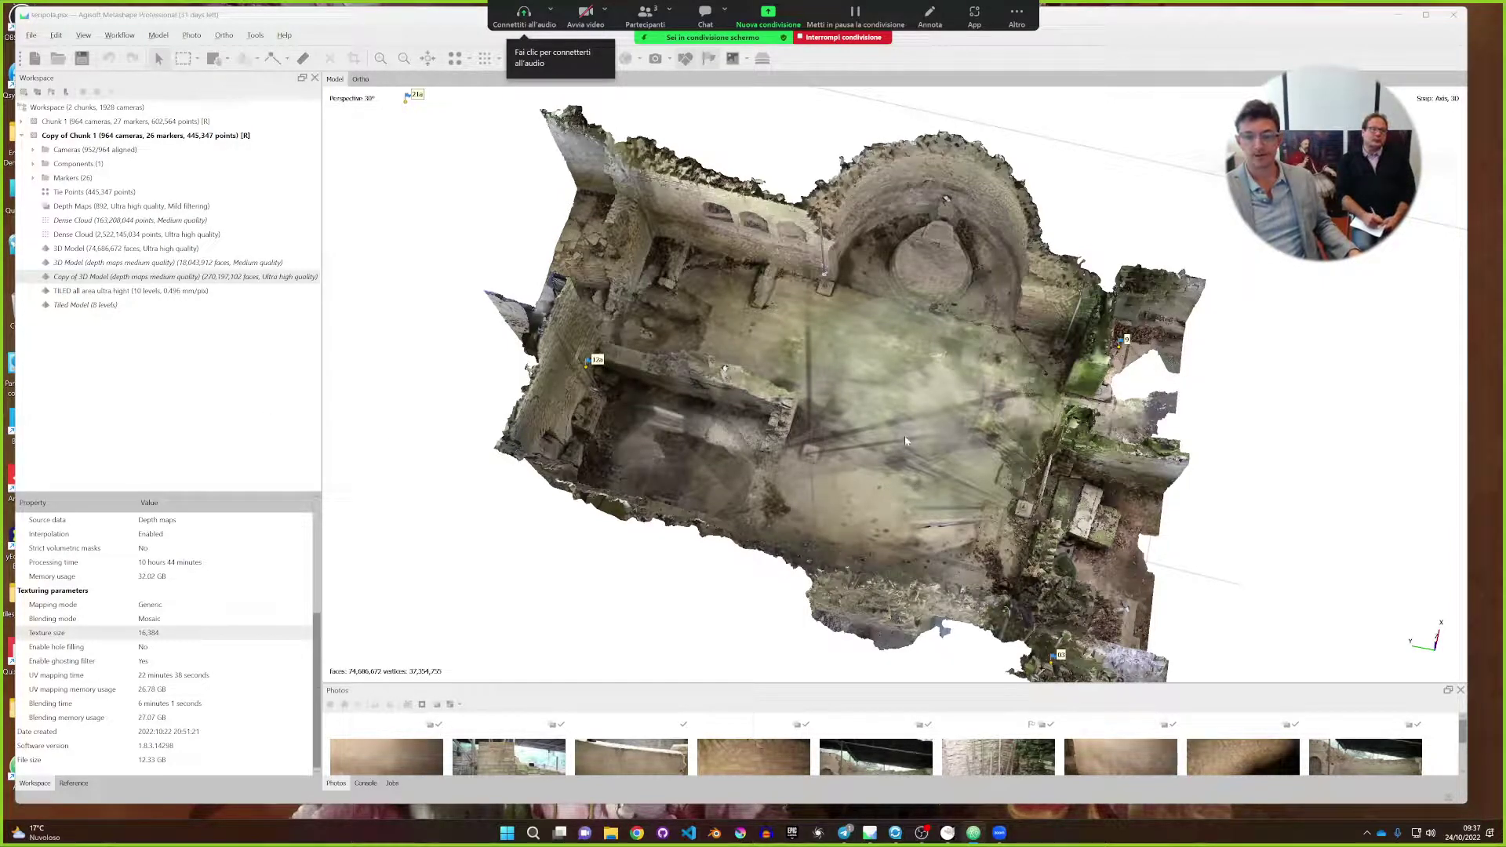
Orbit the ruin to an oblique view and show the 74,686,672-face 3D model's properties.
{"action": "left_click_drag", "start_coordinate": [893, 369], "coordinate": [897, 401]}
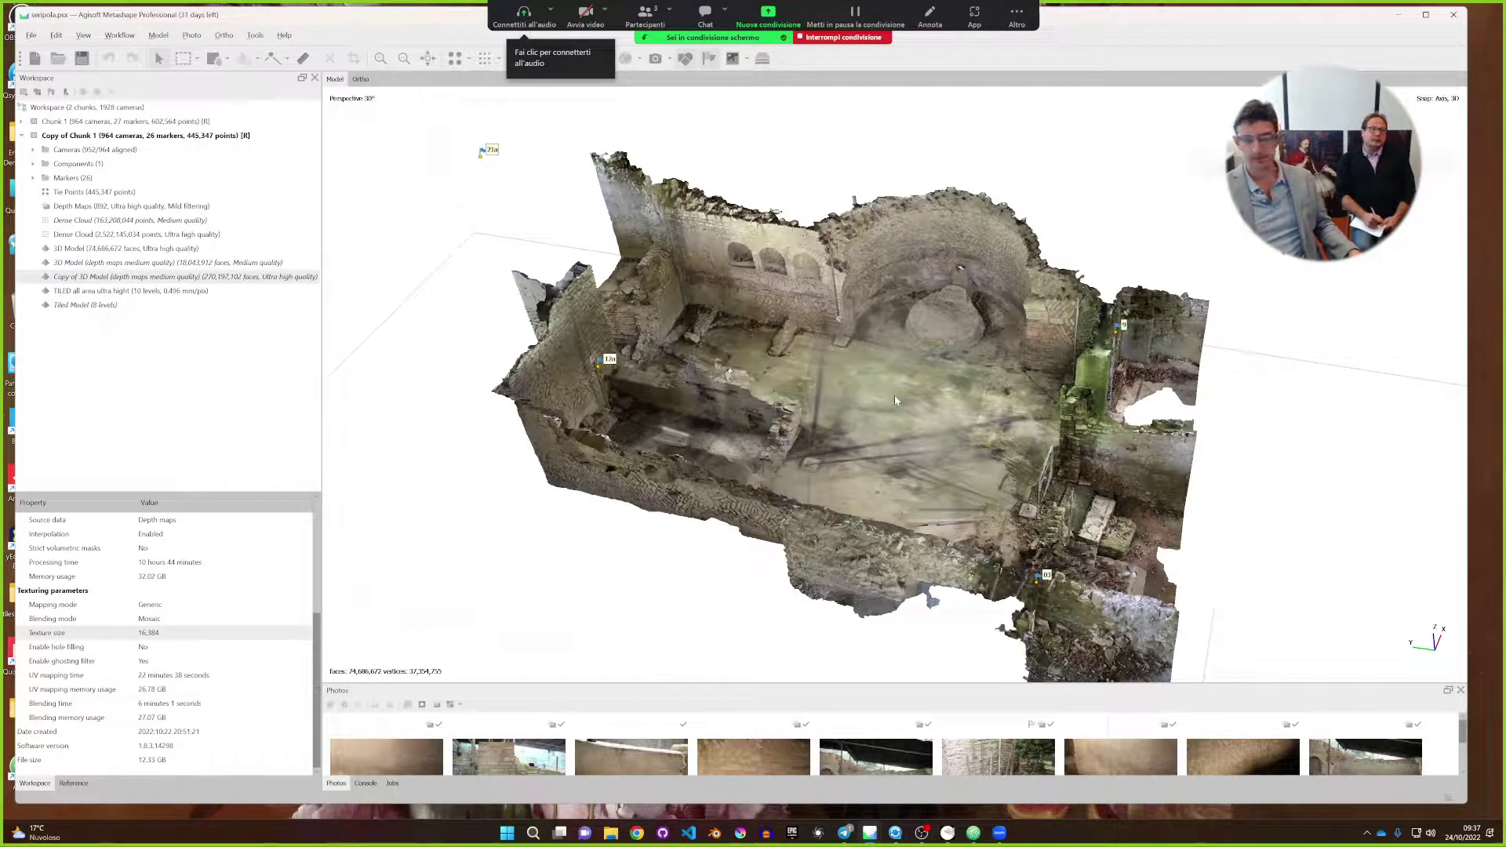
{"action": "left_click", "coordinate": [145, 250]}
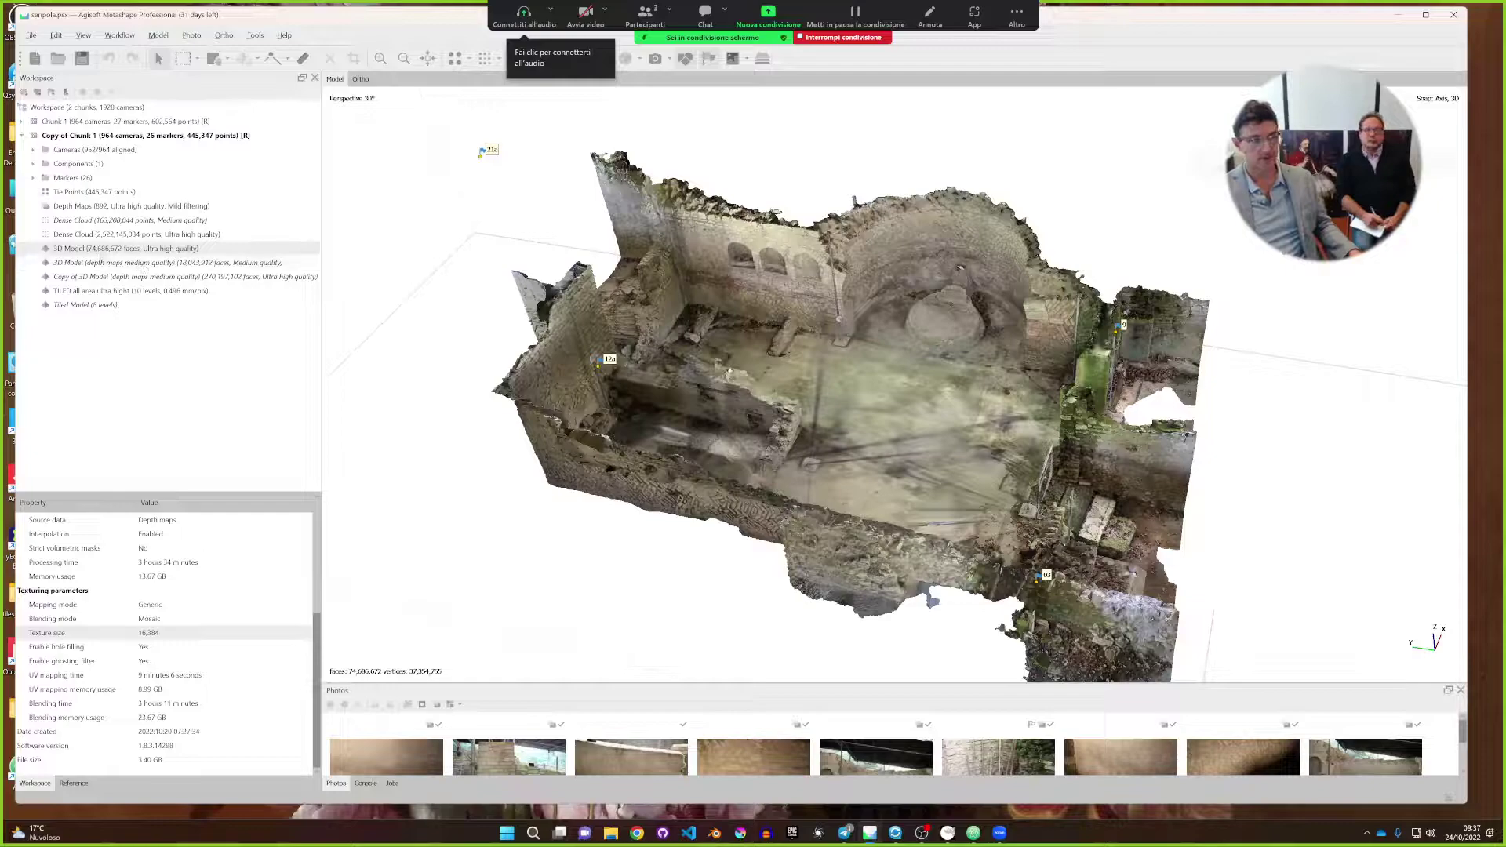
{"action": "scroll", "coordinate": [902, 416], "scroll_direction": "down", "scroll_amount": 5}
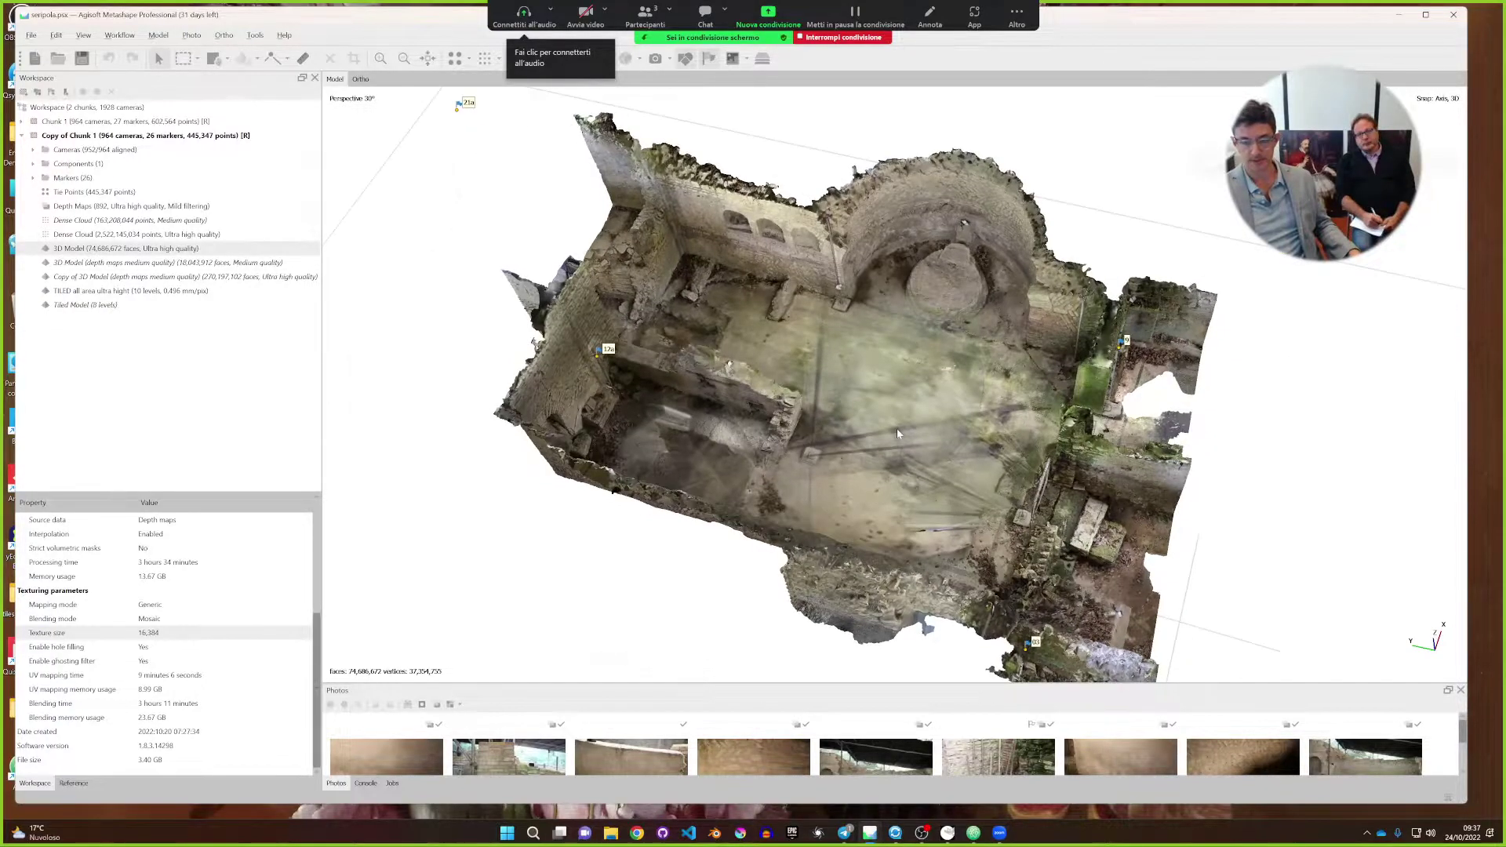
Tilt and pan the model view, then bring the polygon-budget notes to the front.
{"action": "left_click_drag", "start_coordinate": [869, 402], "coordinate": [933, 411]}
{"action": "scroll", "coordinate": [933, 411], "scroll_direction": "up", "scroll_amount": 10}
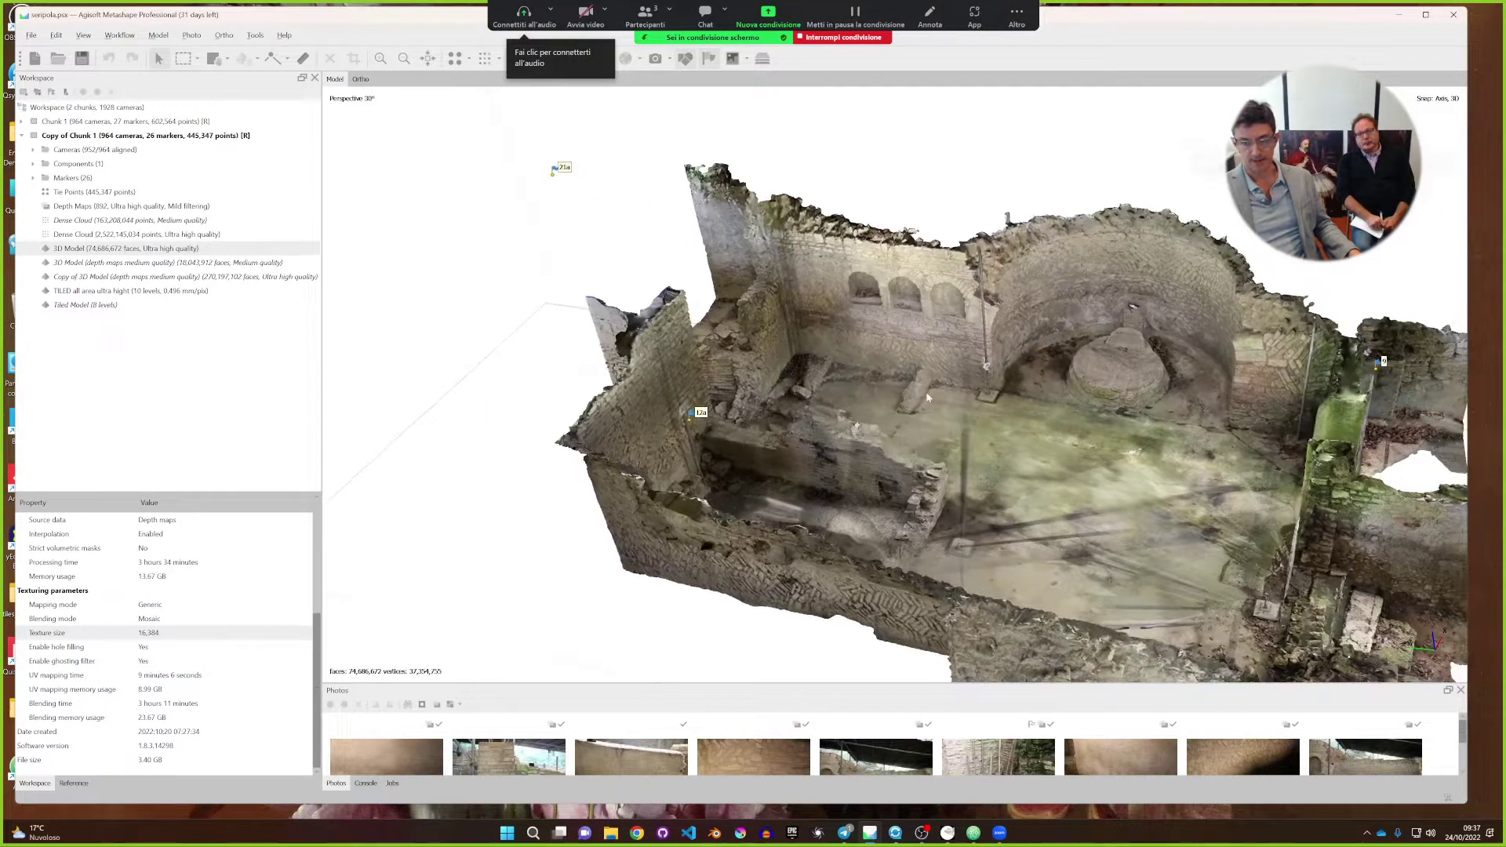
{"action": "right_click_drag", "start_coordinate": [926, 392], "coordinate": [867, 302]}
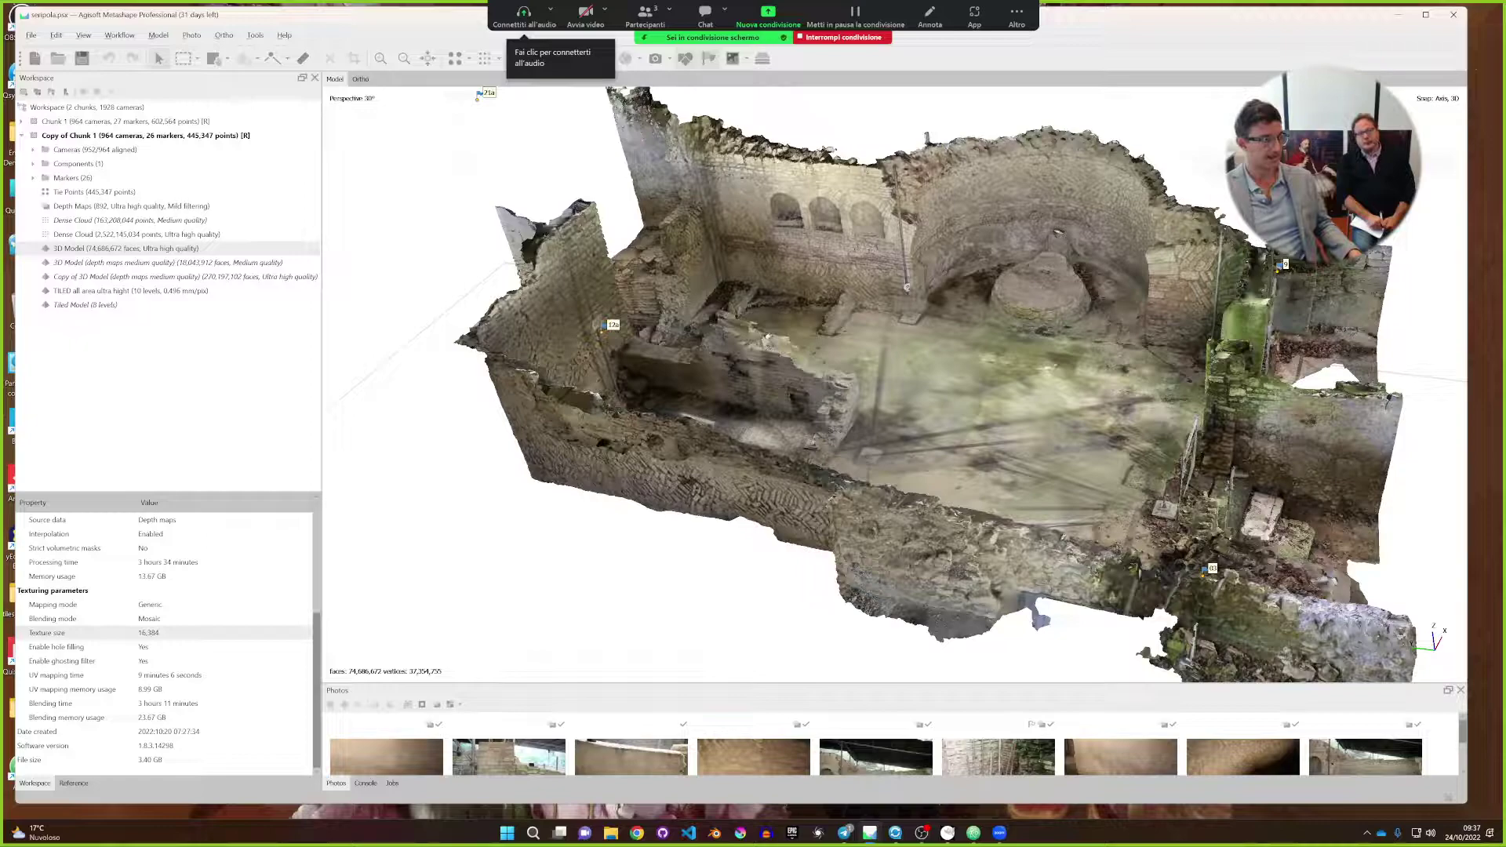
{"action": "key", "text": "alt+Tab"}
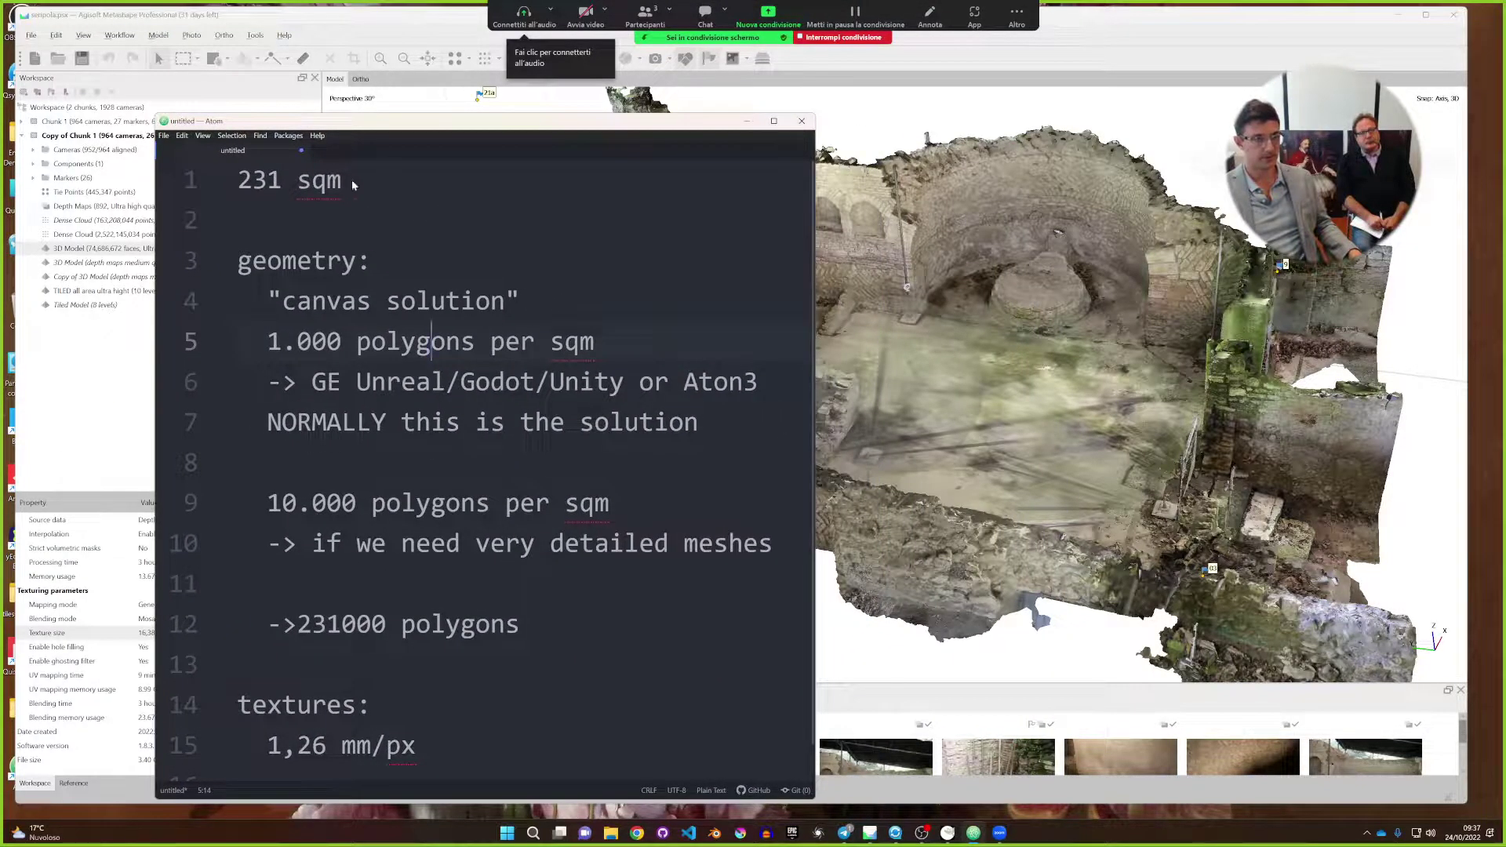
Highlight '231 sqm', the geometry heading and the canvas solution lines in the notes.
{"action": "double_click", "coordinate": [266, 180]}
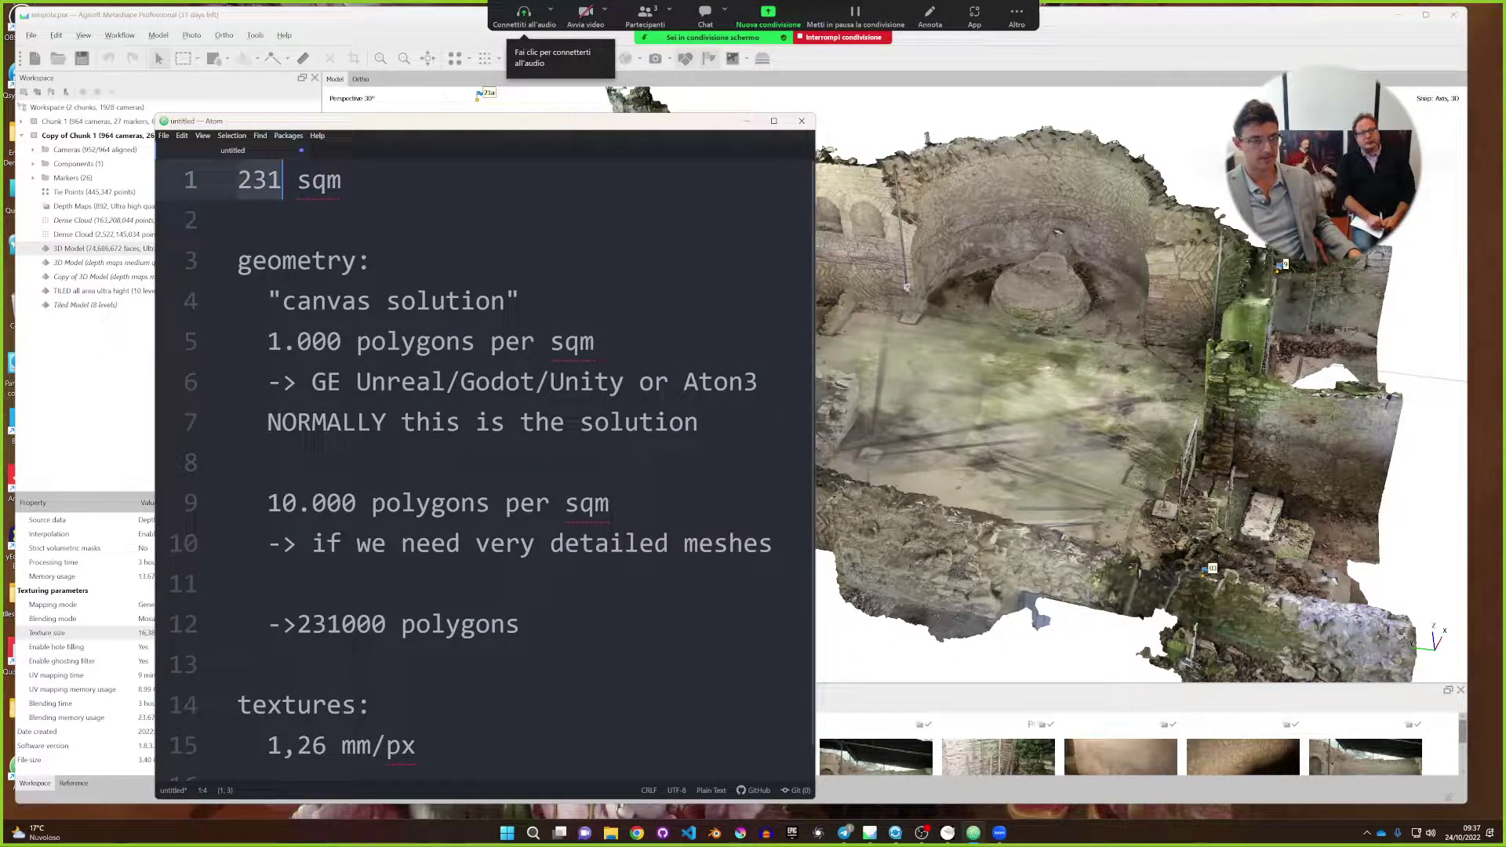
{"action": "left_click_drag", "start_coordinate": [342, 181], "coordinate": [238, 180]}
{"action": "left_click_drag", "start_coordinate": [425, 124], "coordinate": [323, 85]}
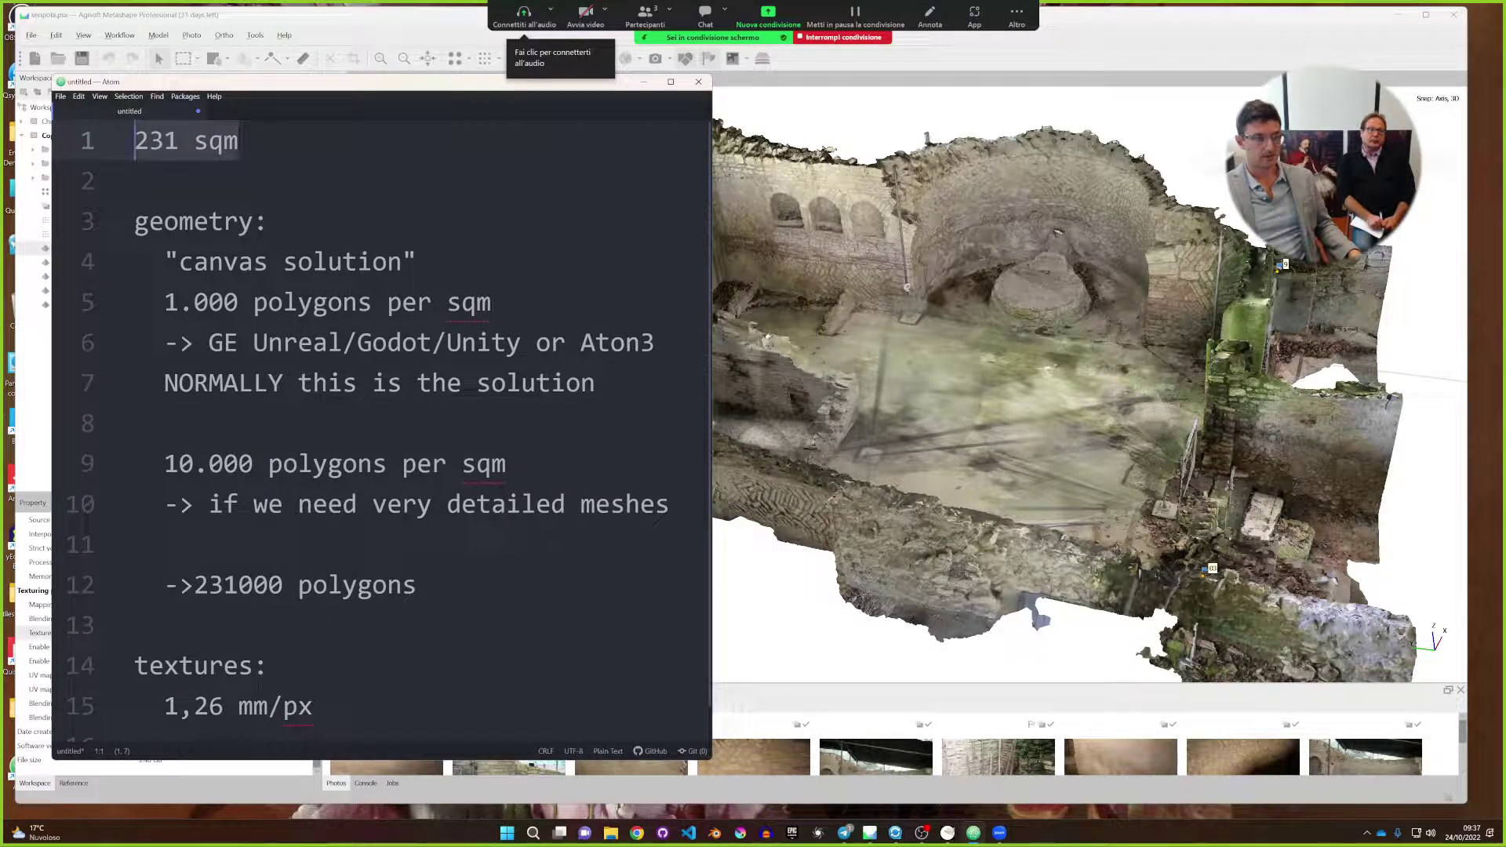
{"action": "left_click_drag", "start_coordinate": [135, 221], "coordinate": [268, 222]}
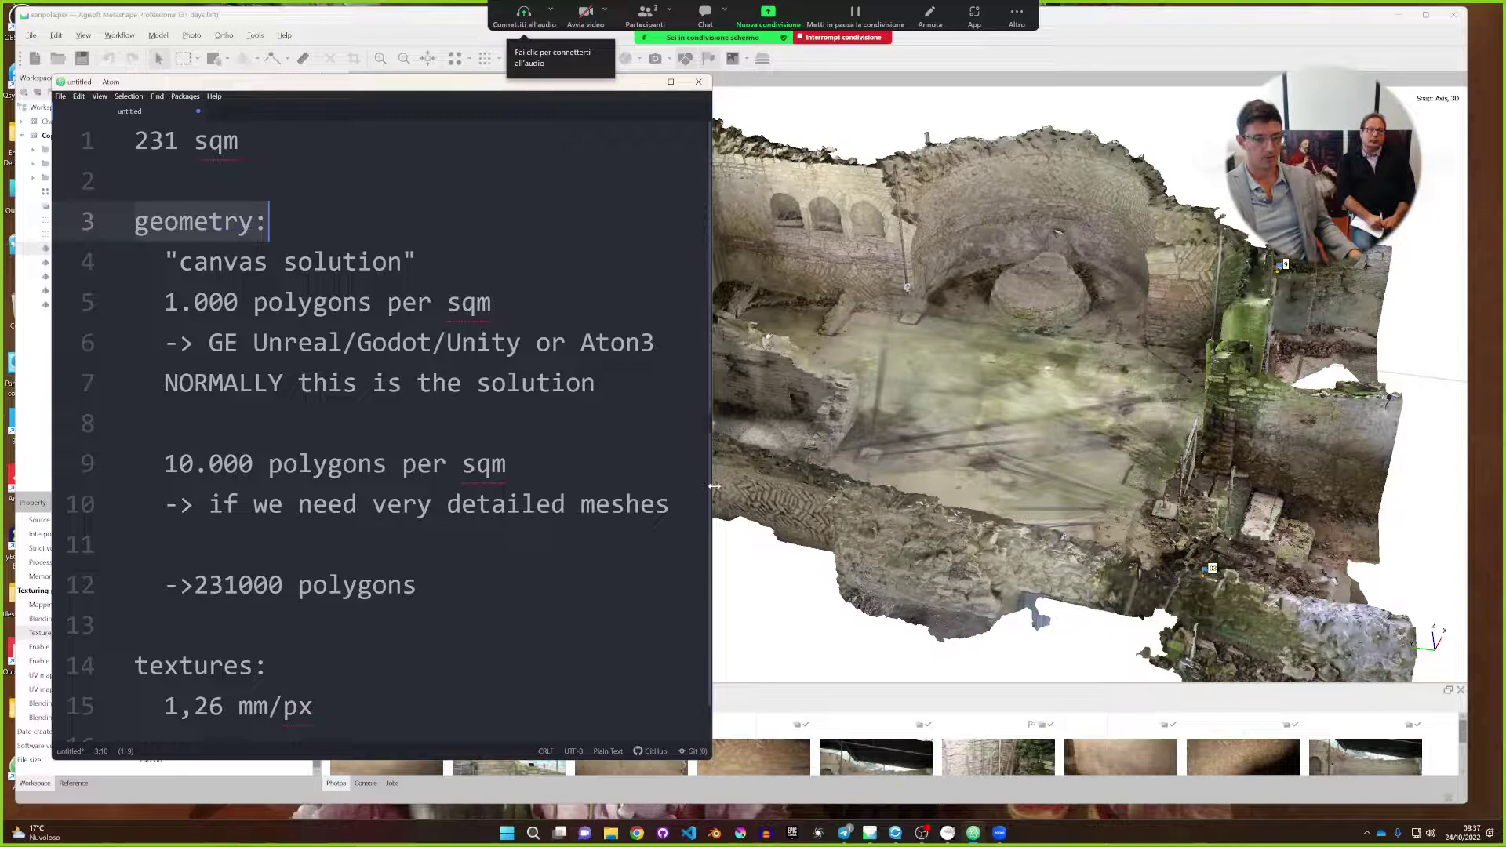
{"action": "left_click_drag", "start_coordinate": [605, 385], "coordinate": [89, 269]}
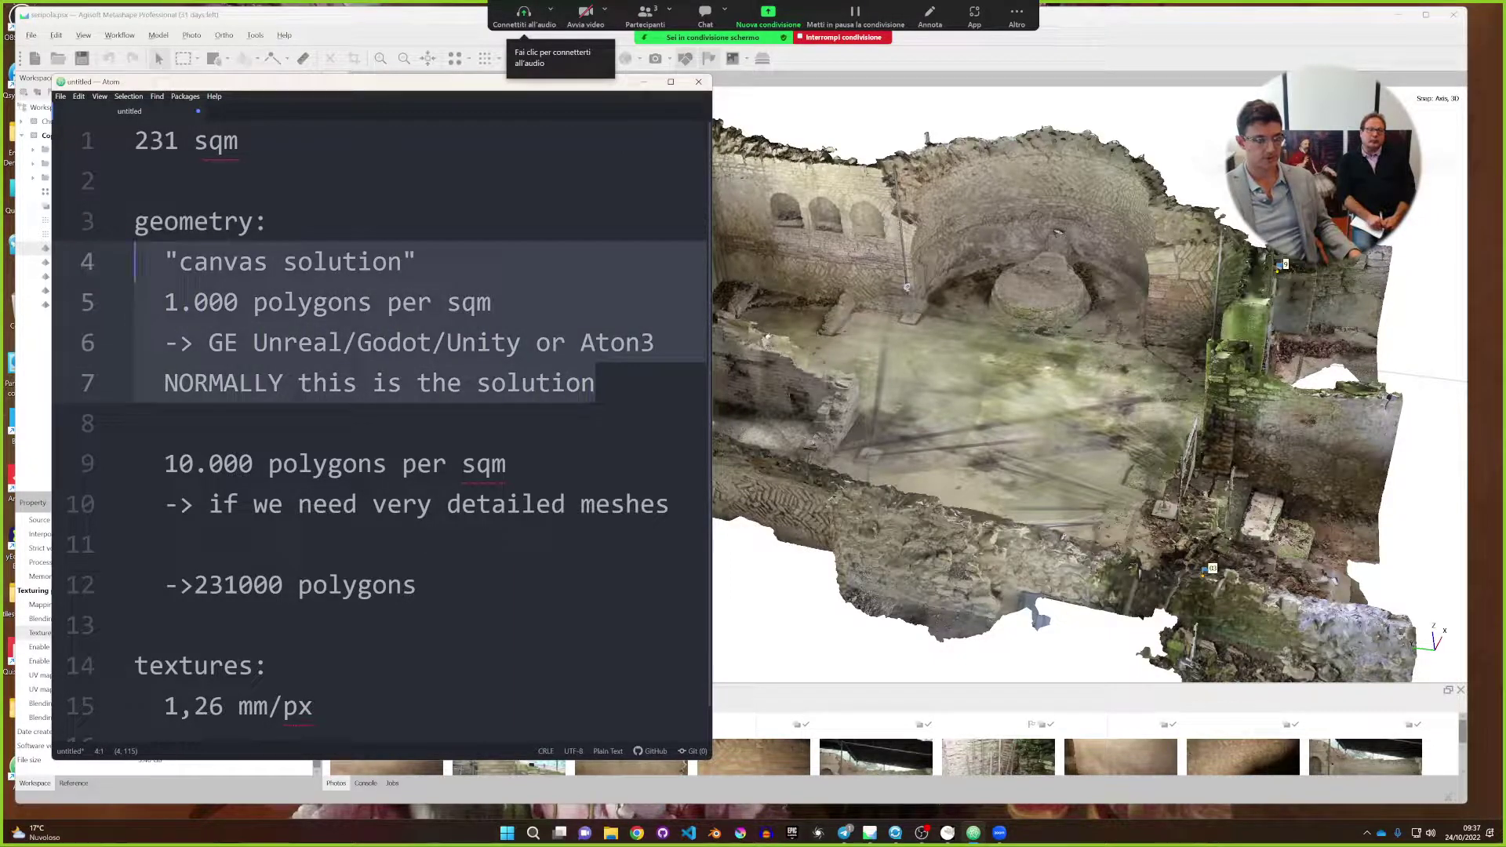
{"action": "left_click", "coordinate": [373, 261]}
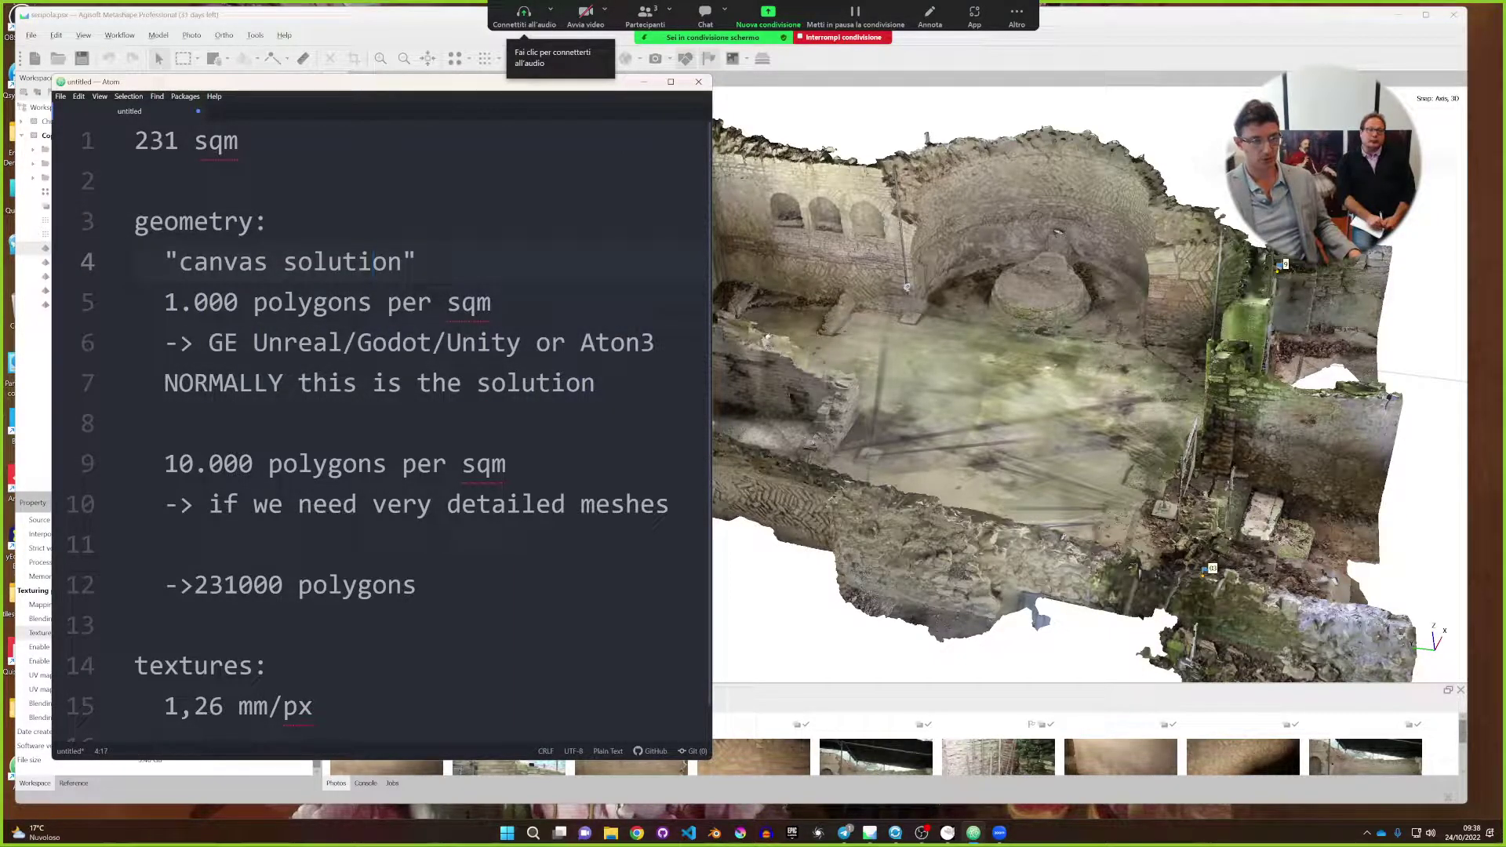
Highlight '1.000 polygons per sqm', then the words 'polygons', 'sqm' and 'Unreal'.
{"action": "left_click_drag", "start_coordinate": [165, 302], "coordinate": [492, 302]}
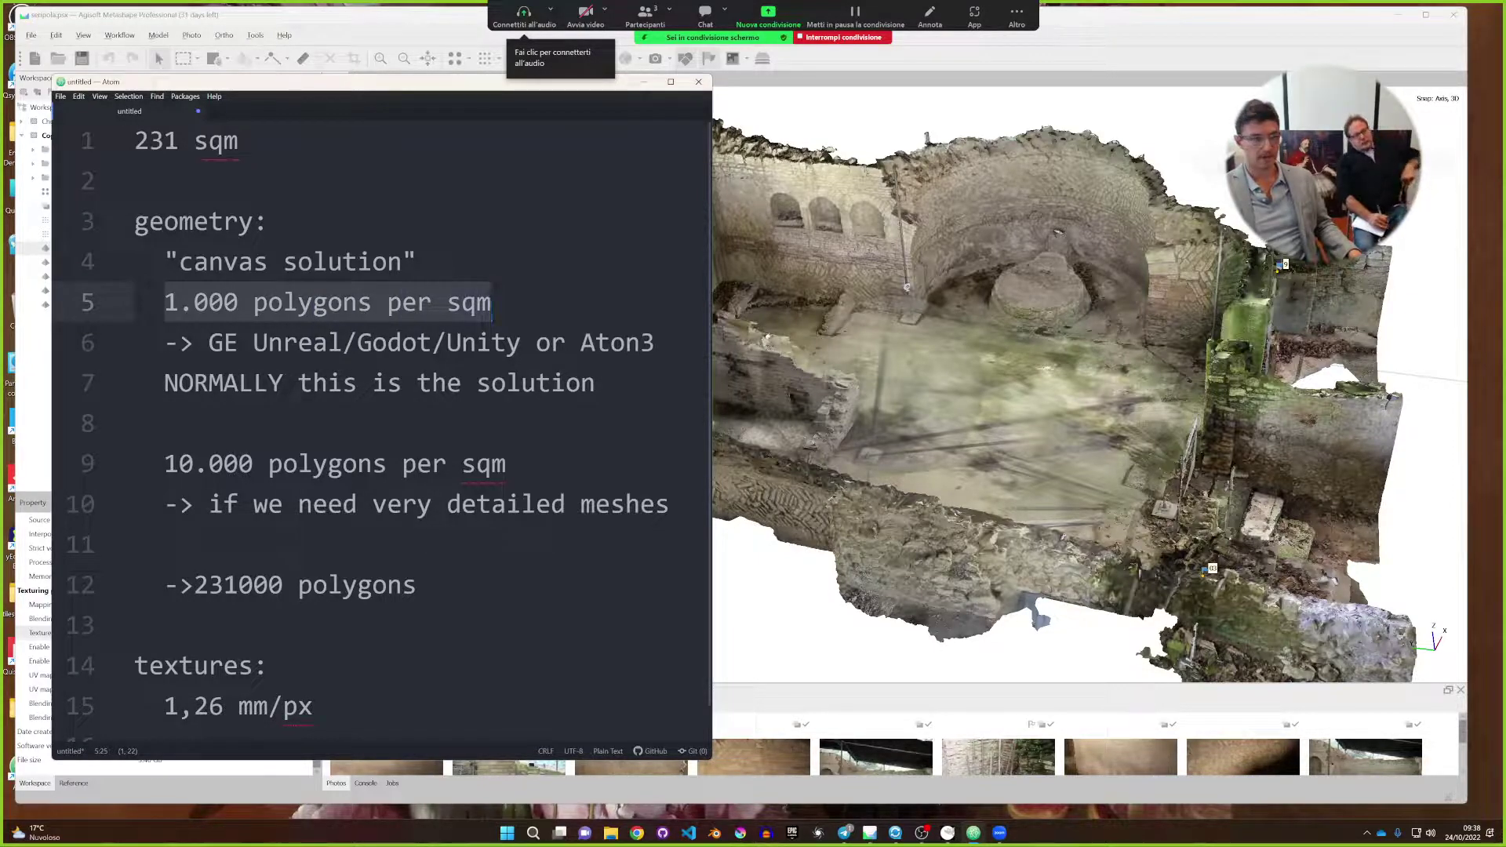
{"action": "left_click", "coordinate": [269, 304]}
{"action": "double_click", "coordinate": [269, 304]}
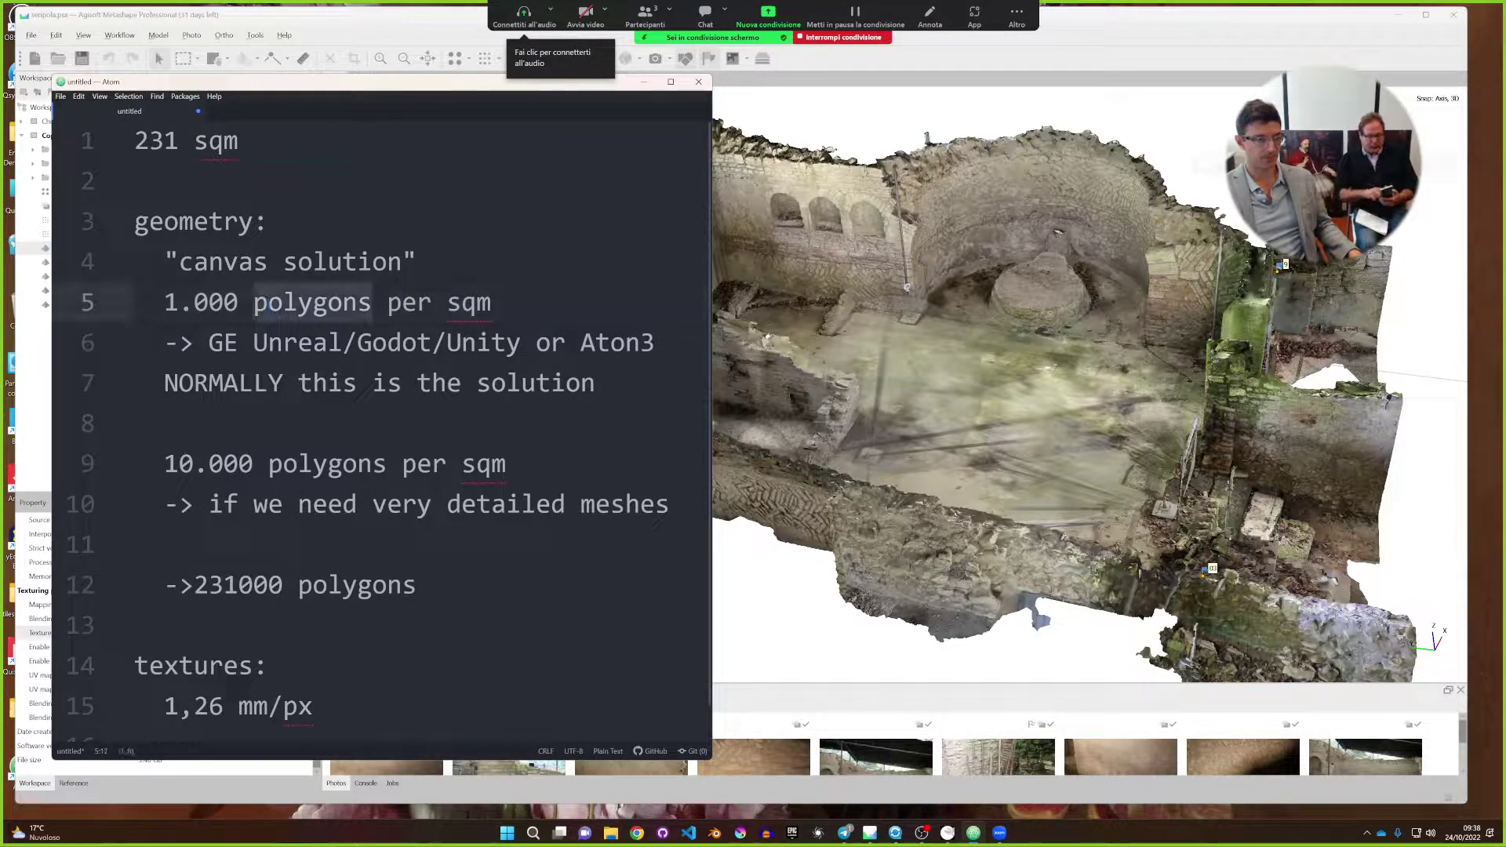
{"action": "double_click", "coordinate": [470, 302]}
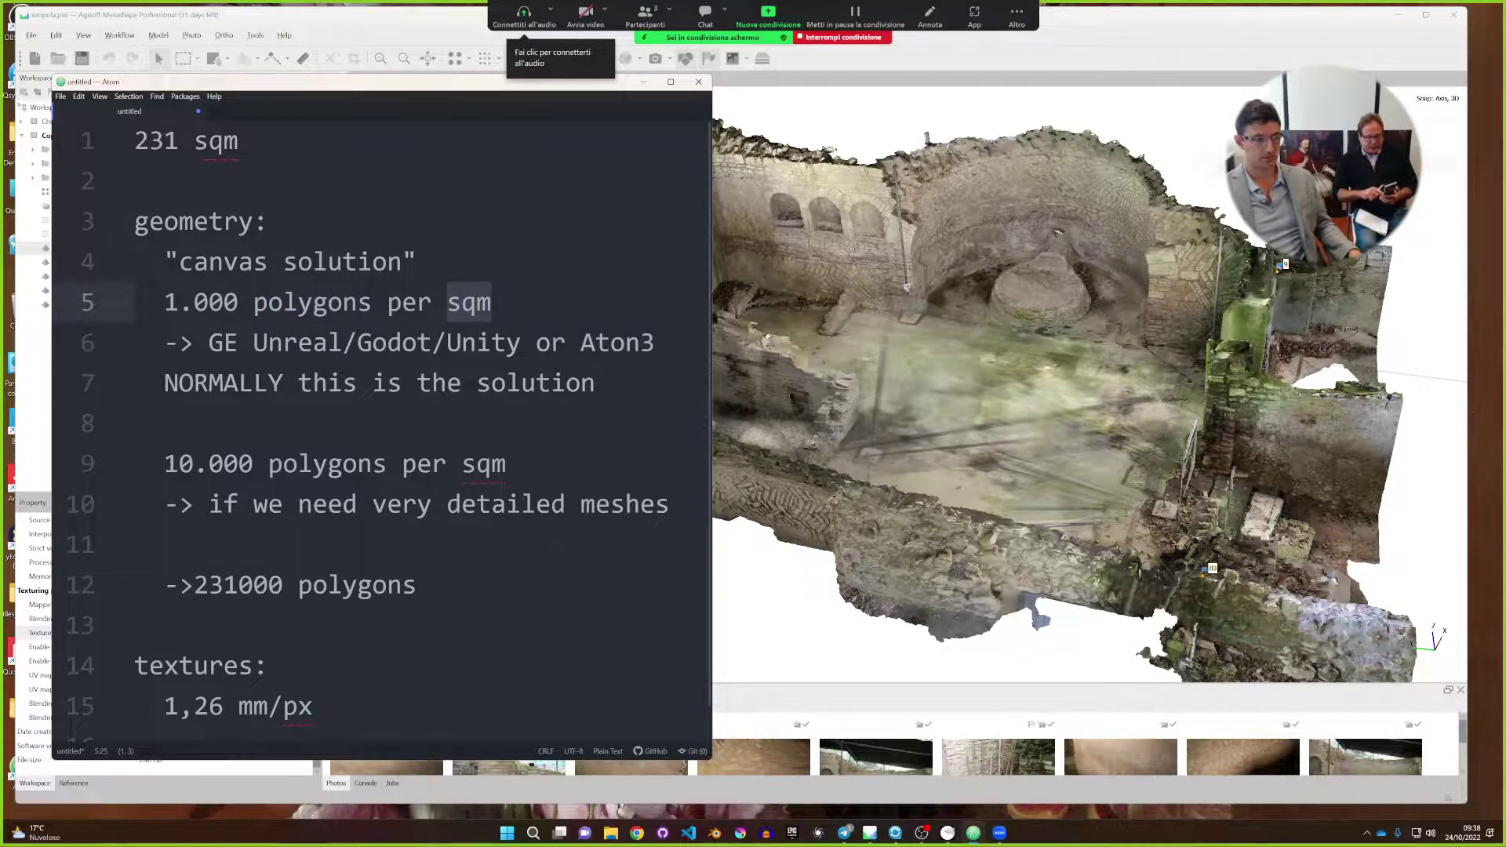
{"action": "left_click_drag", "start_coordinate": [209, 343], "coordinate": [223, 343]}
{"action": "left_click", "coordinate": [298, 343]}
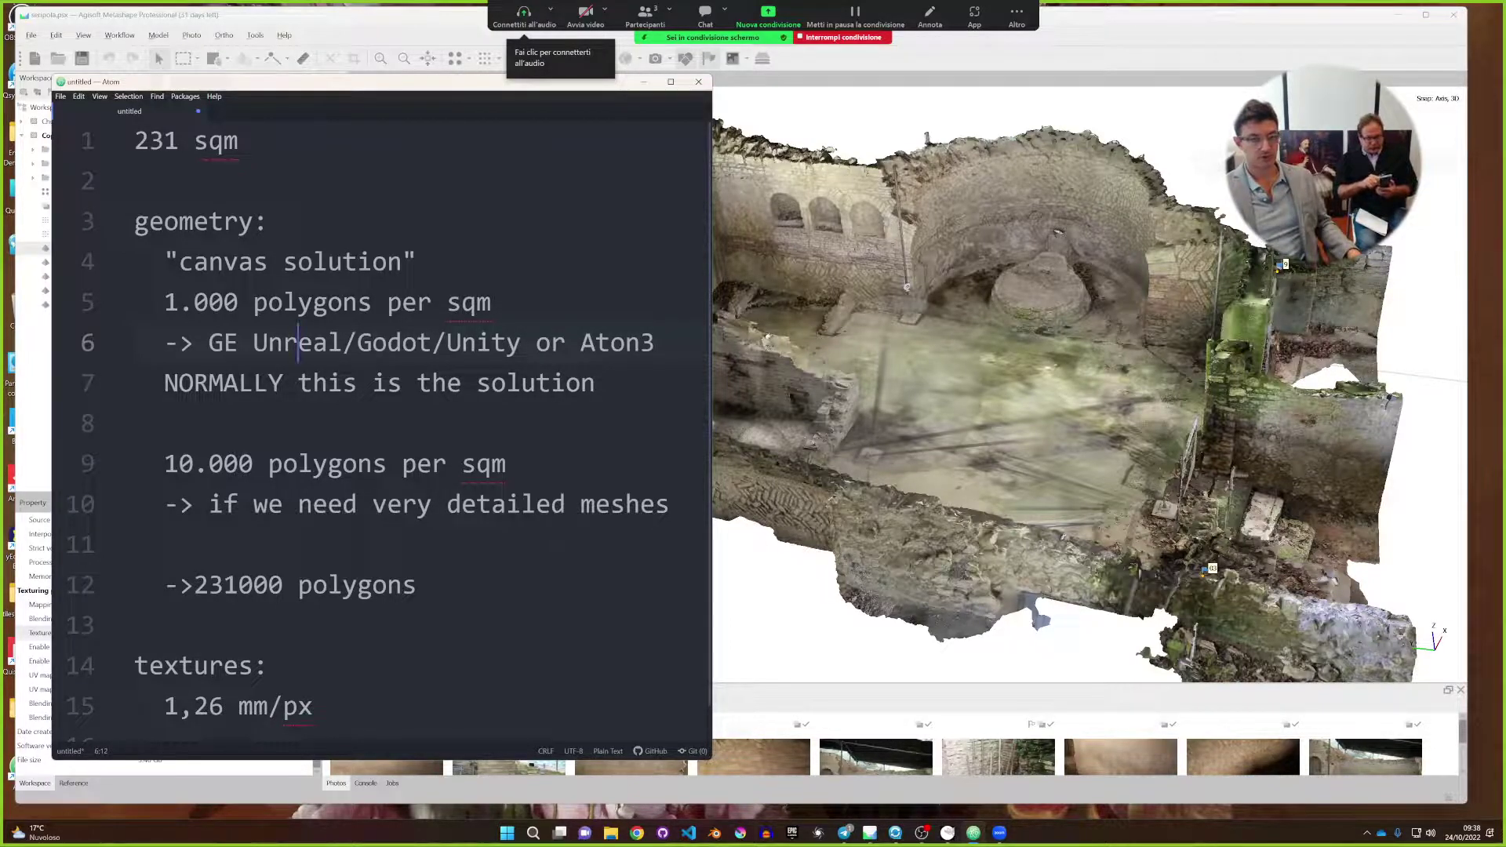
{"action": "double_click", "coordinate": [298, 343]}
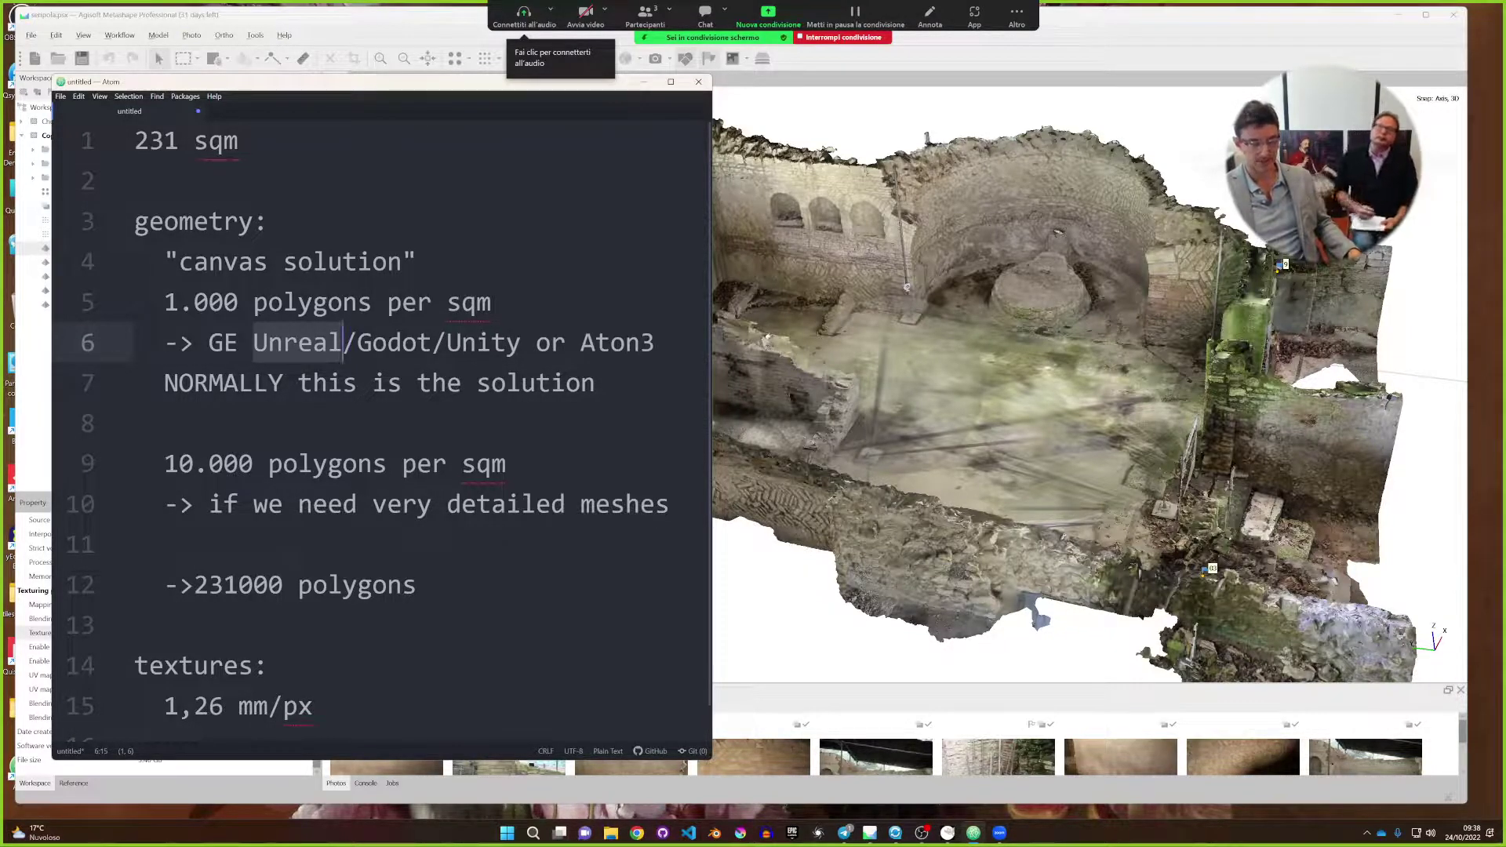
{"action": "left_click", "coordinate": [194, 382]}
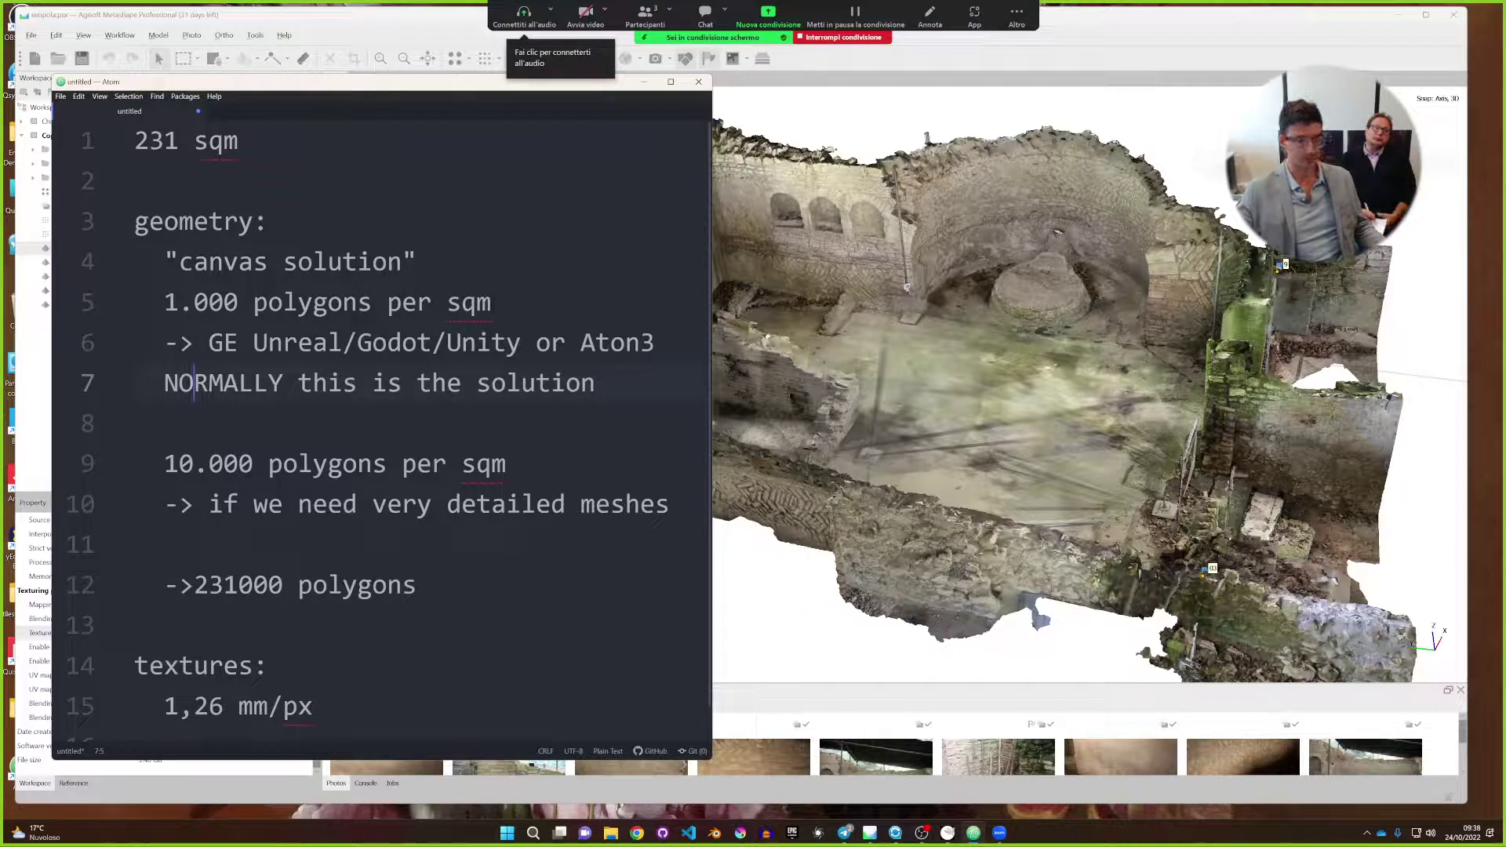
Highlight the 231000 polygons total and its 231 part, then return to Metashape.
{"action": "left_click_drag", "start_coordinate": [418, 584], "coordinate": [165, 584]}
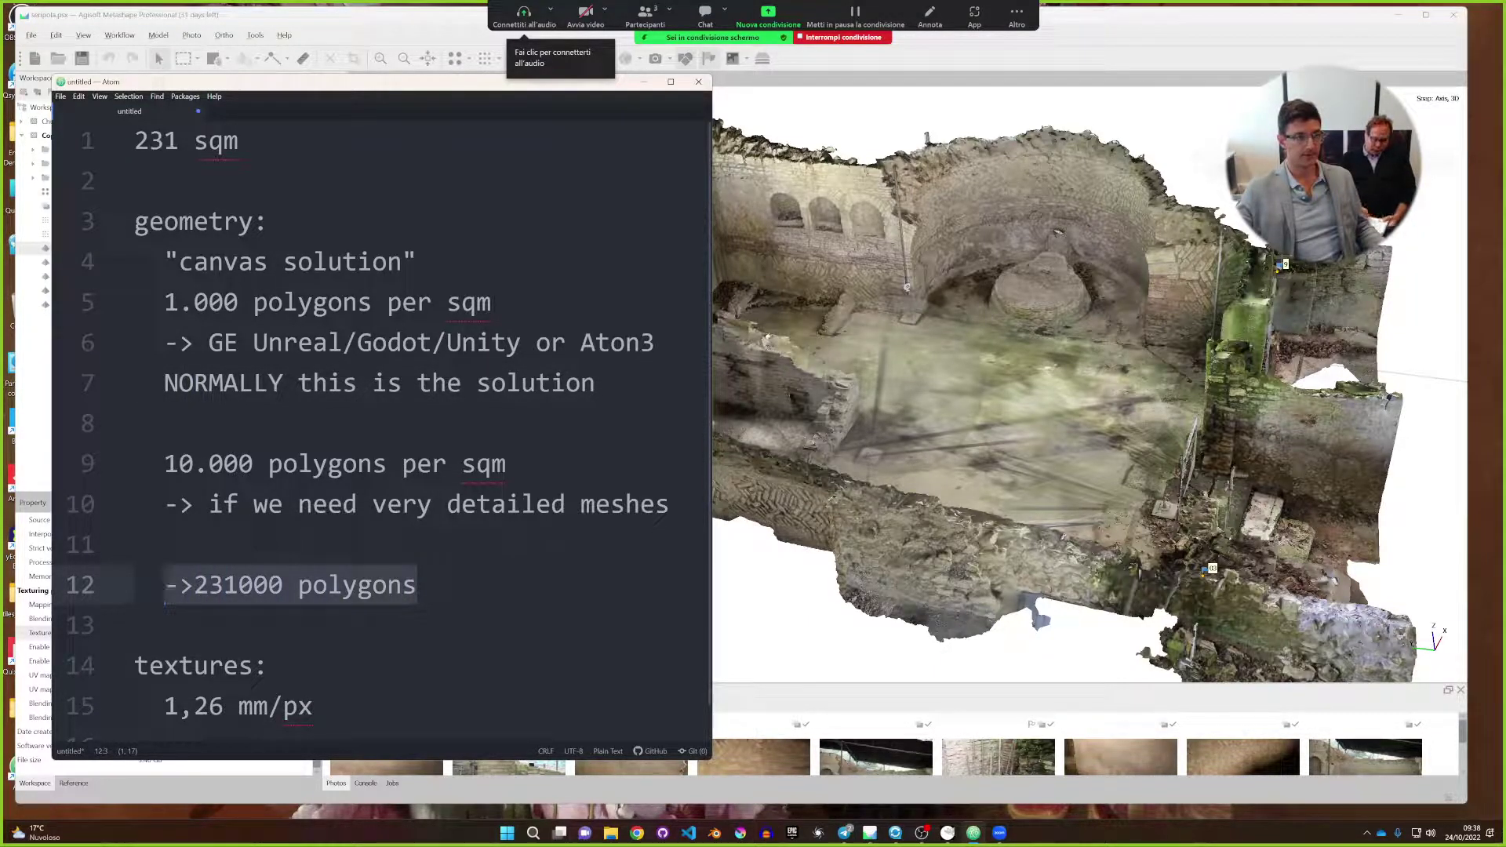
{"action": "left_click", "coordinate": [193, 584]}
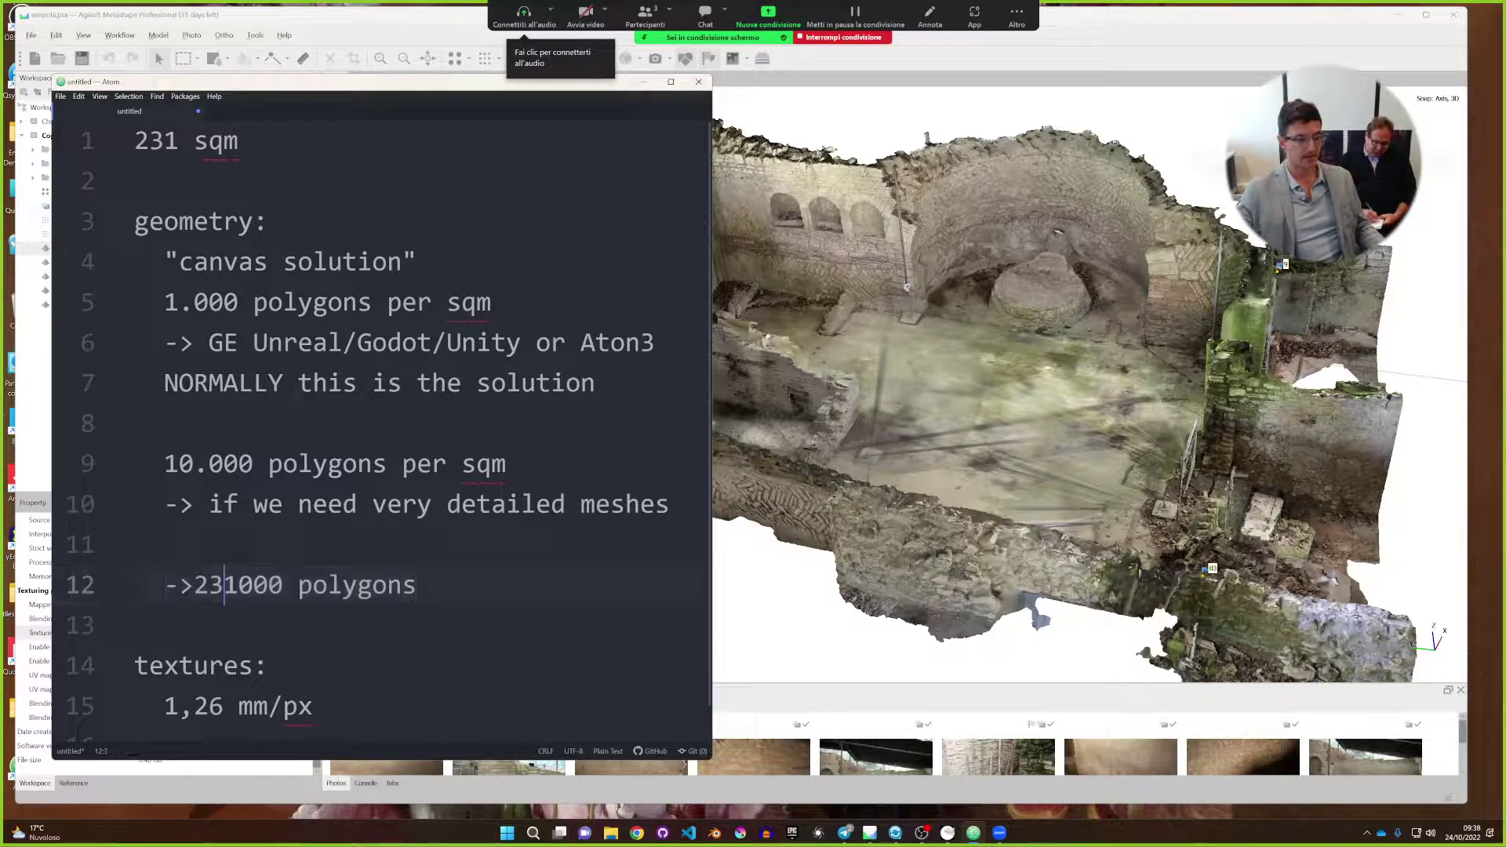
{"action": "left_click_drag", "start_coordinate": [194, 584], "coordinate": [240, 584]}
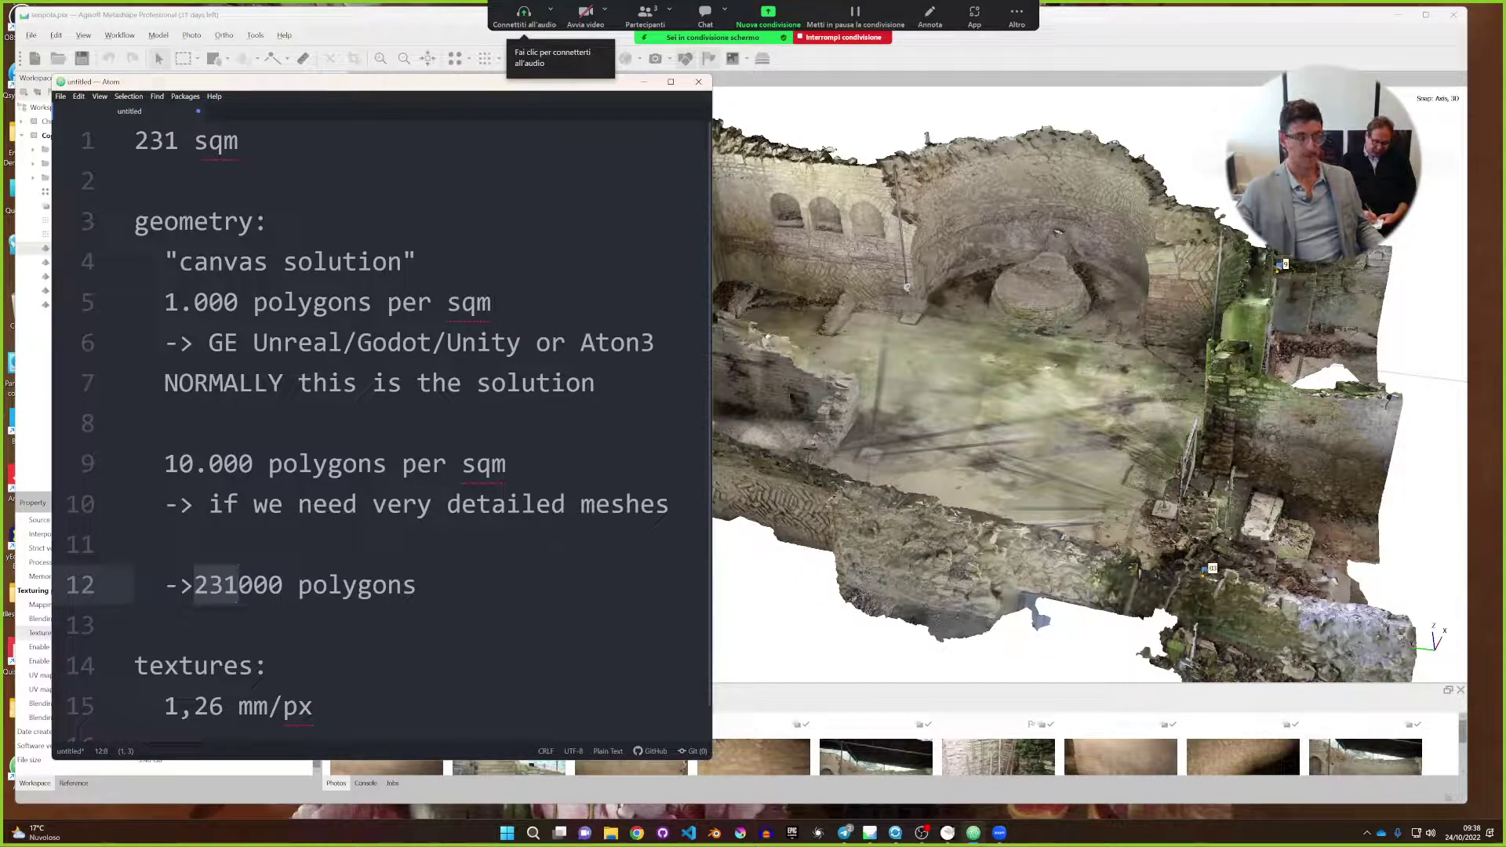
{"action": "key", "text": "alt+Tab"}
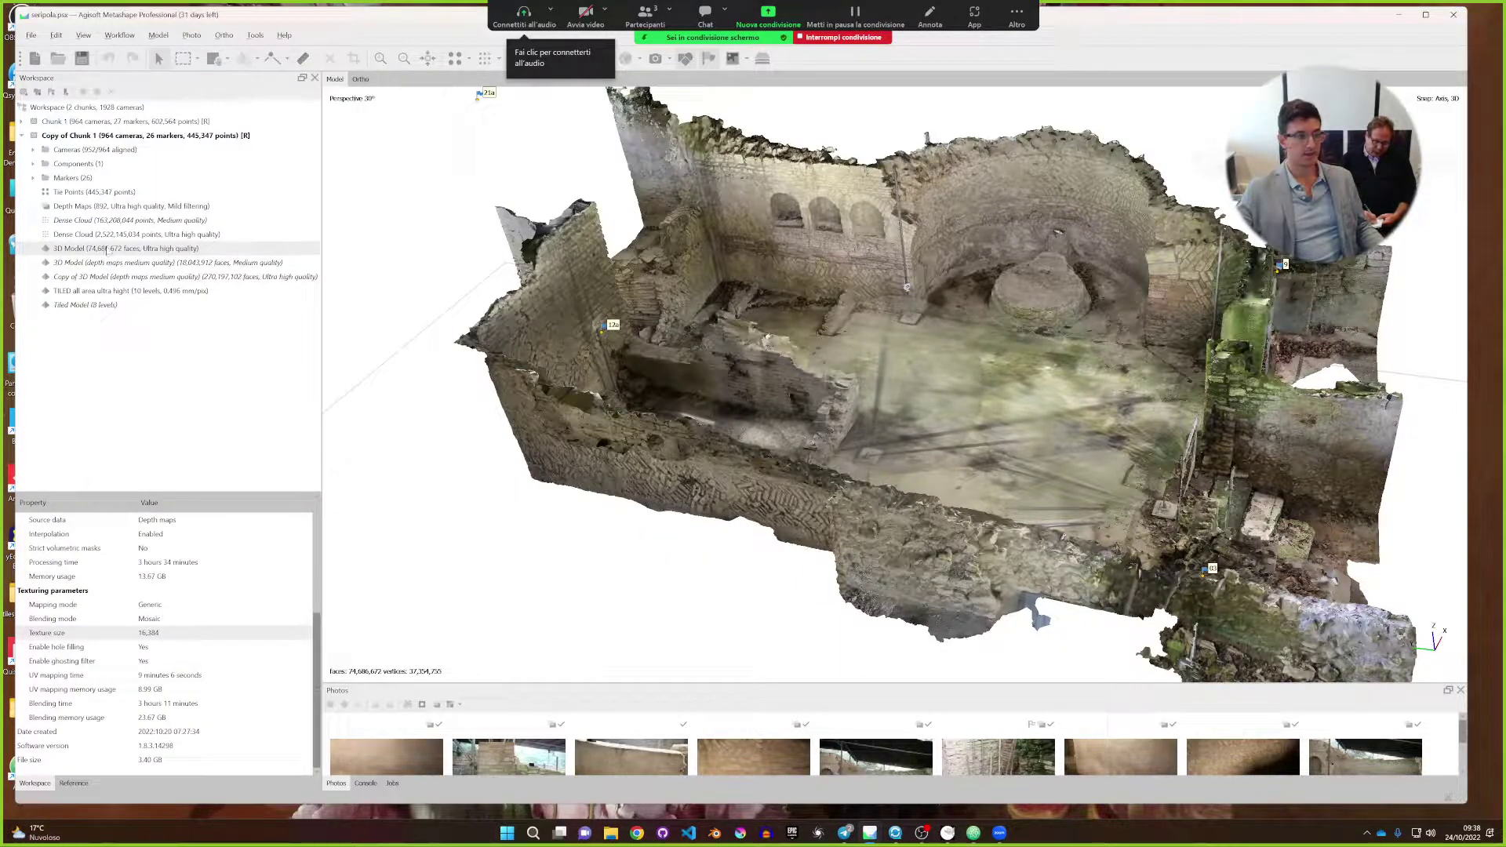
Run Decimate Mesh with the new face target, keeping the original model.
{"action": "left_click", "coordinate": [255, 35]}
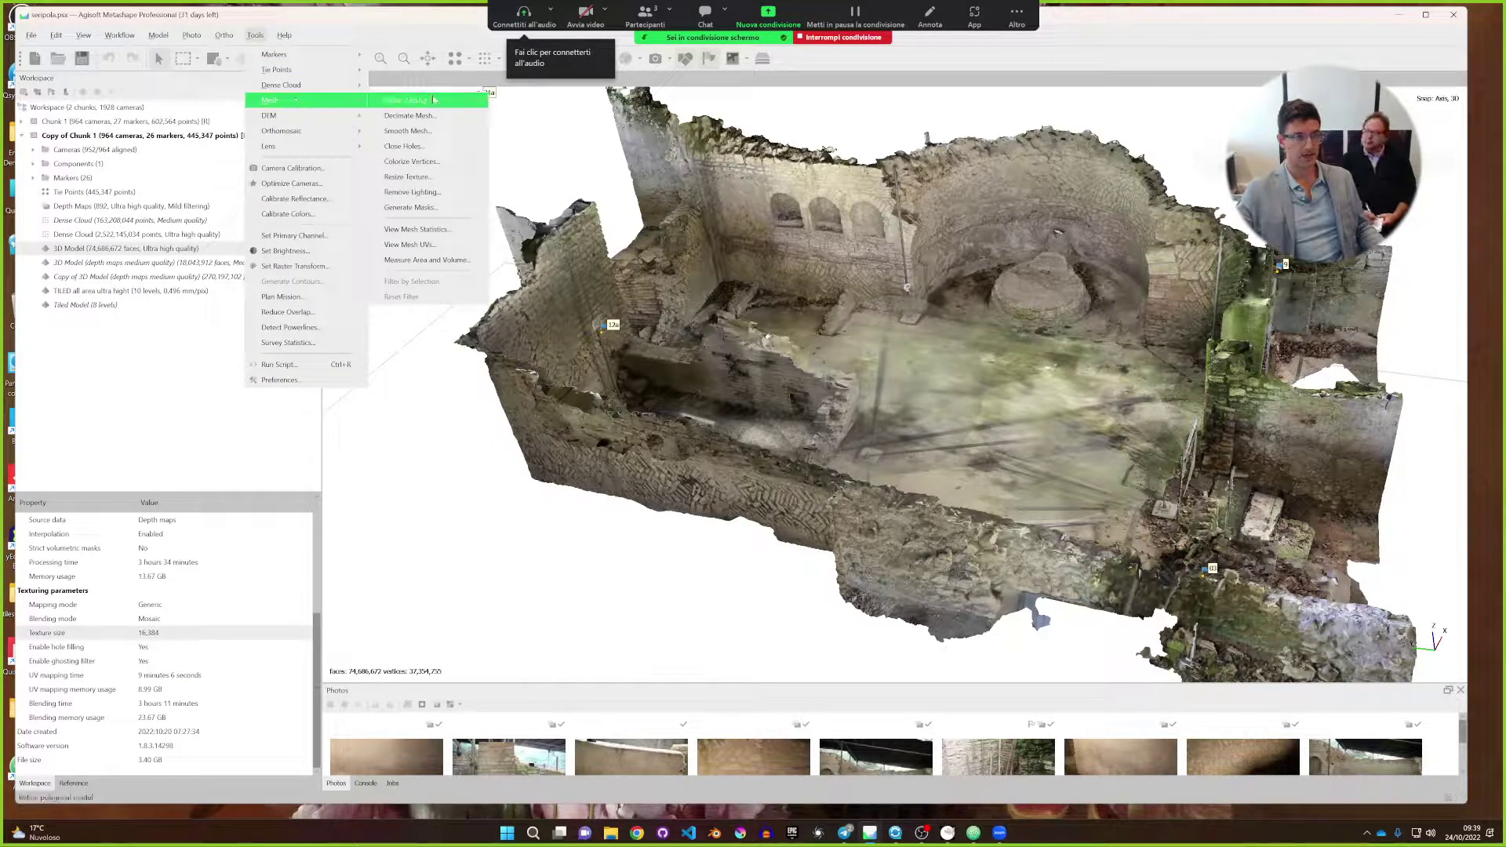
{"action": "left_click", "coordinate": [436, 117]}
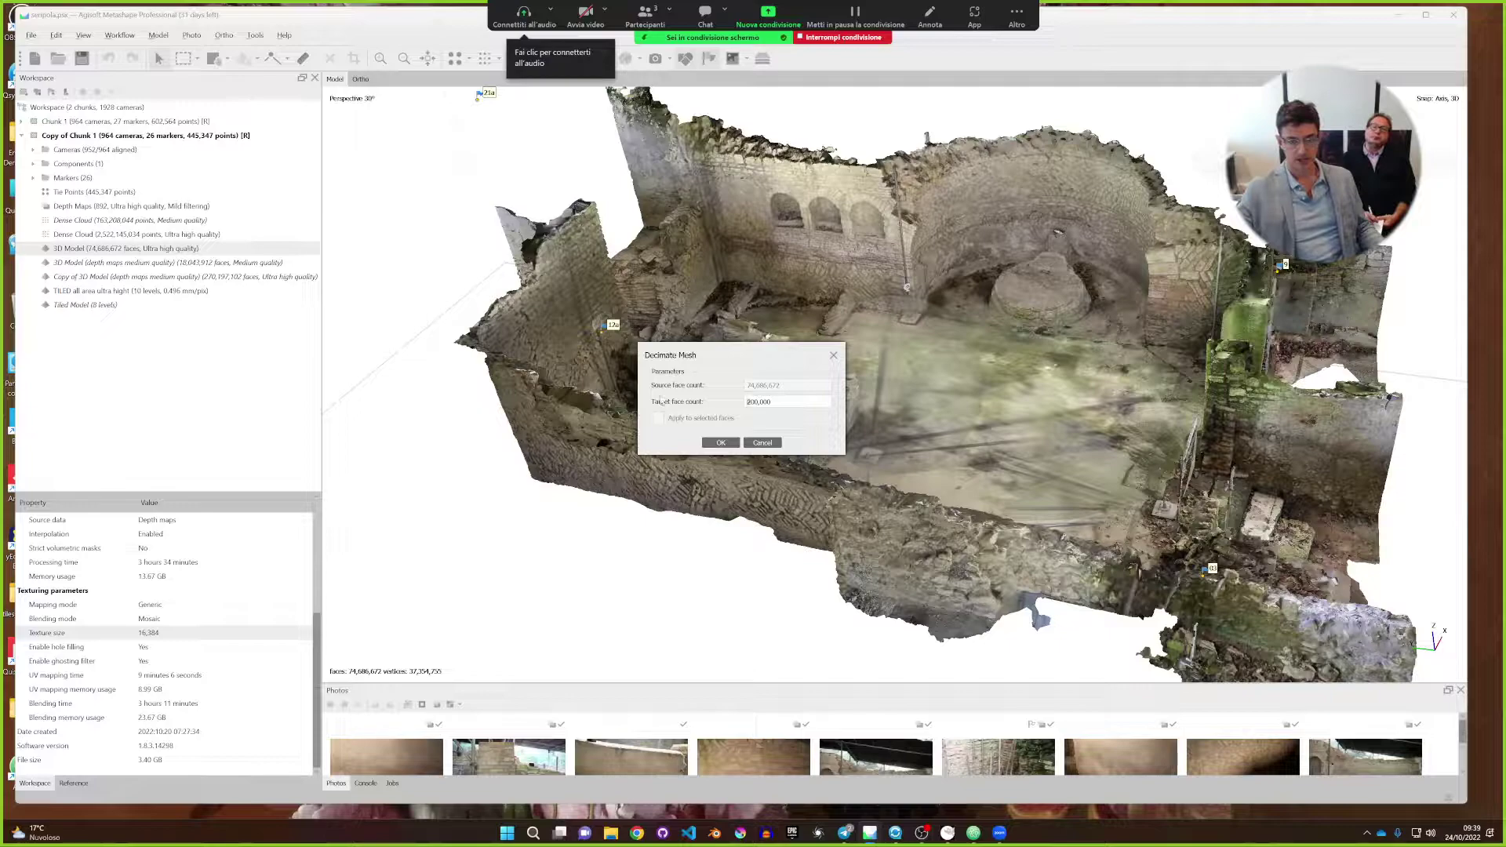
{"action": "left_click_drag", "start_coordinate": [704, 359], "coordinate": [321, 363]}
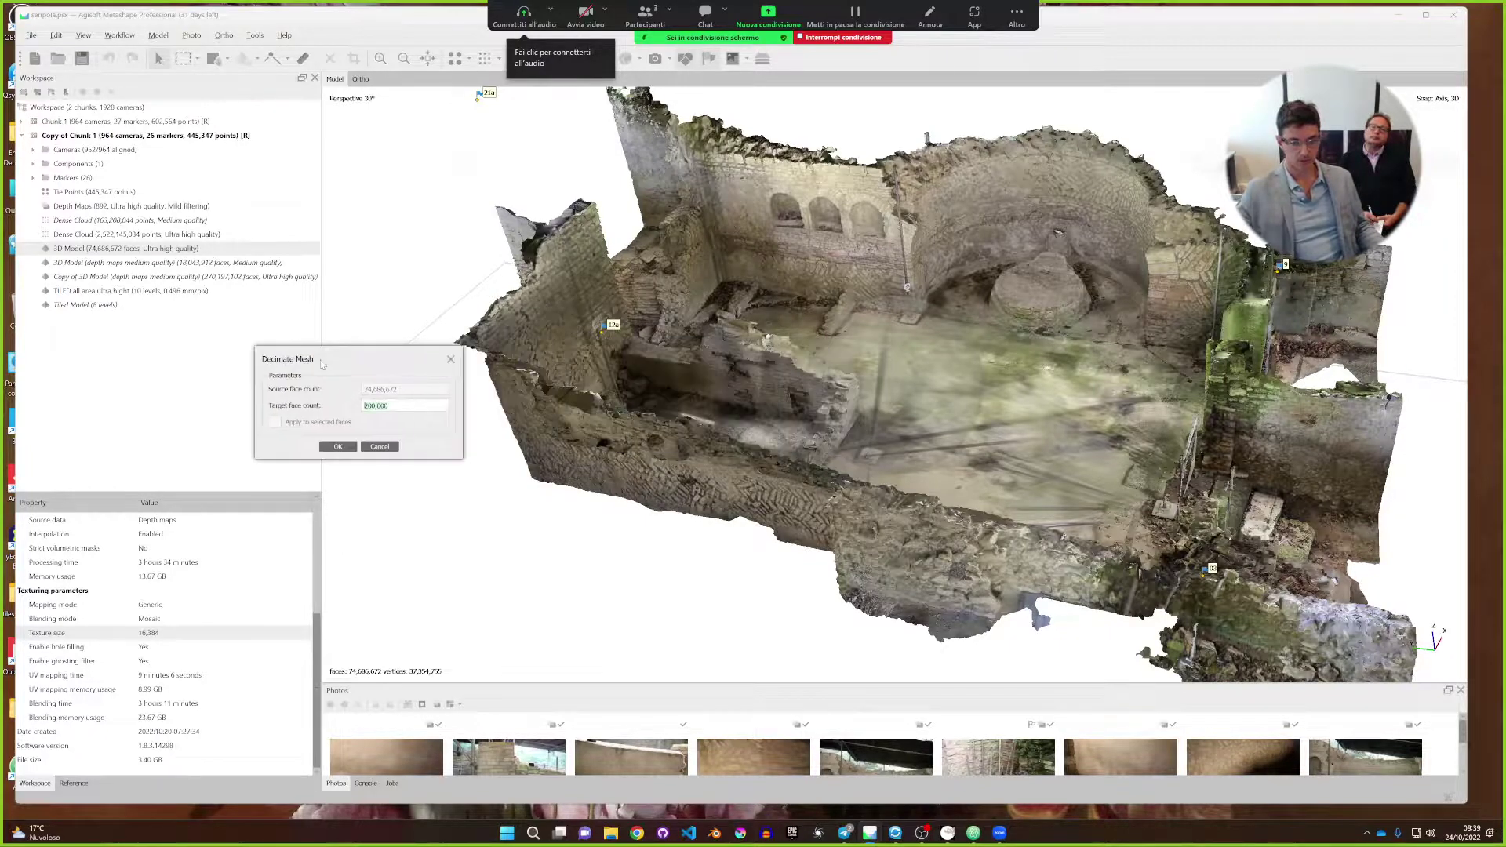
{"action": "type", "text": "53100"}
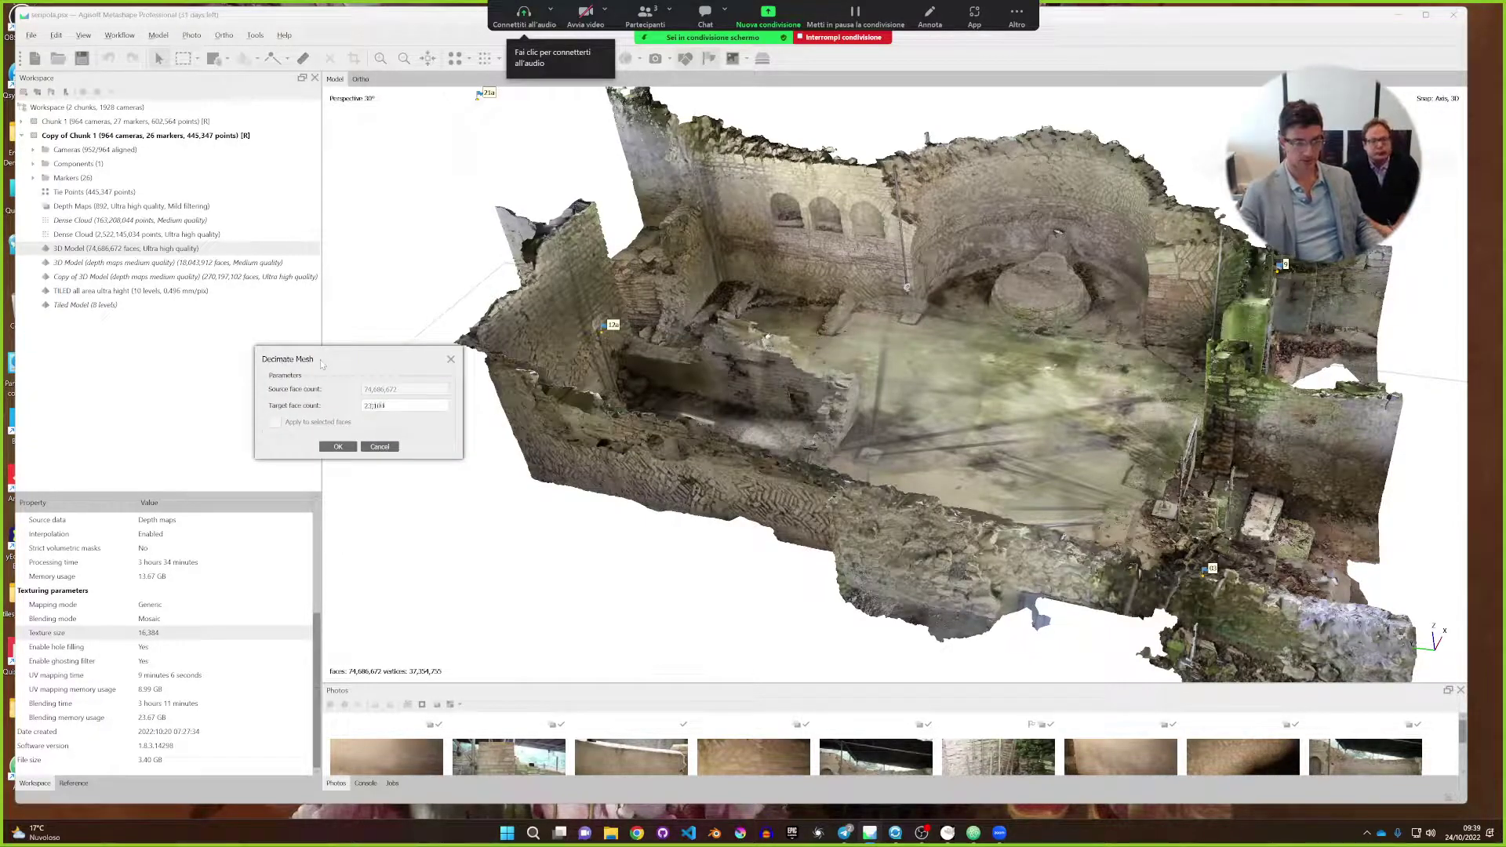
{"action": "type", "text": "0"}
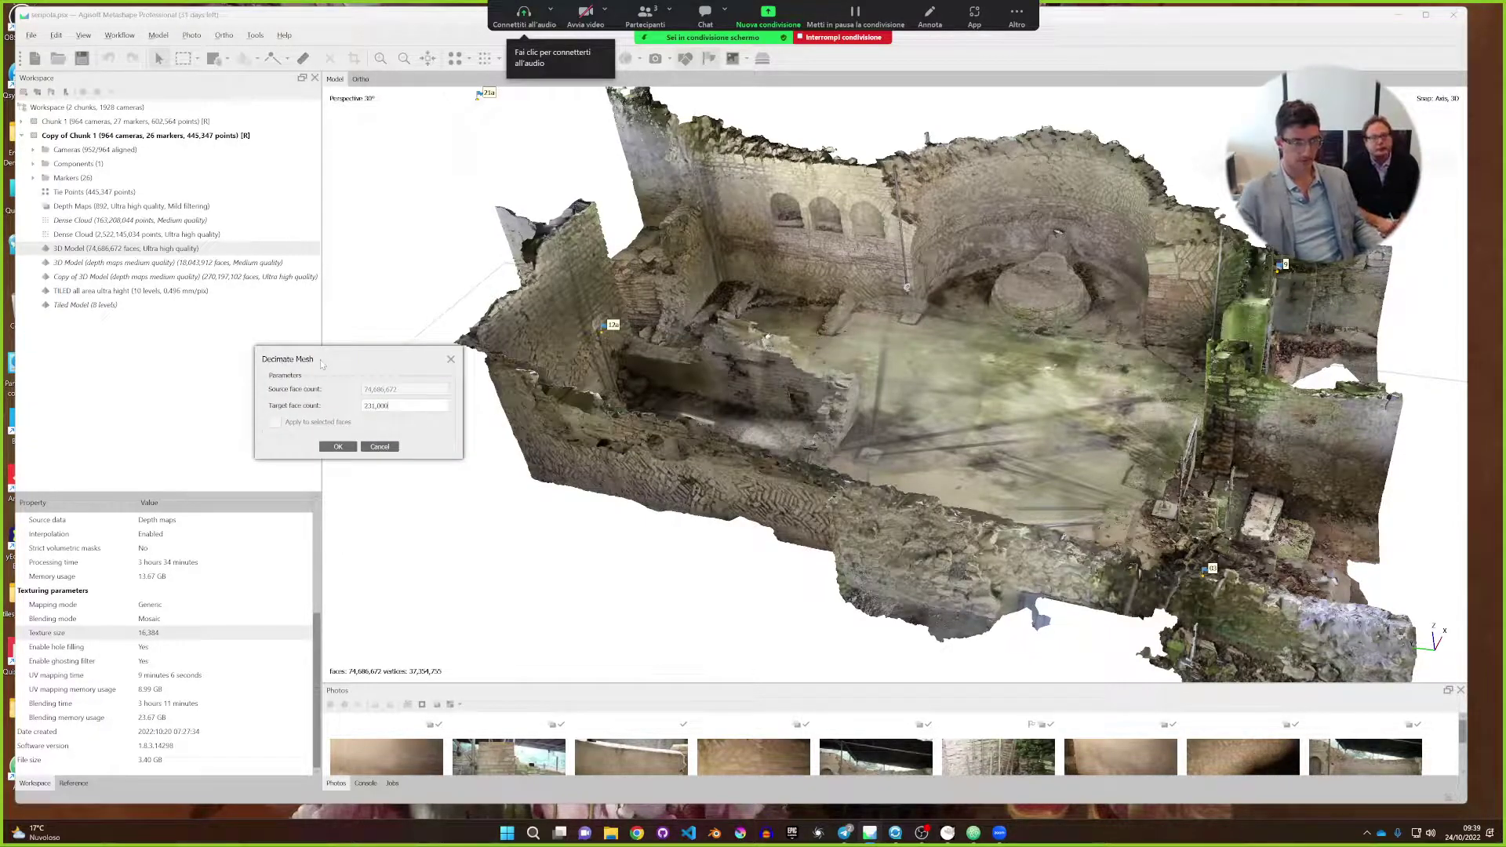
{"action": "left_click", "coordinate": [335, 448]}
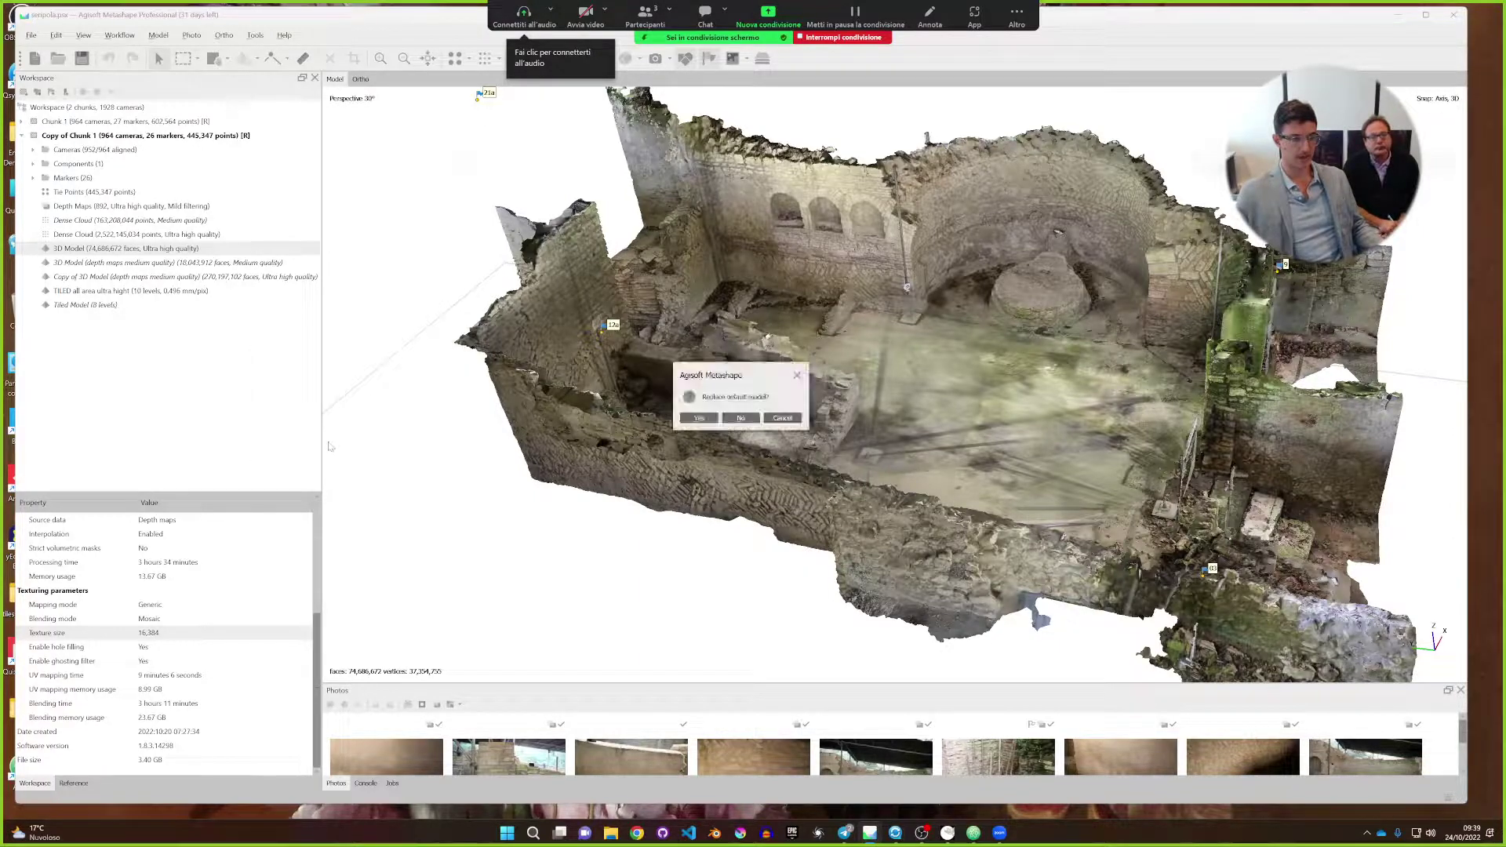
{"action": "left_click", "coordinate": [740, 419]}
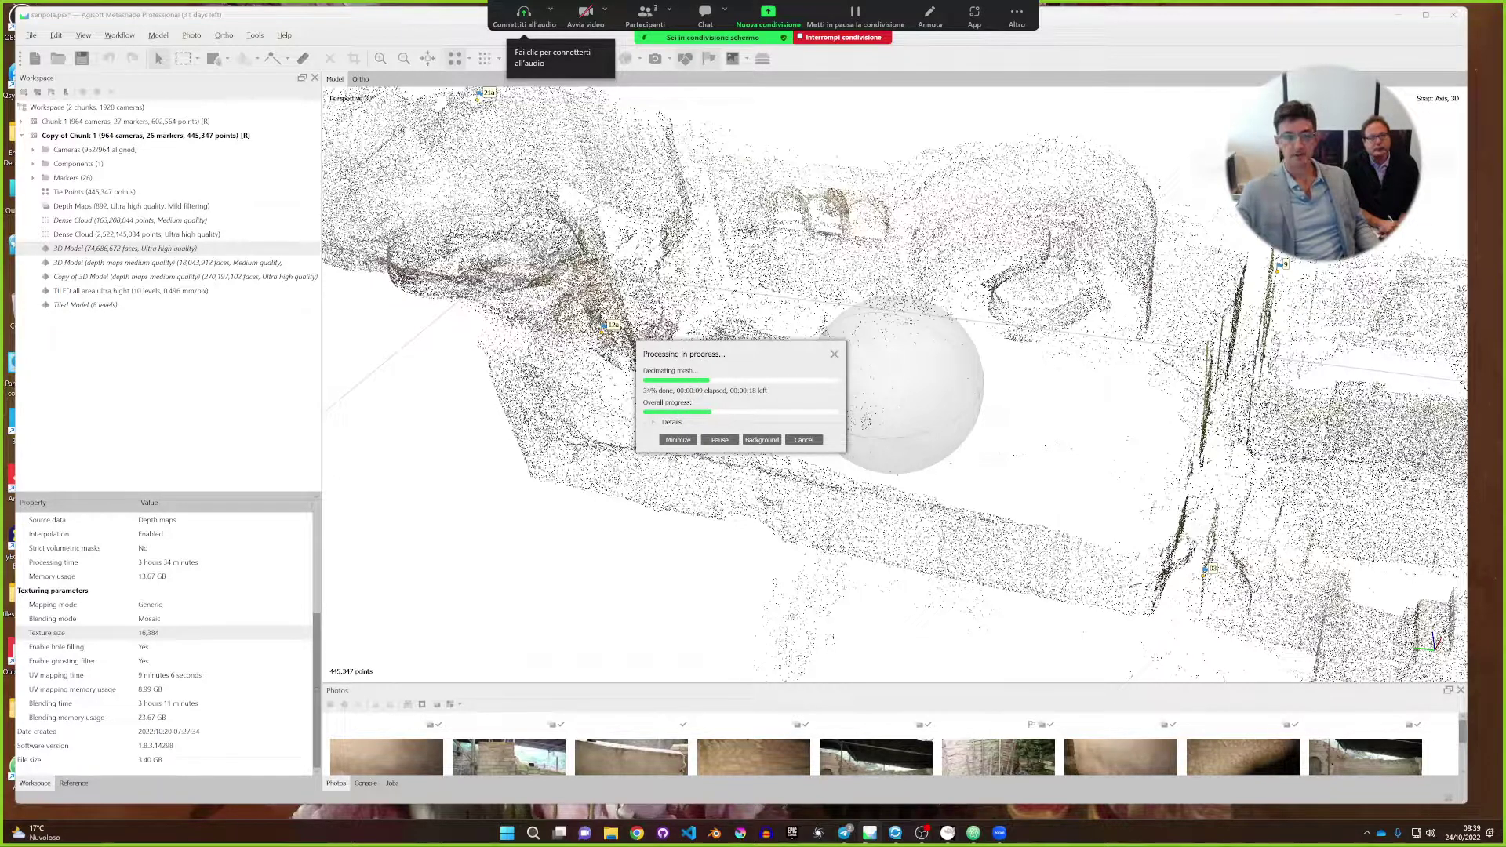
Show the decimation log, then move and enlarge the progress window.
{"action": "left_click", "coordinate": [667, 422]}
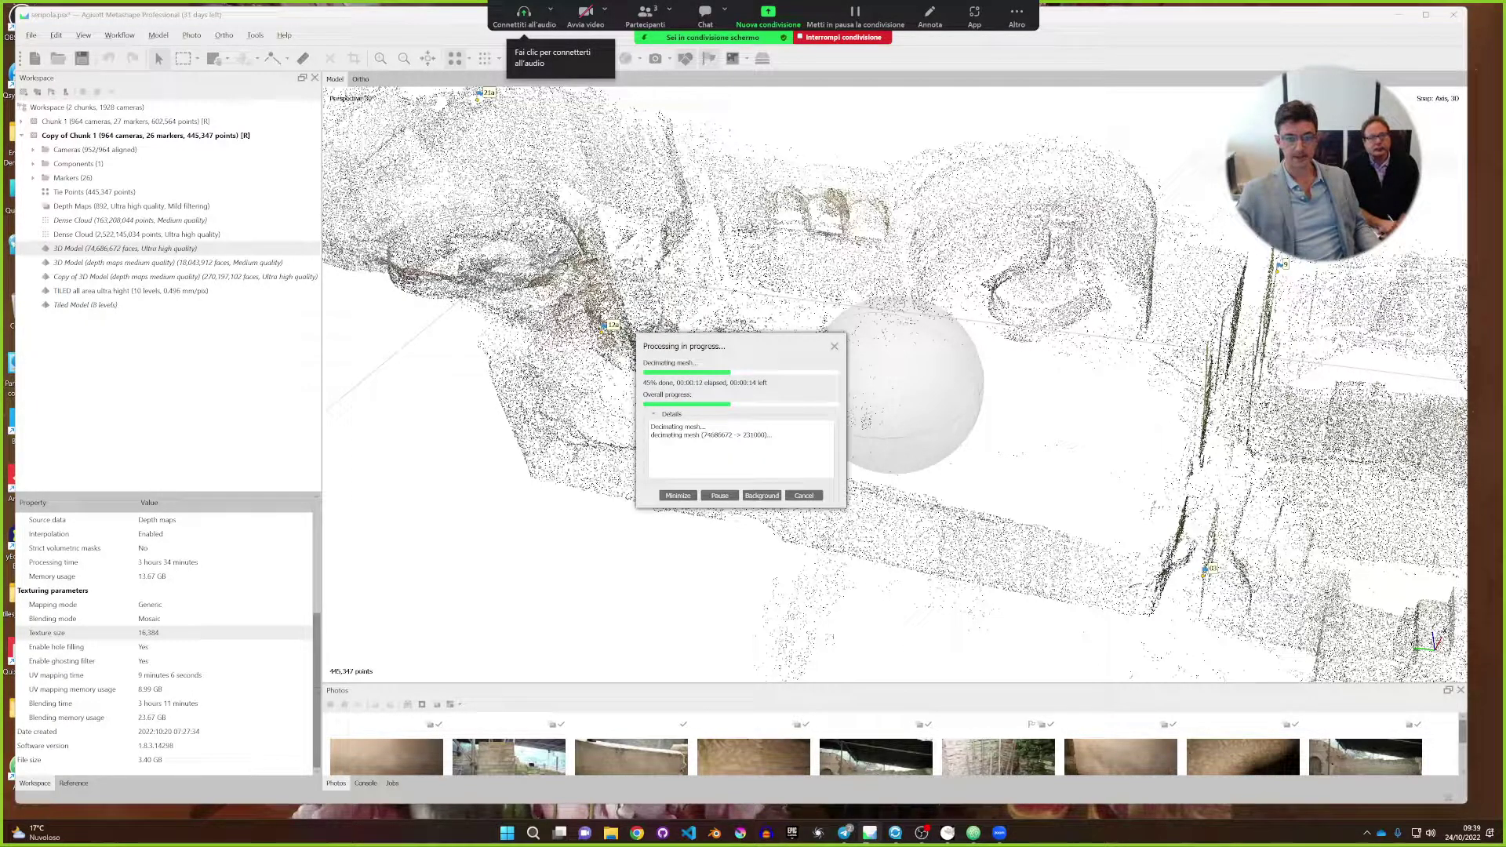
{"action": "left_click_drag", "start_coordinate": [690, 346], "coordinate": [415, 158]}
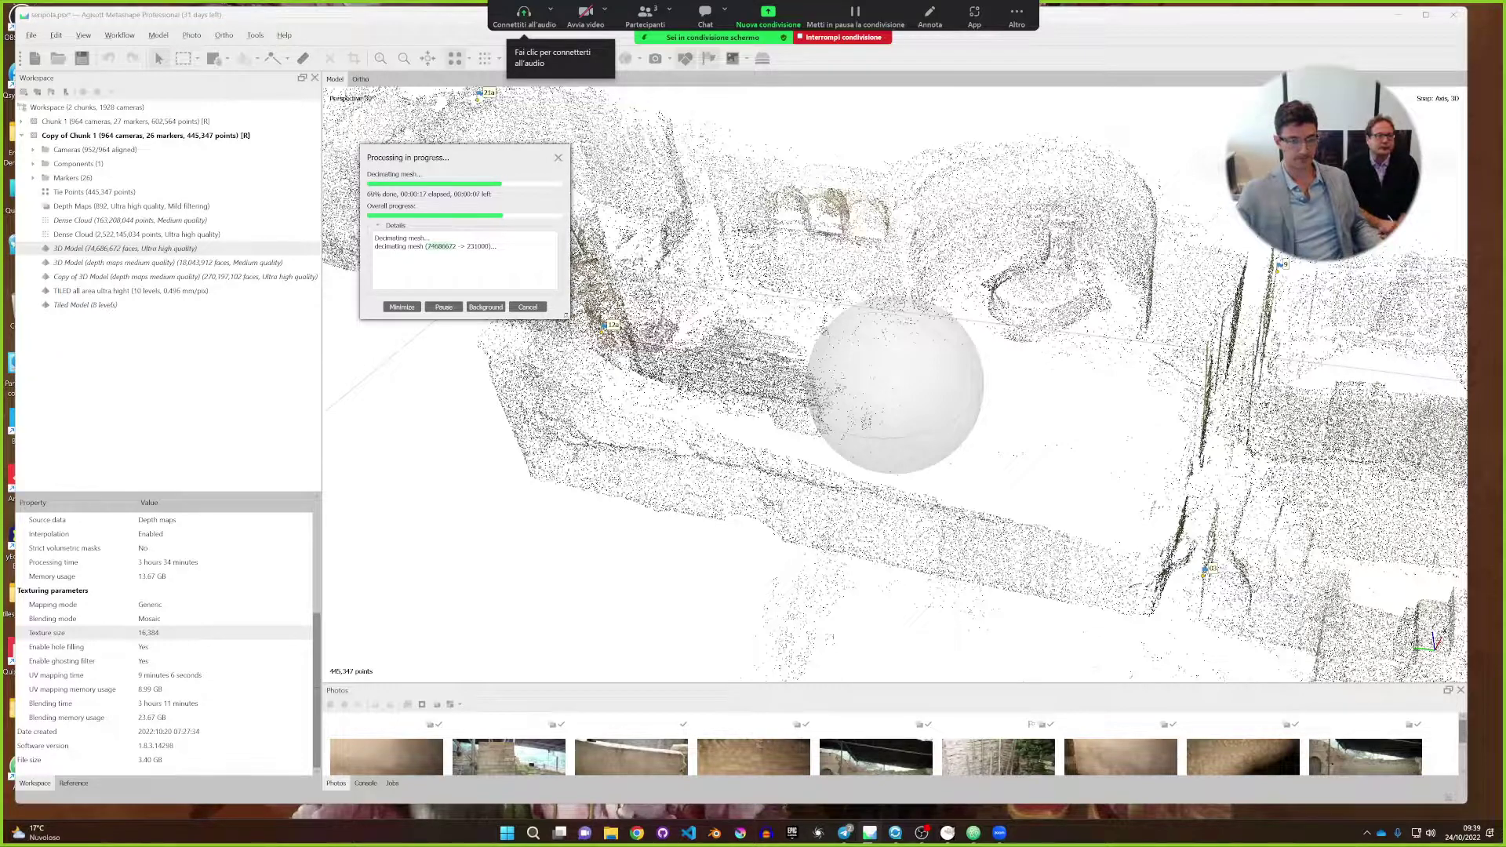
{"action": "left_click_drag", "start_coordinate": [570, 321], "coordinate": [858, 409]}
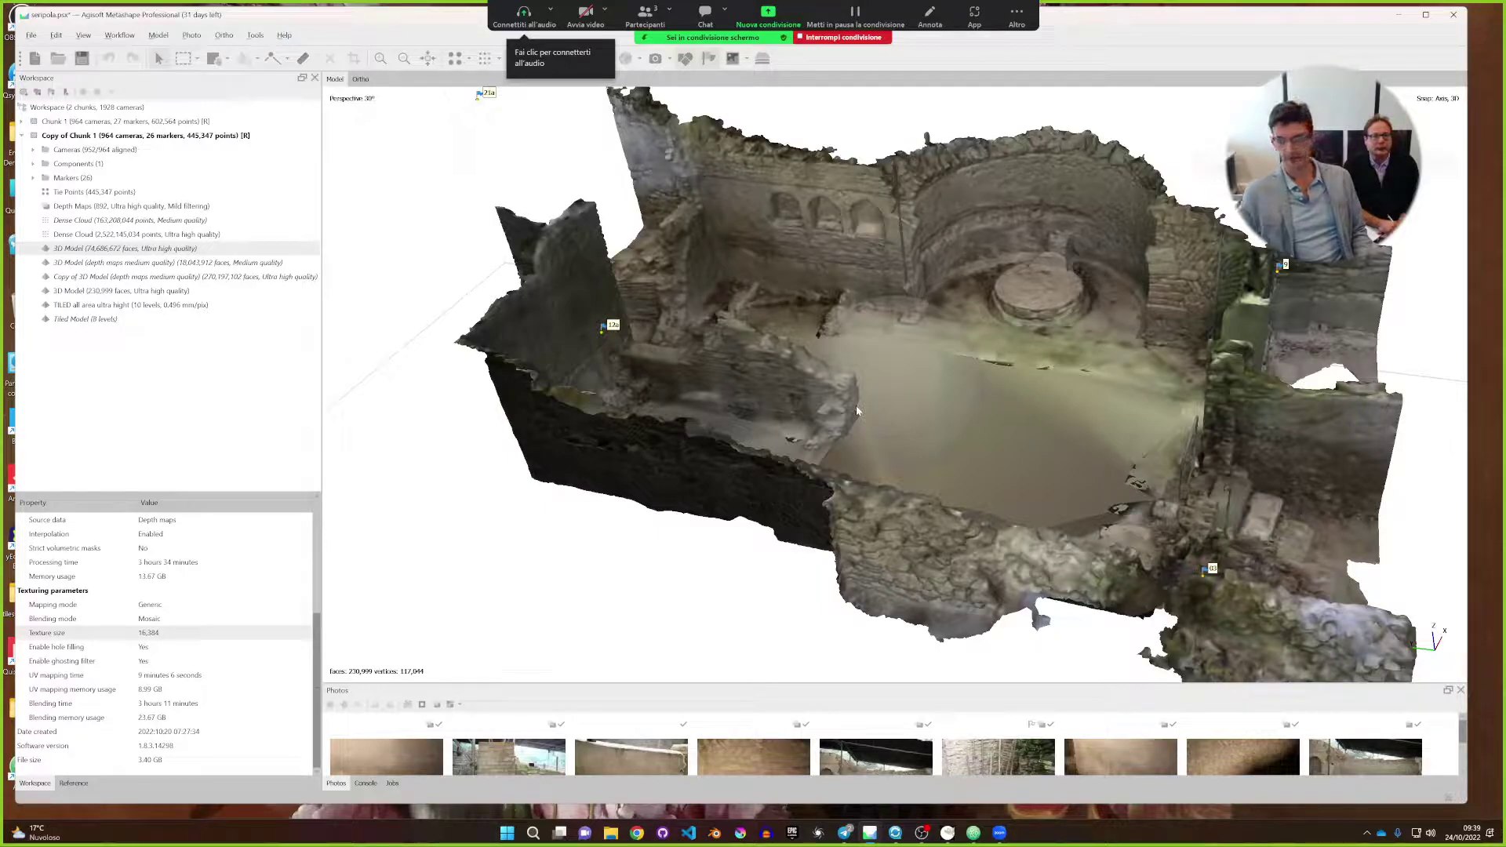
Orbit the ruins to a near top-down view and zoom in and out.
{"action": "left_click_drag", "start_coordinate": [856, 410], "coordinate": [907, 400]}
{"action": "scroll", "coordinate": [899, 435], "scroll_direction": "up", "scroll_amount": 10}
{"action": "scroll", "coordinate": [943, 390], "scroll_direction": "down", "scroll_amount": 5}
{"action": "scroll", "coordinate": [878, 317], "scroll_direction": "down", "scroll_amount": 10}
{"action": "scroll", "coordinate": [907, 401], "scroll_direction": "up", "scroll_amount": 3}
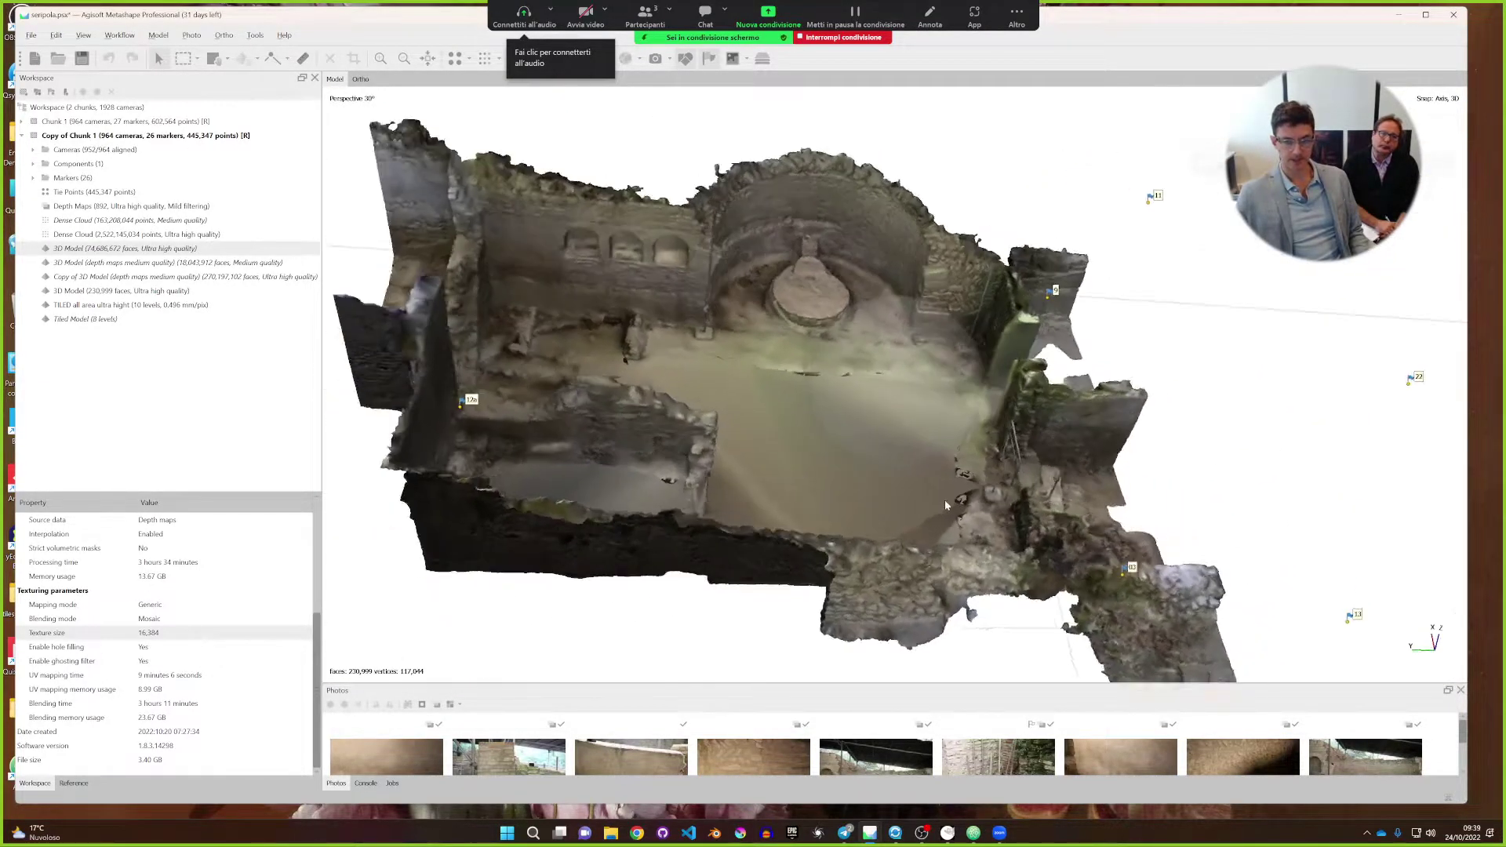
View the walls and floor from oblique angles, then show the 230,999-face model's properties.
{"action": "left_click_drag", "start_coordinate": [945, 501], "coordinate": [844, 403]}
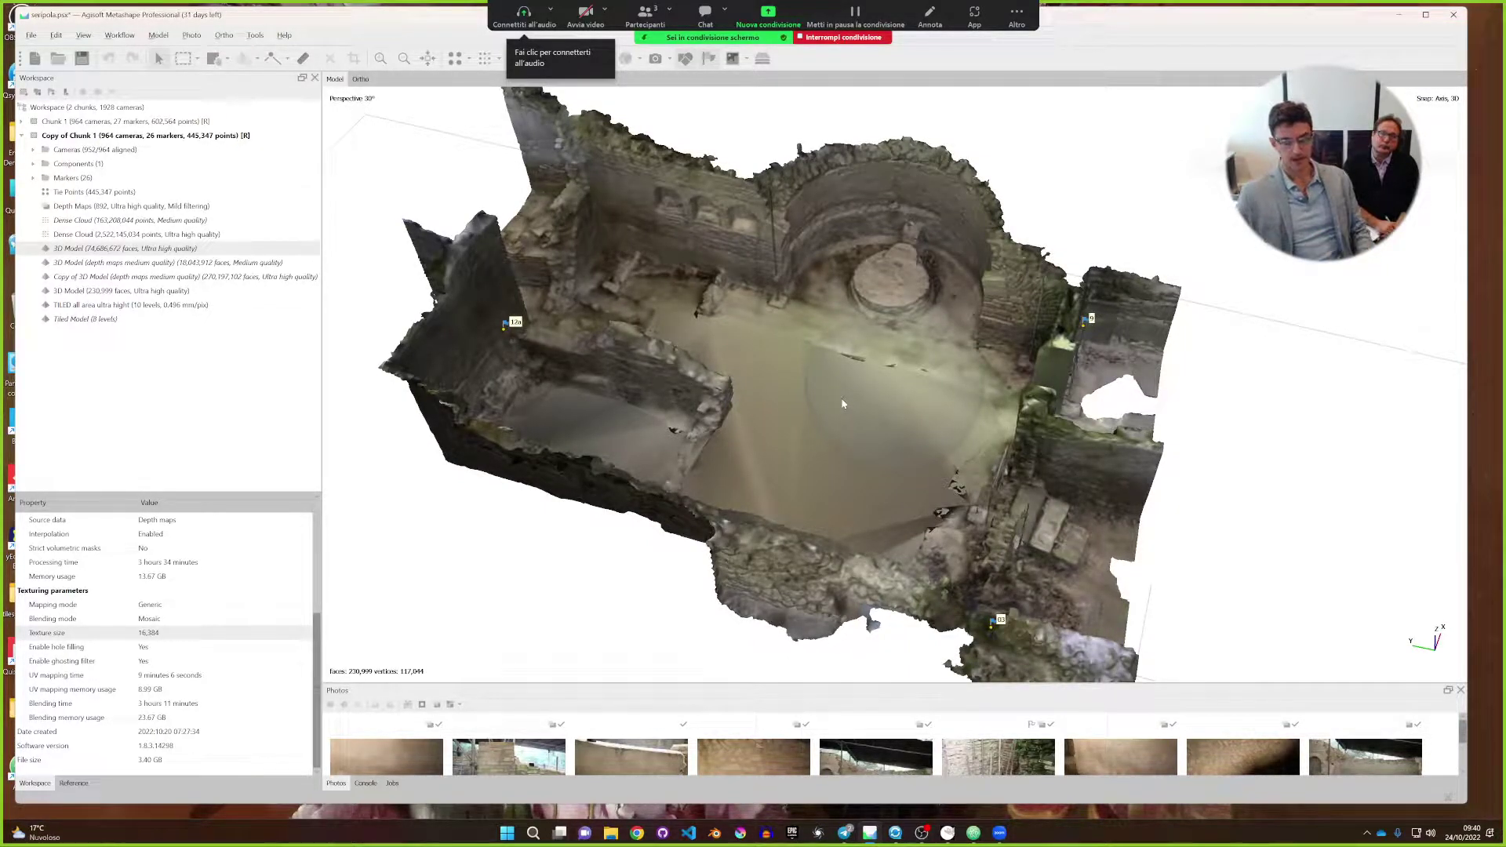
{"action": "left_click_drag", "start_coordinate": [842, 400], "coordinate": [738, 475]}
{"action": "left_click_drag", "start_coordinate": [882, 412], "coordinate": [724, 470]}
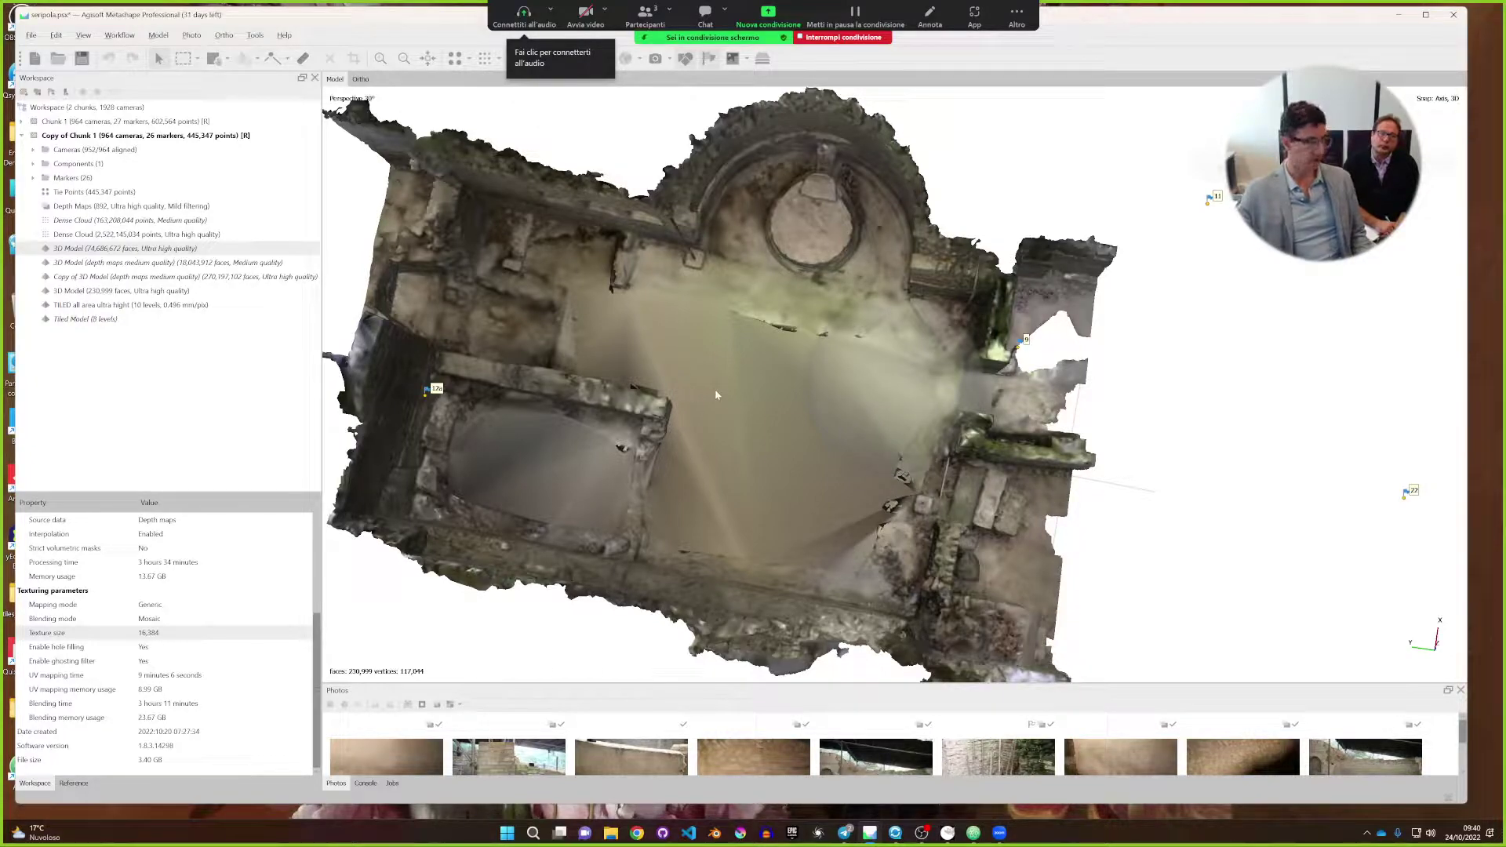
{"action": "left_click_drag", "start_coordinate": [765, 403], "coordinate": [990, 408]}
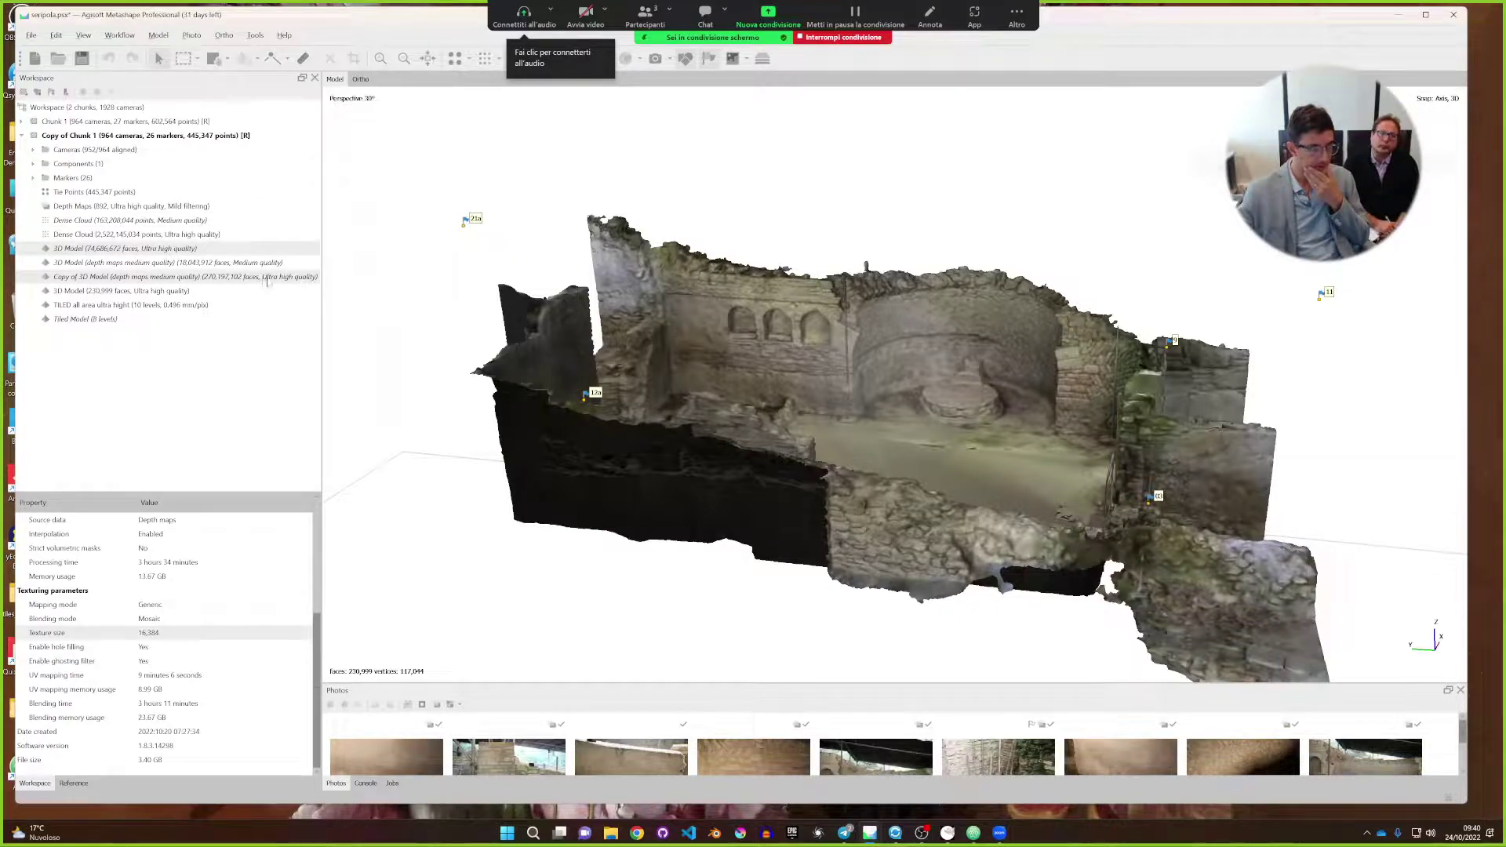
{"action": "left_click", "coordinate": [167, 306]}
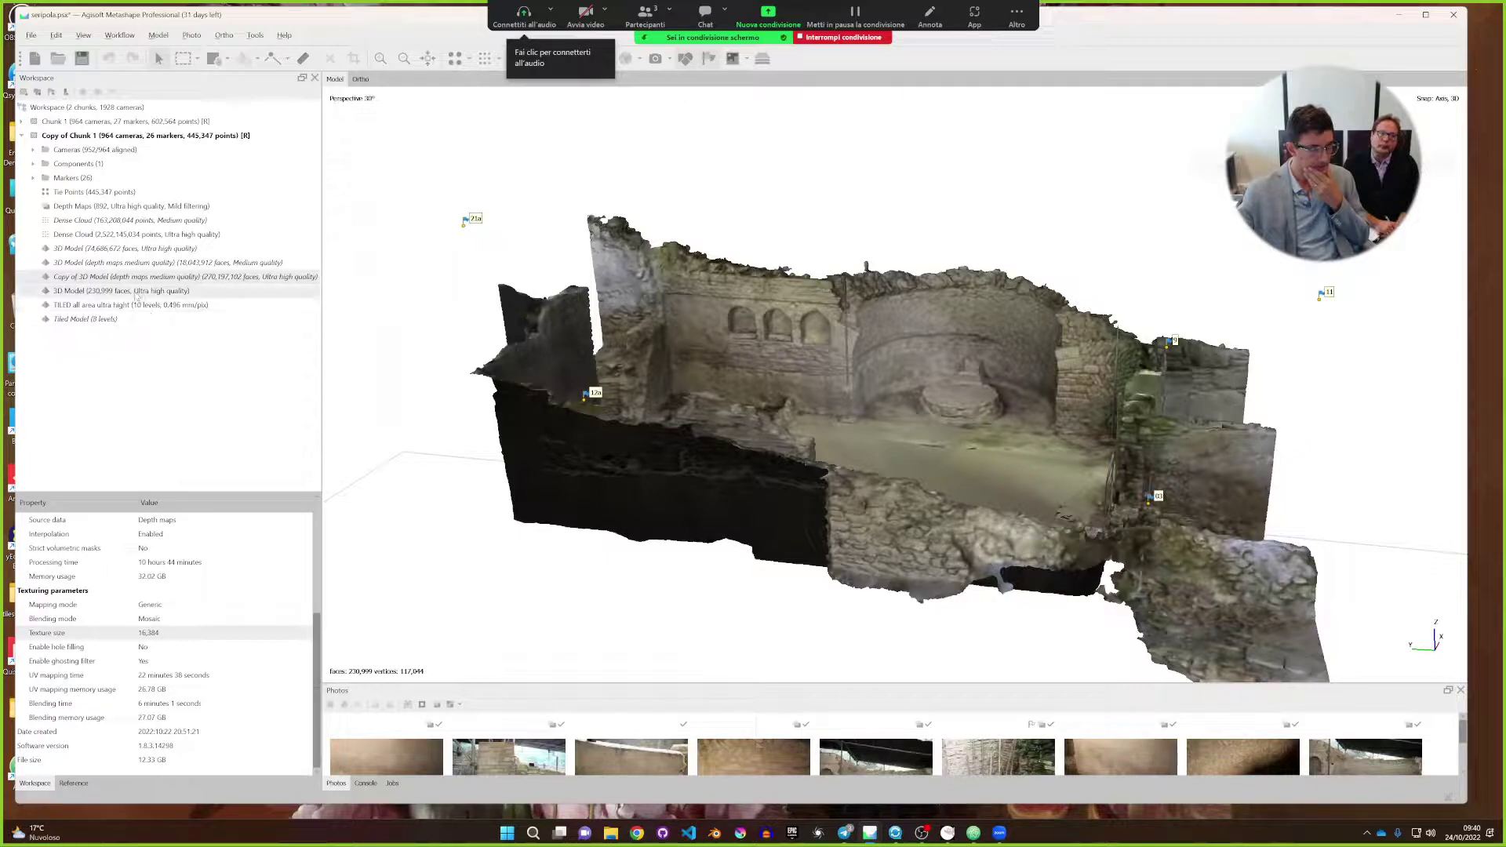
{"action": "left_click", "coordinate": [137, 295]}
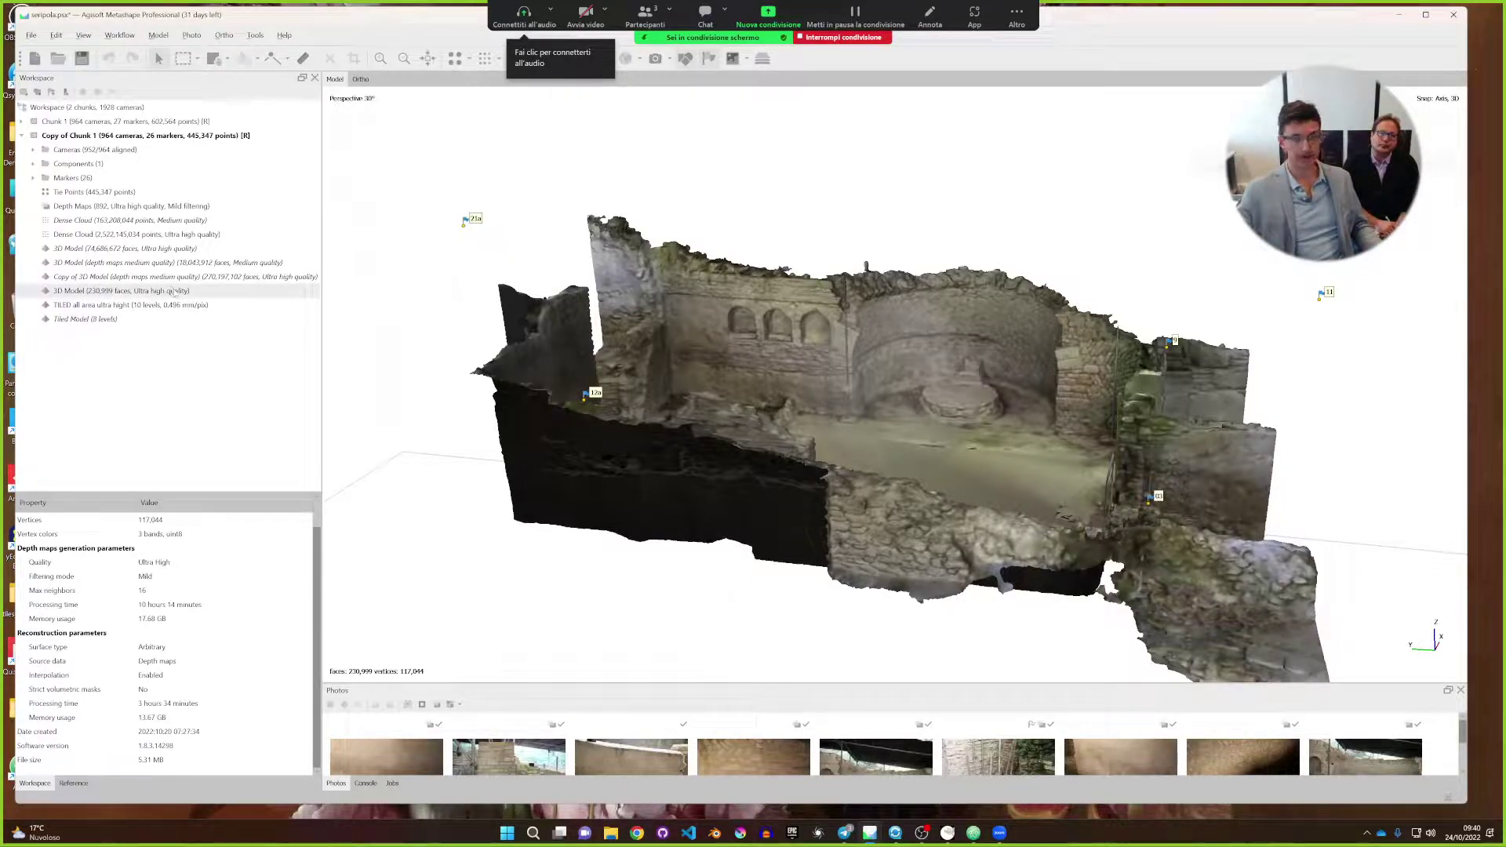
Export the decimated model as Wavefront OBJ, overwriting seripola_monomesh in obj_monomesh.
{"action": "left_click", "coordinate": [56, 36]}
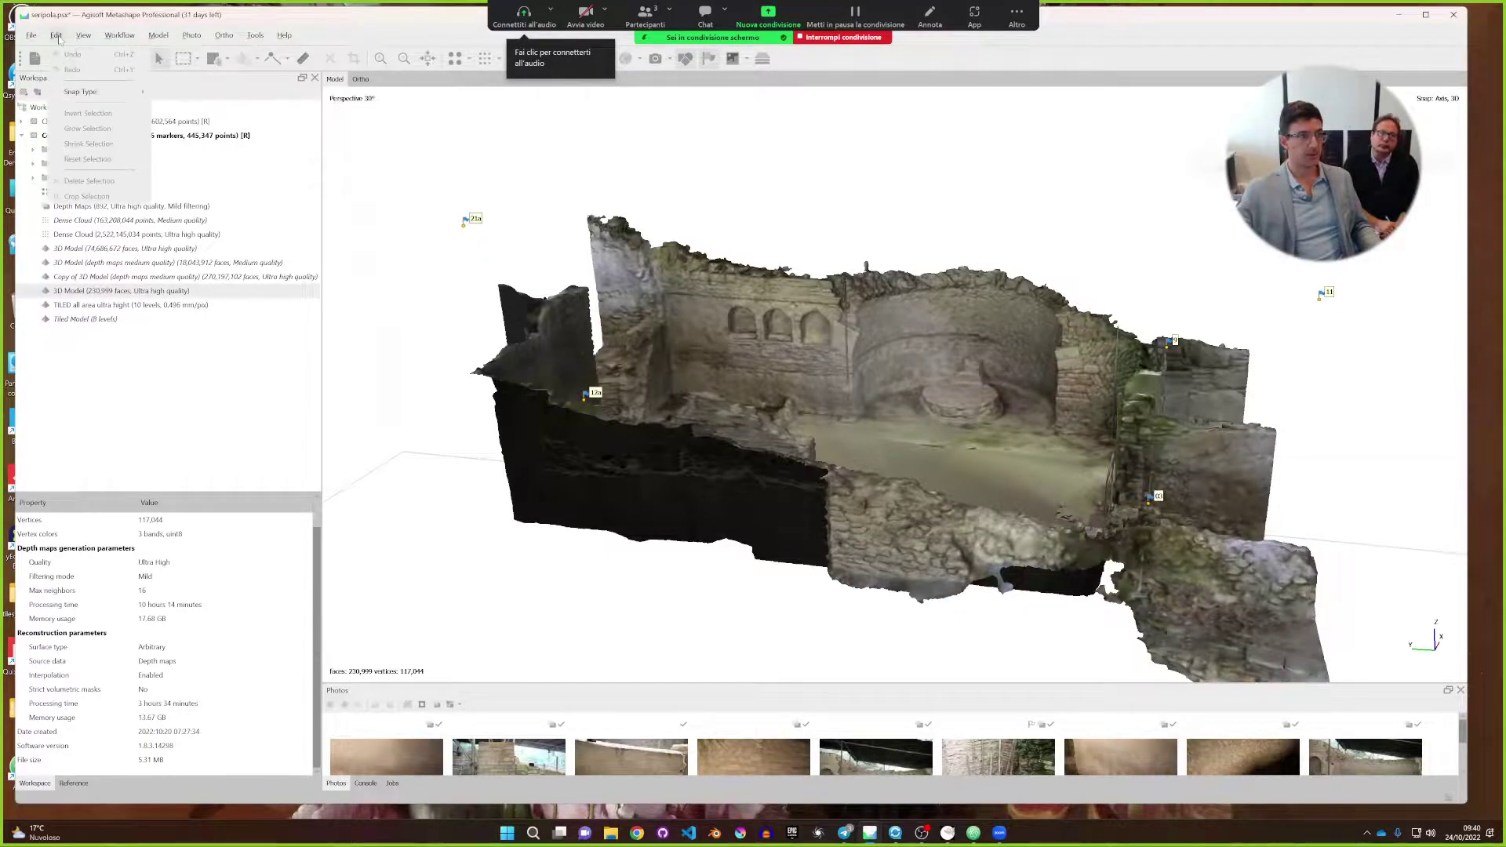
{"action": "mouse_move", "coordinate": [79, 153]}
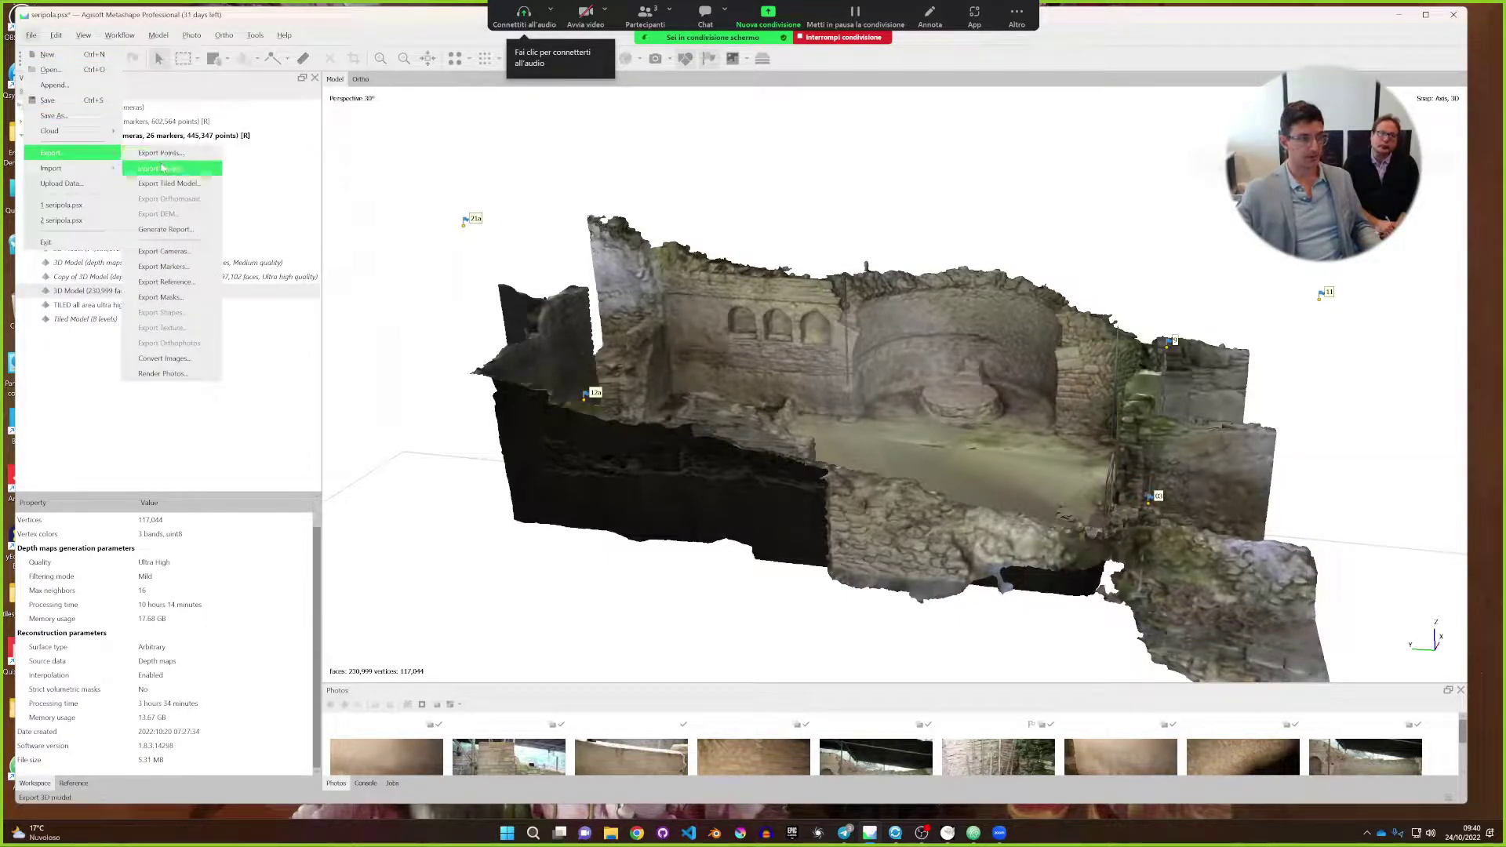
{"action": "left_click", "coordinate": [162, 168]}
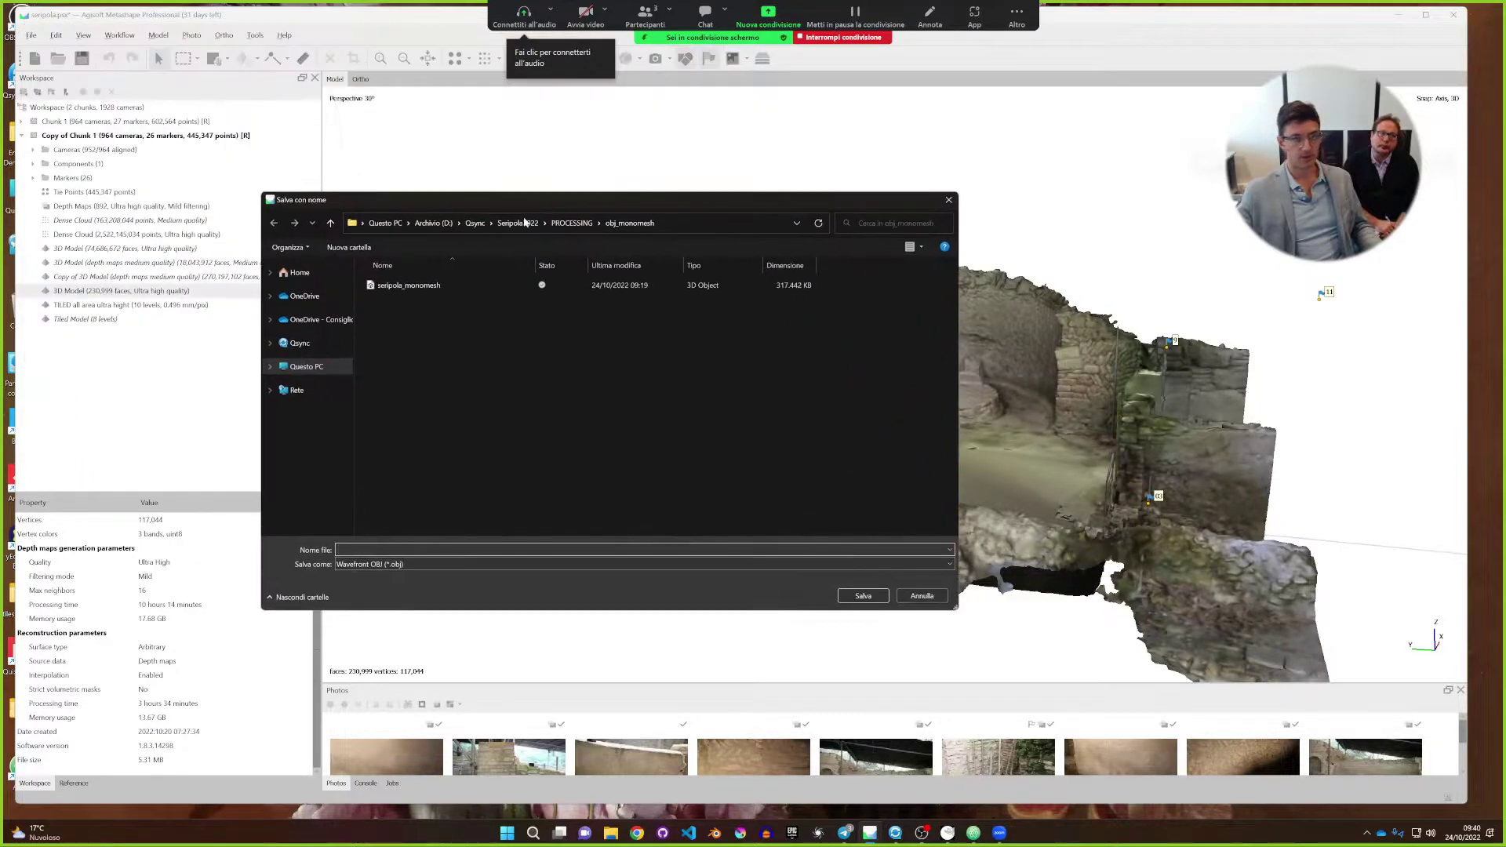
{"action": "left_click", "coordinate": [572, 223]}
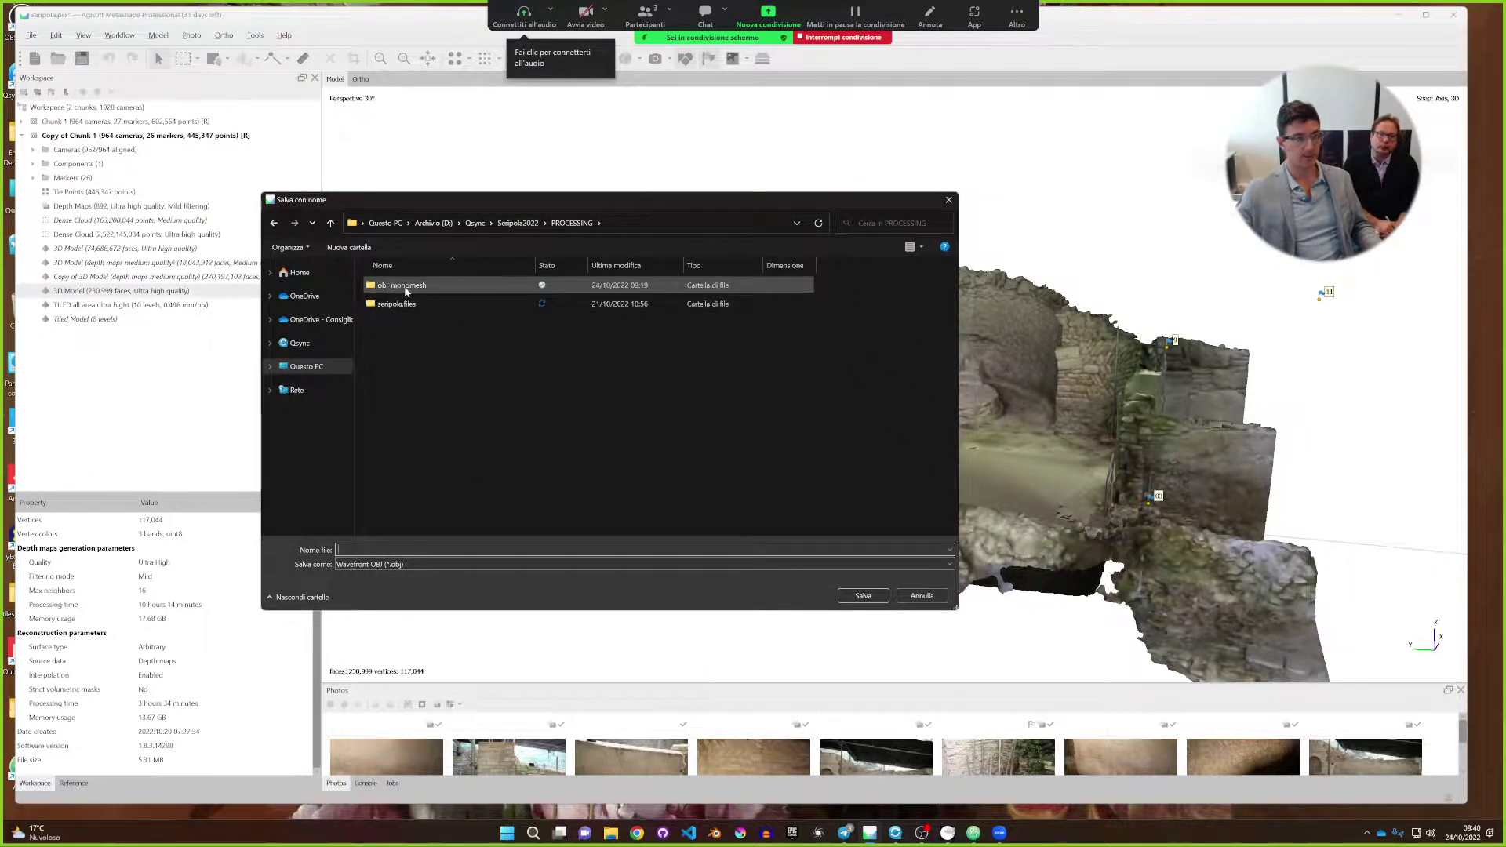
{"action": "double_click", "coordinate": [400, 286]}
{"action": "double_click", "coordinate": [404, 286]}
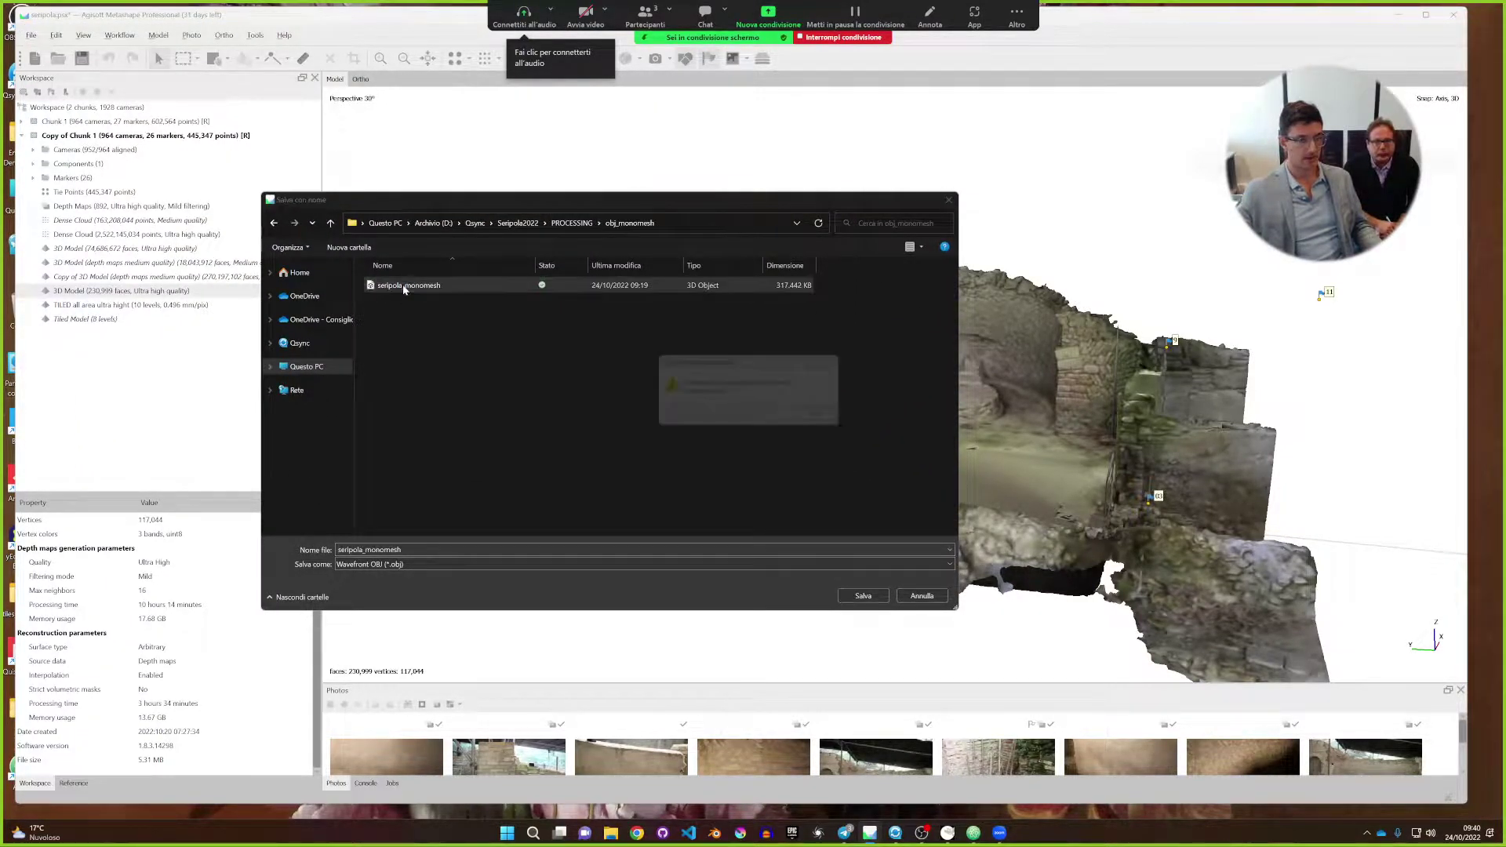
{"action": "left_click", "coordinate": [777, 416]}
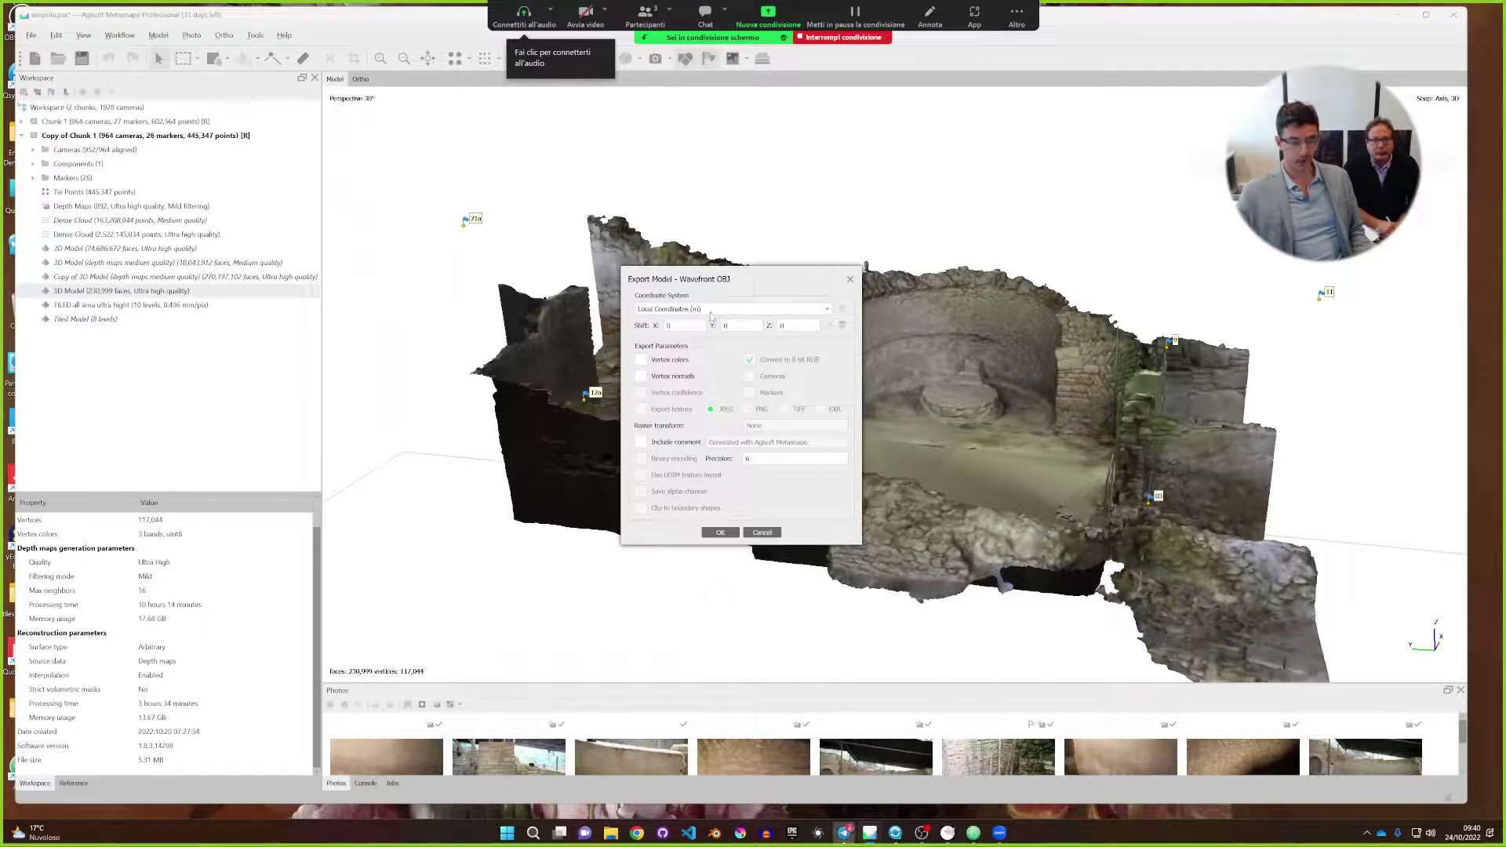
{"action": "left_click", "coordinate": [720, 532]}
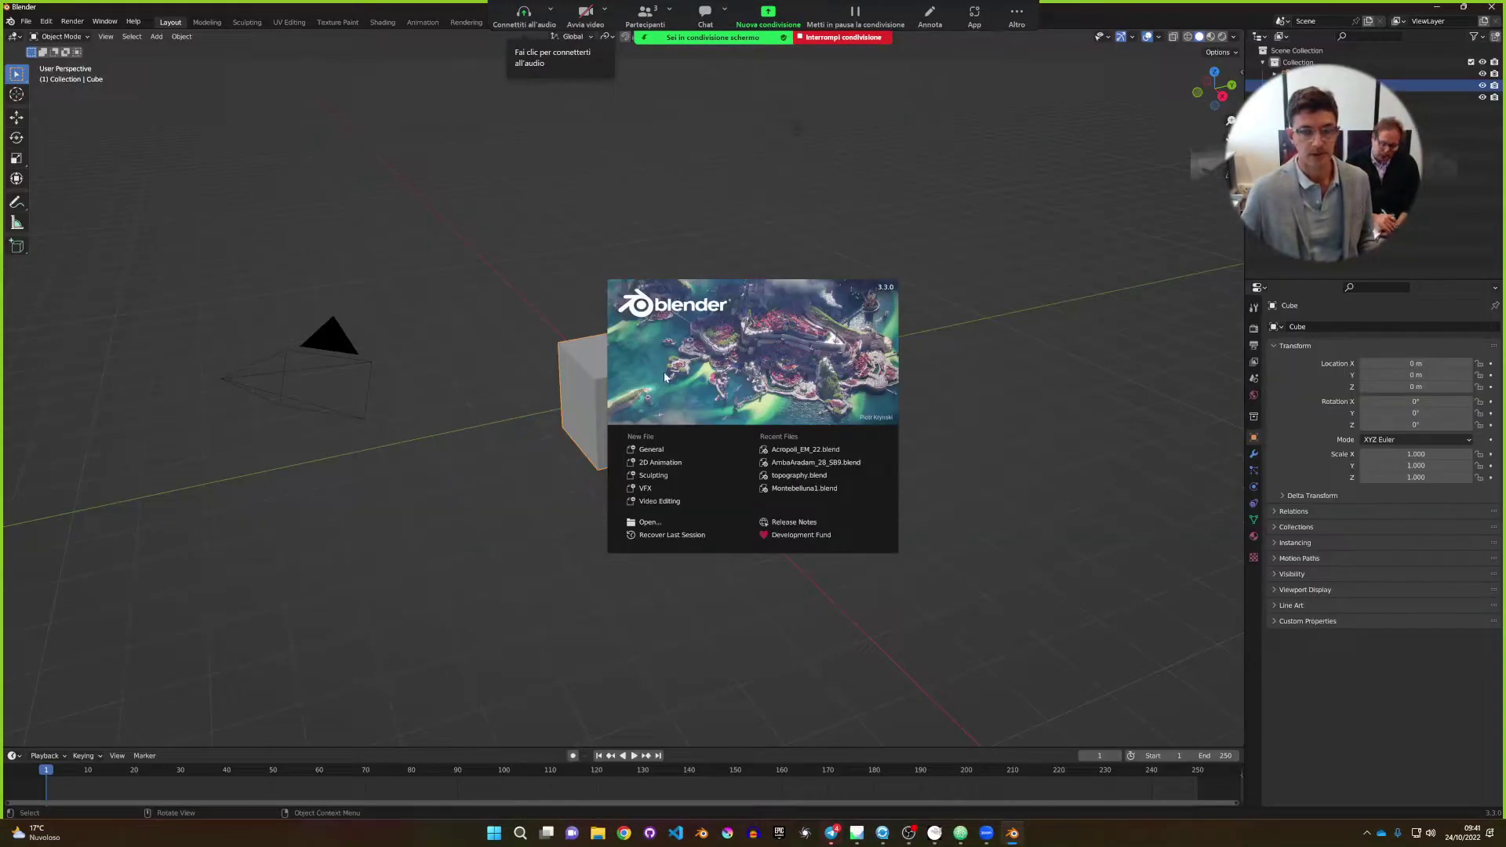
Delete the default cube and camera, leaving an empty scene with Blender still open.
{"action": "left_click", "coordinate": [540, 400]}
{"action": "key", "text": "a"}
{"action": "key", "text": "Delete"}
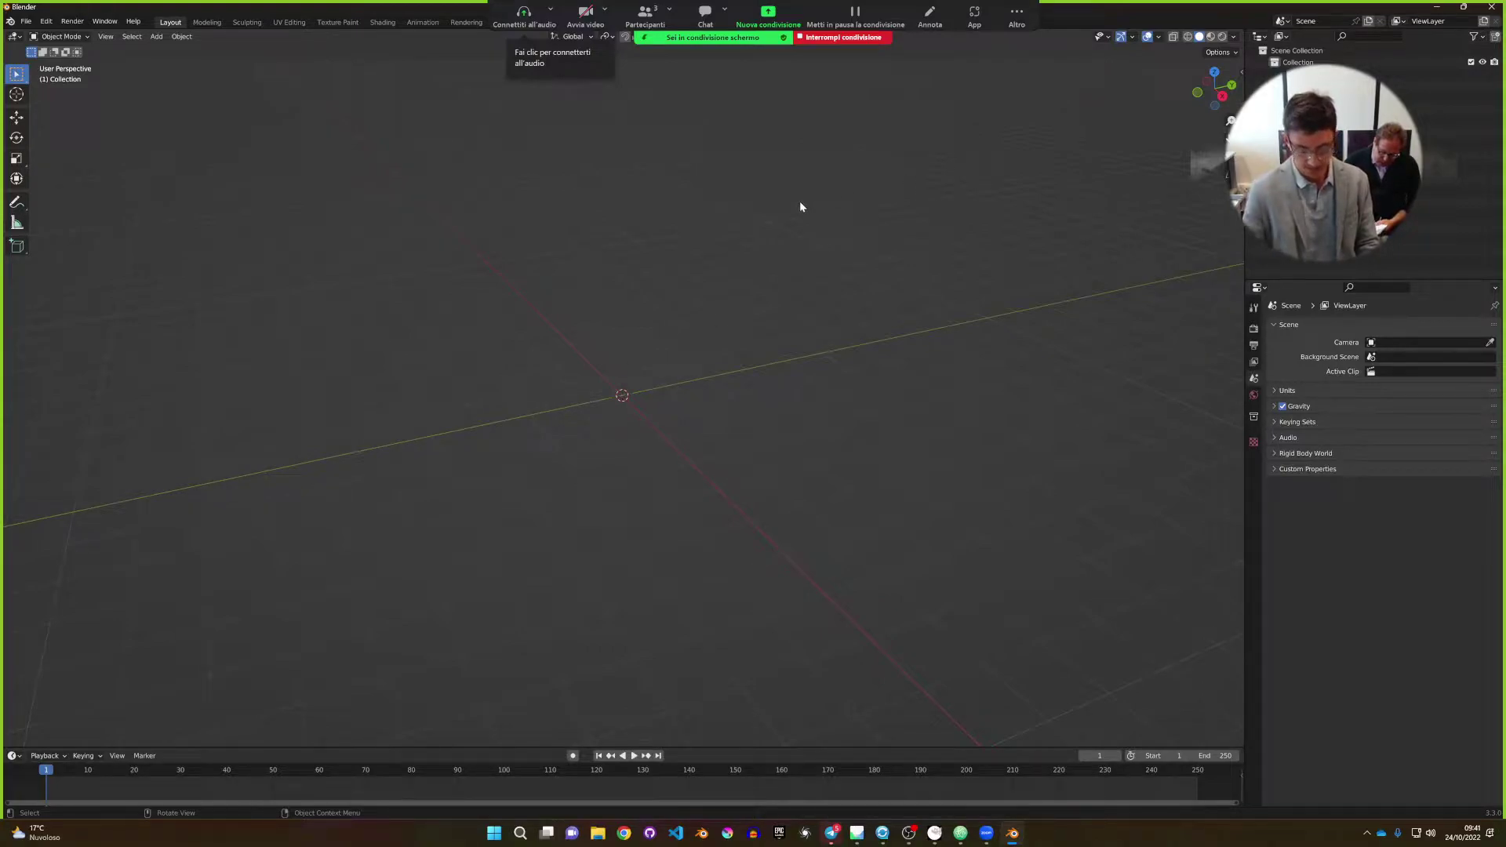
{"action": "key", "text": "ctrl+q"}
{"action": "left_click", "coordinate": [848, 438]}
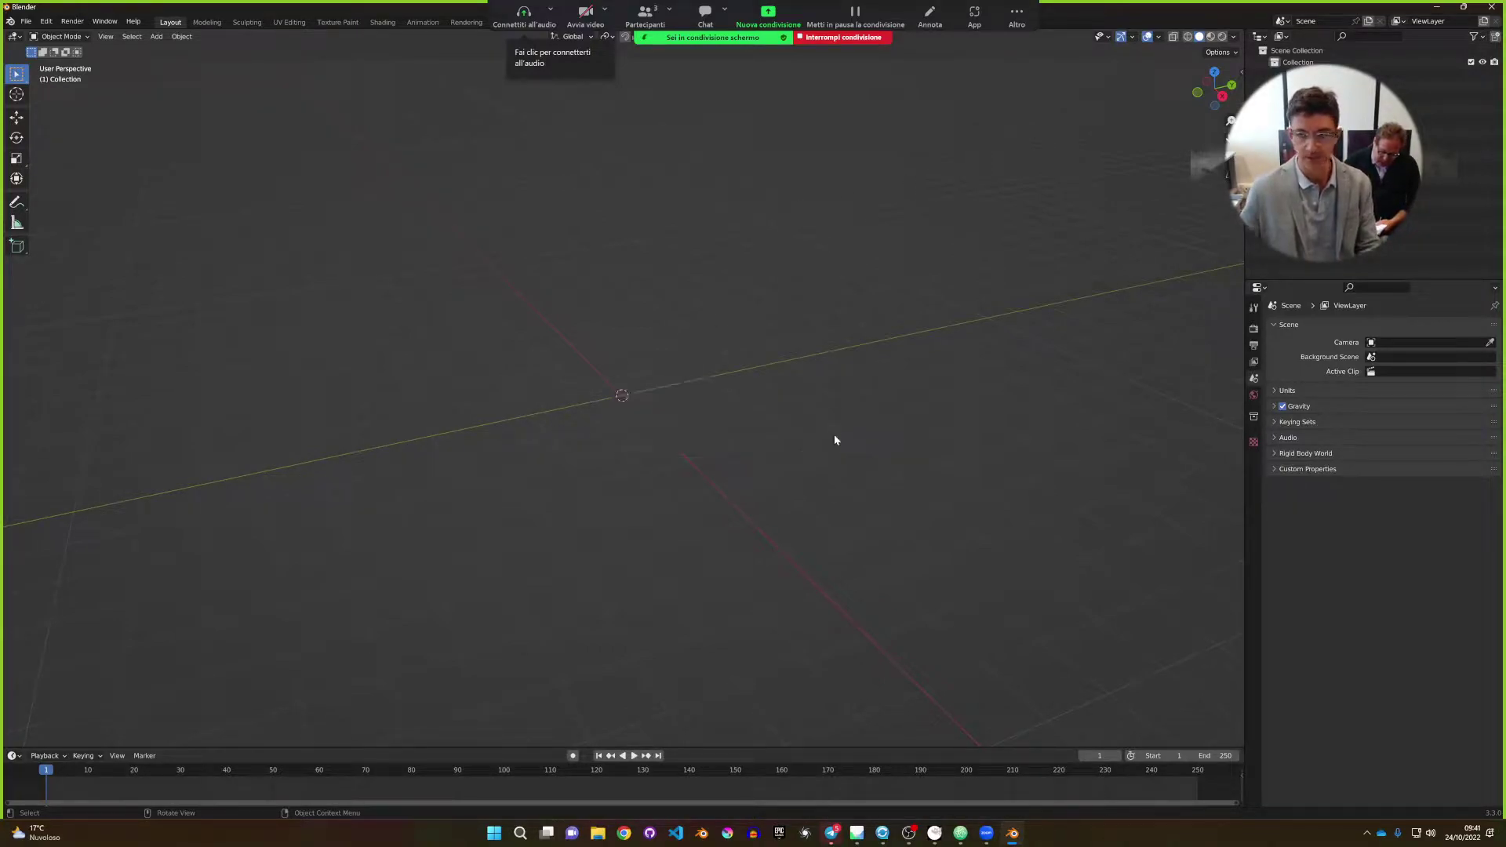
Show the sidebar, scale and widen it, and open the photogrammetry add-on tab.
{"action": "key", "text": "n"}
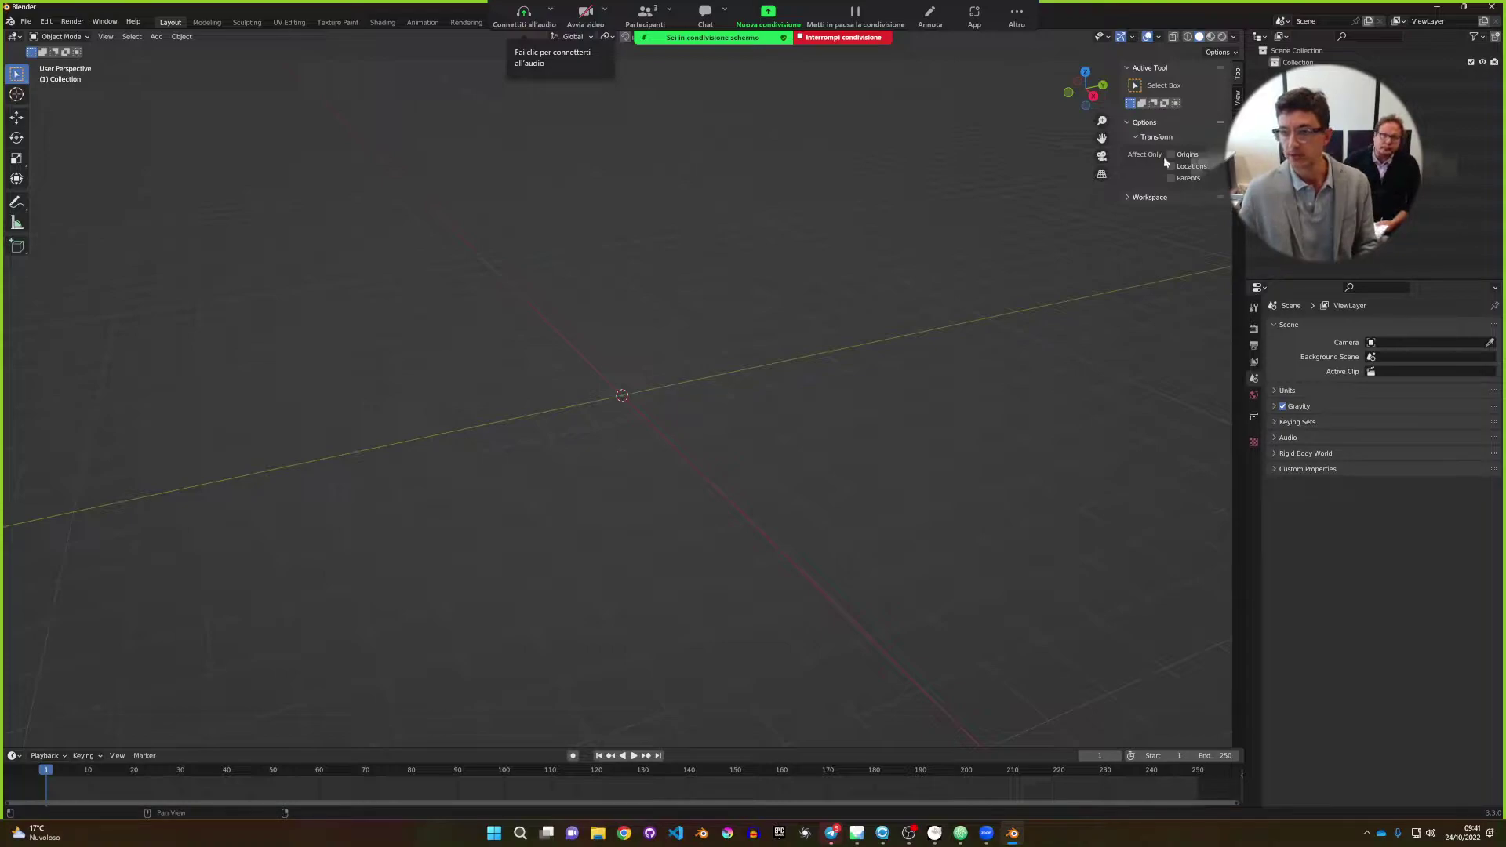
{"action": "middle_click_drag", "start_coordinate": [1164, 157], "coordinate": [1139, 124], "text": "ctrl"}
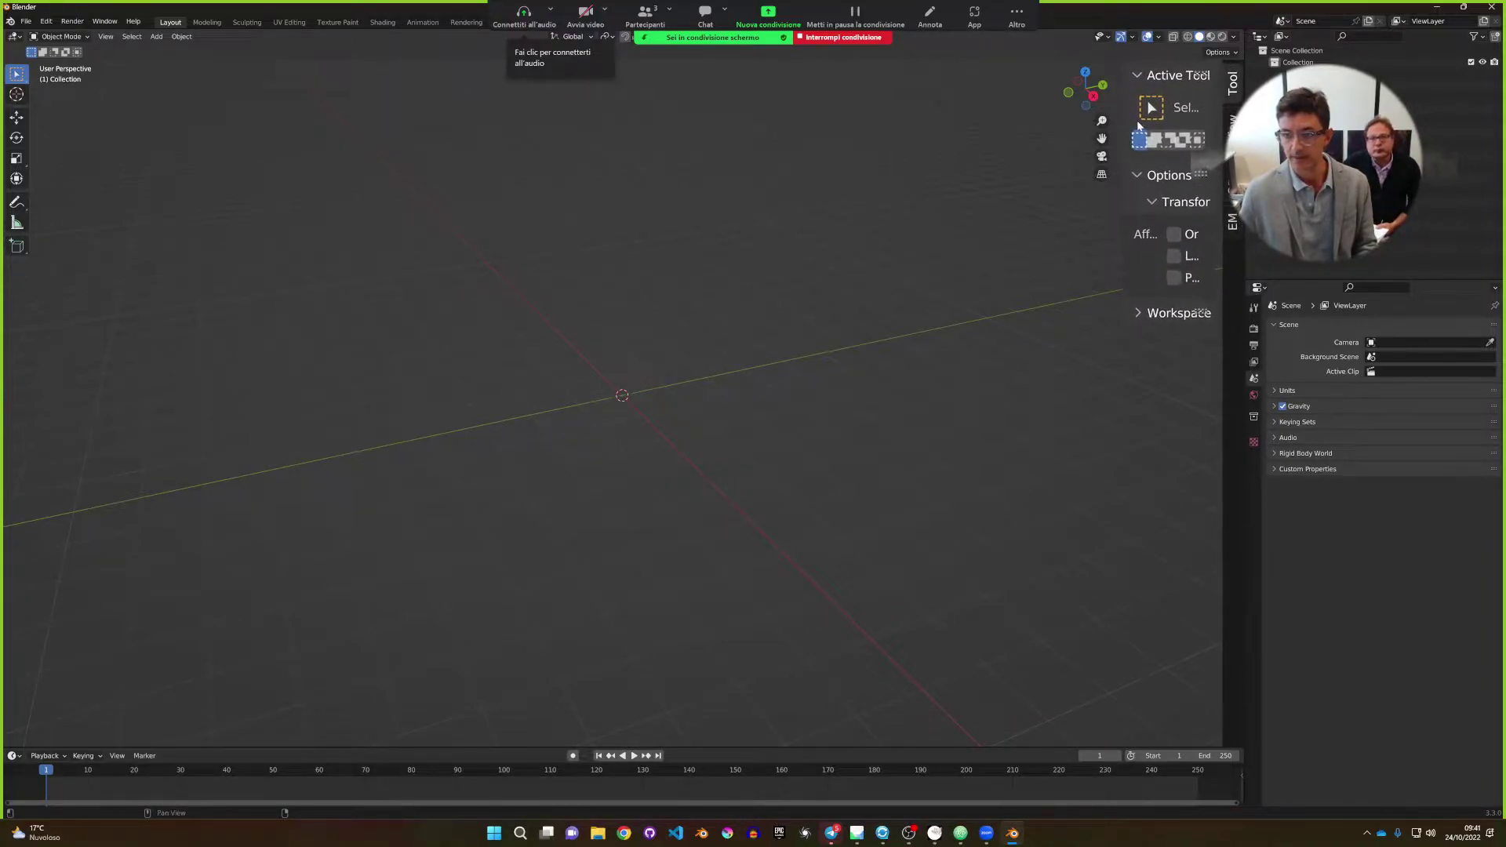
{"action": "left_click_drag", "start_coordinate": [1120, 122], "coordinate": [971, 126]}
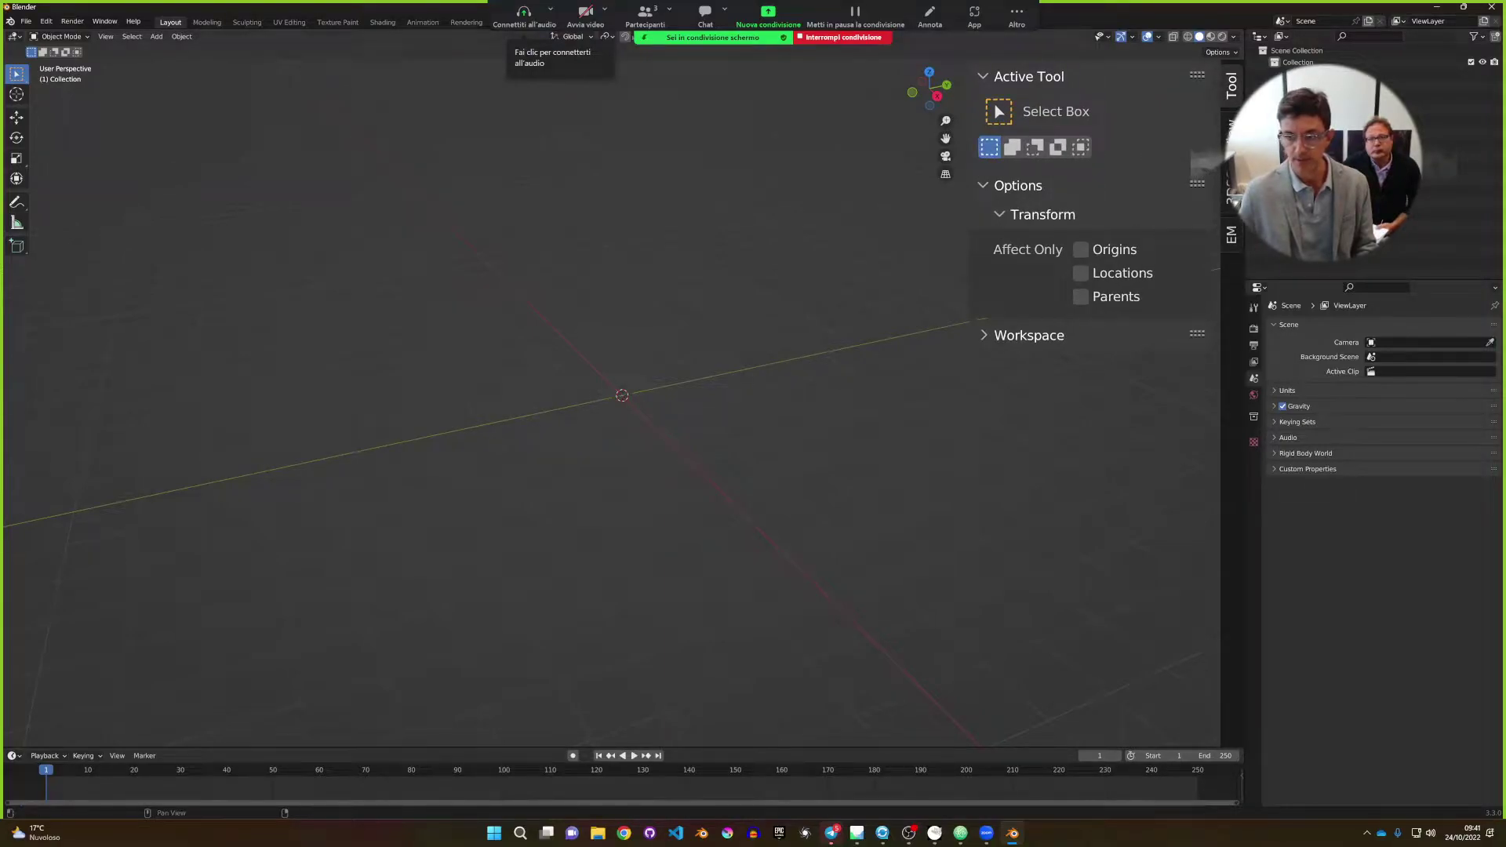
{"action": "left_click", "coordinate": [1232, 157]}
{"action": "left_click_drag", "start_coordinate": [964, 276], "coordinate": [888, 276]}
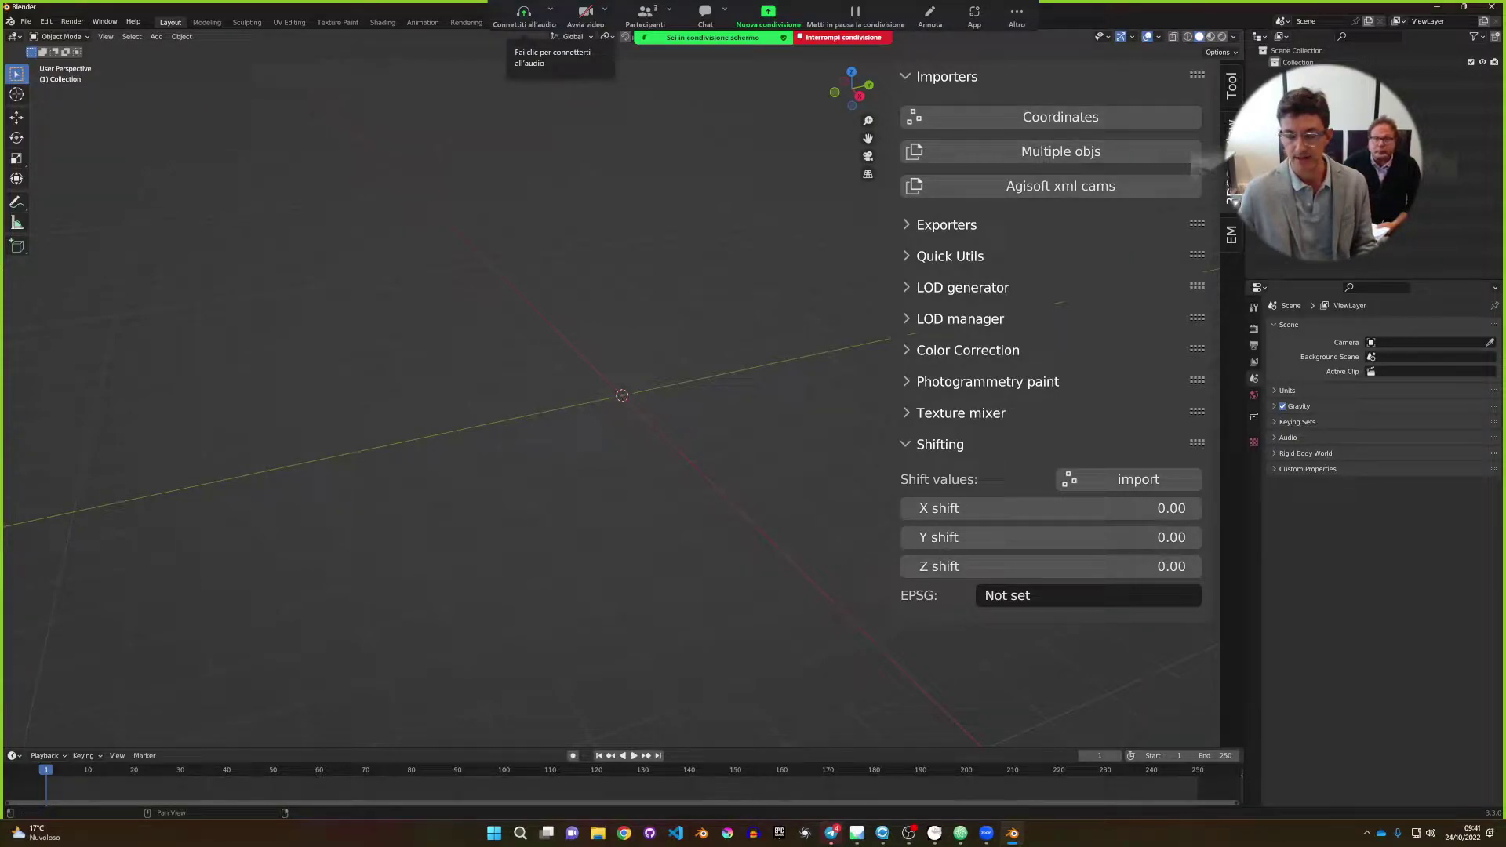
Start the Coordinates import and enlarge its file browser window.
{"action": "left_click", "coordinate": [1056, 119]}
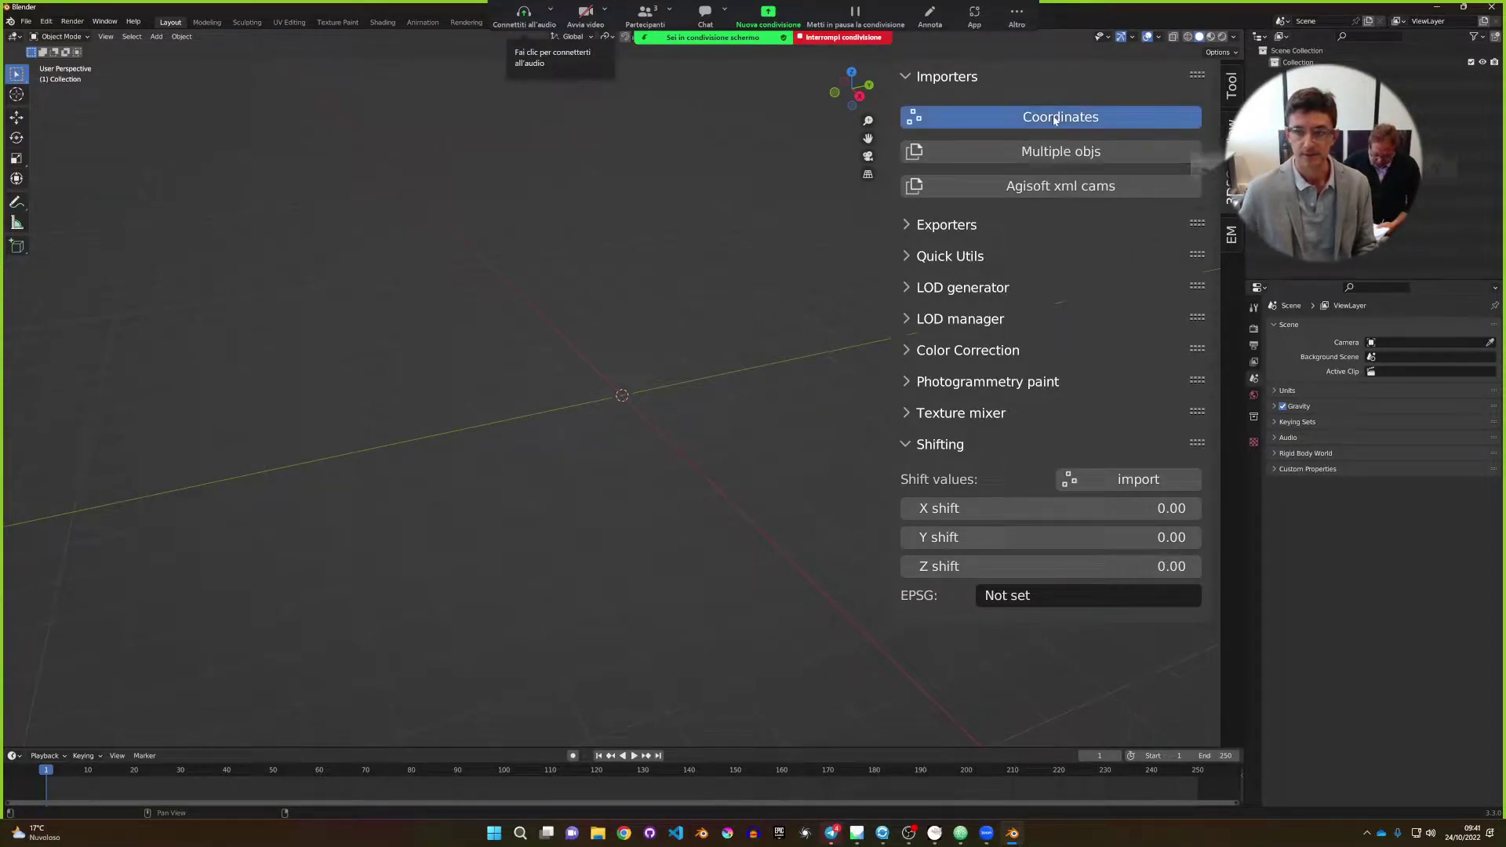
{"action": "left_click_drag", "start_coordinate": [858, 230], "coordinate": [596, 99]}
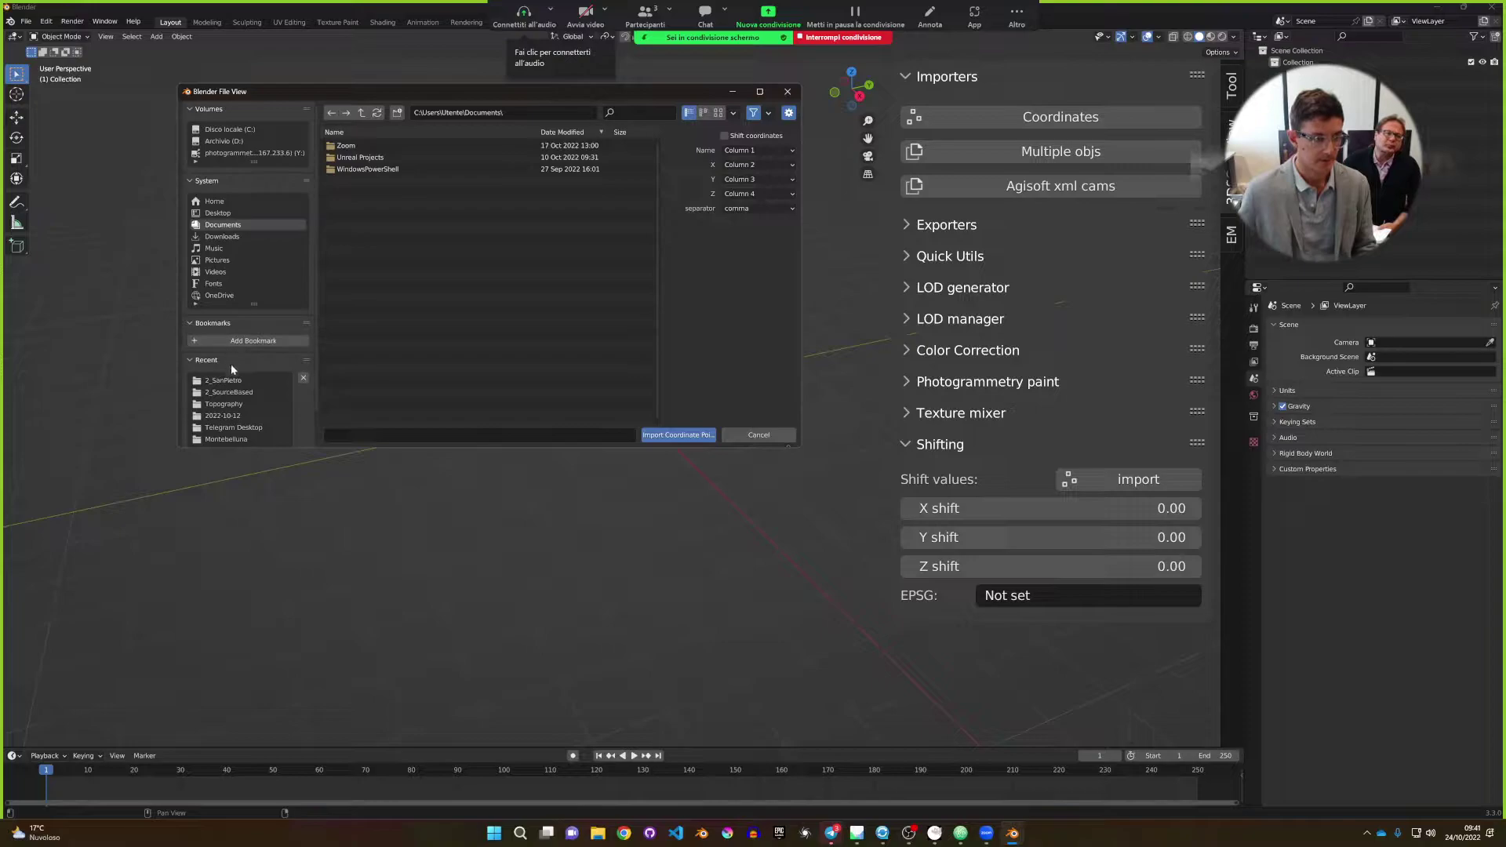
{"action": "scroll", "coordinate": [234, 410], "scroll_direction": "down", "scroll_amount": 2}
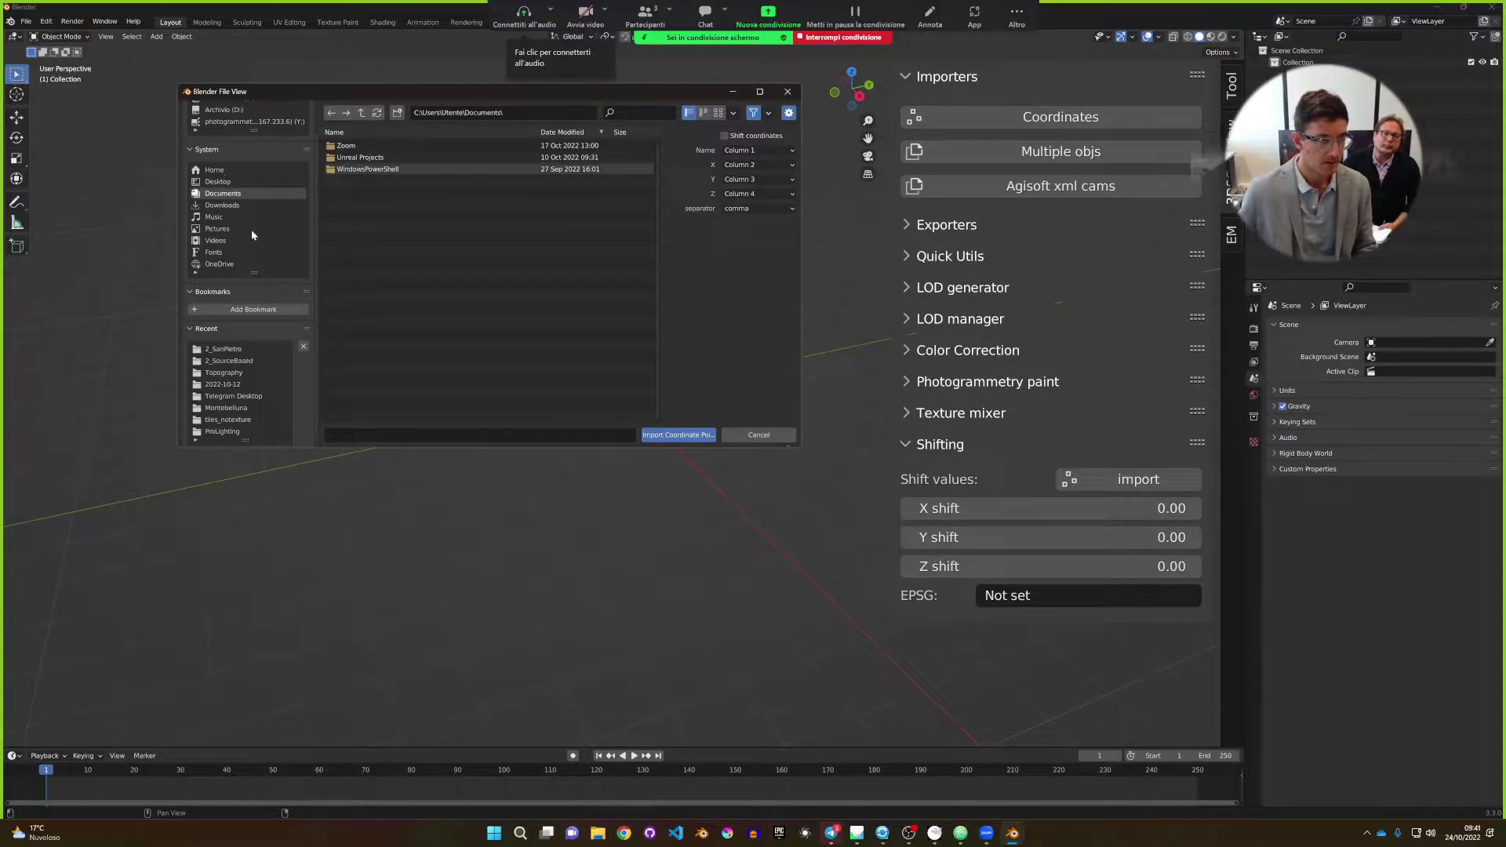
{"action": "scroll", "coordinate": [251, 261], "scroll_direction": "up", "scroll_amount": 2}
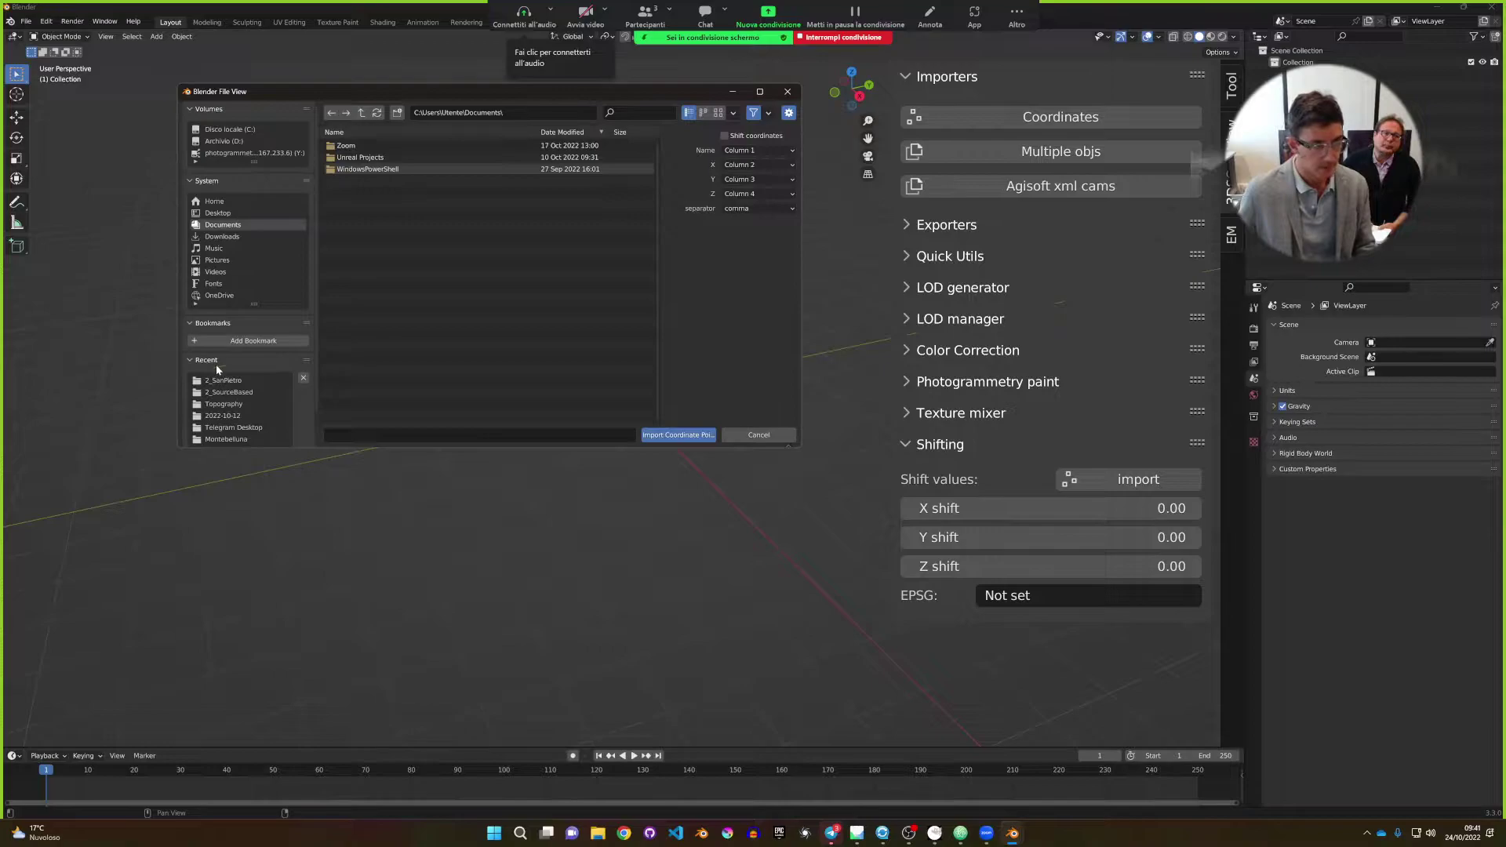
{"action": "scroll", "coordinate": [227, 373], "scroll_direction": "down", "scroll_amount": 2}
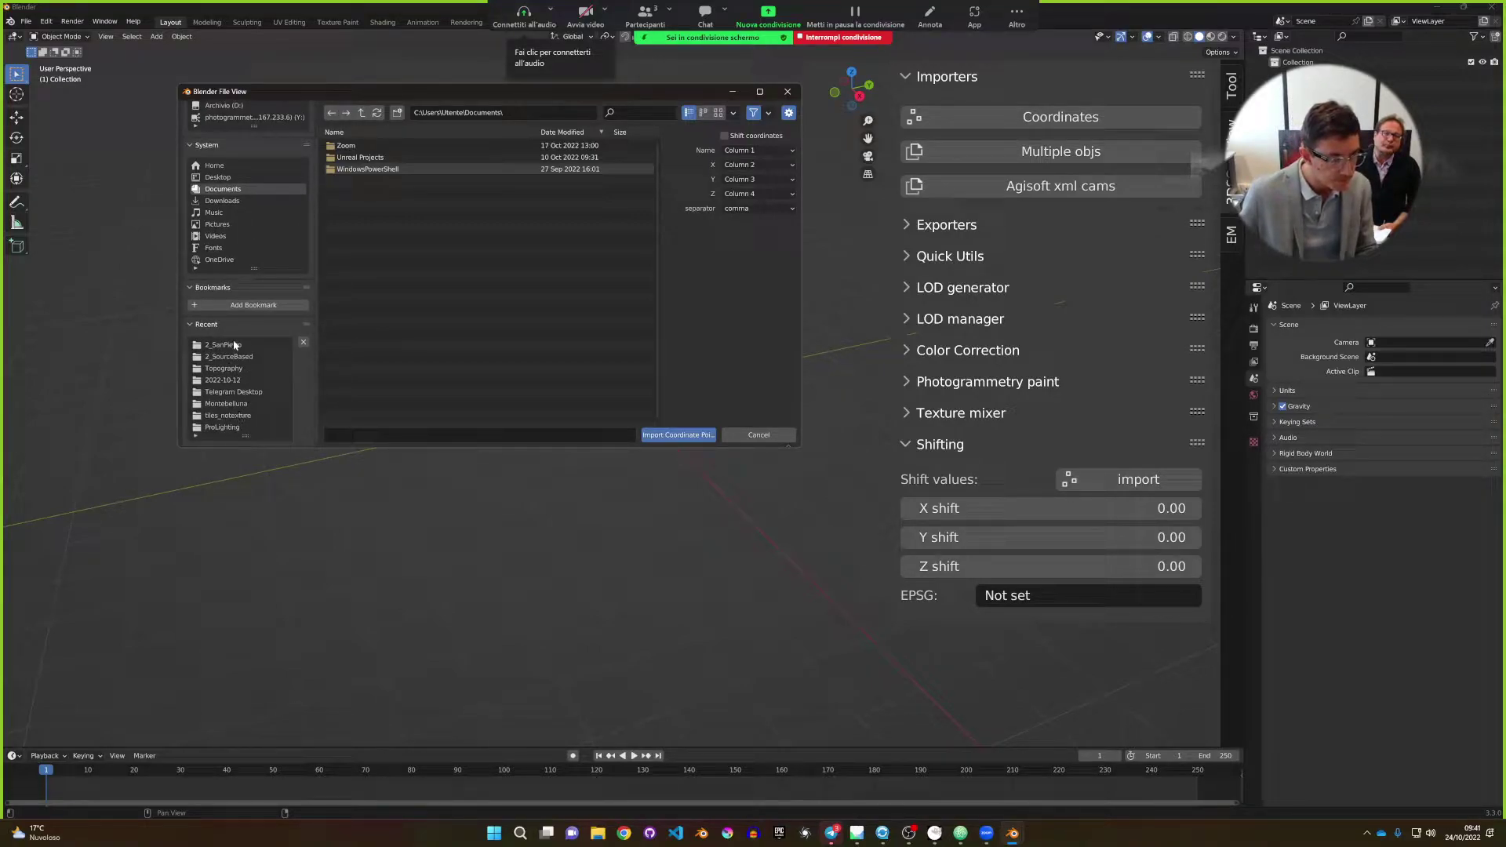
{"action": "scroll", "coordinate": [252, 199], "scroll_direction": "up", "scroll_amount": 2}
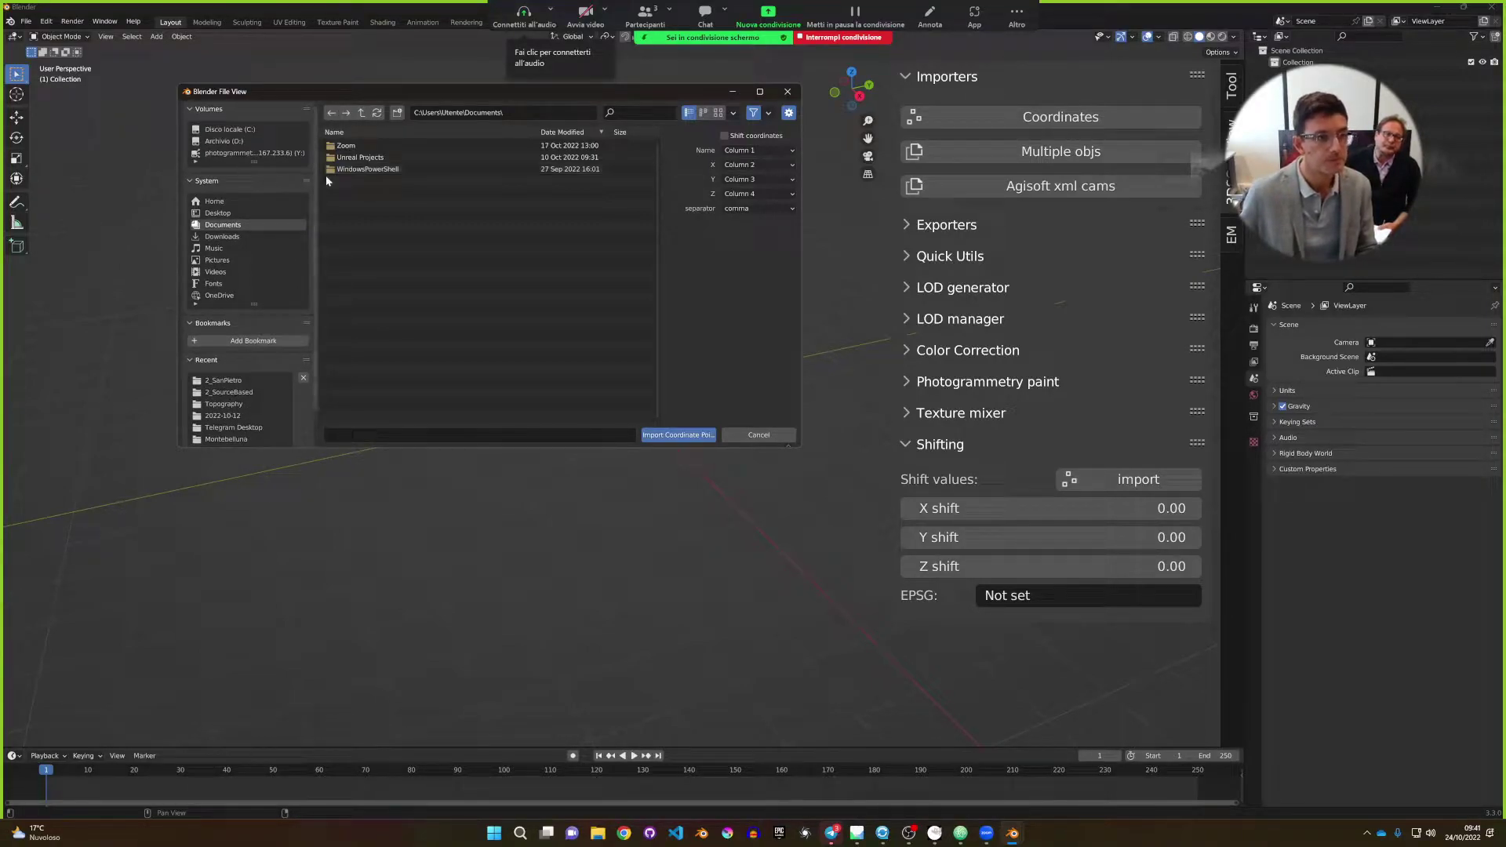
{"action": "mouse_move", "coordinate": [255, 160]}
{"action": "left_mouse_down"}
{"action": "mouse_move", "coordinate": [256, 201]}
{"action": "mouse_move", "coordinate": [255, 184]}
{"action": "left_mouse_up"}
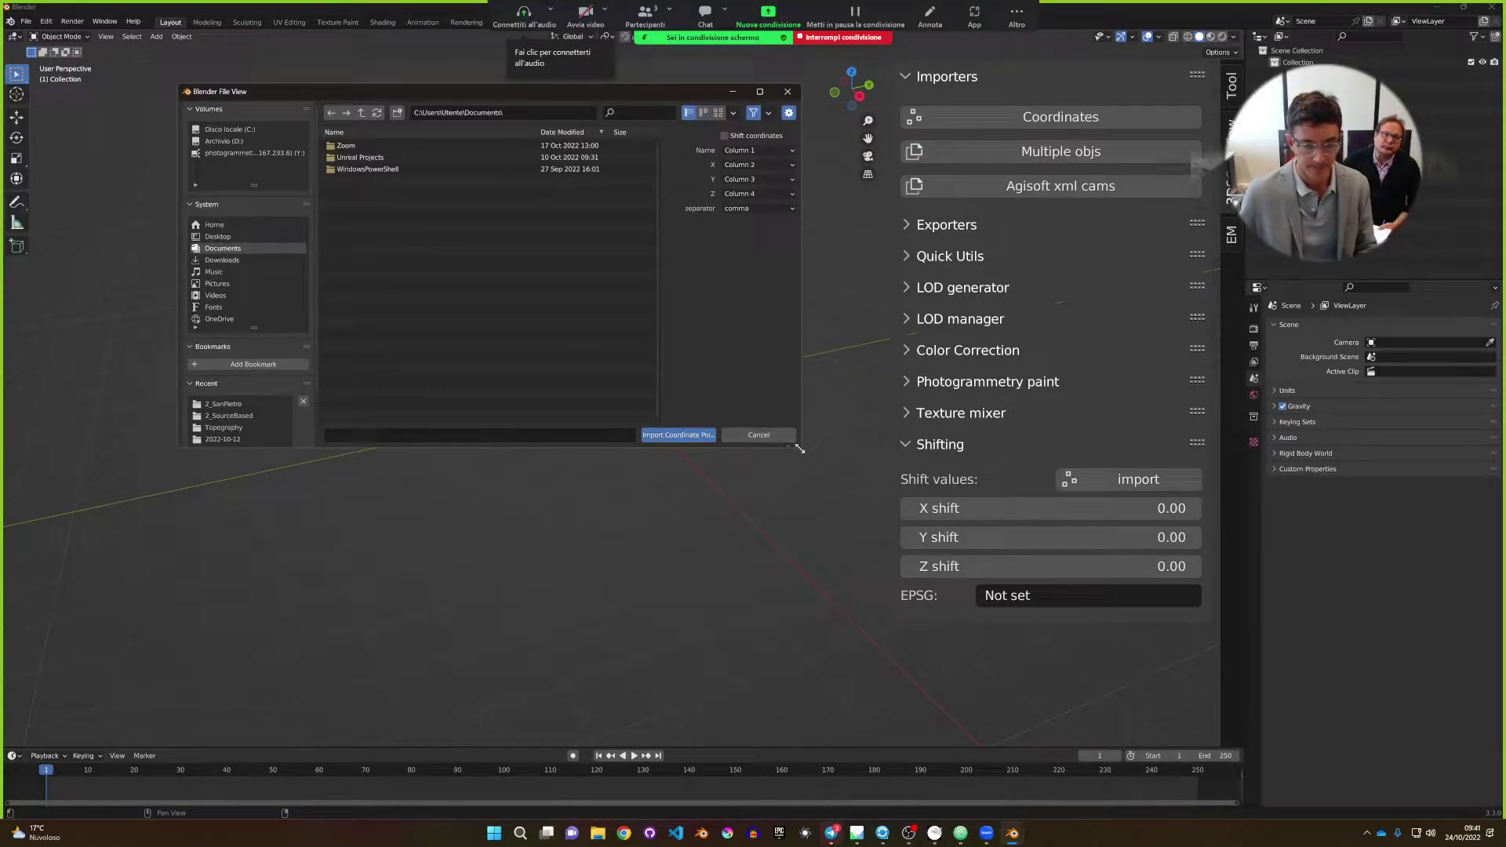
{"action": "left_click_drag", "start_coordinate": [800, 446], "coordinate": [821, 508]}
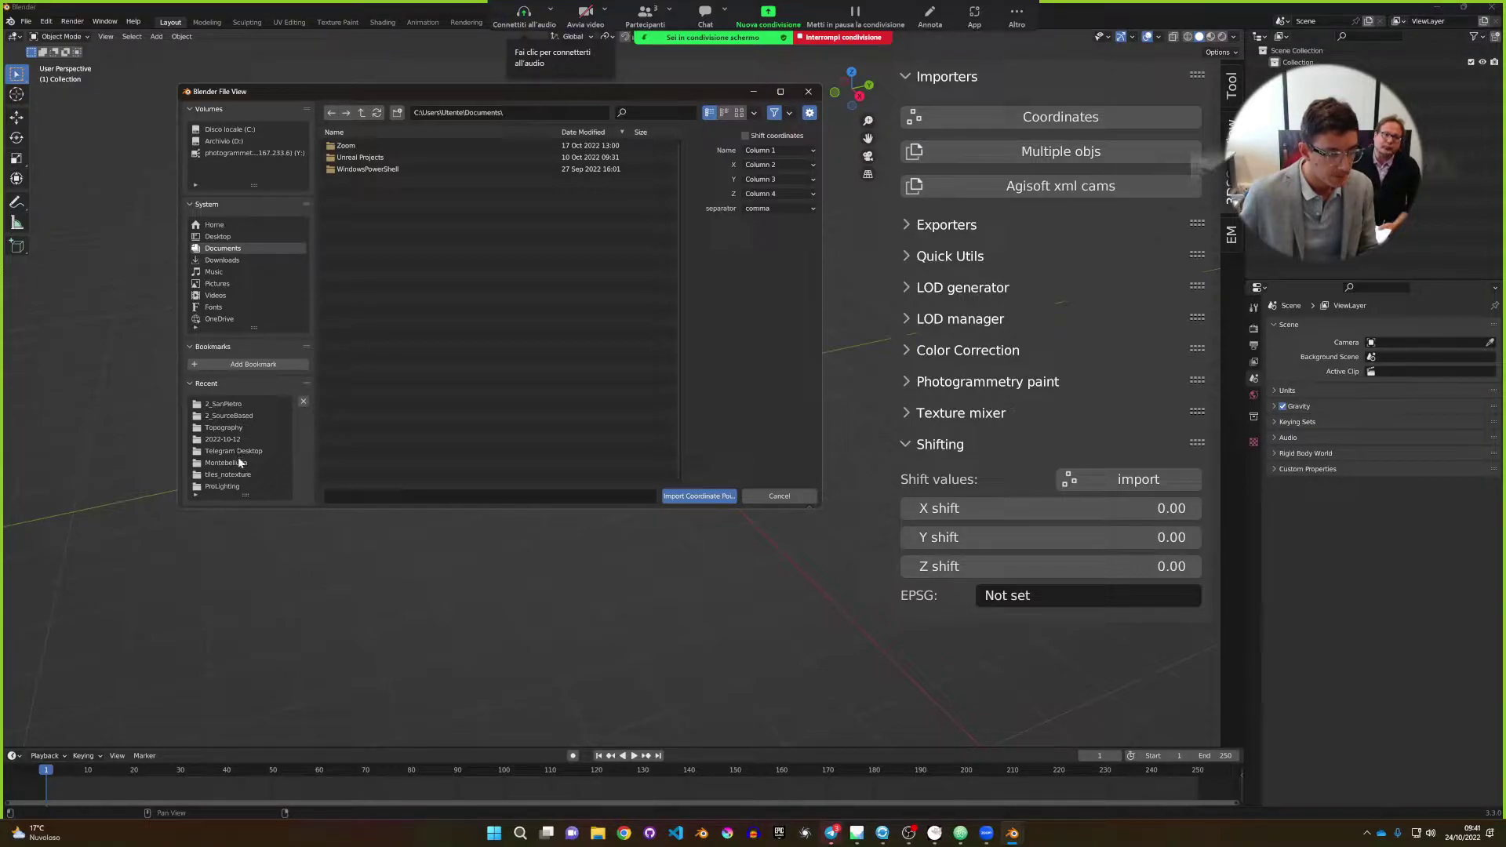
Browse to Seripola2022\PROCESSING\obj_monomesh and cancel, finding no coordinate file.
{"action": "left_click", "coordinate": [229, 416]}
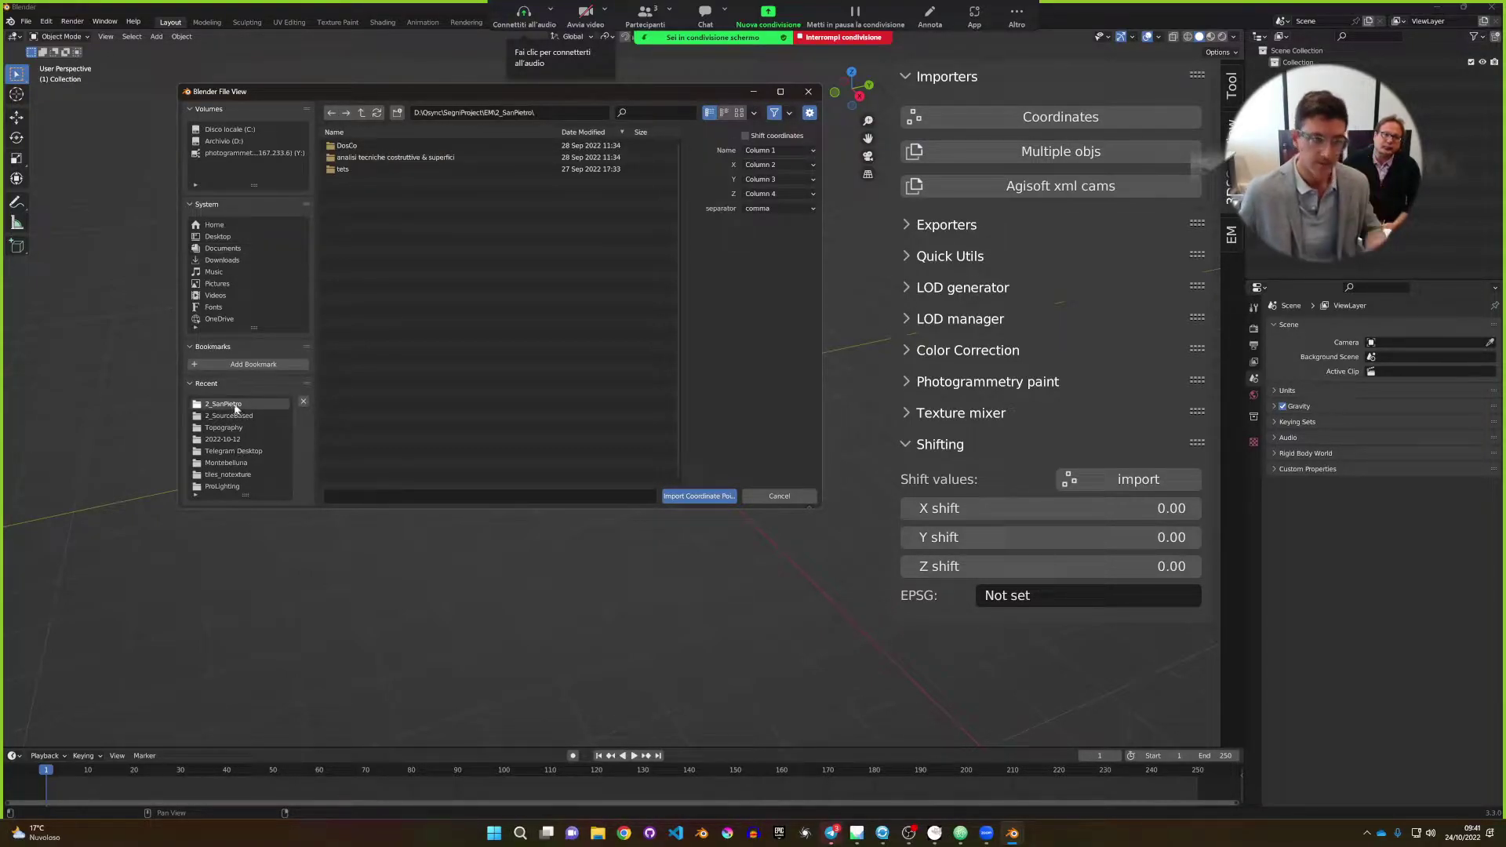
{"action": "left_click", "coordinate": [361, 113]}
{"action": "left_click", "coordinate": [361, 113]}
{"action": "left_click", "coordinate": [361, 113]}
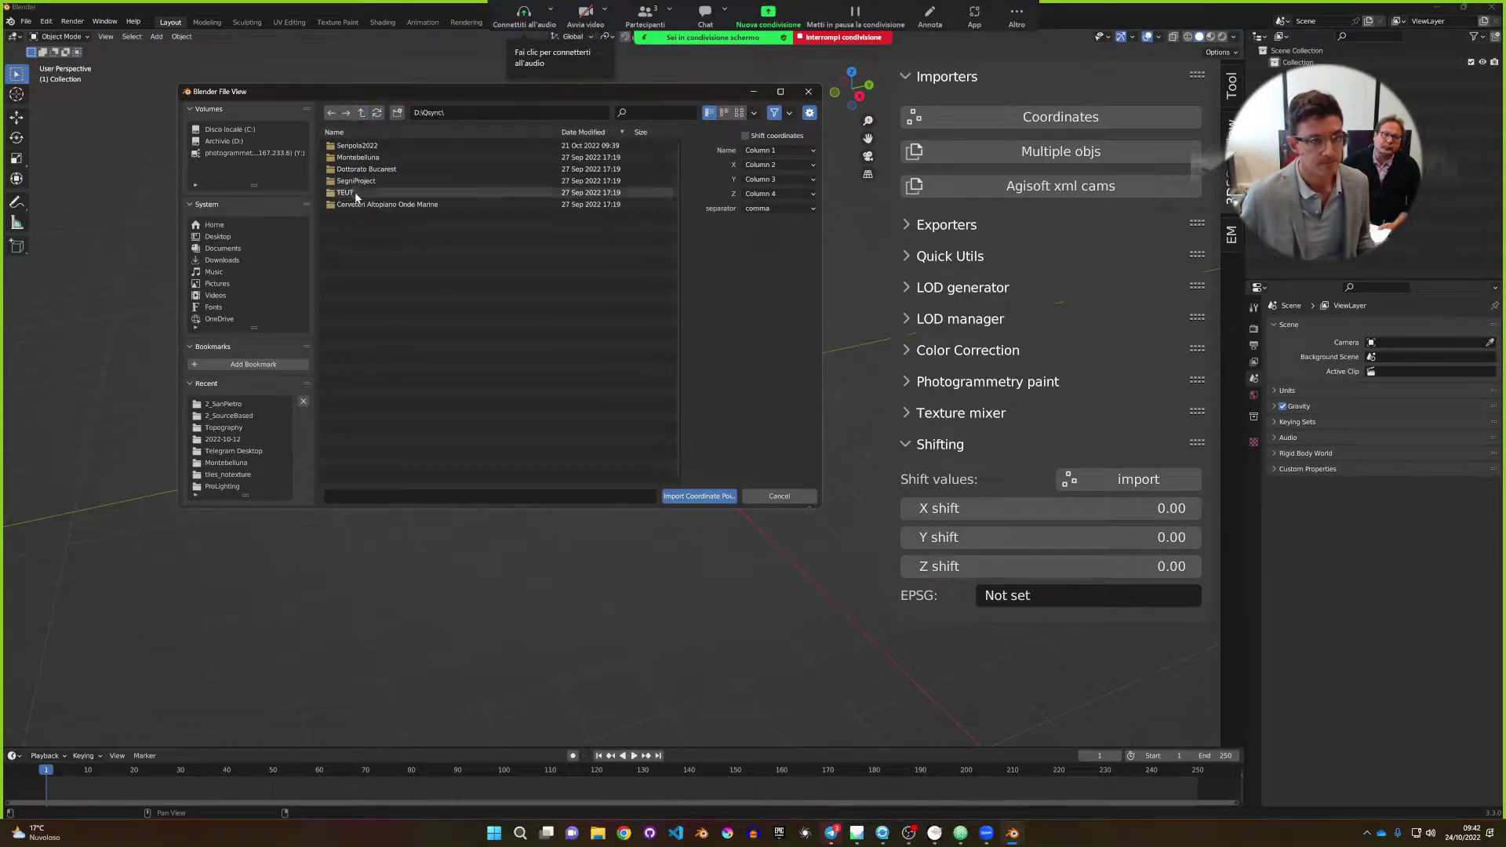
{"action": "double_click", "coordinate": [360, 147]}
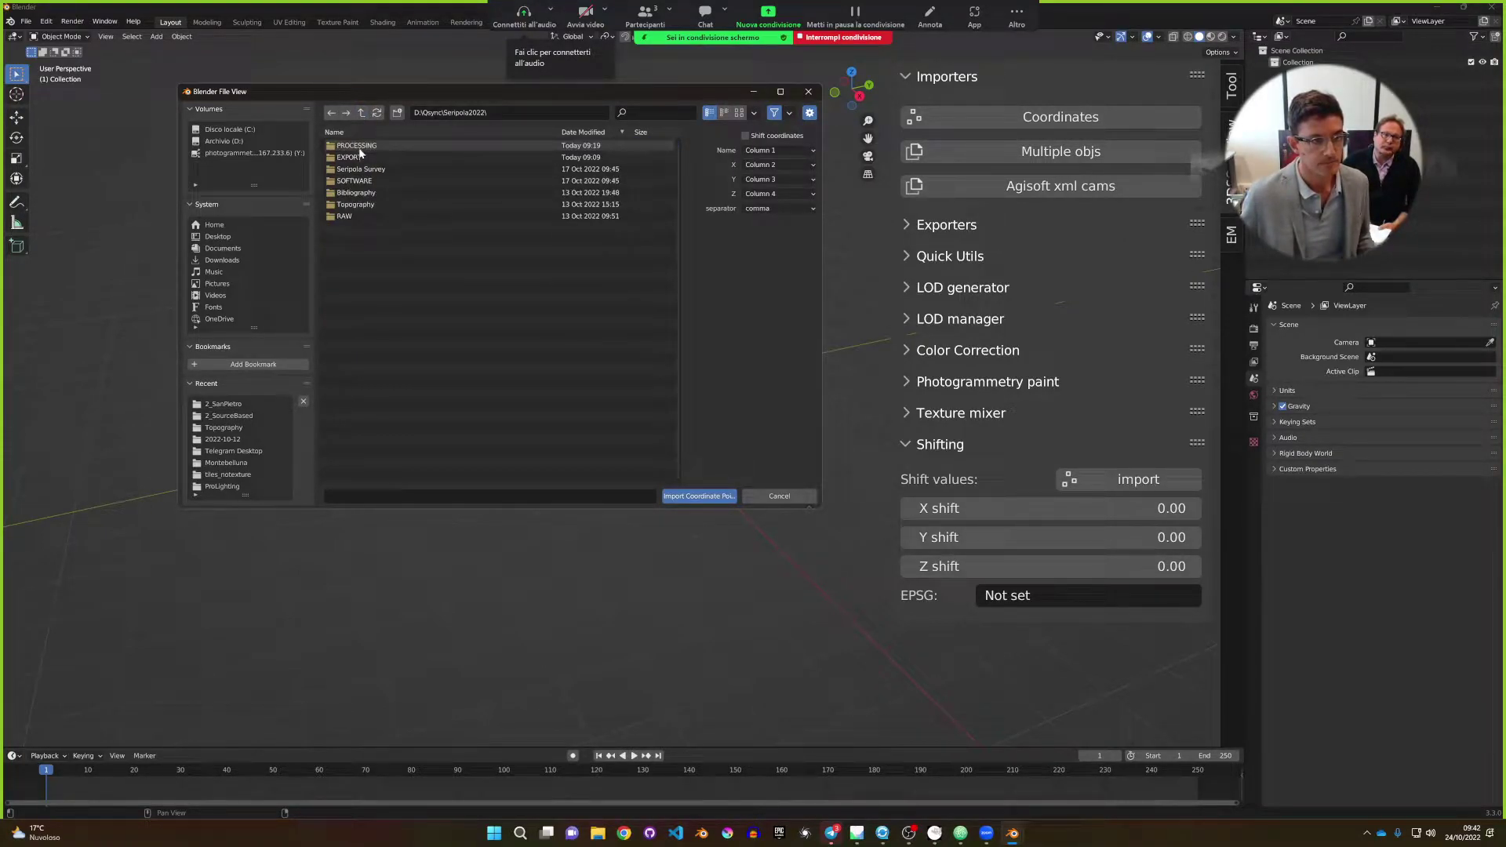
{"action": "double_click", "coordinate": [363, 145]}
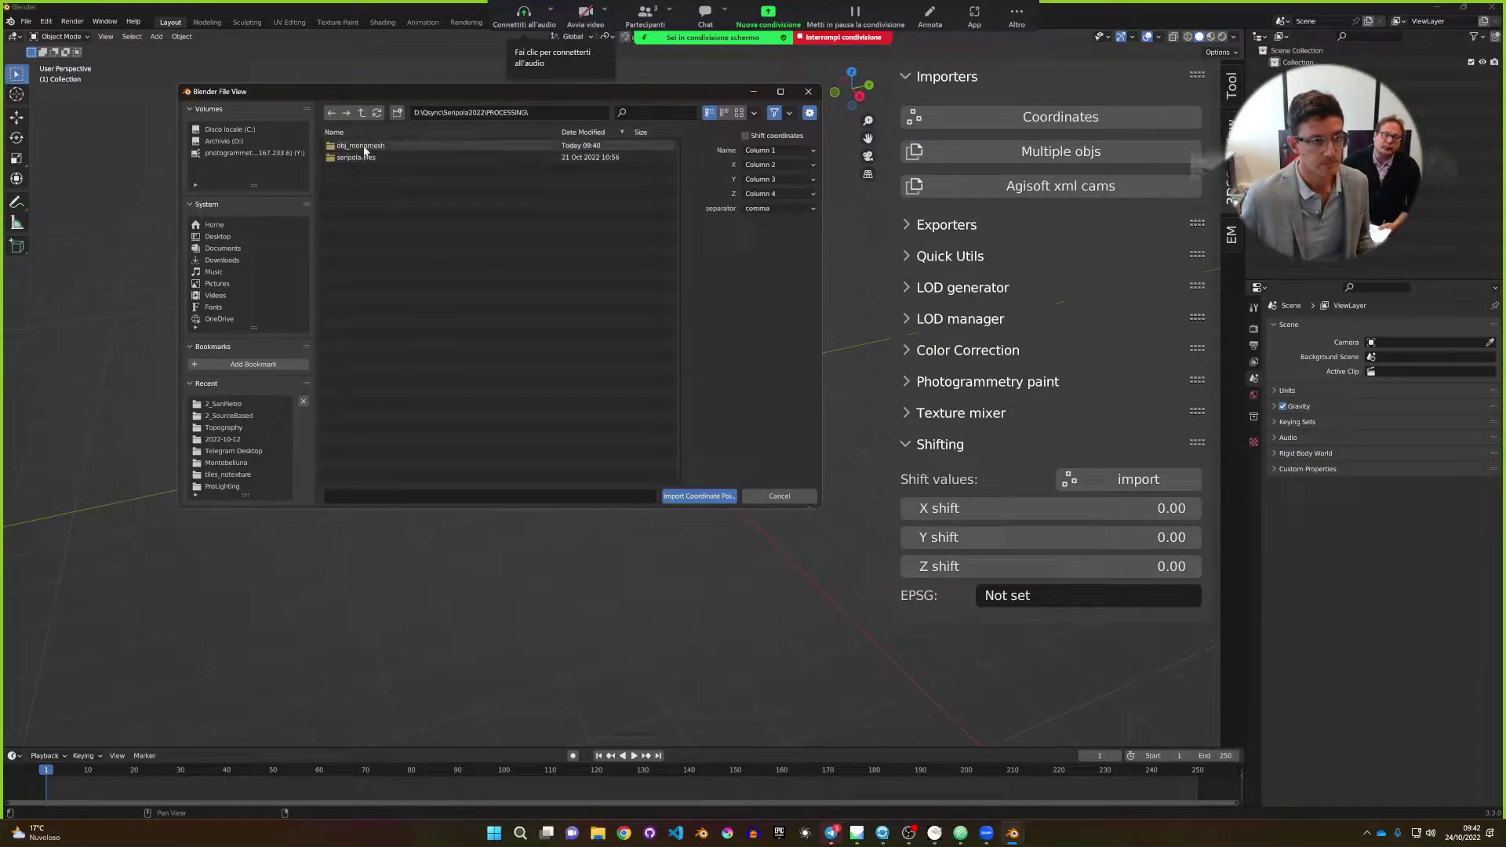
{"action": "double_click", "coordinate": [363, 146]}
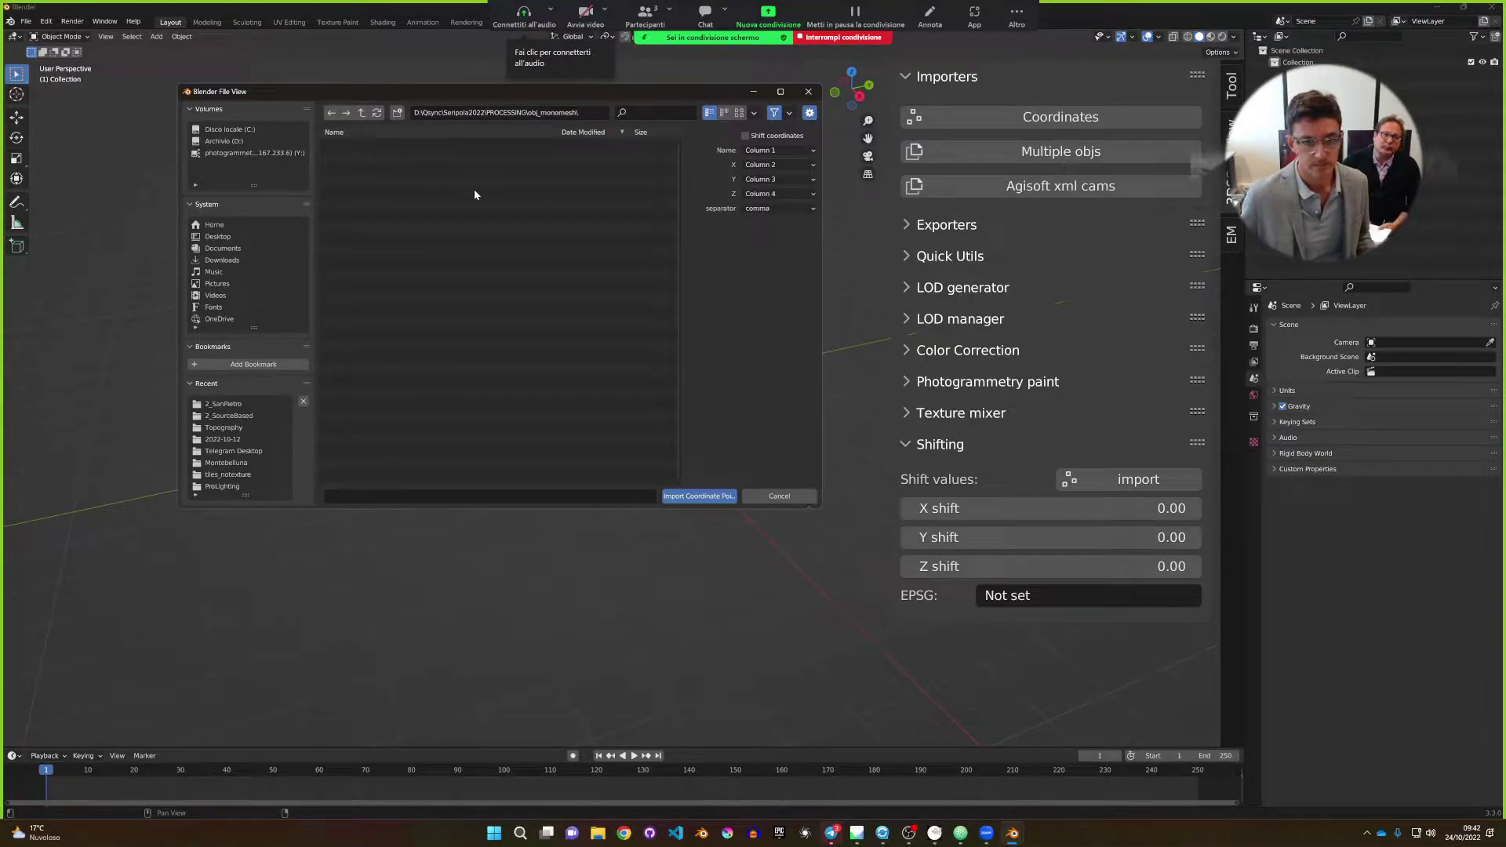
{"action": "left_click", "coordinate": [779, 497]}
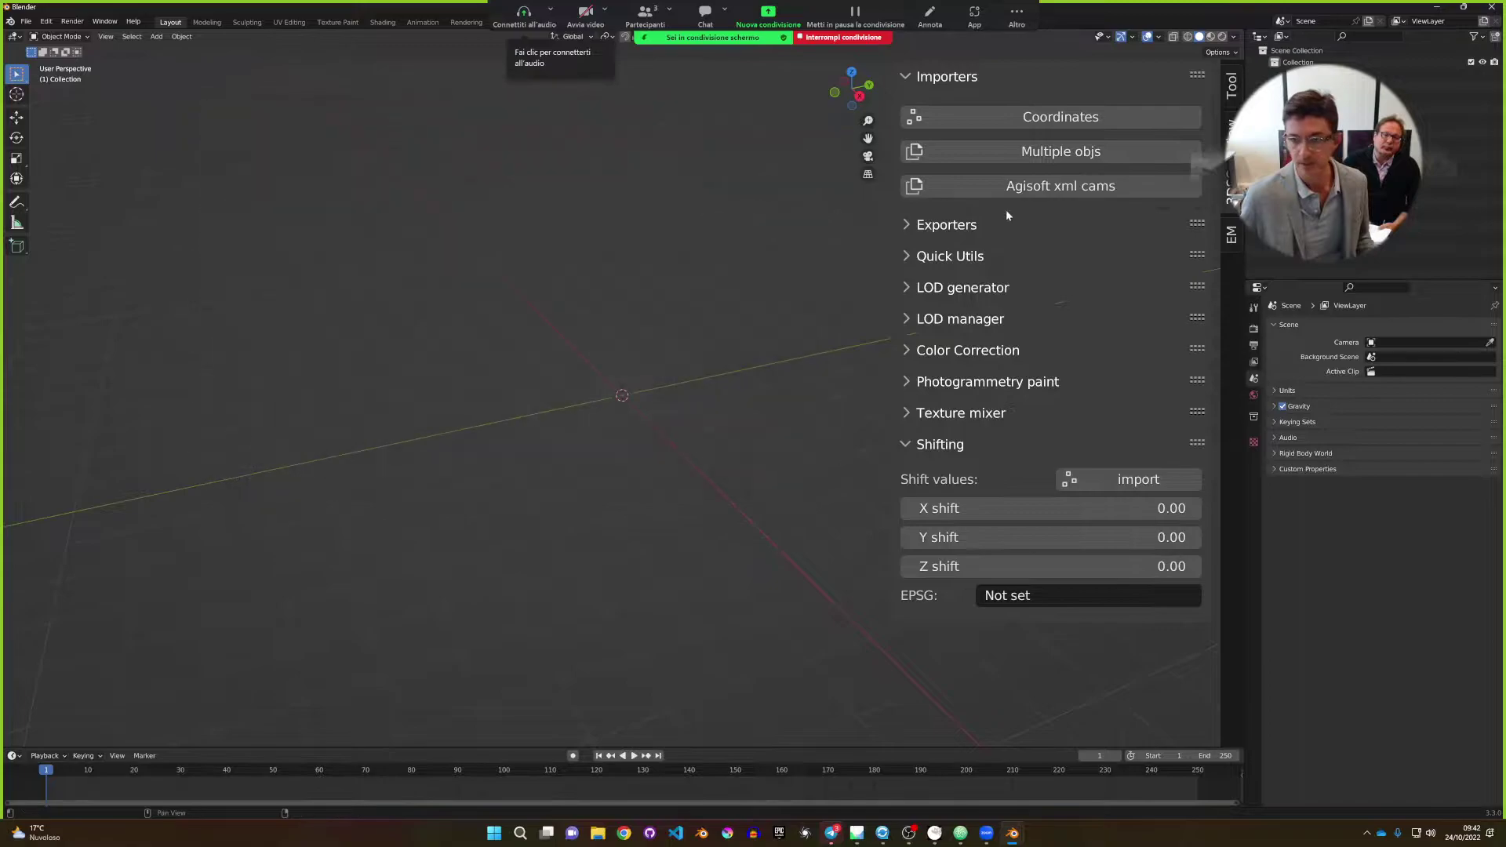
Import seripola_monomesh.obj from Seripola2022\PROCESSING\obj_monomesh with Multiple objs.
{"action": "left_click", "coordinate": [1043, 152]}
{"action": "left_click_drag", "start_coordinate": [709, 199], "coordinate": [556, 157]}
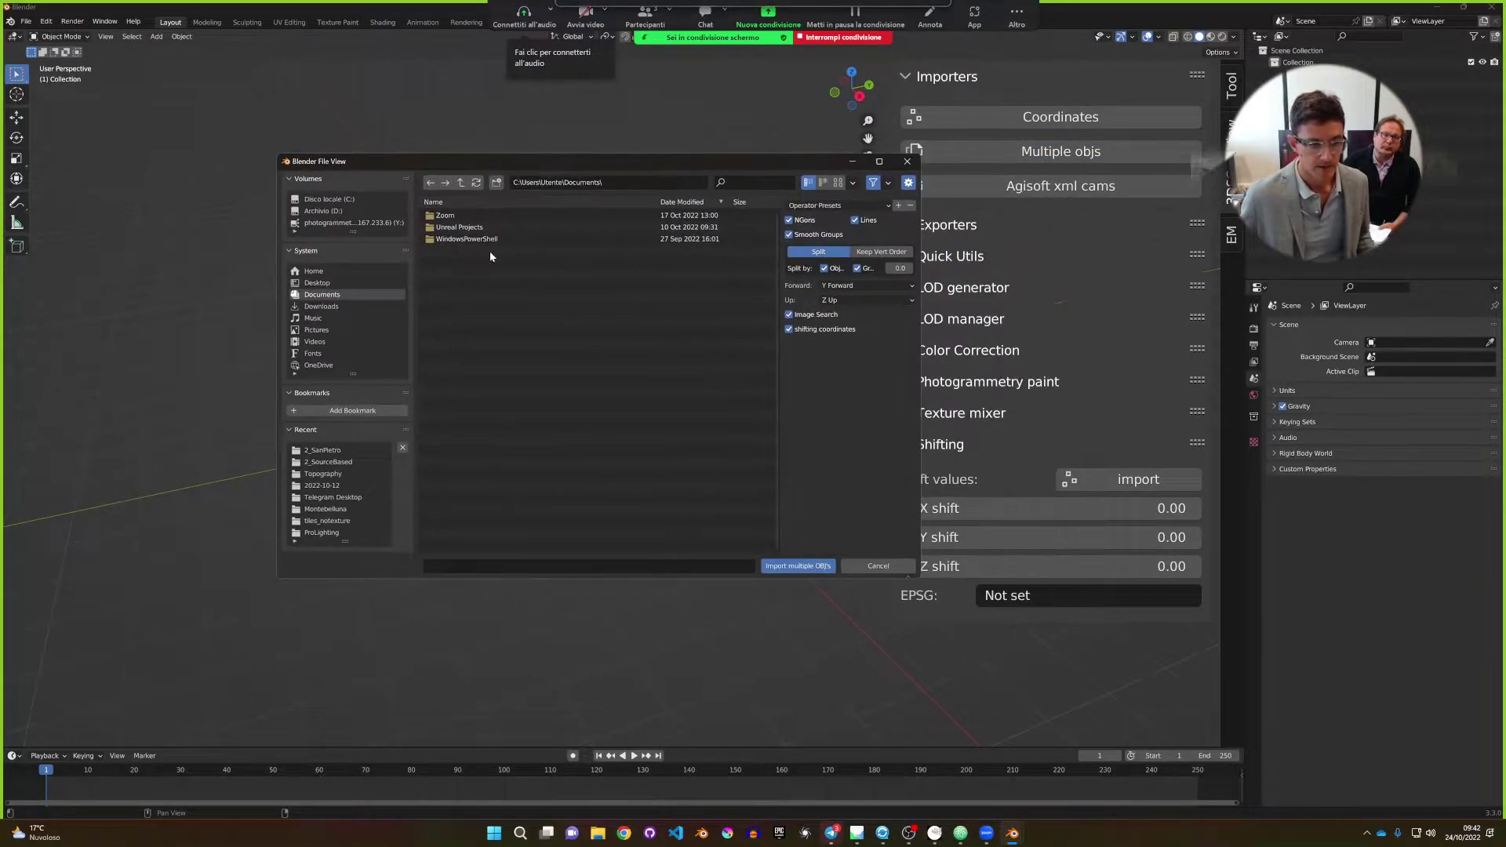
{"action": "left_click", "coordinate": [326, 462]}
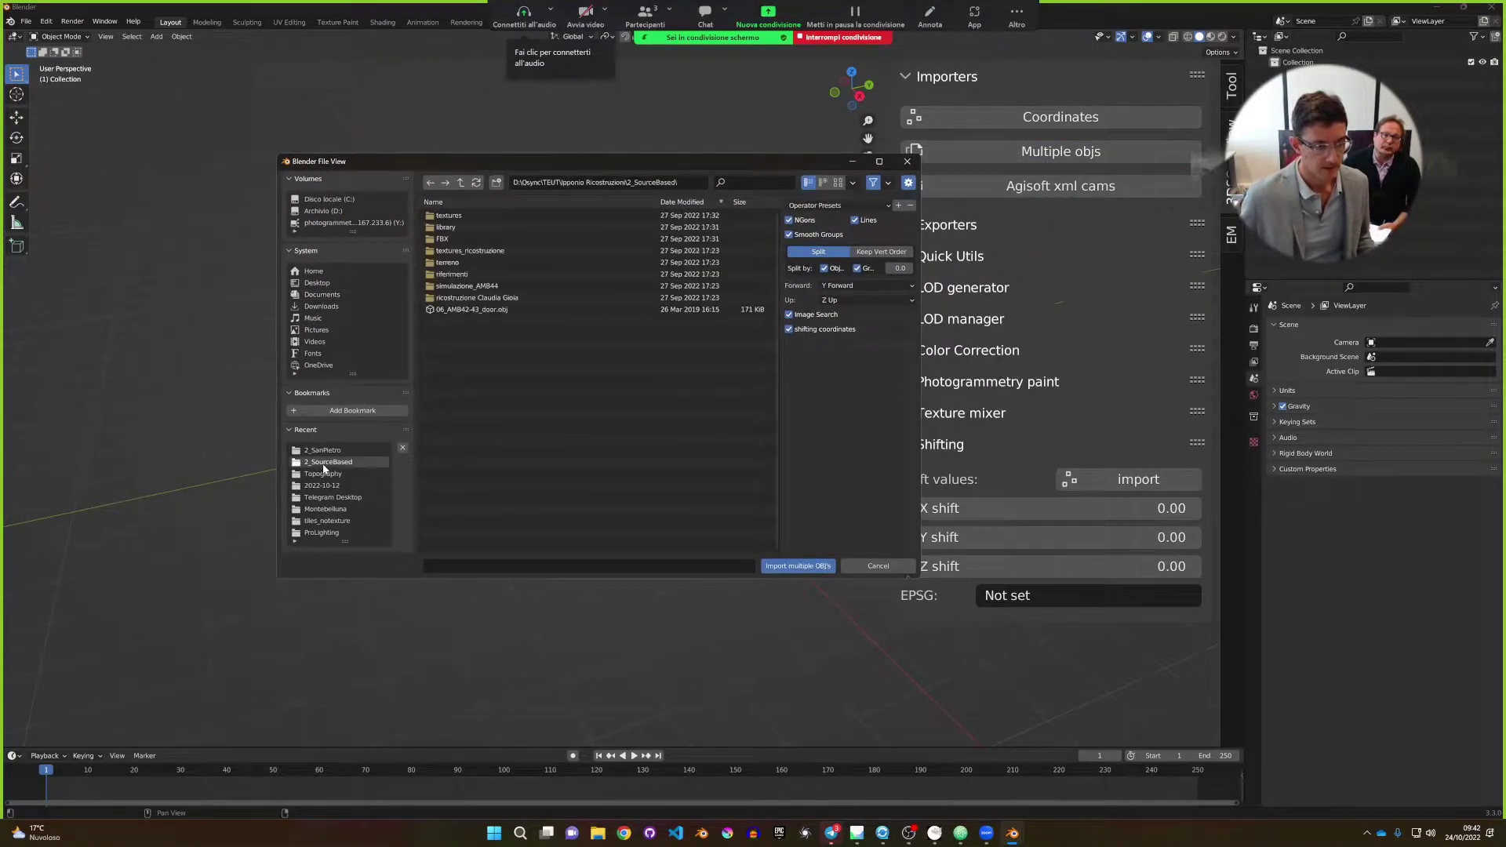
{"action": "left_click", "coordinate": [461, 182]}
{"action": "left_click", "coordinate": [461, 182]}
{"action": "left_click", "coordinate": [462, 182]}
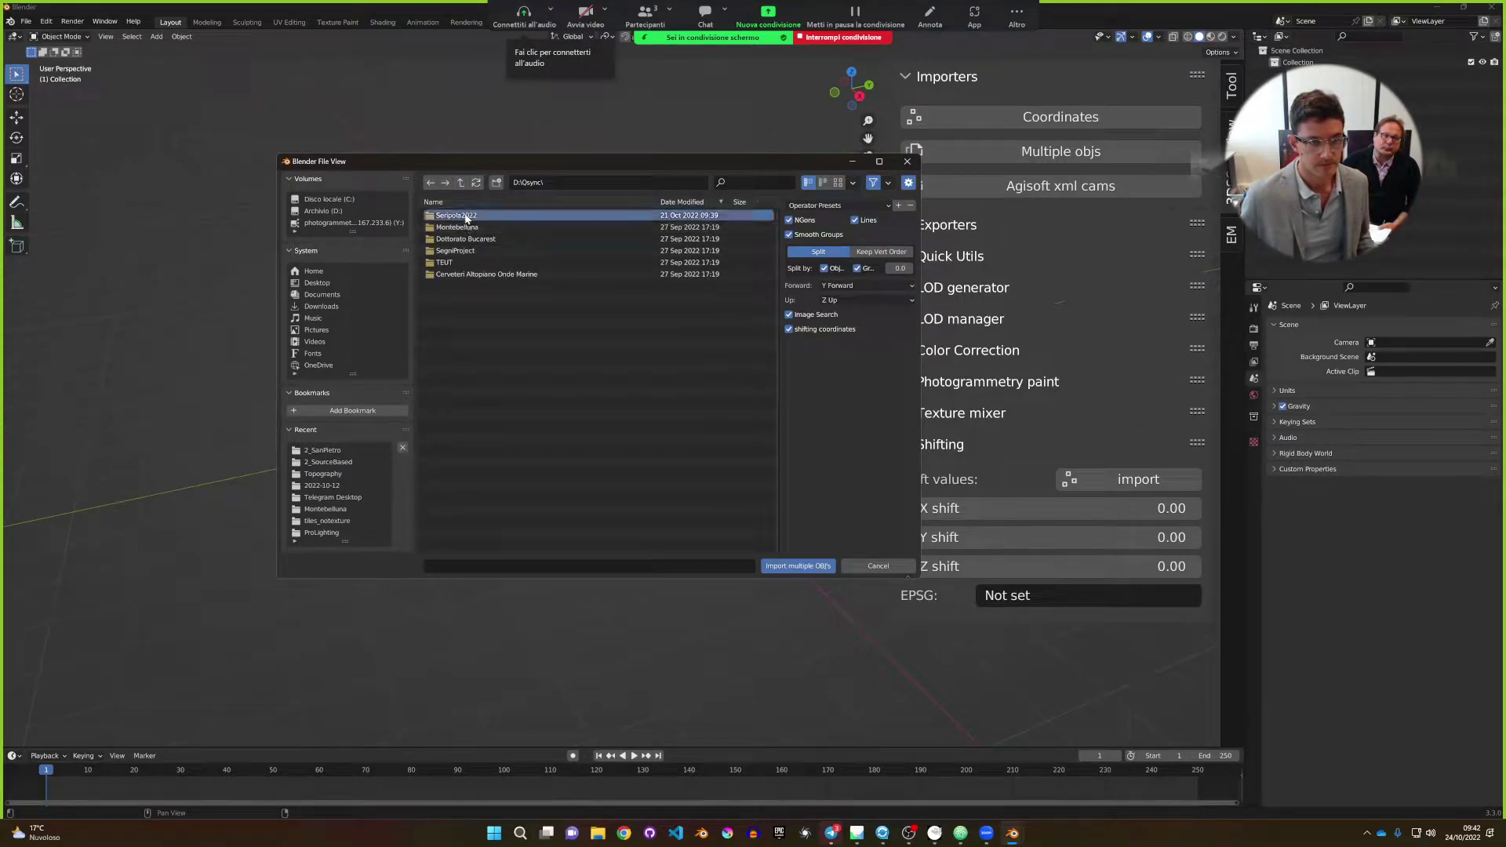
{"action": "double_click", "coordinate": [466, 216]}
{"action": "double_click", "coordinate": [467, 215]}
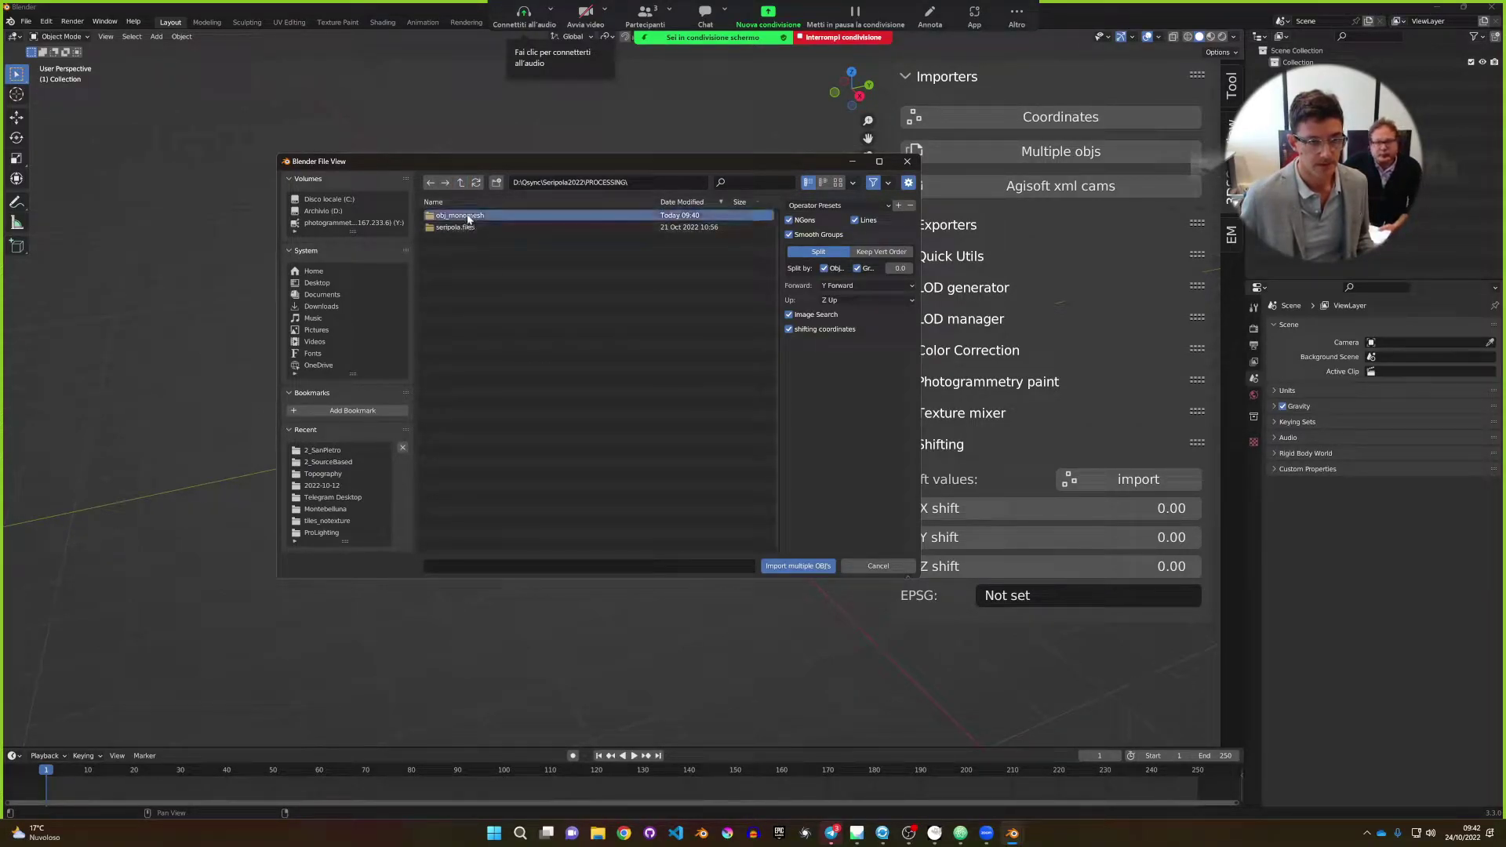
{"action": "double_click", "coordinate": [467, 215]}
{"action": "left_click", "coordinate": [466, 215]}
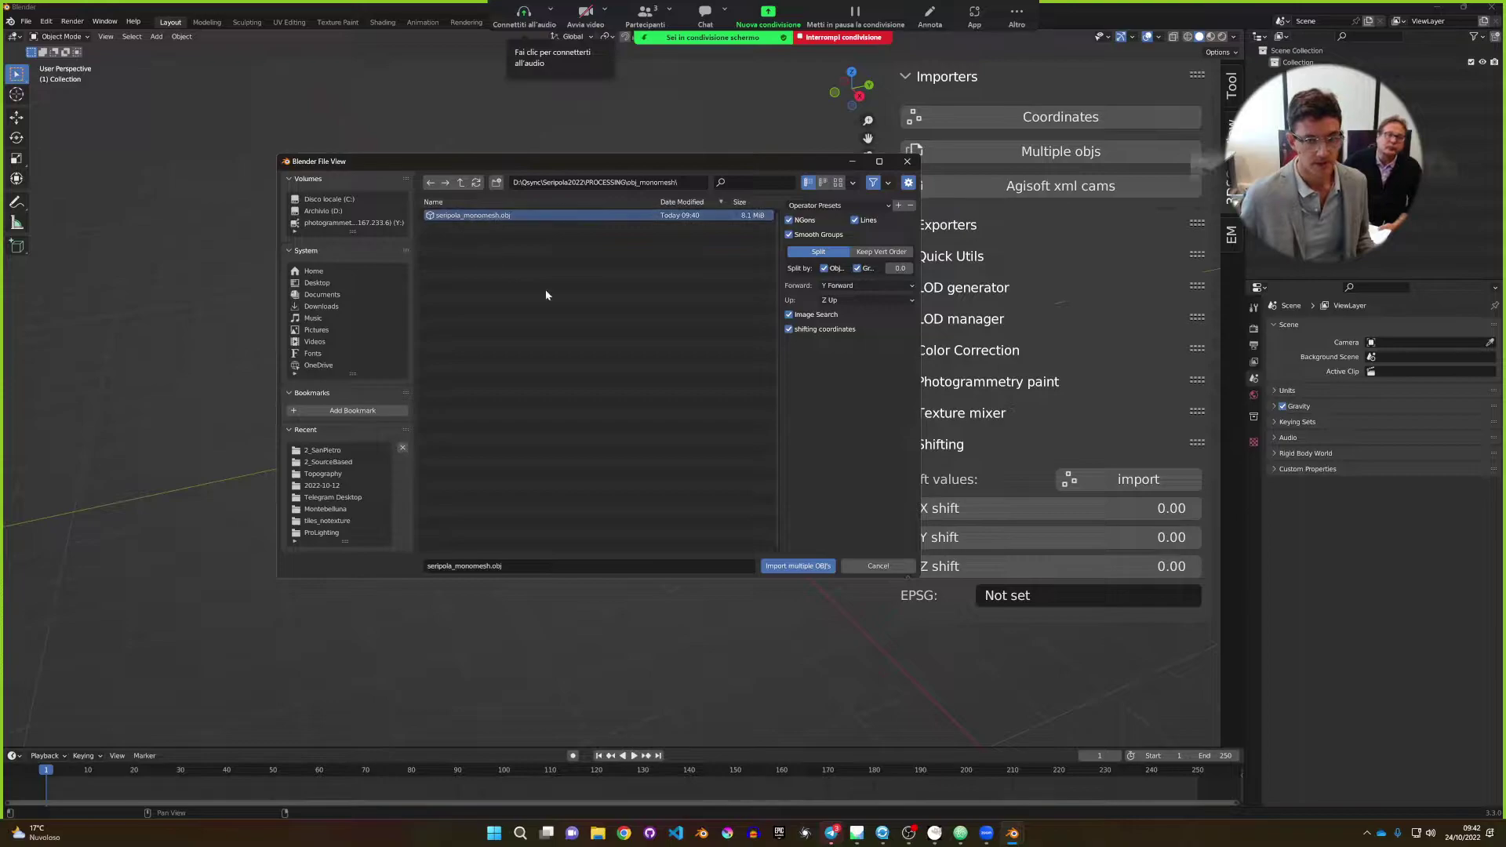
{"action": "left_click", "coordinate": [788, 566]}
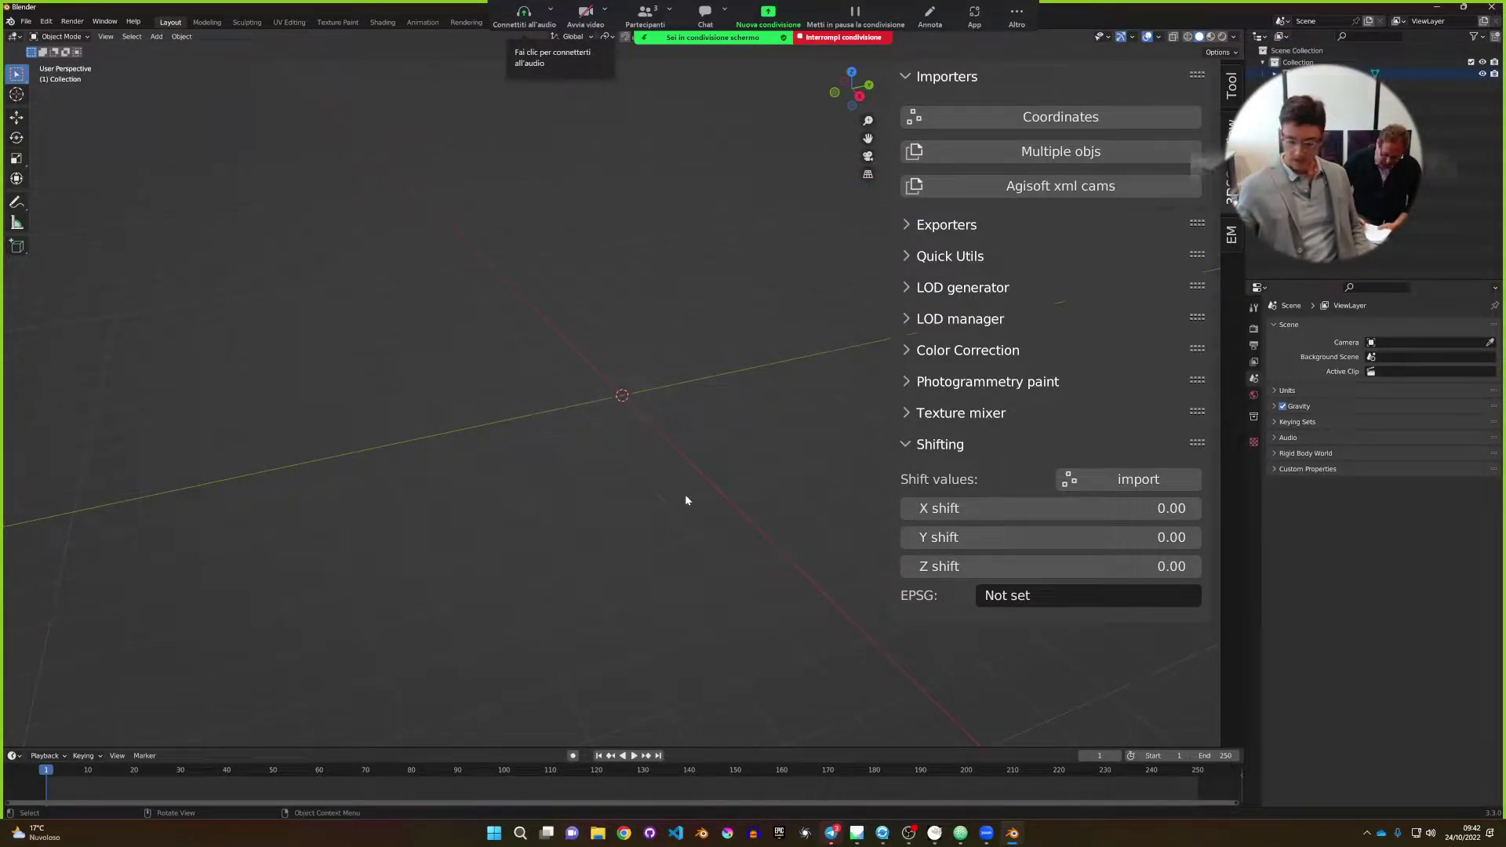
Zoom to the imported ruin mesh, select it and enter Edit Mode.
{"action": "middle_click_drag", "start_coordinate": [587, 503], "coordinate": [676, 397]}
{"action": "scroll", "coordinate": [580, 435], "scroll_direction": "up", "scroll_amount": 6}
{"action": "scroll", "coordinate": [631, 435], "scroll_direction": "up", "scroll_amount": 6}
{"action": "left_click", "coordinate": [692, 454]}
{"action": "key", "text": "Tab"}
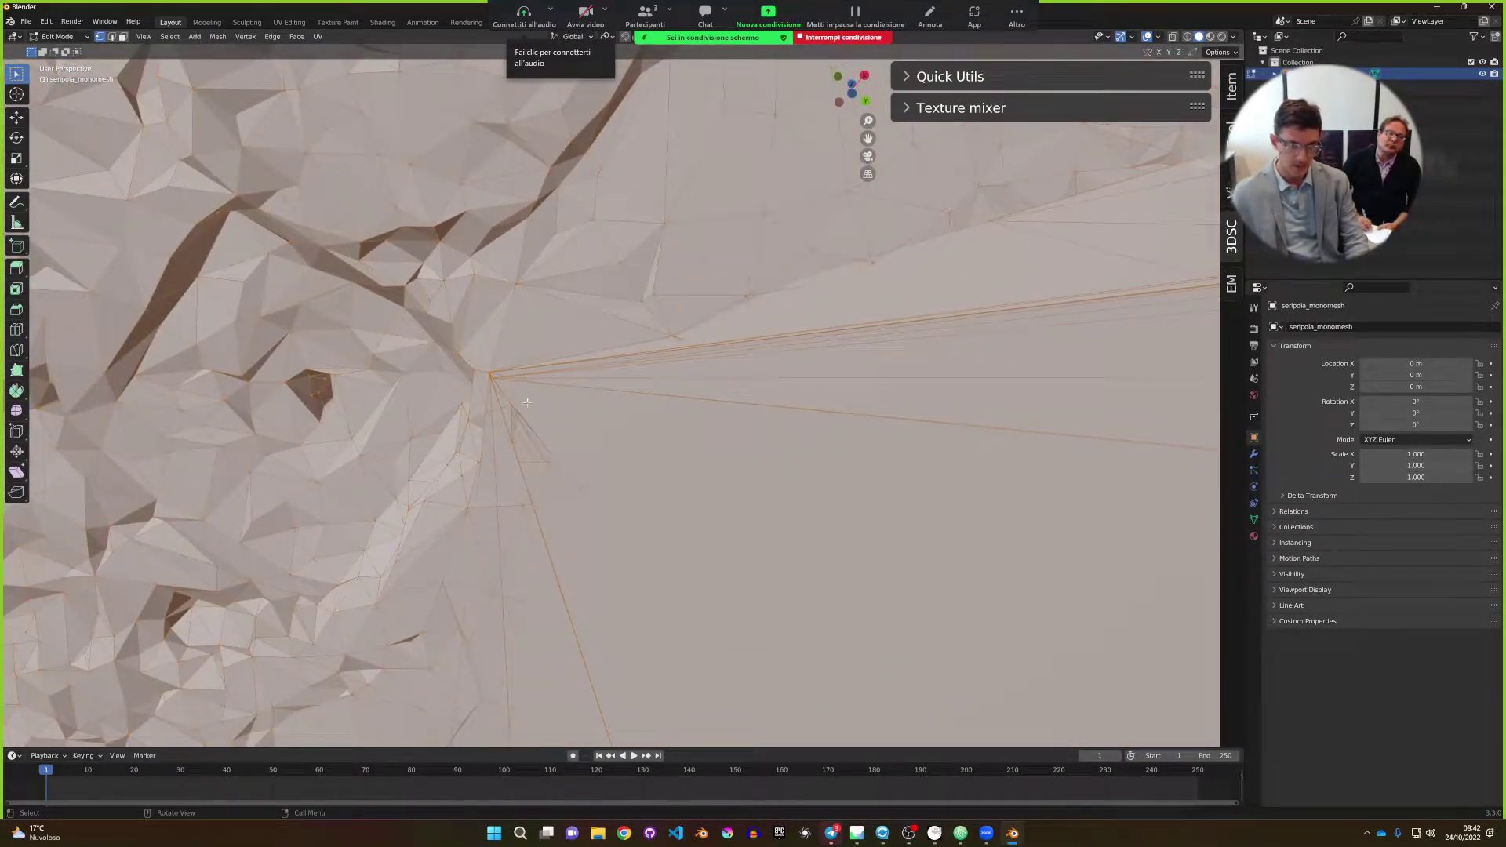
Orbit close around the rock walls and arch to inspect the triangulated geometry.
{"action": "middle_click_drag", "start_coordinate": [527, 402], "coordinate": [652, 388]}
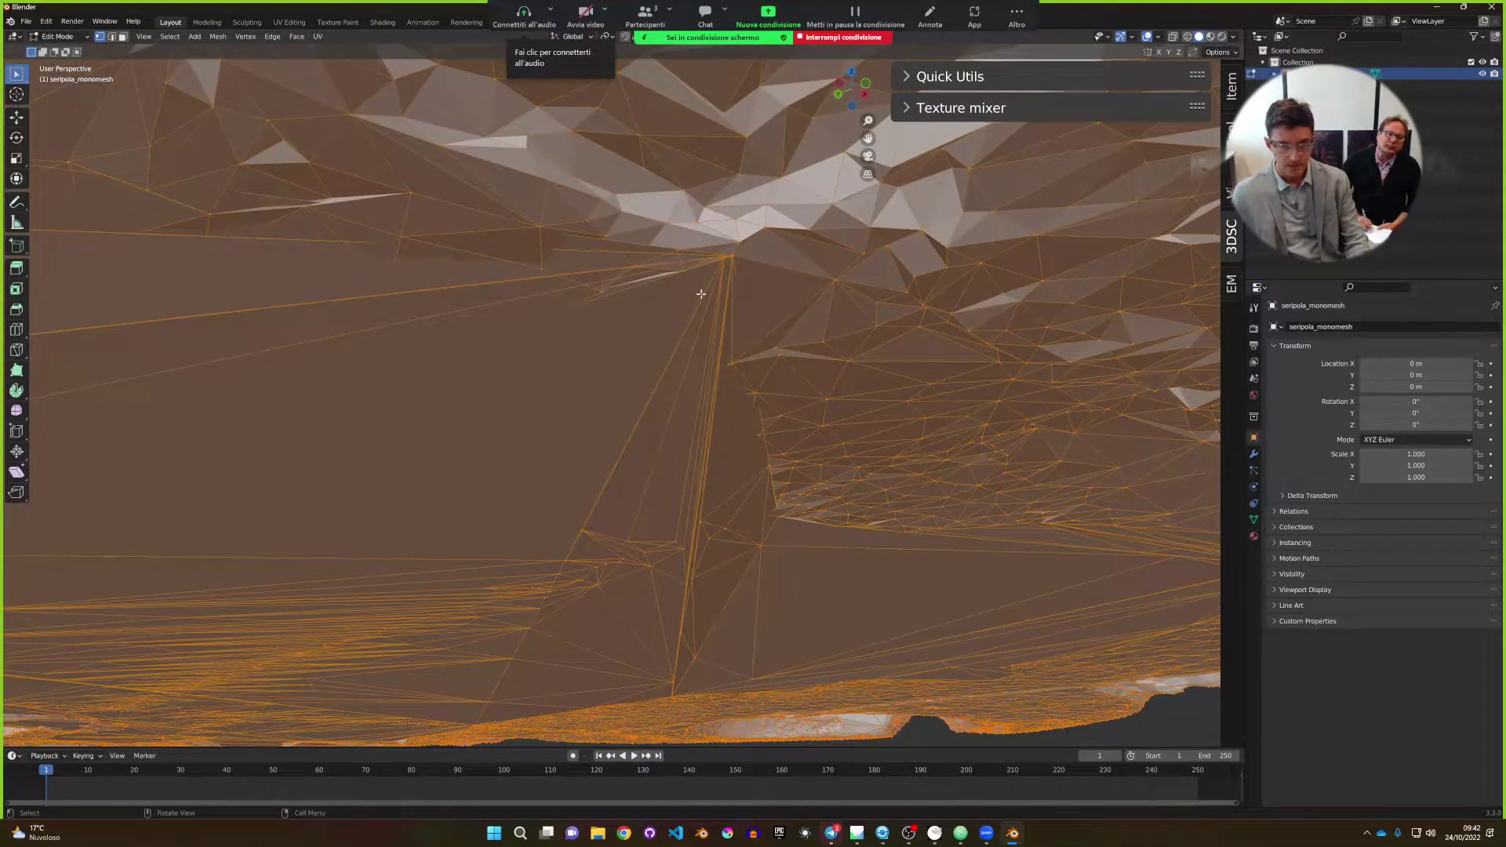
{"action": "middle_click_drag", "start_coordinate": [483, 234], "coordinate": [497, 449]}
{"action": "scroll", "coordinate": [496, 450], "scroll_direction": "down", "scroll_amount": 5}
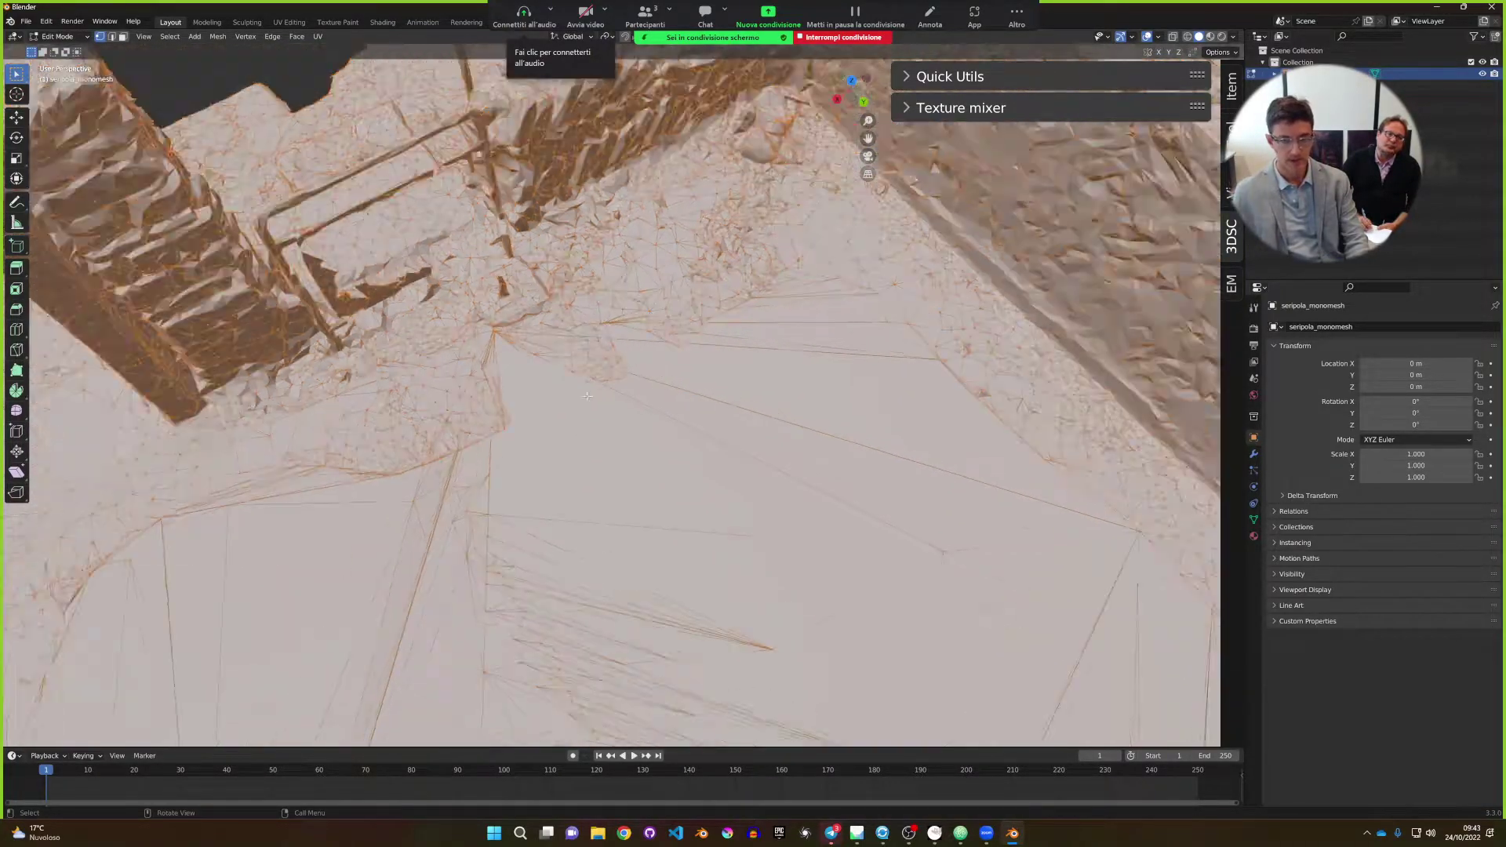
{"action": "scroll", "coordinate": [594, 338], "scroll_direction": "down", "scroll_amount": 2}
{"action": "middle_click_drag", "start_coordinate": [594, 337], "coordinate": [615, 424]}
Deselect all, then circle-select the big floor triangle and adjacent floor faces.
{"action": "key", "text": "alt+a"}
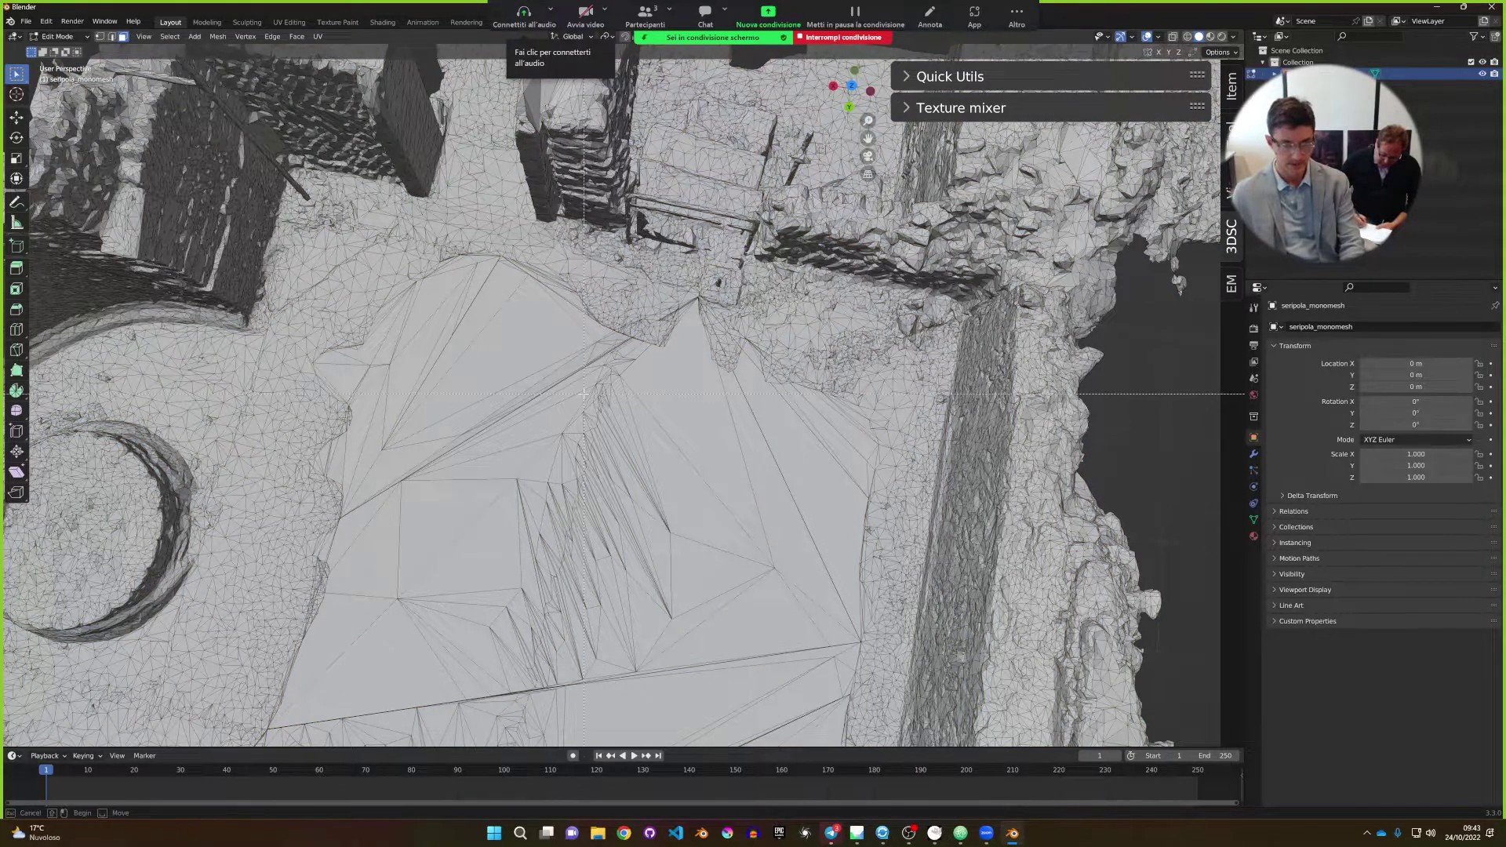
{"action": "key", "text": "c"}
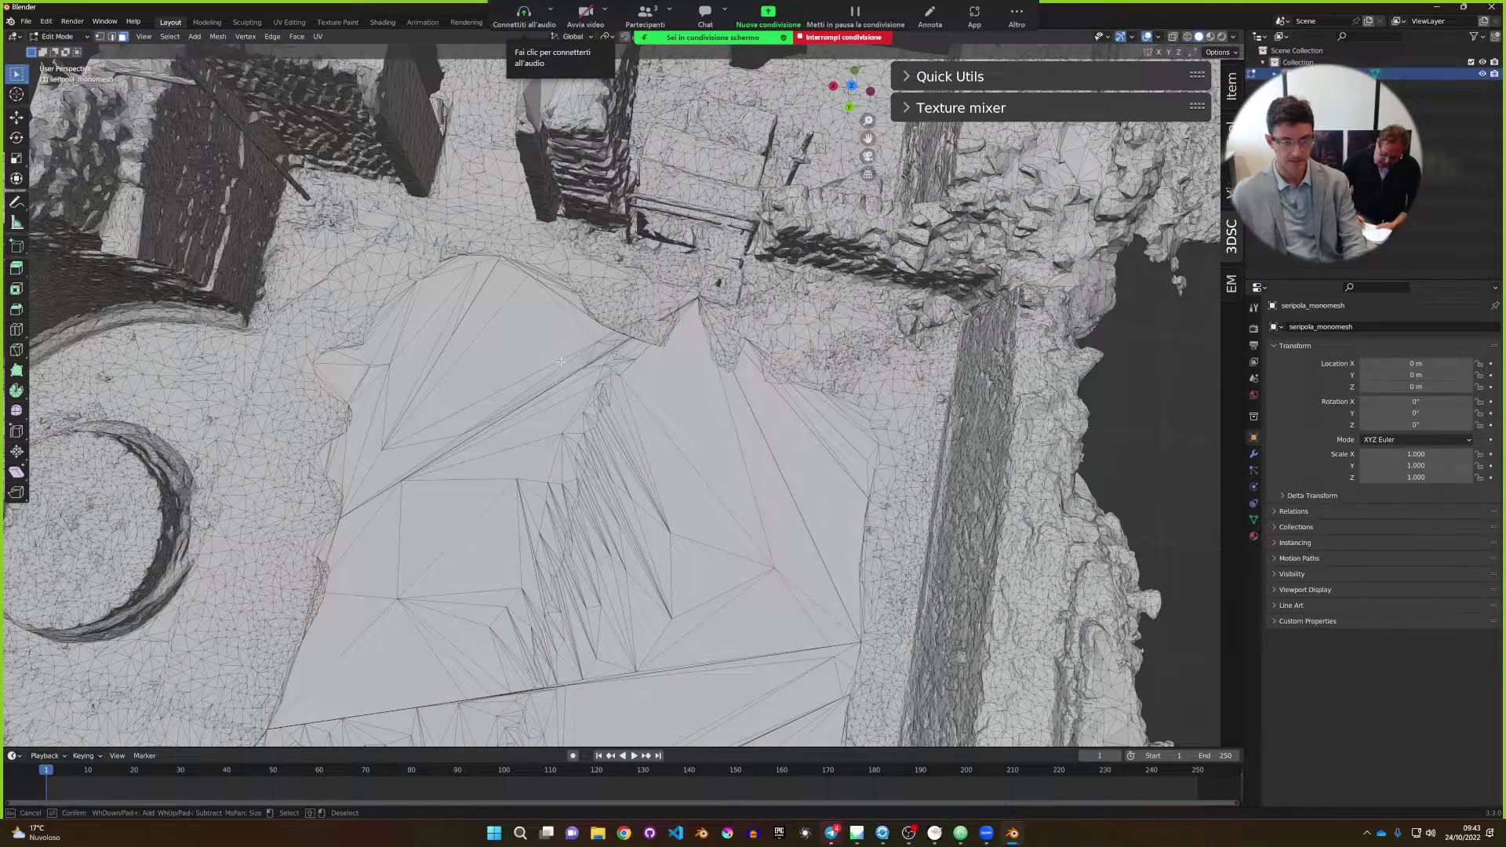
{"action": "left_click", "coordinate": [579, 354]}
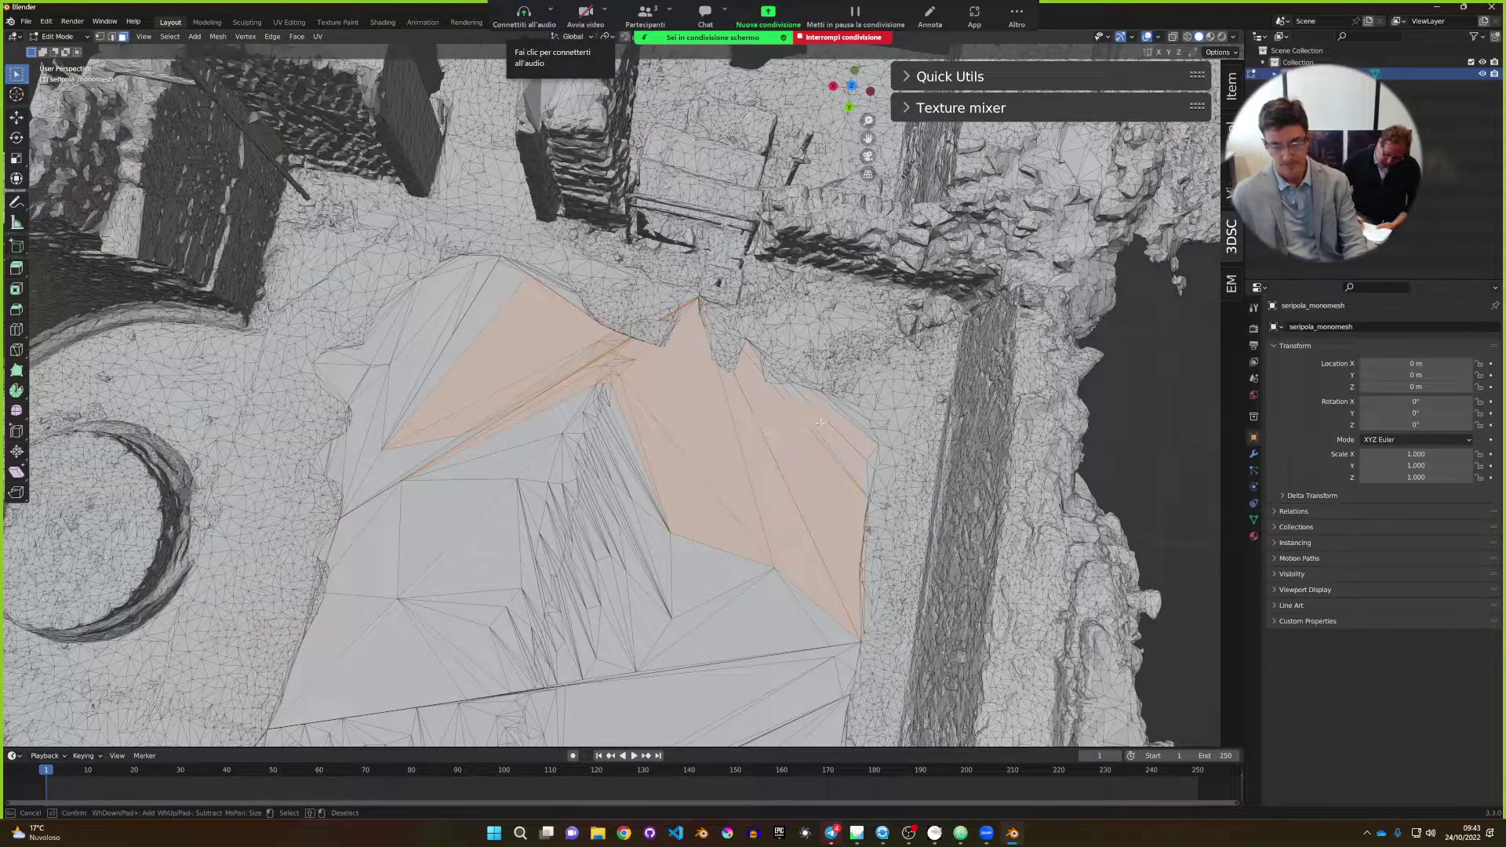
{"action": "key", "text": "Escape"}
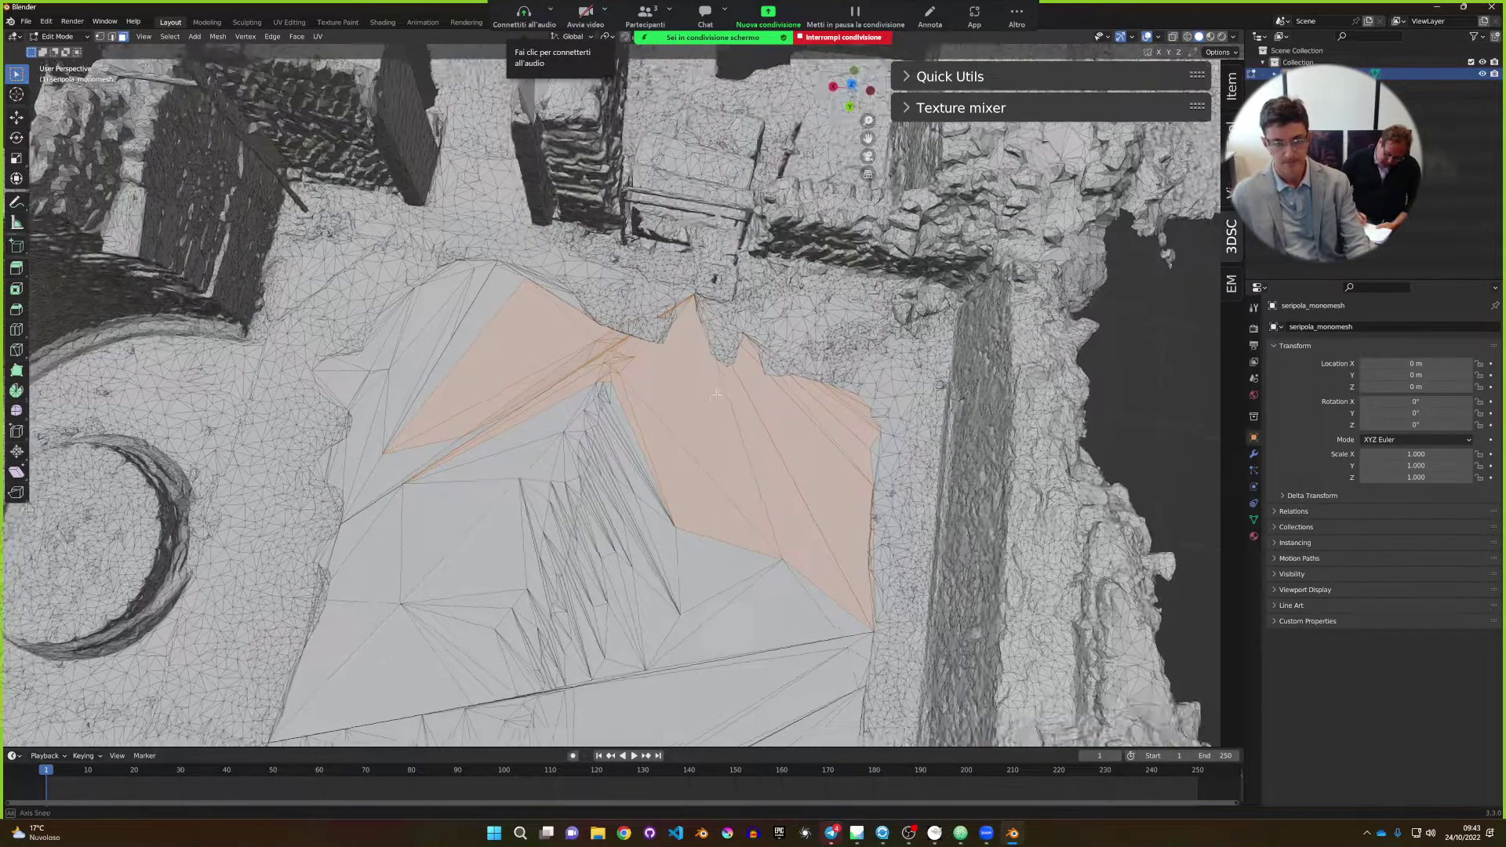
{"action": "middle_click_drag", "start_coordinate": [838, 424], "coordinate": [701, 458]}
{"action": "scroll", "coordinate": [838, 633], "scroll_direction": "up", "scroll_amount": 5}
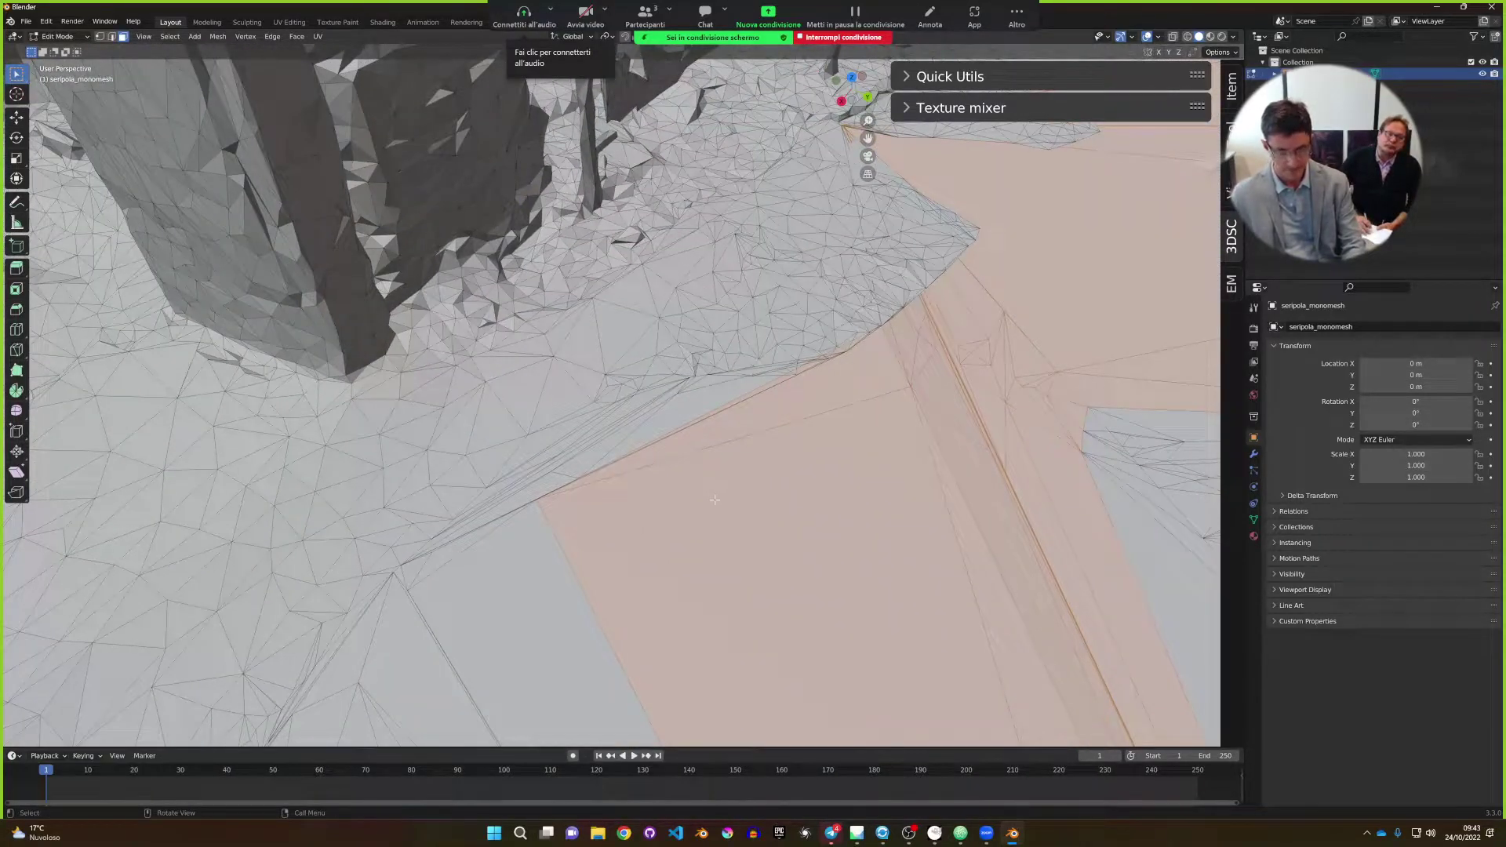
{"action": "key", "text": "c"}
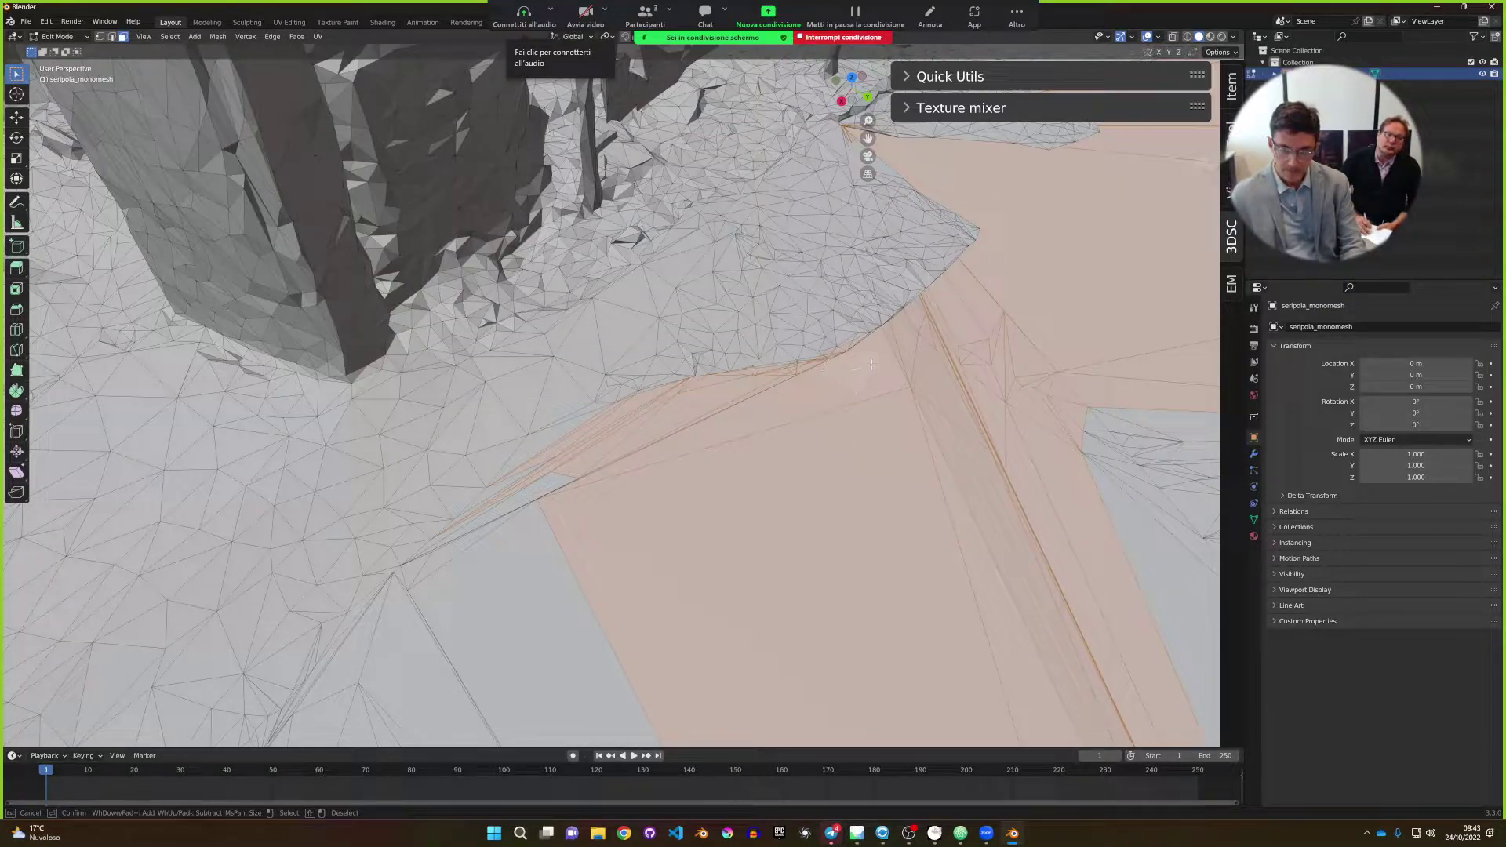
{"action": "left_click_drag", "start_coordinate": [546, 544], "coordinate": [407, 598]}
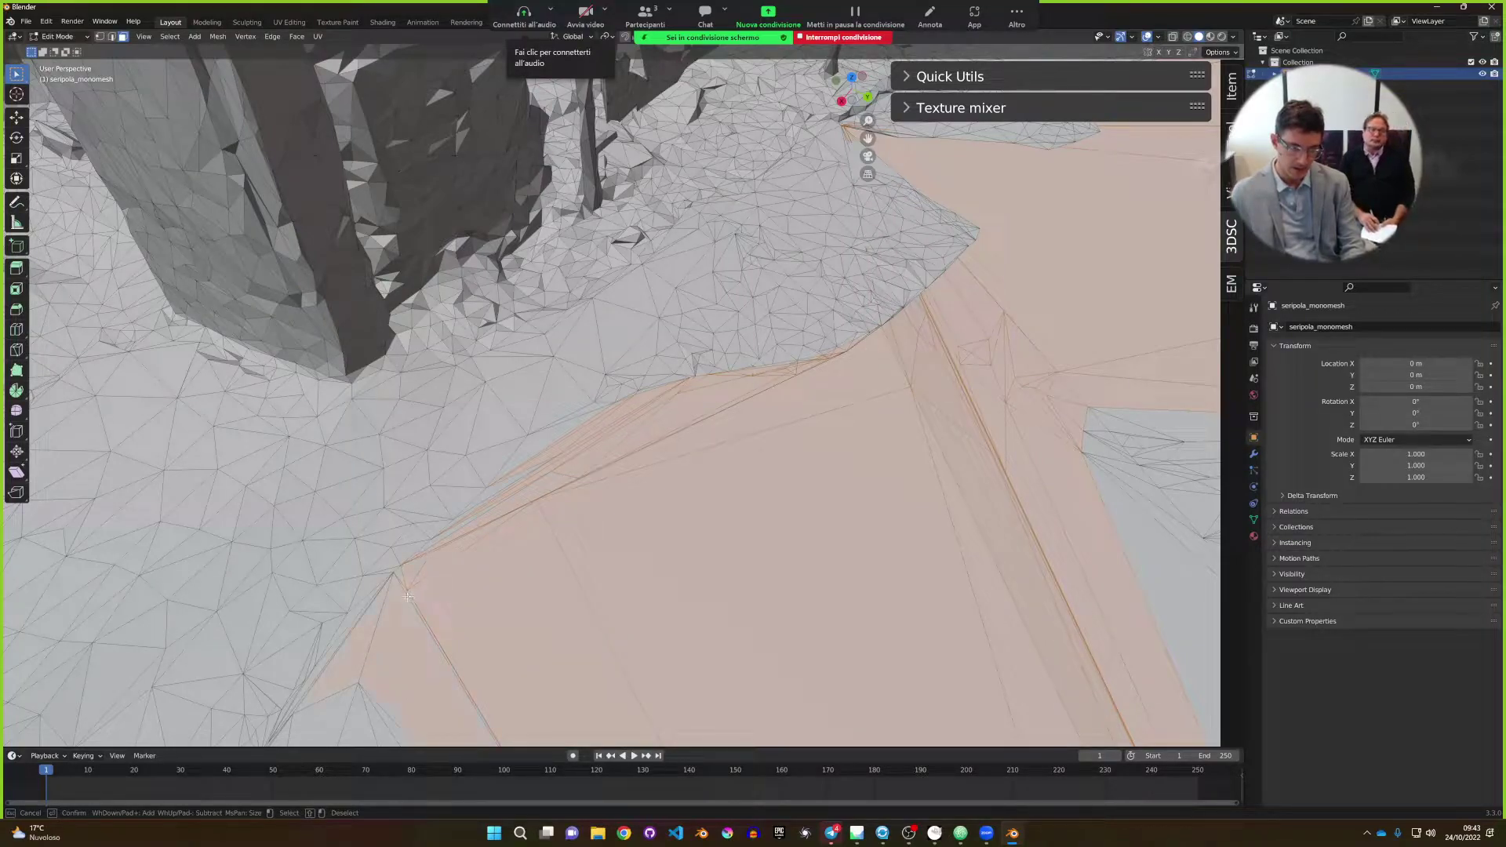
{"action": "right_click", "coordinate": [426, 606]}
{"action": "middle_click_drag", "start_coordinate": [426, 606], "coordinate": [638, 371]}
Extend the circle selection from new angles to the faces along the diagonal floor edge.
{"action": "key", "text": "c"}
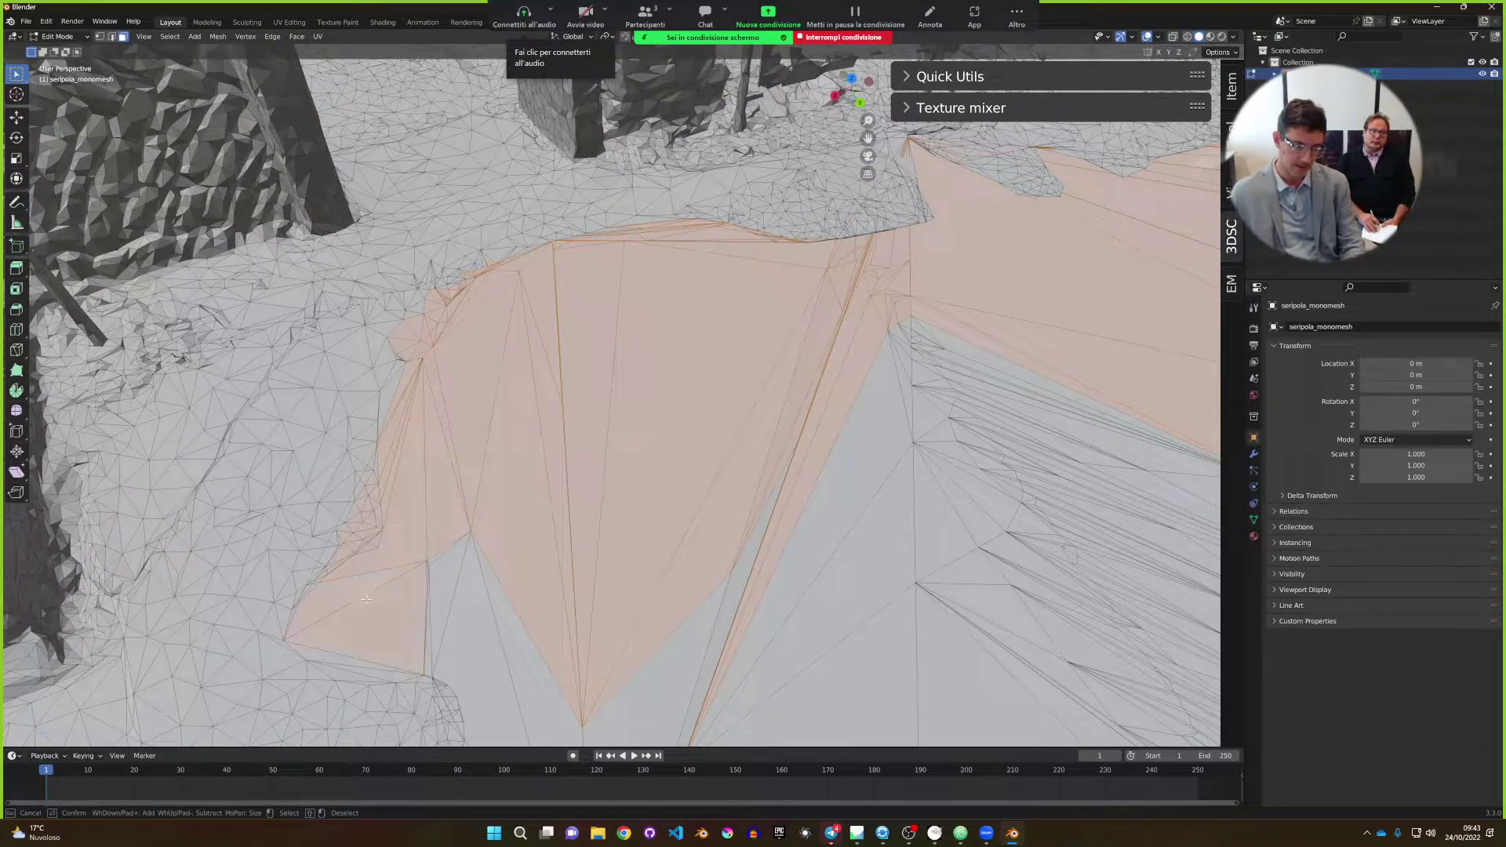
{"action": "right_click", "coordinate": [479, 540]}
{"action": "middle_click_drag", "start_coordinate": [480, 540], "coordinate": [482, 393]}
{"action": "key", "text": "c"}
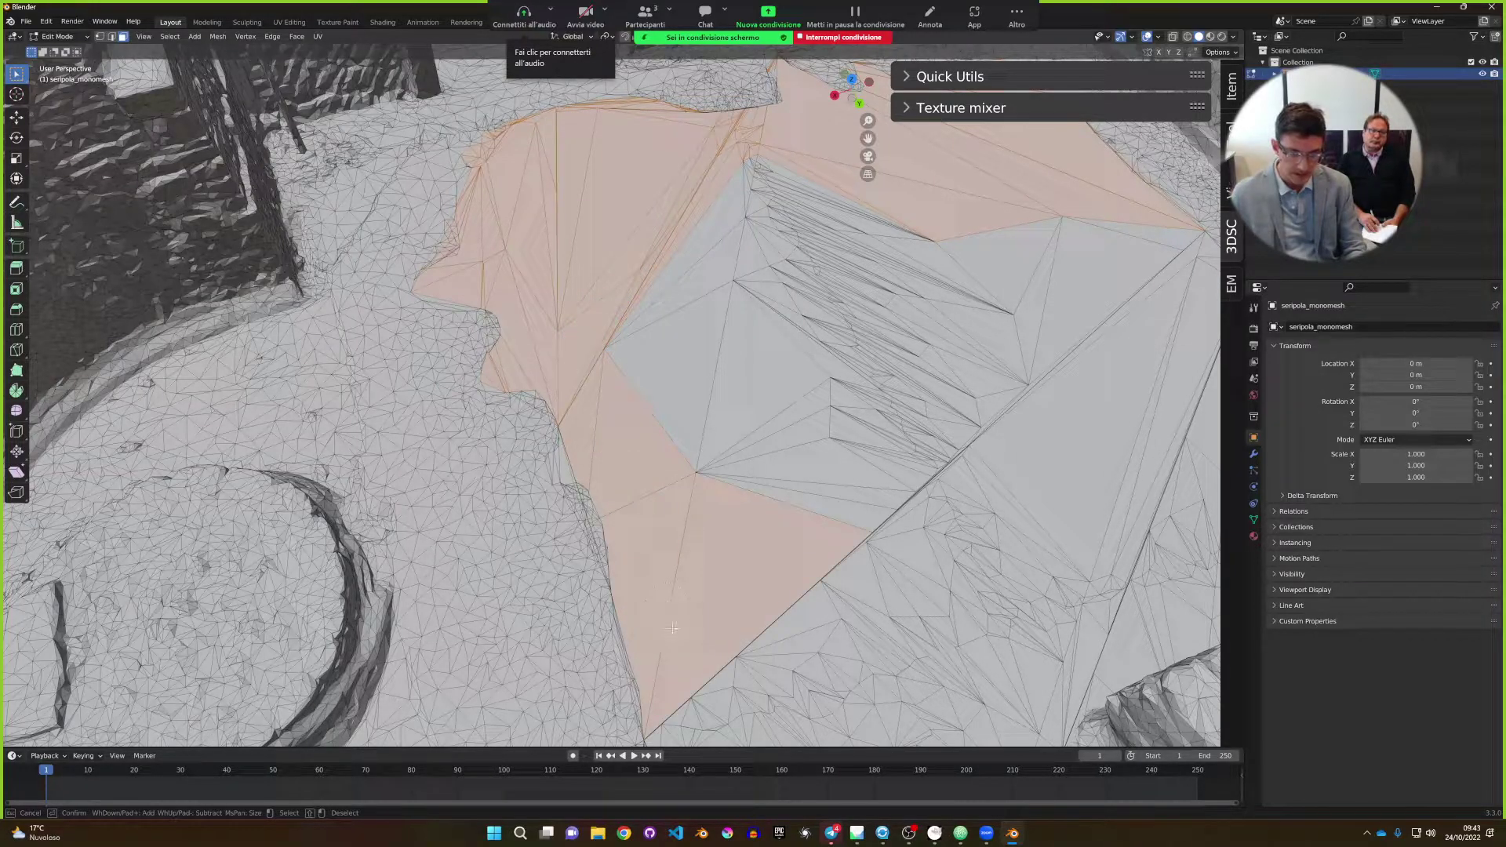
{"action": "right_click", "coordinate": [774, 488]}
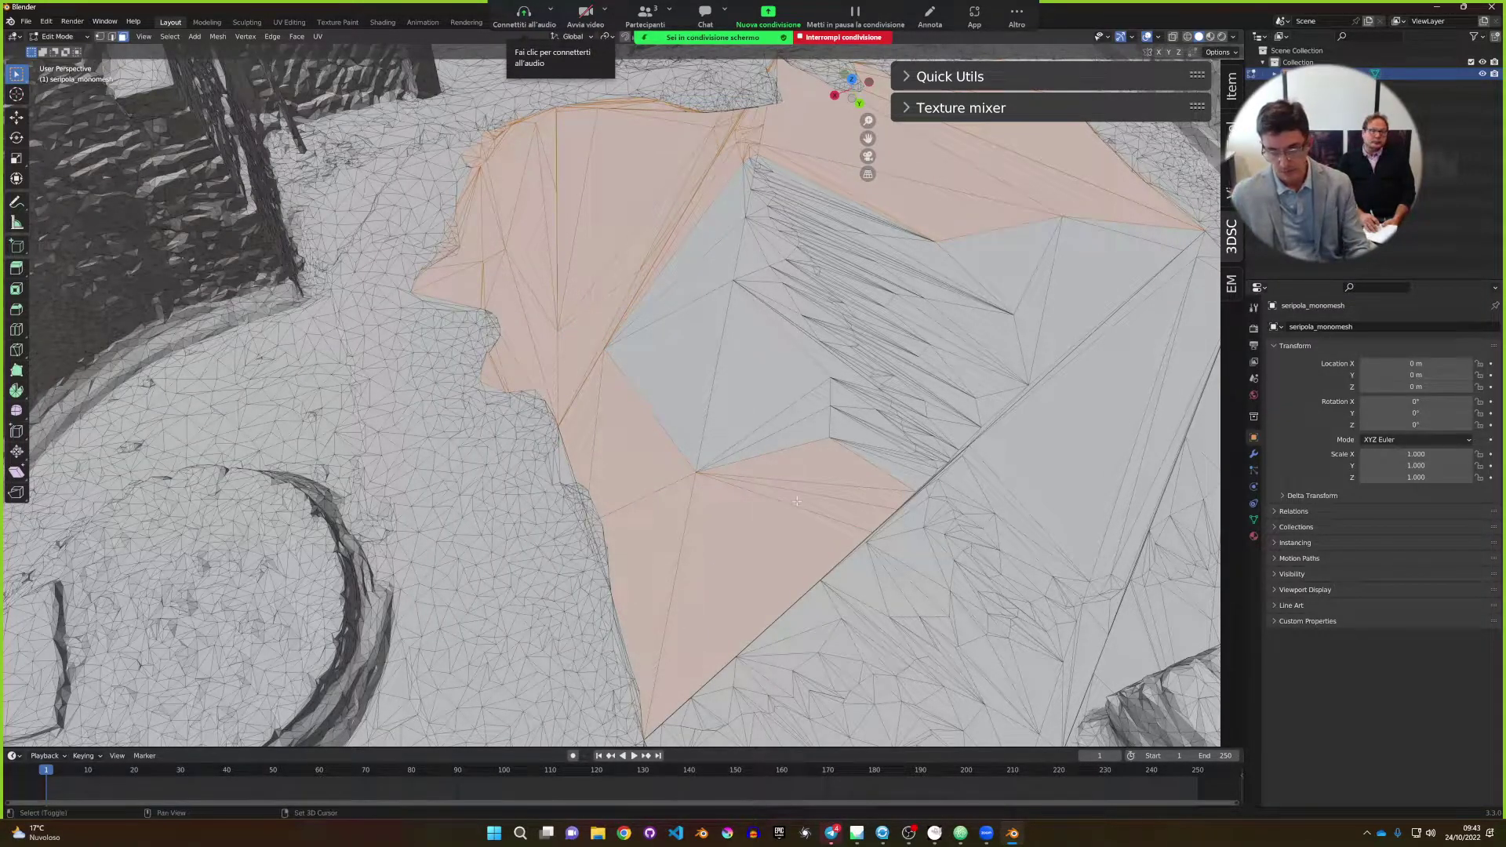
{"action": "middle_click_drag", "start_coordinate": [774, 488], "coordinate": [665, 435], "text": "shift"}
{"action": "key", "text": "c"}
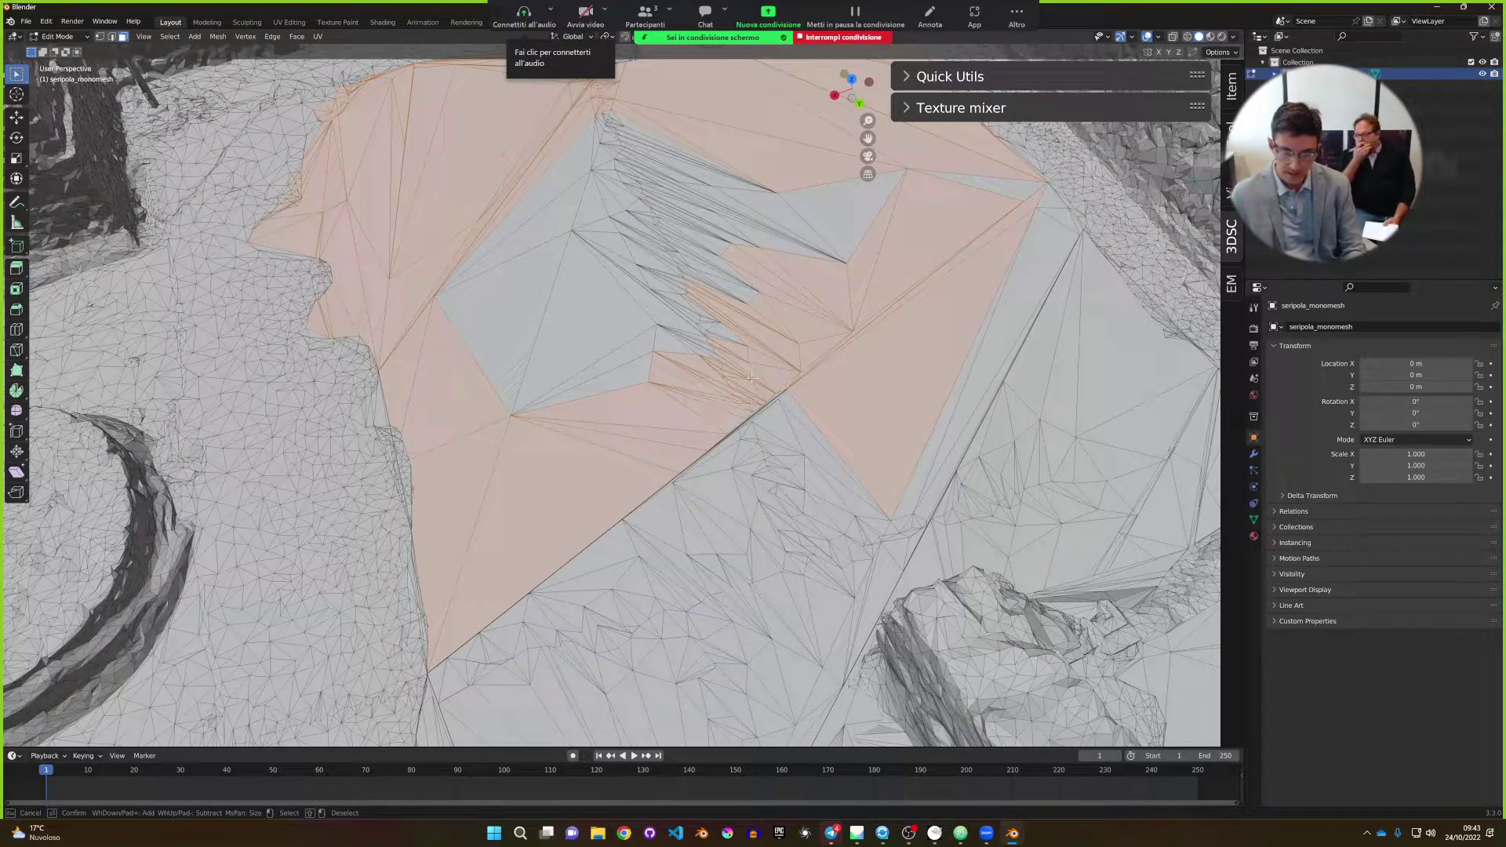
{"action": "left_click_drag", "start_coordinate": [751, 379], "coordinate": [717, 379]}
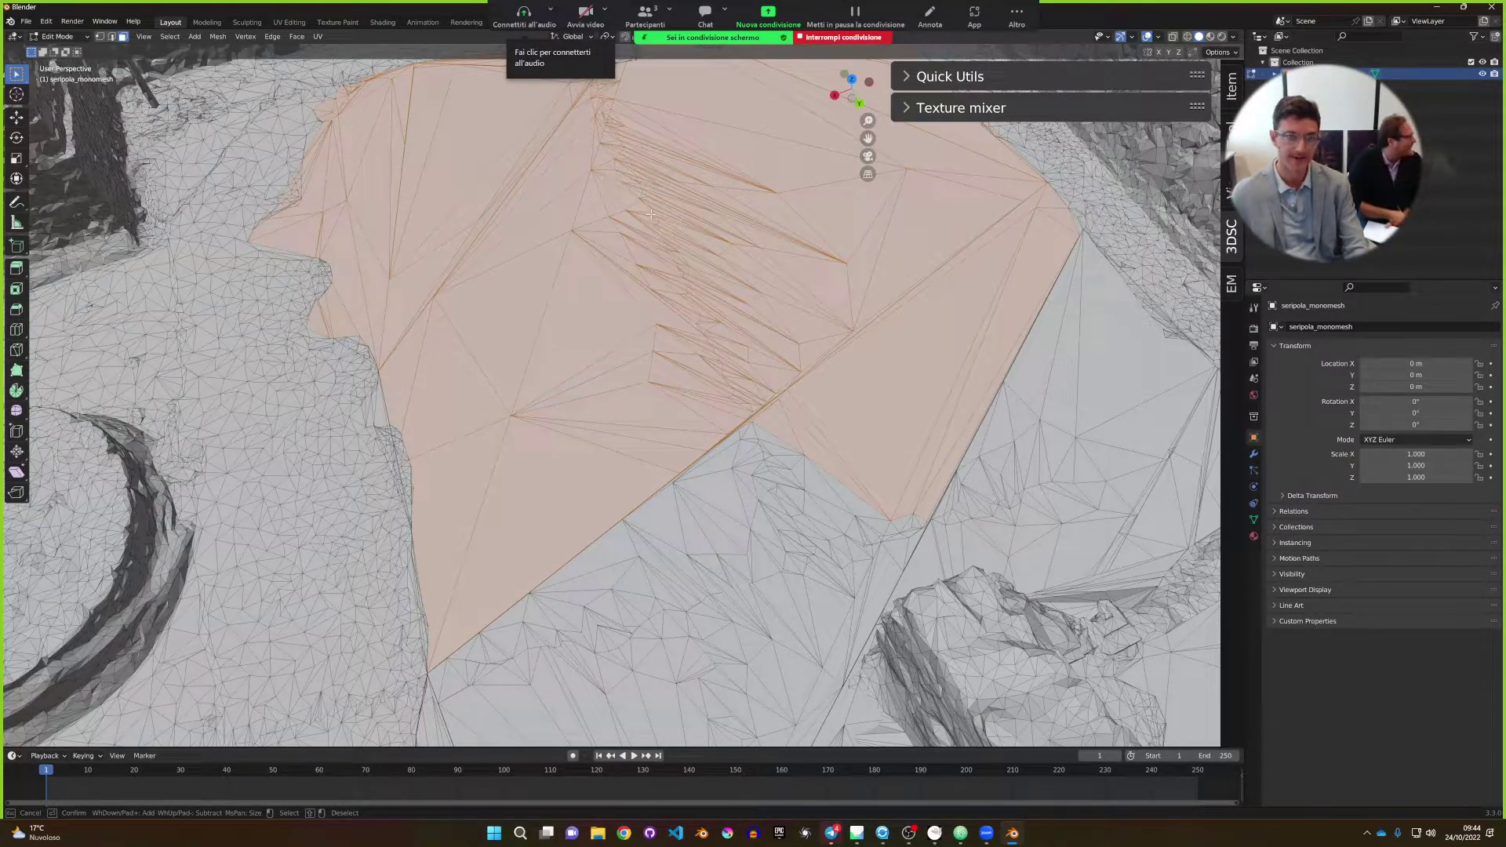
{"action": "key", "text": "Escape"}
{"action": "scroll", "coordinate": [650, 213], "scroll_direction": "down", "scroll_amount": 5}
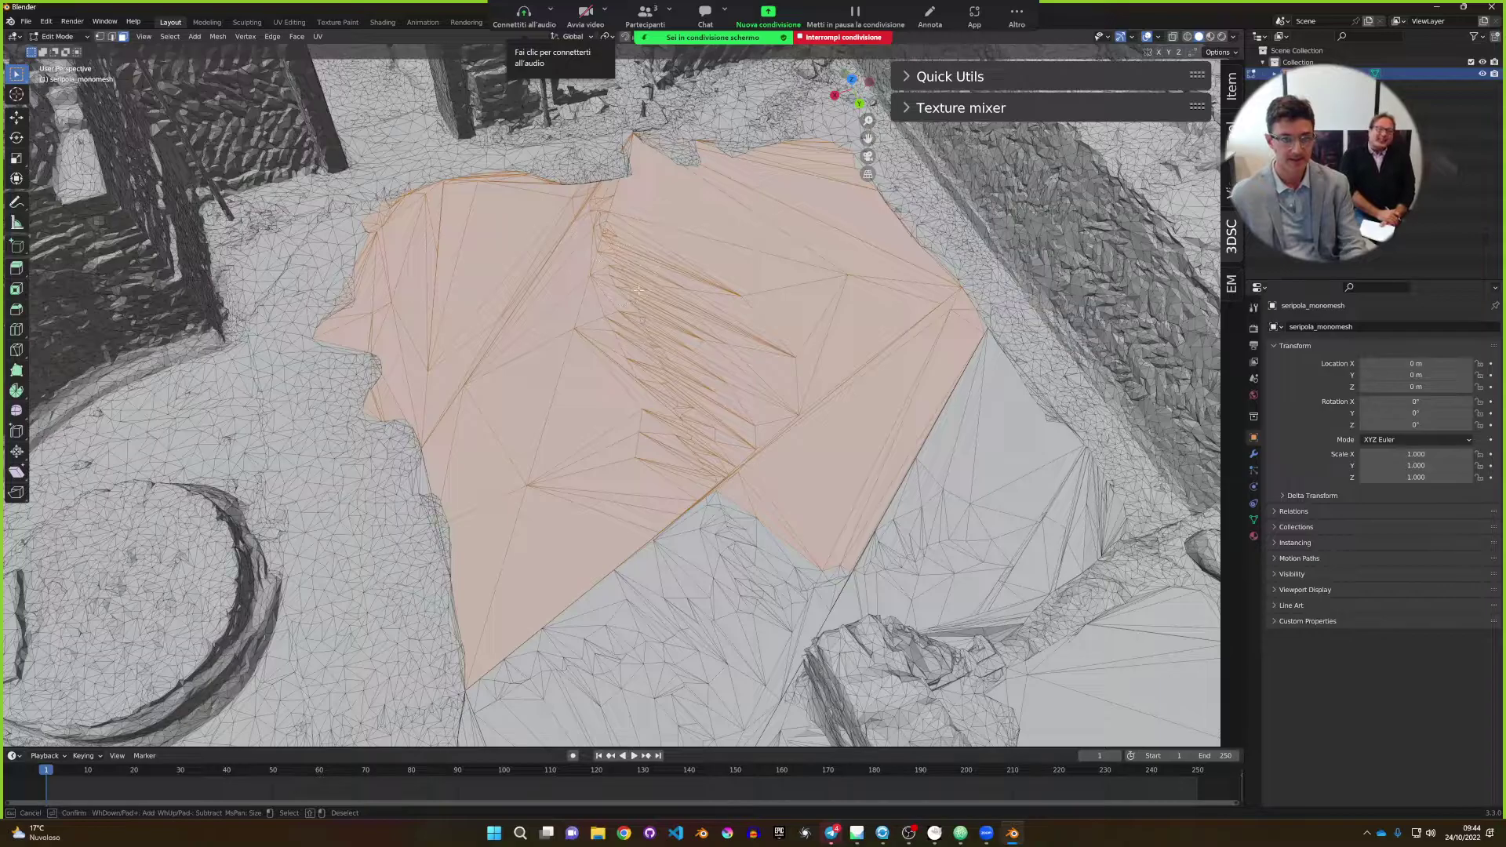
Circle-select the floor faces near the wall to add them to the selection.
{"action": "mouse_move", "coordinate": [627, 272]}
{"action": "middle_mouse_down"}
{"action": "mouse_move", "coordinate": [670, 295]}
{"action": "mouse_move", "coordinate": [620, 378]}
{"action": "mouse_move", "coordinate": [573, 338]}
{"action": "mouse_move", "coordinate": [628, 409]}
{"action": "mouse_move", "coordinate": [697, 426]}
{"action": "mouse_move", "coordinate": [783, 496]}
{"action": "mouse_move", "coordinate": [727, 463]}
{"action": "mouse_move", "coordinate": [694, 468]}
{"action": "middle_mouse_up"}
{"action": "key", "text": "c"}
{"action": "key", "text": "Escape"}
{"action": "key", "text": "c"}
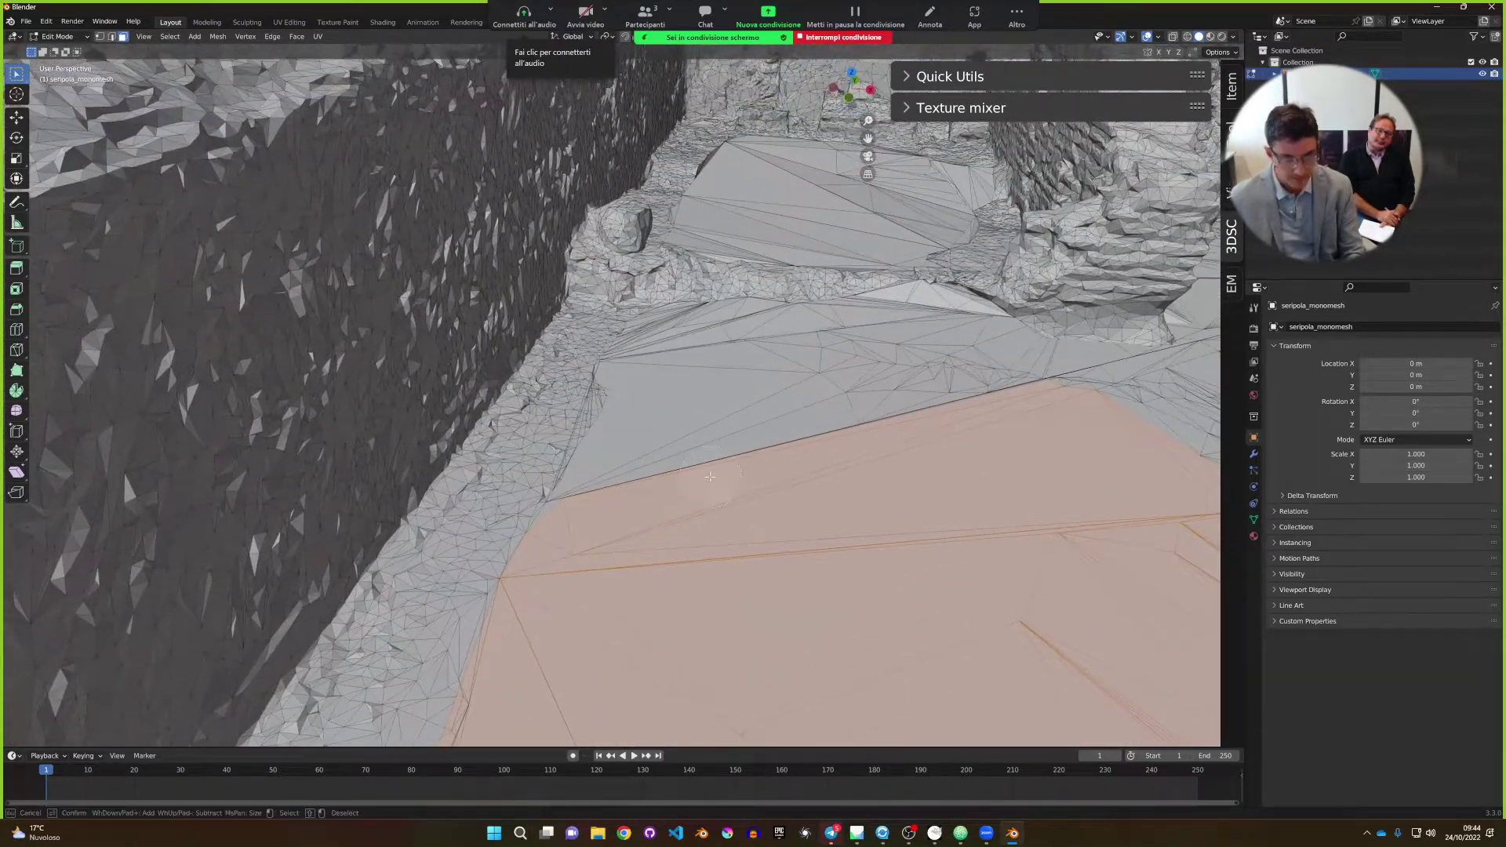
{"action": "left_click_drag", "start_coordinate": [694, 468], "coordinate": [665, 348]}
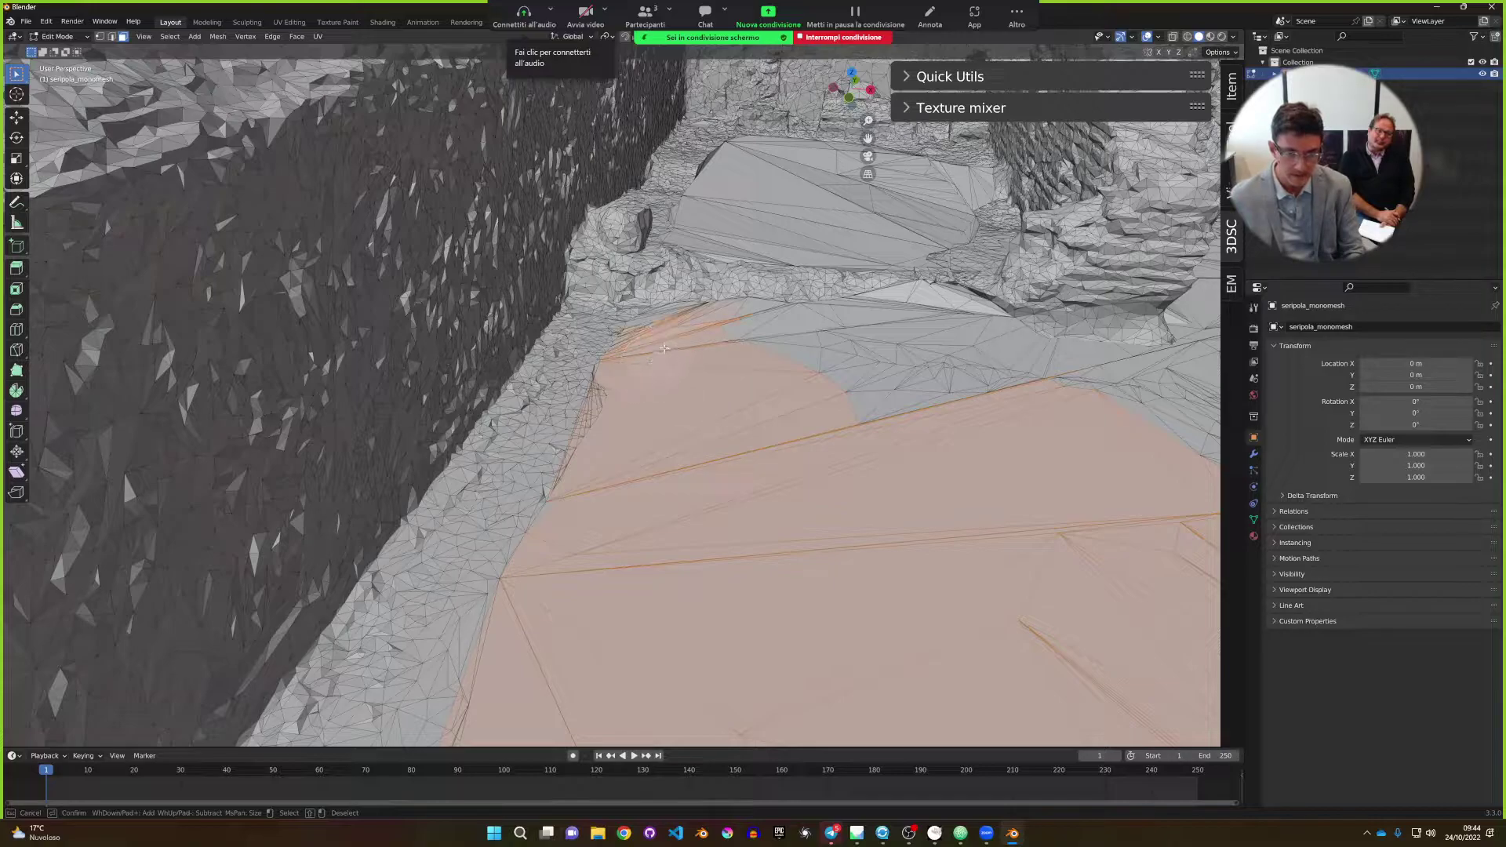
{"action": "key", "text": "Escape"}
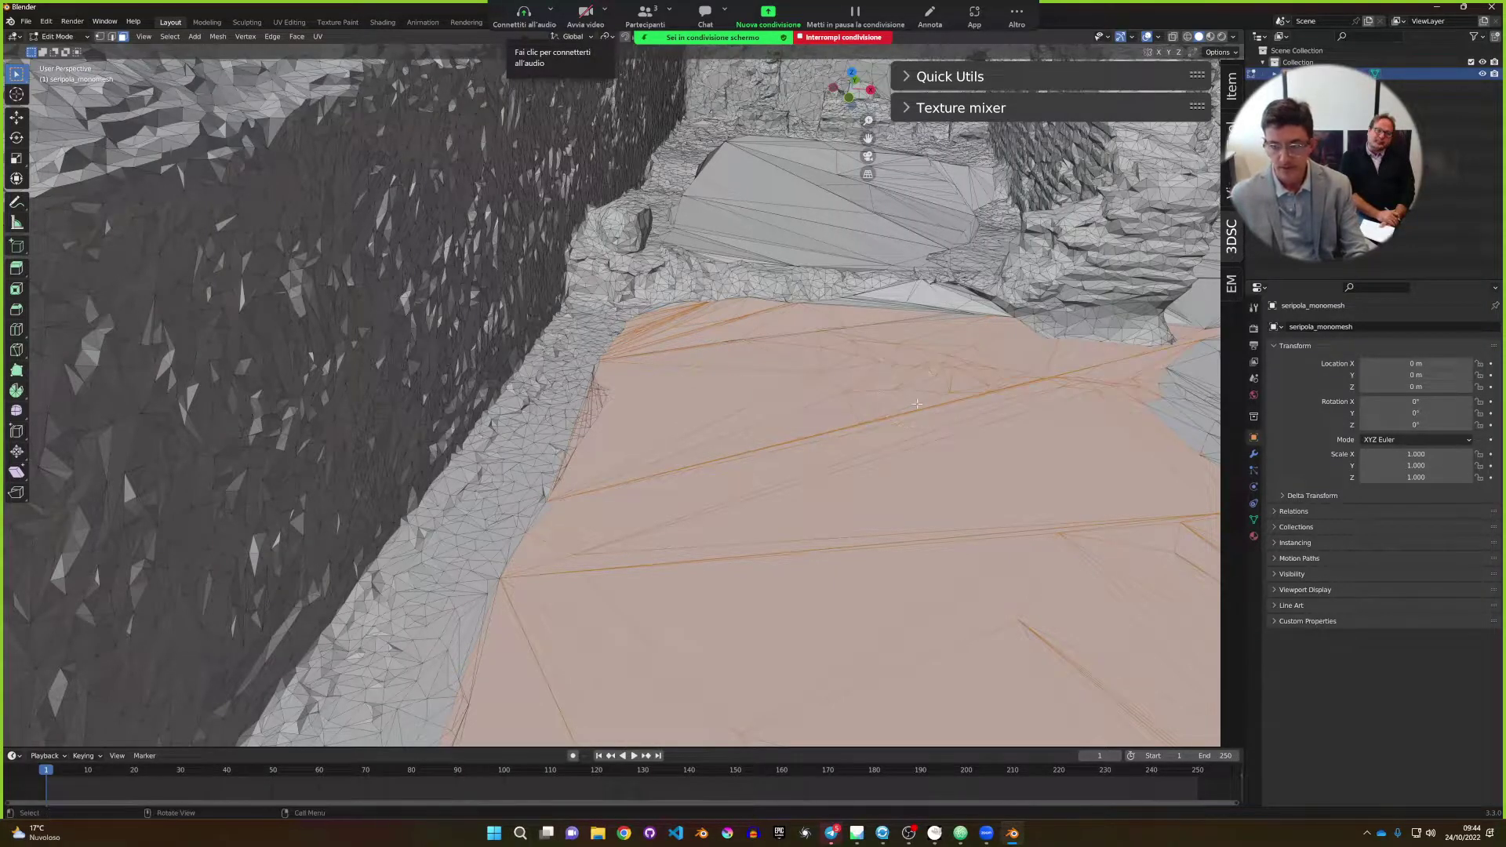
Add the floor faces along the left edge and fix a diagonal band with circle select.
{"action": "middle_click_drag", "start_coordinate": [706, 393], "coordinate": [699, 436]}
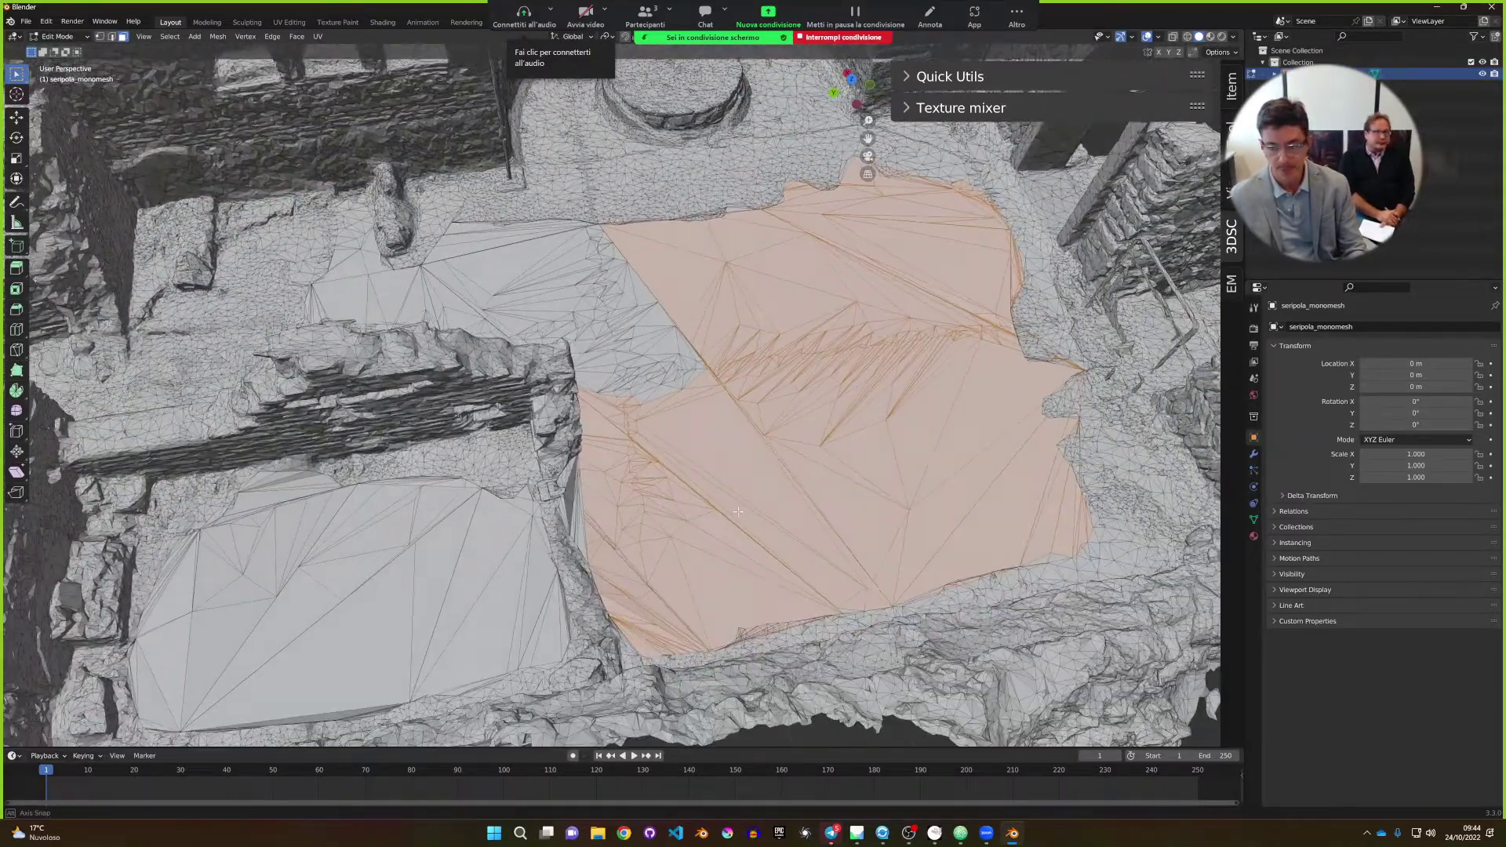
{"action": "key", "text": "c"}
{"action": "mouse_move", "coordinate": [640, 345]}
{"action": "left_mouse_down"}
{"action": "mouse_move", "coordinate": [619, 287]}
{"action": "mouse_move", "coordinate": [549, 250]}
{"action": "mouse_move", "coordinate": [491, 242]}
{"action": "mouse_move", "coordinate": [506, 226]}
{"action": "left_mouse_up"}
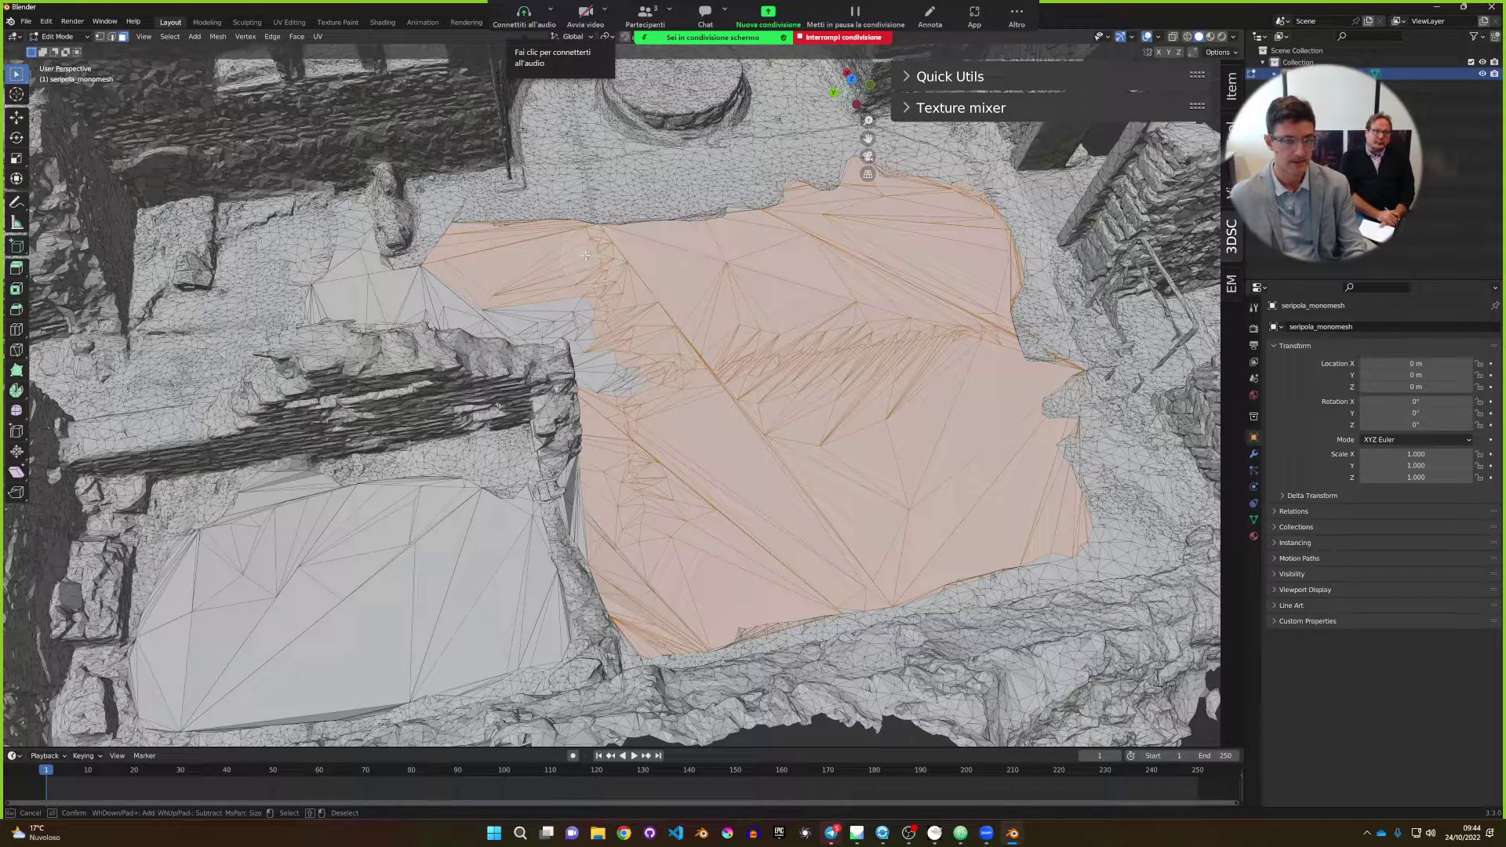
{"action": "mouse_move", "coordinate": [730, 275]}
{"action": "middle_mouse_down"}
{"action": "mouse_move", "coordinate": [816, 518]}
{"action": "mouse_move", "coordinate": [716, 367]}
{"action": "middle_mouse_up"}
{"action": "left_click_drag", "start_coordinate": [721, 382], "coordinate": [737, 442]}
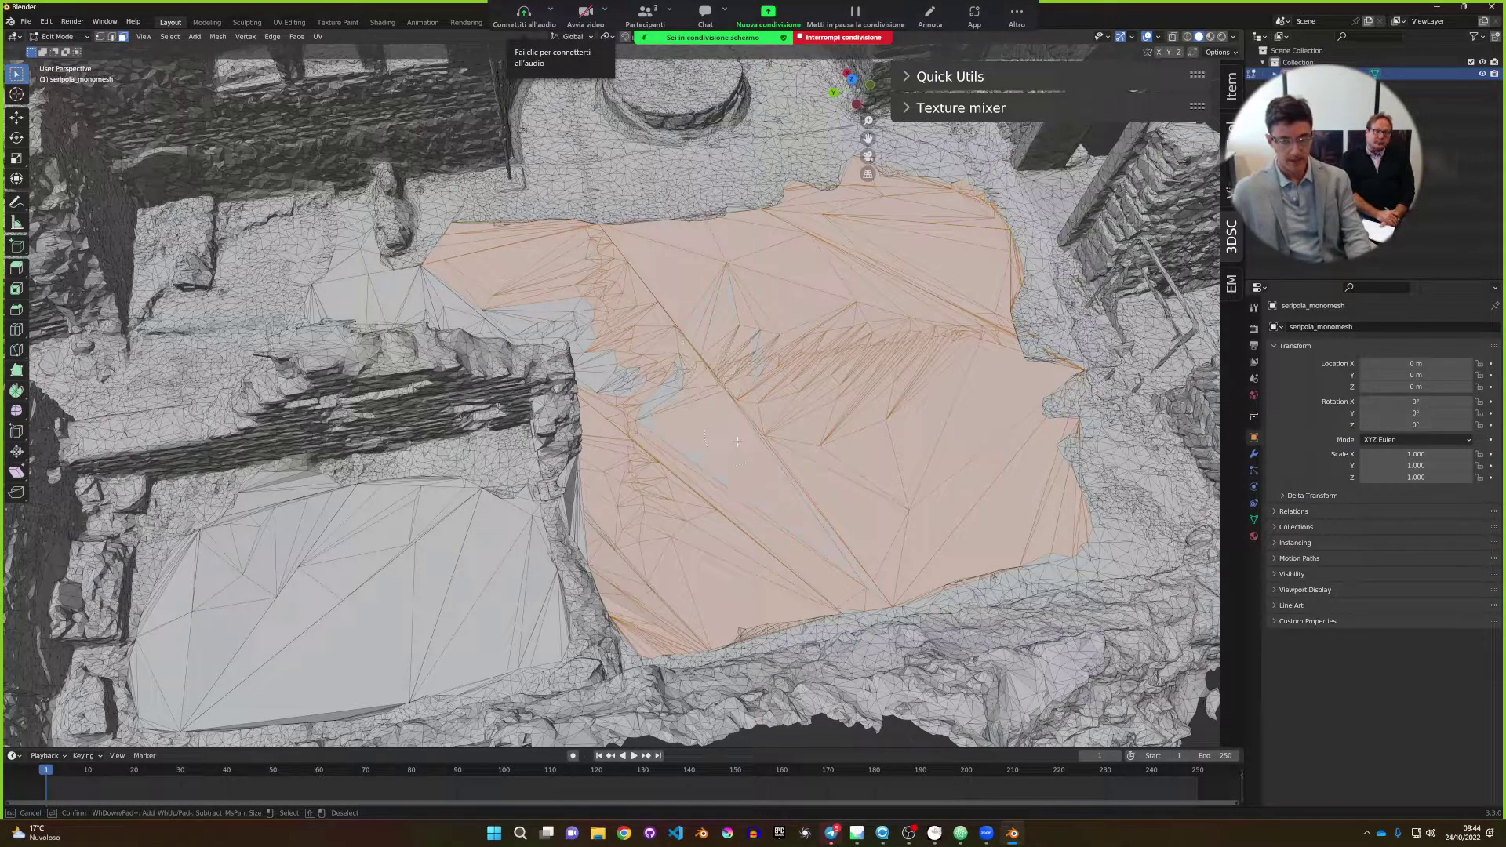
{"action": "right_click", "coordinate": [785, 384]}
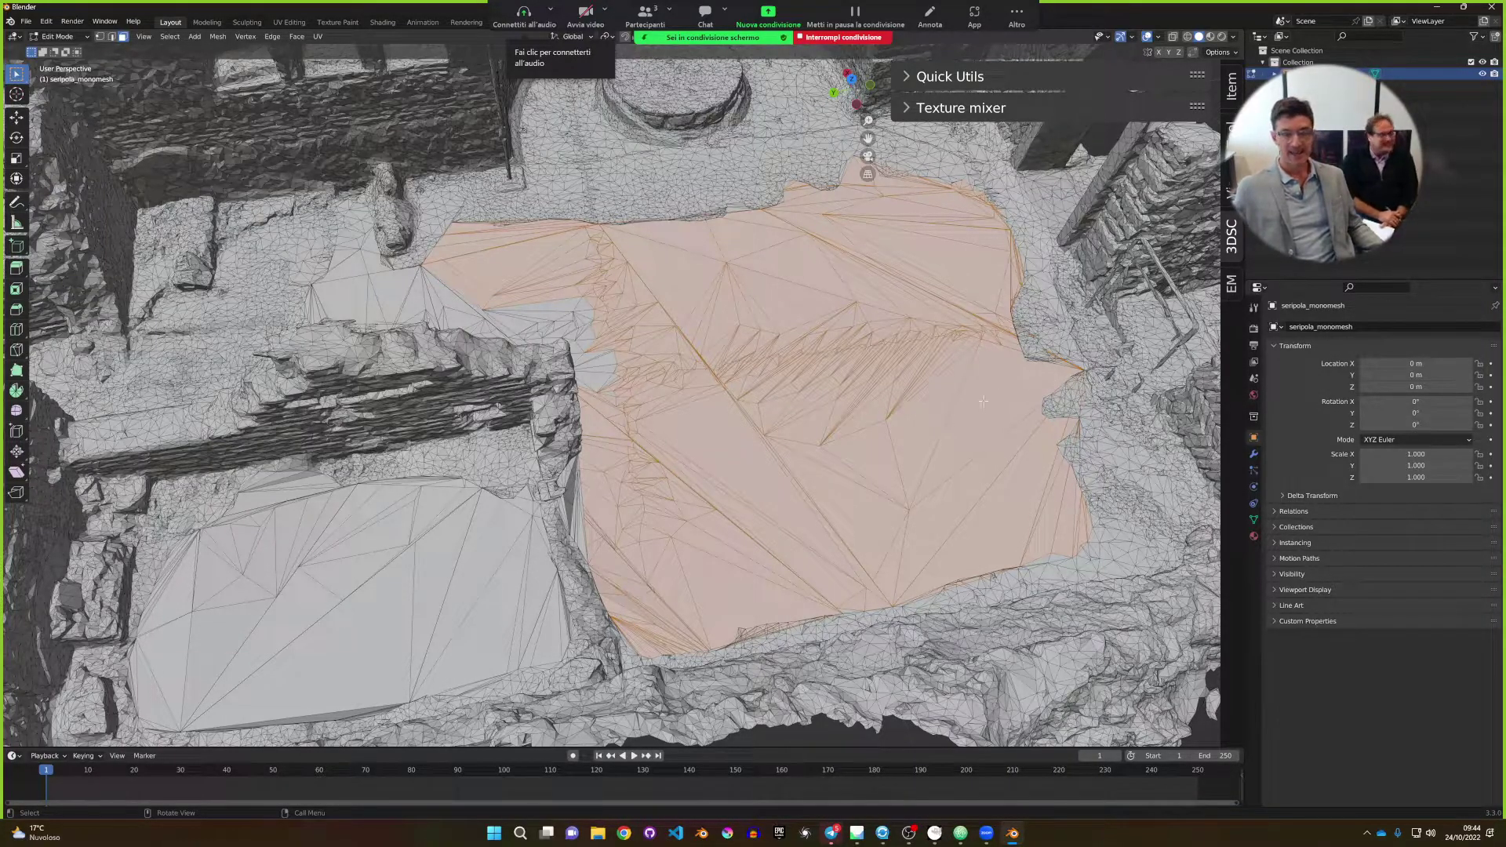
{"action": "middle_click_drag", "start_coordinate": [793, 546], "coordinate": [519, 442]}
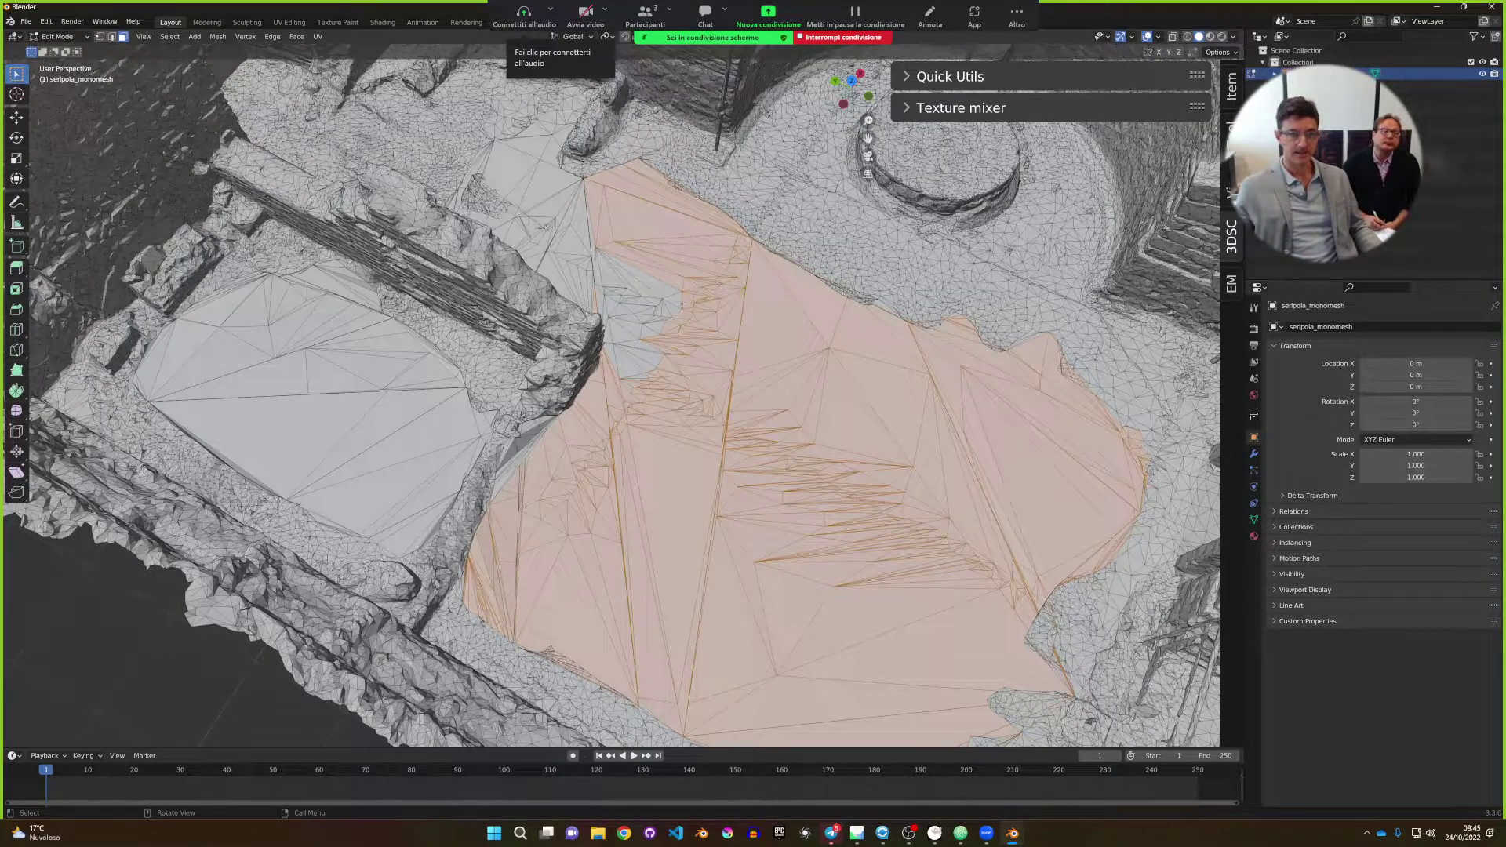
Return to Object Mode and orbit around the ruin to inspect its walls.
{"action": "key", "text": "Tab"}
{"action": "middle_click_drag", "start_coordinate": [685, 353], "coordinate": [556, 368]}
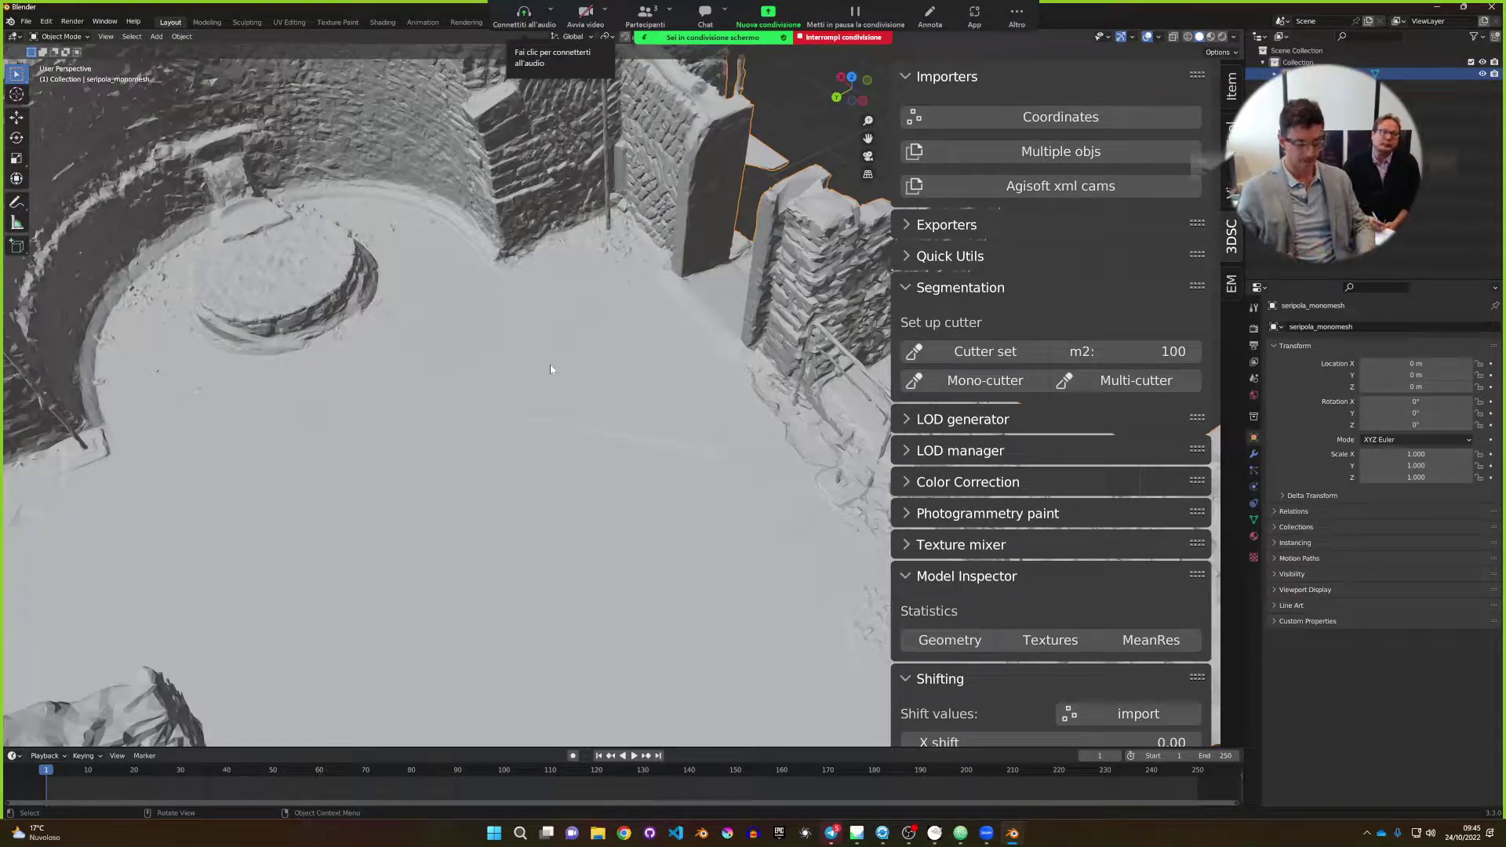
{"action": "middle_click_drag", "start_coordinate": [525, 357], "coordinate": [528, 413]}
{"action": "middle_click_drag", "start_coordinate": [598, 468], "coordinate": [491, 422]}
{"action": "scroll", "coordinate": [618, 506], "scroll_direction": "down", "scroll_amount": 3}
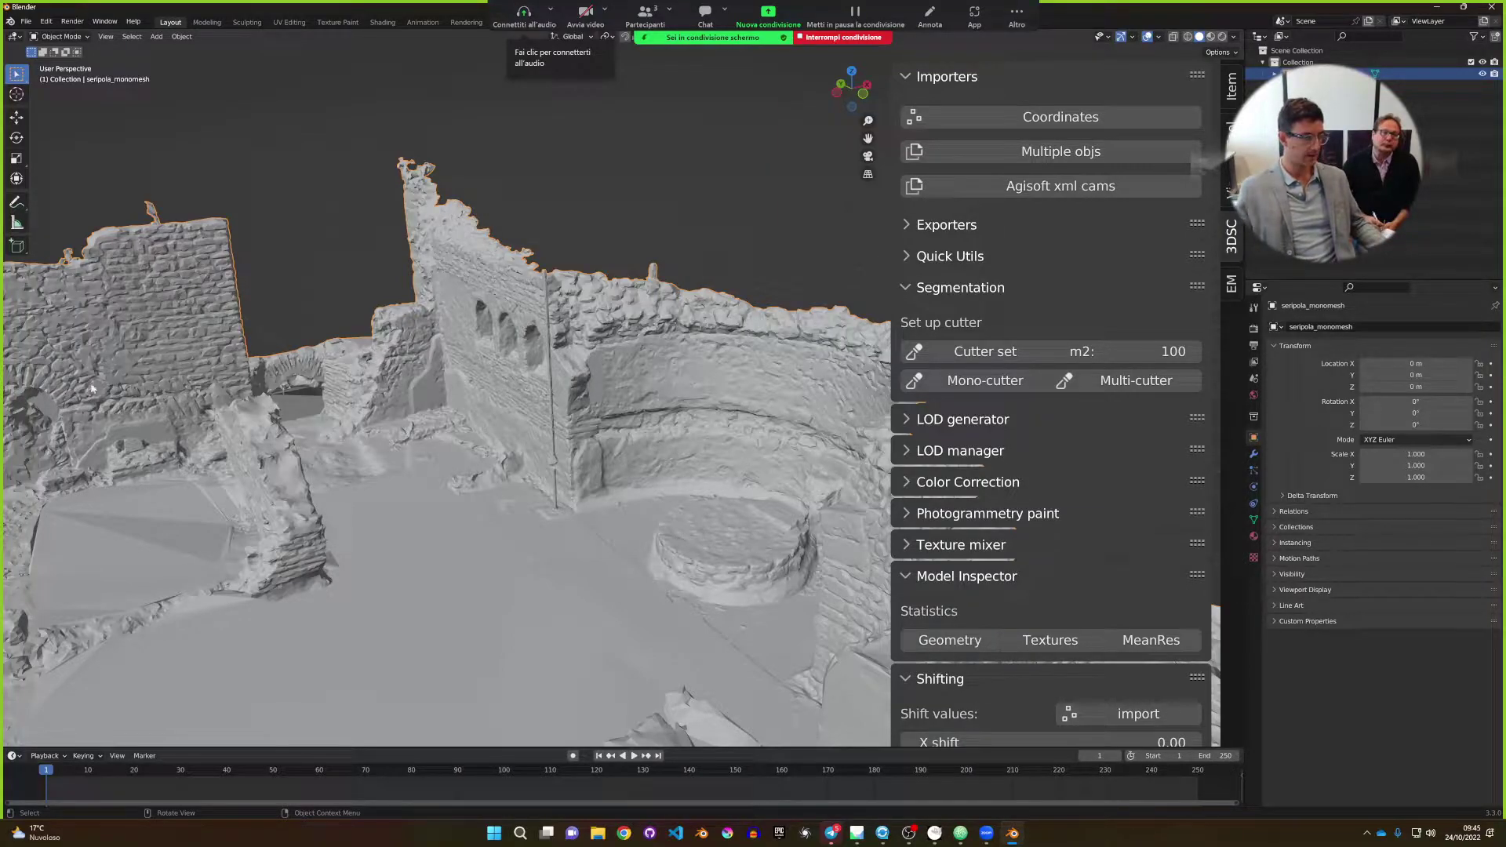
{"action": "middle_click_drag", "start_coordinate": [92, 388], "coordinate": [746, 484]}
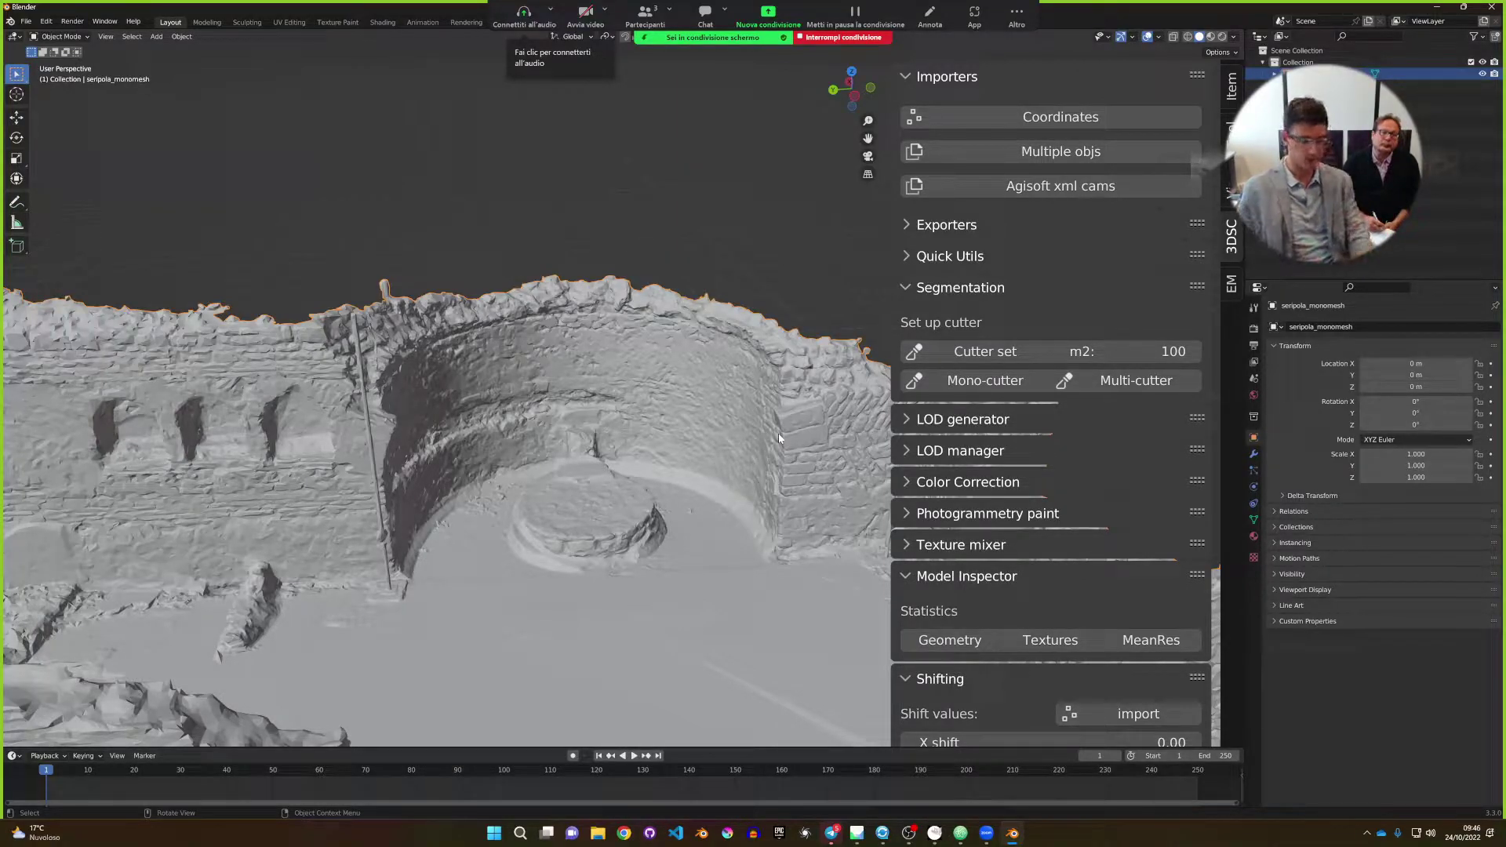
{"action": "middle_click_drag", "start_coordinate": [727, 445], "coordinate": [539, 372]}
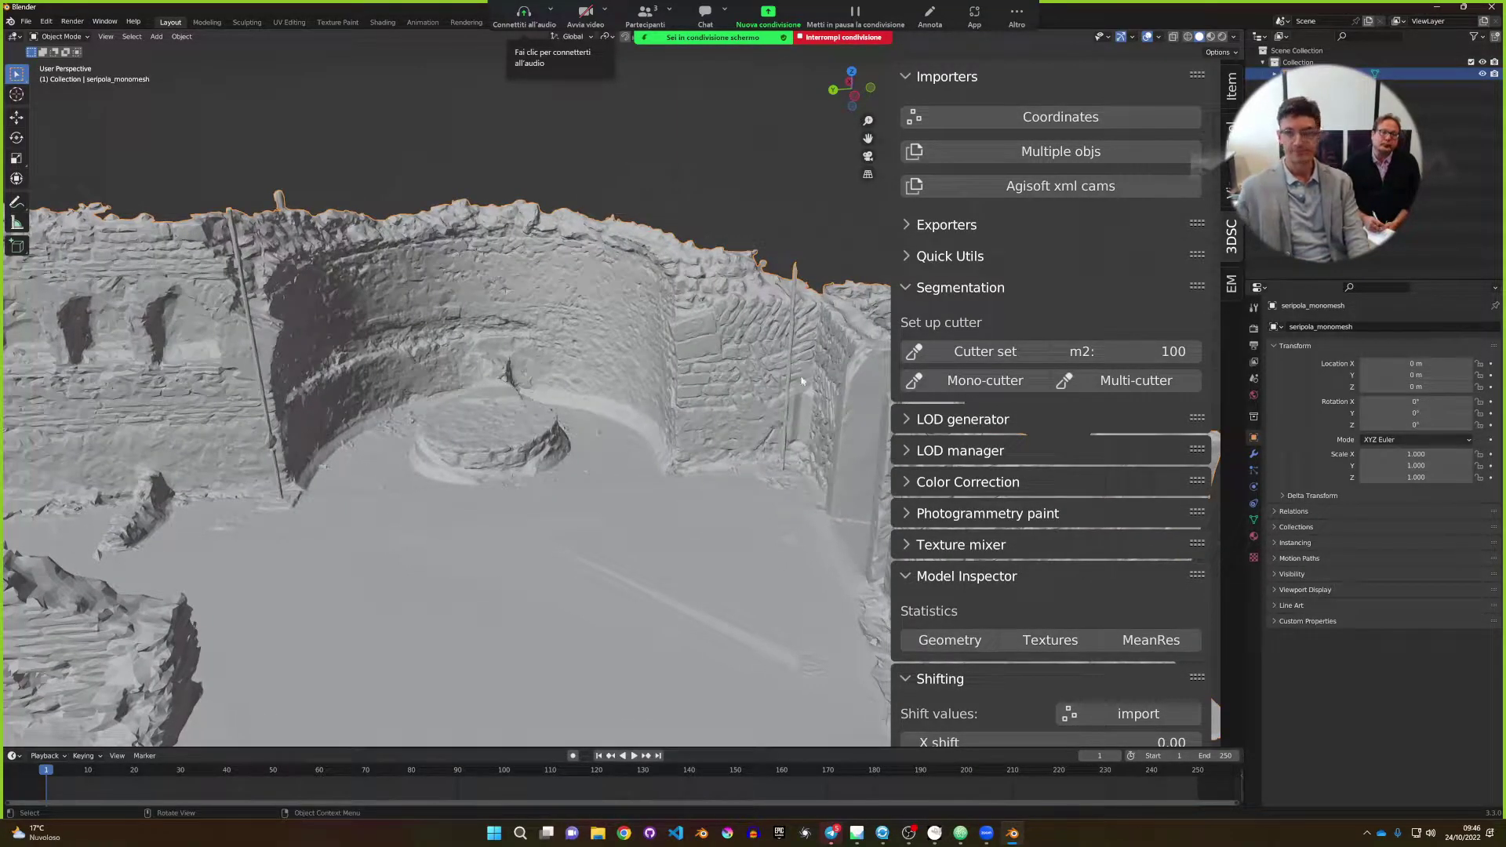
Switch to Top view of the ruin and collapse the Importers section.
{"action": "scroll", "coordinate": [658, 364], "scroll_direction": "down", "scroll_amount": 10}
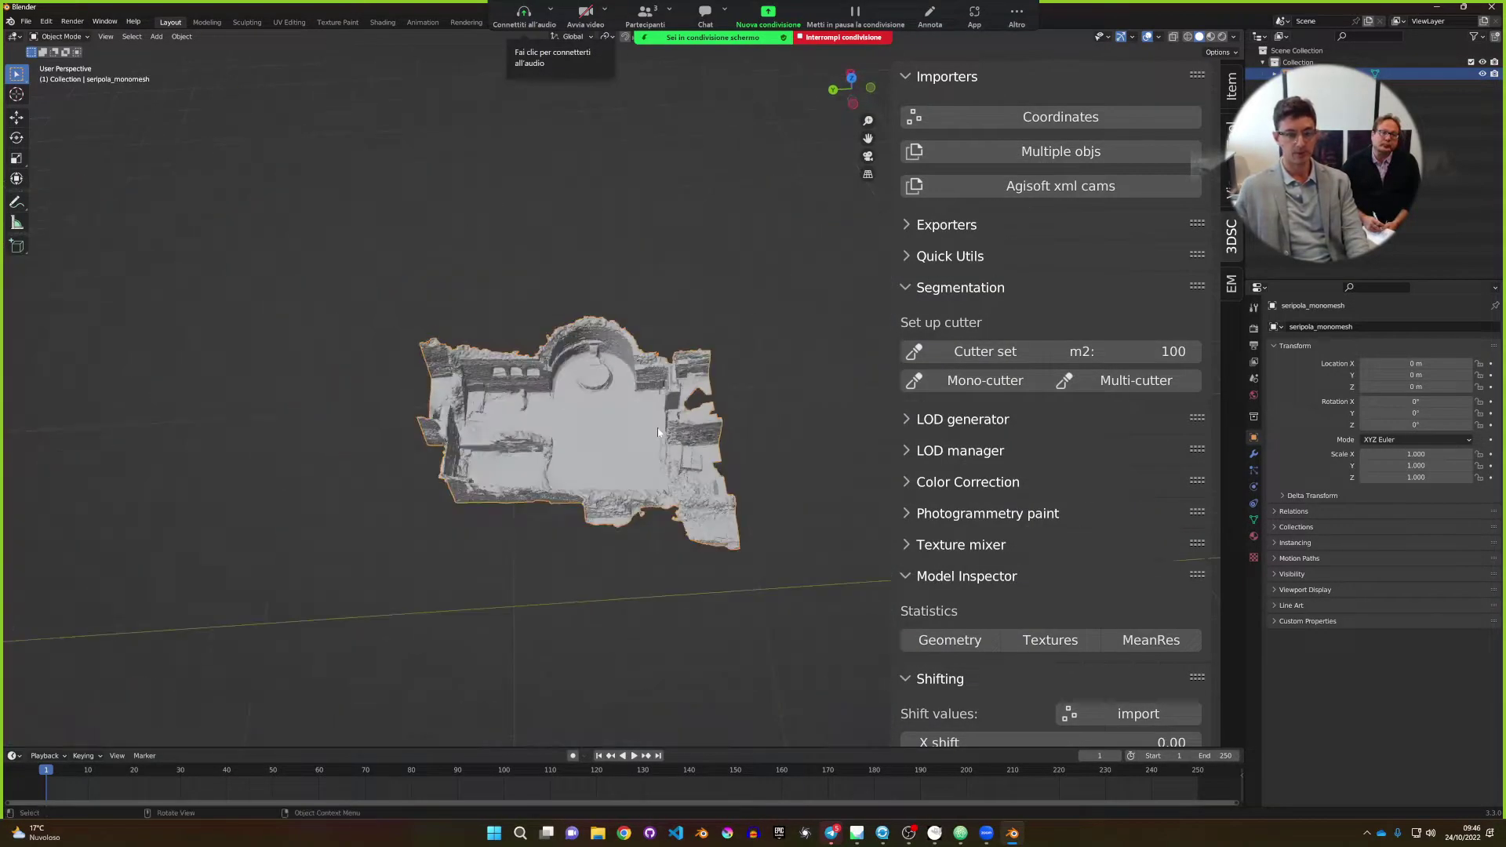
{"action": "middle_click_drag", "start_coordinate": [658, 432], "coordinate": [656, 455]}
{"action": "key", "text": "KP_7"}
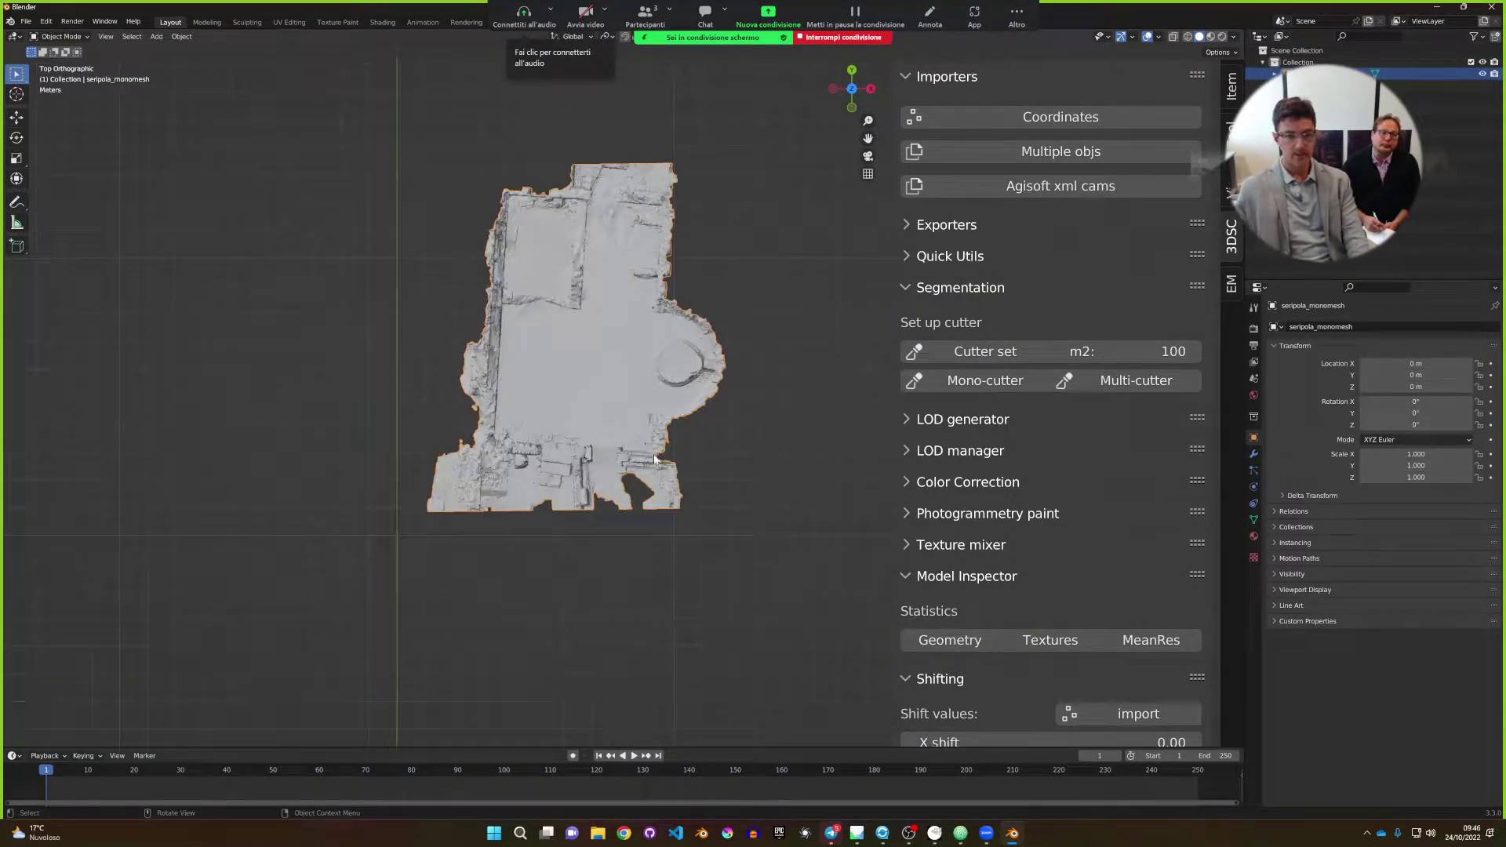
{"action": "scroll", "coordinate": [655, 459], "scroll_direction": "up", "scroll_amount": 2}
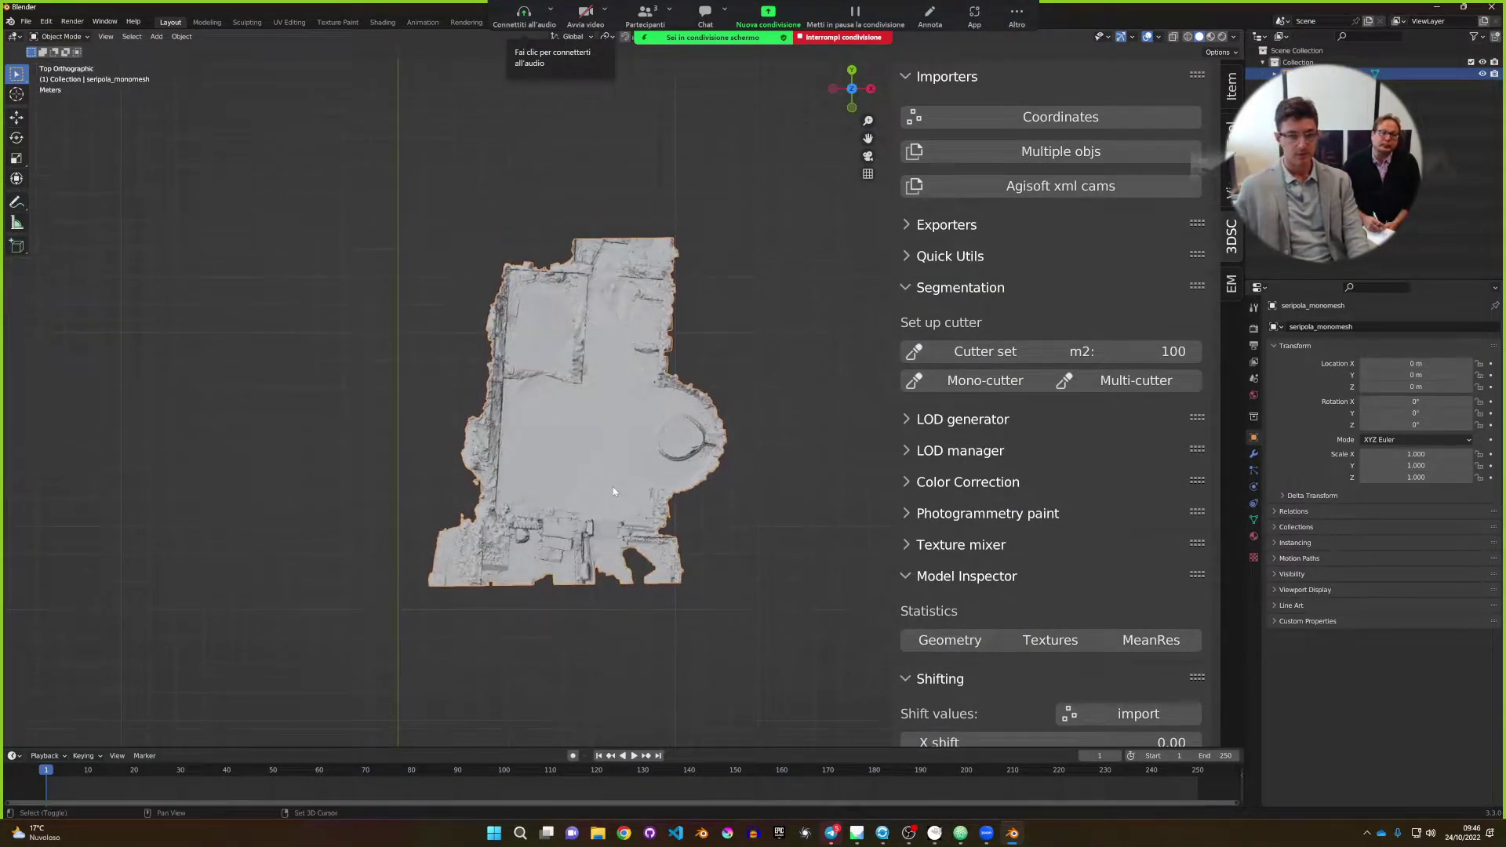
{"action": "left_click", "coordinate": [957, 92]}
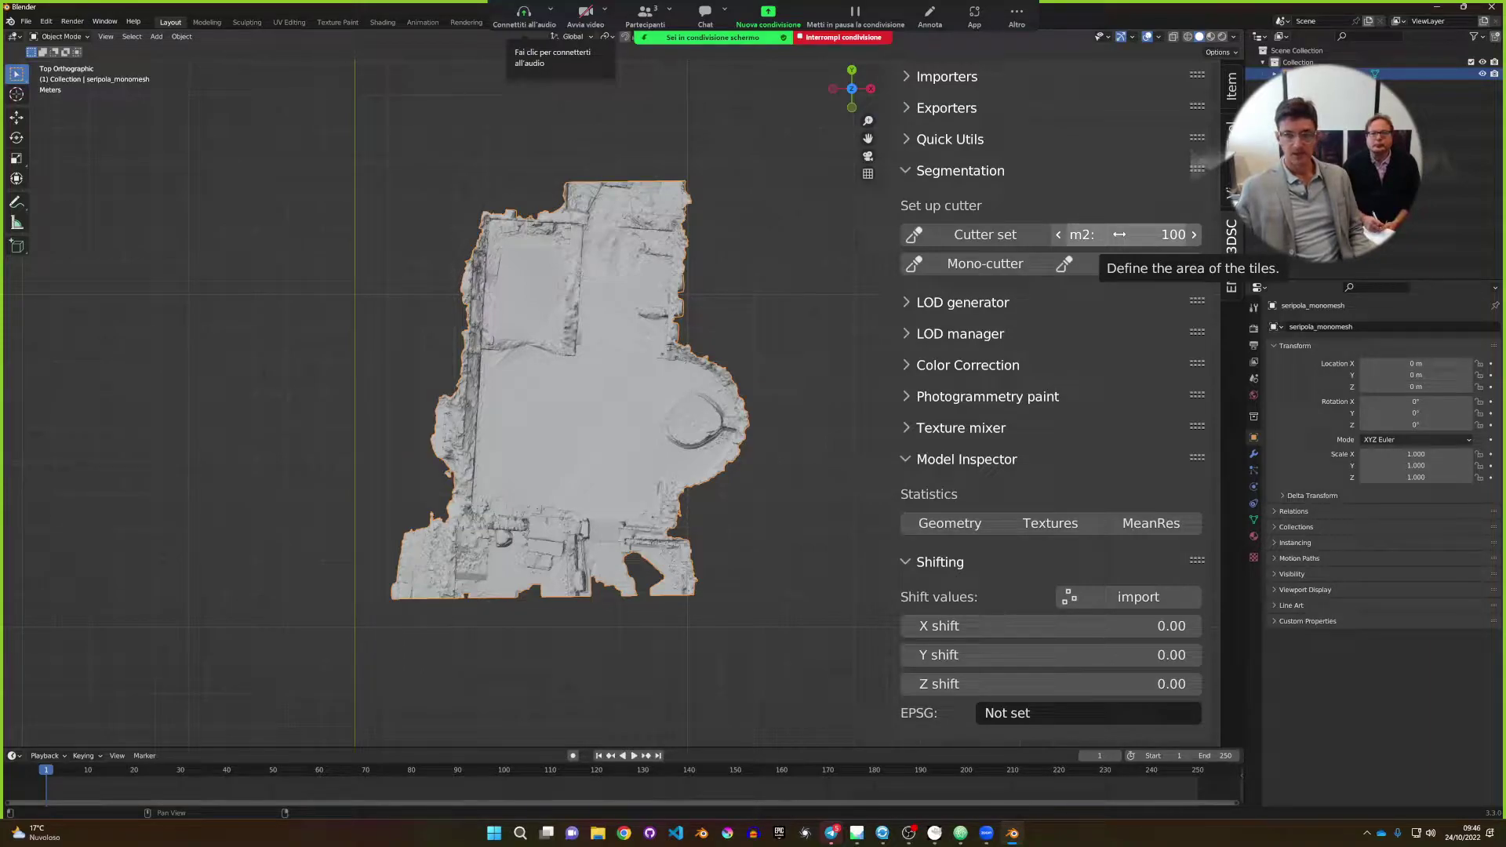
{"action": "left_click", "coordinate": [974, 236]}
{"action": "scroll", "coordinate": [645, 397], "scroll_direction": "down", "scroll_amount": 3}
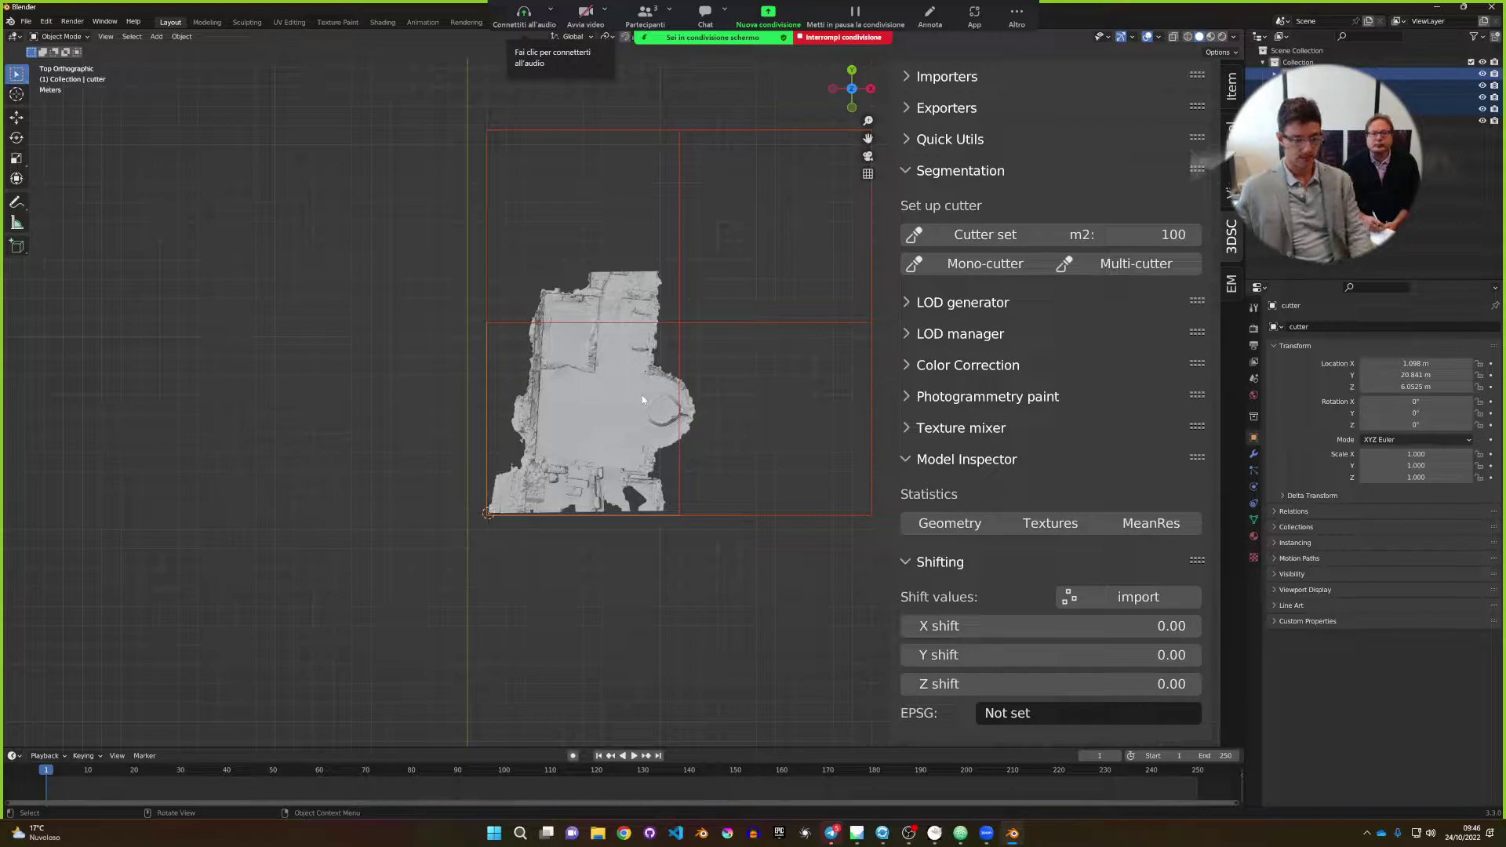
{"action": "middle_click_drag", "start_coordinate": [643, 400], "coordinate": [562, 427], "text": "shift"}
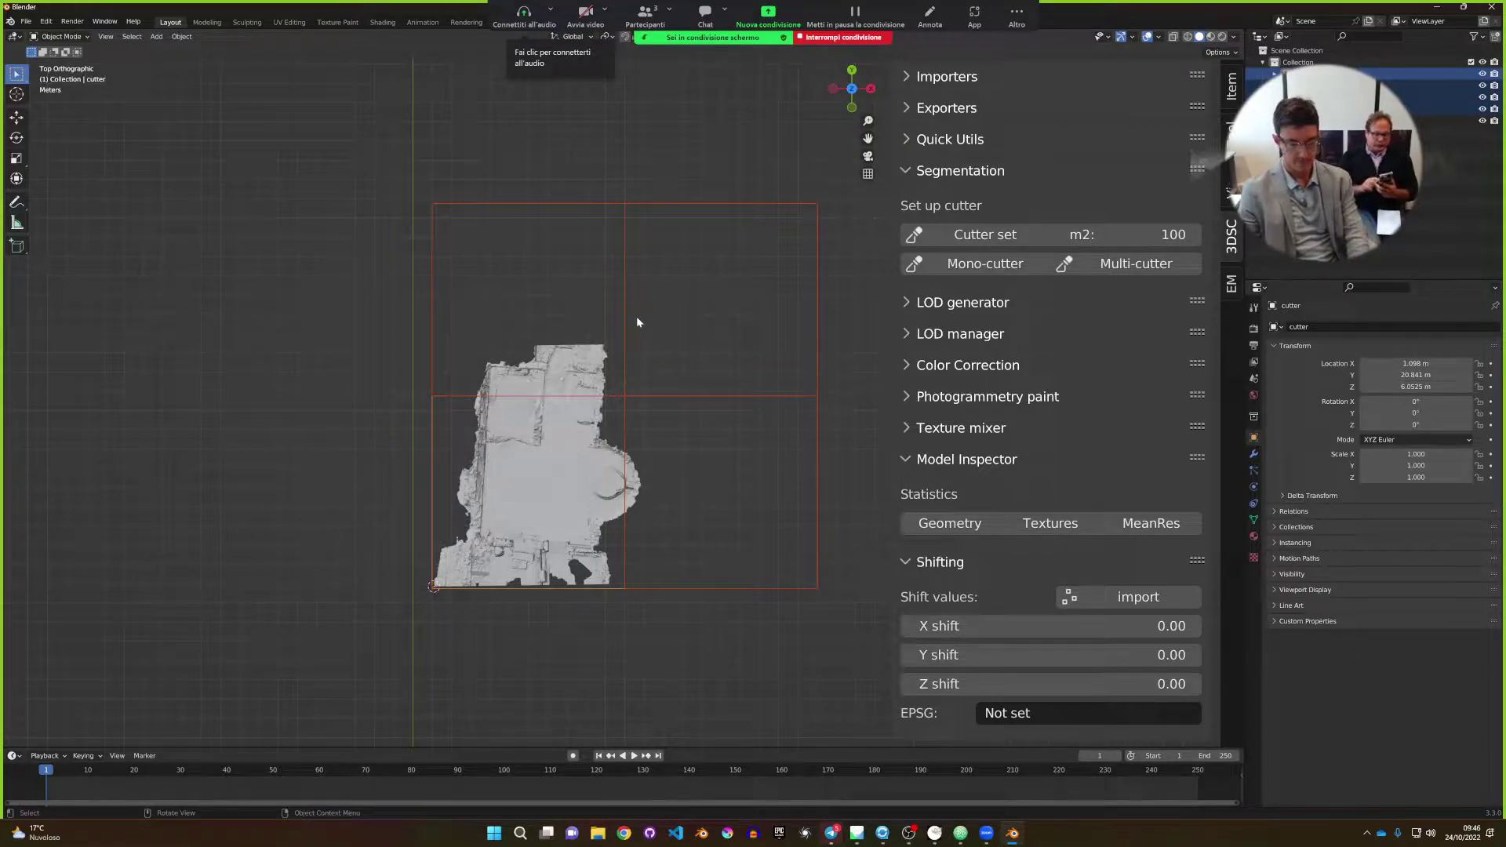
{"action": "key", "text": "Delete"}
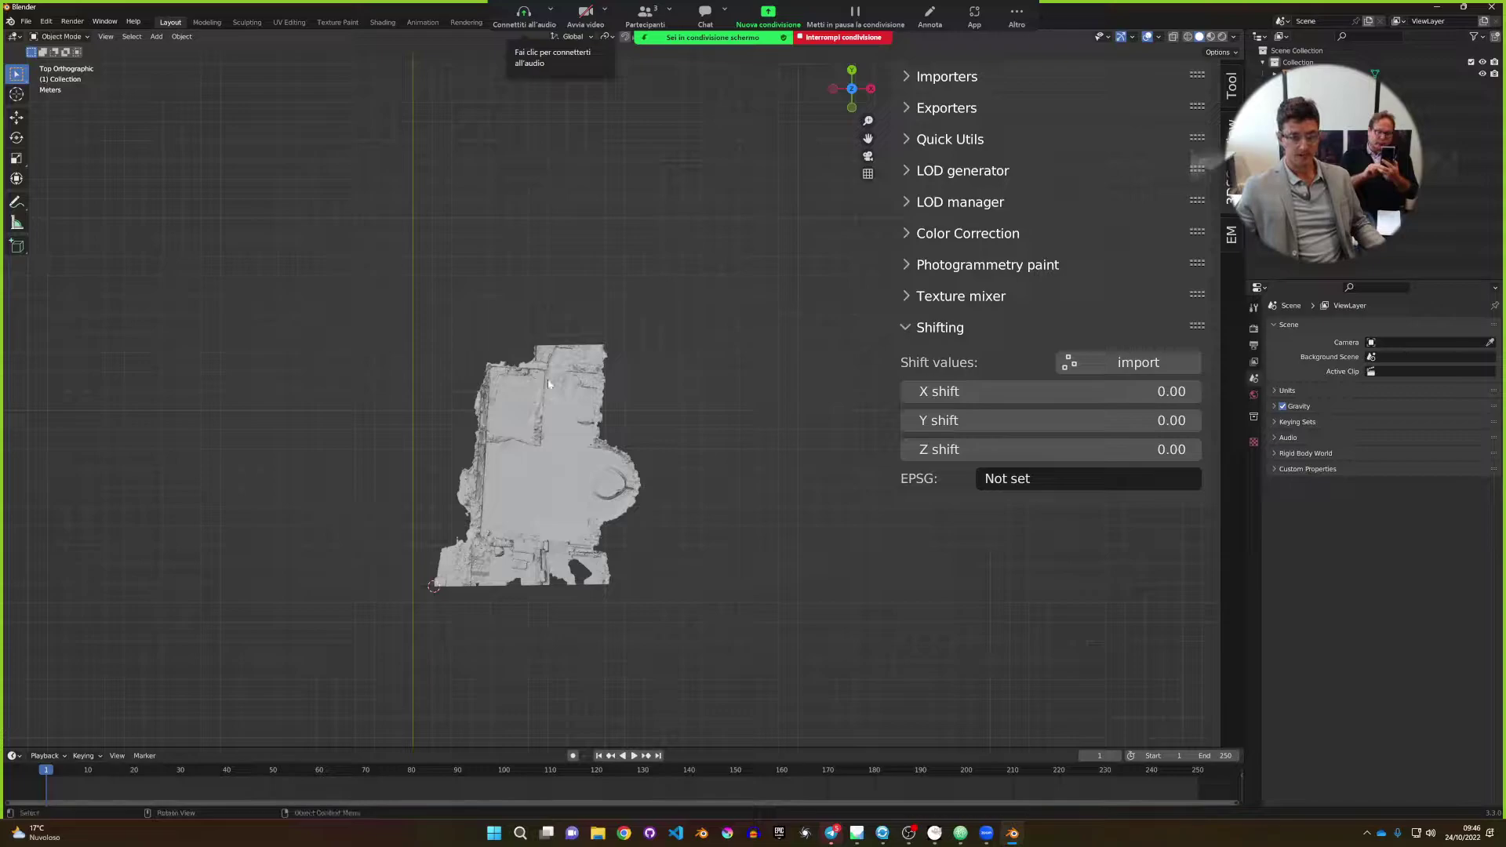
Select the seripola_monomesh ruin and orbit into a closer perspective view of it.
{"action": "left_click", "coordinate": [582, 507]}
{"action": "middle_click_drag", "start_coordinate": [581, 507], "coordinate": [672, 407]}
{"action": "scroll", "coordinate": [673, 407], "scroll_direction": "up", "scroll_amount": 7}
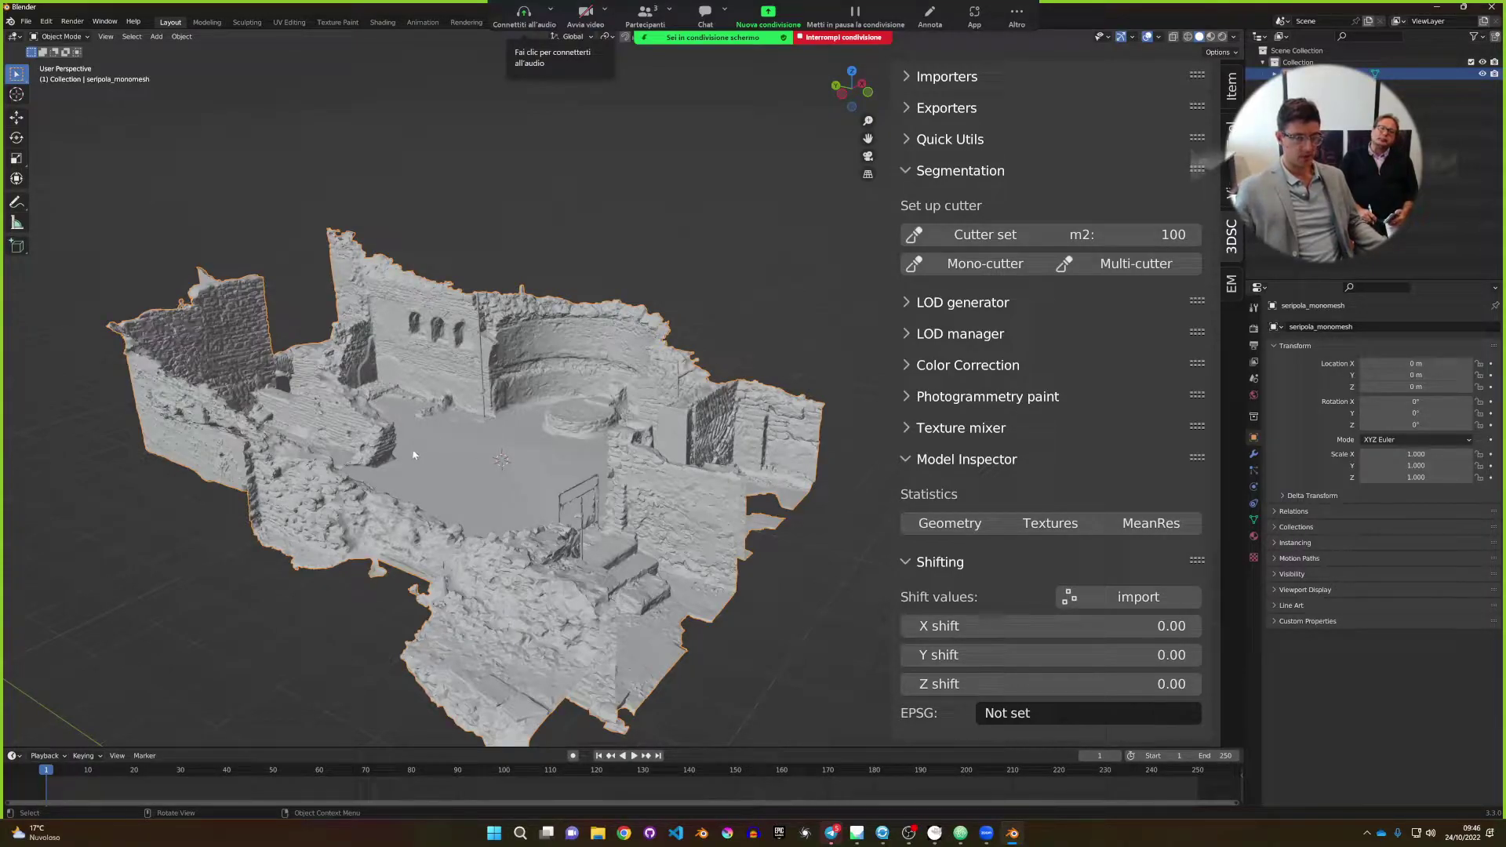
{"action": "middle_click_drag", "start_coordinate": [414, 455], "coordinate": [394, 477]}
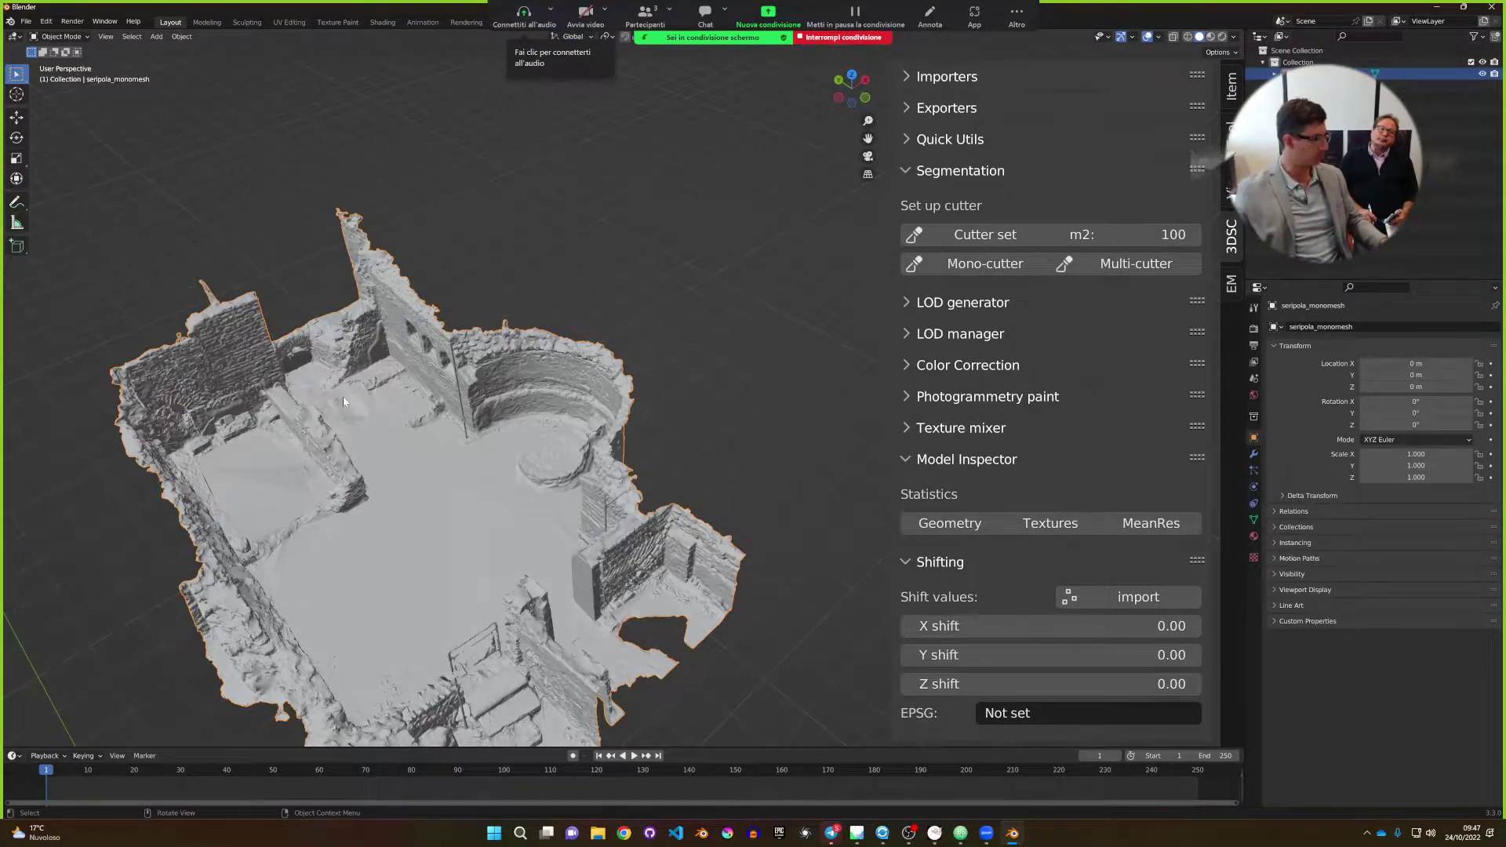
{"action": "middle_click_drag", "start_coordinate": [342, 397], "coordinate": [408, 353]}
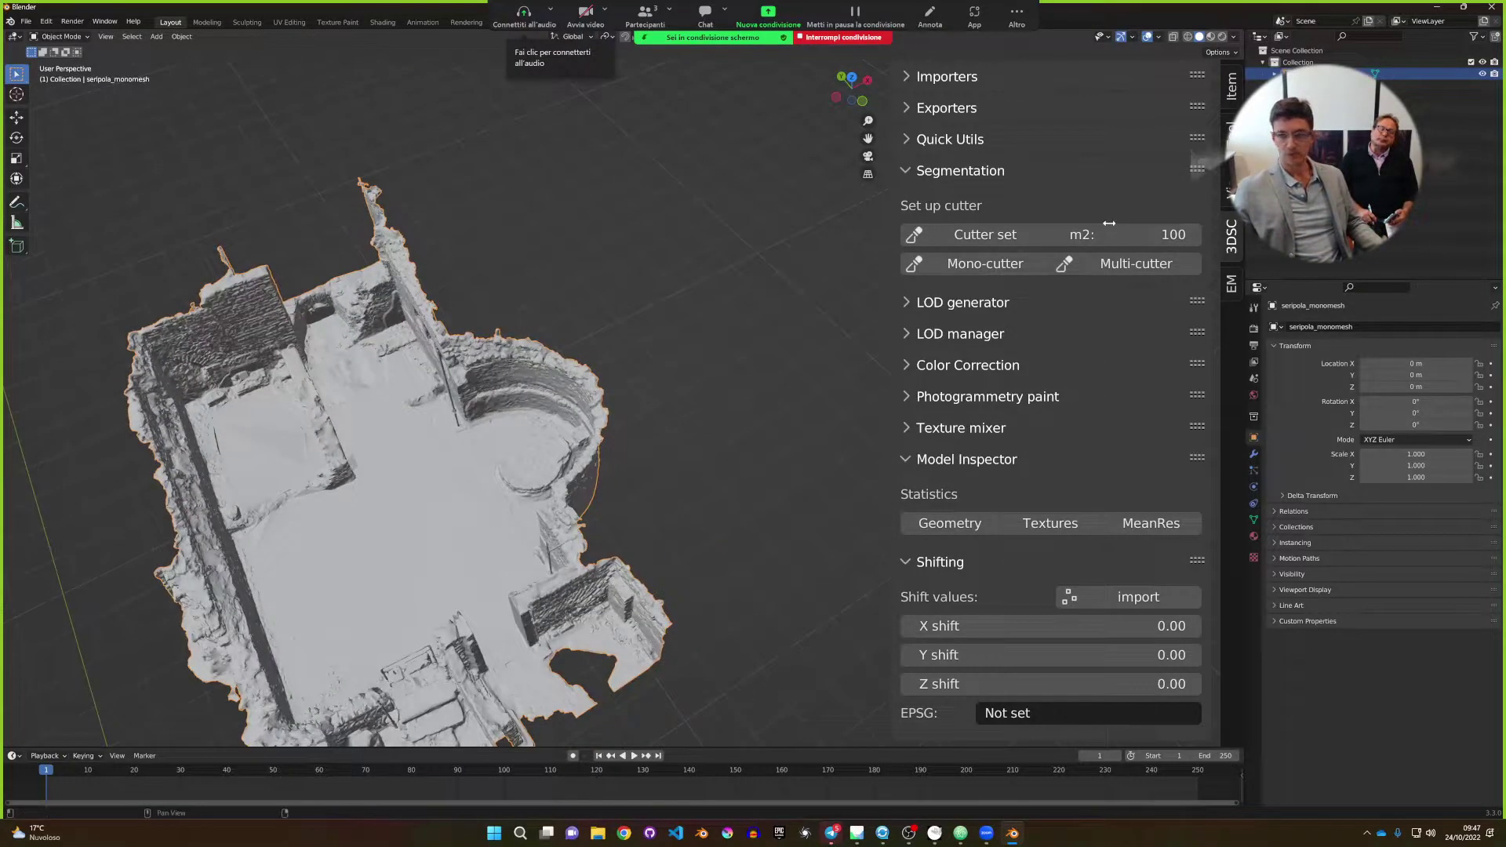
Set the segmentation tile area to 60 m².
{"action": "left_click", "coordinate": [1136, 234]}
{"action": "type", "text": "60"}
{"action": "key", "text": "Return"}
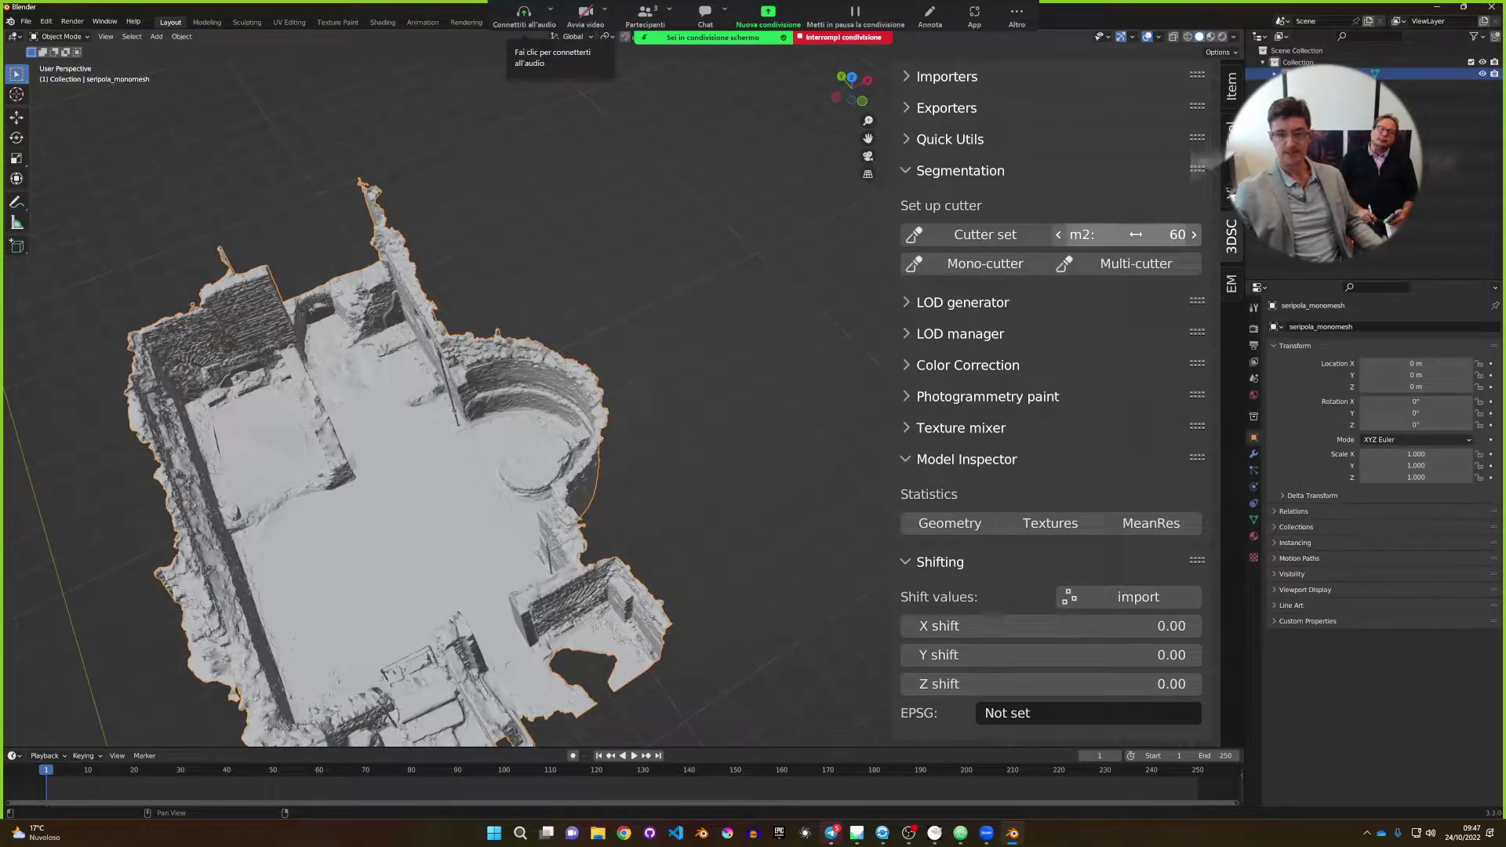
Create the four-tile 60 m² cutter grid in Top view and orbit to inspect it.
{"action": "key", "text": "KP_7"}
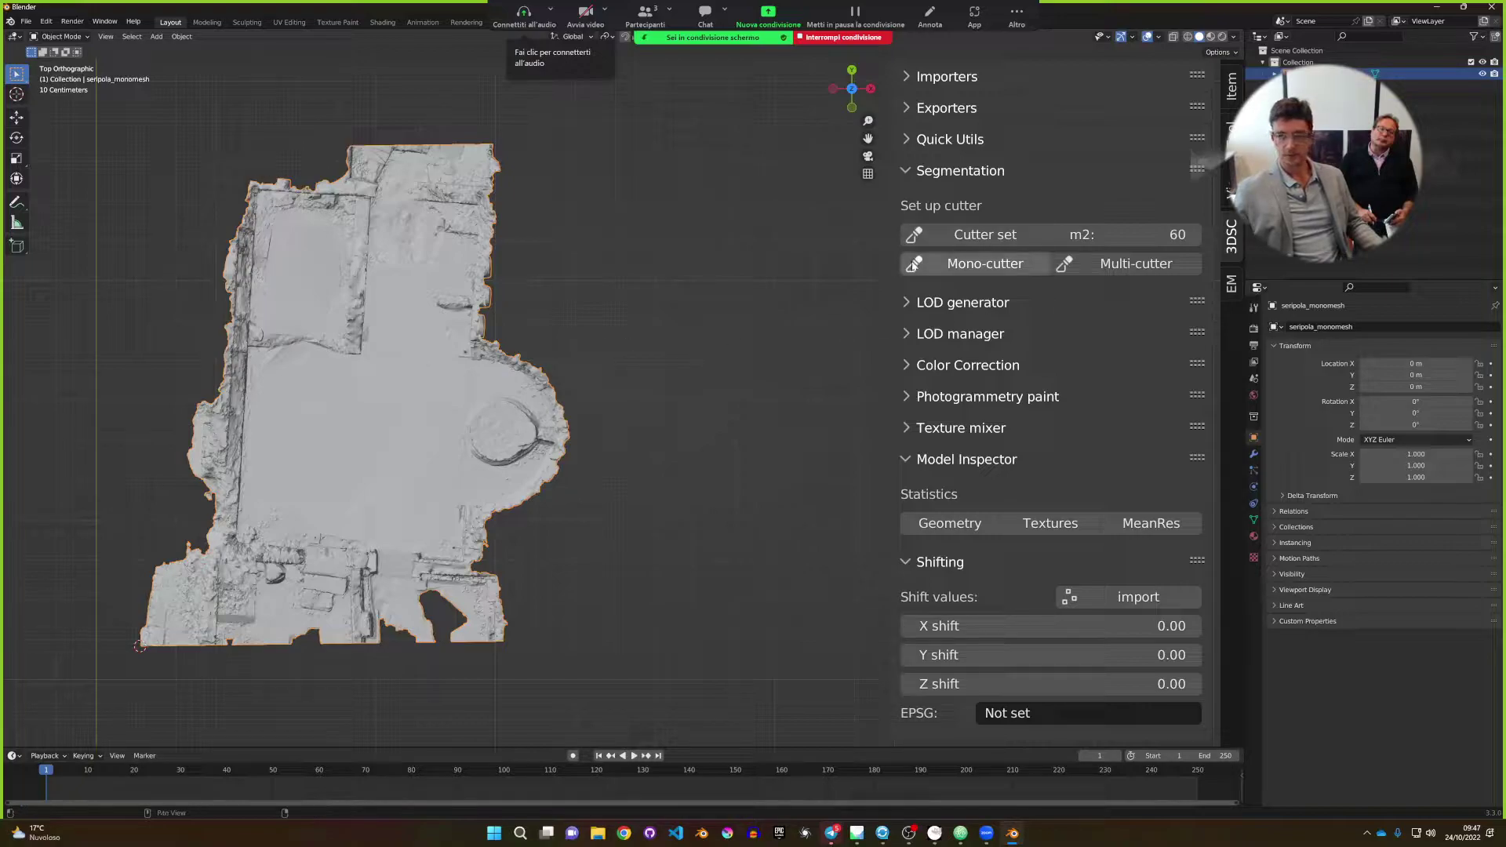
{"action": "left_click", "coordinate": [958, 240]}
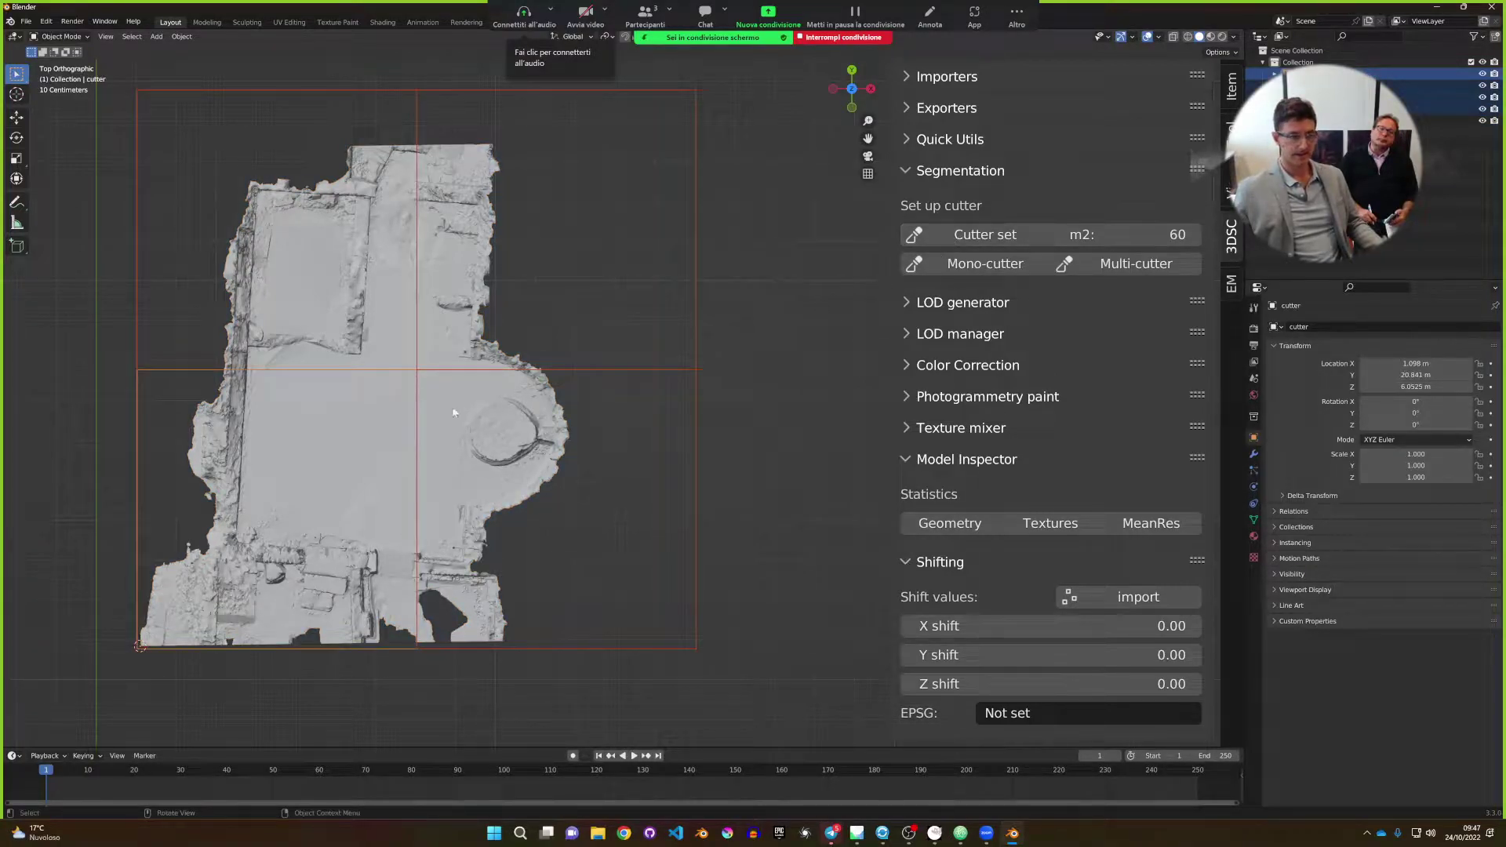
{"action": "scroll", "coordinate": [449, 353], "scroll_direction": "down", "scroll_amount": 1}
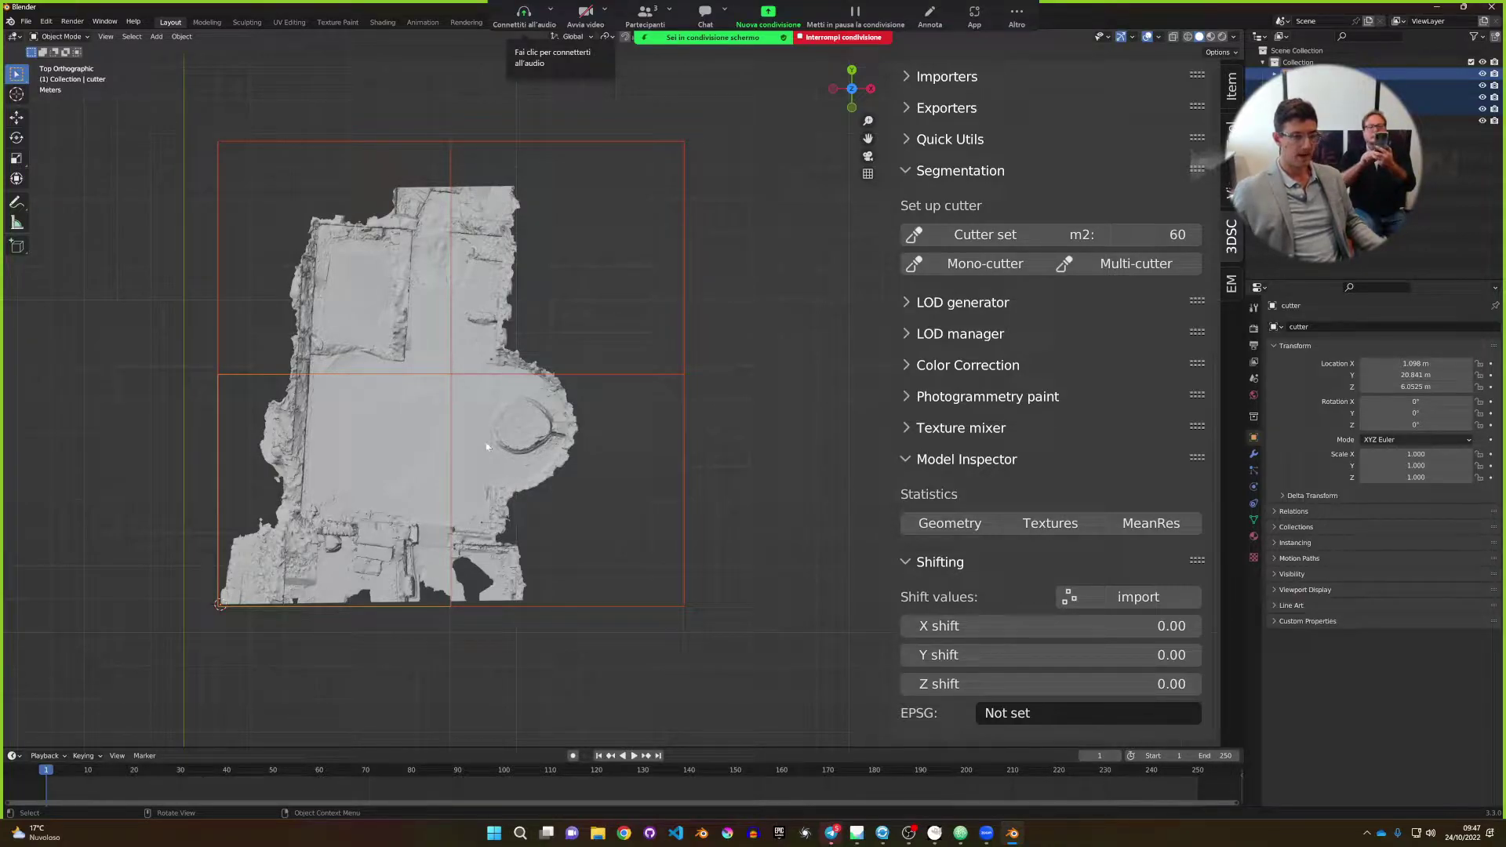
{"action": "middle_click_drag", "start_coordinate": [487, 445], "coordinate": [423, 499]}
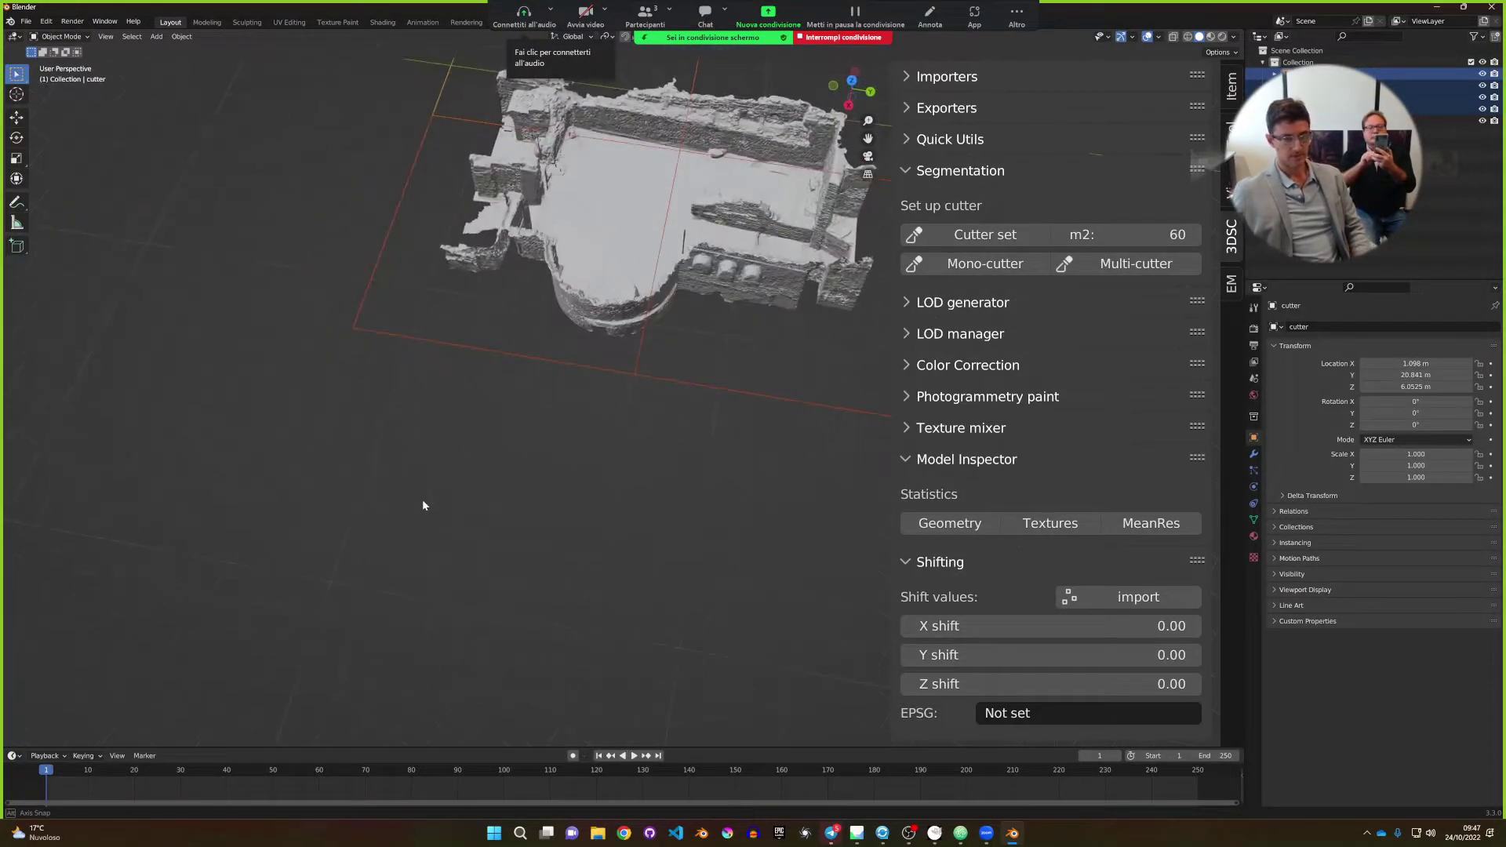
{"action": "middle_click_drag", "start_coordinate": [510, 423], "coordinate": [441, 446], "text": "shift"}
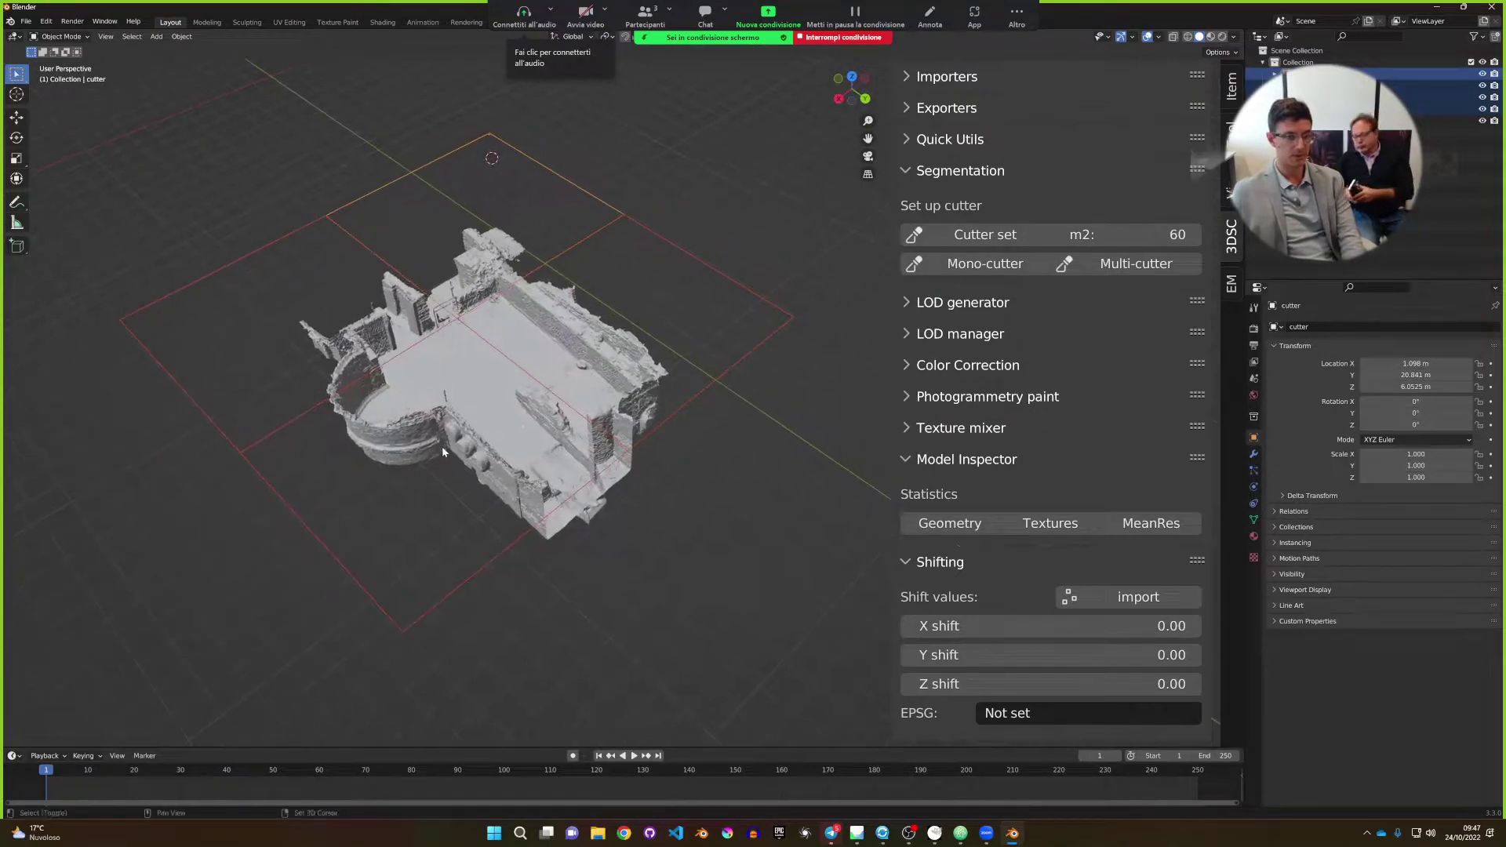
{"action": "middle_click_drag", "start_coordinate": [643, 393], "coordinate": [656, 413]}
{"action": "middle_click_drag", "start_coordinate": [654, 427], "coordinate": [601, 413]}
Return to Top view and start scaling the cutter grid down.
{"action": "key", "text": "KP_7"}
{"action": "scroll", "coordinate": [675, 484], "scroll_direction": "down", "scroll_amount": 2}
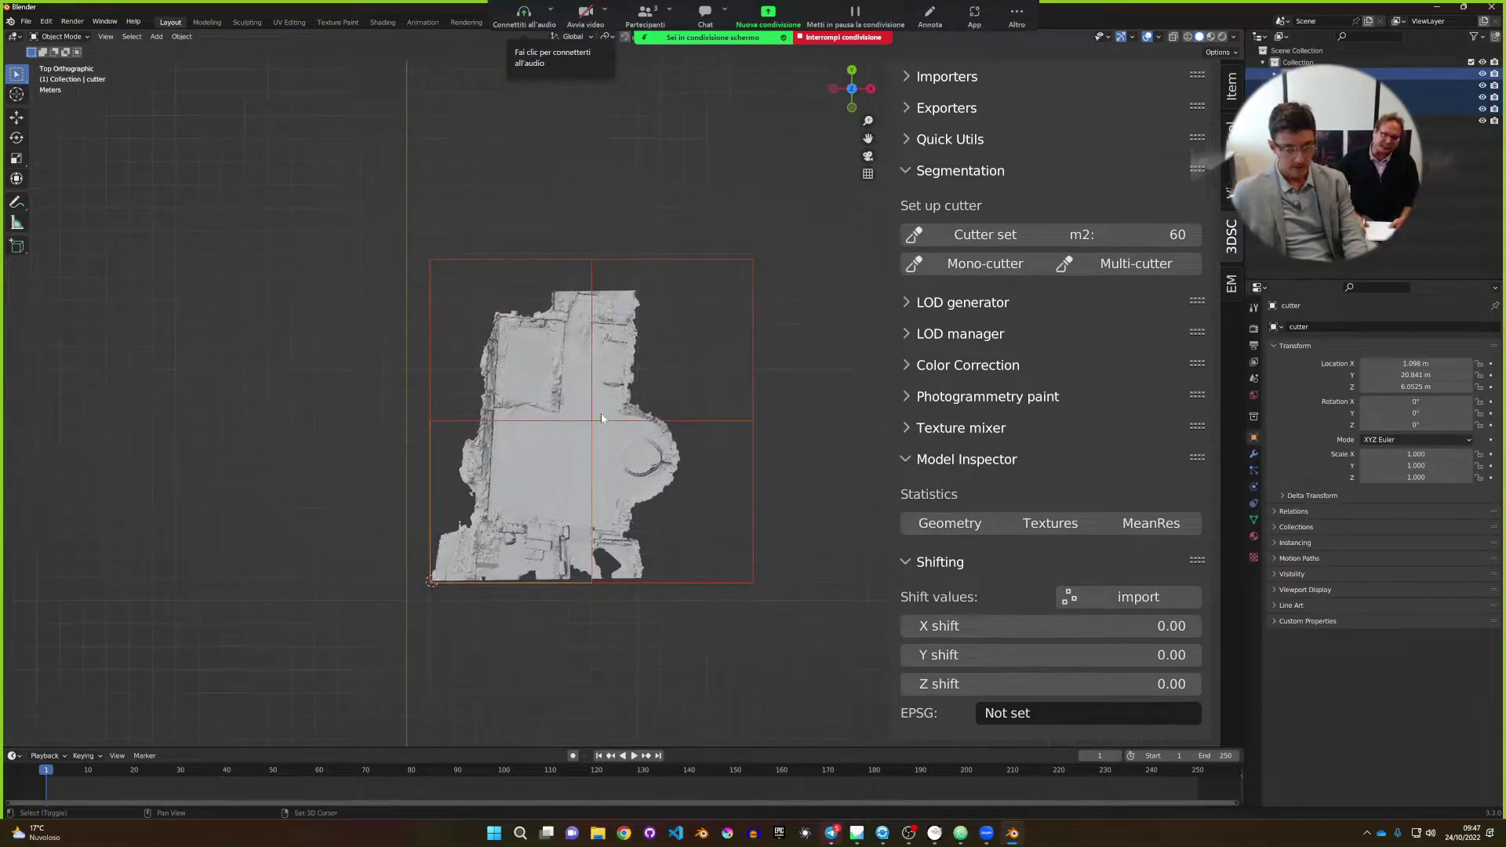
{"action": "scroll", "coordinate": [614, 402], "scroll_direction": "up", "scroll_amount": 2}
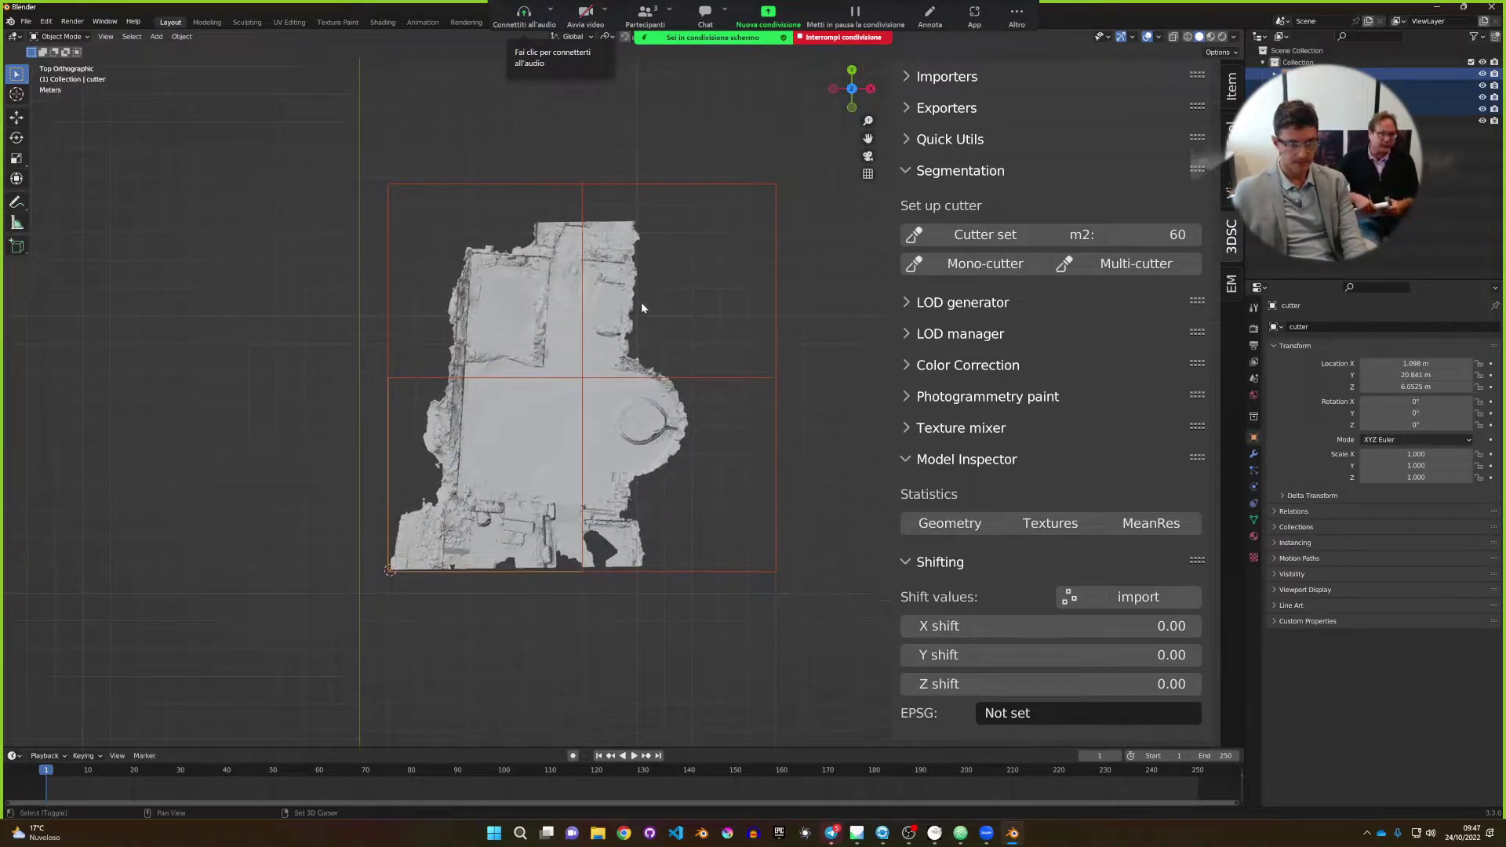
{"action": "key", "text": "s"}
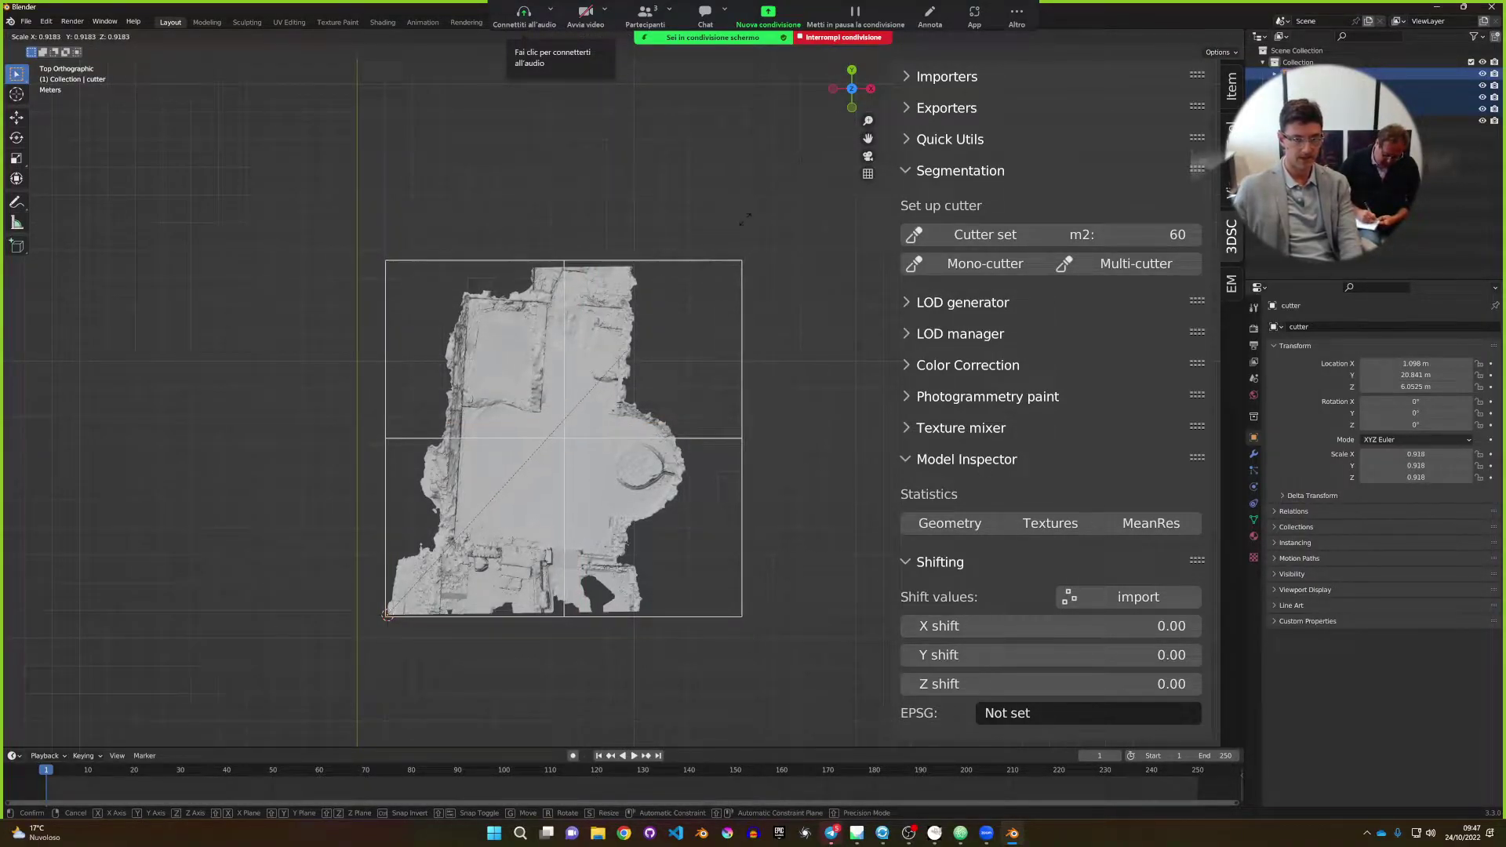
Confirm the cutter grid at 0.911 scale and apply the scale so it reads 1.000.
{"action": "left_click", "coordinate": [718, 248]}
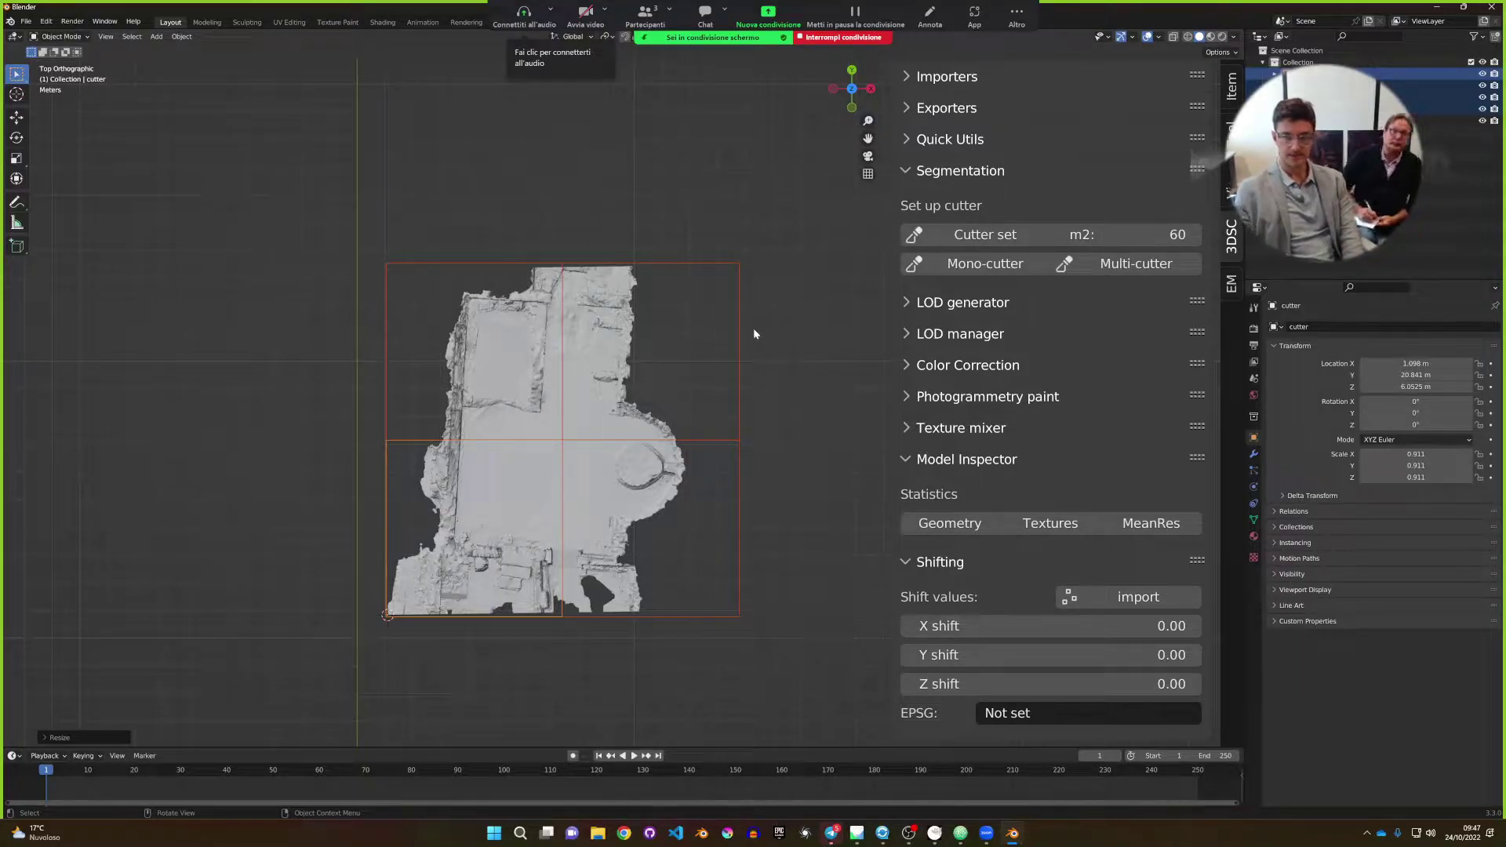
{"action": "key", "text": "ctrl+a"}
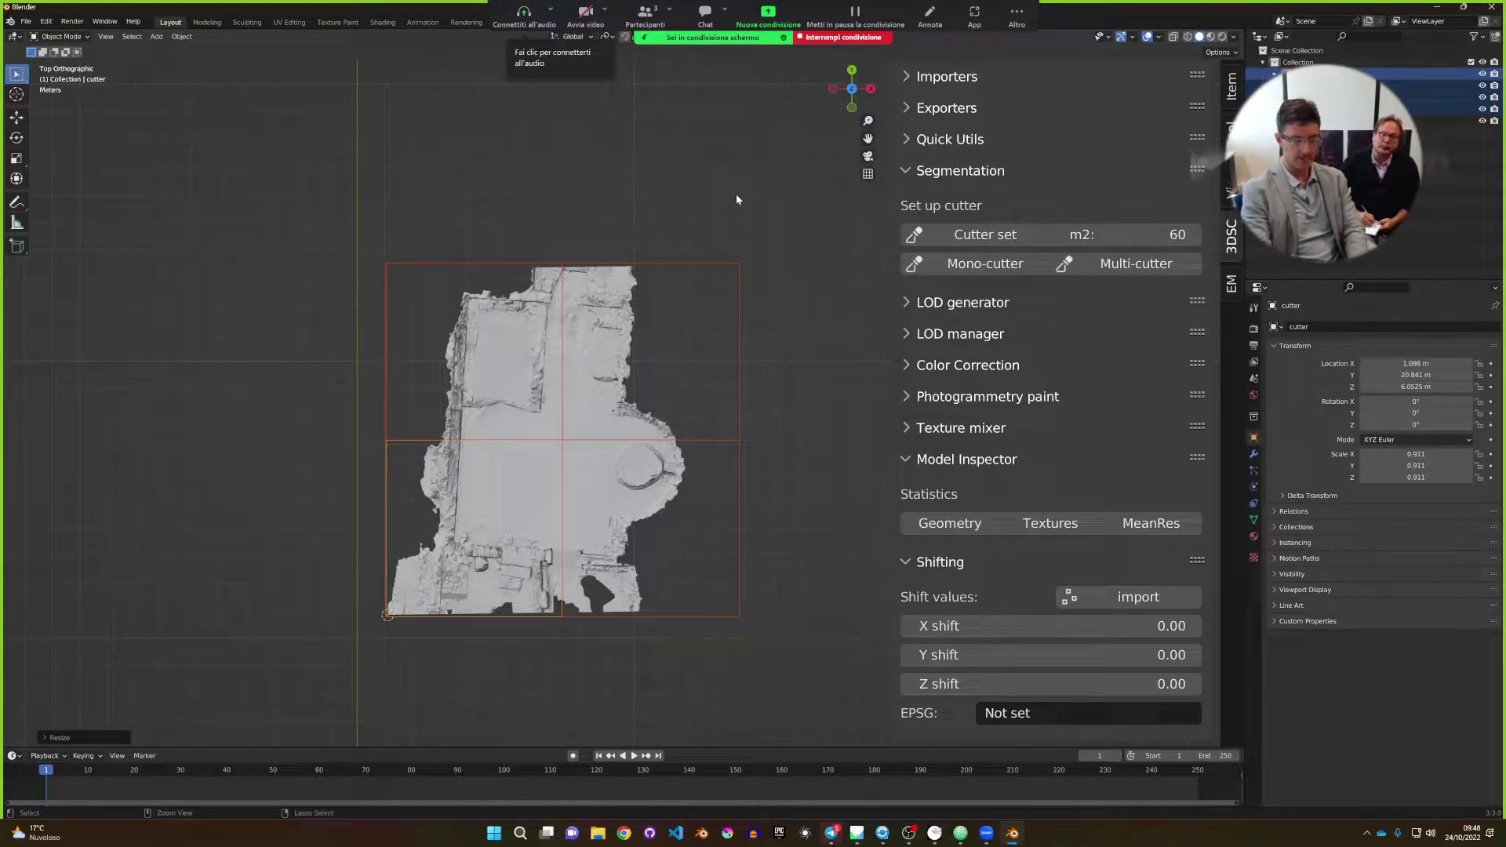
{"action": "key", "text": "ctrl+a"}
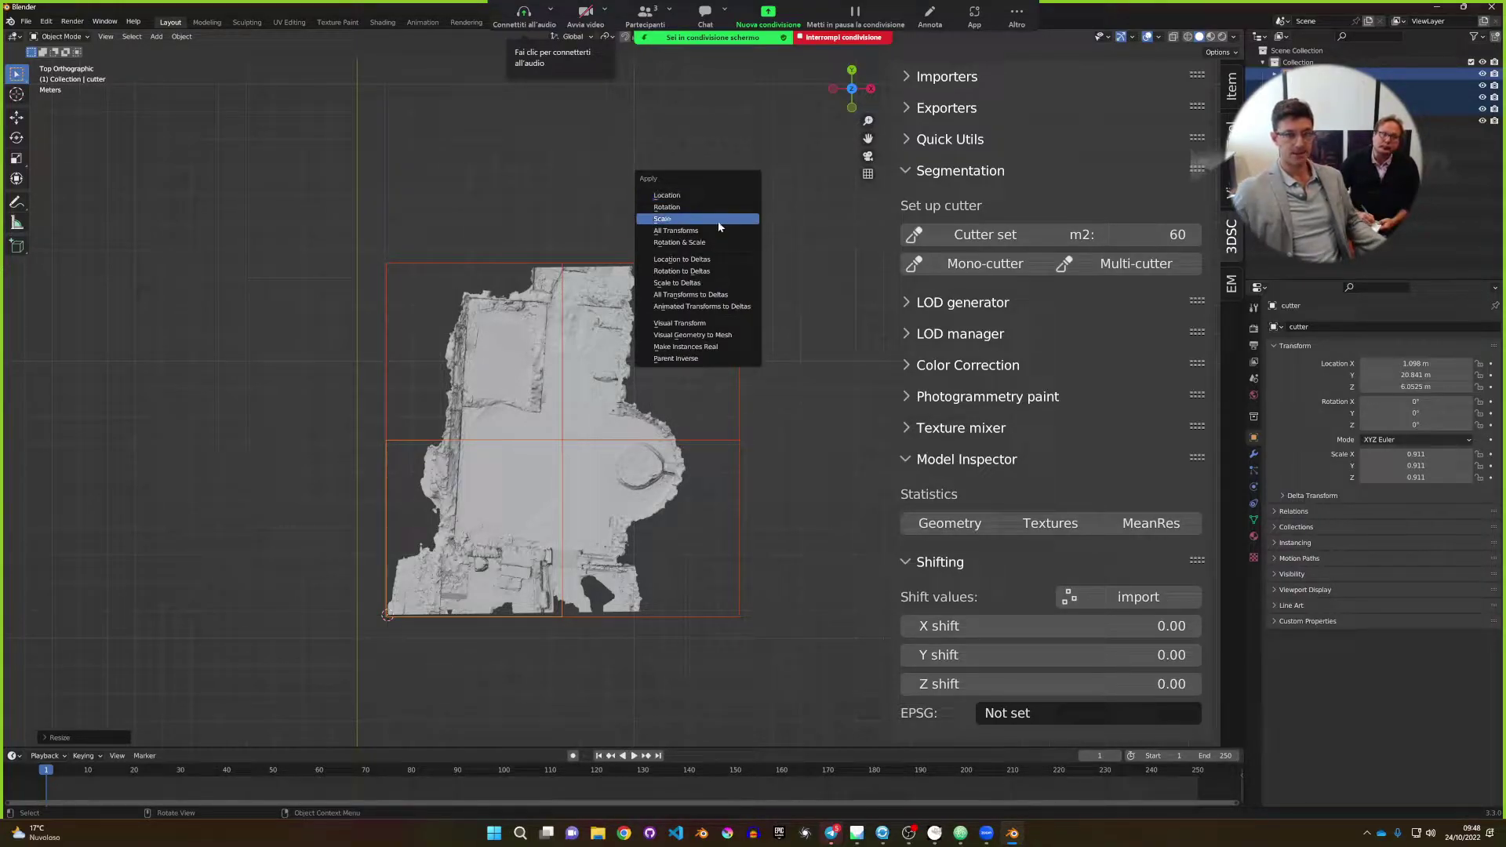
{"action": "left_click", "coordinate": [718, 221]}
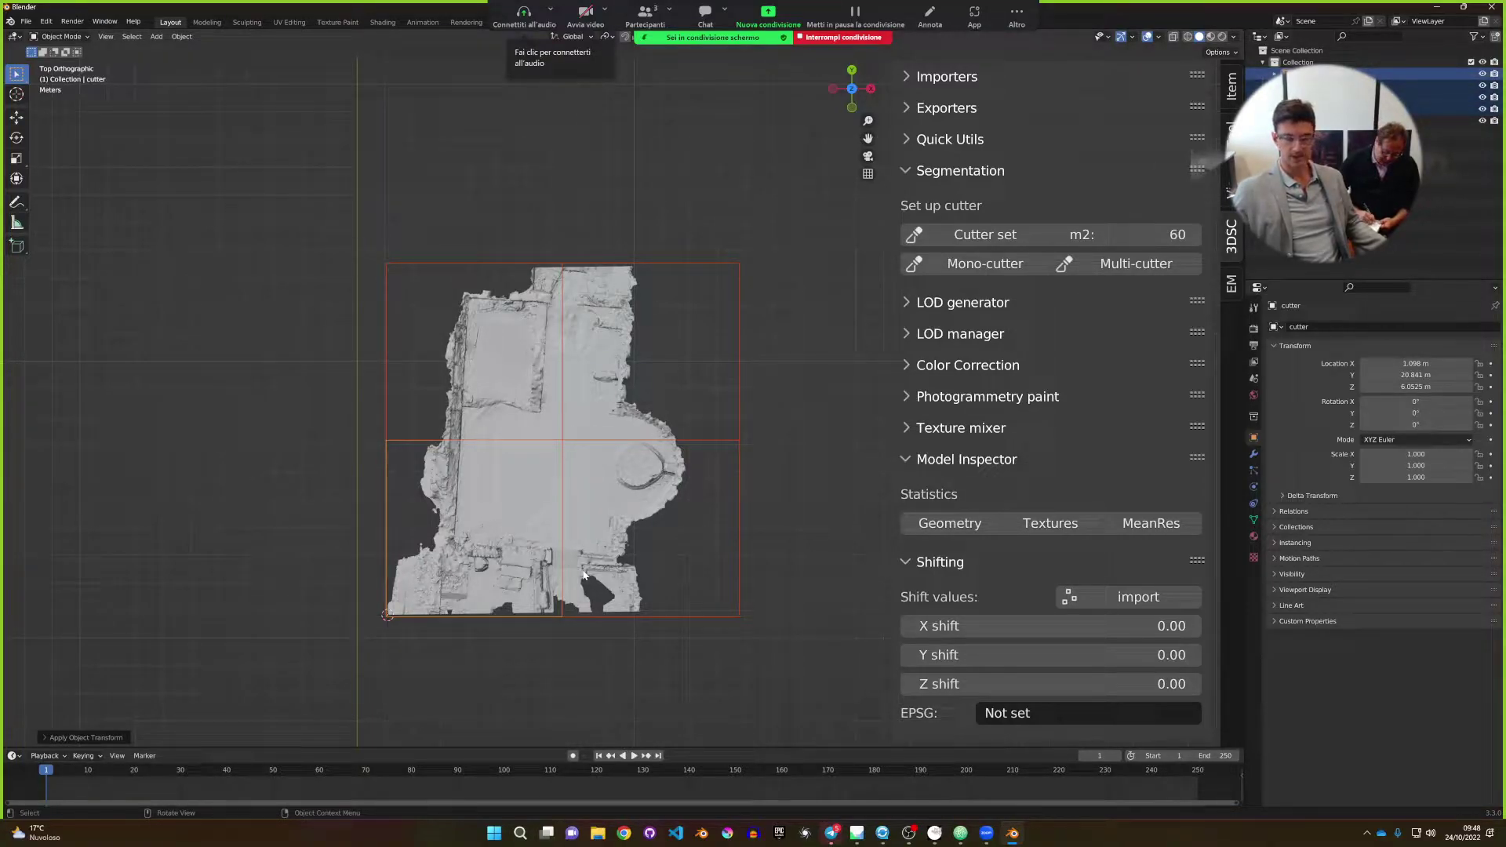
Make the seripola_monomesh ruin mesh the active object instead of the cutter grid.
{"action": "left_click", "coordinate": [600, 328]}
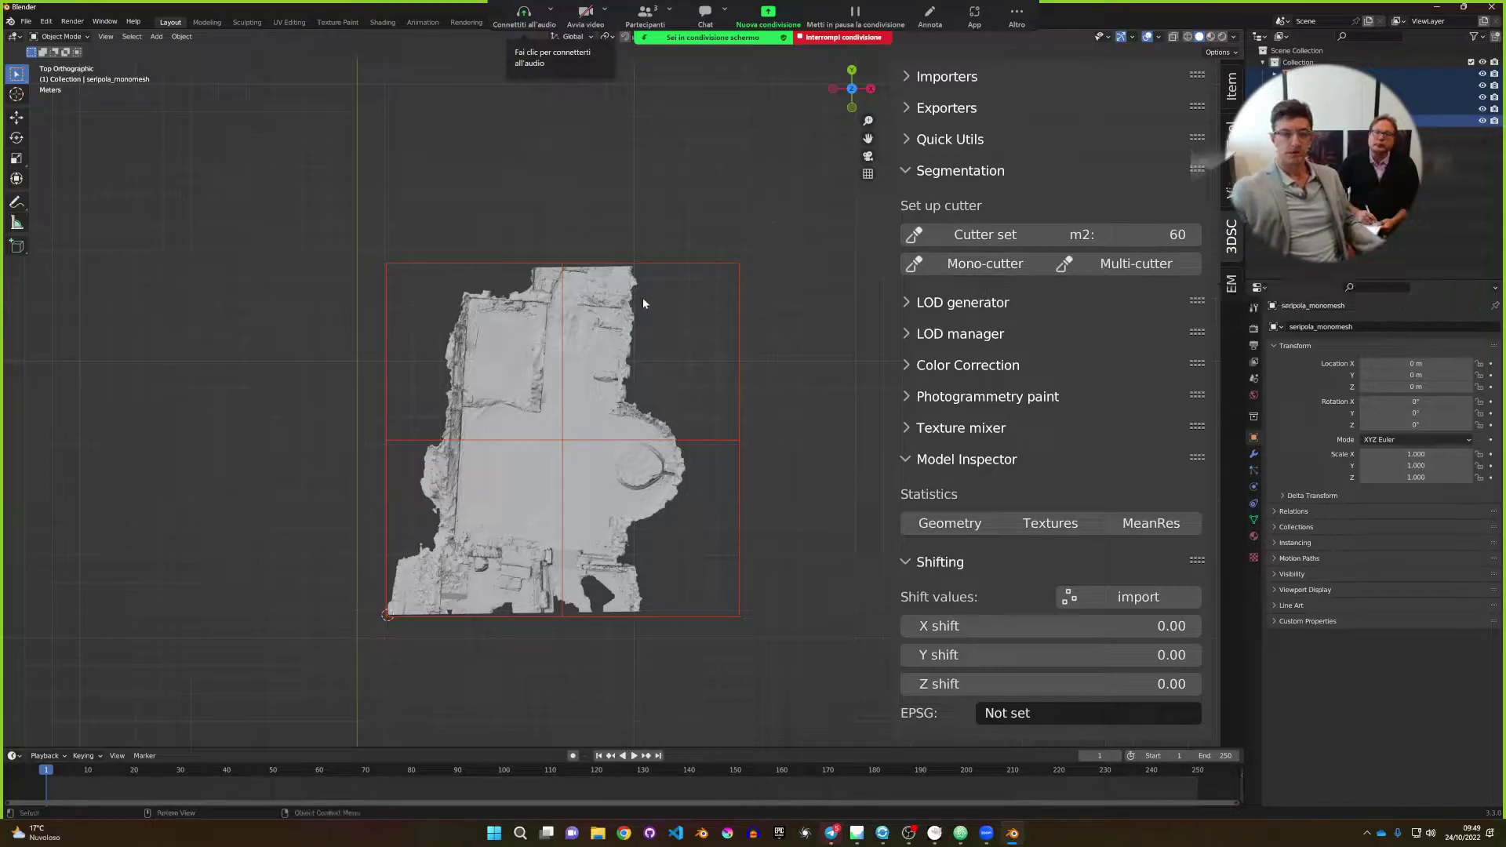
Select the four cutter boxes, starting with cutter.003, then add the ruin mesh as active.
{"action": "left_click", "coordinate": [642, 269]}
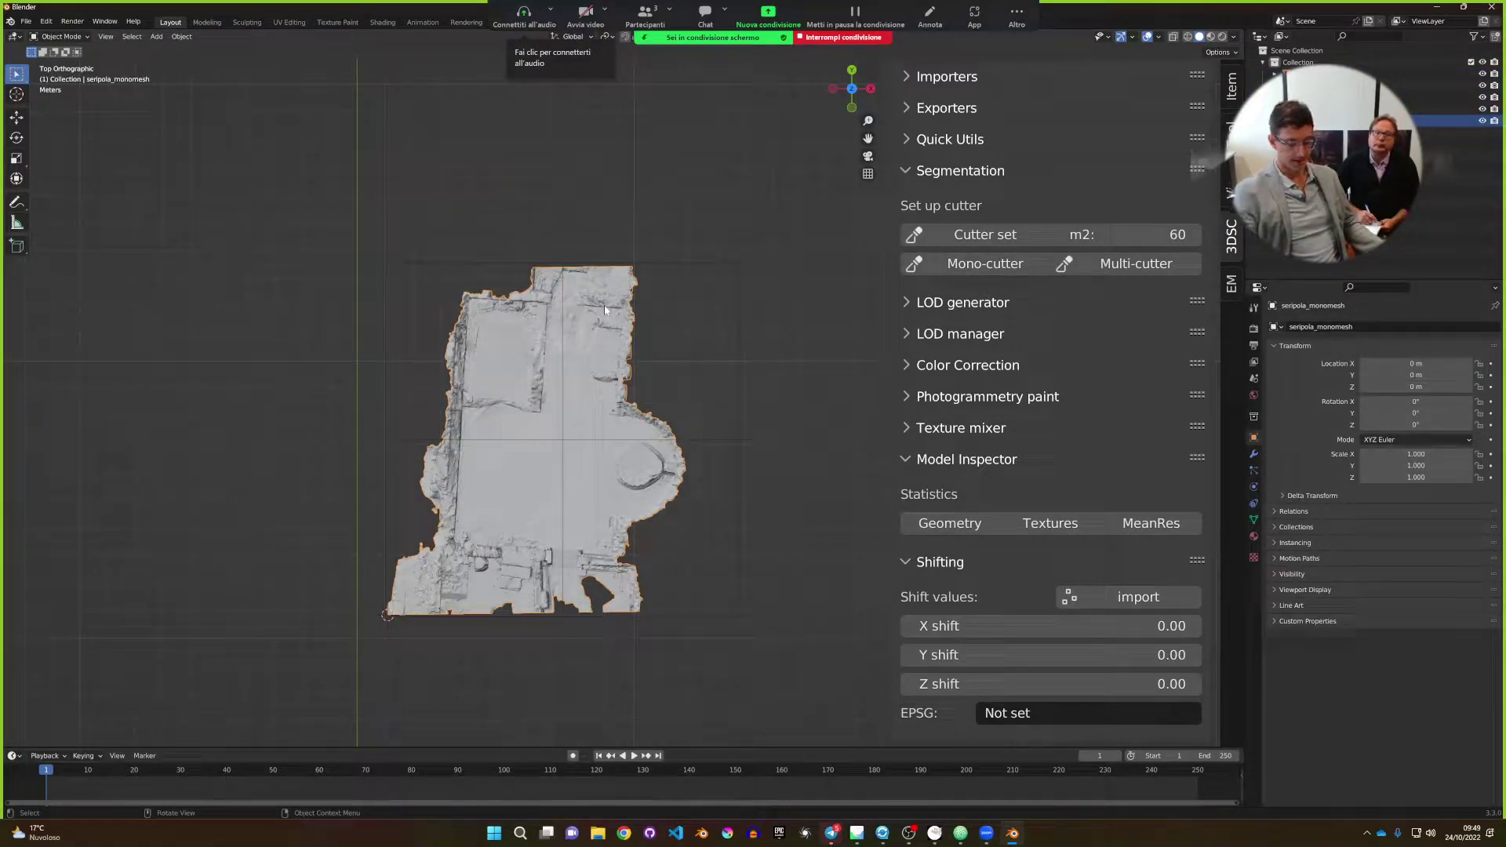
{"action": "key", "text": "a"}
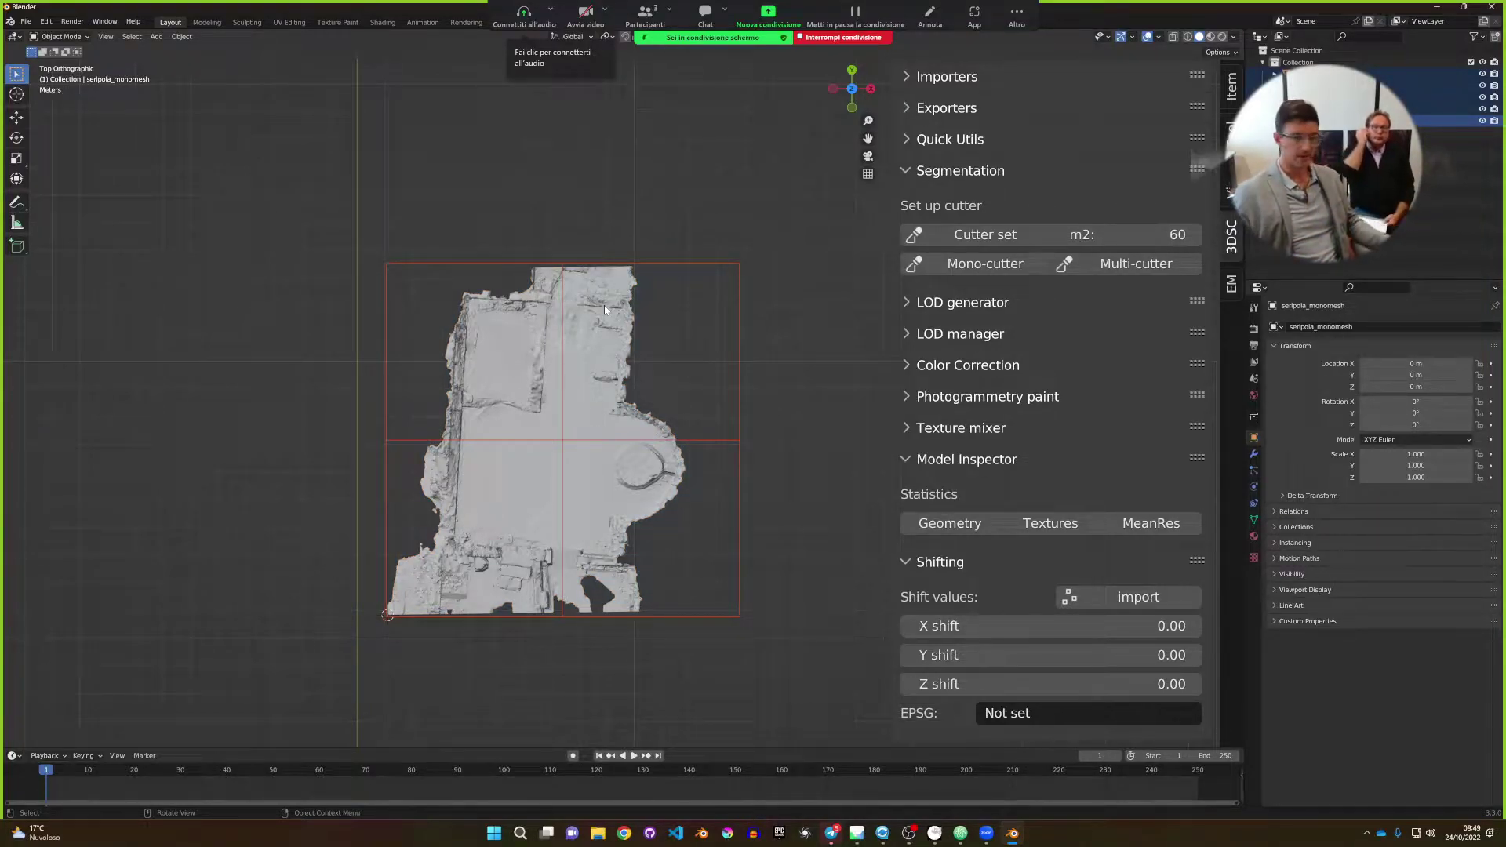
{"action": "left_click", "coordinate": [669, 209]}
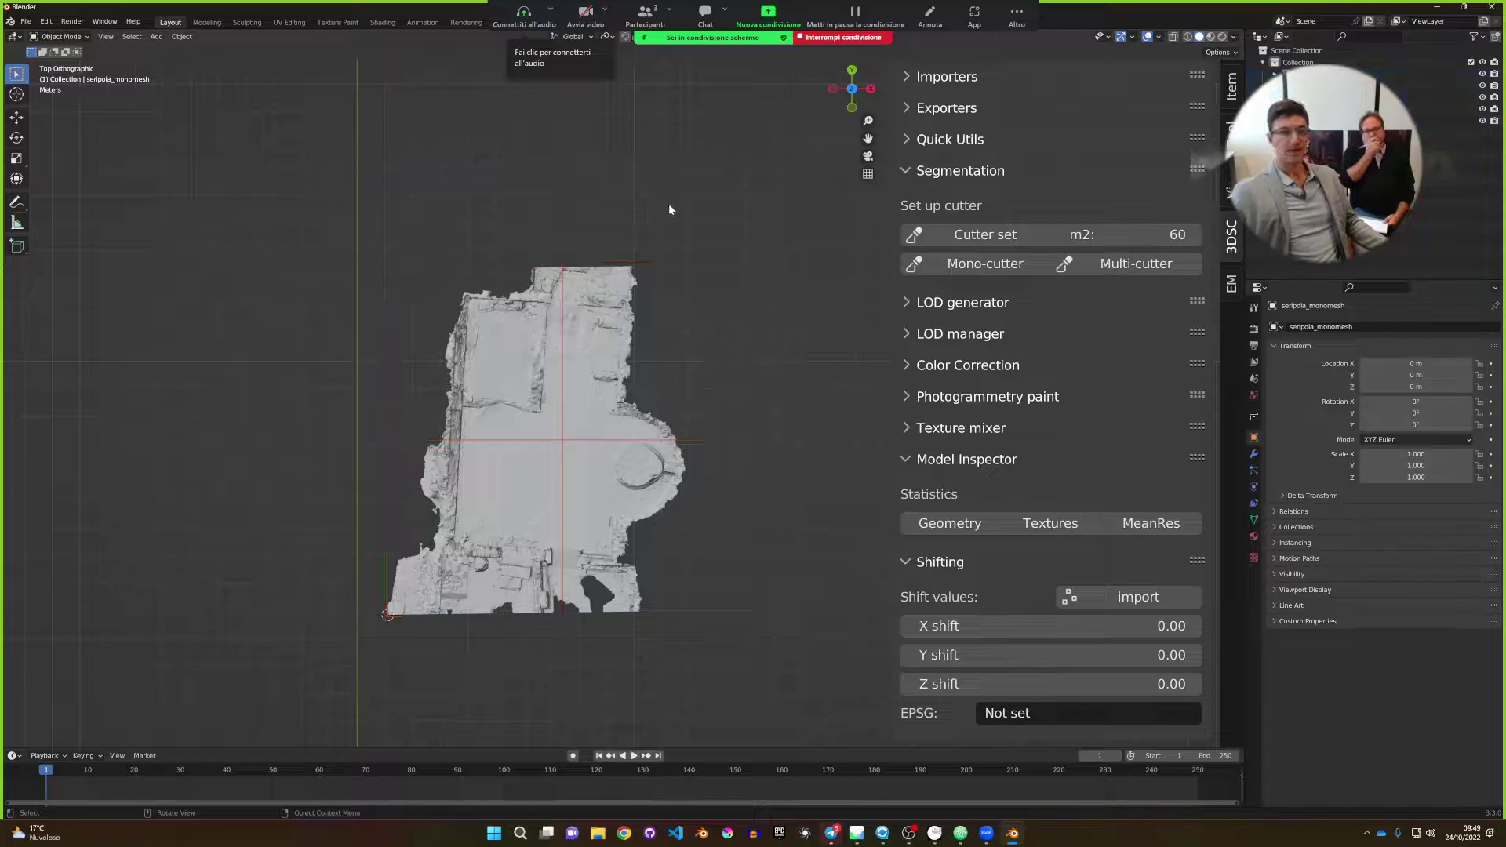
{"action": "left_click", "coordinate": [707, 271]}
{"action": "left_click", "coordinate": [397, 270], "text": "shift"}
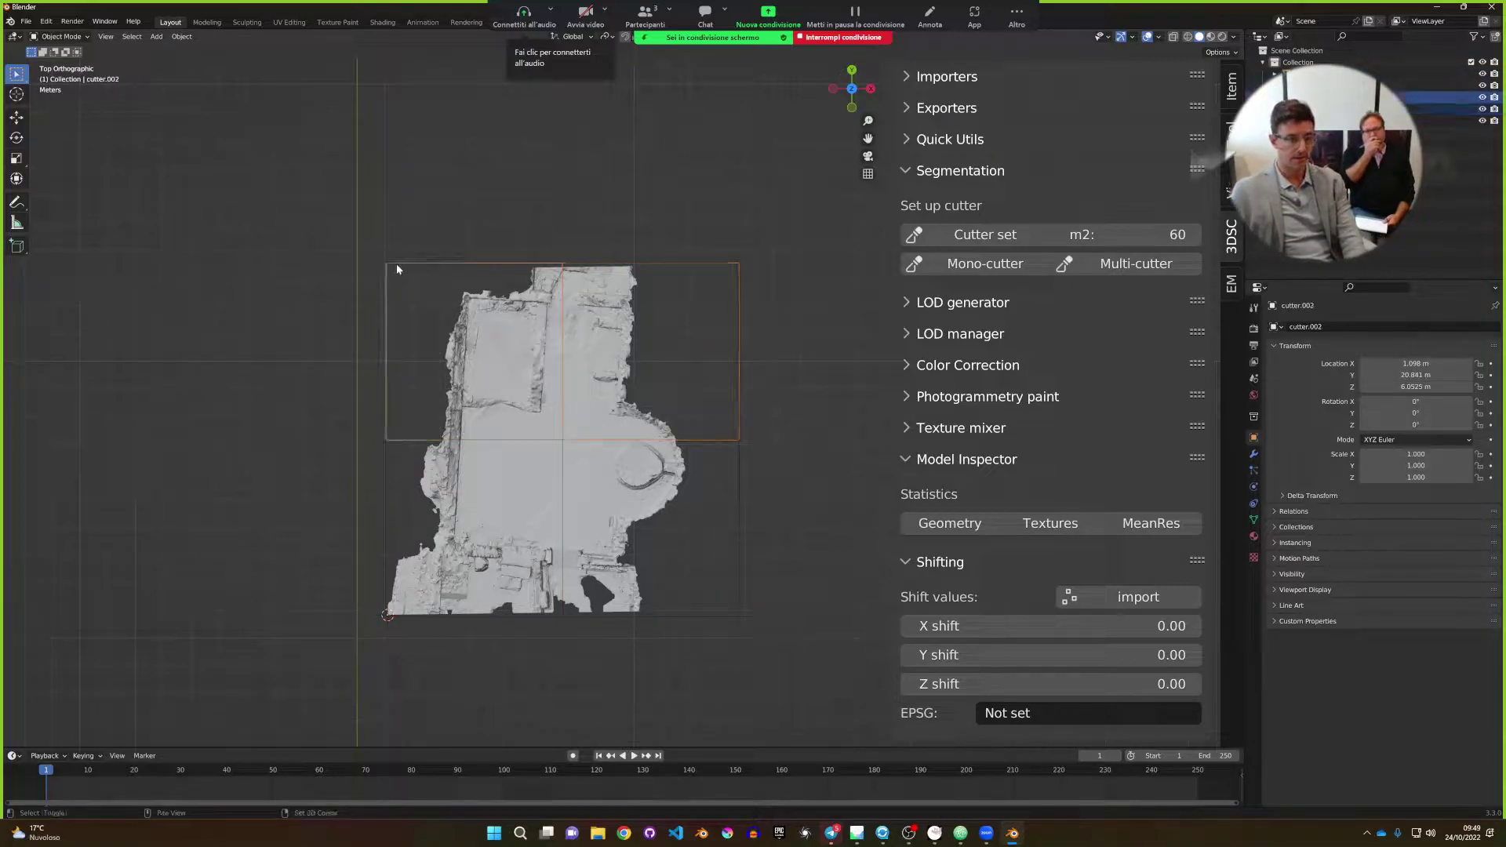
{"action": "left_click", "coordinate": [385, 462], "text": "shift"}
{"action": "left_click", "coordinate": [737, 514], "text": "shift"}
{"action": "left_click", "coordinate": [628, 496], "text": "shift"}
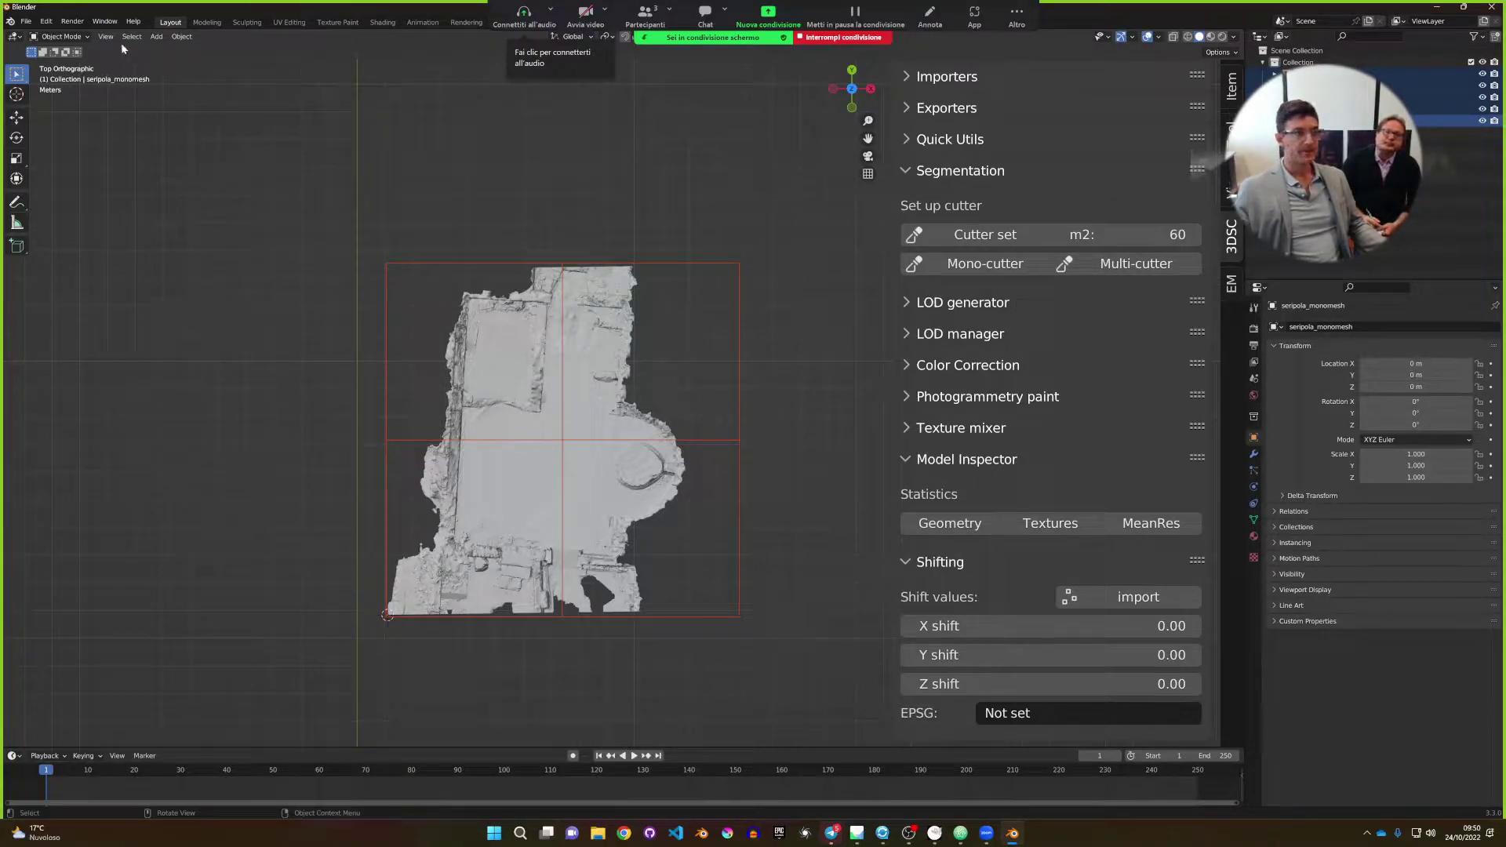
Toggle the System Console on and then close it.
{"action": "left_click", "coordinate": [104, 21]}
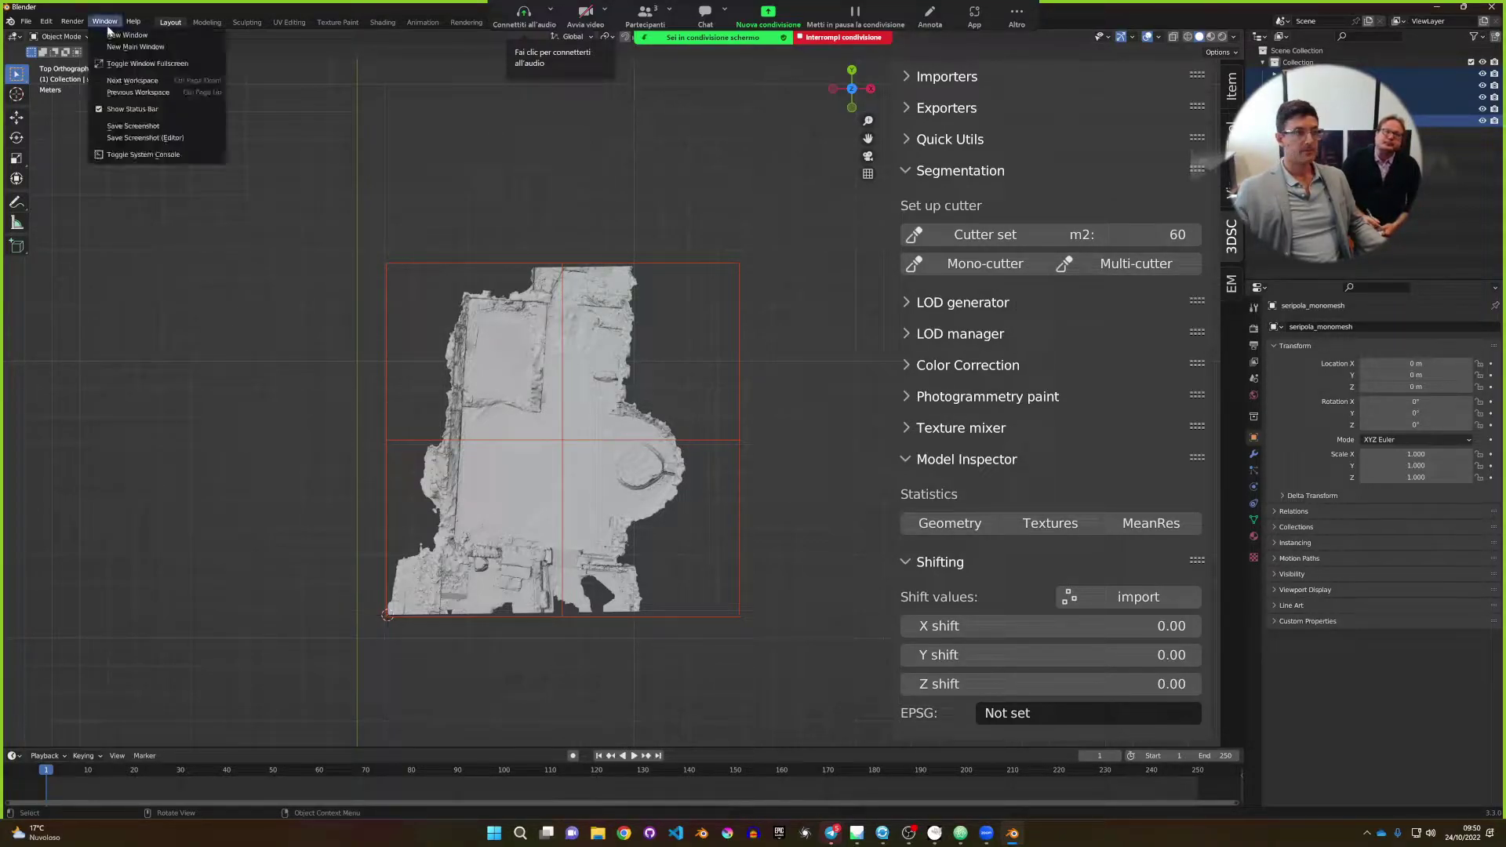
{"action": "left_click", "coordinate": [130, 156]}
{"action": "left_click", "coordinate": [478, 23]}
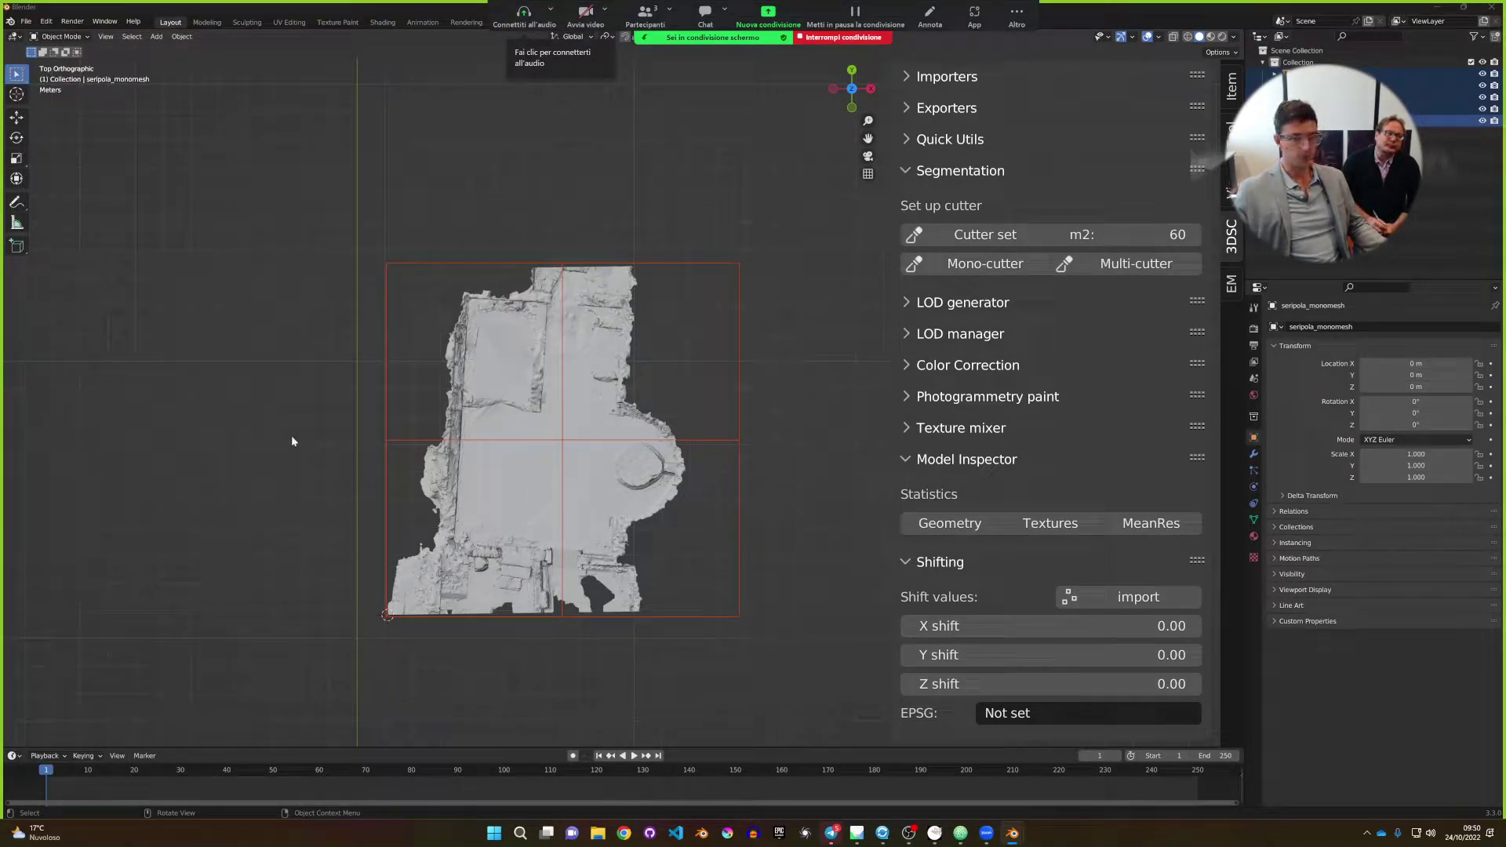
In Save As, create a new RB folder under PROCESSING and enter it.
{"action": "left_click", "coordinate": [1125, 264]}
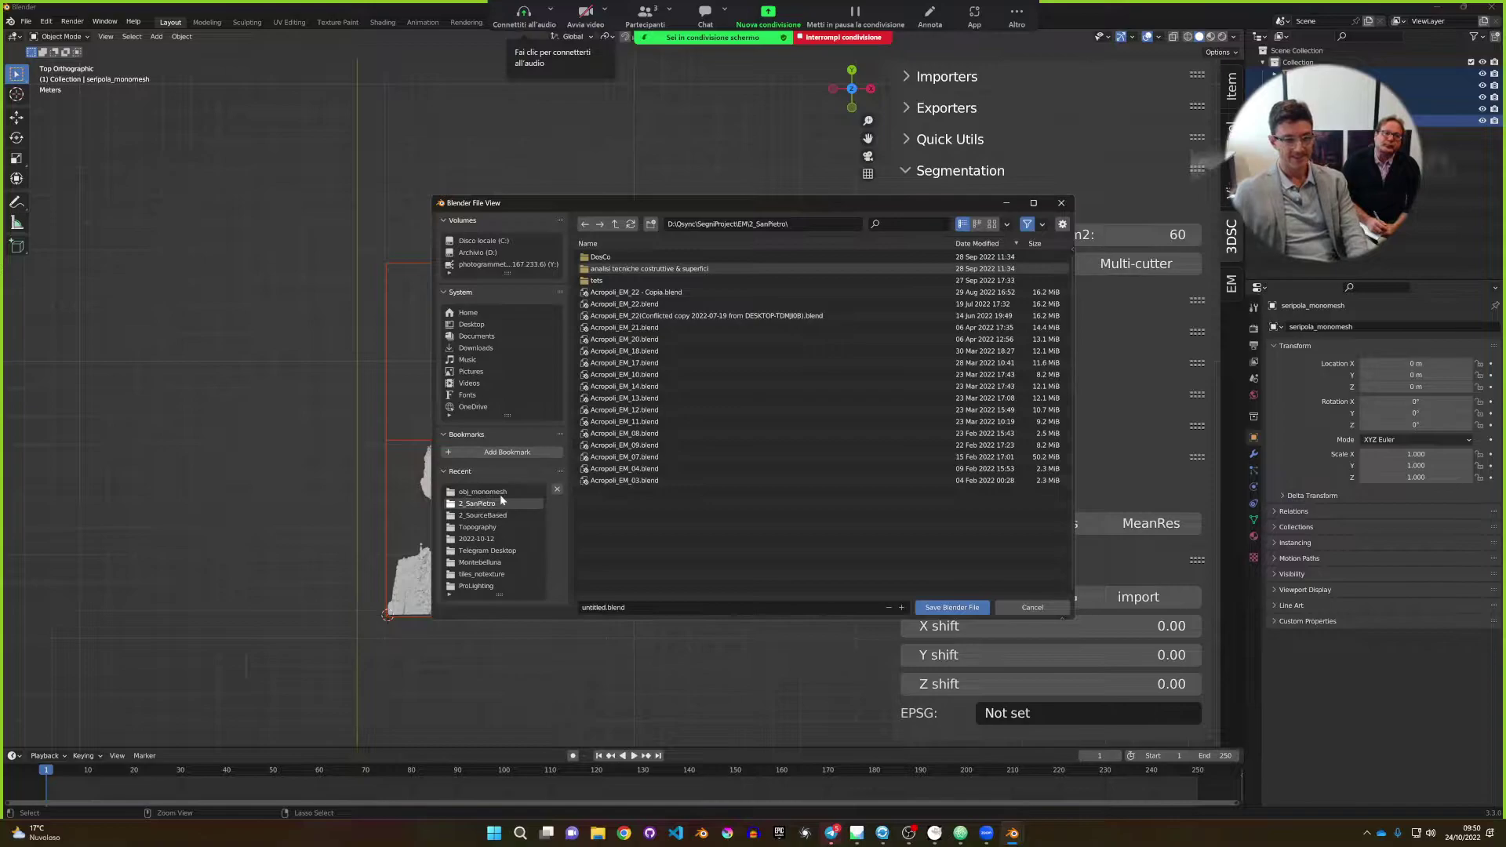
{"action": "left_click", "coordinate": [500, 493]}
{"action": "left_click", "coordinate": [616, 224]}
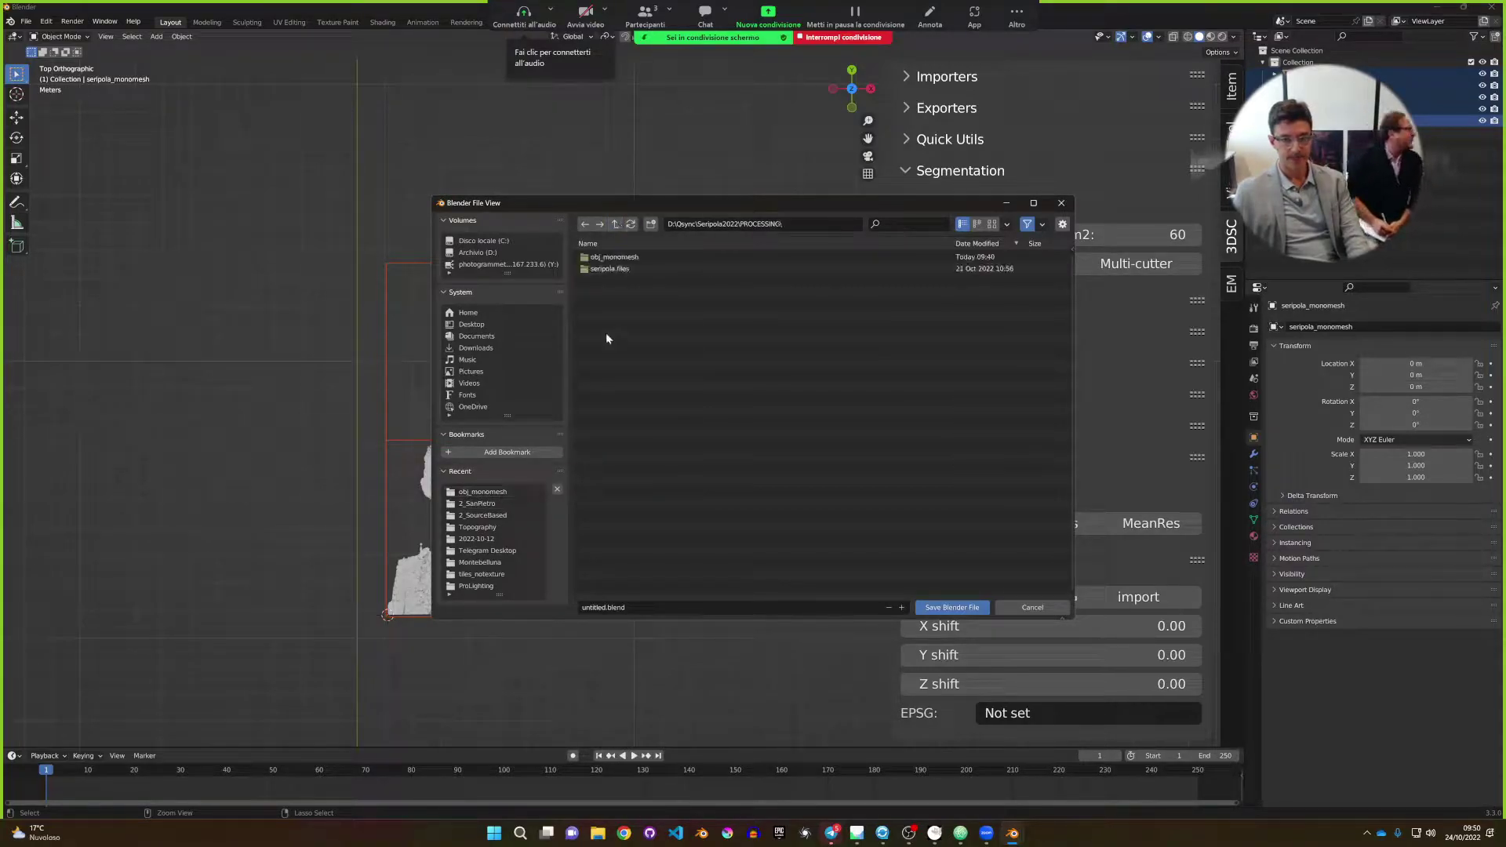
{"action": "left_click", "coordinate": [650, 224]}
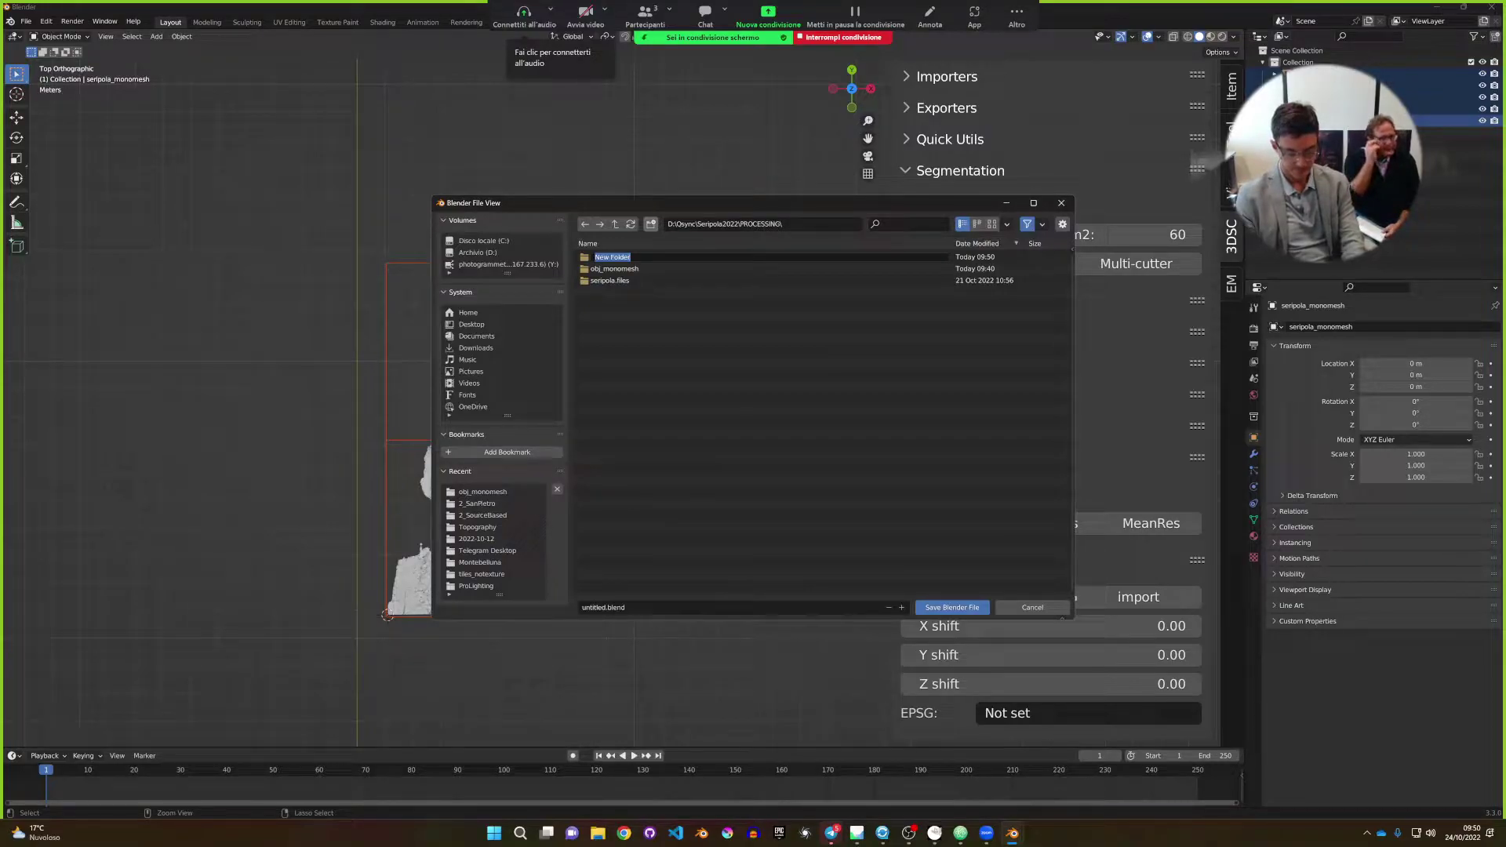
{"action": "type", "text": "RB"}
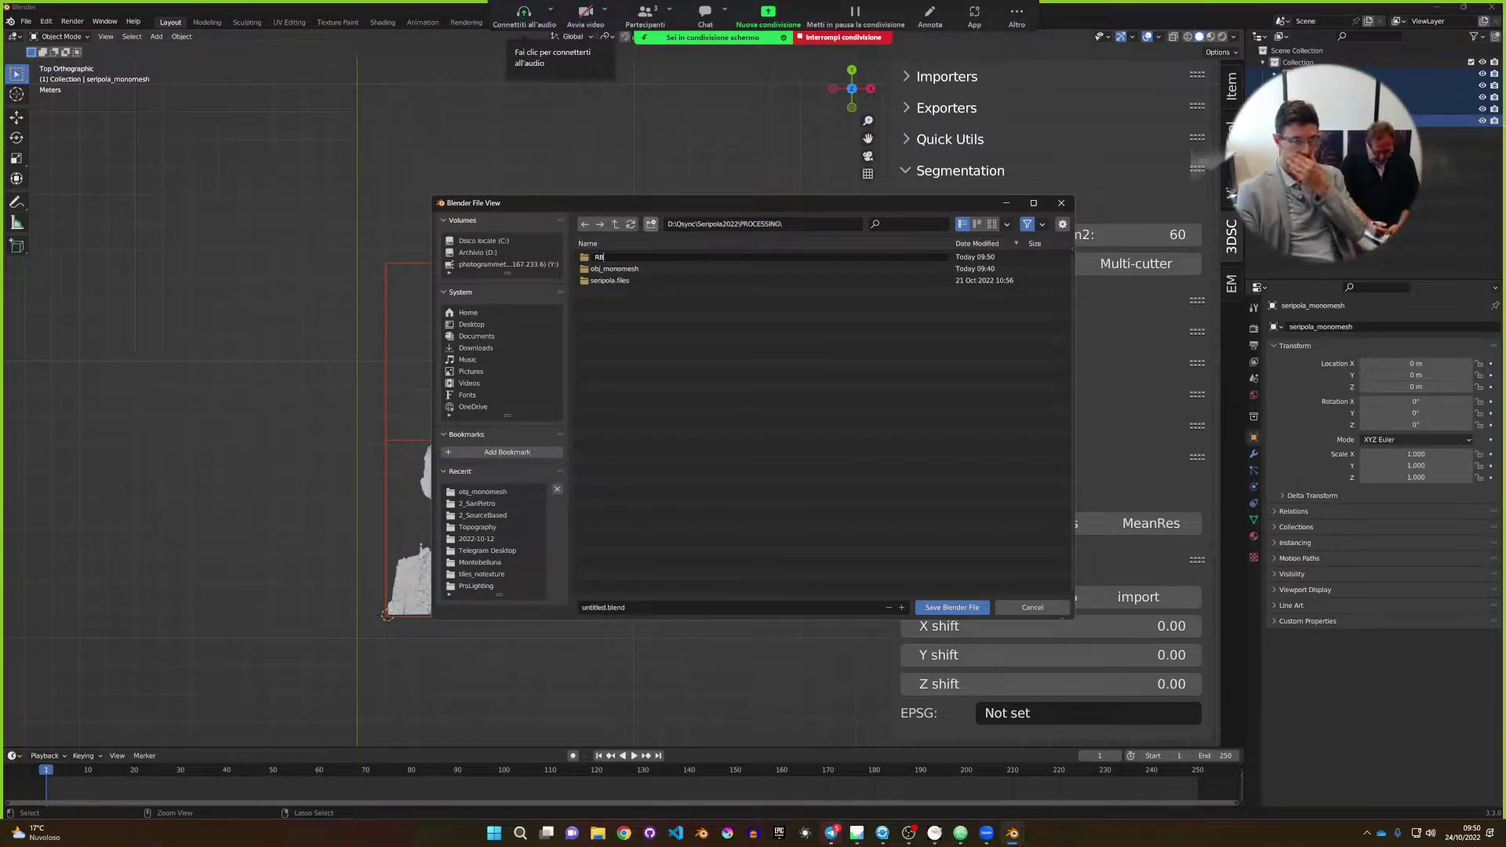
{"action": "key", "text": "Return"}
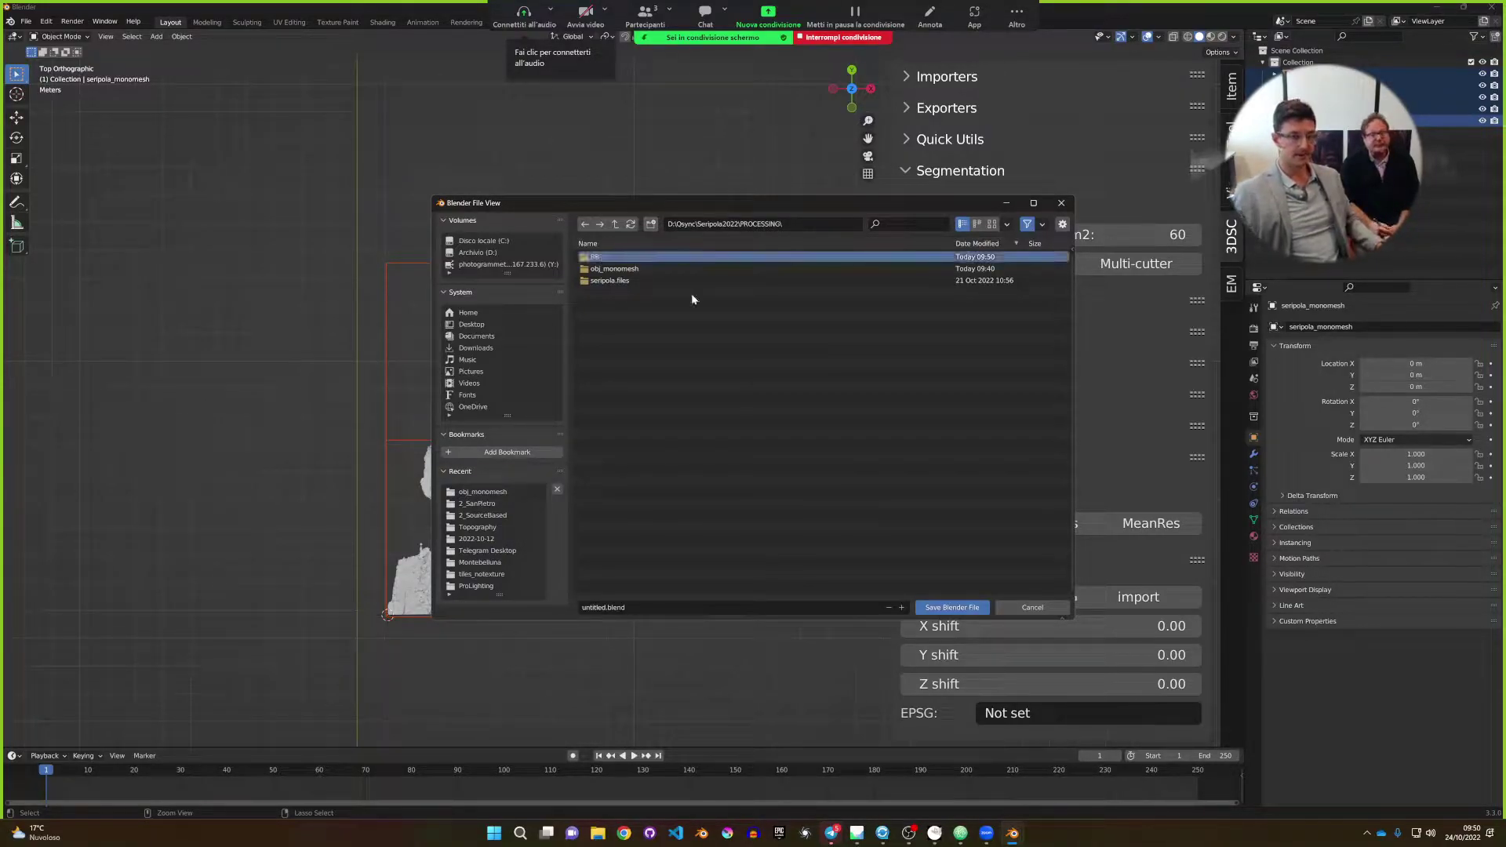
{"action": "double_click", "coordinate": [598, 257]}
Save the project there as Seripola_RB.blend.
{"action": "left_click", "coordinate": [719, 612]}
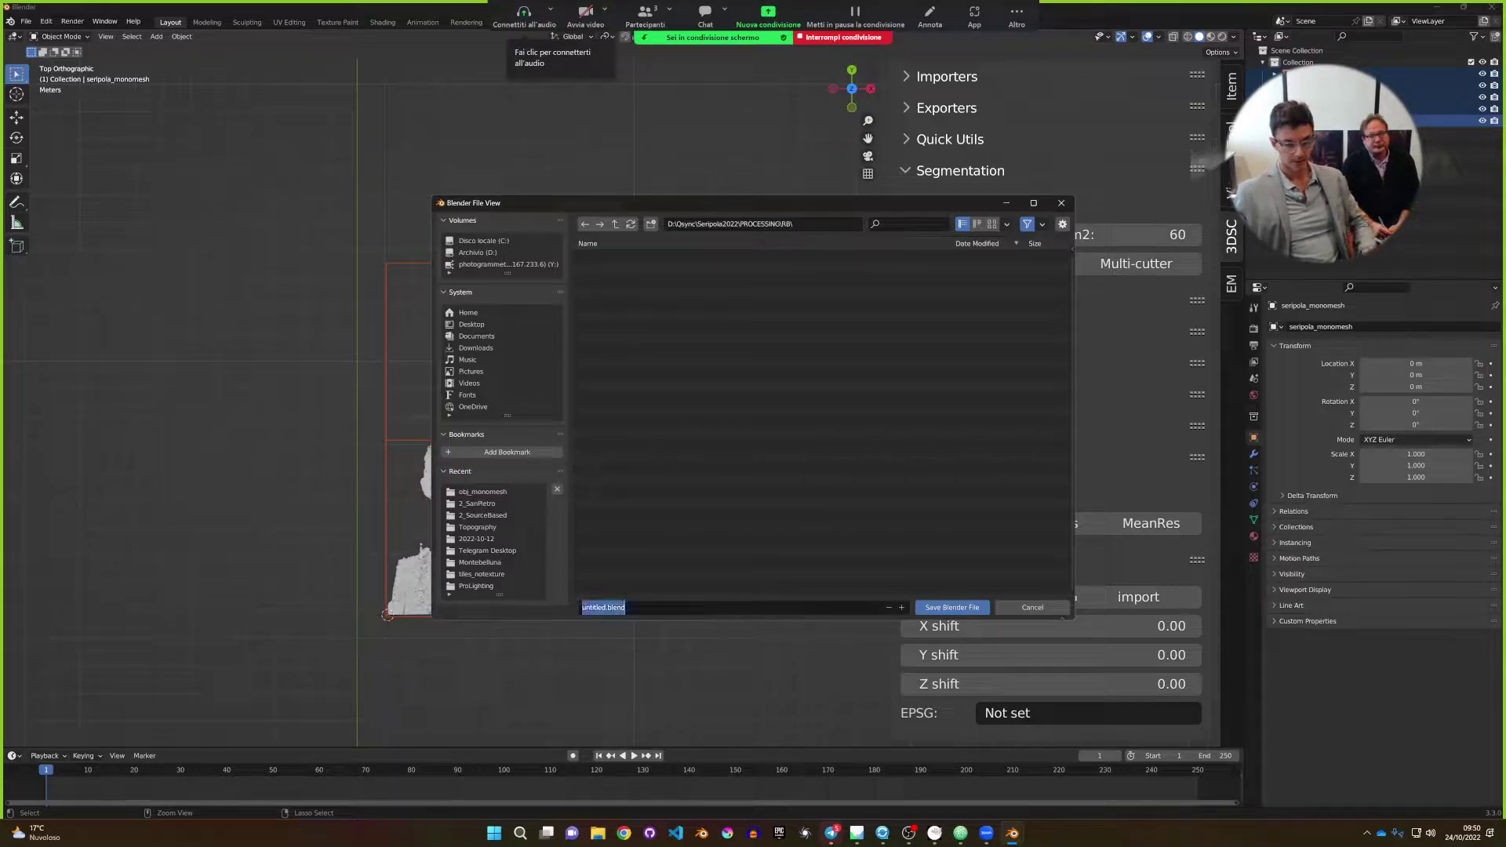
{"action": "type", "text": "Seripola_"}
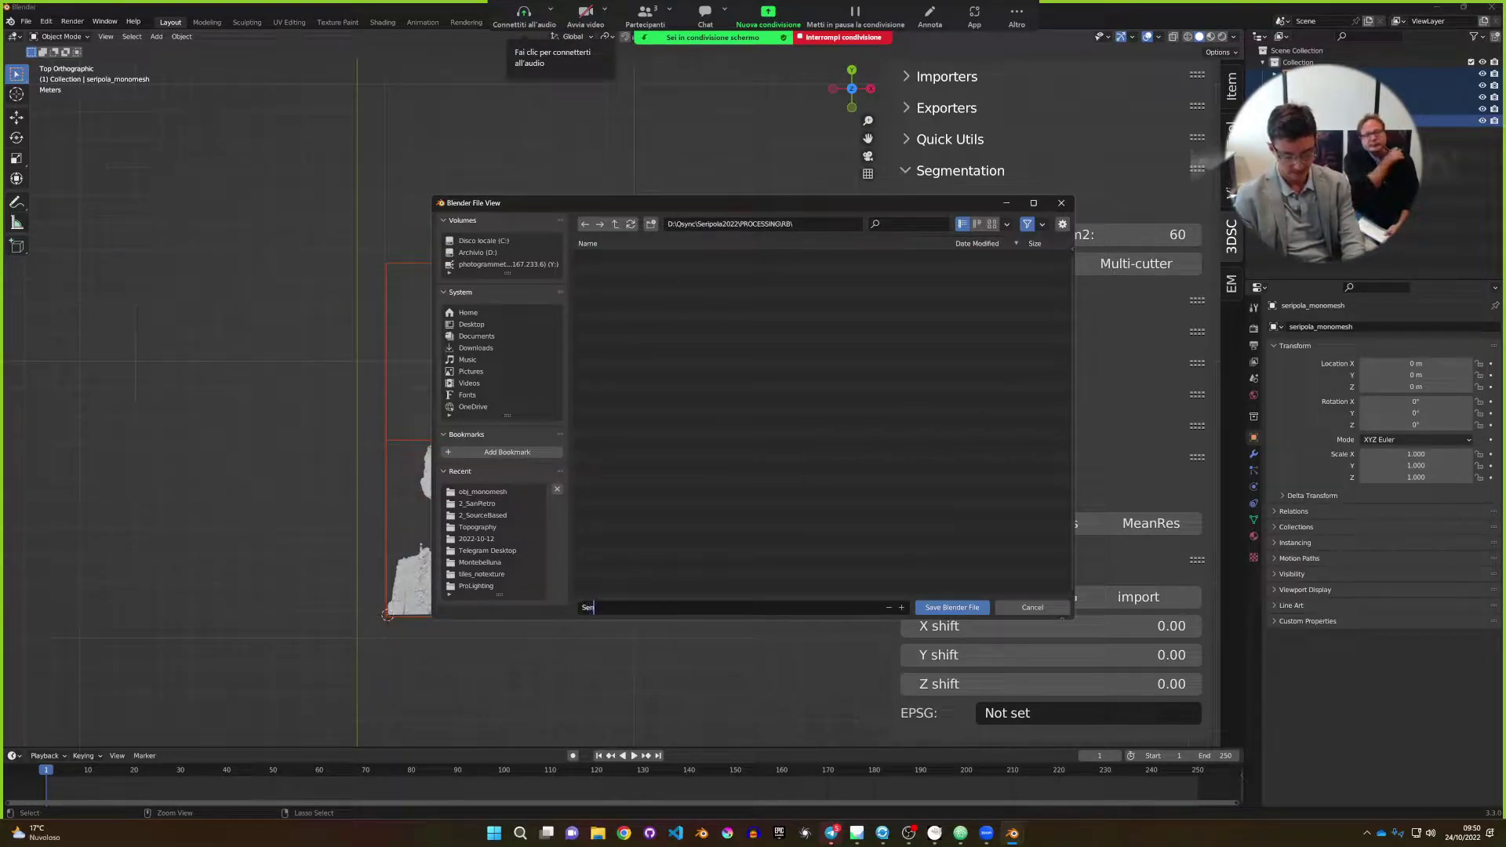
{"action": "type", "text": "B"}
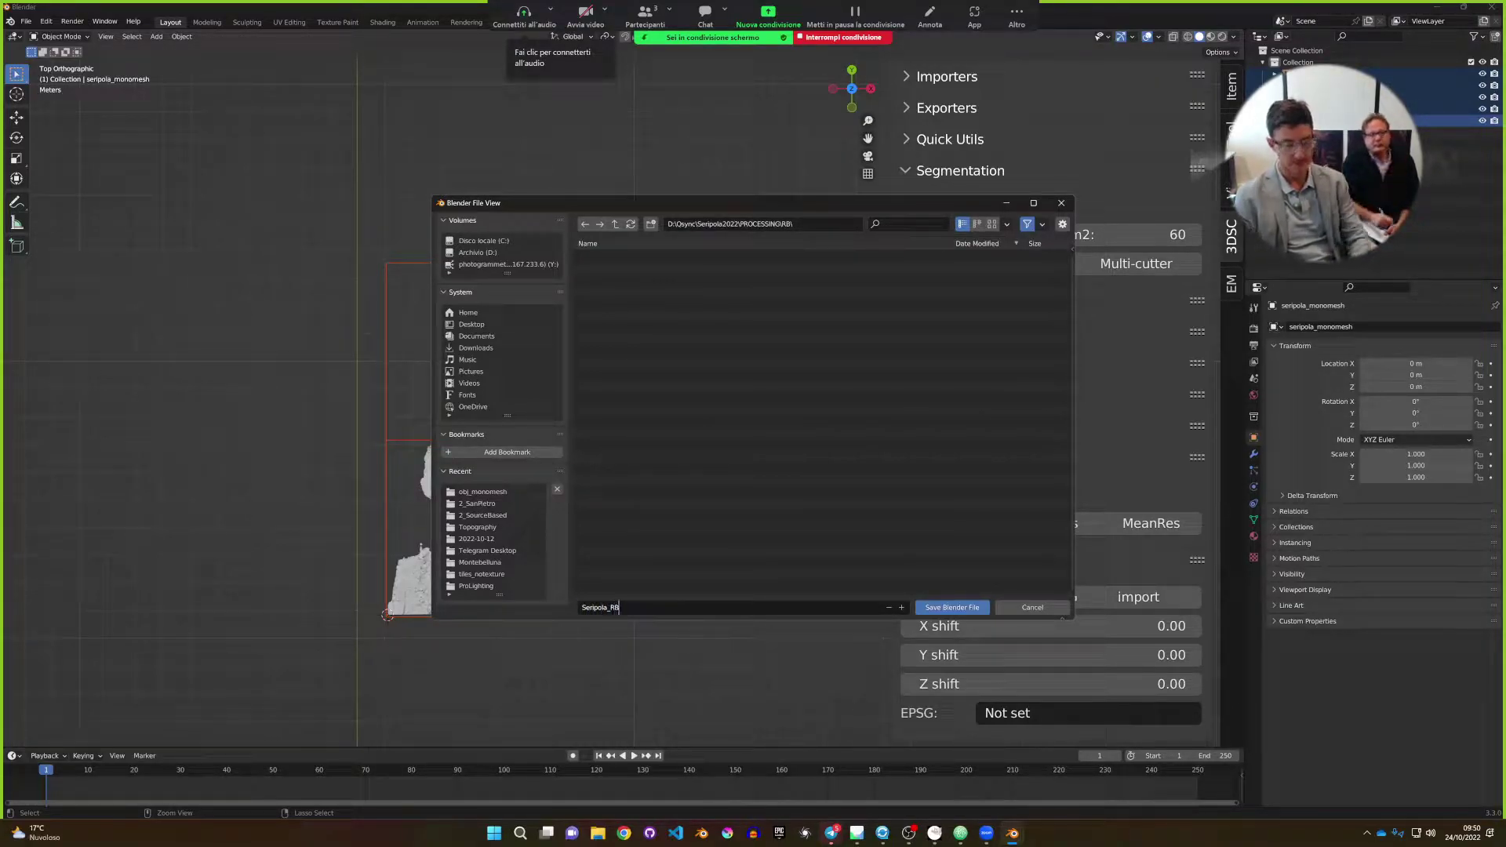
{"action": "key", "text": "Return"}
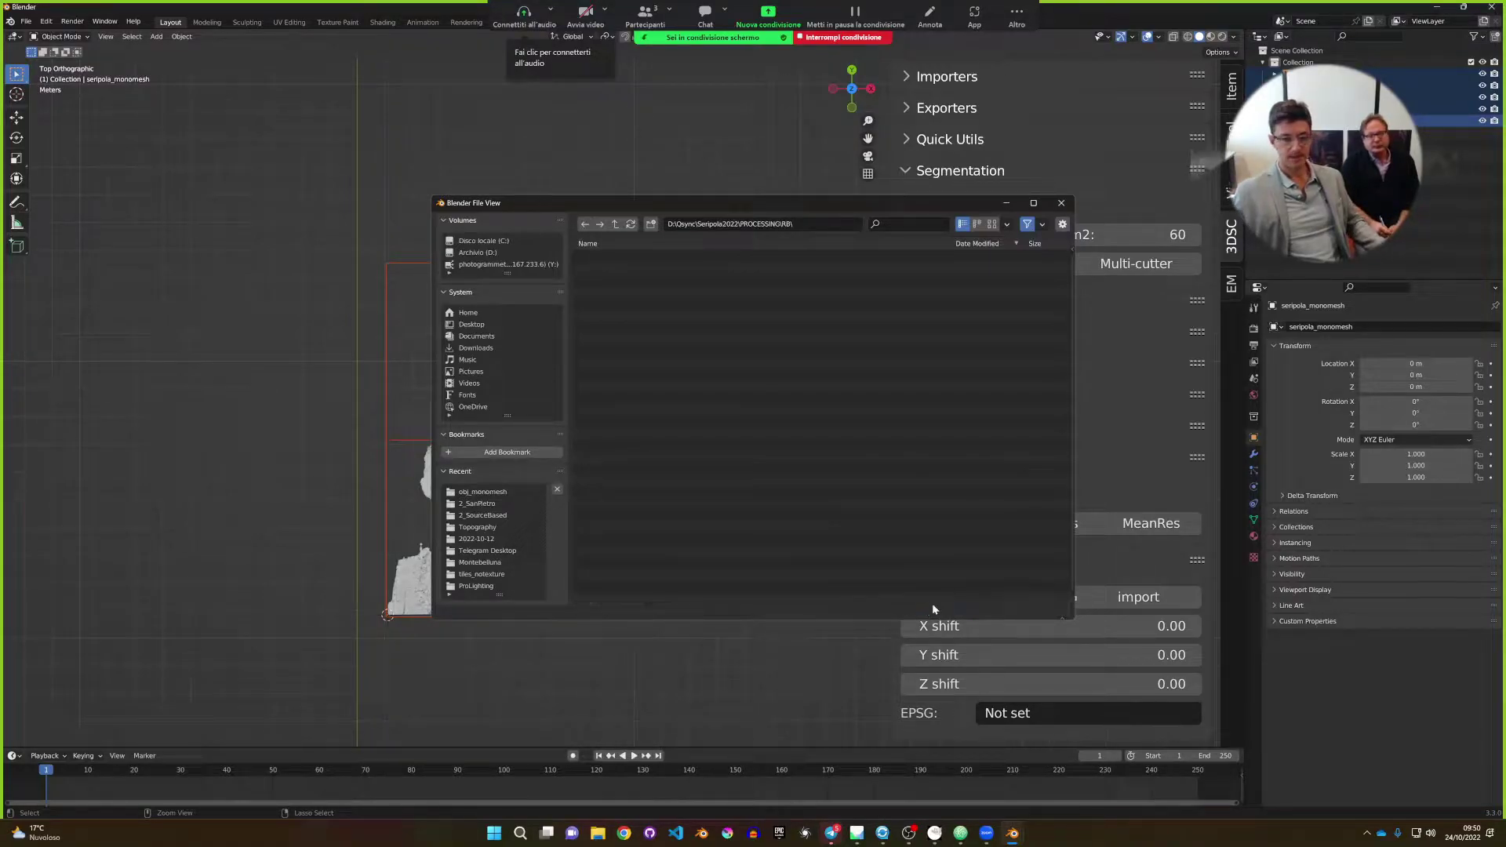
{"action": "left_click", "coordinate": [934, 606]}
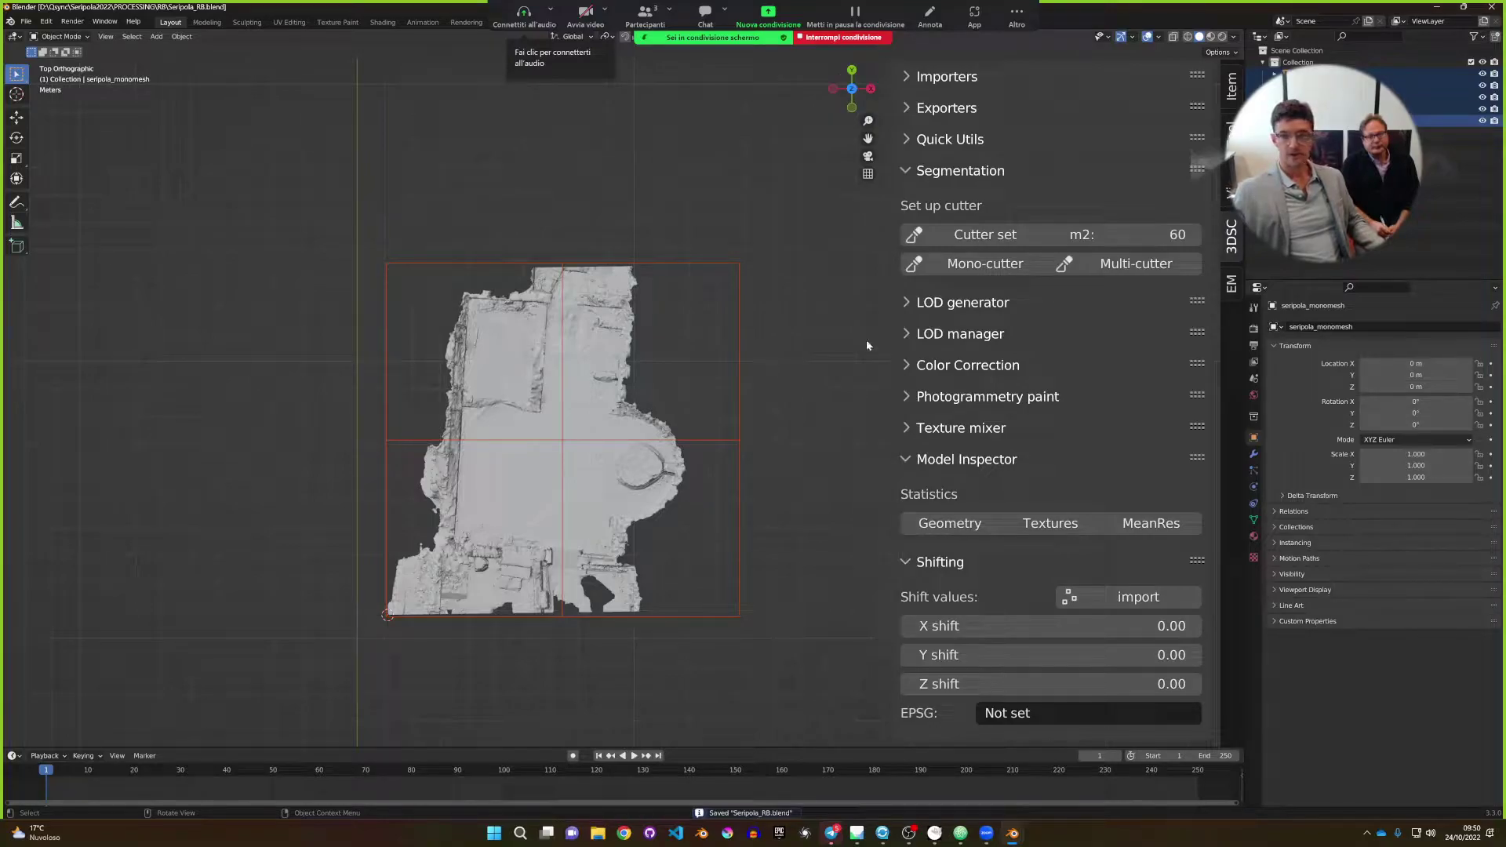
Run Multi-cutter to split the ruin into four tiles and check the console log.
{"action": "left_click", "coordinate": [1112, 264]}
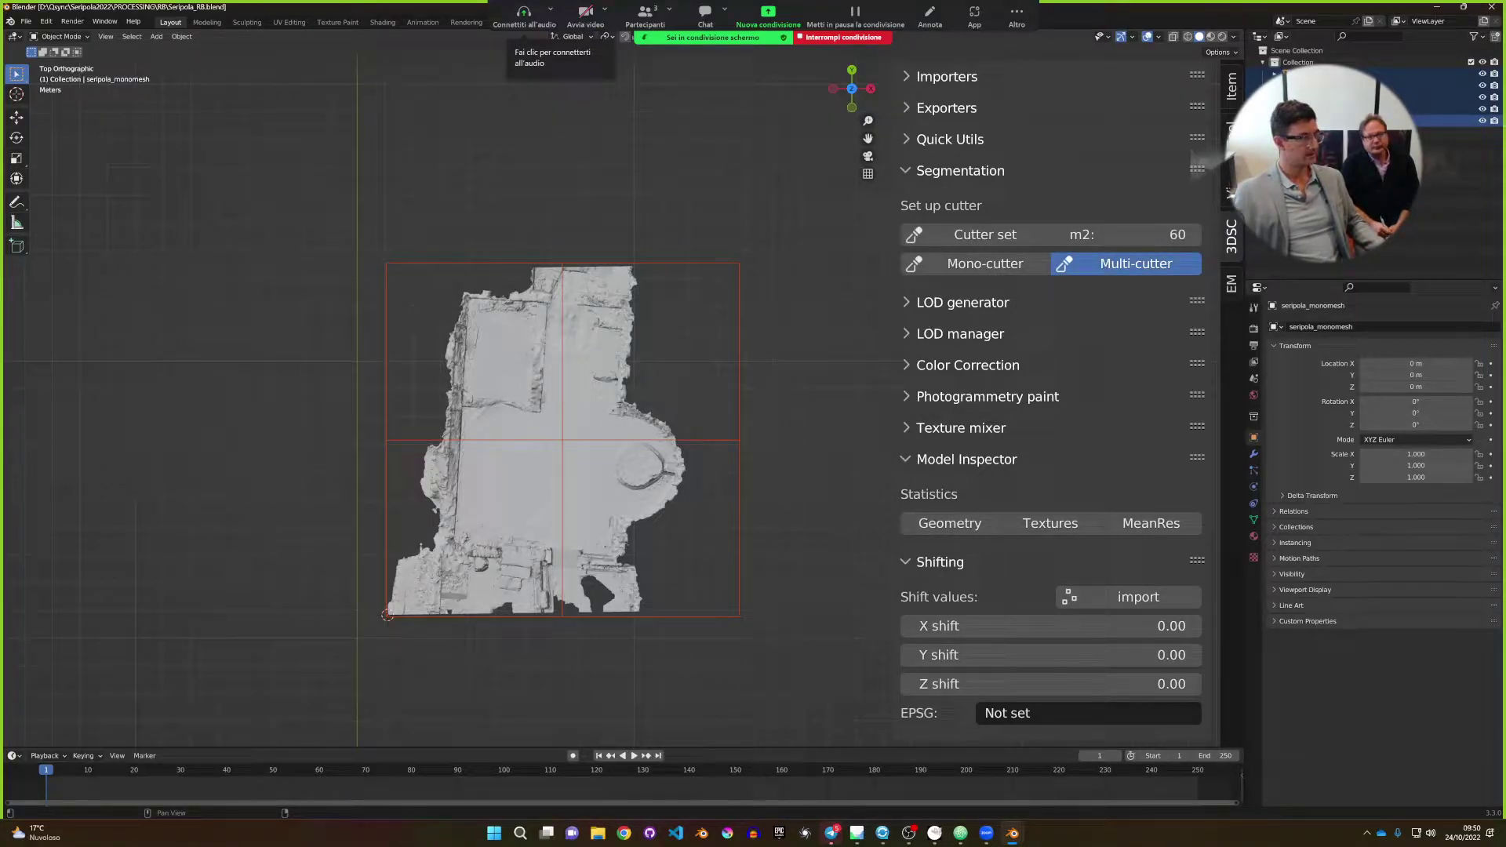
{"action": "key", "text": "alt+Tab"}
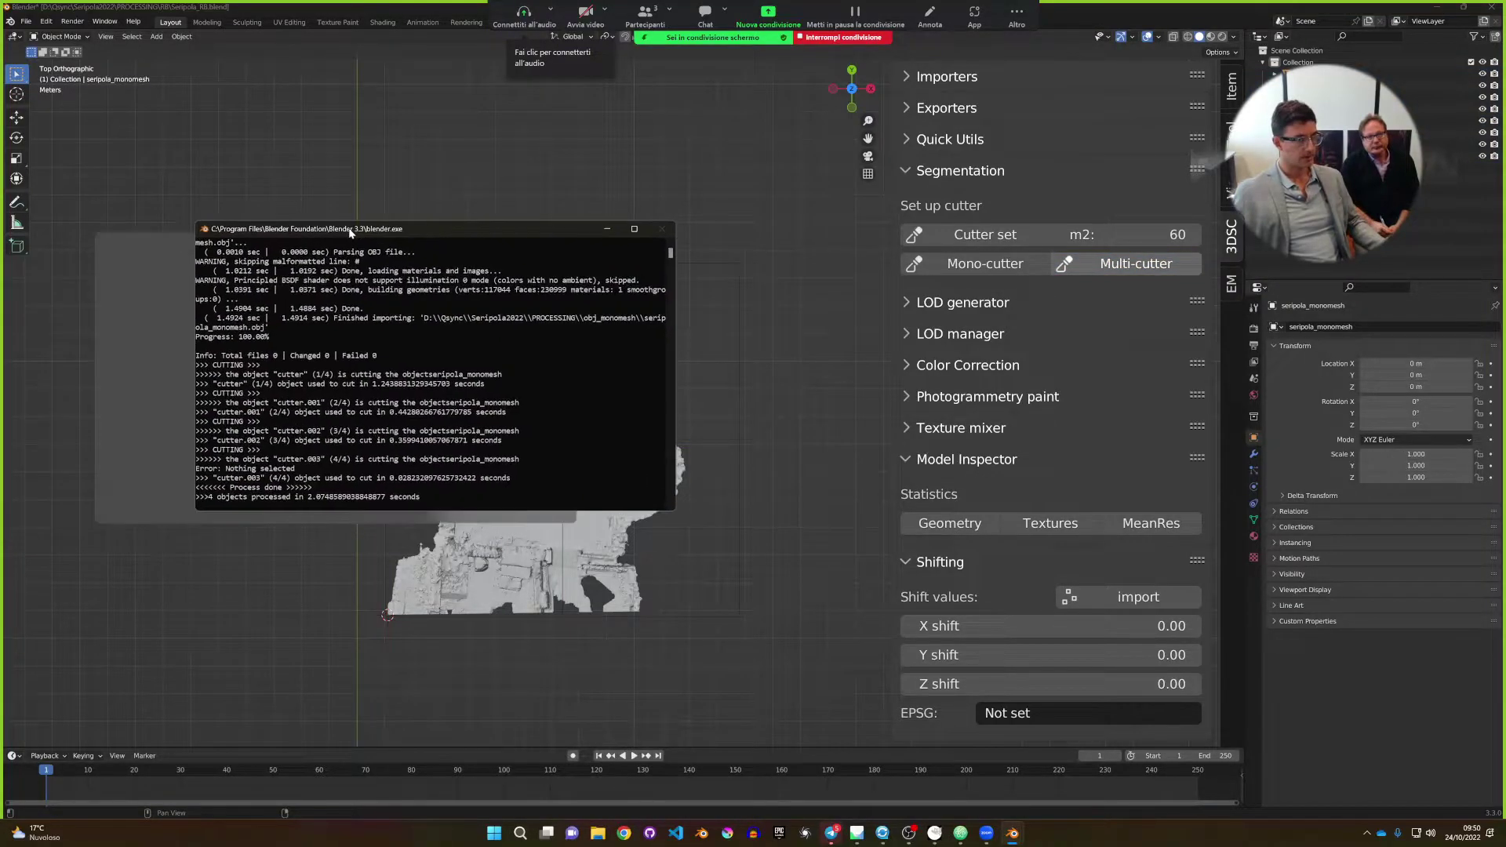
{"action": "left_click_drag", "start_coordinate": [351, 233], "coordinate": [322, 109]}
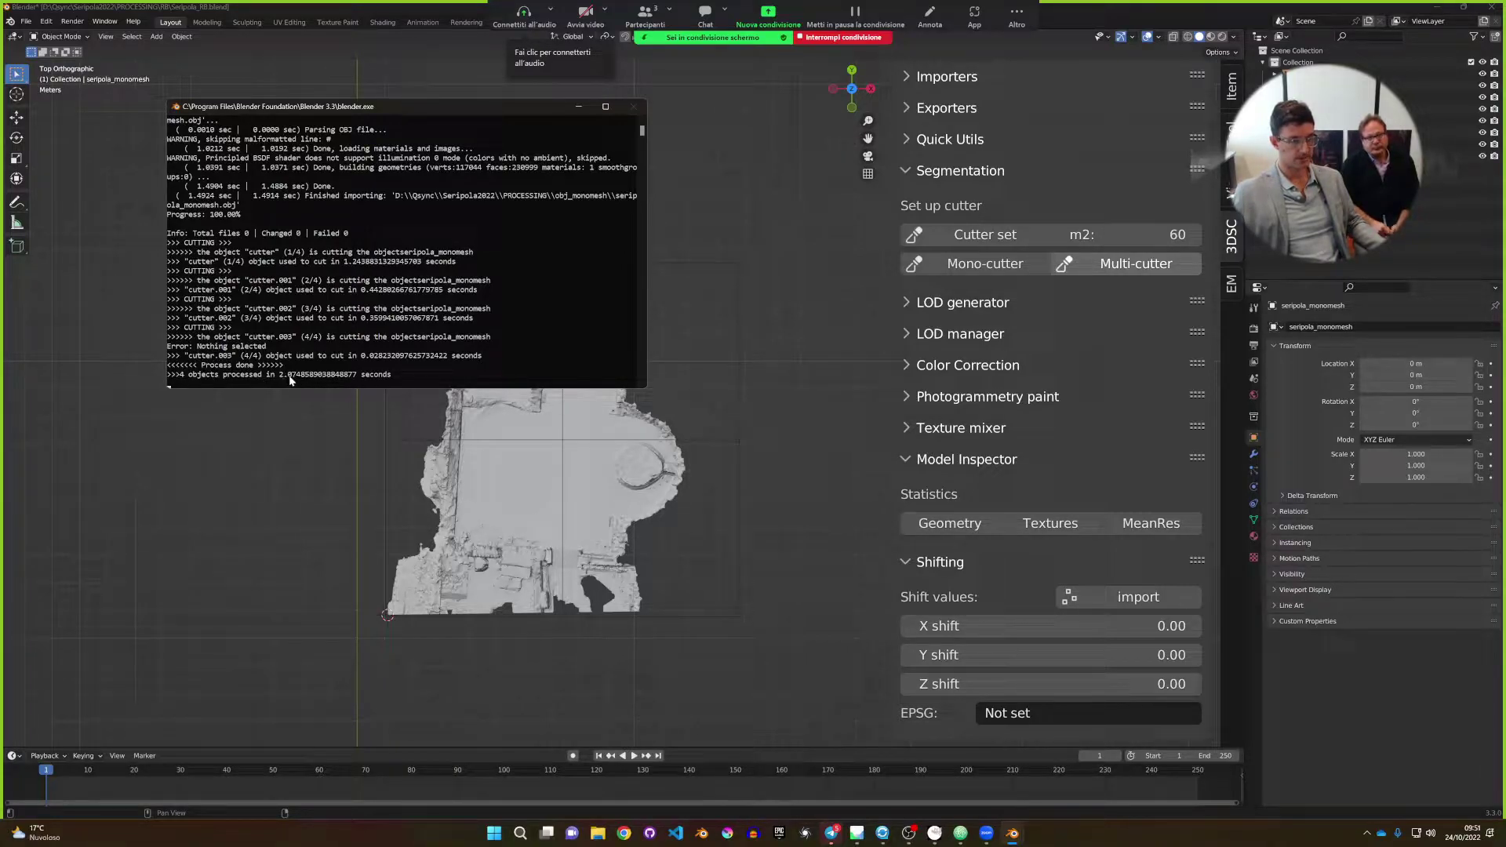
{"action": "key", "text": "alt+Tab"}
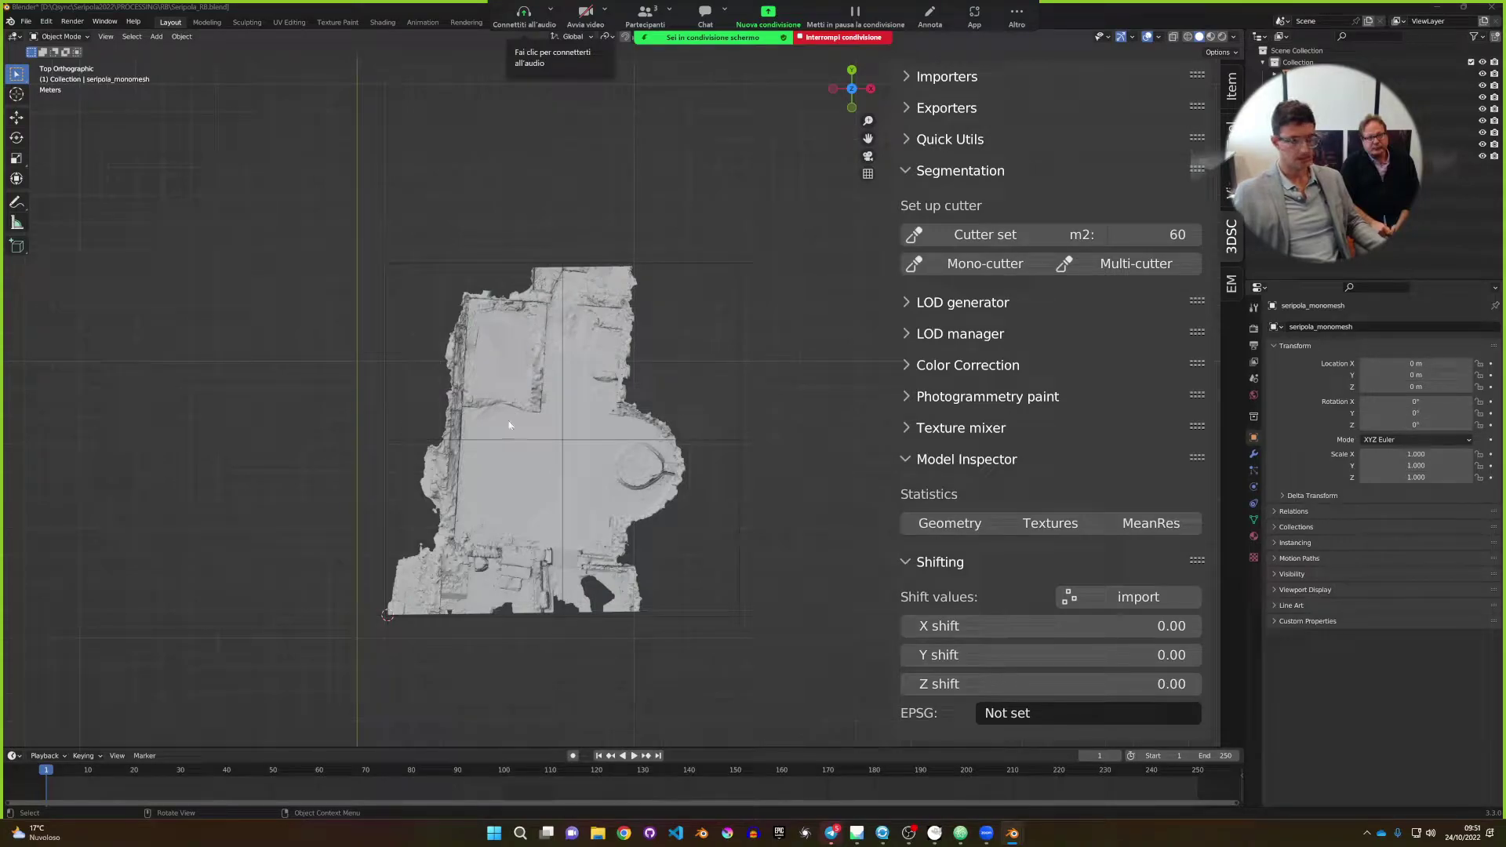
{"action": "left_click", "coordinate": [685, 445]}
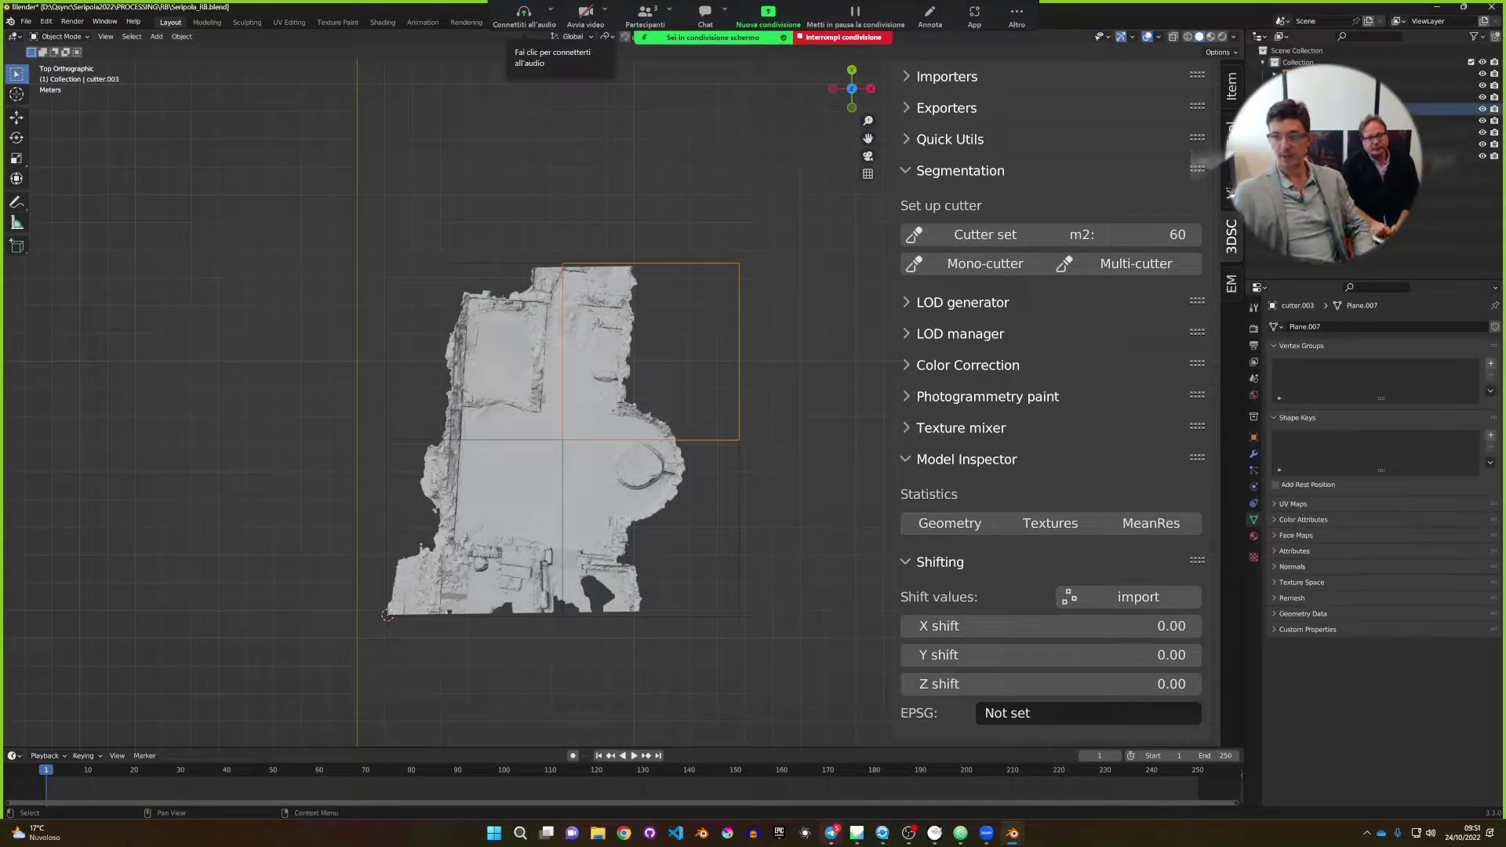
Select the four cutter objects in the Outliner and delete them.
{"action": "left_click", "coordinate": [1451, 143]}
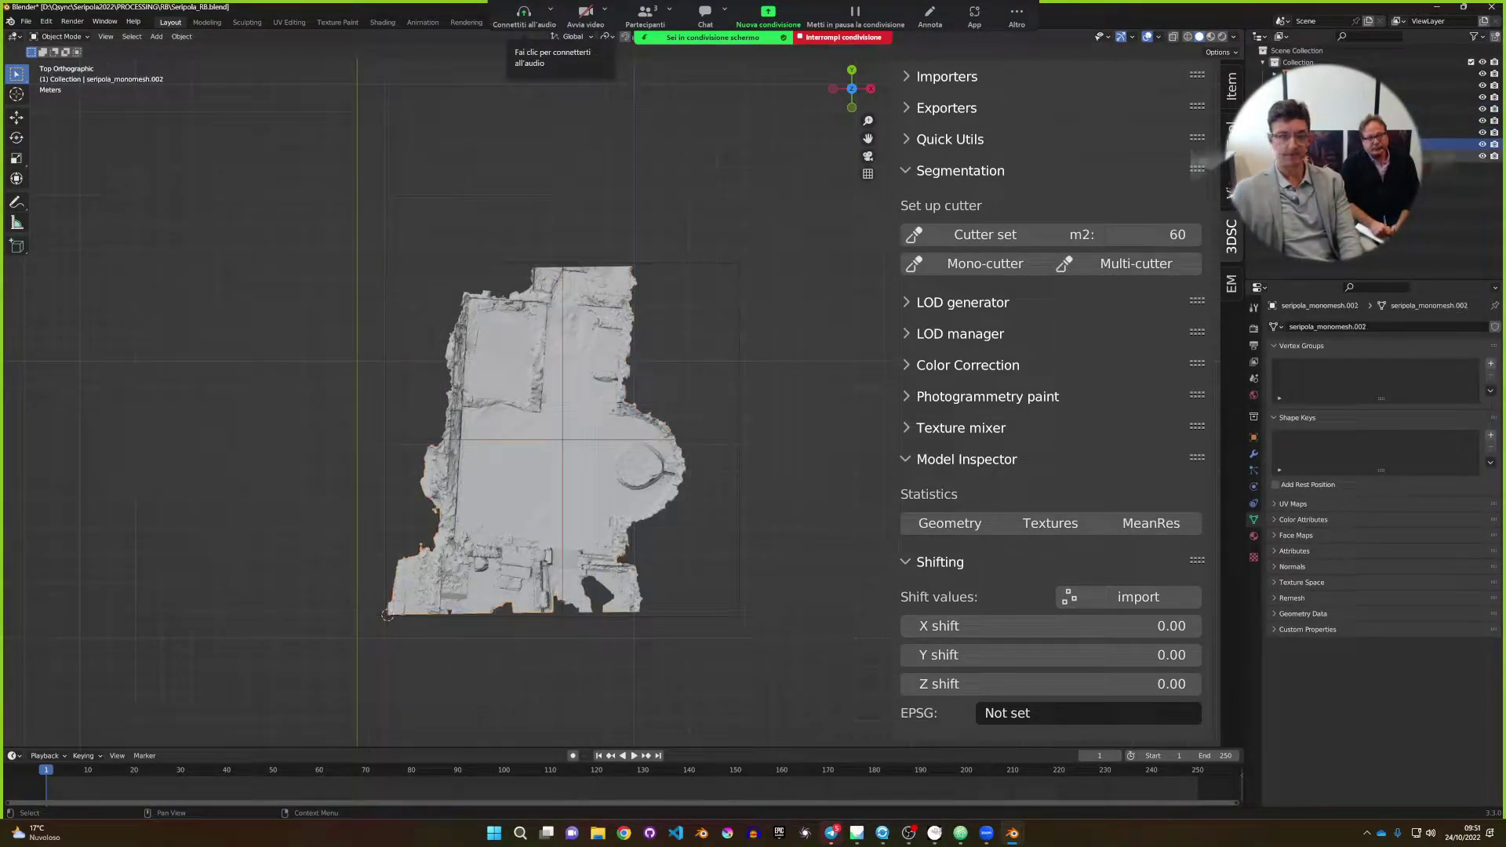
{"action": "left_click", "coordinate": [1452, 108]}
{"action": "left_click", "coordinate": [1452, 73], "text": "shift"}
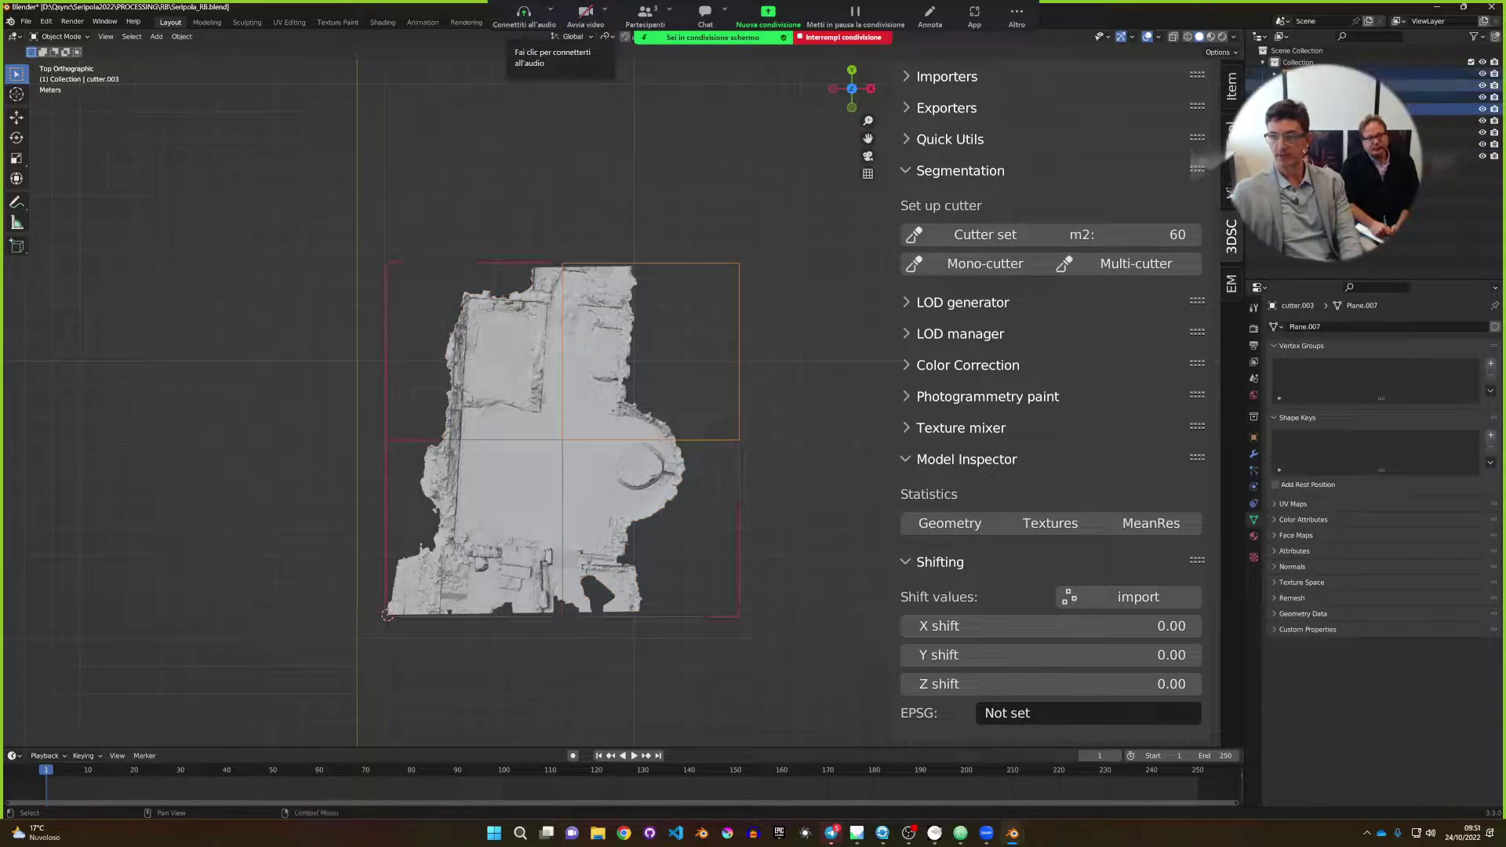
{"action": "key", "text": "Delete"}
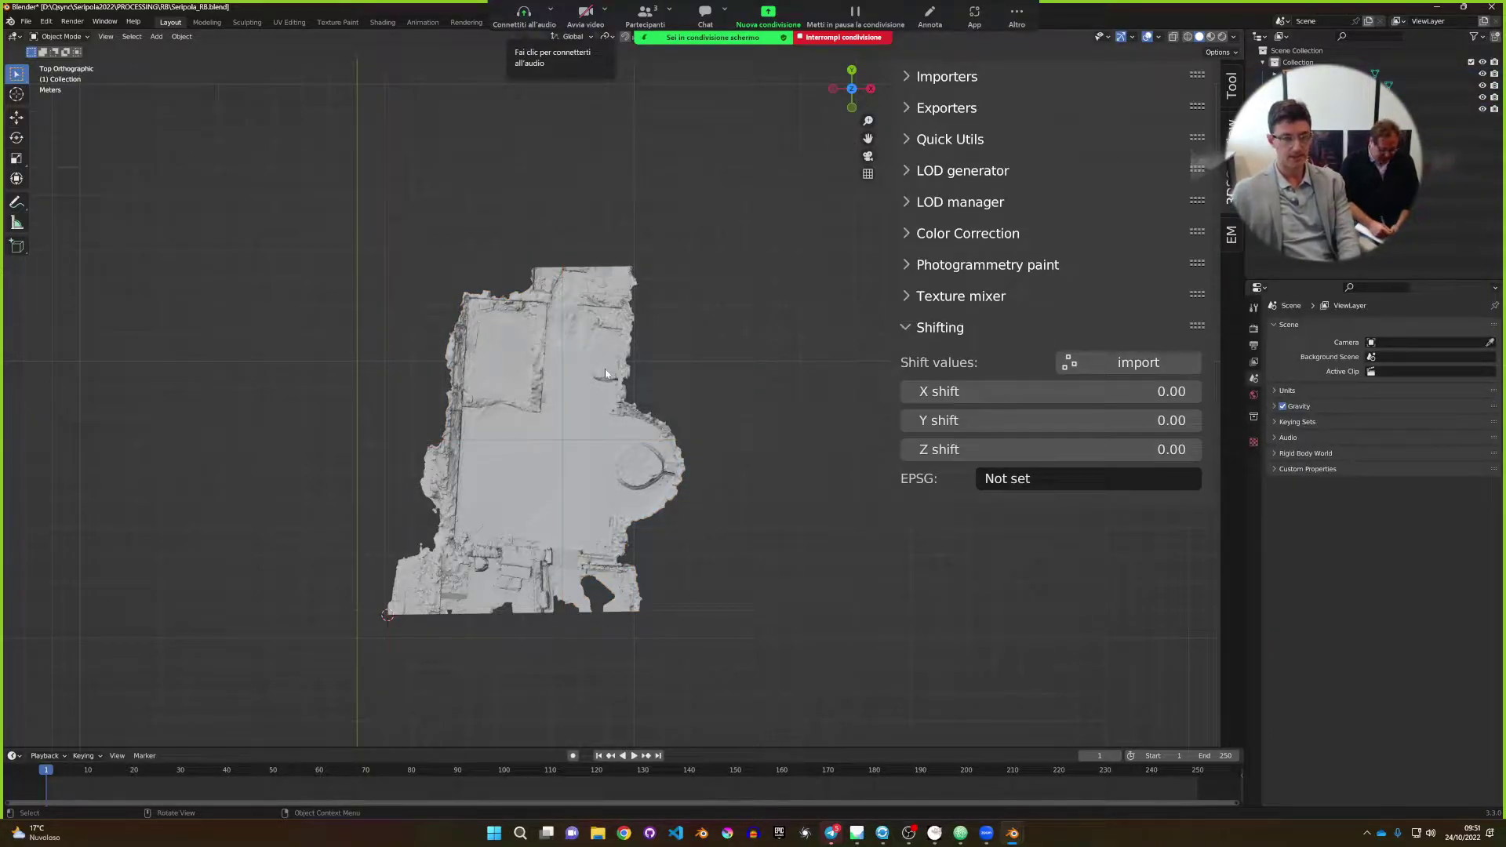
Move the top-right ruin tile up and right, away from the others.
{"action": "left_click", "coordinate": [596, 416]}
{"action": "scroll", "coordinate": [565, 423], "scroll_direction": "up", "scroll_amount": 4}
{"action": "scroll", "coordinate": [515, 437], "scroll_direction": "down", "scroll_amount": 4}
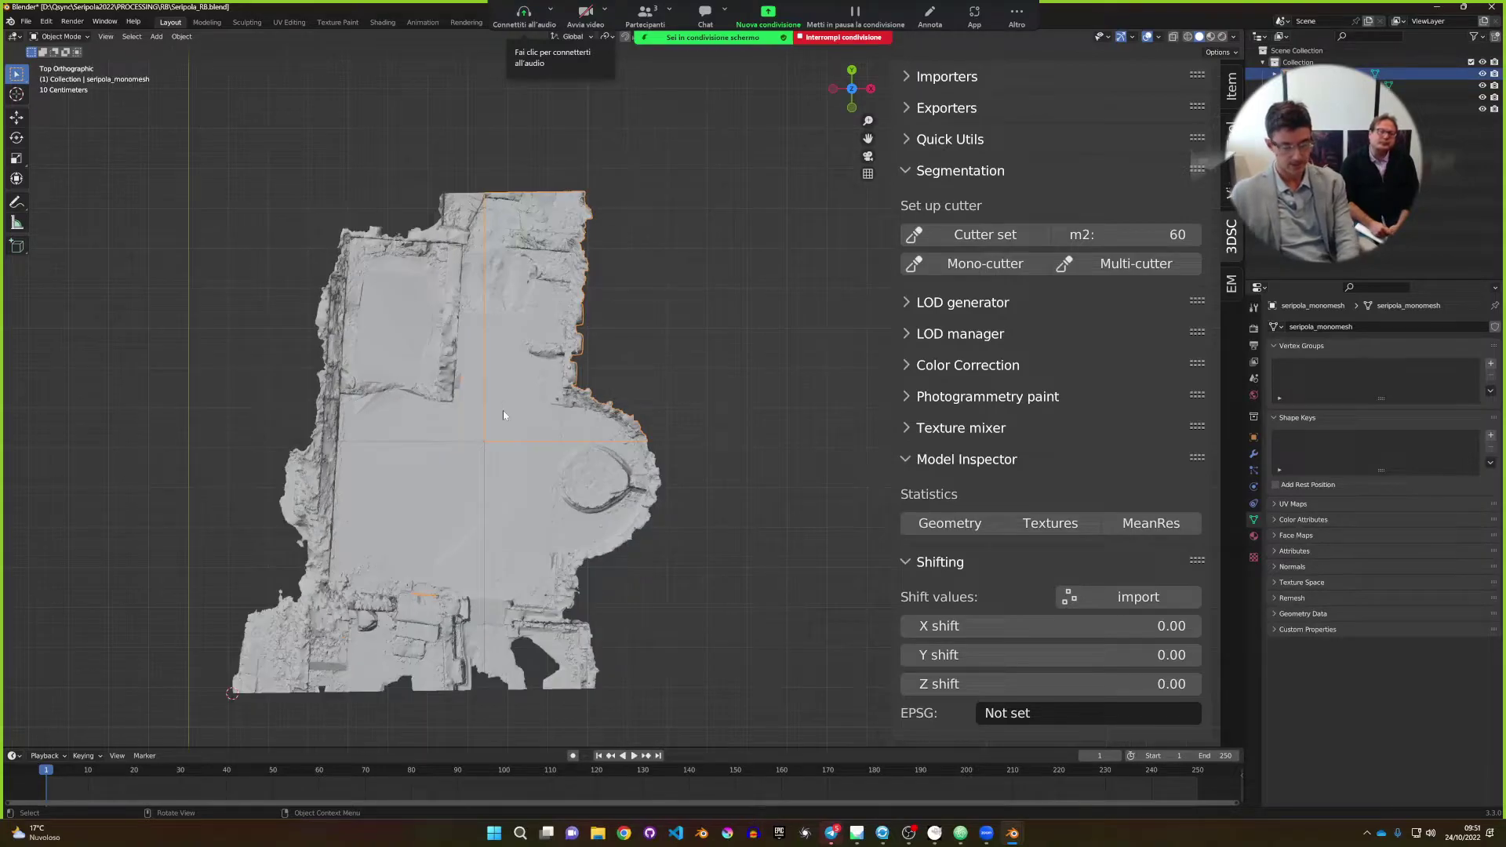
{"action": "key", "text": "g"}
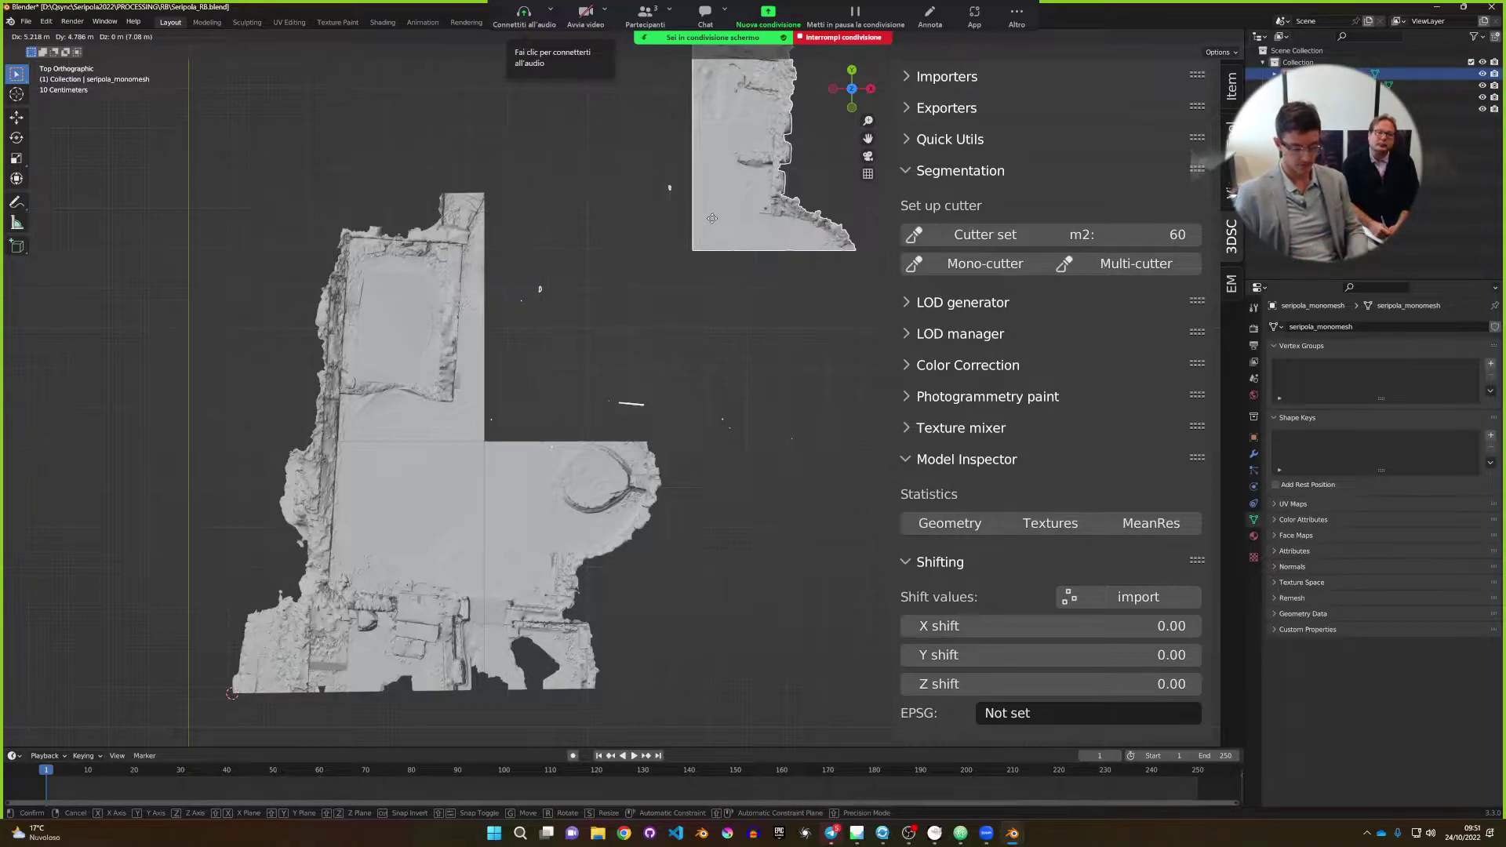
Trial-grab tiles .003, .001 and .002, leaving each in its original place.
{"action": "right_click", "coordinate": [712, 219]}
{"action": "left_click", "coordinate": [455, 421]}
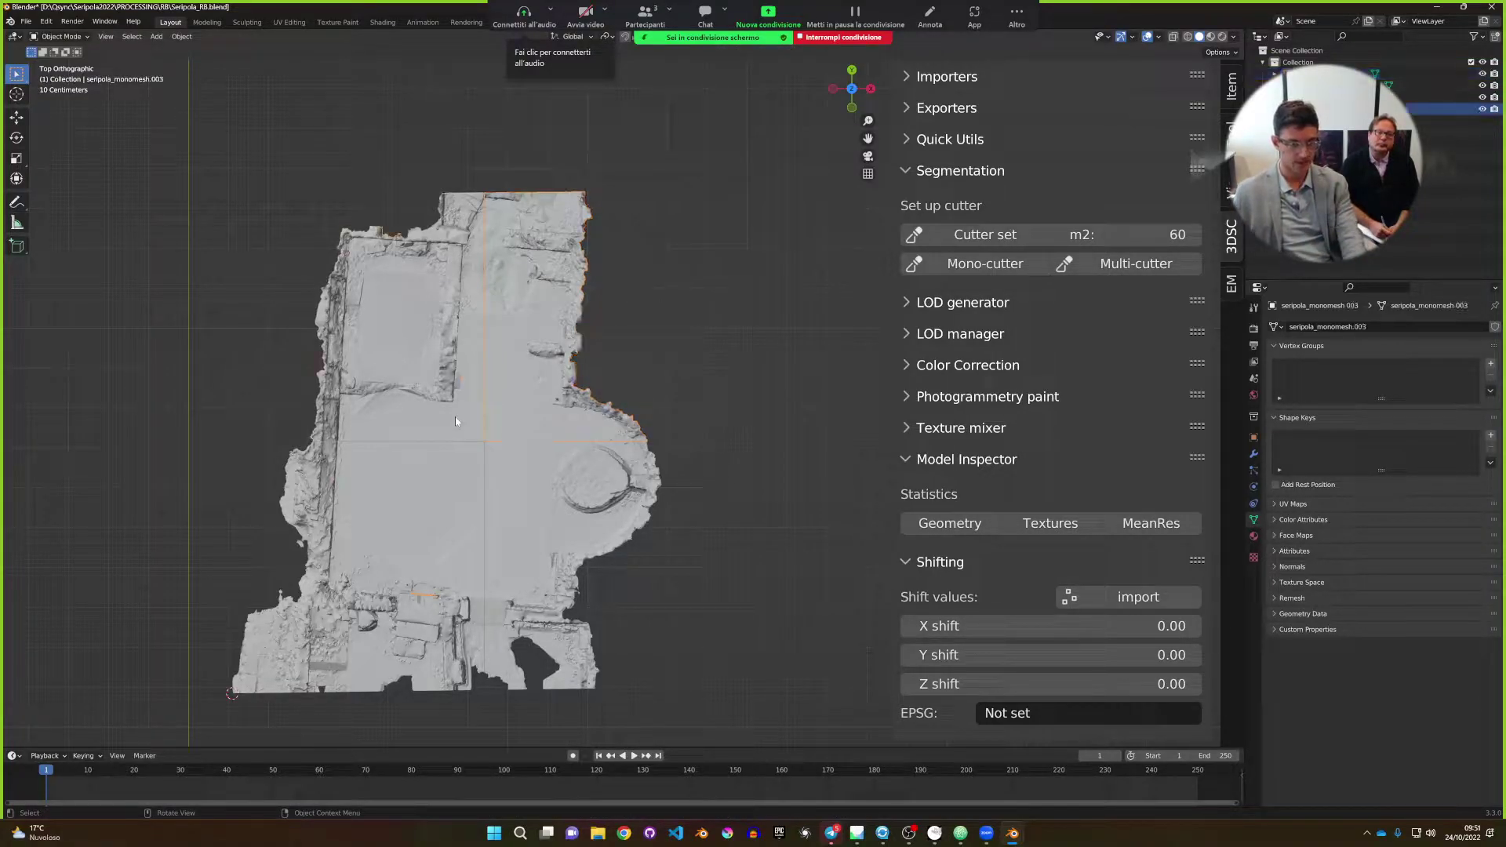
{"action": "key", "text": "g"}
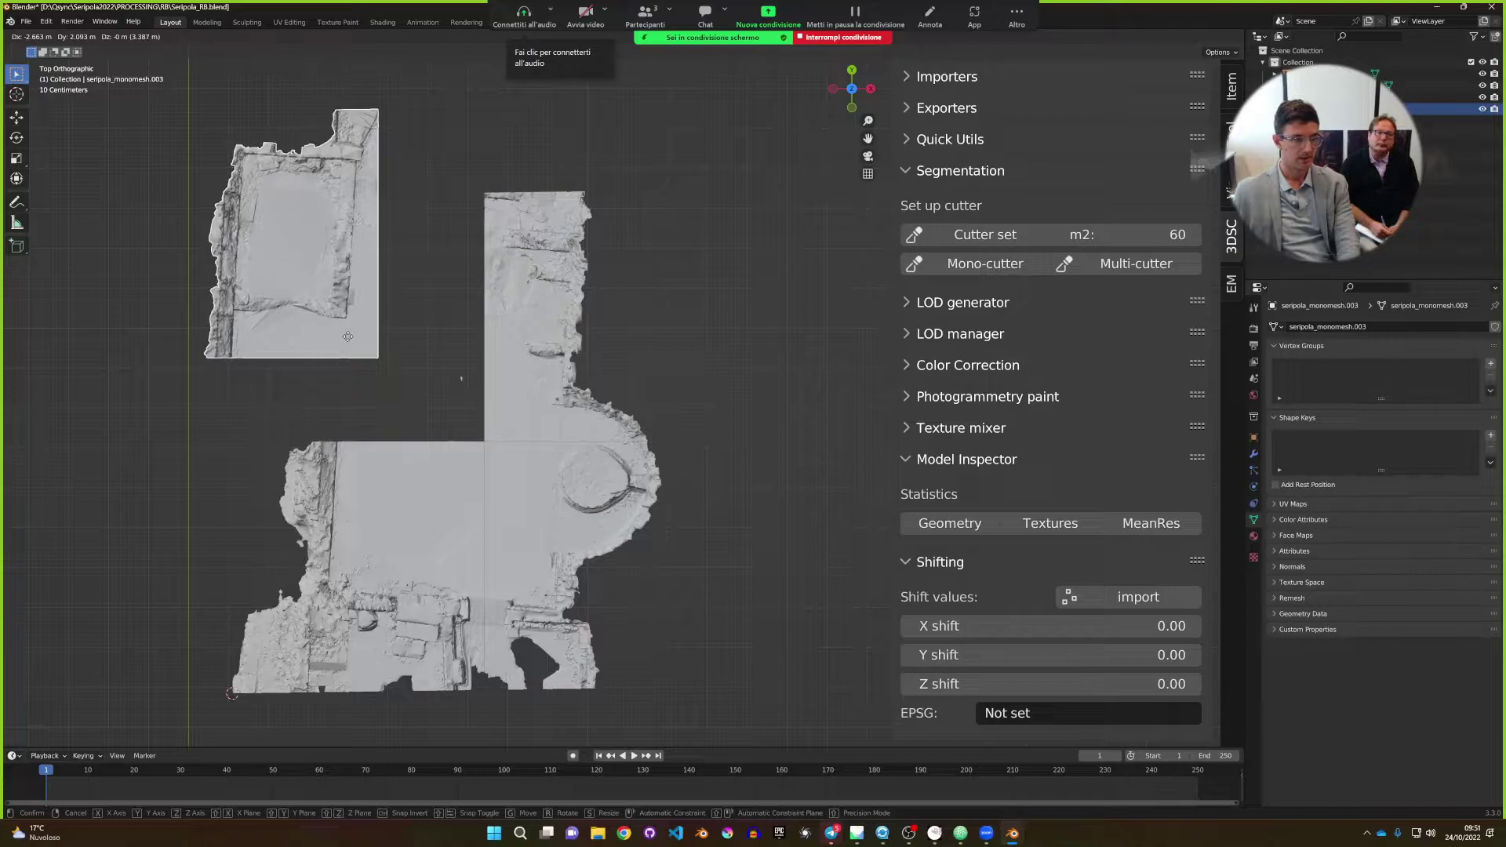
{"action": "right_click", "coordinate": [347, 336]}
{"action": "left_click", "coordinate": [437, 521]}
{"action": "key", "text": "g"}
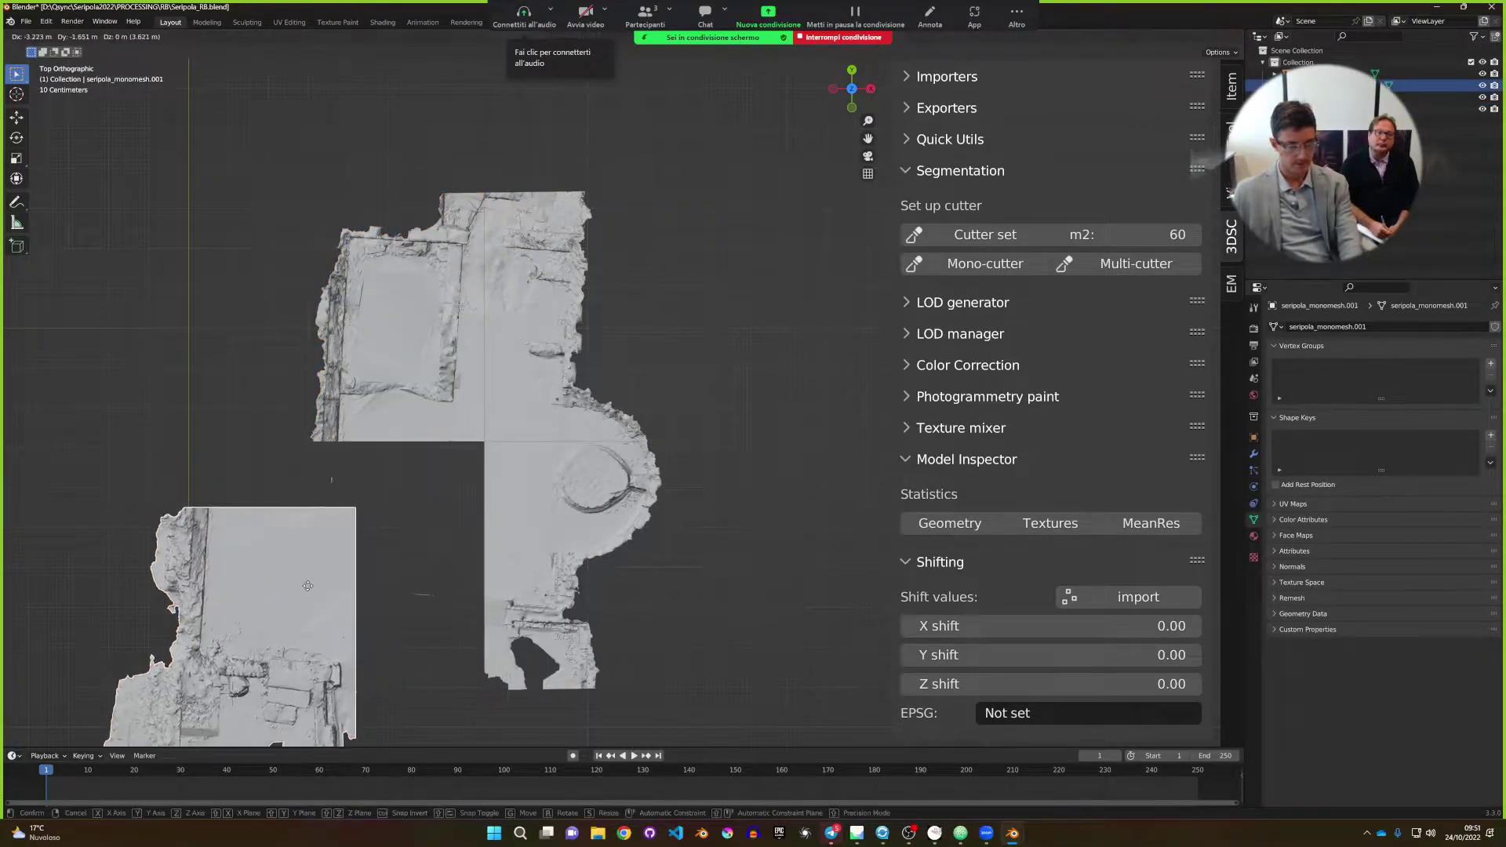
{"action": "left_click", "coordinate": [436, 534]}
{"action": "left_click", "coordinate": [577, 522]}
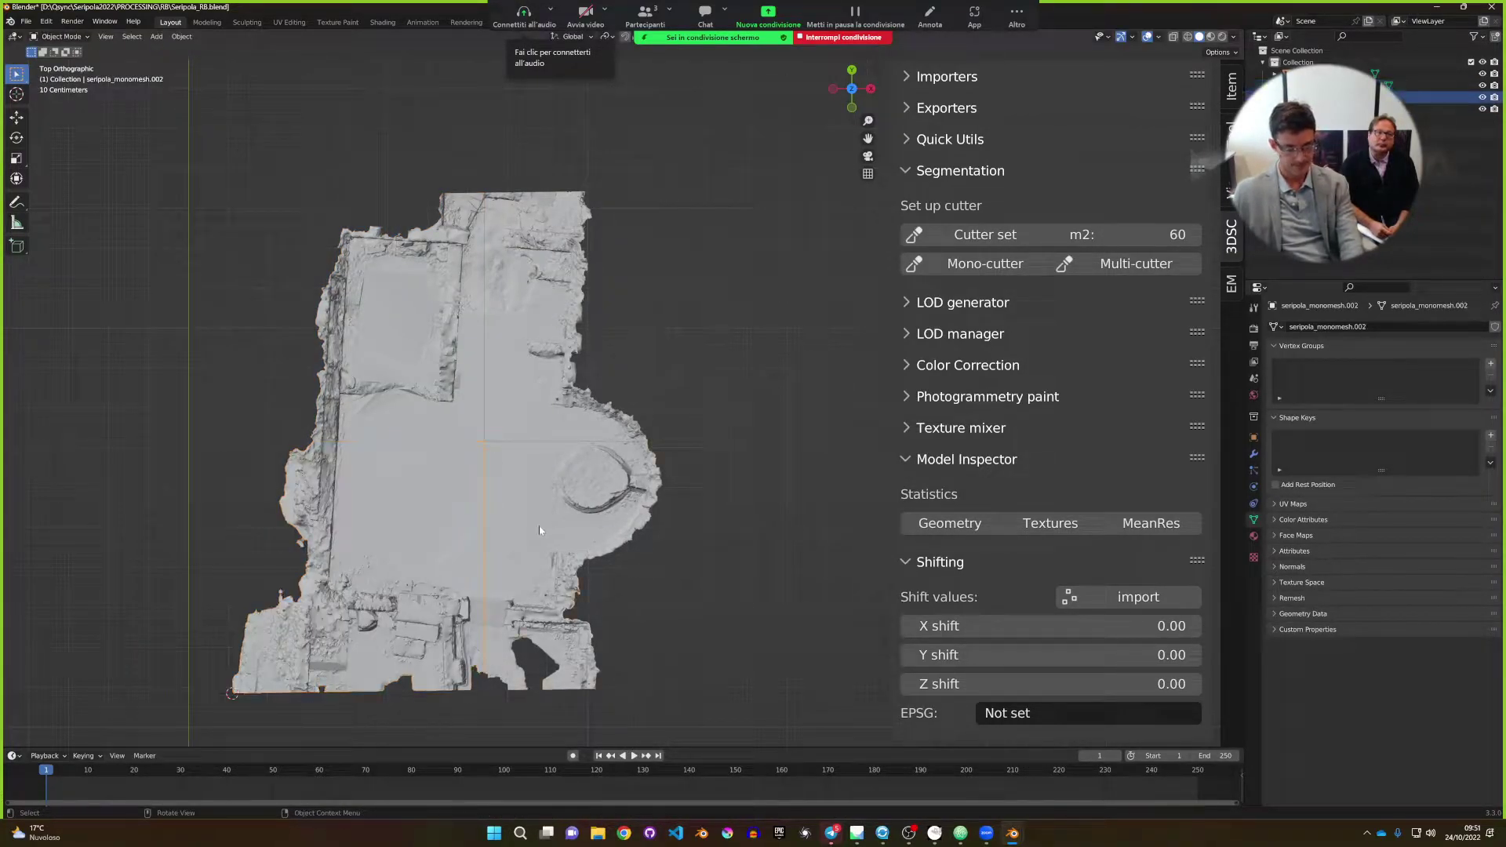
{"action": "key", "text": "g"}
{"action": "left_click", "coordinate": [540, 524]}
Move the seripola_monomesh tile well up and to the right, then orbit to view it.
{"action": "left_click", "coordinate": [493, 378]}
{"action": "key", "text": "g"}
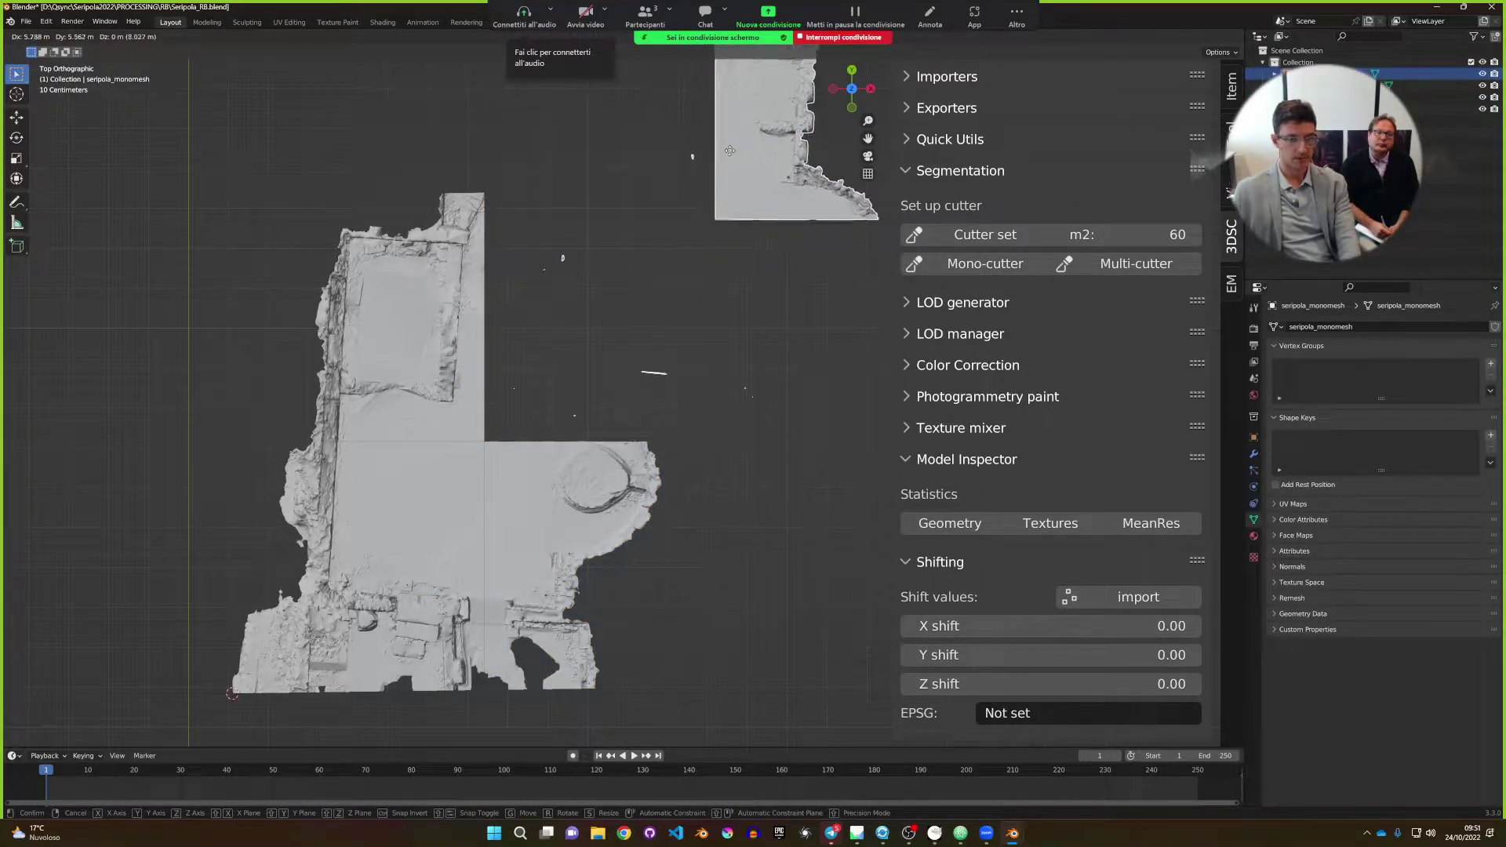
{"action": "left_click", "coordinate": [761, 125]}
{"action": "middle_click_drag", "start_coordinate": [744, 295], "coordinate": [643, 411]}
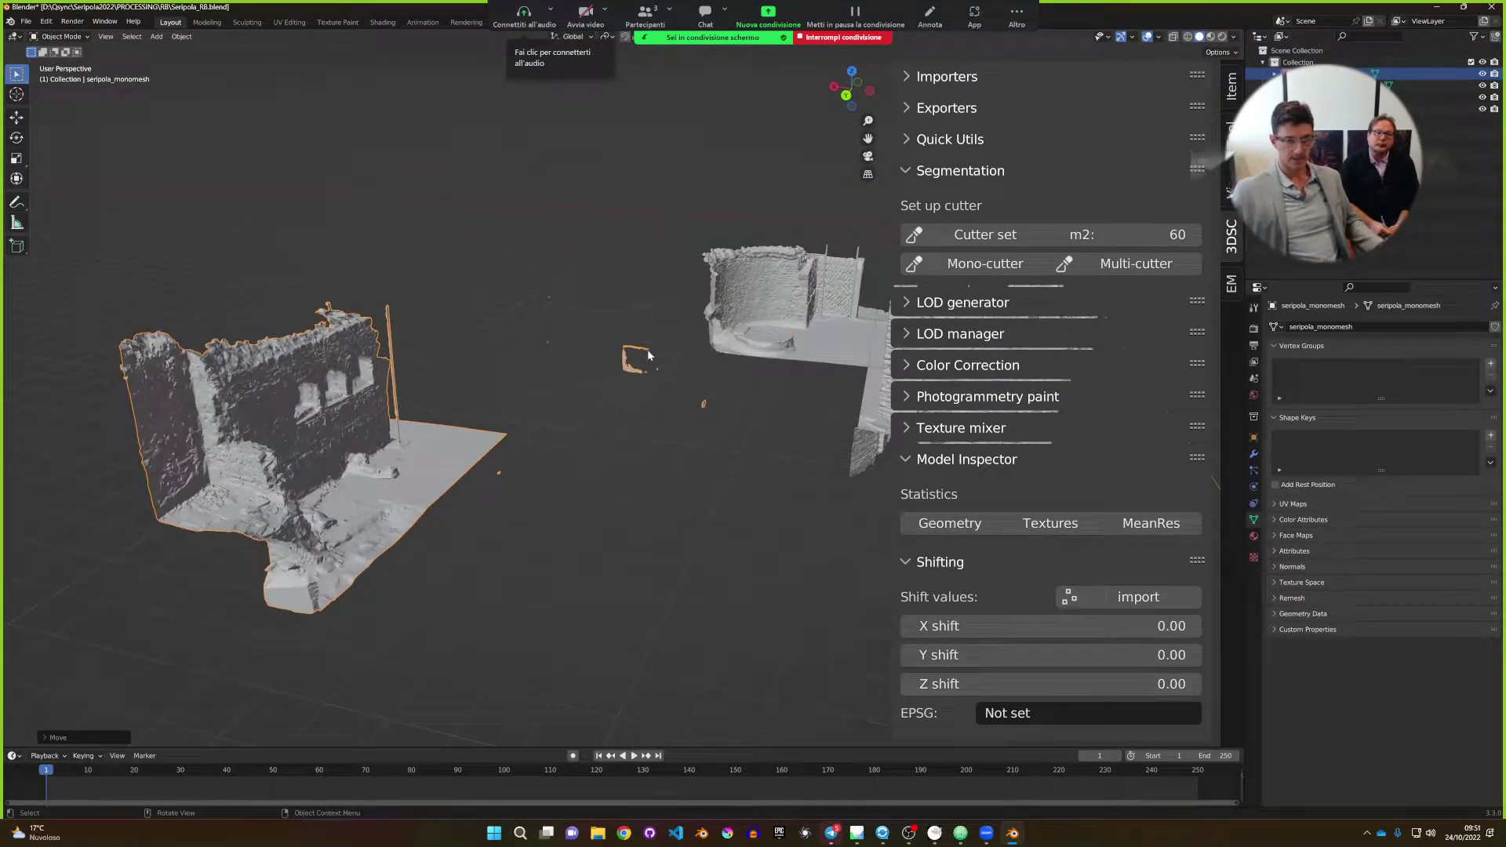
Undo the move so seripola_monomesh rejoins the ruin, then orbit in close to the walls and floor.
{"action": "middle_click_drag", "start_coordinate": [566, 459], "coordinate": [623, 454]}
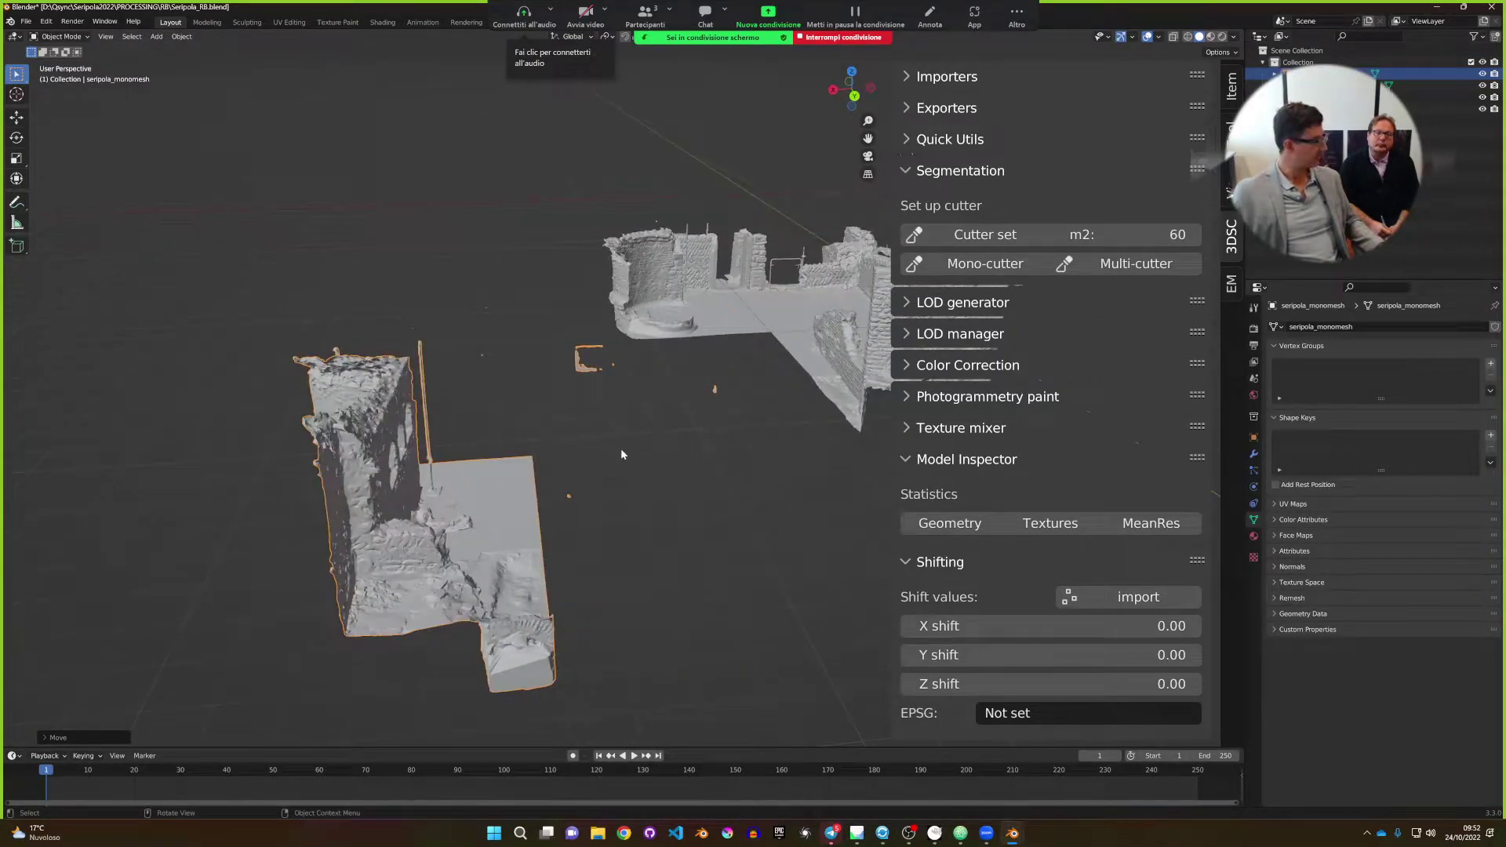
{"action": "key", "text": "ctrl+z"}
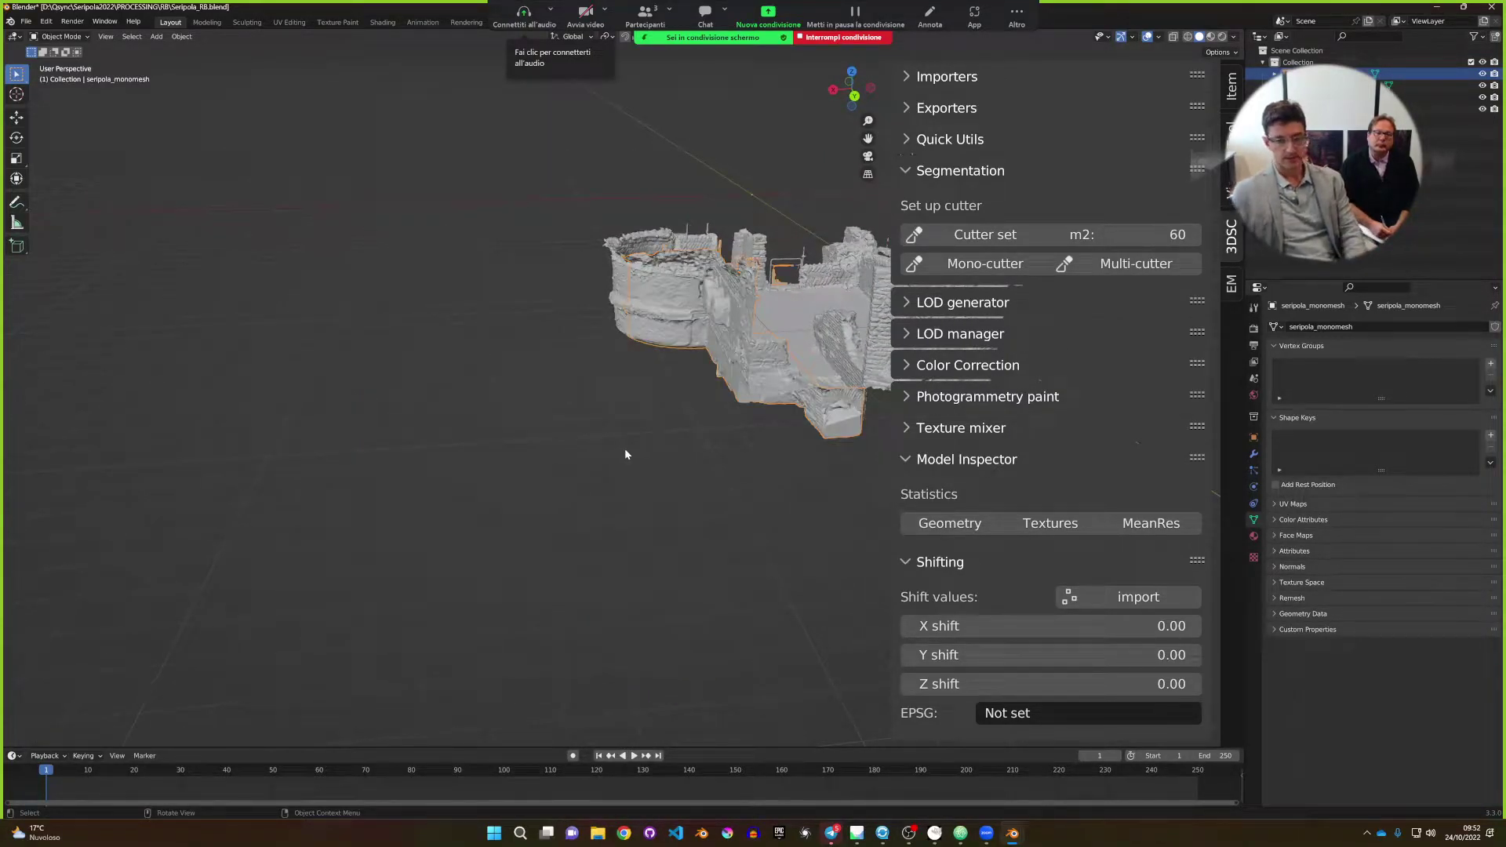
{"action": "middle_click_drag", "start_coordinate": [624, 449], "coordinate": [588, 395]}
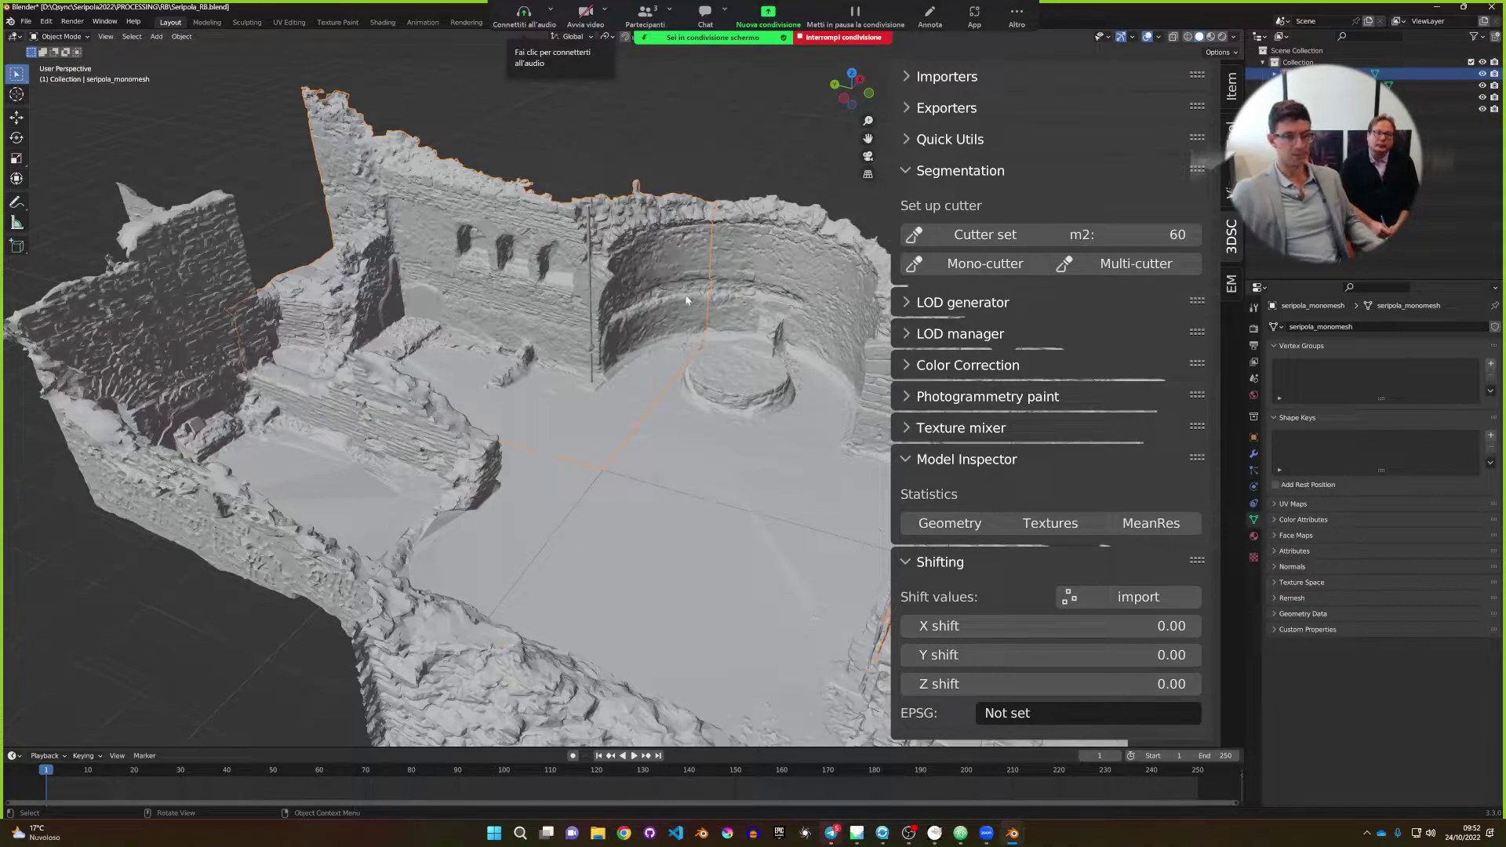
{"action": "middle_click_drag", "start_coordinate": [659, 371], "coordinate": [622, 376]}
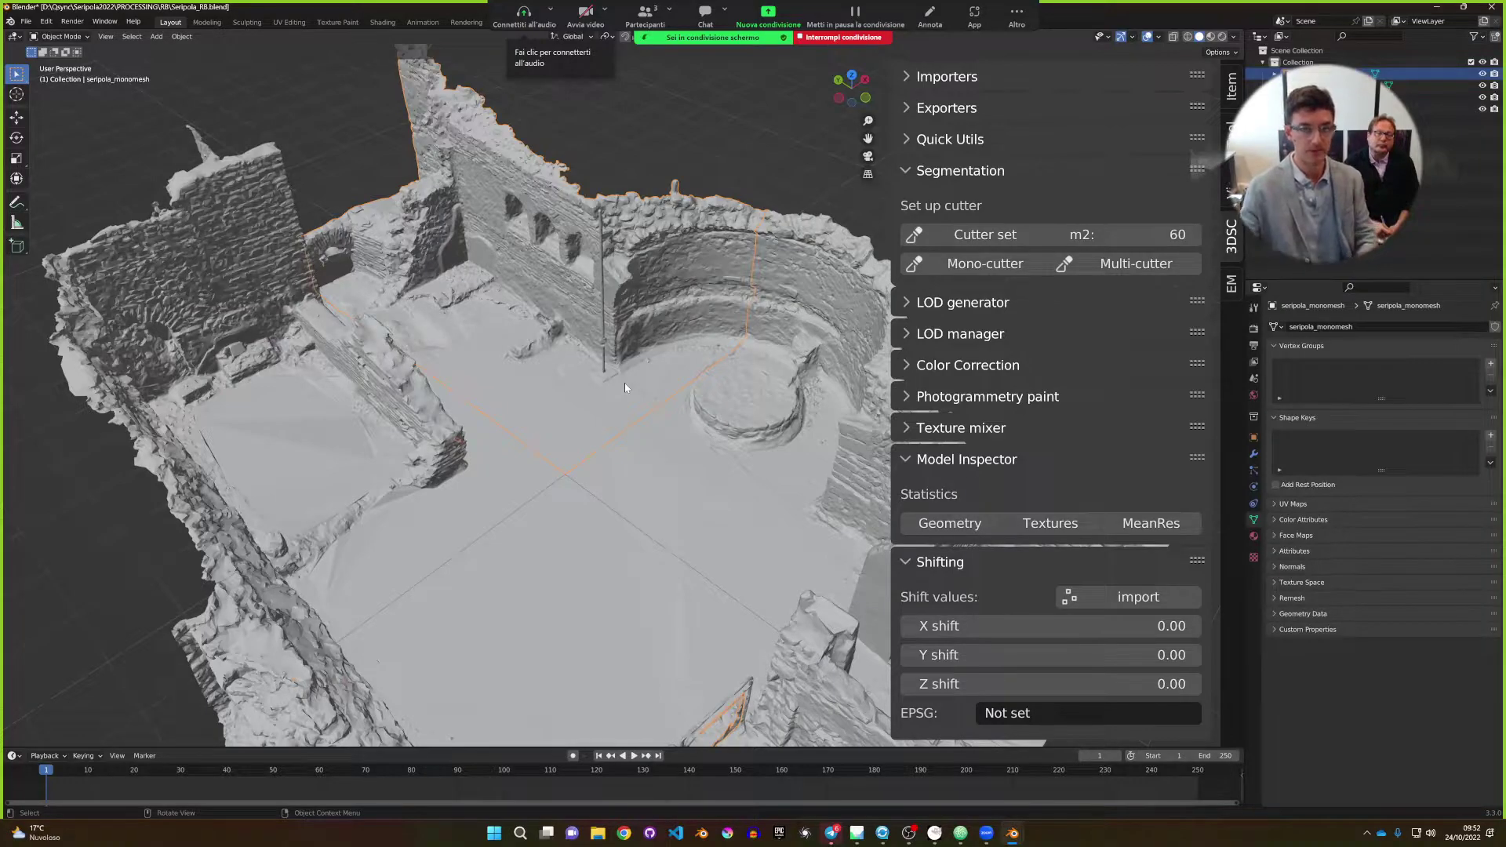
{"action": "key", "text": "Tab"}
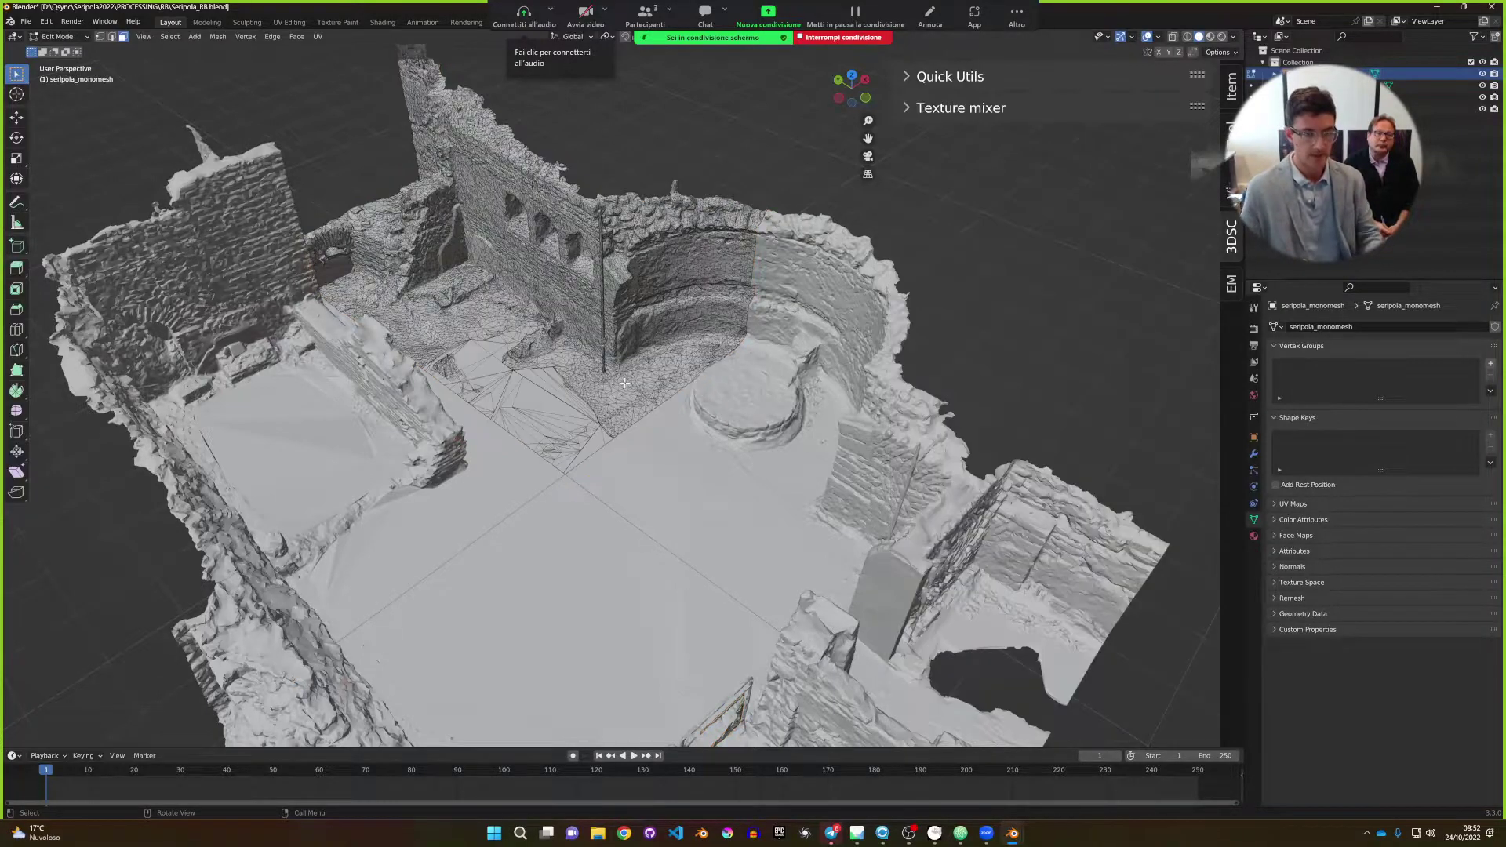
{"action": "middle_click_drag", "start_coordinate": [625, 383], "coordinate": [591, 411]}
{"action": "scroll", "coordinate": [547, 366], "scroll_direction": "up", "scroll_amount": 5}
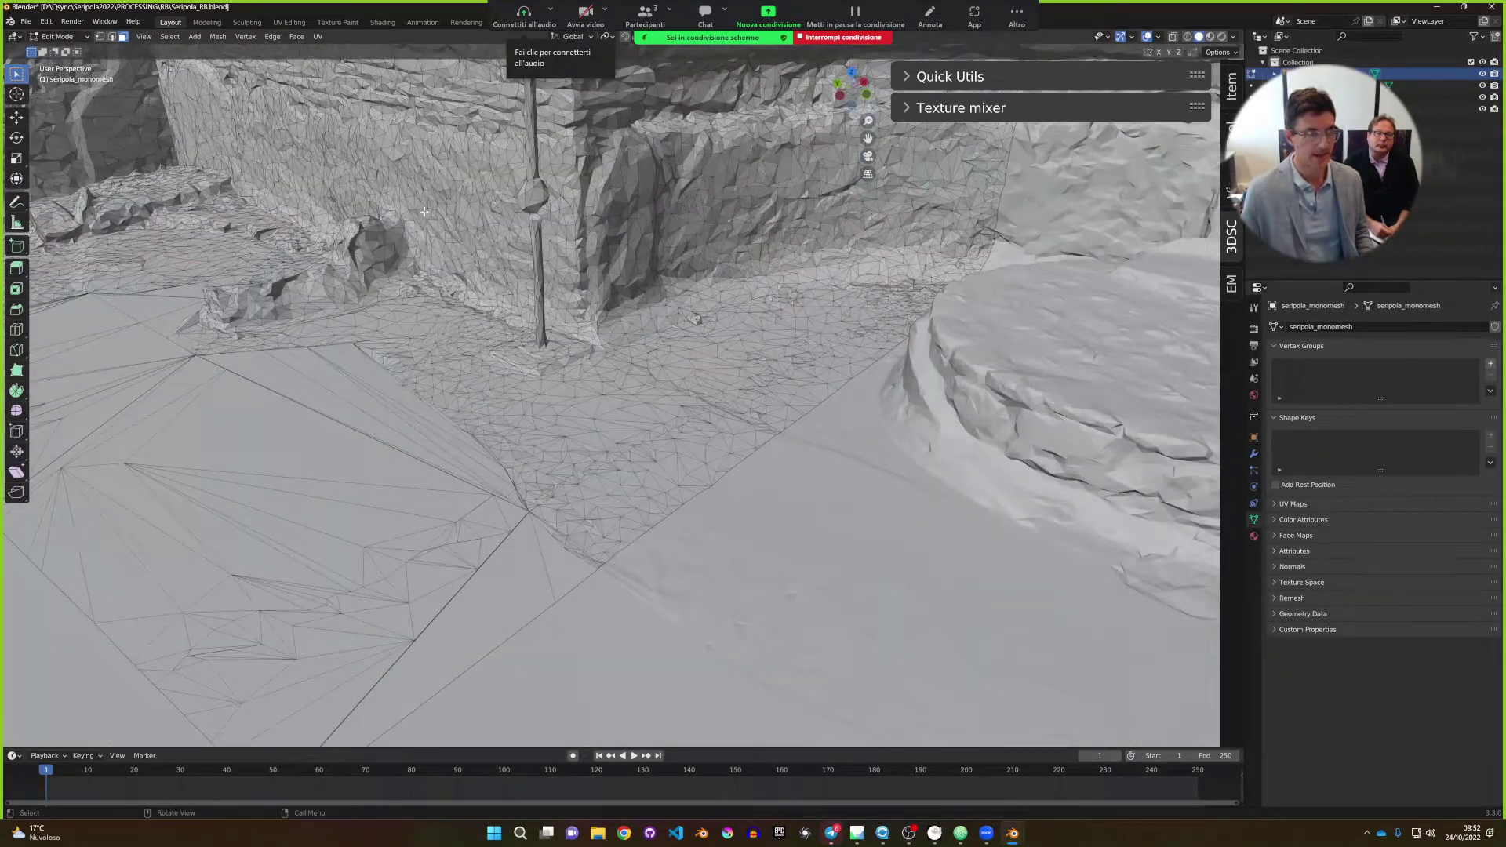
{"action": "left_click", "coordinate": [626, 414]}
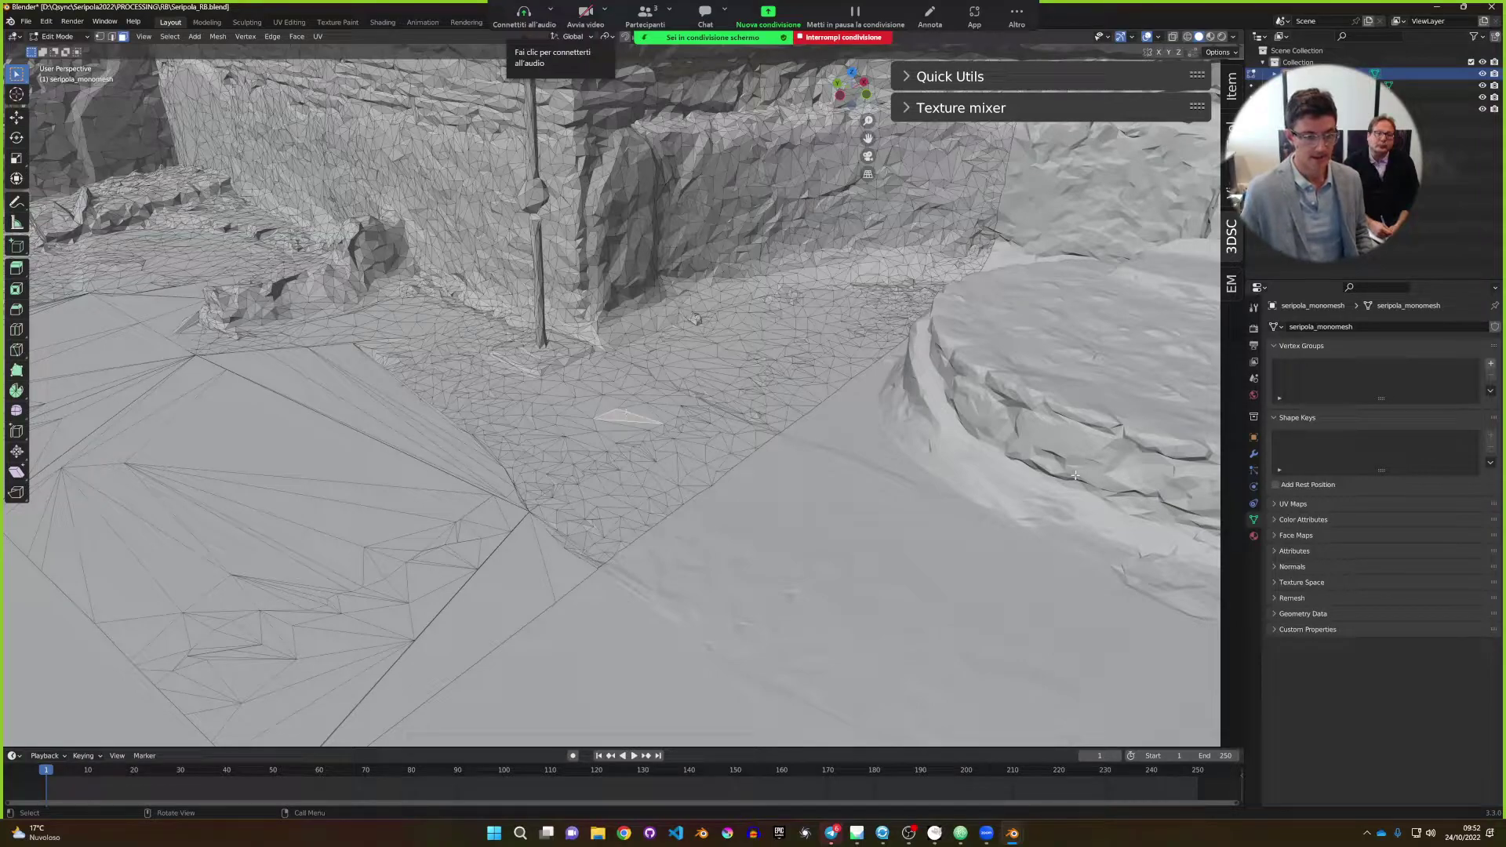
{"action": "key", "text": "x"}
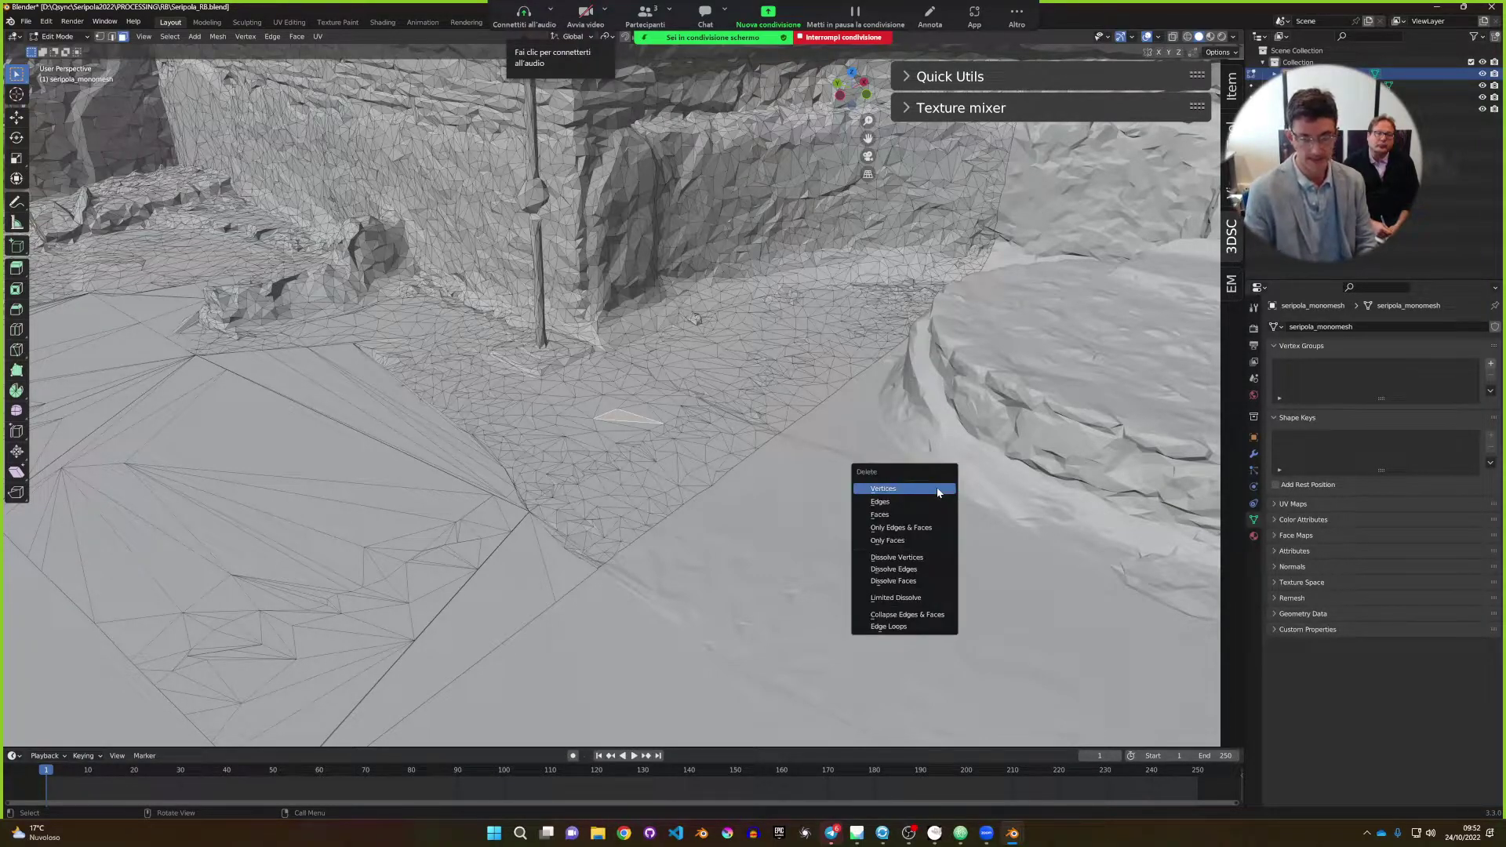
{"action": "key", "text": "Down"}
{"action": "key", "text": "Down"}
{"action": "key", "text": "Return"}
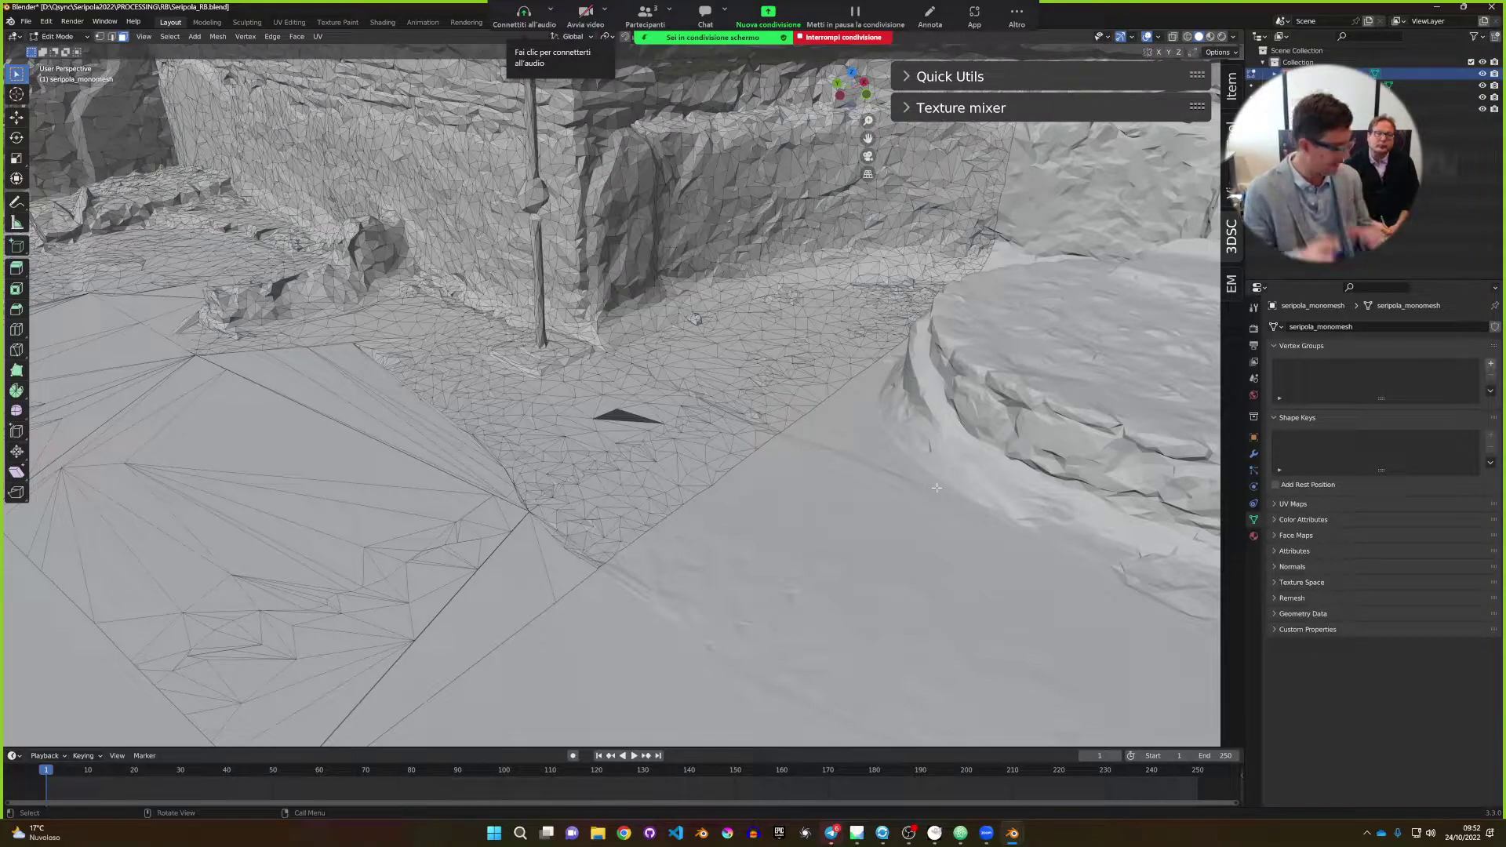
{"action": "key", "text": "ctrl+z"}
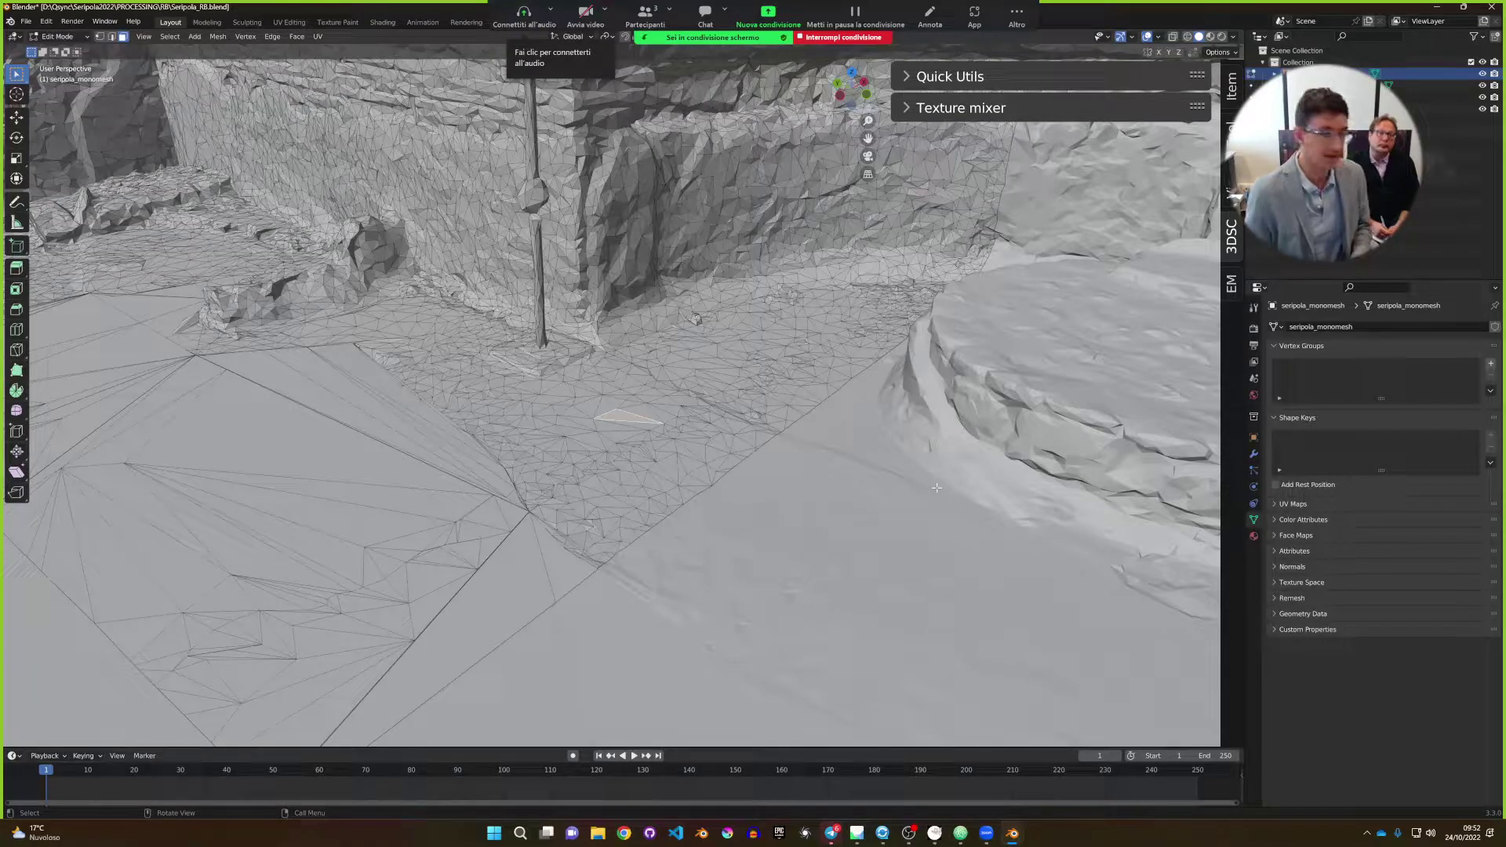
{"action": "middle_click_drag", "start_coordinate": [647, 504], "coordinate": [644, 522]}
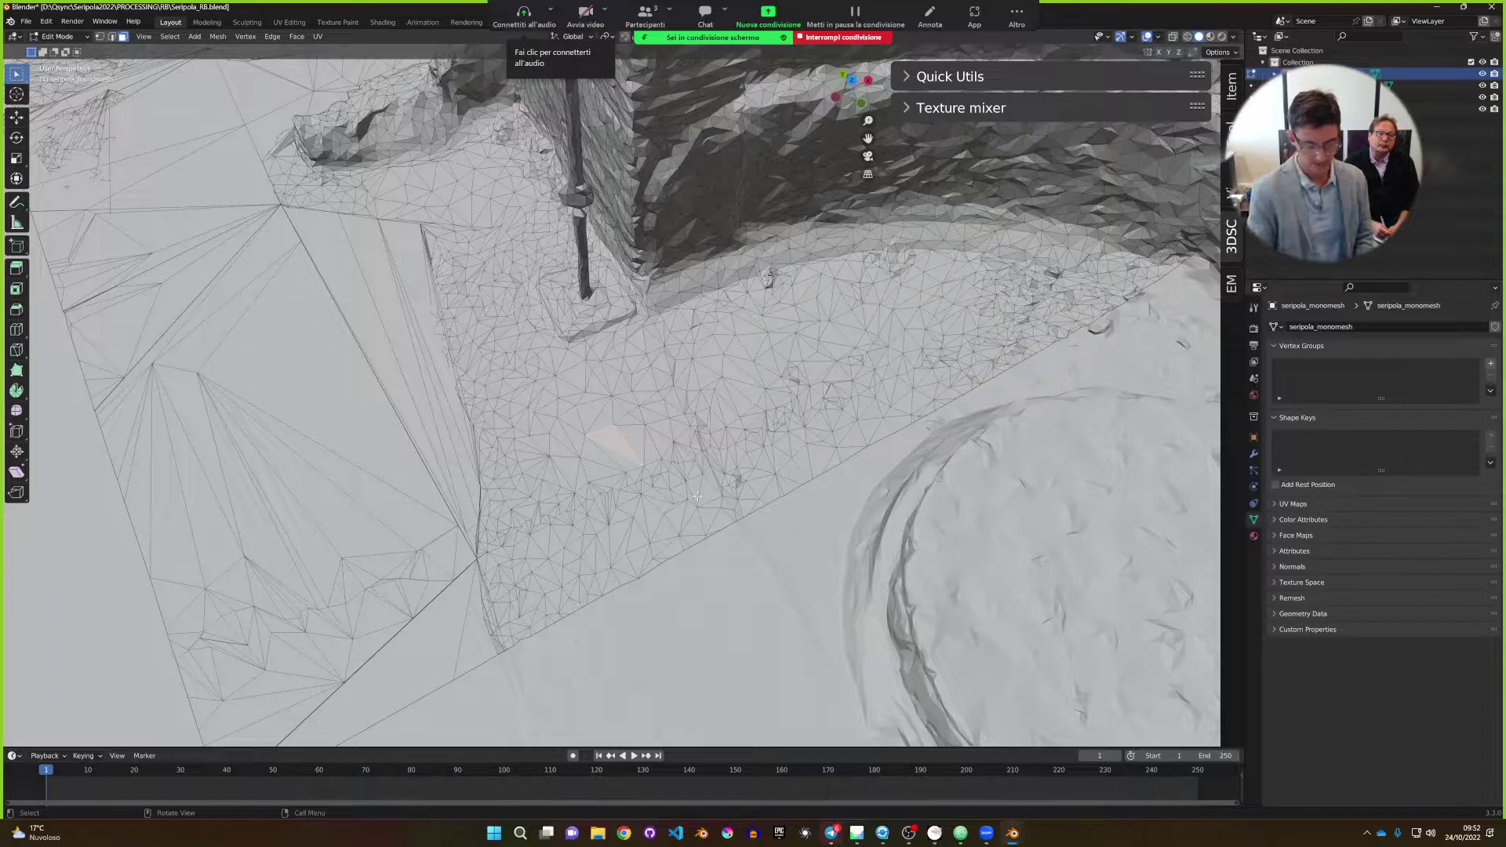
{"action": "key", "text": "k"}
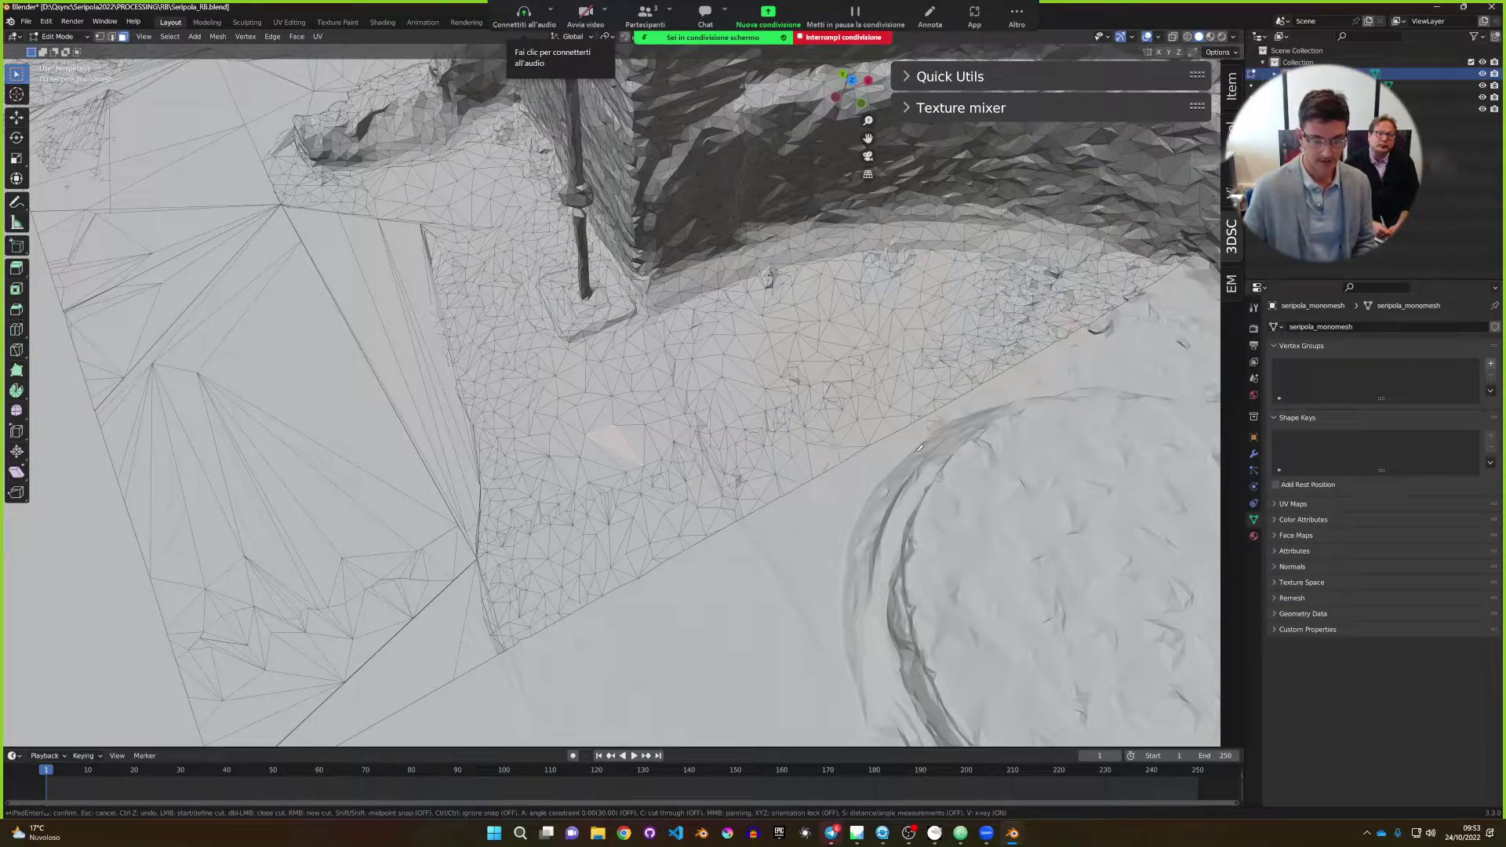
{"action": "left_click", "coordinate": [892, 451]}
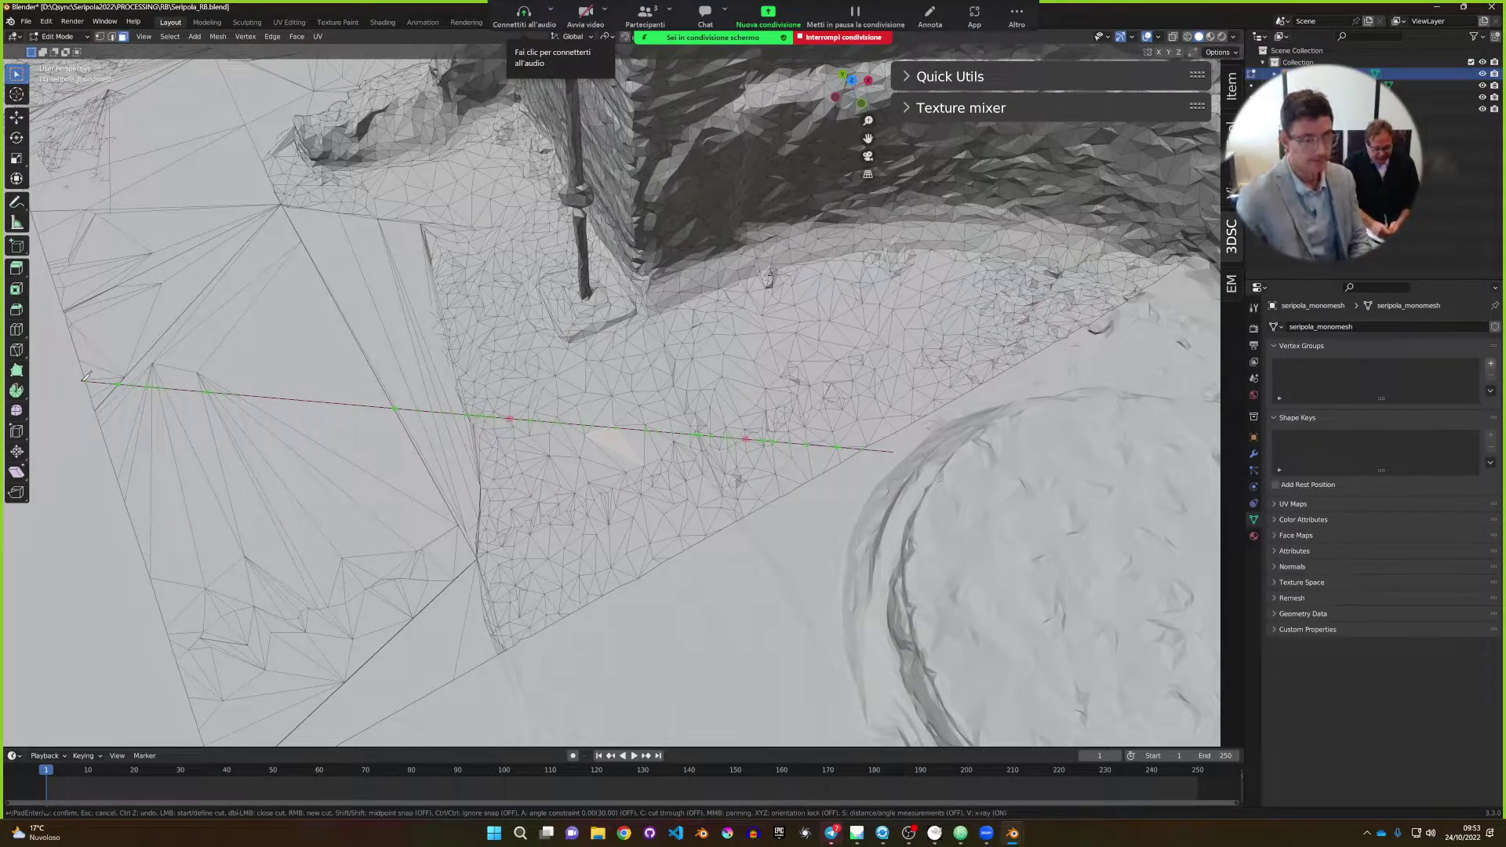
{"action": "key", "text": "c"}
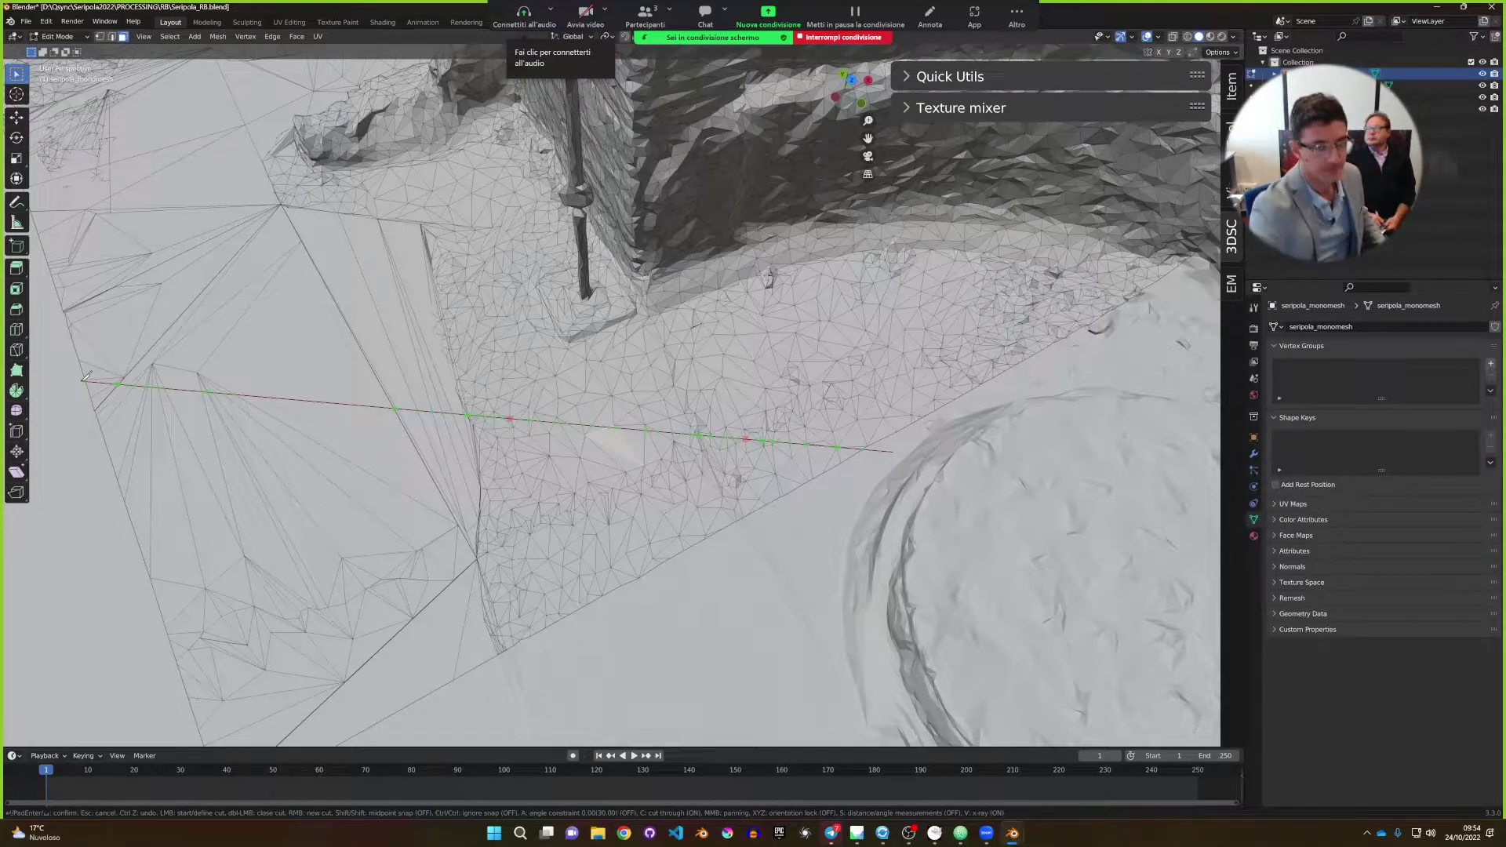
{"action": "left_click", "coordinate": [85, 379]}
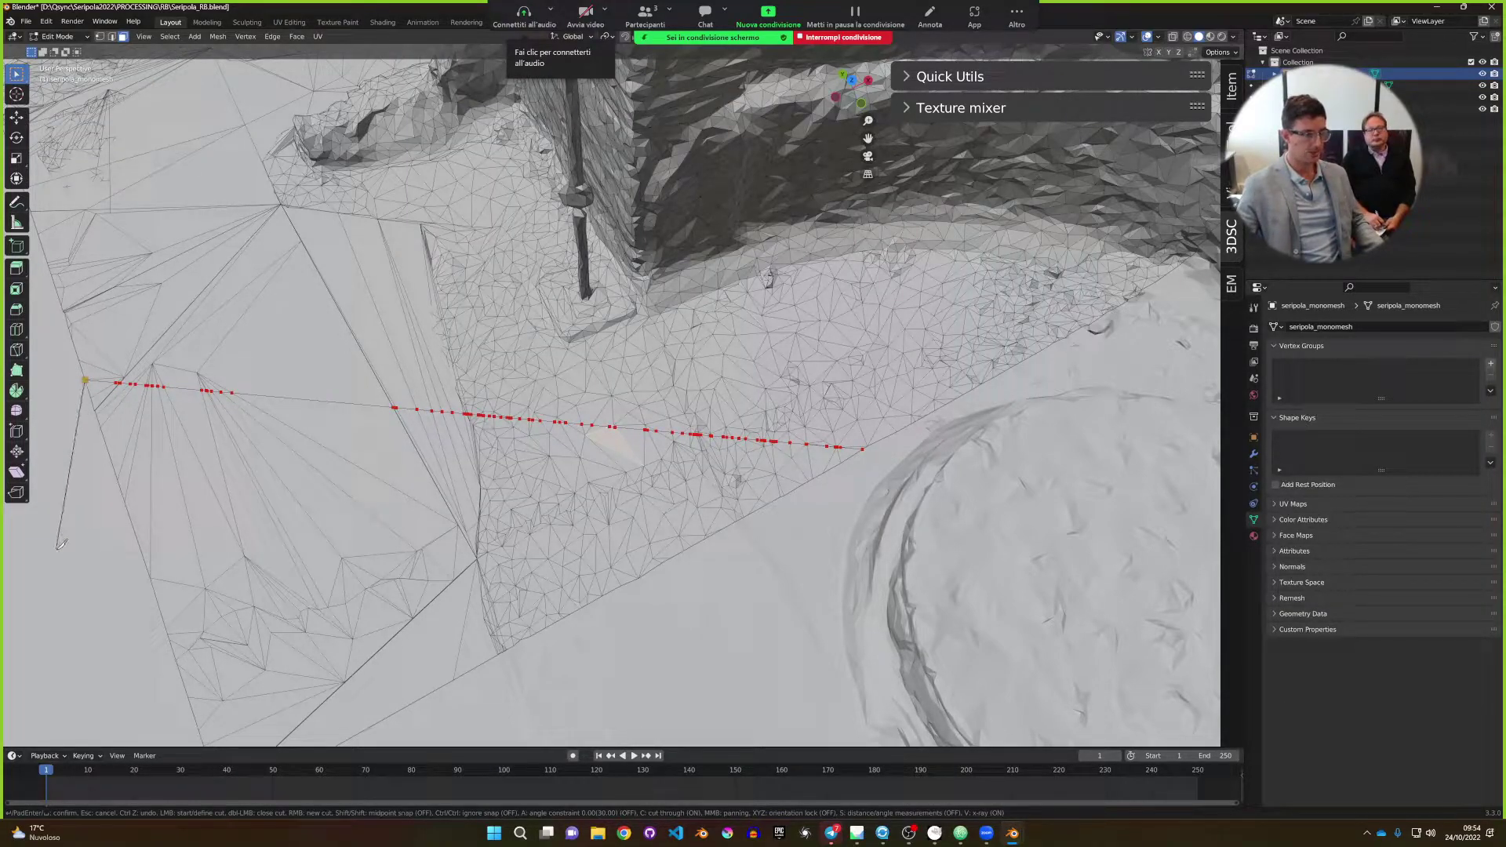
{"action": "key", "text": "Return"}
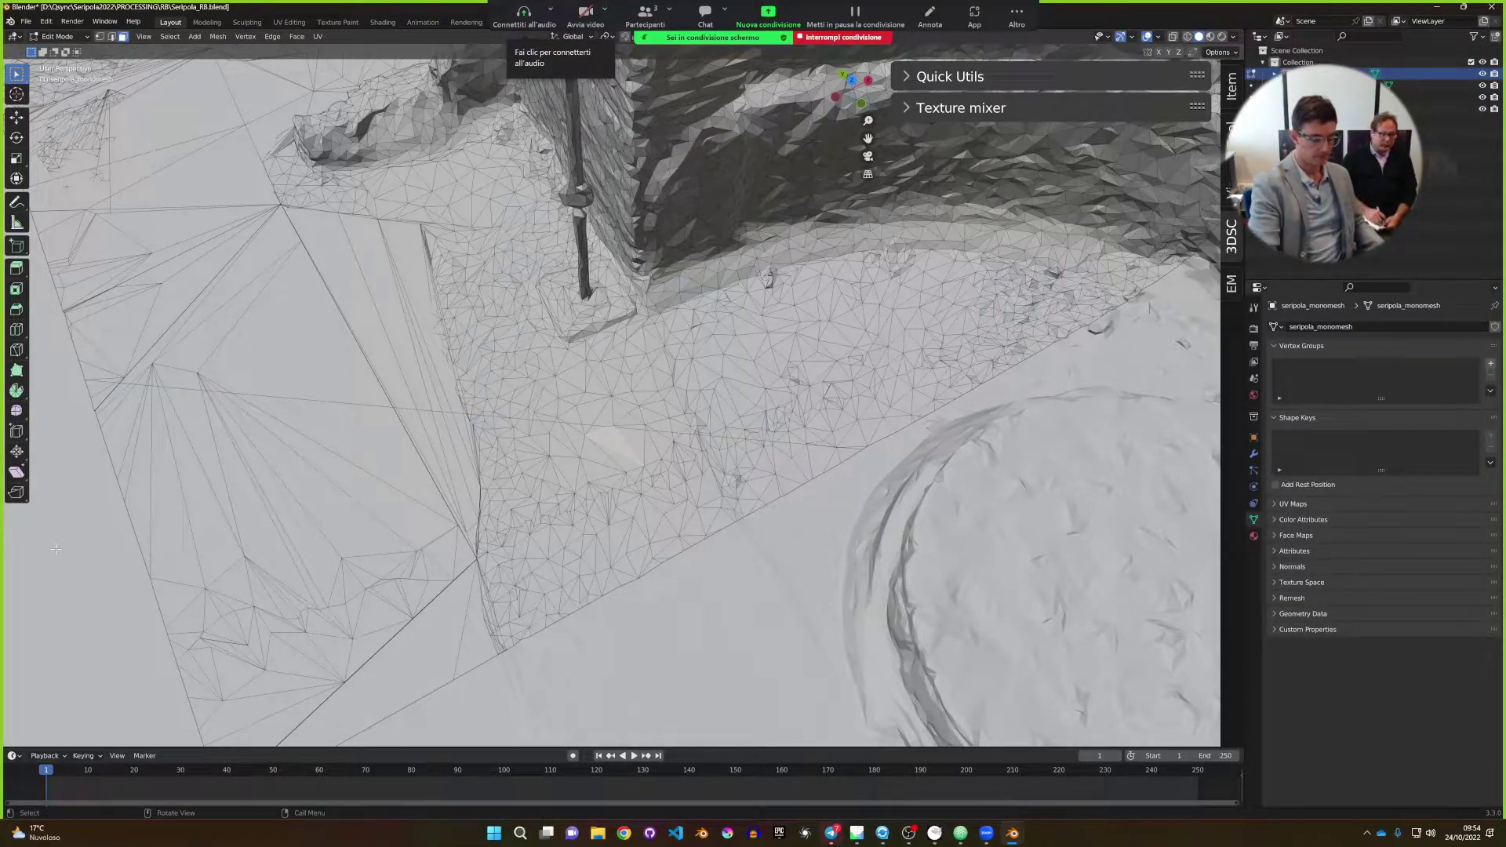
{"action": "key", "text": "ctrl"}
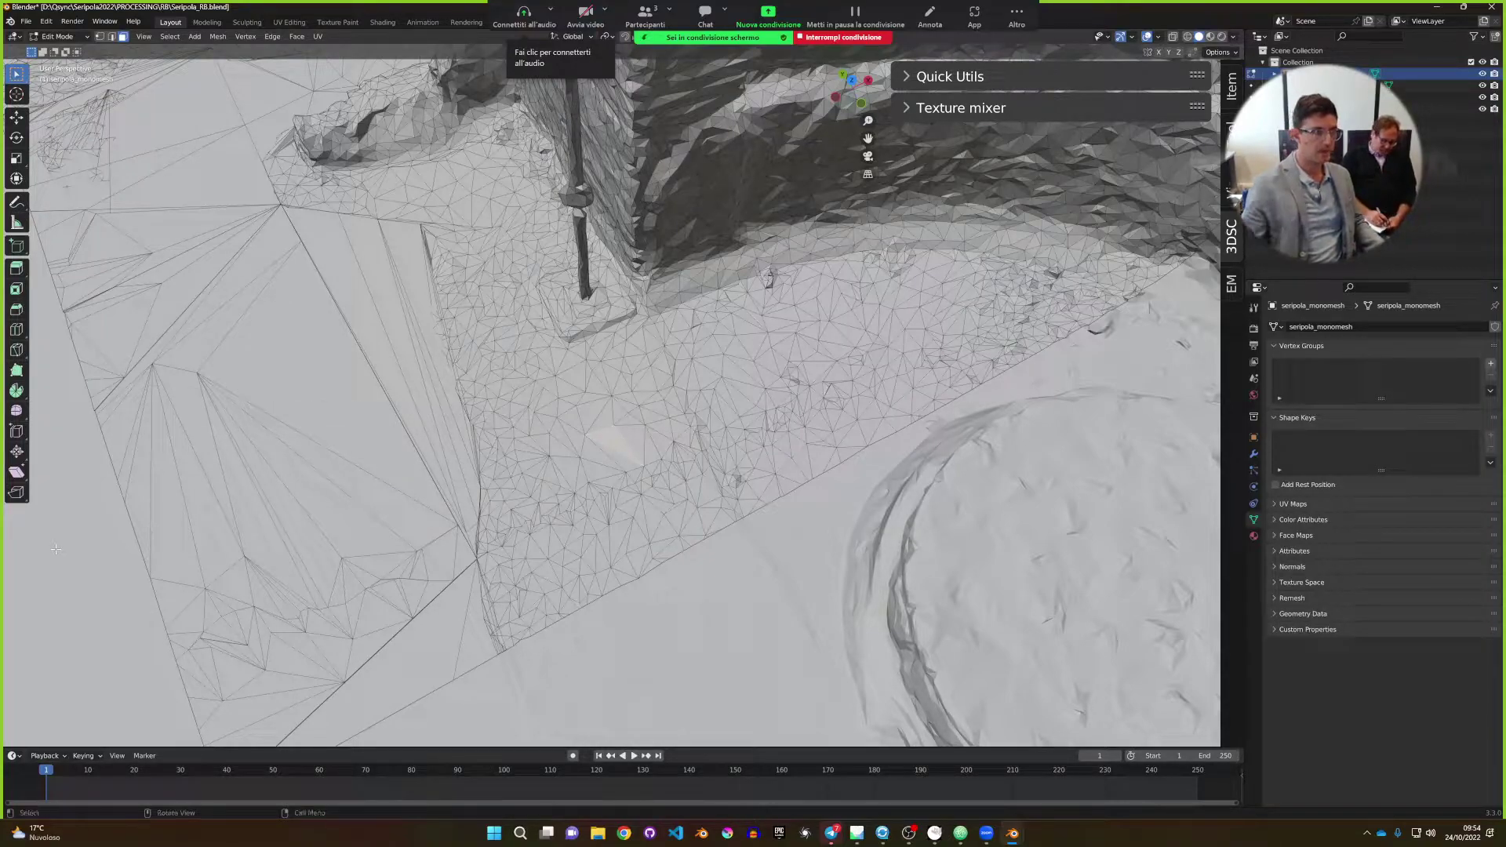
In vertex mode, knife-cut across the floor from its right border to the left border vertex.
{"action": "left_click", "coordinate": [98, 38]}
{"action": "key", "text": "super+a"}
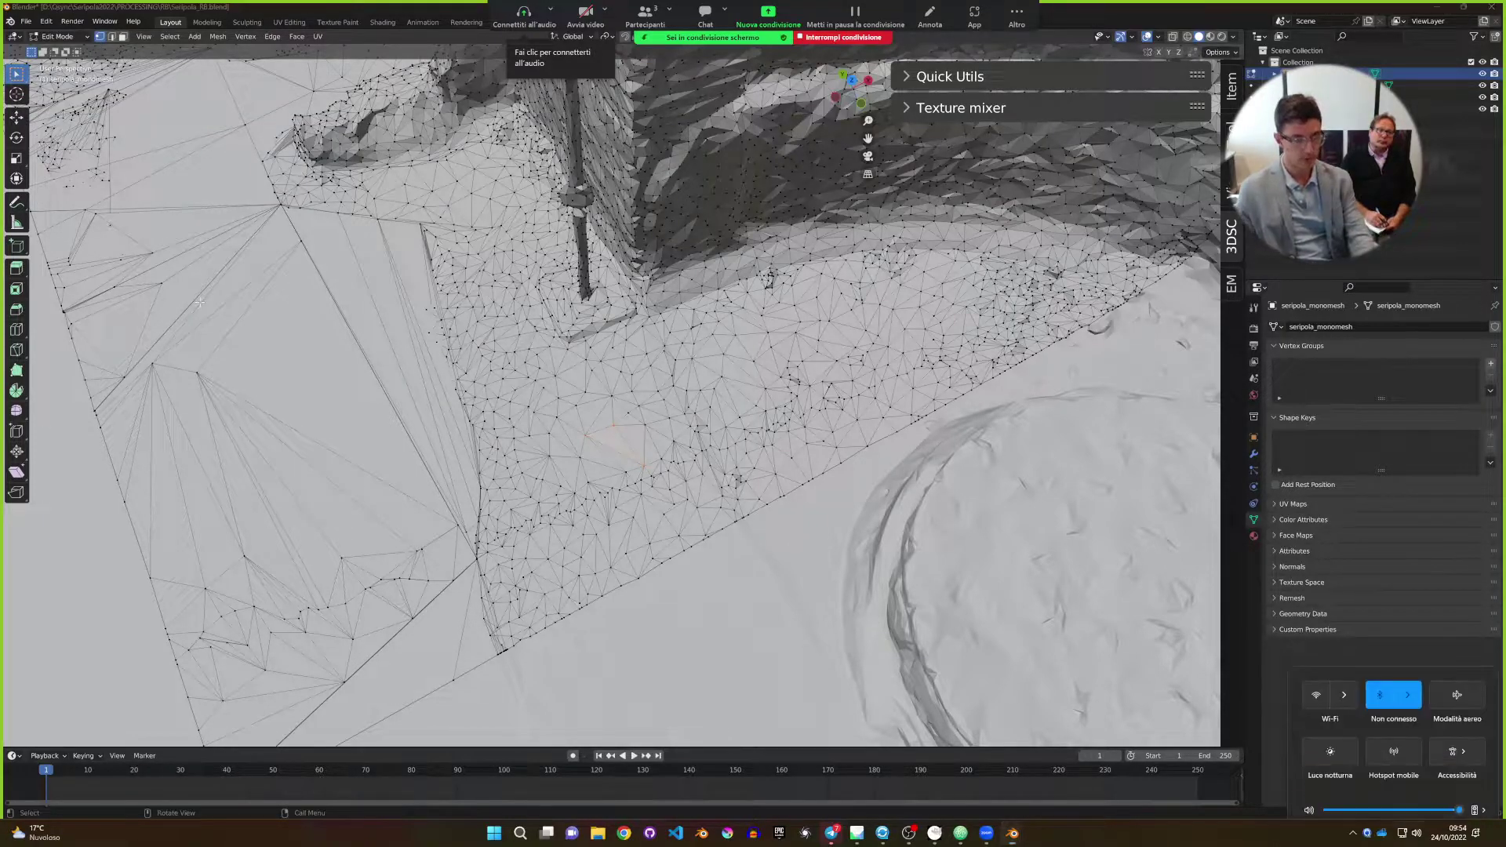
{"action": "key", "text": "Escape"}
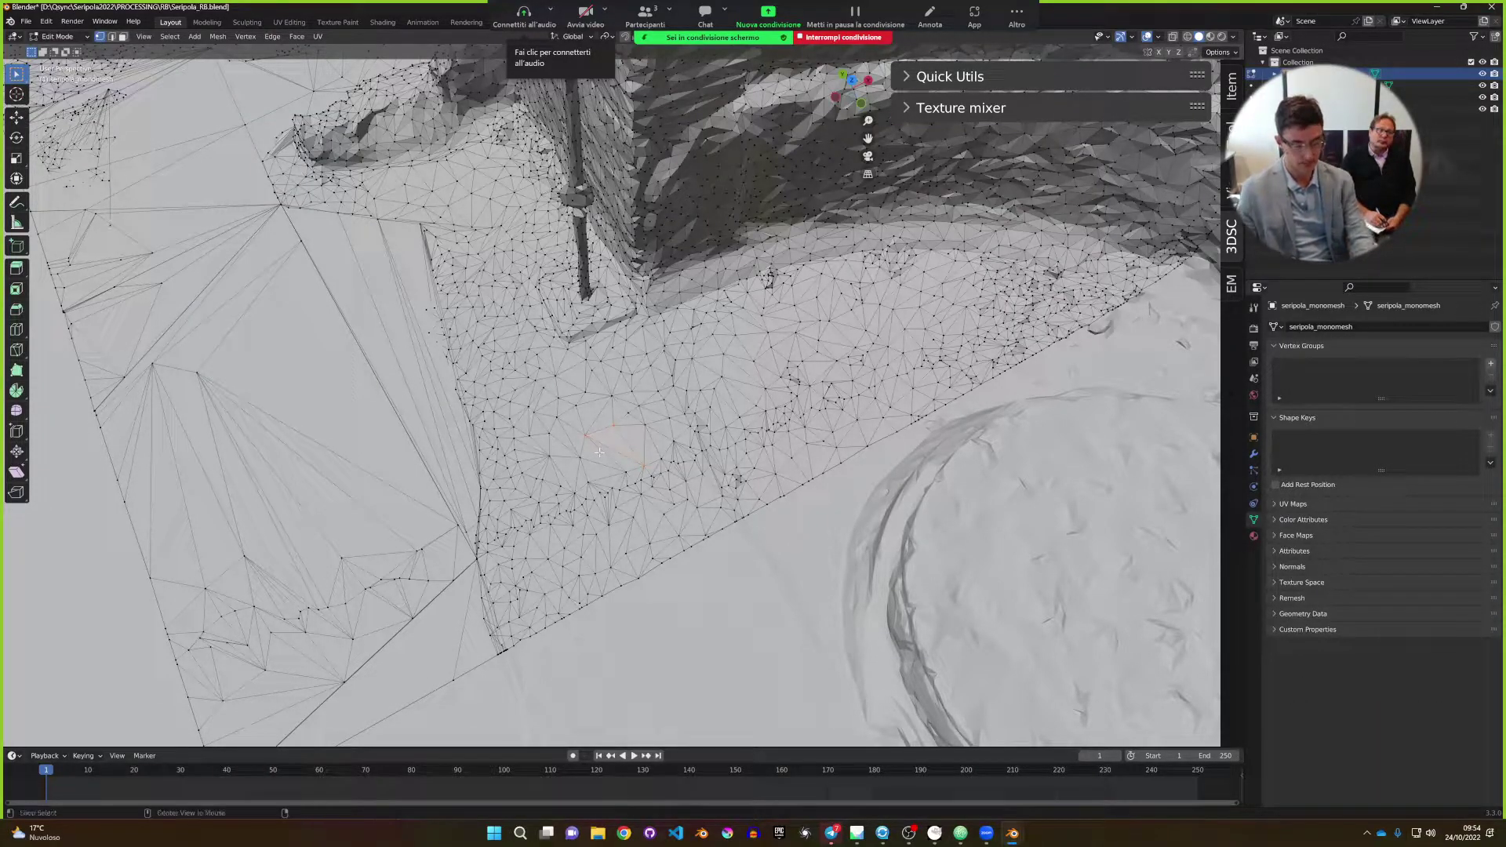
{"action": "key", "text": "k"}
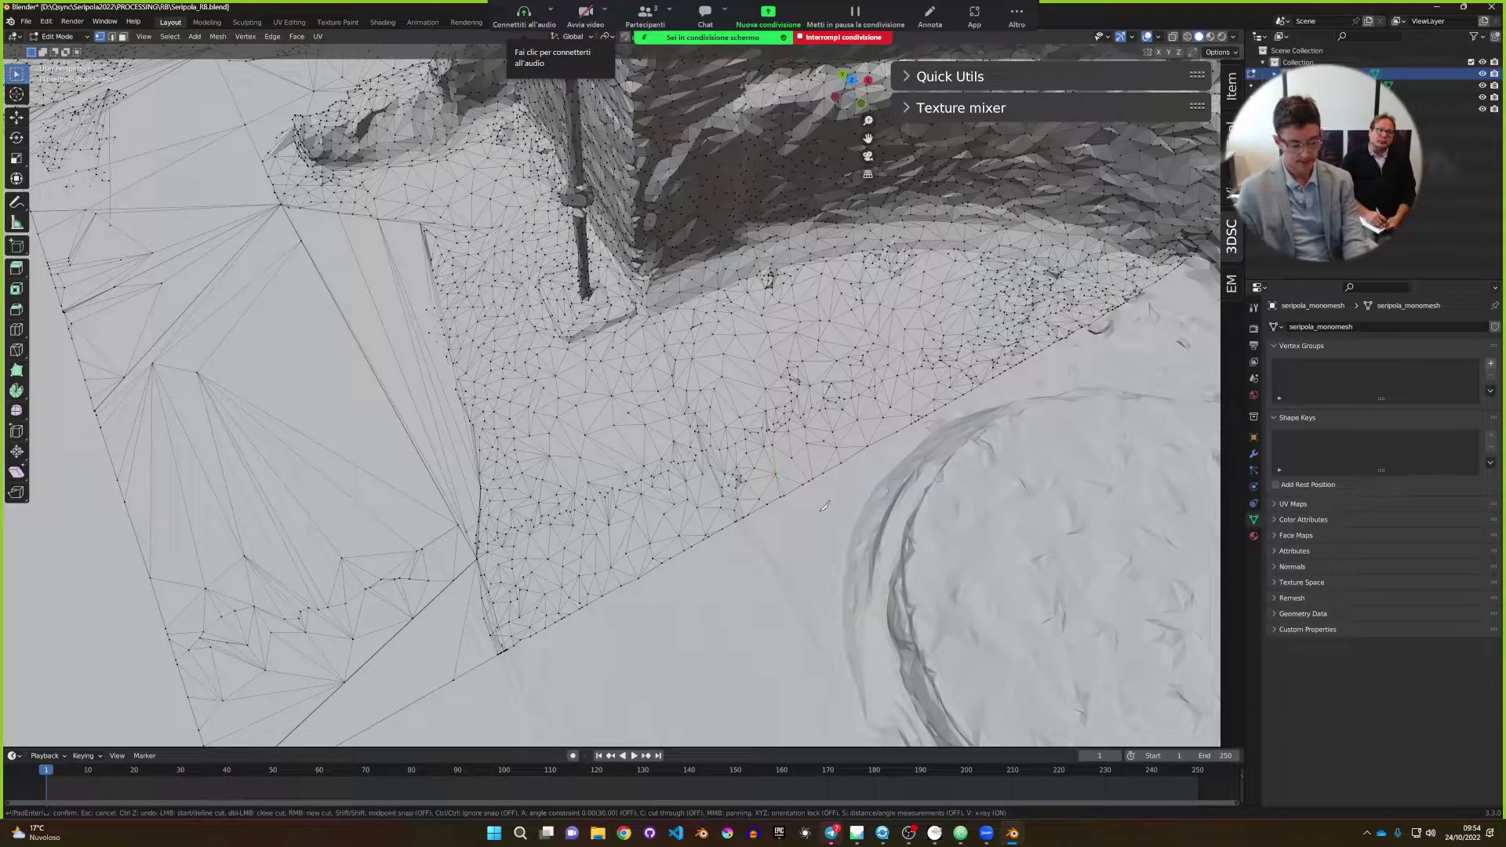
{"action": "left_click", "coordinate": [804, 485]}
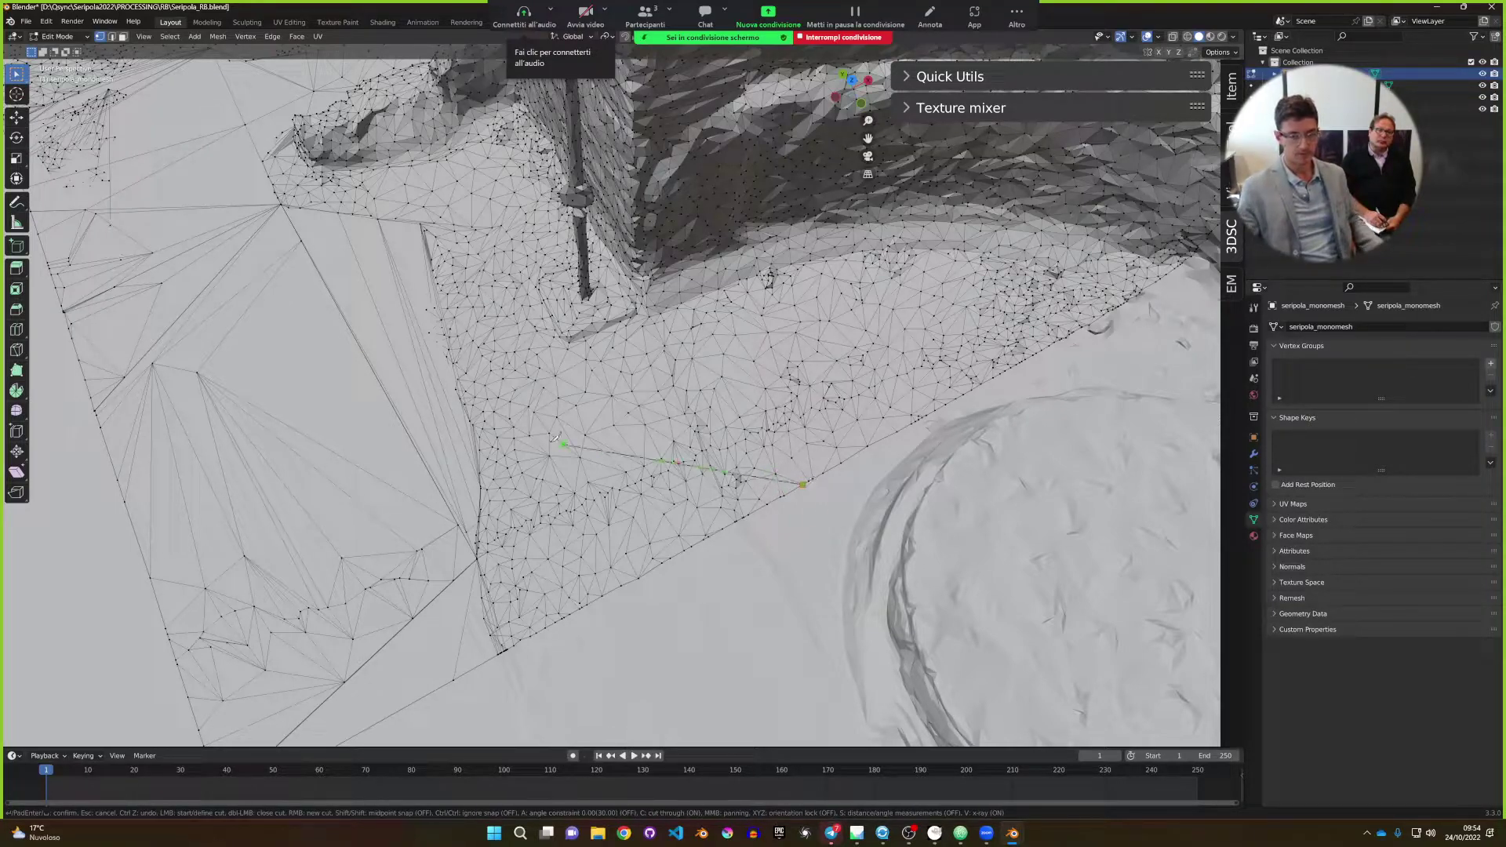
{"action": "left_click", "coordinate": [92, 396]}
{"action": "key", "text": "Return"}
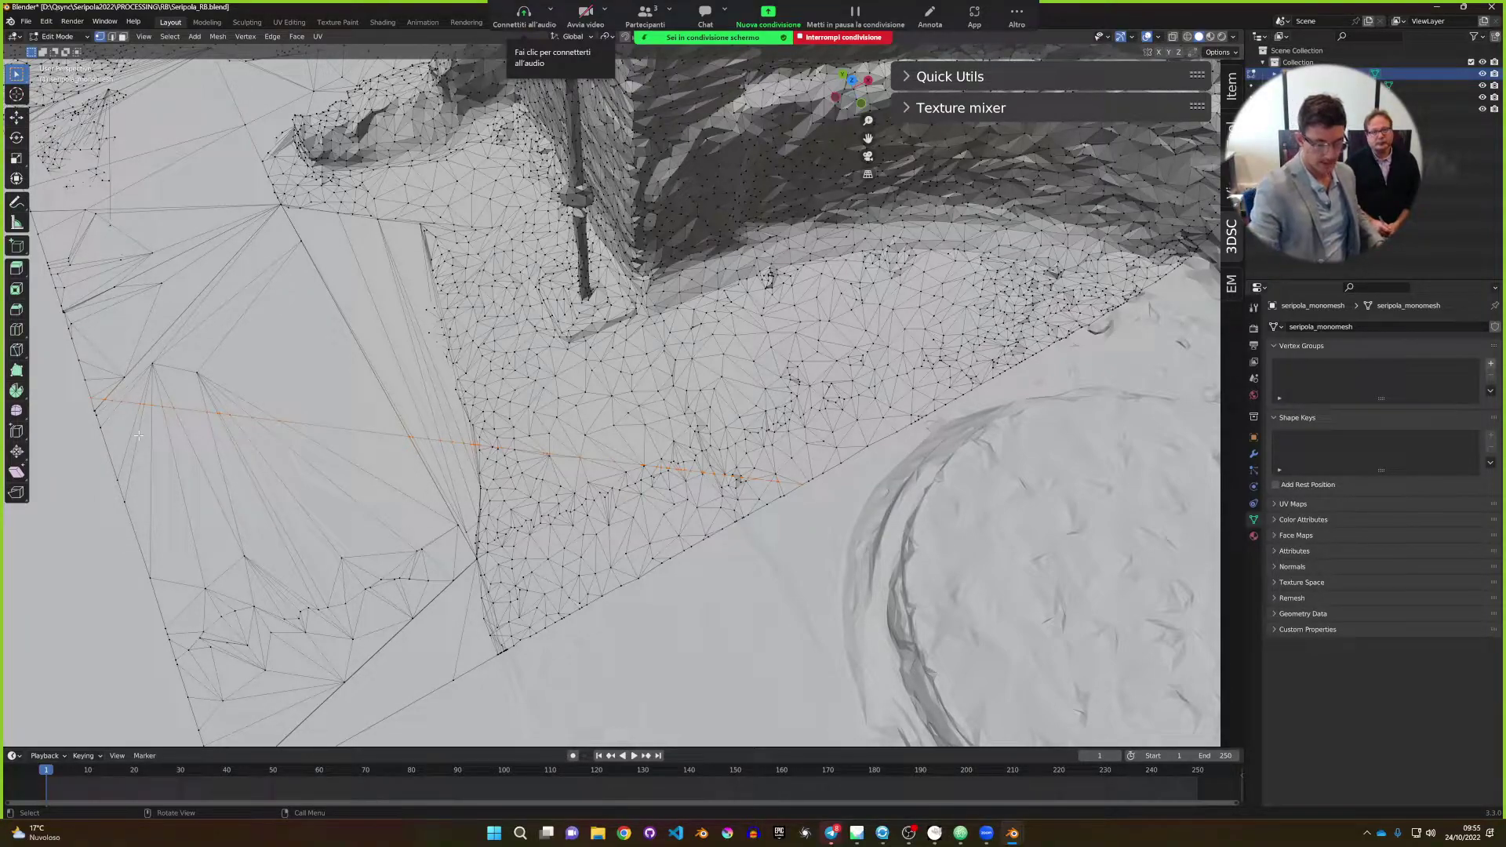
Hide the floor, select the linked stretched triangles, delete those faces, and unhide everything.
{"action": "key", "text": "h"}
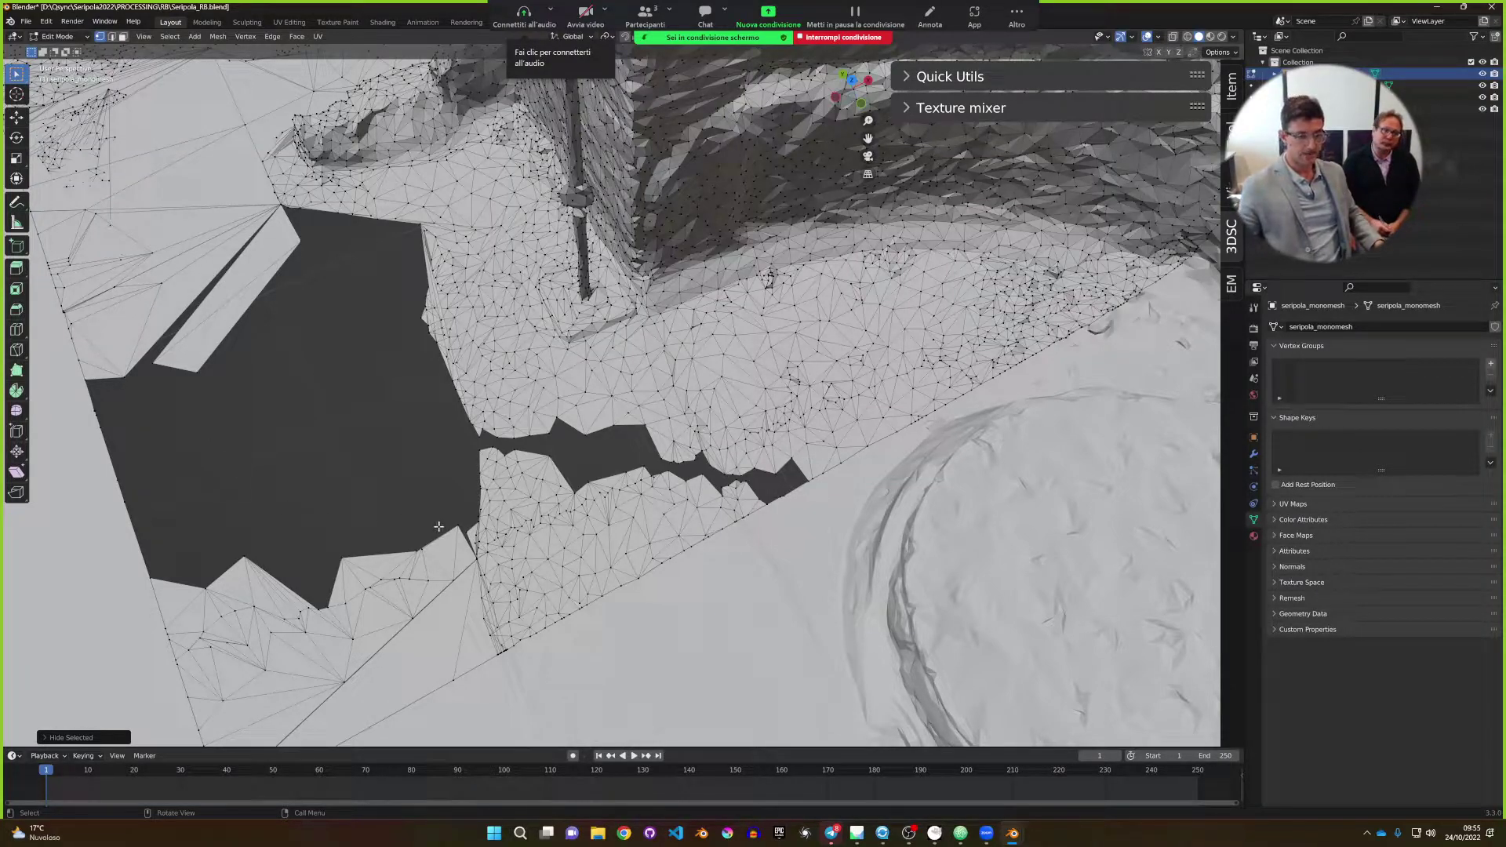
{"action": "left_click", "coordinate": [817, 538]}
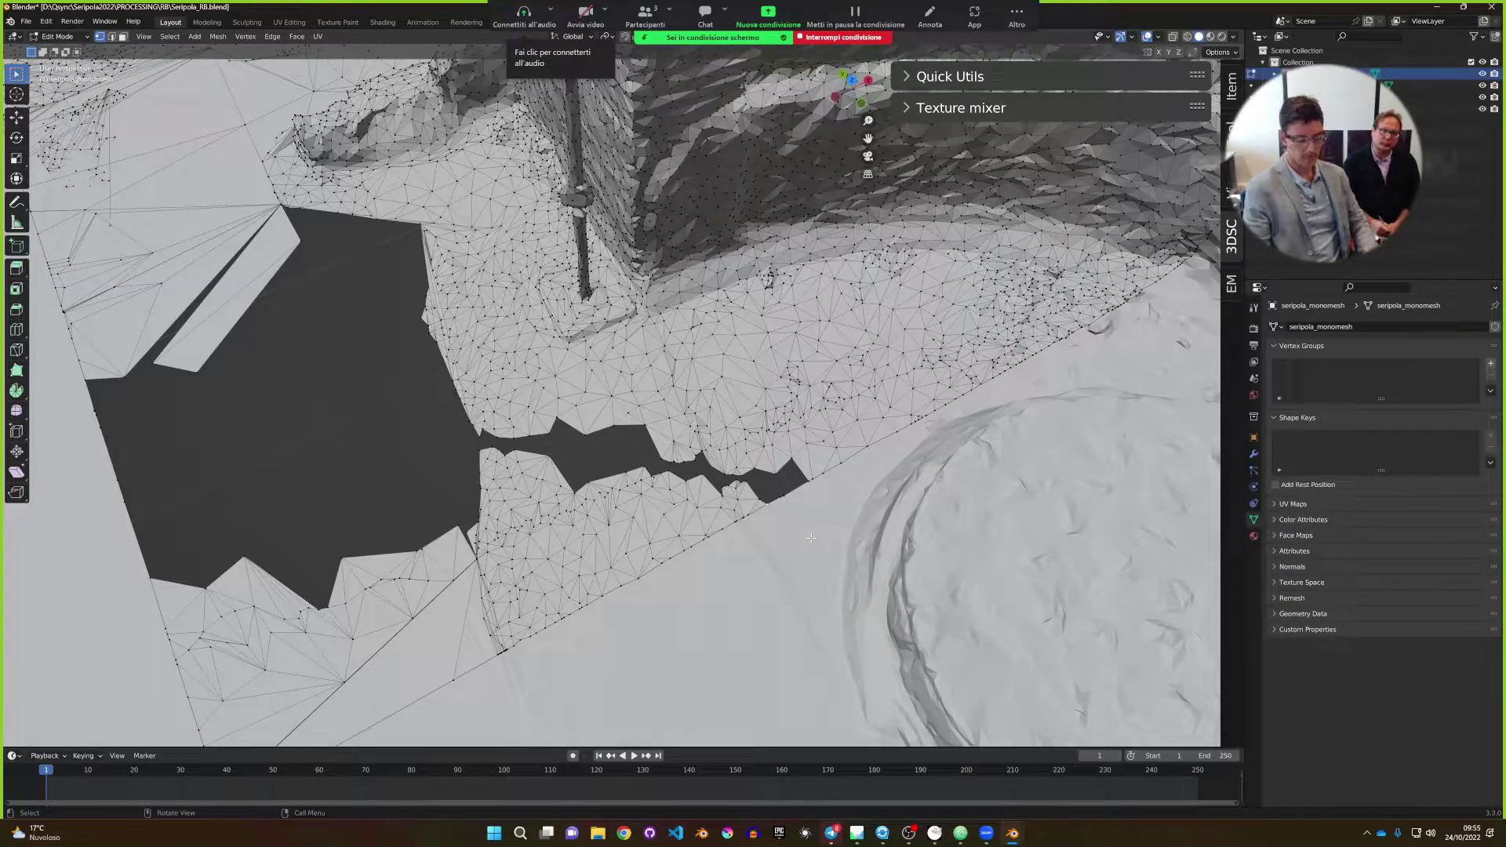
{"action": "key", "text": "ctrl+l"}
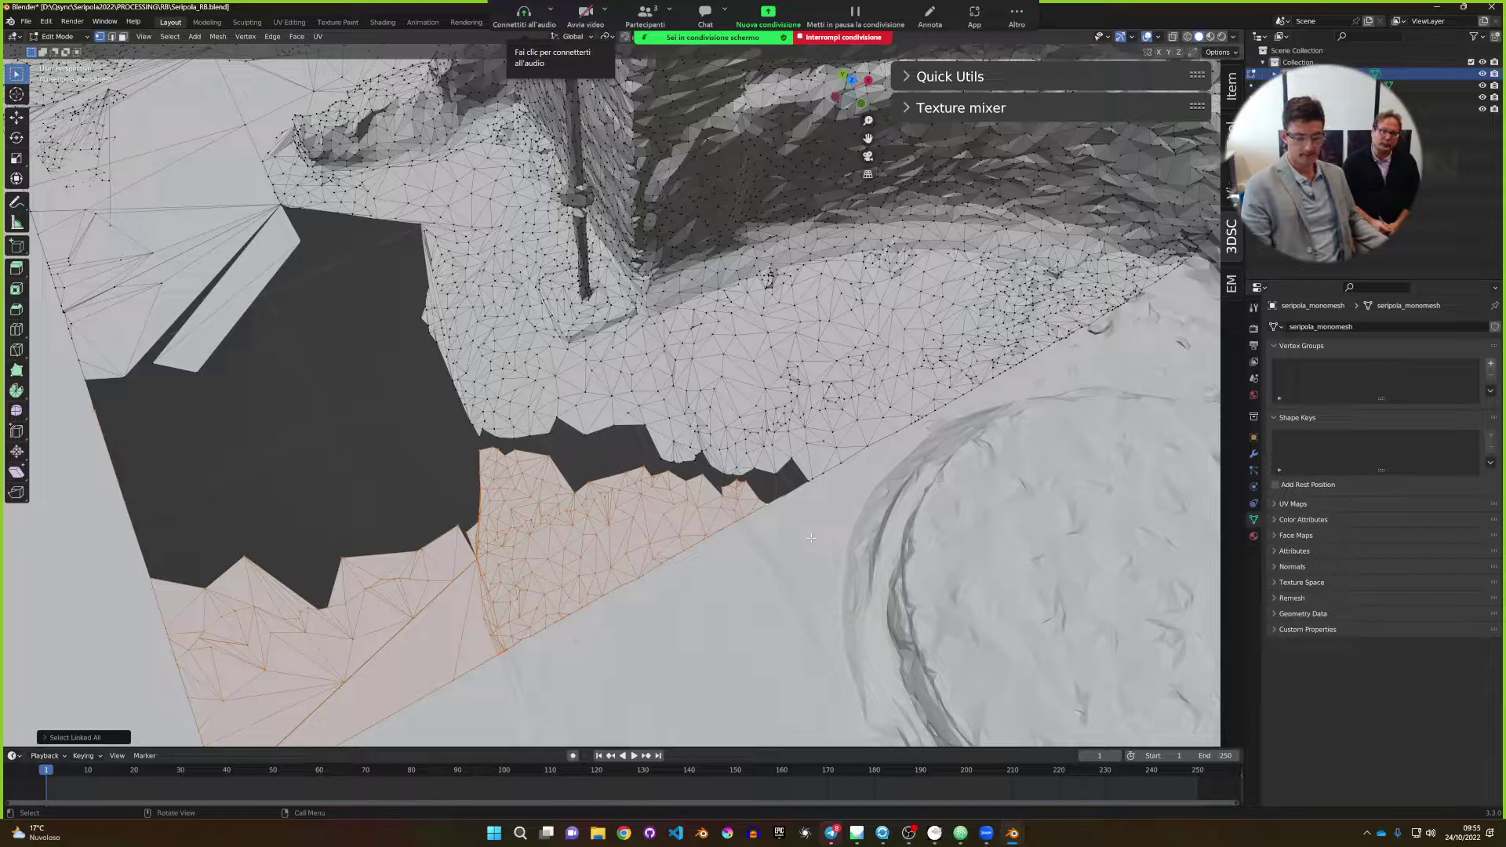
{"action": "key", "text": "x"}
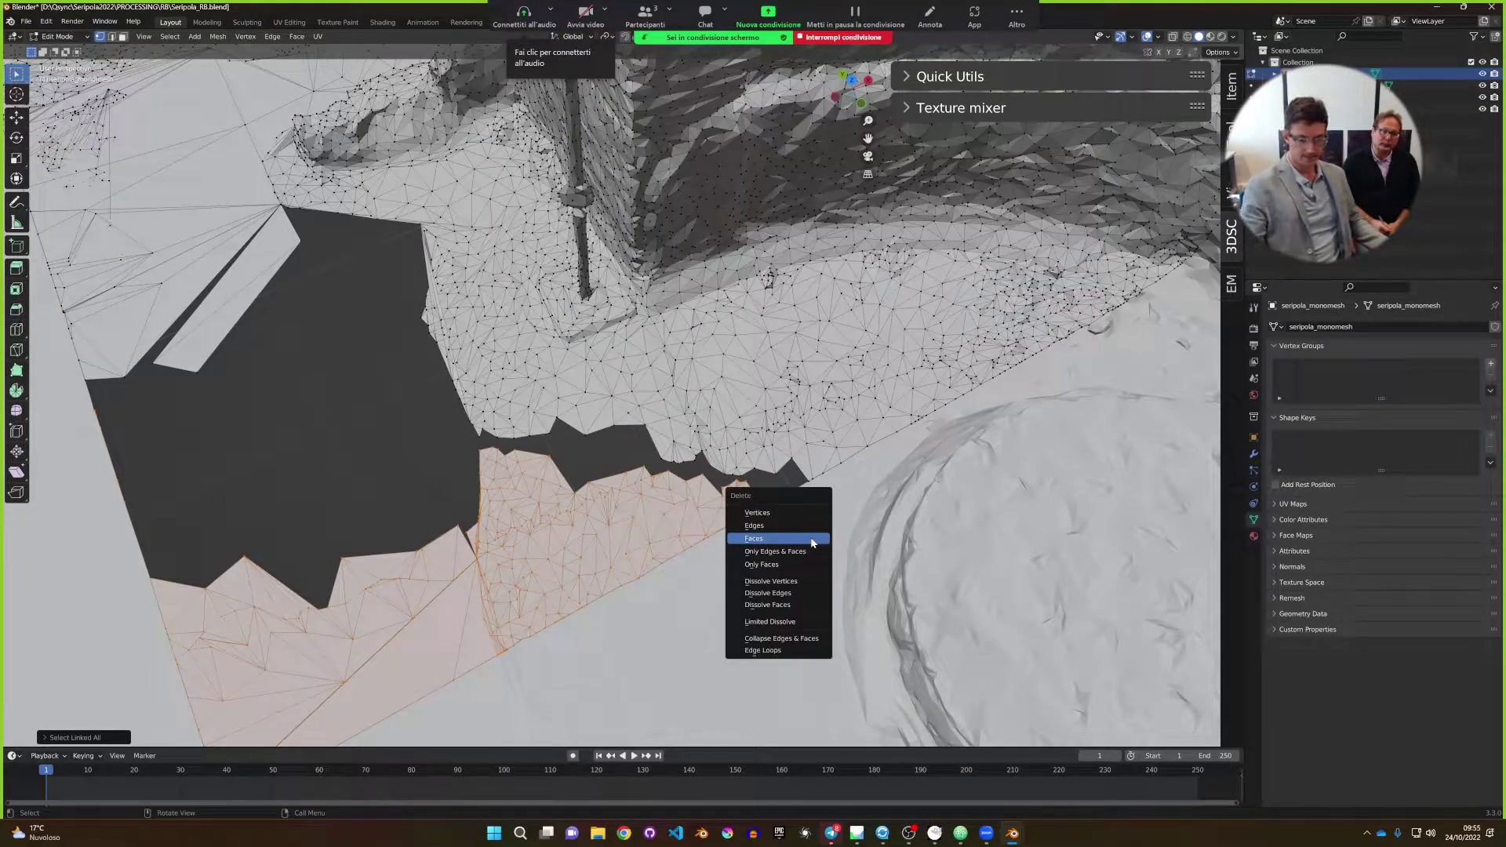
{"action": "left_click", "coordinate": [812, 538]}
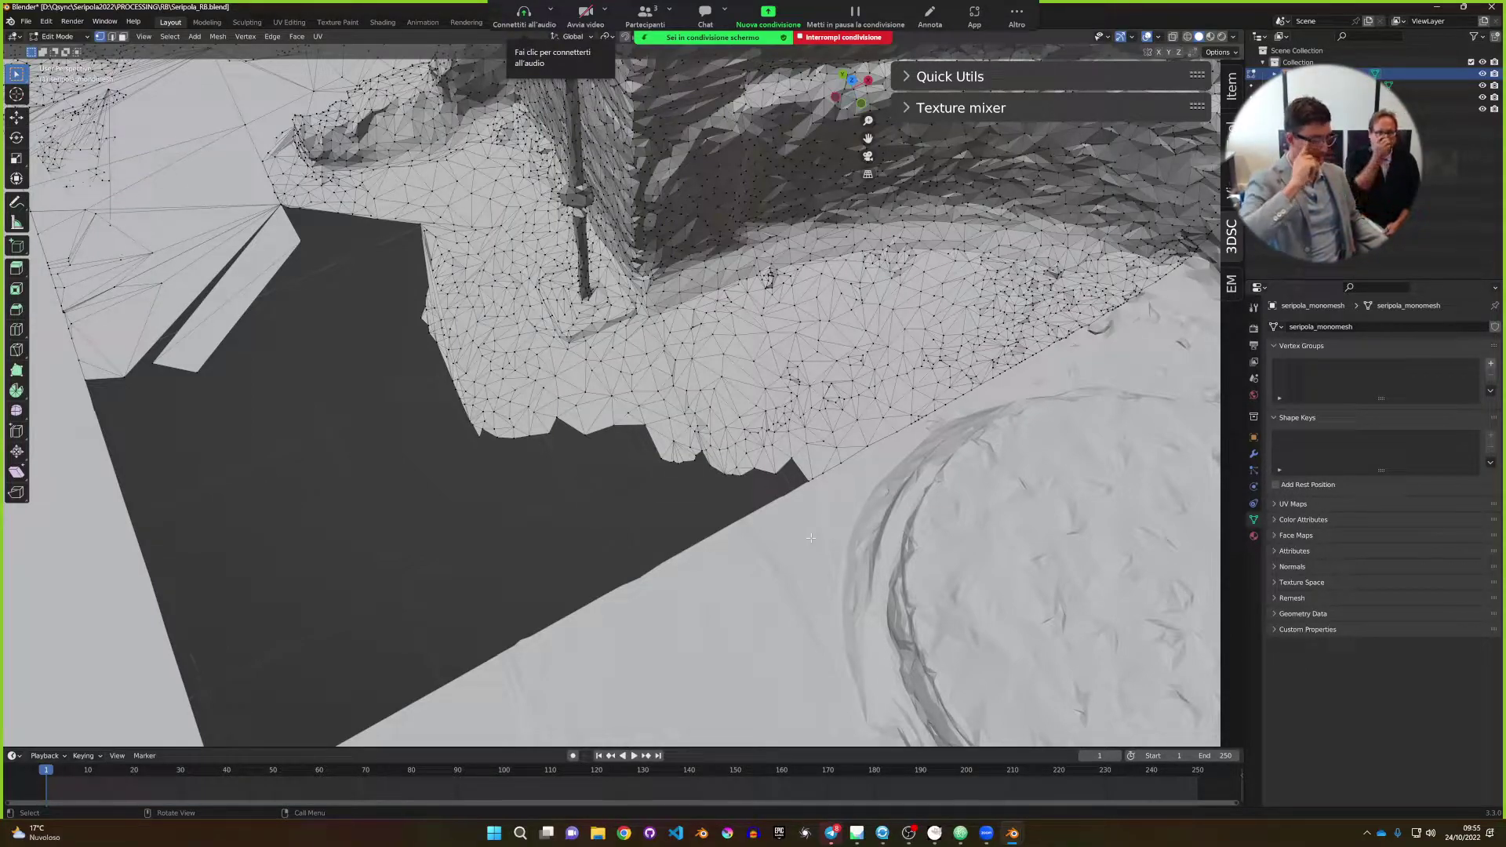
{"action": "key", "text": "alt+h"}
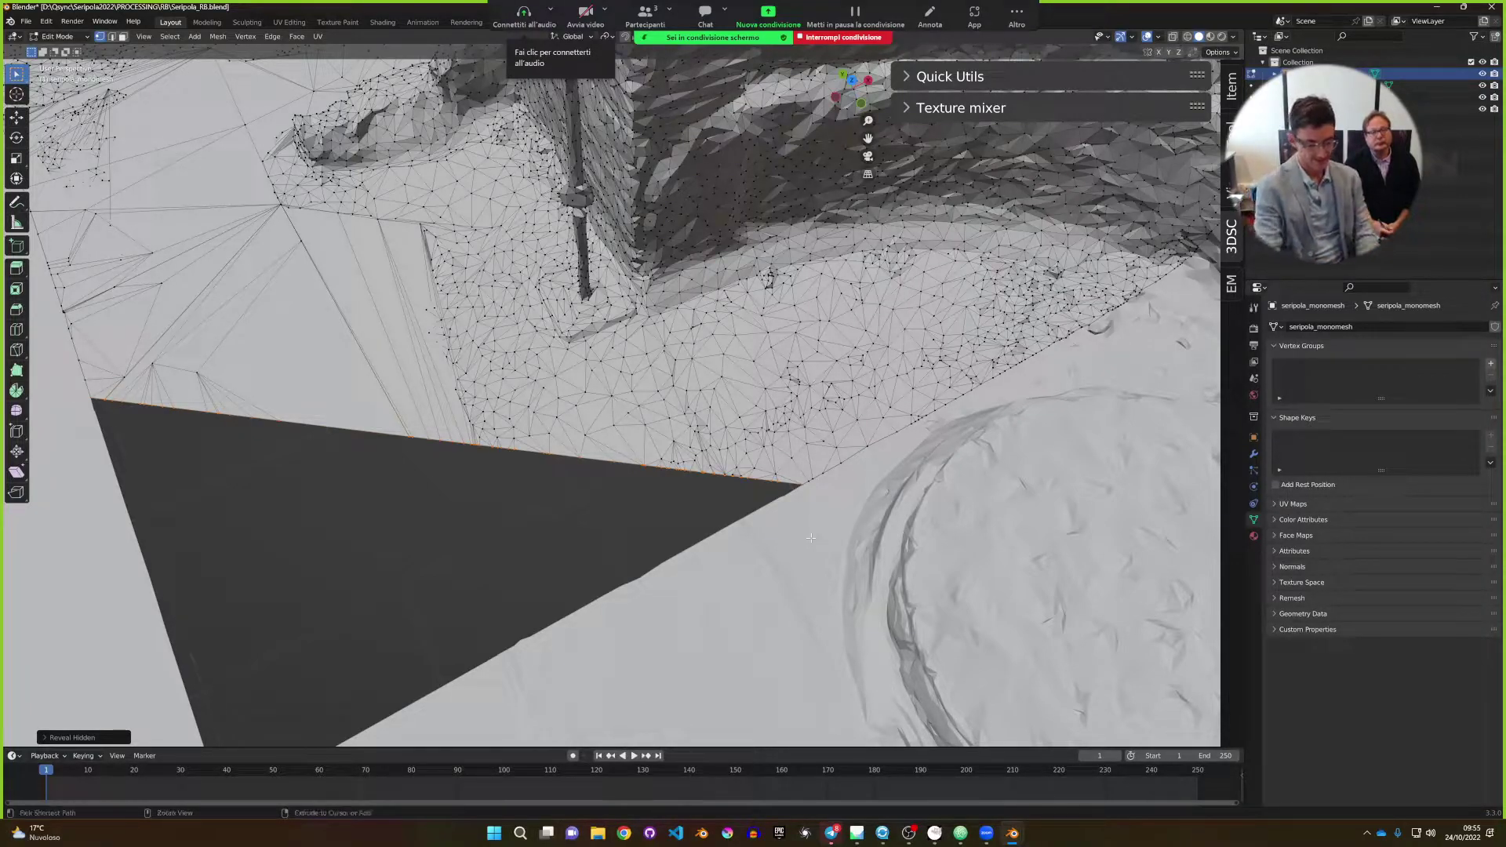
Undo twice to restore the hidden faces, then select the ruin's connected geometry with Ctrl+L.
{"action": "key", "text": "ctrl+z"}
{"action": "key", "text": "ctrl+z"}
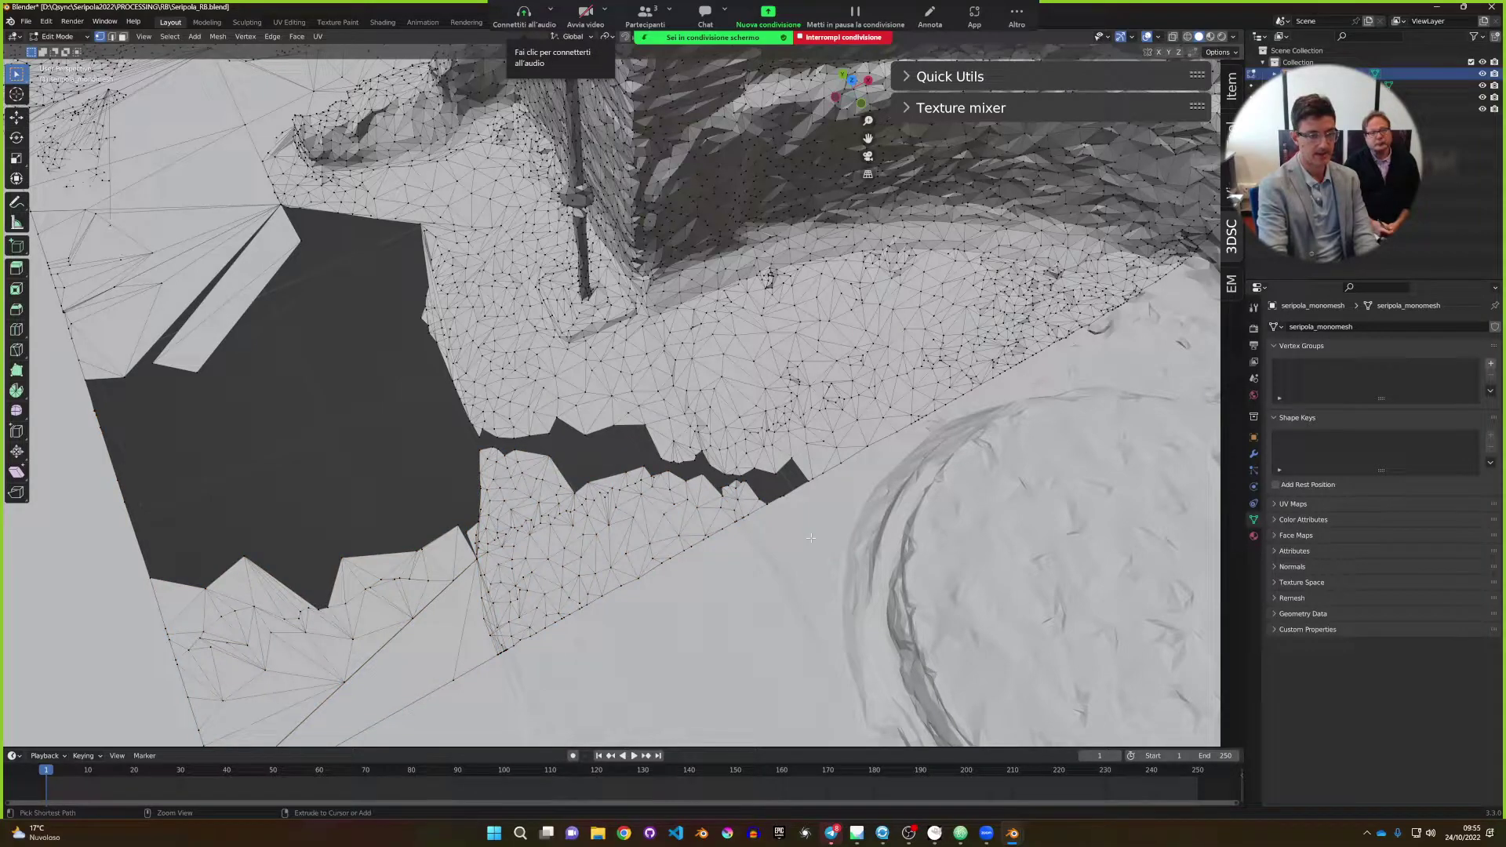
{"action": "key", "text": "ctrl+z"}
{"action": "key", "text": "ctrl+z"}
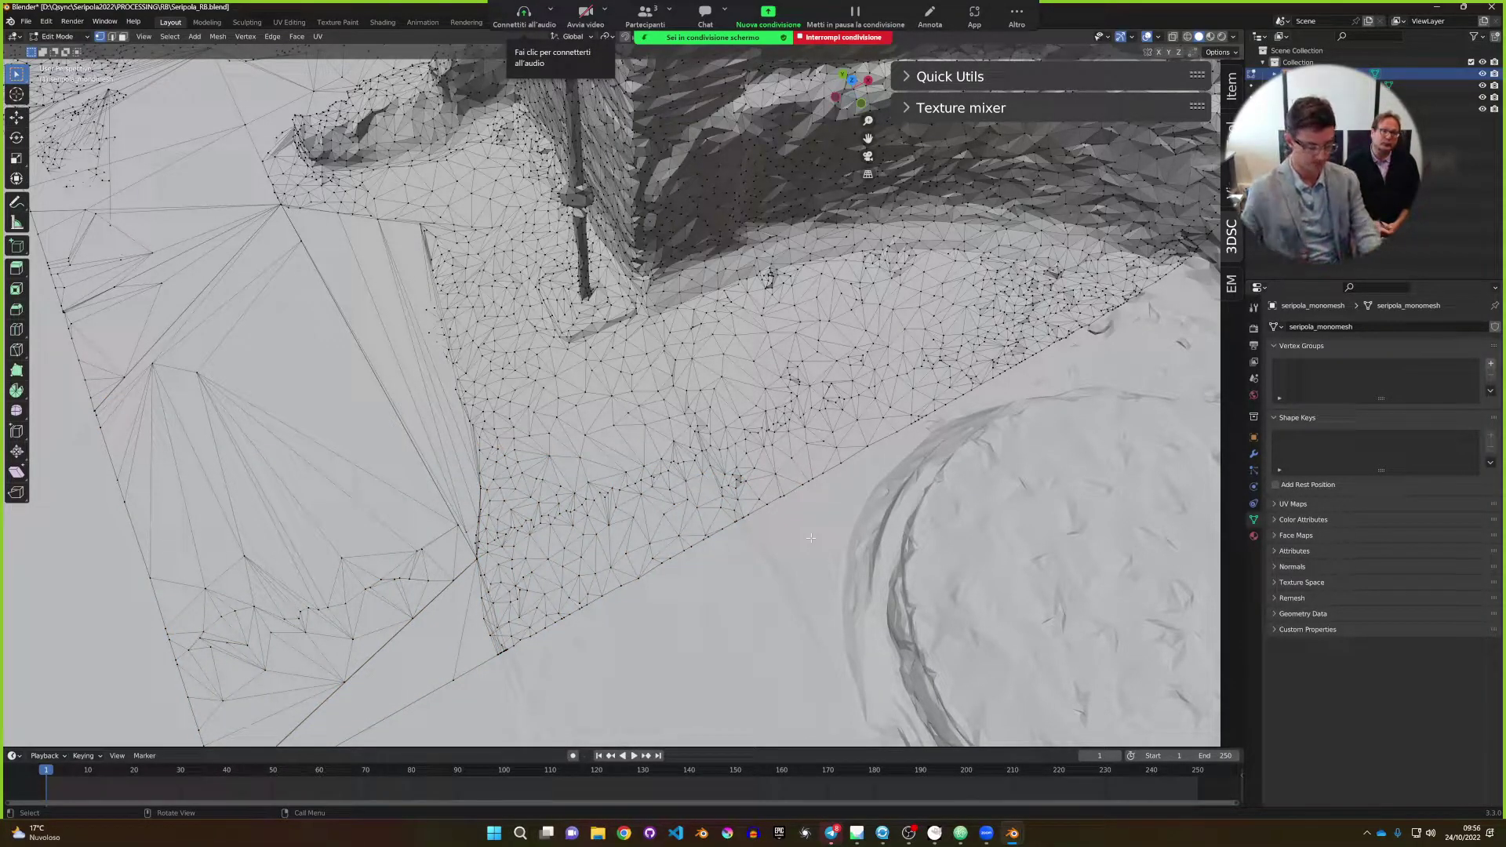
{"action": "scroll", "coordinate": [811, 538], "scroll_direction": "down", "scroll_amount": 10}
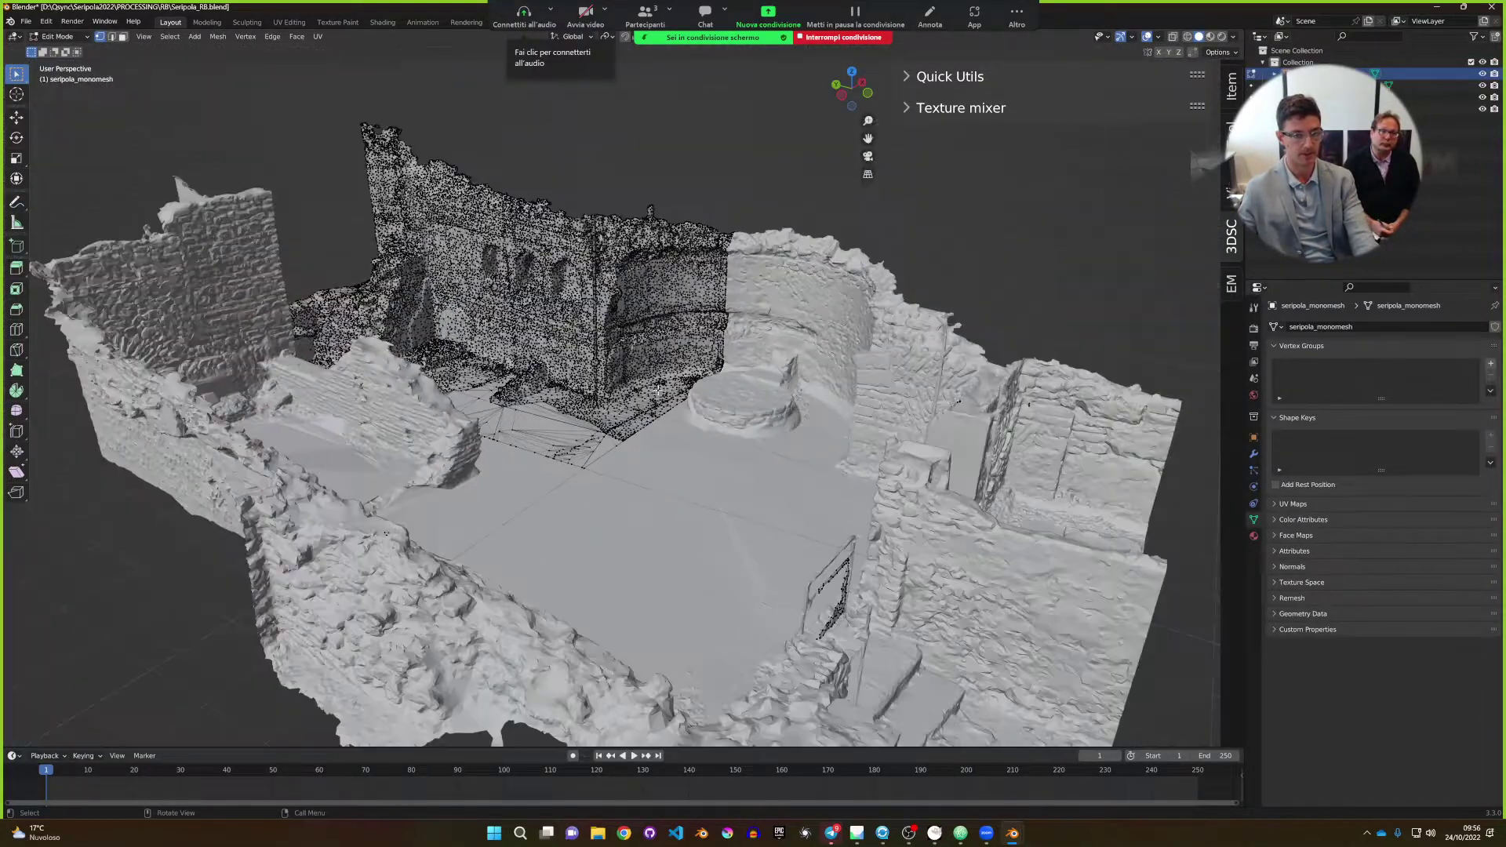
{"action": "middle_click_drag", "start_coordinate": [658, 389], "coordinate": [578, 367]}
{"action": "key", "text": "l"}
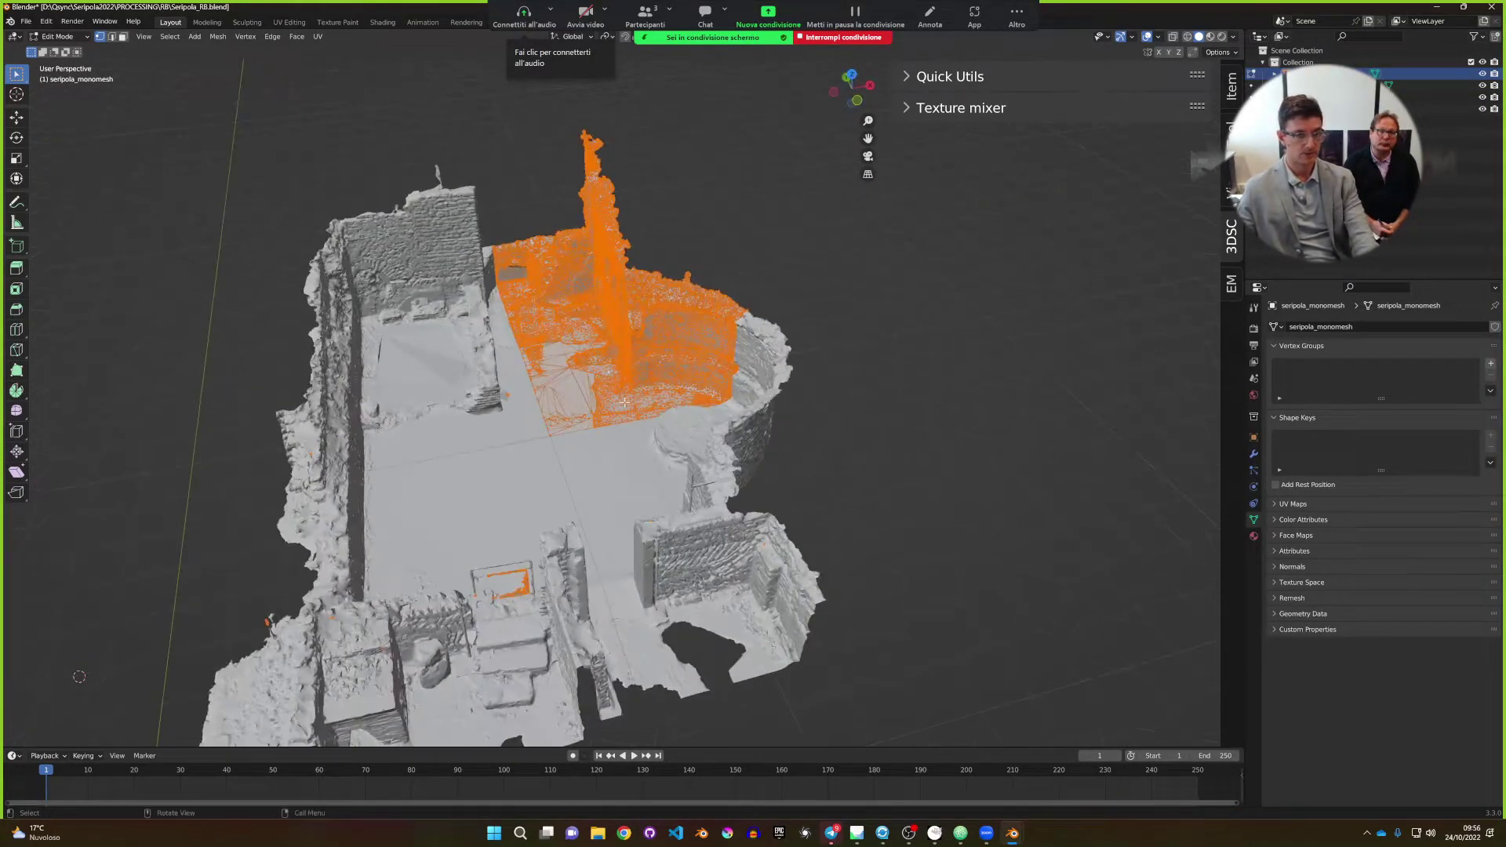
{"action": "key", "text": "alt+a"}
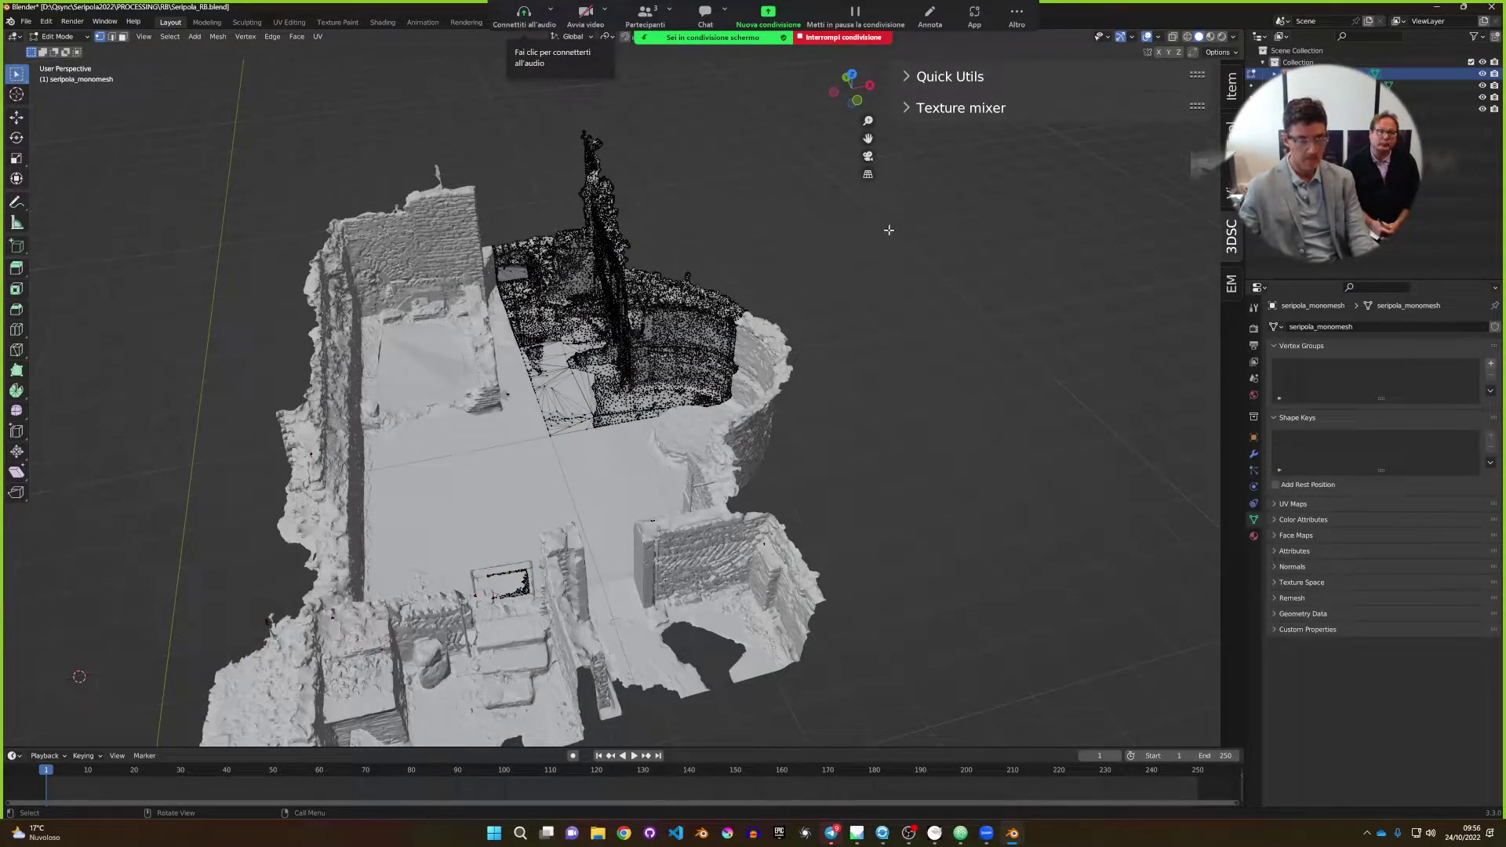
{"action": "key", "text": "ctrl+l"}
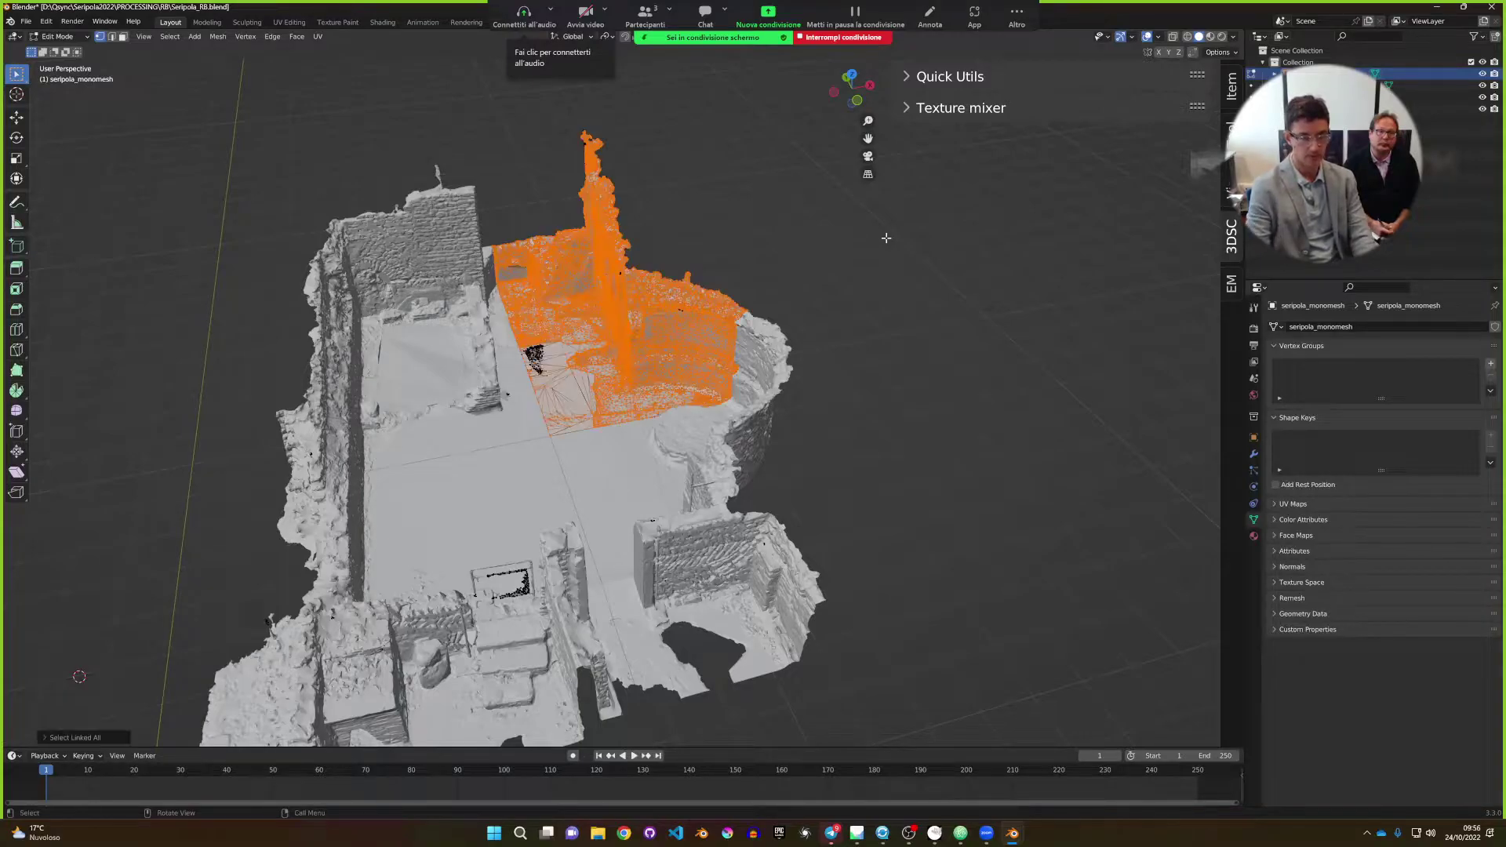
{"action": "middle_click_drag", "start_coordinate": [886, 238], "coordinate": [710, 382]}
{"action": "scroll", "coordinate": [710, 382], "scroll_direction": "up", "scroll_amount": 10}
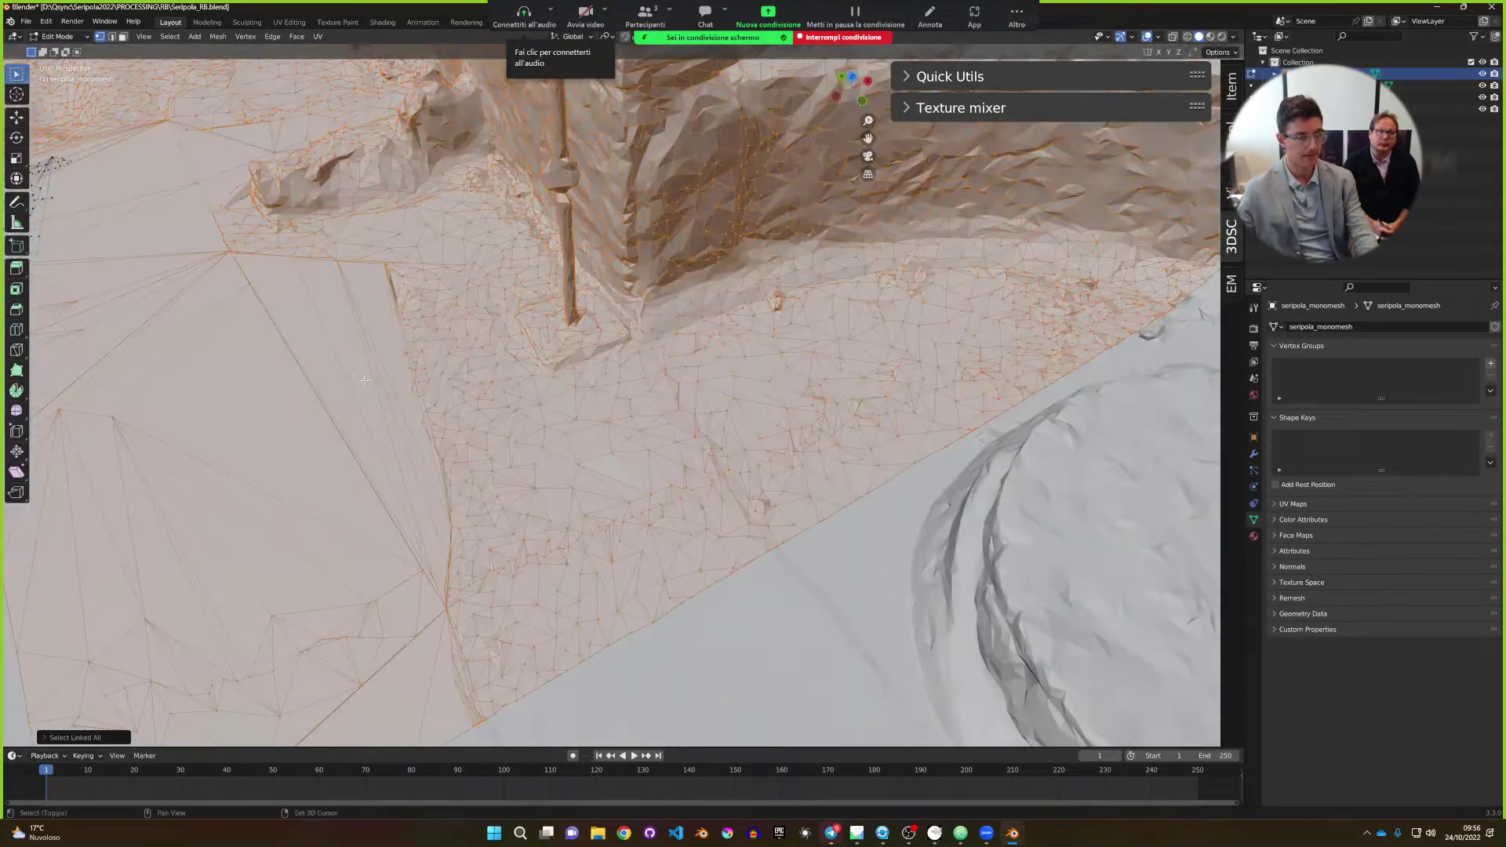
{"action": "middle_click_drag", "start_coordinate": [566, 424], "coordinate": [587, 425]}
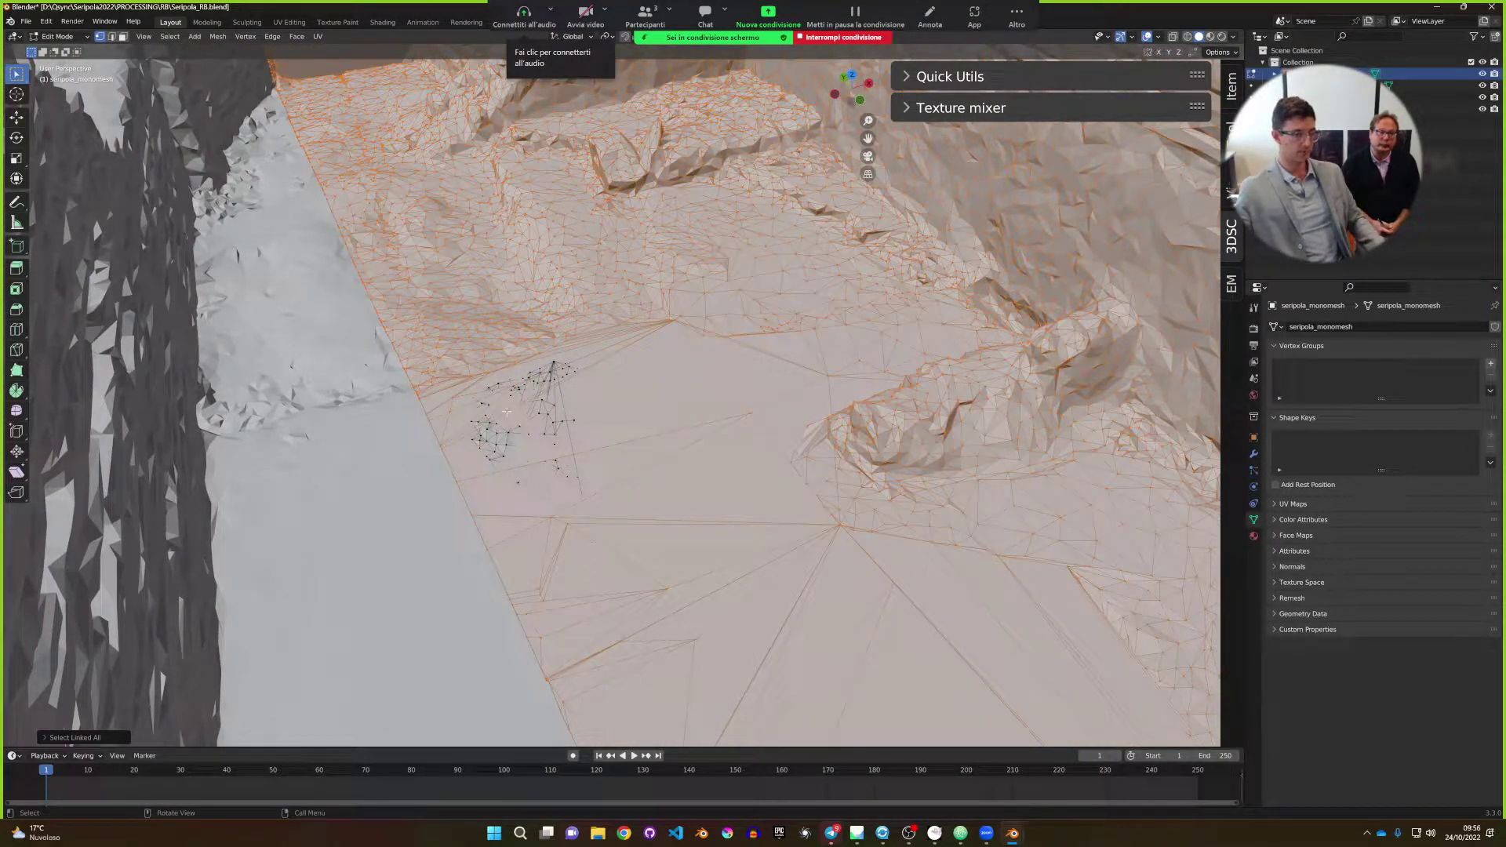
{"action": "scroll", "coordinate": [535, 405], "scroll_direction": "down", "scroll_amount": 8}
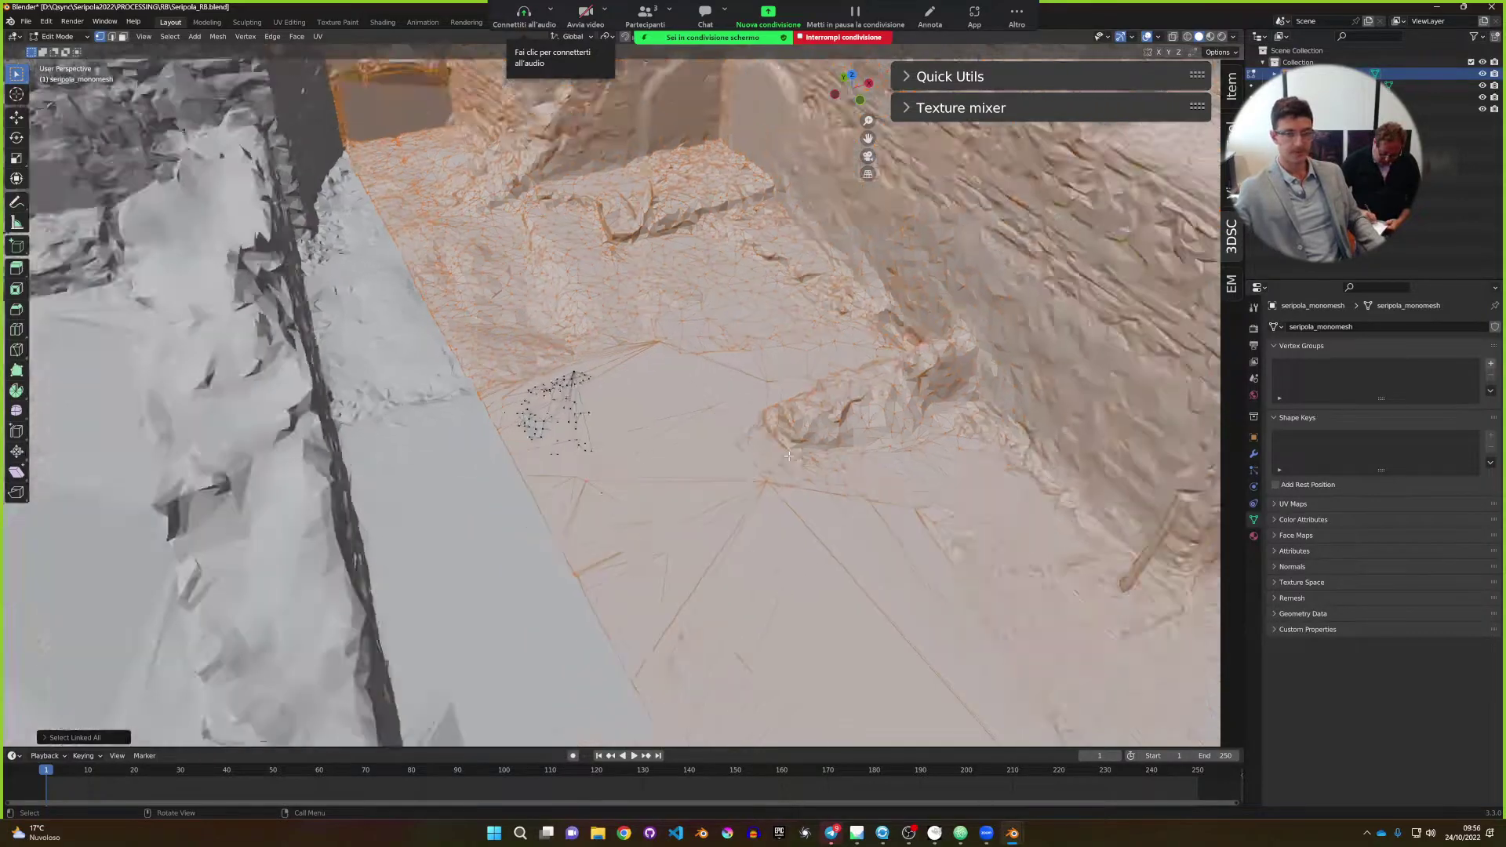
{"action": "middle_click_drag", "start_coordinate": [534, 405], "coordinate": [710, 468]}
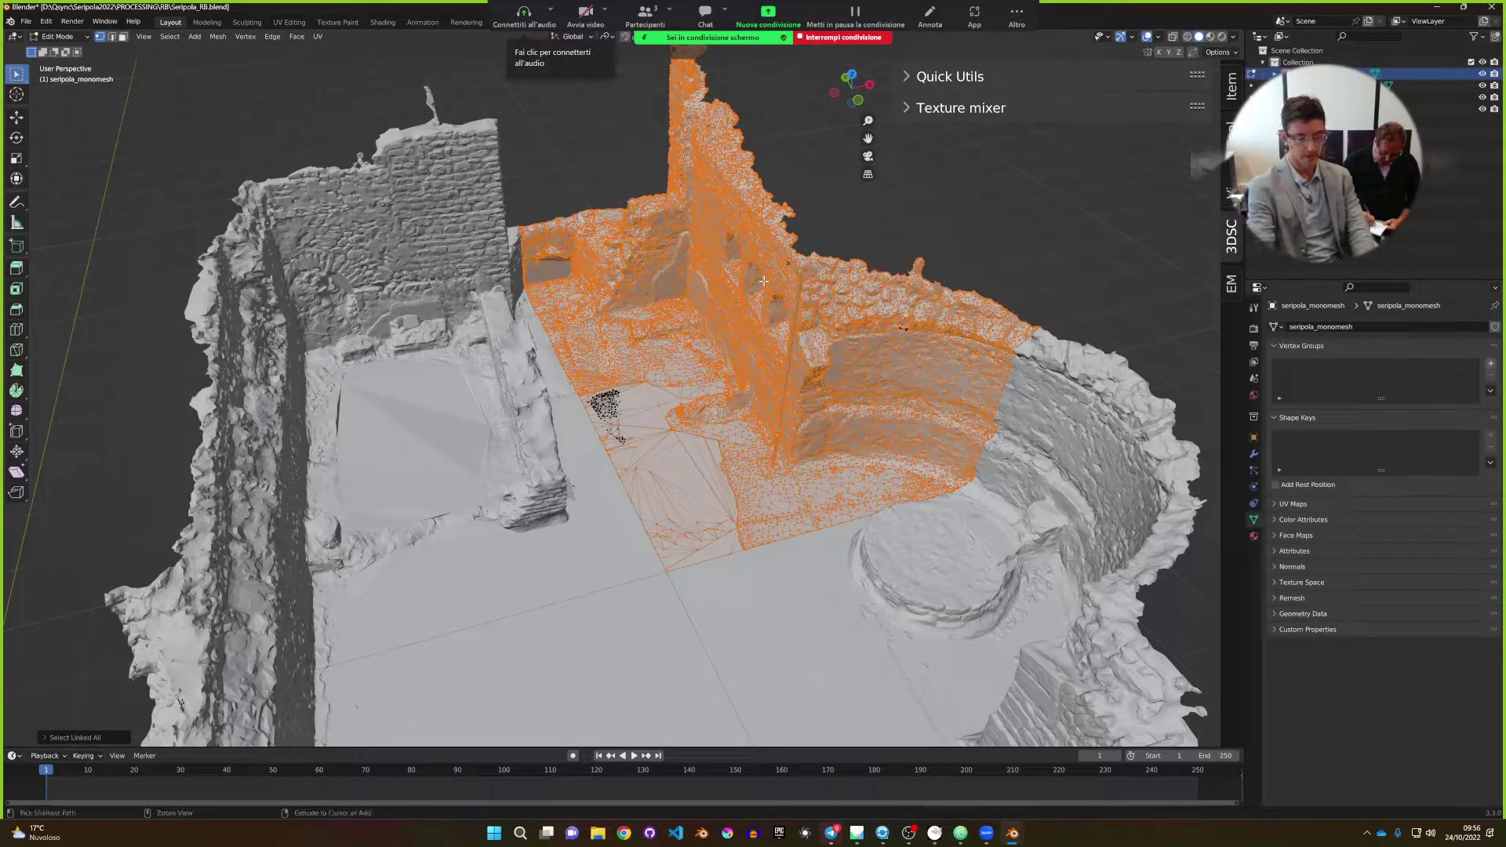
Invert the selection to the stray cluster, delete those vertices, and return to Object Mode.
{"action": "key", "text": "ctrl+i"}
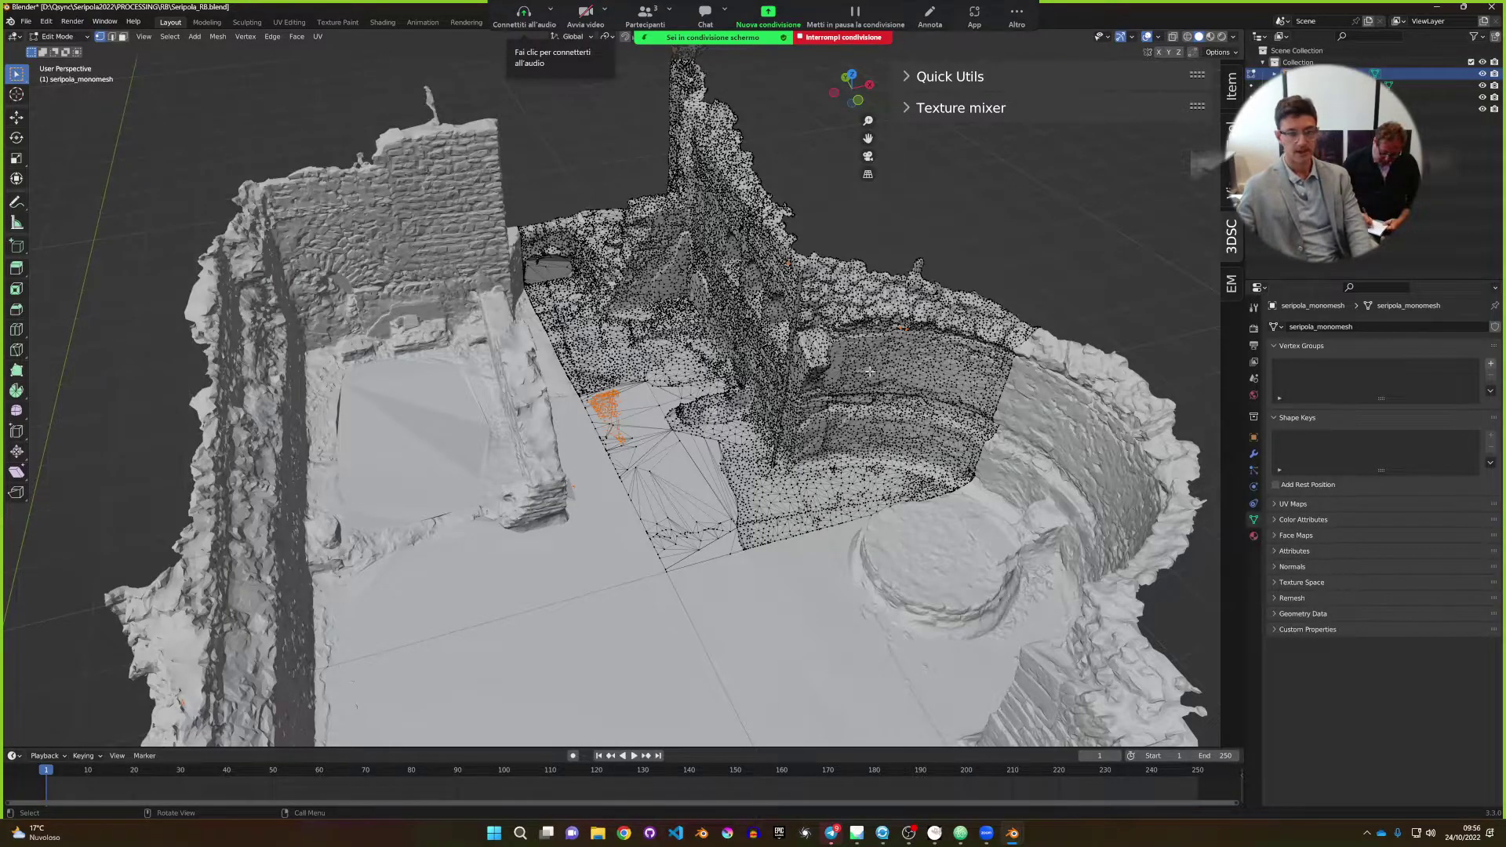
{"action": "middle_click_drag", "start_coordinate": [869, 371], "coordinate": [699, 409]}
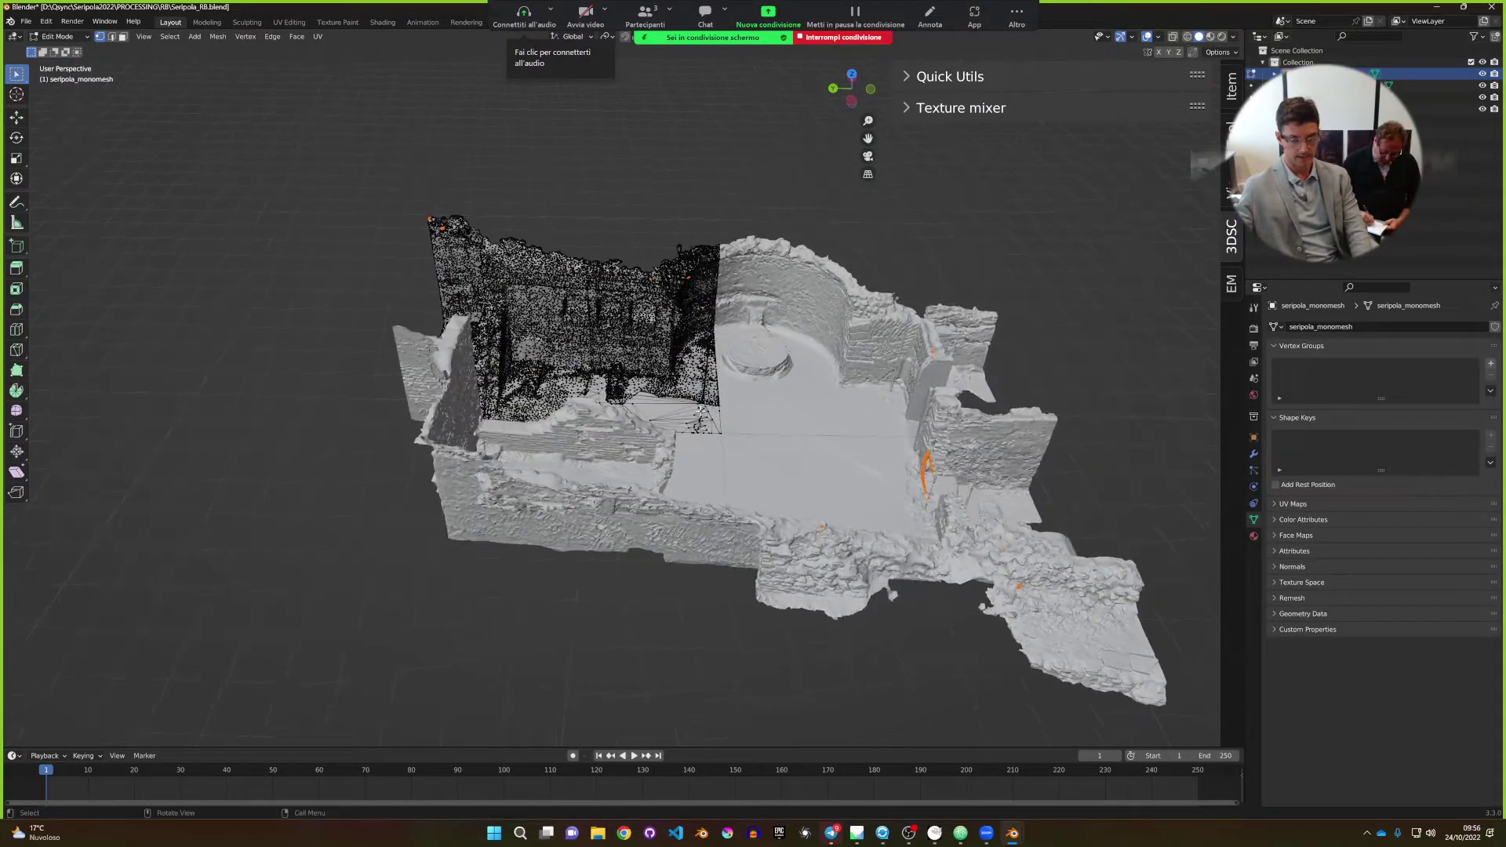
{"action": "key", "text": "x"}
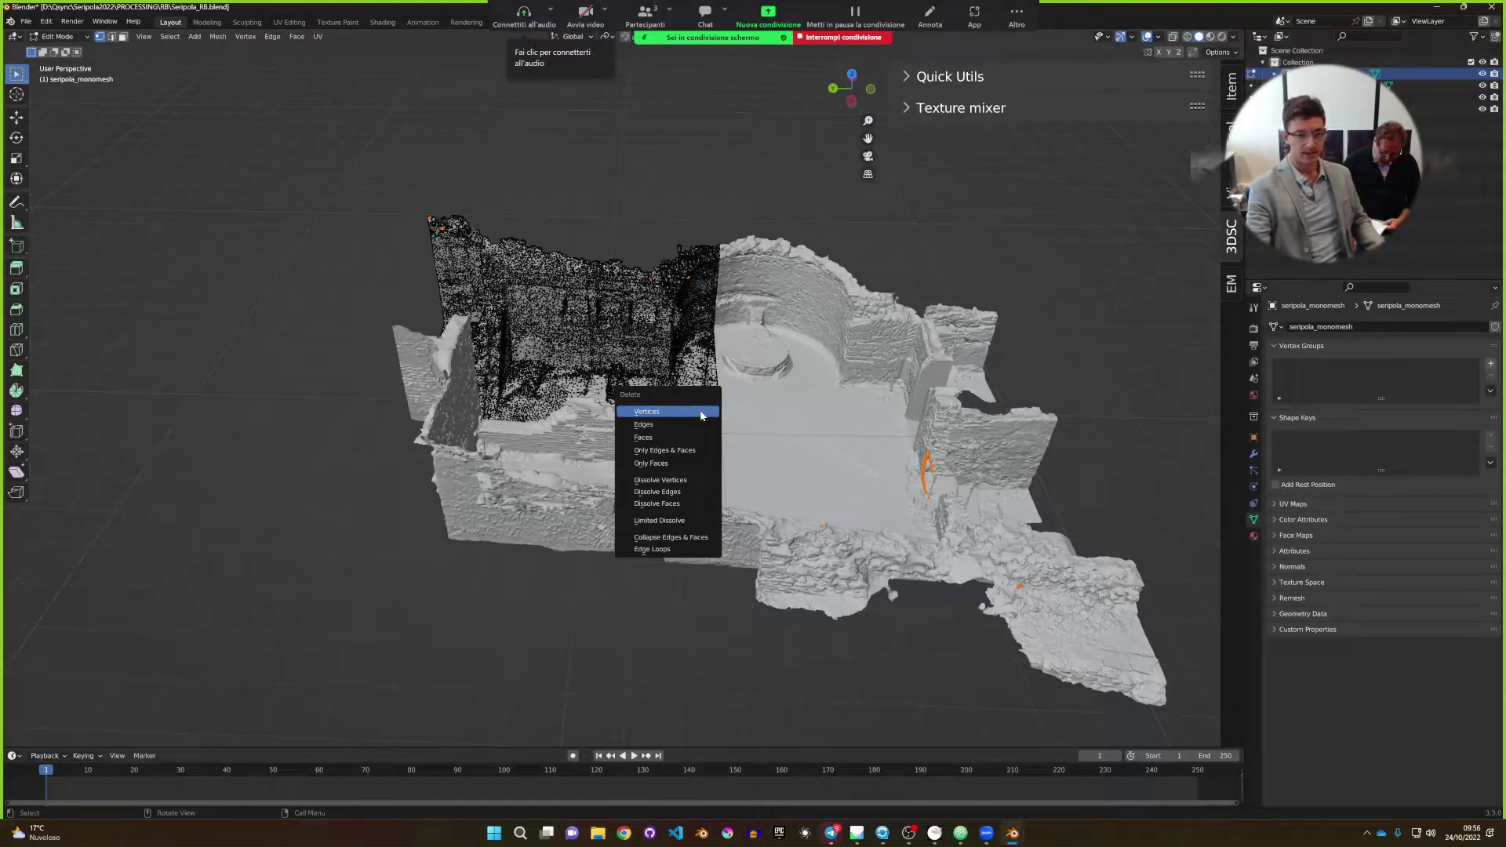
{"action": "left_click", "coordinate": [700, 413]}
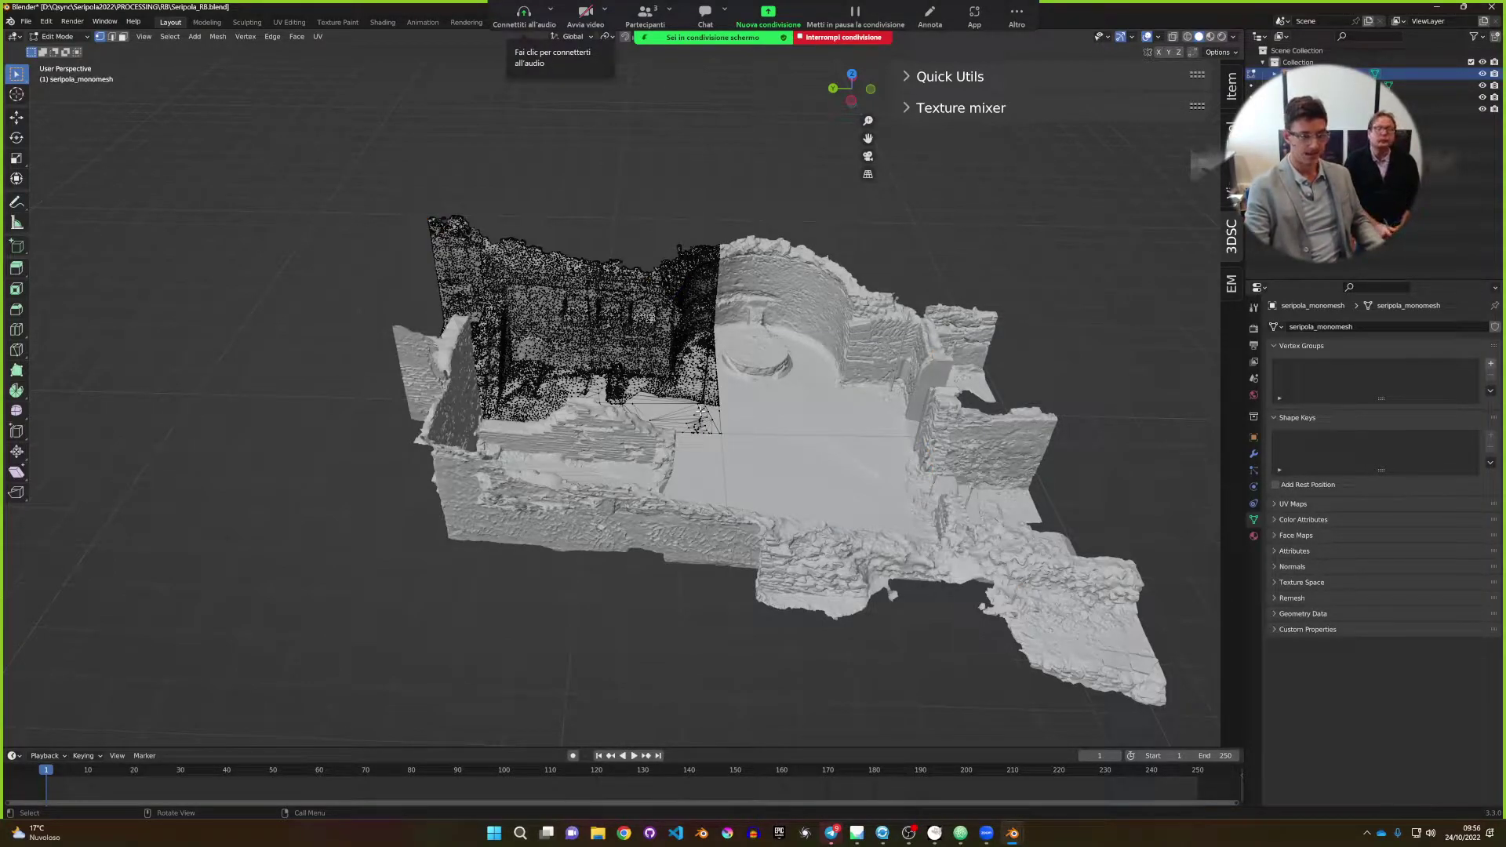
{"action": "key", "text": "Tab"}
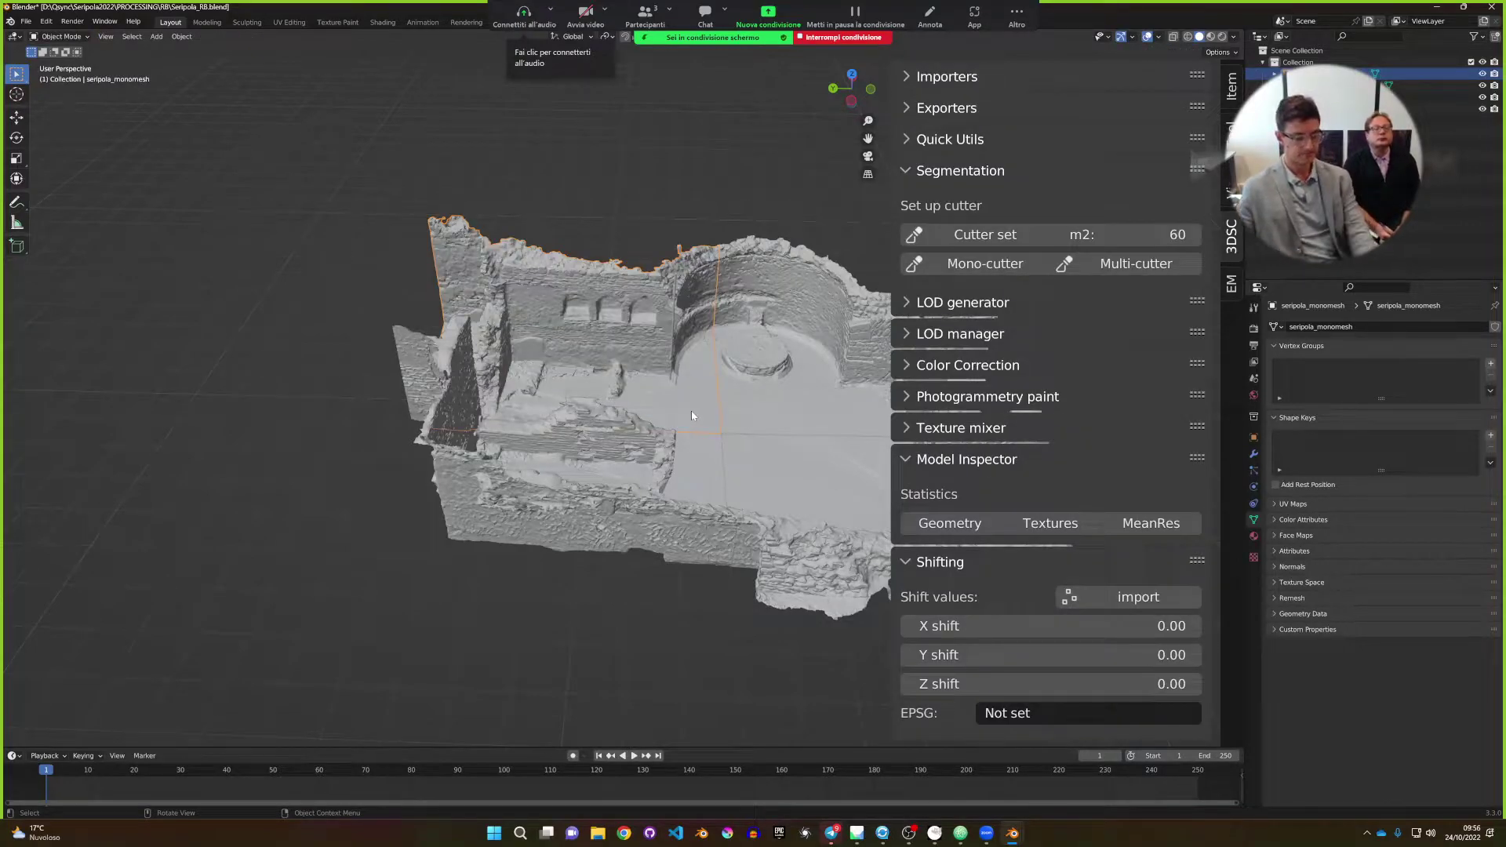
From a higher view, try selecting the seripola_monomesh.002 and seripola_monomesh tiles.
{"action": "middle_click_drag", "start_coordinate": [692, 416], "coordinate": [553, 420]}
{"action": "left_click", "coordinate": [639, 285]}
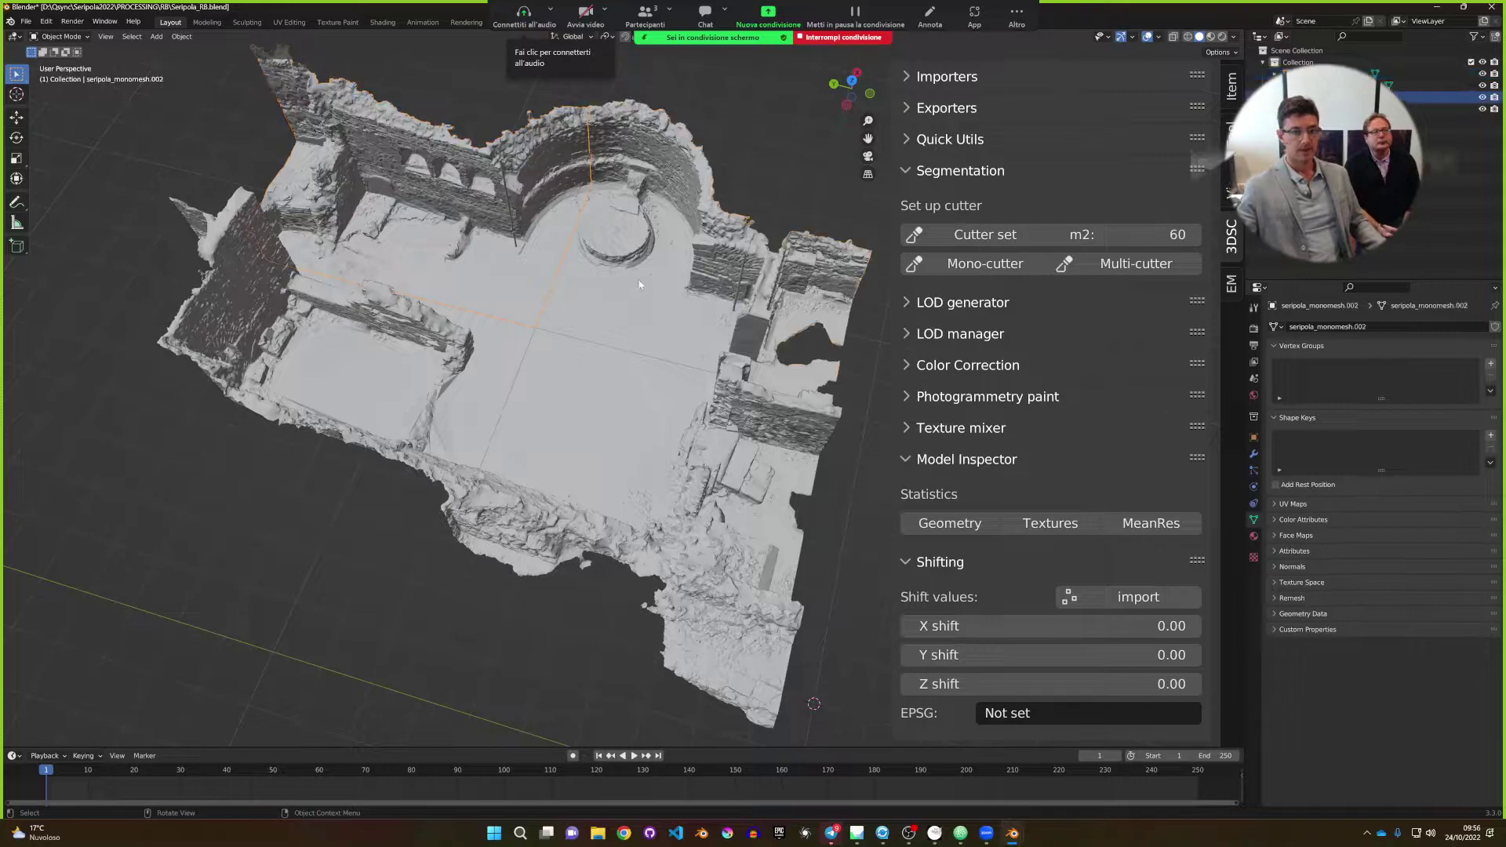
{"action": "left_click", "coordinate": [668, 336]}
{"action": "scroll", "coordinate": [643, 361], "scroll_direction": "down", "scroll_amount": 5}
{"action": "middle_click_drag", "start_coordinate": [625, 383], "coordinate": [631, 386]}
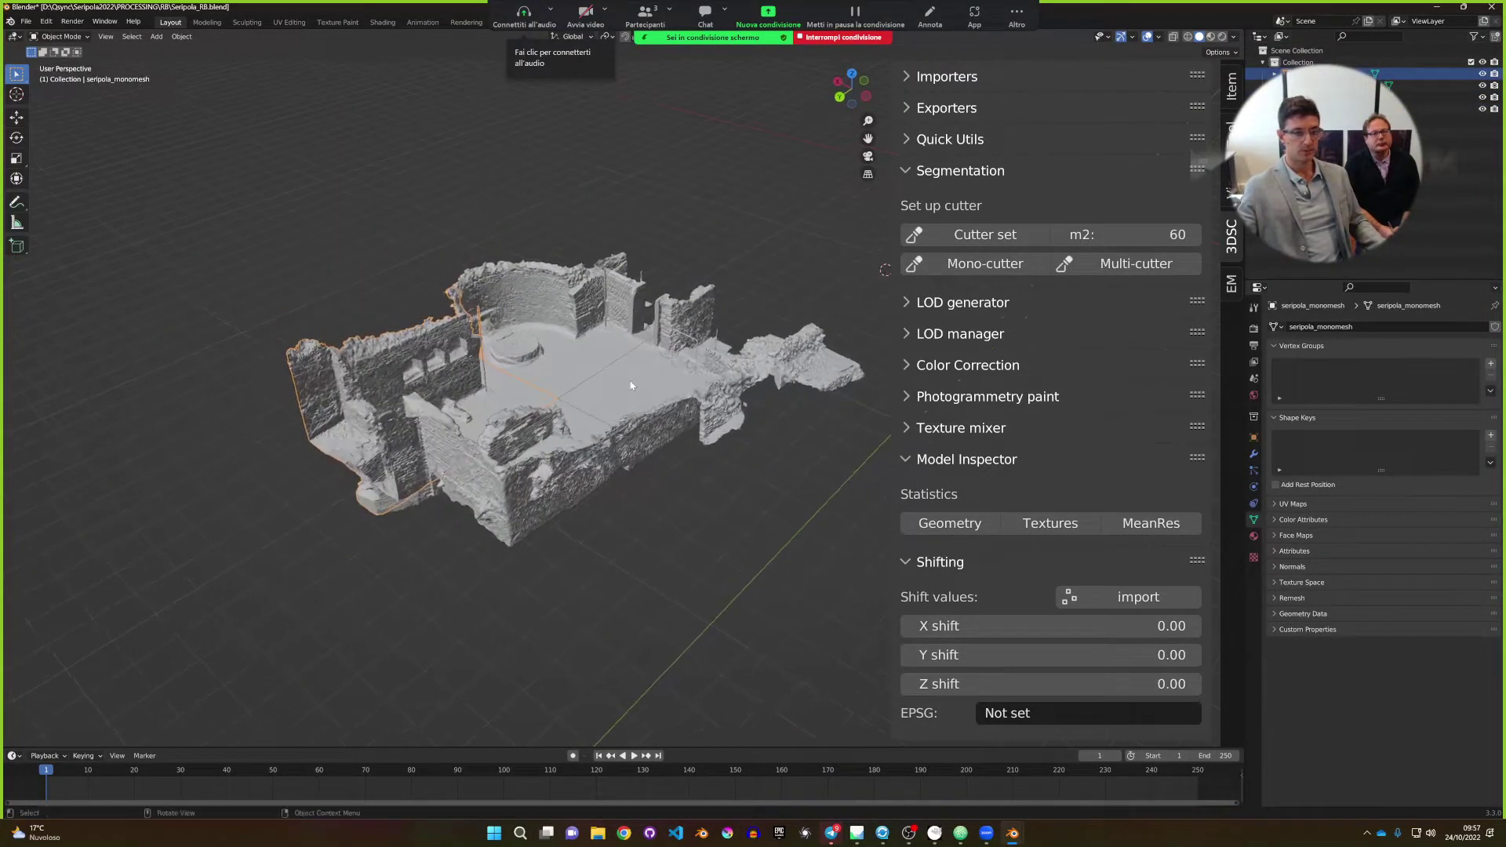
{"action": "left_click", "coordinate": [559, 344]}
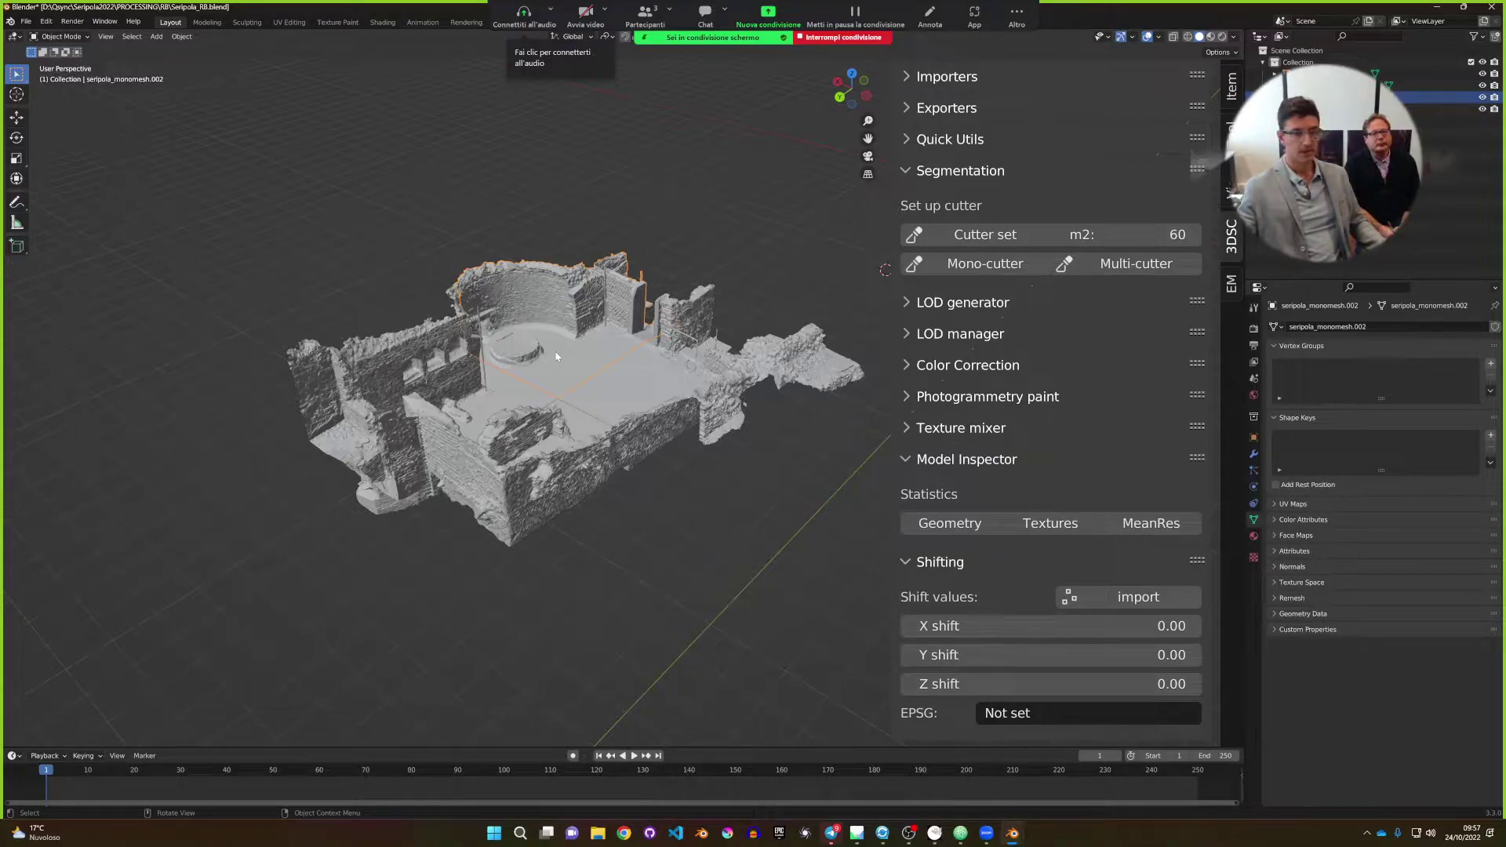
Inspect the ruin wall from ground level, then select the apse tile seripola_monomesh.002.
{"action": "scroll", "coordinate": [592, 370], "scroll_direction": "up", "scroll_amount": 6}
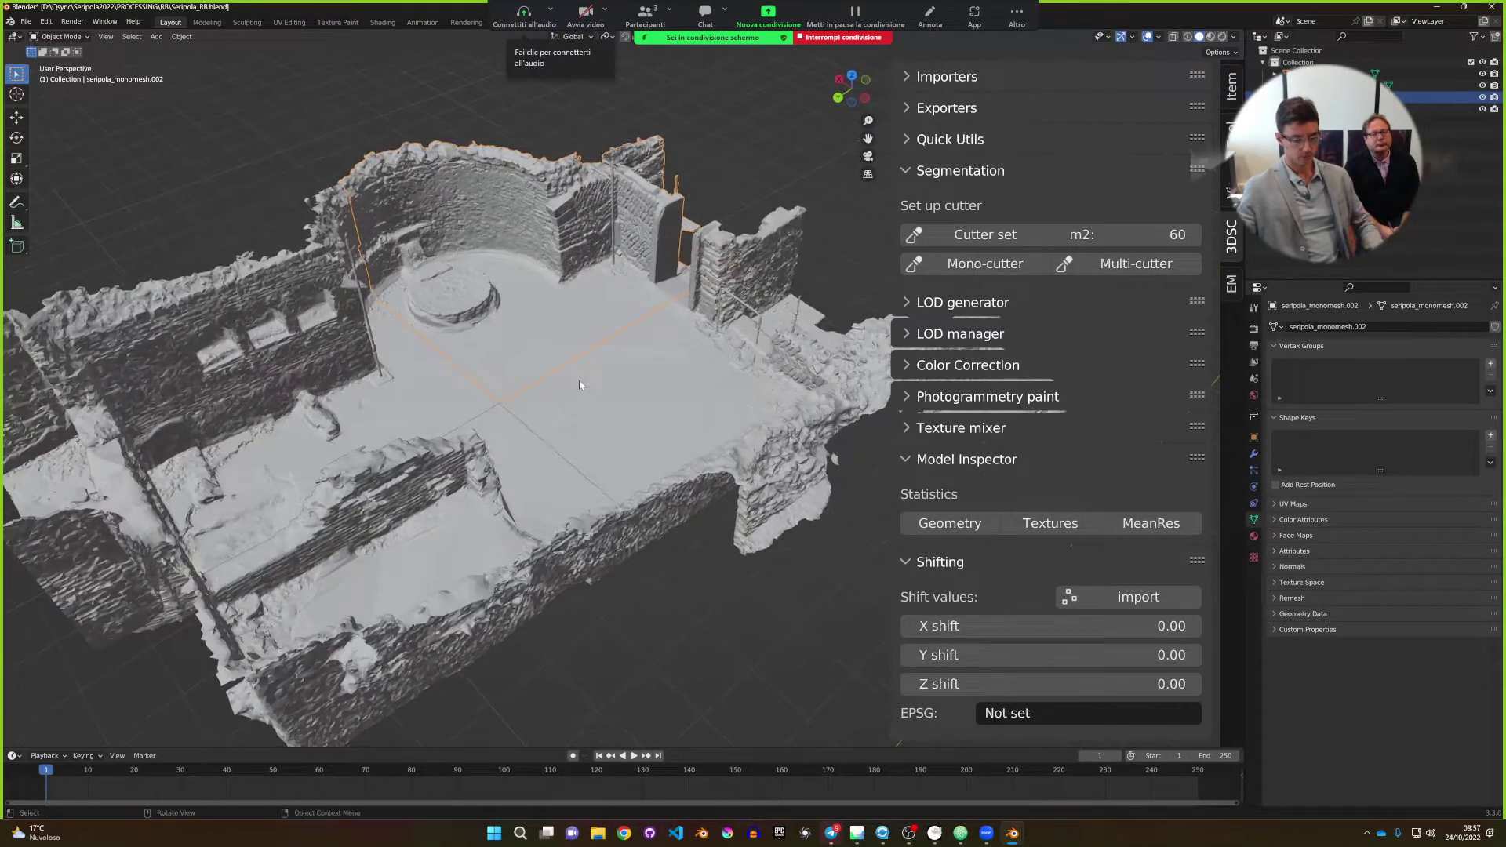
{"action": "middle_click_drag", "start_coordinate": [568, 386], "coordinate": [527, 505], "text": "shift"}
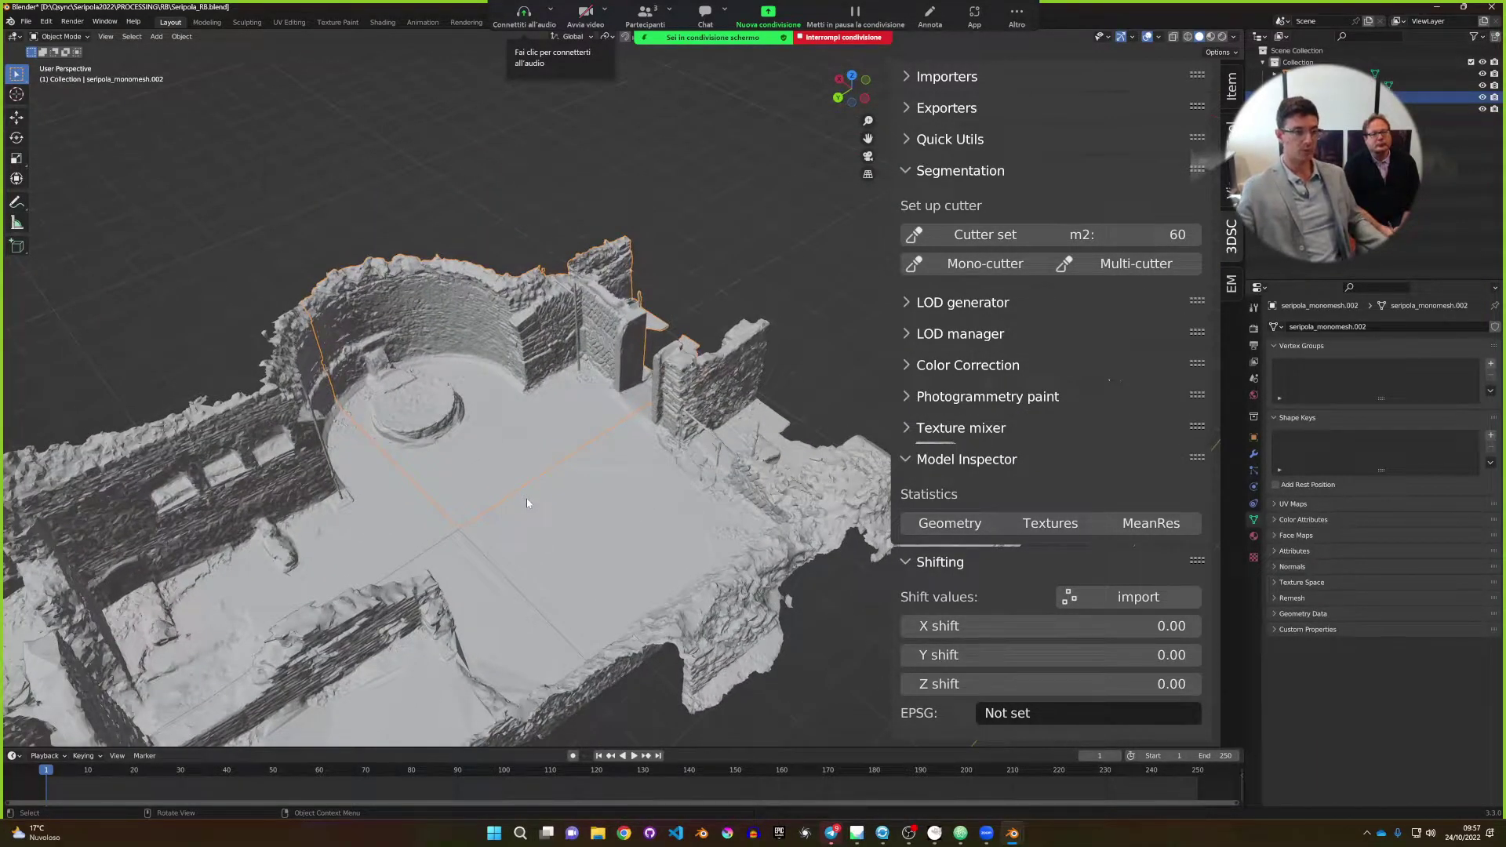
{"action": "scroll", "coordinate": [562, 411], "scroll_direction": "up", "scroll_amount": 4}
{"action": "middle_click_drag", "start_coordinate": [560, 367], "coordinate": [548, 403]}
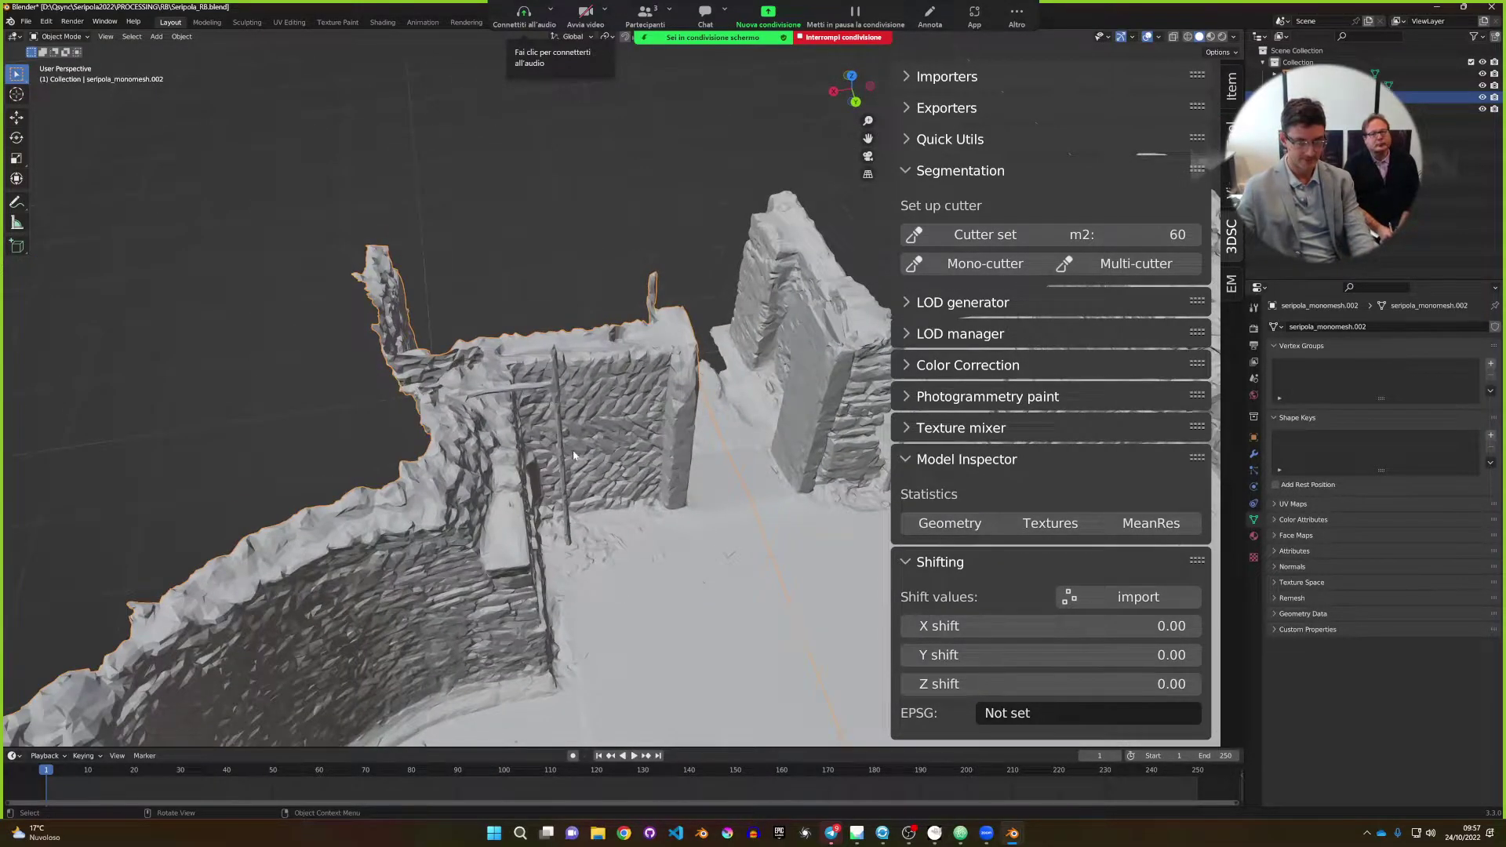
{"action": "middle_click_drag", "start_coordinate": [574, 455], "coordinate": [600, 311]}
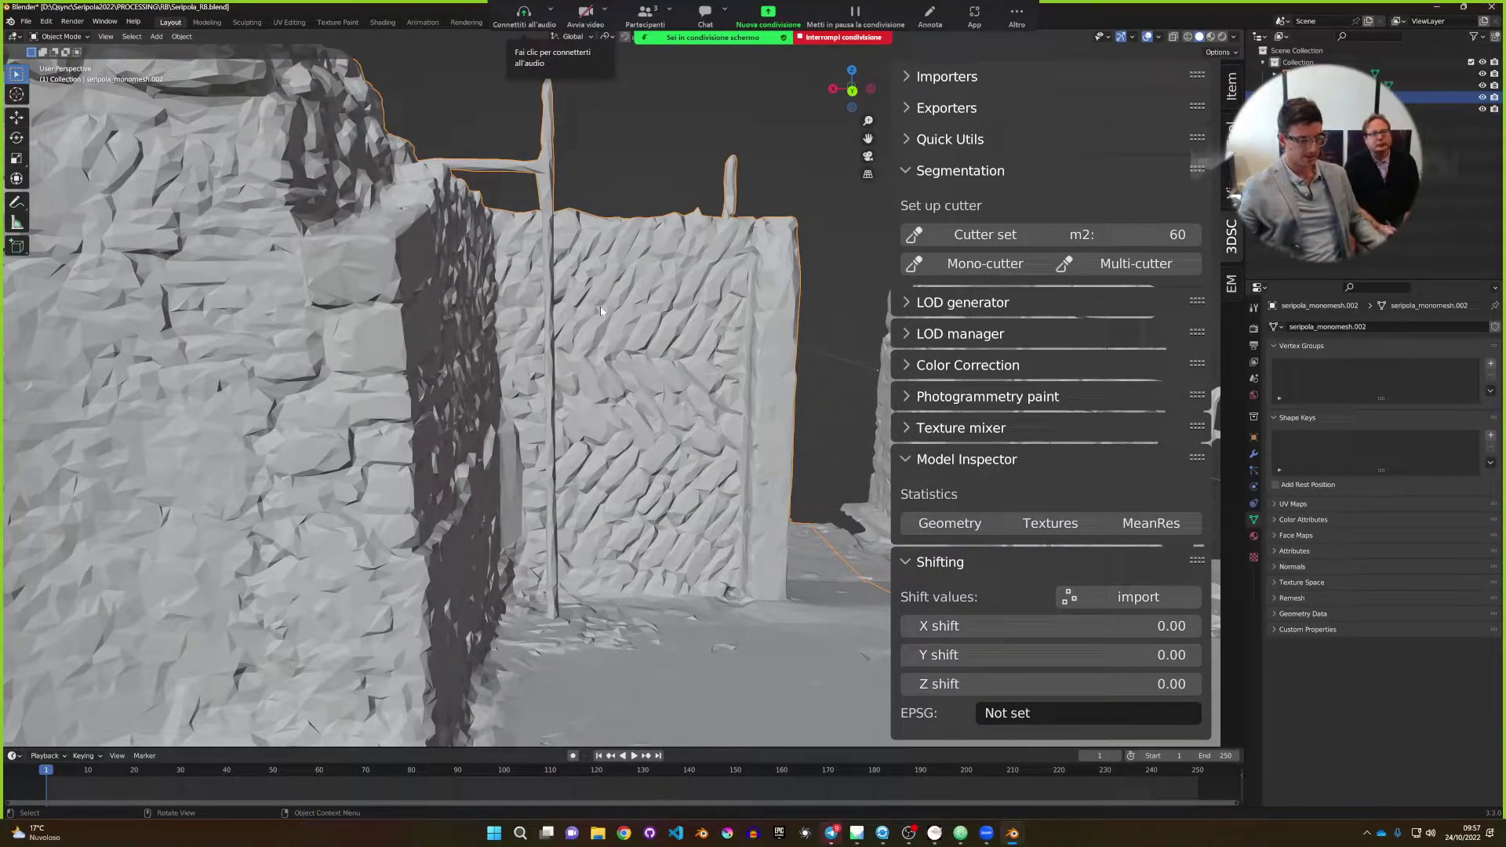
{"action": "middle_click_drag", "start_coordinate": [595, 346], "coordinate": [583, 415]}
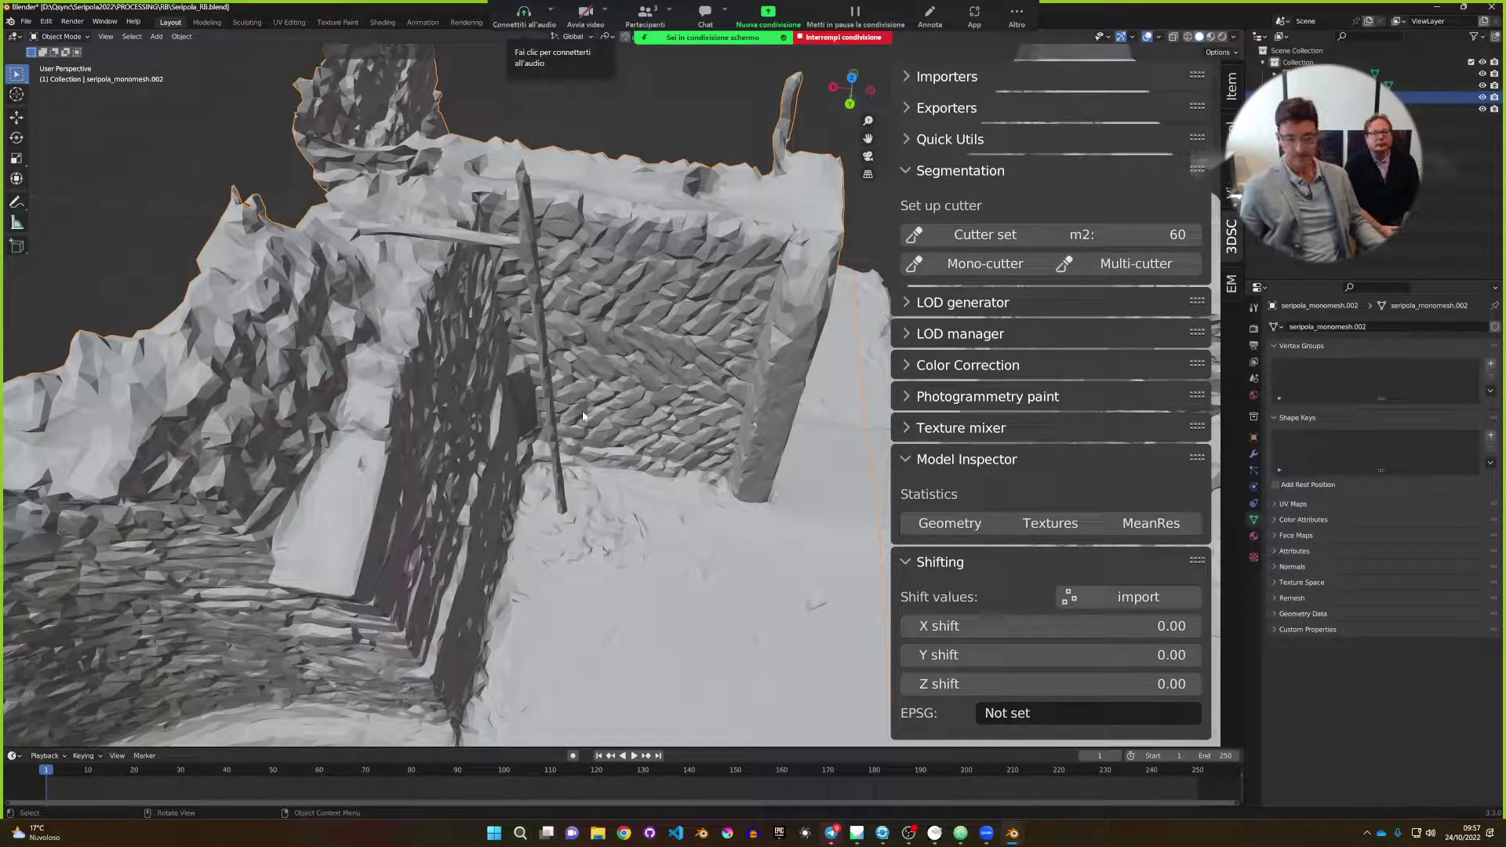
{"action": "scroll", "coordinate": [583, 416], "scroll_direction": "down", "scroll_amount": 10}
{"action": "middle_click_drag", "start_coordinate": [583, 416], "coordinate": [581, 461]}
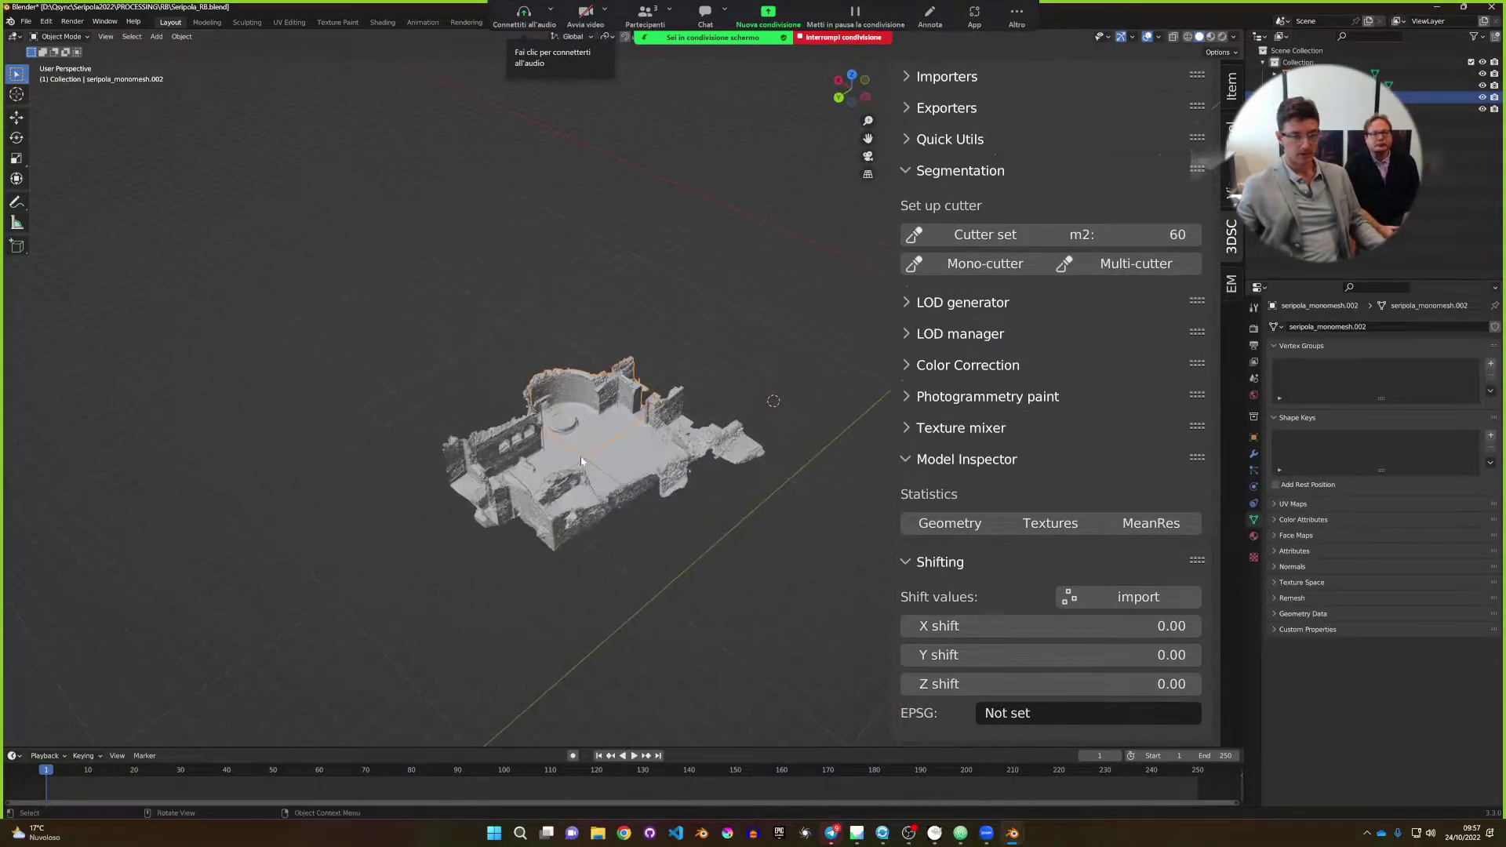
{"action": "scroll", "coordinate": [580, 462], "scroll_direction": "up", "scroll_amount": 3}
{"action": "left_click", "coordinate": [757, 215]}
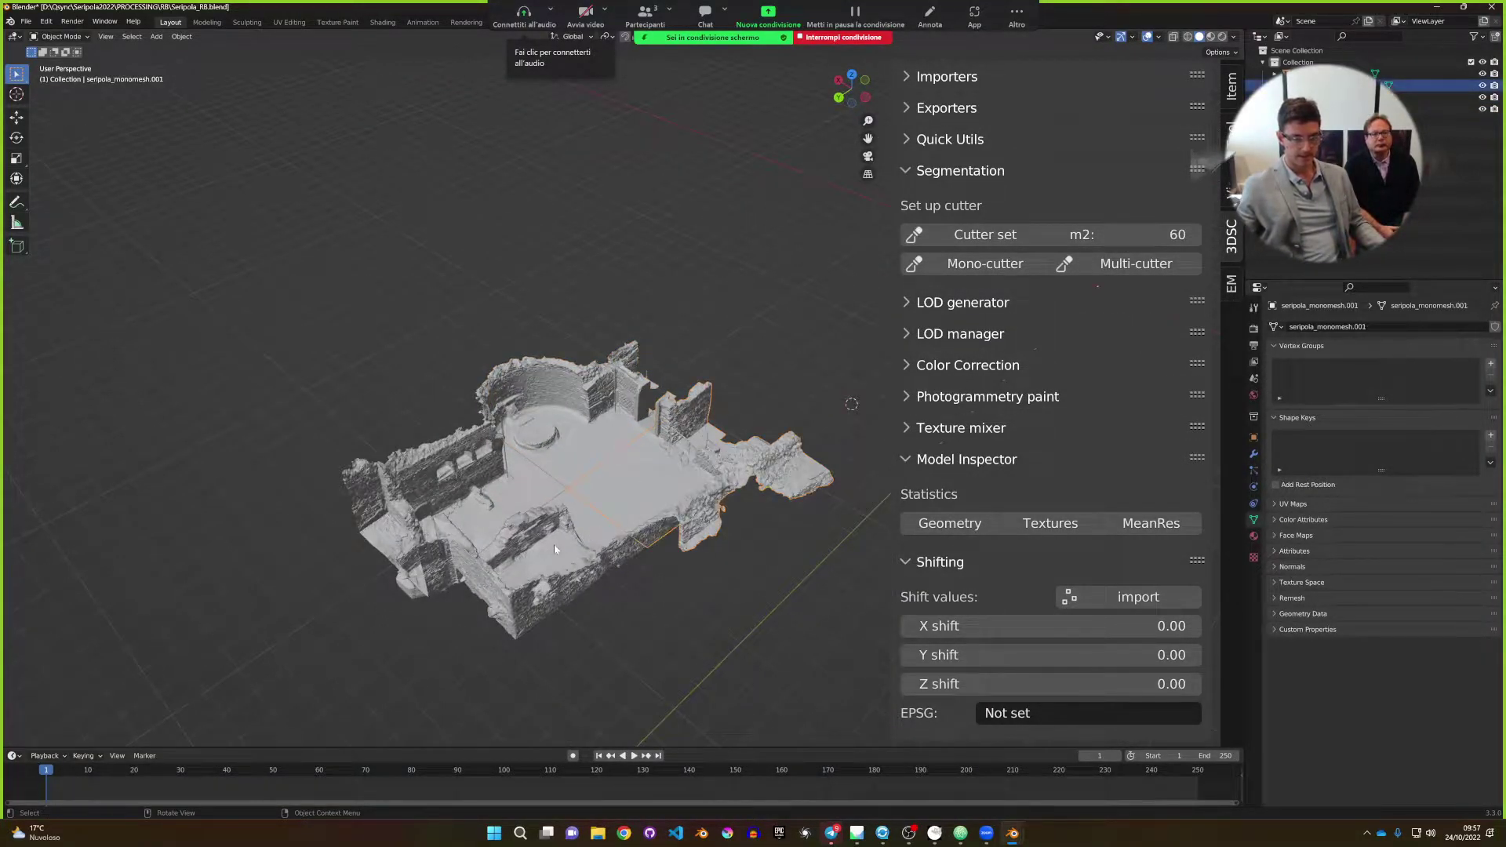
{"action": "left_click", "coordinate": [620, 512]}
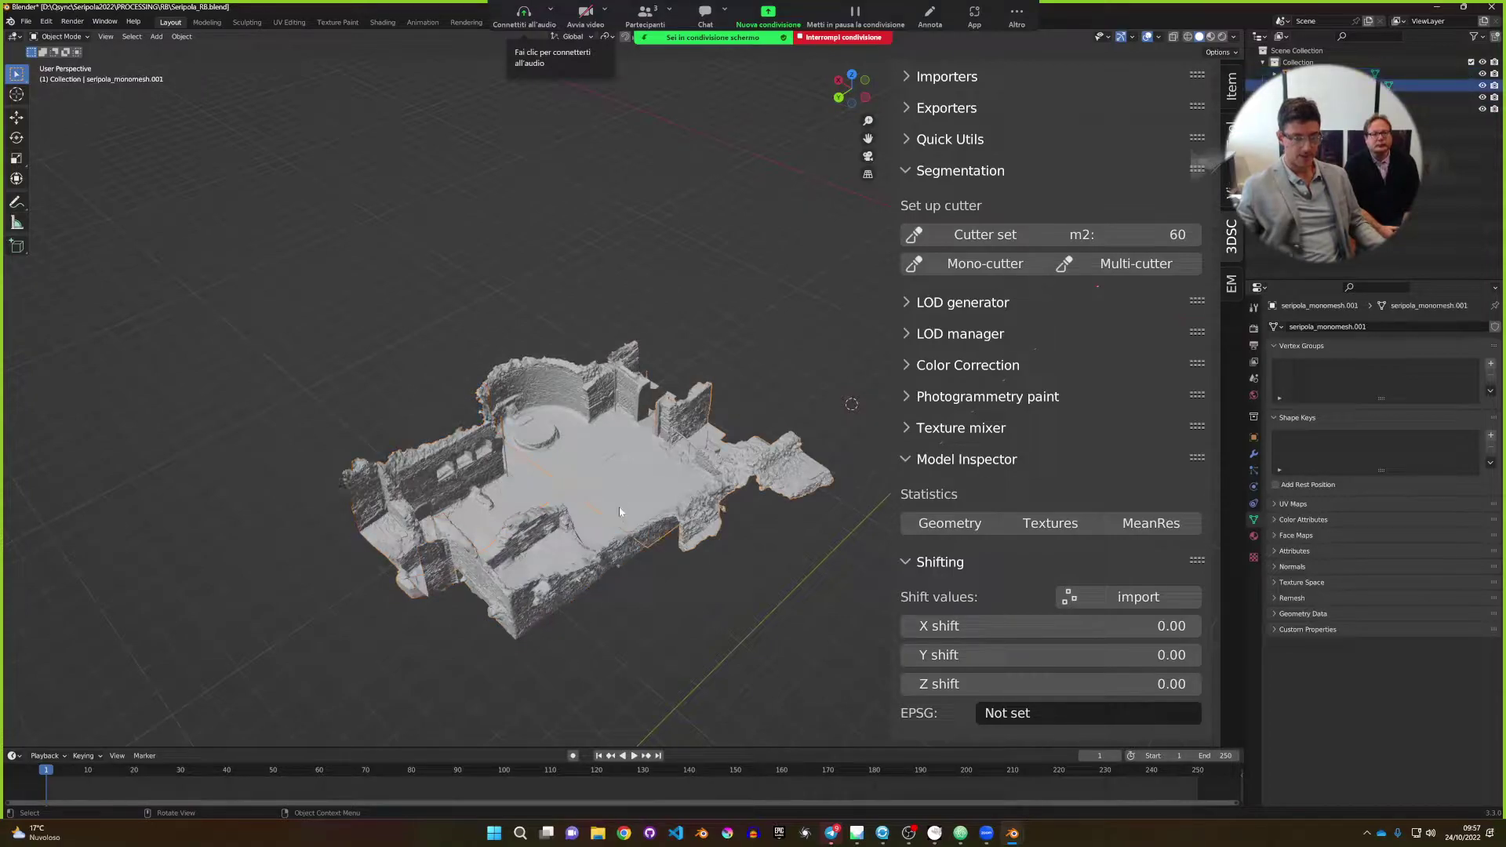
{"action": "left_click", "coordinate": [597, 416]}
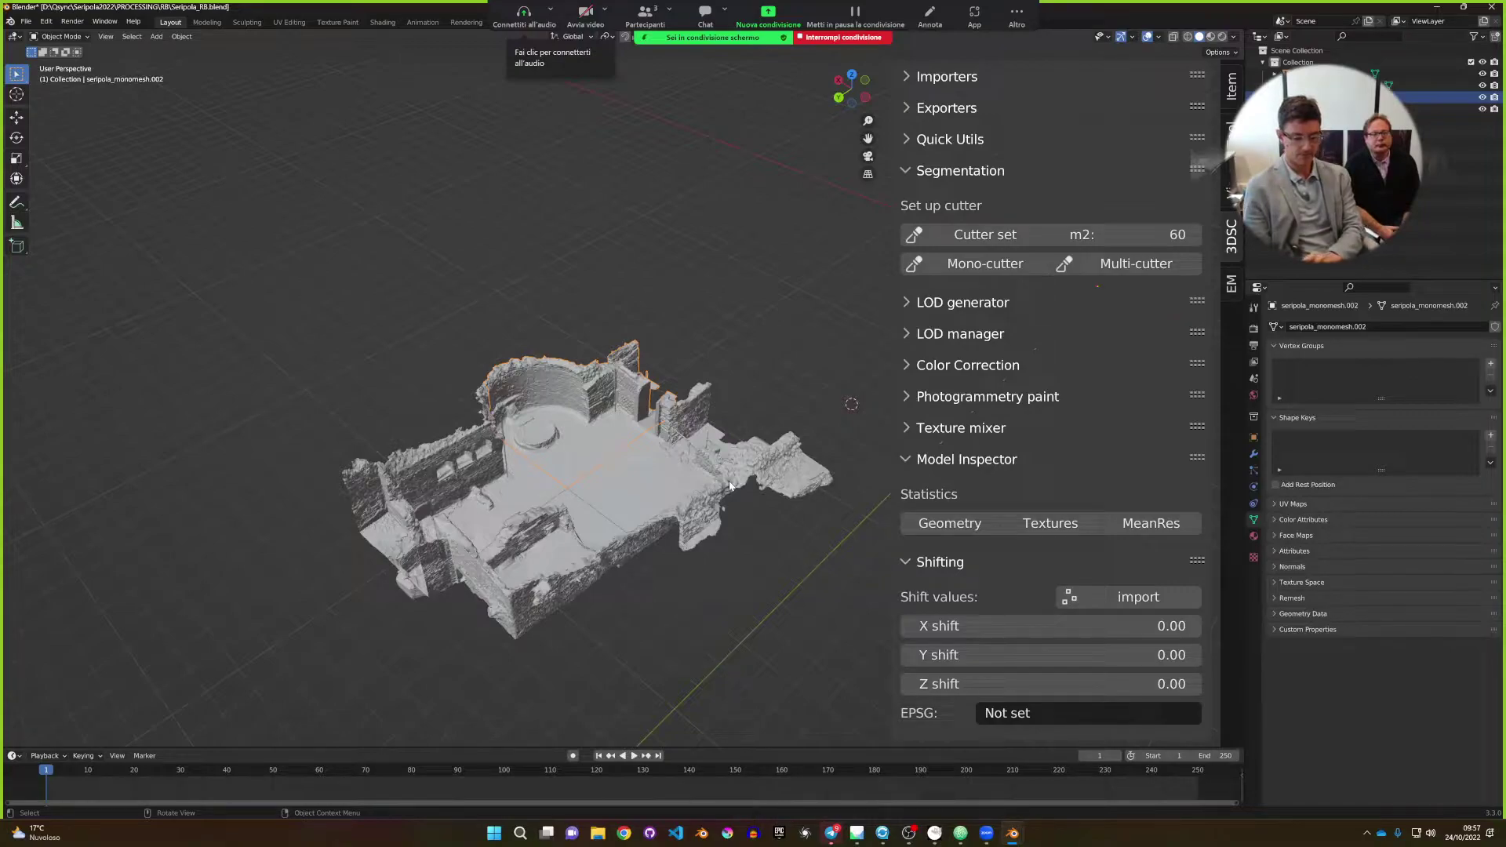
Isolate seripola_monomesh.002 in local view, orbit closer to its walls, and enter Edit Mode.
{"action": "key", "text": "KP_Divide"}
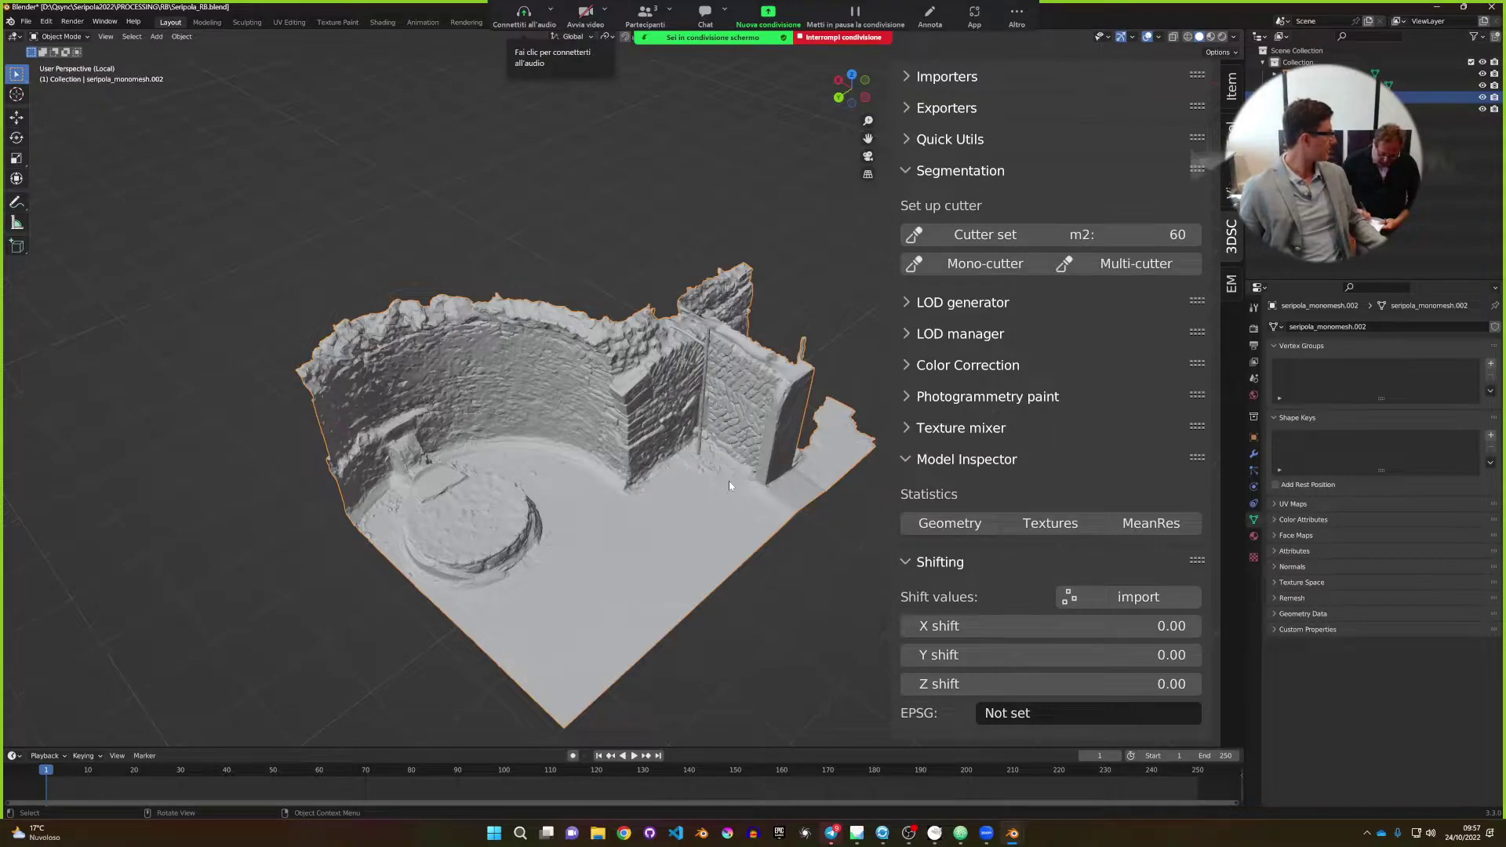
{"action": "middle_click_drag", "start_coordinate": [728, 482], "coordinate": [604, 520]}
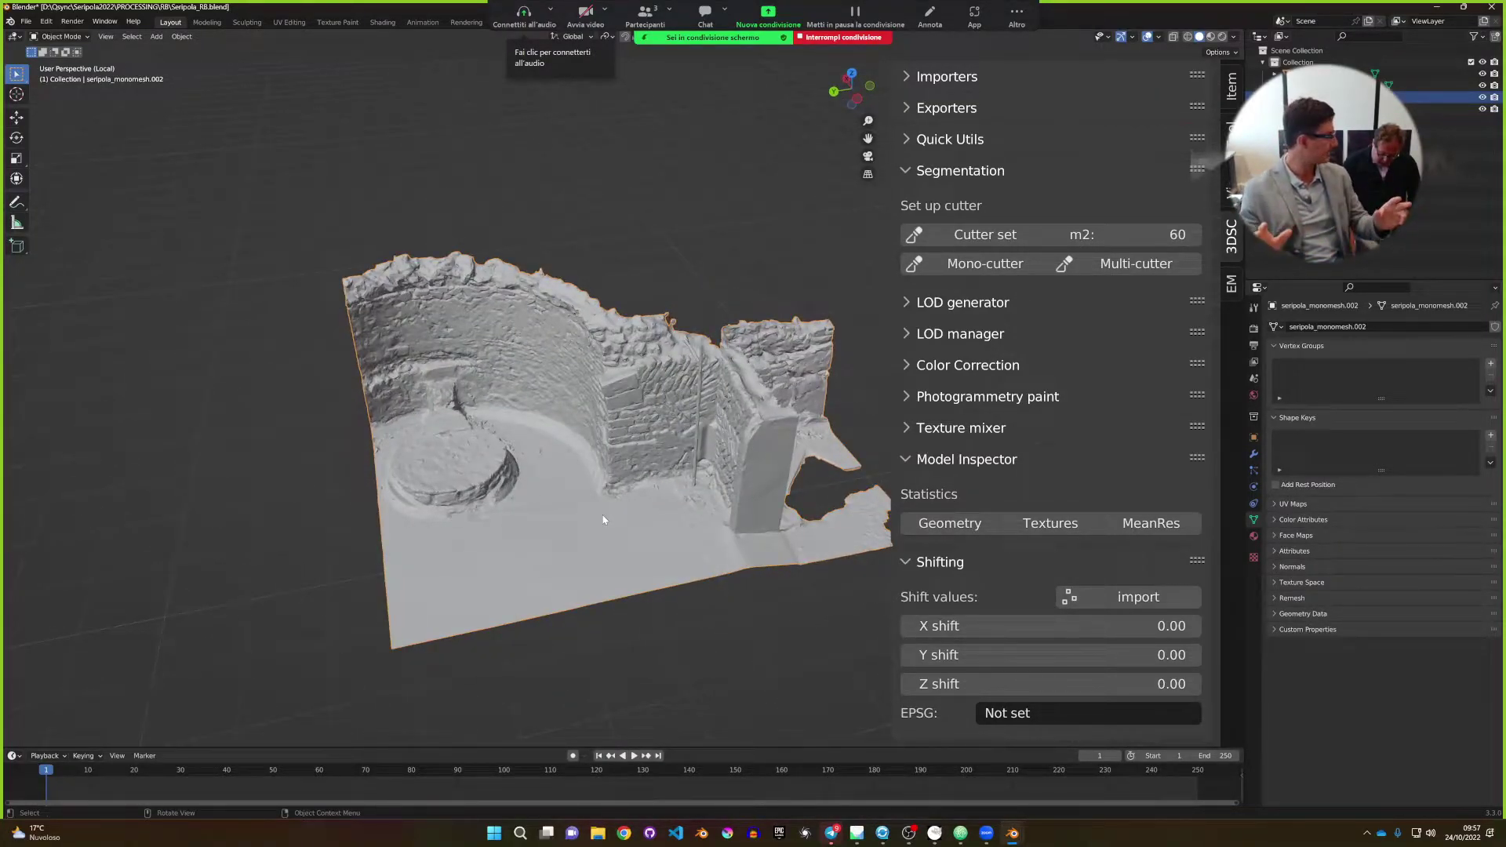
{"action": "scroll", "coordinate": [604, 519], "scroll_direction": "up", "scroll_amount": 6}
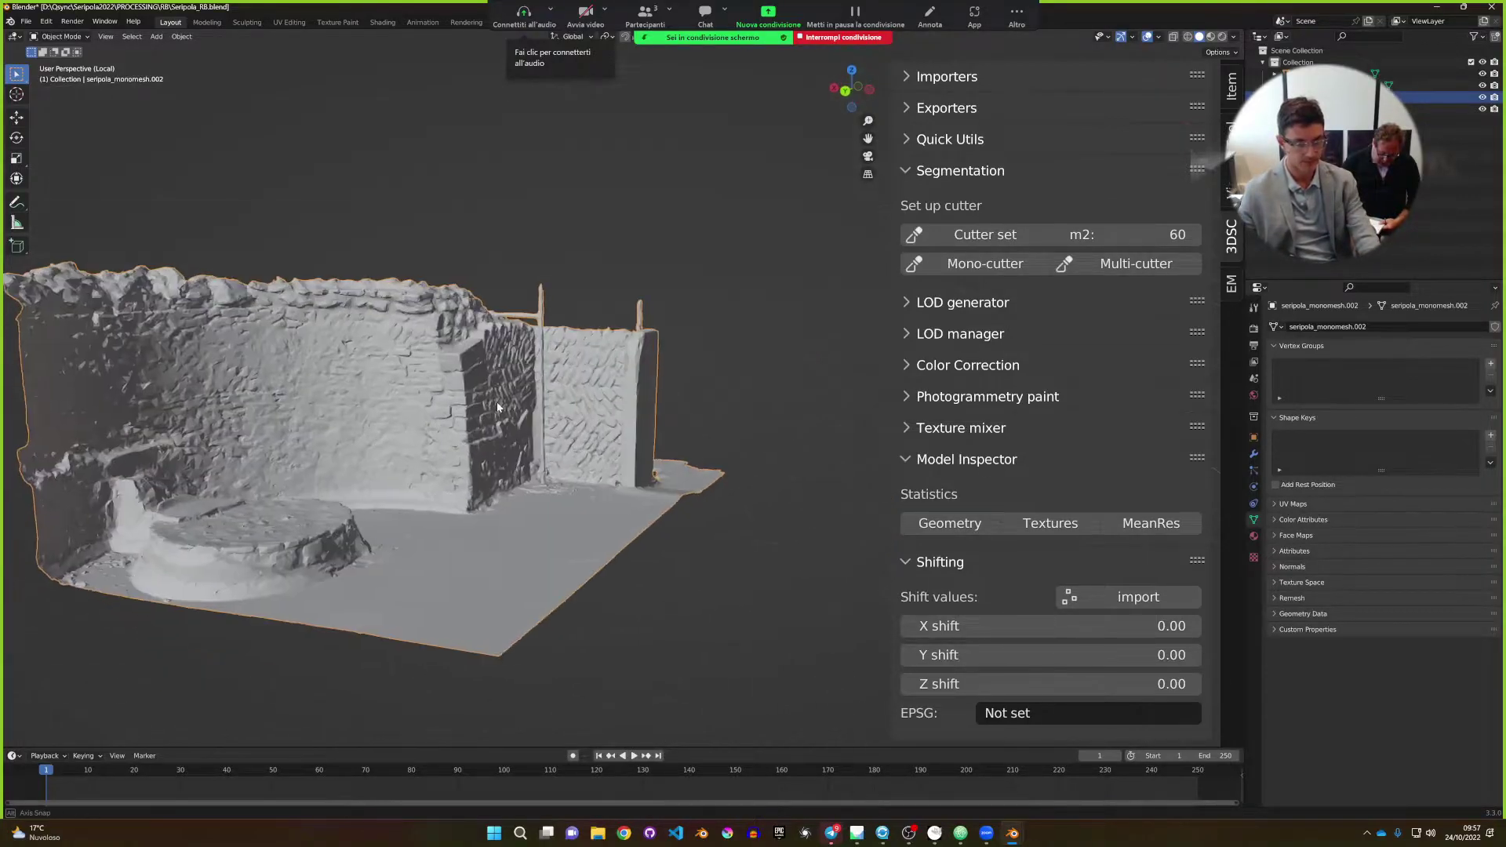
{"action": "middle_click_drag", "start_coordinate": [496, 402], "coordinate": [508, 438]}
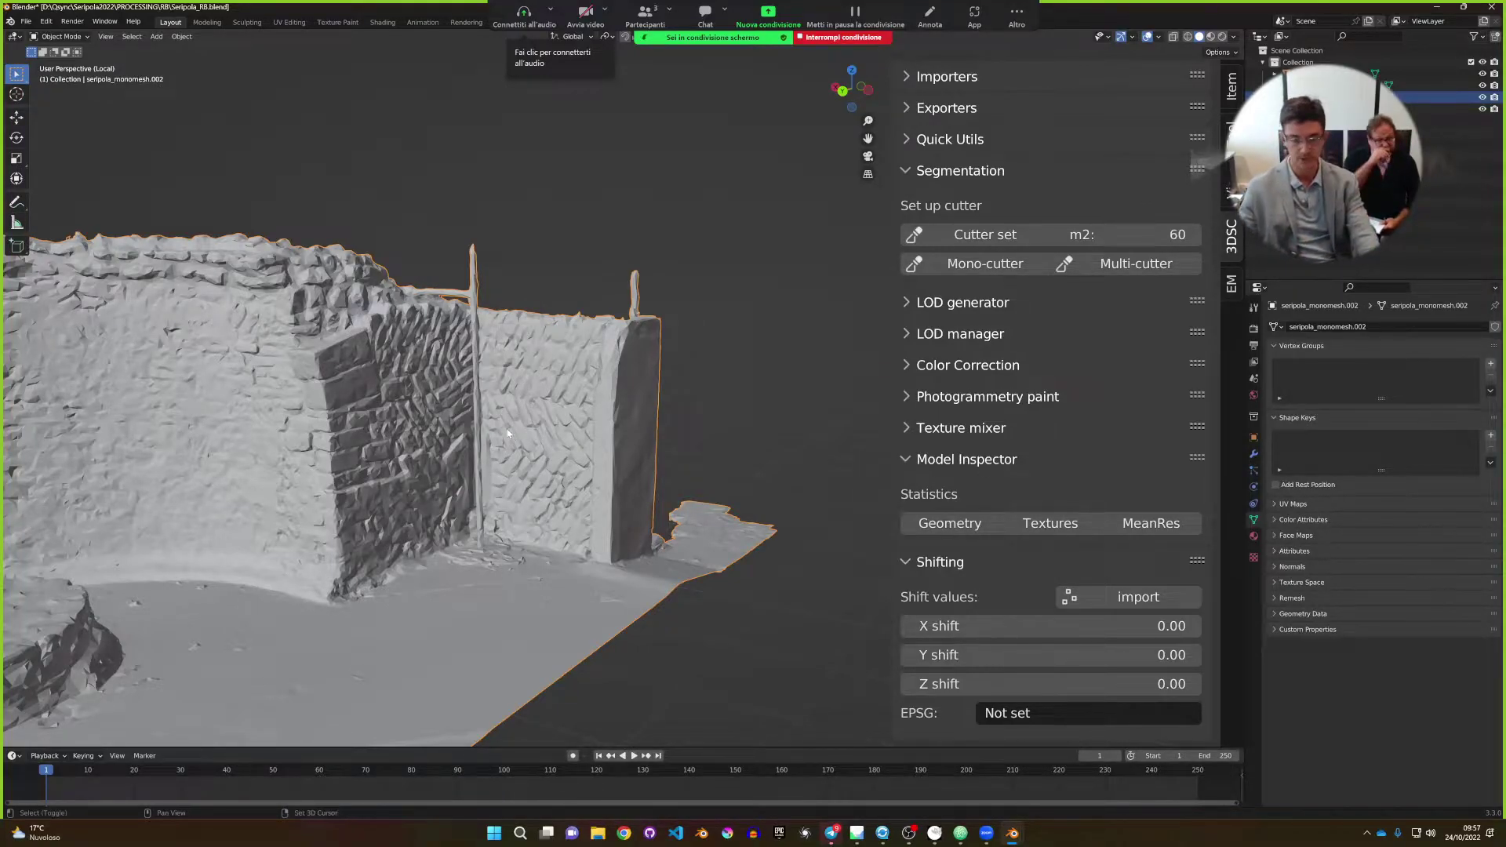
{"action": "middle_click_drag", "start_coordinate": [509, 436], "coordinate": [690, 486]}
{"action": "key", "text": "Tab"}
Start a knife cut on the pillar, then abandon it unfinished.
{"action": "scroll", "coordinate": [709, 496], "scroll_direction": "up", "scroll_amount": 10}
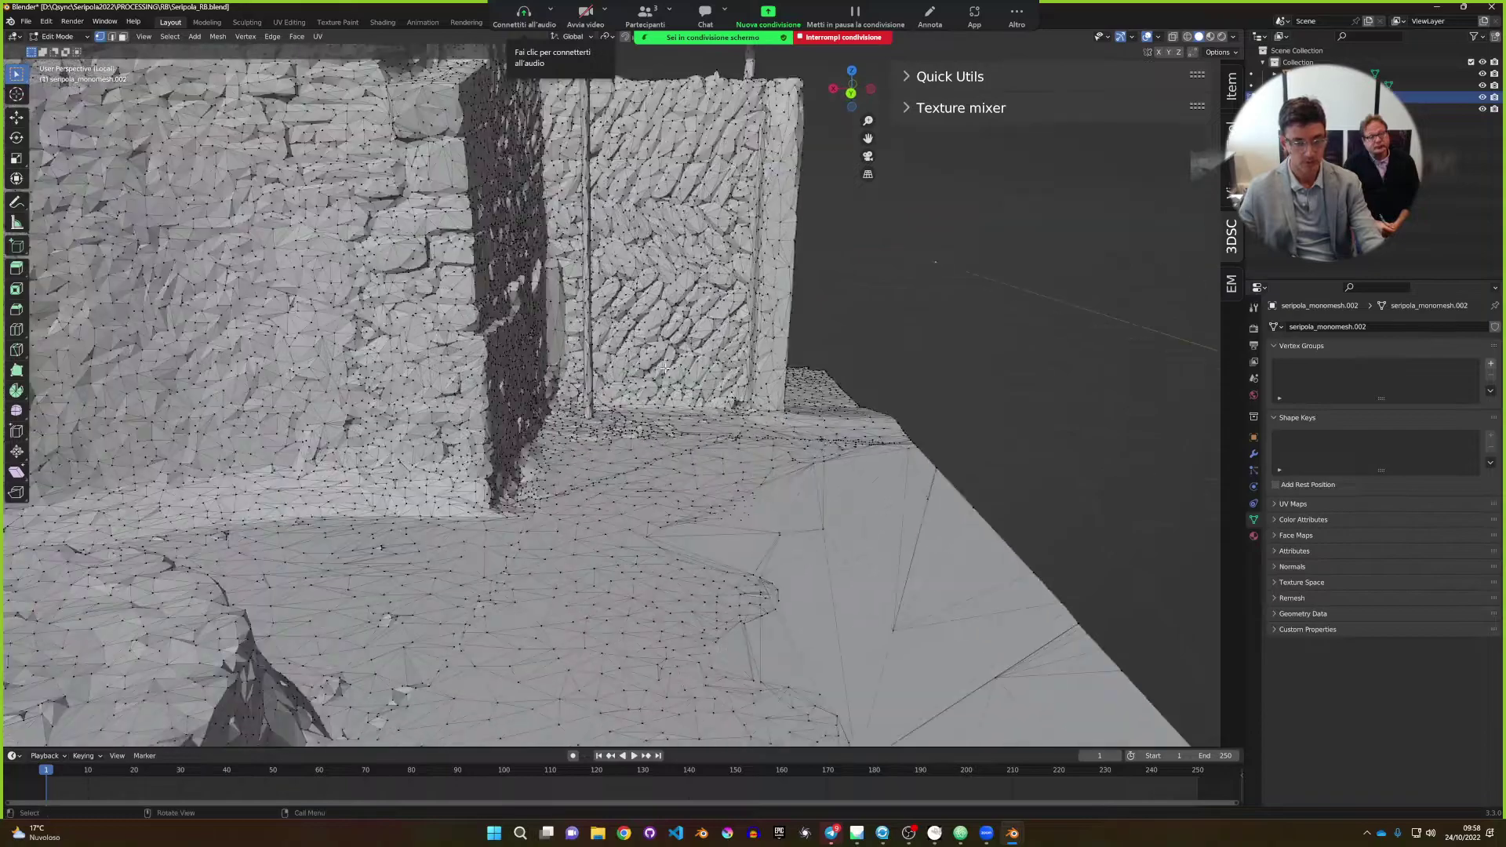
{"action": "scroll", "coordinate": [627, 405], "scroll_direction": "up", "scroll_amount": 8}
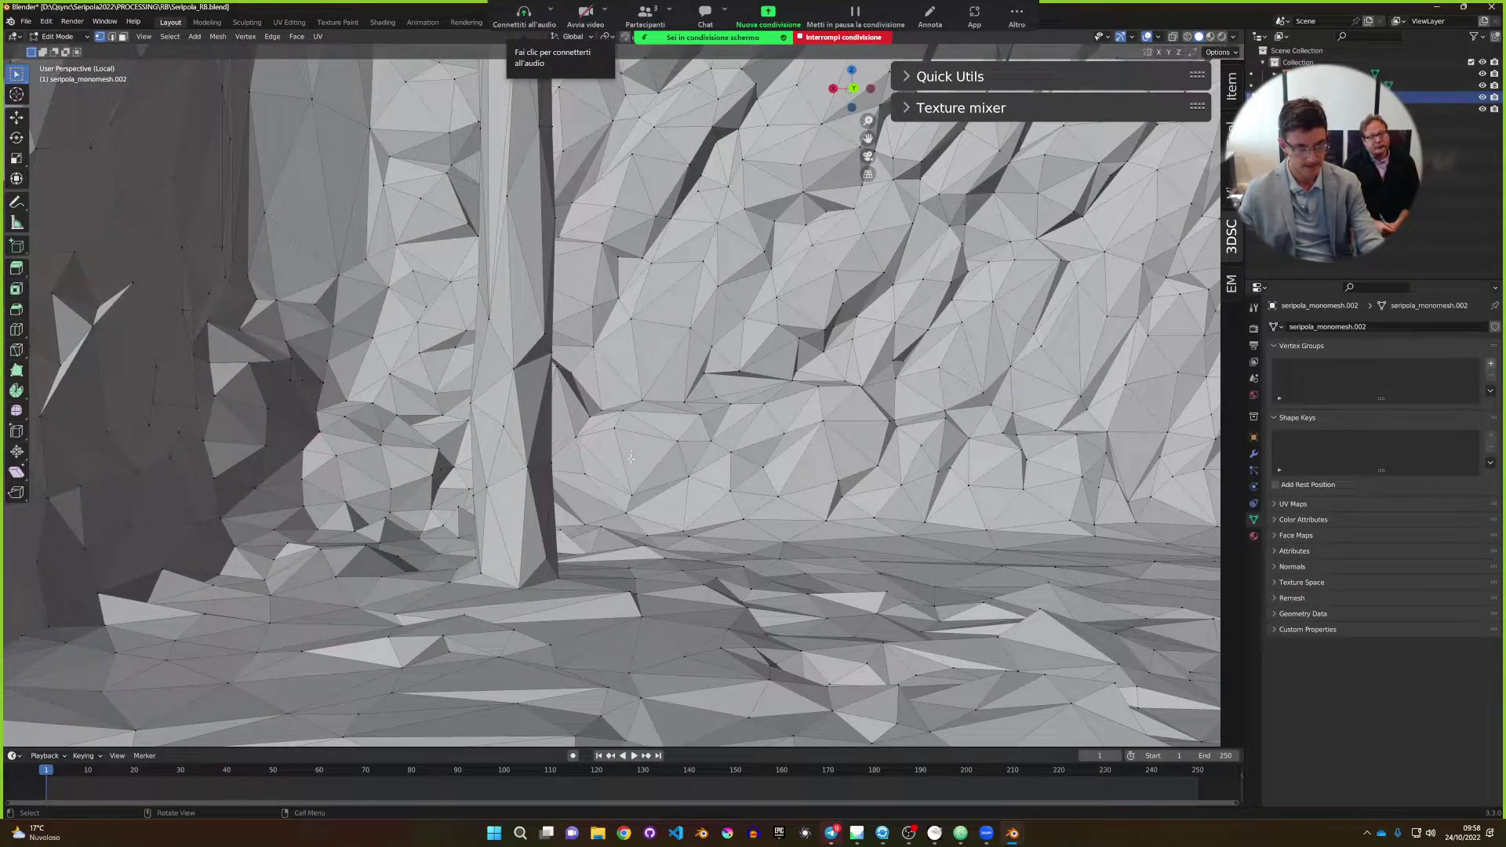
{"action": "key", "text": "k"}
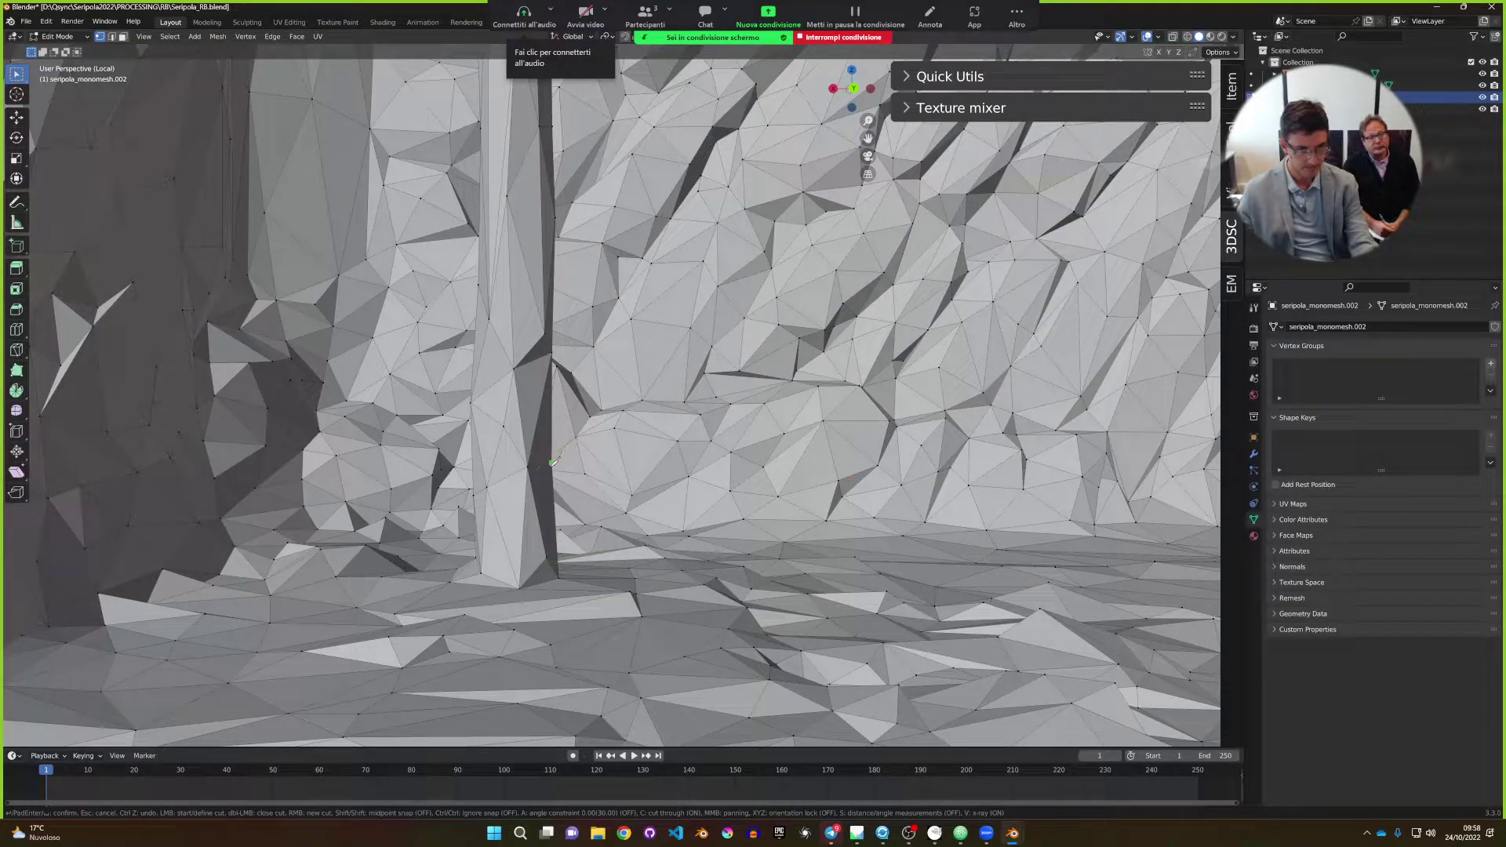
{"action": "middle_click_drag", "start_coordinate": [557, 454], "coordinate": [581, 554]}
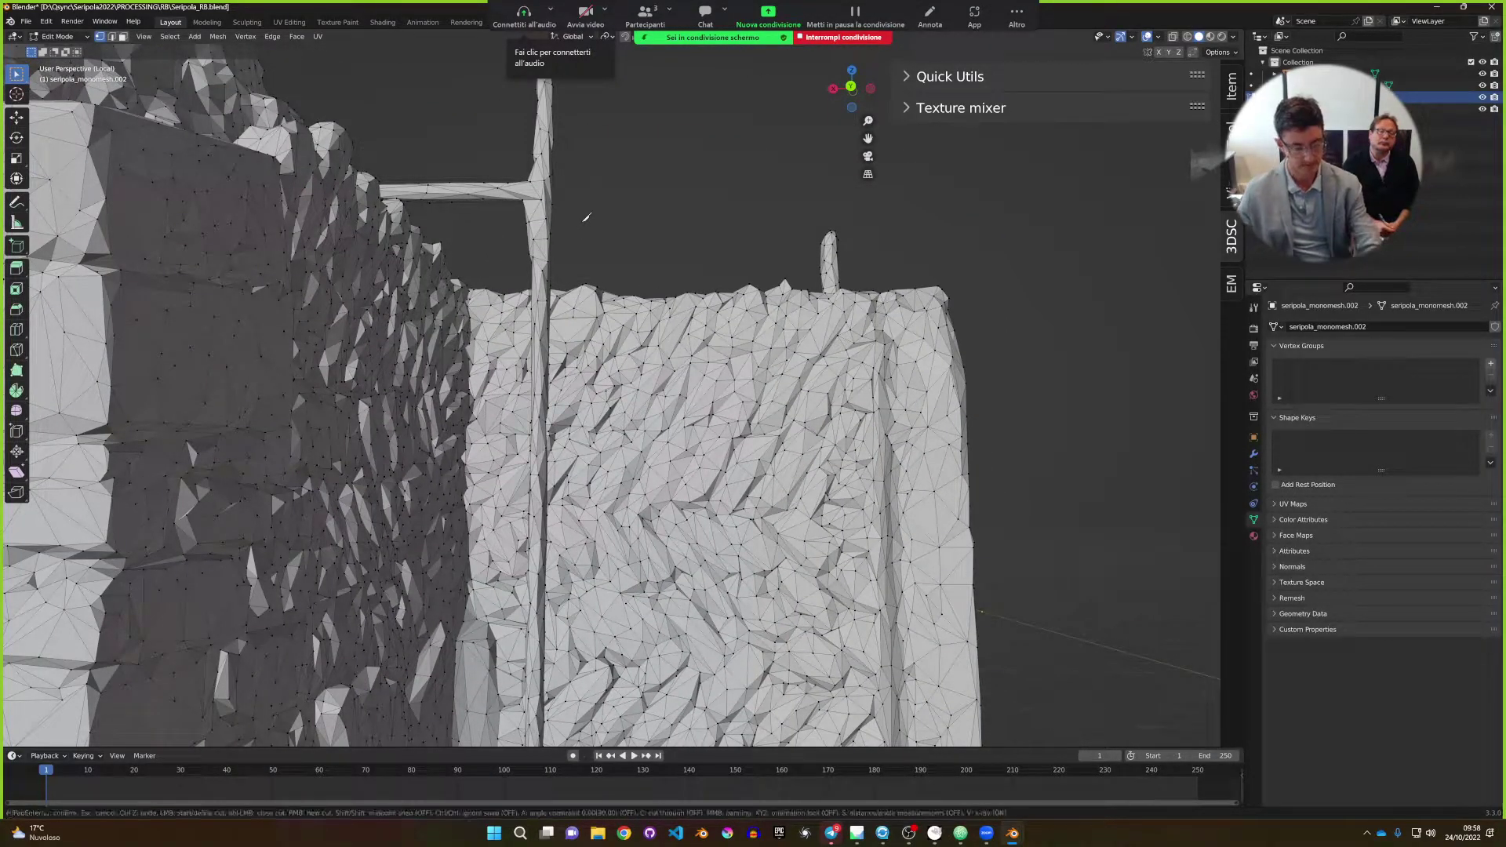
{"action": "left_click", "coordinate": [549, 231]}
{"action": "key", "text": "Return"}
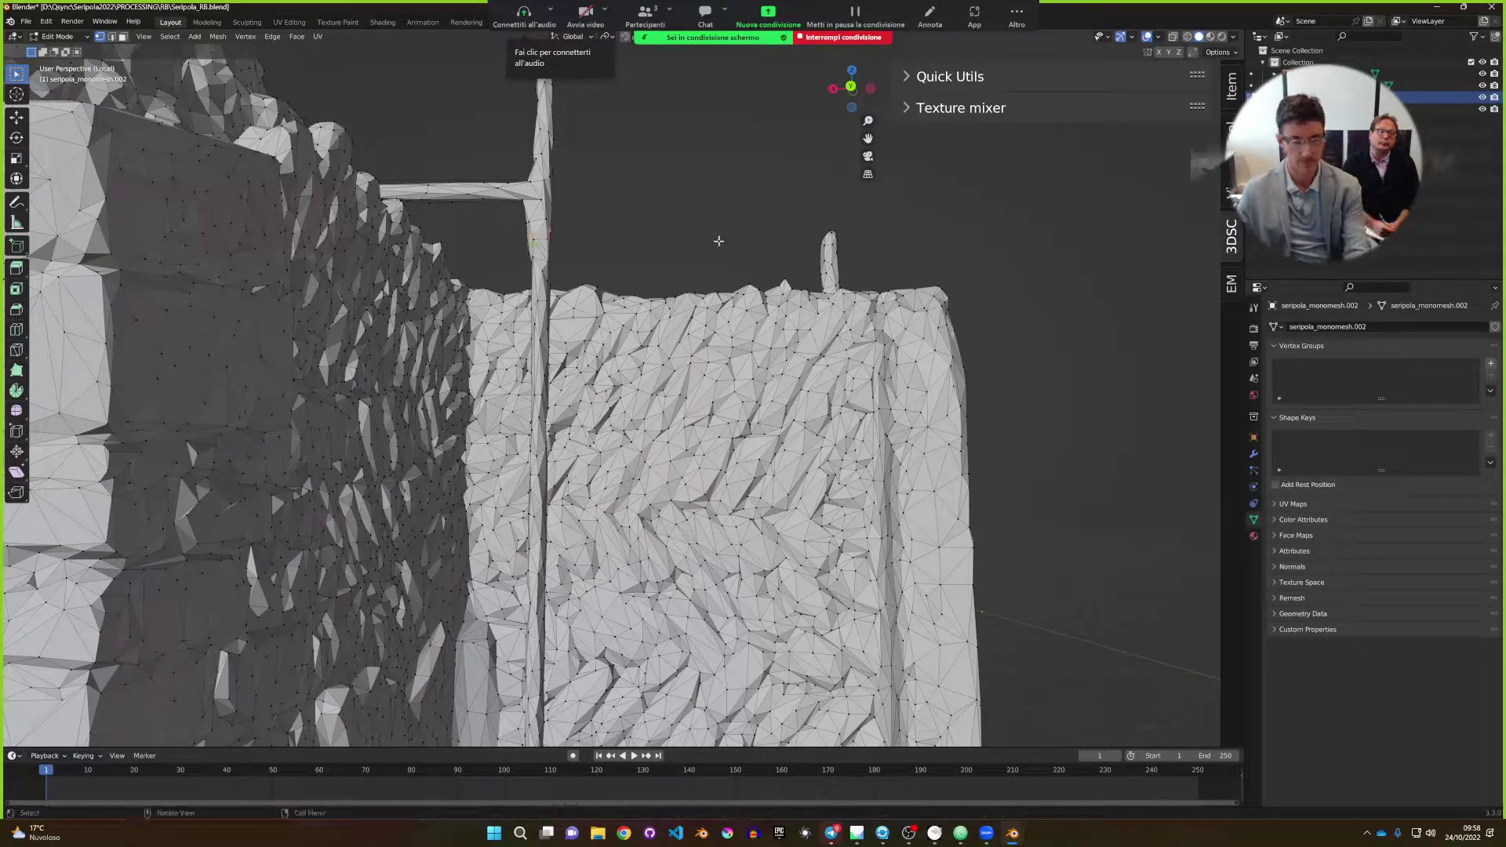
Hide the selected pillar part and grow the selection twice down the thin pole.
{"action": "key", "text": "h"}
{"action": "middle_click_drag", "start_coordinate": [670, 249], "coordinate": [492, 343]}
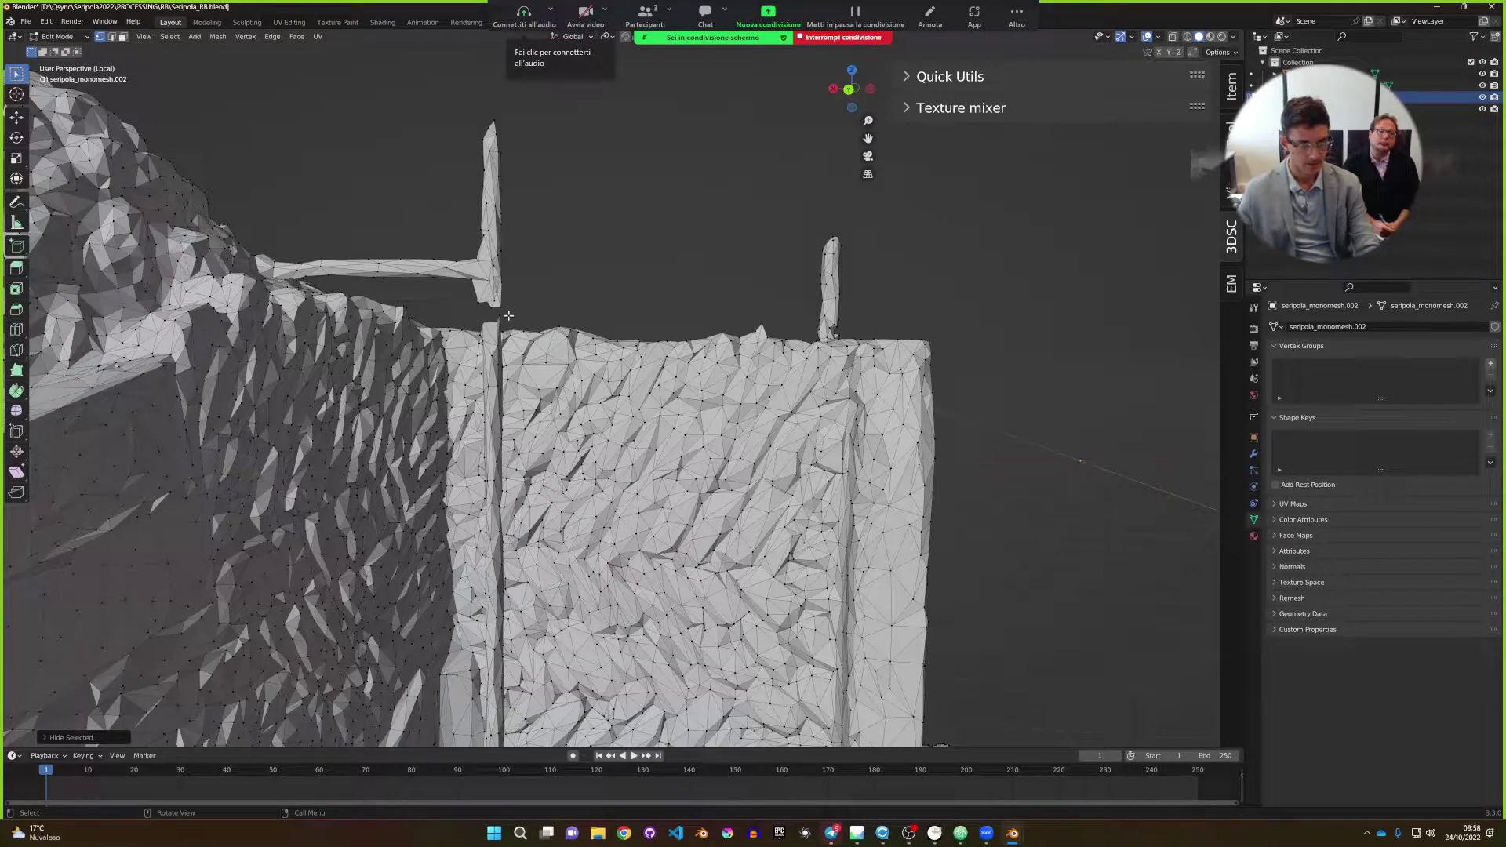
{"action": "mouse_move", "coordinate": [582, 303]}
{"action": "middle_mouse_down"}
{"action": "mouse_move", "coordinate": [555, 309]}
{"action": "mouse_move", "coordinate": [572, 301]}
{"action": "middle_mouse_up"}
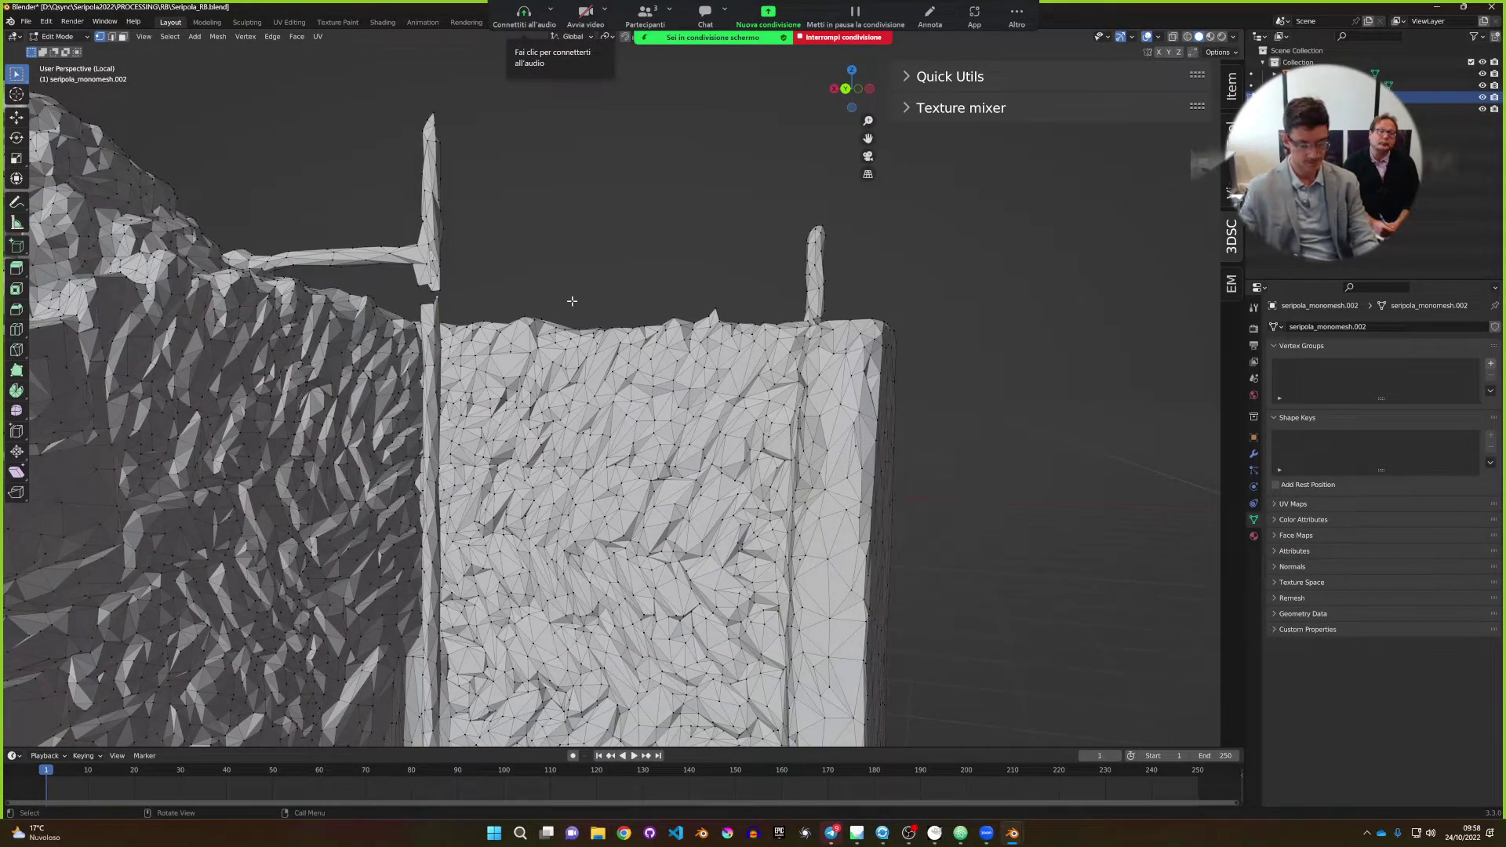
{"action": "key", "text": "ctrl+KP_Add"}
{"action": "key", "text": "ctrl+KP_Add"}
{"action": "key", "text": "ctrl+KP_Add"}
{"action": "key", "text": "ctrl+KP_Add"}
{"action": "key", "text": "ctrl+KP_Add"}
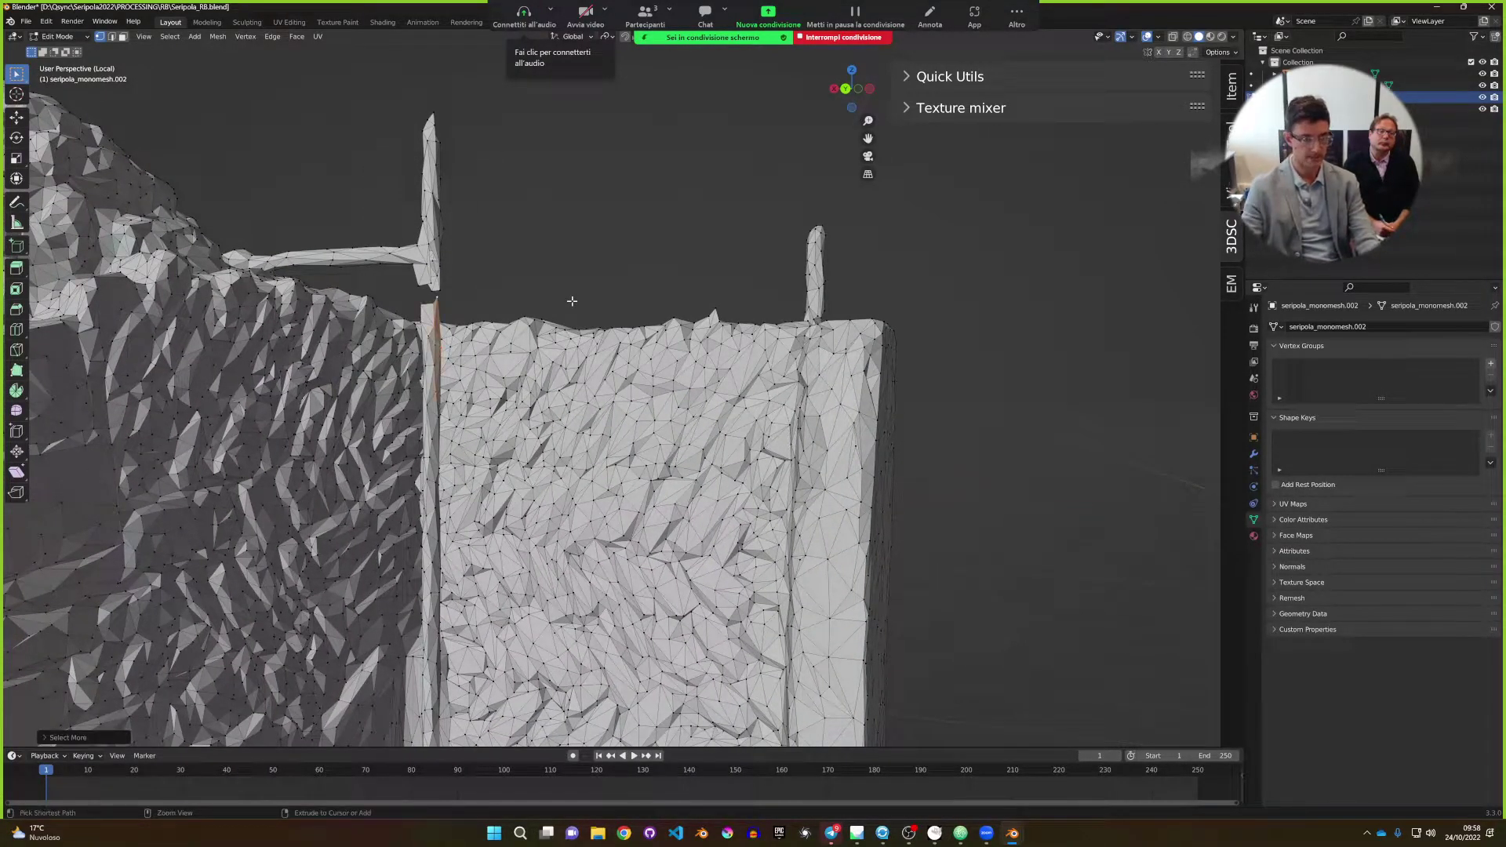
{"action": "key", "text": "ctrl+KP_Add"}
{"action": "key", "text": "ctrl+KP_Add"}
{"action": "key", "text": "ctrl+KP_Add"}
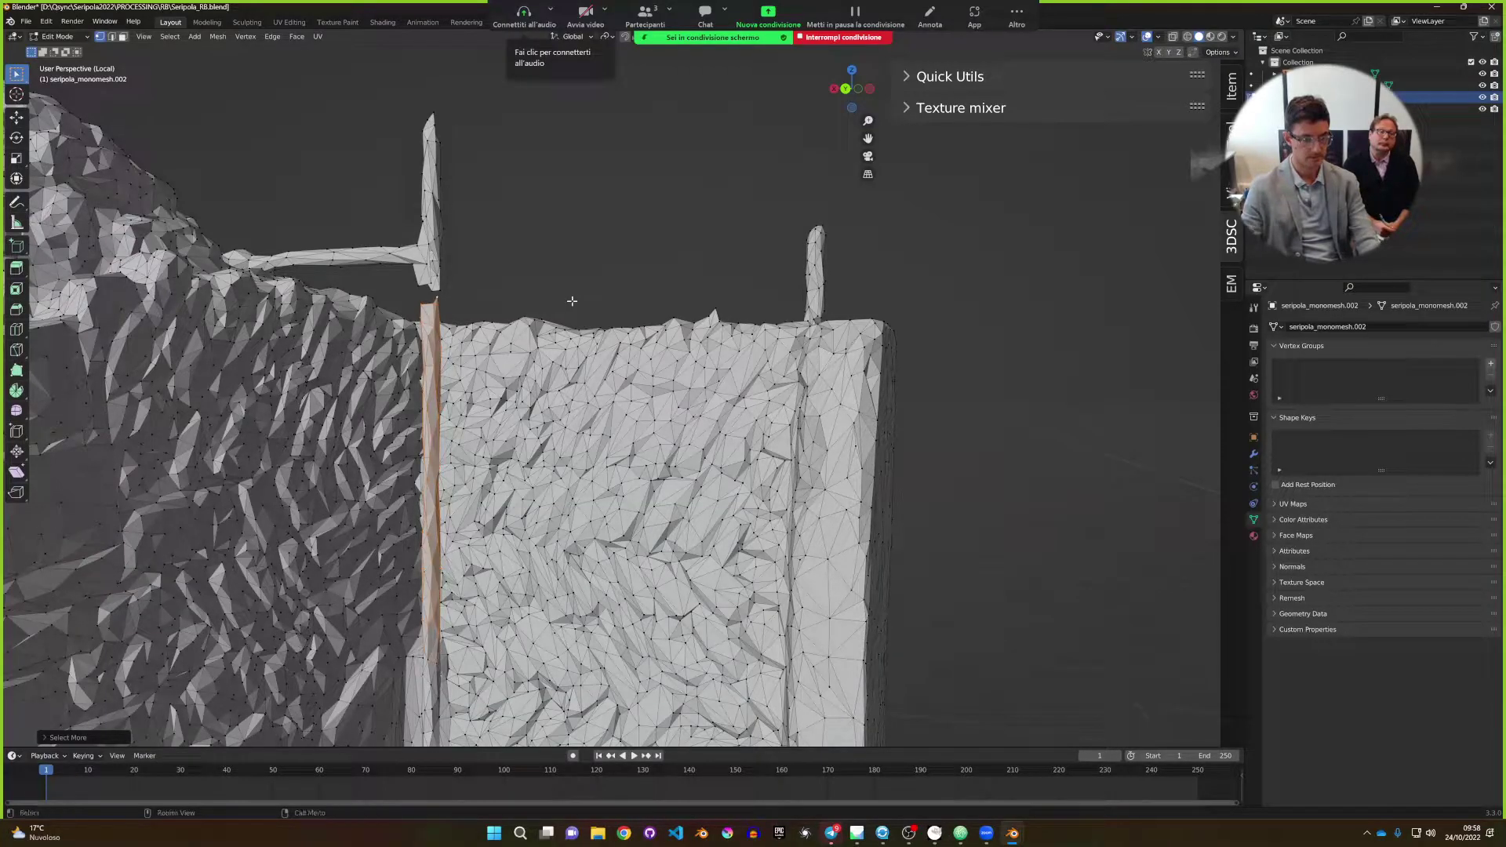
{"action": "middle_click_drag", "start_coordinate": [572, 300], "coordinate": [644, 318]}
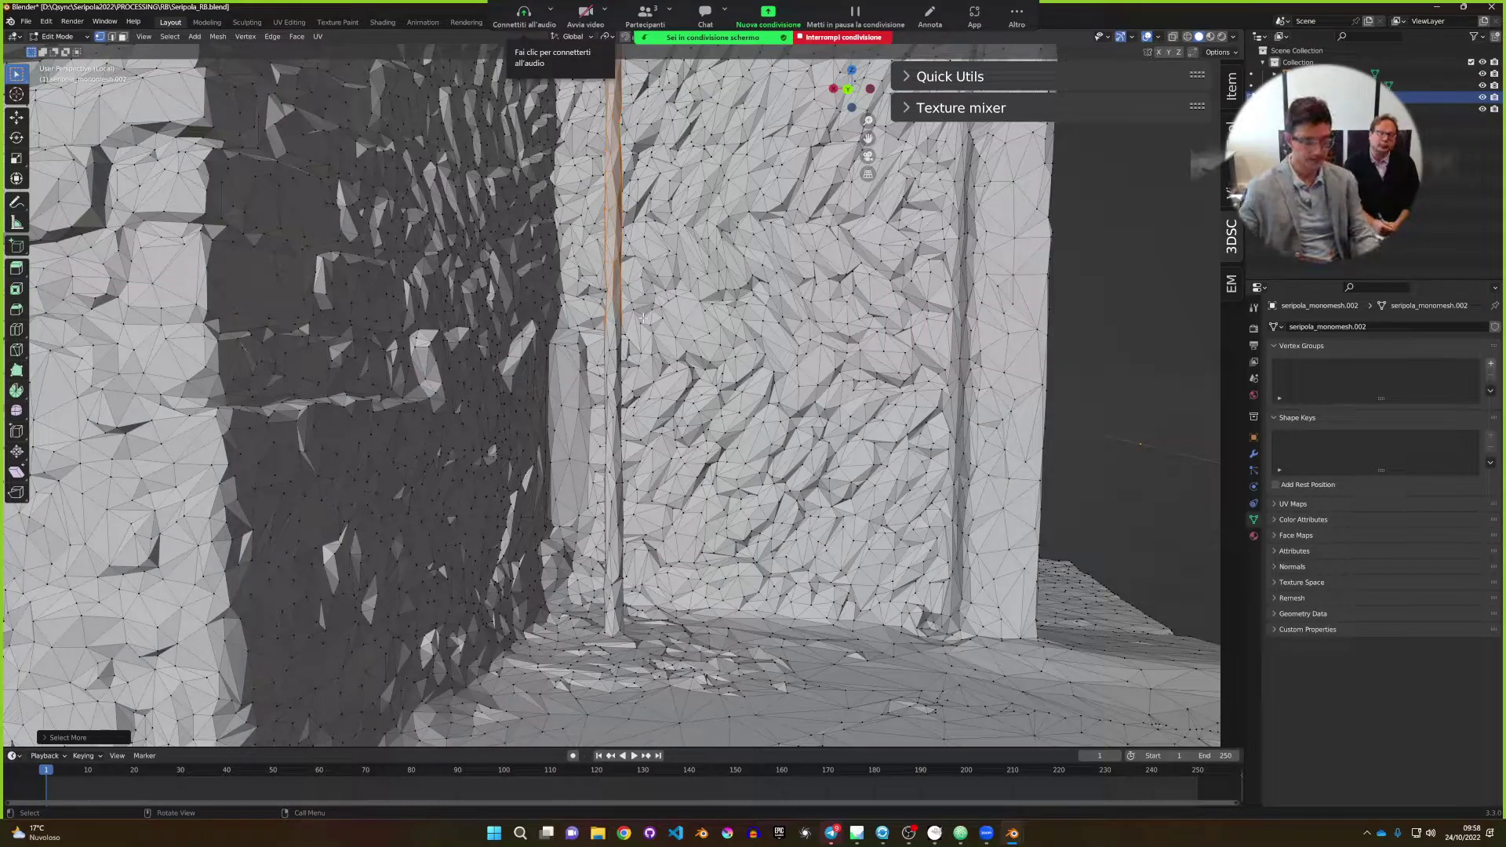
{"action": "key", "text": "b"}
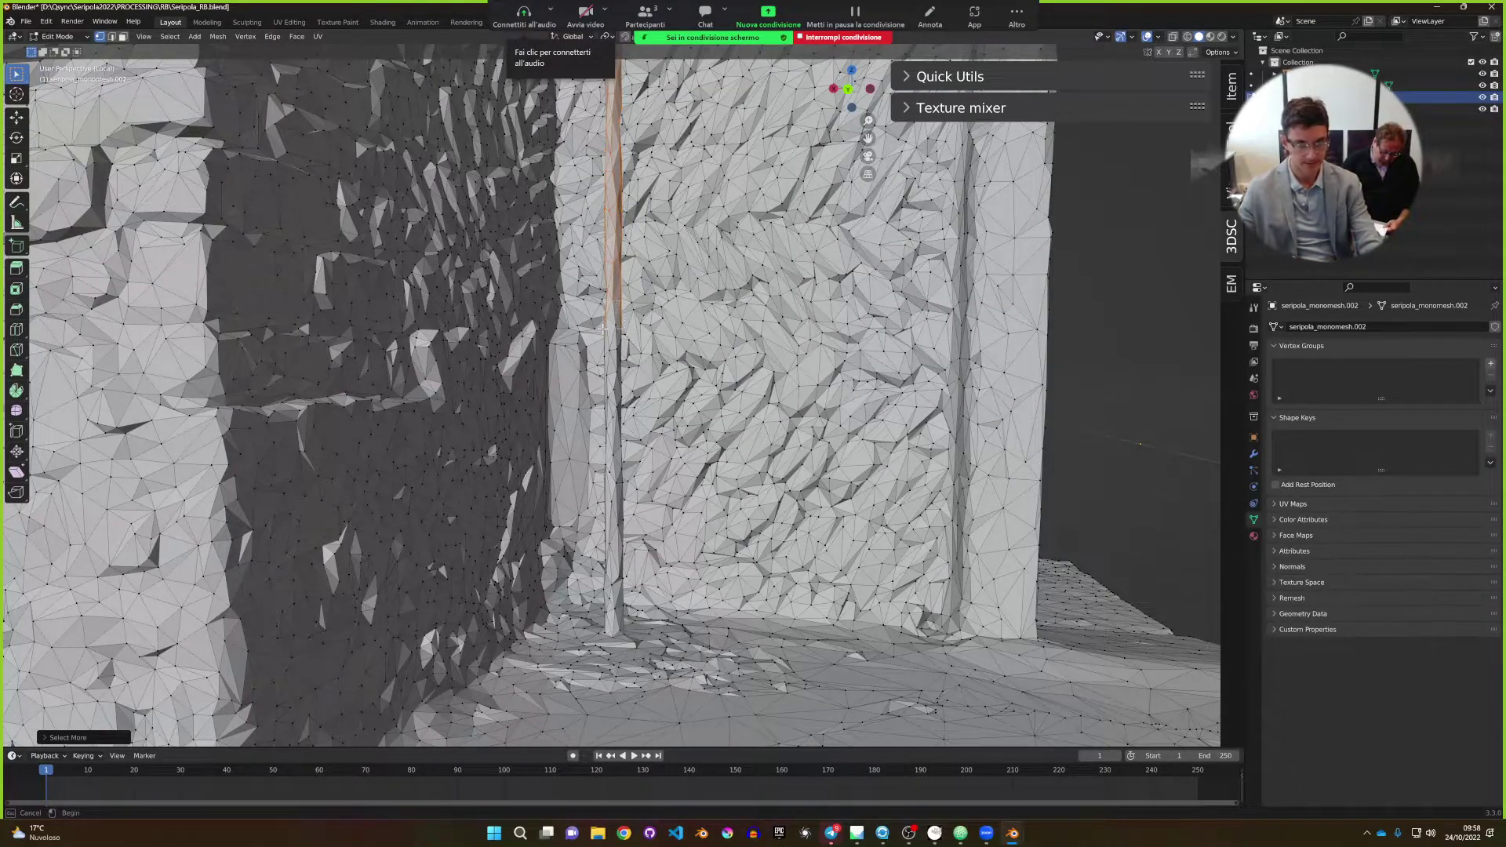
{"action": "key", "text": "Escape"}
{"action": "scroll", "coordinate": [604, 330], "scroll_direction": "up", "scroll_amount": 6}
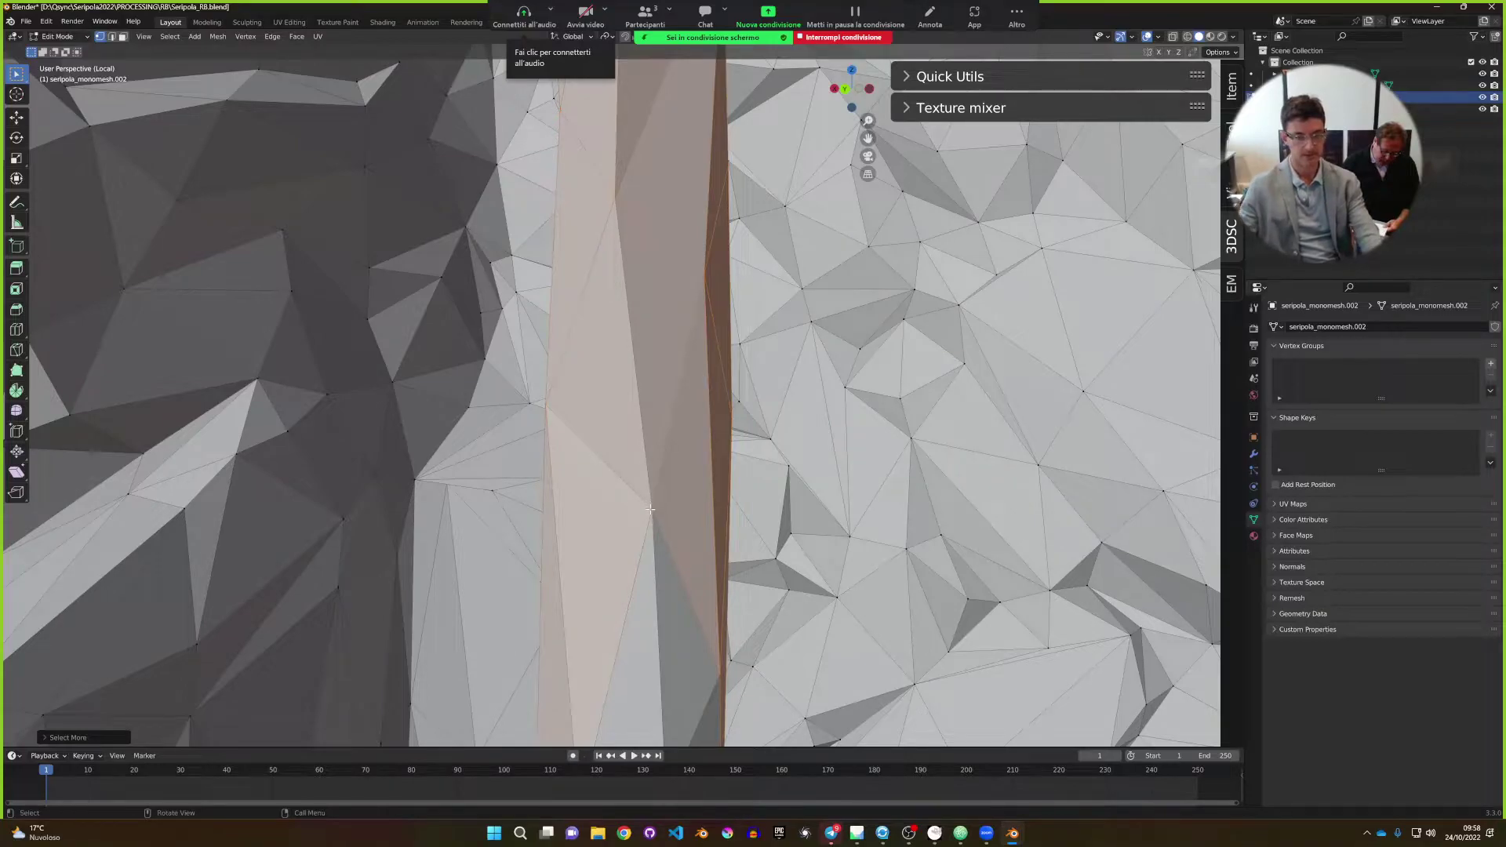
{"action": "scroll", "coordinate": [712, 549], "scroll_direction": "down", "scroll_amount": 3}
{"action": "scroll", "coordinate": [712, 549], "scroll_direction": "up", "scroll_amount": 3}
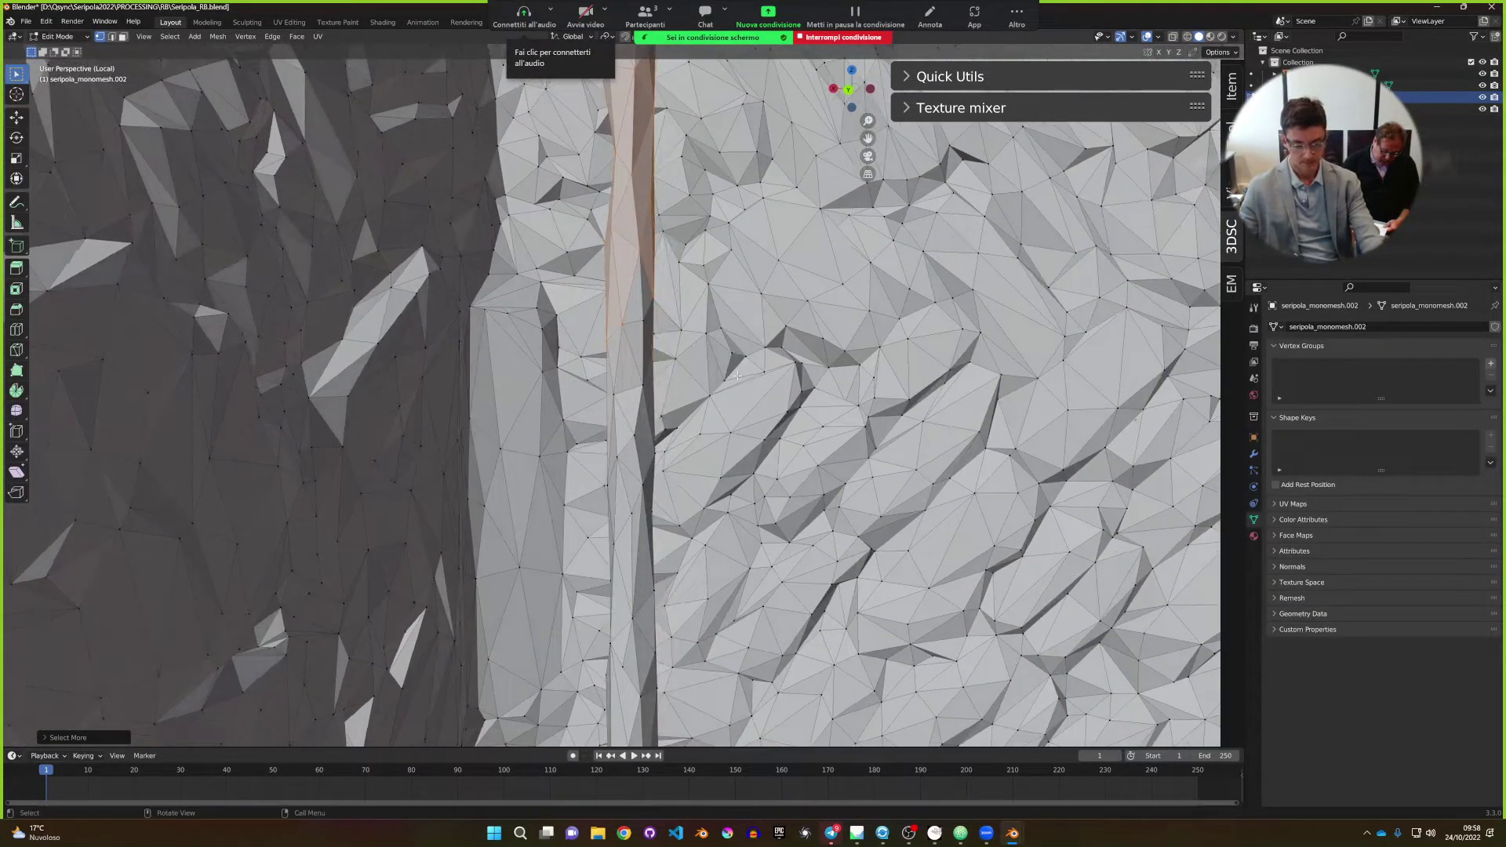
{"action": "scroll", "coordinate": [737, 376], "scroll_direction": "down", "scroll_amount": 3}
{"action": "middle_click_drag", "start_coordinate": [738, 376], "coordinate": [594, 471]}
{"action": "scroll", "coordinate": [676, 400], "scroll_direction": "up", "scroll_amount": 3}
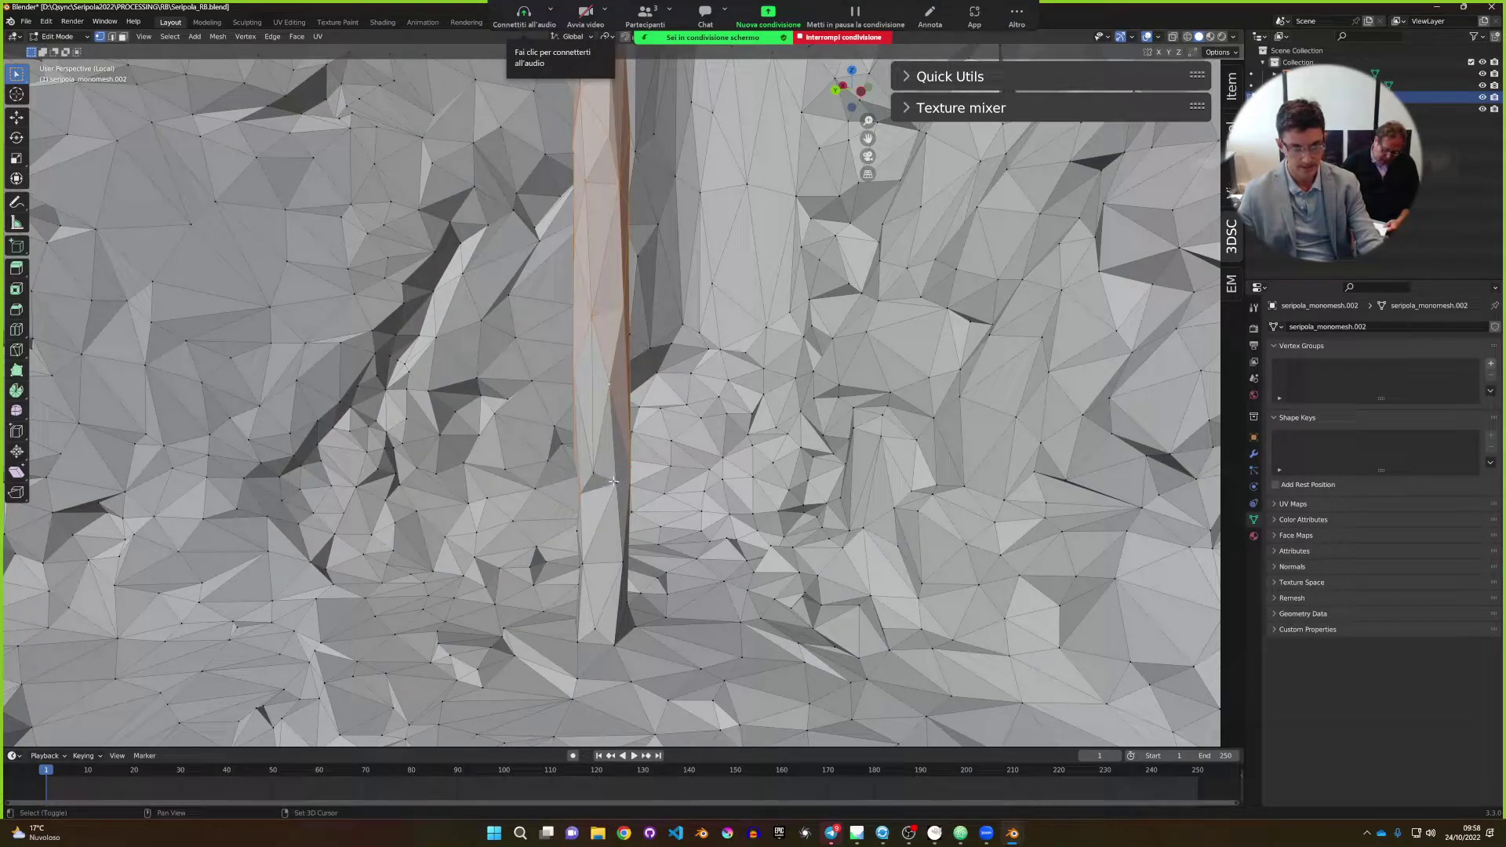
{"action": "scroll", "coordinate": [590, 471], "scroll_direction": "up", "scroll_amount": 4}
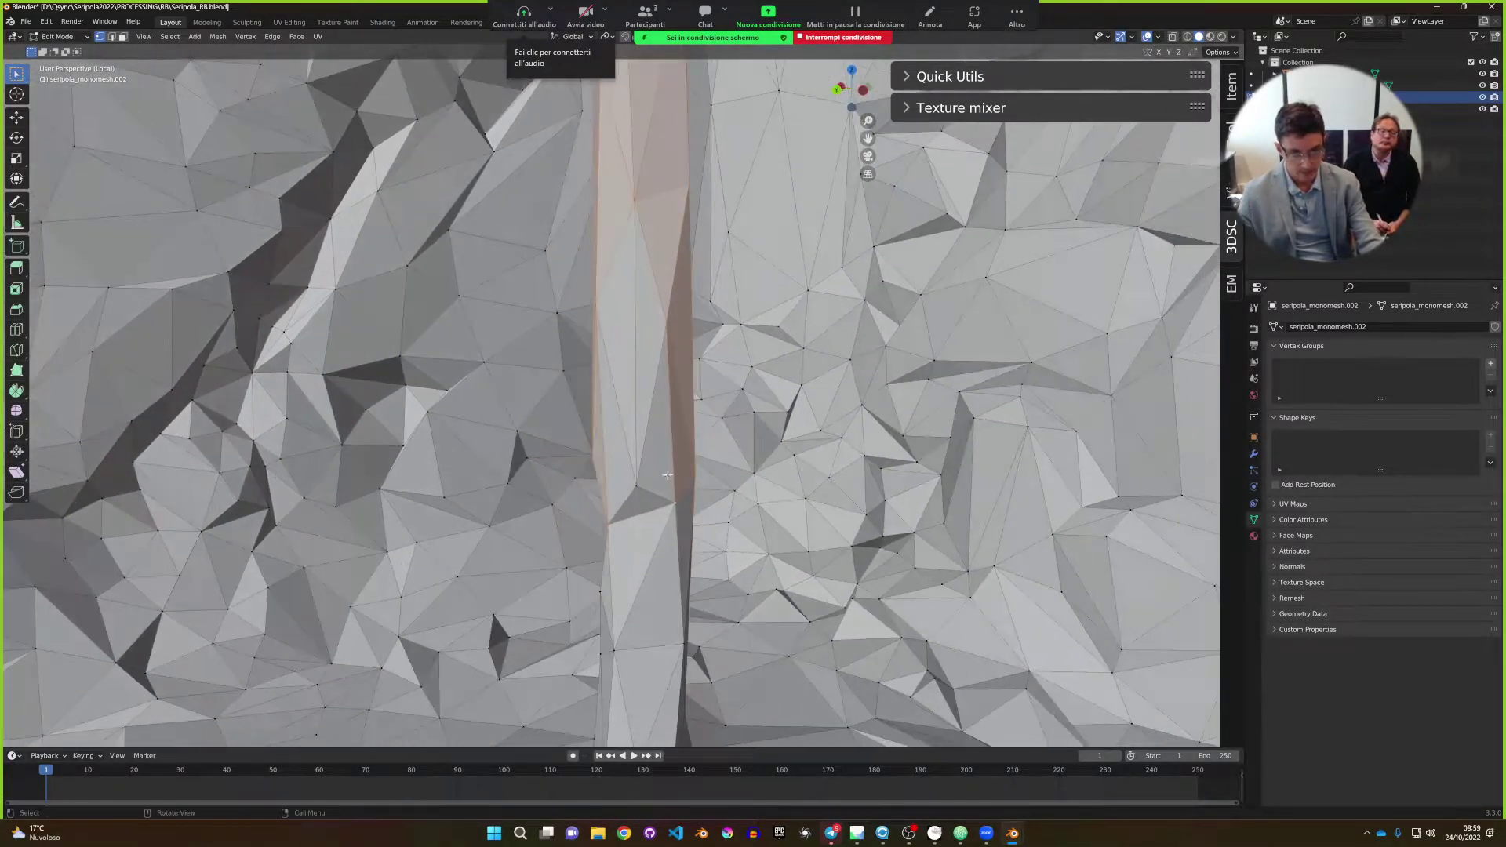
{"action": "middle_click_drag", "start_coordinate": [669, 500], "coordinate": [742, 397]}
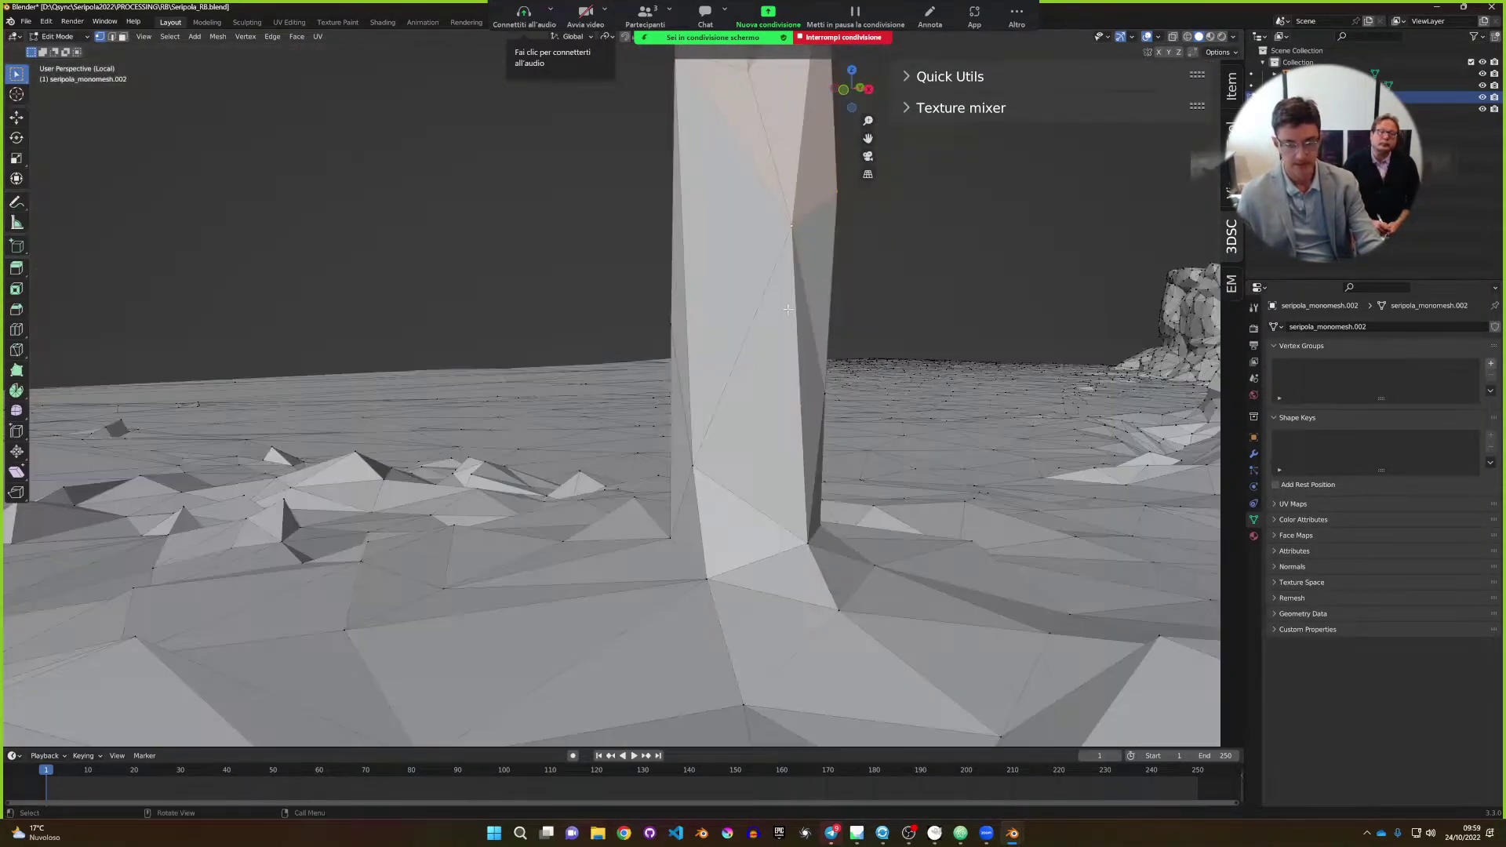
{"action": "middle_click_drag", "start_coordinate": [687, 459], "coordinate": [648, 477]}
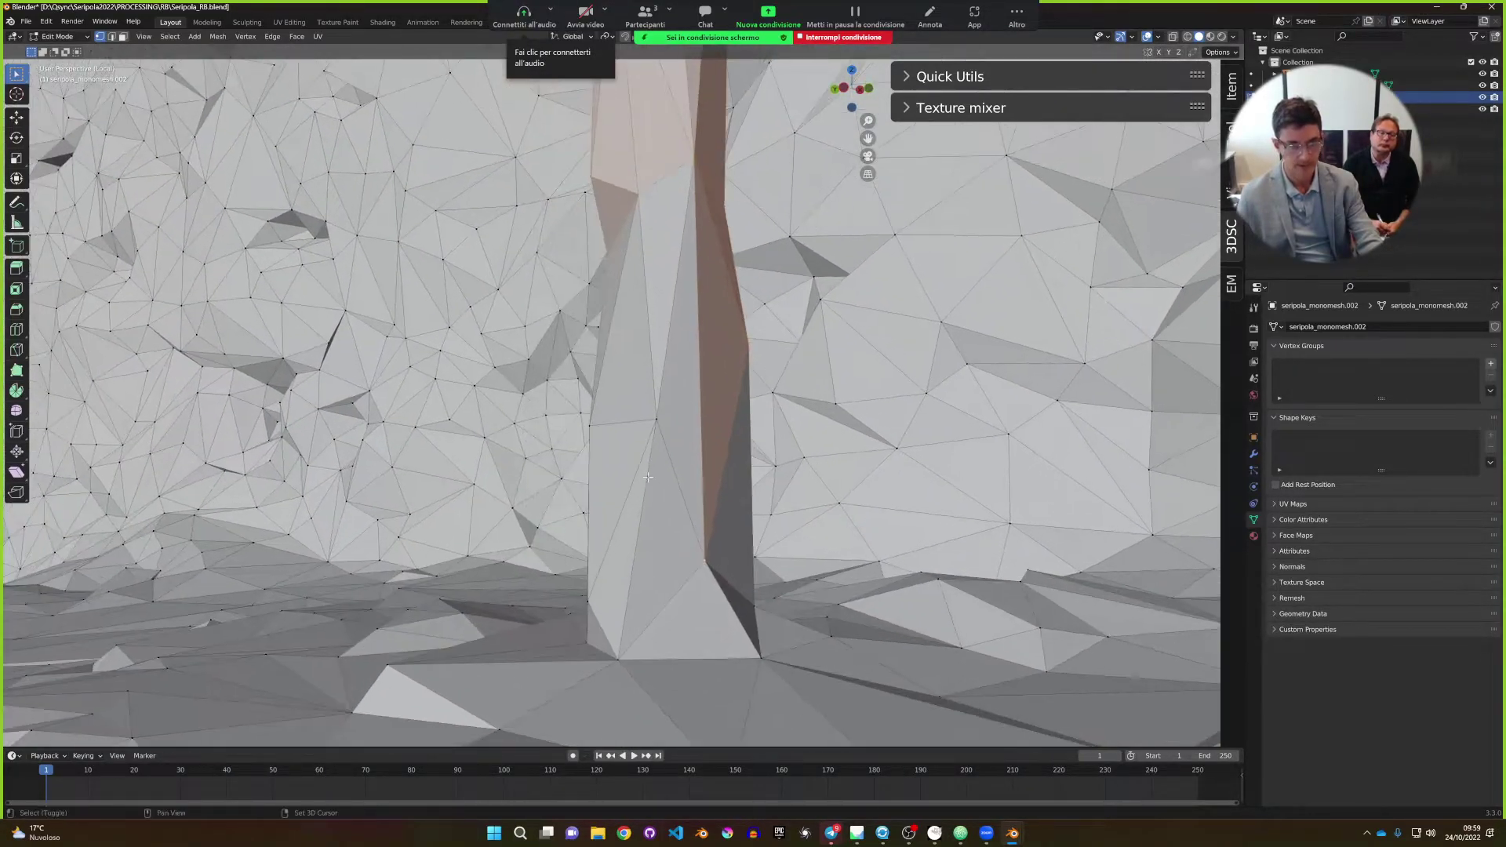
{"action": "middle_click_drag", "start_coordinate": [653, 419], "coordinate": [620, 439], "text": "shift"}
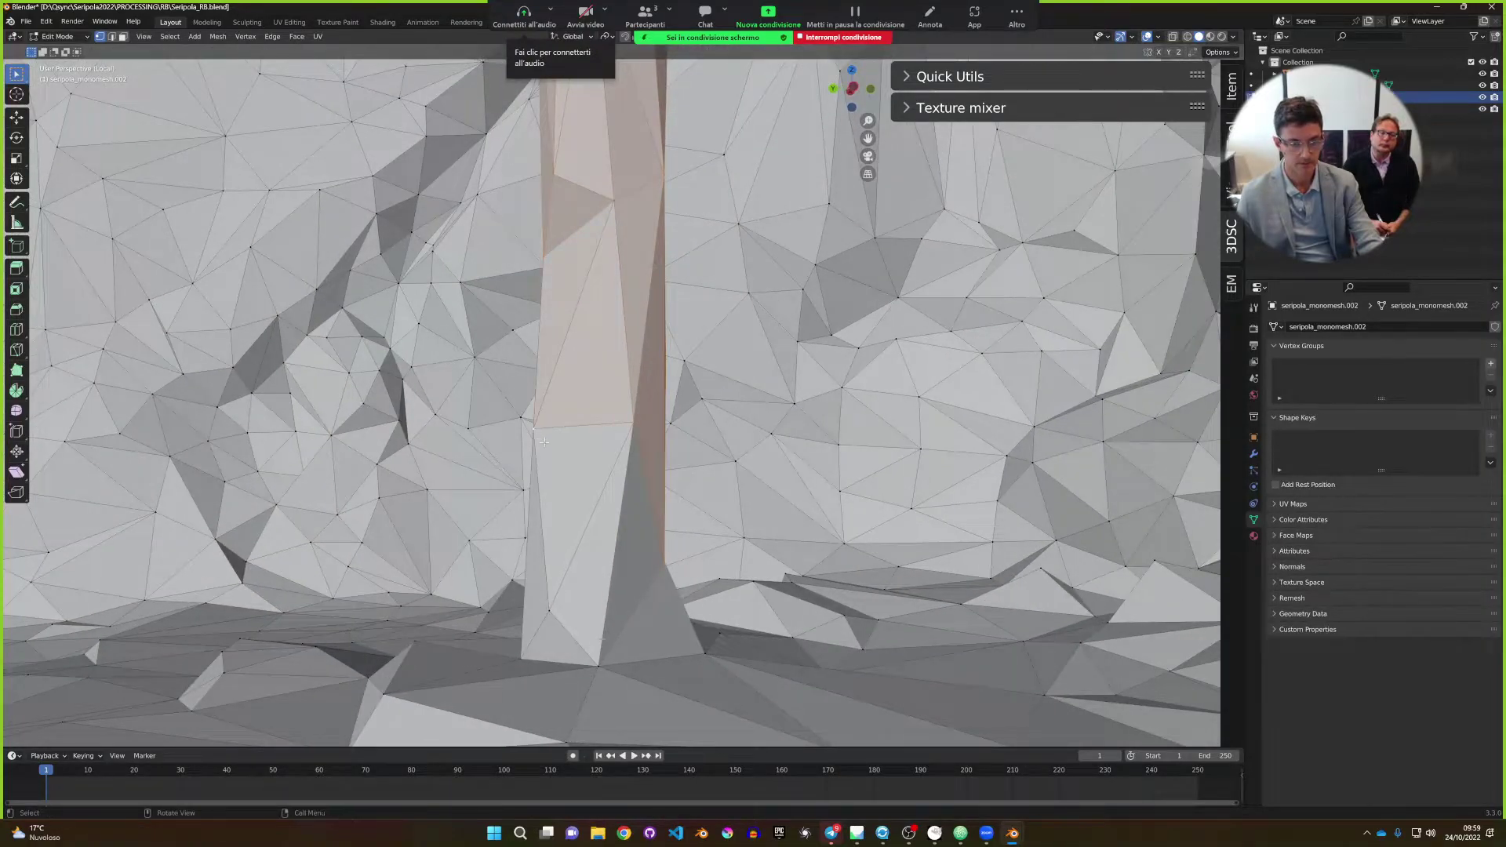
{"action": "scroll", "coordinate": [608, 455], "scroll_direction": "up", "scroll_amount": 2}
{"action": "scroll", "coordinate": [554, 386], "scroll_direction": "up", "scroll_amount": 3}
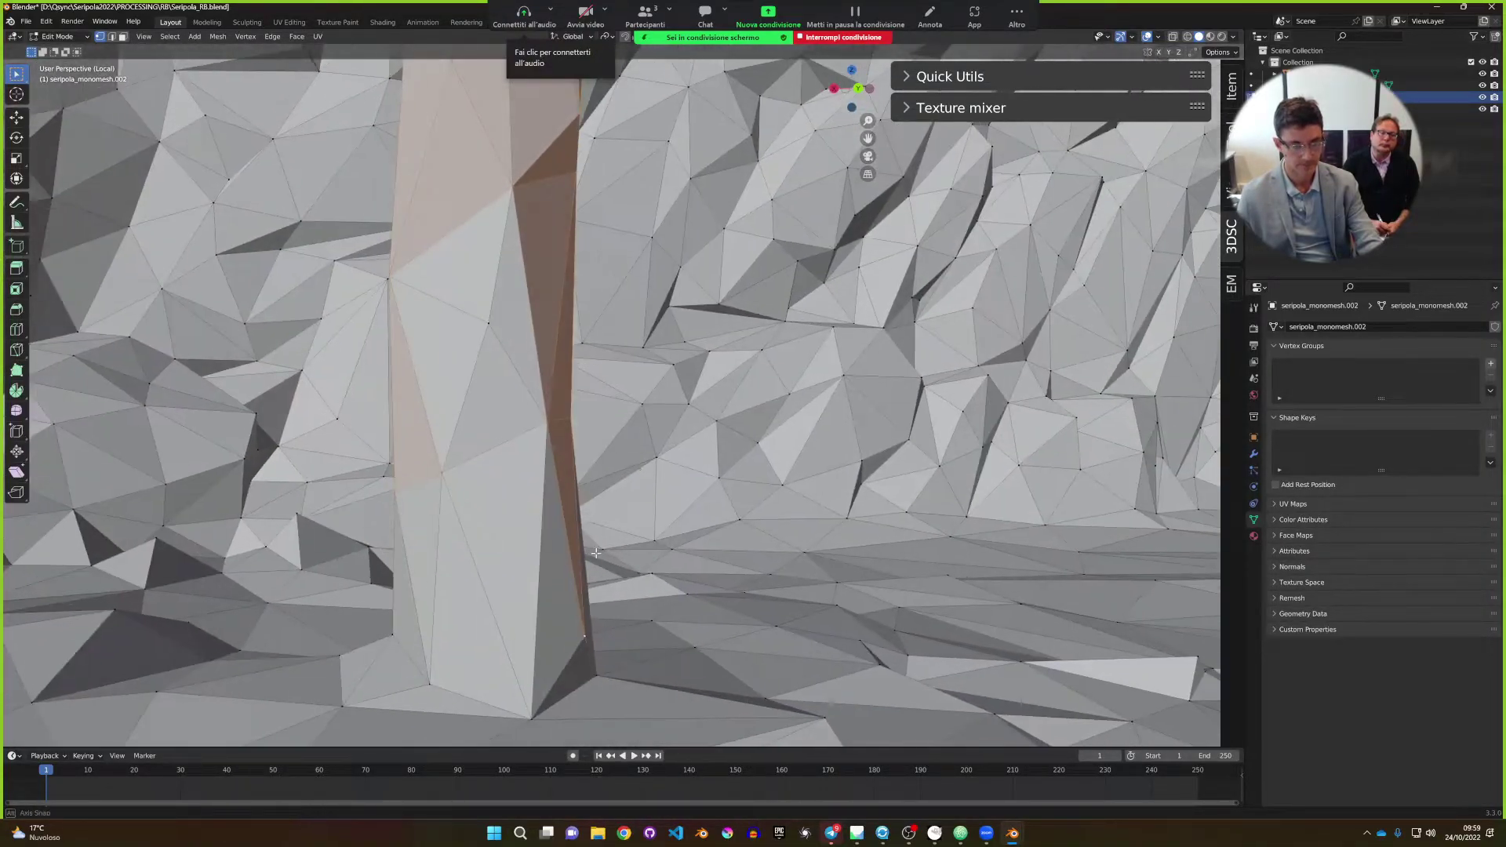
{"action": "middle_click_drag", "start_coordinate": [501, 317], "coordinate": [628, 432]}
{"action": "scroll", "coordinate": [711, 381], "scroll_direction": "up", "scroll_amount": 5}
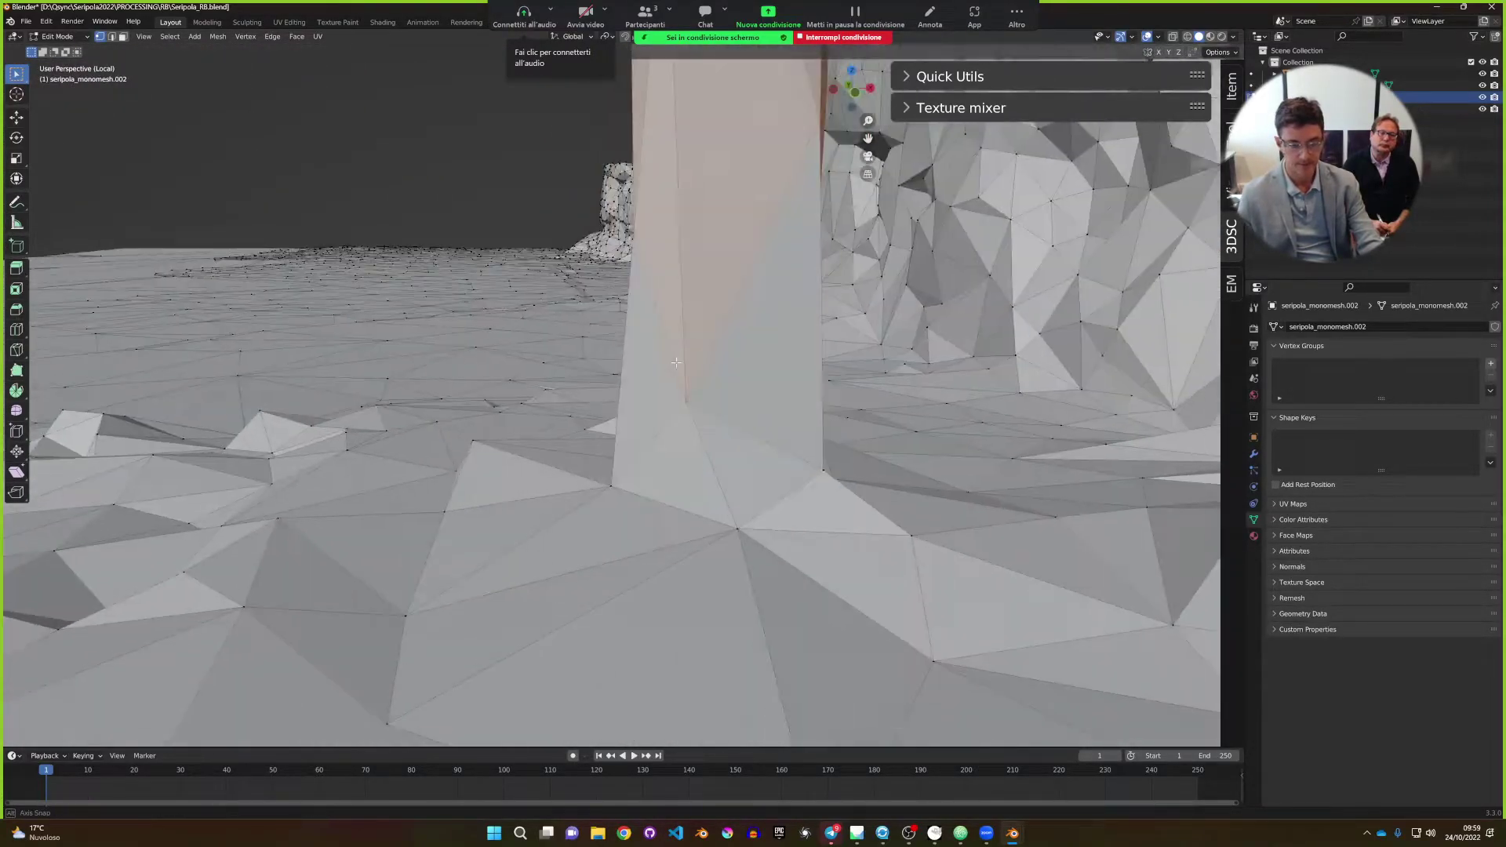
{"action": "middle_click_drag", "start_coordinate": [711, 381], "coordinate": [696, 421]}
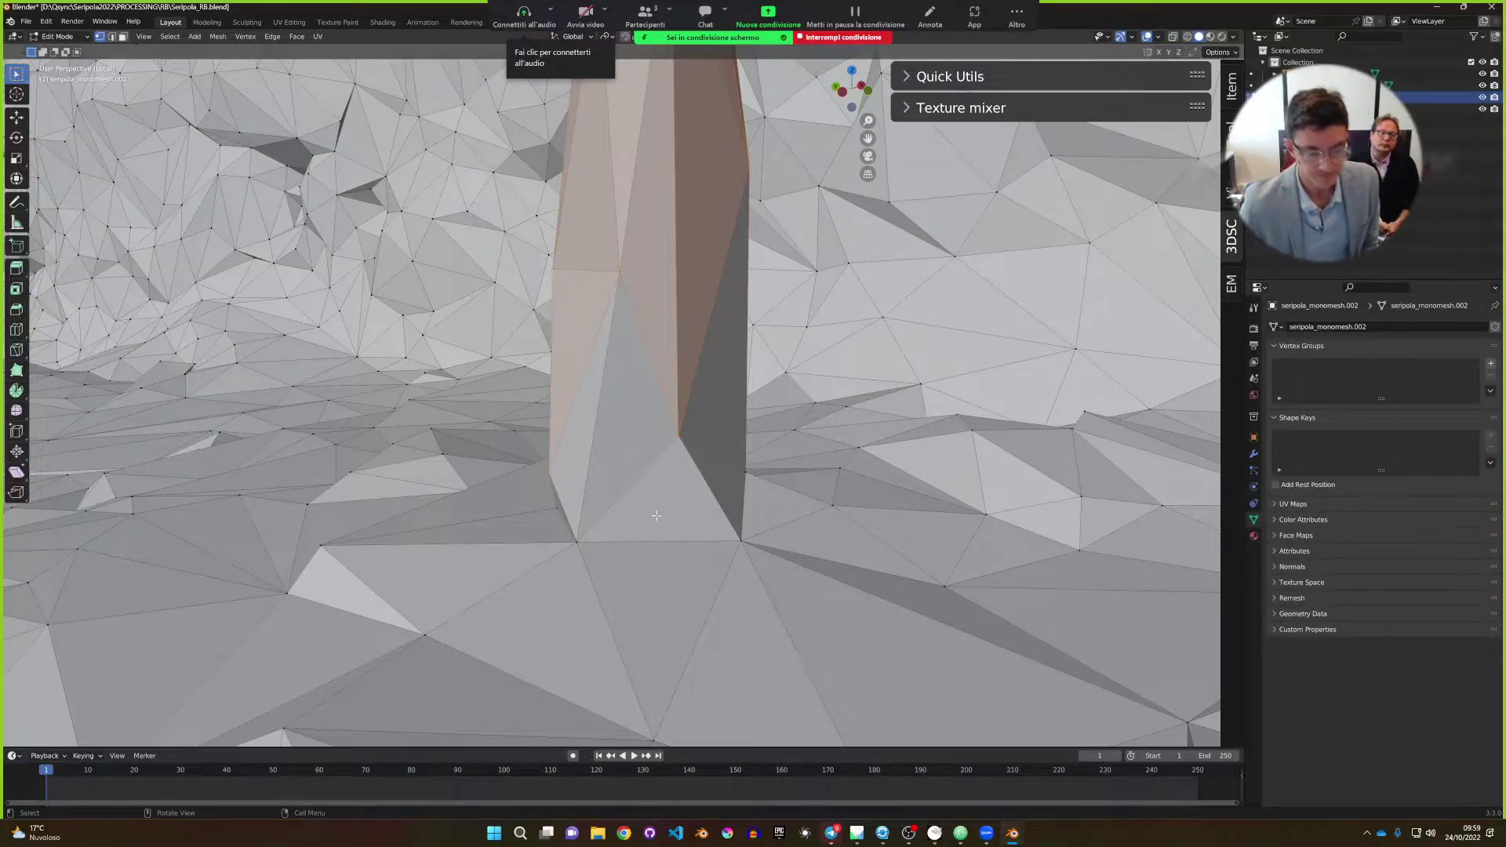
{"action": "middle_click_drag", "start_coordinate": [642, 531], "coordinate": [497, 515]}
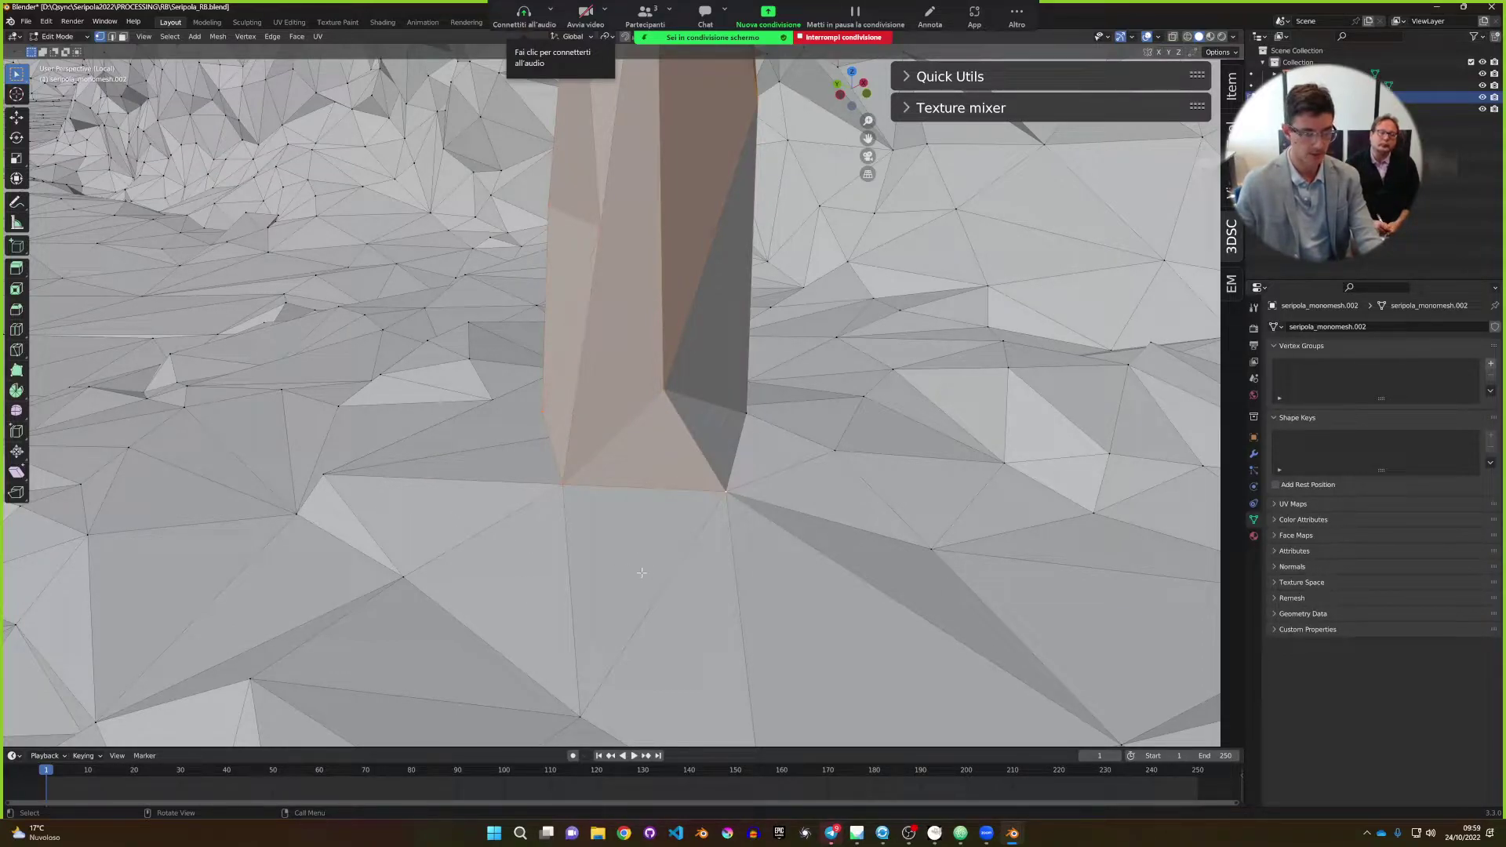
{"action": "middle_click_drag", "start_coordinate": [642, 573], "coordinate": [659, 479]}
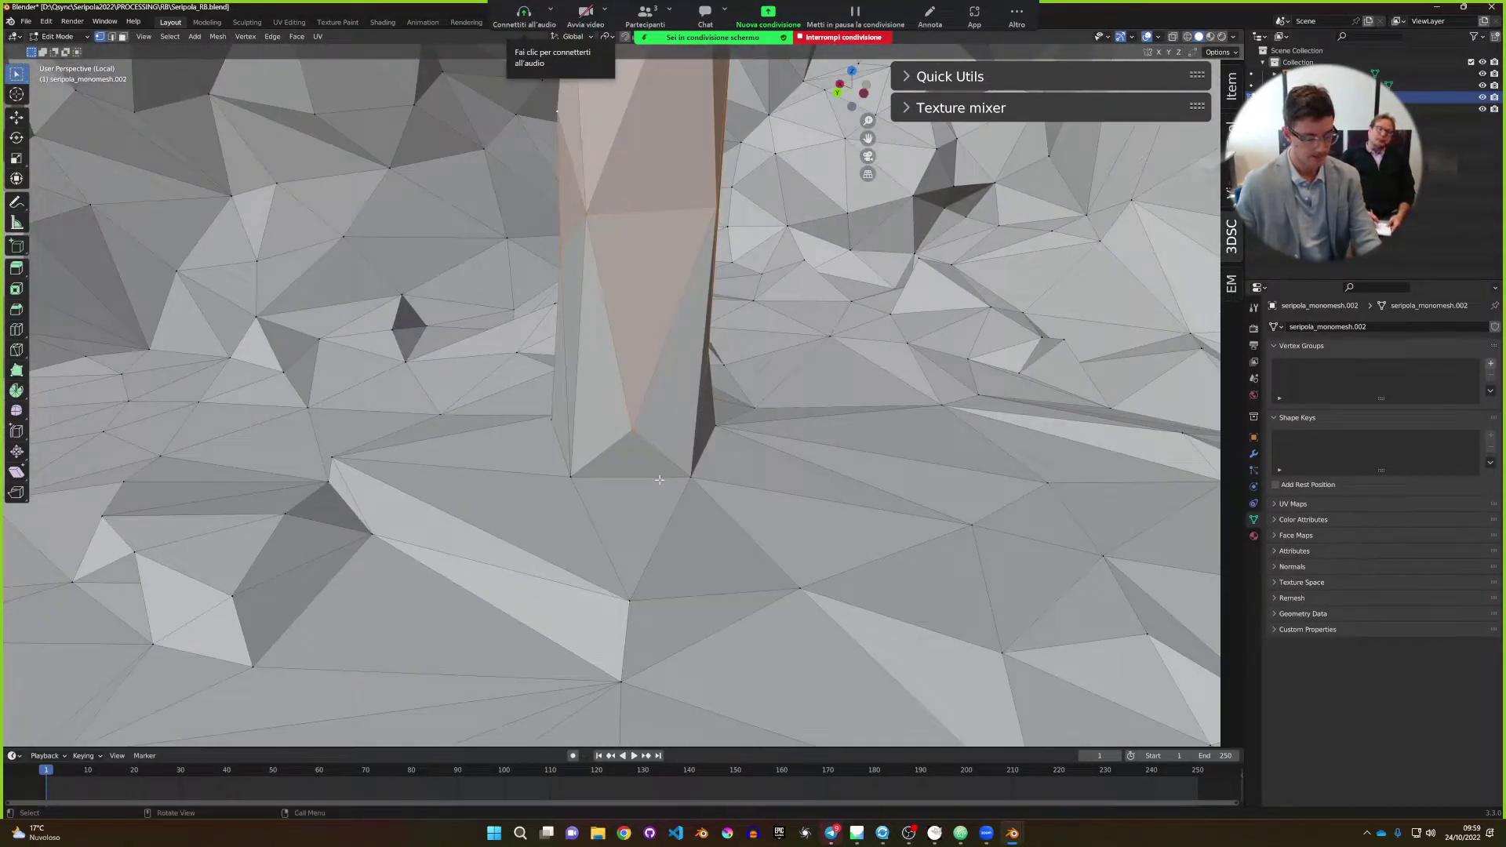
Delete the pole's faces, then remove the leftover faces beside the resulting floor hole.
{"action": "key", "text": "x"}
{"action": "left_click", "coordinate": [663, 487]}
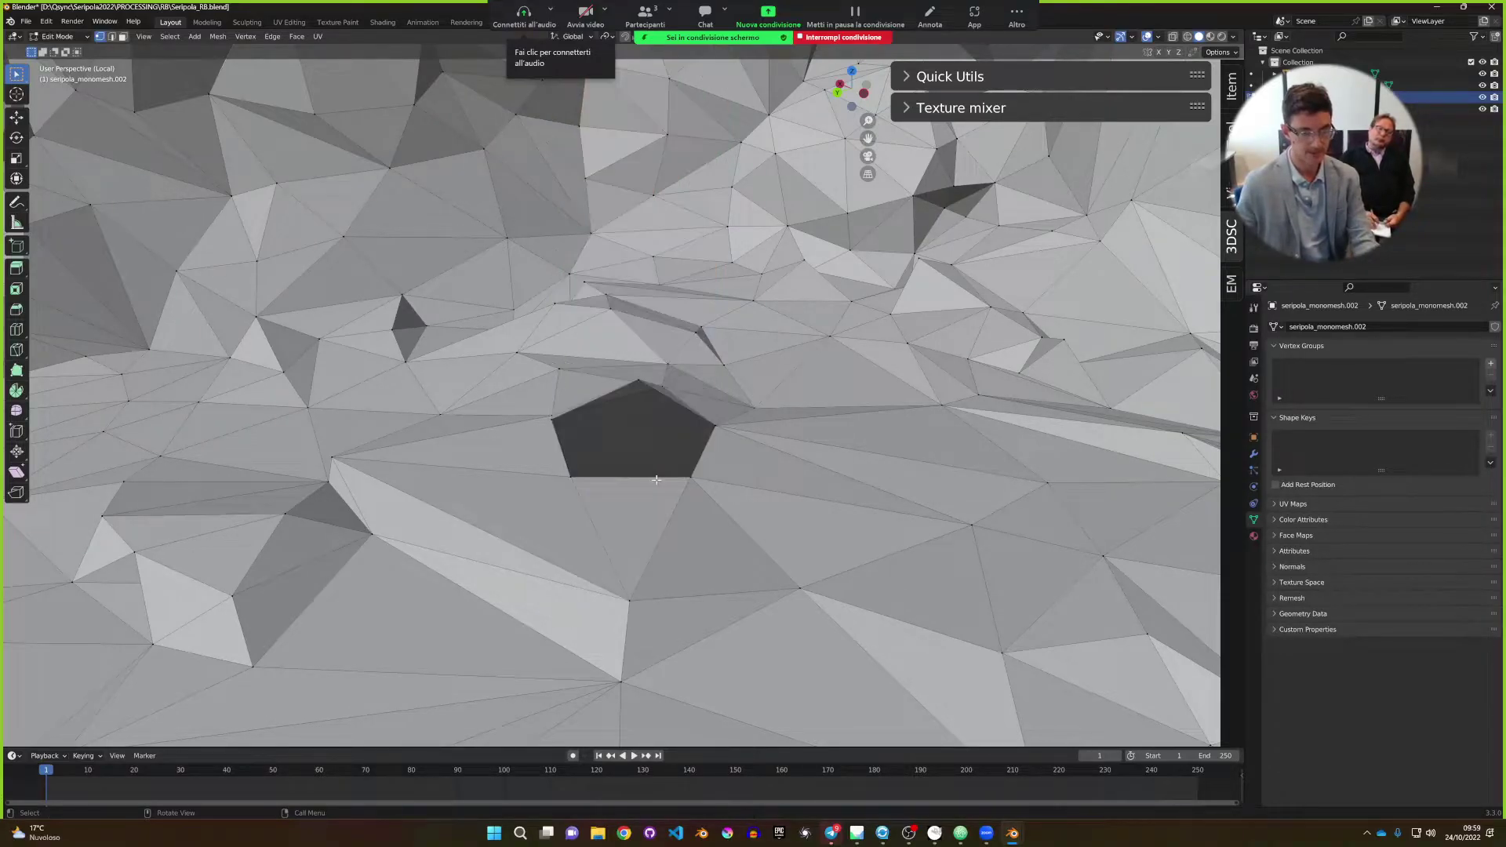
{"action": "middle_click_drag", "start_coordinate": [663, 486], "coordinate": [954, 486]}
{"action": "right_click", "coordinate": [690, 470]}
{"action": "left_click", "coordinate": [666, 497]}
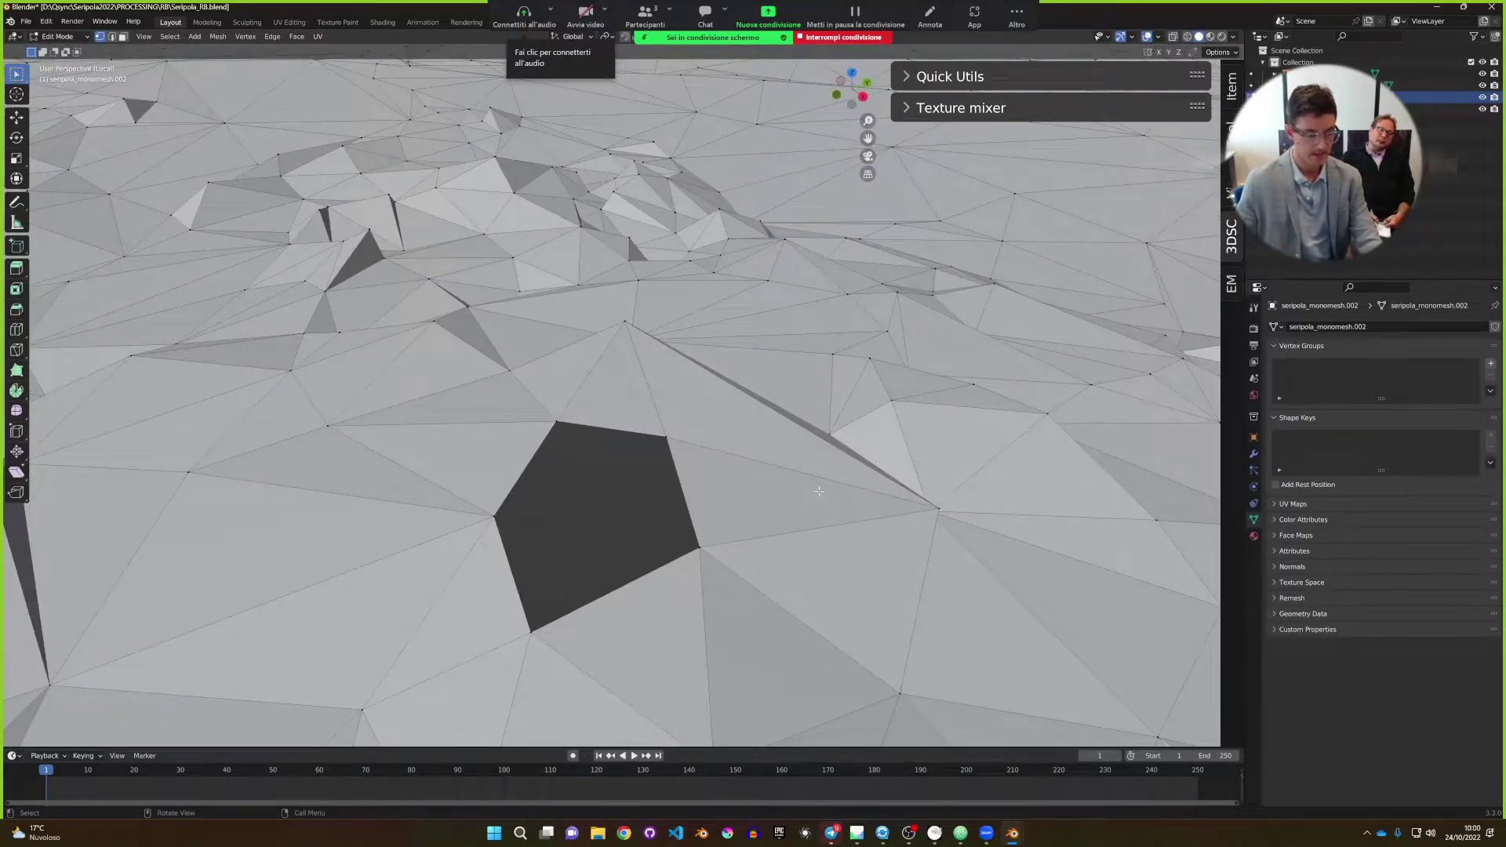
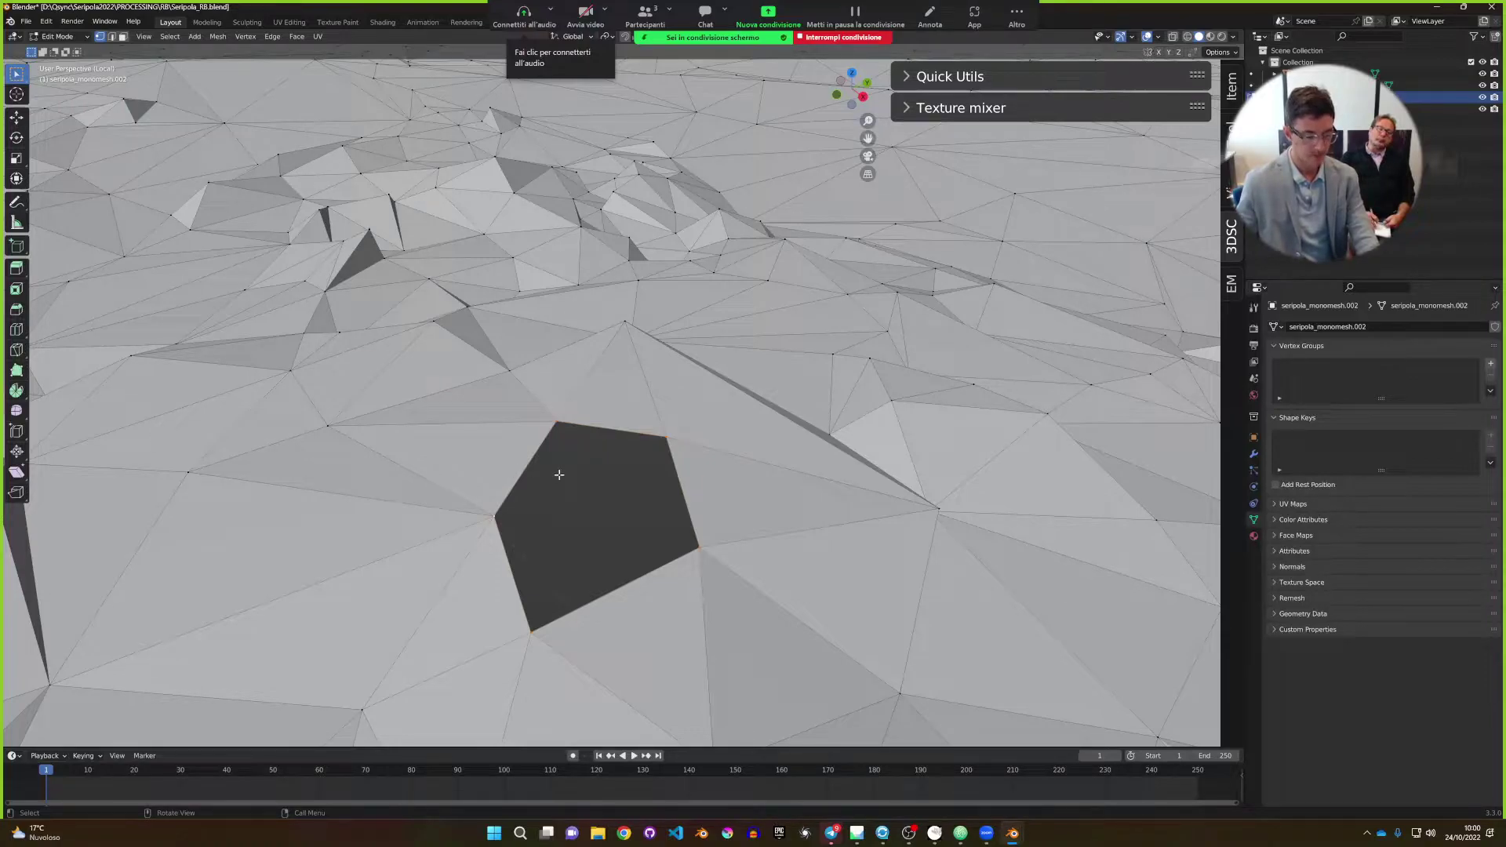
Triangle-fill the selected hole in the ruin mesh after undoing a plain fill, then leave Edit Mode.
{"action": "key", "text": "f"}
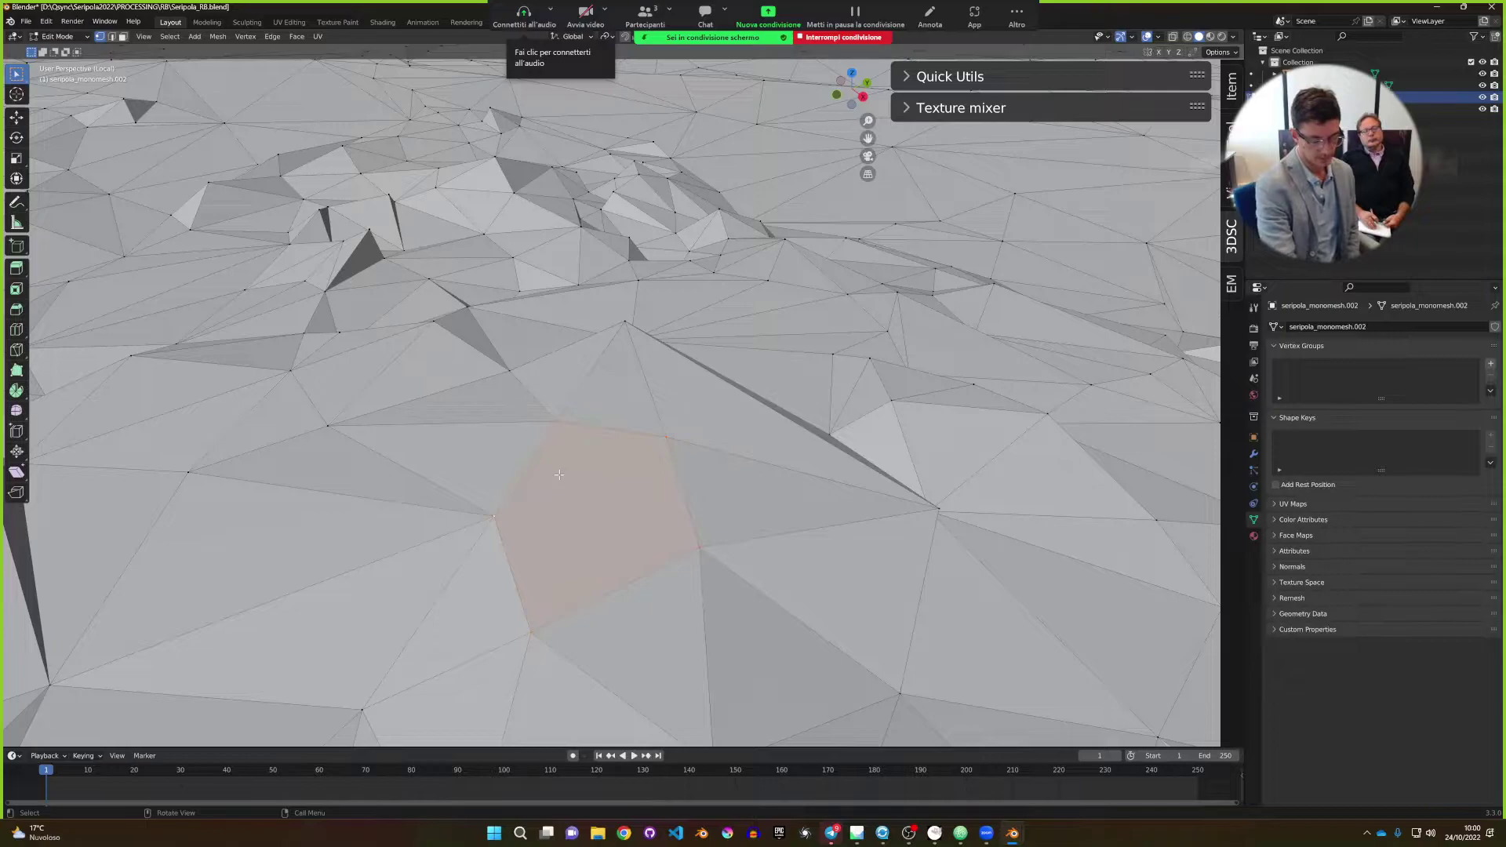
{"action": "key", "text": "ctrl+z"}
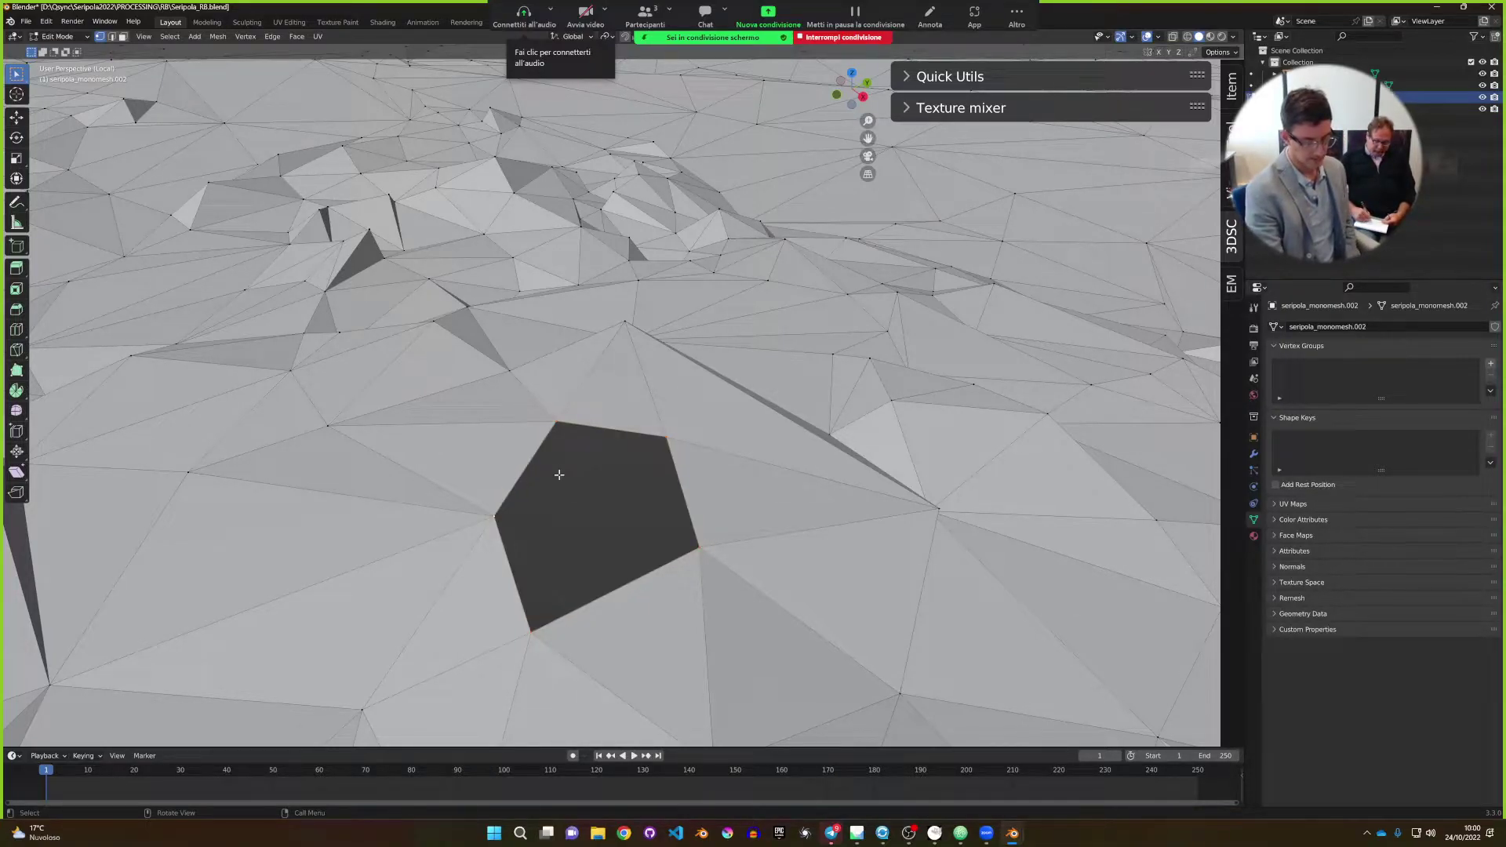
{"action": "key", "text": "alt+f"}
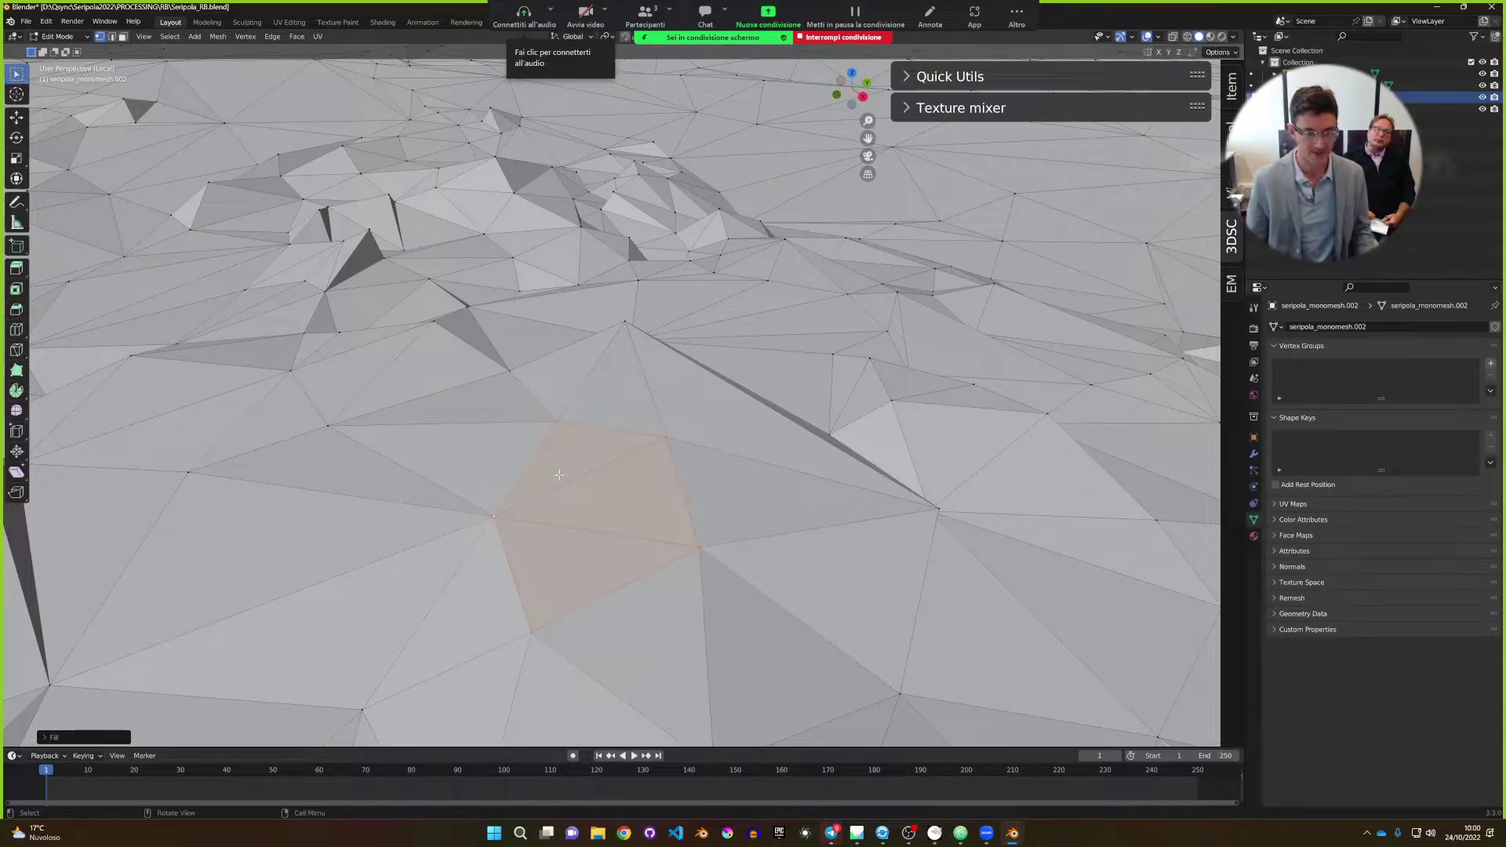
{"action": "middle_click_drag", "start_coordinate": [644, 418], "coordinate": [689, 389]}
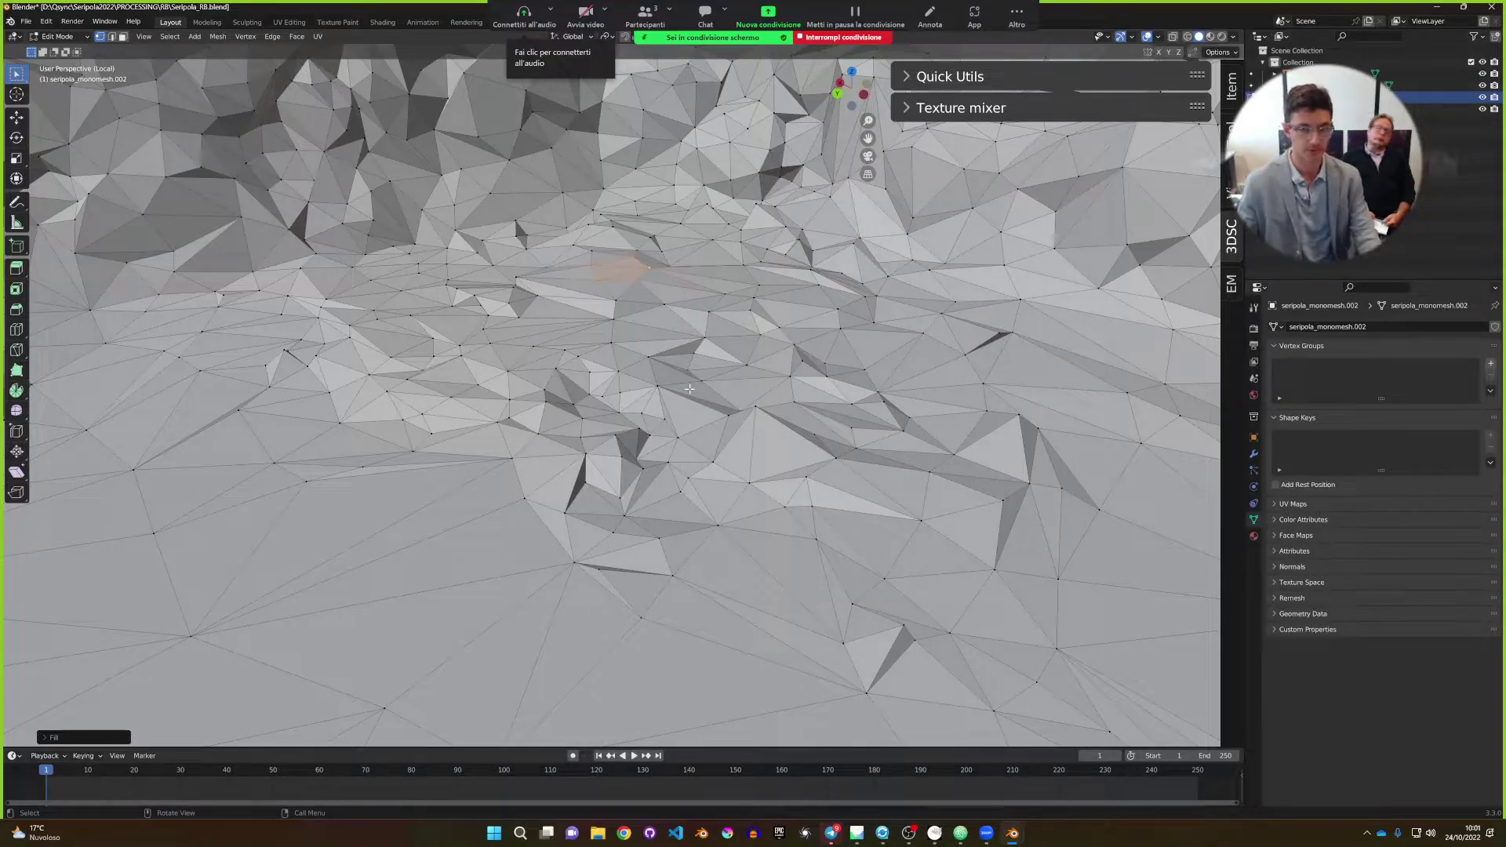
{"action": "middle_click_drag", "start_coordinate": [689, 388], "coordinate": [618, 365]}
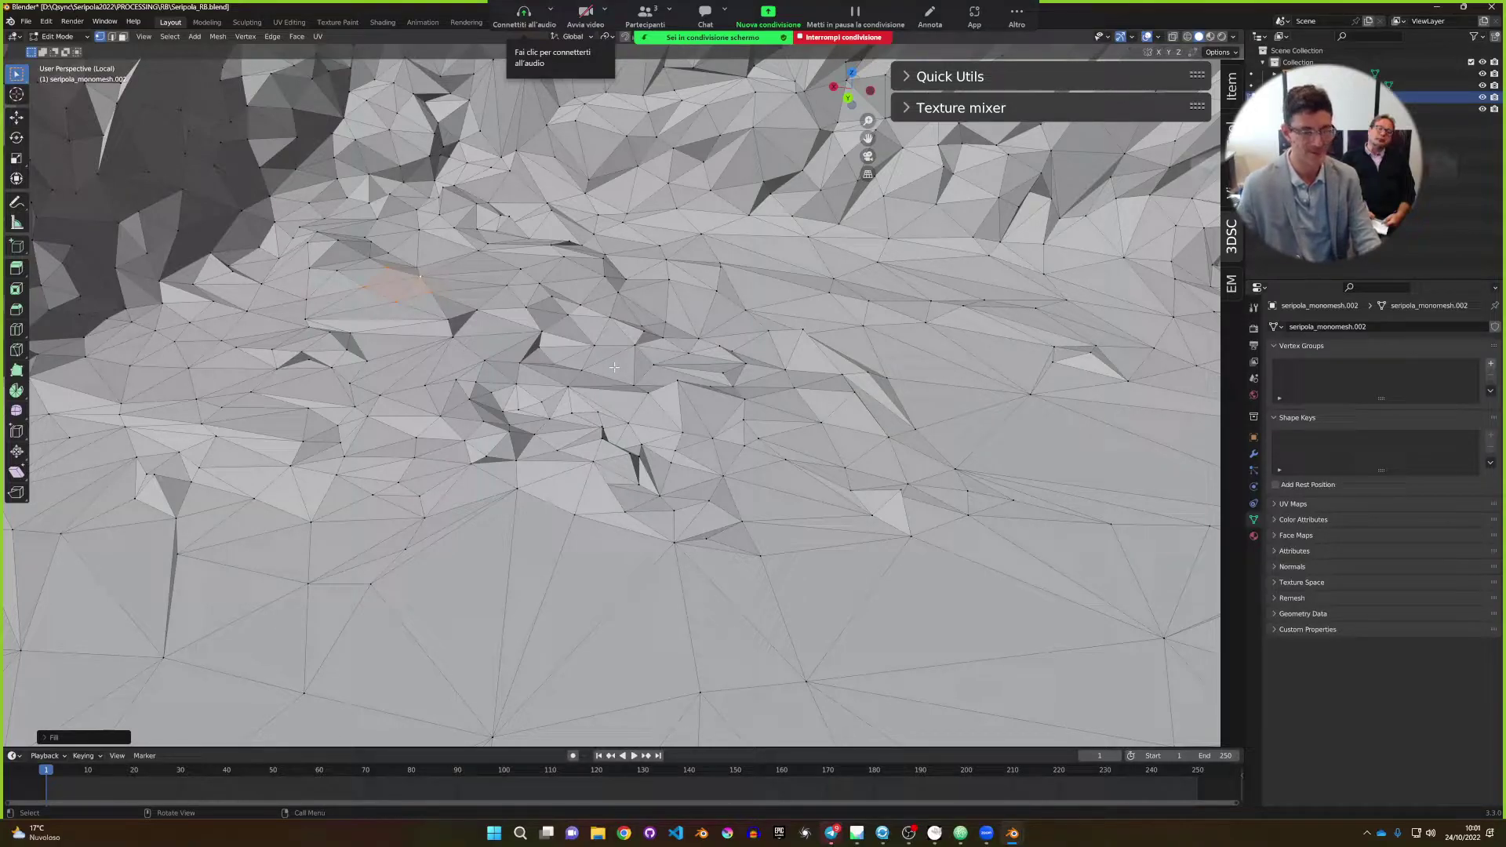
{"action": "key", "text": "Tab"}
Enter Sculpt Mode and set up the Smooth brush with a 265 px radius.
{"action": "middle_click_drag", "start_coordinate": [605, 375], "coordinate": [570, 376]}
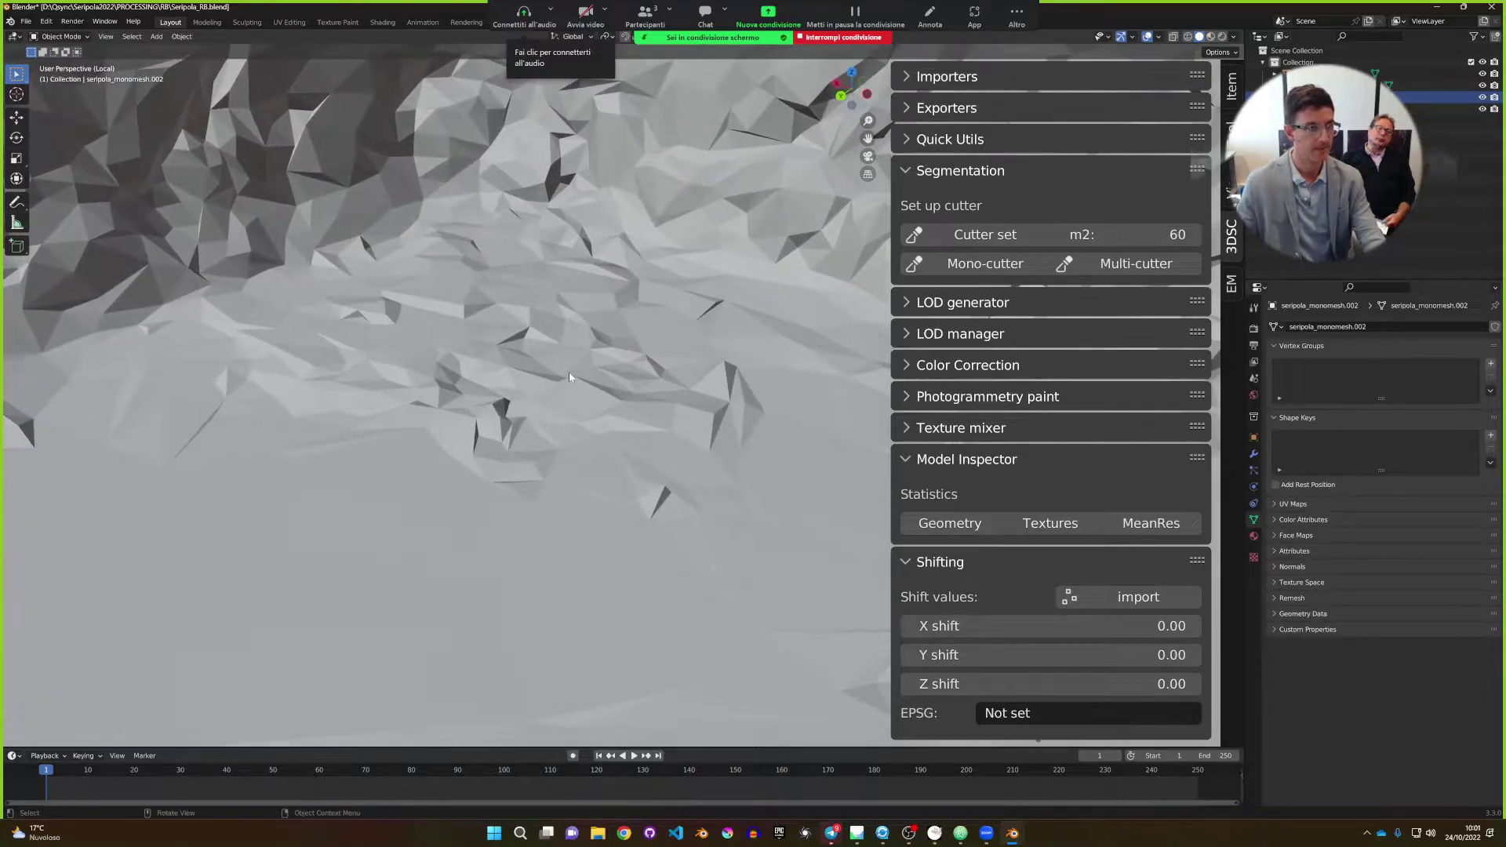
{"action": "left_click", "coordinate": [61, 36]}
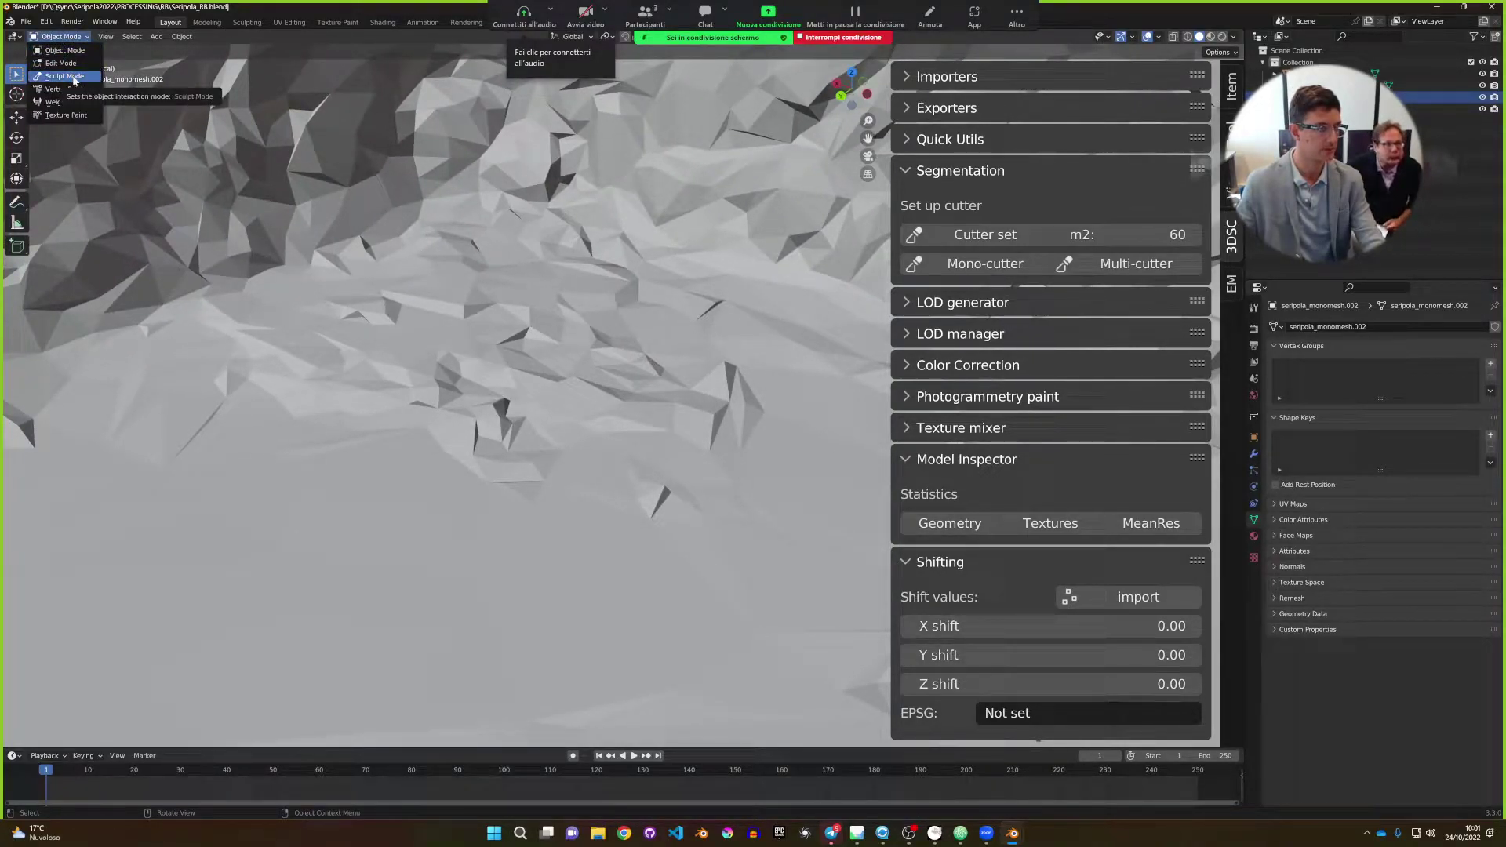
{"action": "left_click", "coordinate": [73, 77]}
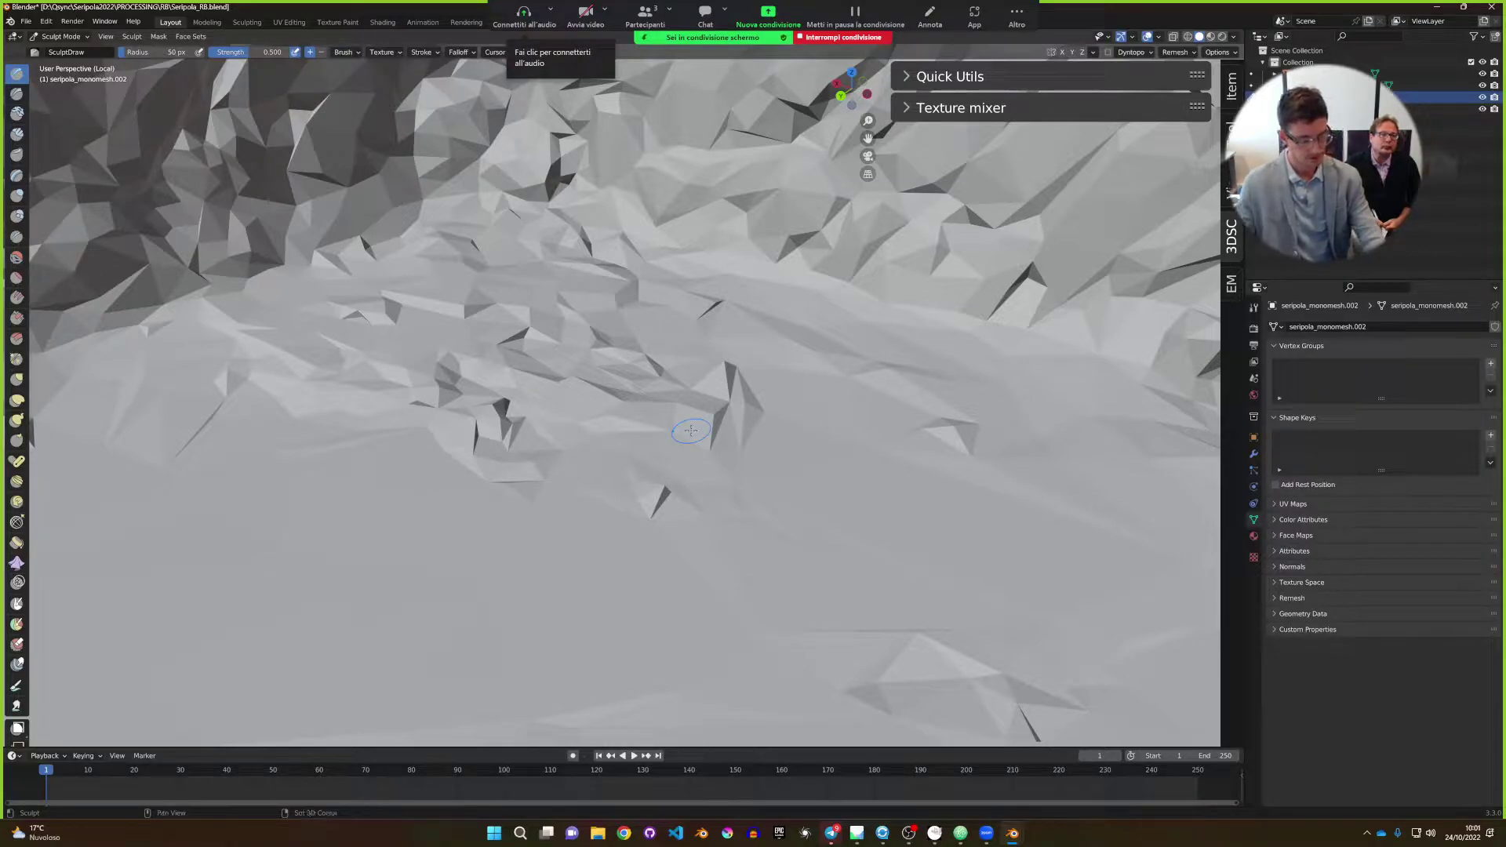
{"action": "left_click", "coordinate": [16, 259]}
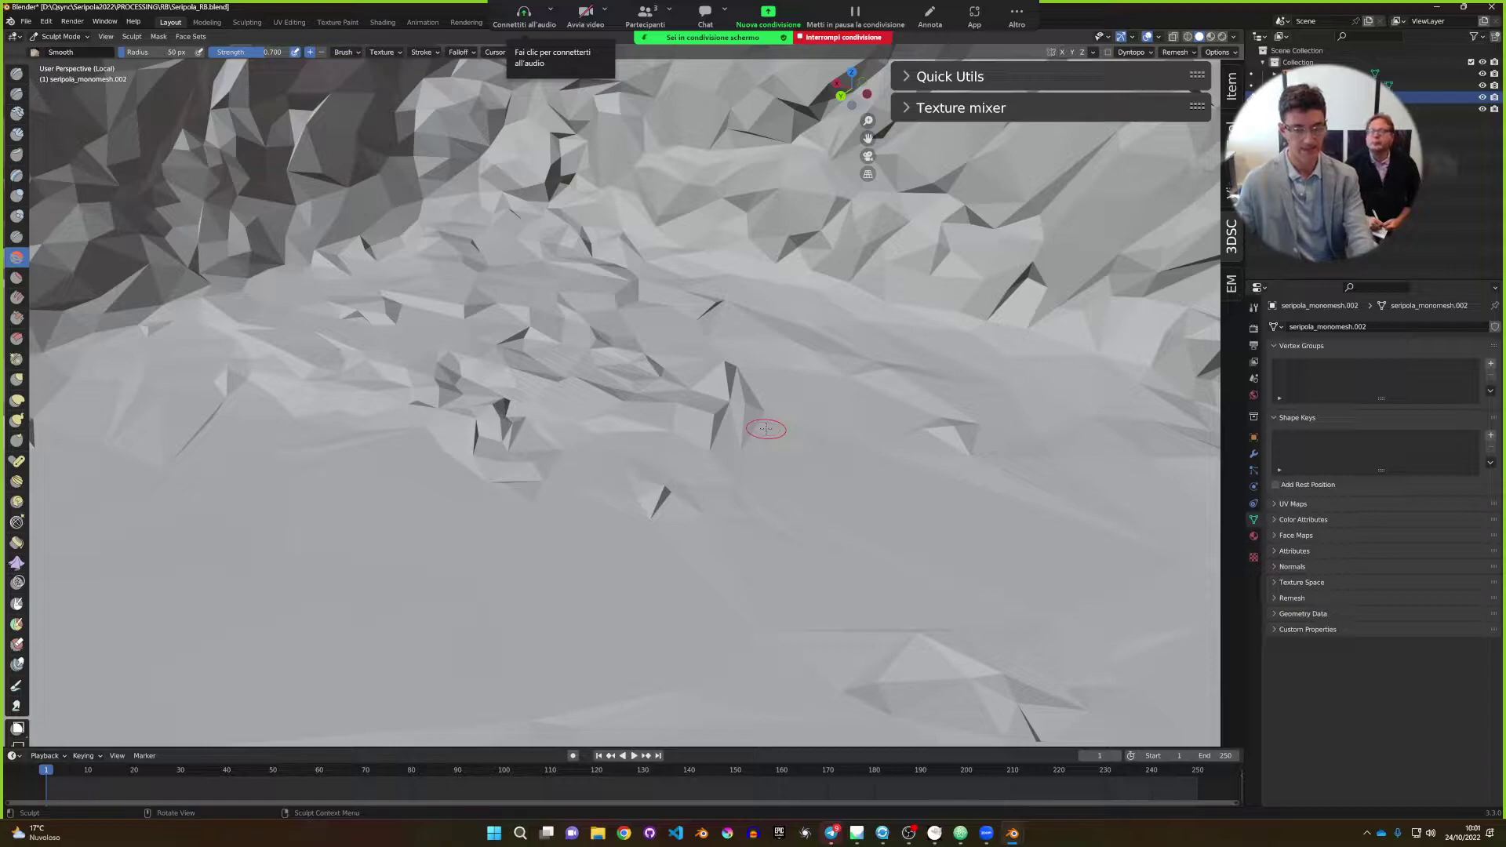
{"action": "key", "text": "f"}
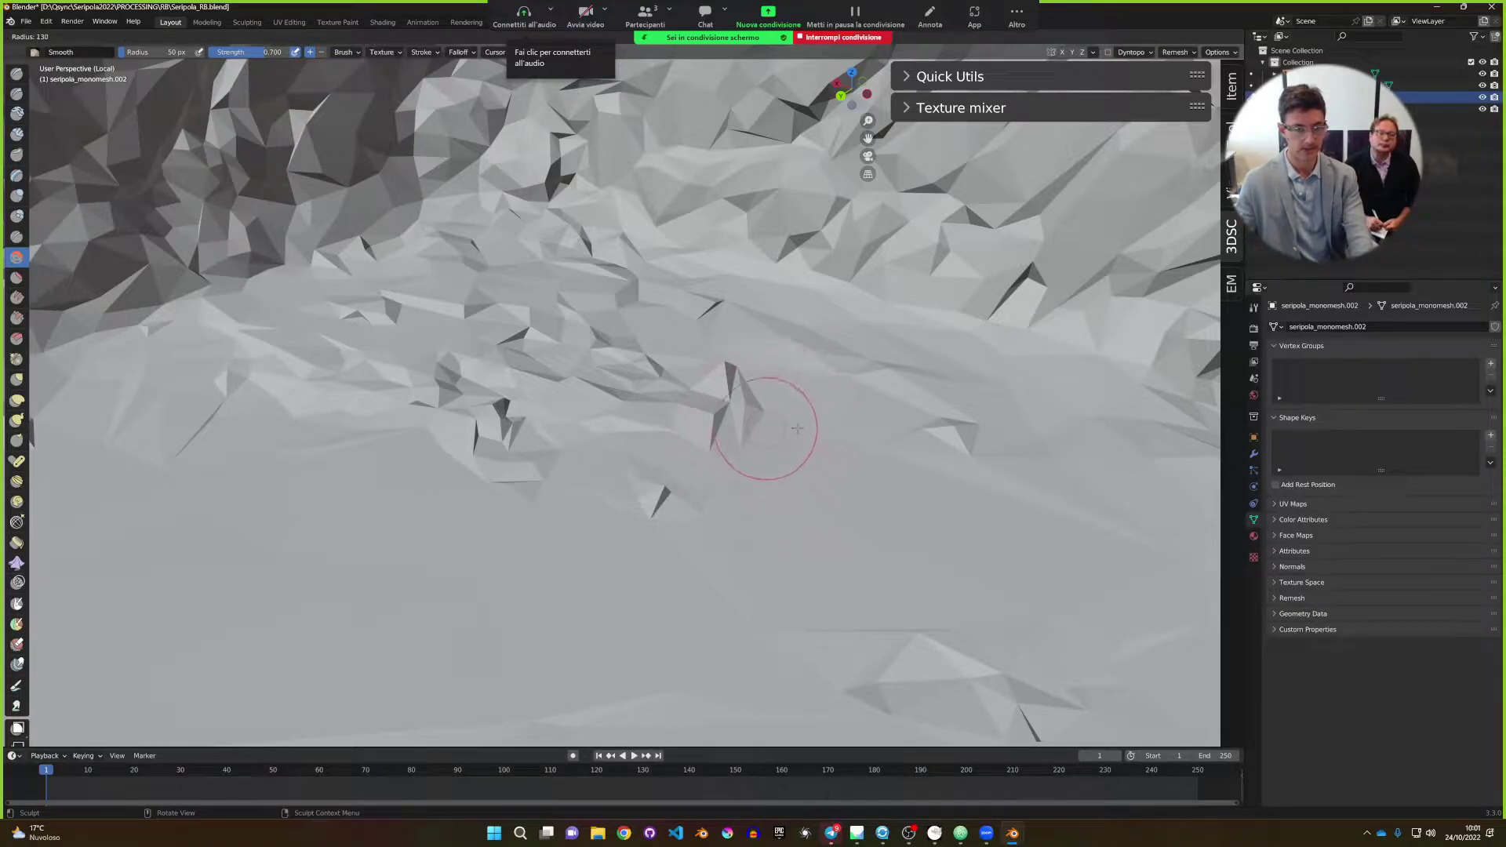
{"action": "left_click", "coordinate": [832, 433]}
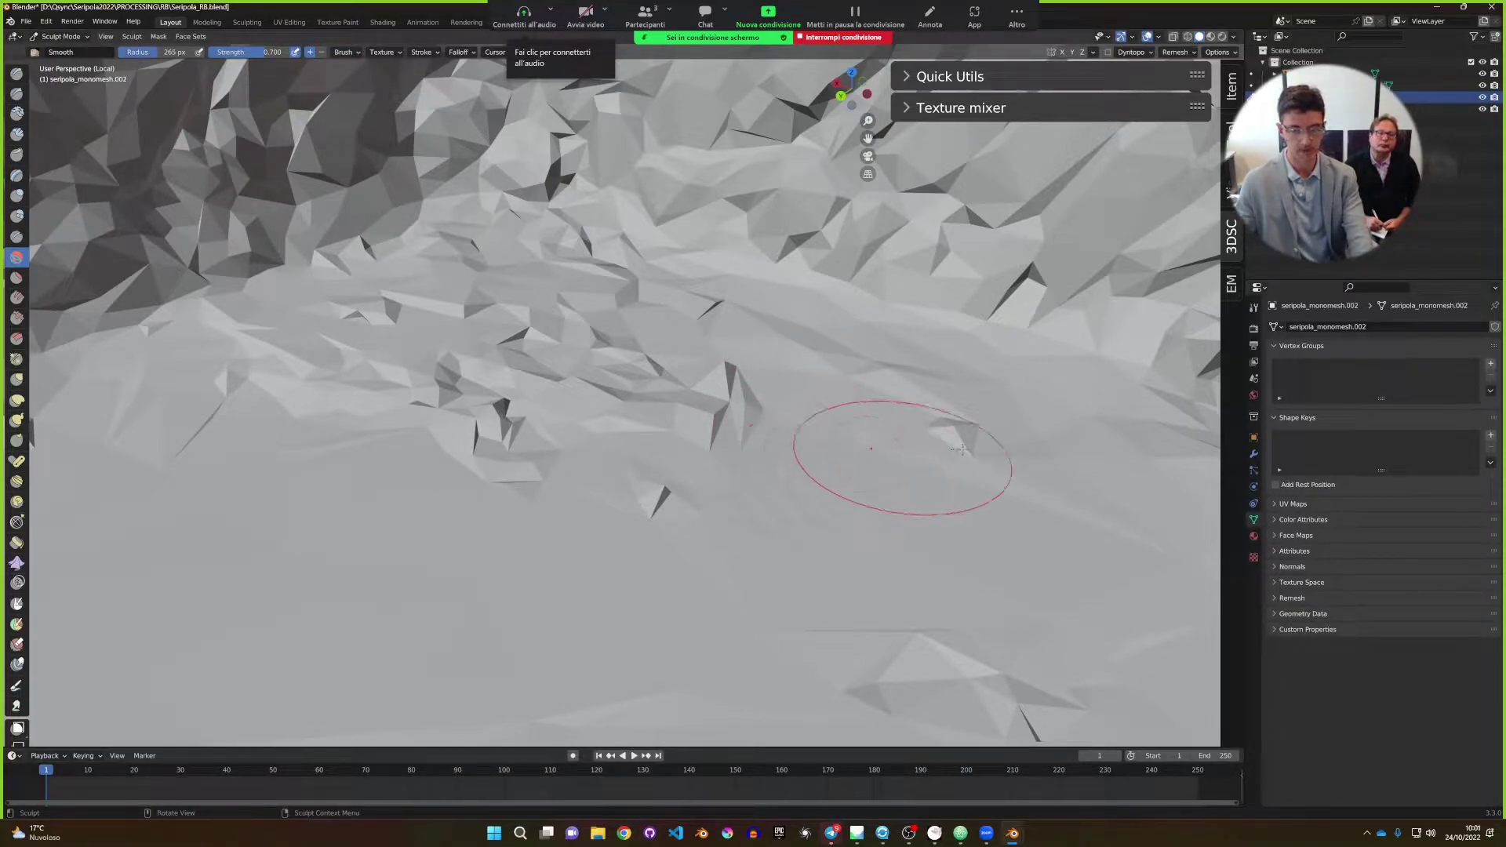
Smooth away the spikes and the light ridge streak across the ruin floor.
{"action": "mouse_move", "coordinate": [809, 488]}
{"action": "left_mouse_down"}
{"action": "mouse_move", "coordinate": [528, 352]}
{"action": "mouse_move", "coordinate": [448, 370]}
{"action": "mouse_move", "coordinate": [457, 393]}
{"action": "mouse_move", "coordinate": [643, 489]}
{"action": "mouse_move", "coordinate": [671, 458]}
{"action": "mouse_move", "coordinate": [686, 387]}
{"action": "mouse_move", "coordinate": [629, 313]}
{"action": "mouse_move", "coordinate": [567, 285]}
{"action": "mouse_move", "coordinate": [278, 383]}
{"action": "mouse_move", "coordinate": [244, 412]}
{"action": "mouse_move", "coordinate": [483, 475]}
{"action": "left_mouse_up"}
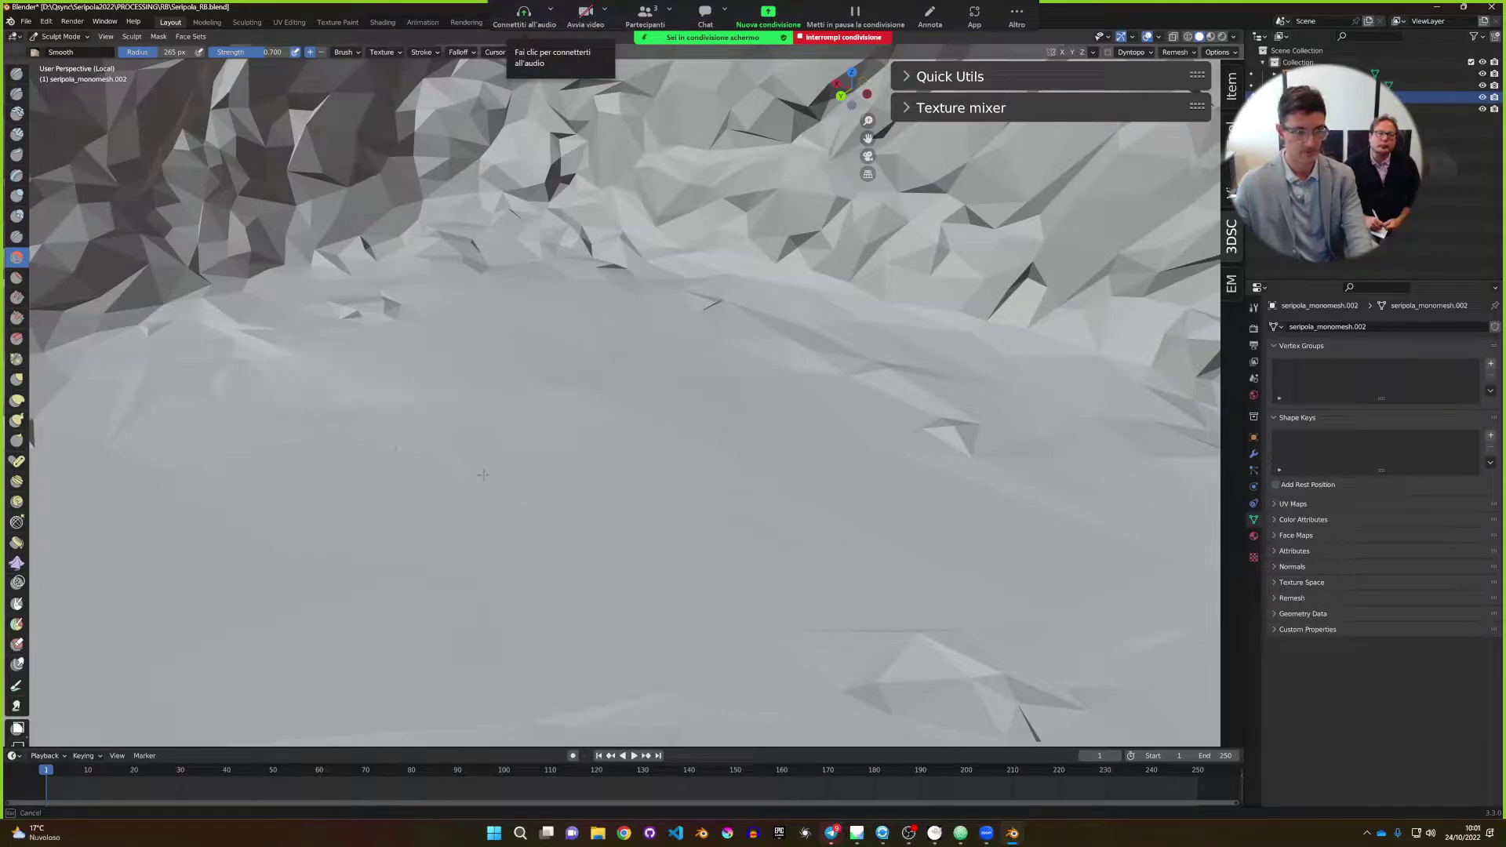
{"action": "left_click_drag", "start_coordinate": [818, 491], "coordinate": [947, 443]}
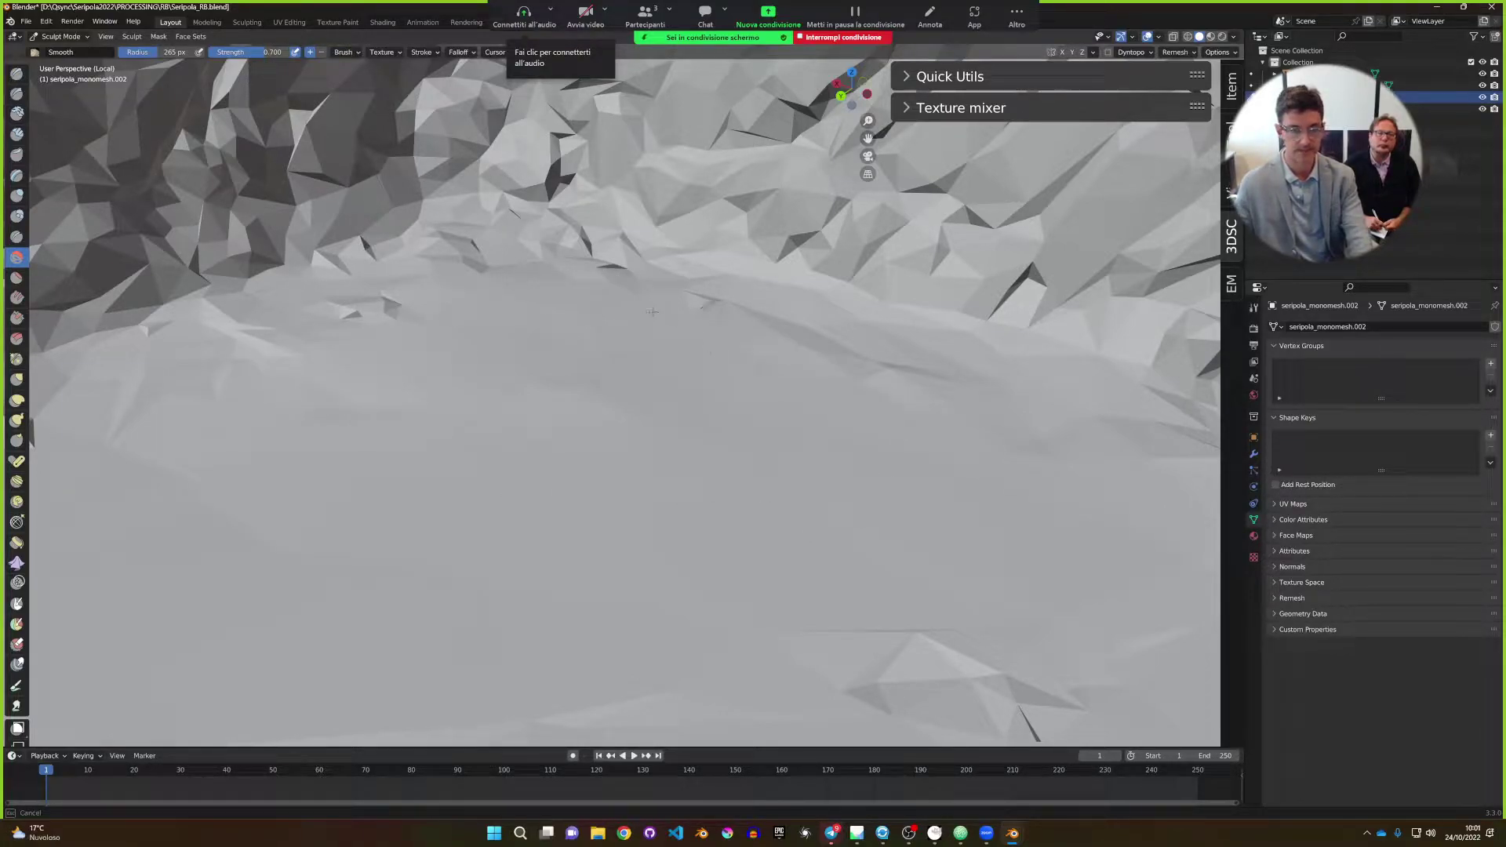
{"action": "mouse_move", "coordinate": [652, 312]}
{"action": "left_mouse_down"}
{"action": "mouse_move", "coordinate": [608, 271]}
{"action": "mouse_move", "coordinate": [394, 340]}
{"action": "left_mouse_up"}
{"action": "left_click_drag", "start_coordinate": [269, 376], "coordinate": [438, 298]}
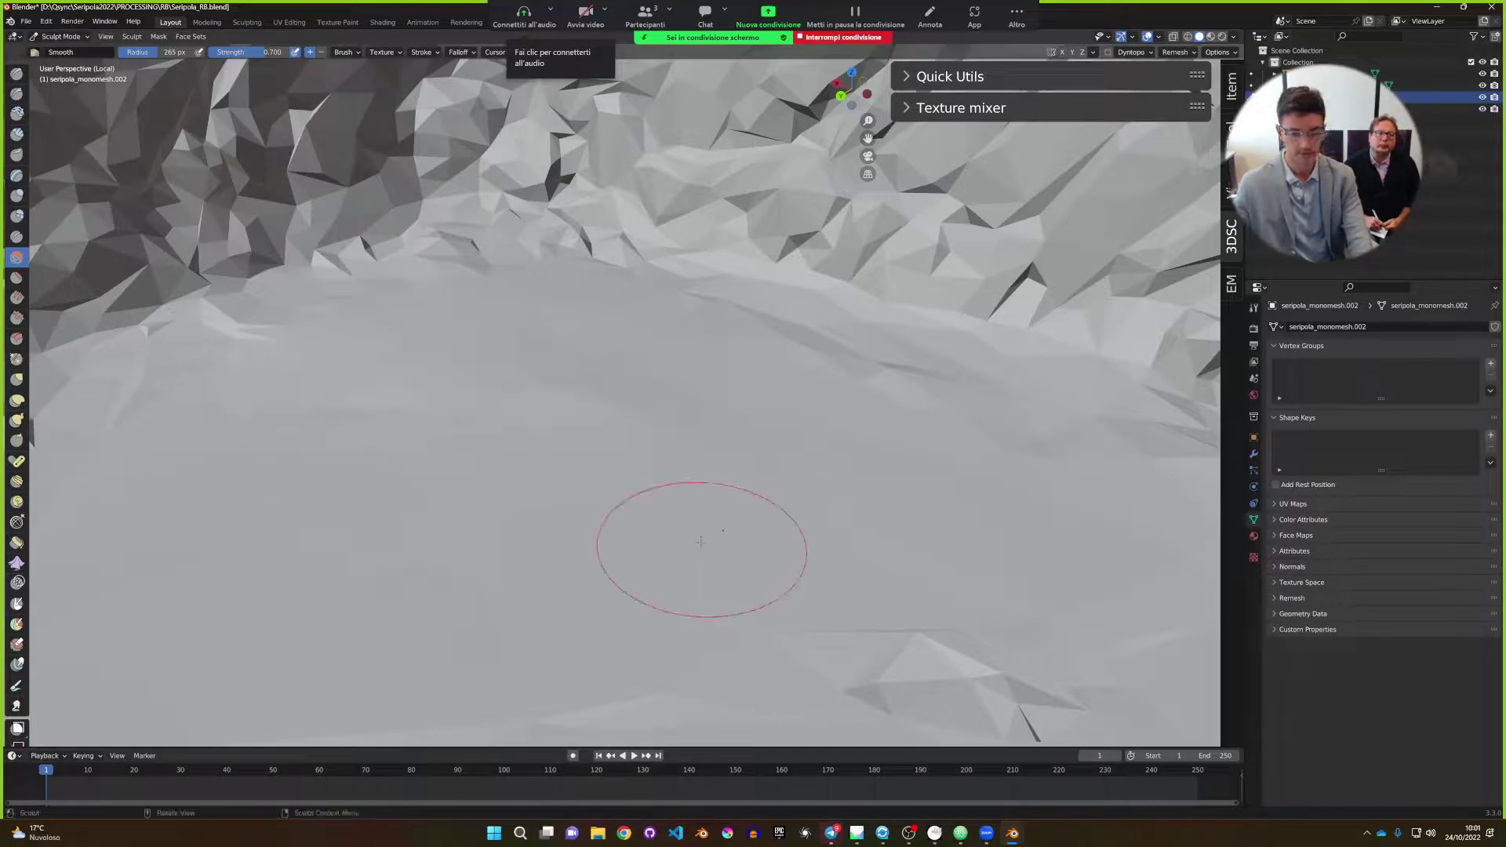
{"action": "middle_click_drag", "start_coordinate": [699, 545], "coordinate": [773, 531]}
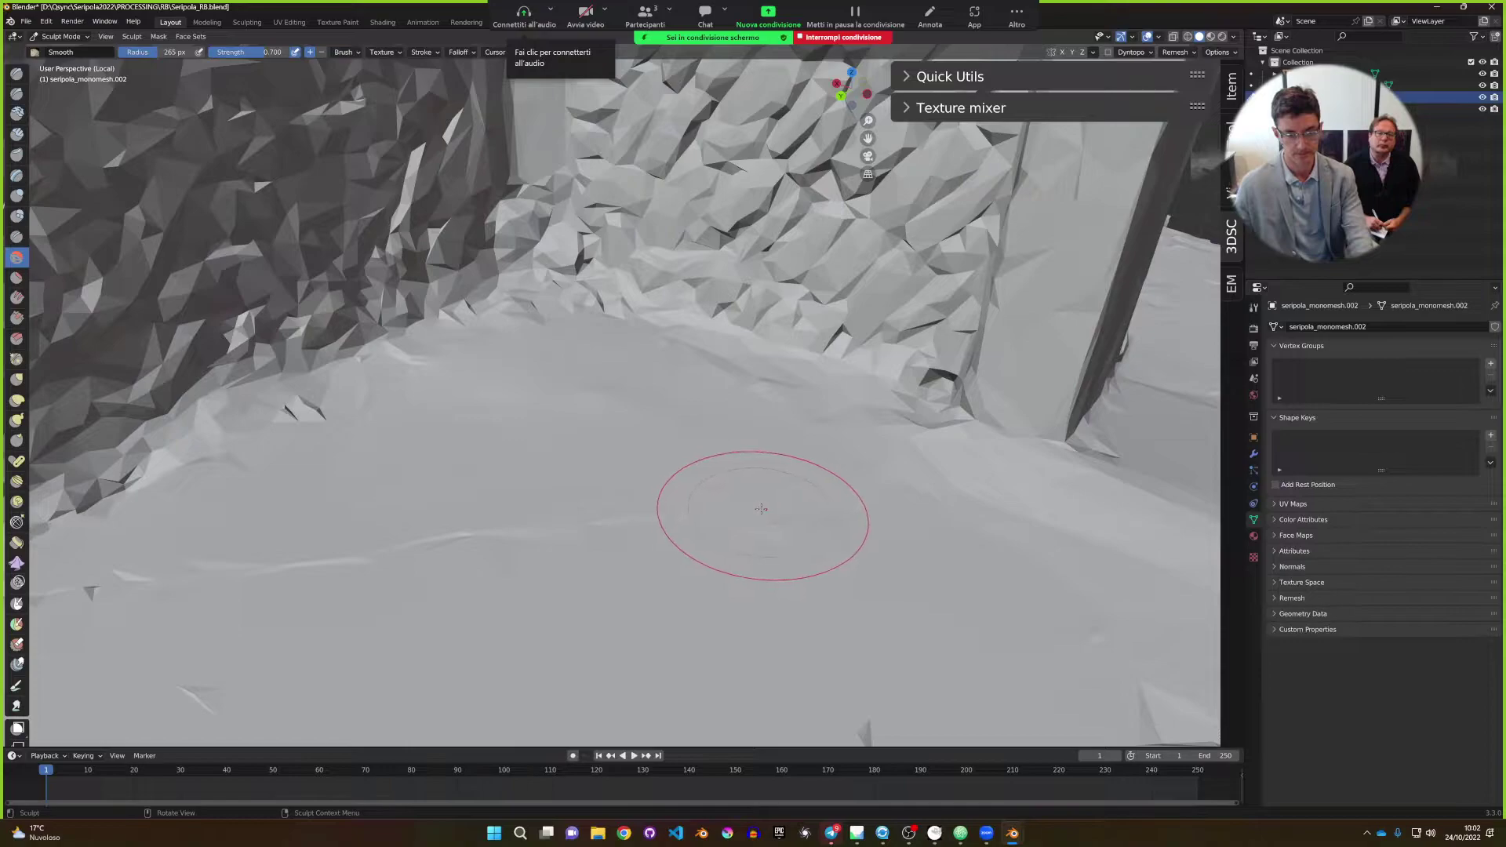
{"action": "left_click_drag", "start_coordinate": [521, 511], "coordinate": [149, 572]}
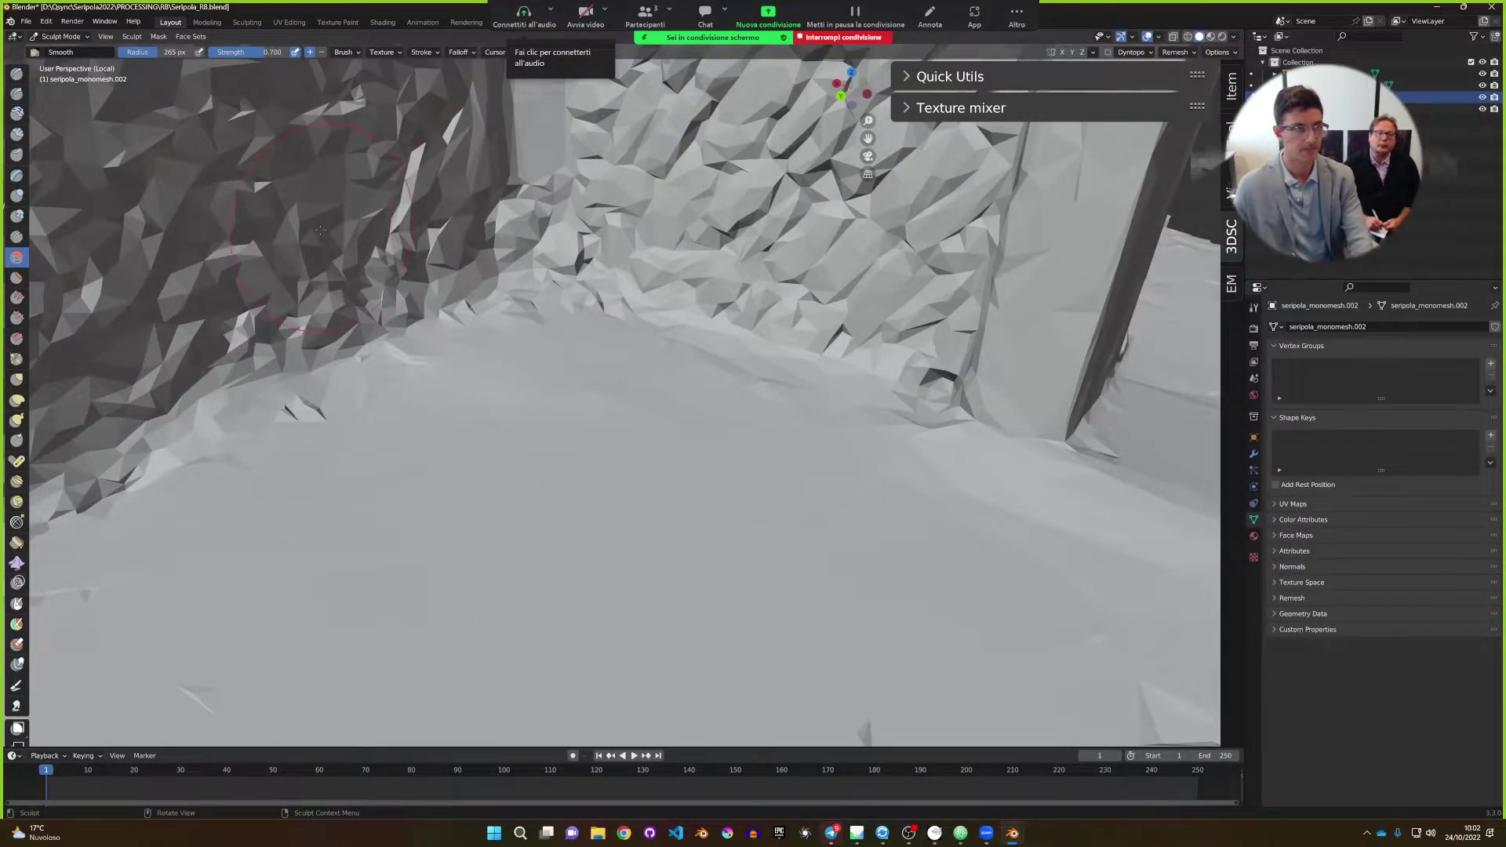
{"action": "left_click", "coordinate": [44, 38]}
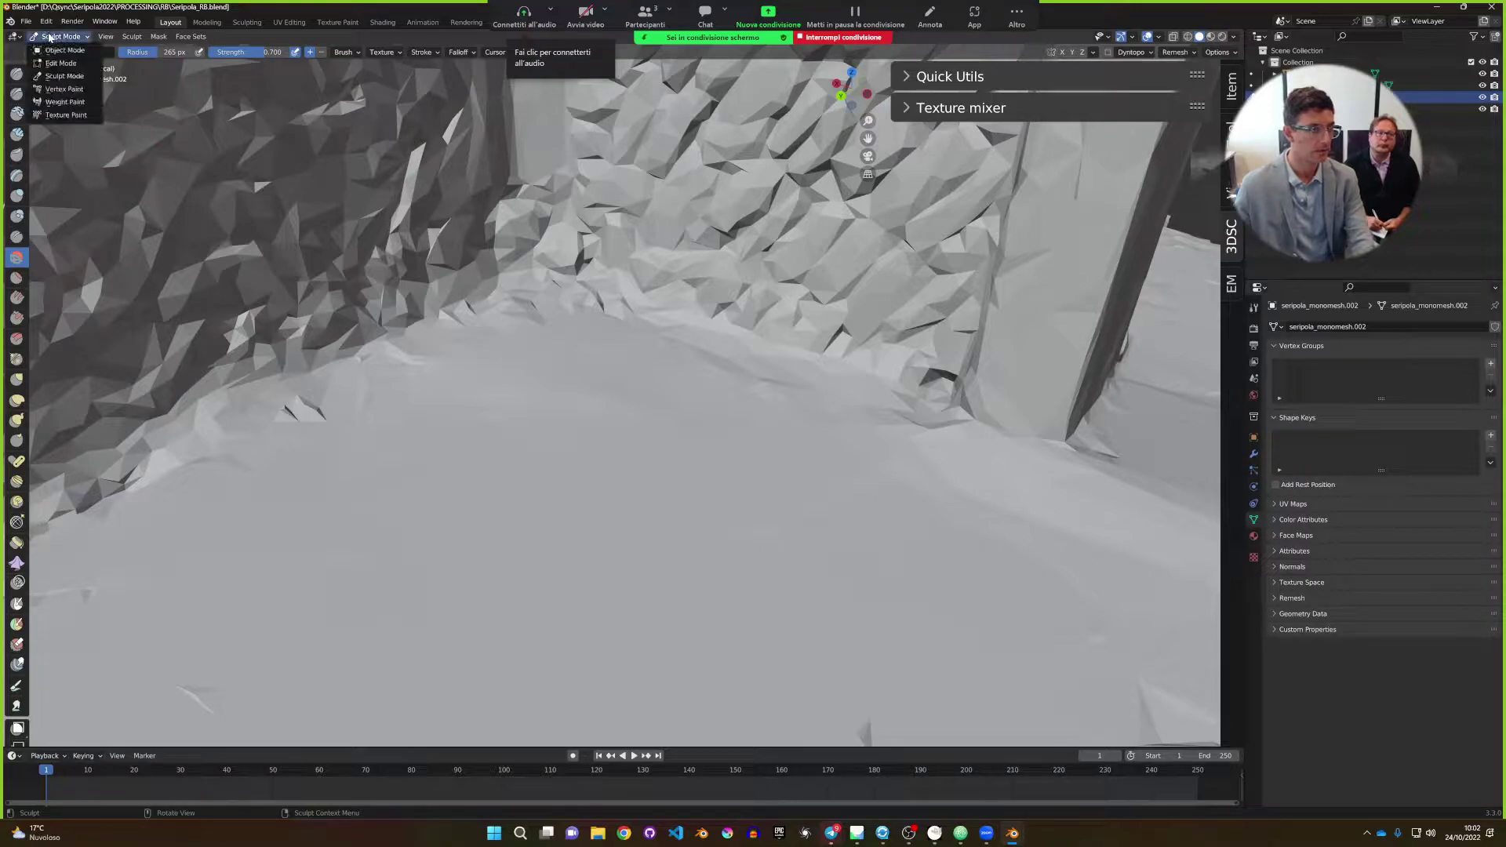
In Edit Mode, delete the vertices and faces of the thin strip above the ruin.
{"action": "left_click", "coordinate": [59, 40]}
{"action": "middle_click_drag", "start_coordinate": [581, 408], "coordinate": [634, 375]}
{"action": "key", "text": "Tab"}
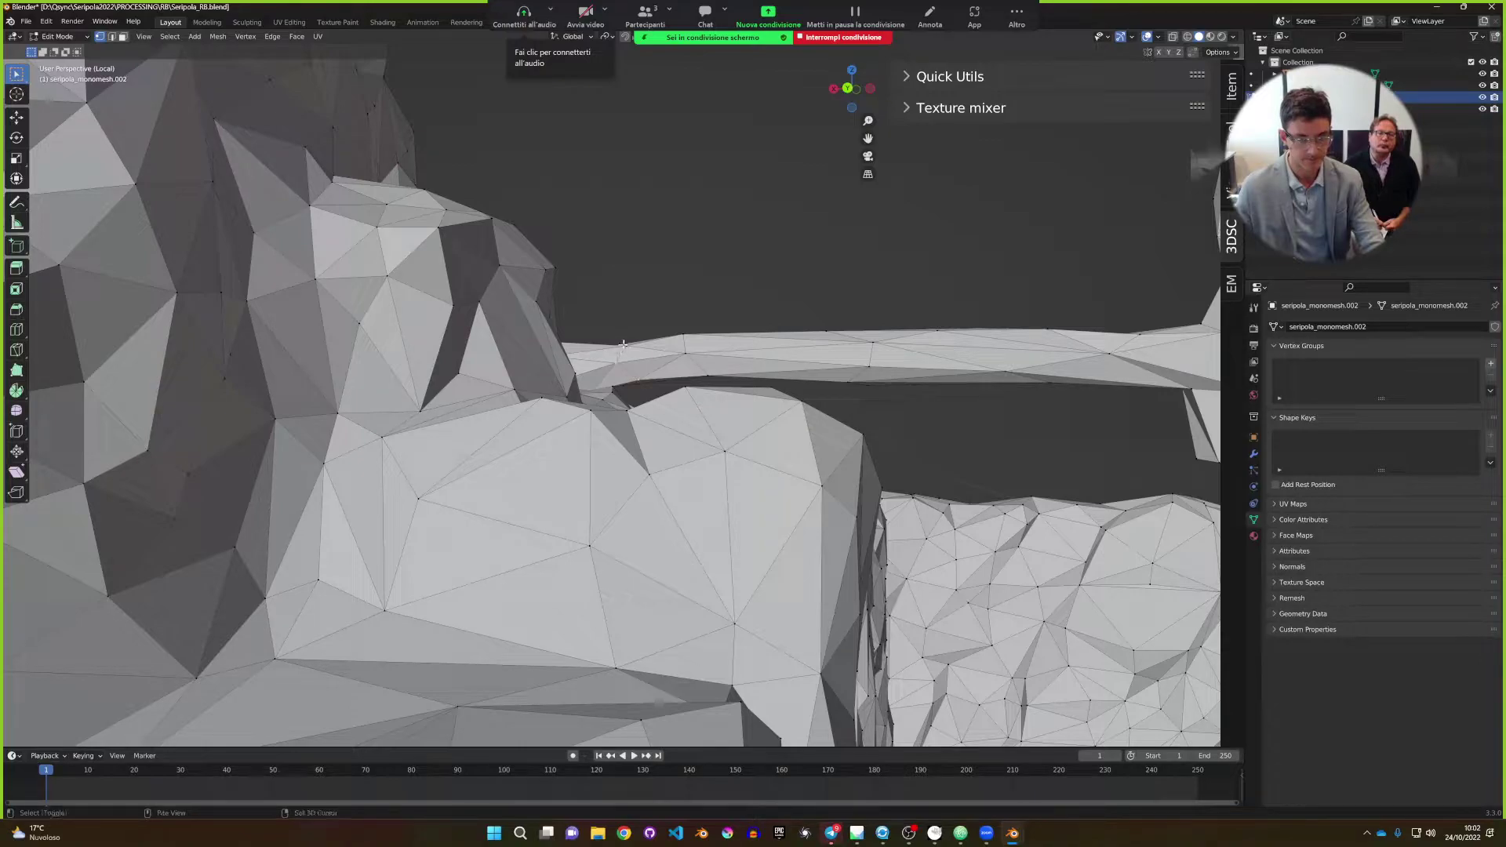
{"action": "key", "text": "x"}
{"action": "left_click", "coordinate": [659, 327]}
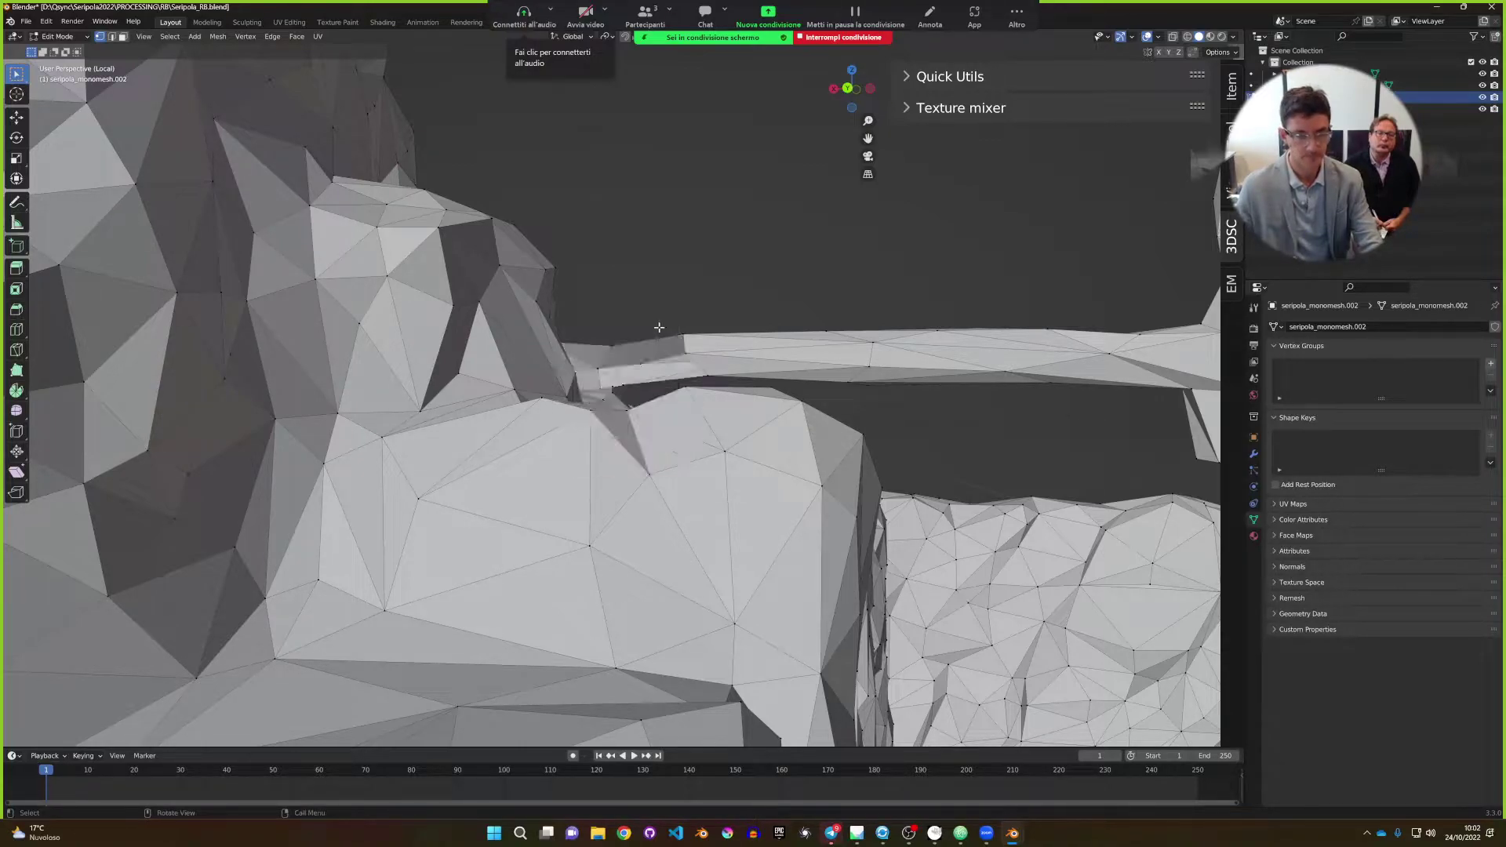
{"action": "key", "text": "x"}
{"action": "left_click", "coordinate": [608, 346]}
{"action": "key", "text": "x"}
{"action": "left_click", "coordinate": [637, 367]}
{"action": "key", "text": "x"}
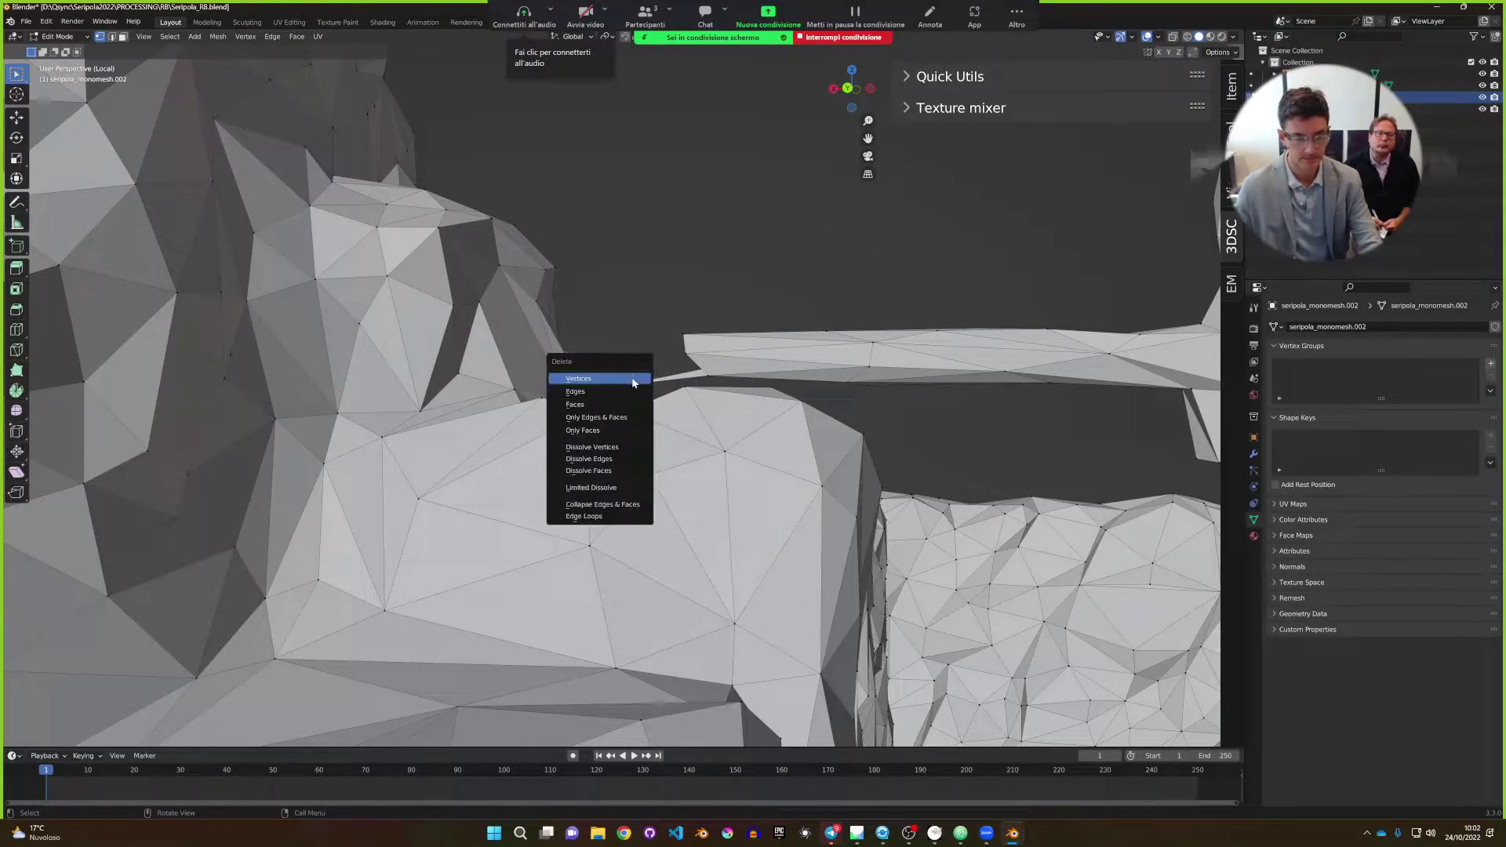
{"action": "left_click", "coordinate": [637, 371]}
Select the whole linked T-shaped fragment and delete it.
{"action": "middle_click_drag", "start_coordinate": [670, 363], "coordinate": [700, 402]}
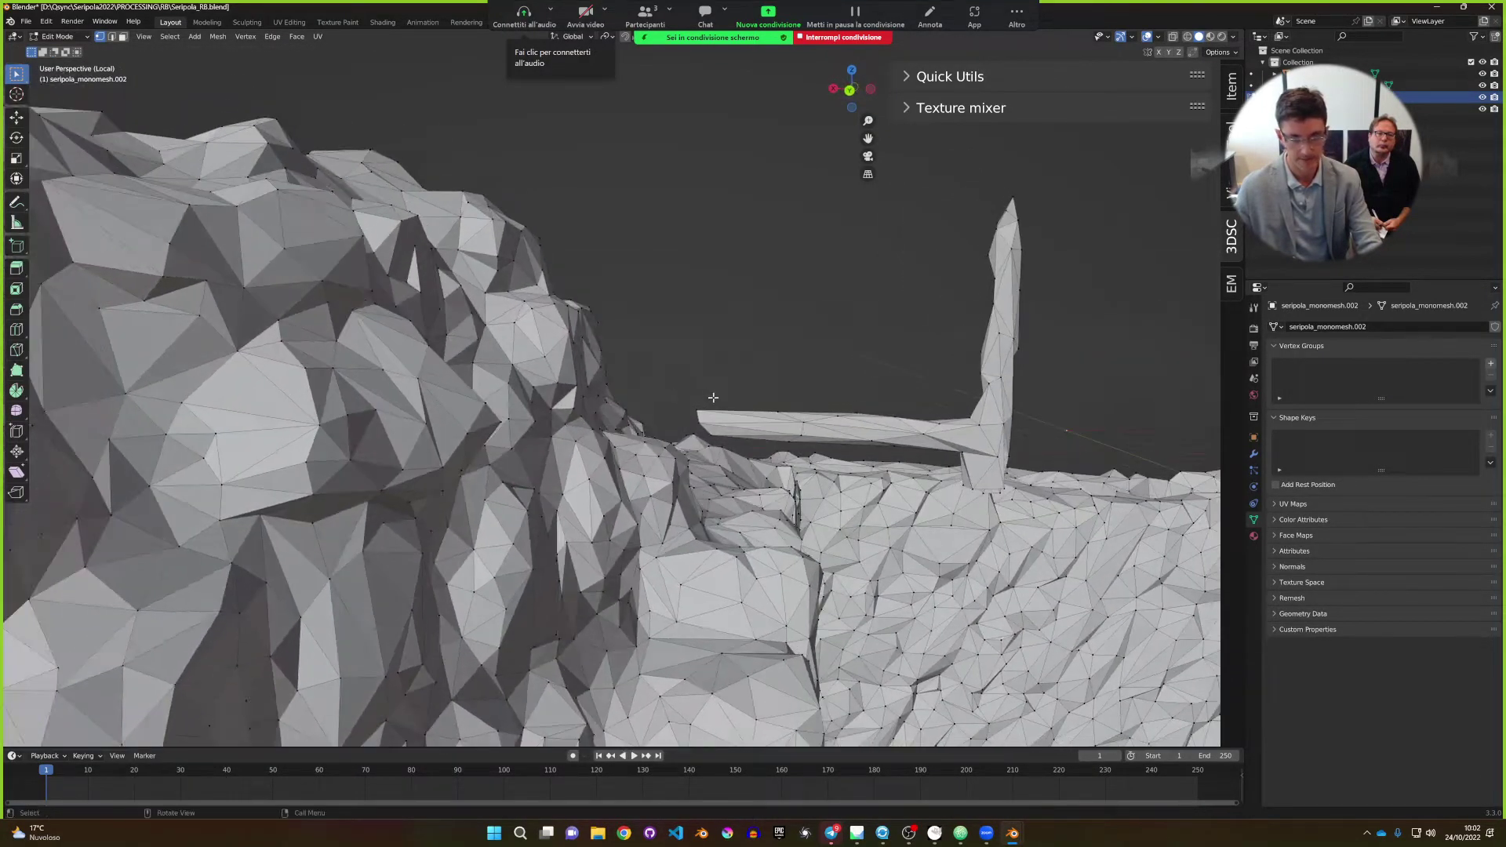
{"action": "key", "text": "ctrl+l"}
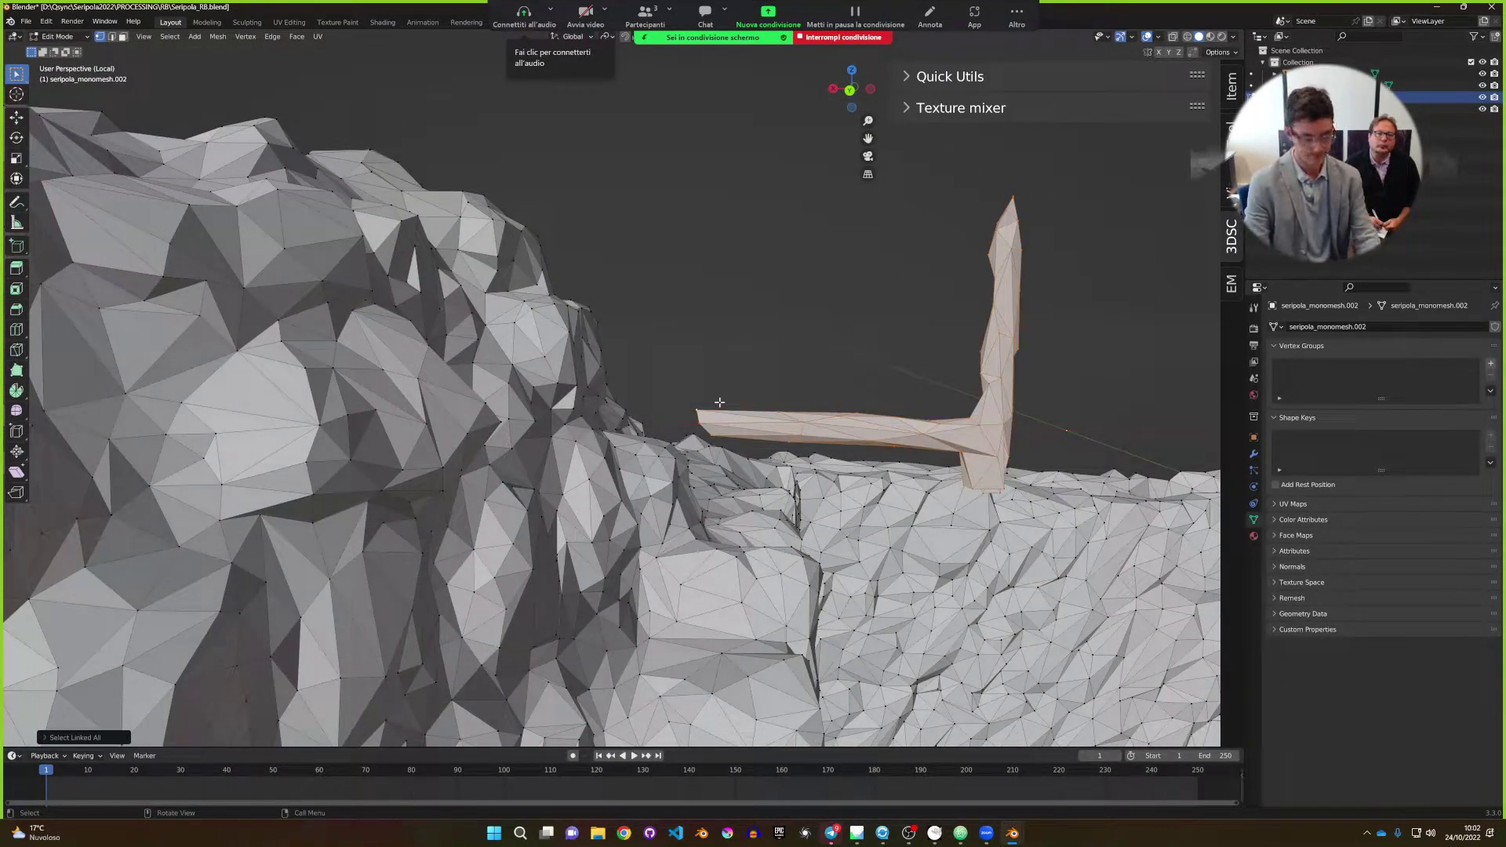
{"action": "key", "text": "x"}
{"action": "left_click", "coordinate": [718, 403]}
{"action": "middle_click_drag", "start_coordinate": [717, 403], "coordinate": [990, 356]}
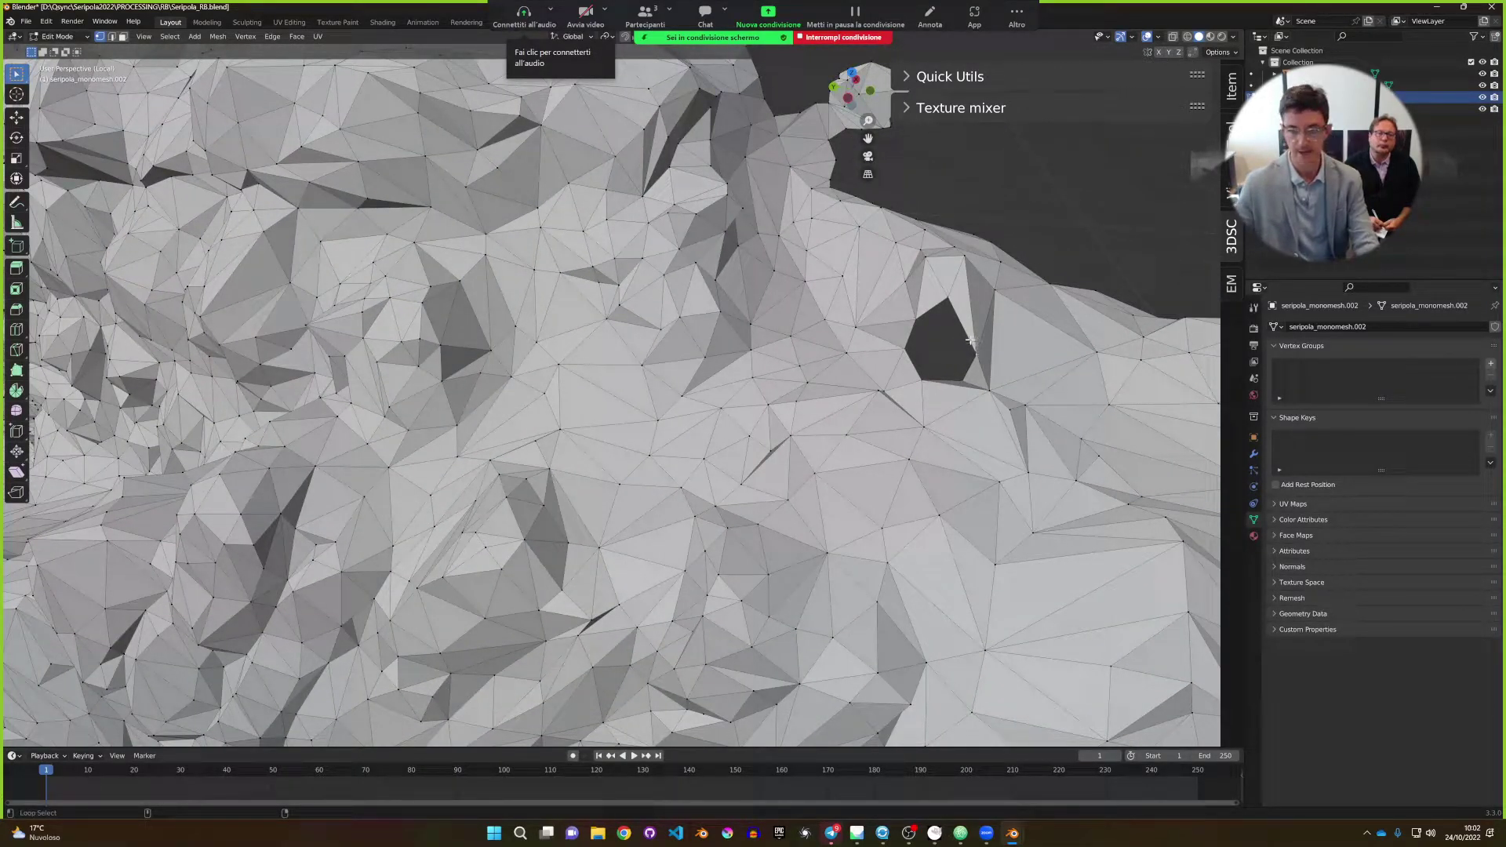
Fill the leftover hole and return to Object Mode to view the walled ruin.
{"action": "key", "text": "f"}
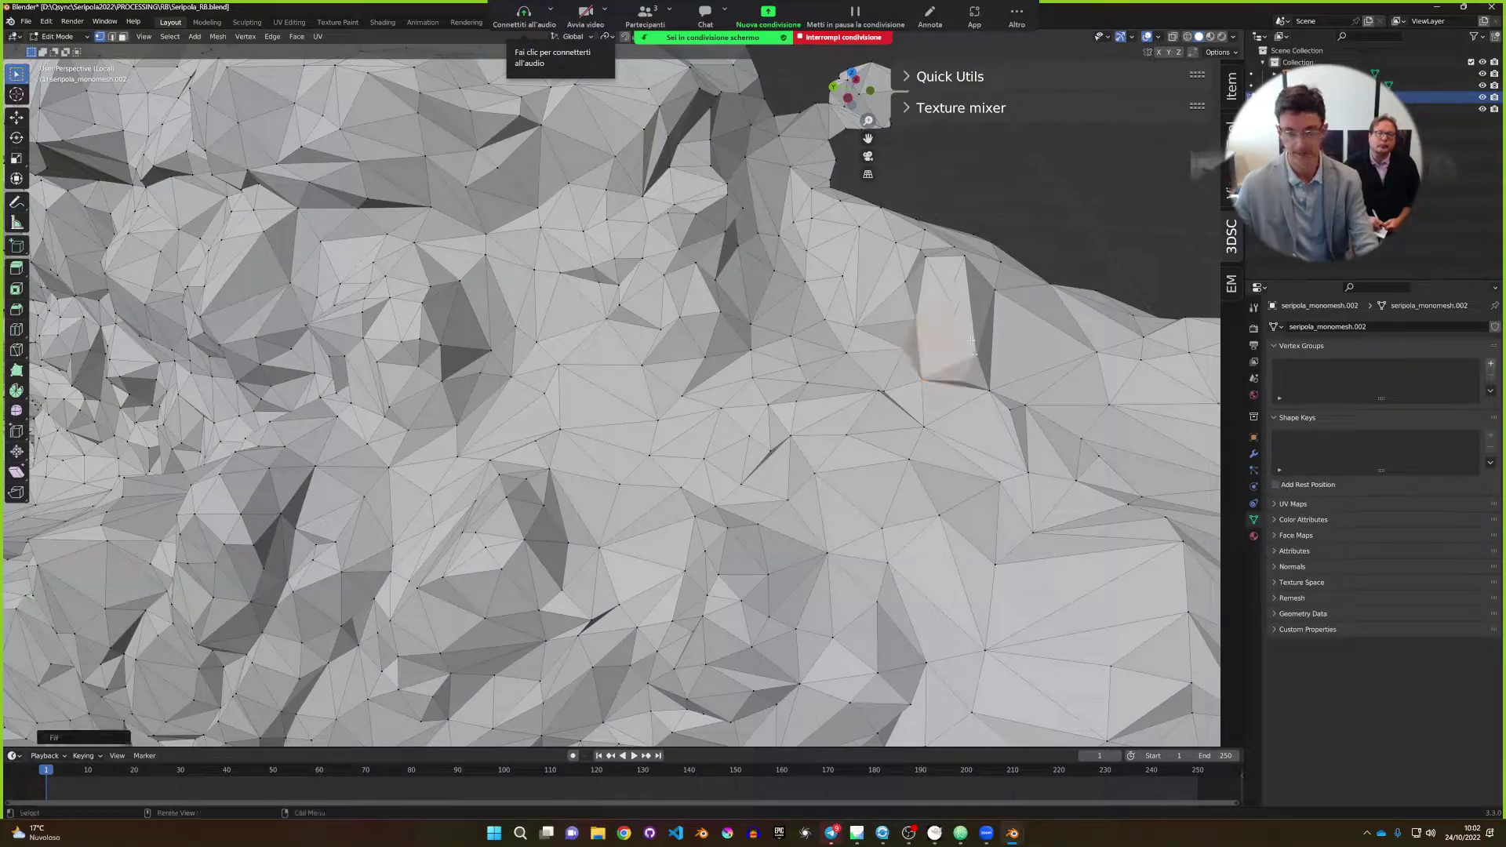
{"action": "key", "text": "Tab"}
{"action": "middle_click_drag", "start_coordinate": [597, 377], "coordinate": [639, 336]}
{"action": "scroll", "coordinate": [634, 356], "scroll_direction": "down", "scroll_amount": 5}
{"action": "scroll", "coordinate": [654, 370], "scroll_direction": "up", "scroll_amount": 6}
{"action": "scroll", "coordinate": [653, 370], "scroll_direction": "up", "scroll_amount": 5}
Back in Edit Mode, reveal all hidden geometry of seripola_monomesh.002 with Alt+H.
{"action": "key", "text": "Tab"}
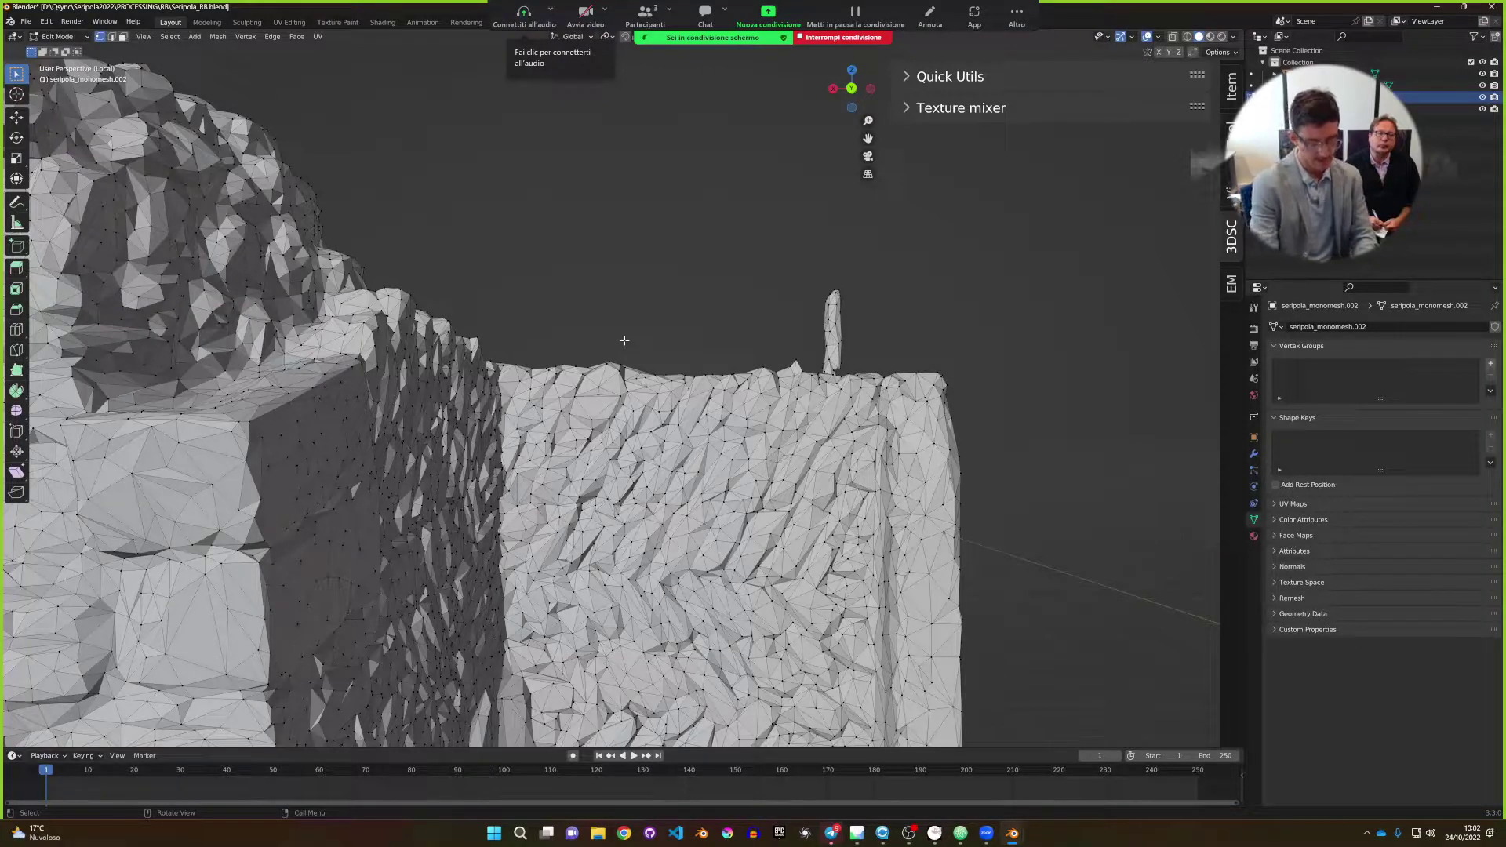
{"action": "key", "text": "super+h"}
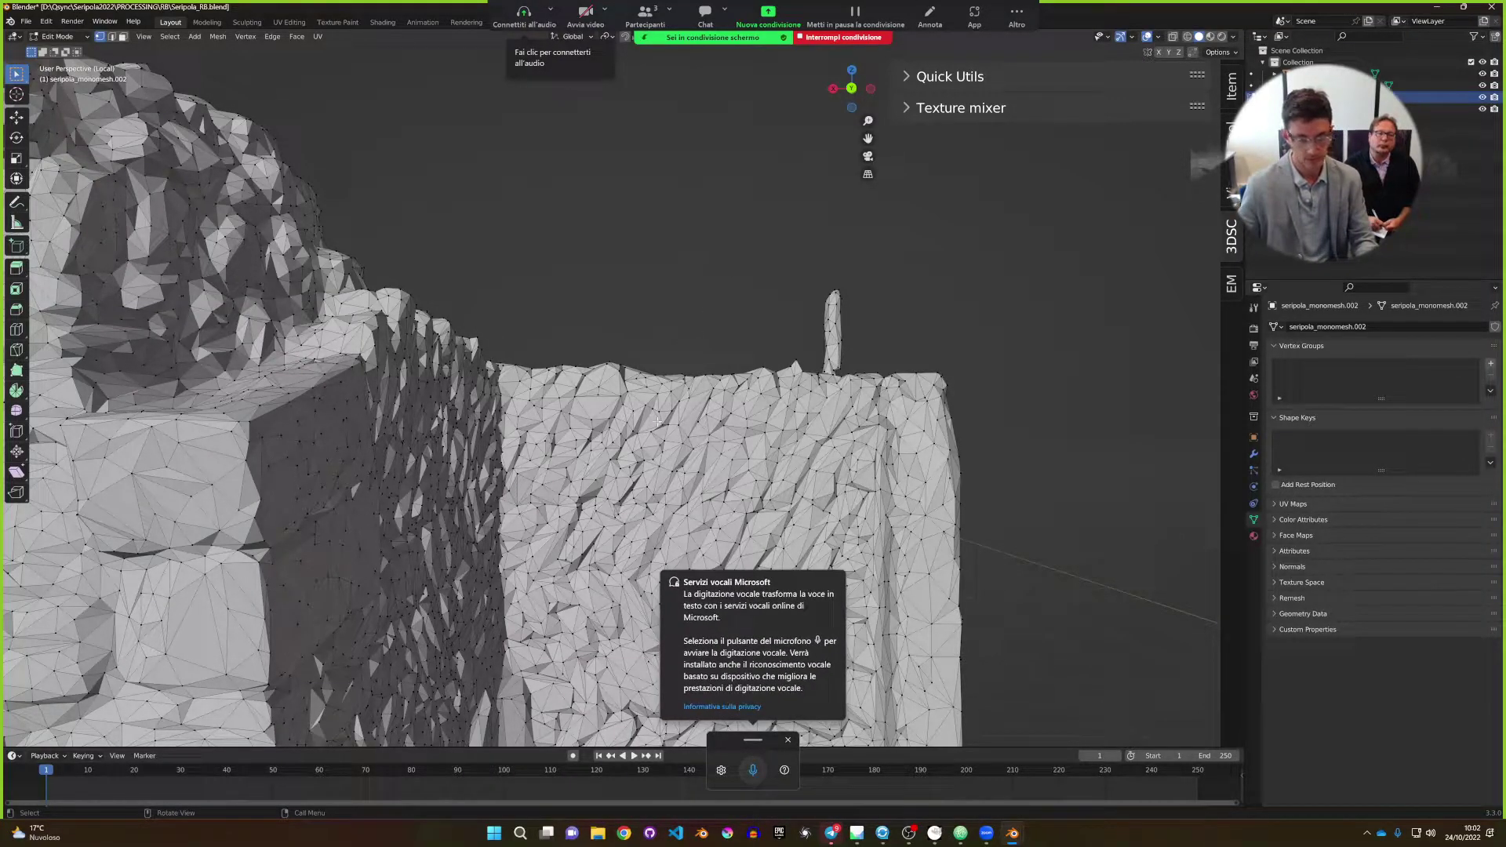
{"action": "key", "text": "alt+h"}
{"action": "middle_click_drag", "start_coordinate": [647, 420], "coordinate": [559, 359]}
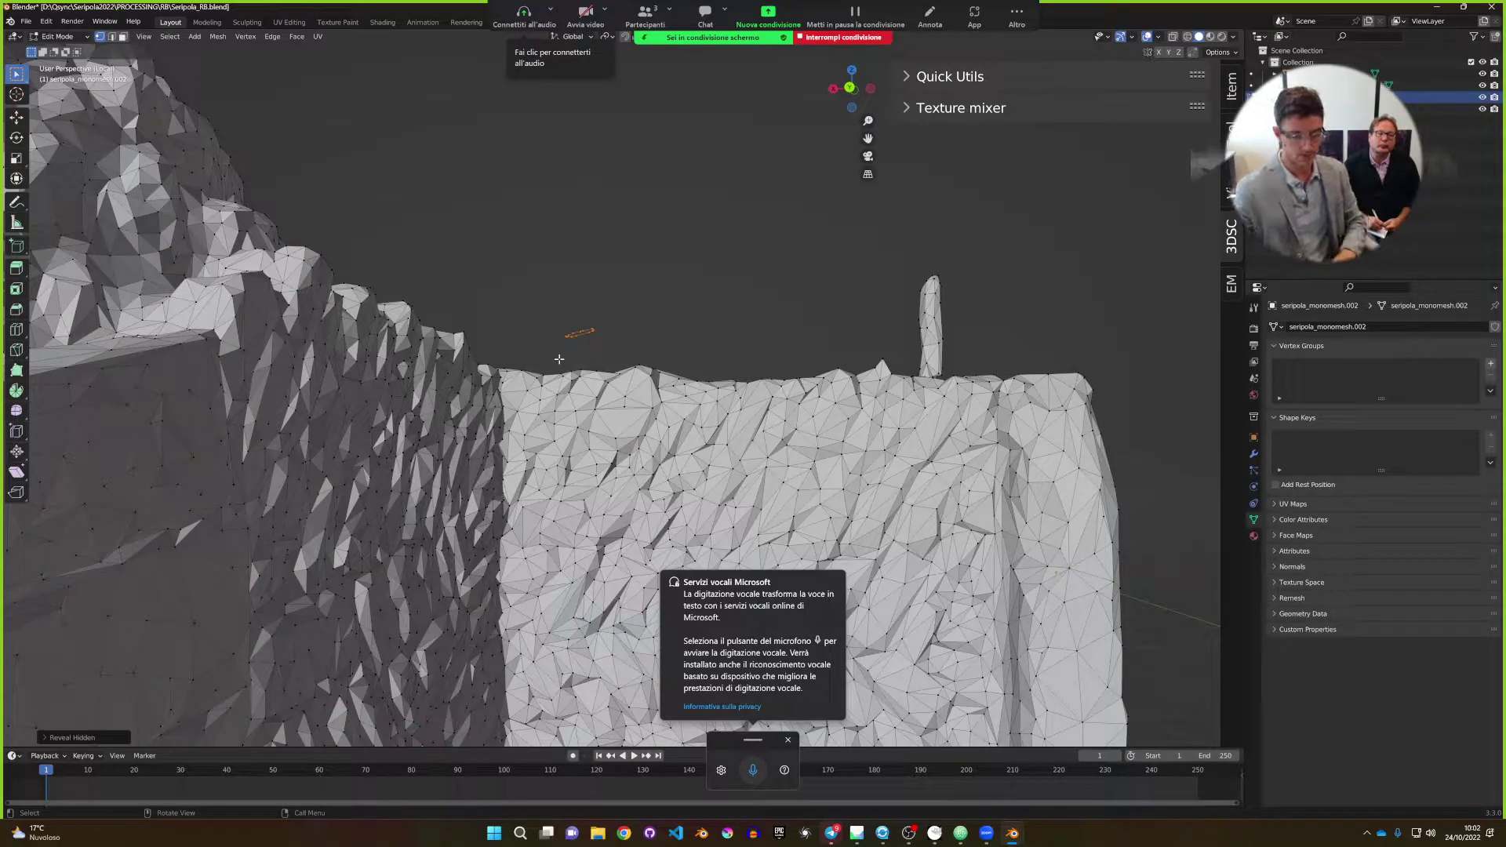
{"action": "left_click", "coordinate": [788, 740]}
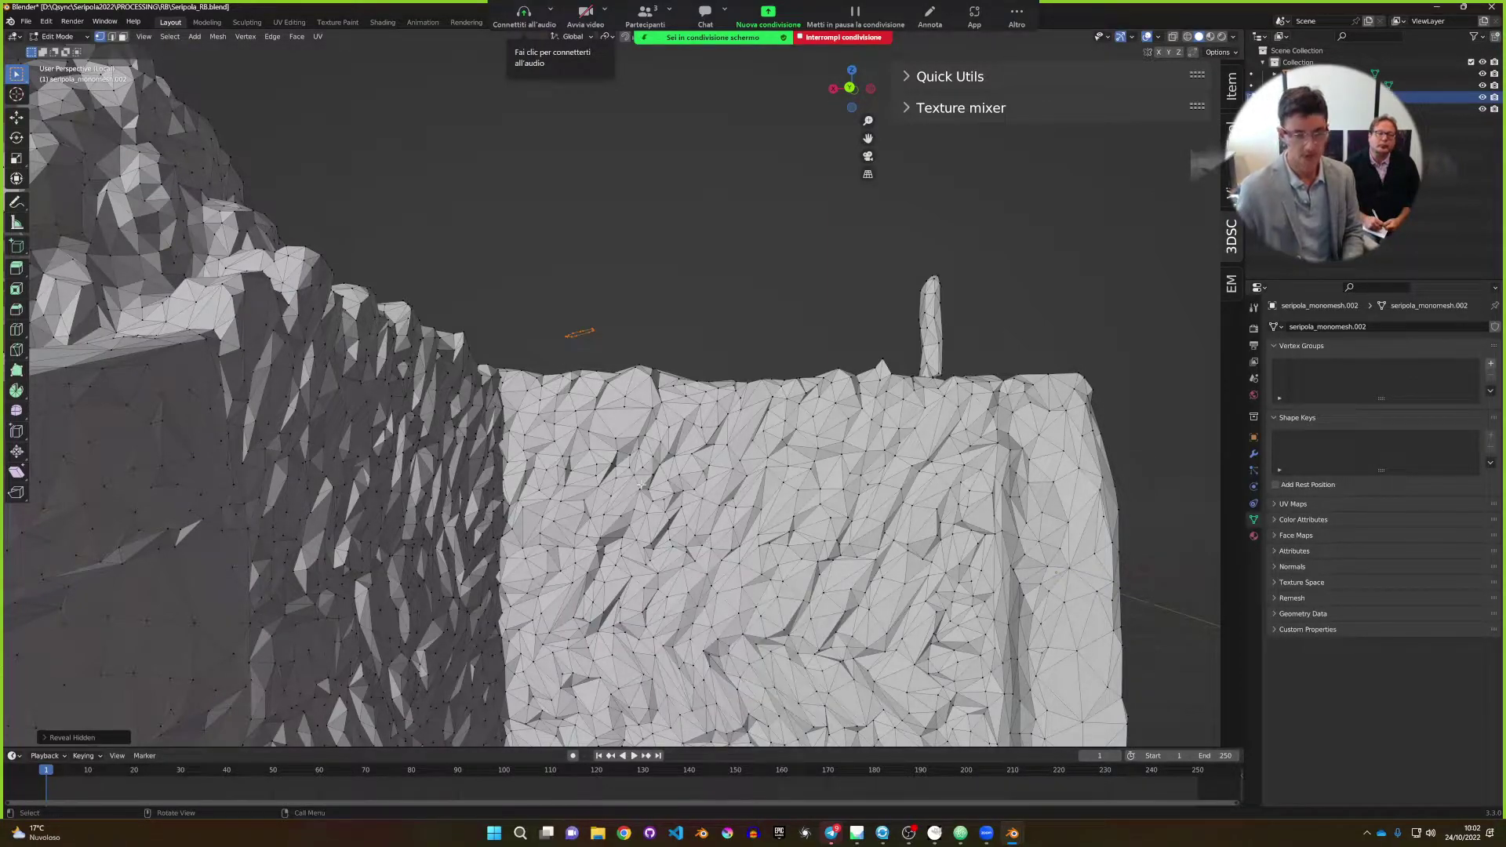
{"action": "middle_click_drag", "start_coordinate": [641, 484], "coordinate": [642, 487]}
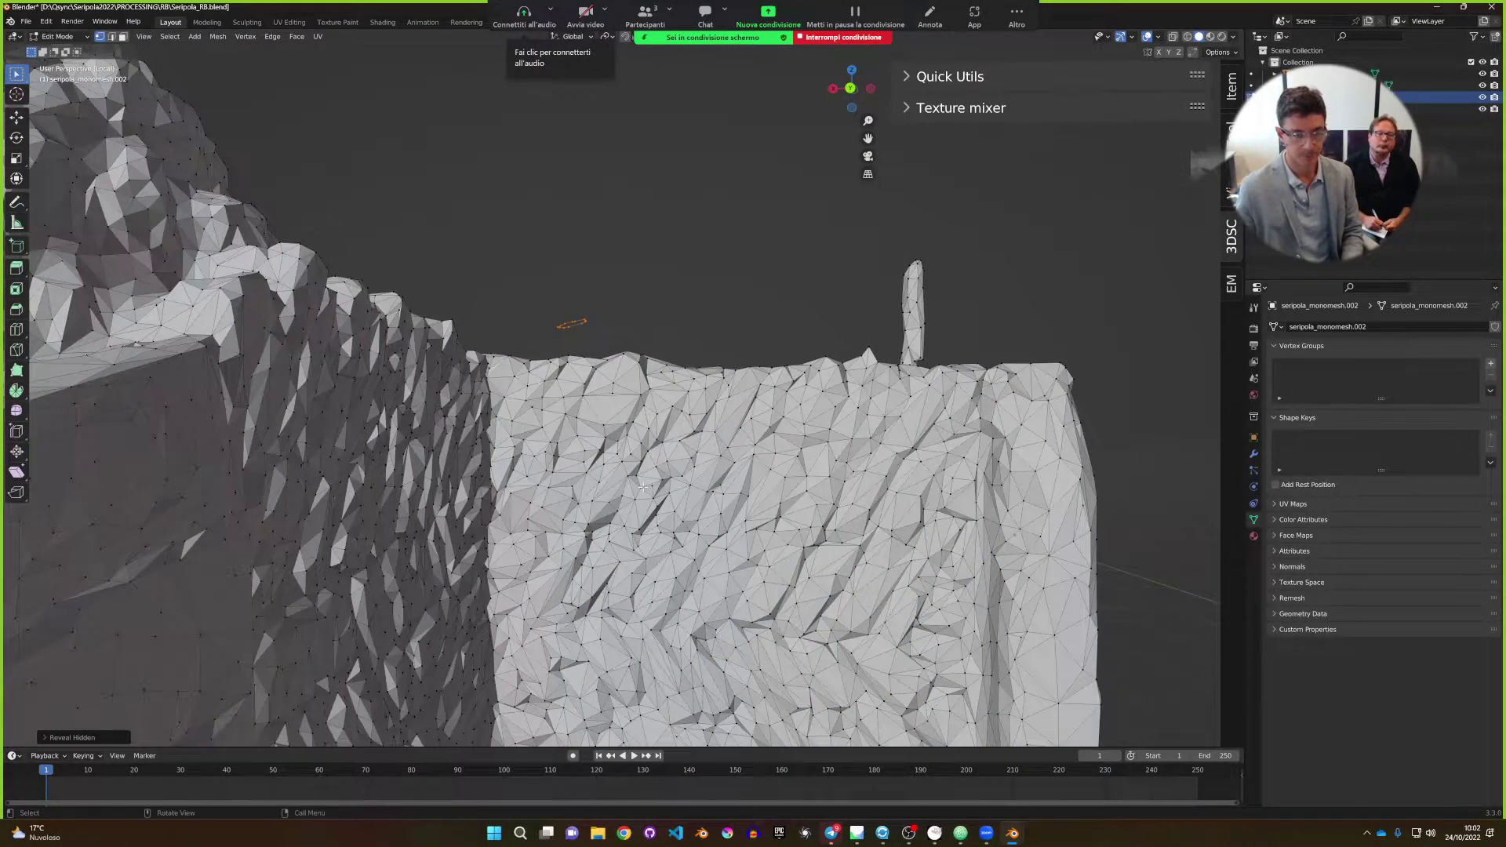
{"action": "right_click", "coordinate": [630, 421]}
Dismiss the vertex menu and return seripola_monomesh.002 to Object Mode.
{"action": "left_click", "coordinate": [630, 421]}
{"action": "key", "text": "Tab"}
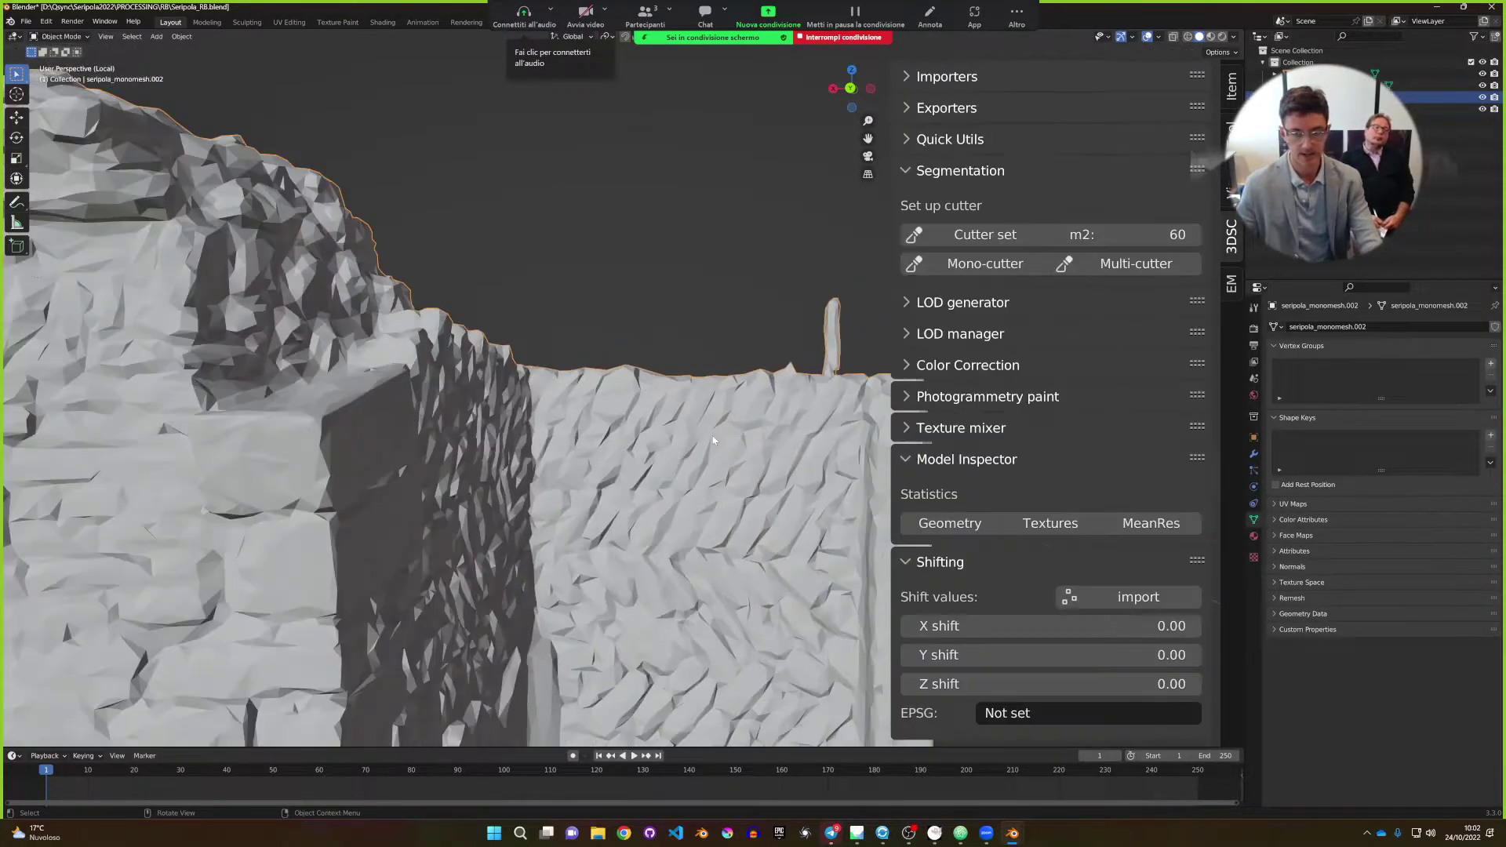
{"action": "scroll", "coordinate": [624, 455], "scroll_direction": "down", "scroll_amount": 5}
{"action": "scroll", "coordinate": [616, 489], "scroll_direction": "up", "scroll_amount": 4}
{"action": "middle_click_drag", "start_coordinate": [617, 489], "coordinate": [594, 449]}
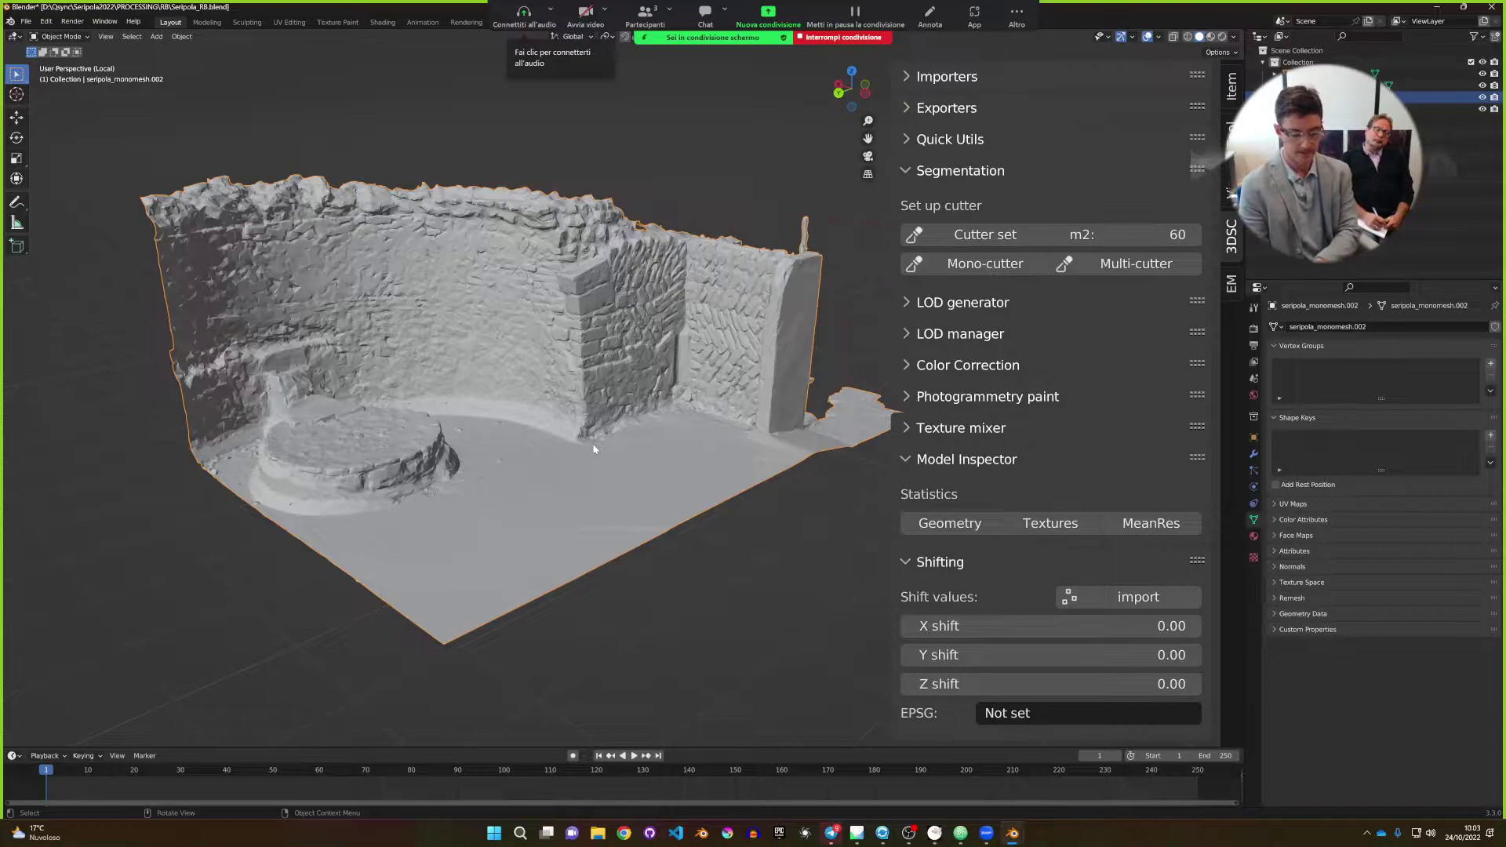
Switch local view to the seripola_monomesh tile and enter Edit Mode at the post's base.
{"action": "key", "text": "KP_Divide"}
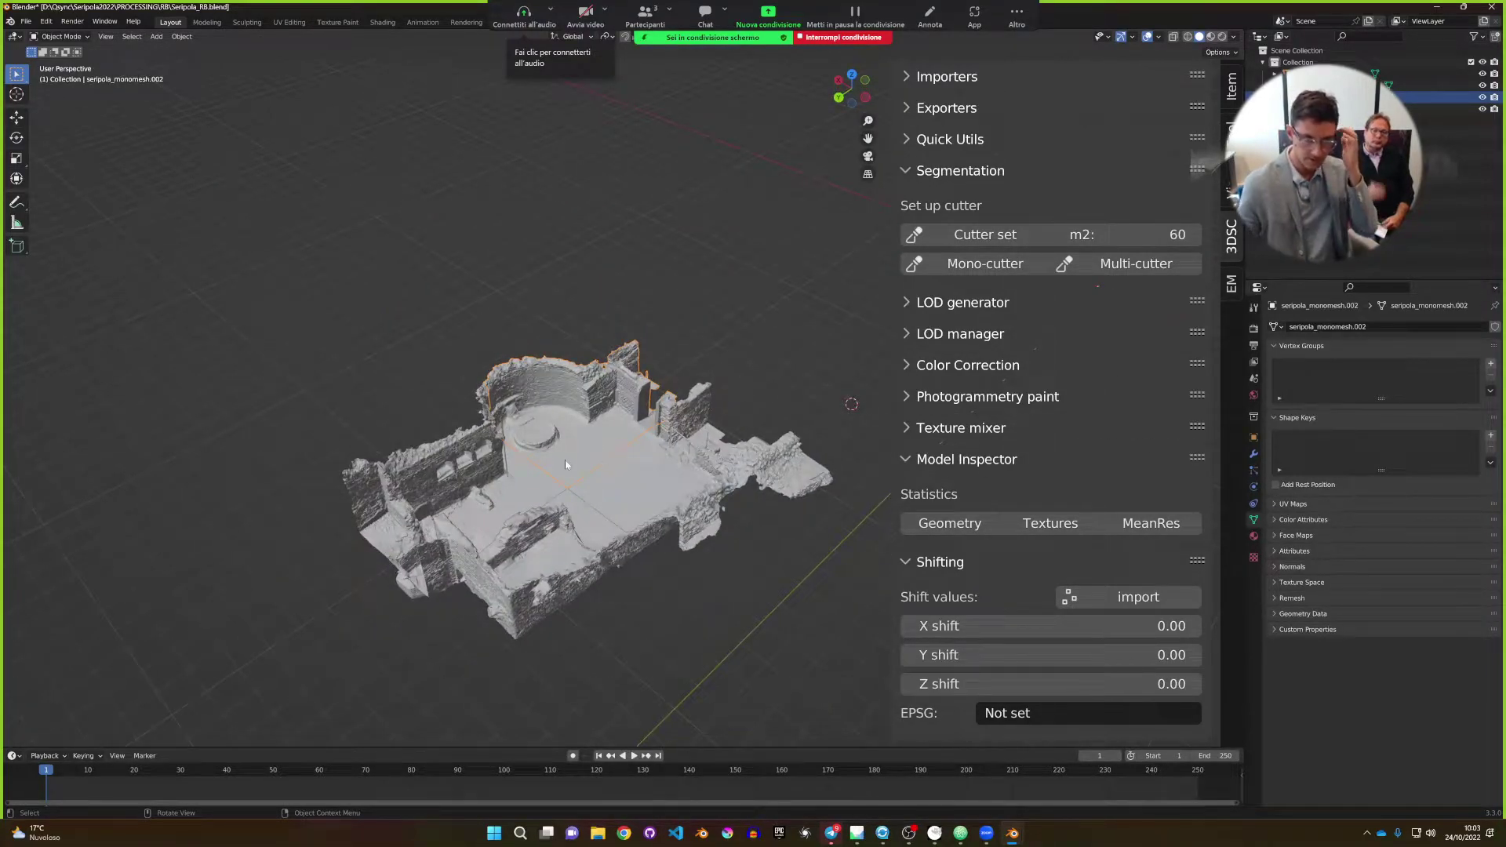
{"action": "left_click", "coordinate": [508, 494]}
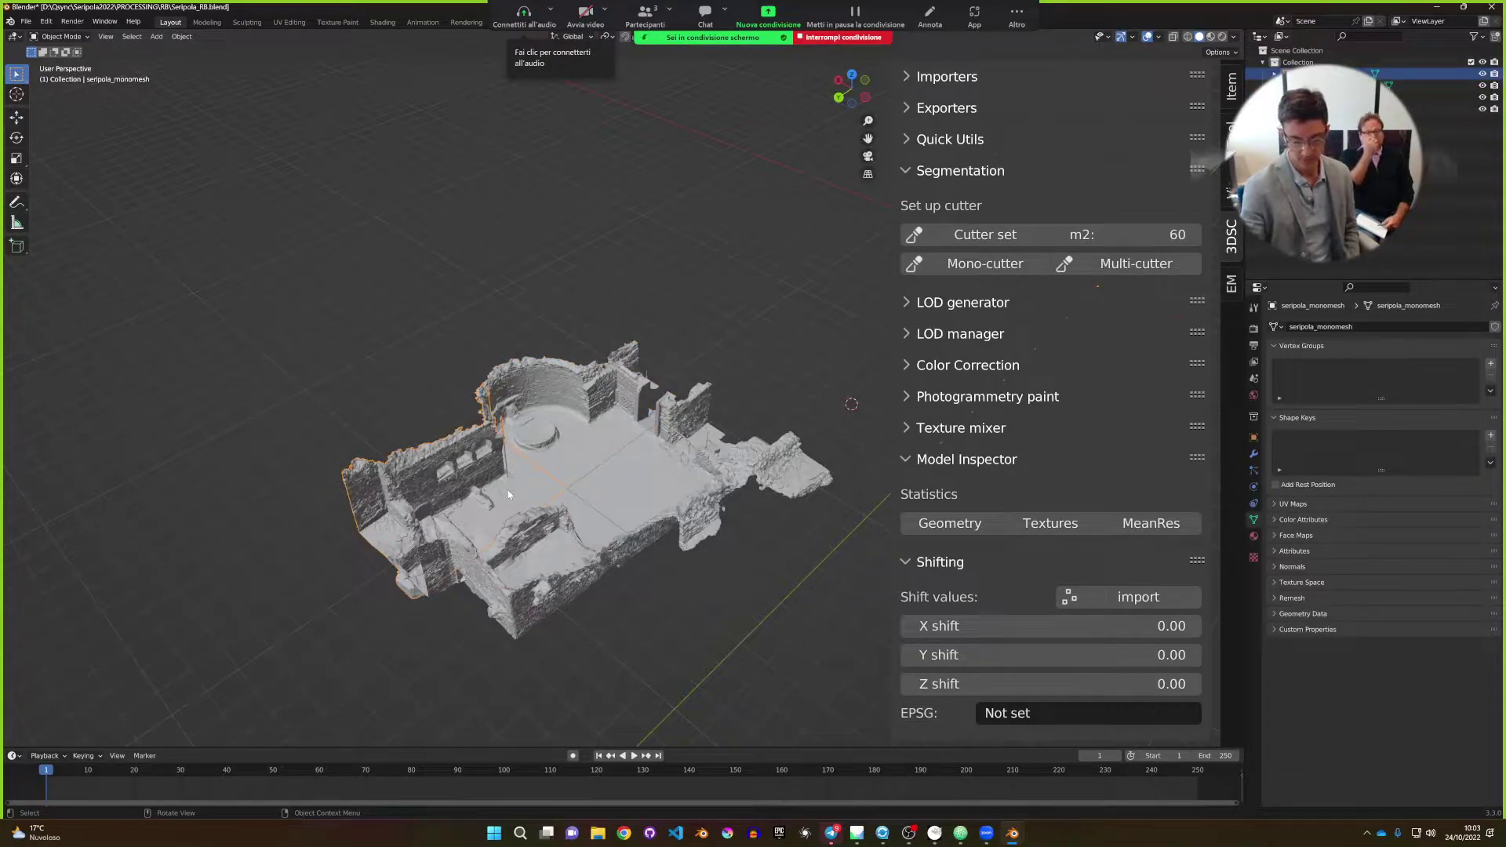
{"action": "key", "text": "KP_Divide"}
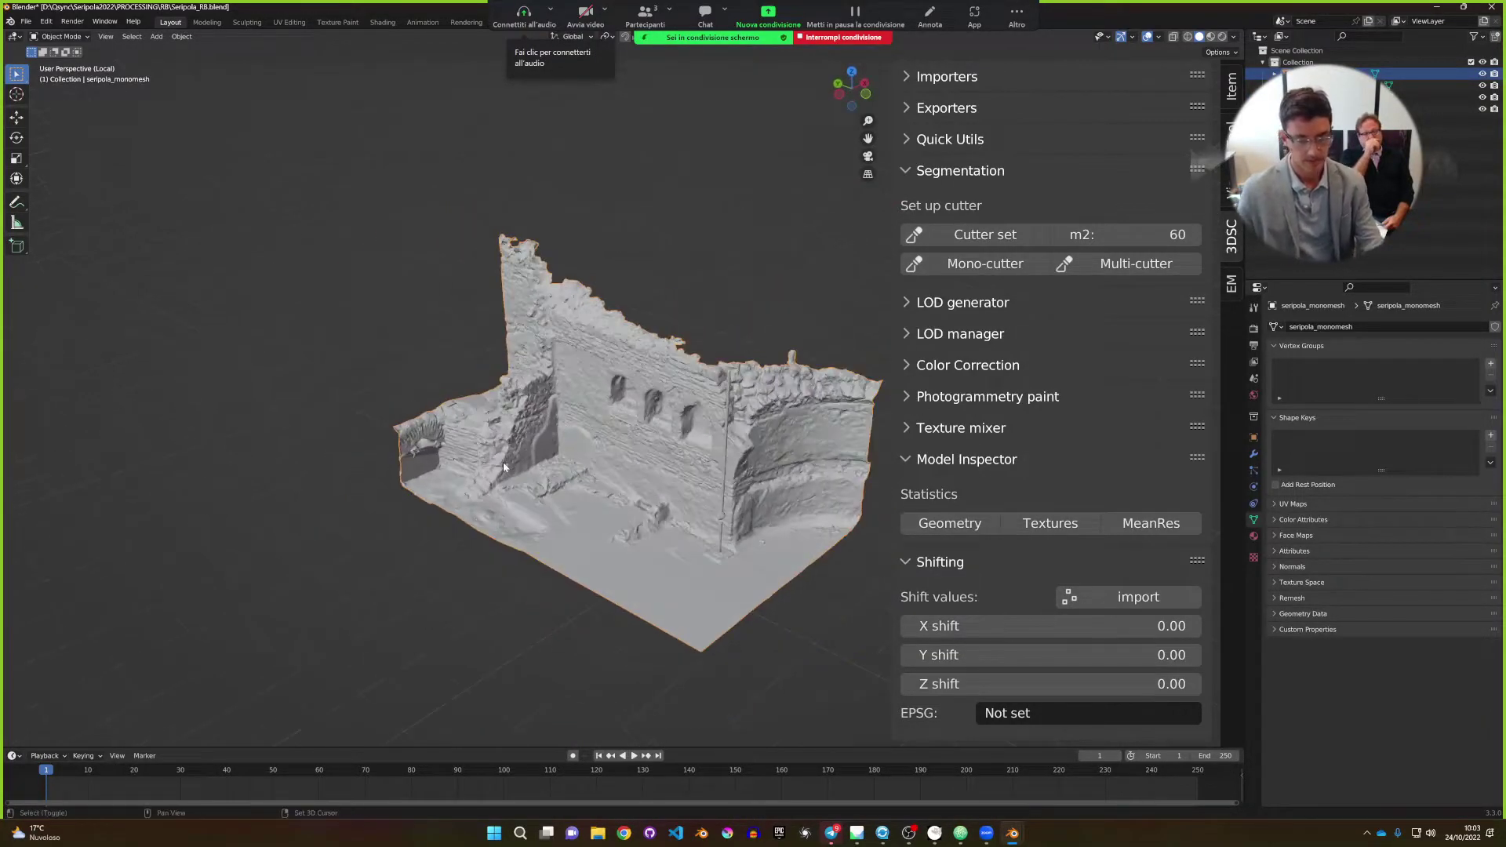
{"action": "middle_click_drag", "start_coordinate": [502, 461], "coordinate": [575, 447]}
{"action": "scroll", "coordinate": [563, 461], "scroll_direction": "up", "scroll_amount": 4}
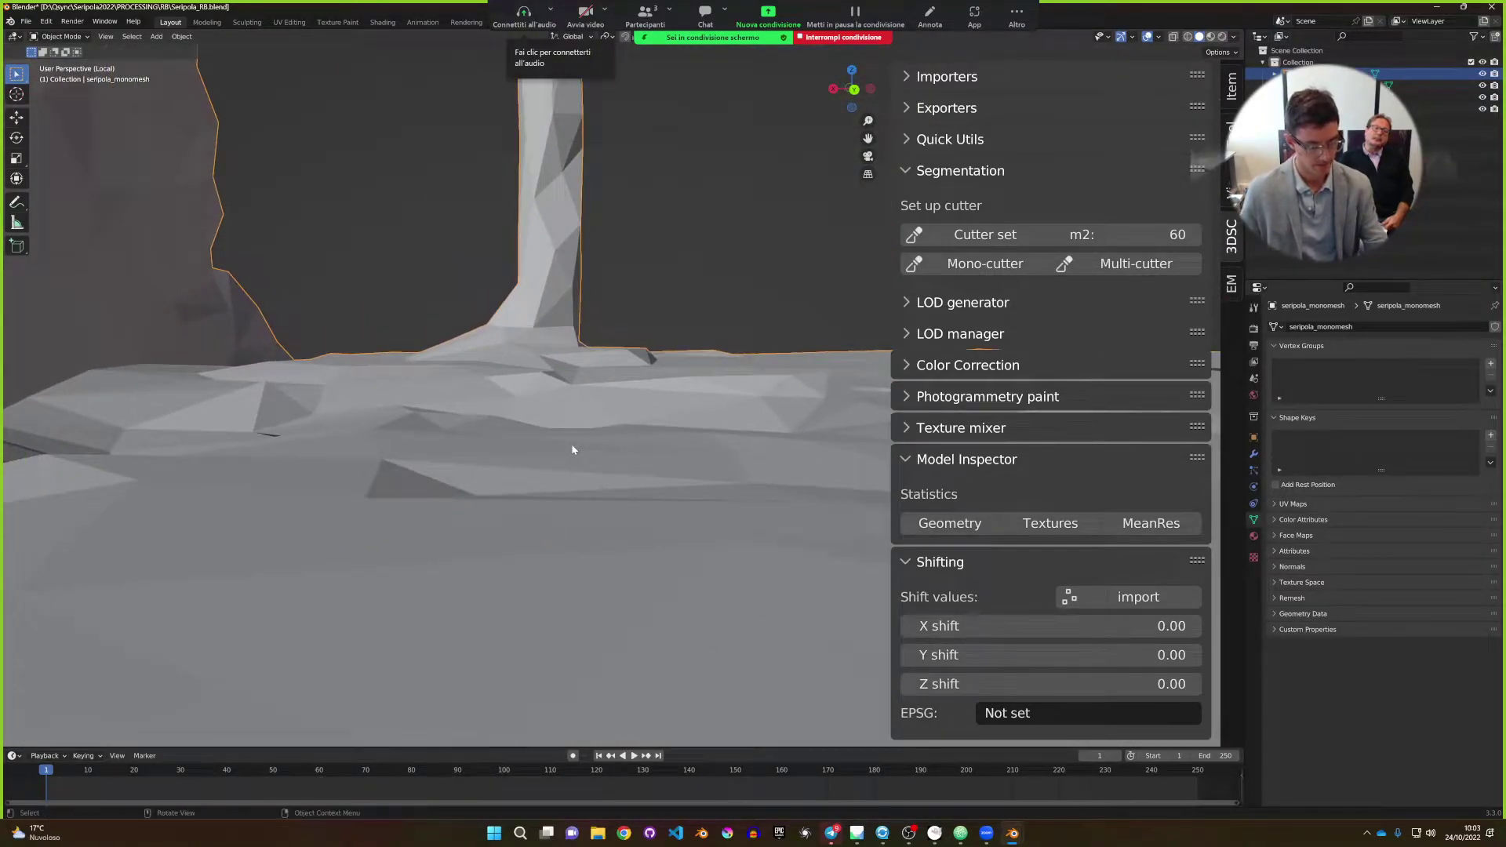
{"action": "key", "text": "Tab"}
{"action": "middle_click_drag", "start_coordinate": [557, 369], "coordinate": [716, 288]}
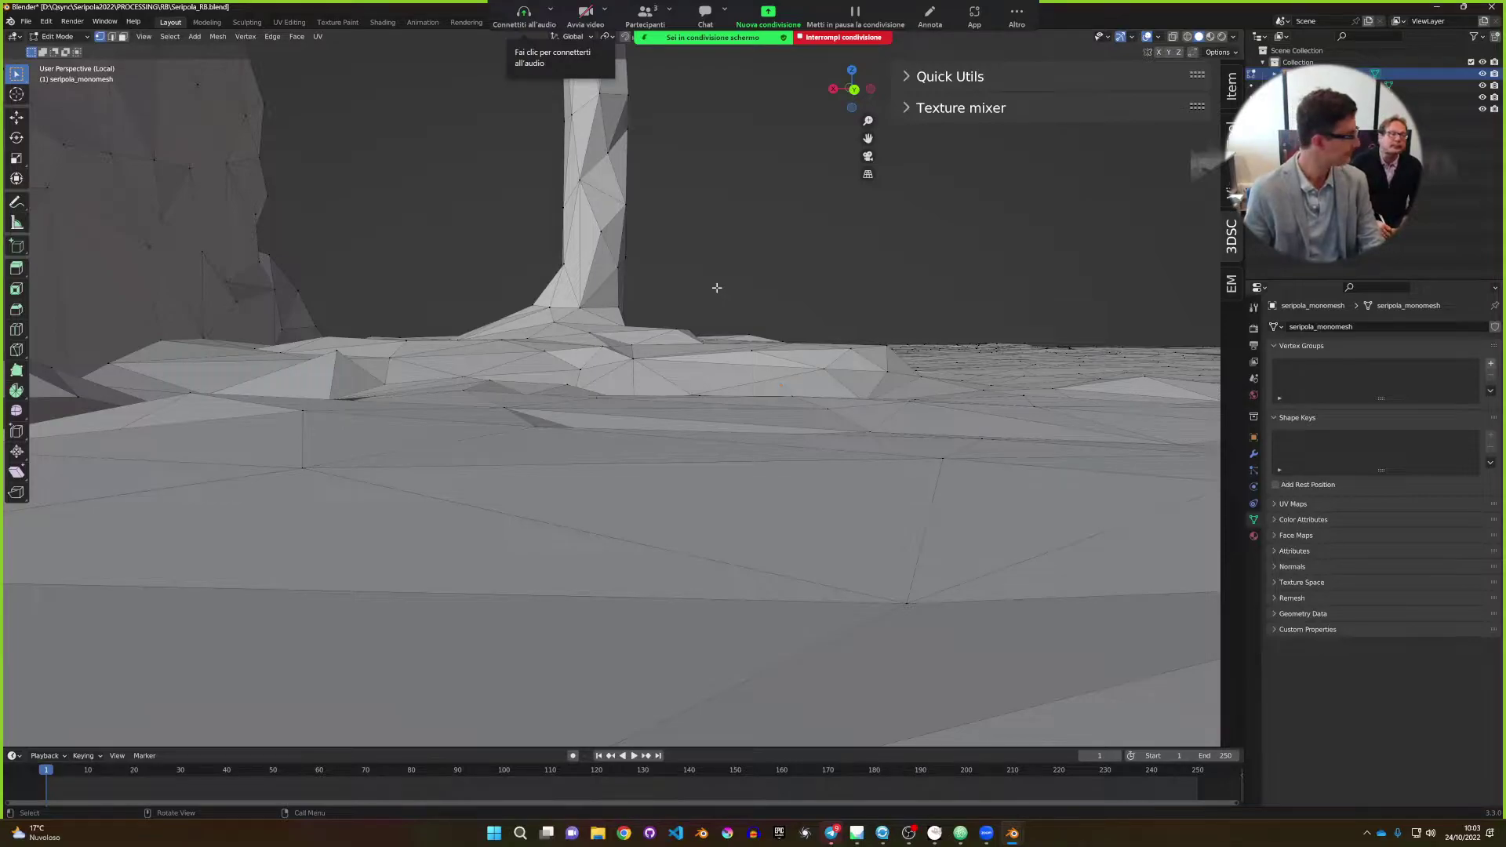
Knife-cut an axis-constrained outline around the post's base on the ground.
{"action": "key", "text": "k"}
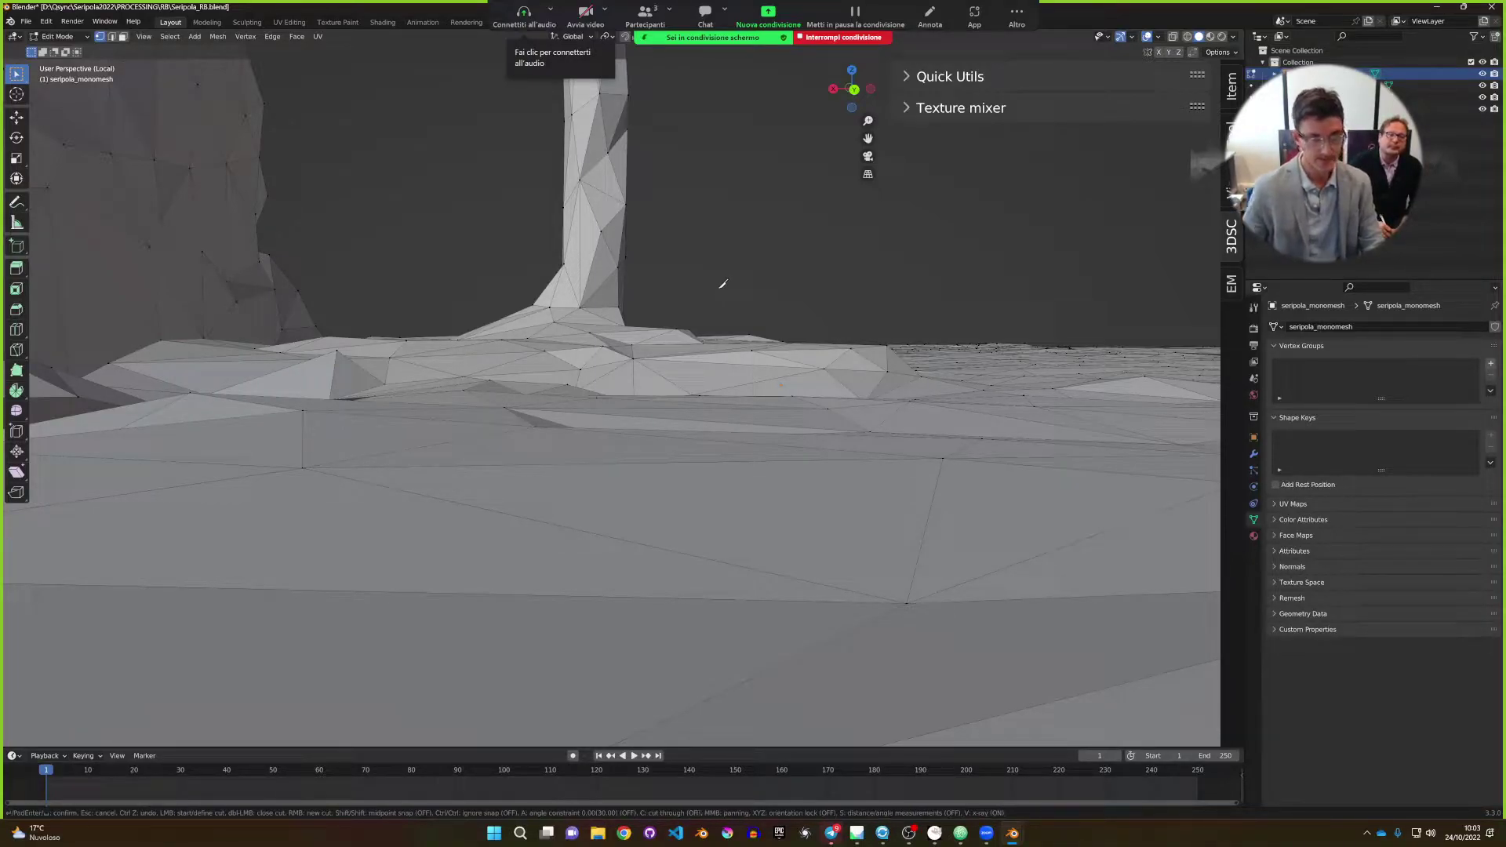
{"action": "left_click", "coordinate": [418, 319]}
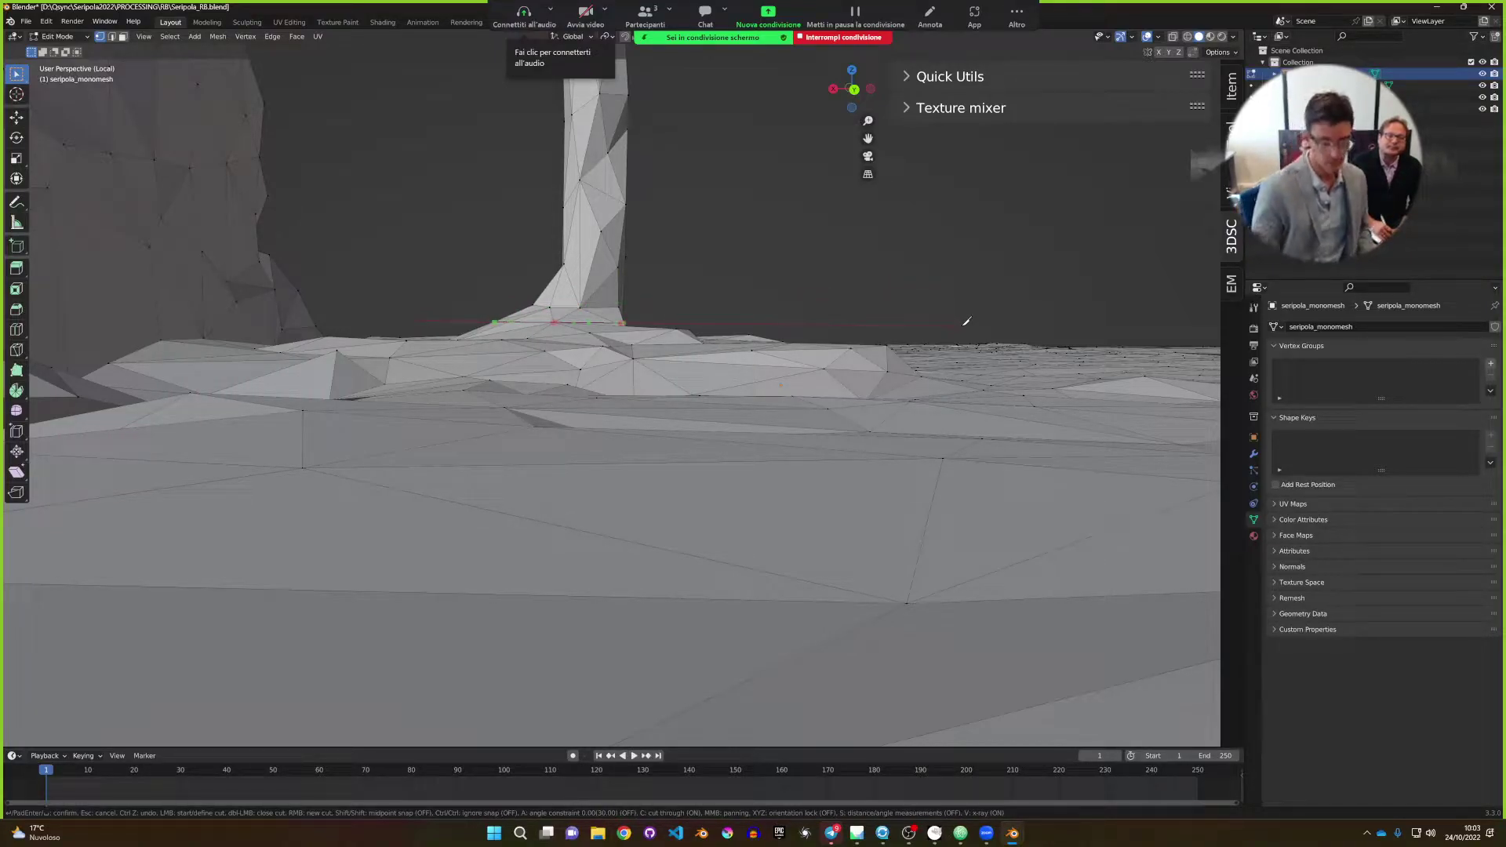
{"action": "key", "text": "z"}
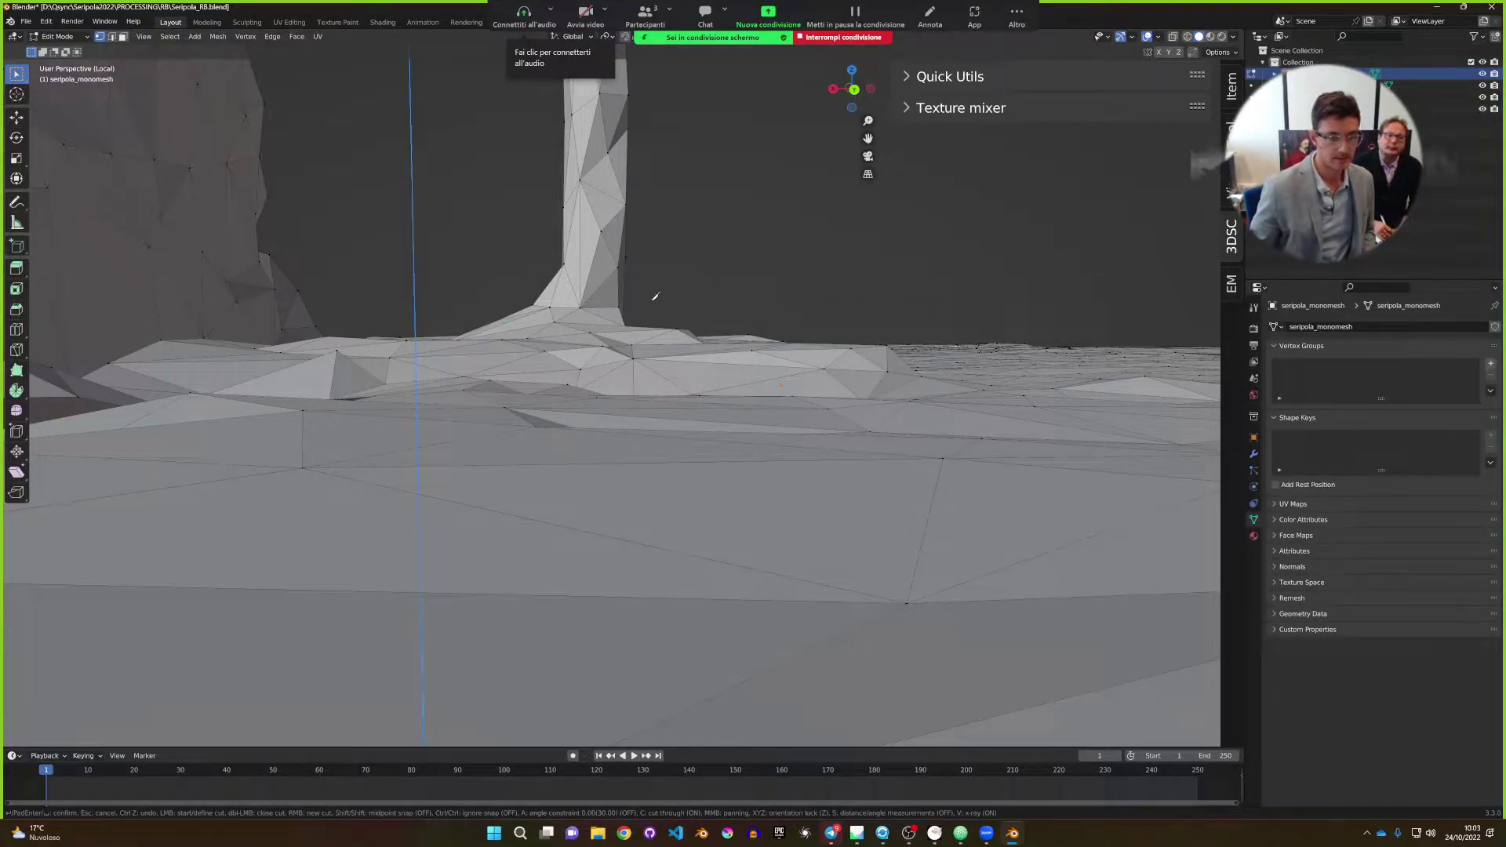
{"action": "key", "text": "x"}
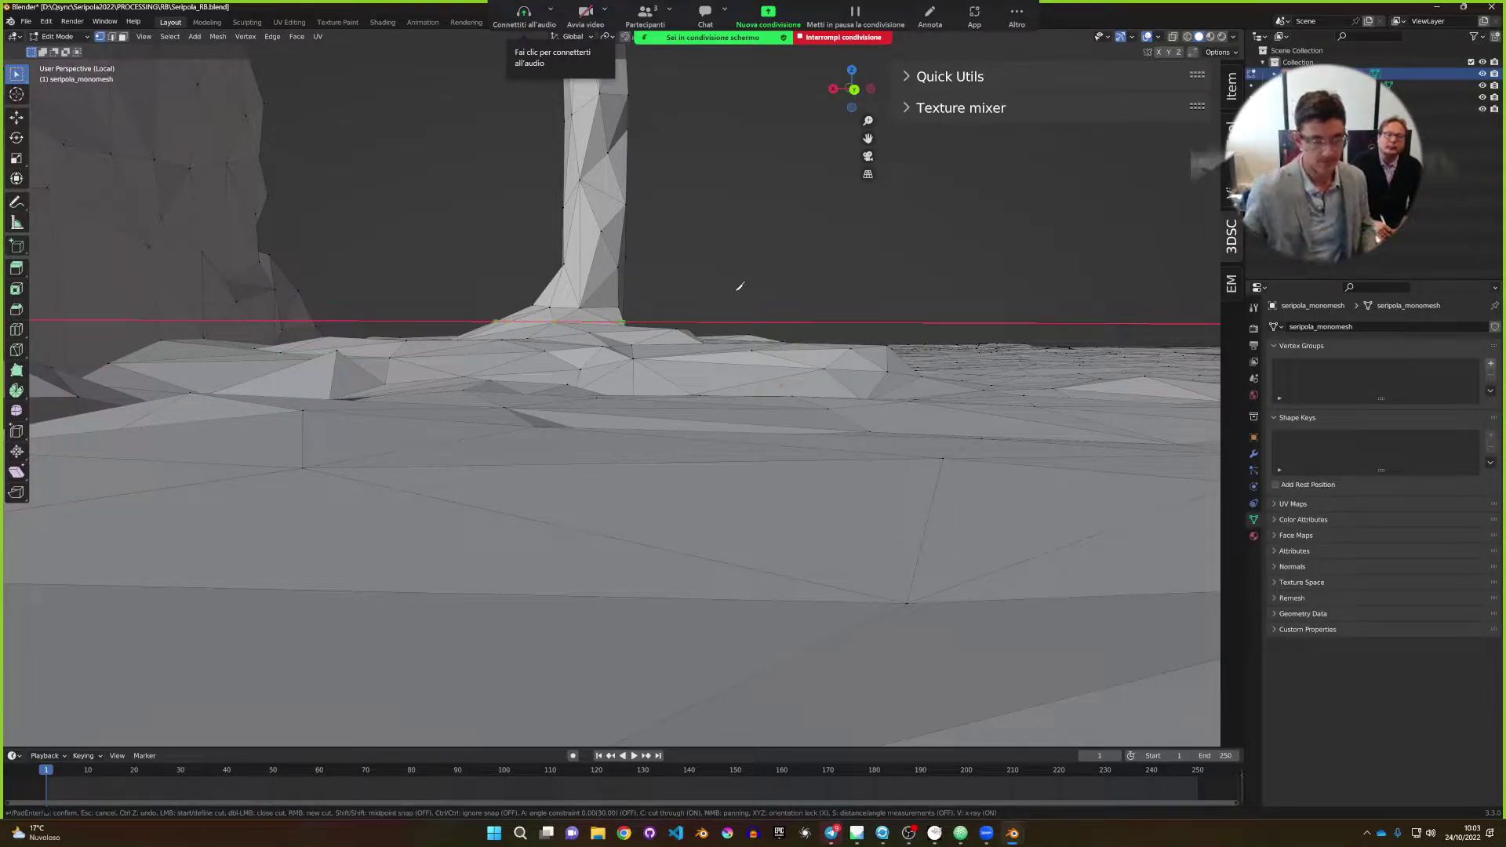
{"action": "right_click", "coordinate": [772, 313]}
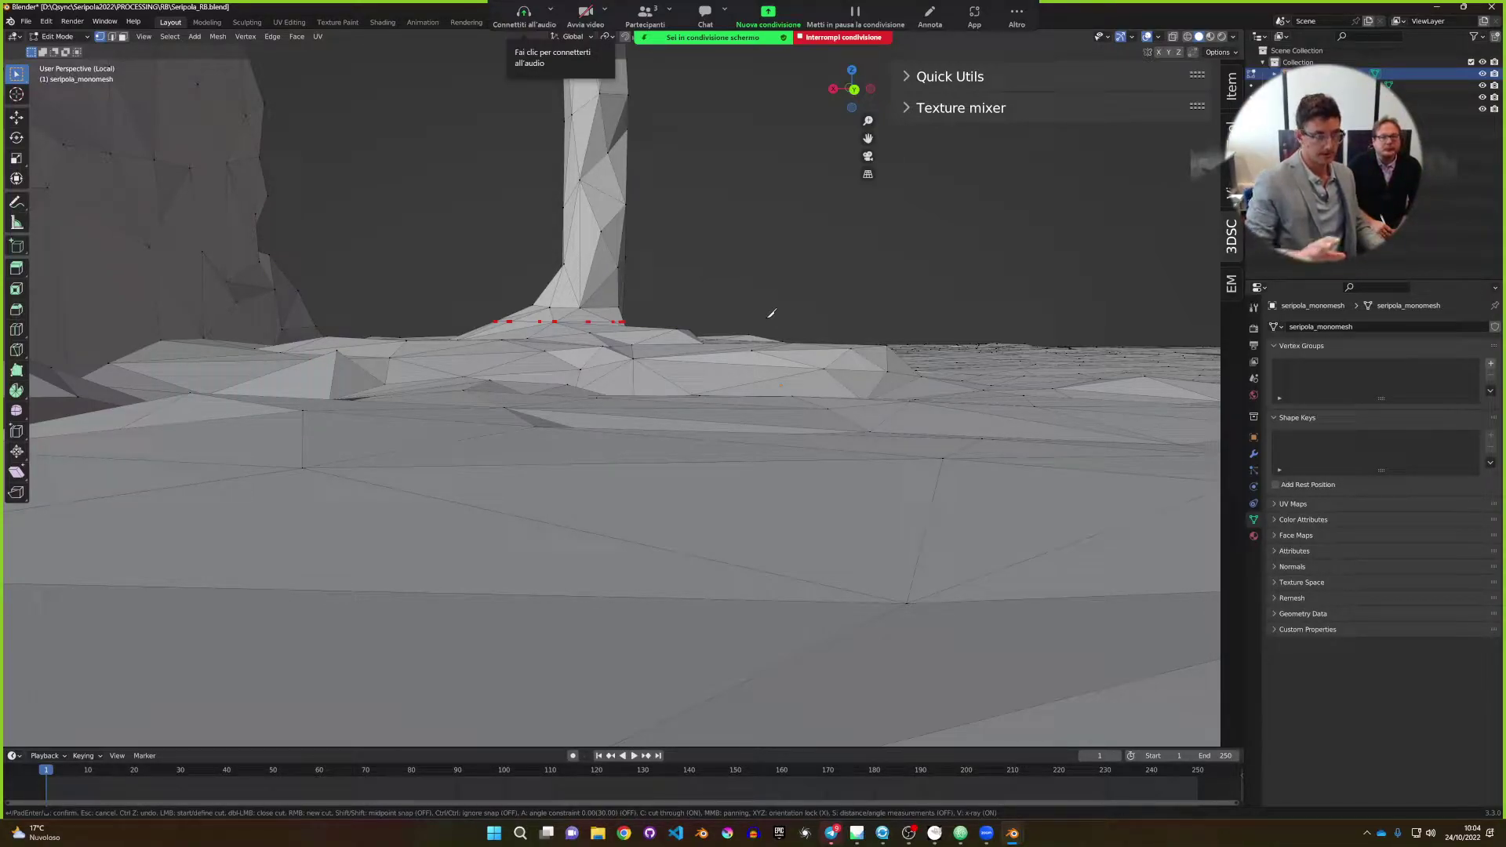
{"action": "key", "text": "Return"}
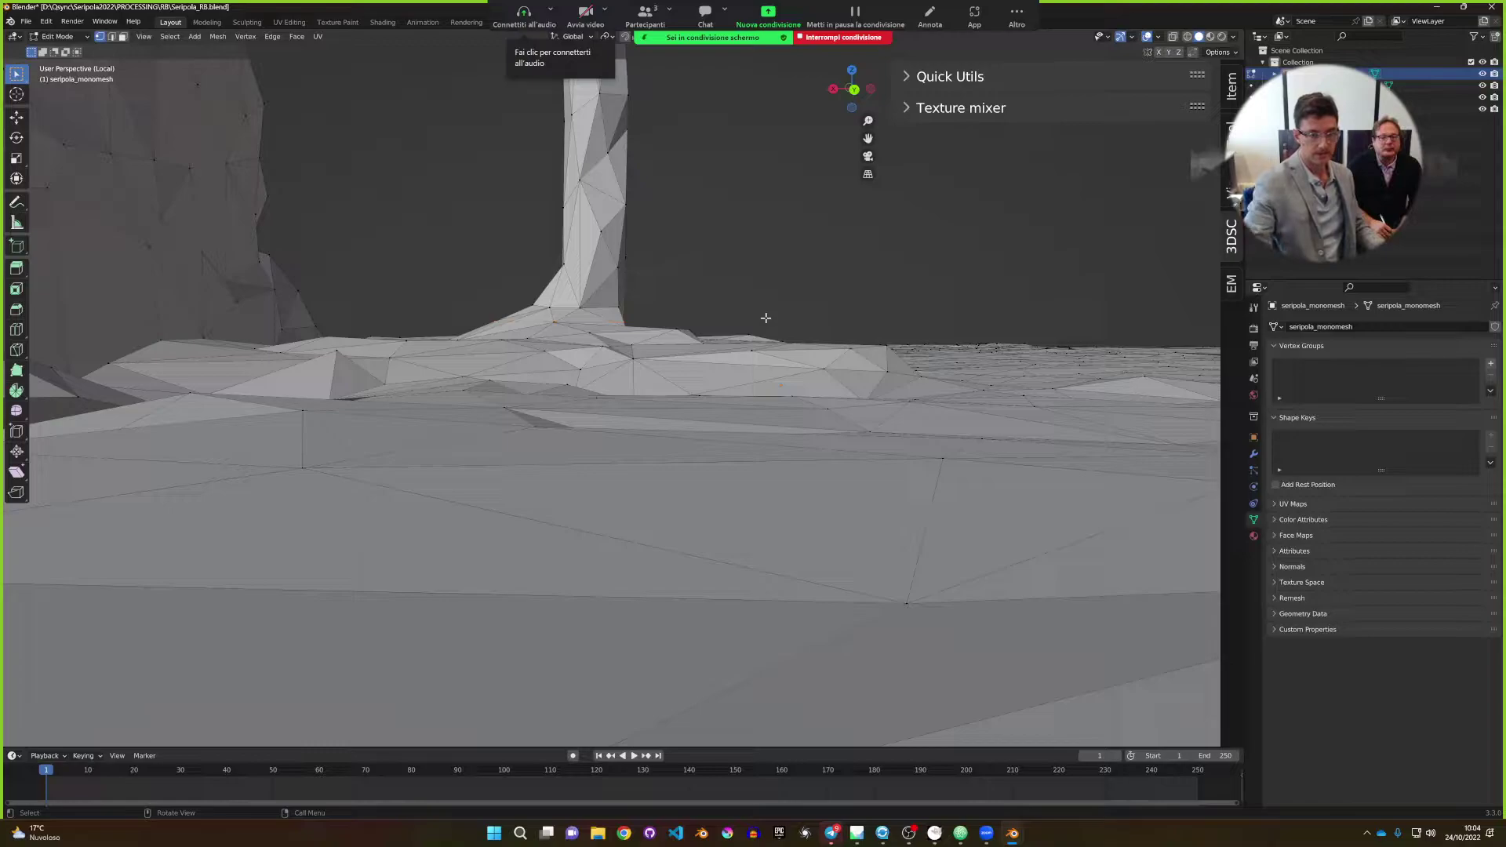
Hide the floor faces at the pillar's base and select the entire connected pillar mesh.
{"action": "middle_click_drag", "start_coordinate": [766, 318], "coordinate": [627, 369]}
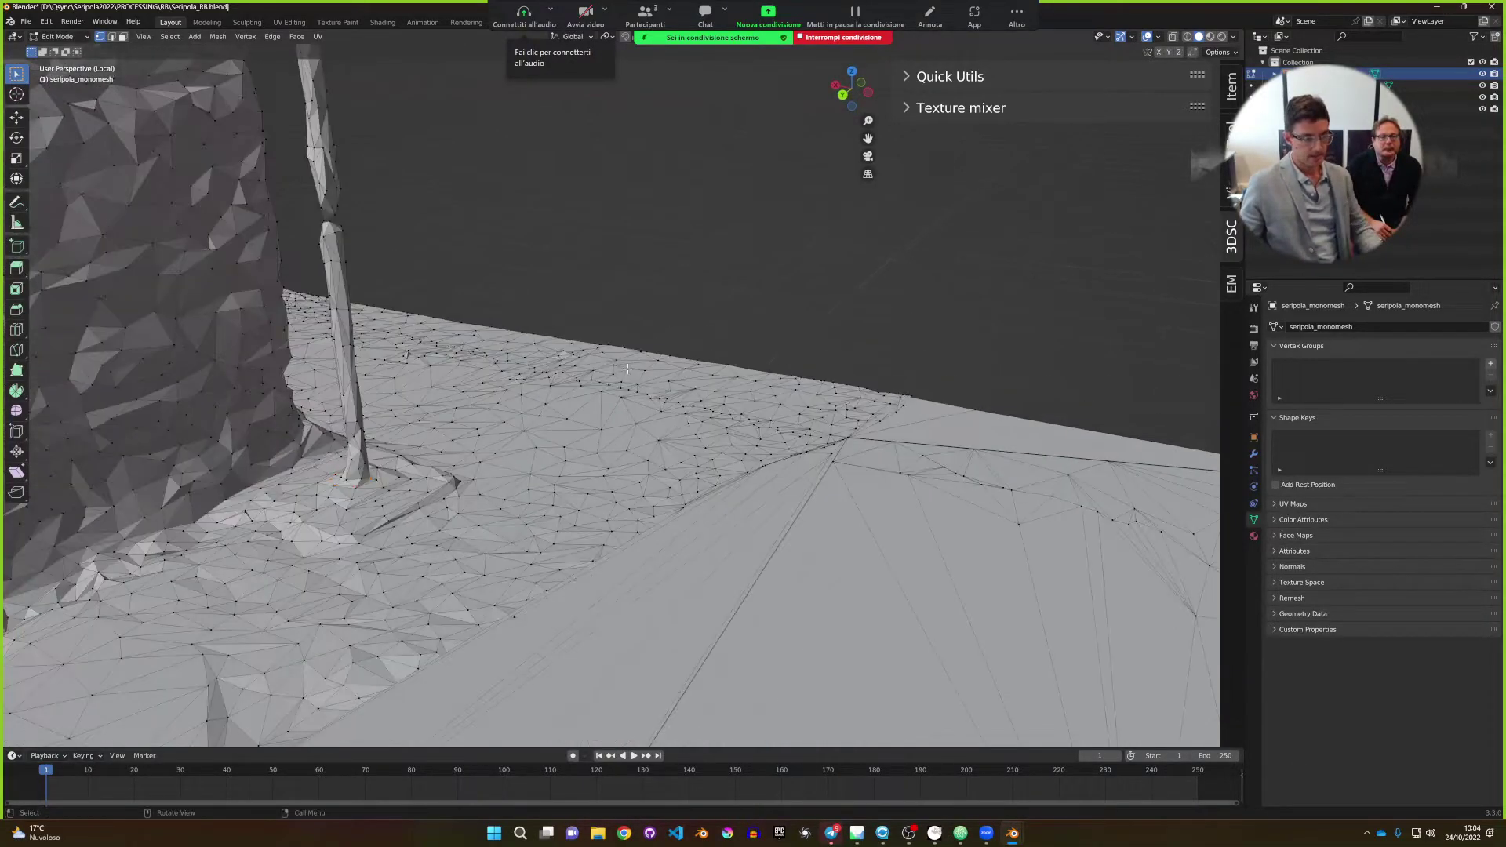
{"action": "middle_click_drag", "start_coordinate": [529, 430], "coordinate": [677, 392], "text": "shift"}
{"action": "scroll", "coordinate": [677, 392], "scroll_direction": "up", "scroll_amount": 4}
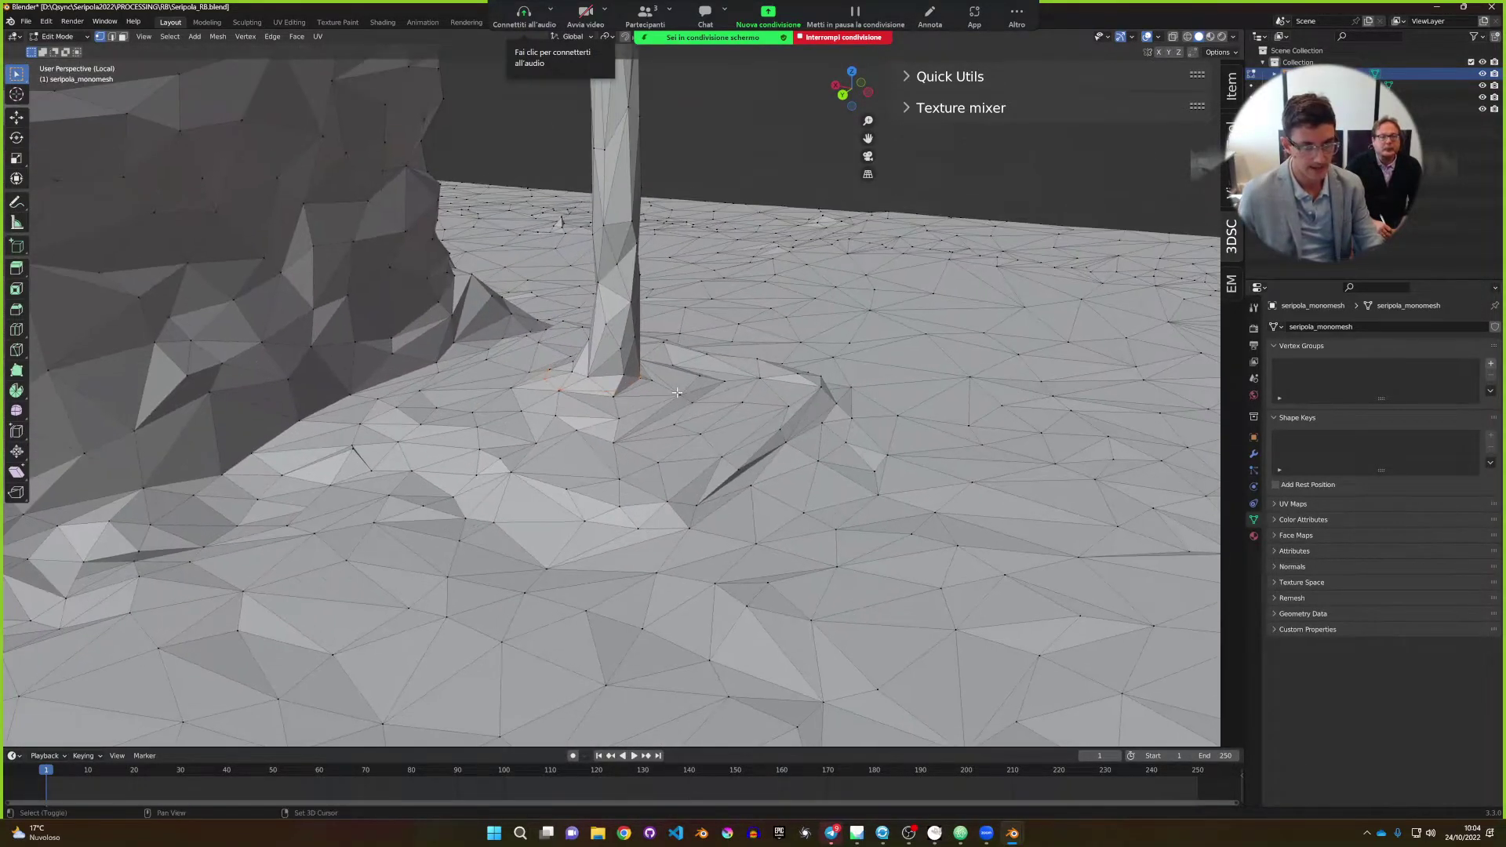
{"action": "key", "text": "h"}
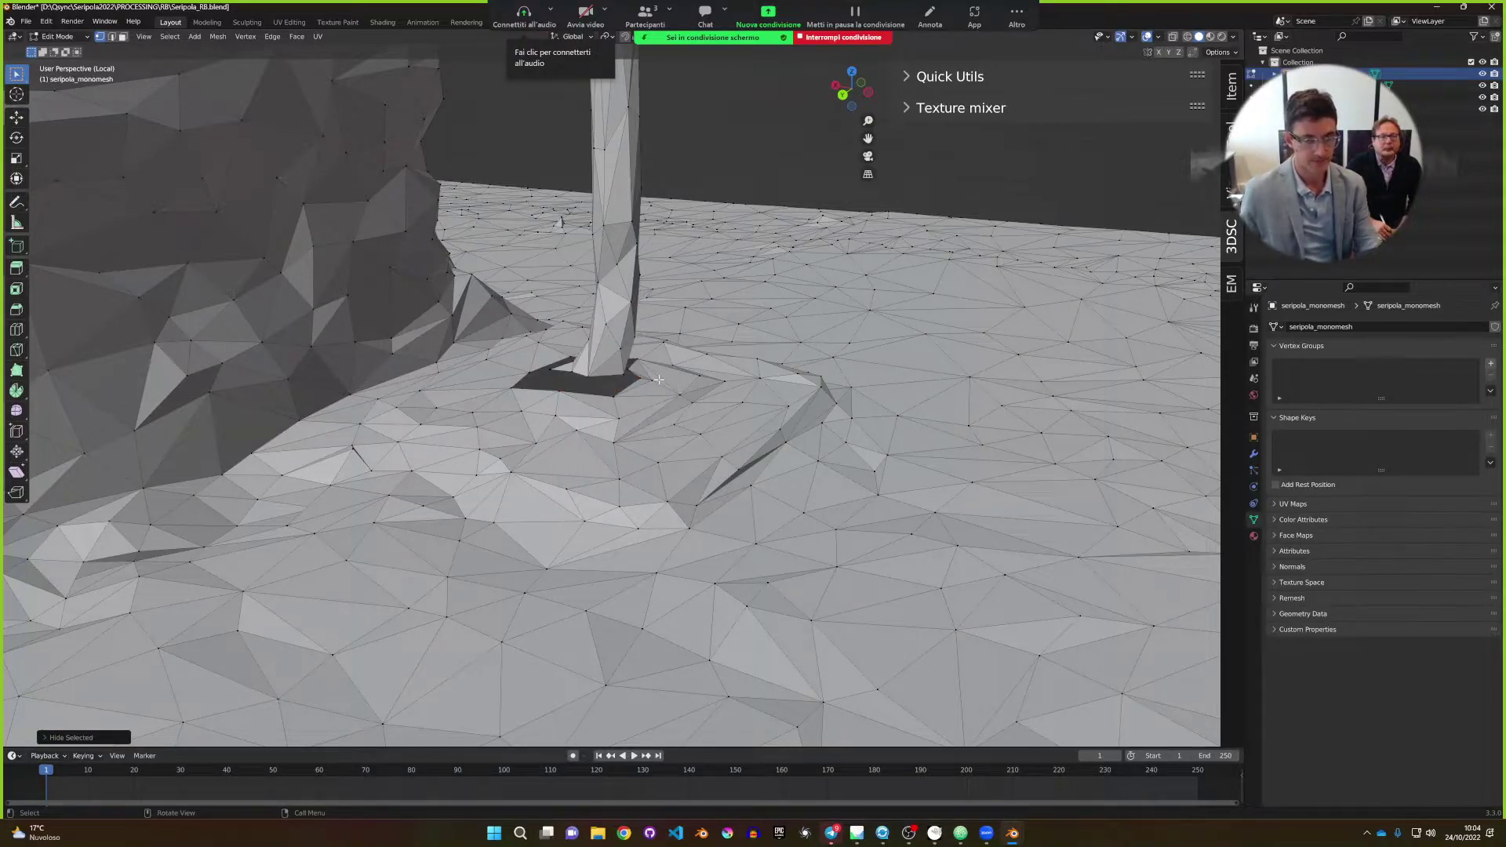
{"action": "middle_click_drag", "start_coordinate": [660, 380], "coordinate": [773, 375]}
{"action": "left_click", "coordinate": [775, 374]}
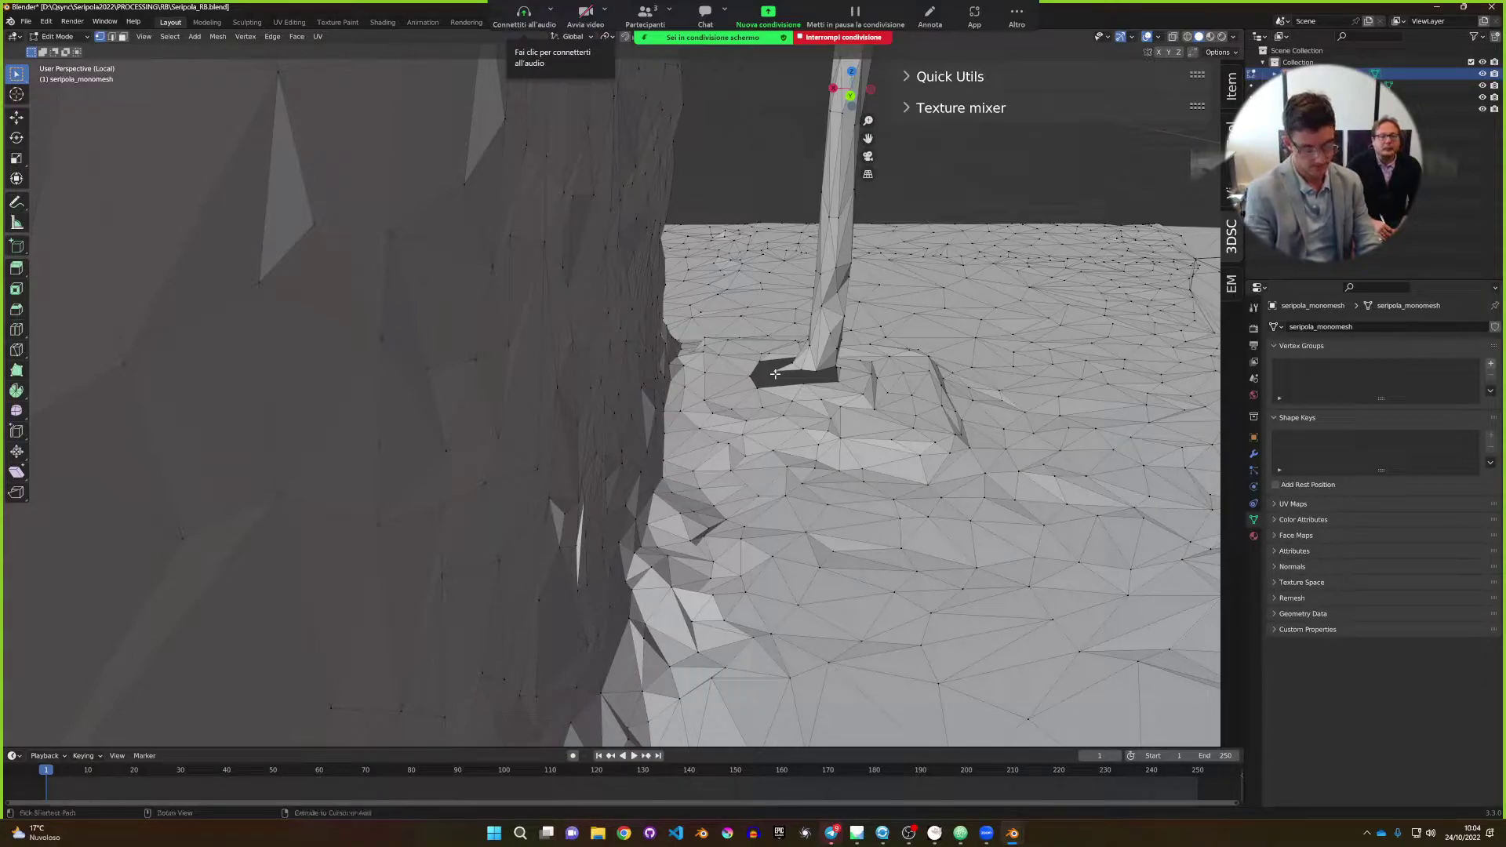
{"action": "key", "text": "ctrl+l"}
{"action": "middle_click_drag", "start_coordinate": [775, 374], "coordinate": [734, 393]}
Delete the pillar's vertices and reveal the hidden faces around the resulting hole.
{"action": "key", "text": "x"}
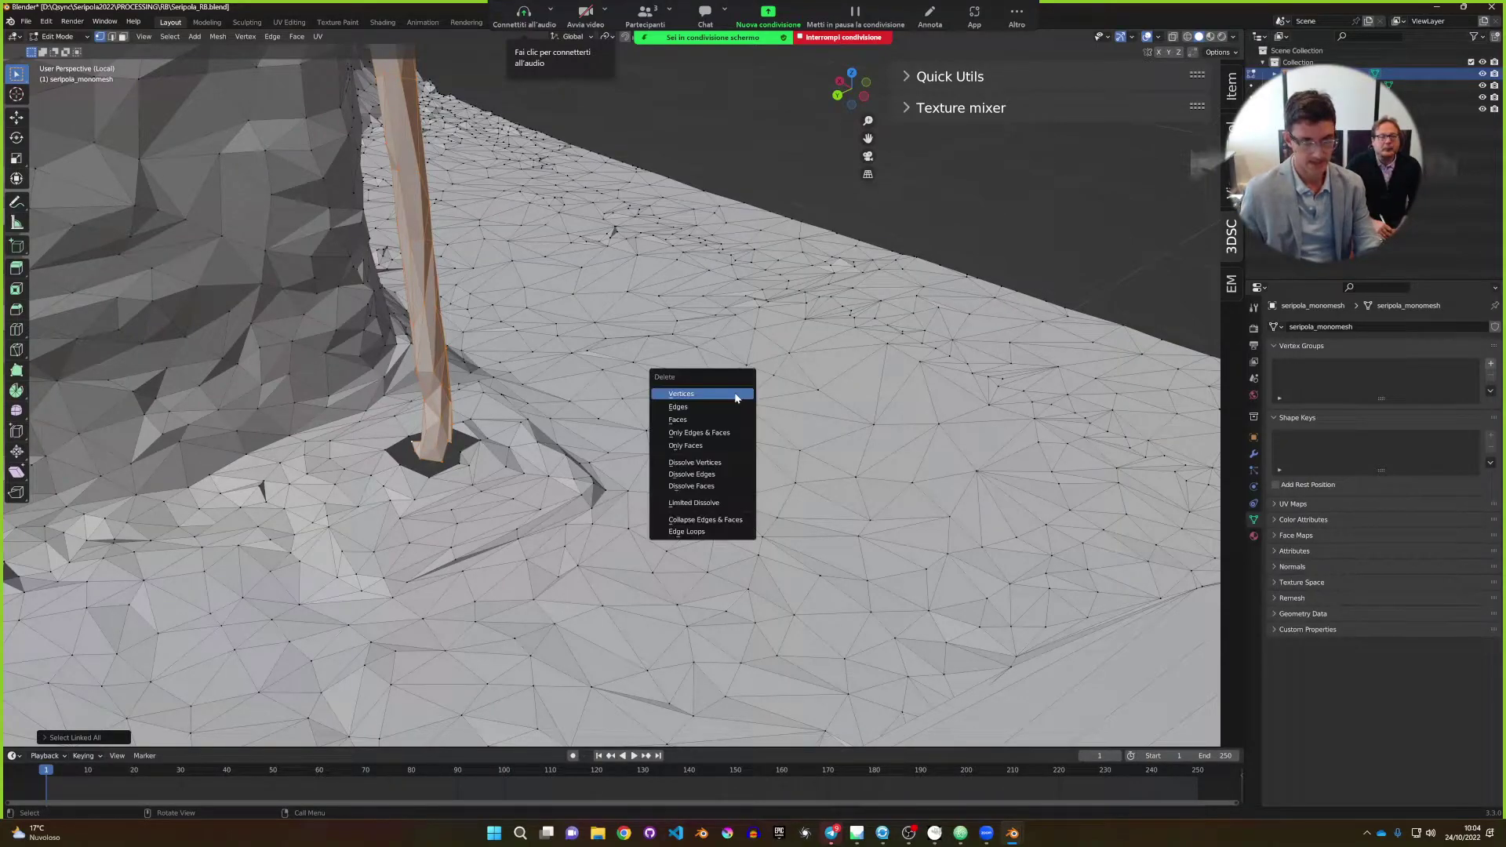
{"action": "left_click", "coordinate": [736, 394]}
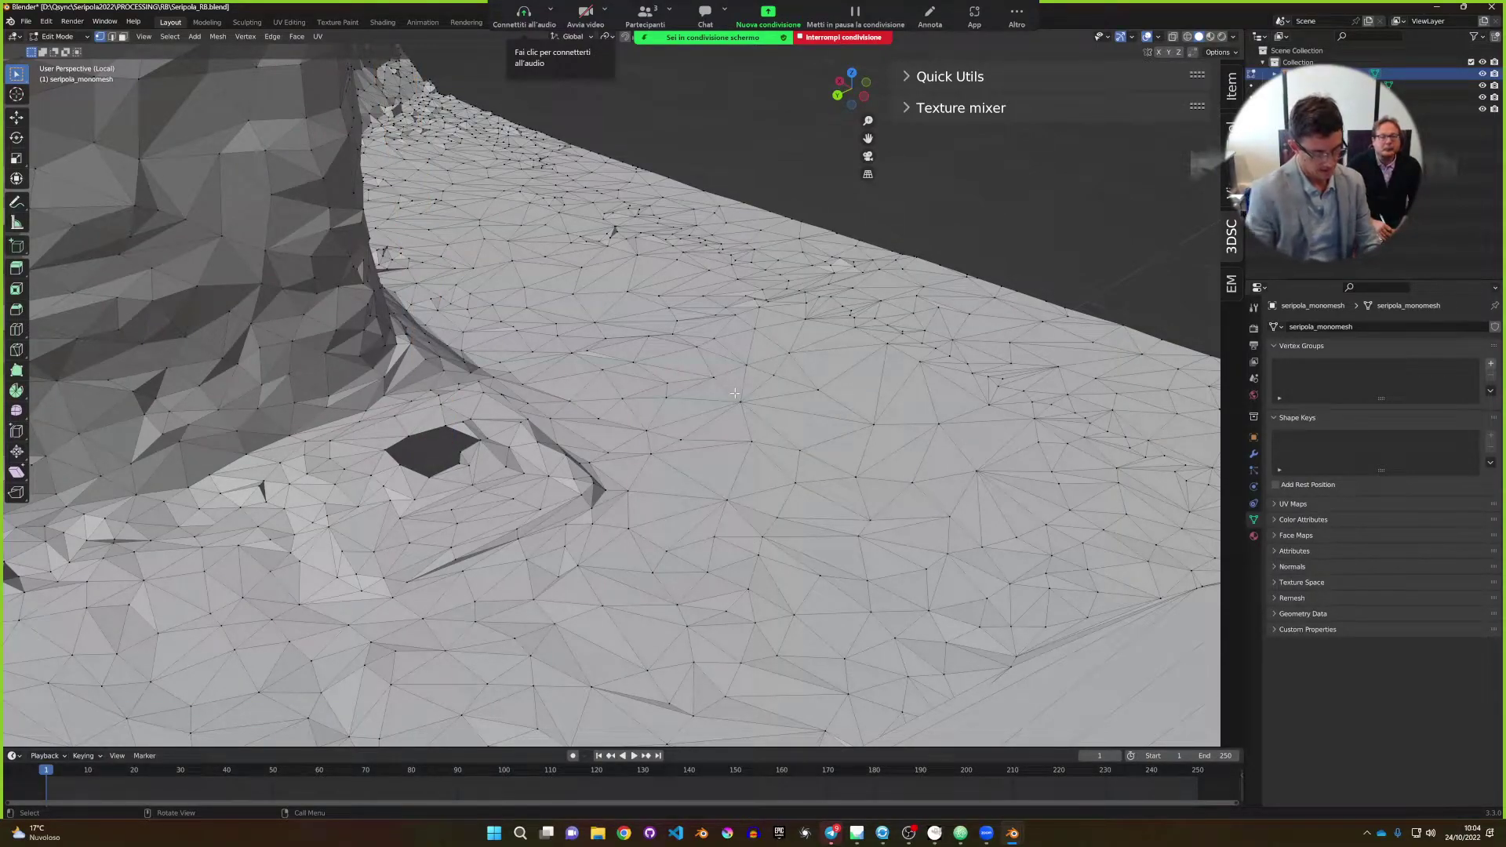
{"action": "key", "text": "alt+h"}
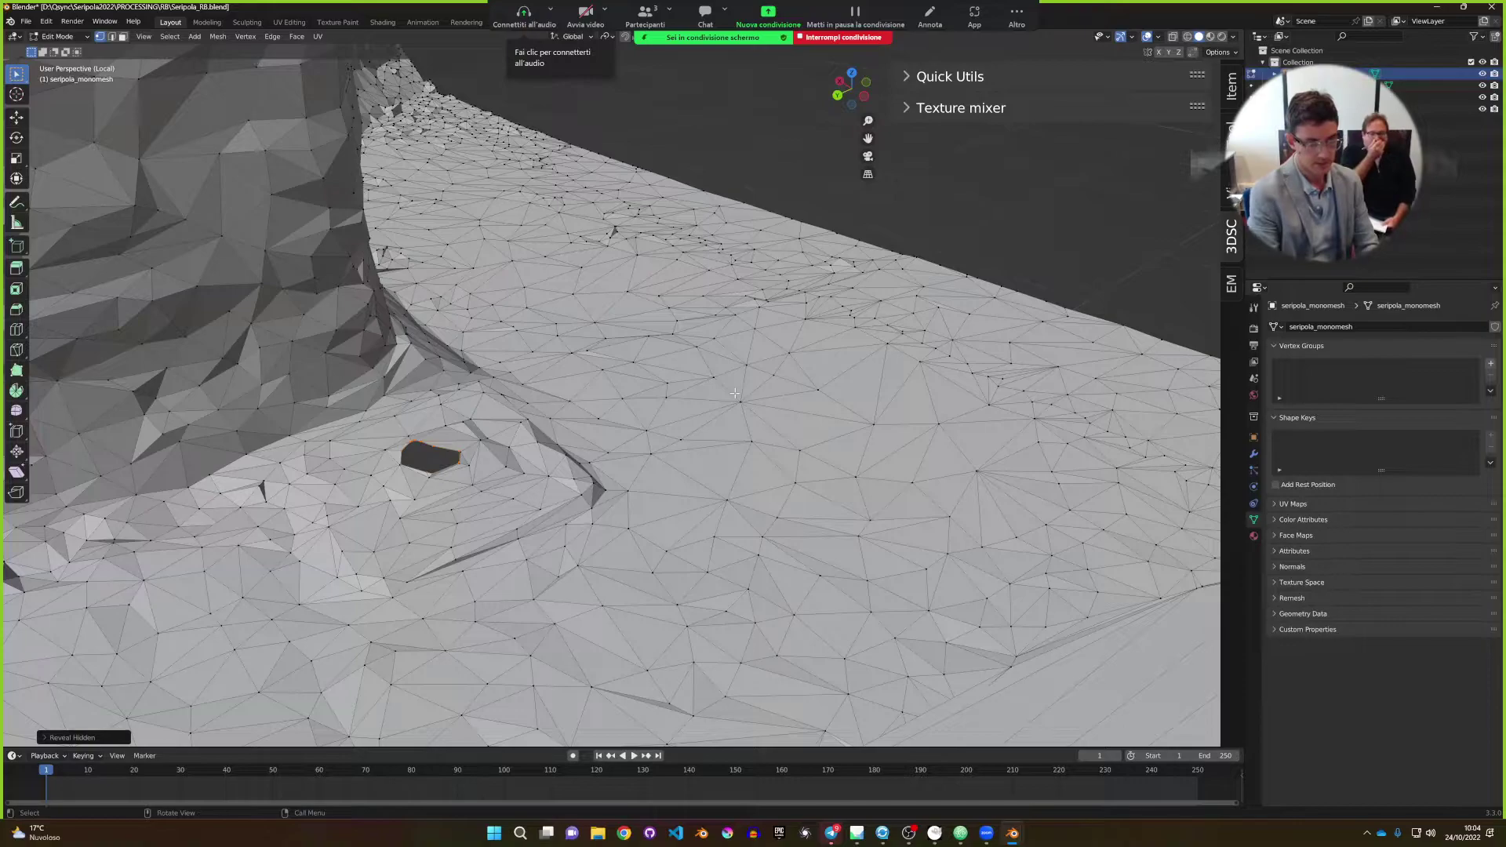
{"action": "middle_click_drag", "start_coordinate": [628, 361], "coordinate": [563, 415]}
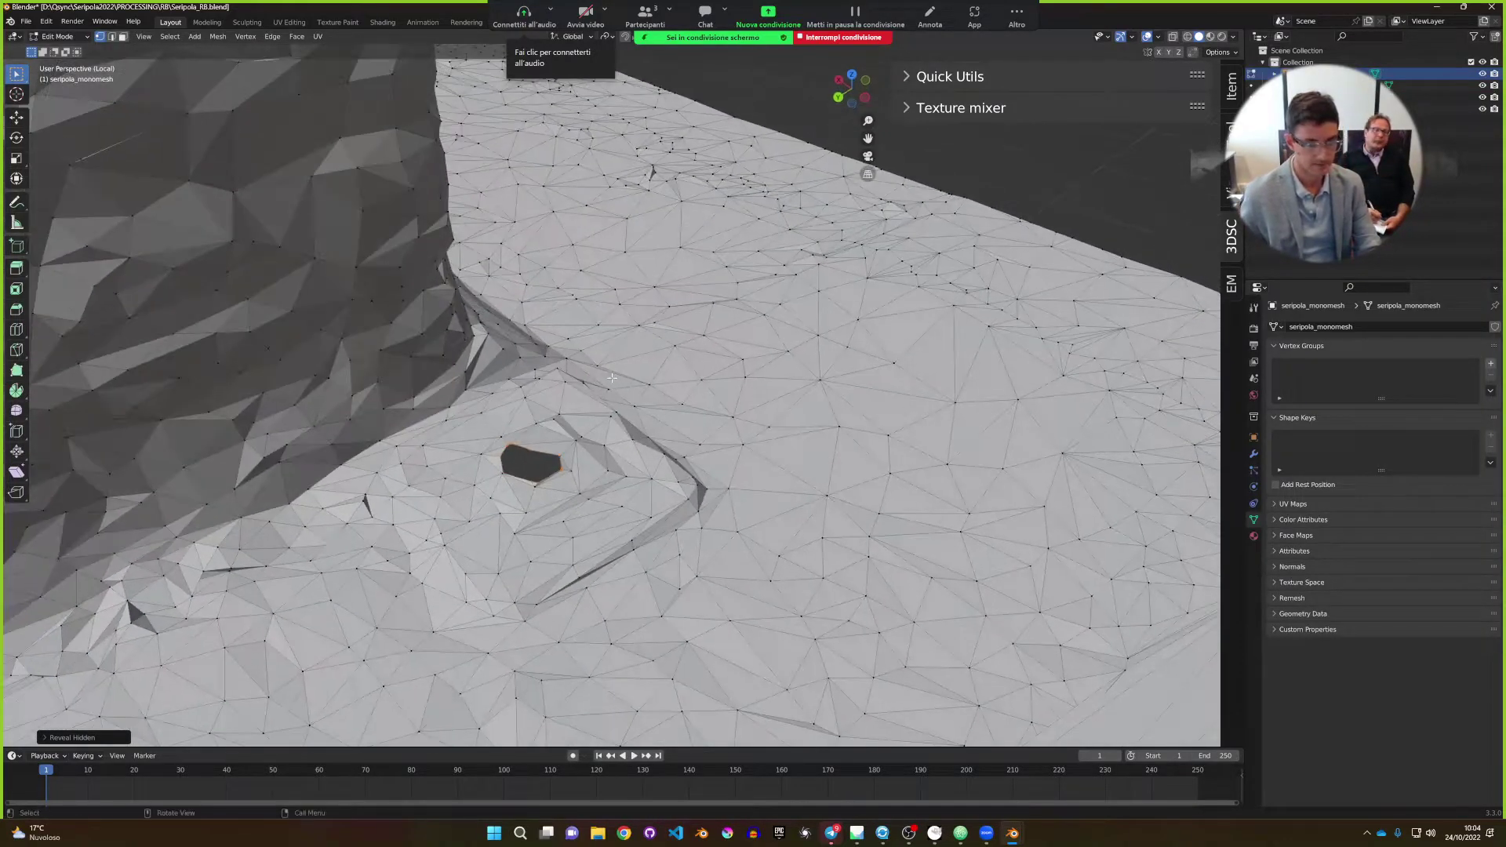
Box-select the vertices along the hole's edge.
{"action": "key", "text": "b"}
{"action": "key", "text": "Escape"}
{"action": "scroll", "coordinate": [620, 510], "scroll_direction": "up", "scroll_amount": 6}
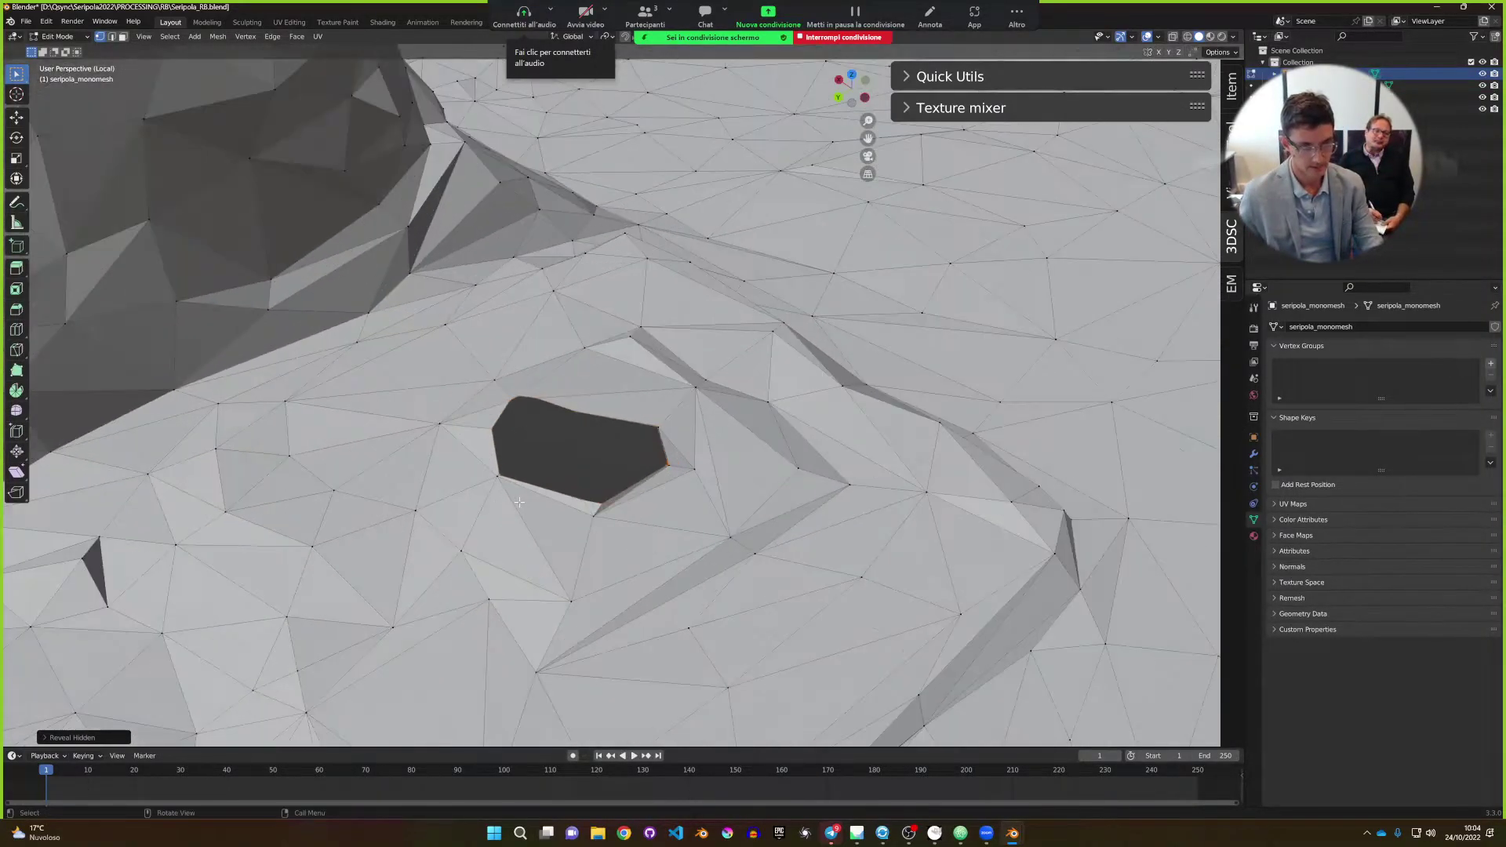
{"action": "middle_click_drag", "start_coordinate": [619, 510], "coordinate": [688, 506]}
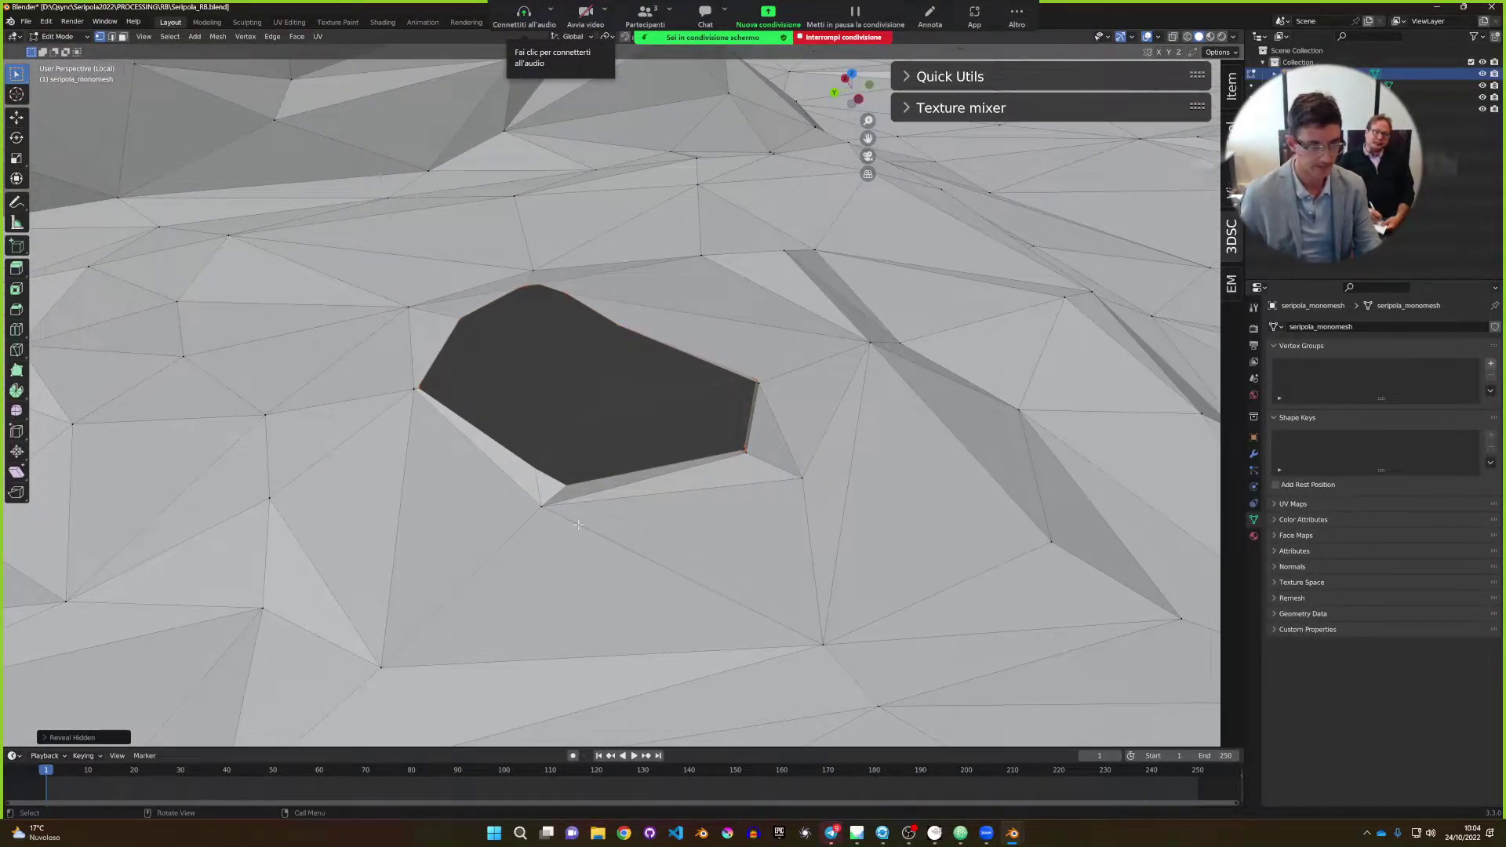
{"action": "middle_click_drag", "start_coordinate": [578, 524], "coordinate": [779, 495]}
{"action": "key", "text": "b"}
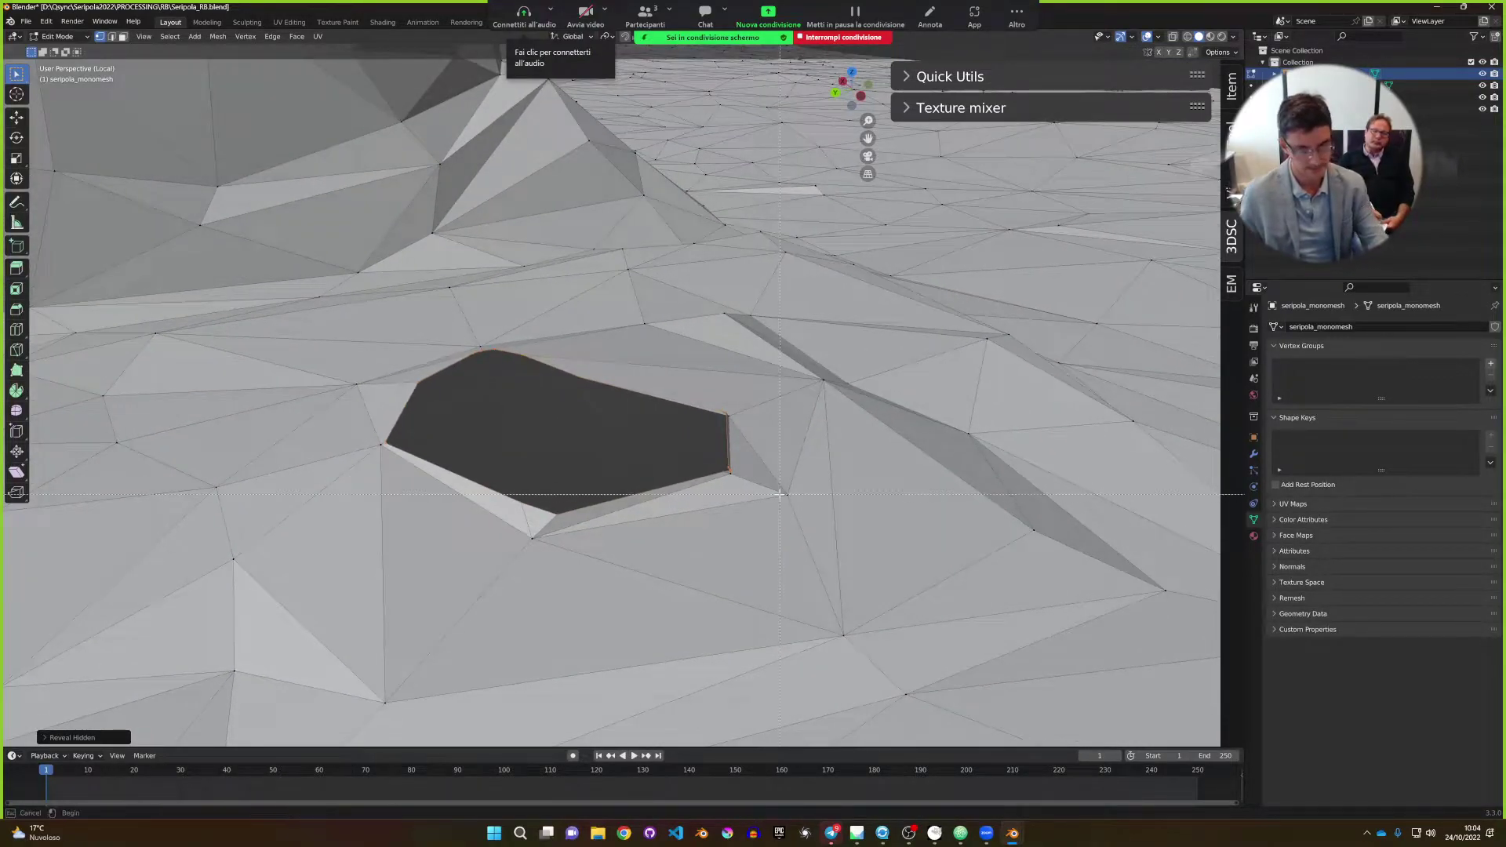
{"action": "left_click_drag", "start_coordinate": [780, 494], "coordinate": [400, 447]}
{"action": "middle_click_drag", "start_coordinate": [400, 448], "coordinate": [642, 440]}
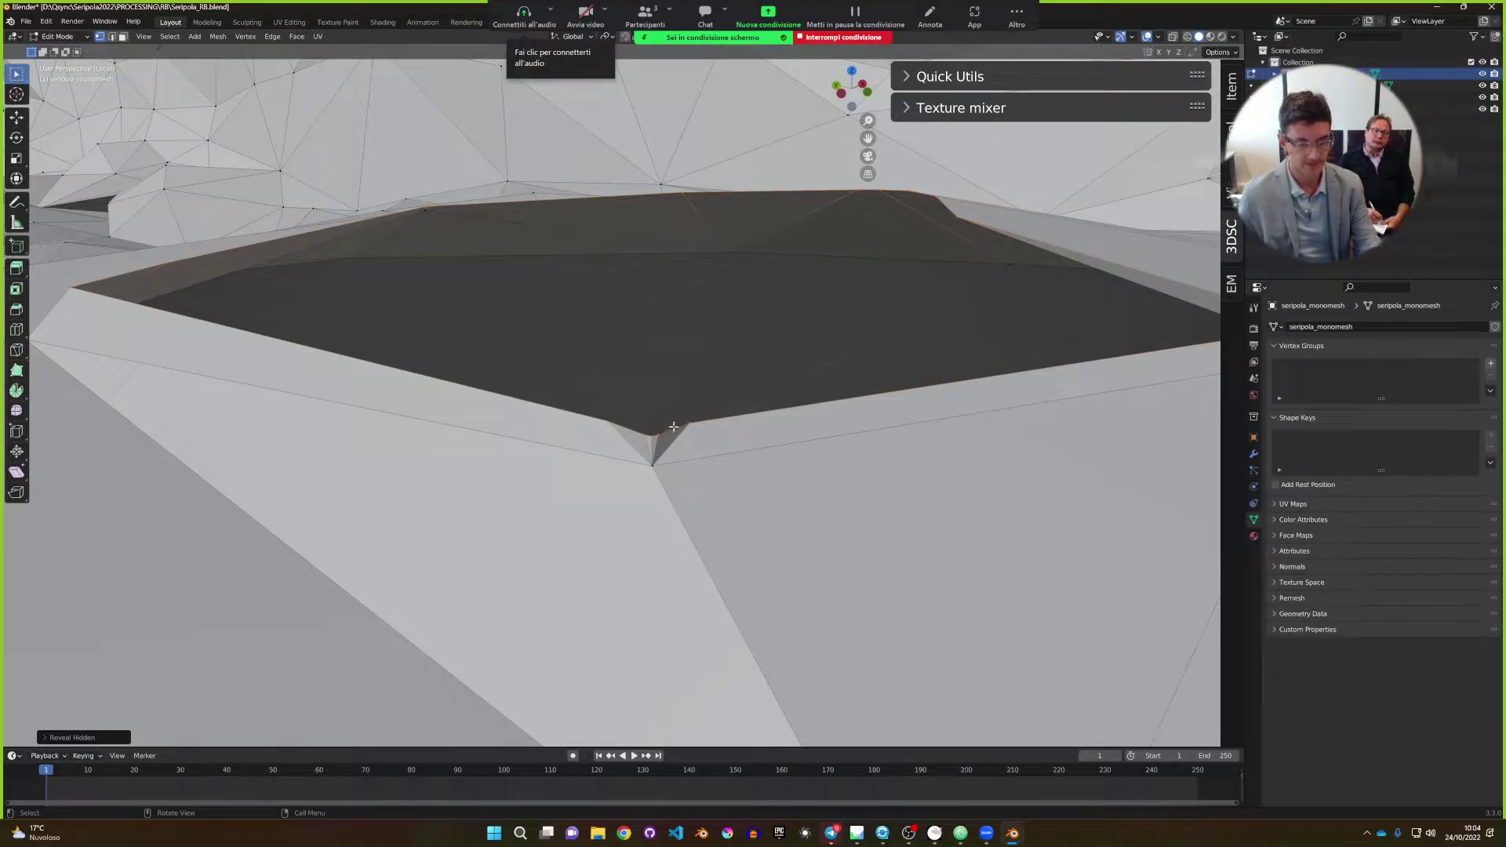
Delete the selected and stray vertices at the hole's edge to clean its boundary.
{"action": "scroll", "coordinate": [666, 451], "scroll_direction": "down", "scroll_amount": 2}
{"action": "key", "text": "x"}
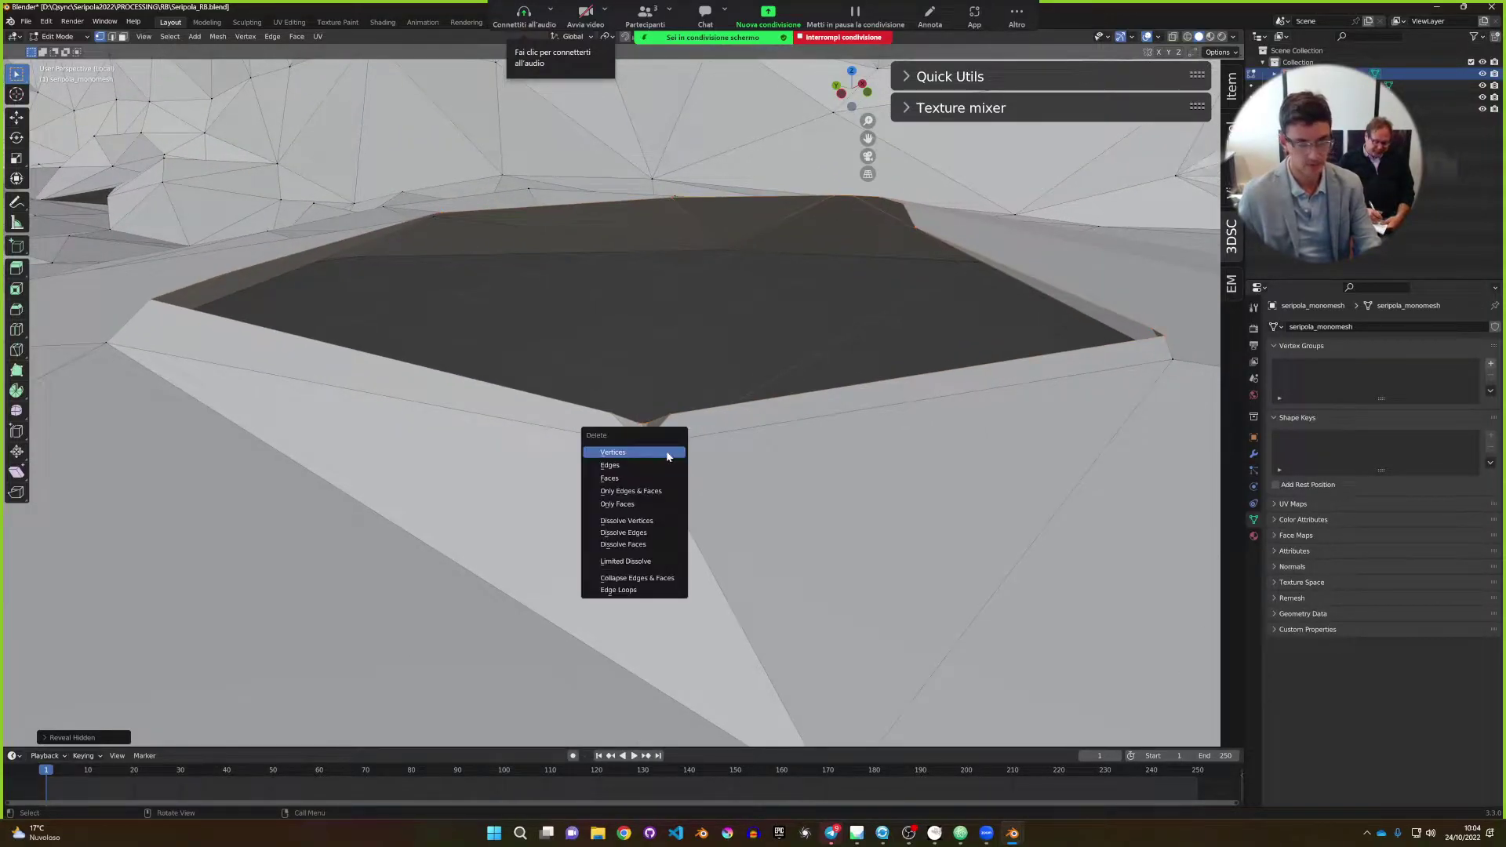
{"action": "left_click", "coordinate": [667, 454]}
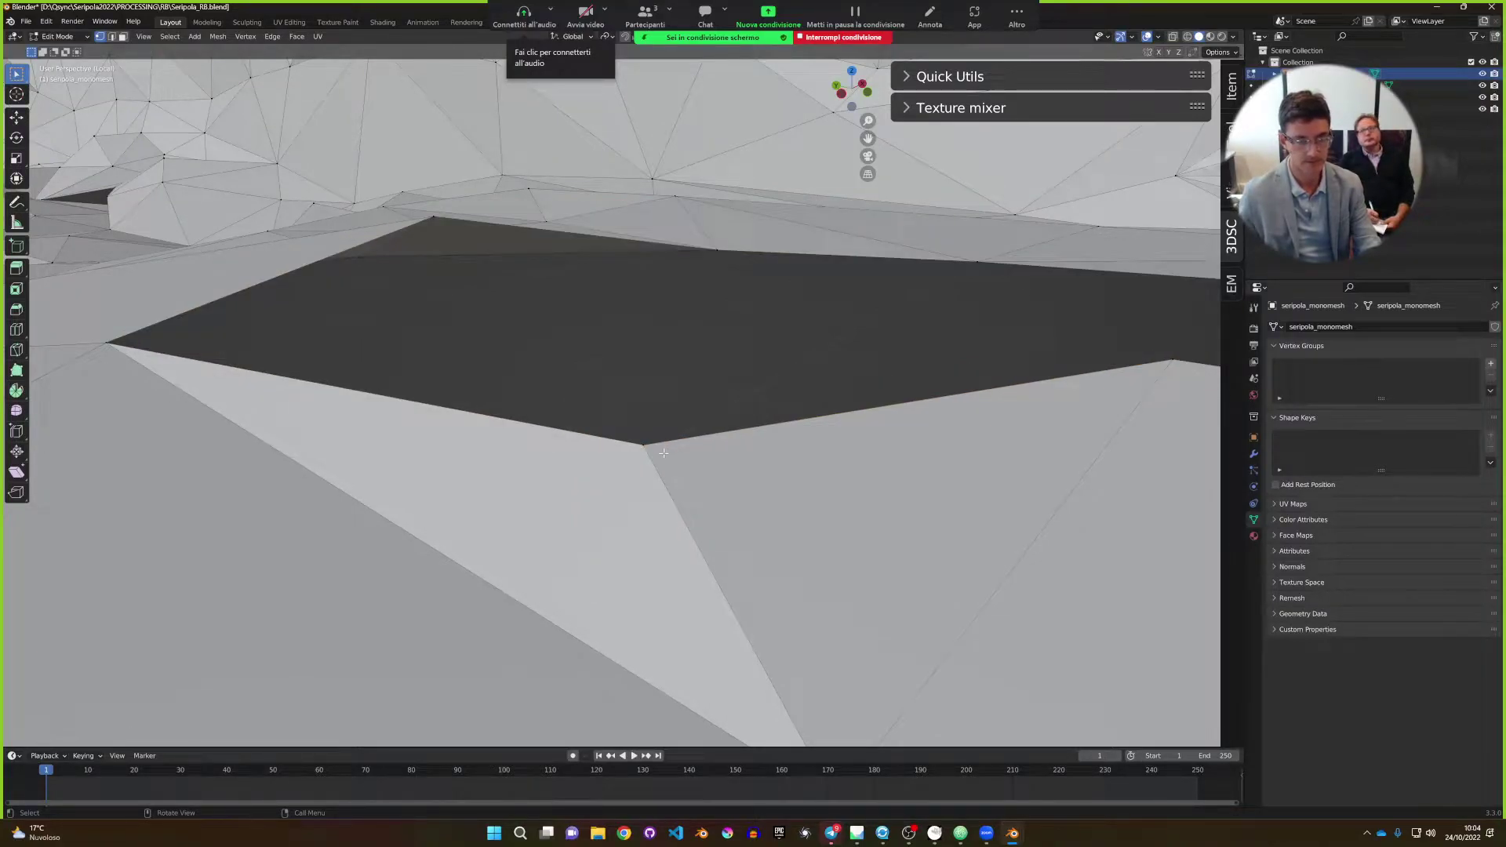
{"action": "middle_click_drag", "start_coordinate": [664, 453], "coordinate": [588, 336]}
{"action": "left_click", "coordinate": [593, 337]}
{"action": "scroll", "coordinate": [593, 338], "scroll_direction": "up", "scroll_amount": 4}
{"action": "key", "text": "x"}
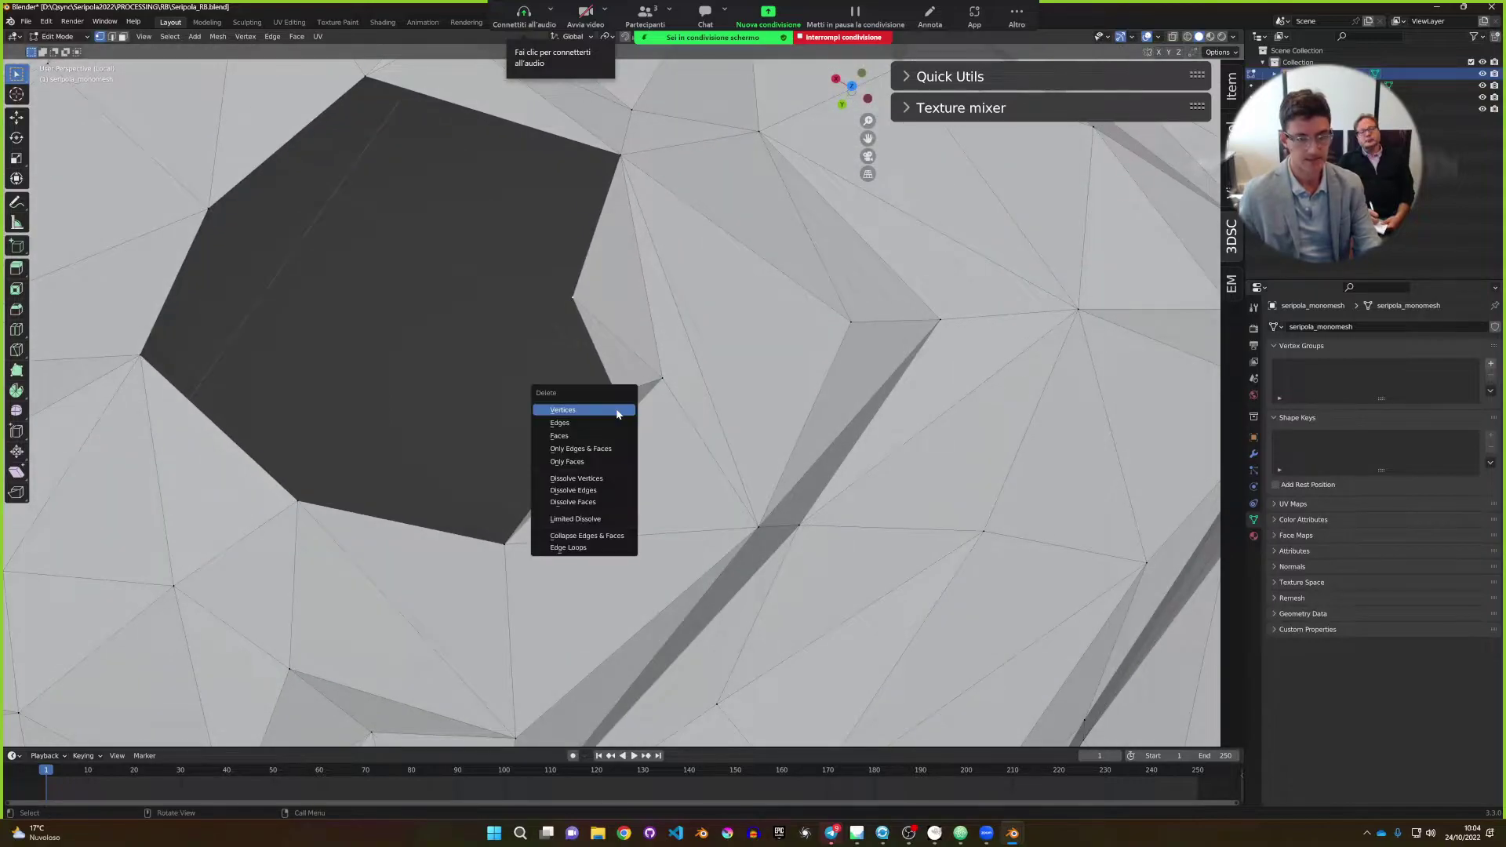
{"action": "left_click", "coordinate": [618, 411]}
{"action": "scroll", "coordinate": [690, 451], "scroll_direction": "down", "scroll_amount": 3}
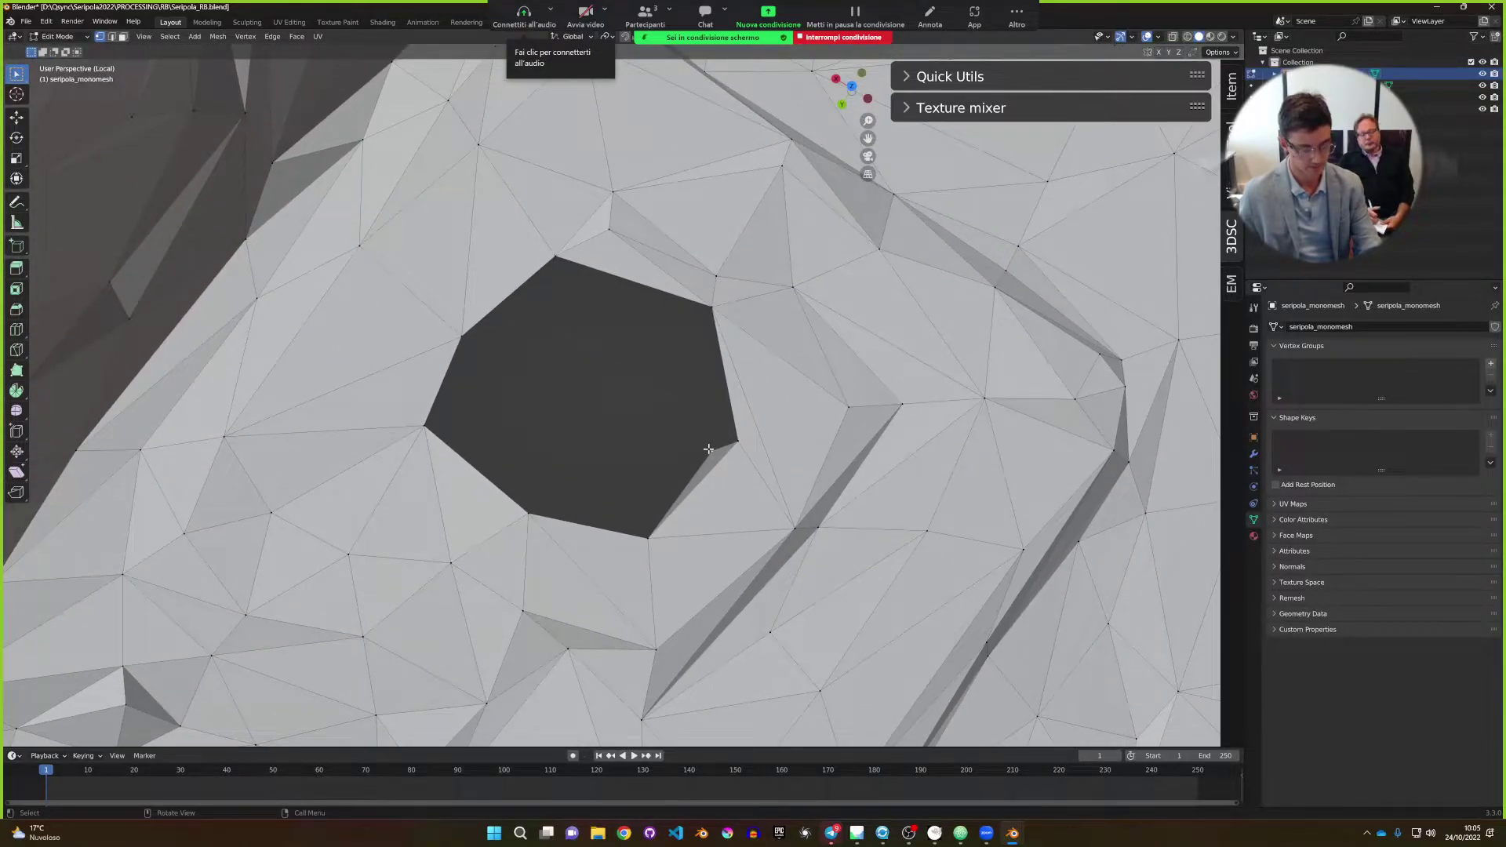
{"action": "key", "text": "x"}
{"action": "left_click", "coordinate": [708, 448]}
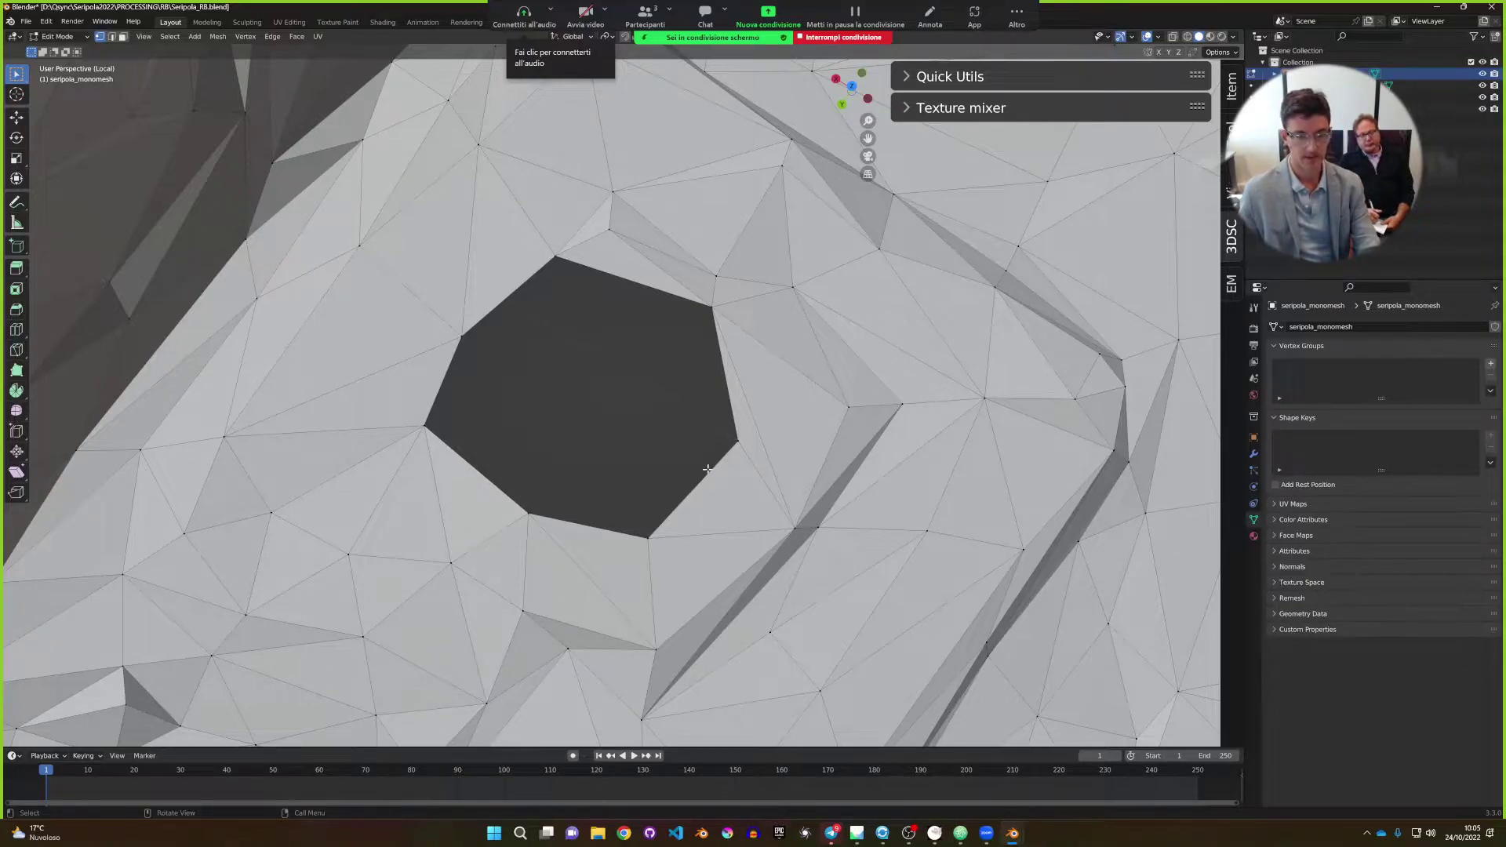
Fill the hexagonal hole with triangulated faces using Alt+F.
{"action": "key", "text": "alt"}
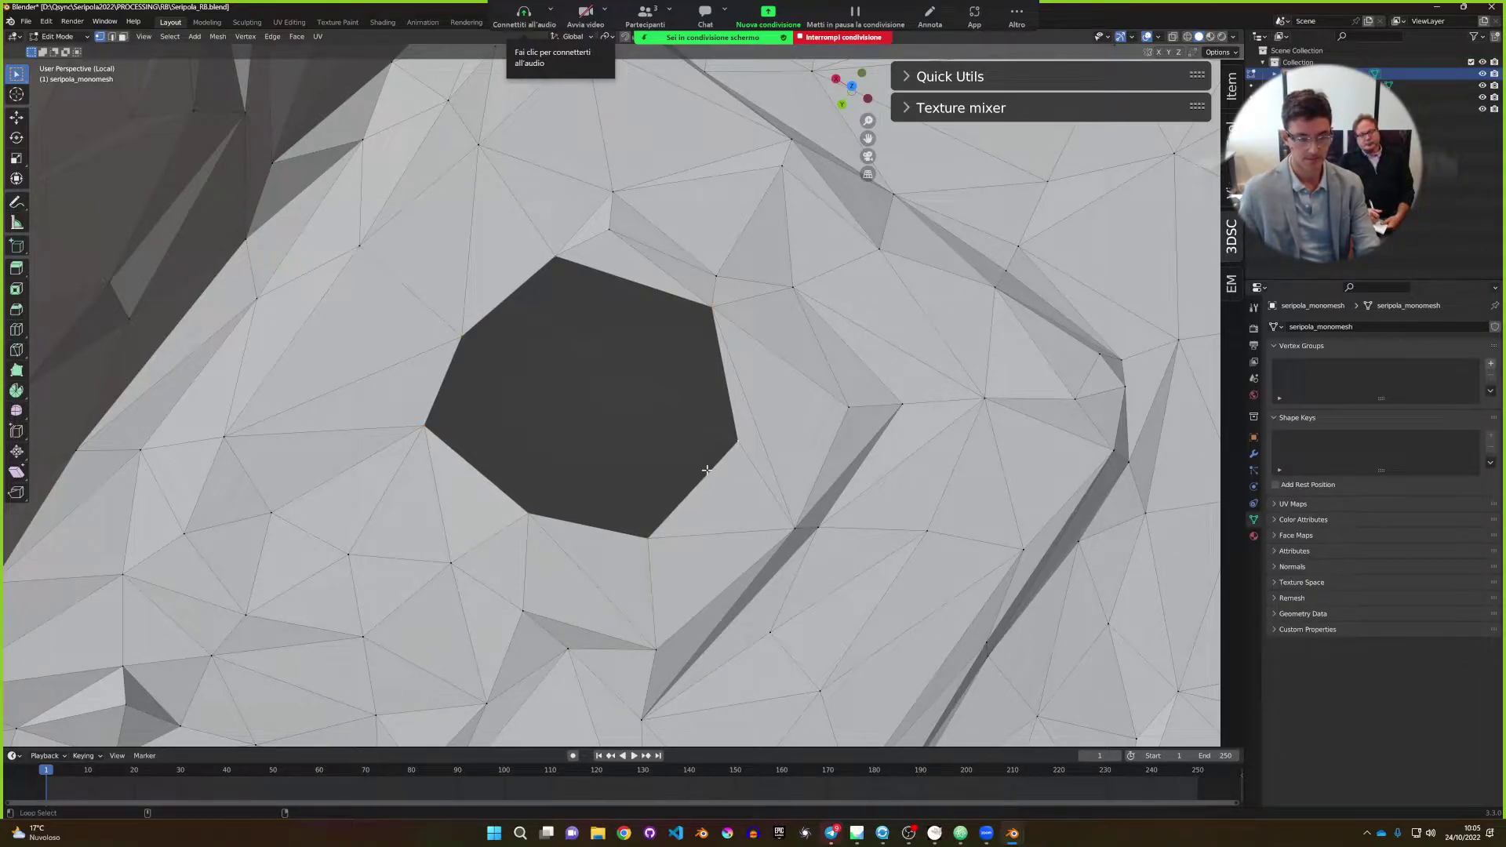
{"action": "middle_click_drag", "start_coordinate": [707, 469], "coordinate": [525, 423]}
{"action": "key", "text": "alt+f"}
Return to Object Mode, leave local view to show the whole ruin, and open the File menu.
{"action": "key", "text": "Tab"}
{"action": "scroll", "coordinate": [525, 423], "scroll_direction": "down", "scroll_amount": 10}
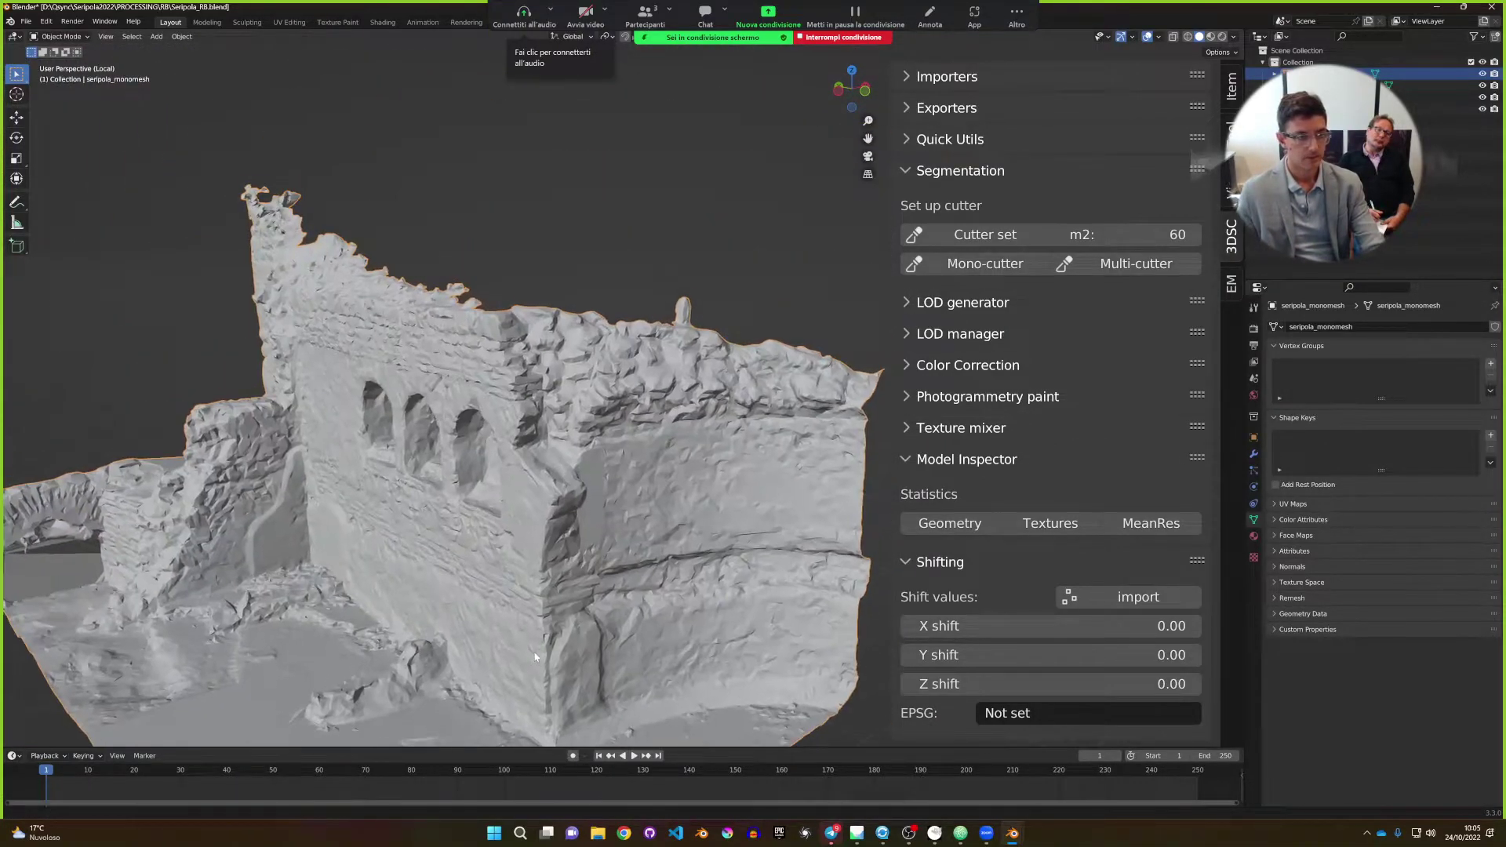
{"action": "middle_click_drag", "start_coordinate": [536, 658], "coordinate": [613, 562]}
{"action": "scroll", "coordinate": [612, 461], "scroll_direction": "down", "scroll_amount": 3}
{"action": "mouse_move", "coordinate": [612, 461]}
{"action": "middle_mouse_down"}
{"action": "mouse_move", "coordinate": [619, 590]}
{"action": "mouse_move", "coordinate": [571, 473]}
{"action": "mouse_move", "coordinate": [627, 482]}
{"action": "middle_mouse_up"}
{"action": "scroll", "coordinate": [619, 590], "scroll_direction": "down", "scroll_amount": 3}
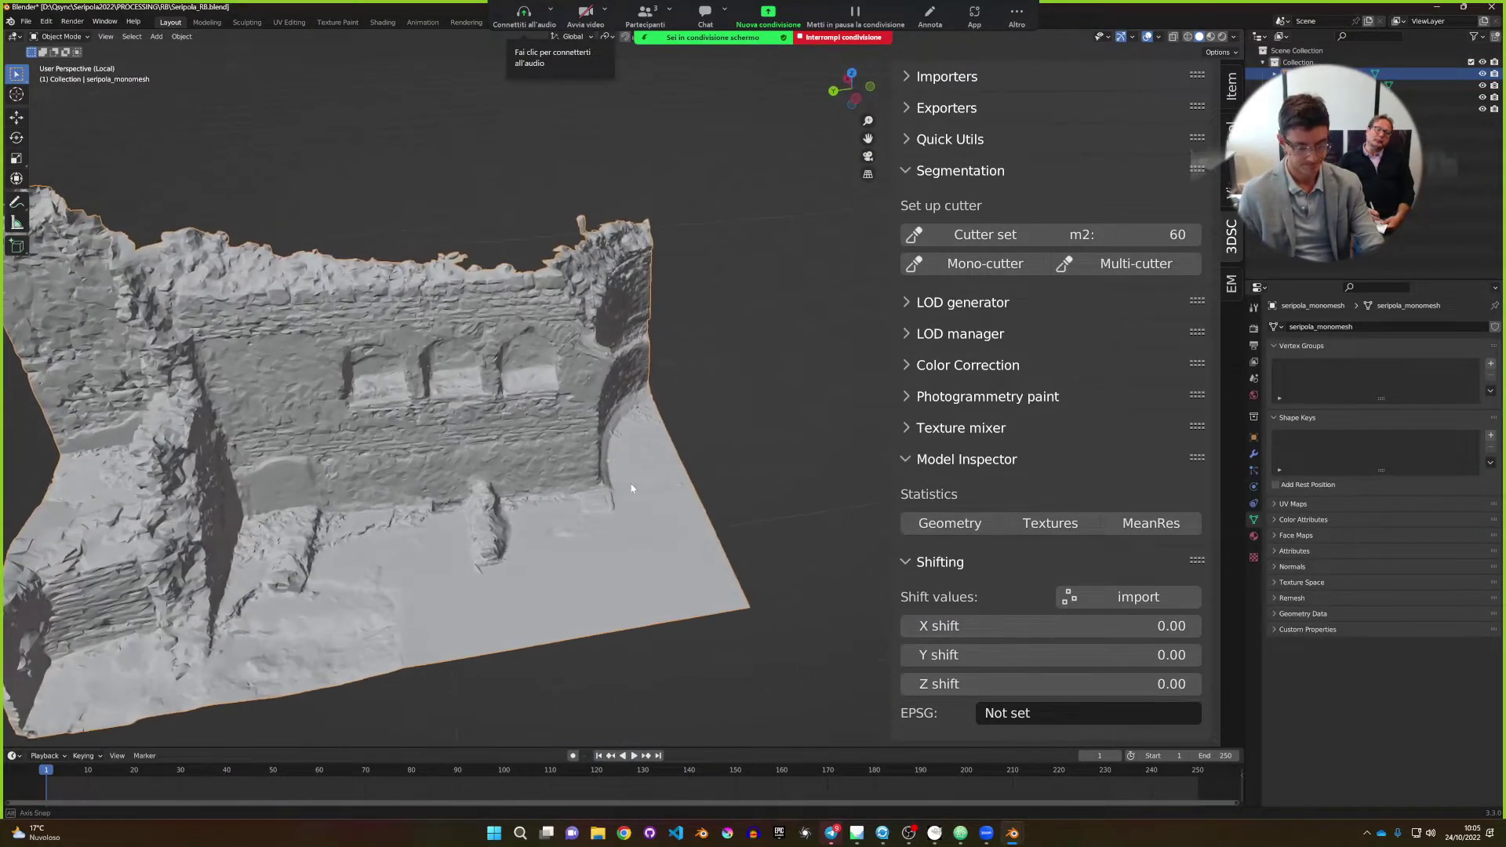
{"action": "scroll", "coordinate": [634, 487], "scroll_direction": "up", "scroll_amount": 3}
{"action": "key", "text": "KP_Divide"}
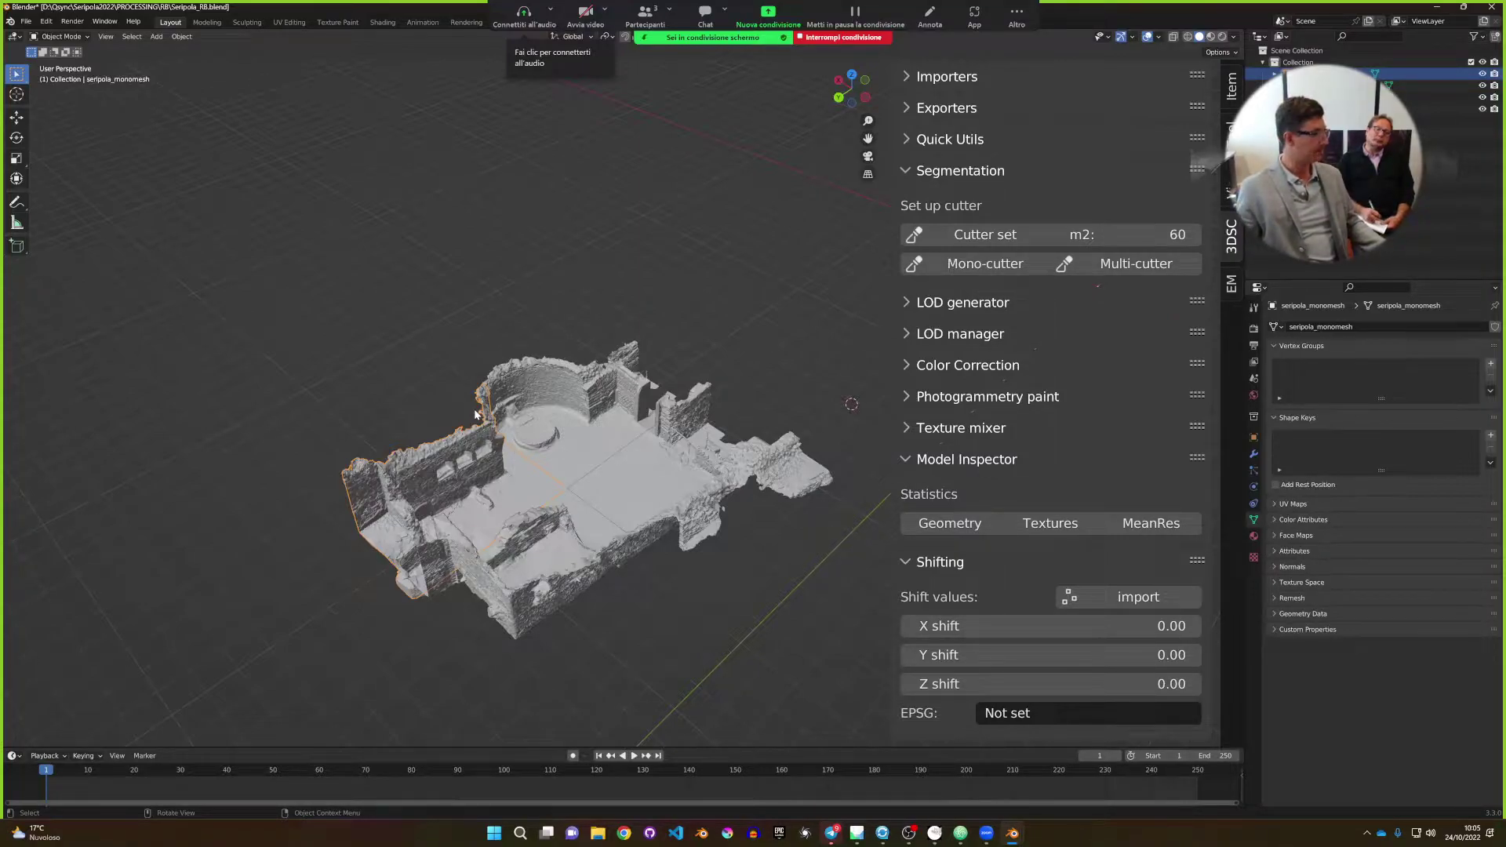
{"action": "left_click", "coordinate": [25, 21]}
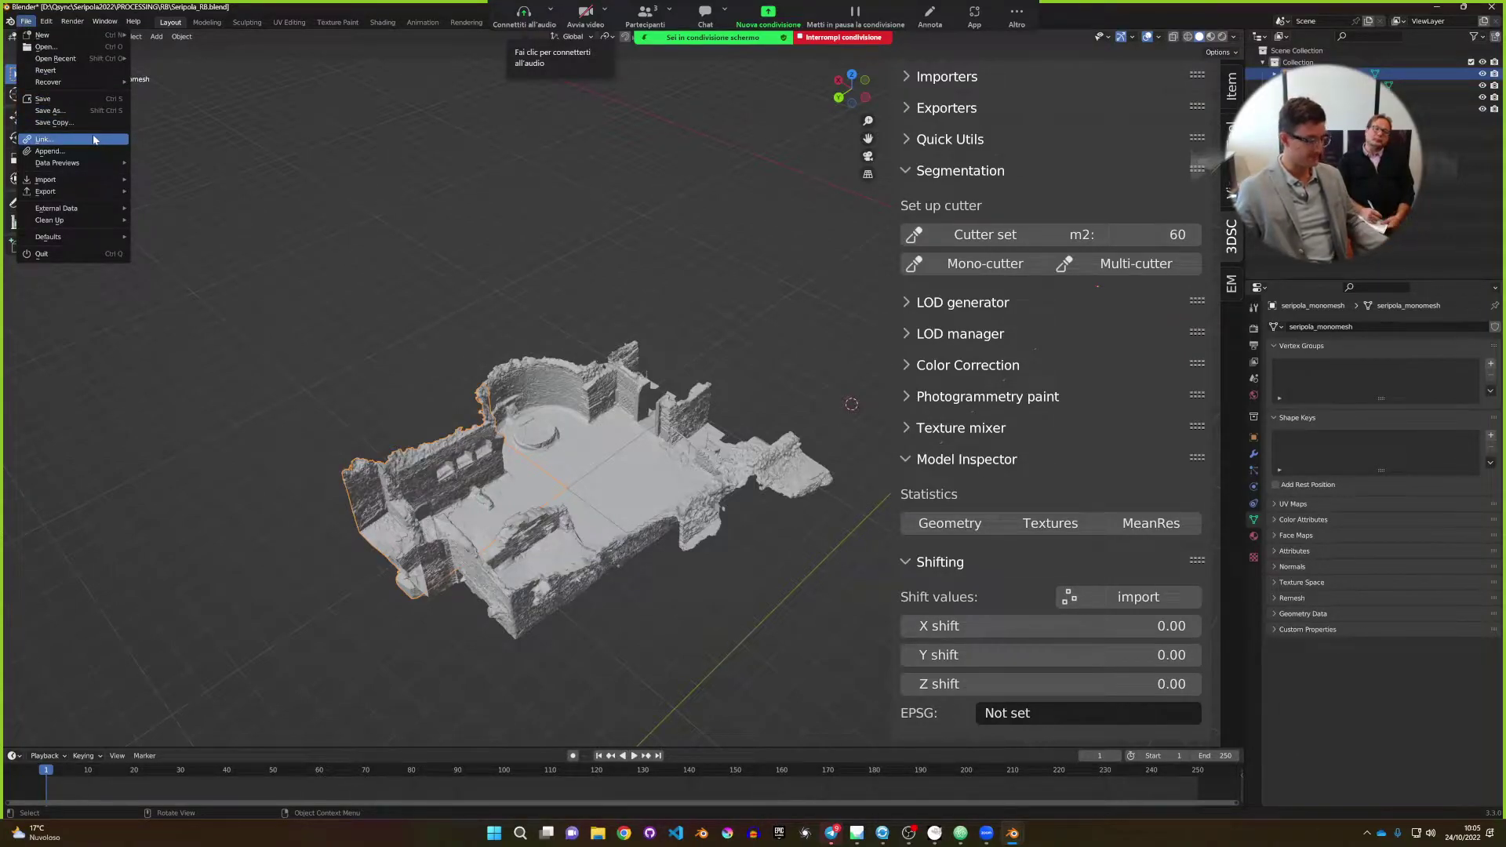
Look over the File menu's External Data and Recover submenus without choosing anything.
{"action": "mouse_move", "coordinate": [92, 208]}
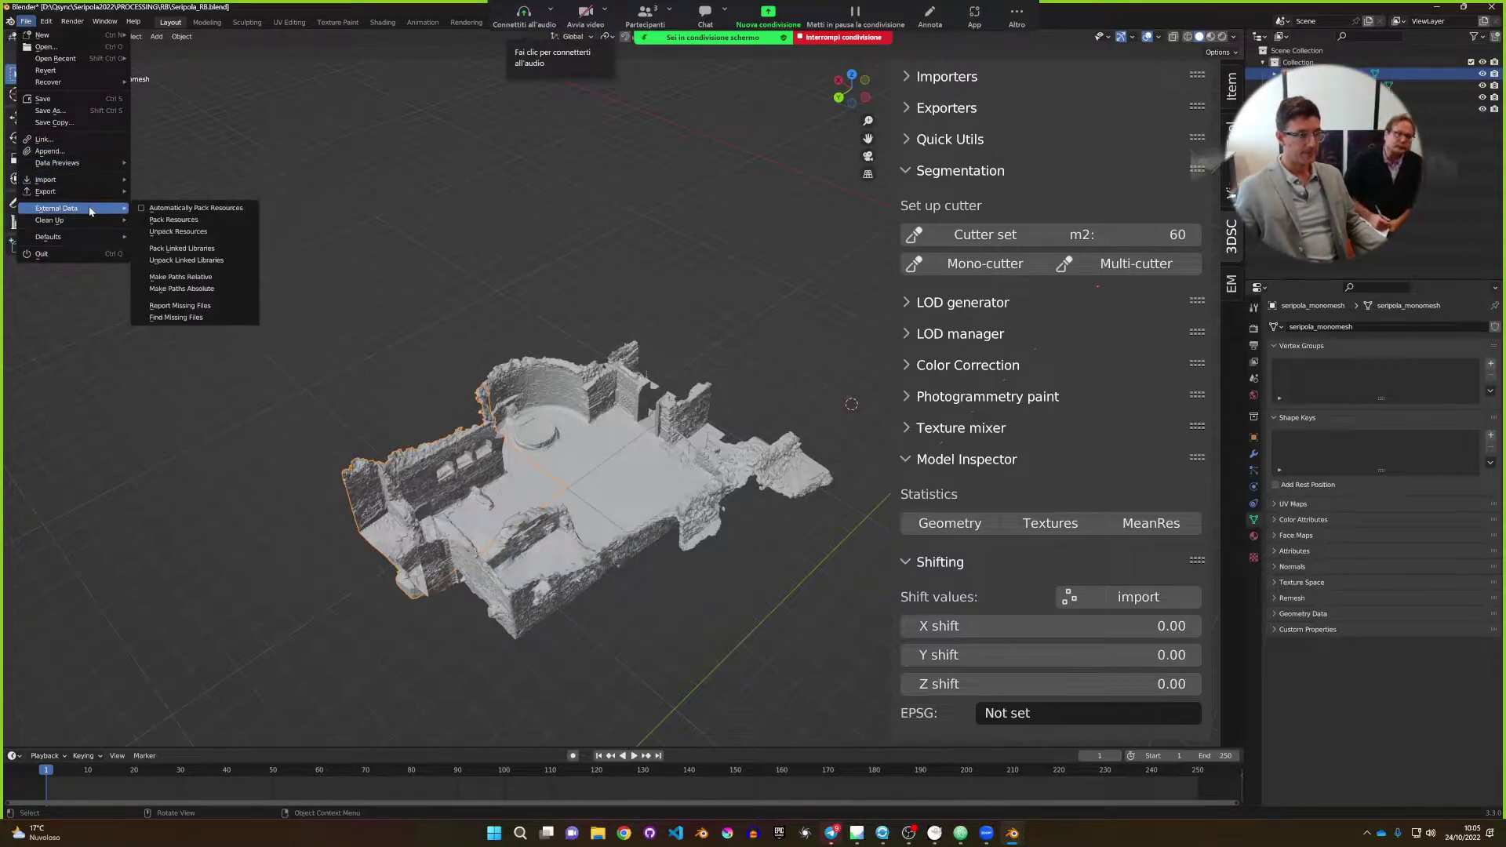
{"action": "mouse_move", "coordinate": [107, 82]}
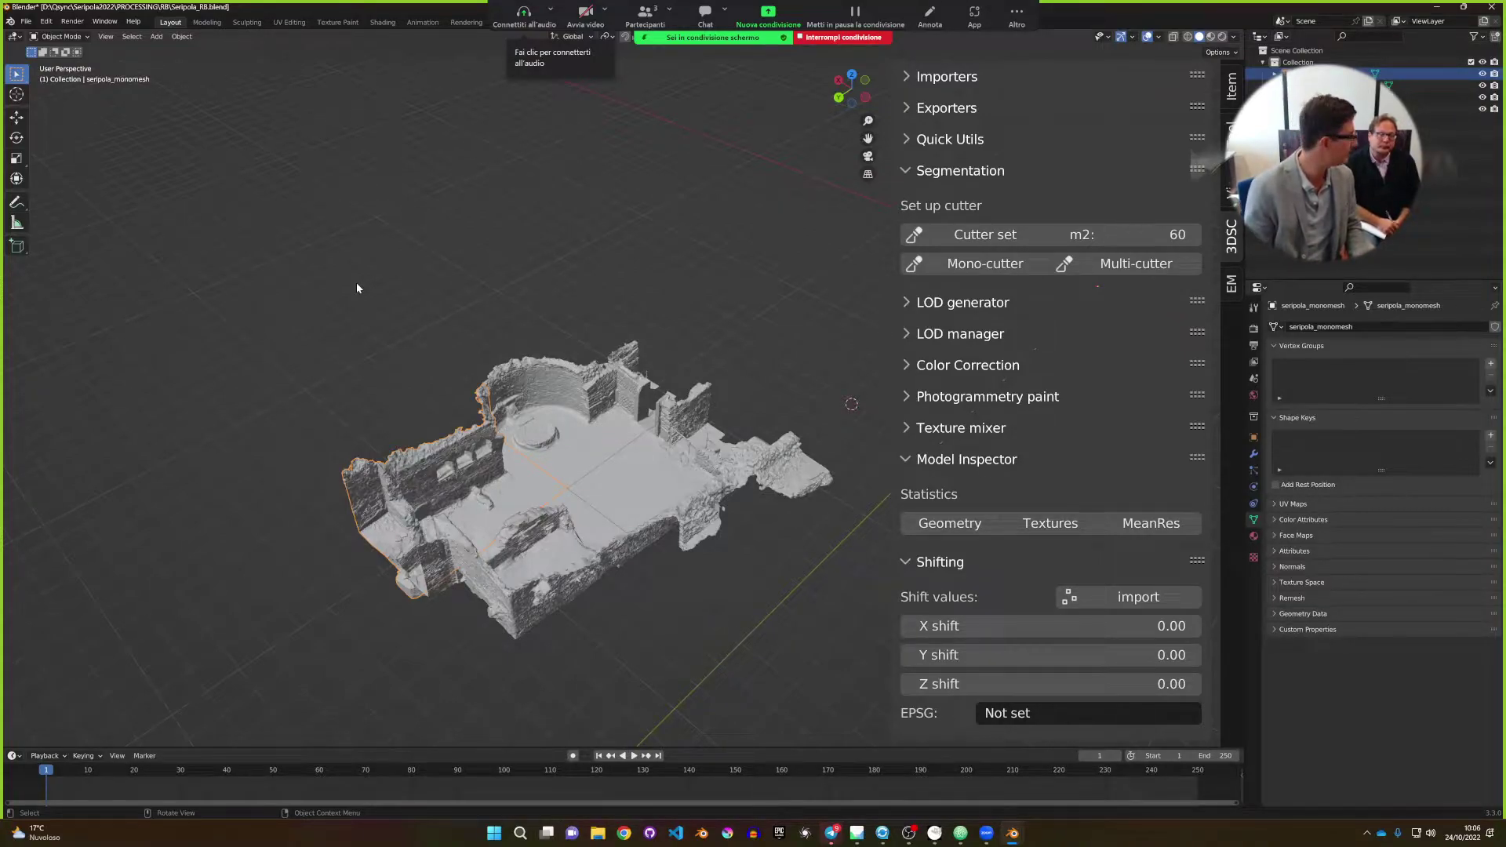
Save Seripola_RB.blend after orbiting and zooming around the ruin model.
{"action": "middle_click_drag", "start_coordinate": [474, 189], "coordinate": [468, 280]}
{"action": "scroll", "coordinate": [467, 279], "scroll_direction": "up", "scroll_amount": 2}
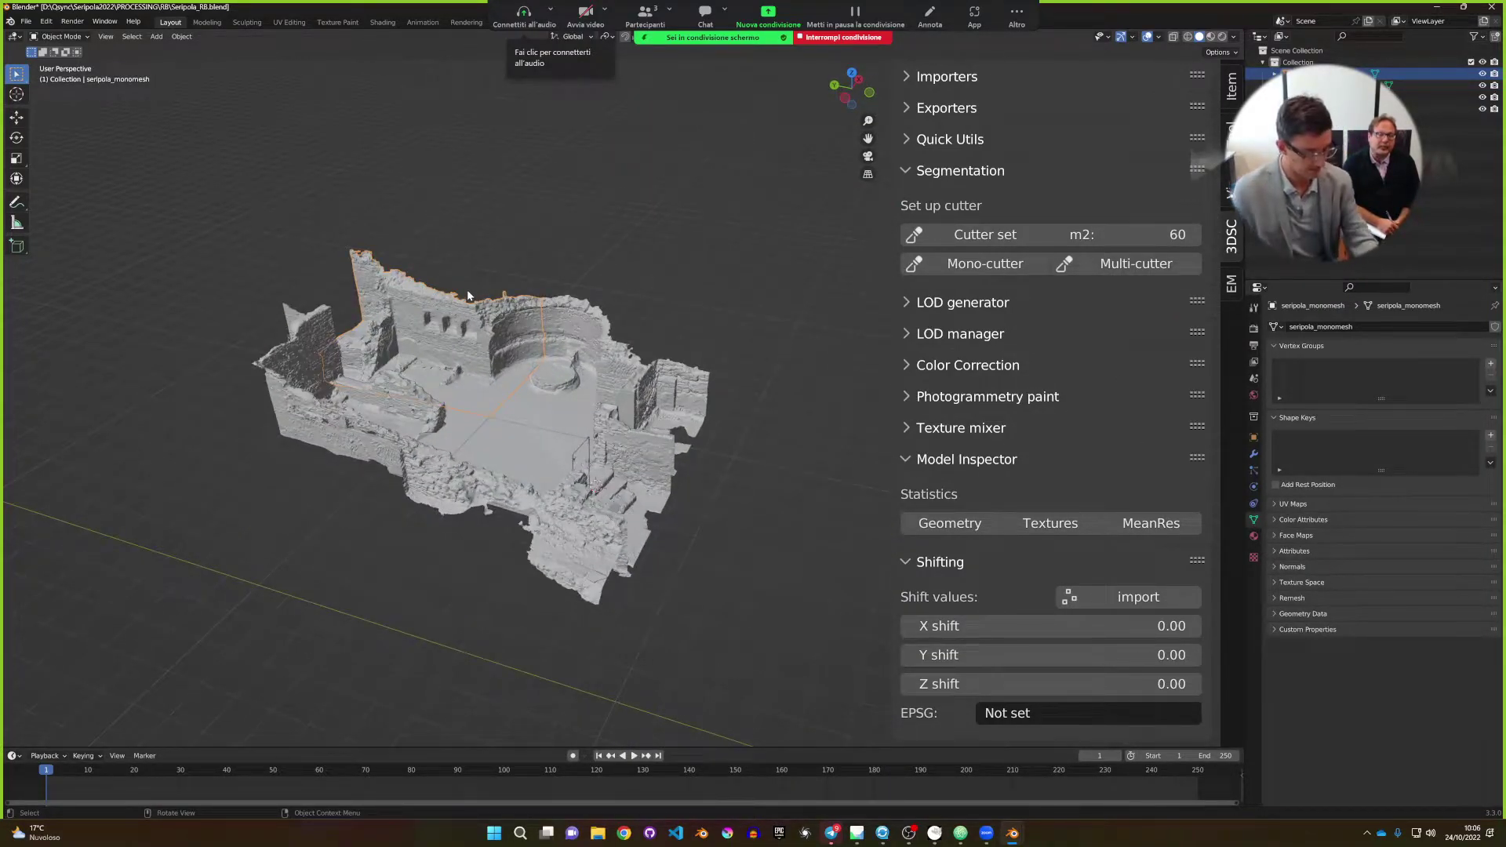
{"action": "key", "text": "ctrl+s"}
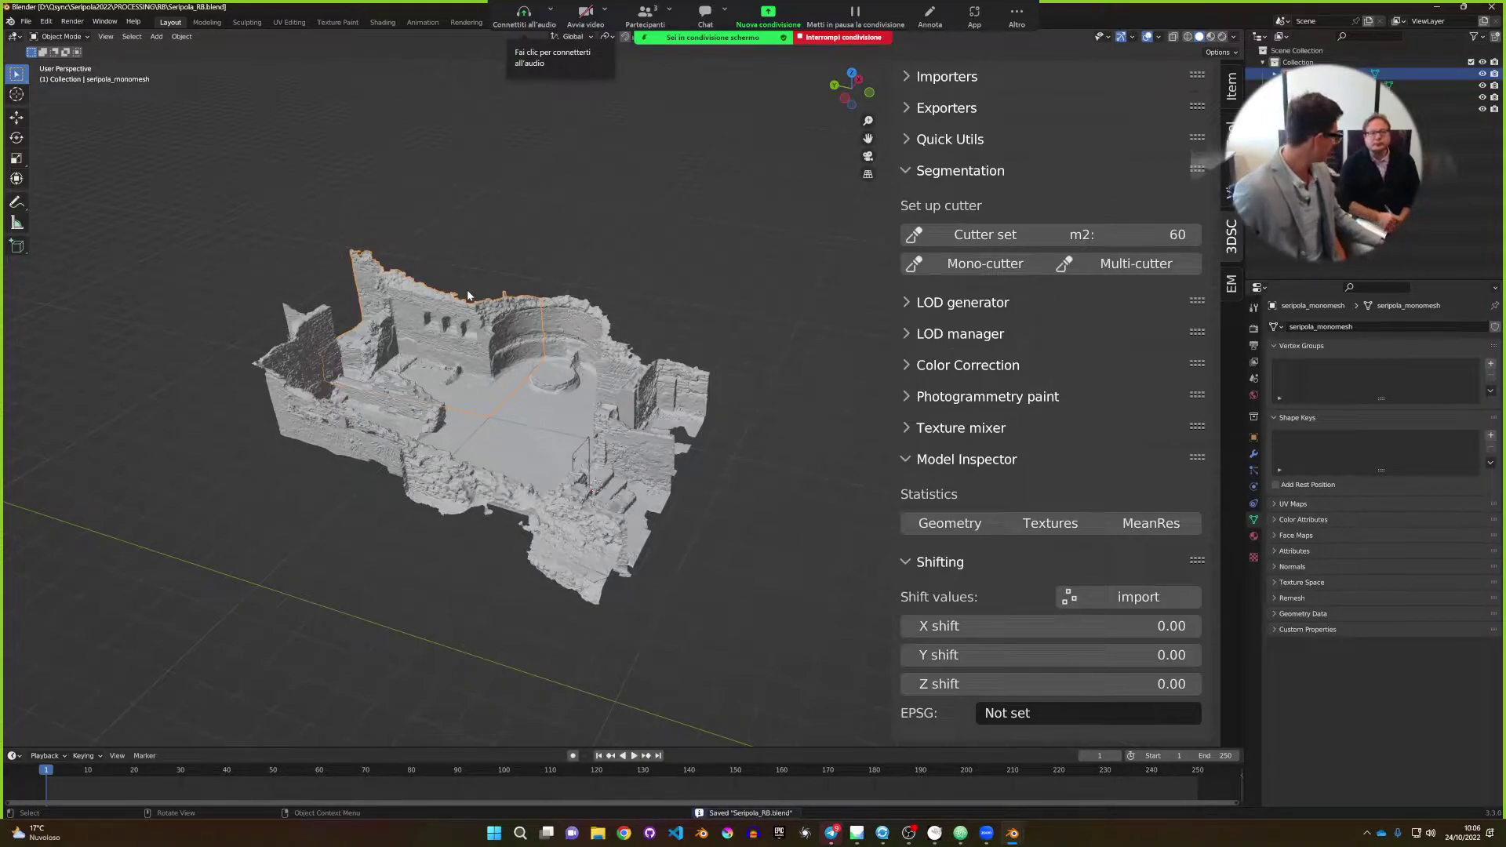
Select the seripola_monomesh.001 piece of the ruin.
{"action": "middle_click_drag", "start_coordinate": [456, 339], "coordinate": [524, 381]}
{"action": "scroll", "coordinate": [455, 315], "scroll_direction": "up", "scroll_amount": 3}
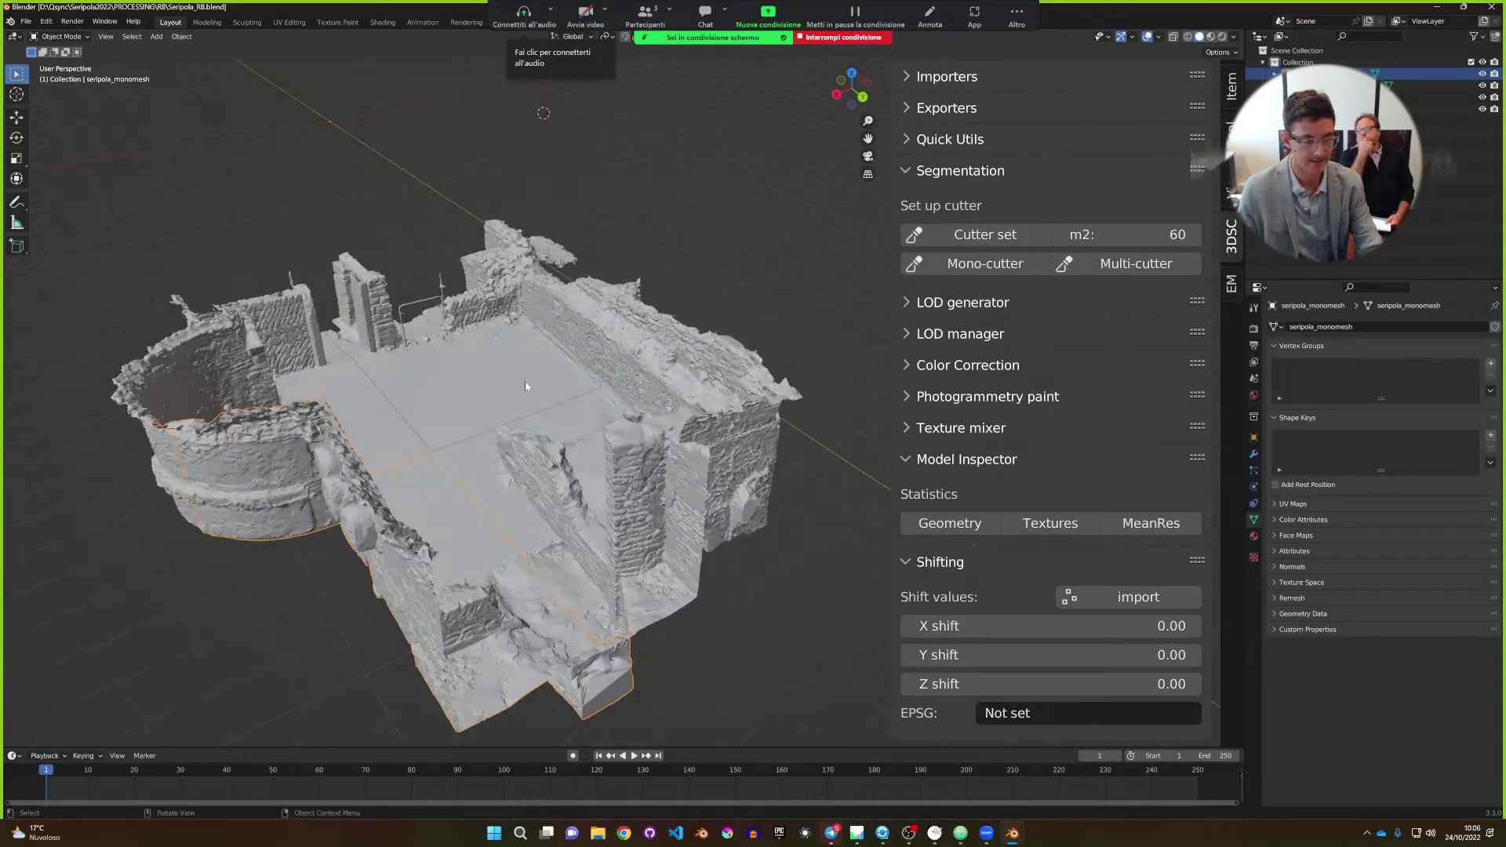
{"action": "left_click", "coordinate": [525, 381]}
{"action": "scroll", "coordinate": [525, 381], "scroll_direction": "down", "scroll_amount": 2}
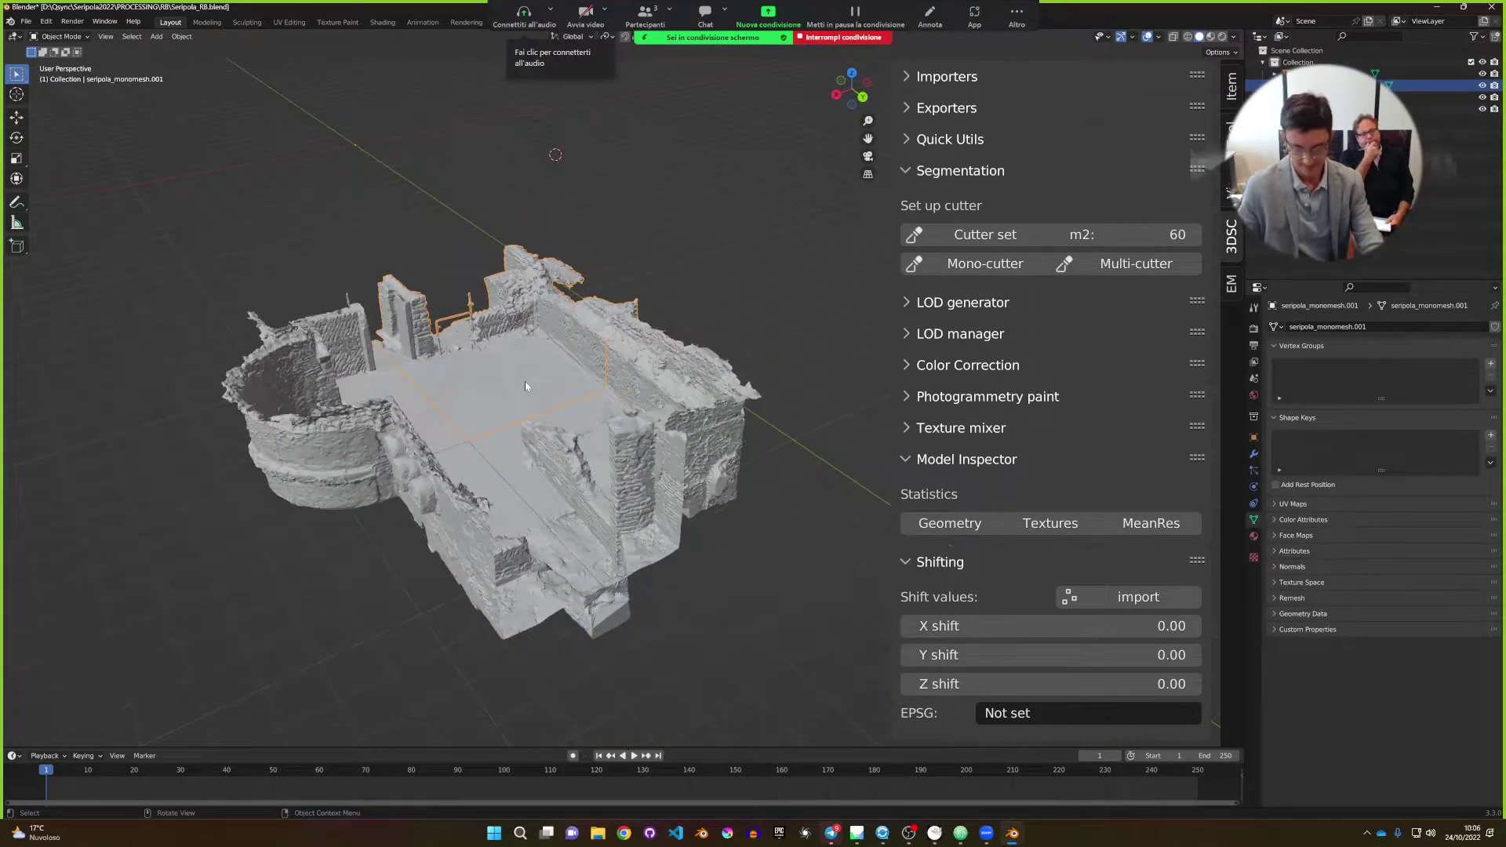
Isolate seripola_monomesh.001 in local view, inspect it near the gate frame, and enter Edit Mode.
{"action": "key", "text": "KP_Divide"}
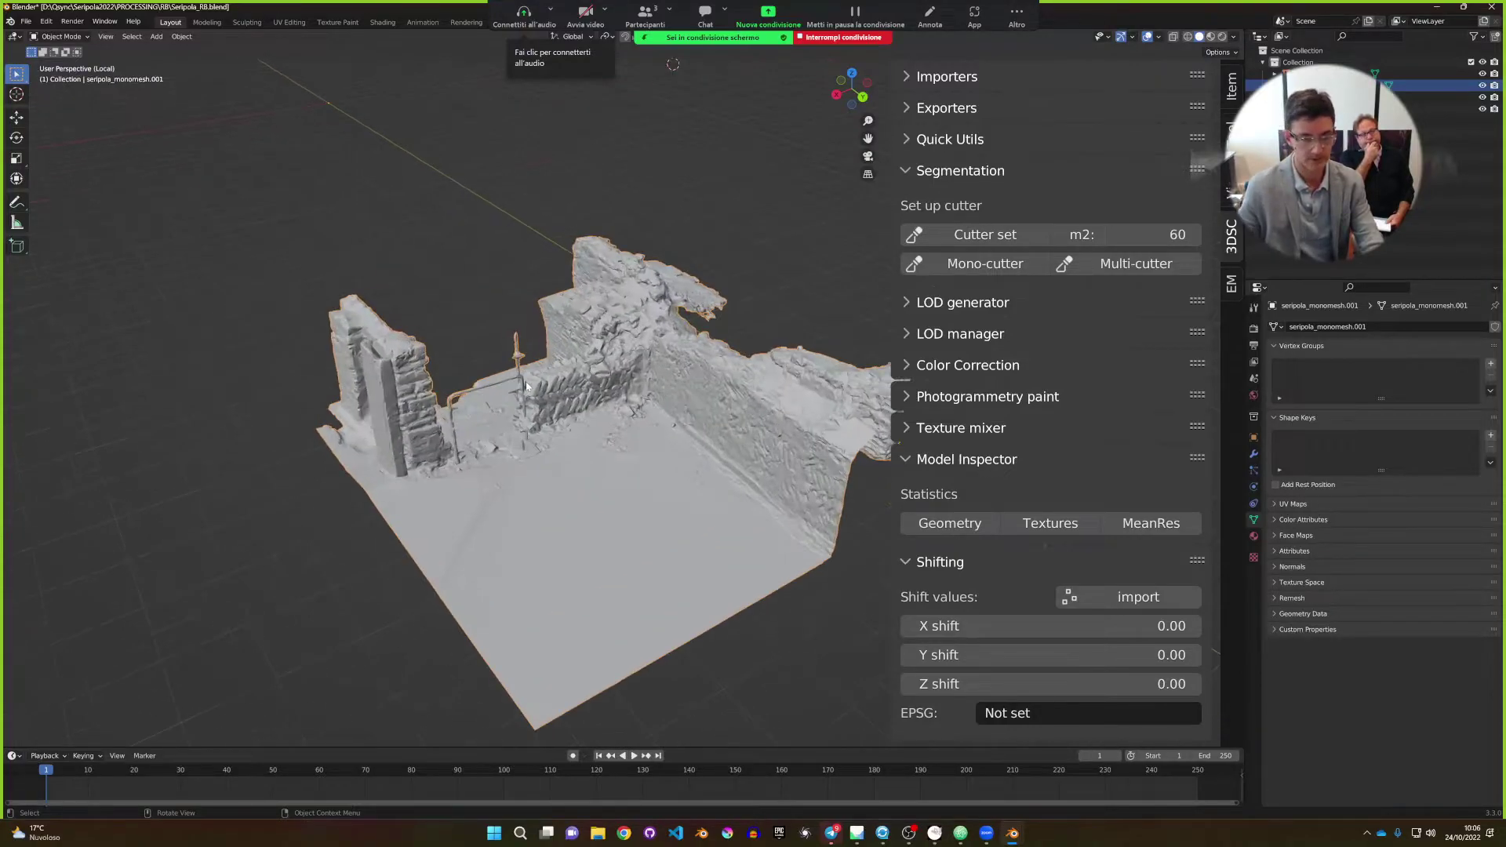
{"action": "scroll", "coordinate": [659, 440], "scroll_direction": "up", "scroll_amount": 5}
{"action": "middle_click_drag", "start_coordinate": [660, 440], "coordinate": [634, 511]}
{"action": "scroll", "coordinate": [664, 422], "scroll_direction": "up", "scroll_amount": 2}
{"action": "scroll", "coordinate": [595, 467], "scroll_direction": "up", "scroll_amount": 3}
{"action": "scroll", "coordinate": [596, 467], "scroll_direction": "up", "scroll_amount": 5}
{"action": "key", "text": "Tab"}
{"action": "key", "text": "Tab"}
{"action": "scroll", "coordinate": [590, 480], "scroll_direction": "down", "scroll_amount": 10}
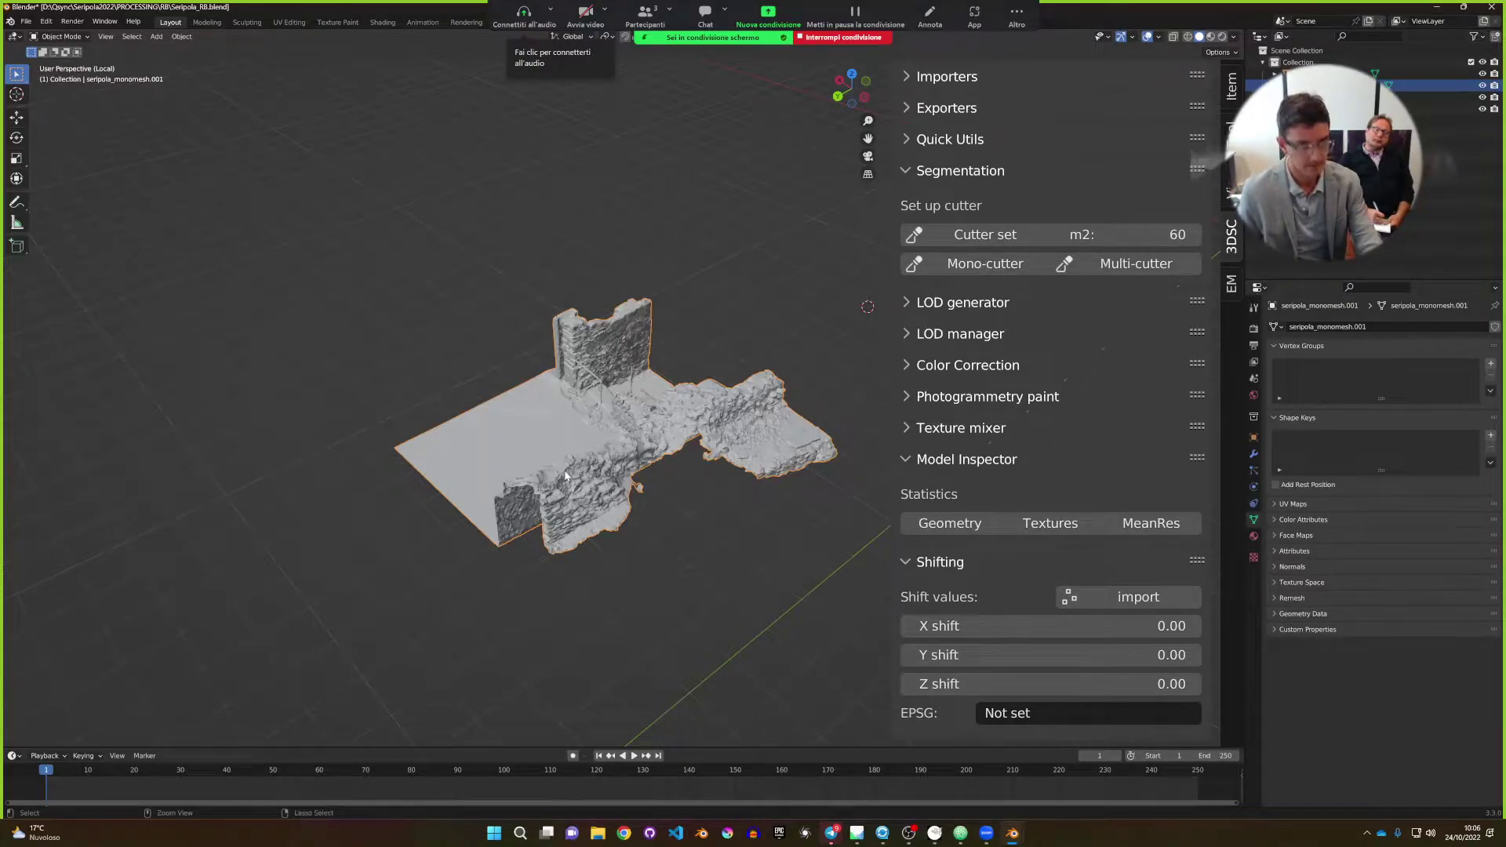
Save the blend file, leave local view, and orbit around the whole ruin.
{"action": "key", "text": "ctrl+s"}
{"action": "key", "text": "KP_Divide"}
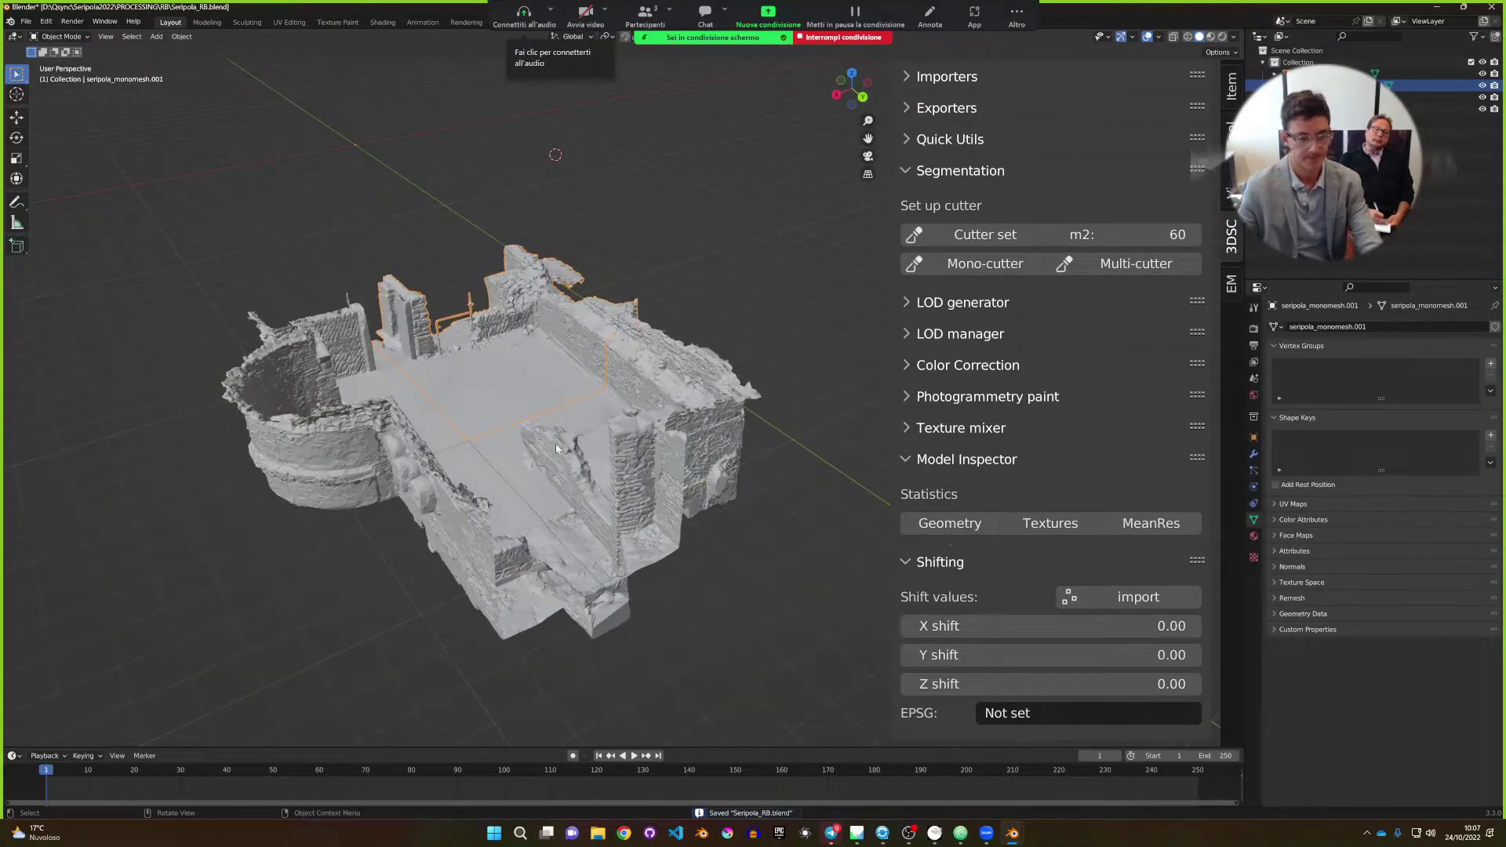
{"action": "middle_click_drag", "start_coordinate": [555, 448], "coordinate": [430, 393]}
{"action": "scroll", "coordinate": [551, 453], "scroll_direction": "up", "scroll_amount": 5}
{"action": "scroll", "coordinate": [463, 486], "scroll_direction": "down", "scroll_amount": 5}
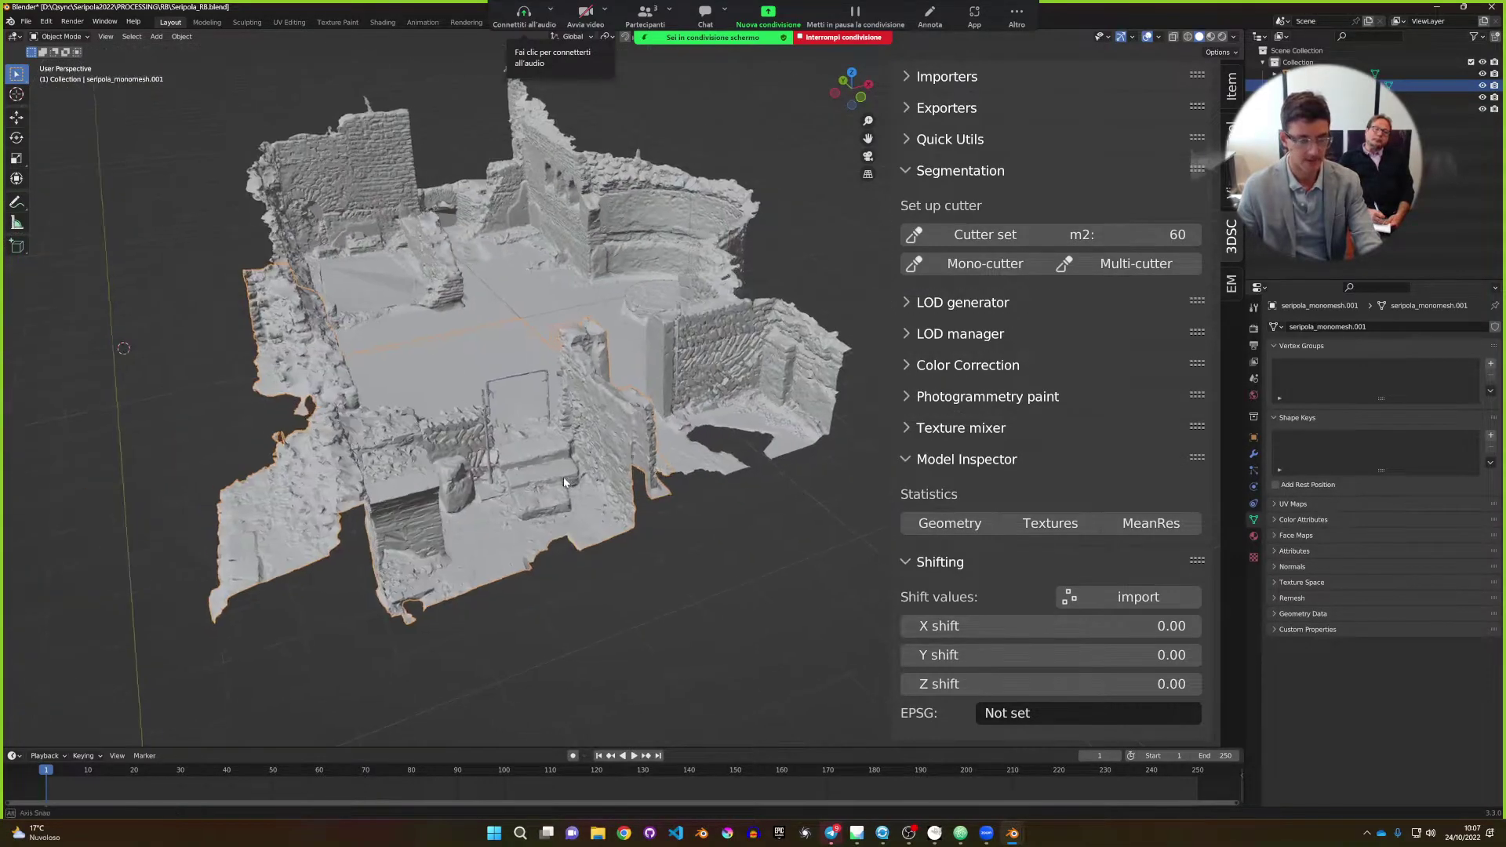
{"action": "scroll", "coordinate": [642, 492], "scroll_direction": "up", "scroll_amount": 4}
{"action": "middle_click_drag", "start_coordinate": [463, 486], "coordinate": [563, 450]}
{"action": "scroll", "coordinate": [539, 469], "scroll_direction": "up", "scroll_amount": 3}
Deselect everything, save Seripola_RB.blend again, and reselect the ruin mesh.
{"action": "left_click", "coordinate": [543, 139]}
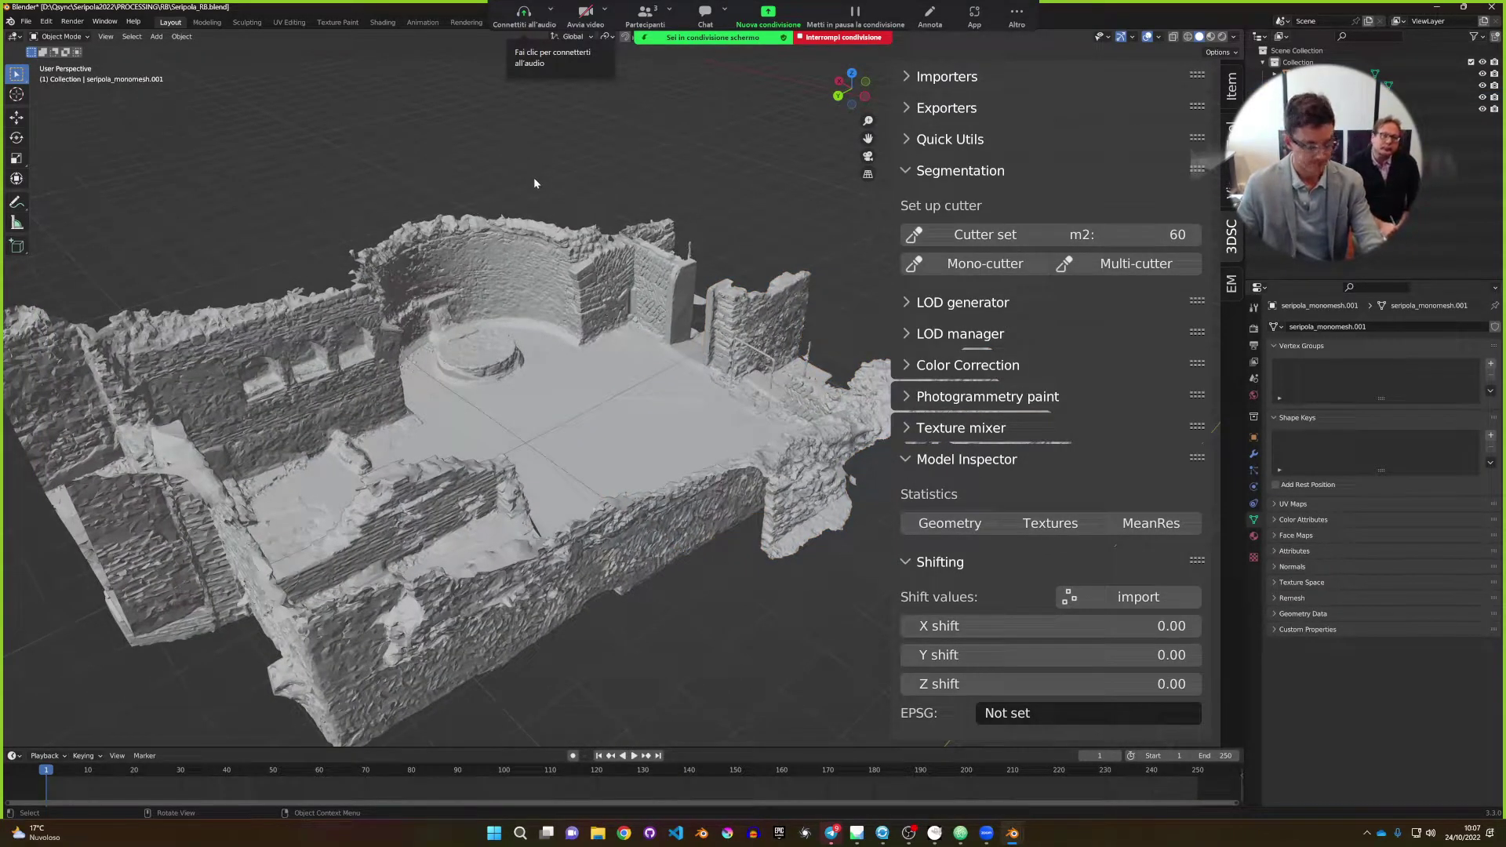
{"action": "key", "text": "ctrl+s"}
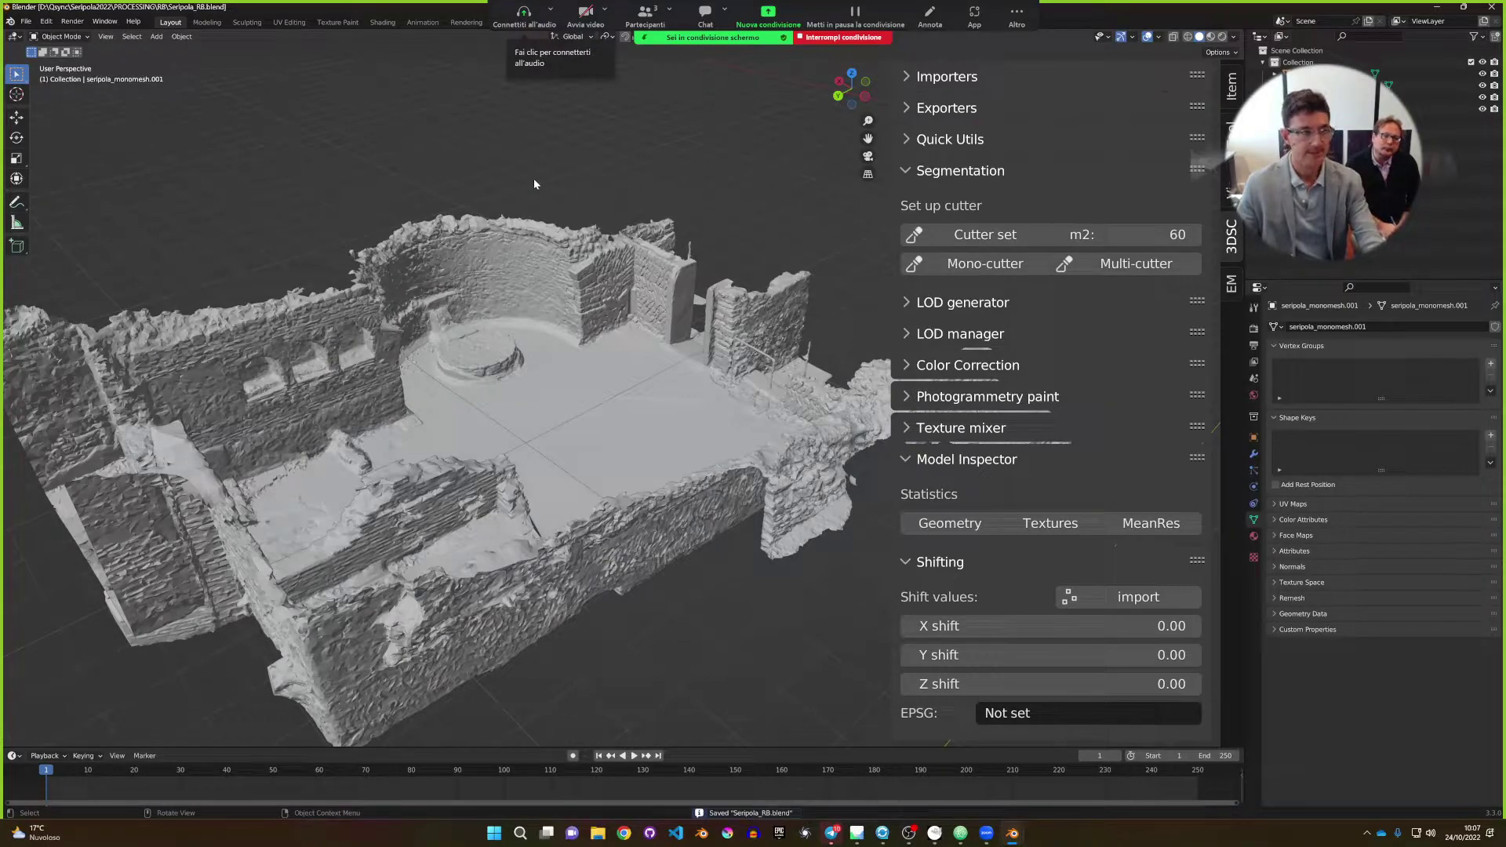
{"action": "left_click", "coordinate": [603, 328]}
{"action": "scroll", "coordinate": [603, 328], "scroll_direction": "down", "scroll_amount": 4}
{"action": "middle_click_drag", "start_coordinate": [604, 328], "coordinate": [562, 374]}
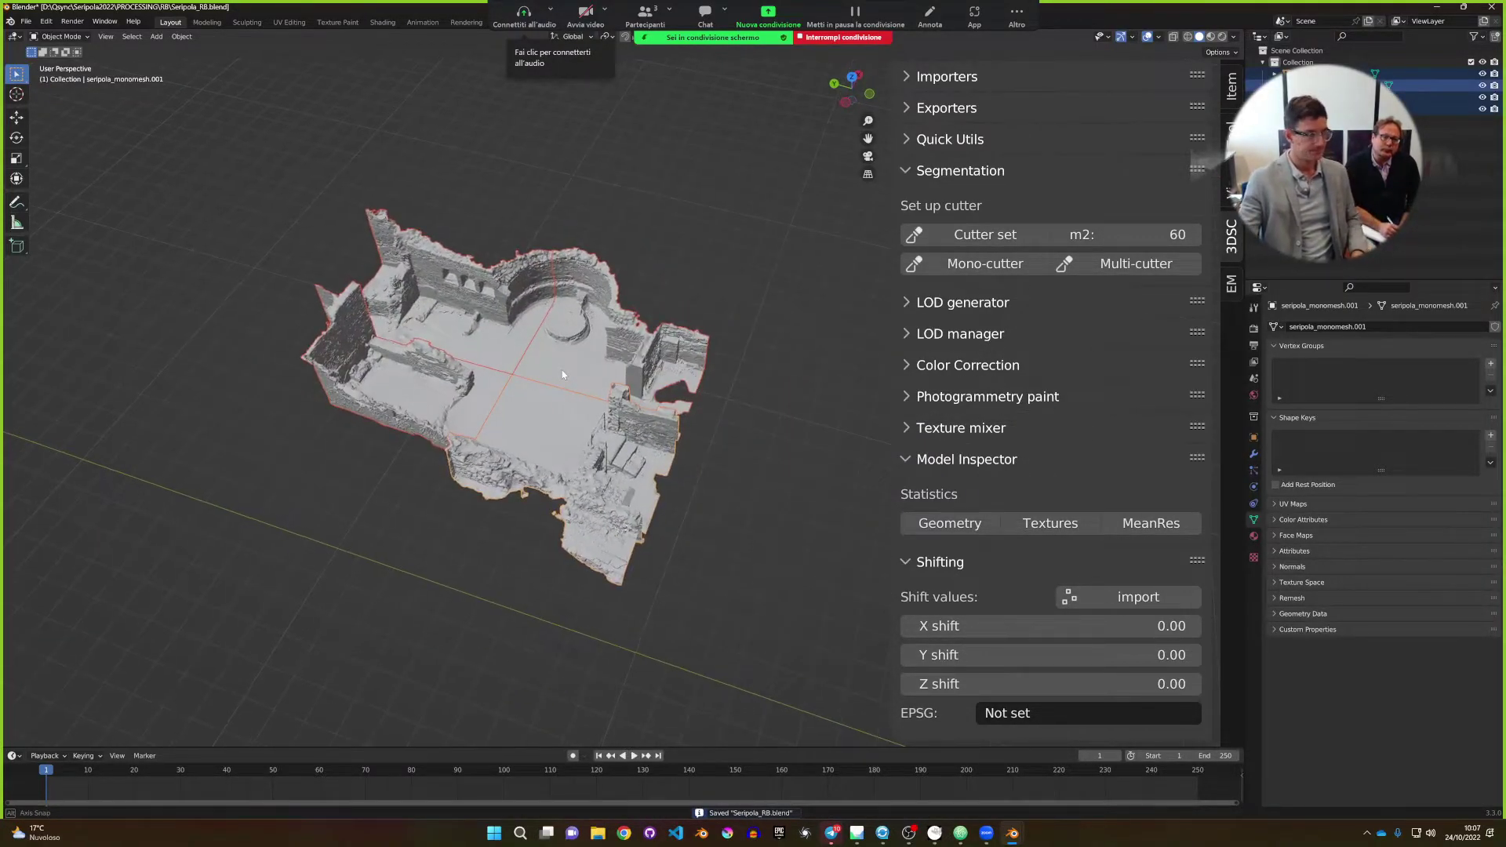
Collapse the segmentation tools and expand the export tools panel.
{"action": "left_click", "coordinate": [957, 170]}
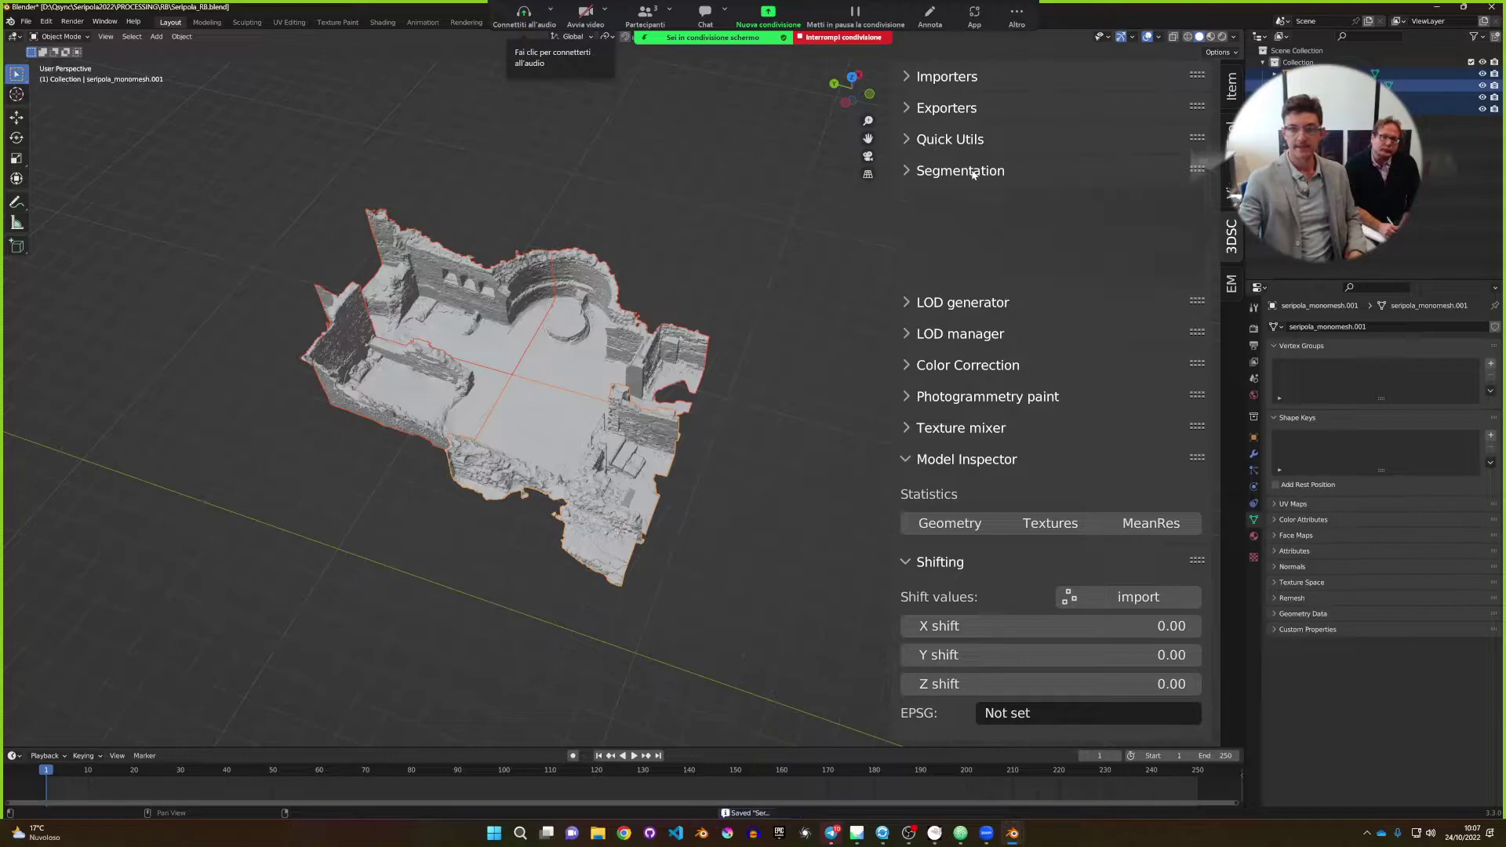
{"action": "left_click", "coordinate": [952, 108]}
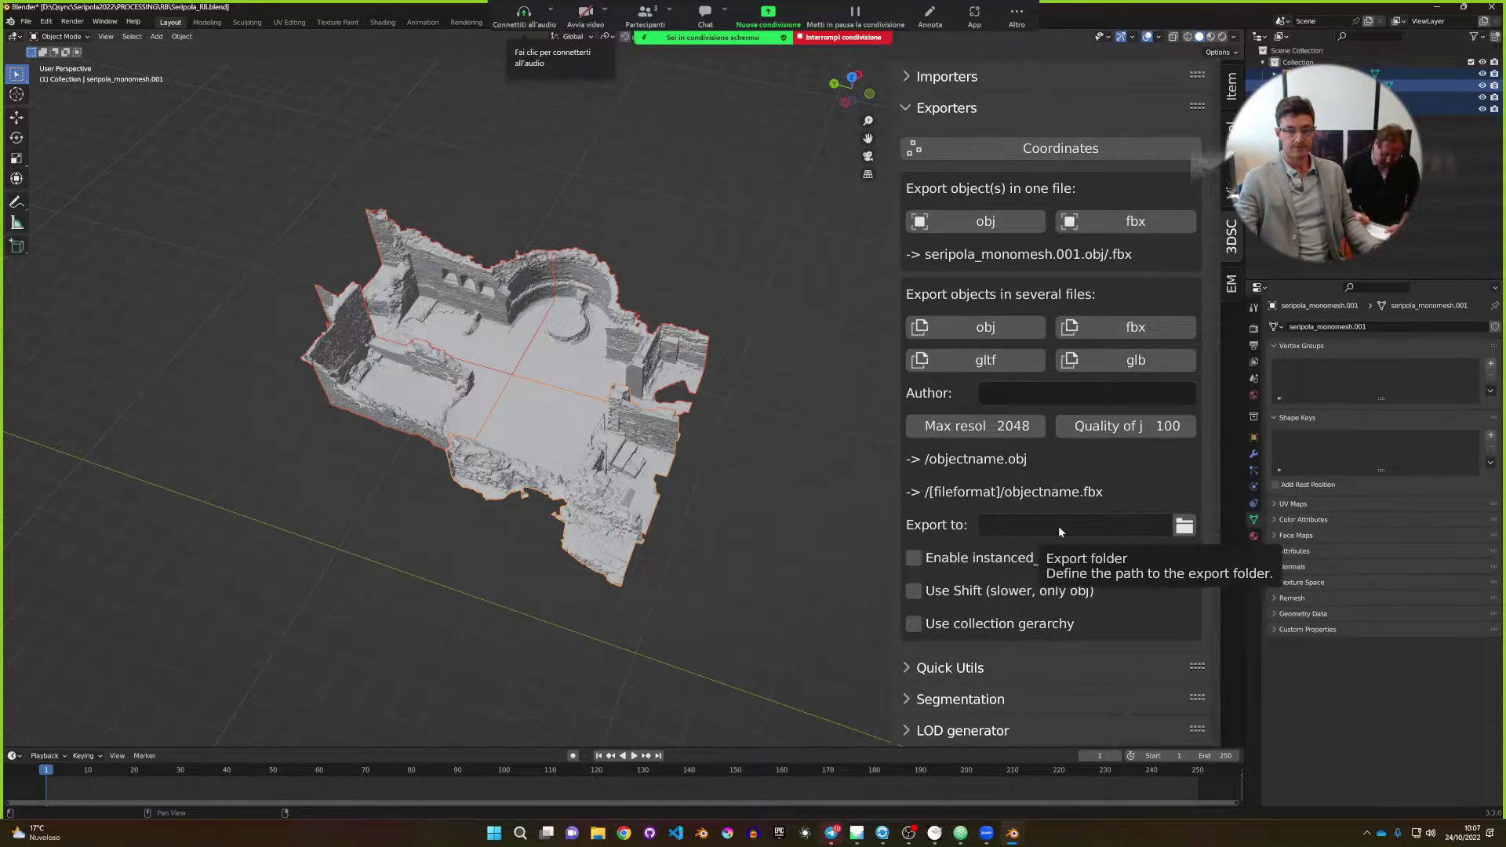
{"action": "left_click", "coordinate": [963, 110]}
{"action": "left_click", "coordinate": [954, 108]}
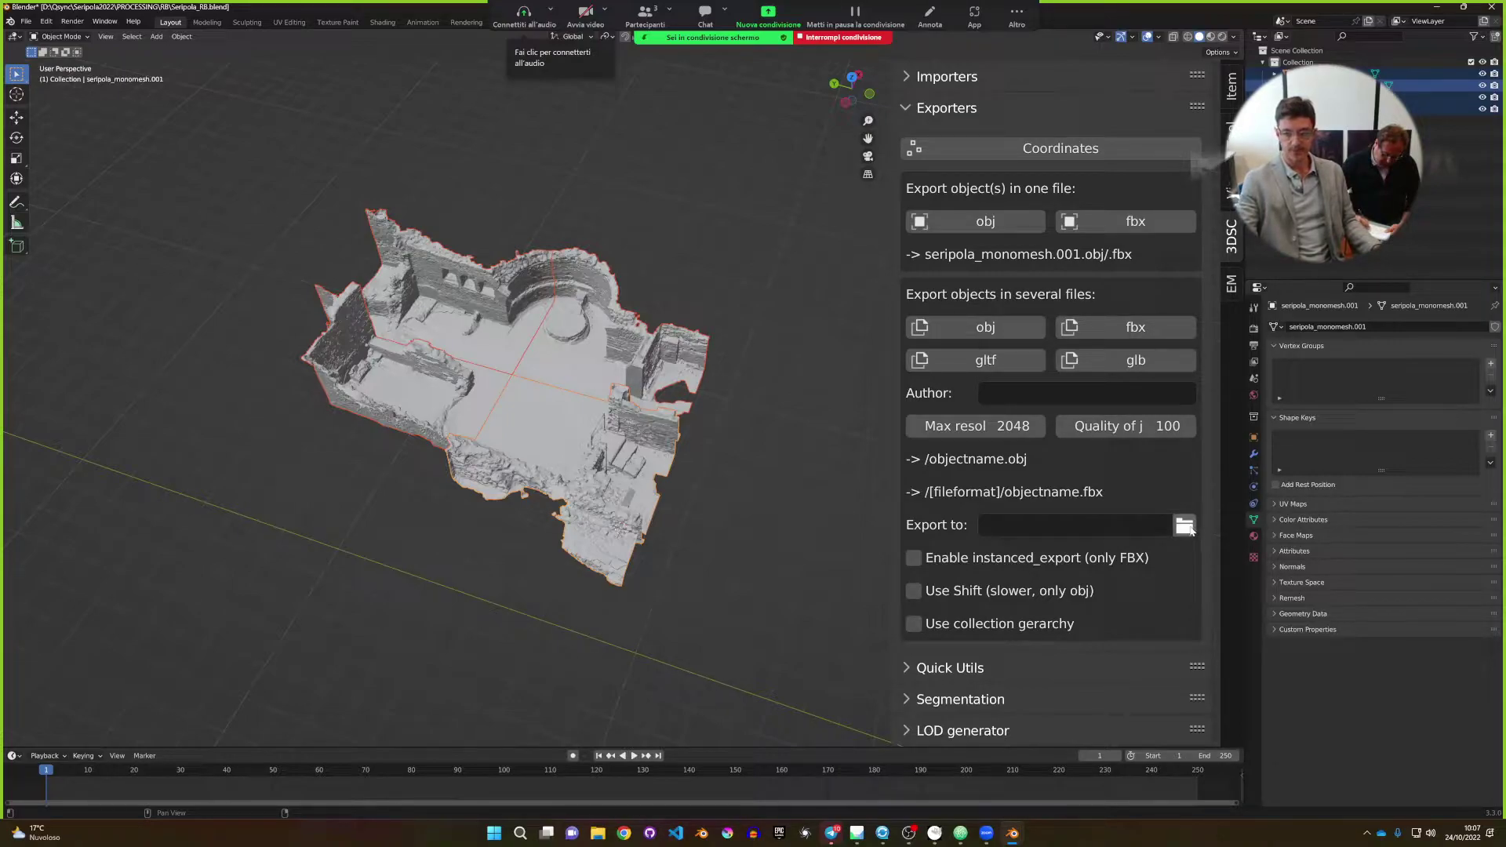
Create a new obj_polymesh folder inside PROCESSING and accept it as the export folder.
{"action": "left_click", "coordinate": [1185, 527]}
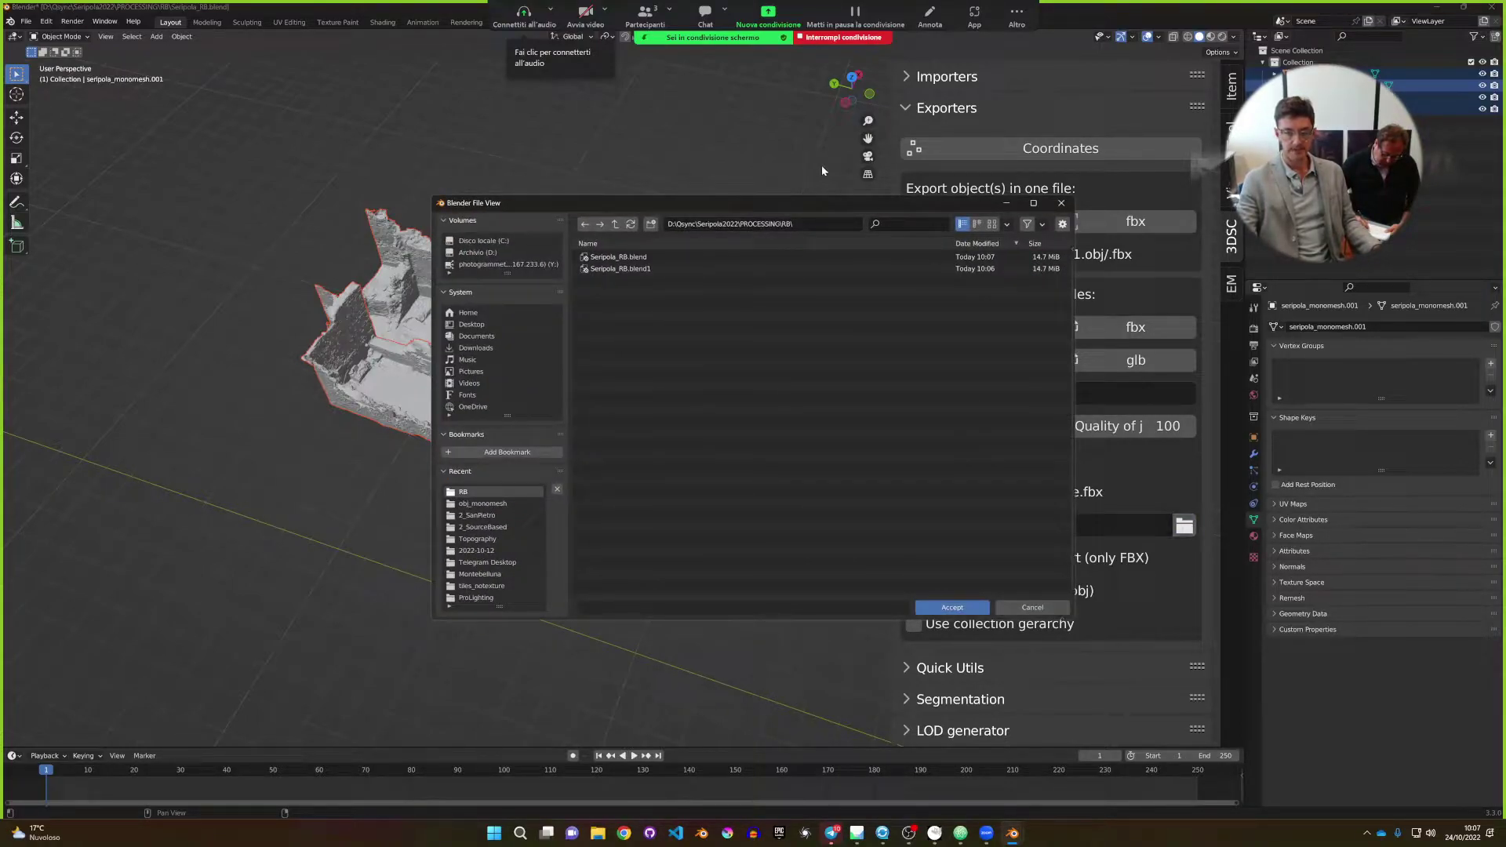
{"action": "left_click_drag", "start_coordinate": [802, 204], "coordinate": [677, 149]}
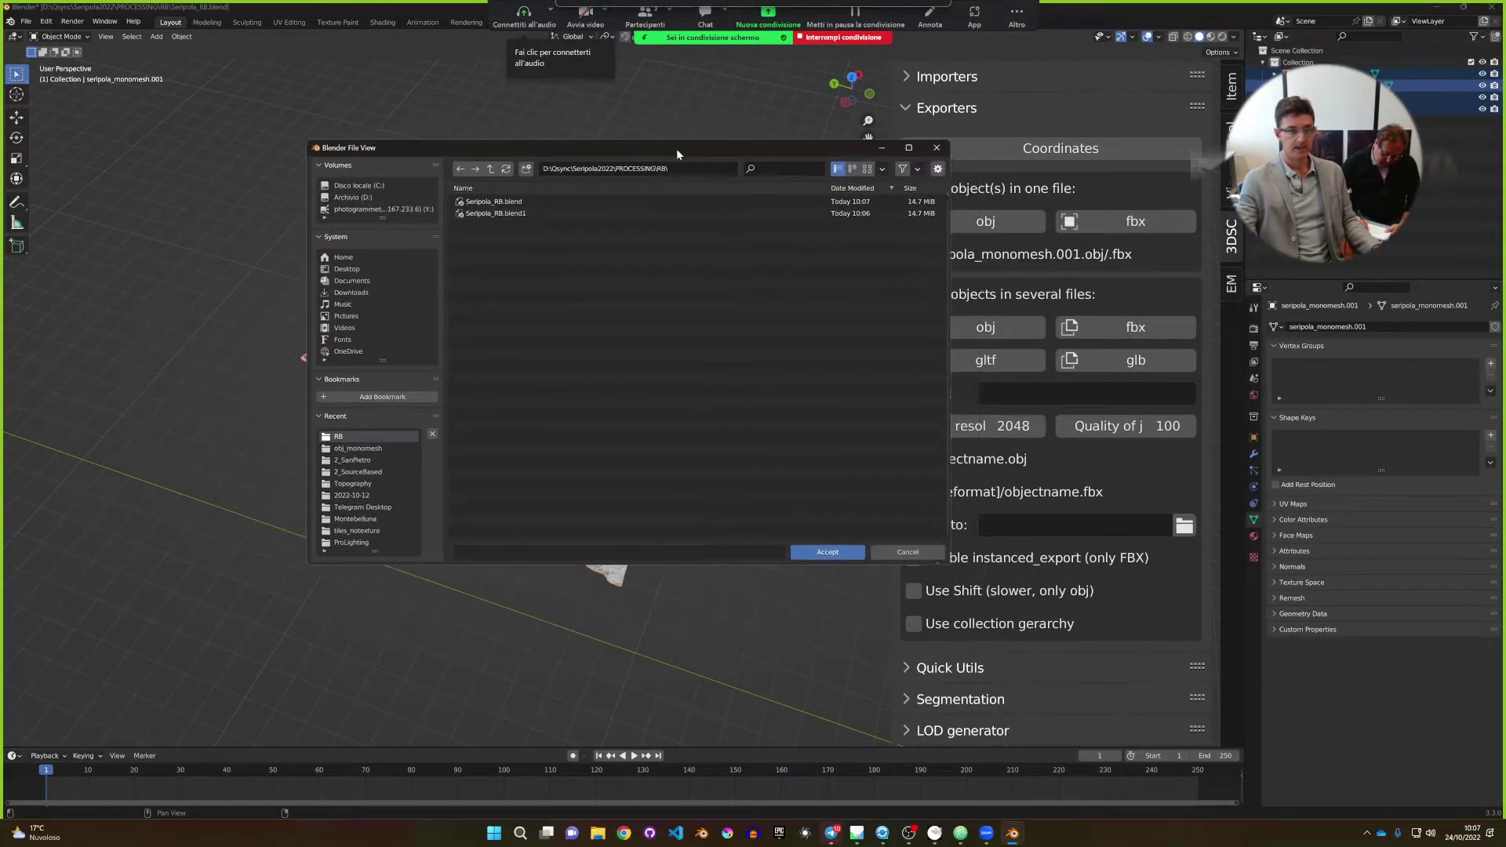
{"action": "left_click", "coordinate": [491, 169]}
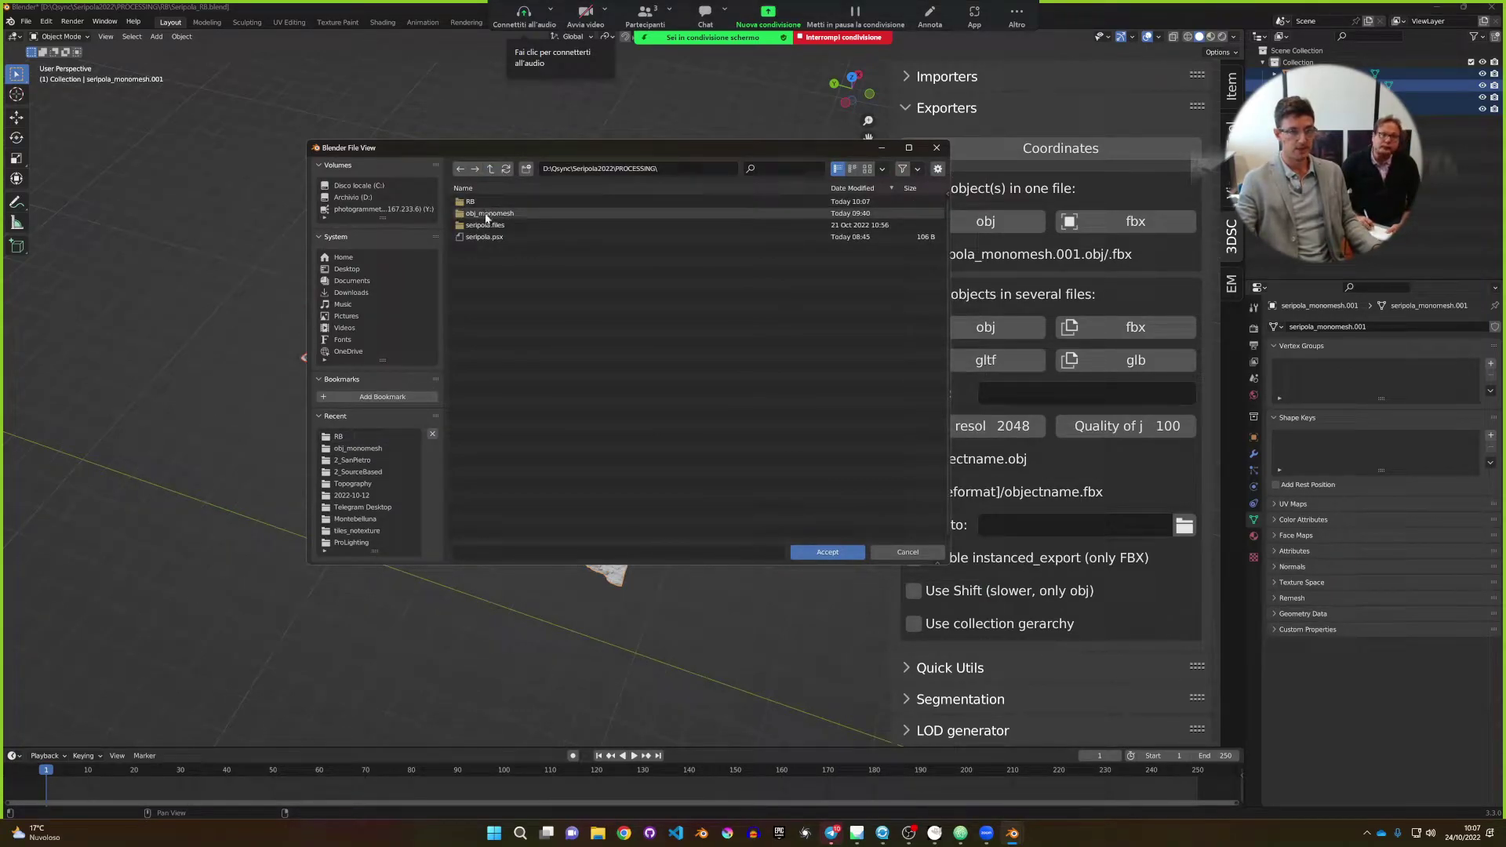
{"action": "left_click", "coordinate": [526, 169]}
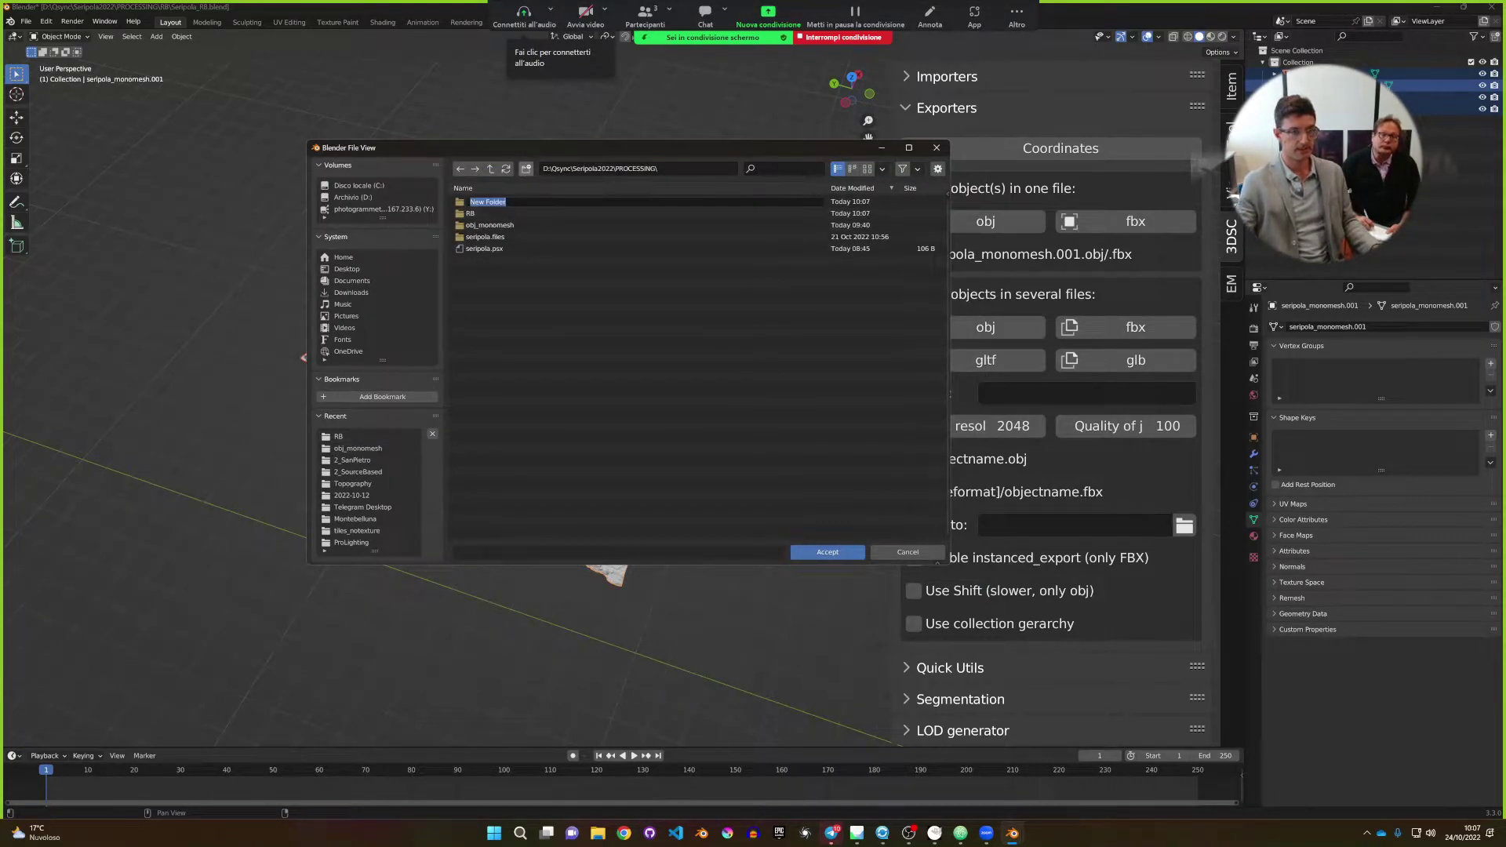
{"action": "type", "text": "obj_polymesh"}
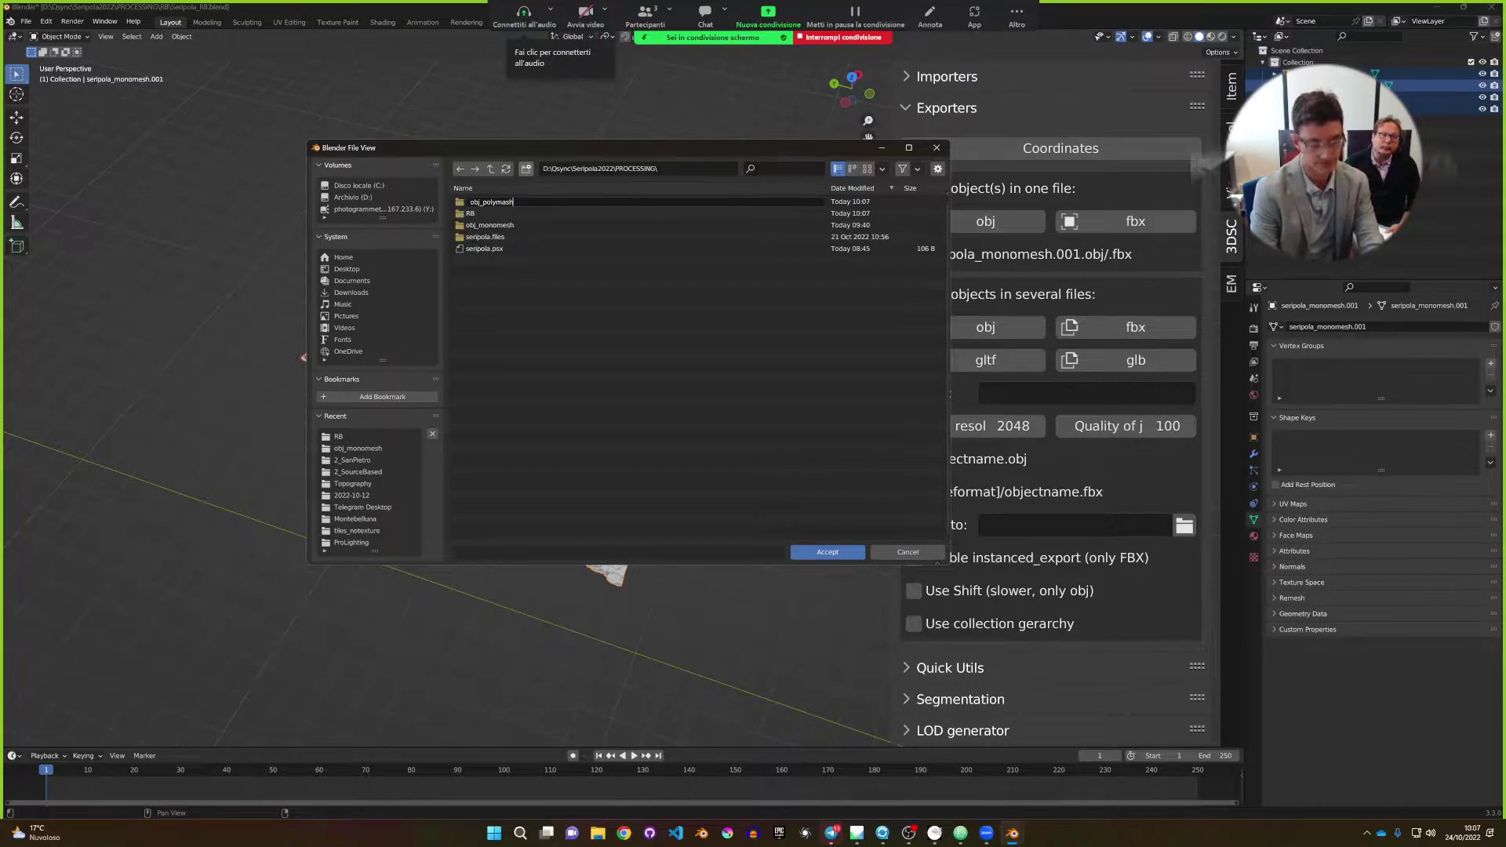
{"action": "key", "text": "BackSpace"}
{"action": "key", "text": "BackSpace"}
{"action": "type", "text": "sh"}
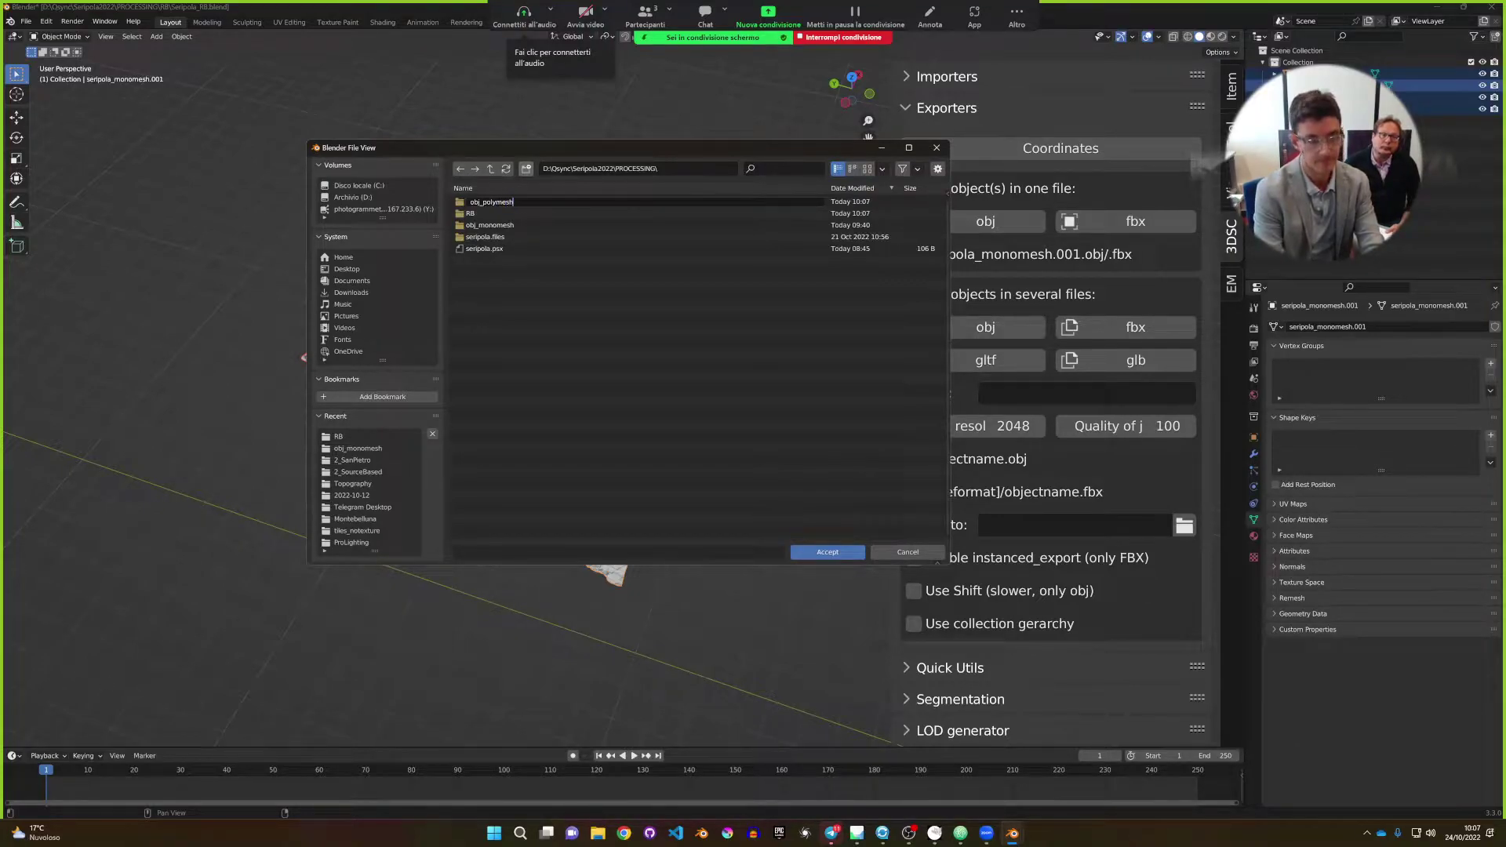
{"action": "key", "text": "Return"}
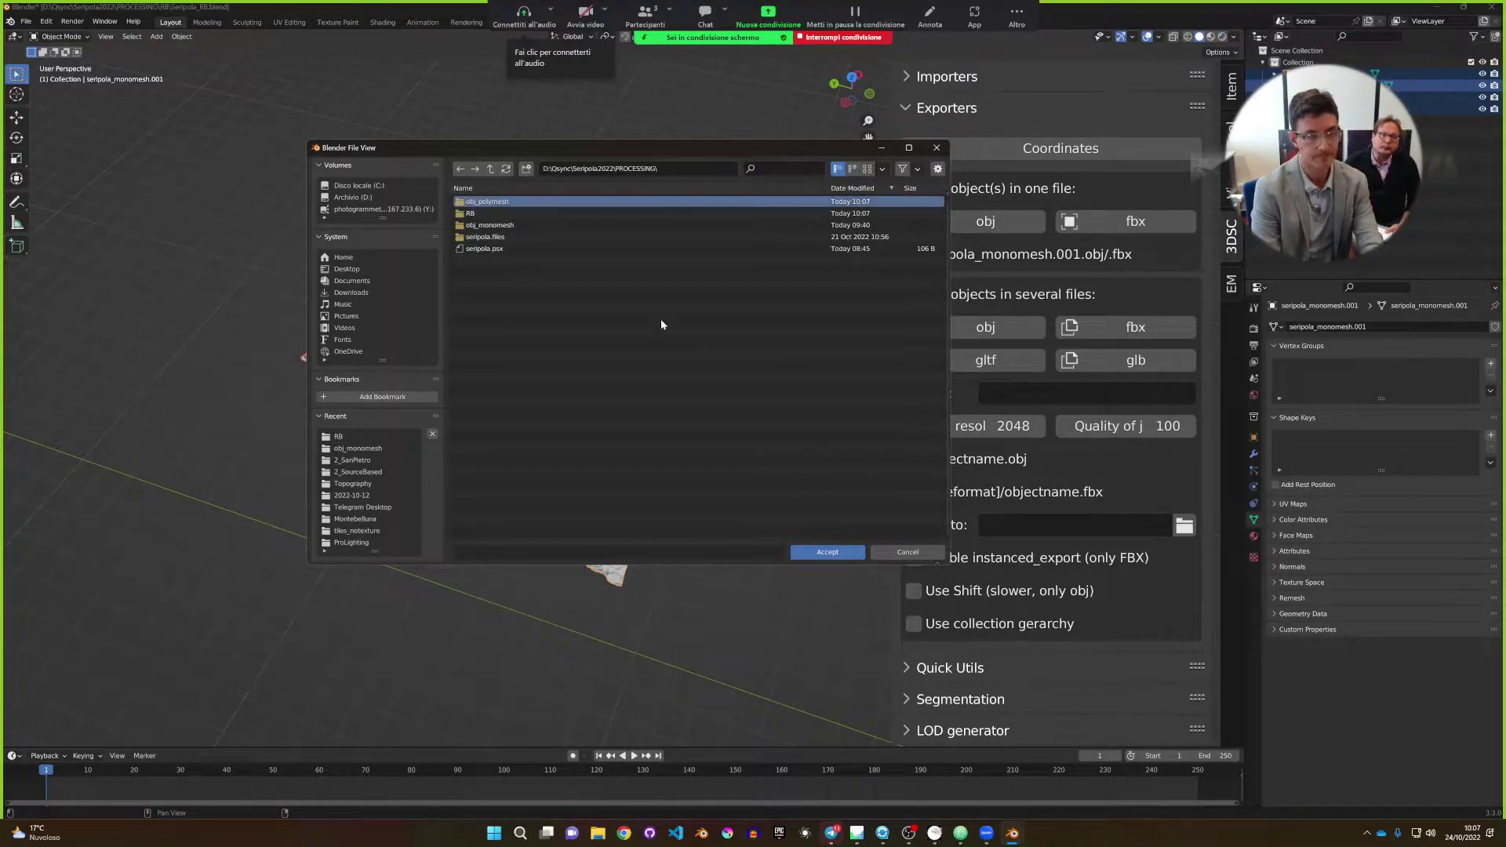
{"action": "double_click", "coordinate": [530, 201]}
{"action": "left_click", "coordinate": [834, 553]}
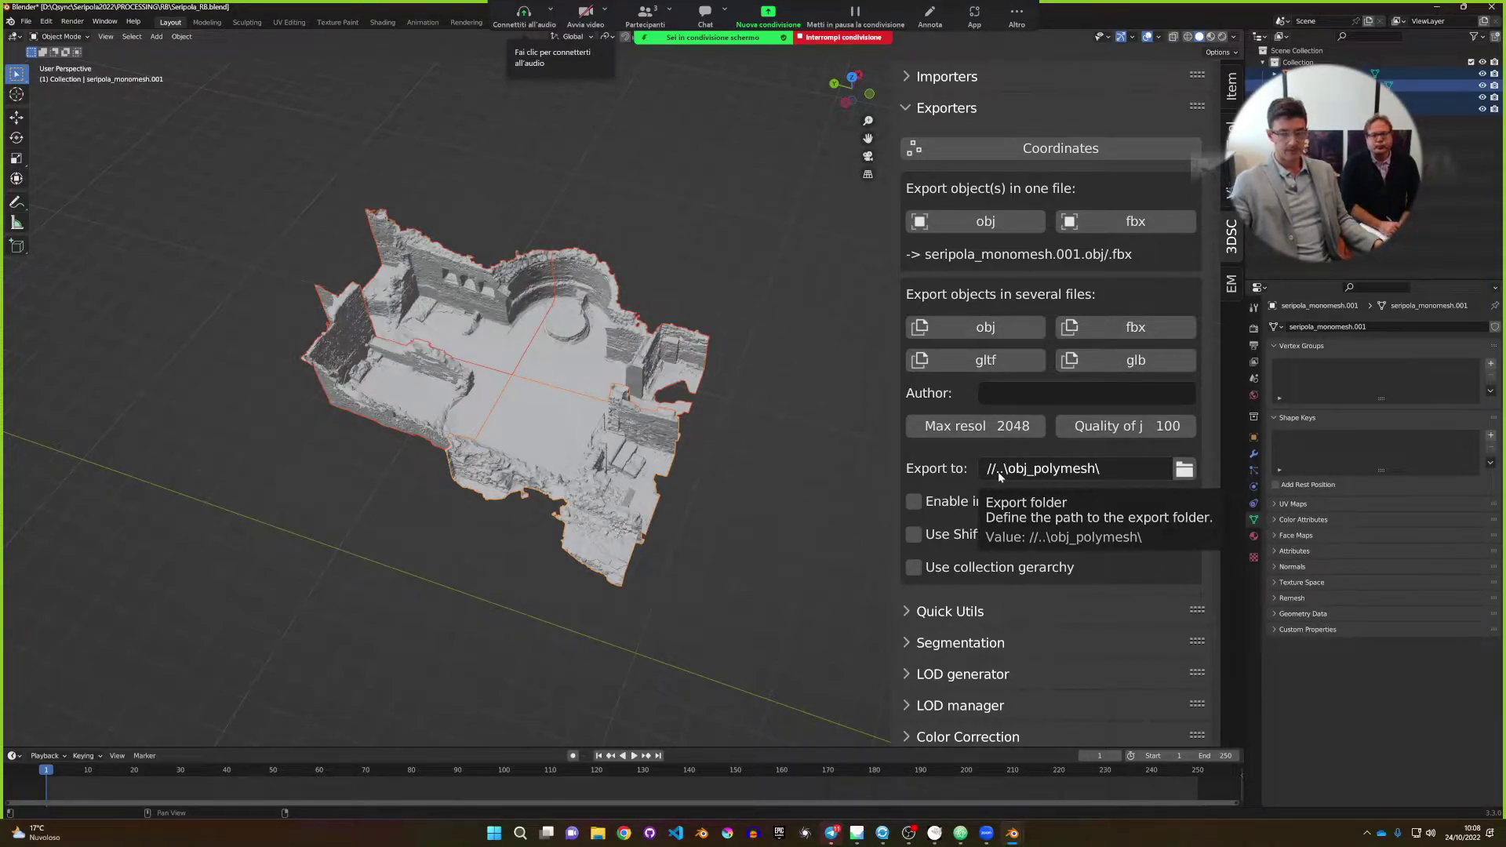
Turn off Relative Path so the export folder is stored as an absolute path.
{"action": "left_click", "coordinate": [1185, 469]}
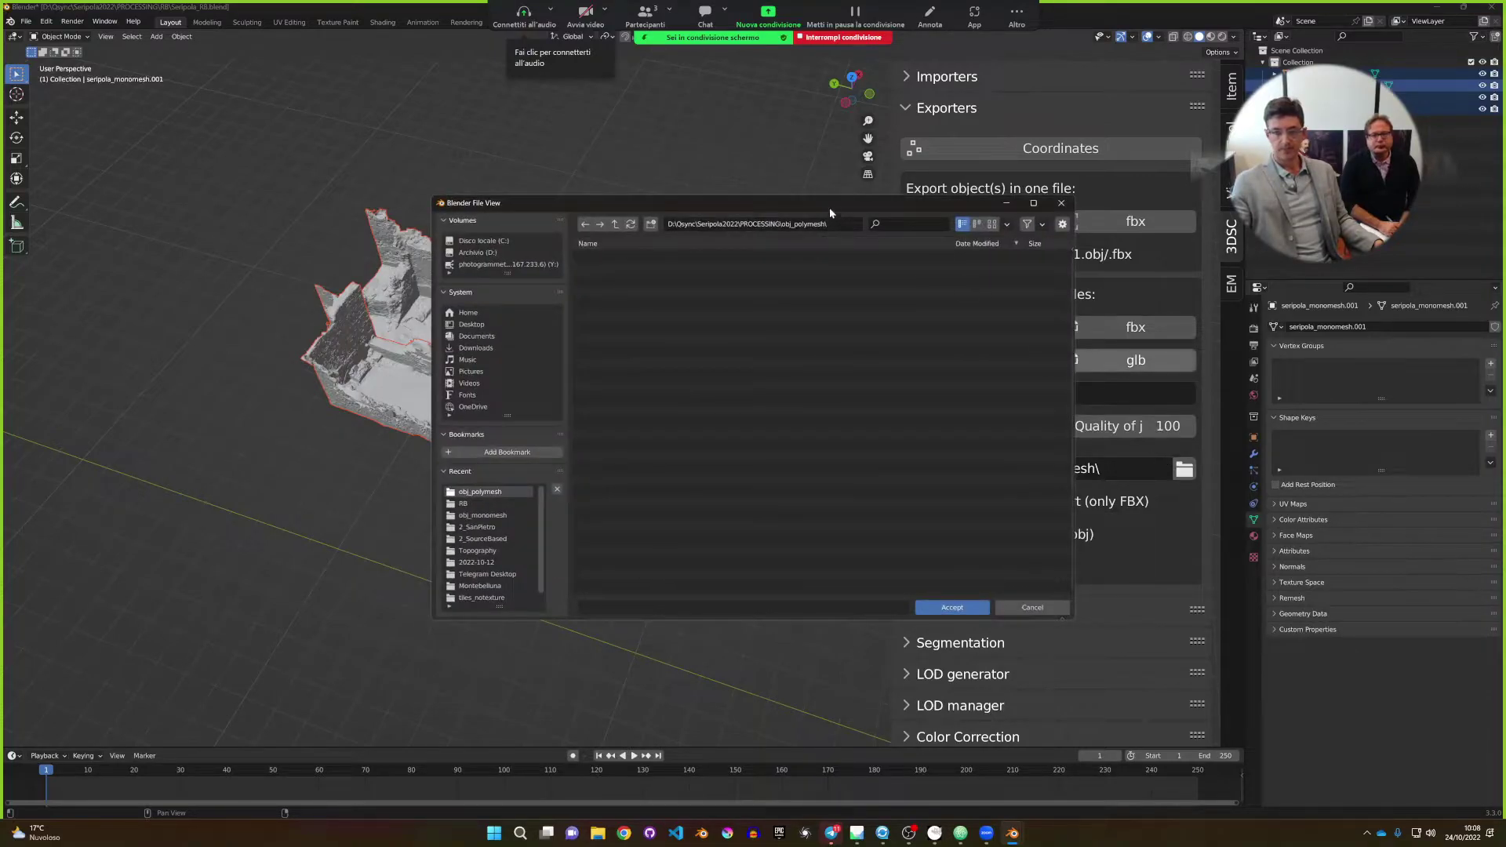
{"action": "left_click_drag", "start_coordinate": [829, 200], "coordinate": [570, 145]}
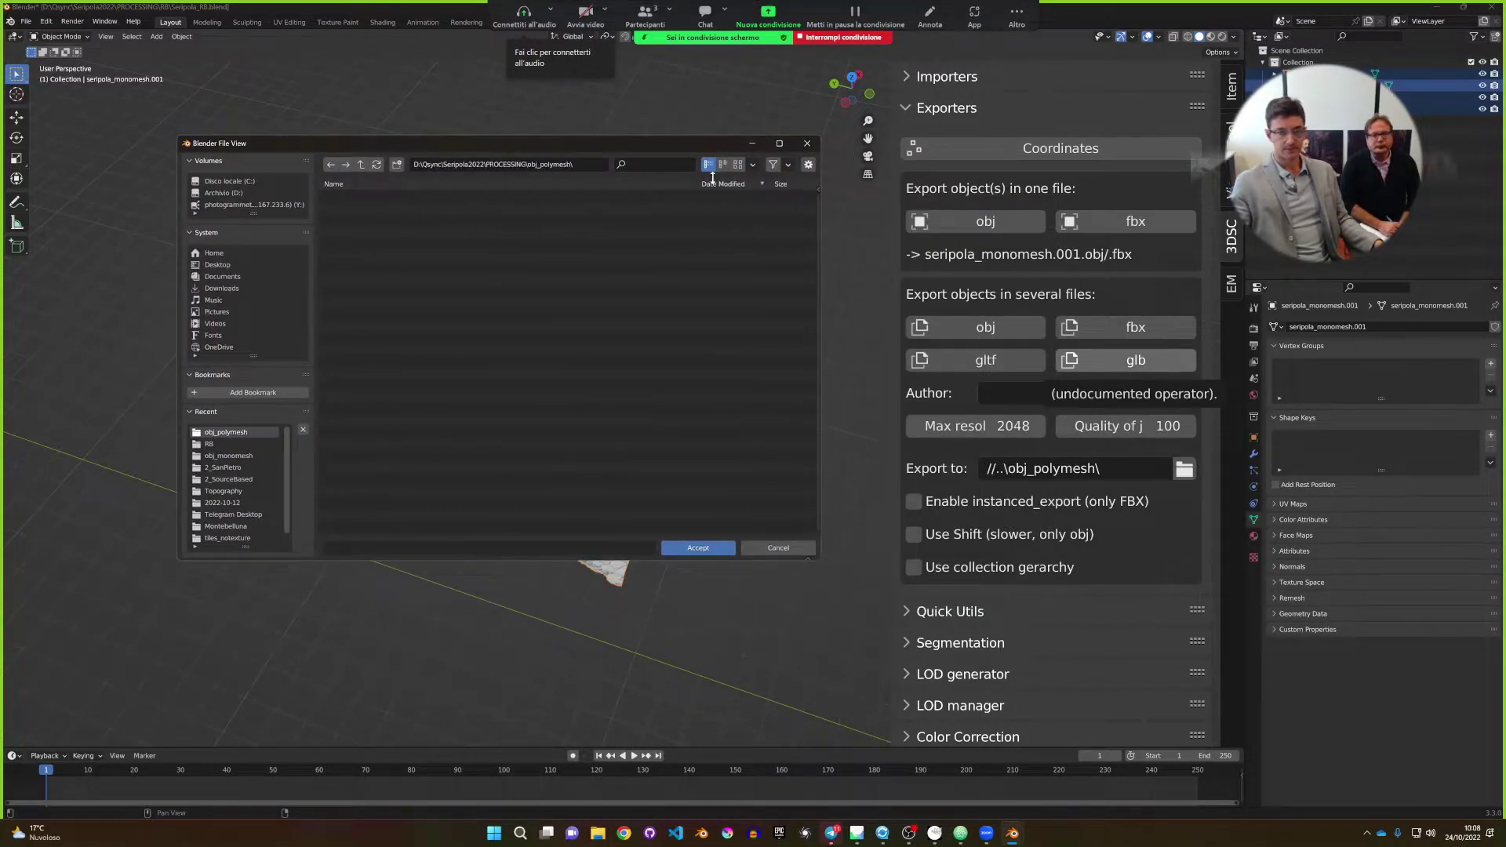
{"action": "left_click", "coordinate": [808, 166]}
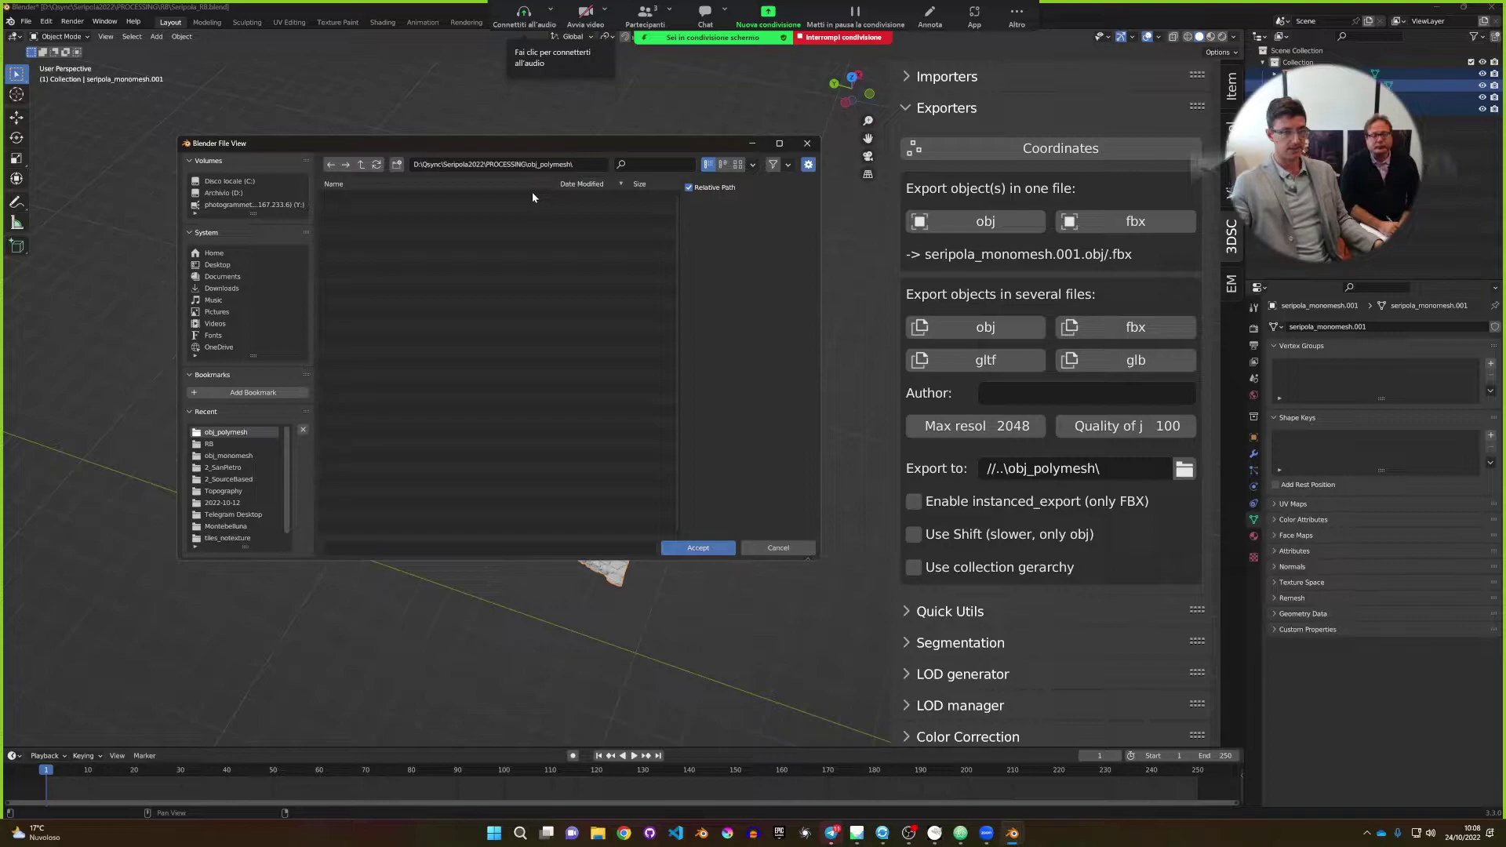
{"action": "left_click", "coordinate": [689, 189]}
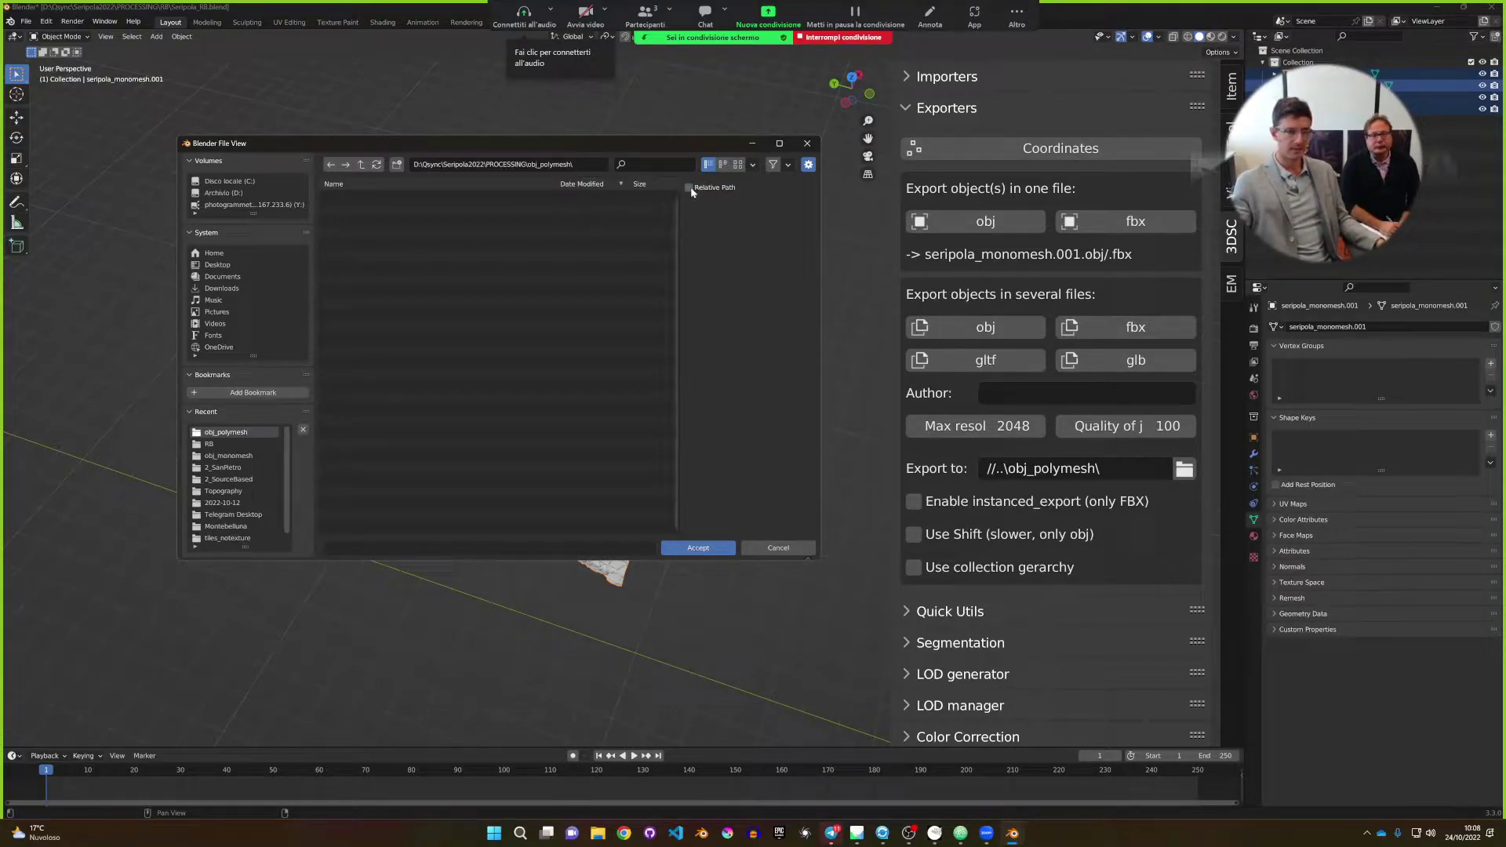
{"action": "left_click", "coordinate": [710, 551]}
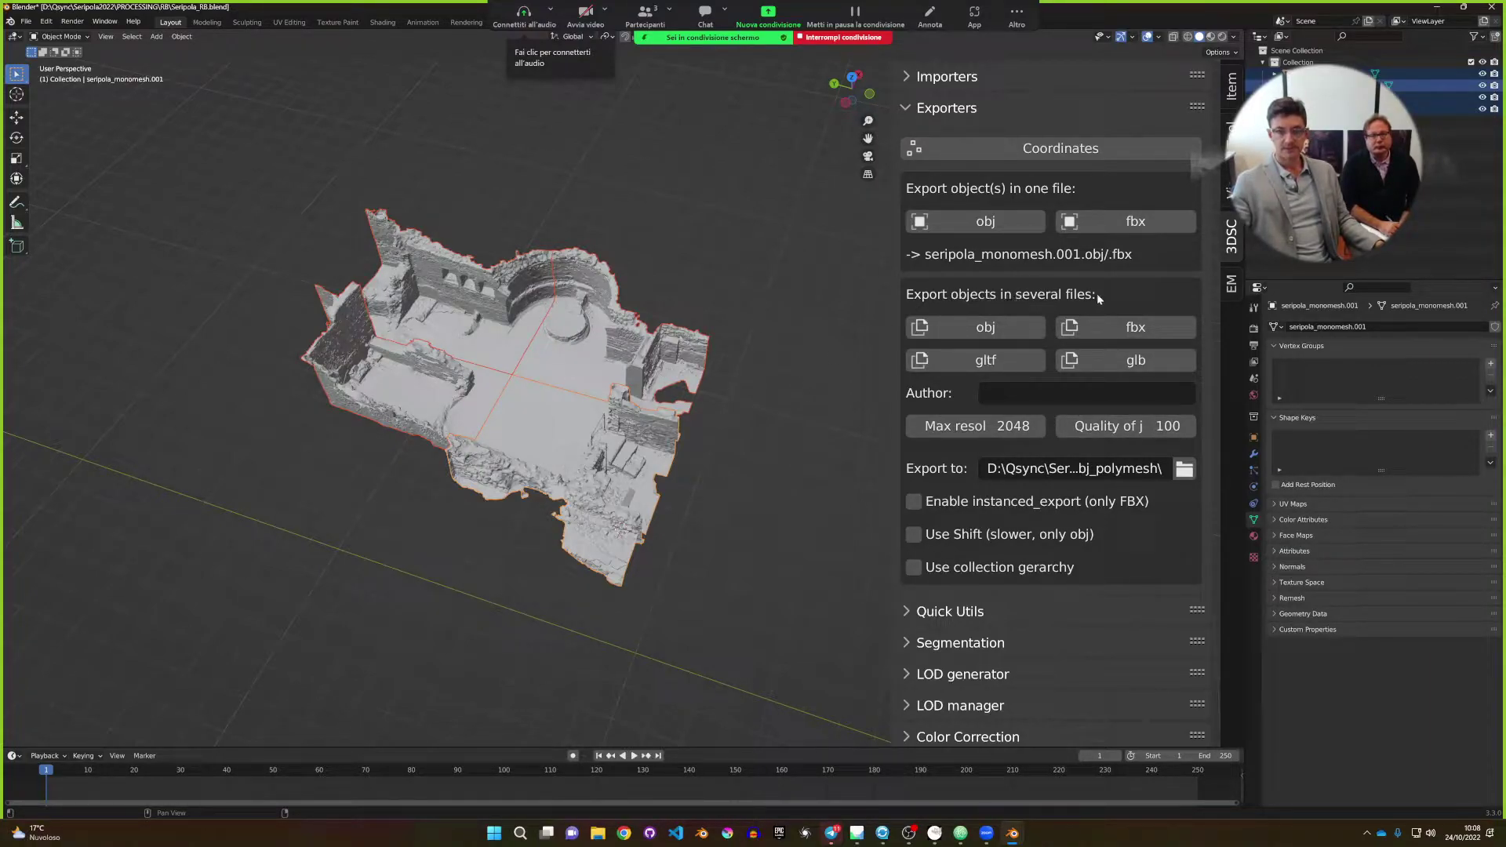
Export the objects as separate OBJ files, then select the seripola_monomesh mesh.
{"action": "left_click", "coordinate": [1002, 330]}
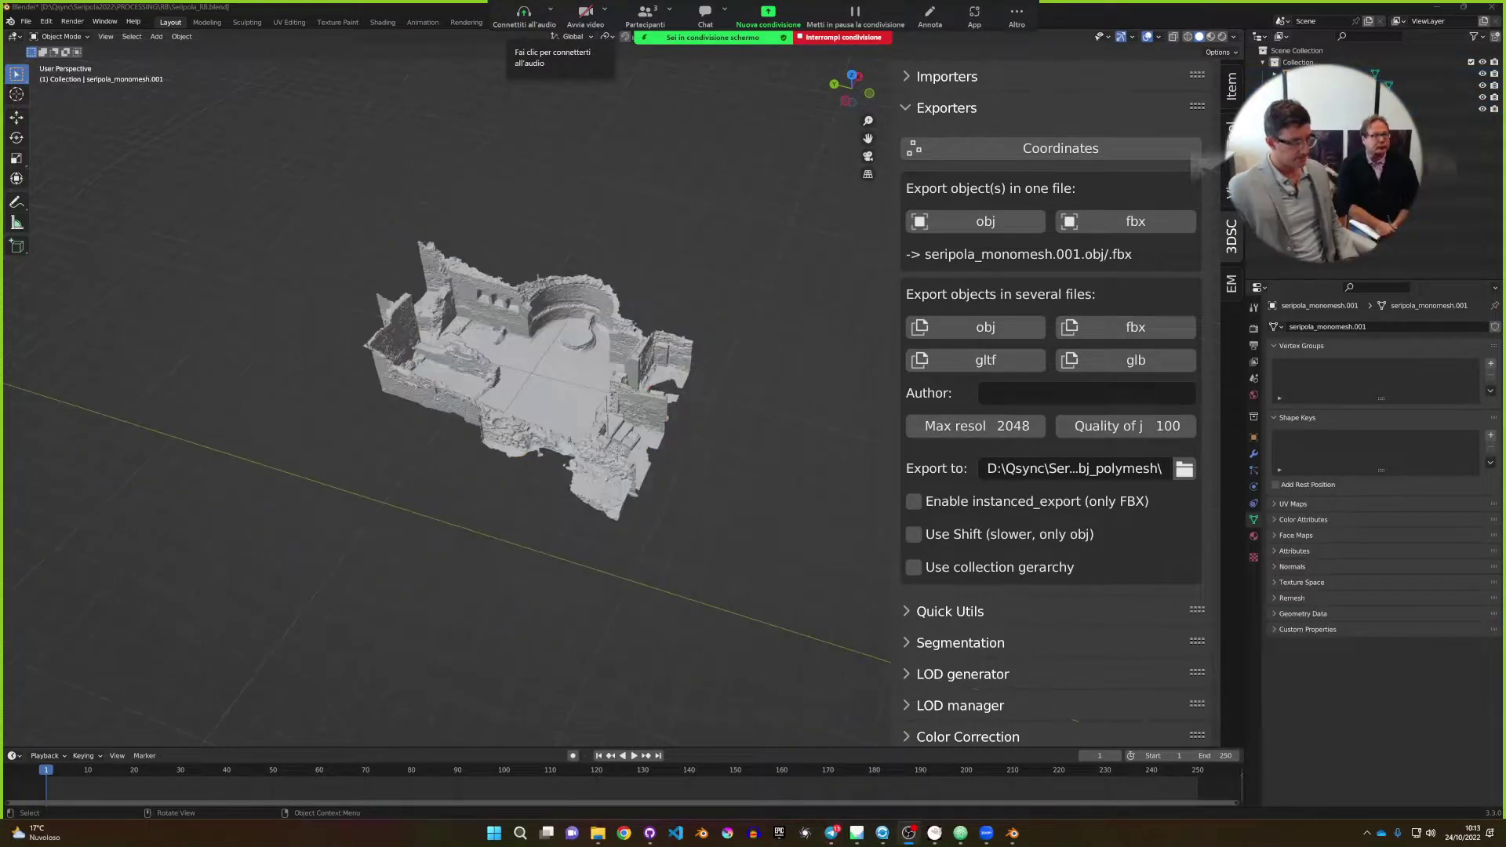
{"action": "middle_click_drag", "start_coordinate": [471, 338], "coordinate": [496, 313]}
{"action": "left_click", "coordinate": [496, 313]}
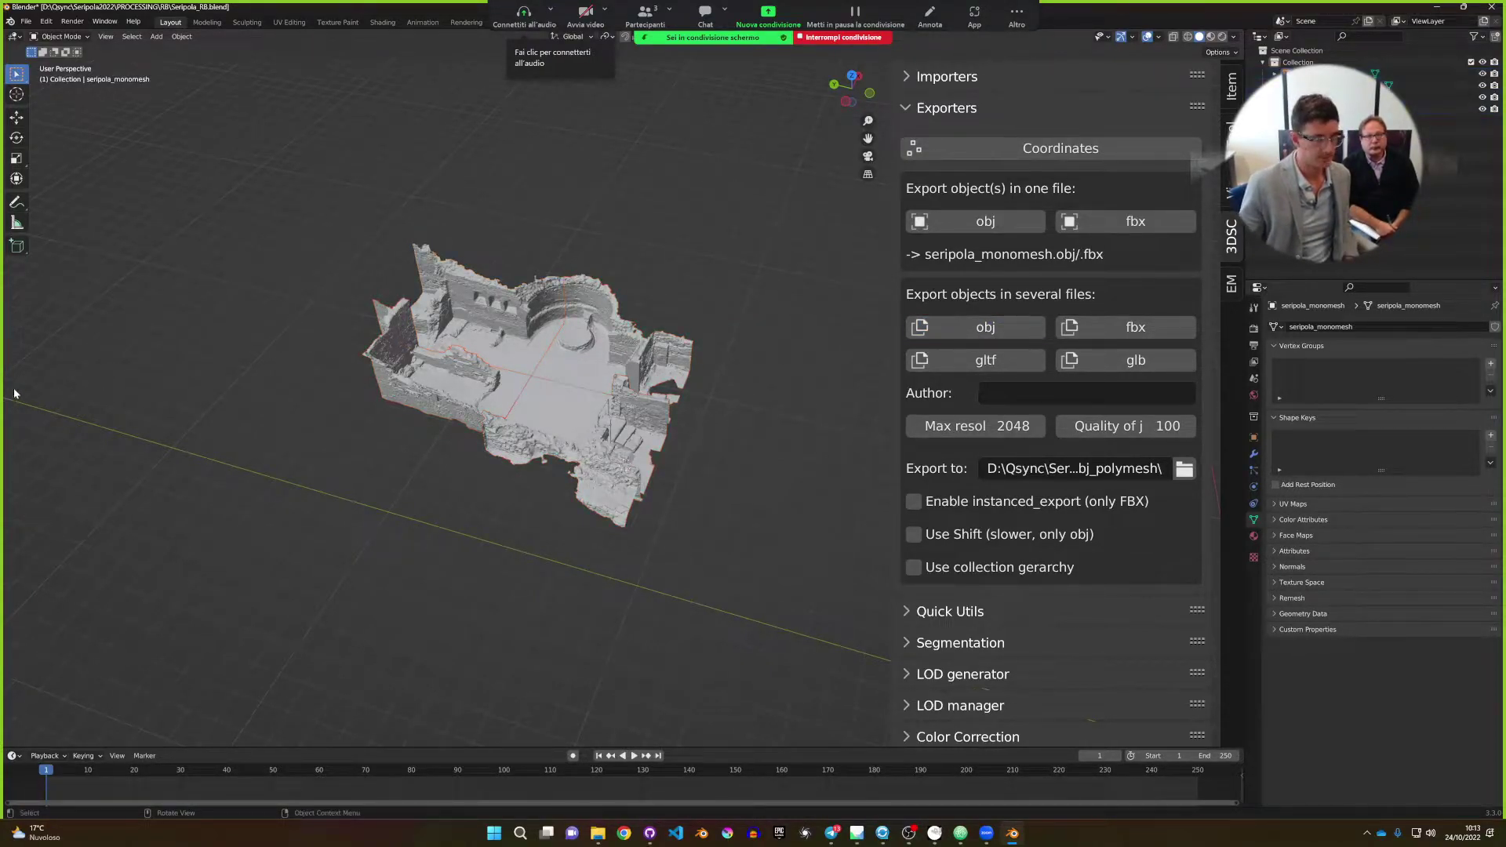
Check the system console log for the _002 and _003 OBJ export lines.
{"action": "left_click", "coordinate": [105, 21]}
{"action": "left_click", "coordinate": [135, 157]}
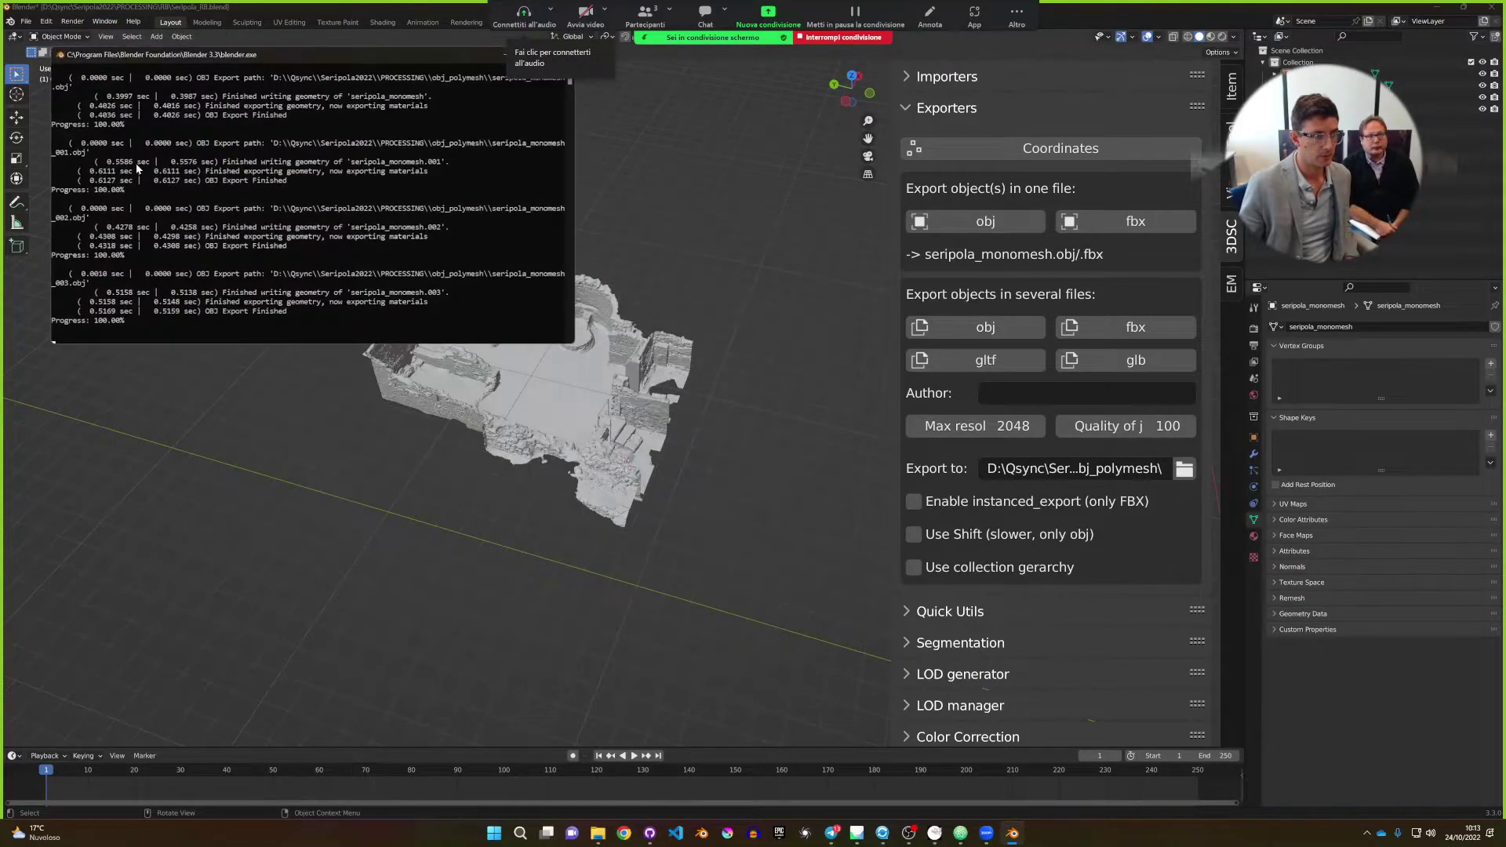
{"action": "left_click_drag", "start_coordinate": [204, 54], "coordinate": [238, 142]}
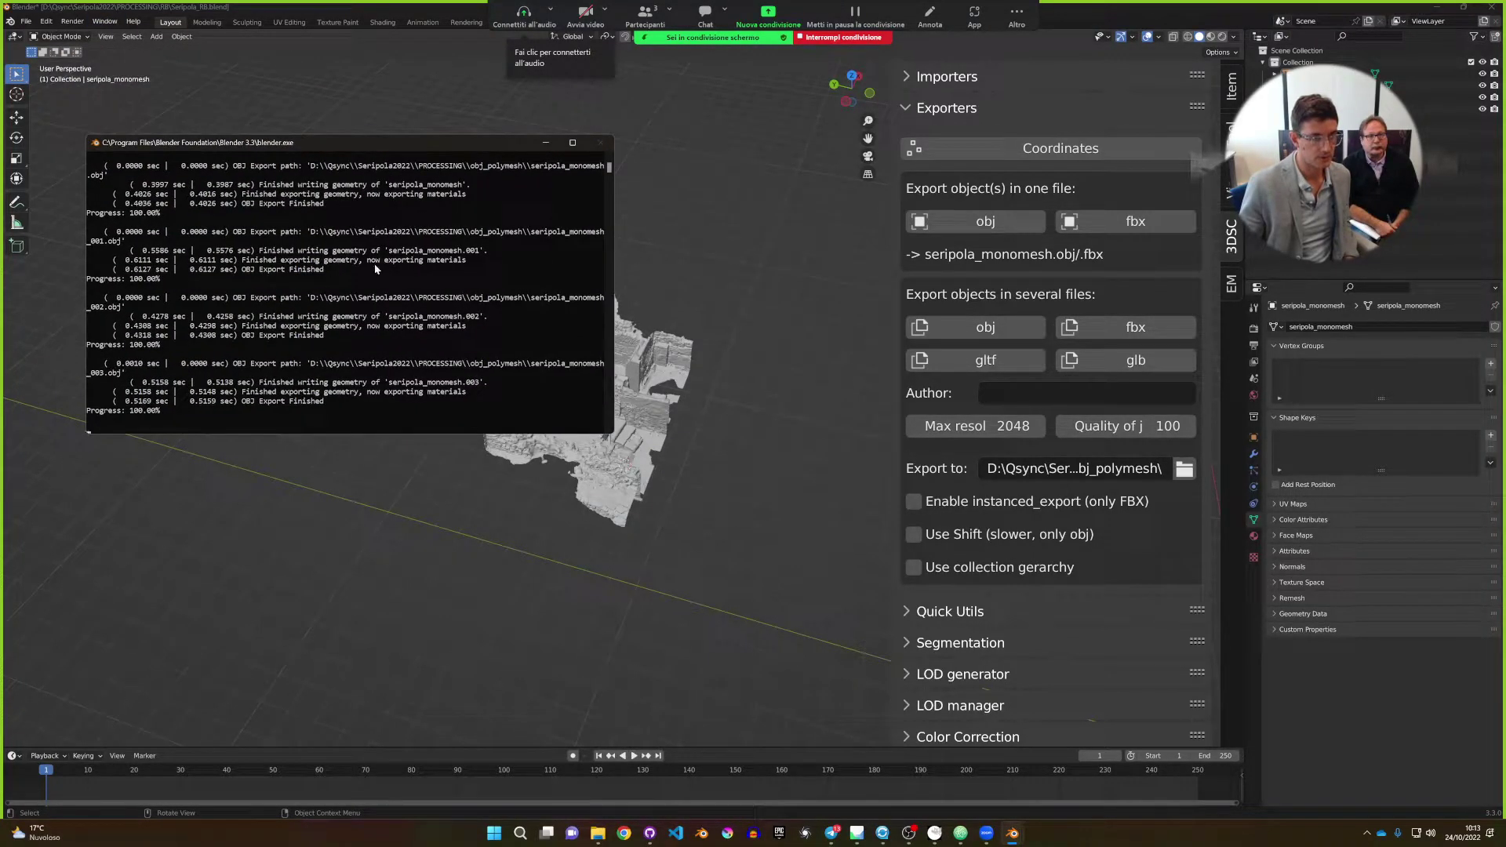
{"action": "scroll", "coordinate": [151, 231], "scroll_direction": "up", "scroll_amount": 7}
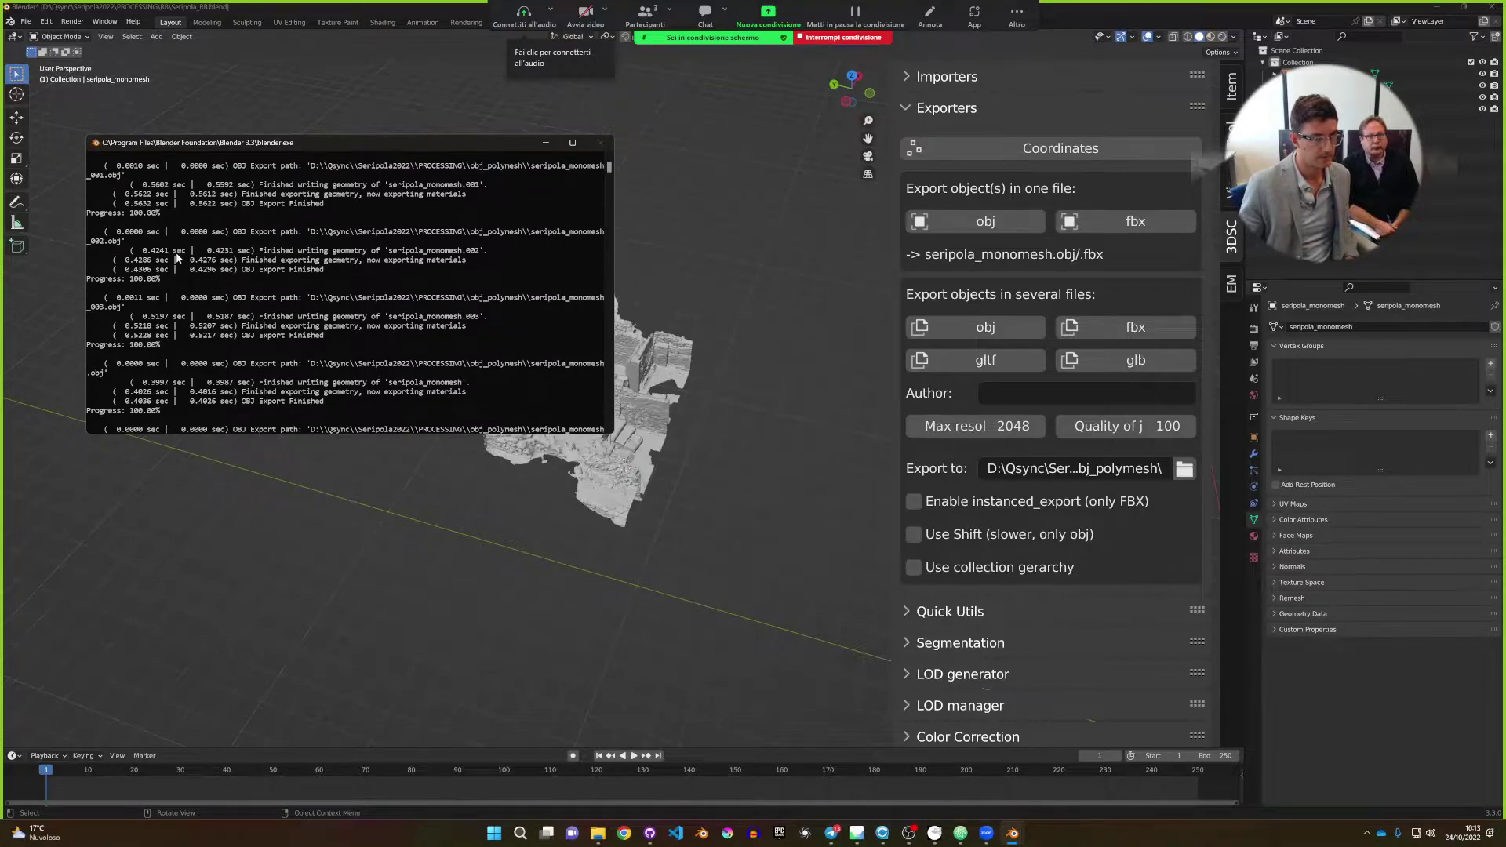
{"action": "left_click_drag", "start_coordinate": [320, 236], "coordinate": [596, 240]}
{"action": "left_click_drag", "start_coordinate": [441, 301], "coordinate": [86, 300]}
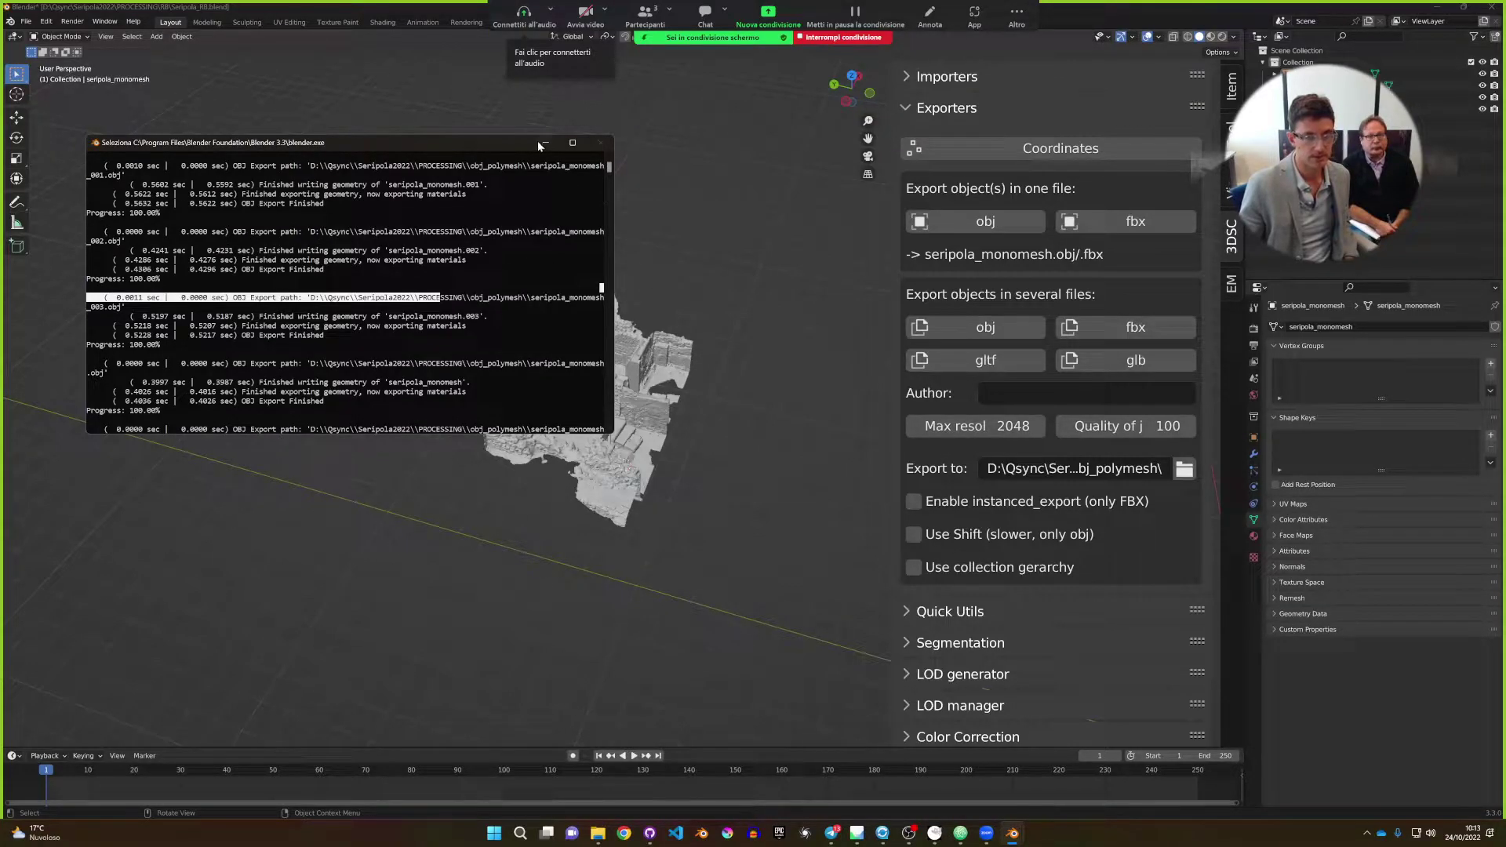
{"action": "left_click", "coordinate": [549, 627]}
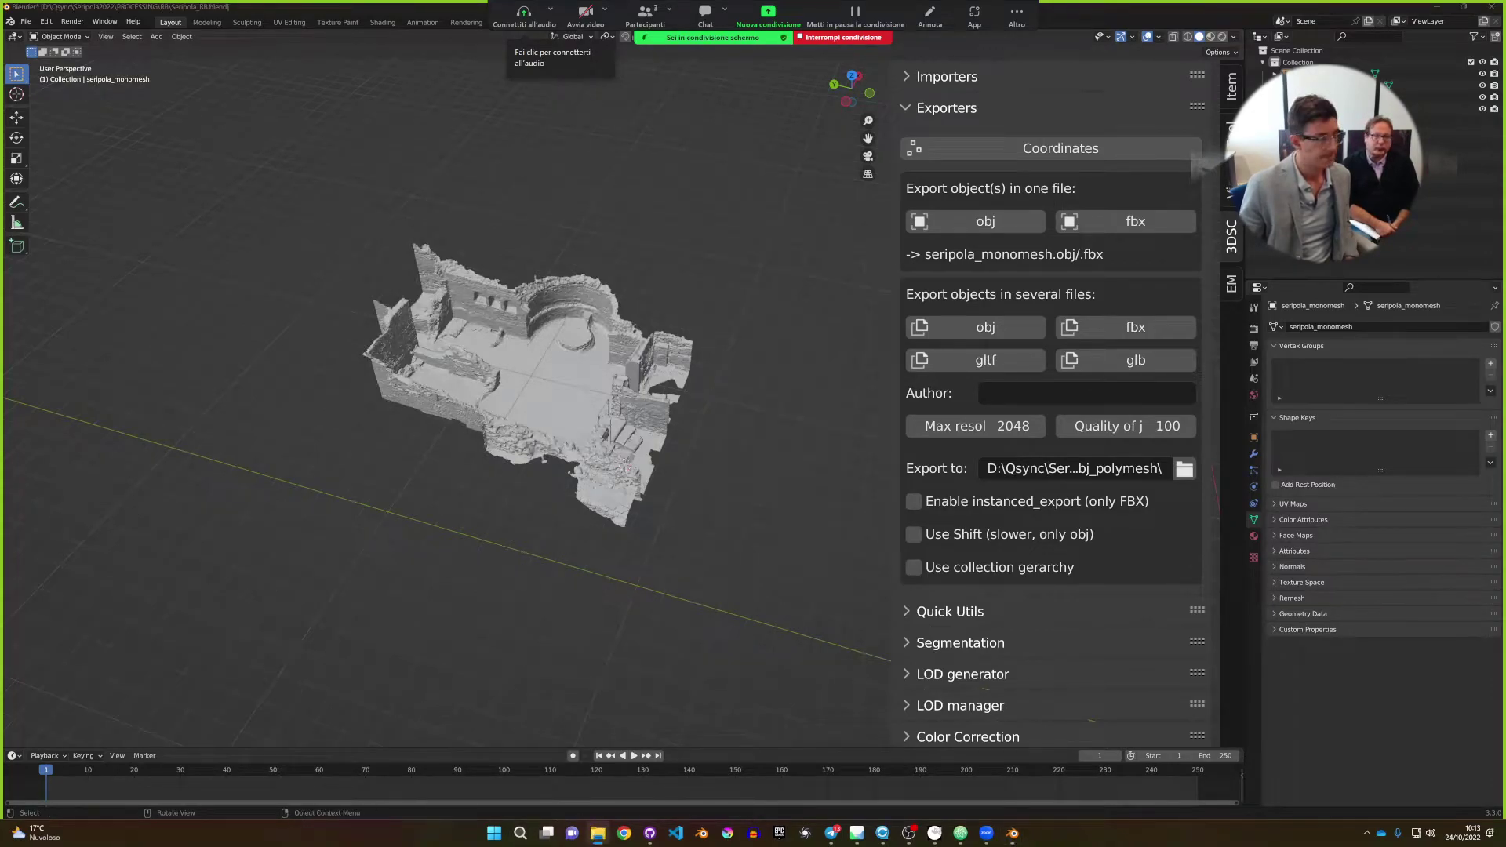
{"action": "key", "text": "alt+Tab"}
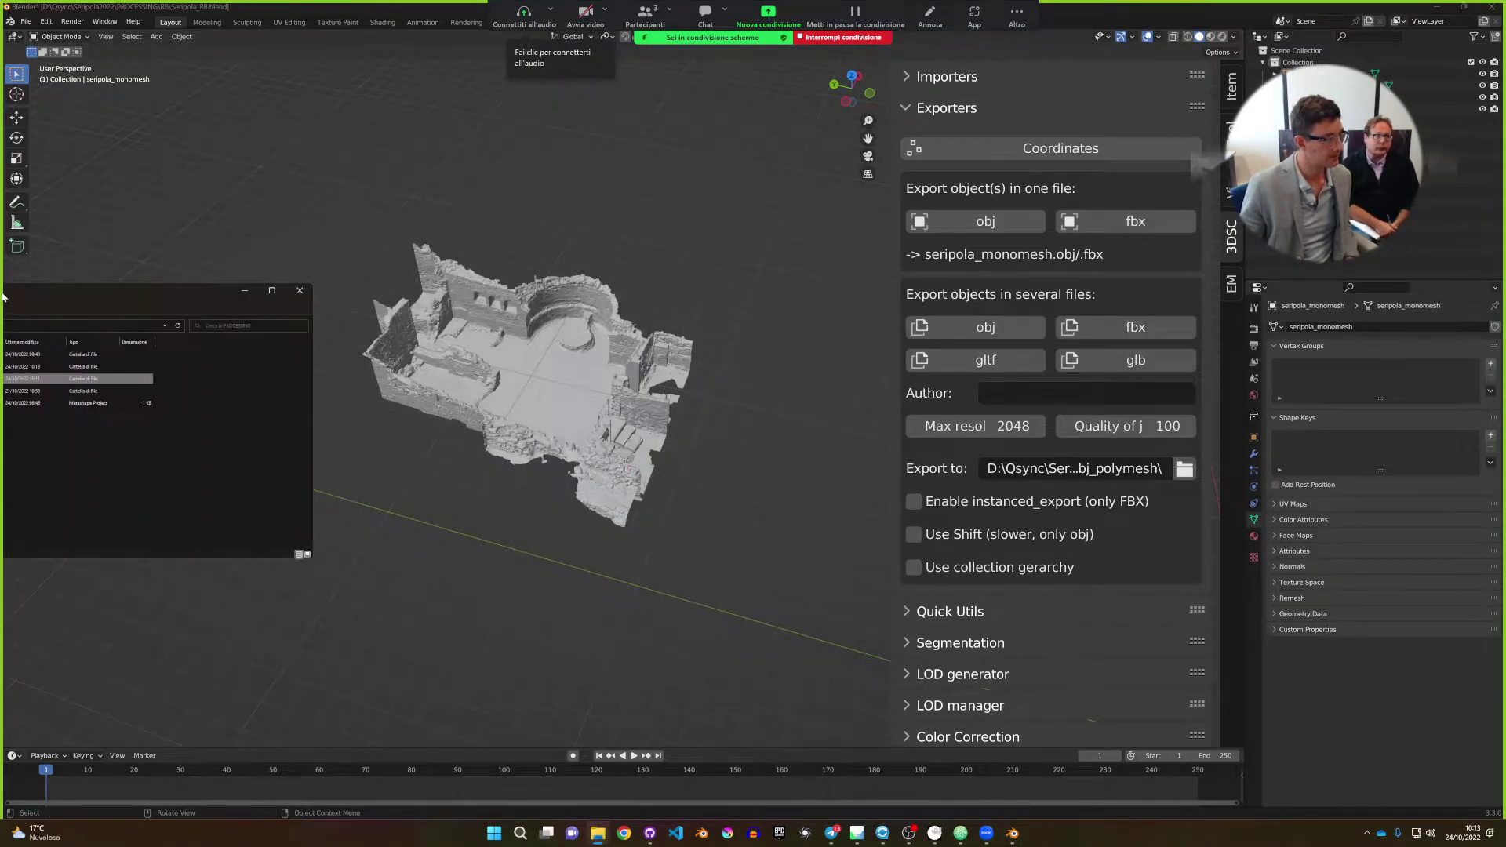
{"action": "double_click", "coordinate": [447, 242]}
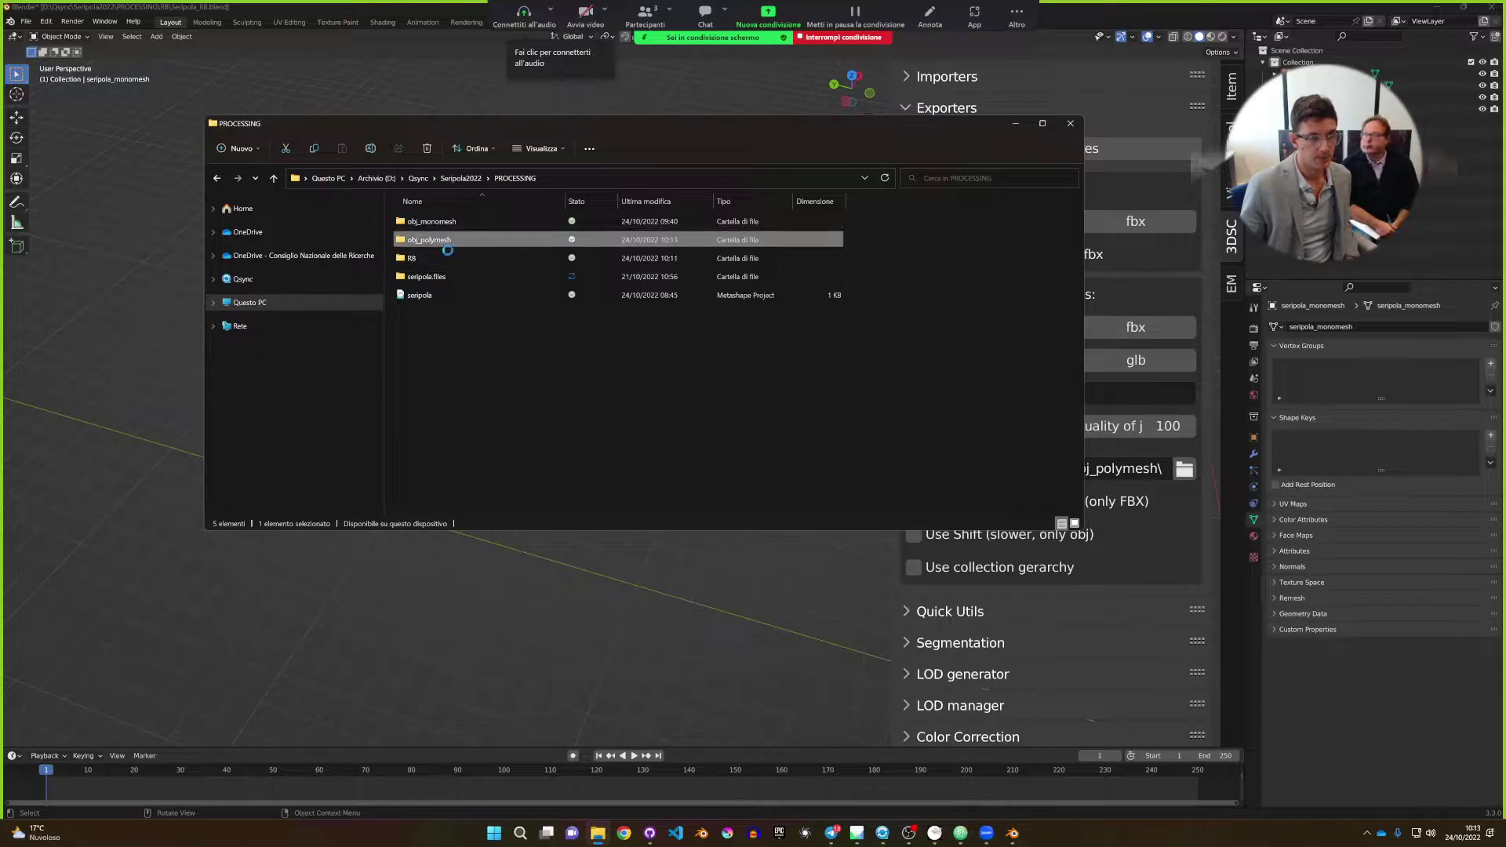
{"action": "scroll", "coordinate": [672, 431], "scroll_direction": "up", "scroll_amount": 4, "text": "ctrl"}
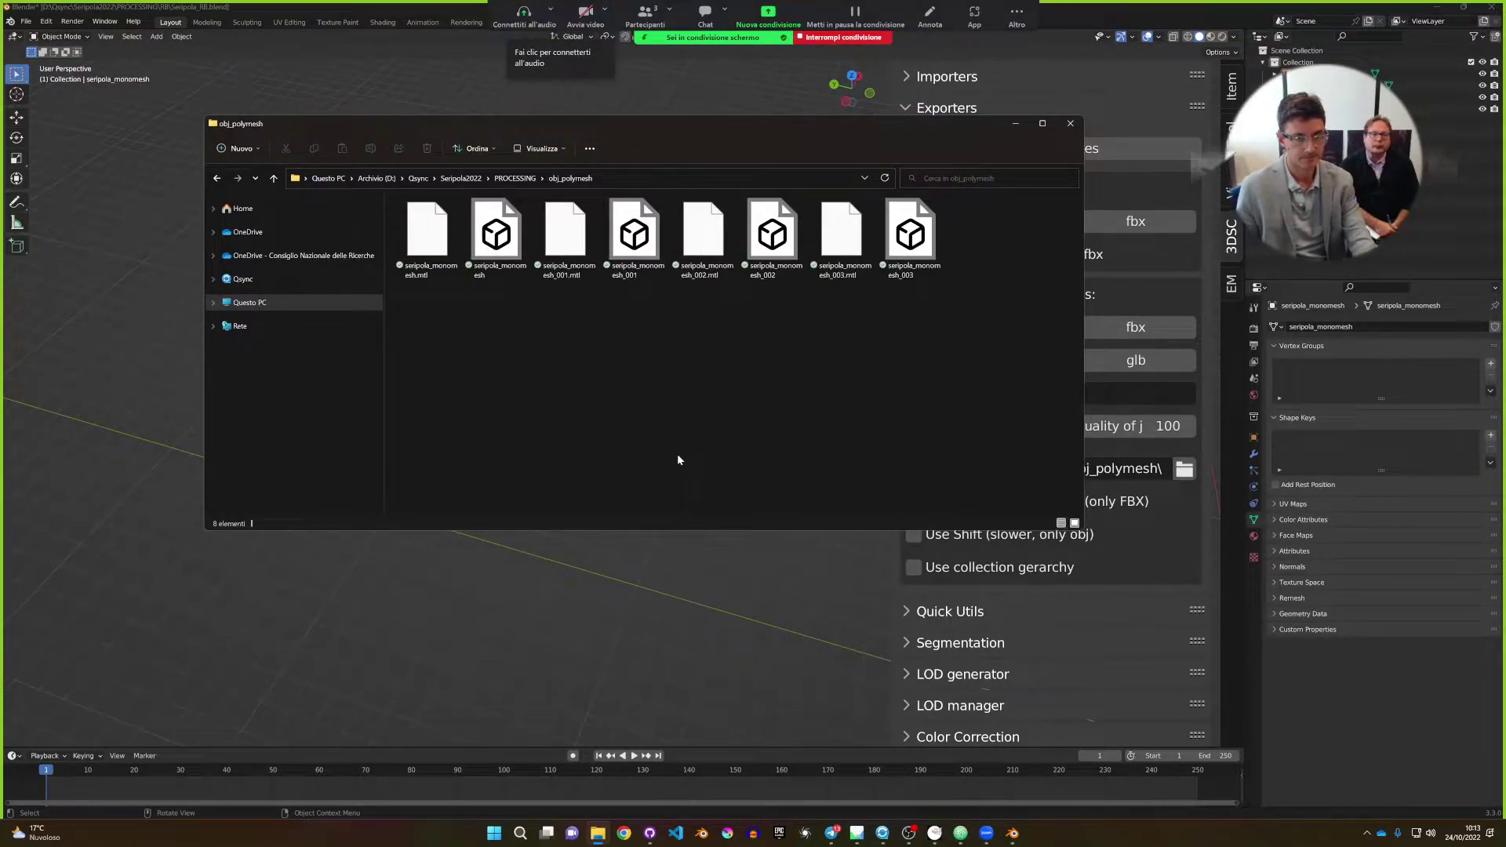
{"action": "left_click", "coordinate": [461, 178]}
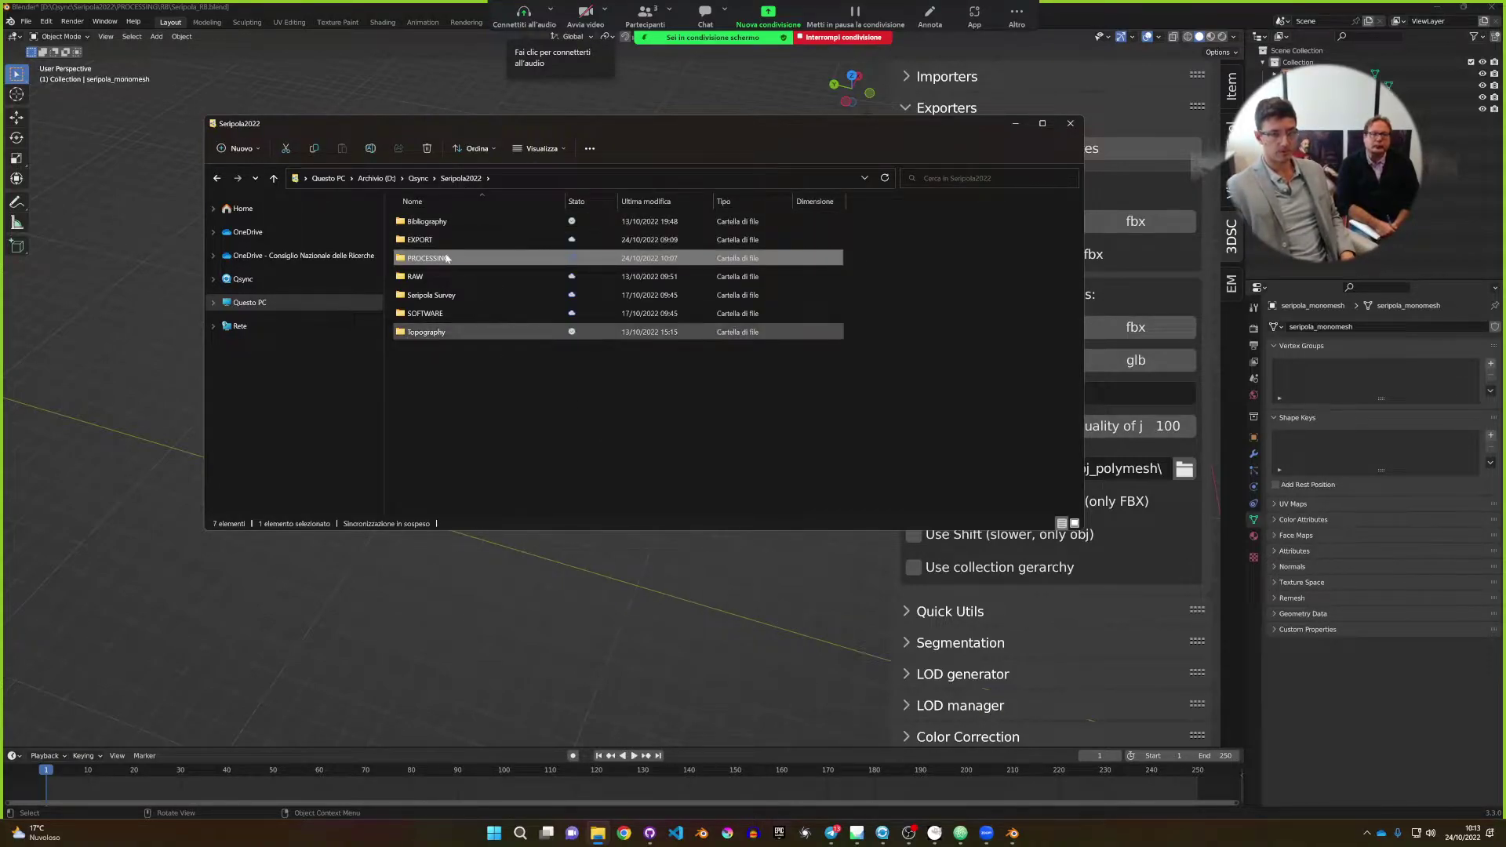
{"action": "left_click", "coordinate": [218, 178]}
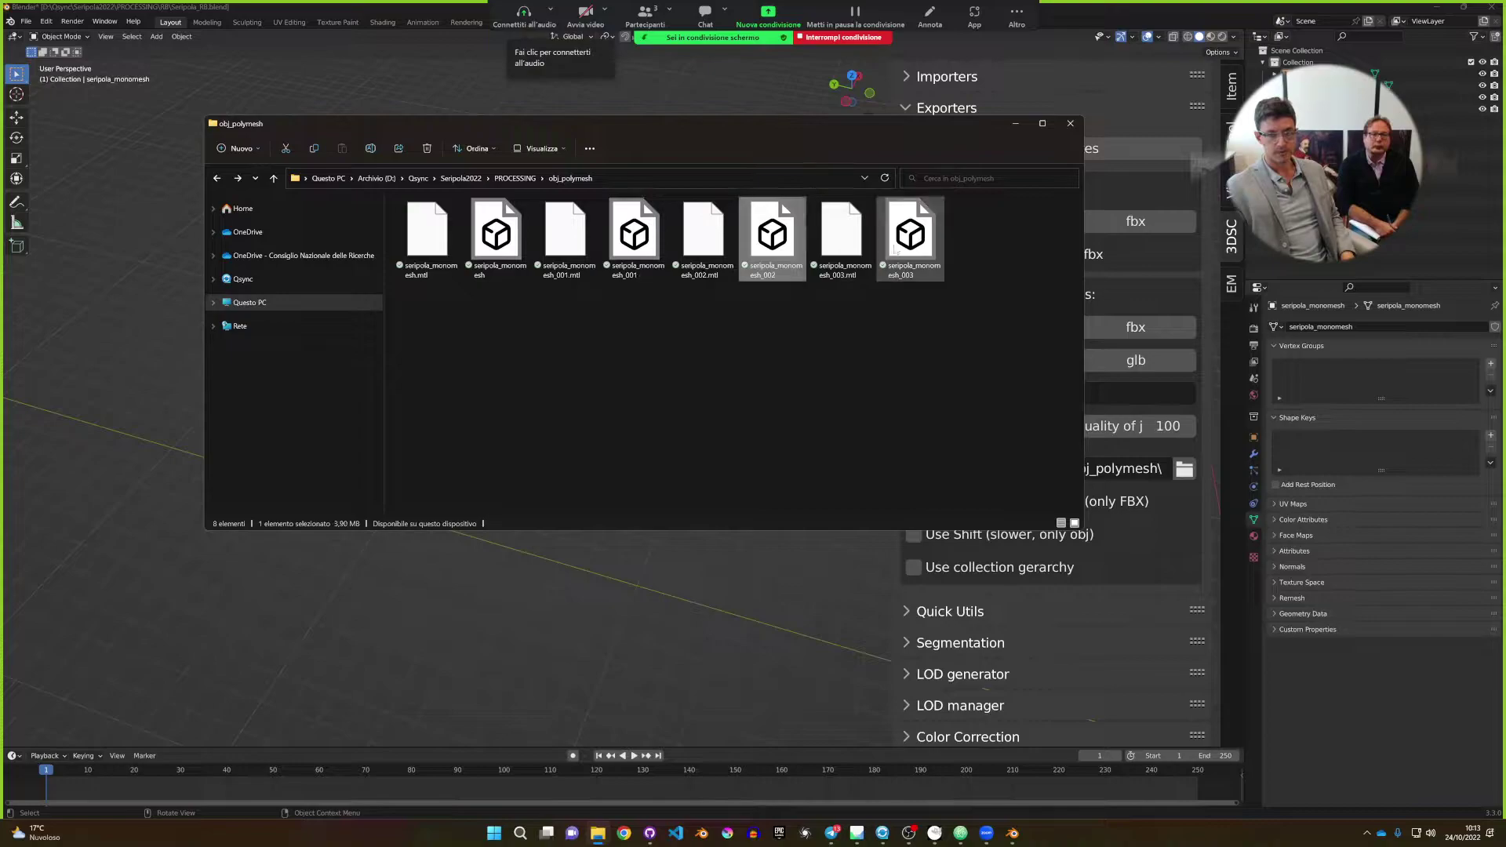
{"action": "left_click", "coordinate": [910, 236]}
{"action": "left_click", "coordinate": [884, 361]}
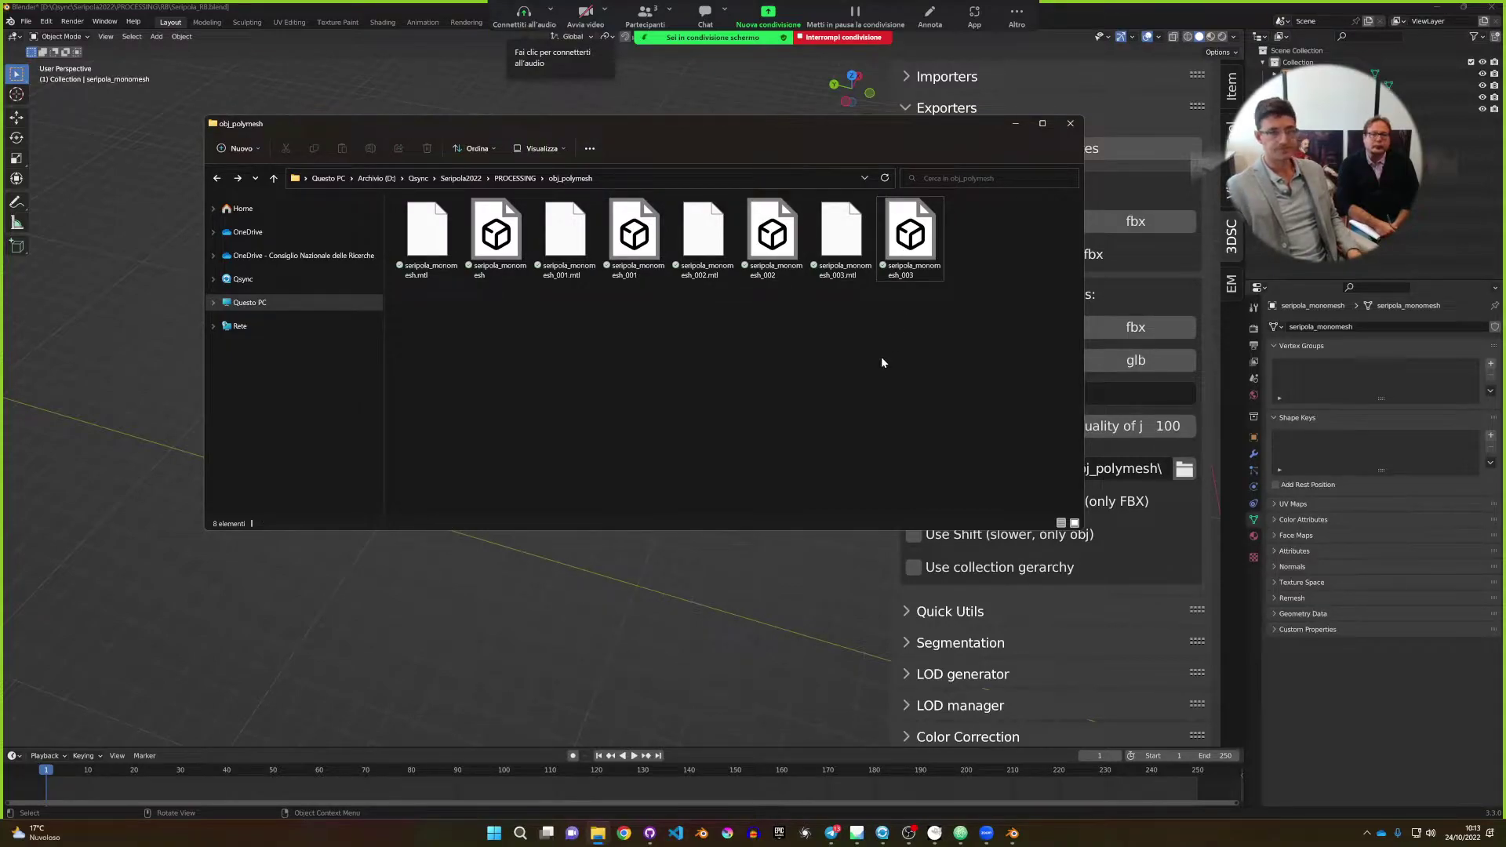
{"action": "left_click", "coordinate": [390, 16]}
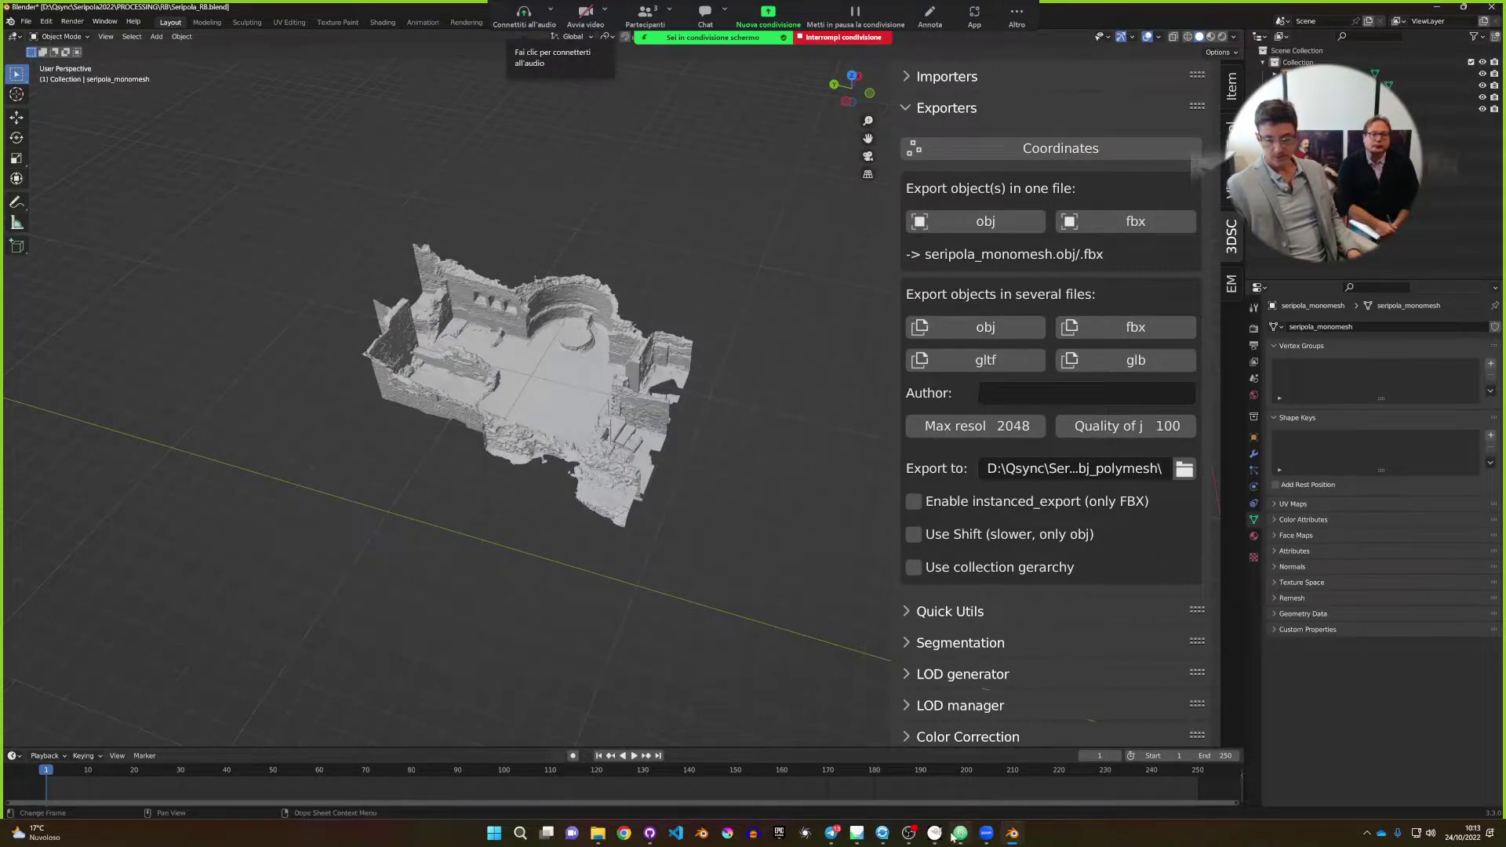
Switch to the Metashape seripola.psx window and orbit the ruin model toward a top-down view.
{"action": "mouse_move", "coordinate": [859, 835]}
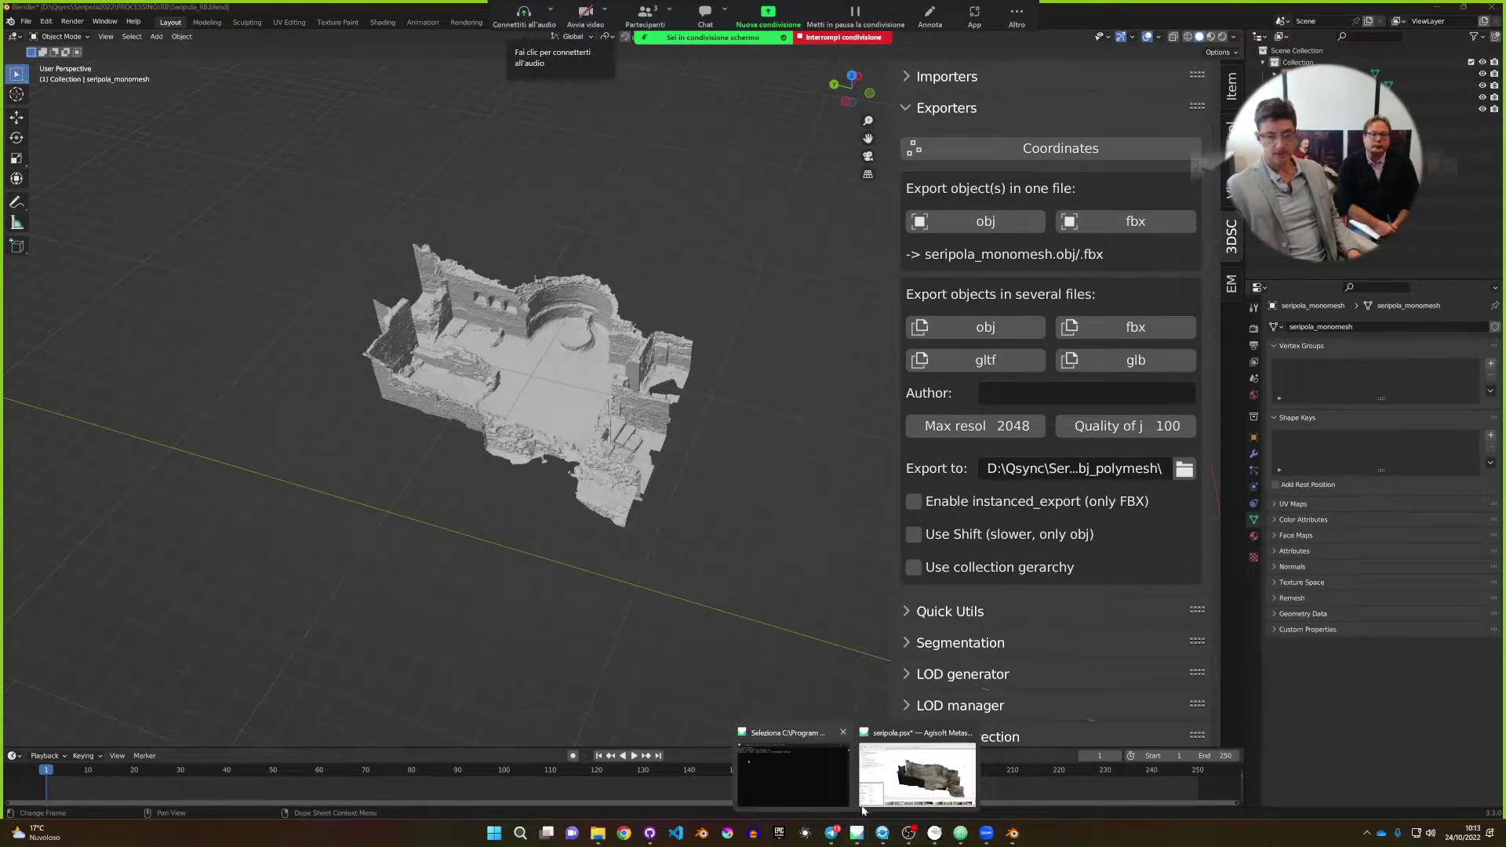
{"action": "left_click", "coordinate": [918, 773]}
{"action": "left_click_drag", "start_coordinate": [934, 402], "coordinate": [901, 412]}
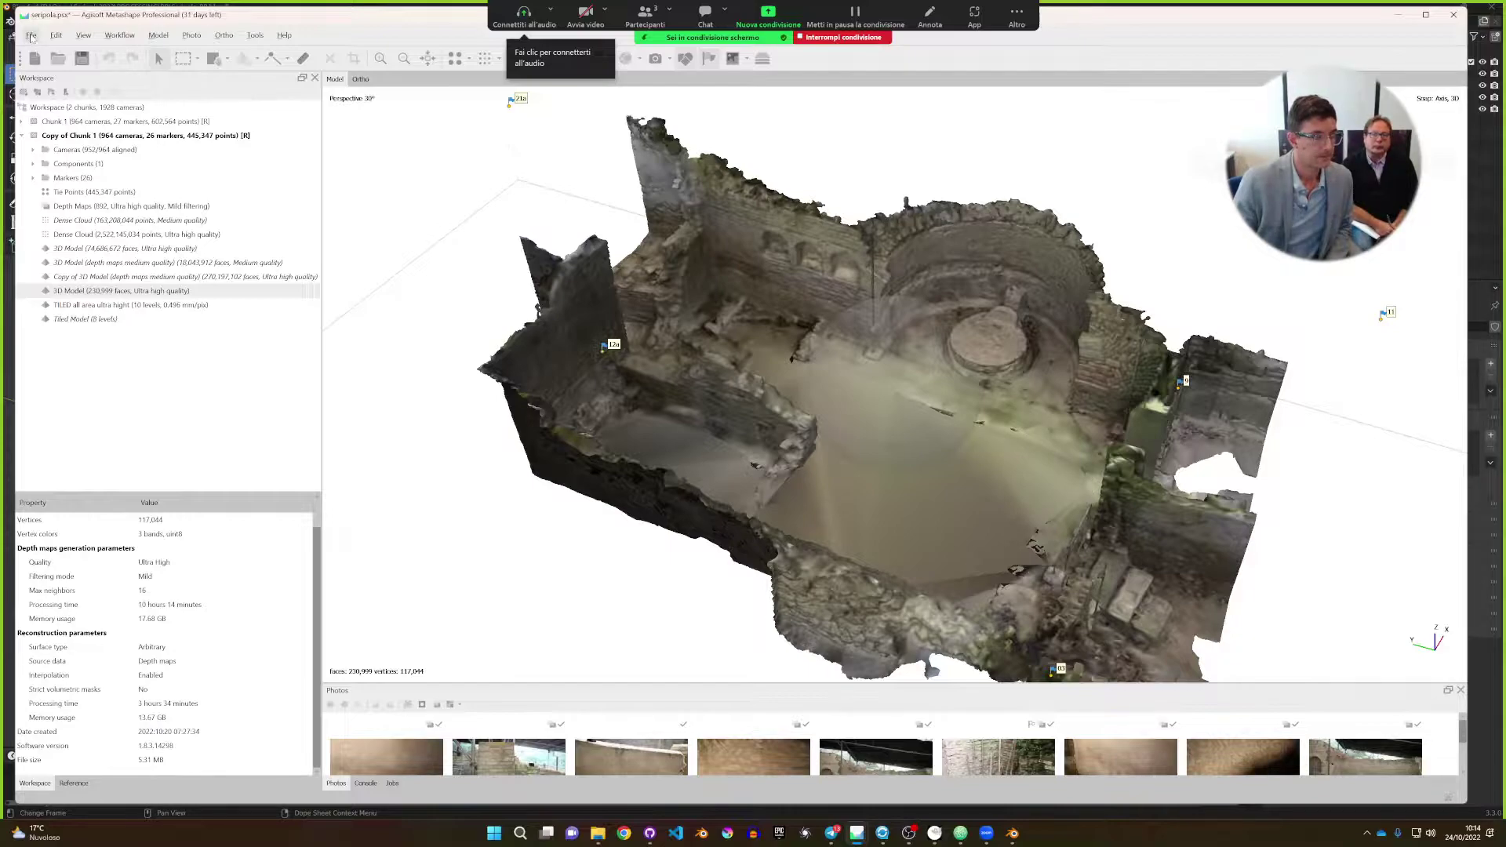
{"action": "mouse_move", "coordinate": [877, 426]}
{"action": "left_mouse_down"}
{"action": "mouse_move", "coordinate": [883, 414]}
{"action": "mouse_move", "coordinate": [878, 433]}
{"action": "left_mouse_up"}
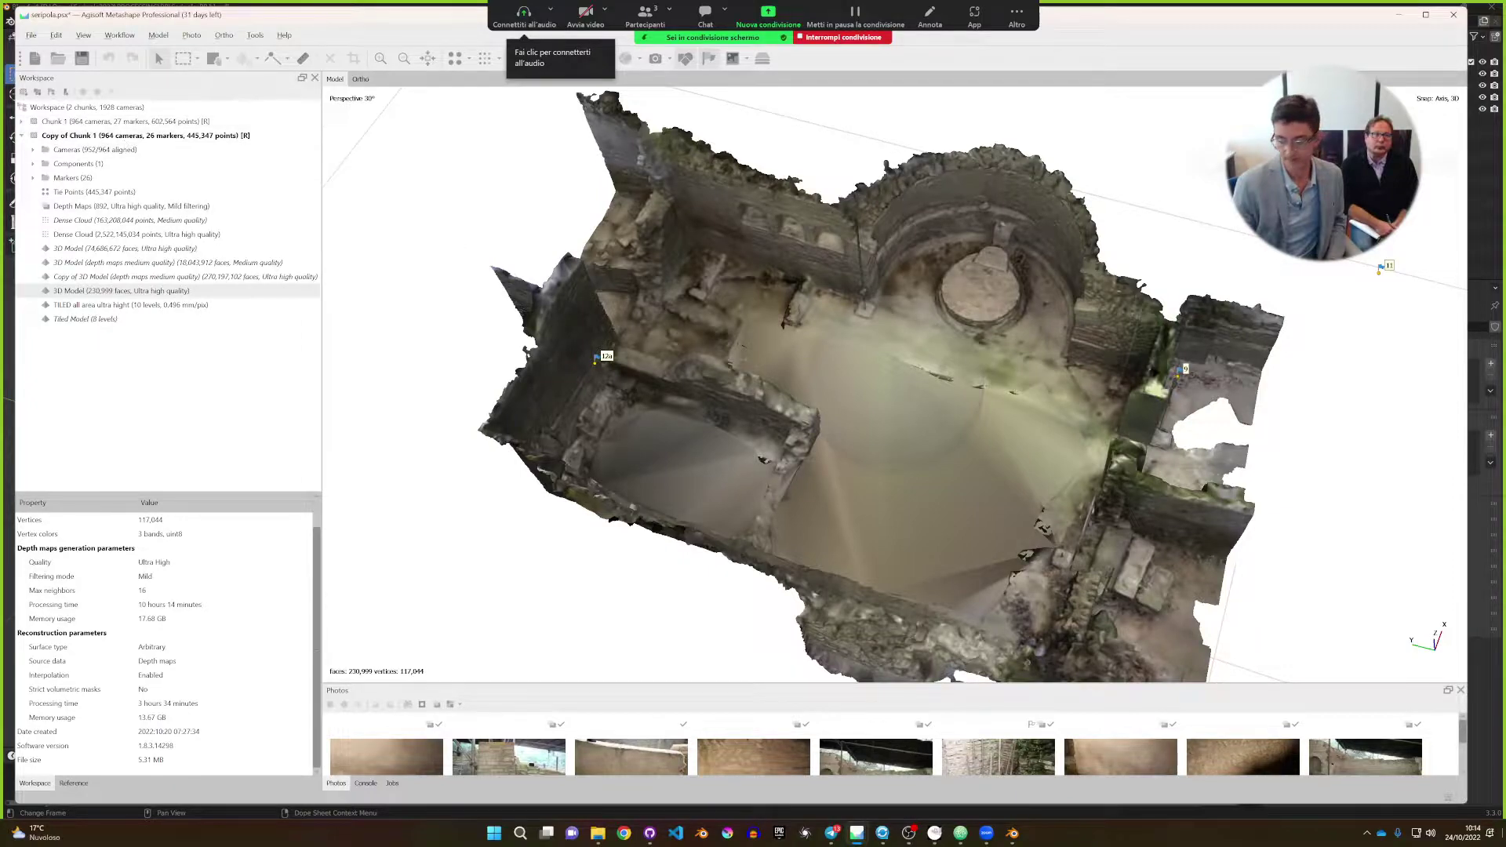
Quit the Qsync client from its tray panel via the Esci option and confirm.
{"action": "left_click", "coordinate": [1366, 834]}
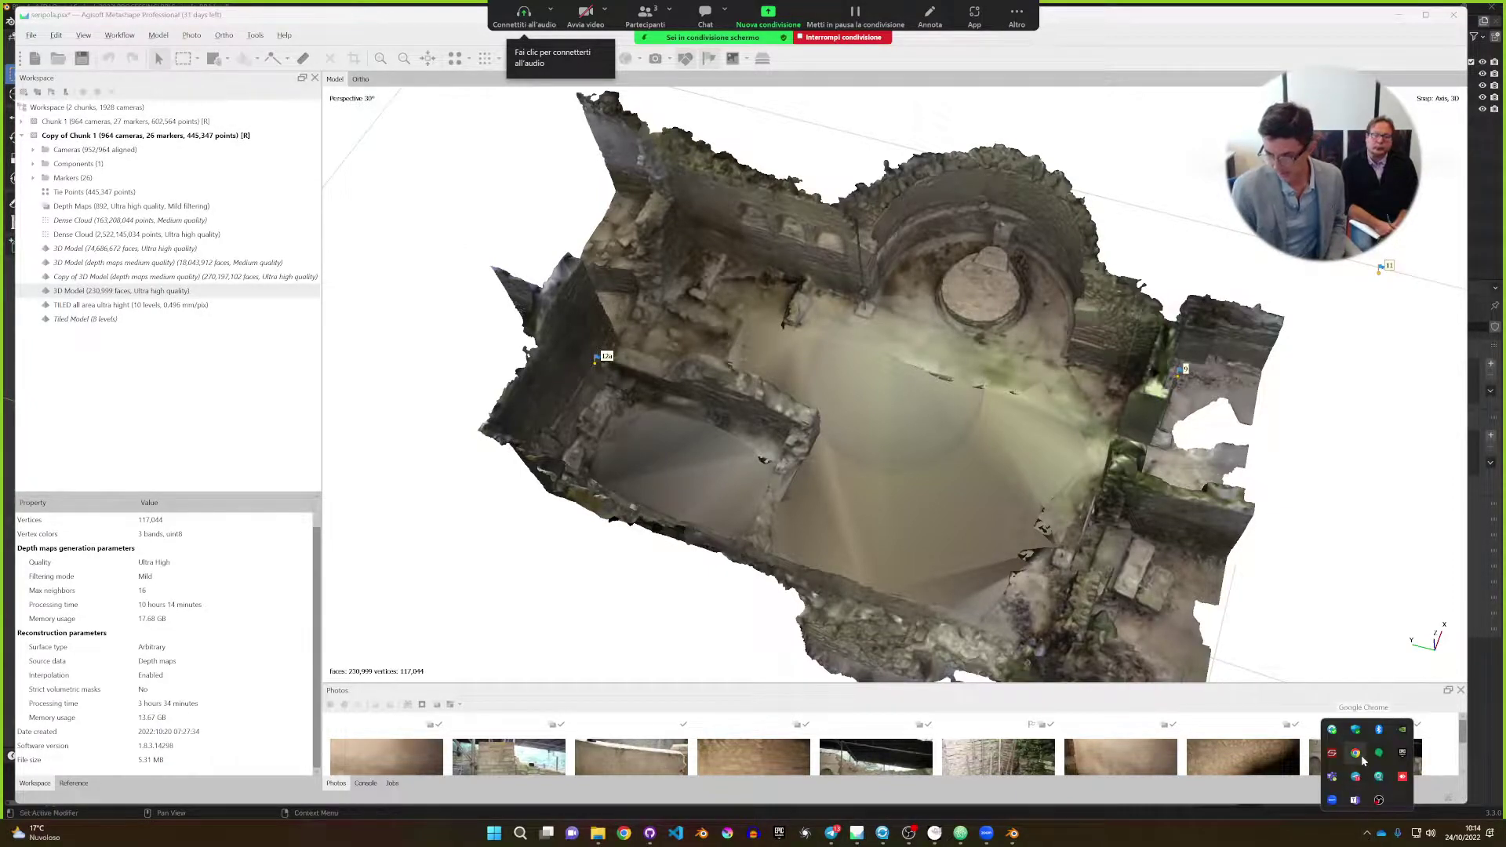
{"action": "left_click", "coordinate": [1333, 731]}
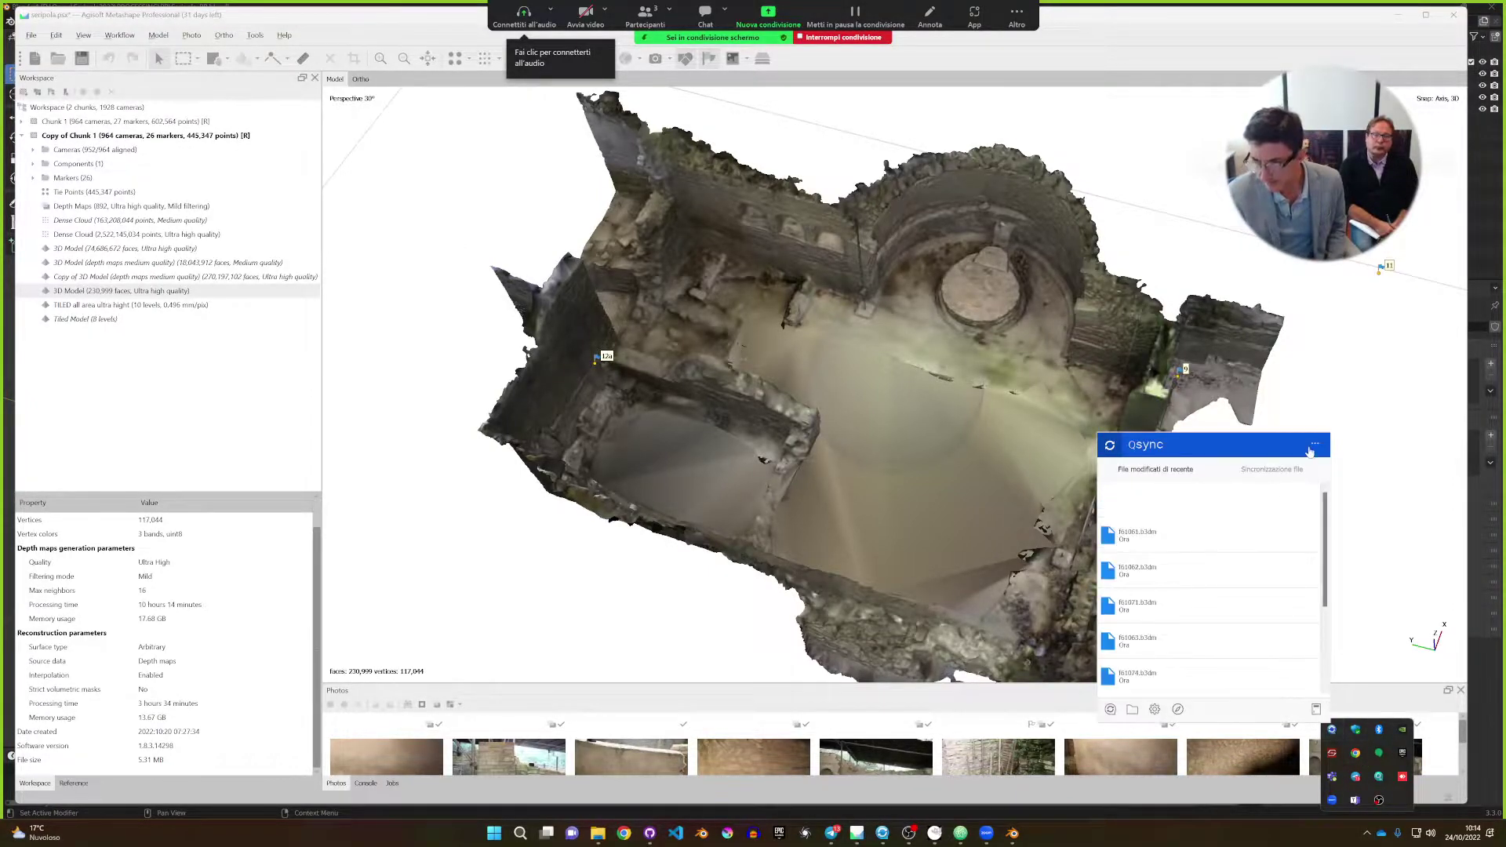
{"action": "left_click", "coordinate": [1315, 444]}
{"action": "left_click", "coordinate": [1248, 510]}
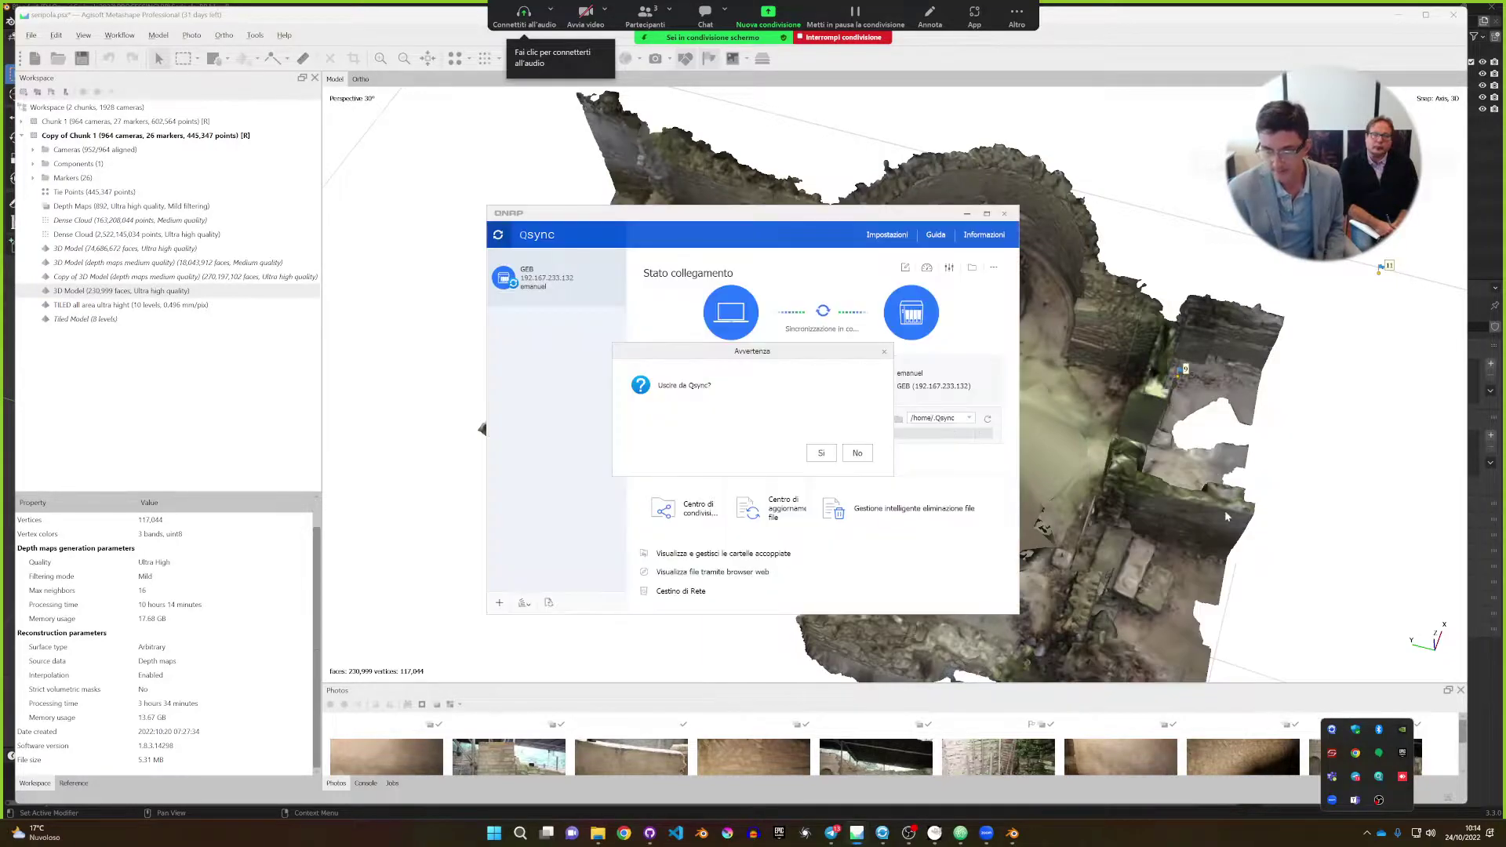
{"action": "left_click", "coordinate": [816, 454]}
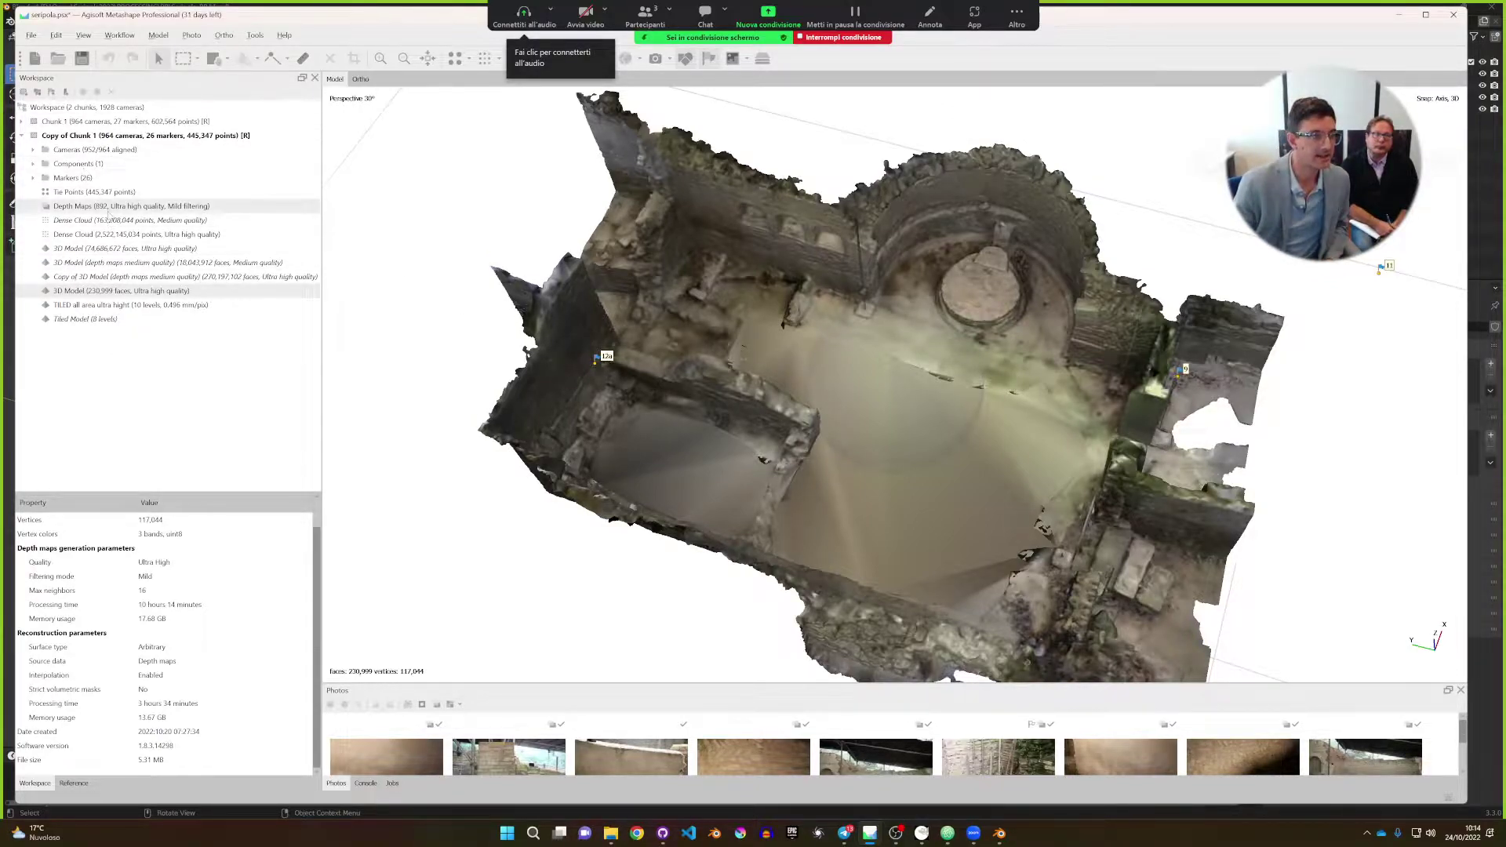
Remove the depth maps and the medium-quality dense cloud from Copy of Chunk 1.
{"action": "left_click", "coordinate": [106, 206]}
{"action": "right_click", "coordinate": [110, 209]}
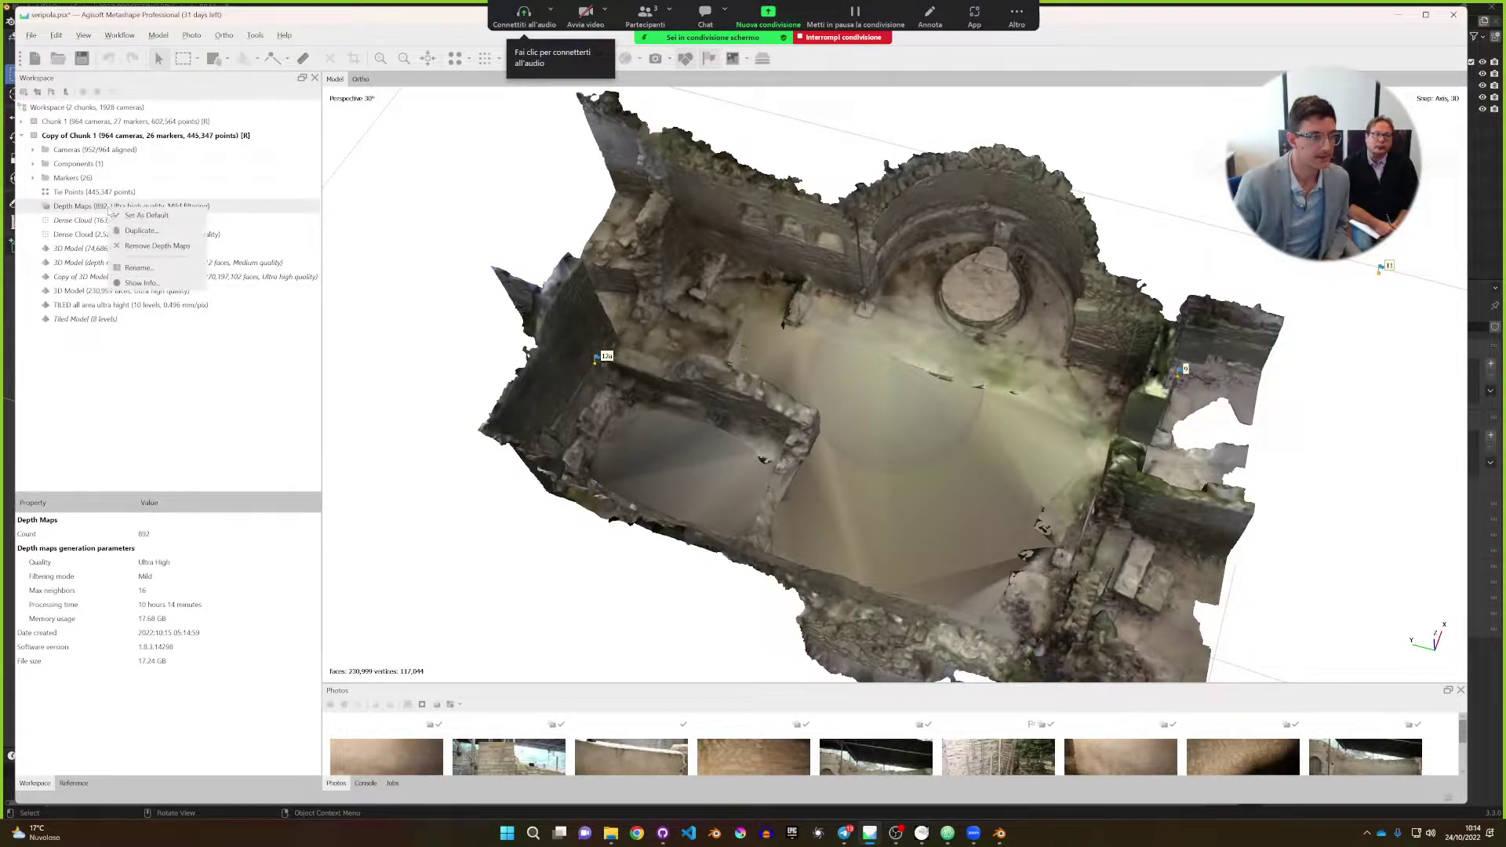
{"action": "left_click", "coordinate": [157, 247]}
{"action": "left_click", "coordinate": [723, 420]}
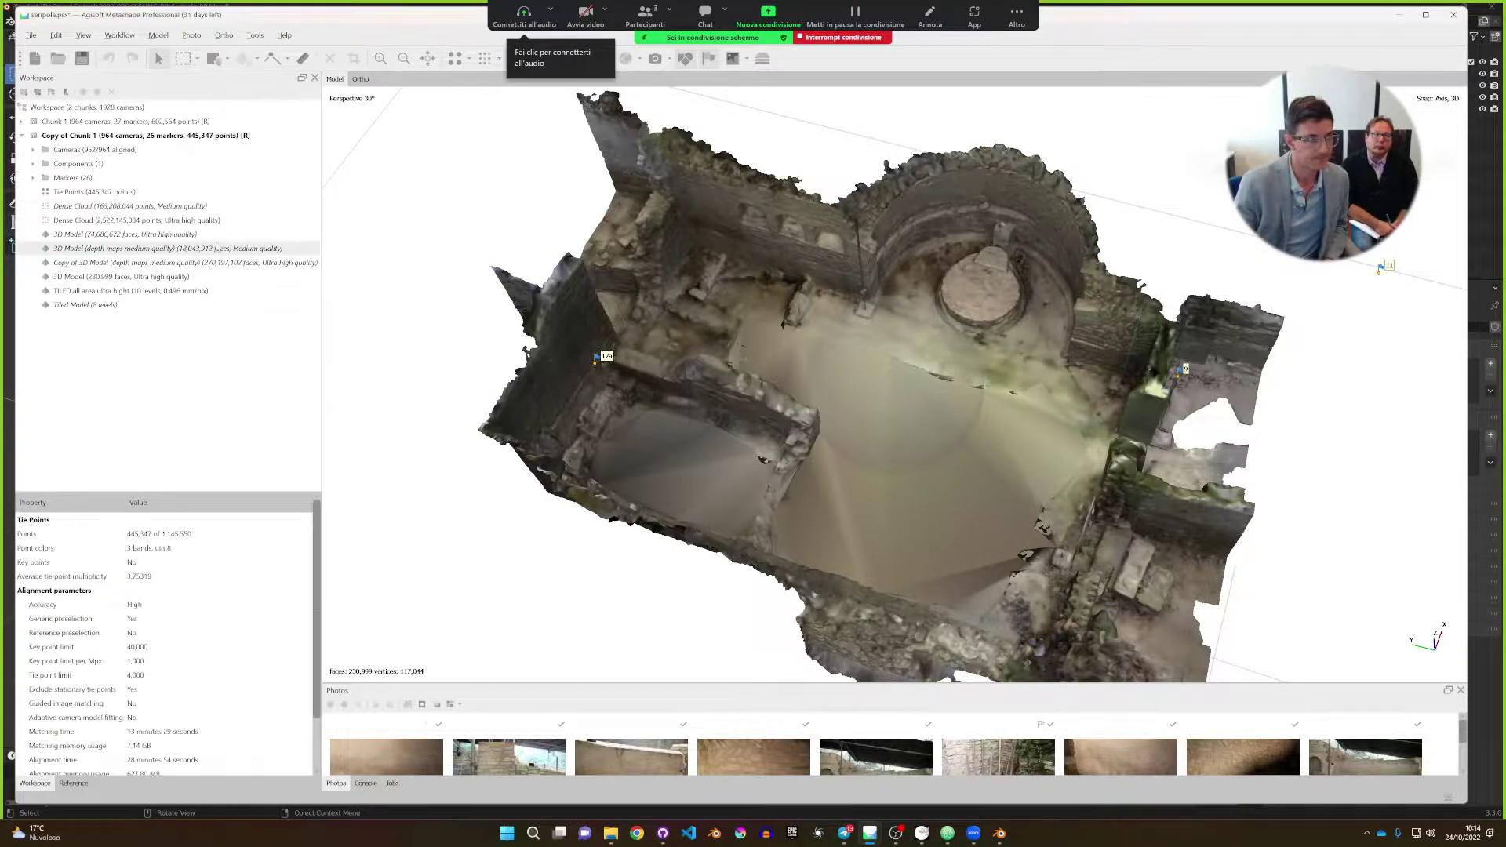
{"action": "right_click", "coordinate": [187, 210]}
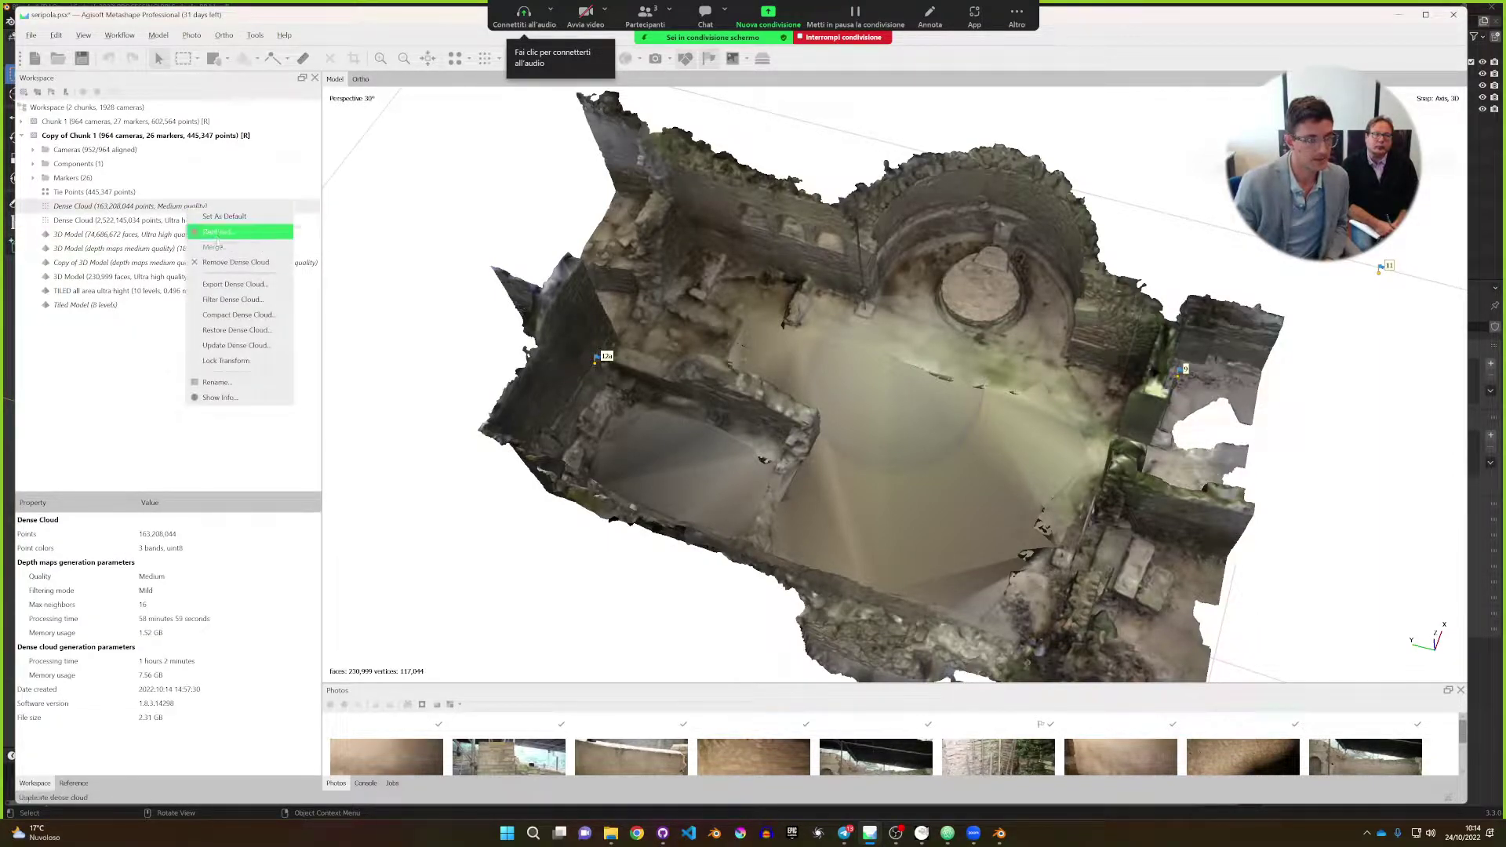
{"action": "left_click", "coordinate": [236, 262]}
{"action": "left_click", "coordinate": [730, 418]}
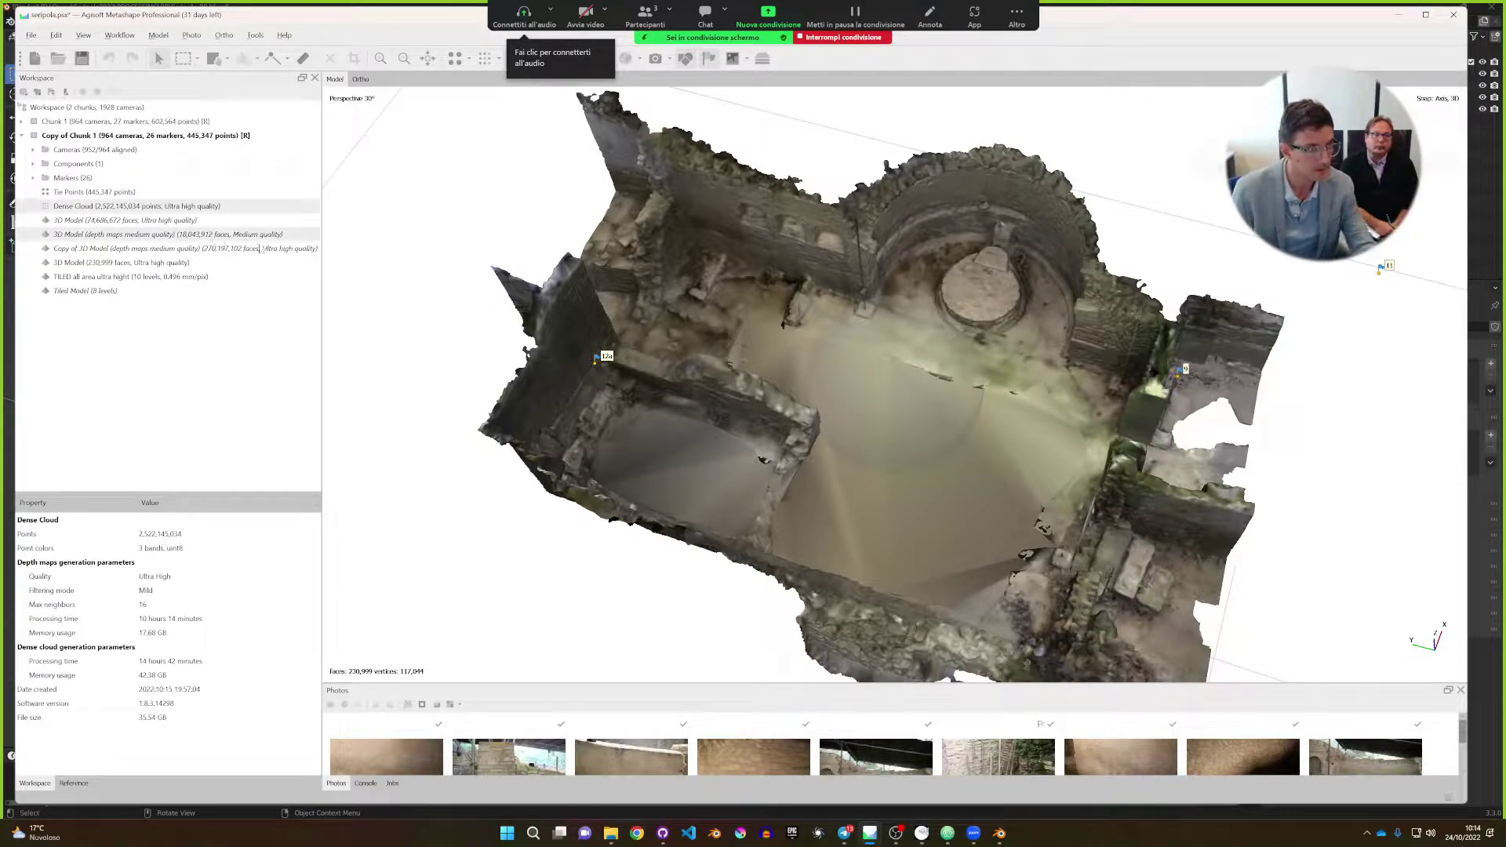
Remove both tiled models and the four 3D models.
{"action": "left_click", "coordinate": [179, 291], "text": "shift"}
{"action": "right_click", "coordinate": [159, 292]}
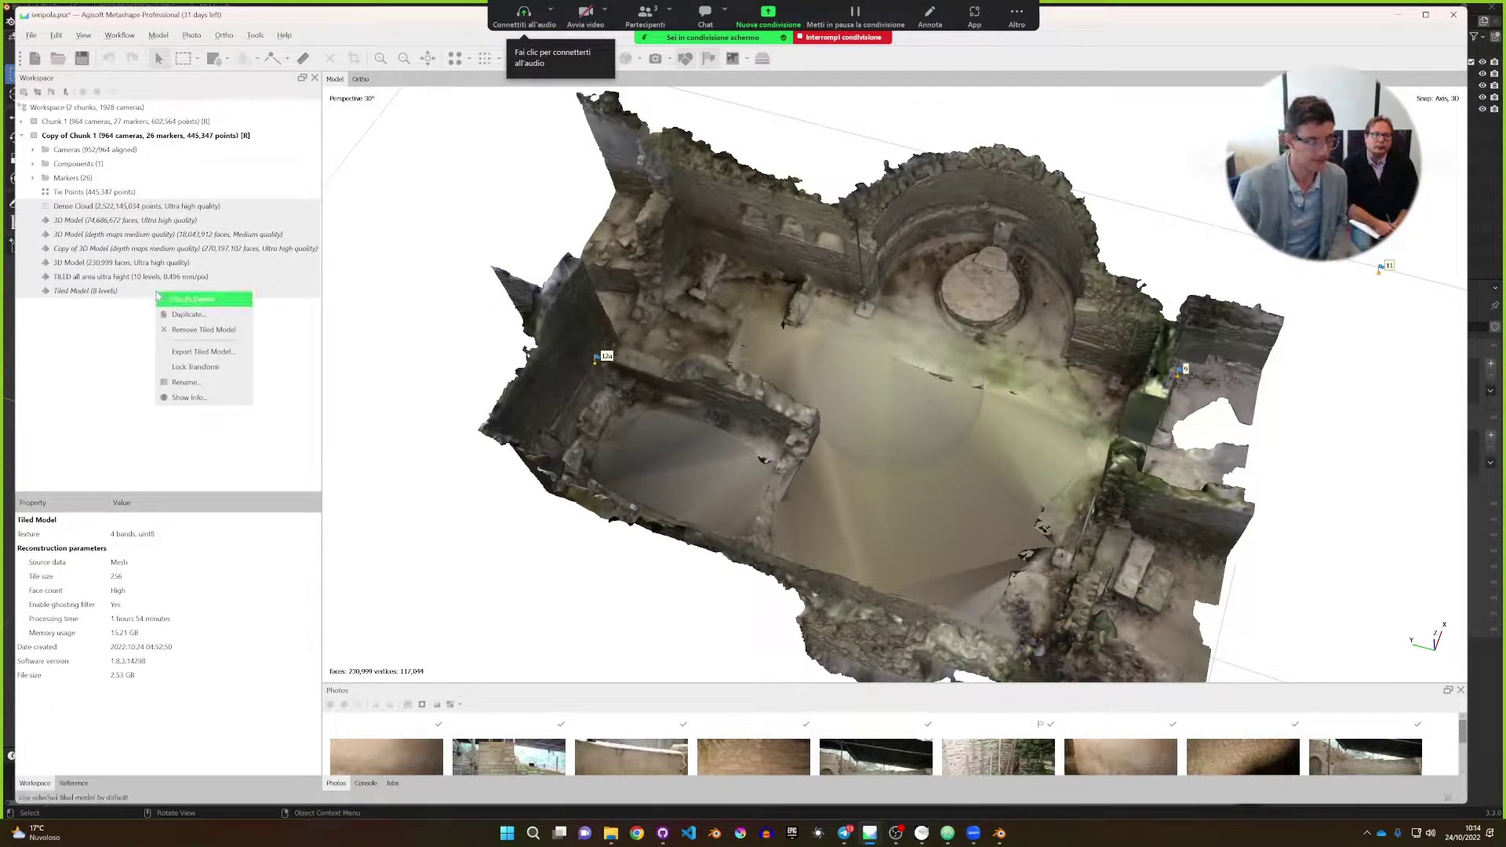
{"action": "left_click", "coordinate": [203, 330]}
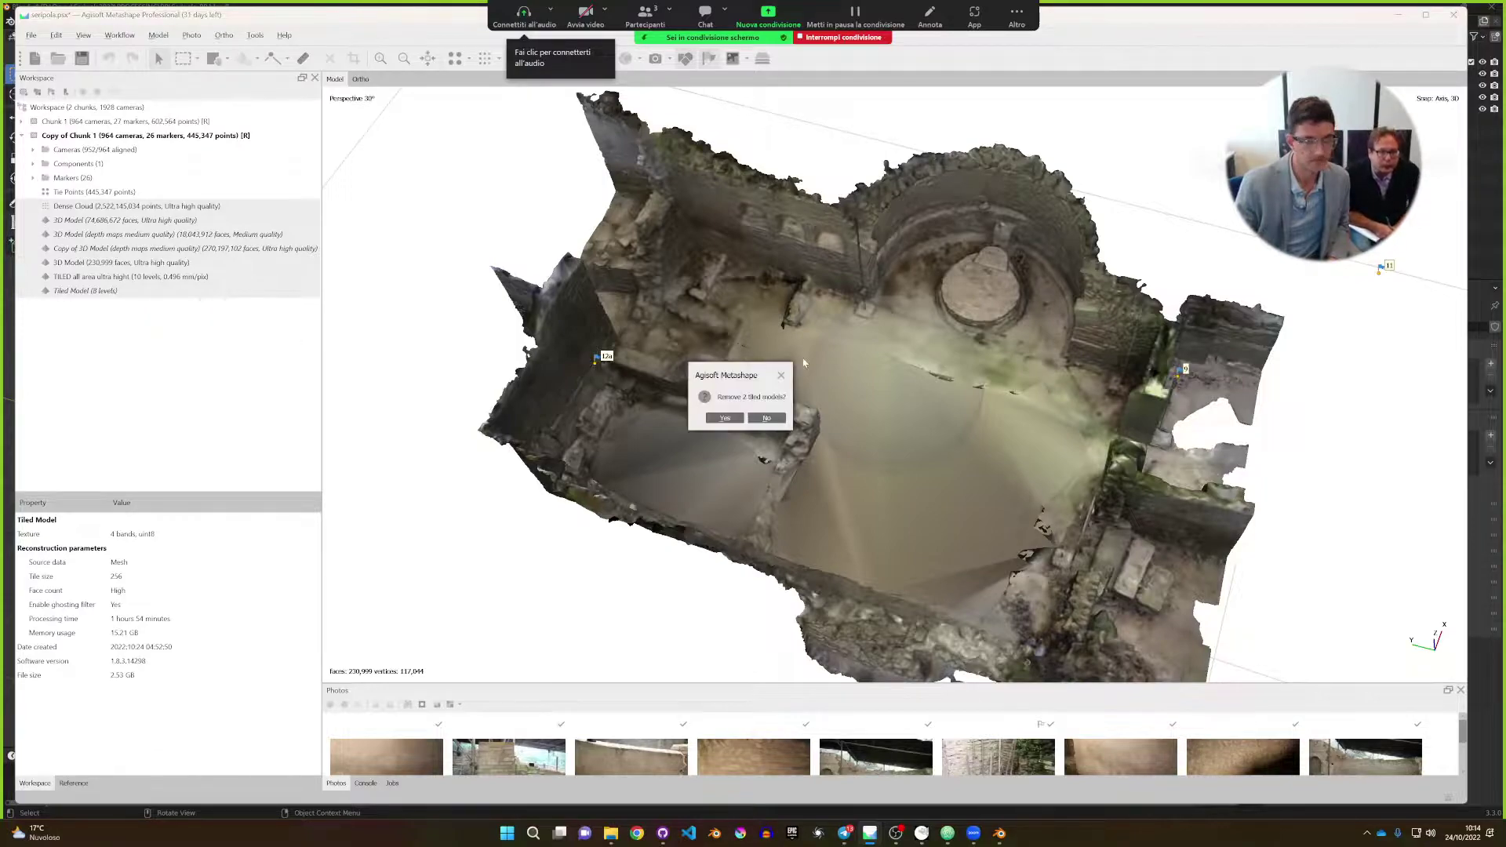
{"action": "left_click", "coordinate": [724, 422]}
{"action": "right_click", "coordinate": [231, 250]}
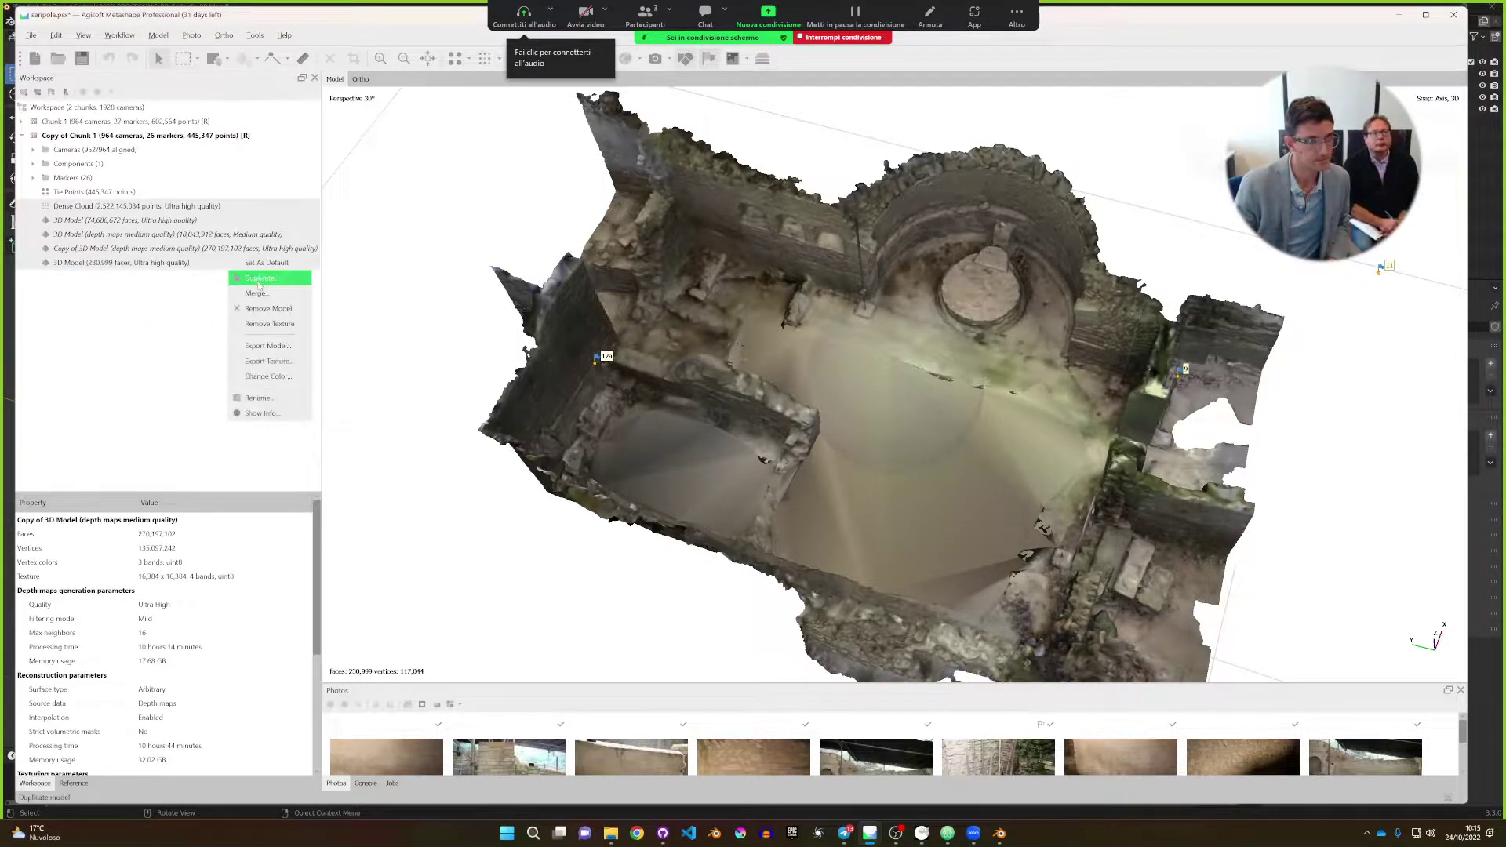
{"action": "left_click", "coordinate": [268, 308]}
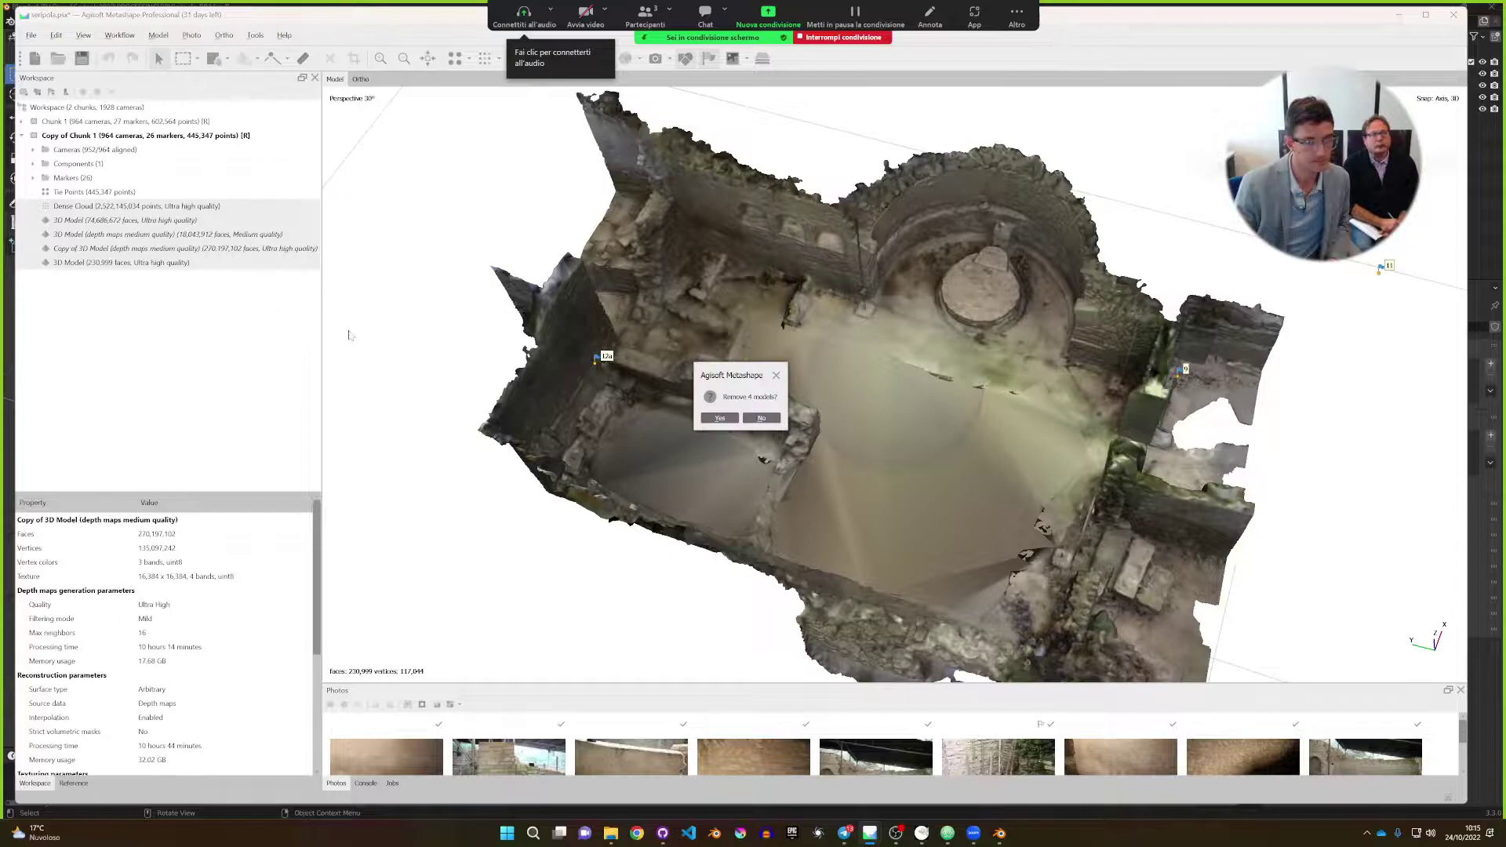
{"action": "left_click", "coordinate": [719, 417]}
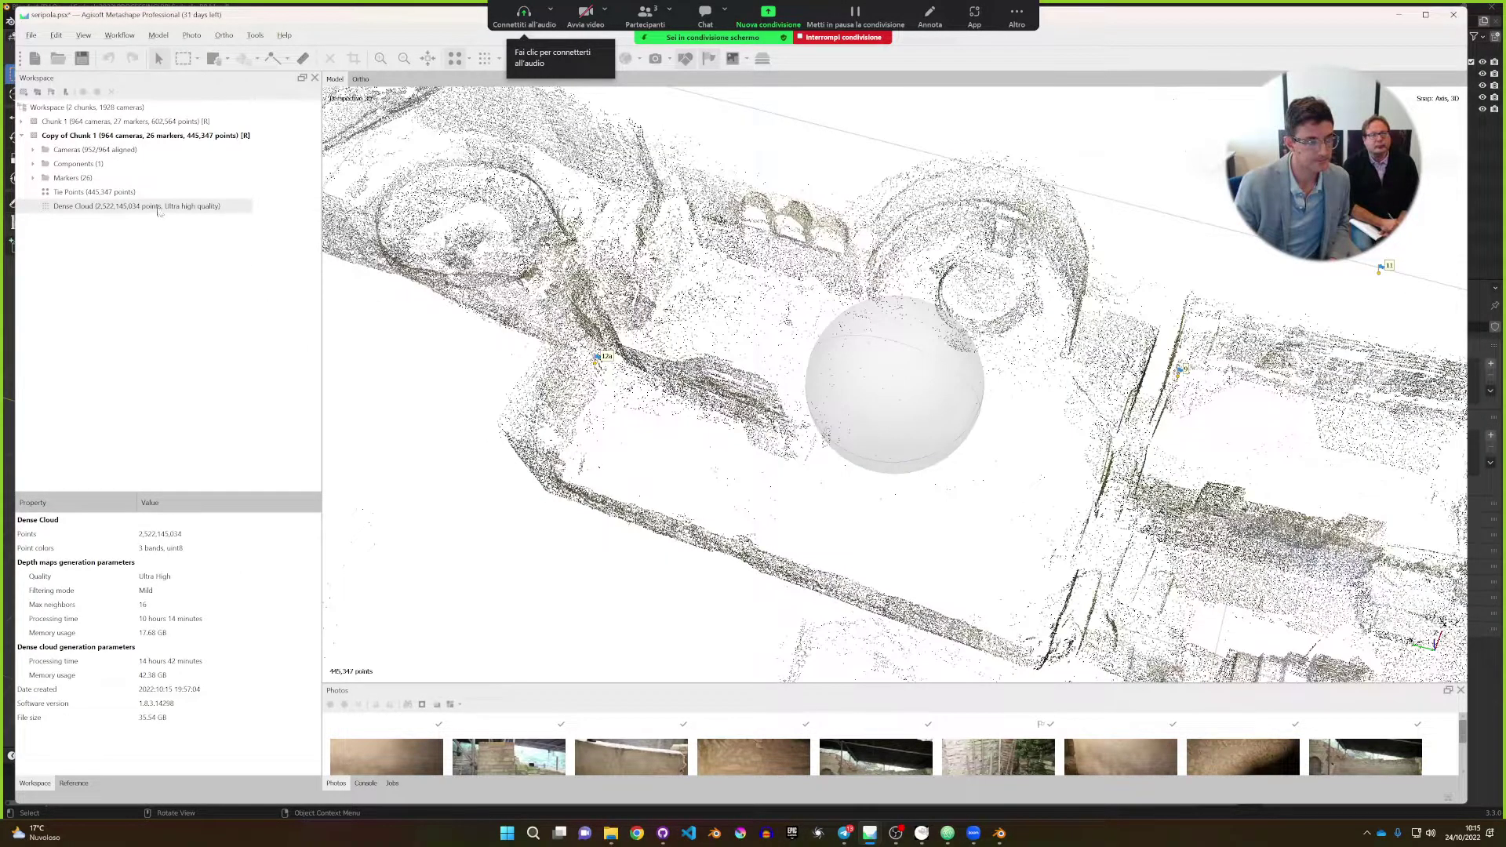
Remove the remaining ultra-high dense cloud from the chunk.
{"action": "right_click", "coordinate": [158, 209]}
{"action": "left_click", "coordinate": [213, 262]}
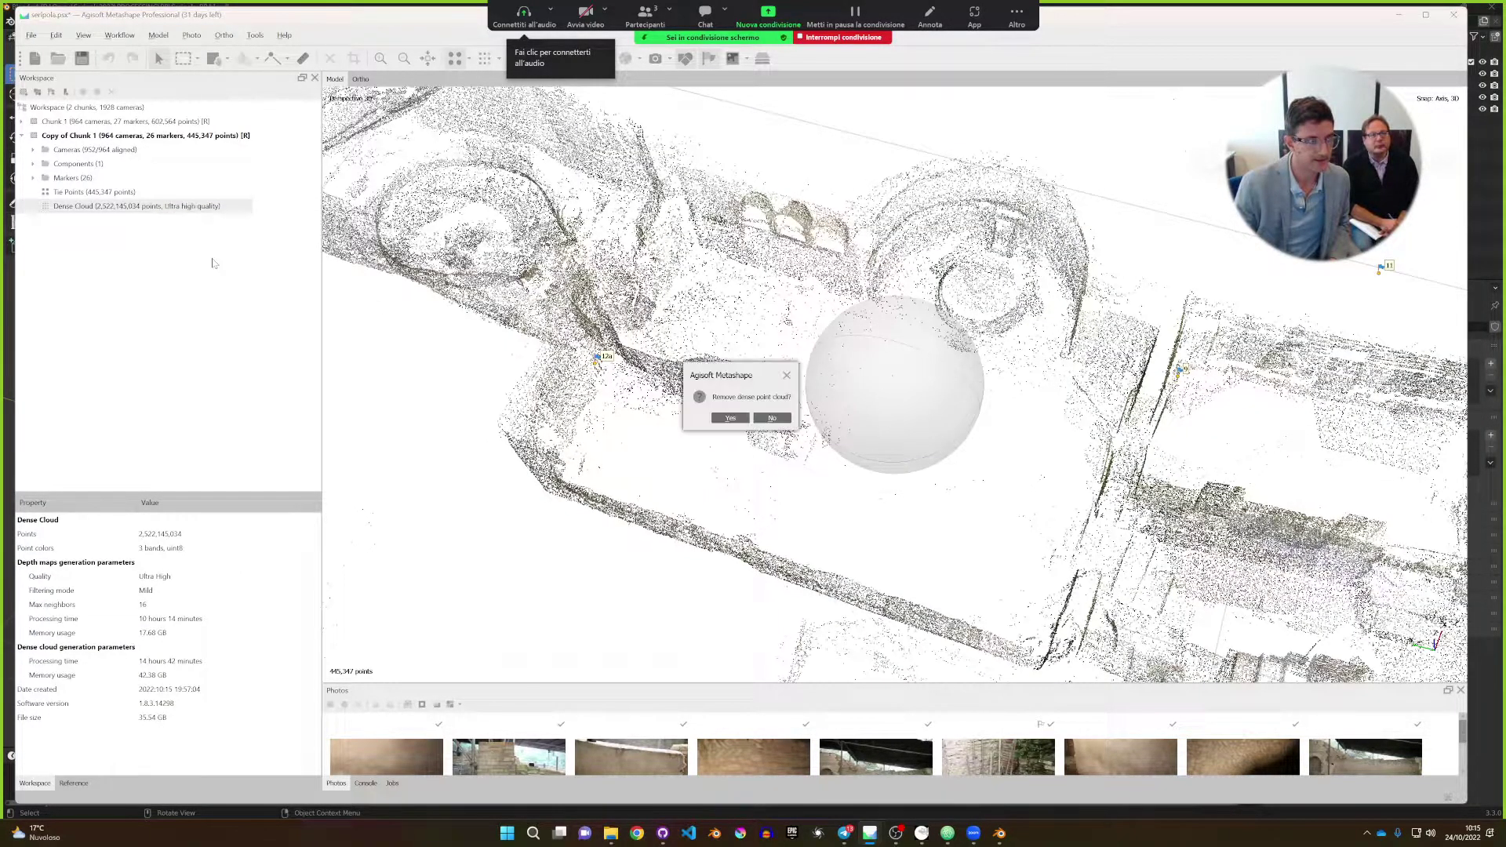
{"action": "left_click", "coordinate": [730, 417]}
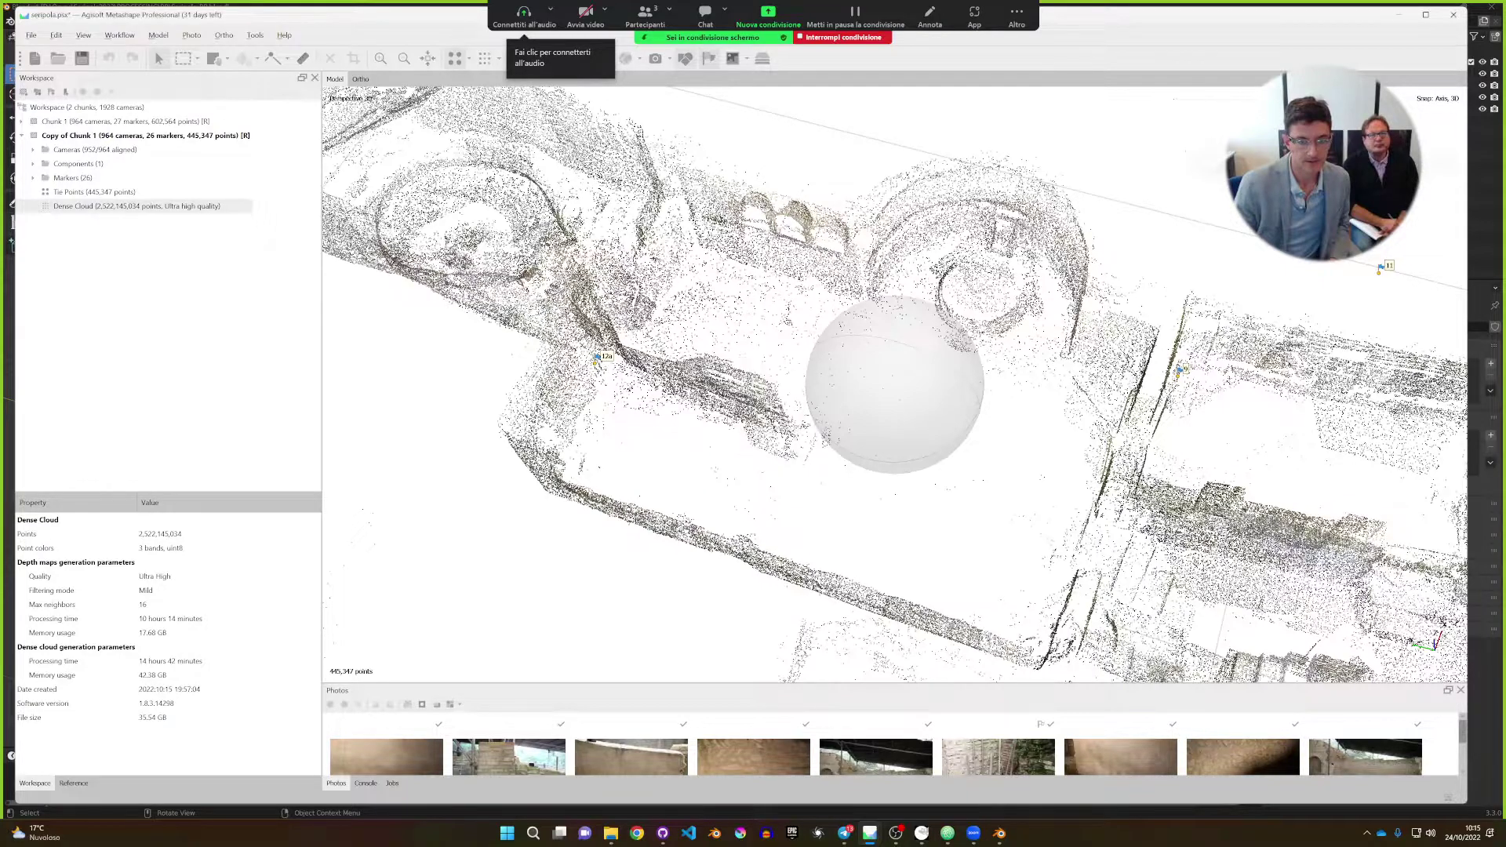
{"action": "right_click", "coordinate": [64, 122]}
Delete the original Chunk 1 from the workspace.
{"action": "mouse_move", "coordinate": [110, 325]}
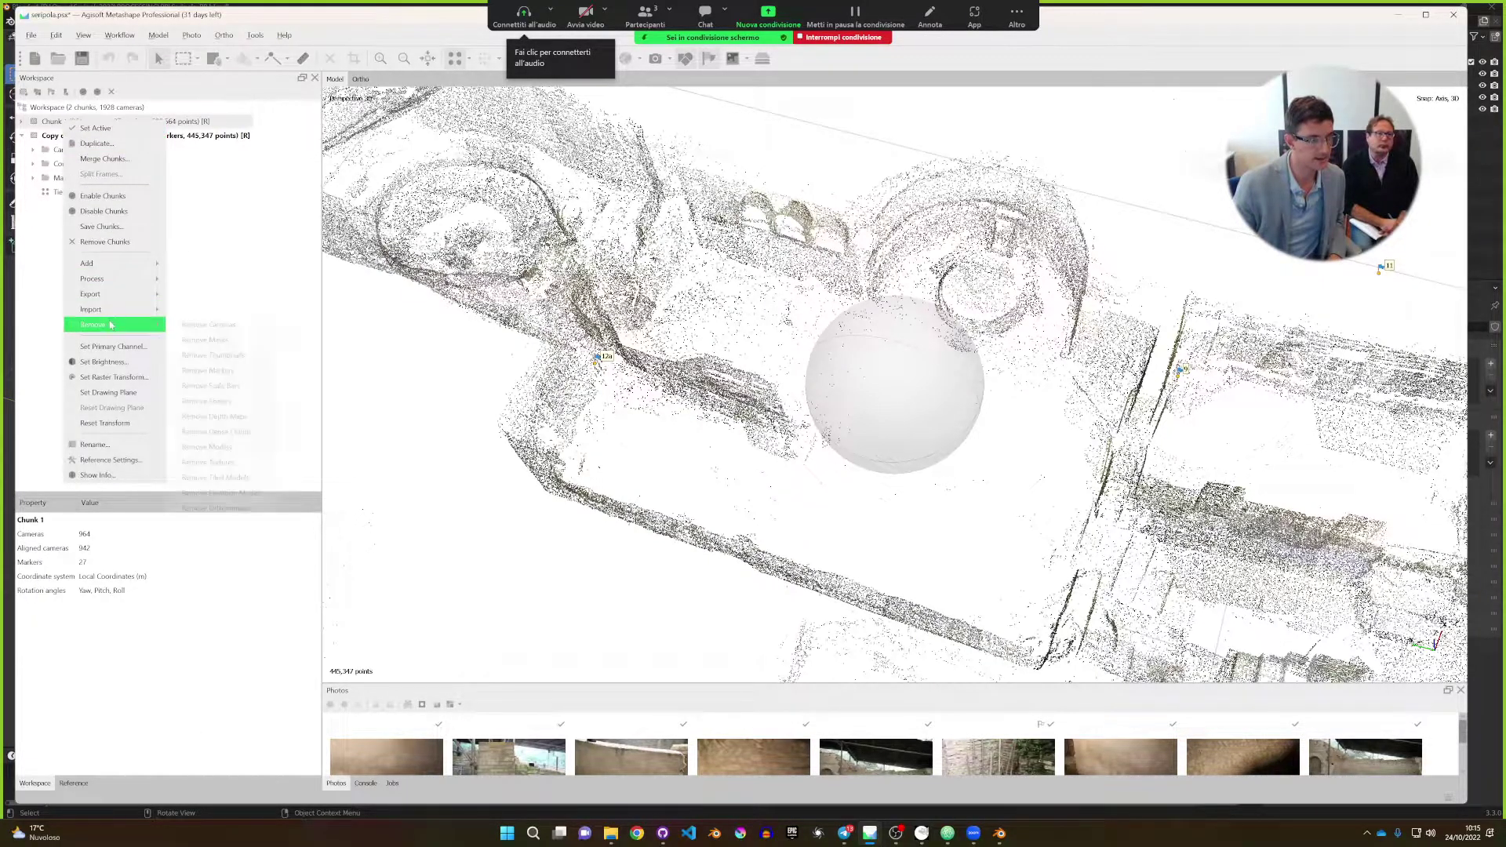
{"action": "key", "text": "Escape"}
{"action": "left_click", "coordinate": [112, 92]}
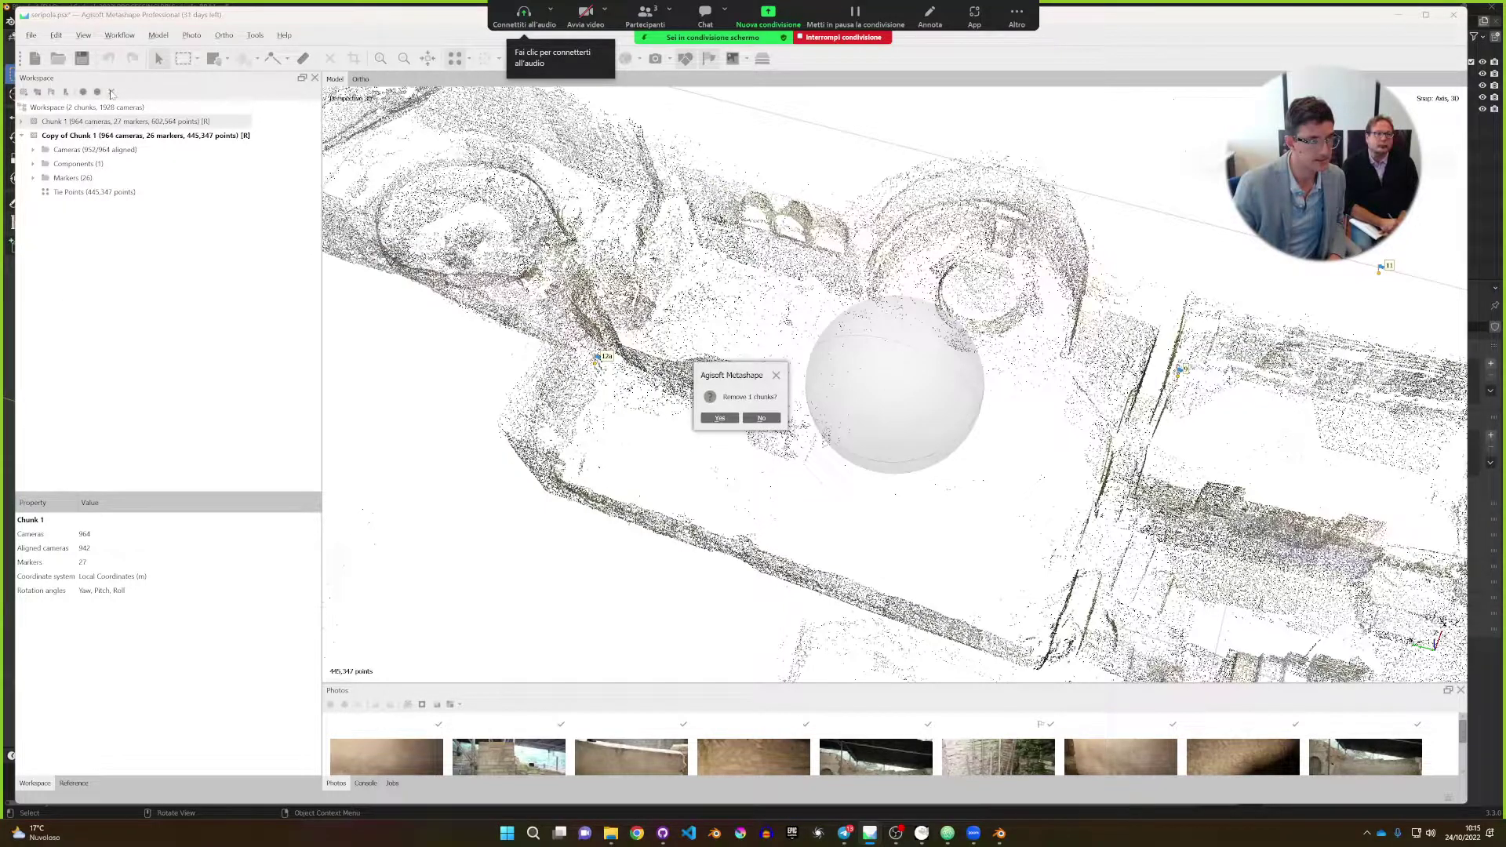
{"action": "left_click", "coordinate": [731, 418]}
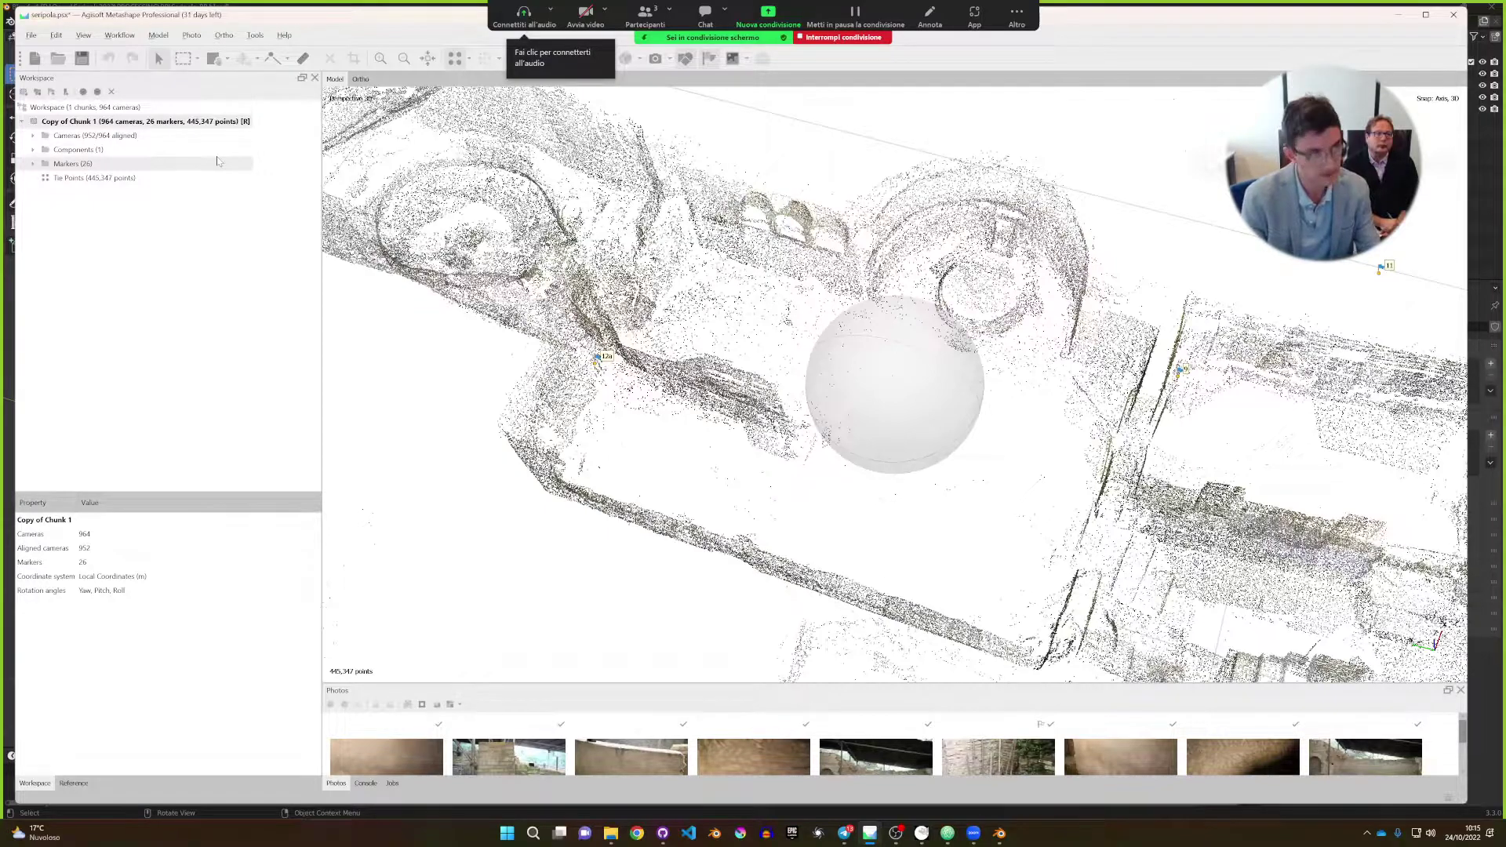
Rename Copy of Chunk 1 to MASTER.
{"action": "key", "text": "F2"}
{"action": "type", "text": "MASTER"}
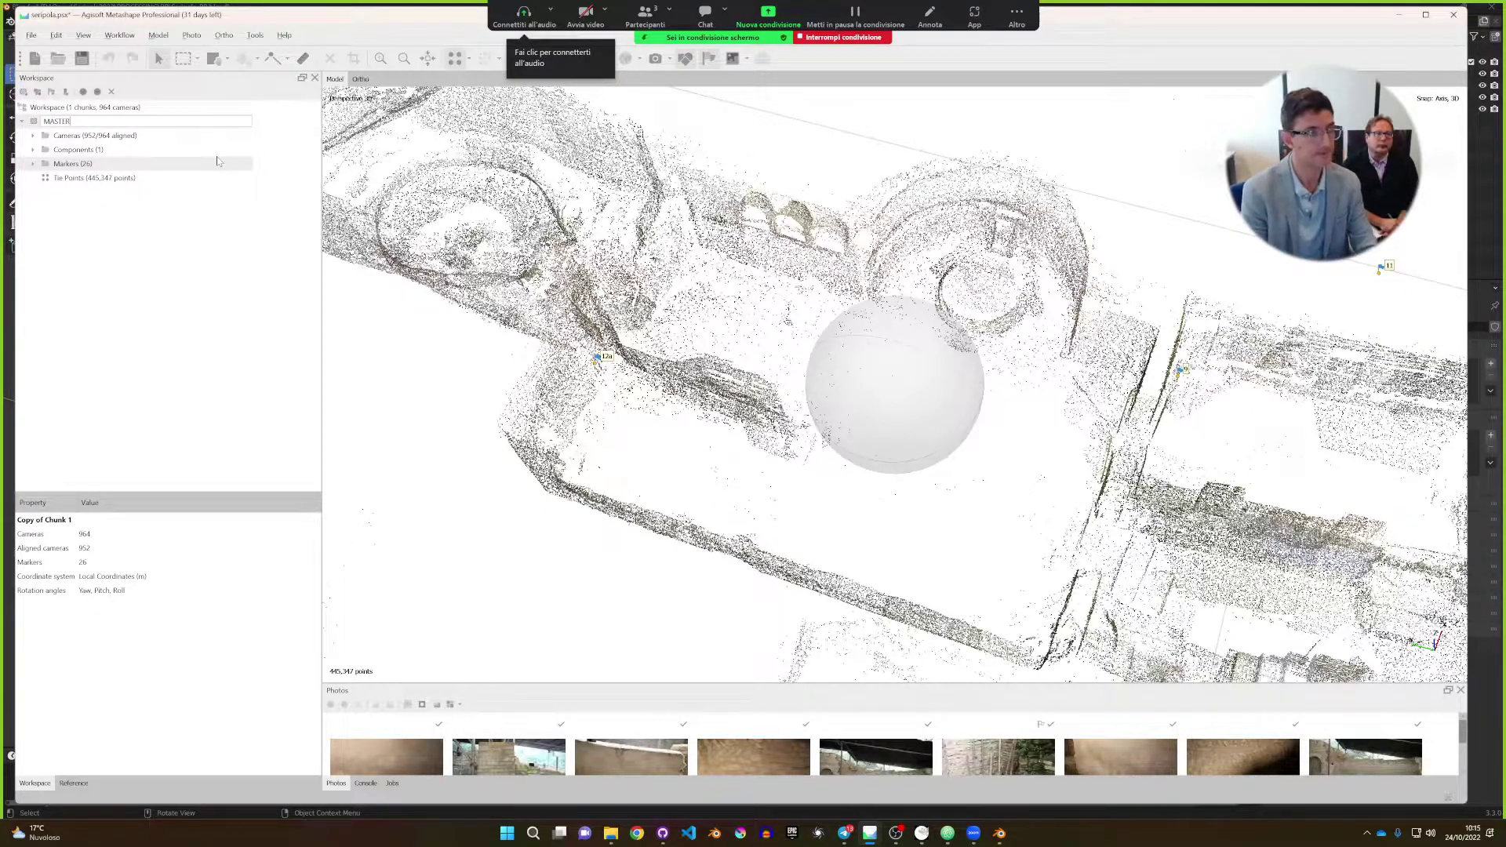
{"action": "key", "text": "Return"}
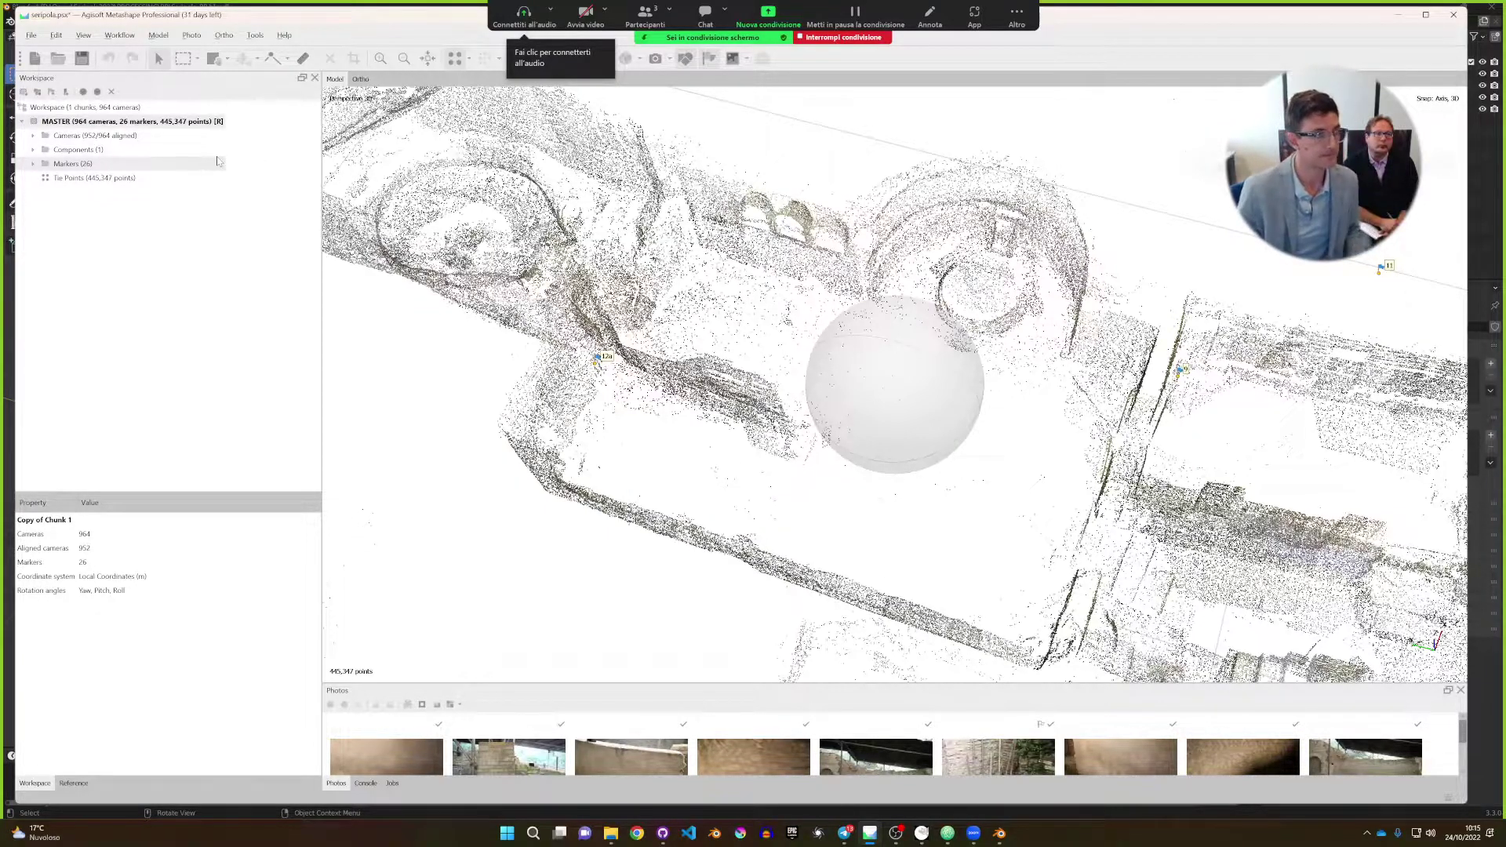
Check MASTER's tie points and expand Component 1's parts down to the 158- and 169-camera sub-parts.
{"action": "left_click", "coordinate": [98, 178]}
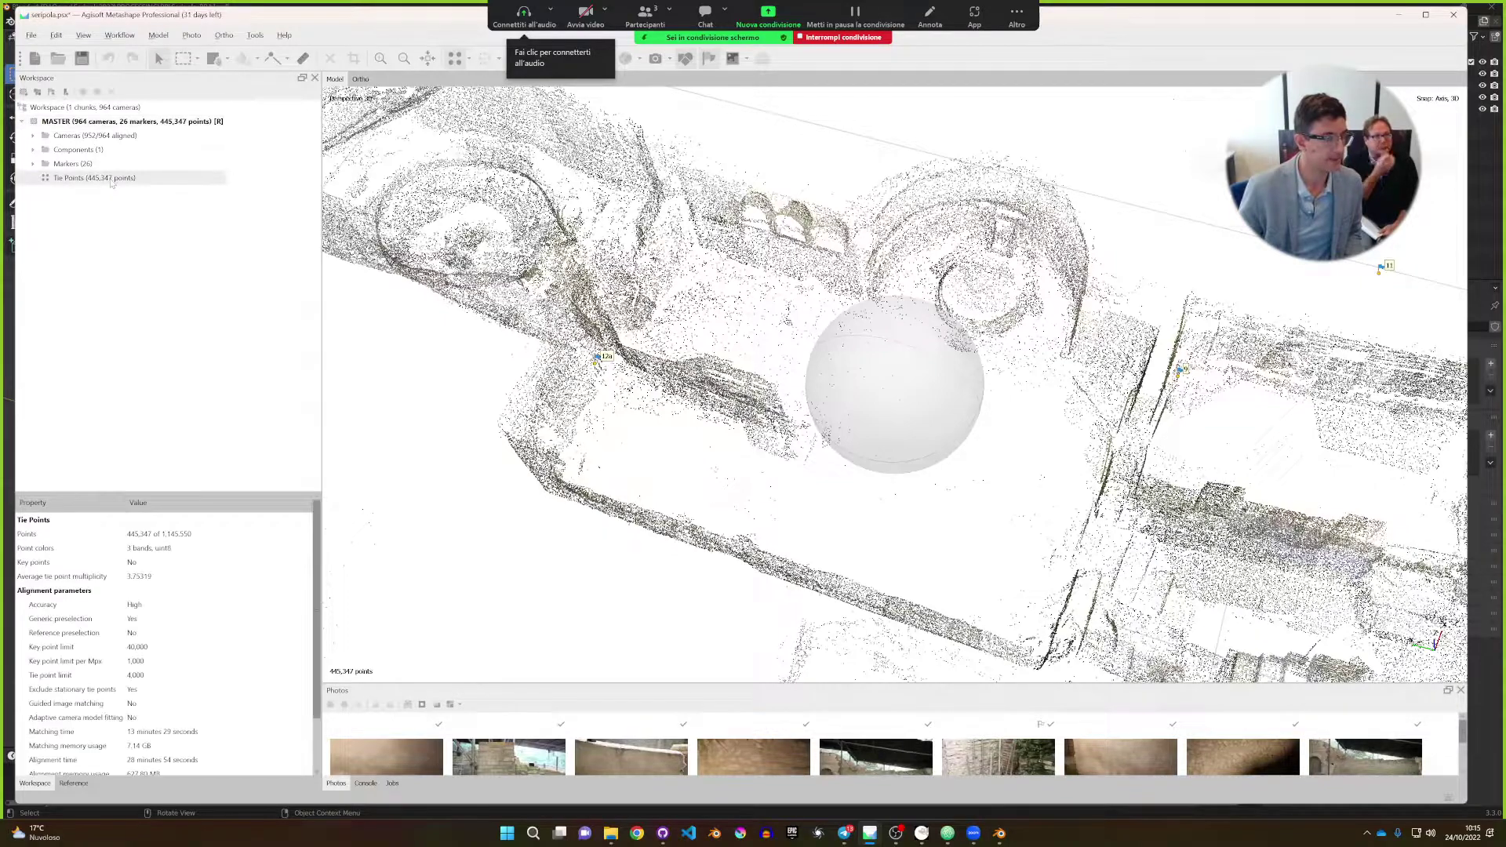
{"action": "left_click", "coordinate": [32, 149]}
{"action": "left_click", "coordinate": [44, 164]}
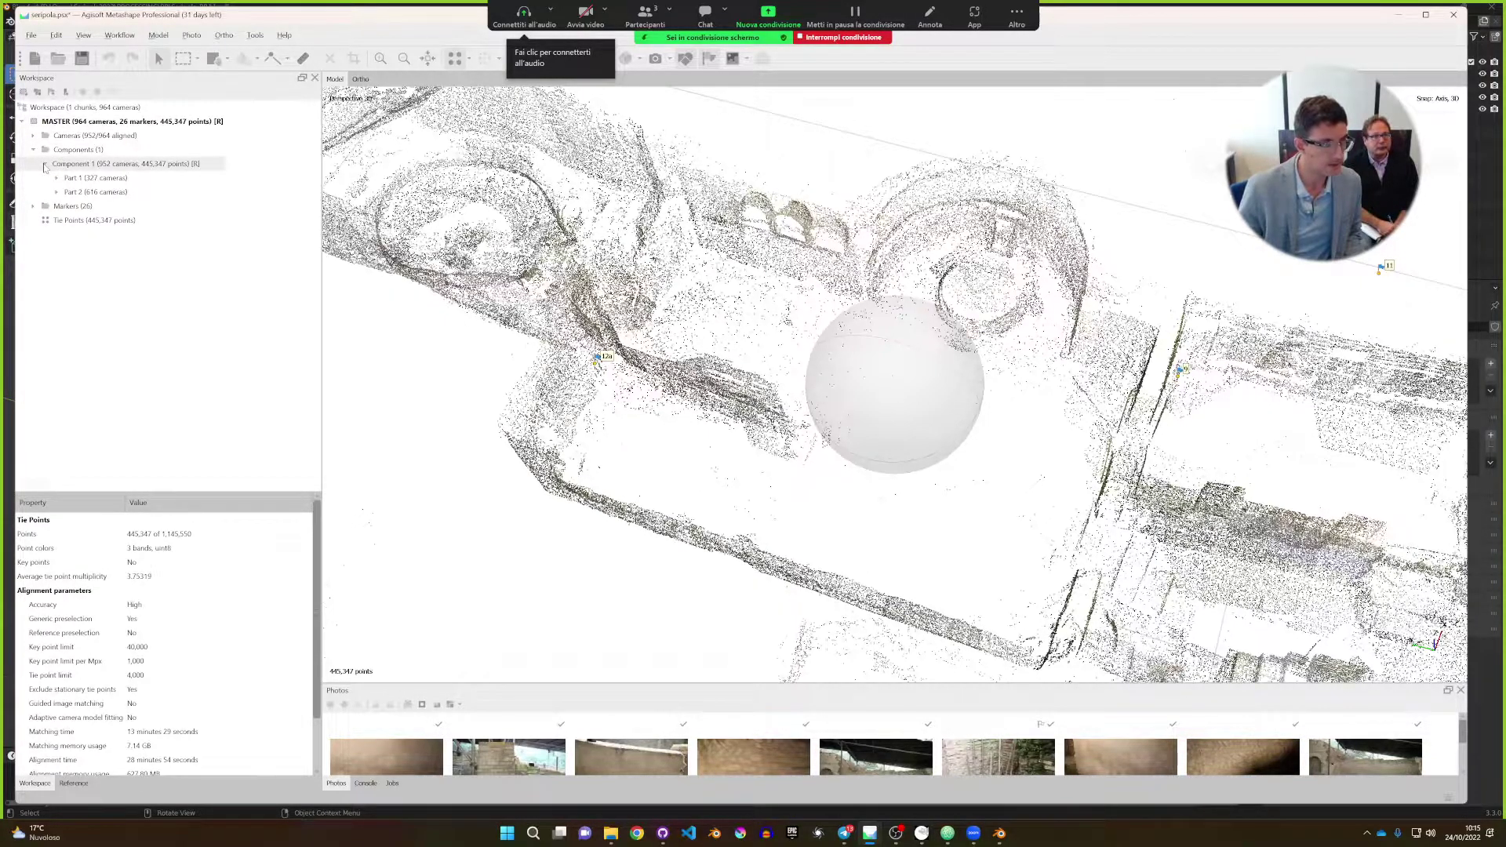
{"action": "left_click", "coordinate": [56, 192]}
{"action": "left_click", "coordinate": [56, 178]}
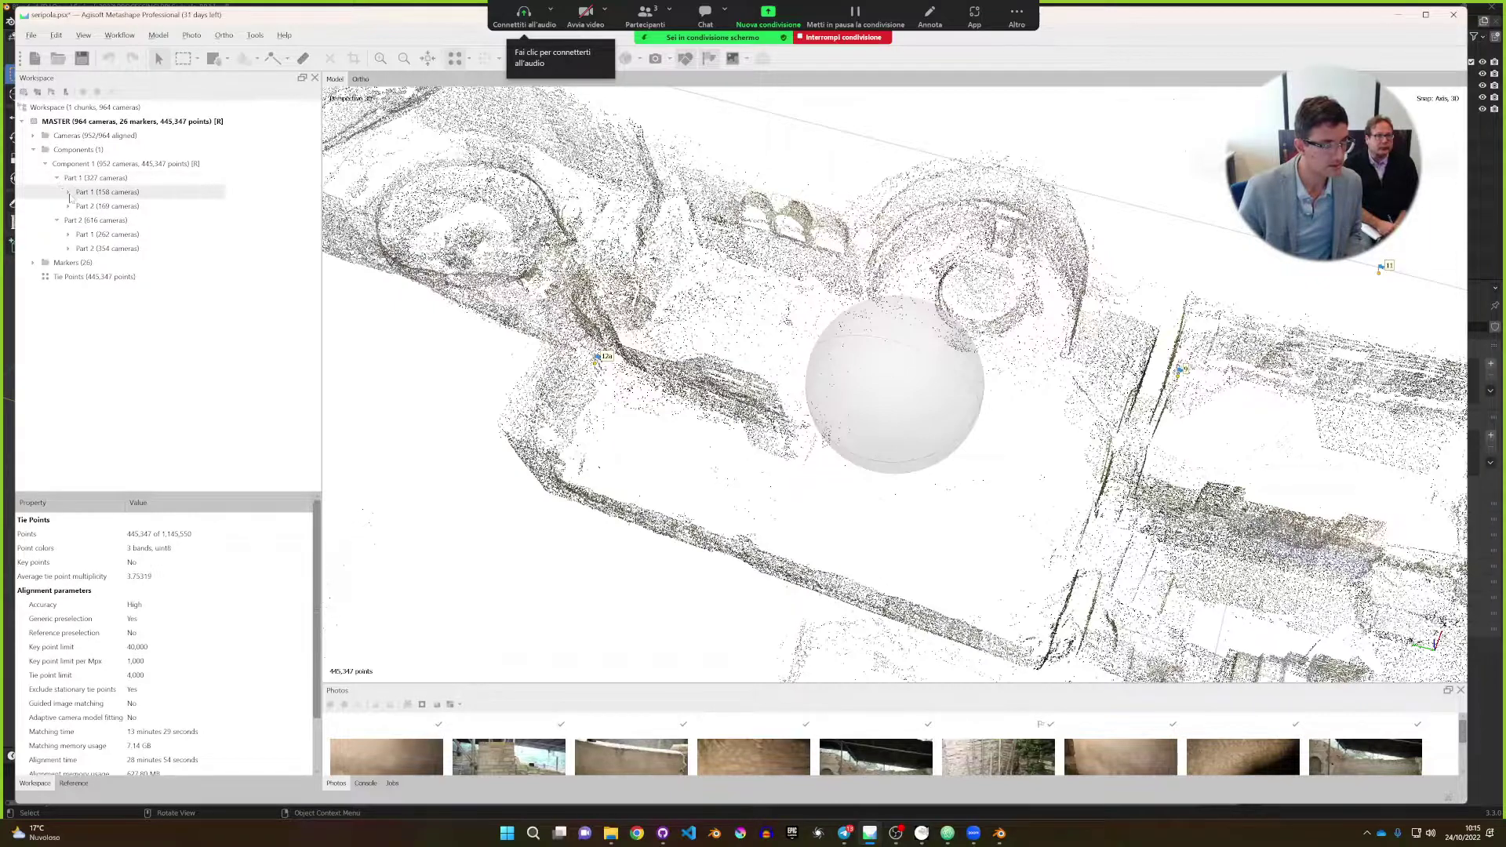
{"action": "left_click", "coordinate": [67, 192]}
{"action": "left_click", "coordinate": [69, 234]}
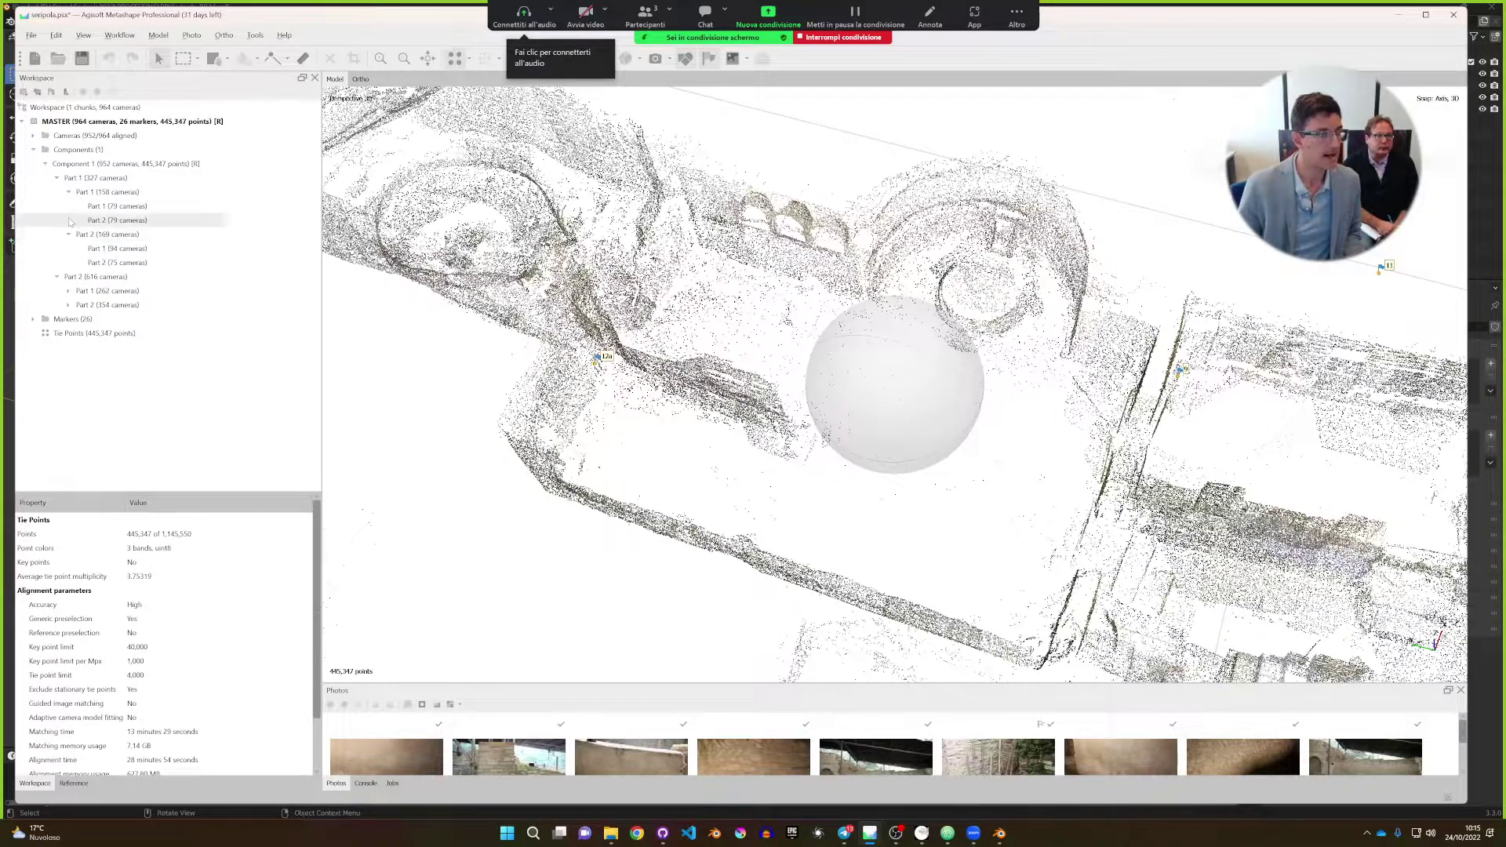
Collapse the Components group and briefly expand the Cameras list.
{"action": "left_click", "coordinate": [44, 164]}
{"action": "left_click", "coordinate": [32, 149]}
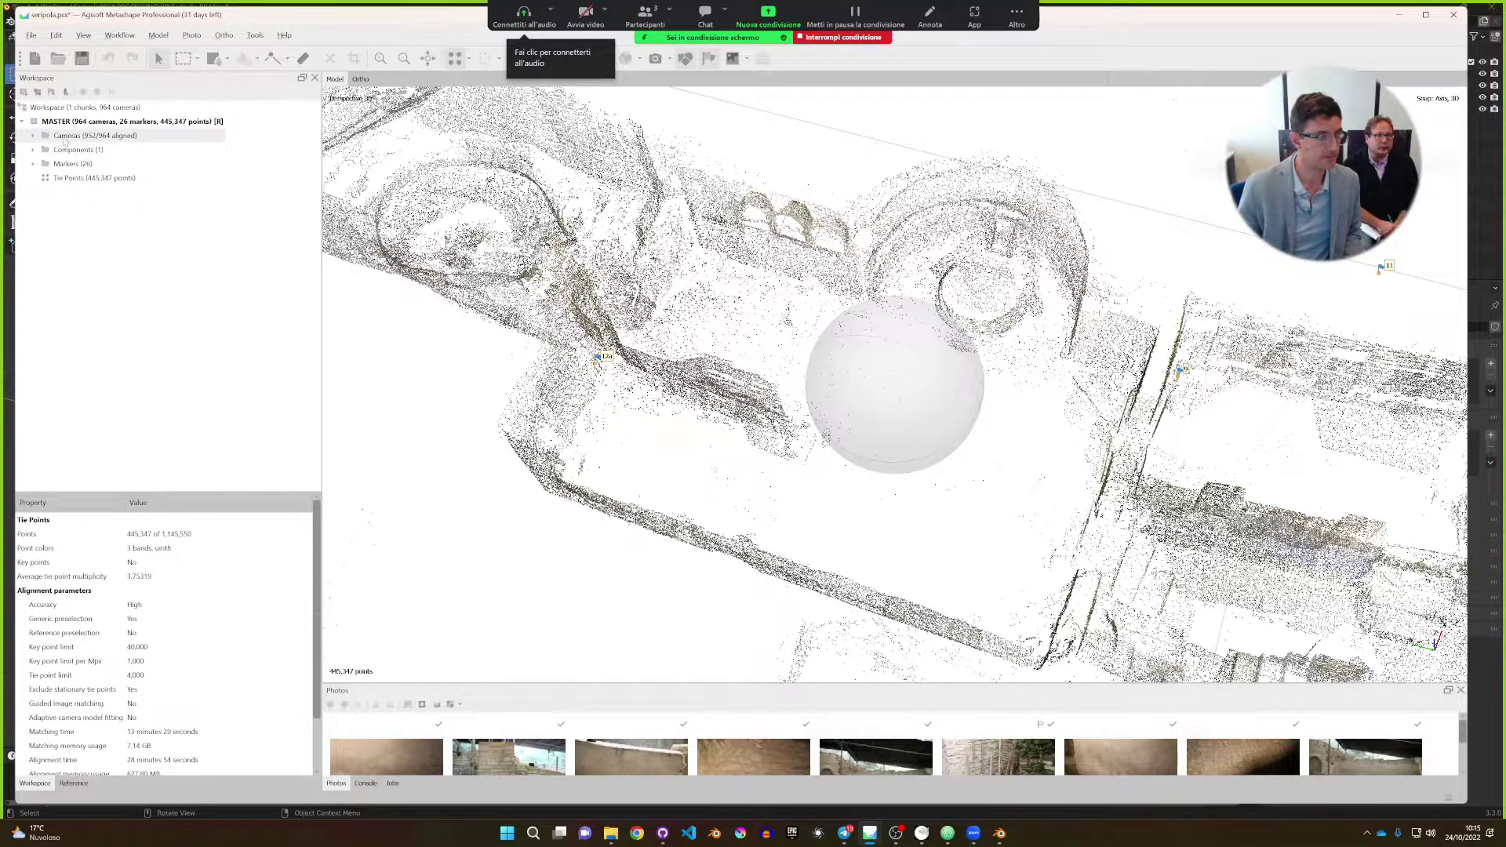
{"action": "left_click", "coordinate": [65, 138]}
{"action": "left_click", "coordinate": [33, 135]}
{"action": "left_click", "coordinate": [33, 135]}
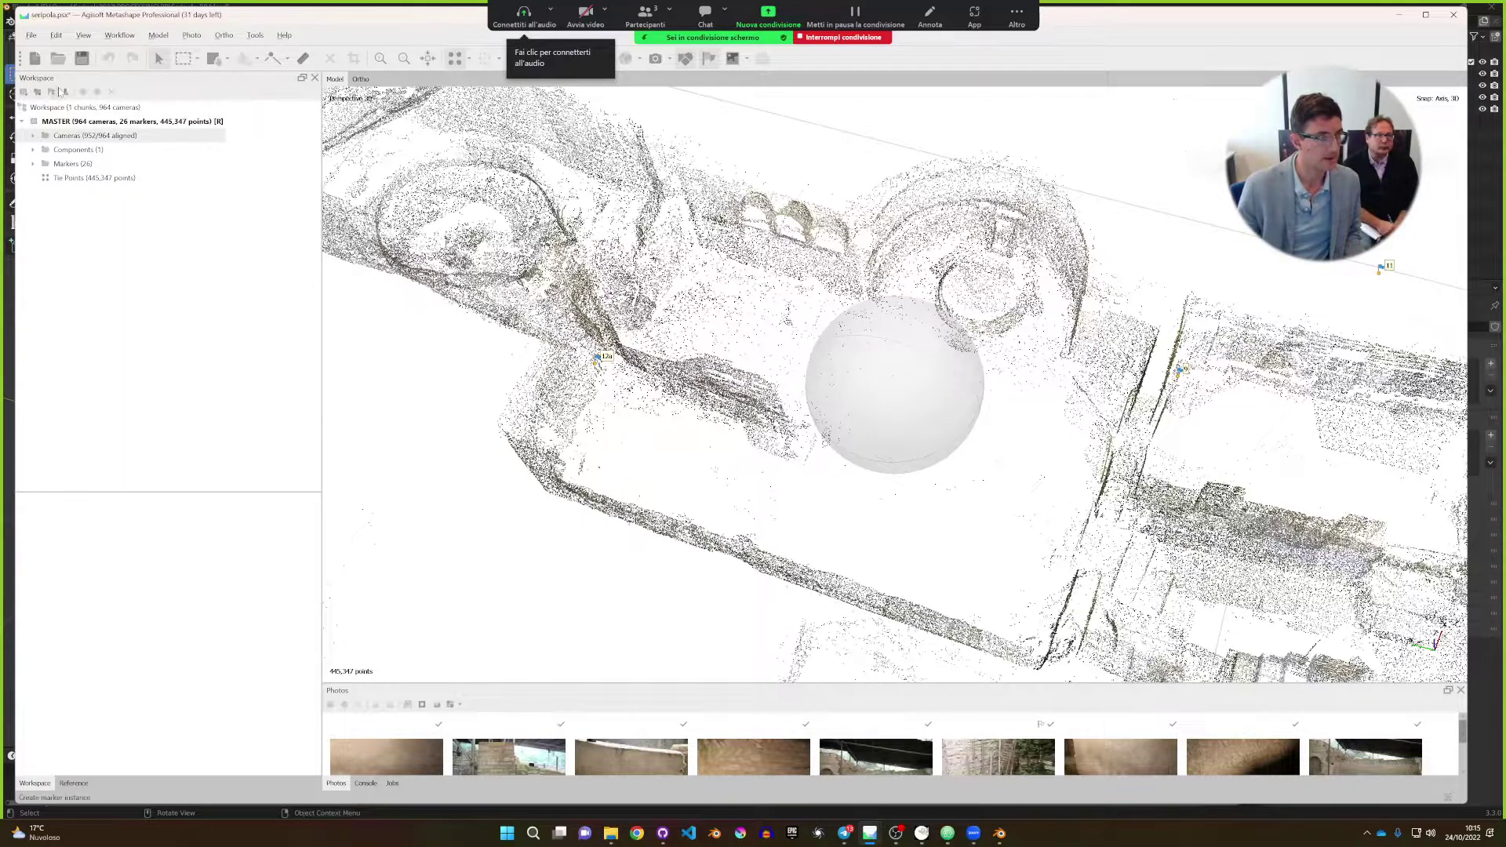
{"action": "left_click", "coordinate": [31, 36]}
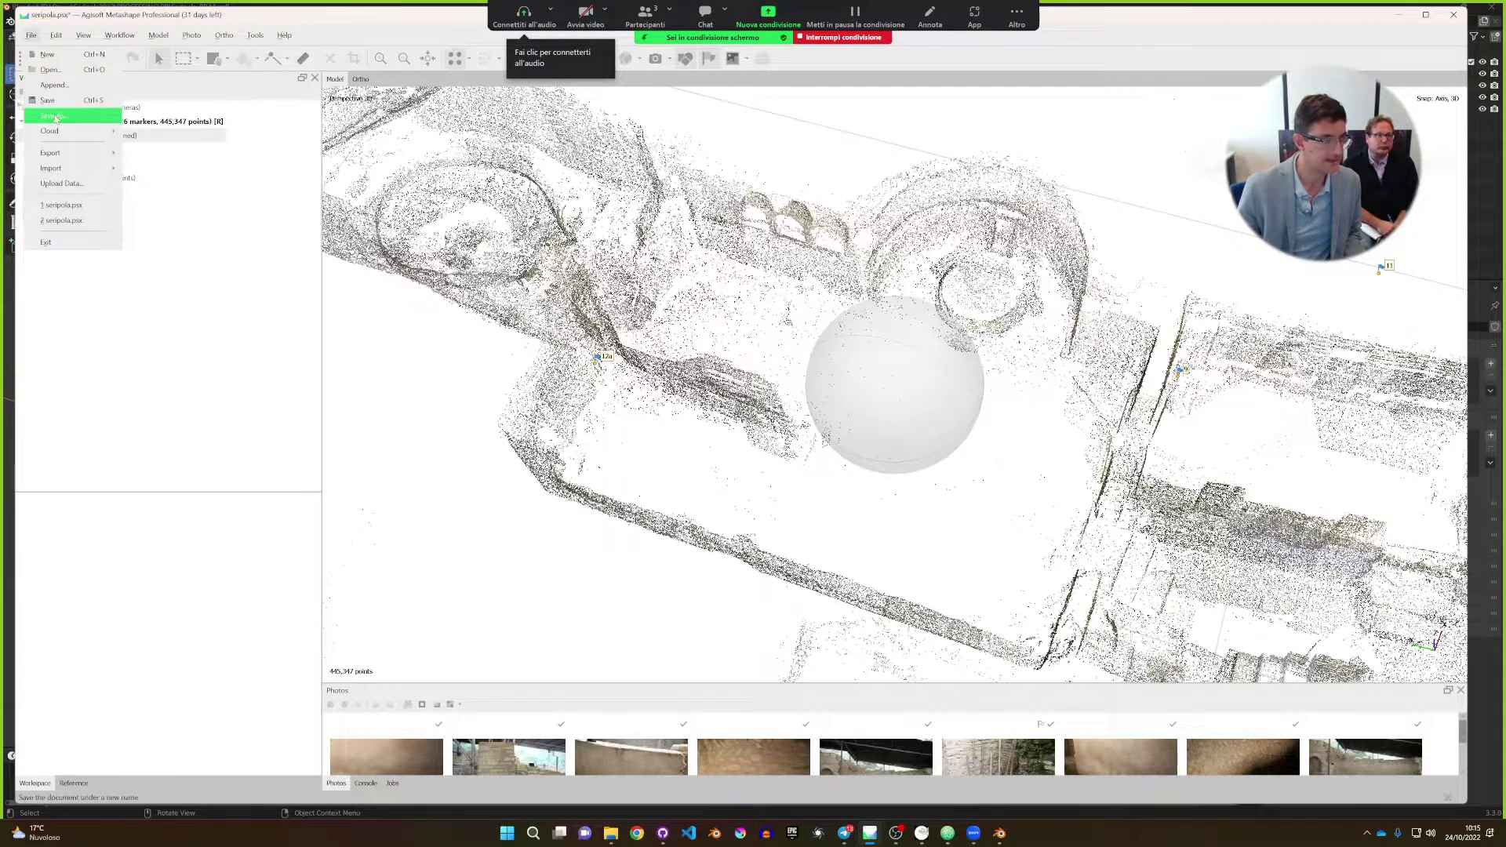
Attempt saving as seripola_texturing, dismiss the can't-read-file error, and expand the Cameras list.
{"action": "left_click", "coordinate": [55, 116]}
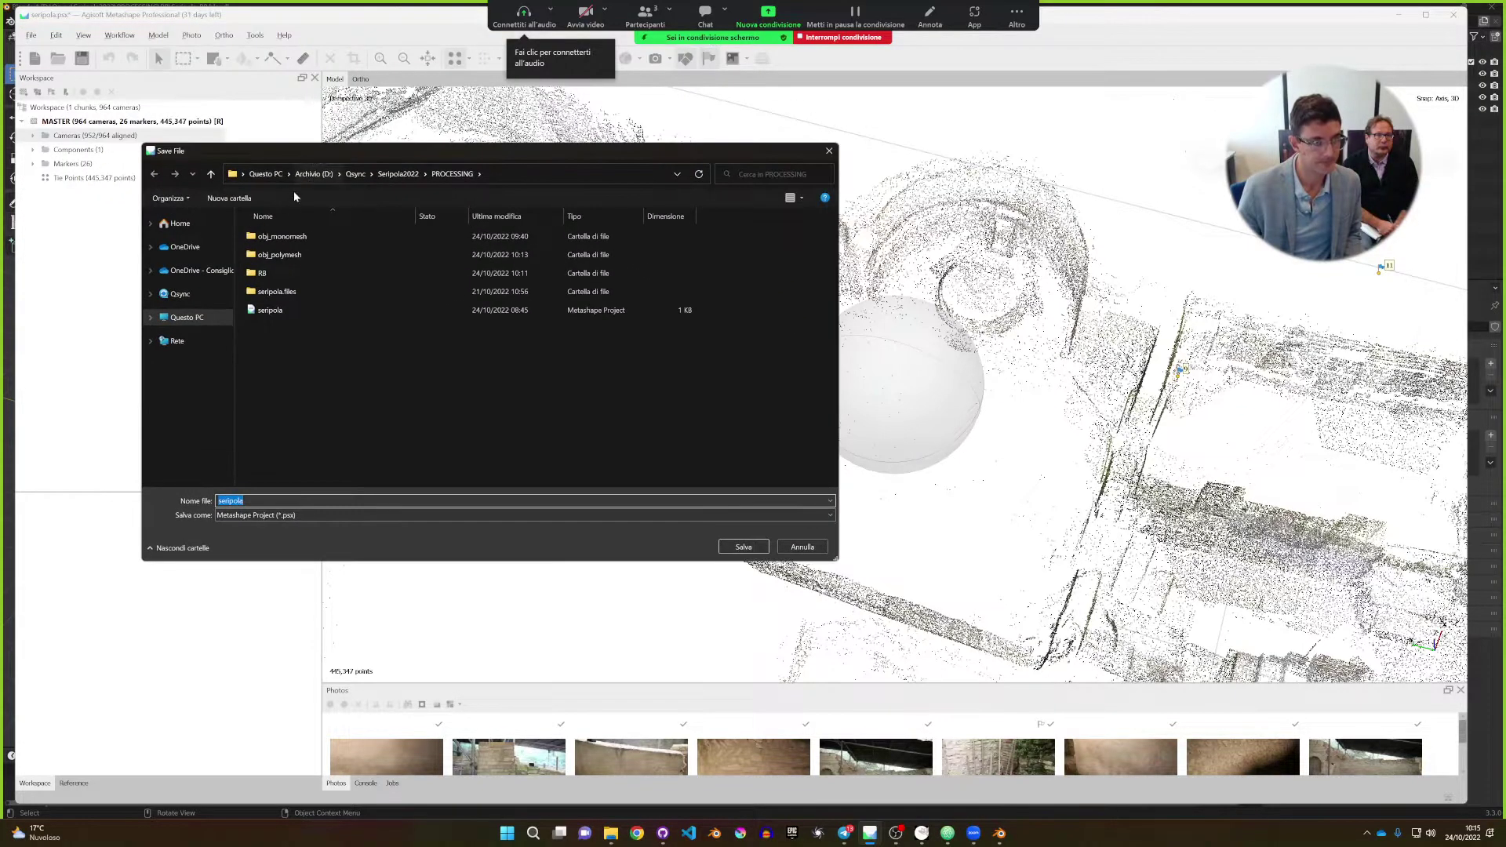
{"action": "key", "text": "End"}
{"action": "type", "text": "_"}
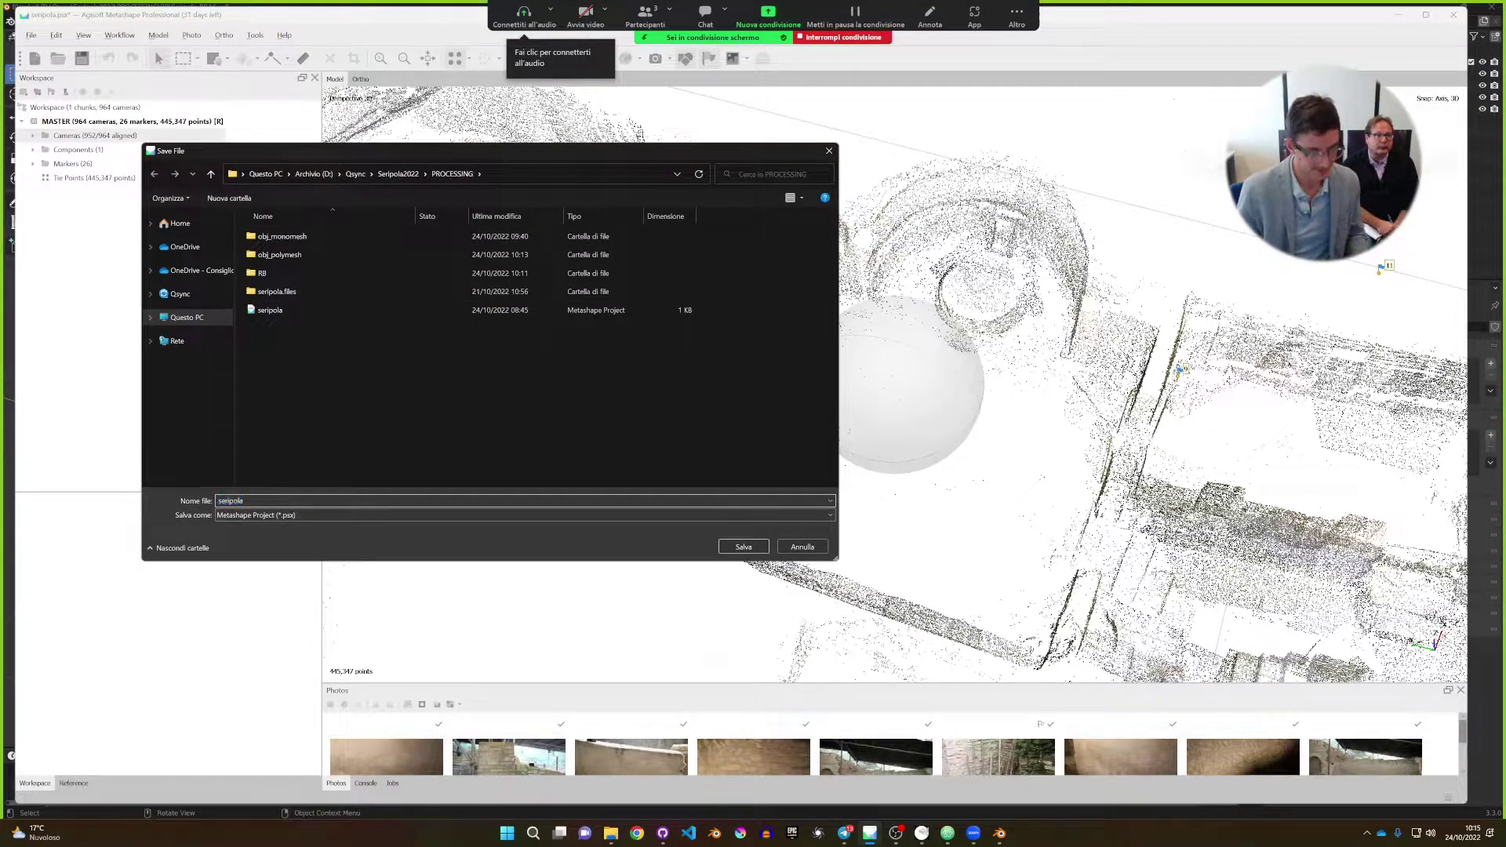
{"action": "type", "text": "text"}
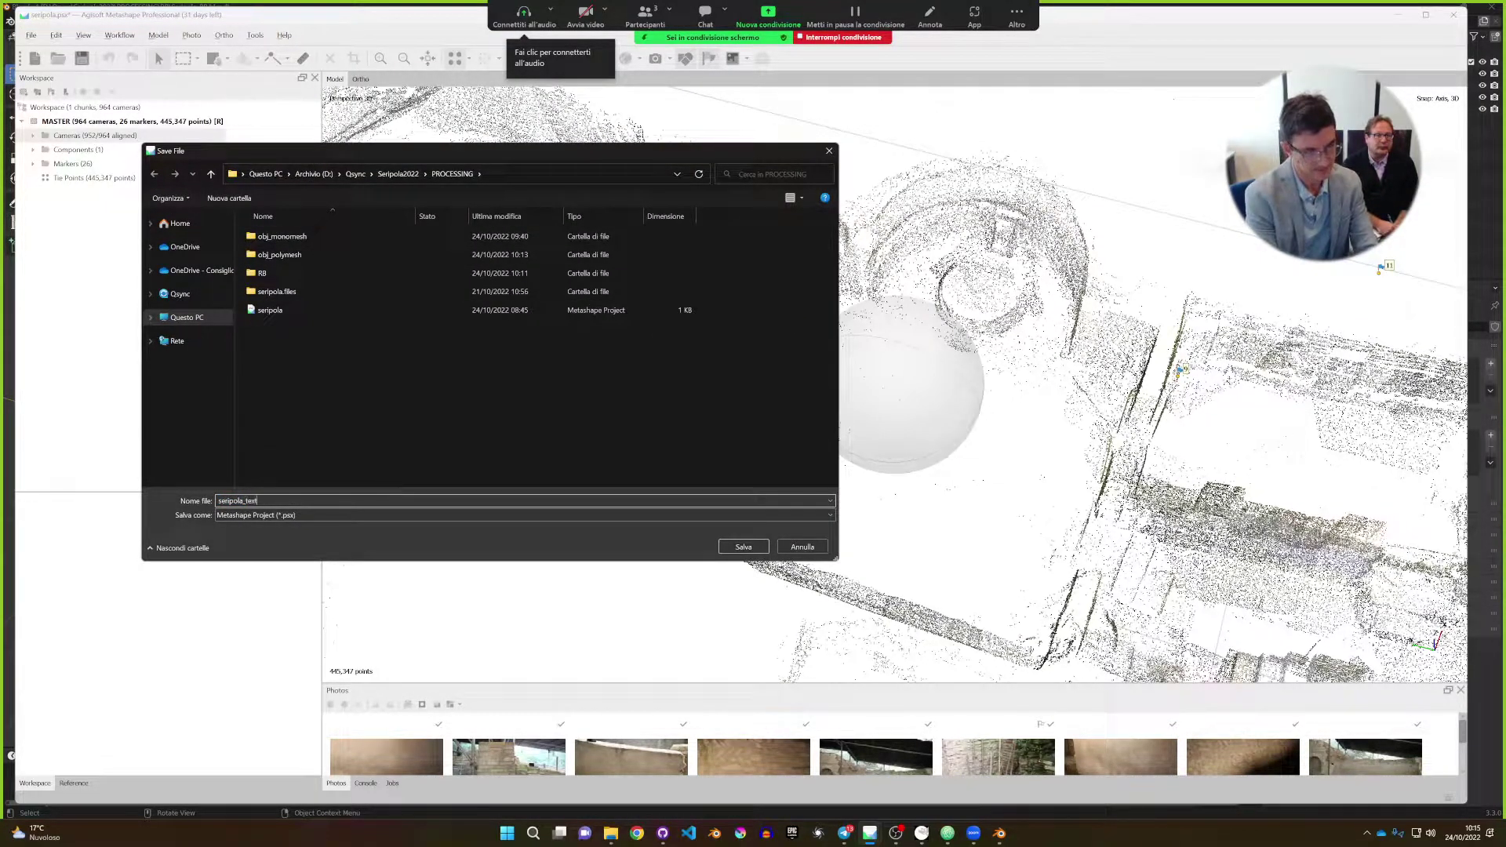
{"action": "type", "text": "uring"}
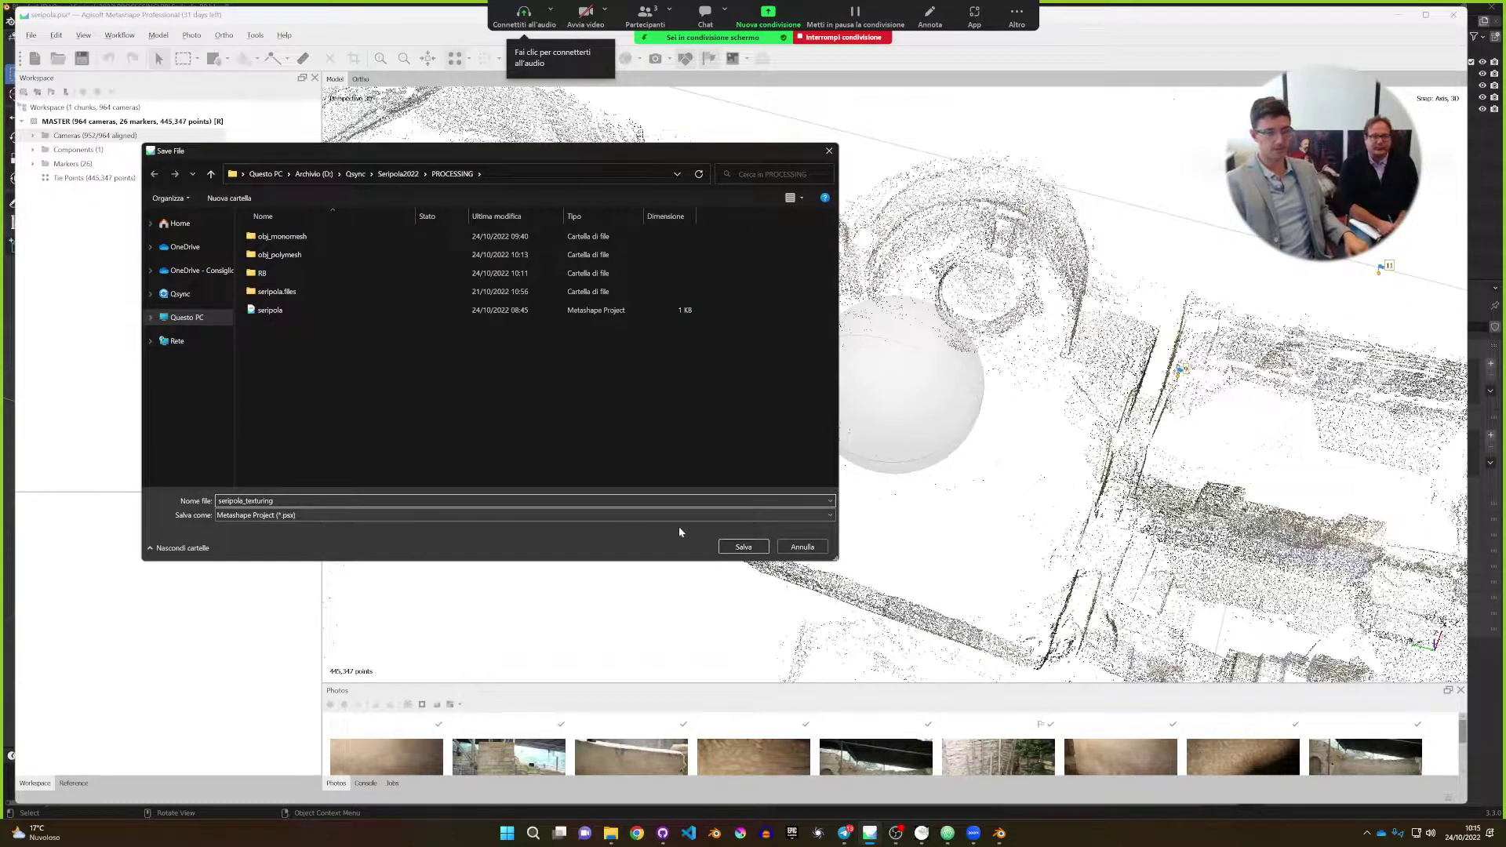
{"action": "left_click", "coordinate": [743, 547]}
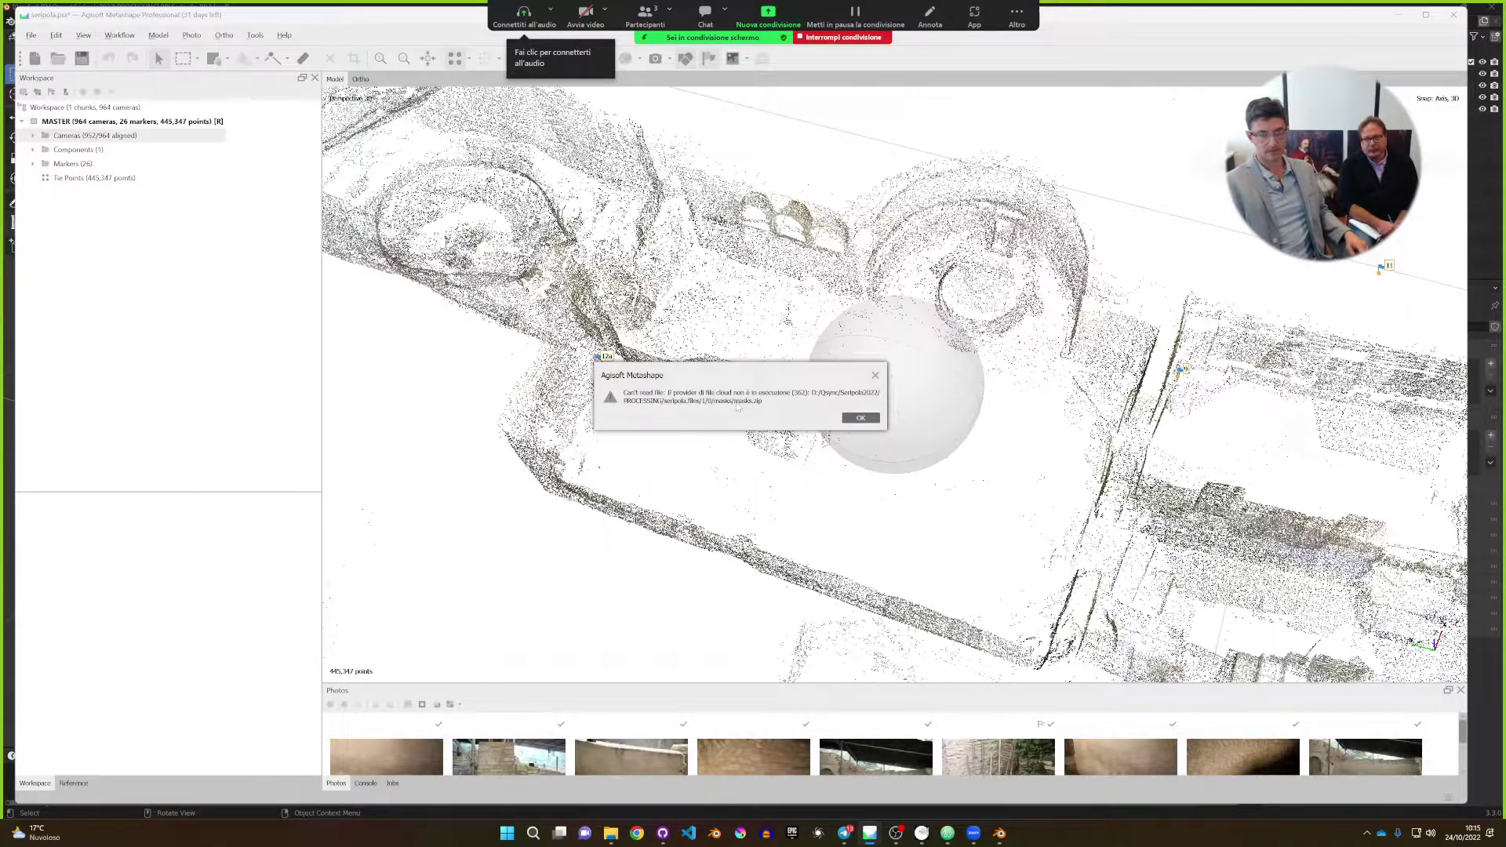
{"action": "left_click", "coordinate": [860, 417]}
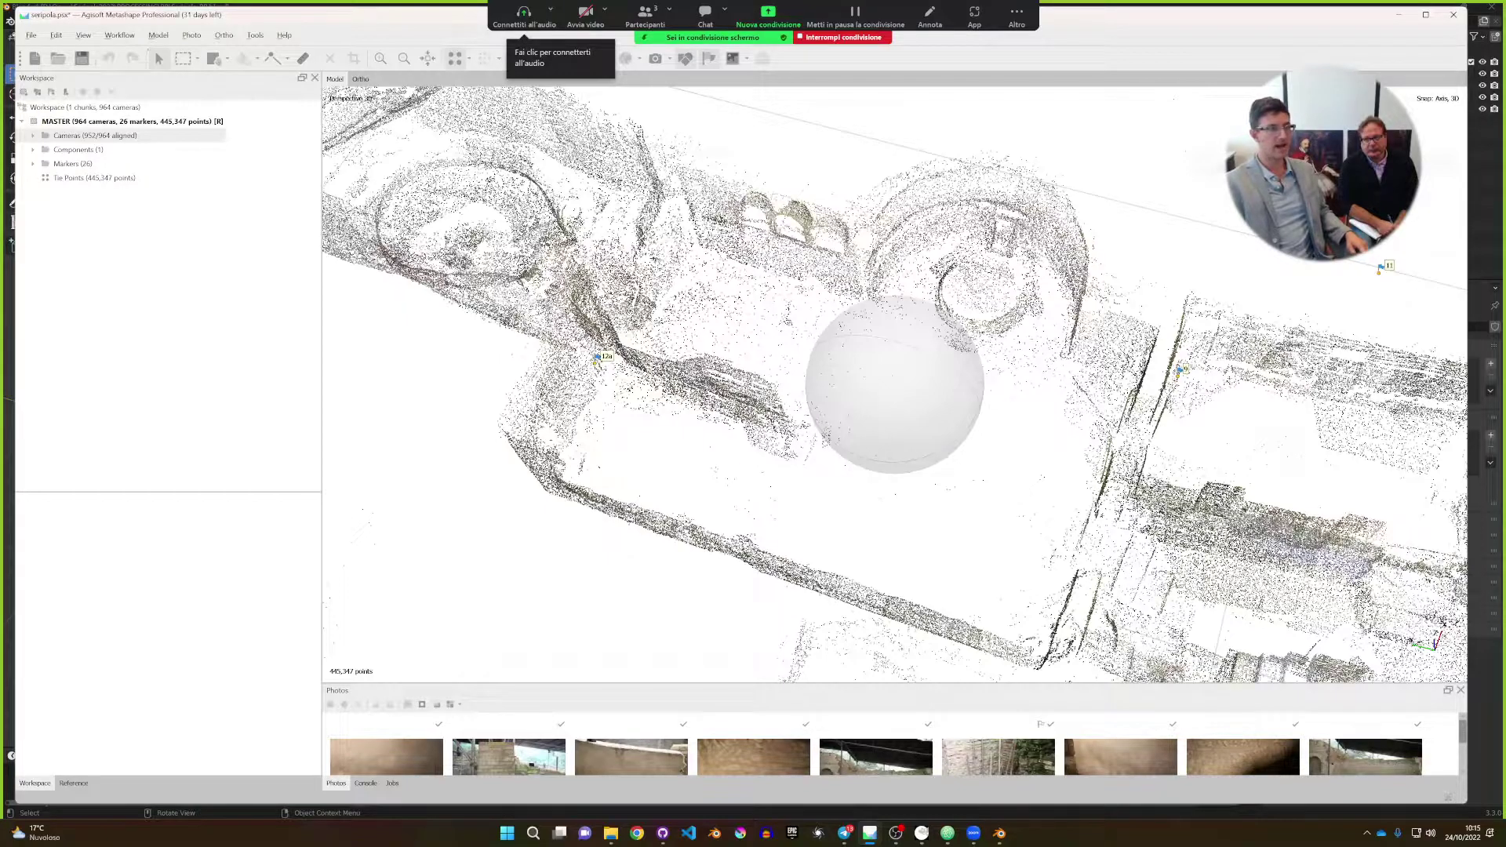
{"action": "left_click", "coordinate": [33, 135]}
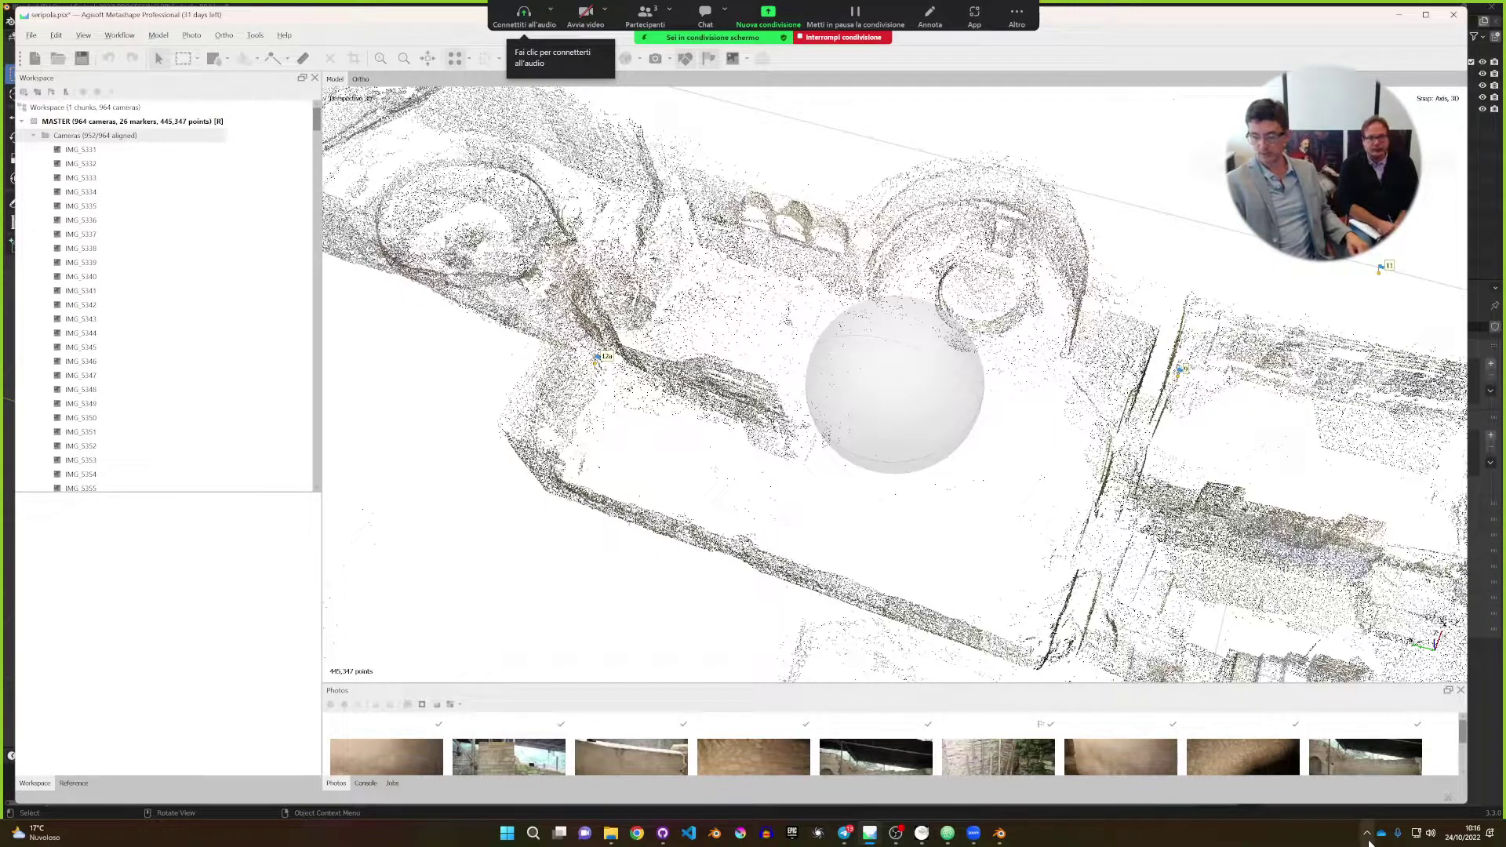
{"action": "left_click", "coordinate": [1368, 835]}
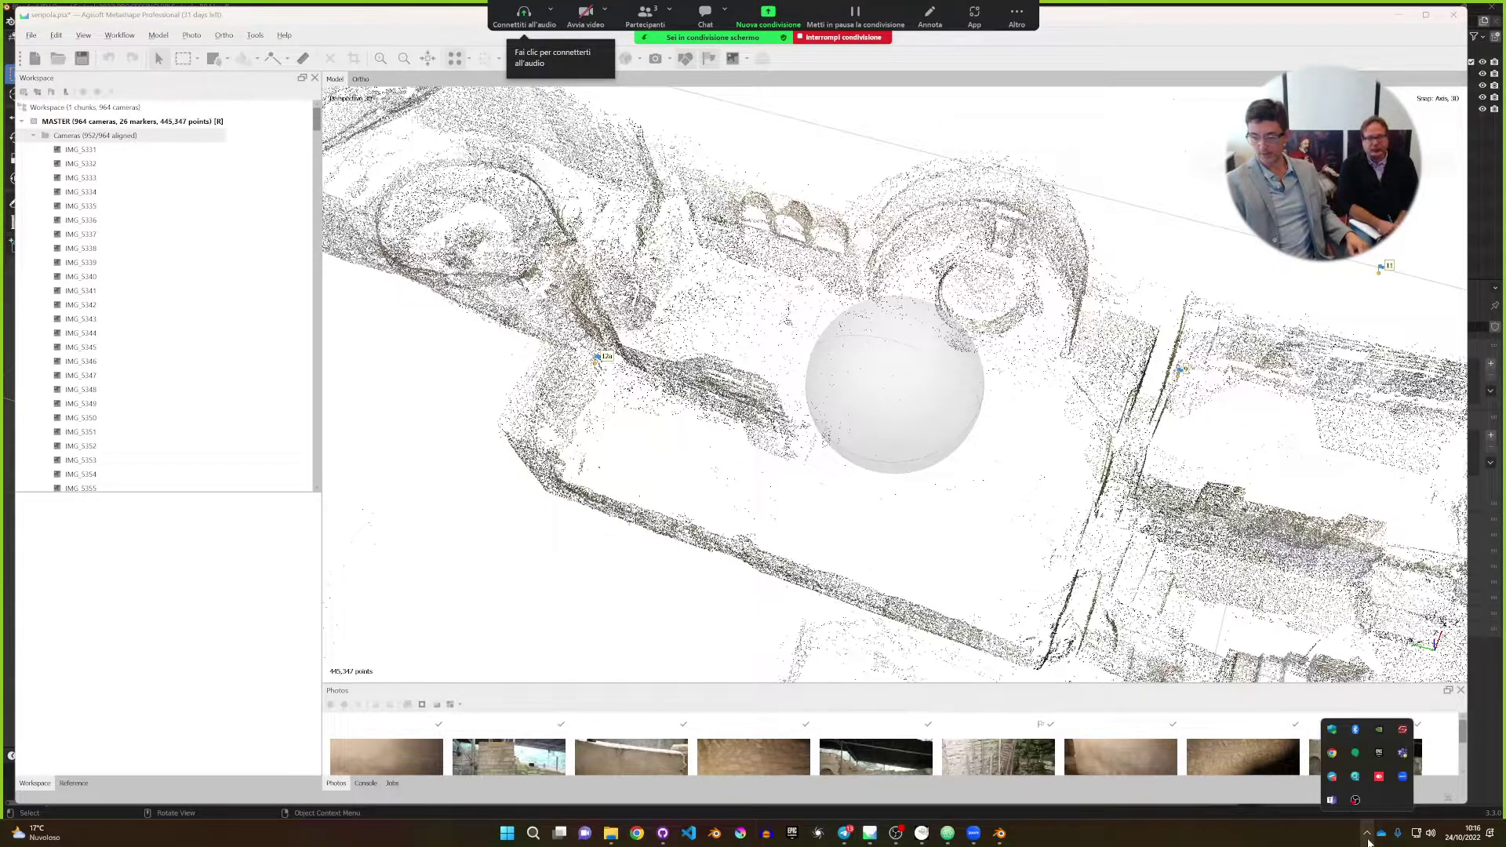
{"action": "right_click", "coordinate": [1333, 731]}
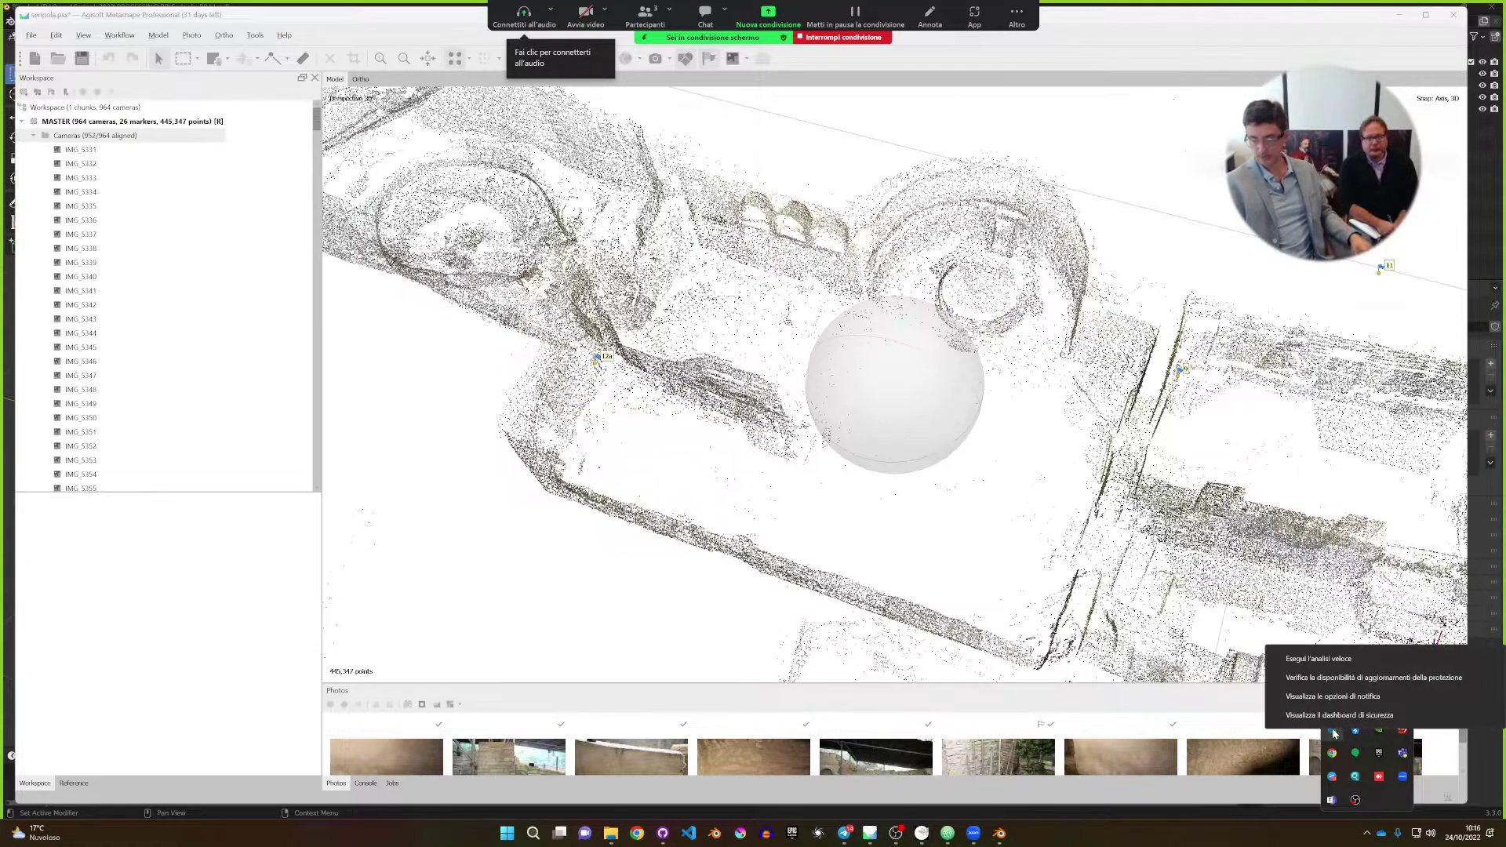
{"action": "left_click", "coordinate": [1320, 842]}
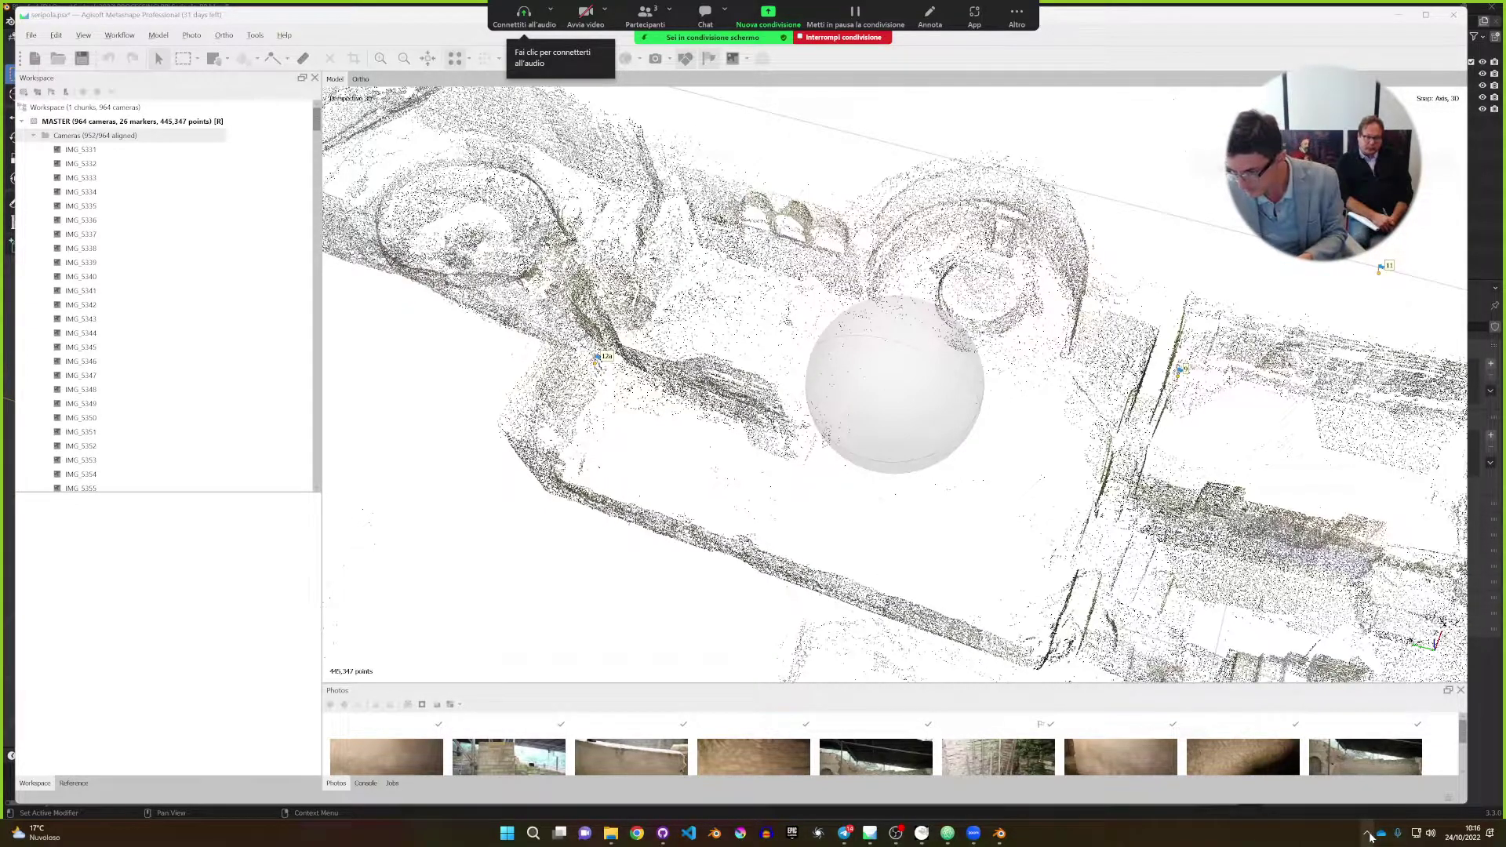
{"action": "left_click", "coordinate": [1368, 834]}
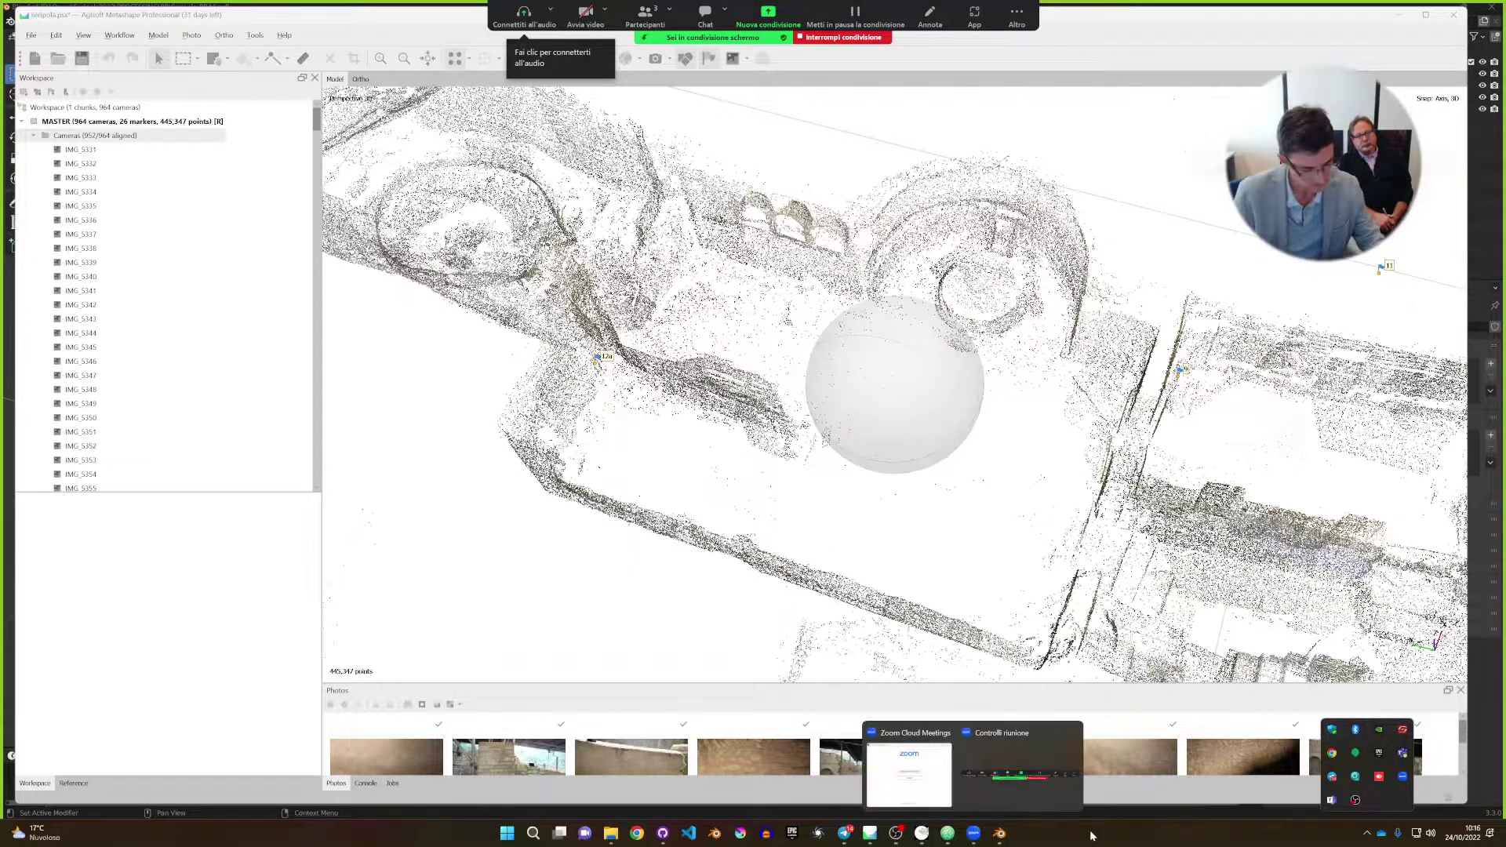
{"action": "key", "text": "super"}
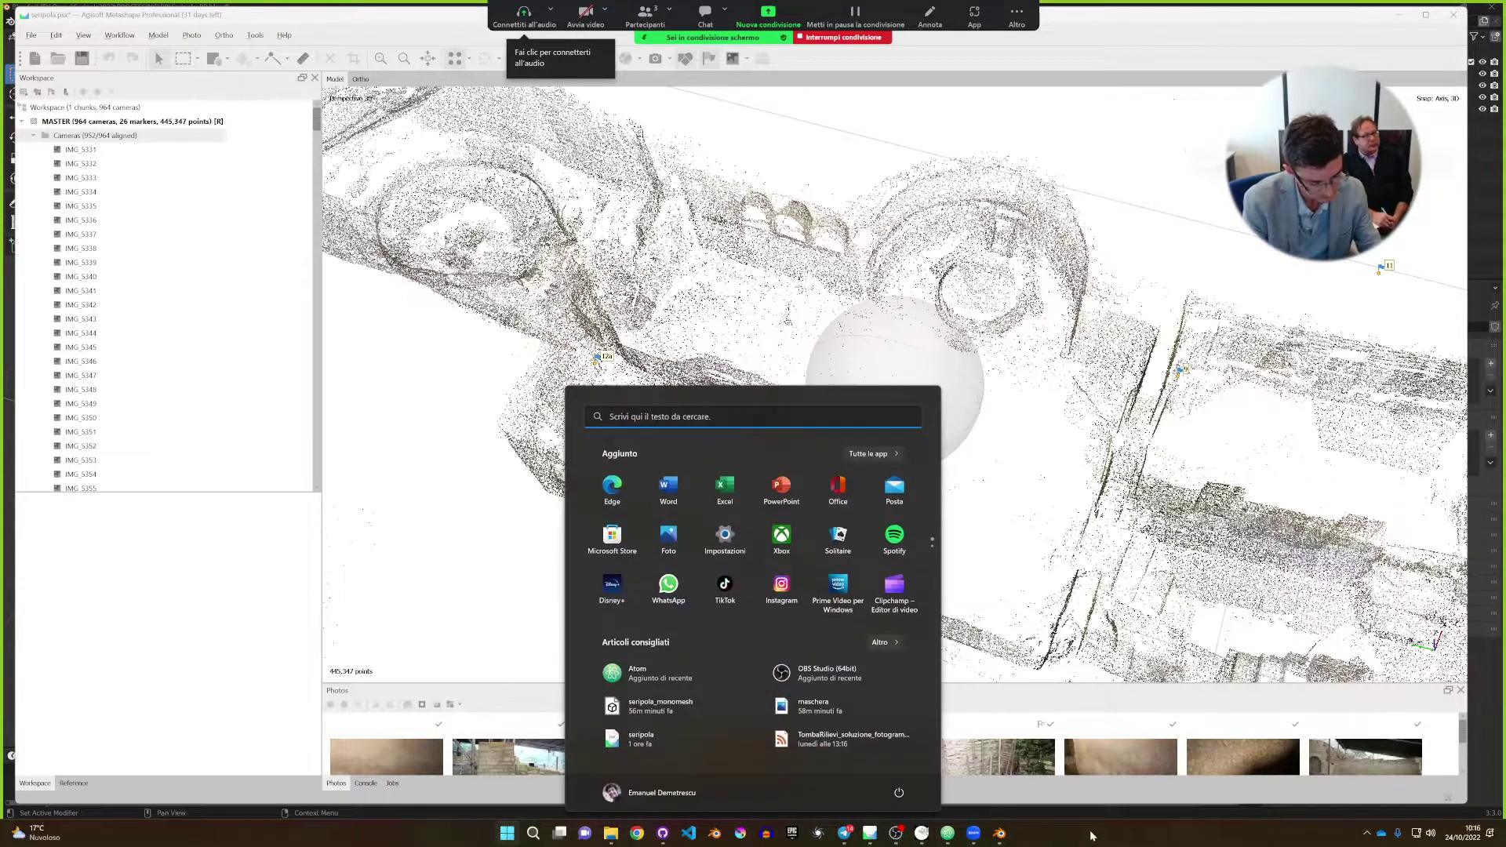
{"action": "type", "text": "qsy"}
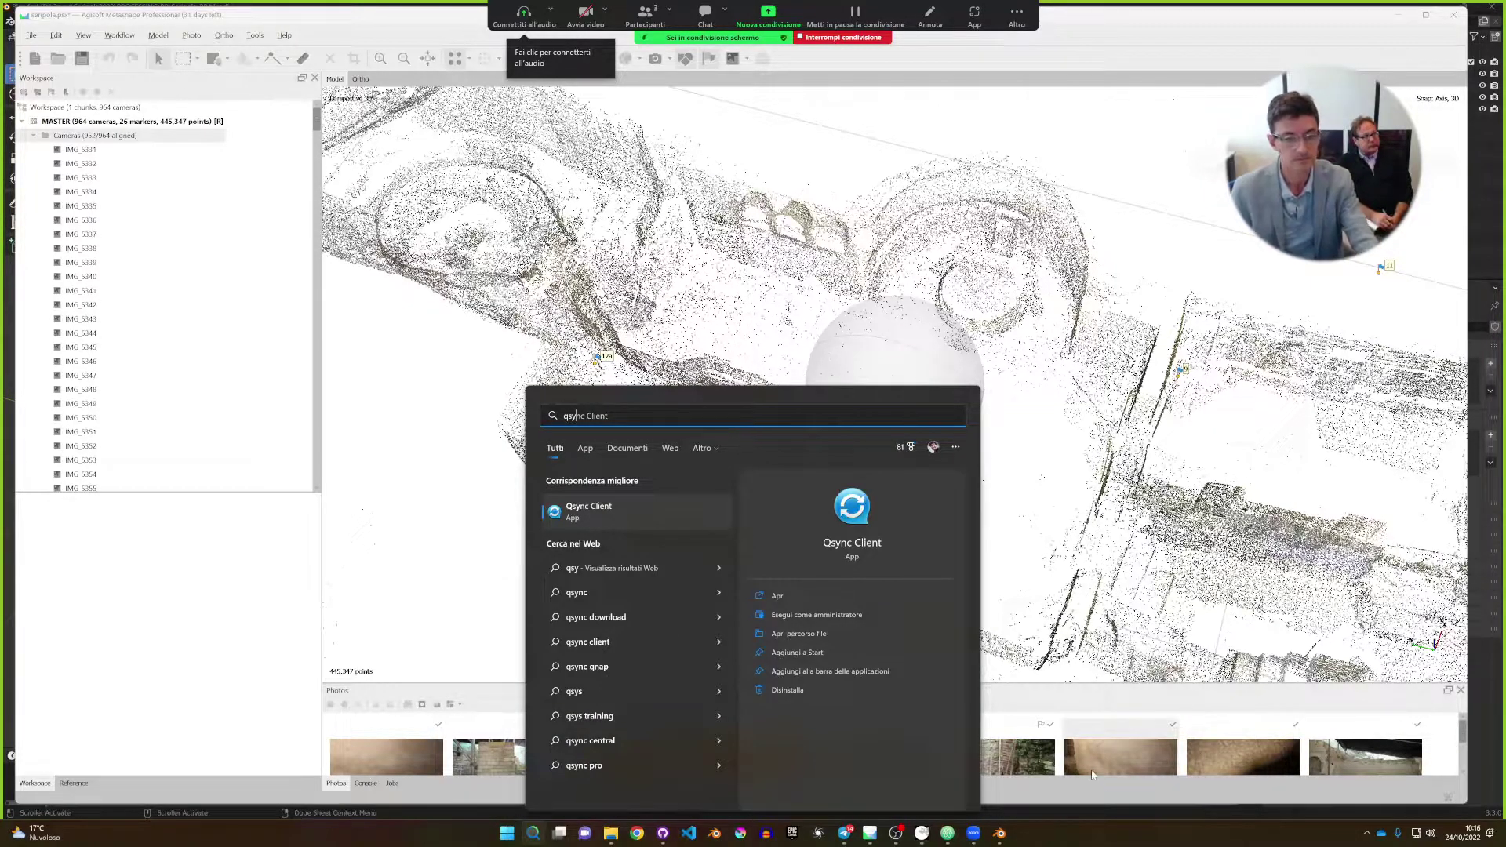
{"action": "left_click", "coordinate": [590, 511]}
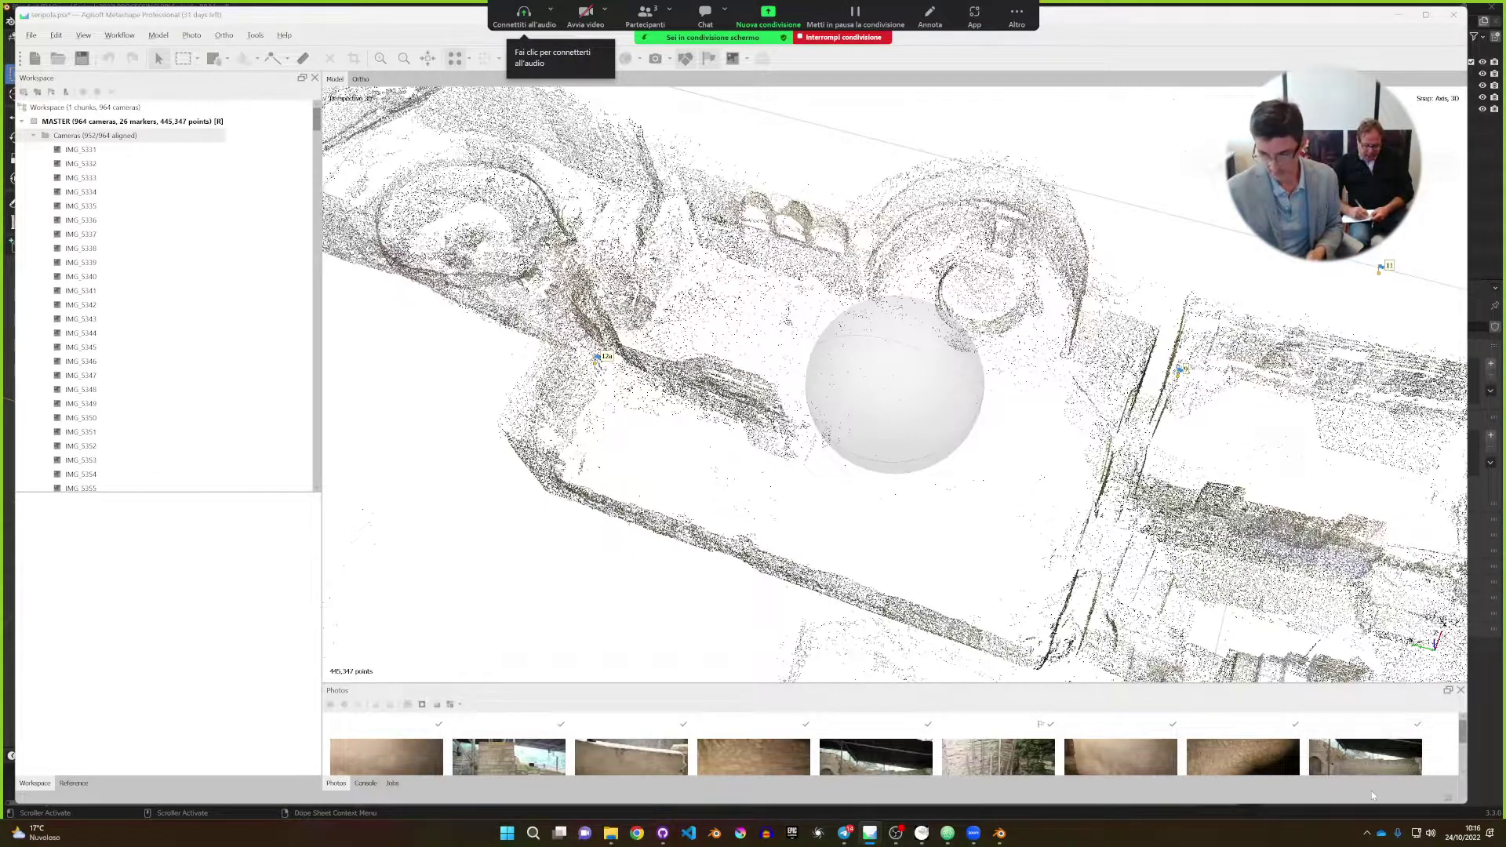
{"action": "left_click", "coordinate": [1366, 836]}
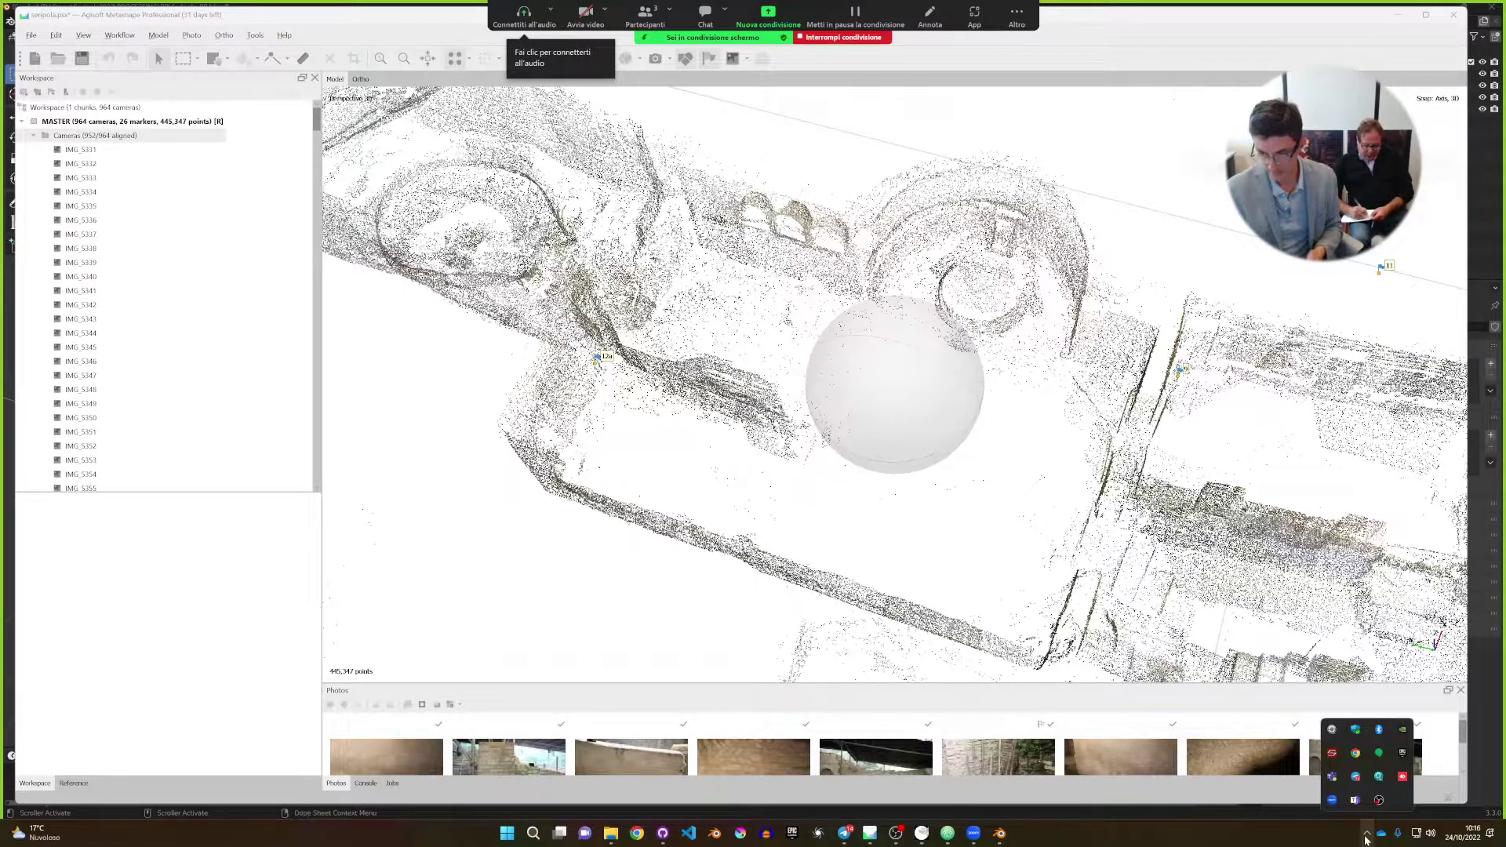
{"action": "left_click", "coordinate": [1366, 838]}
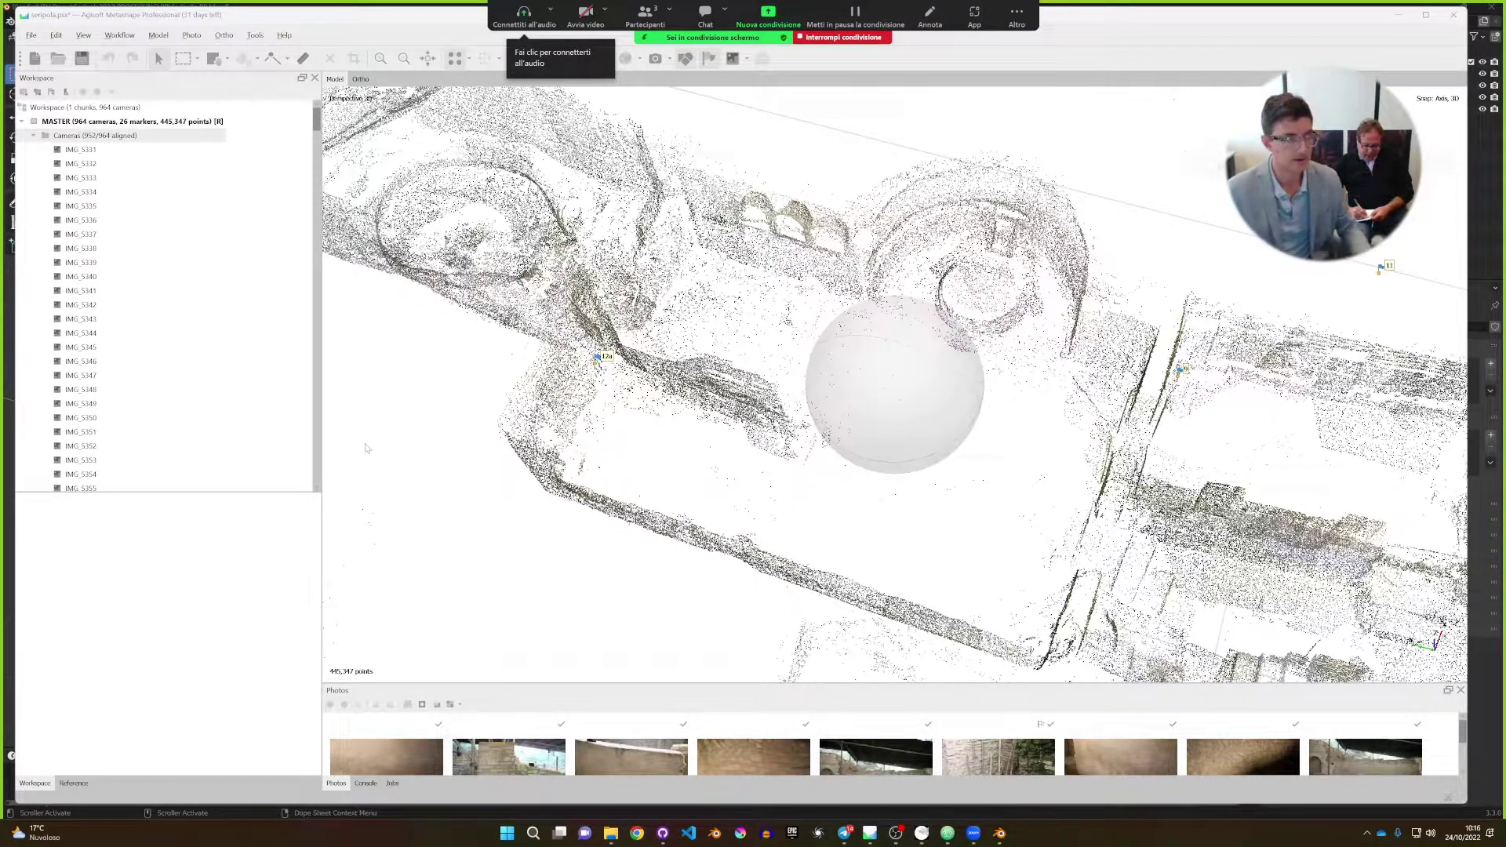
Save the project as a new copy named seripola_texturing.
{"action": "left_click", "coordinate": [28, 36]}
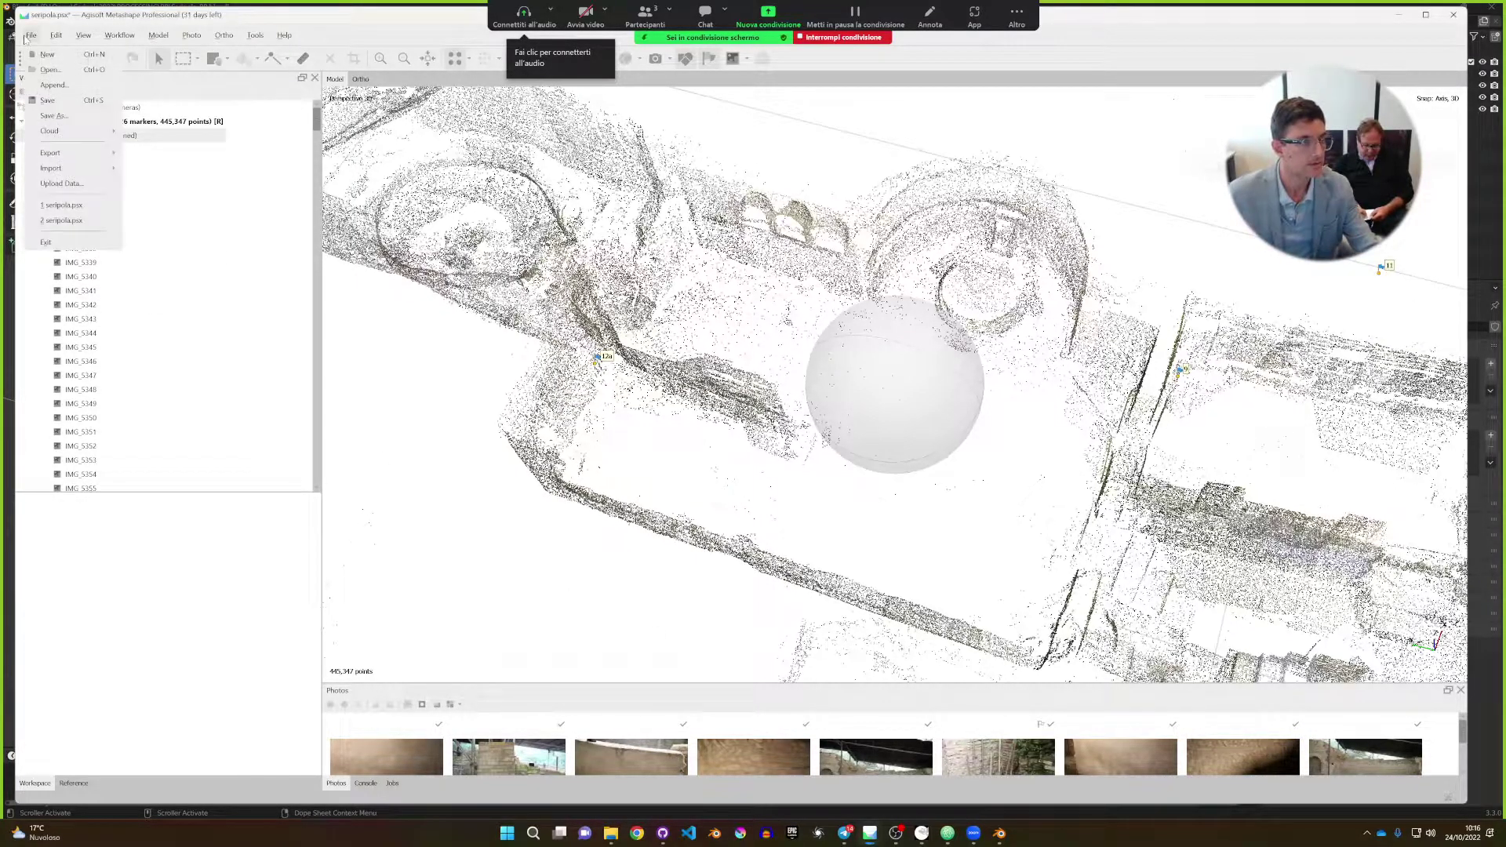
{"action": "left_click", "coordinate": [60, 117]}
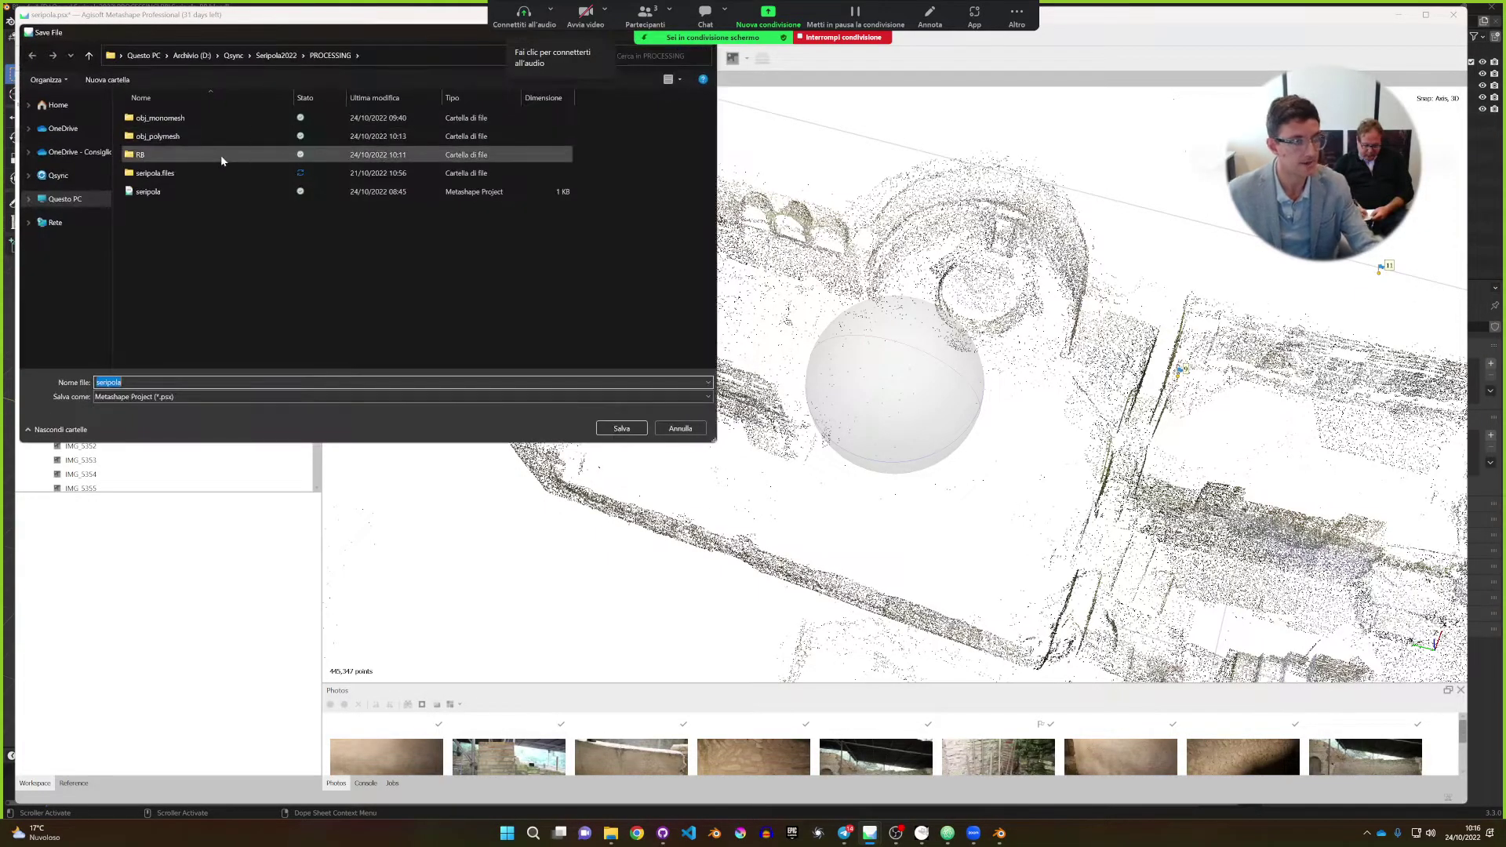
{"action": "left_click", "coordinate": [211, 383]}
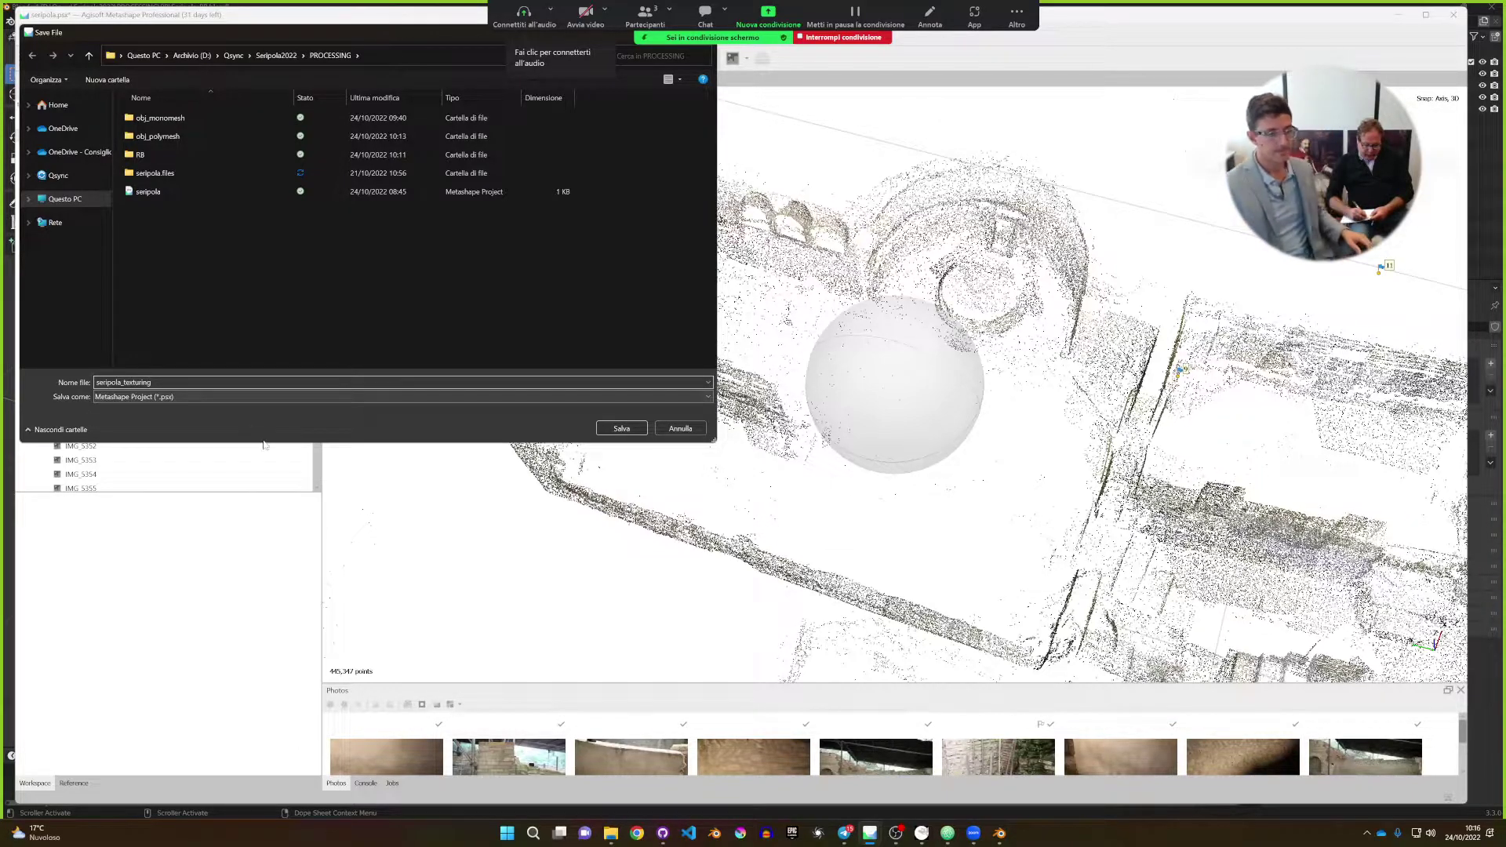
{"action": "left_click", "coordinate": [620, 429]}
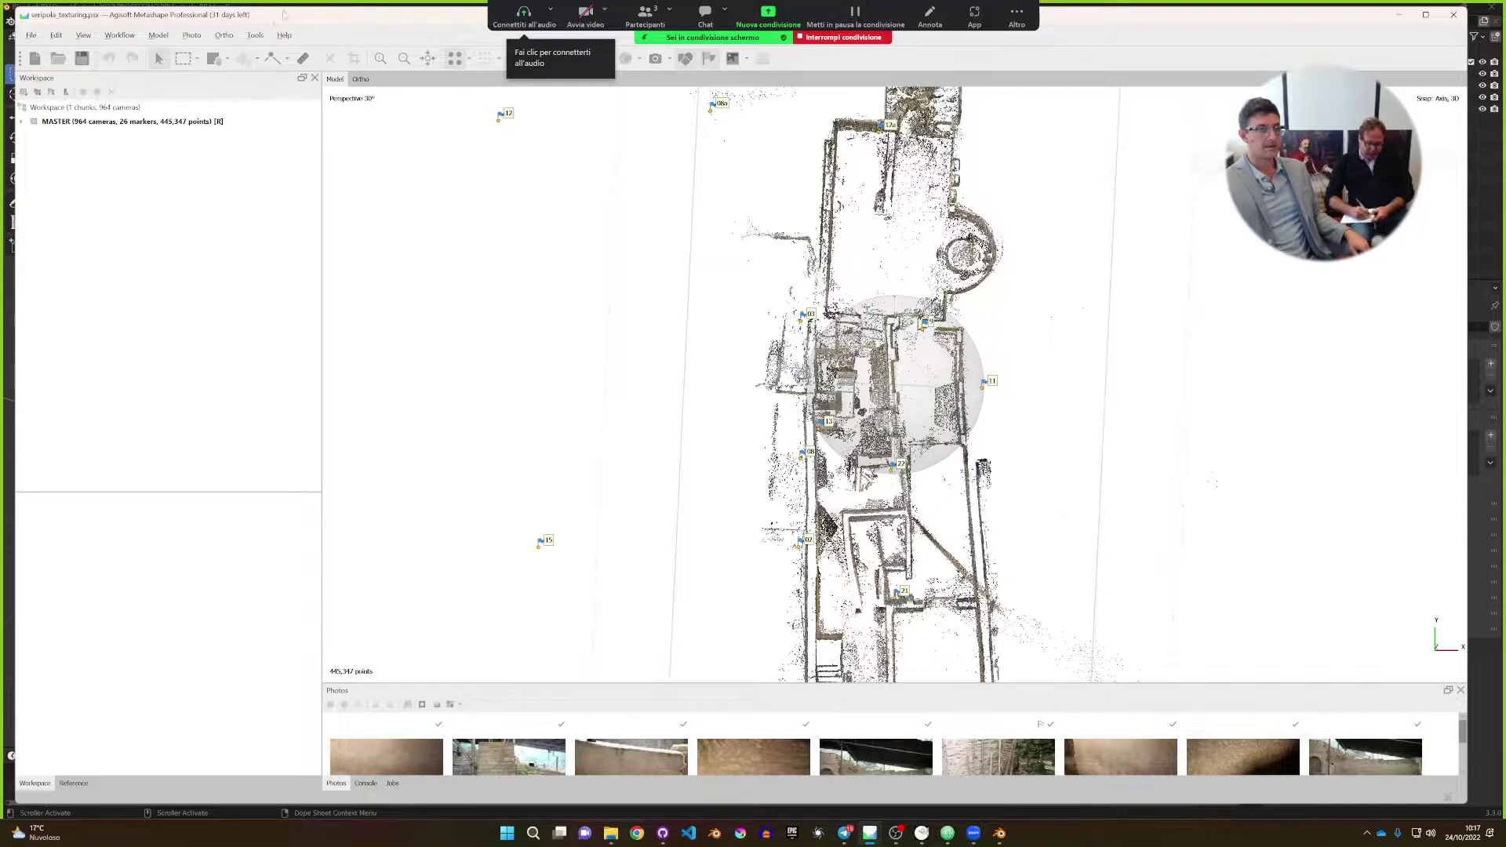
Orbit the point cloud to an oblique view, then check GitHub Desktop and open the web browser.
{"action": "left_click_drag", "start_coordinate": [284, 14], "coordinate": [279, 19]}
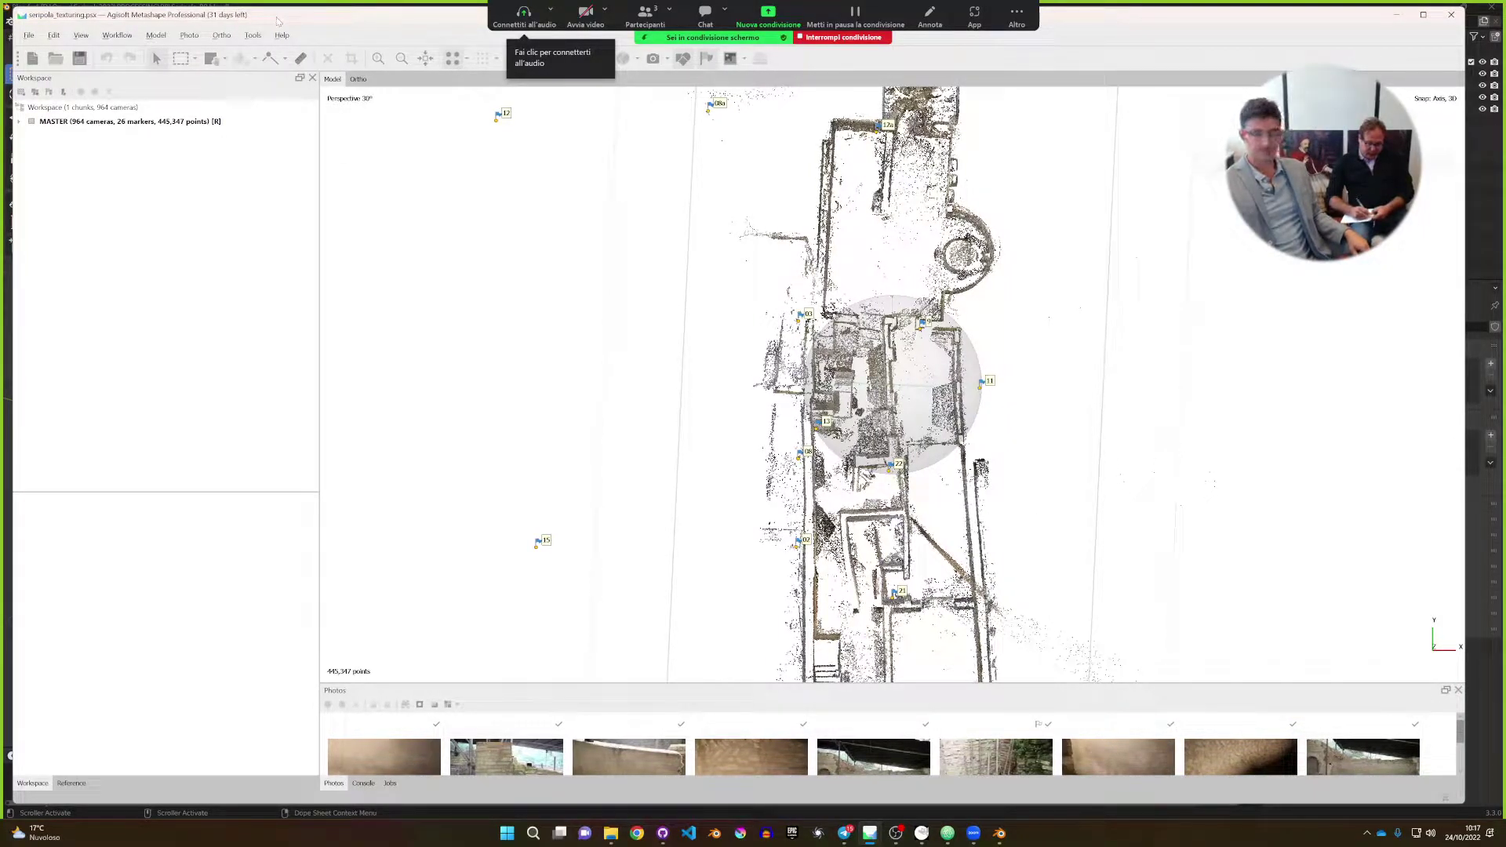
{"action": "left_click_drag", "start_coordinate": [1007, 392], "coordinate": [894, 377]}
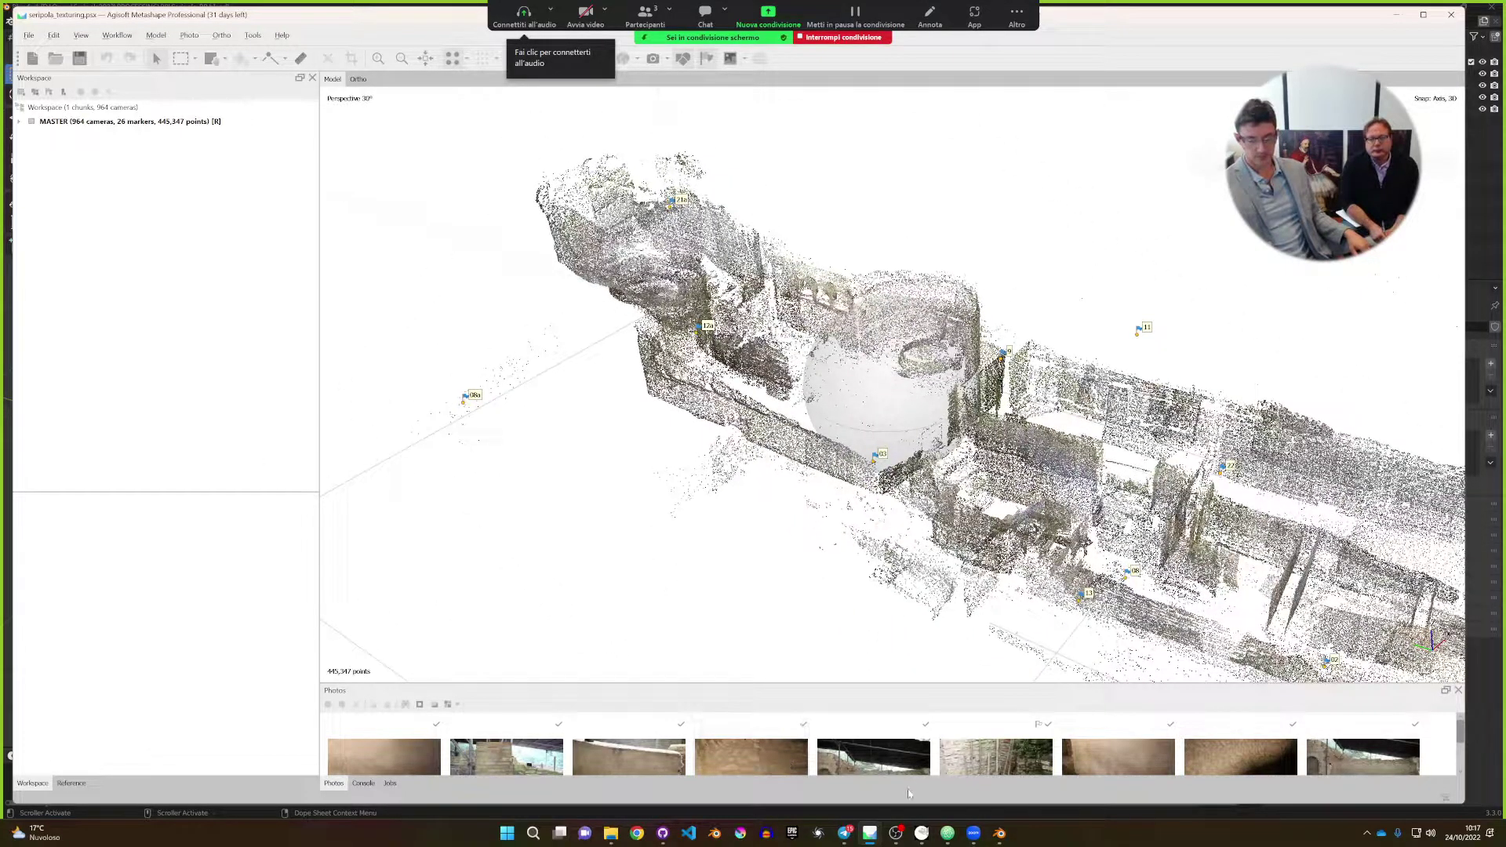
{"action": "left_click", "coordinate": [663, 833]}
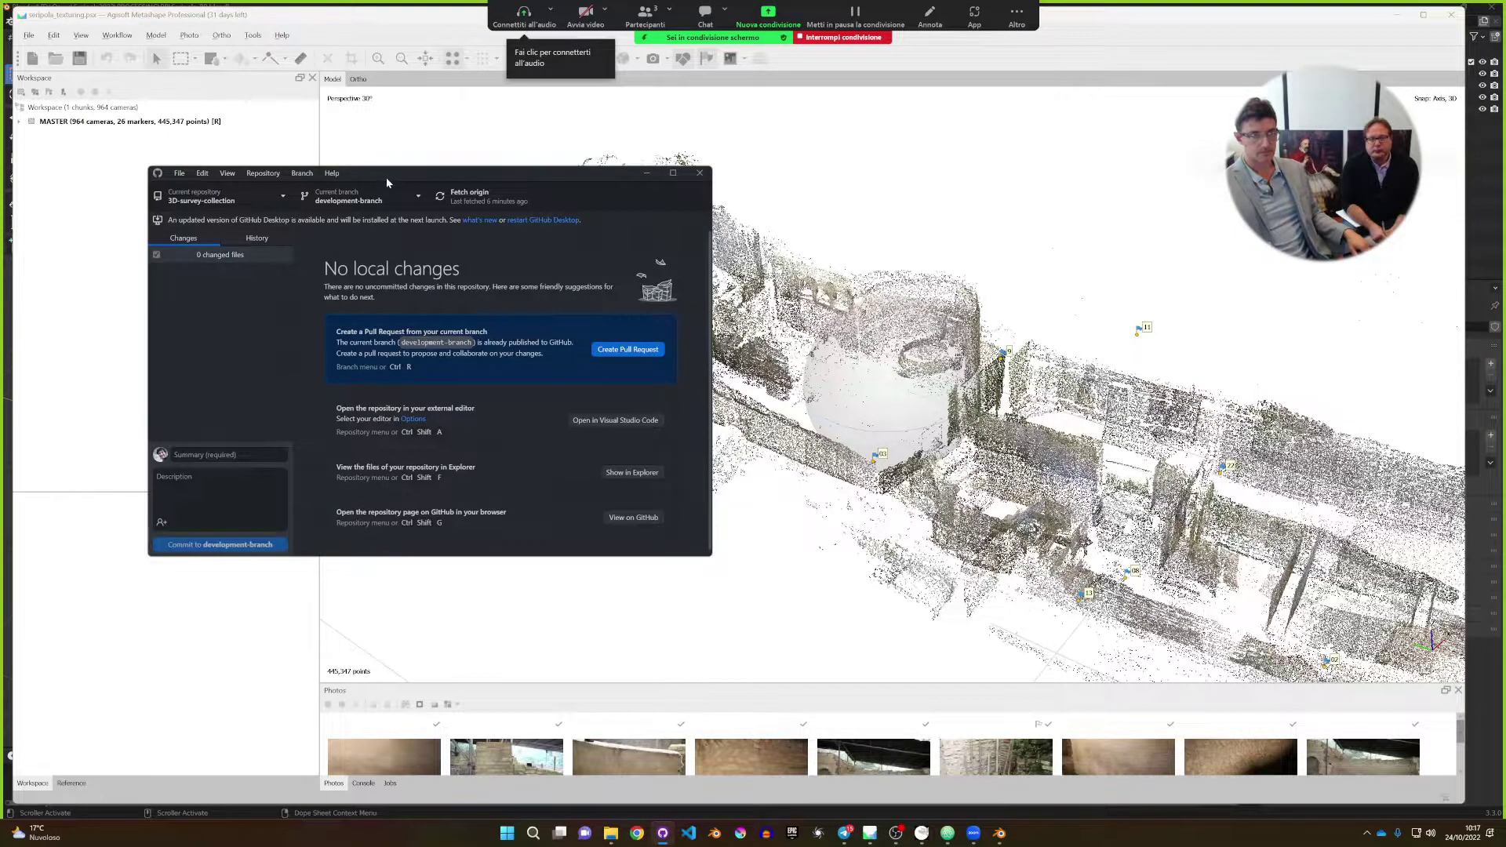
{"action": "key", "text": "alt+Tab"}
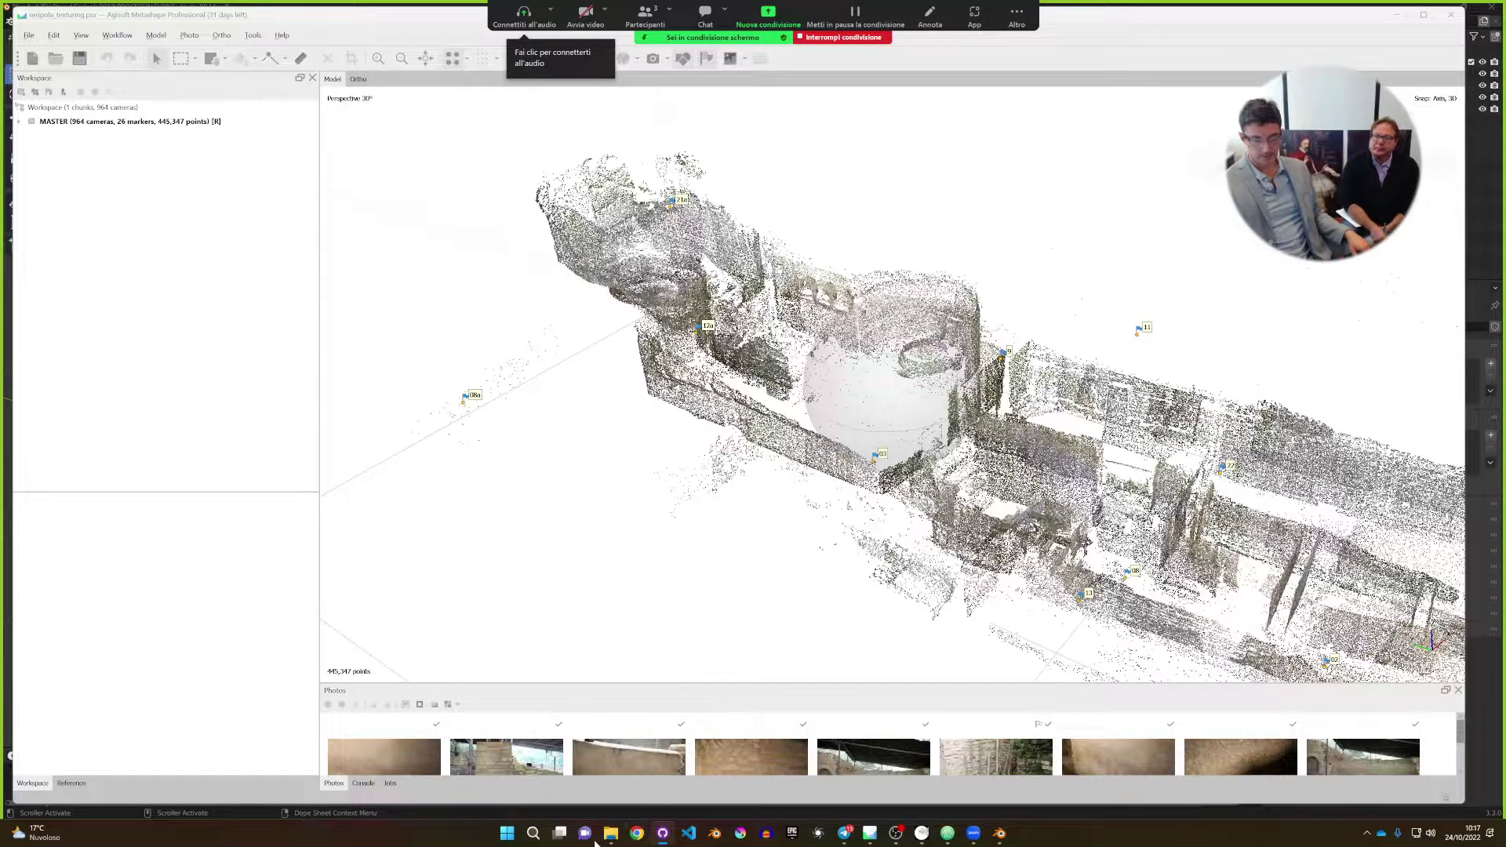
{"action": "left_click", "coordinate": [638, 835]}
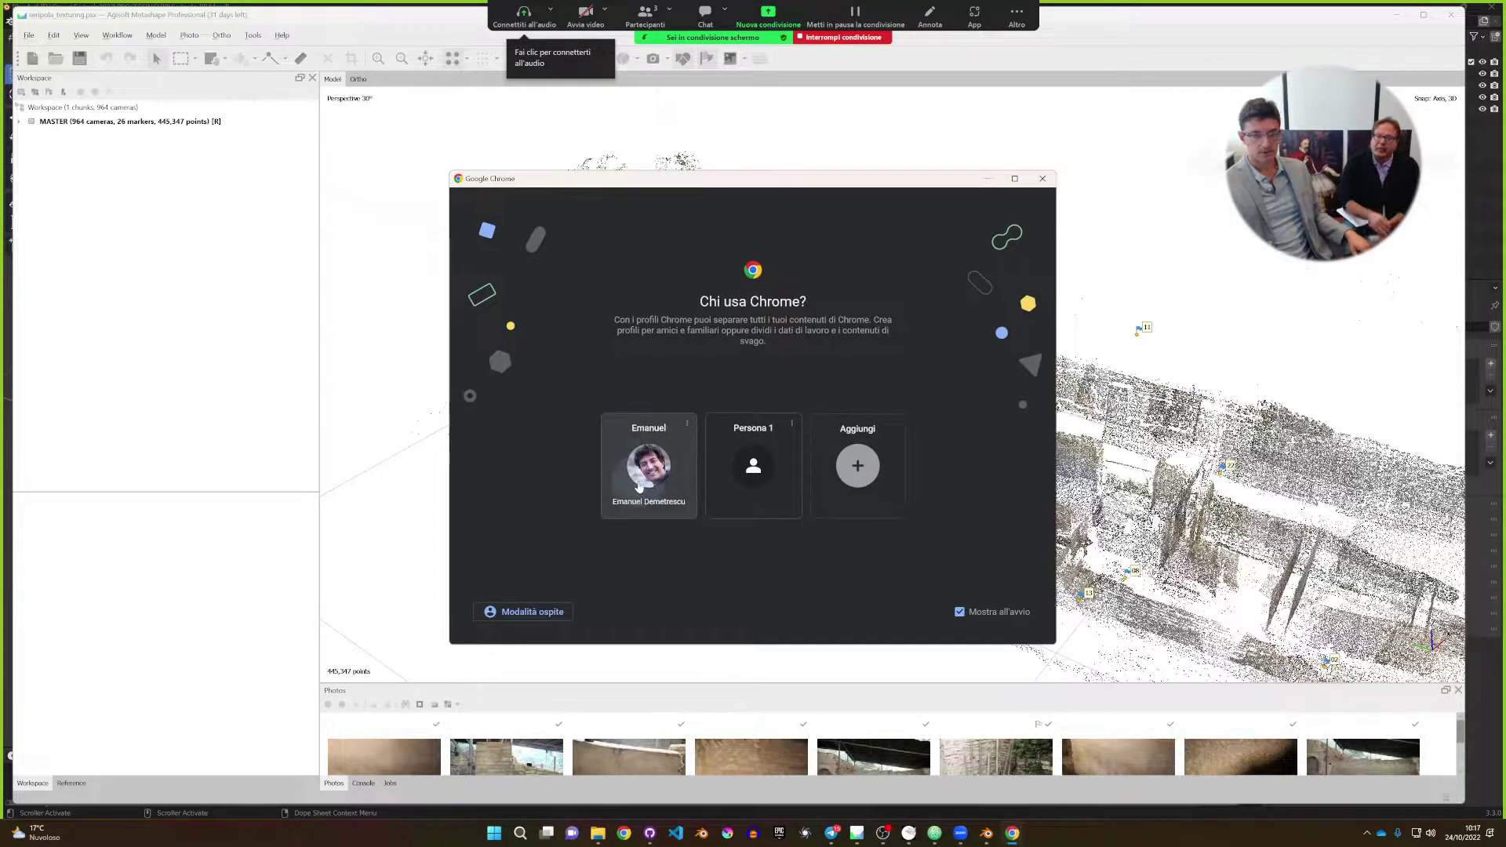
In Chrome, search the web for the script author's GitHub profile.
{"action": "left_click", "coordinate": [652, 459]}
{"action": "key", "text": "ctrl+l"}
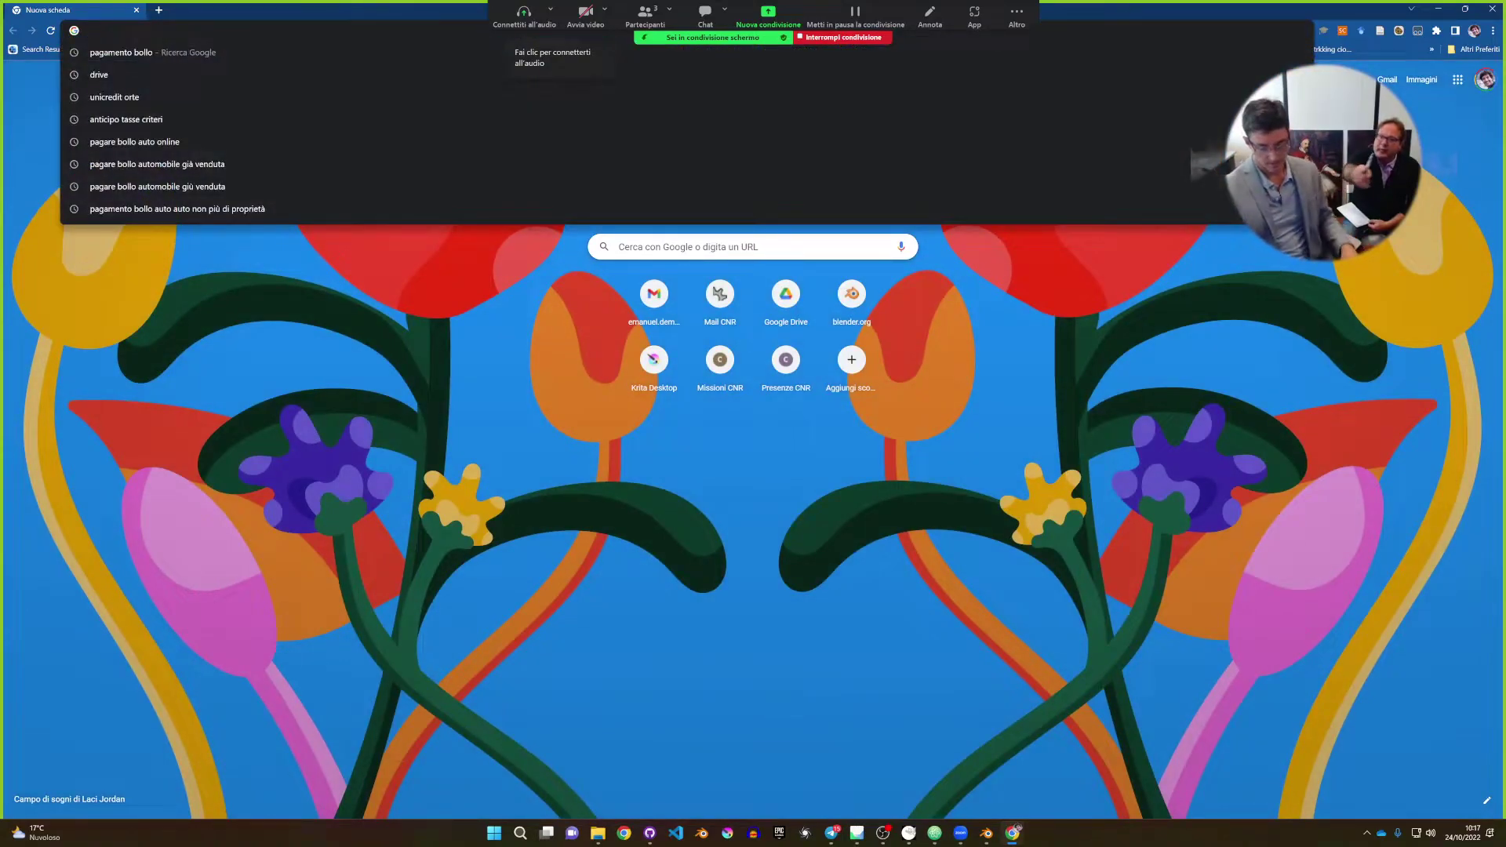
{"action": "type", "text": "zal"}
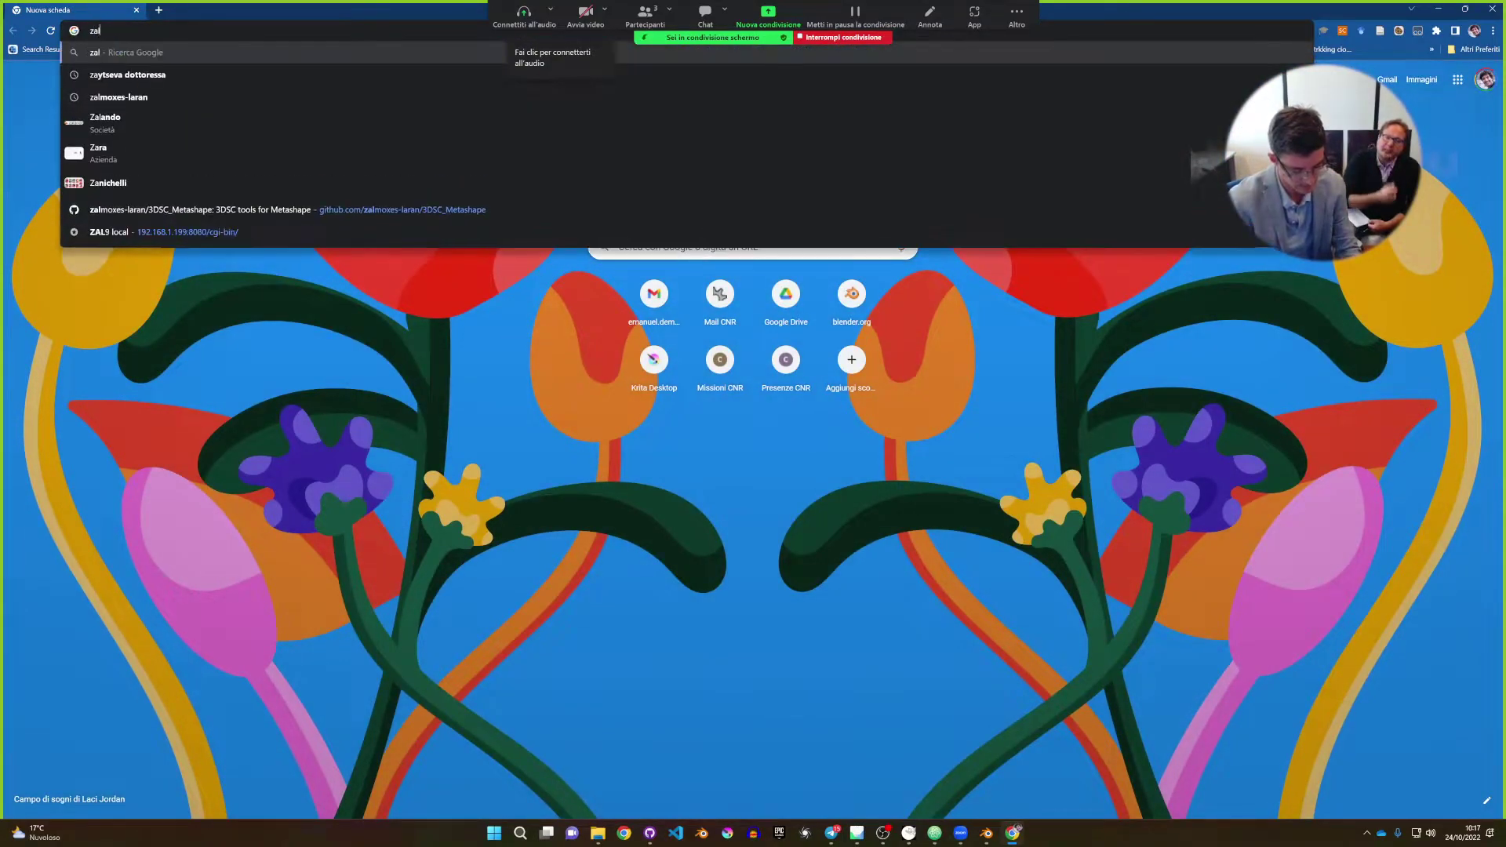
{"action": "type", "text": "moxes -"}
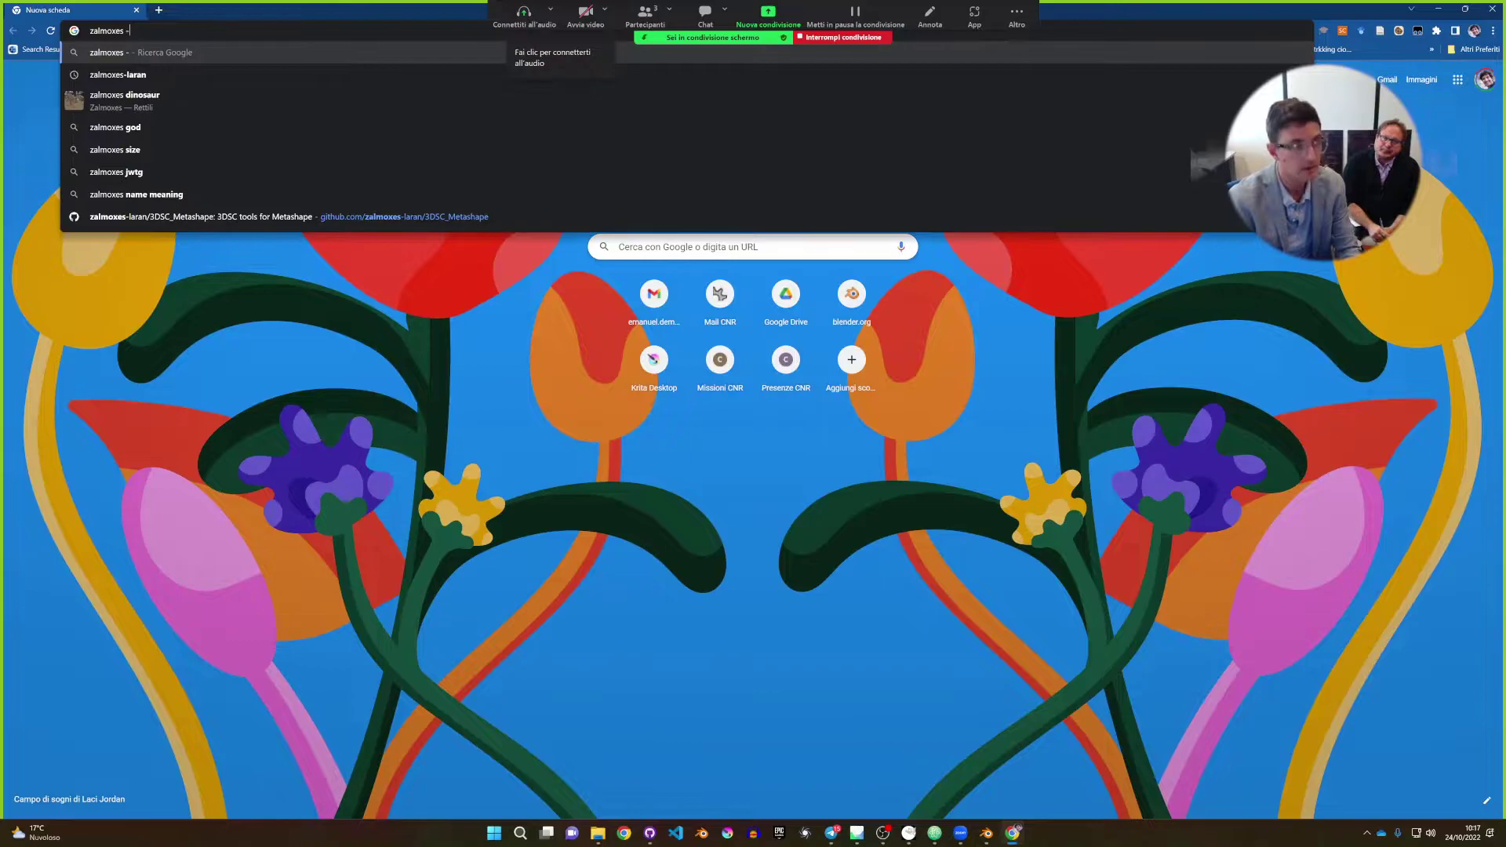
{"action": "key", "text": "BackSpace"}
{"action": "key", "text": "BackSpace"}
{"action": "type", "text": "-la"}
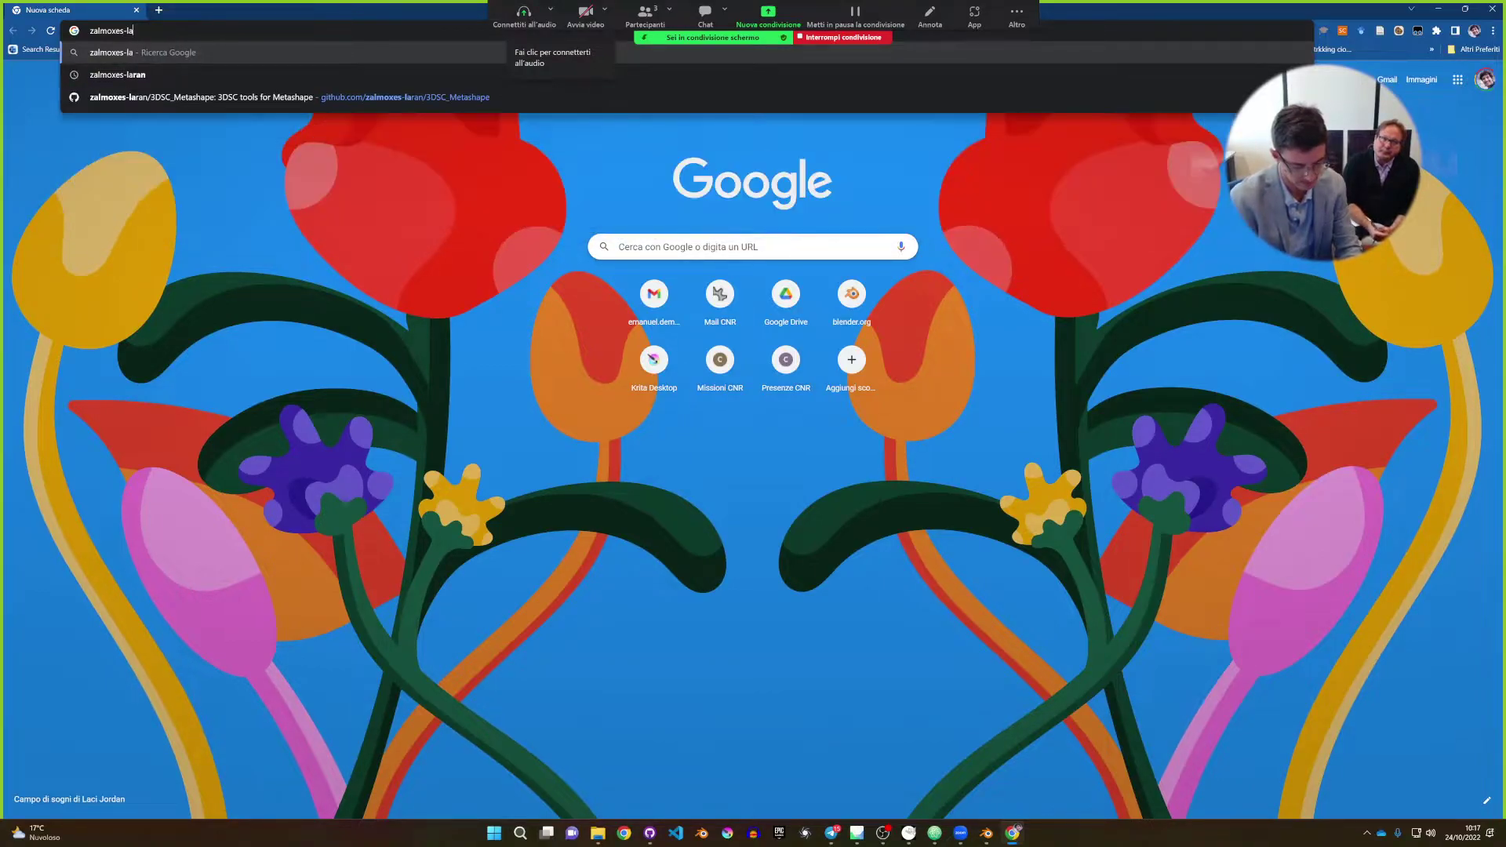
{"action": "type", "text": "ran github"}
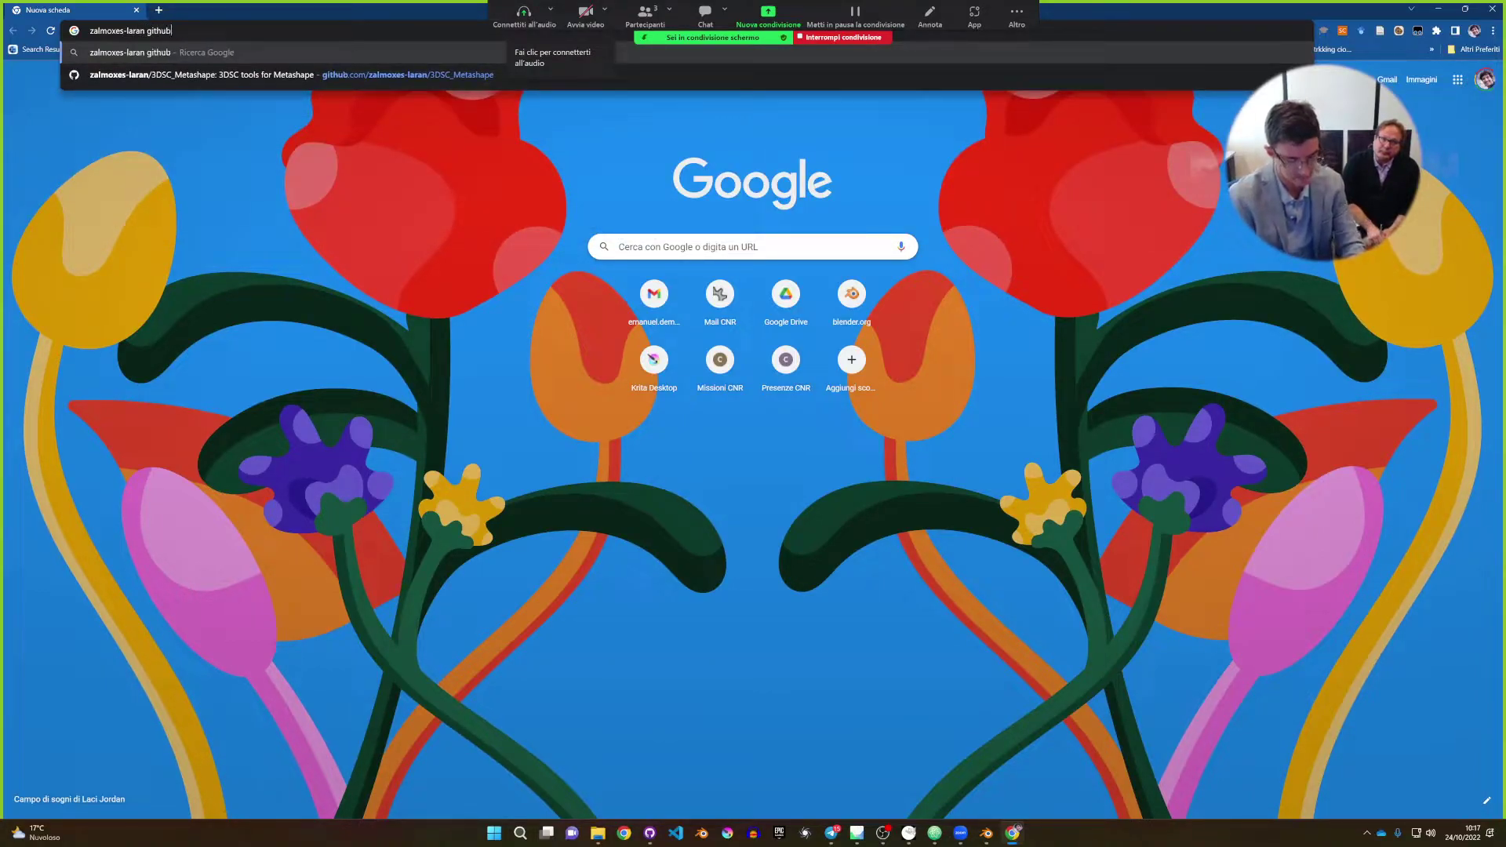
{"action": "key", "text": "Return"}
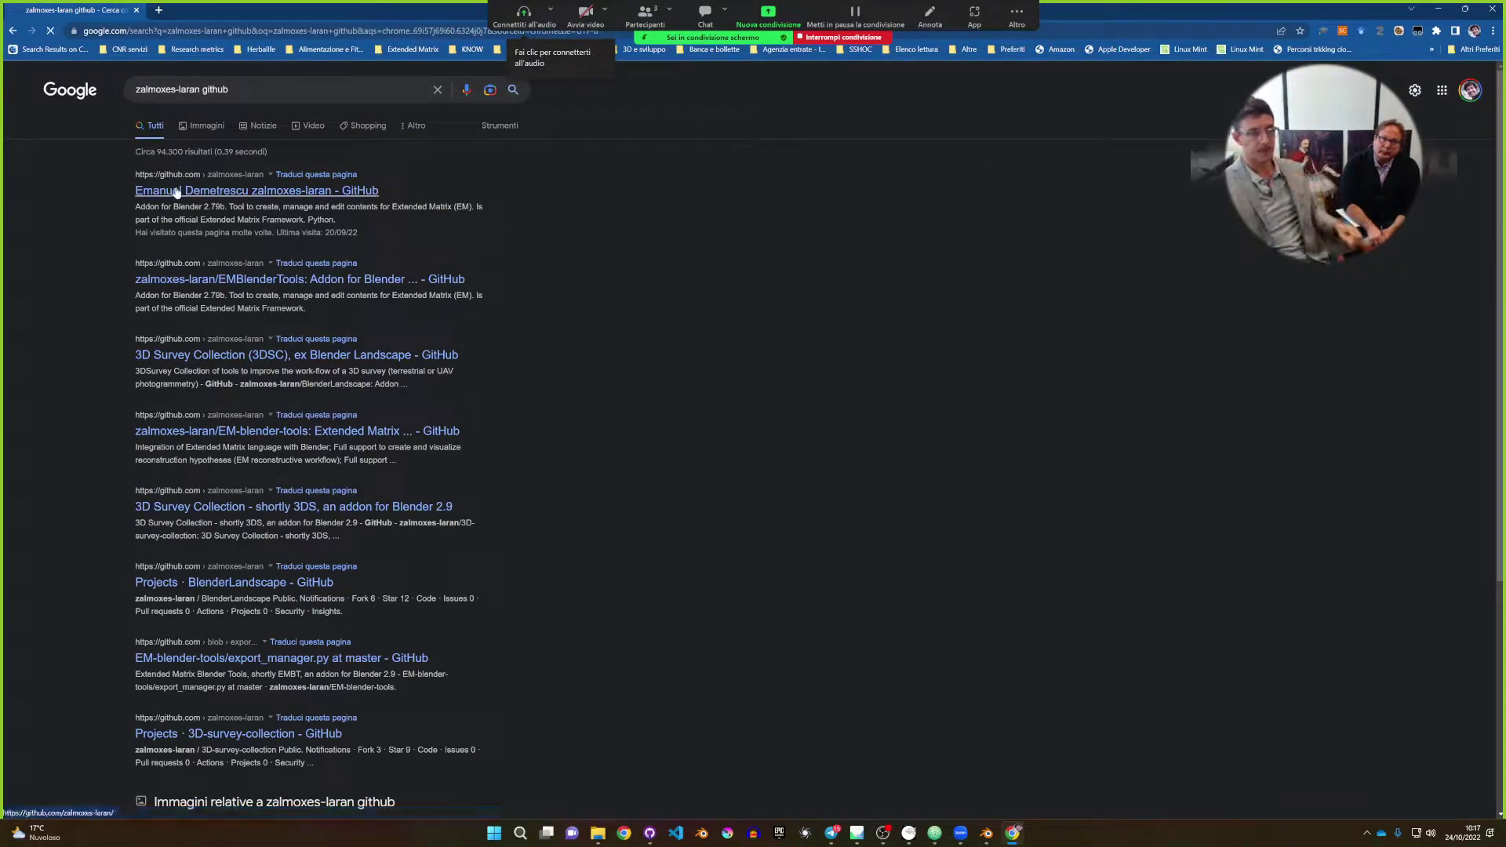
Open the 3DSC_Metashape repository from the GitHub profile and download it as a ZIP.
{"action": "left_click", "coordinate": [257, 190]}
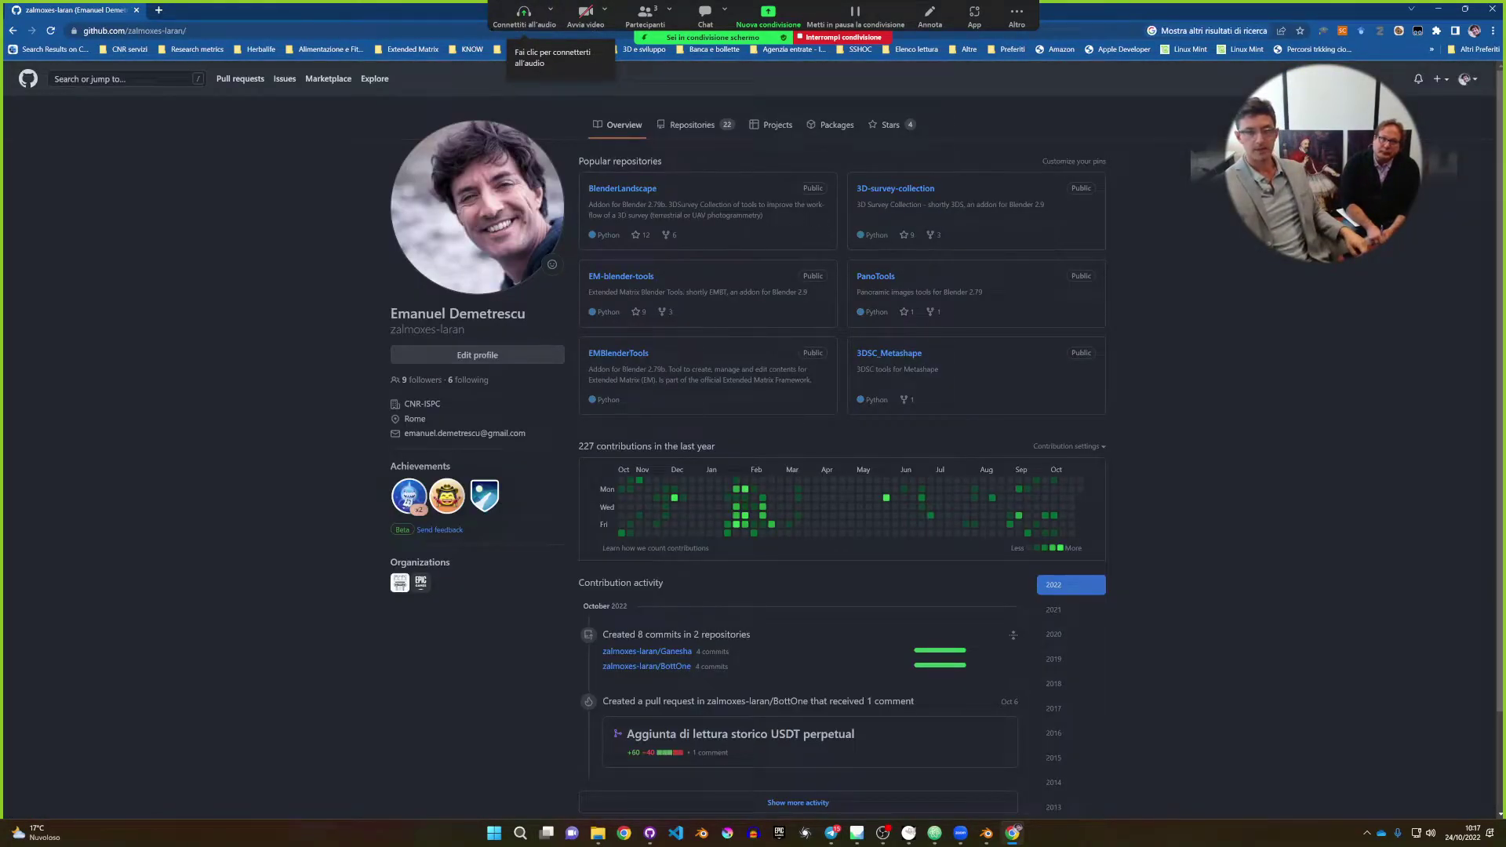
{"action": "left_click", "coordinate": [879, 355]}
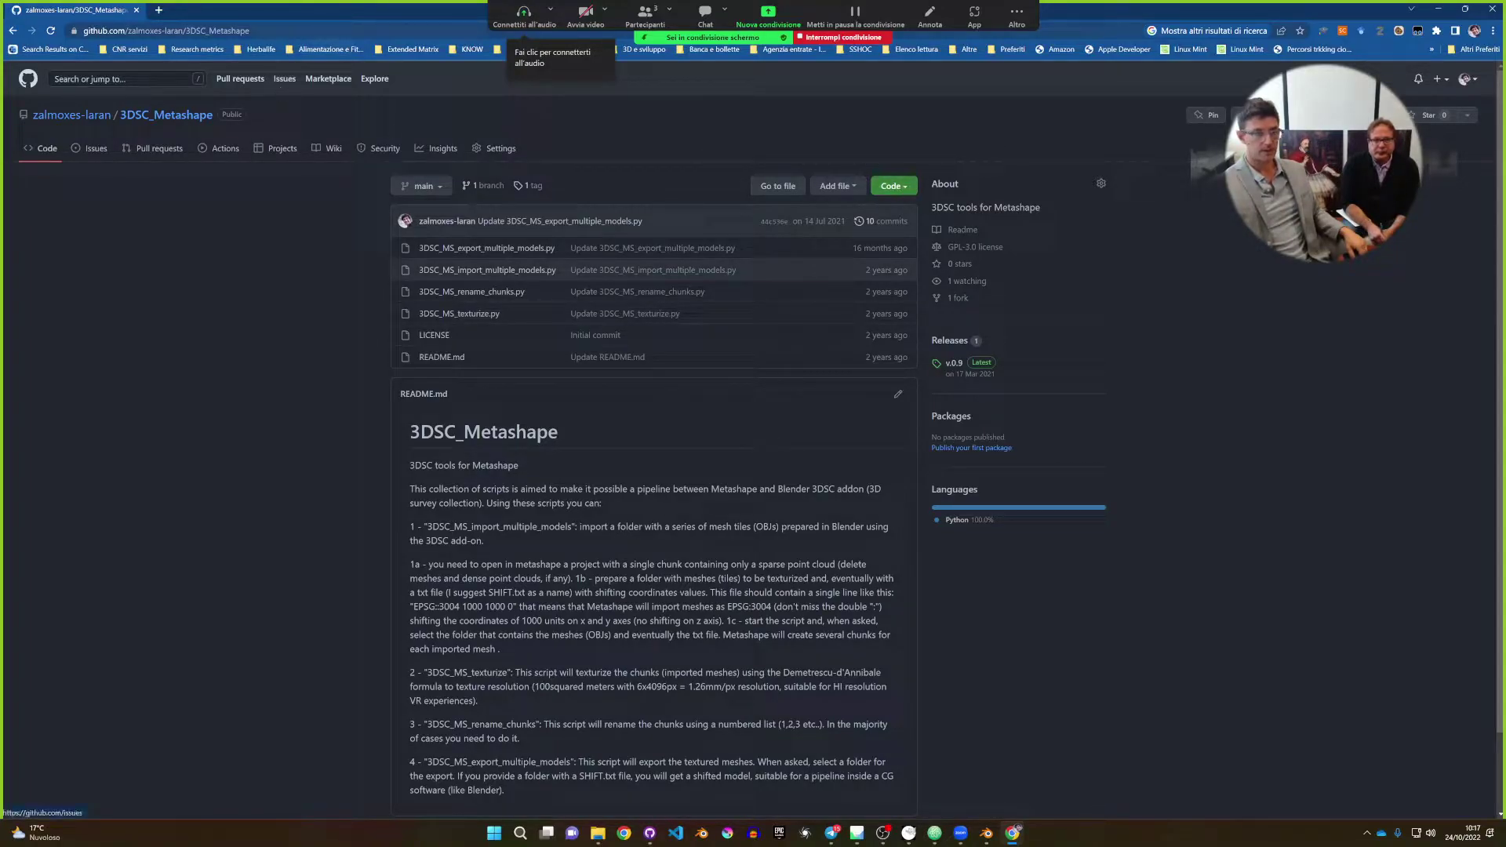
{"action": "left_click", "coordinate": [910, 189]}
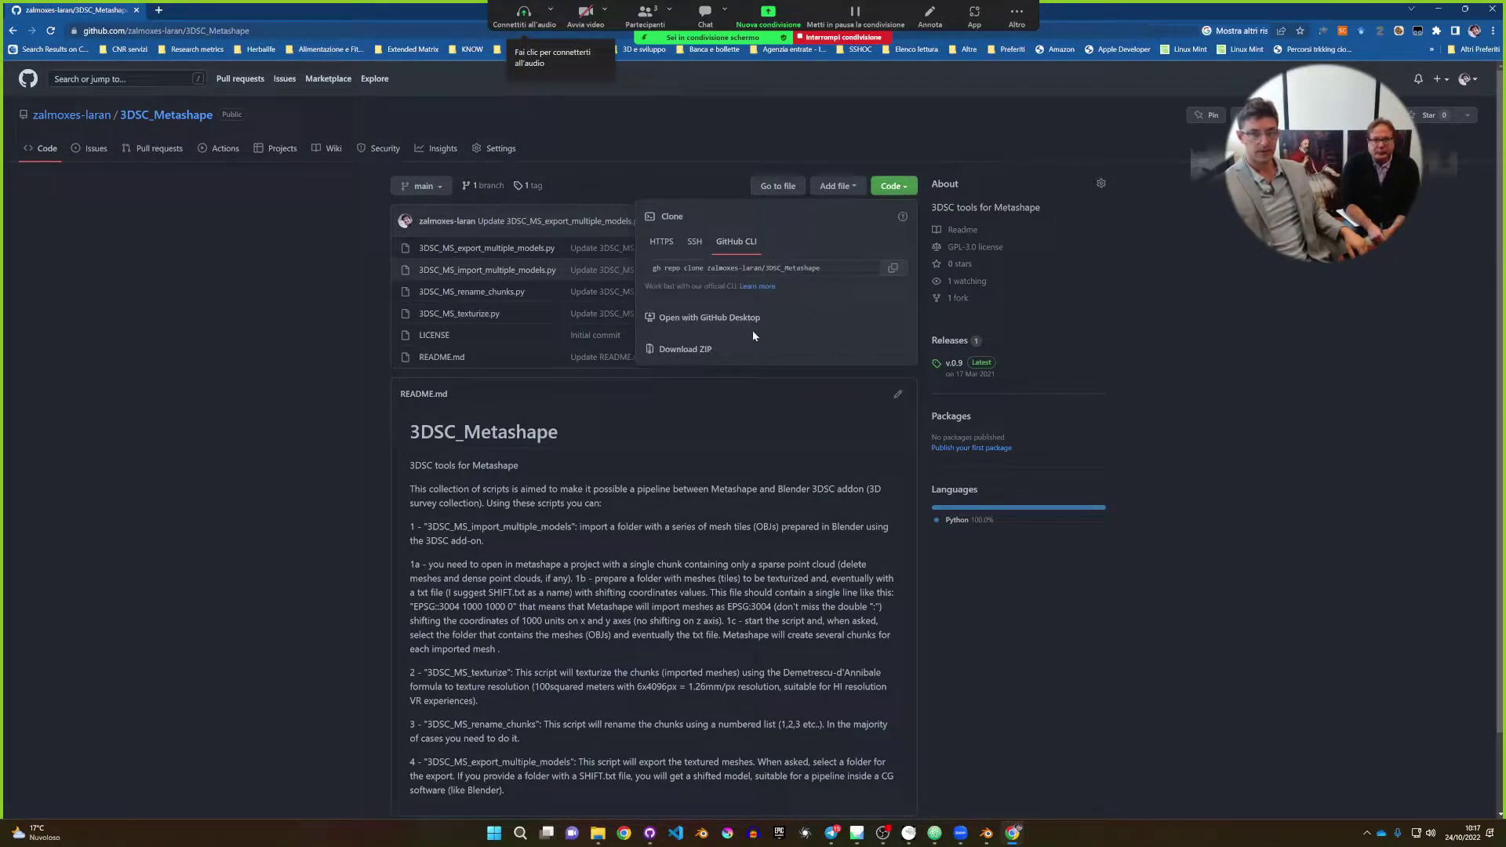
{"action": "left_click", "coordinate": [681, 350]}
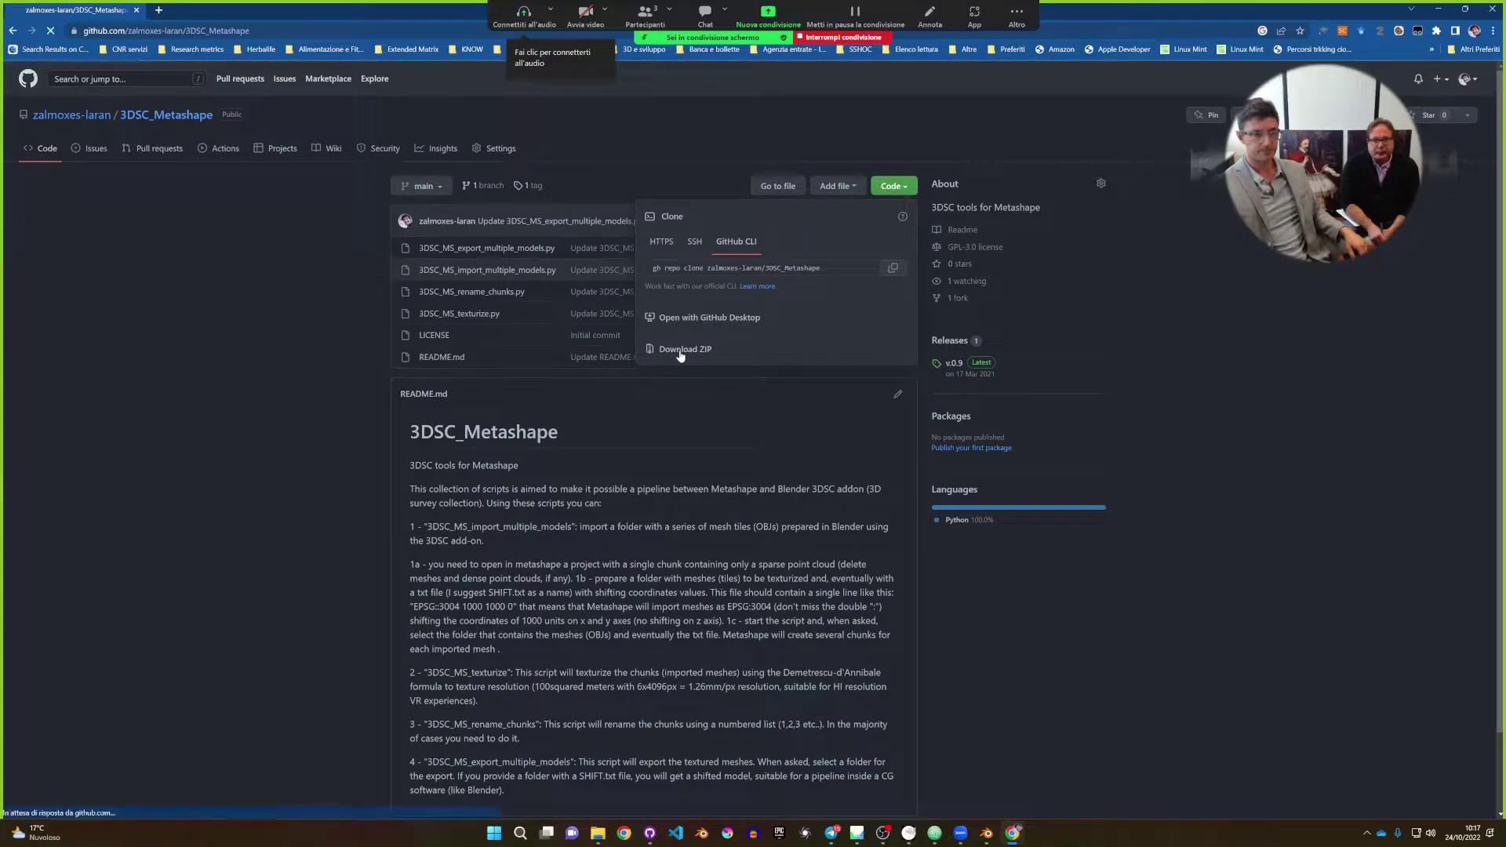
Copy the 3DSC_Metashape-main folder out of the downloaded zip onto the Desktop.
{"action": "left_click", "coordinate": [125, 803]}
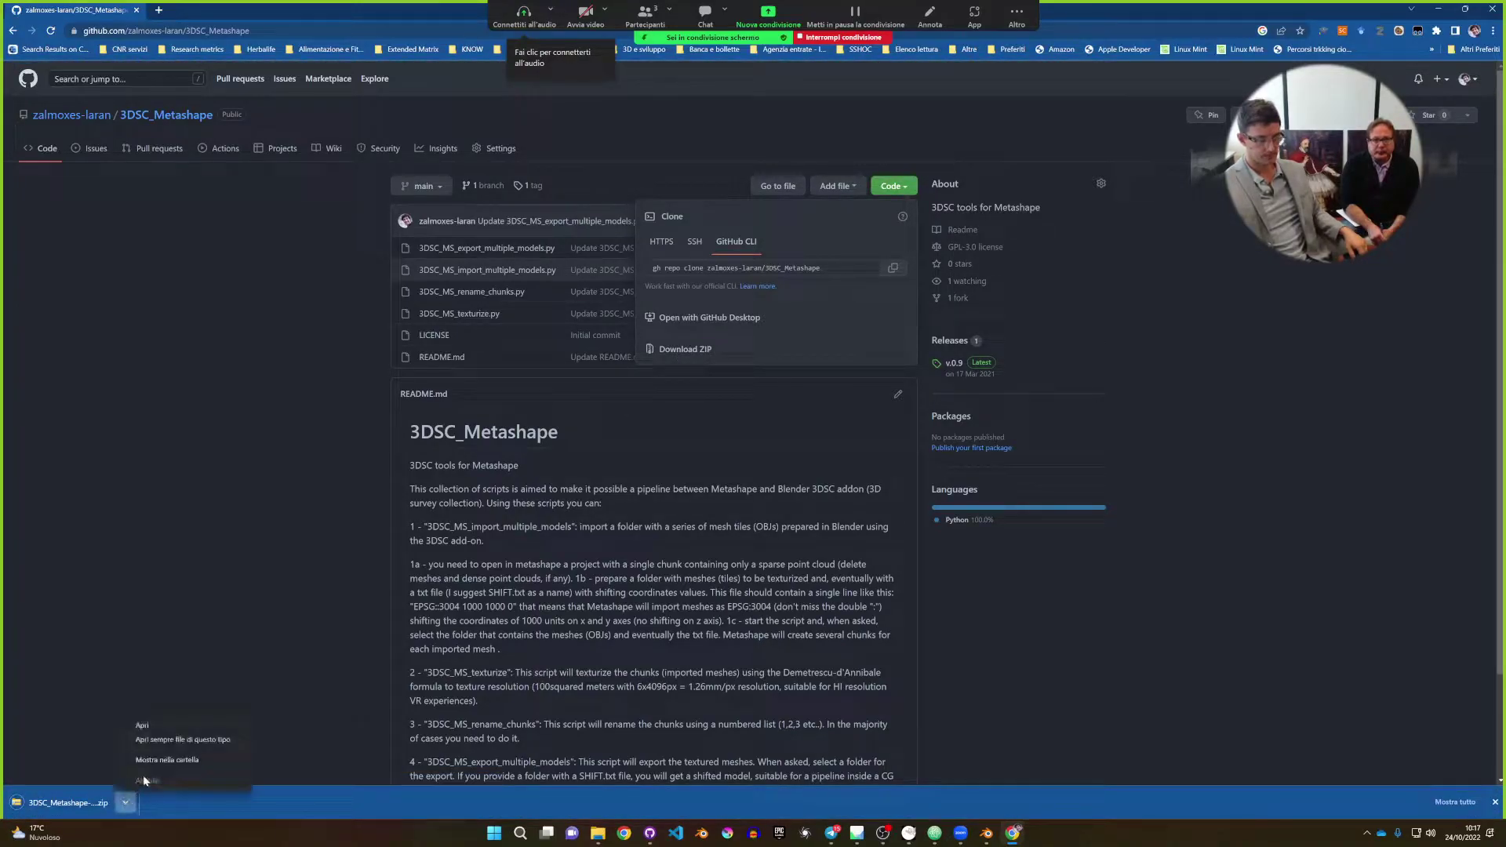
{"action": "left_click", "coordinate": [153, 759]}
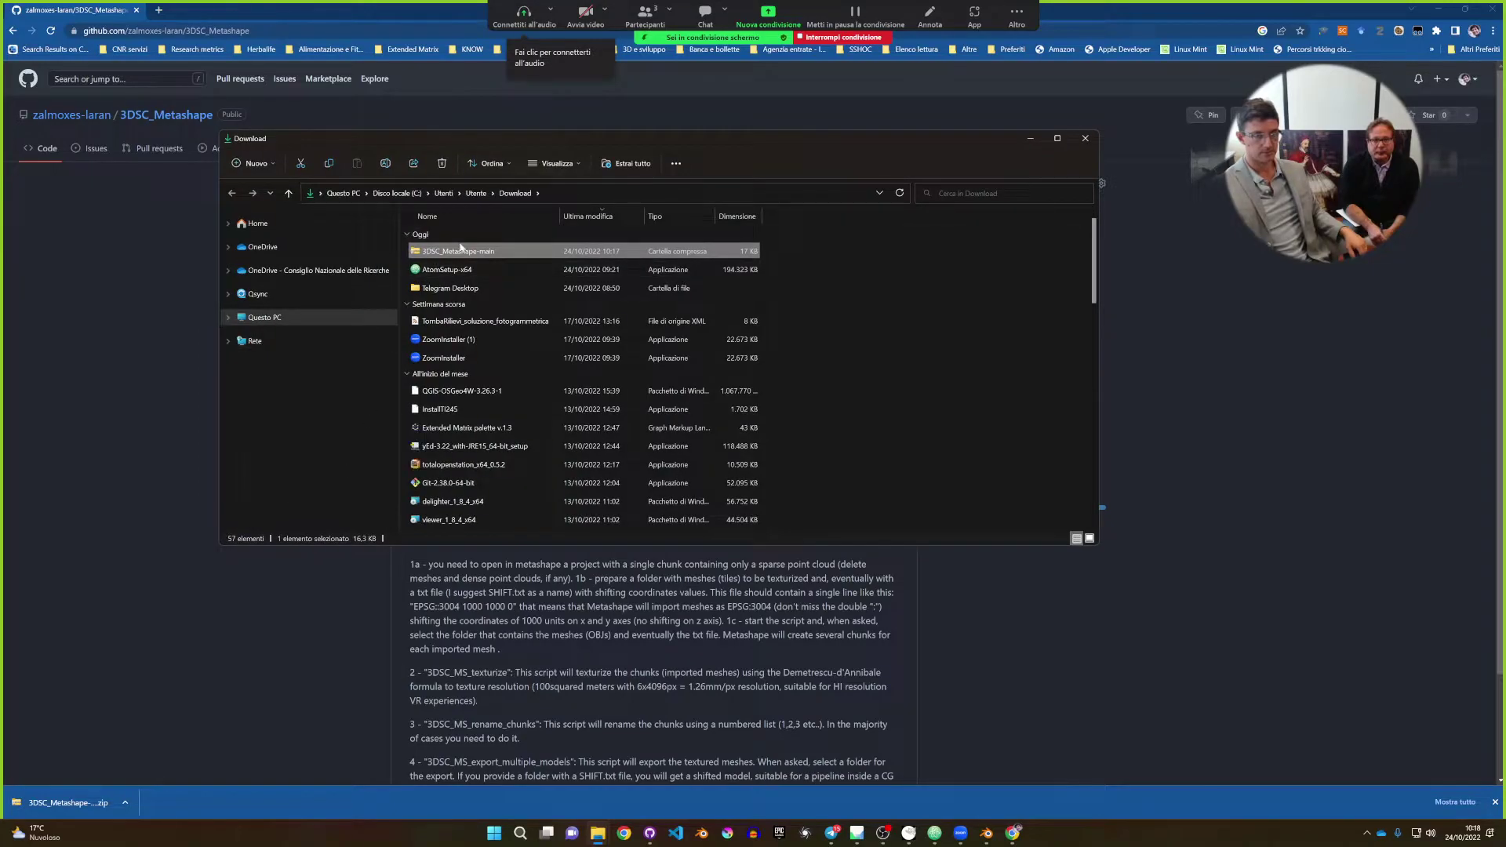
{"action": "double_click", "coordinate": [454, 250]}
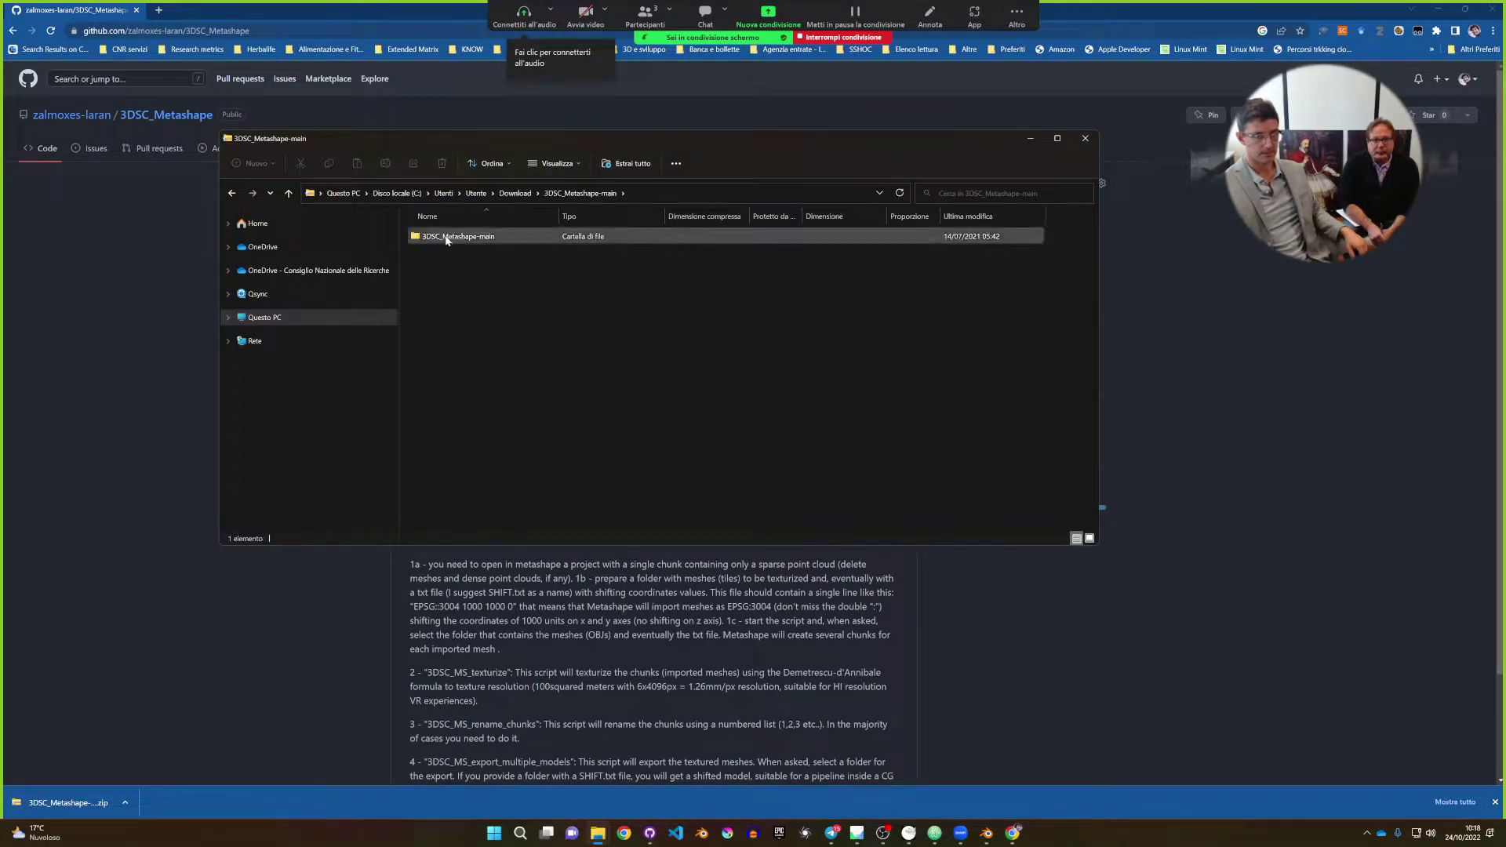
{"action": "left_click", "coordinate": [228, 317]}
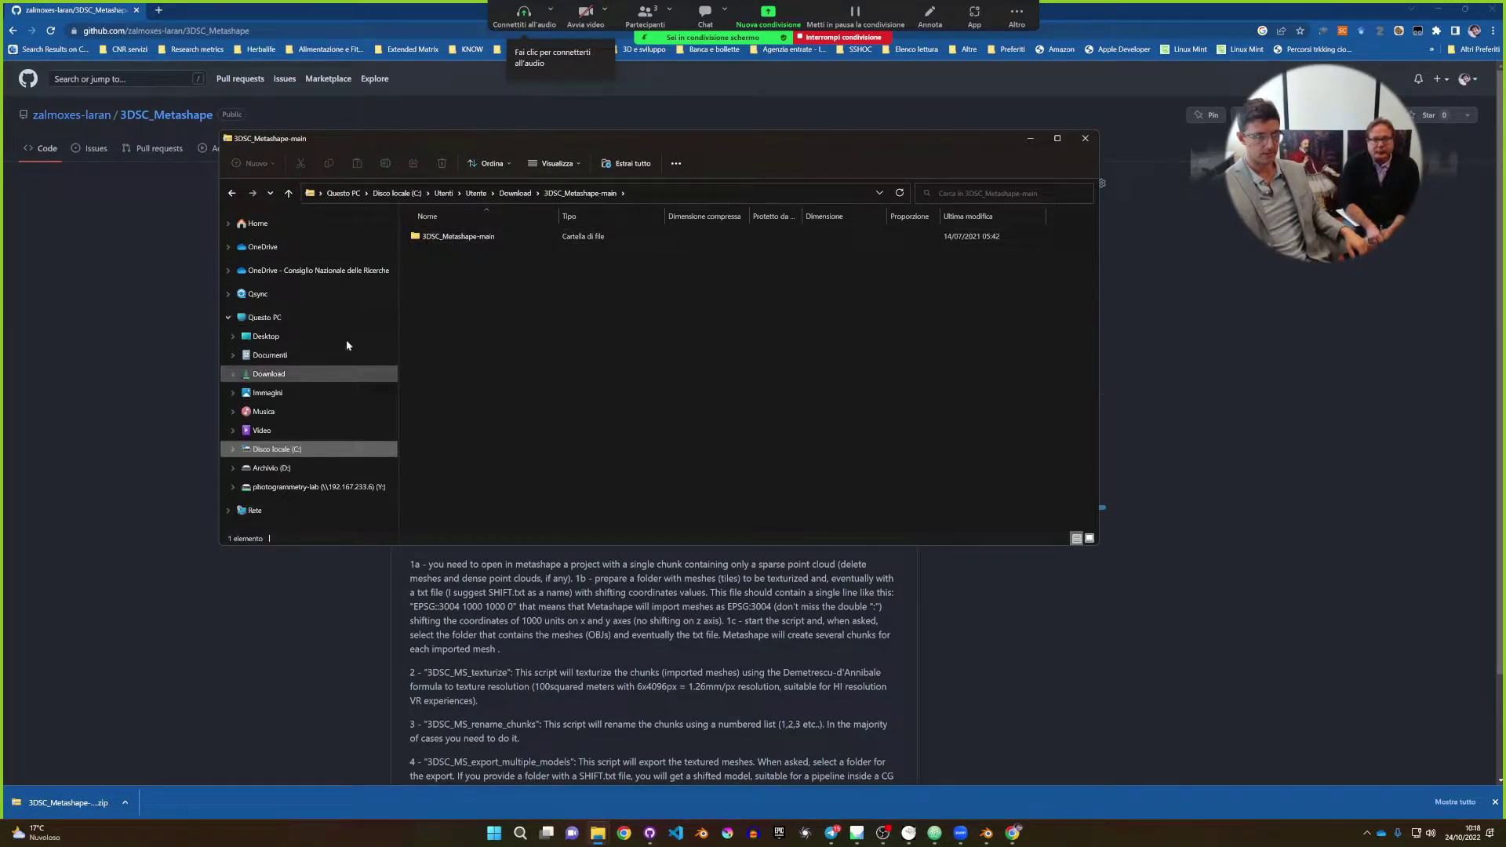
{"action": "left_click_drag", "start_coordinate": [437, 238], "coordinate": [296, 346]}
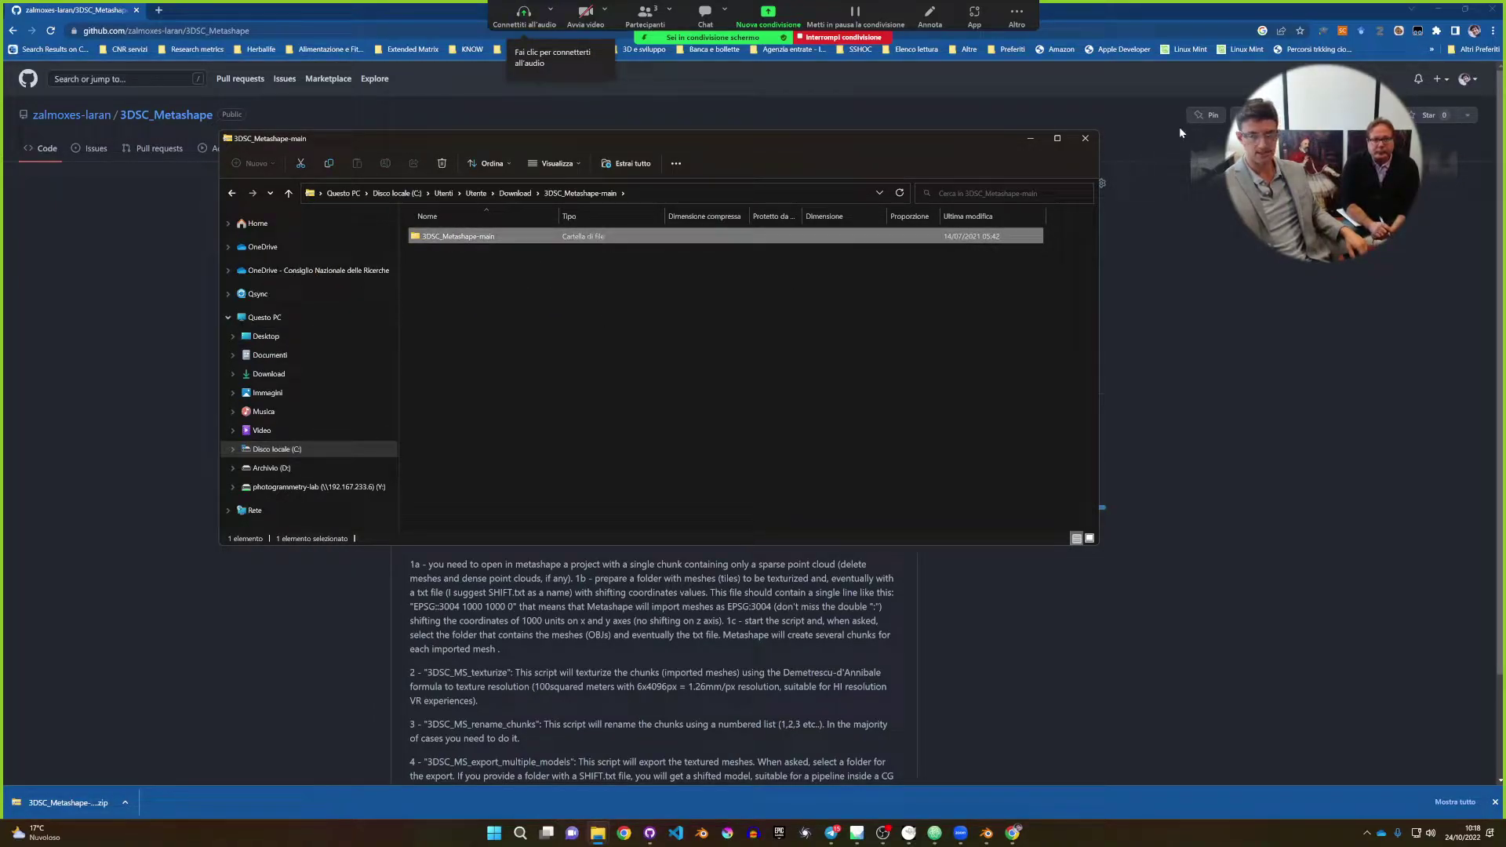
{"action": "left_click", "coordinate": [1085, 139]}
{"action": "left_click", "coordinate": [1446, 11]}
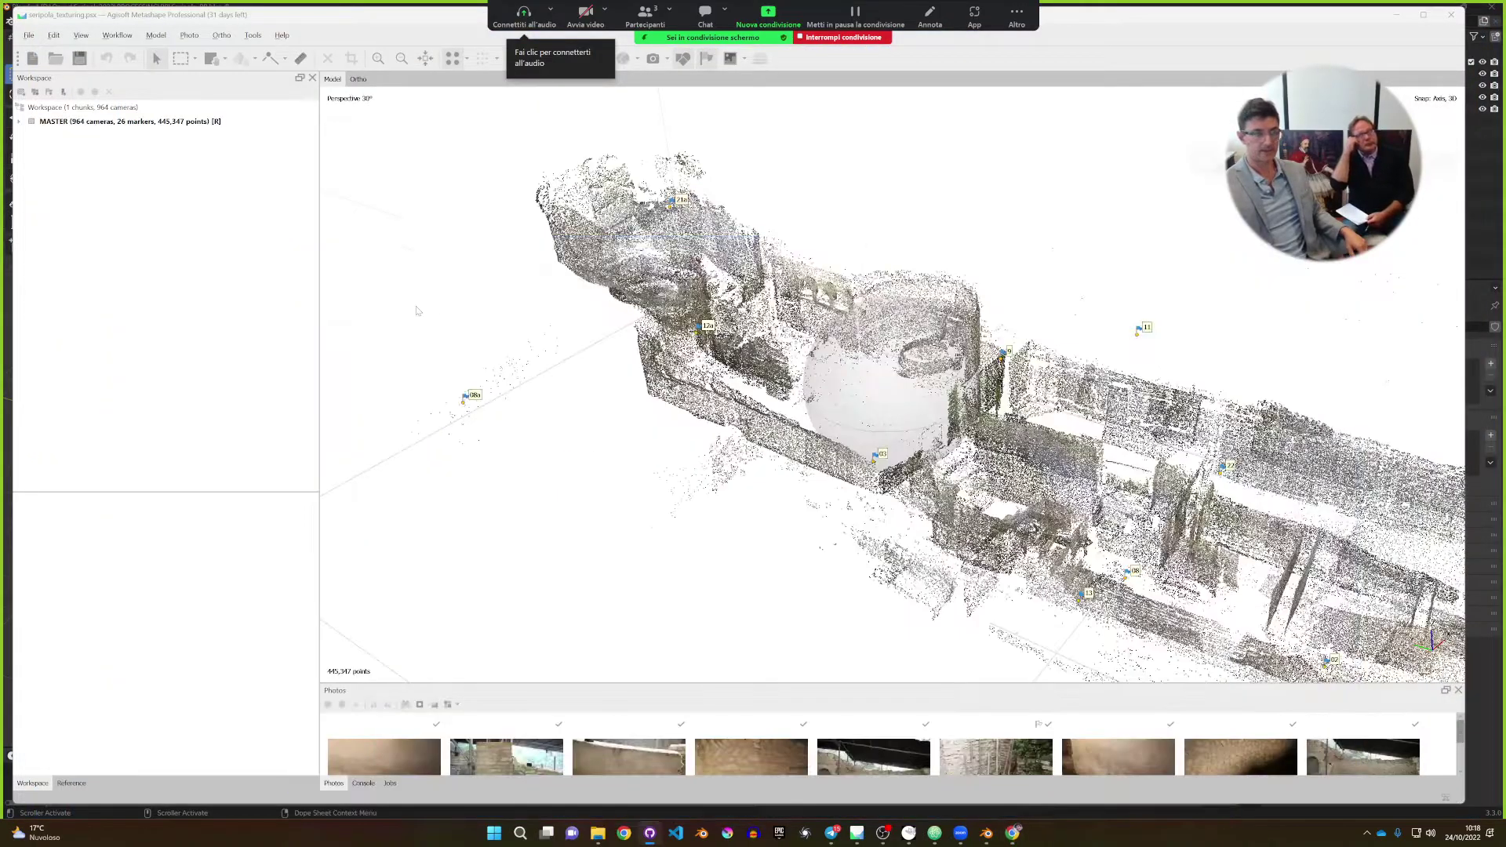
Run Desktop/3DSC_Metashape-main/3DSC_MS_import_multiple_models.py on the obj_polymesh folder of mesh tiles.
{"action": "left_click", "coordinate": [221, 35]}
{"action": "mouse_move", "coordinate": [252, 37]}
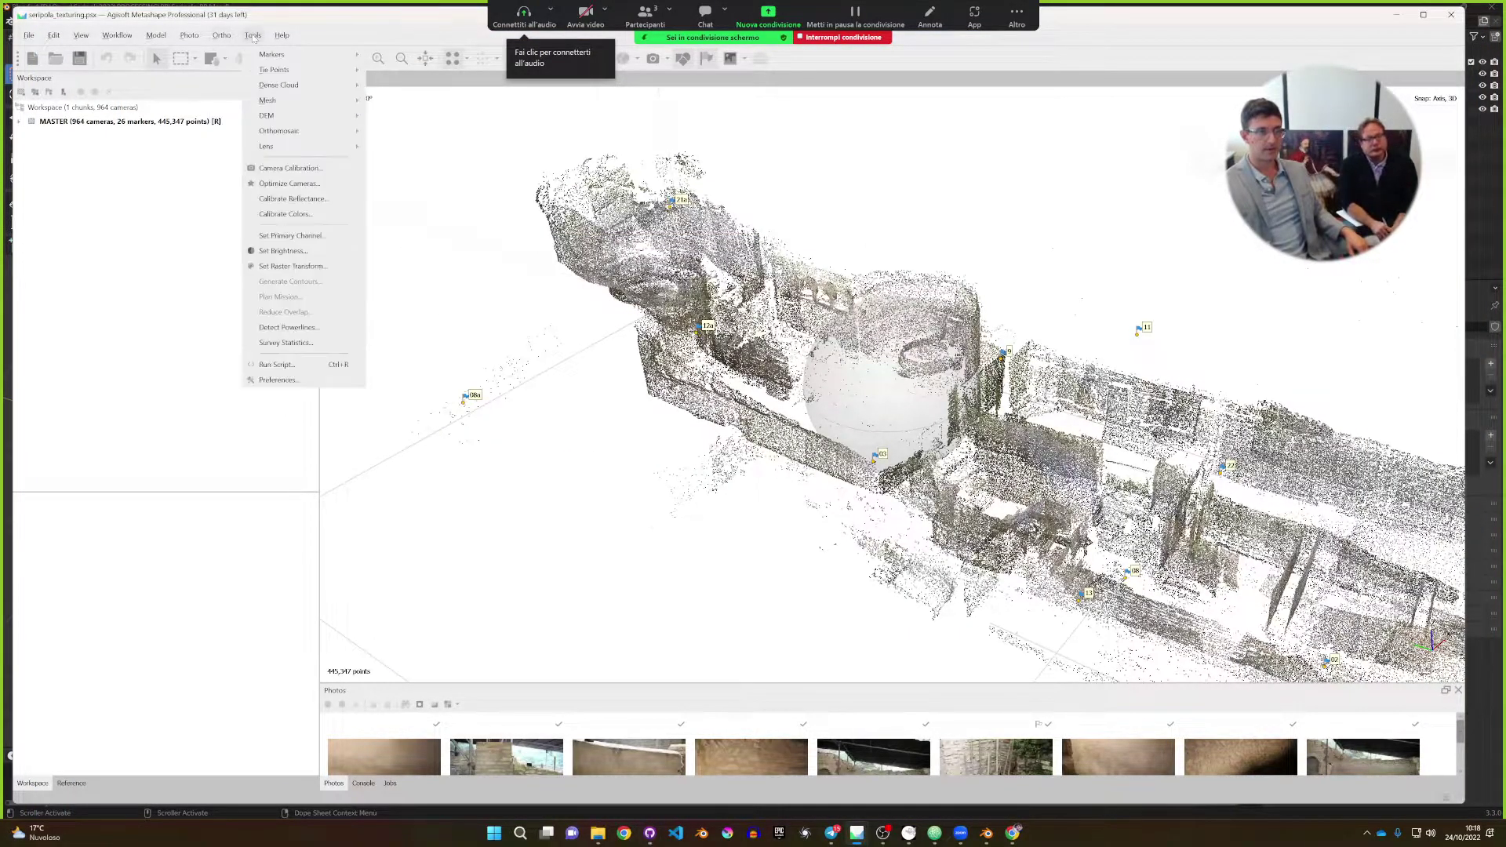
{"action": "left_click", "coordinate": [321, 367]}
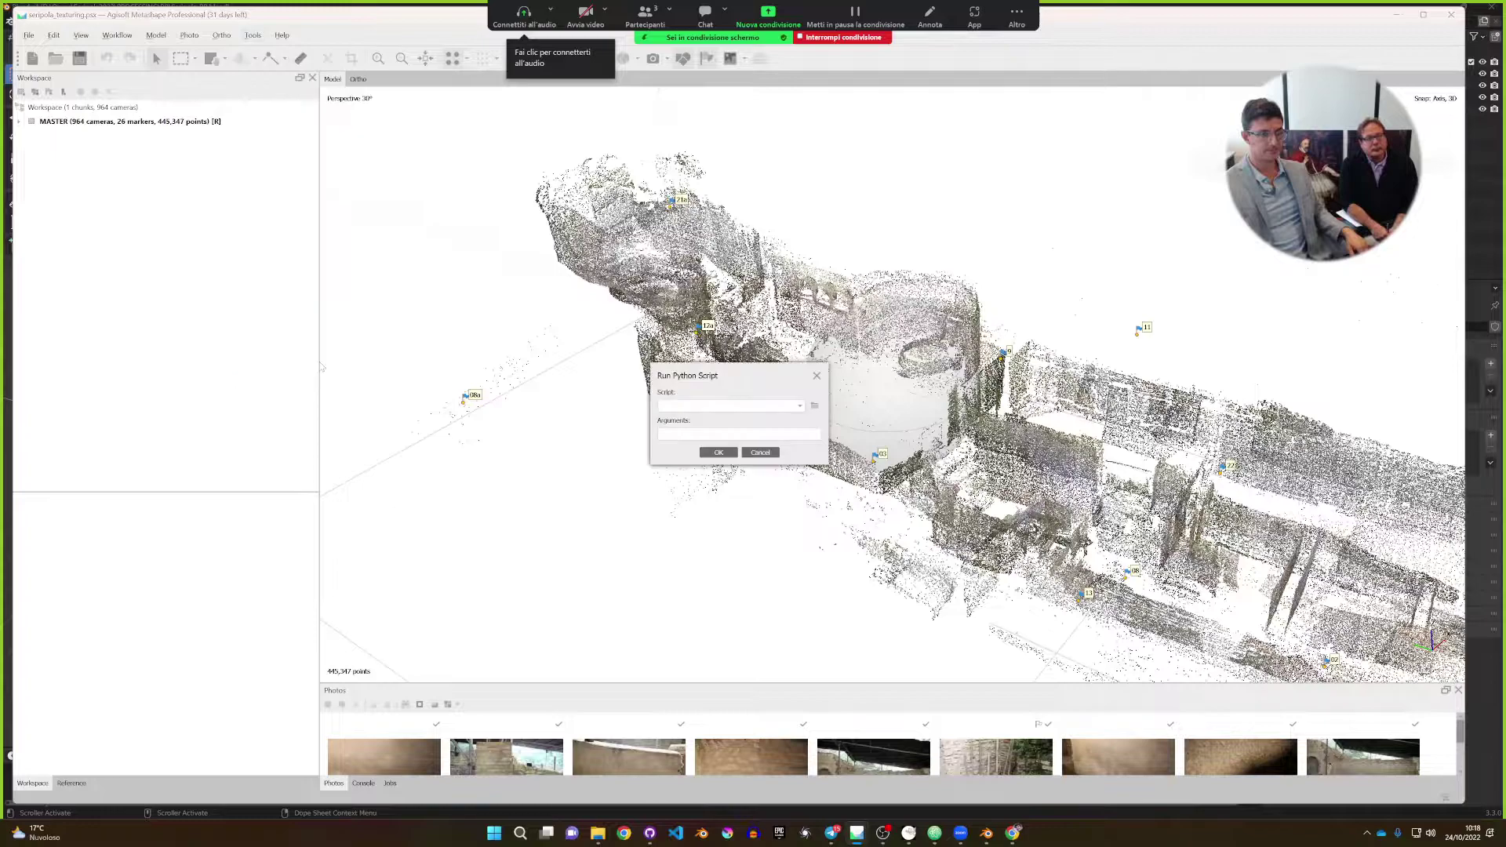
{"action": "left_click", "coordinate": [814, 406]}
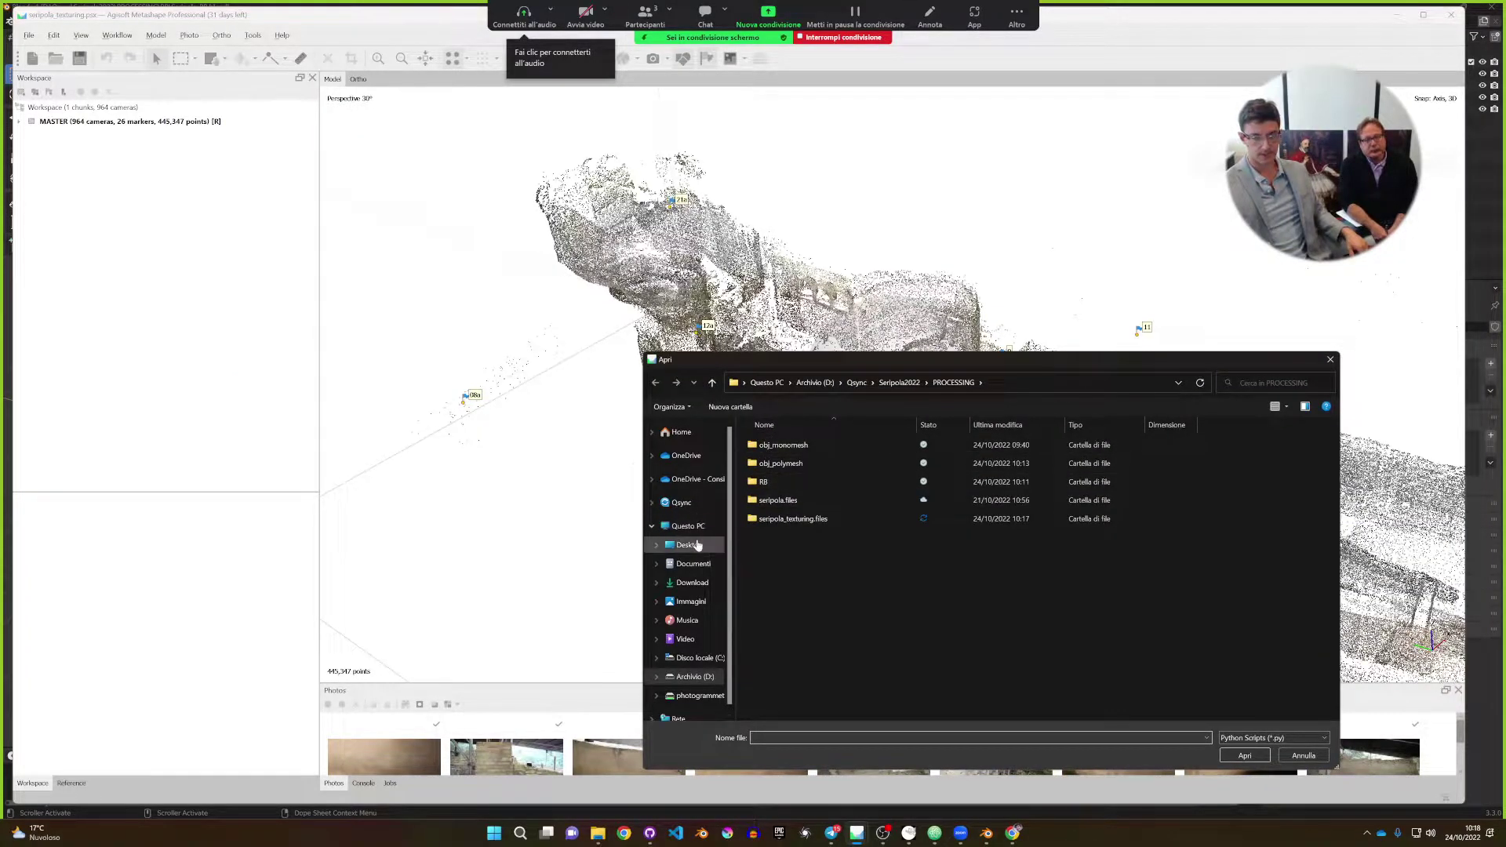
{"action": "left_click", "coordinate": [696, 545]}
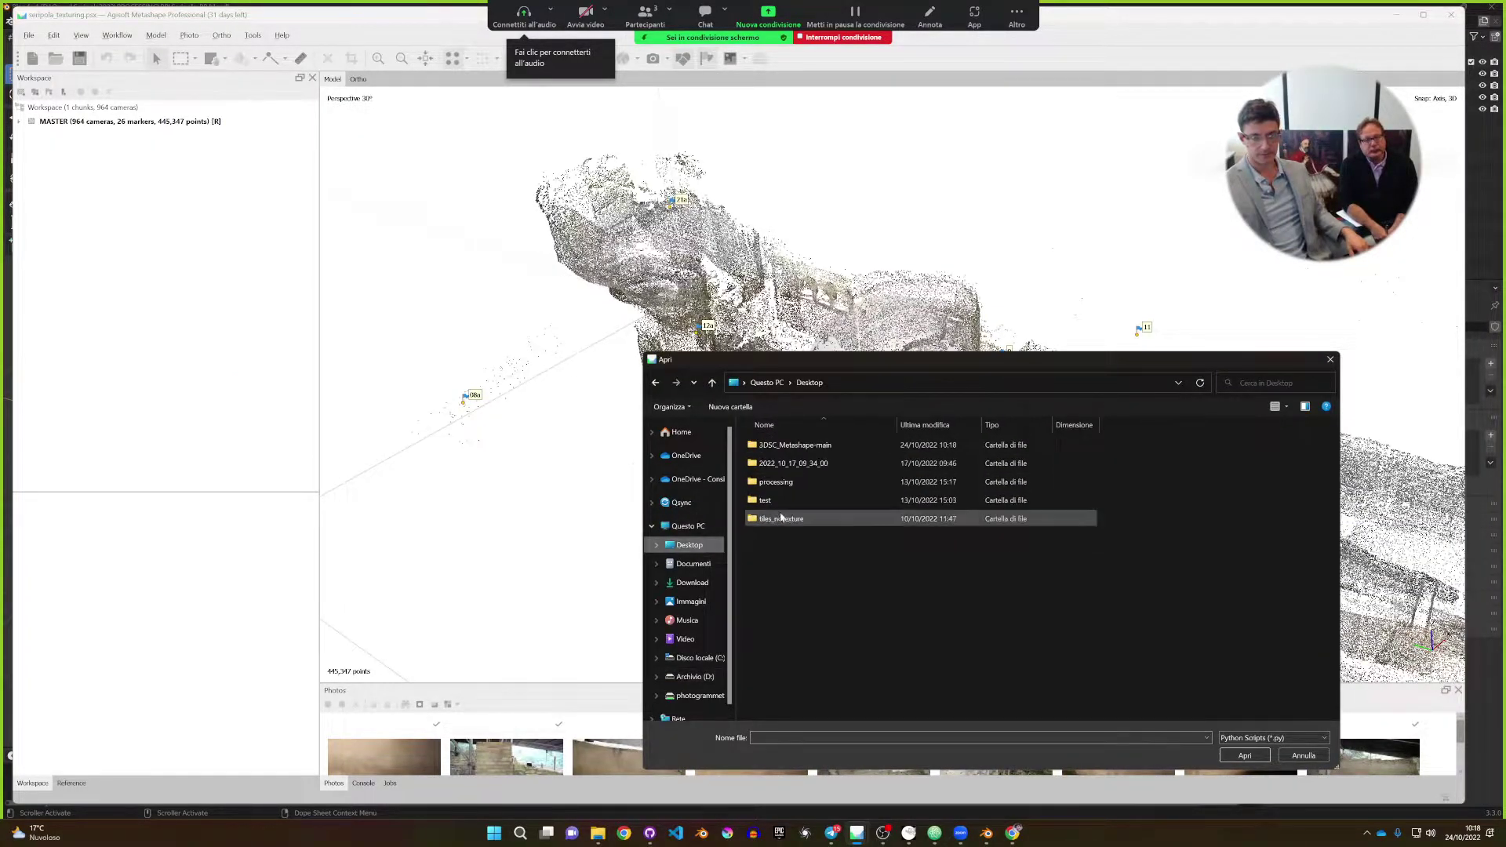
{"action": "double_click", "coordinate": [816, 449]}
{"action": "left_click", "coordinate": [845, 465]}
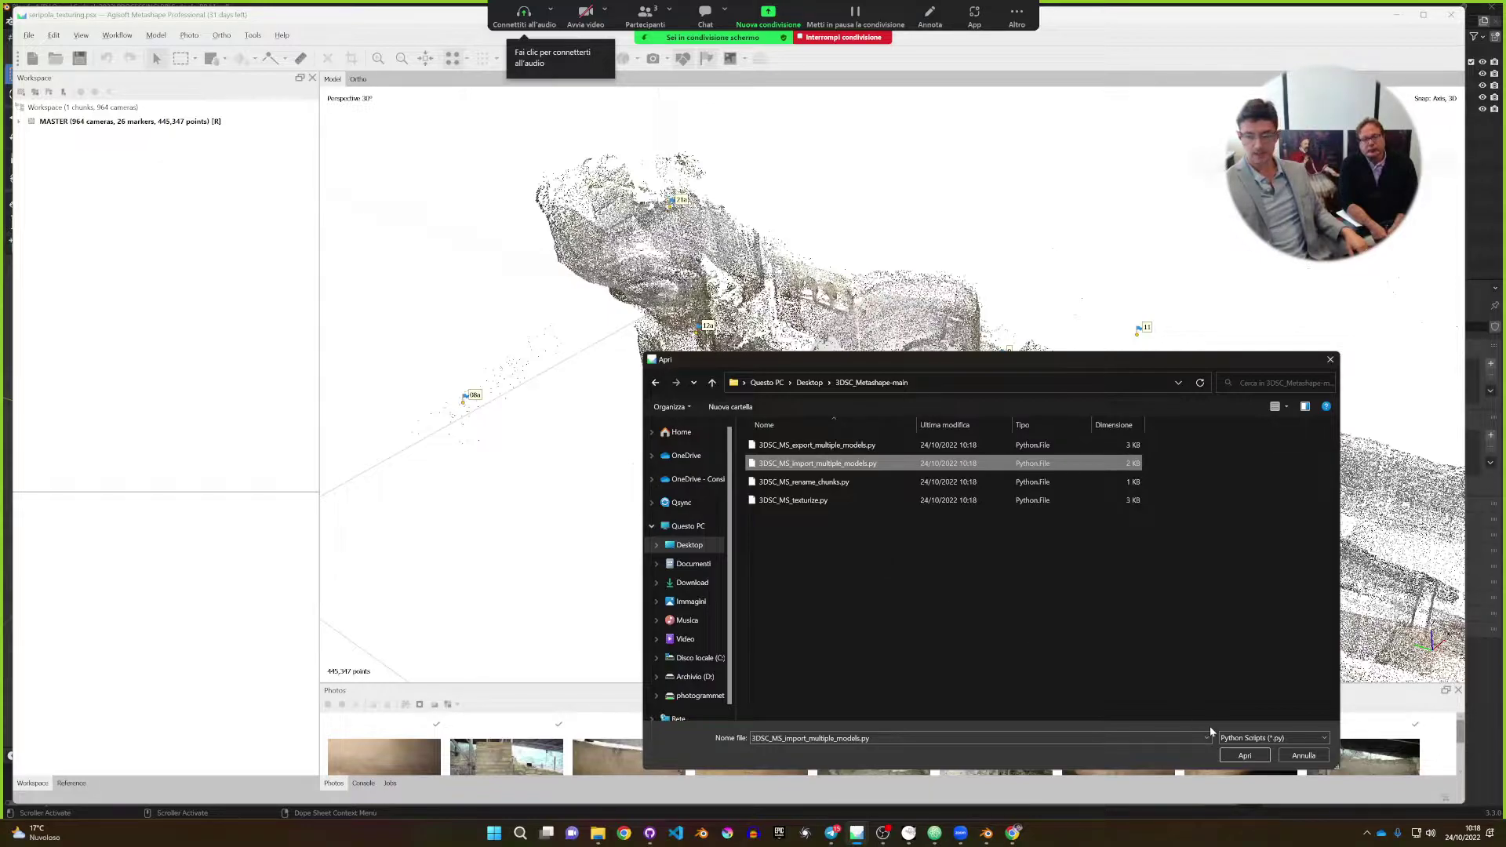
{"action": "left_click", "coordinate": [1242, 756]}
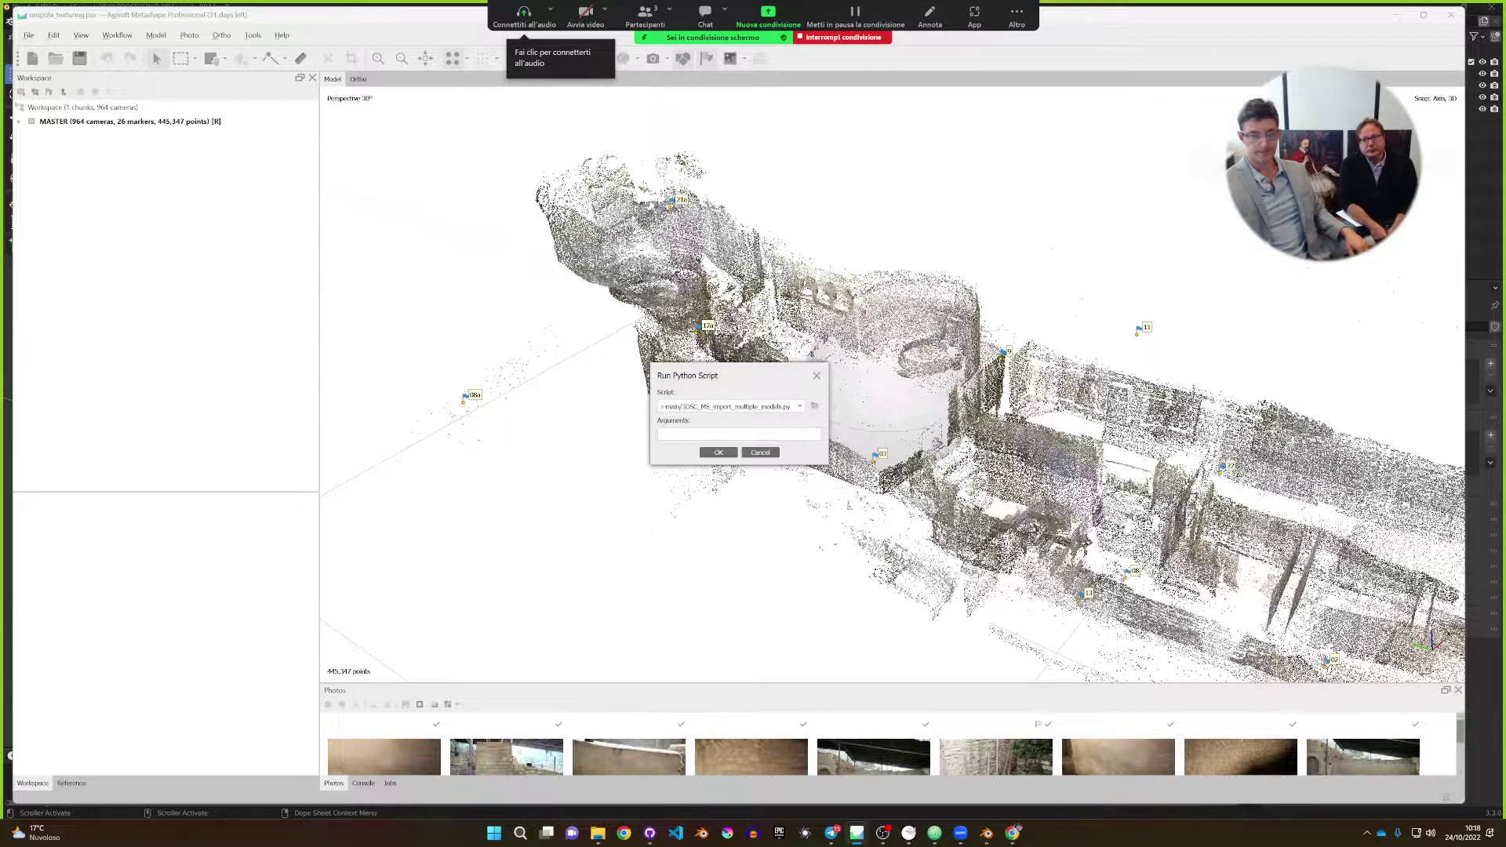
{"action": "left_click", "coordinate": [719, 452]}
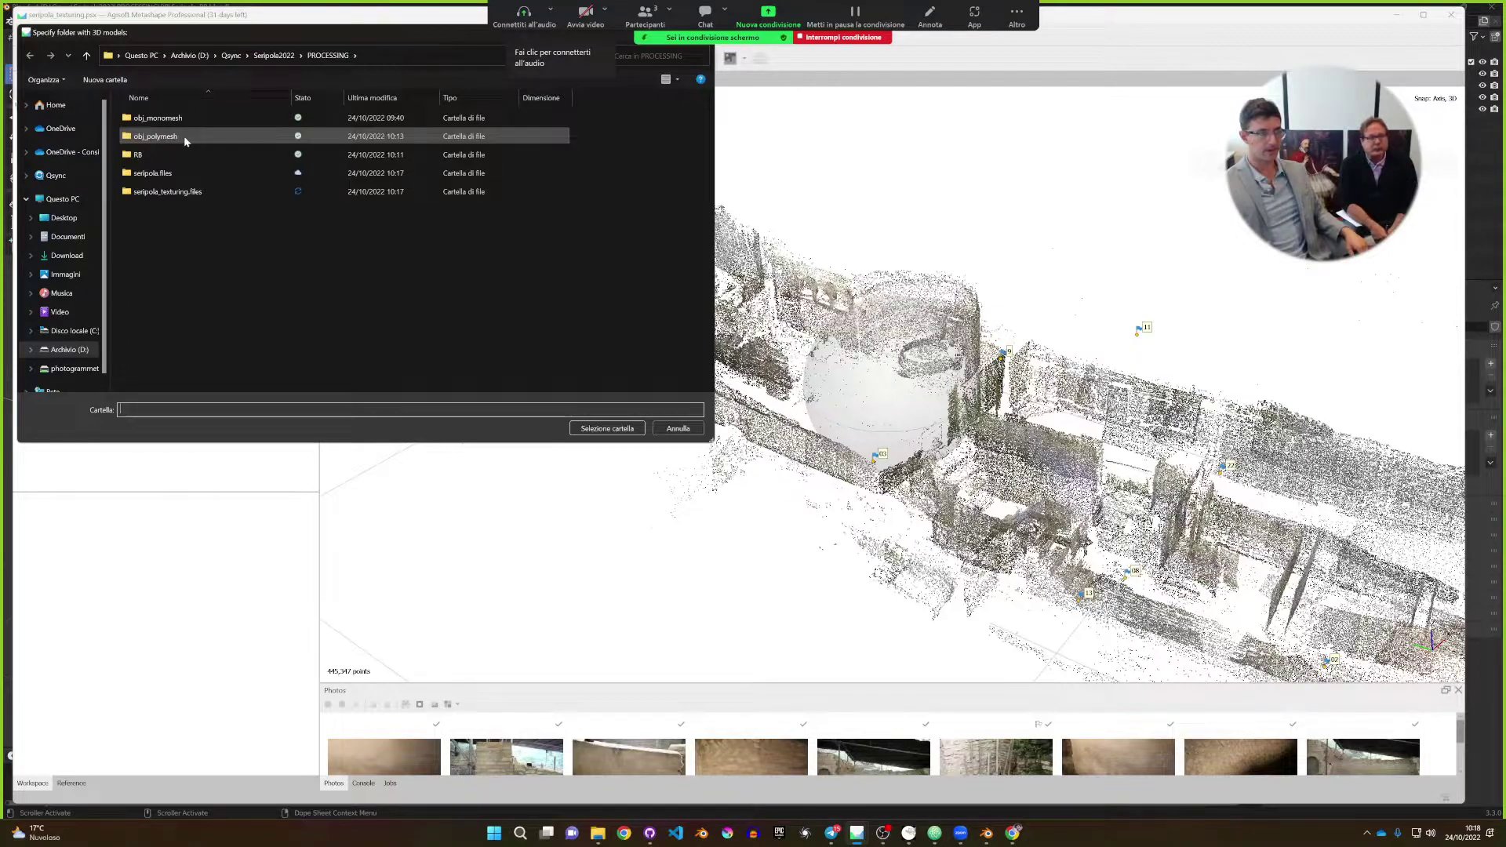
{"action": "double_click", "coordinate": [184, 135]}
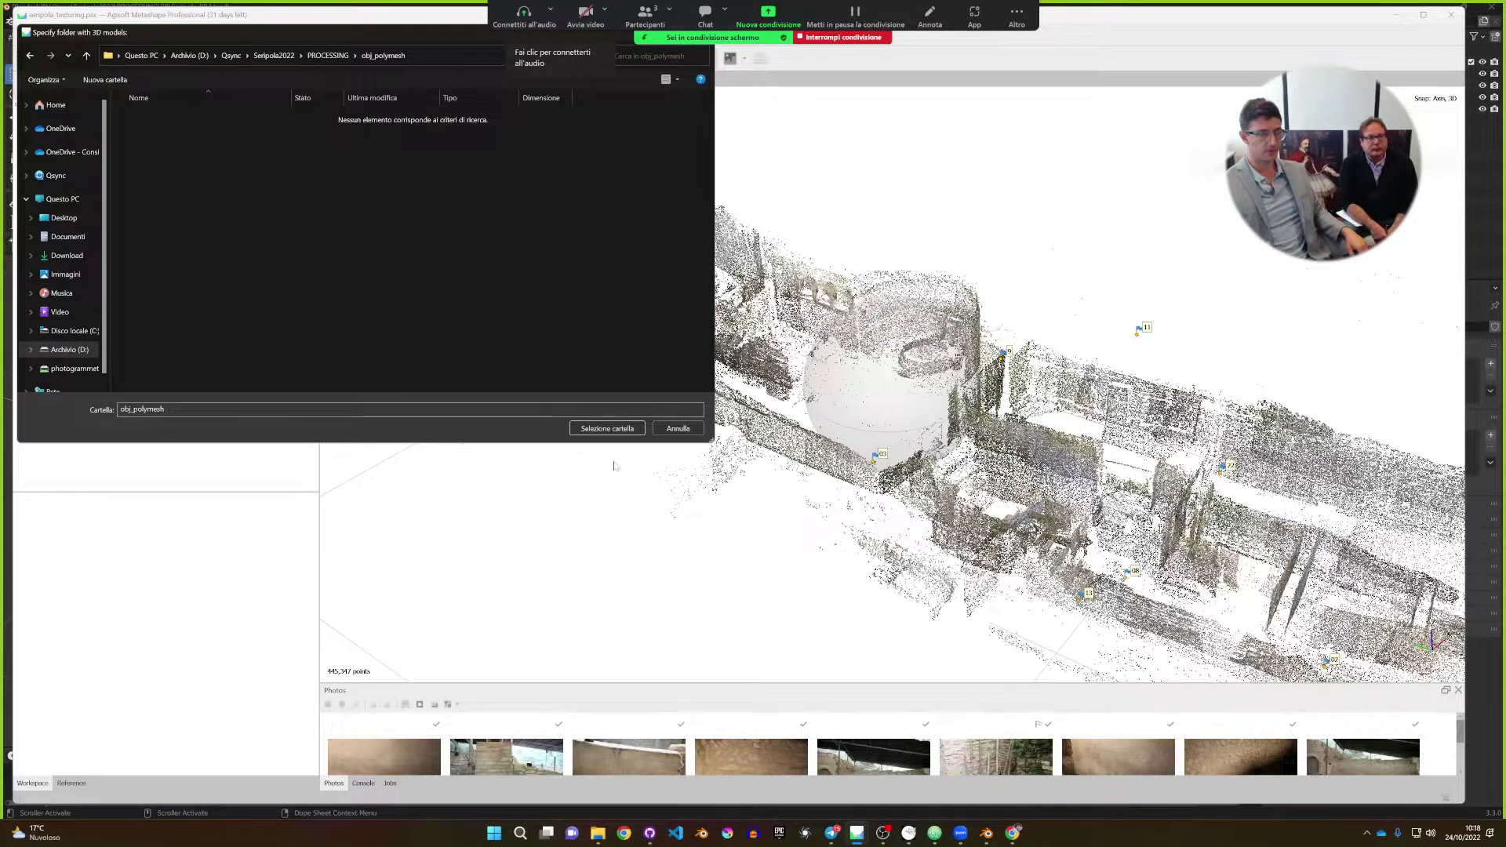
{"action": "left_click", "coordinate": [612, 429]}
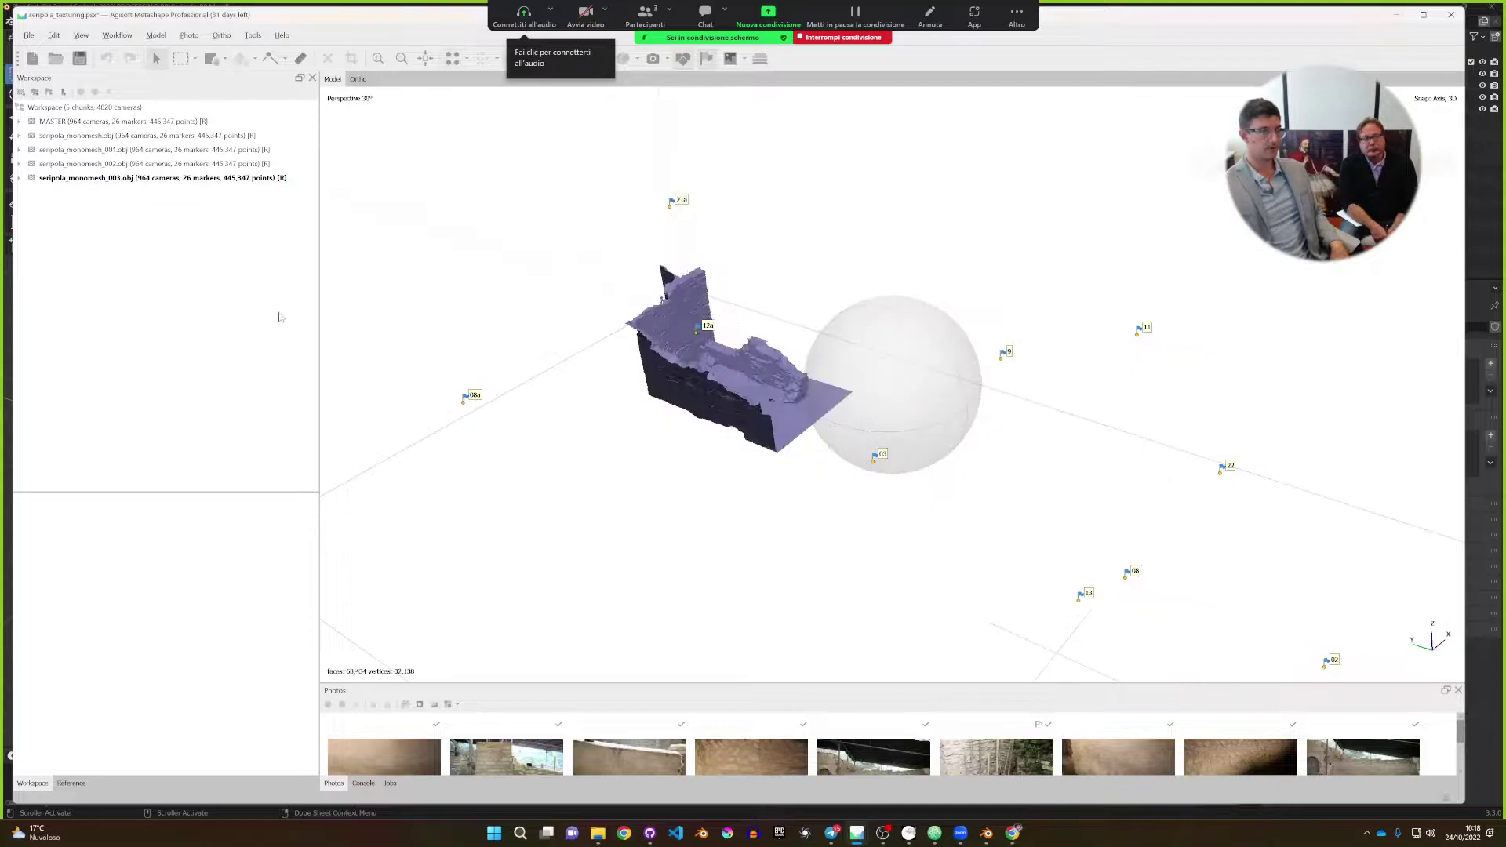
Activate each imported seripola_monomesh chunk in turn to compare their meshes.
{"action": "double_click", "coordinate": [79, 135]}
{"action": "double_click", "coordinate": [86, 150]}
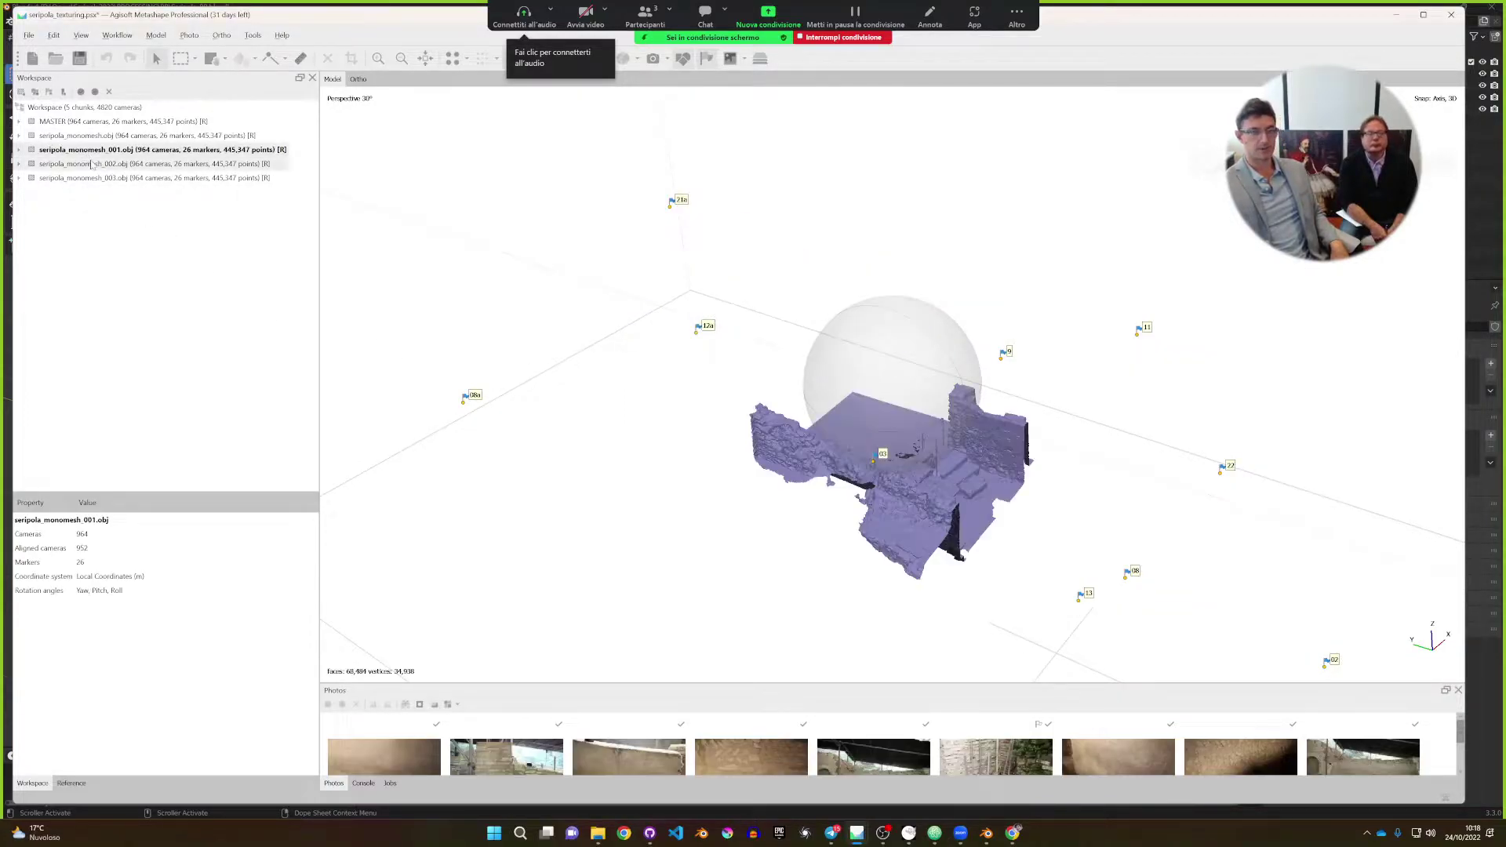
{"action": "left_click", "coordinate": [92, 163]}
{"action": "double_click", "coordinate": [92, 164]}
{"action": "double_click", "coordinate": [96, 178]}
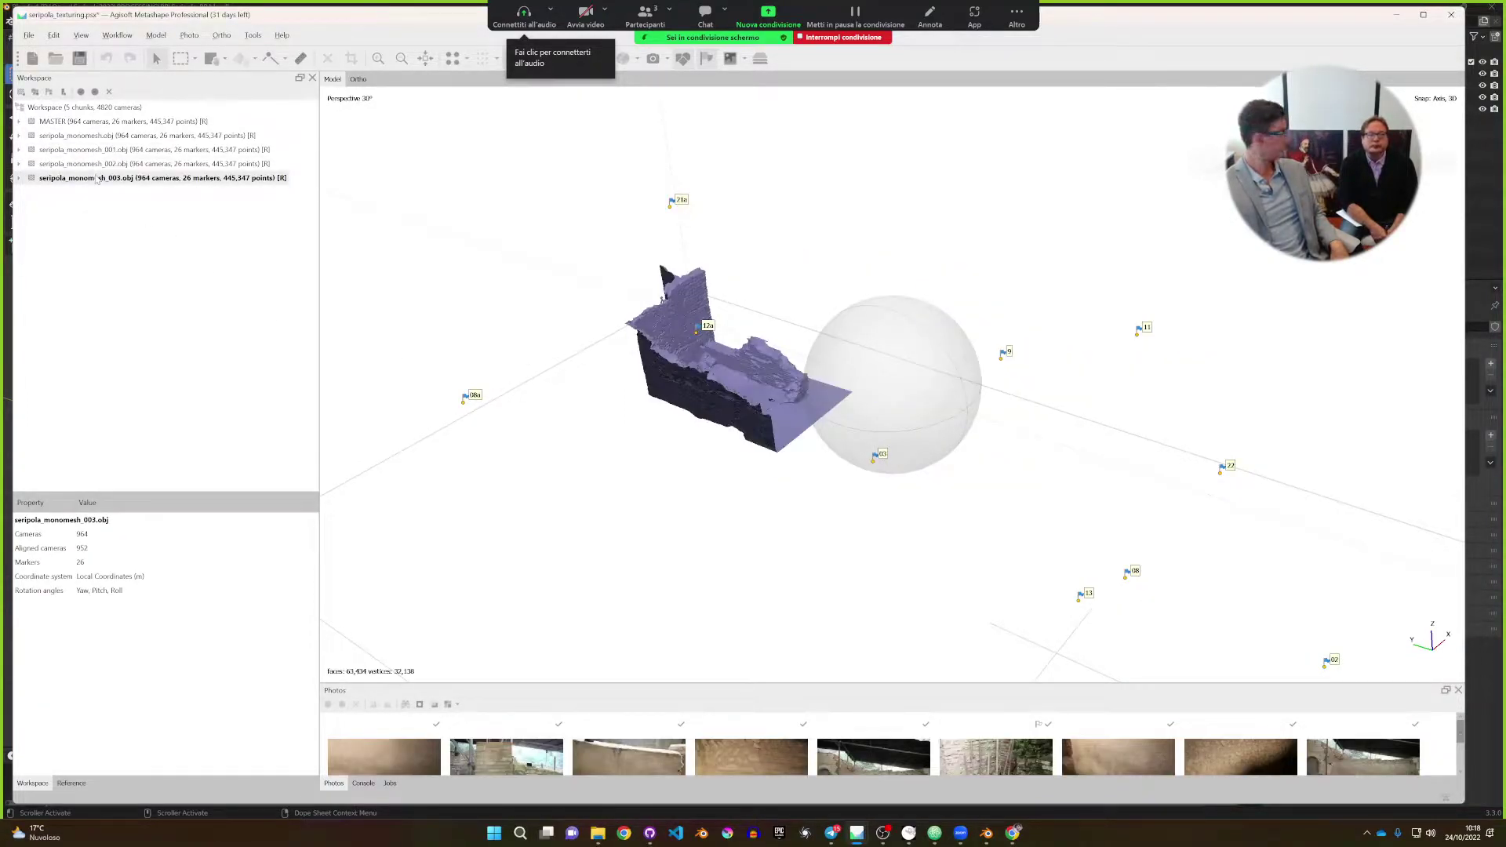
{"action": "double_click", "coordinate": [87, 136]}
{"action": "double_click", "coordinate": [98, 149]}
{"action": "left_click", "coordinate": [100, 139]}
{"action": "double_click", "coordinate": [100, 138]}
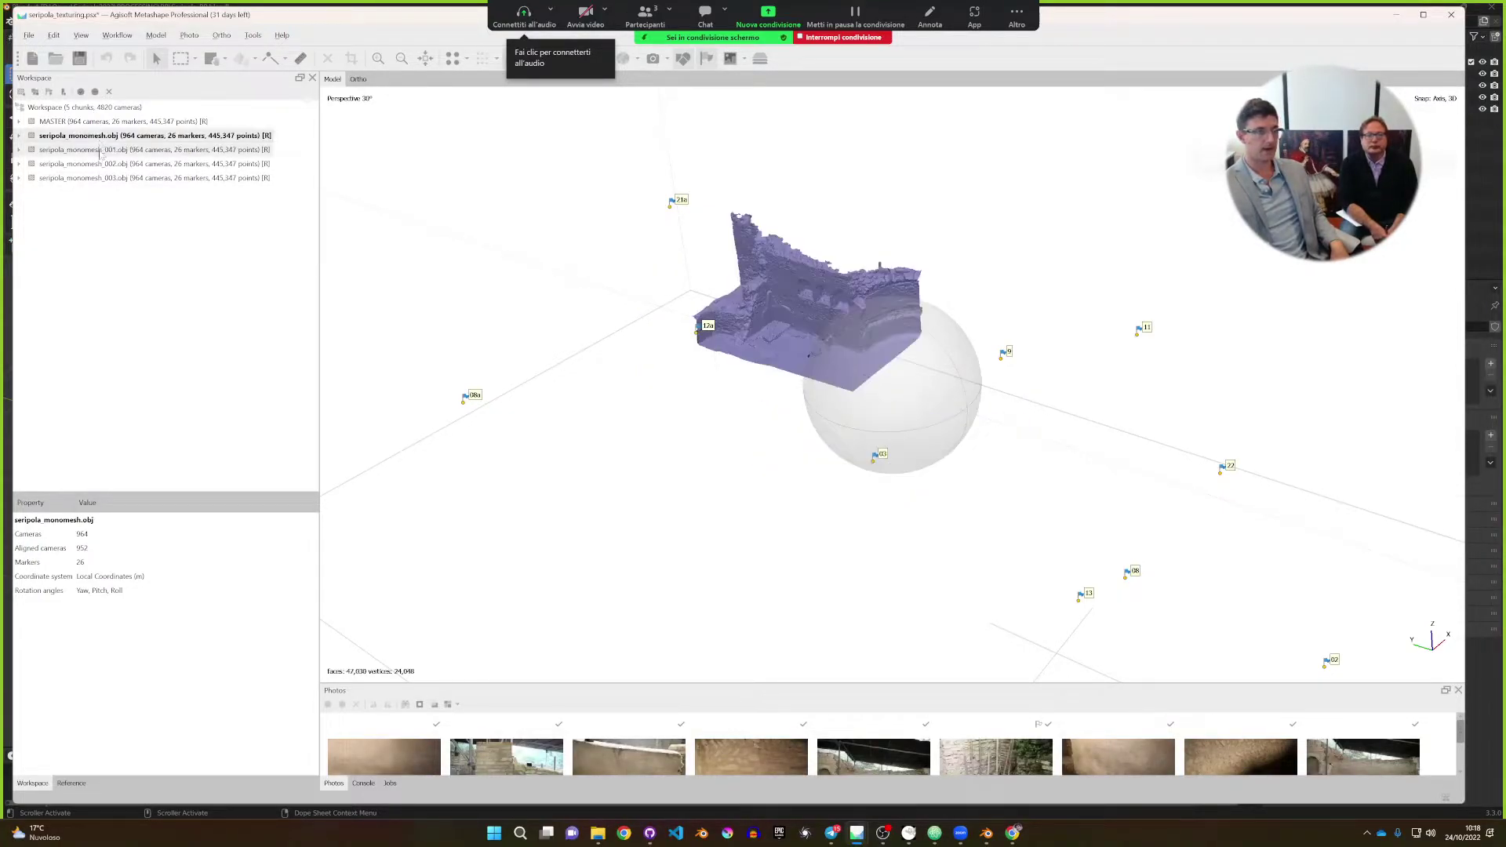
{"action": "double_click", "coordinate": [99, 150]}
{"action": "double_click", "coordinate": [96, 164]}
{"action": "left_click", "coordinate": [101, 179]}
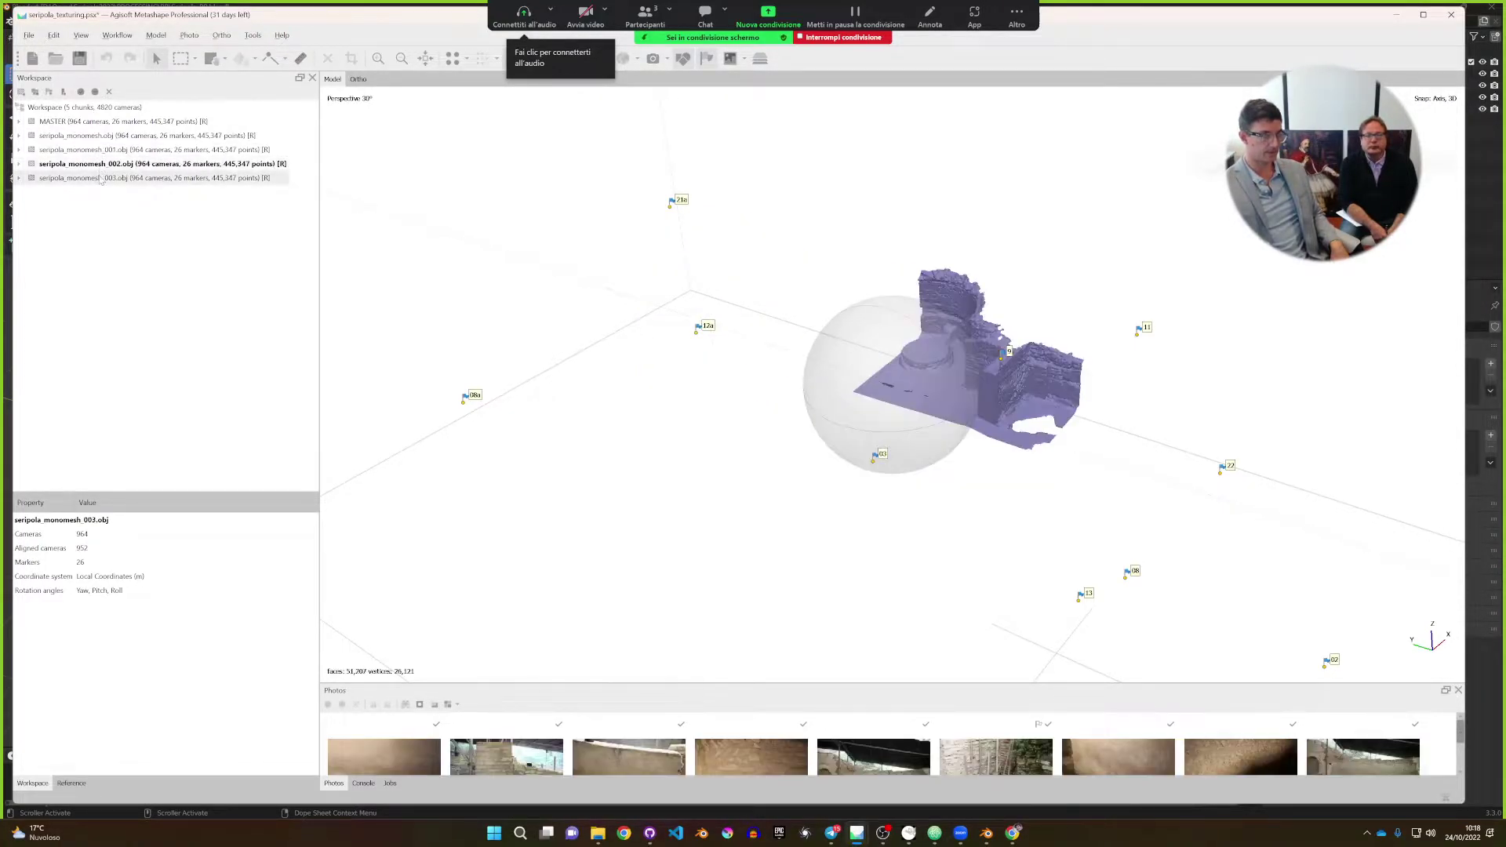
Make seripola_monomesh.obj the active chunk and orbit and zoom to inspect its mesh.
{"action": "double_click", "coordinate": [100, 136]}
{"action": "mouse_move", "coordinate": [902, 440]}
{"action": "left_mouse_down"}
{"action": "mouse_move", "coordinate": [1008, 502]}
{"action": "mouse_move", "coordinate": [938, 469]}
{"action": "left_mouse_up"}
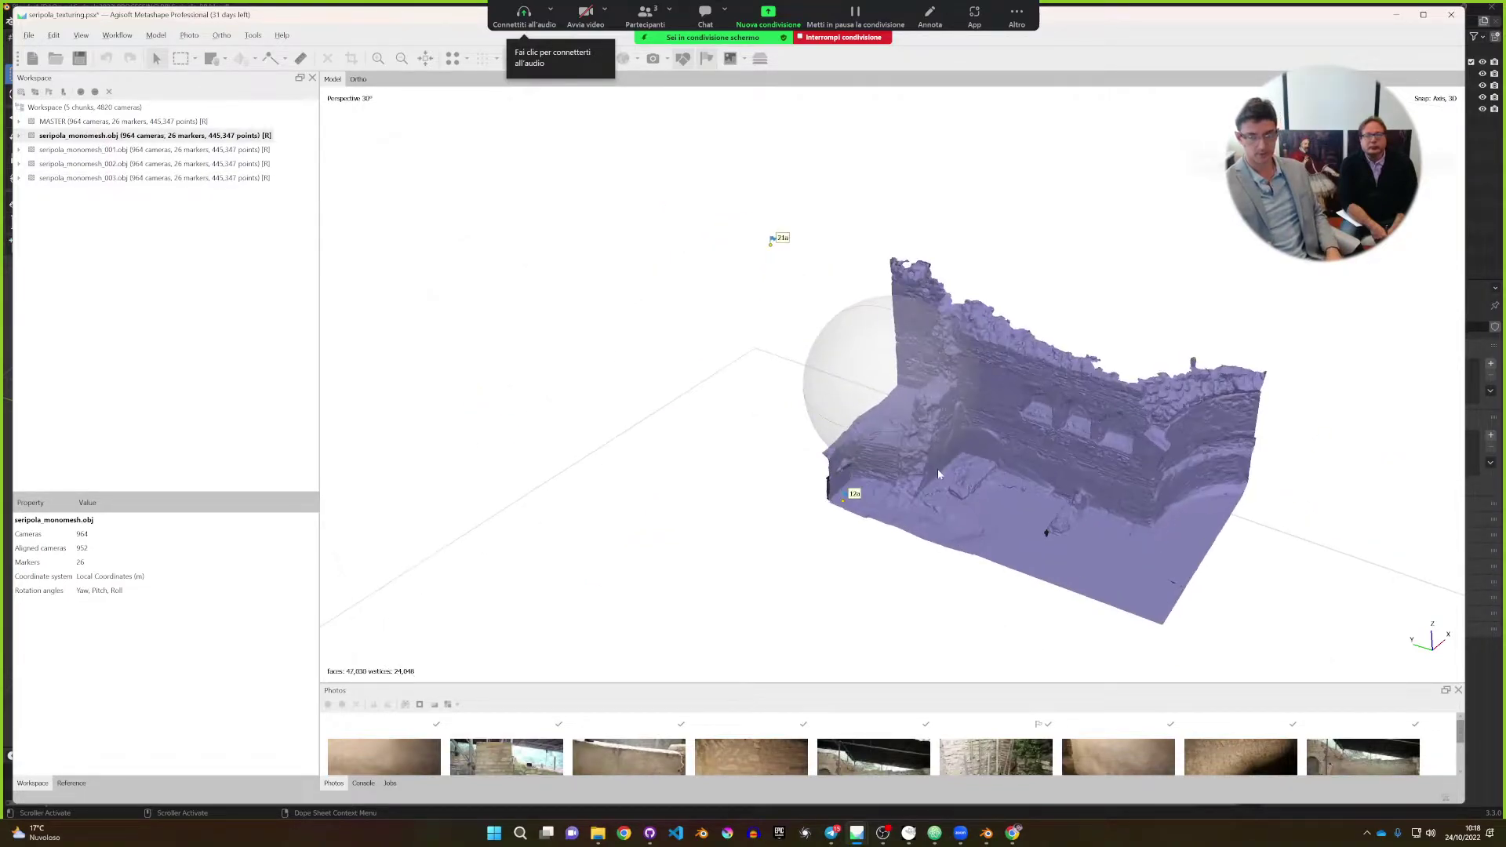
{"action": "scroll", "coordinate": [902, 416], "scroll_direction": "up", "scroll_amount": 5}
{"action": "left_click_drag", "start_coordinate": [871, 377], "coordinate": [806, 363]}
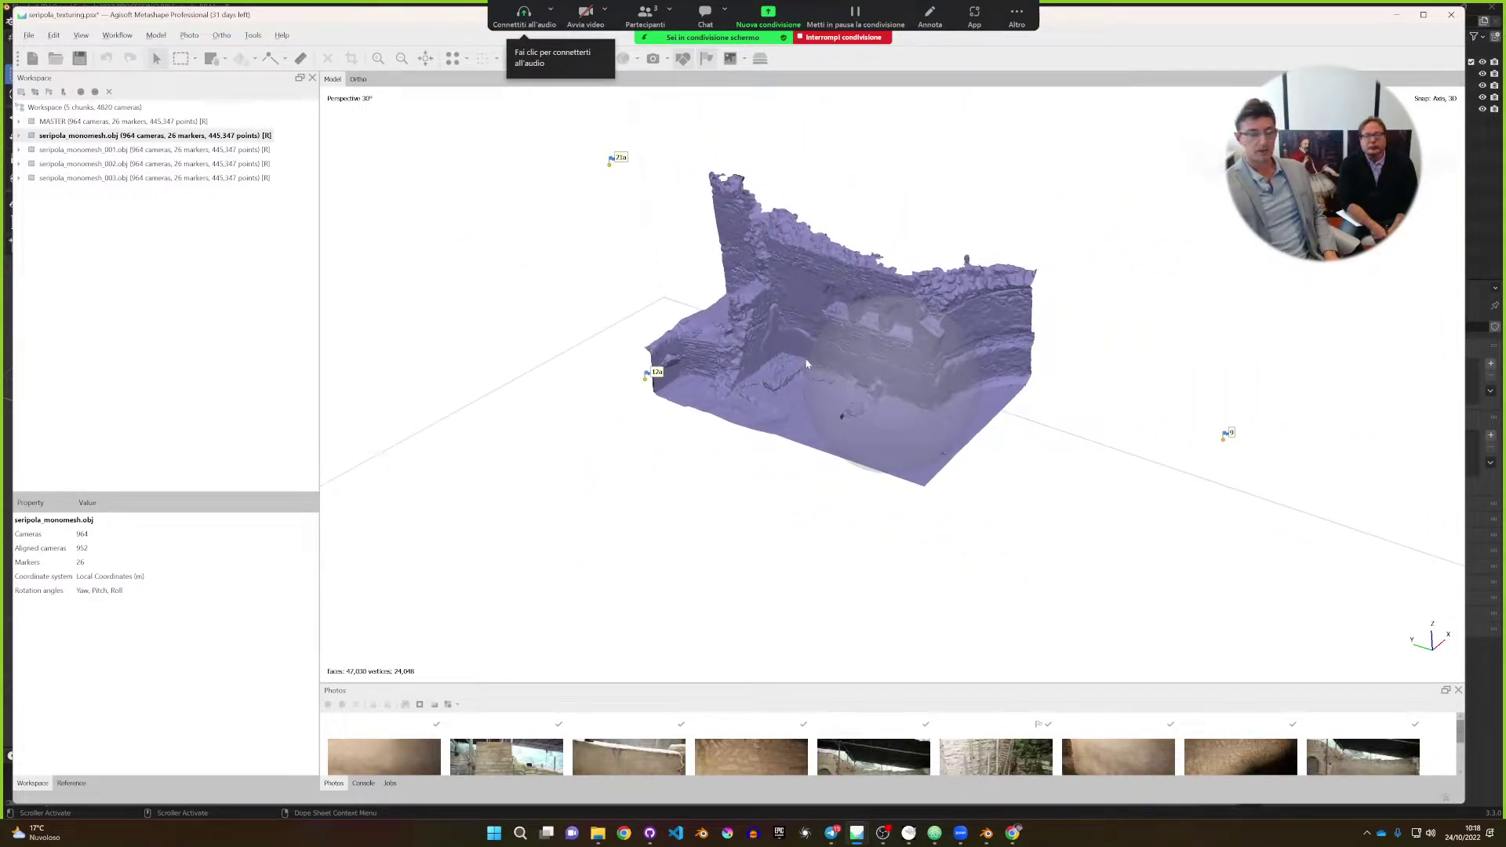
Run the 3DSC_MS_texturize.py script on the seripola_monomesh.obj chunk.
{"action": "left_click", "coordinate": [253, 35]}
{"action": "left_click", "coordinate": [338, 365]}
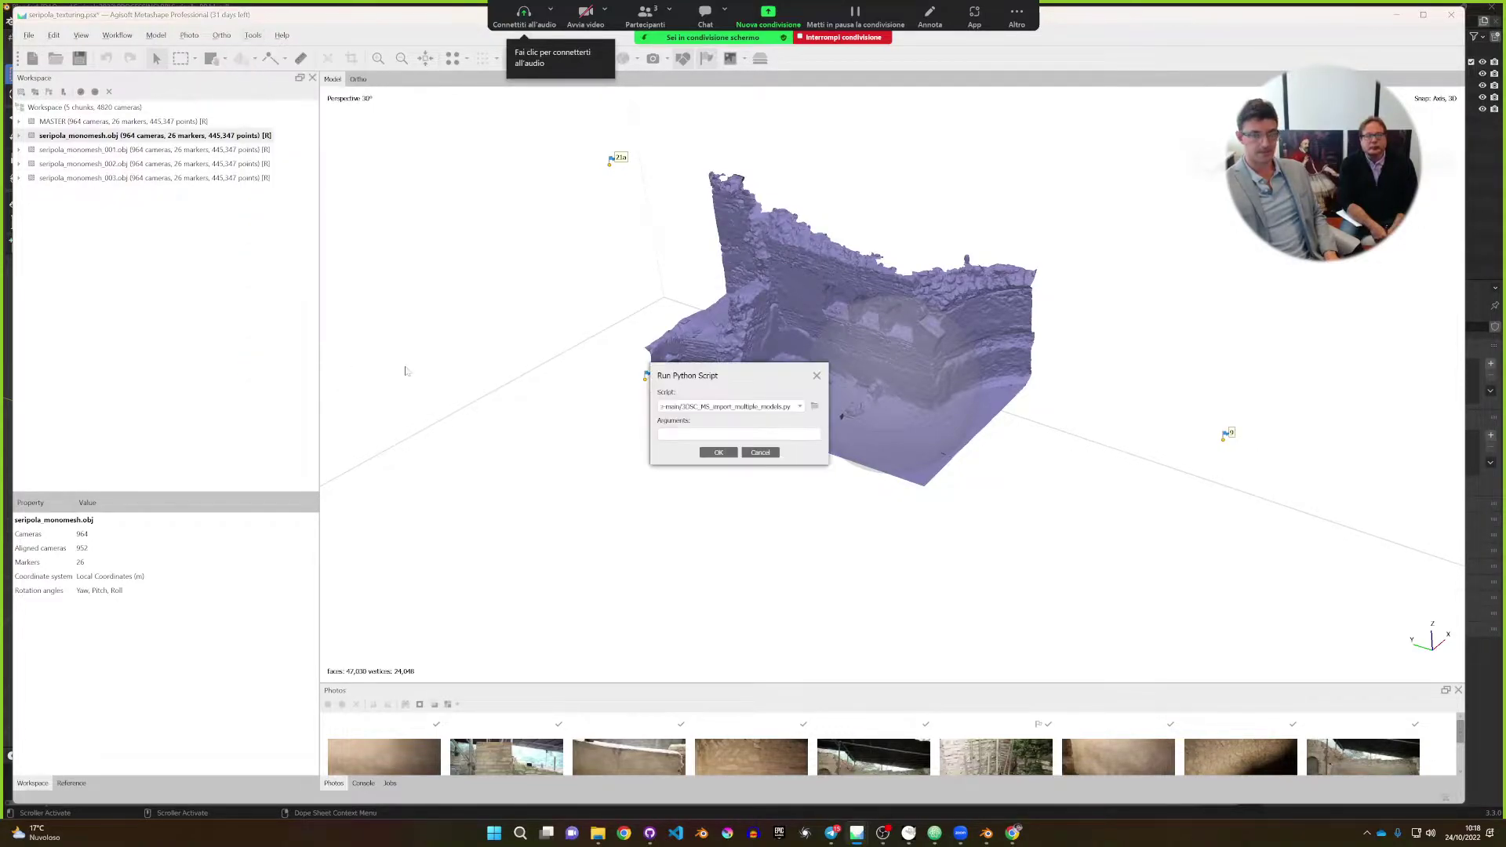
{"action": "left_click", "coordinate": [815, 407]}
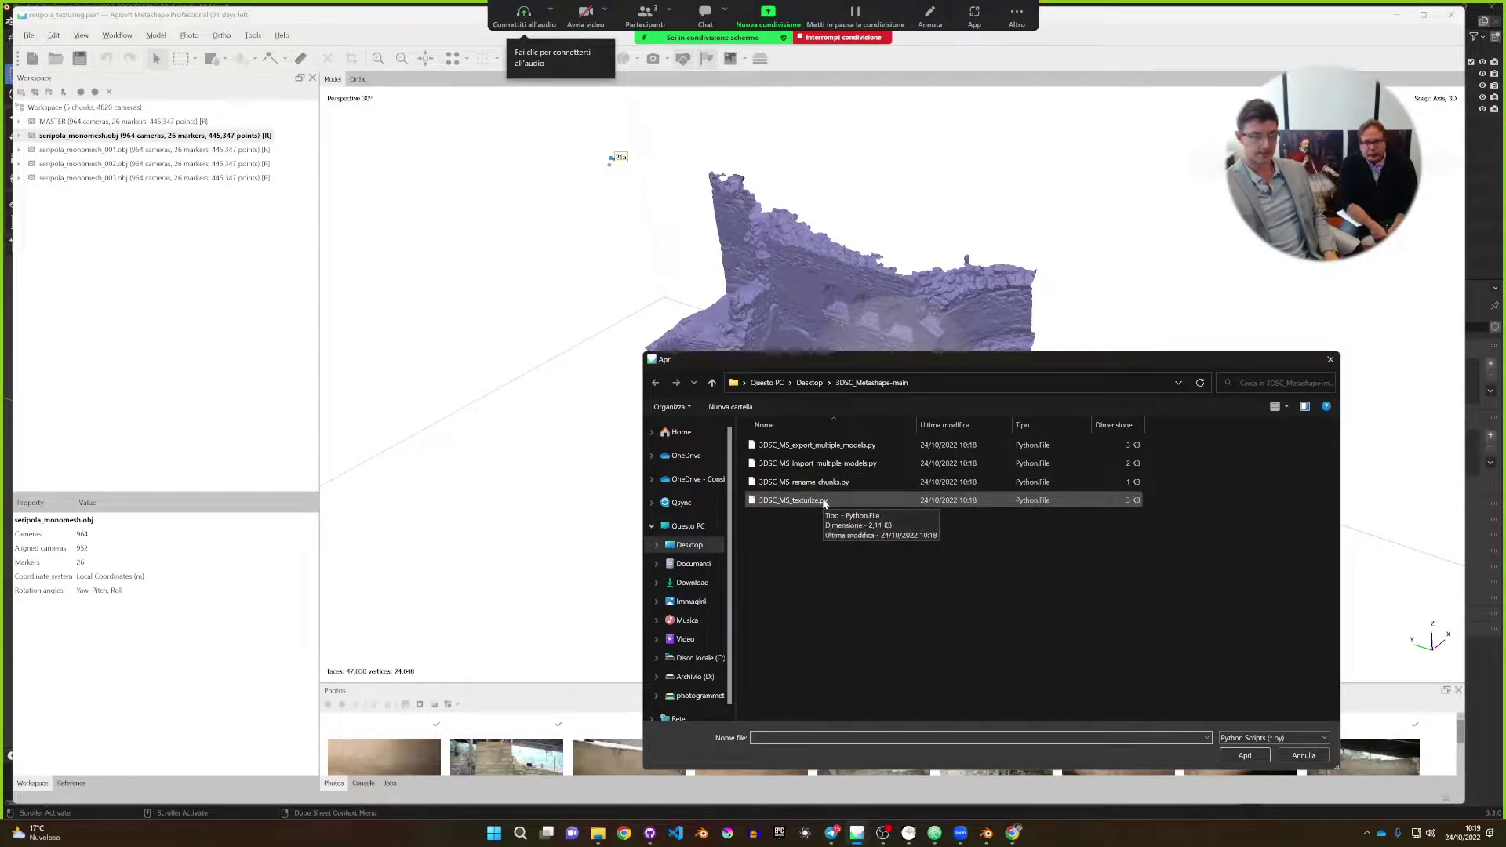
{"action": "double_click", "coordinate": [824, 501]}
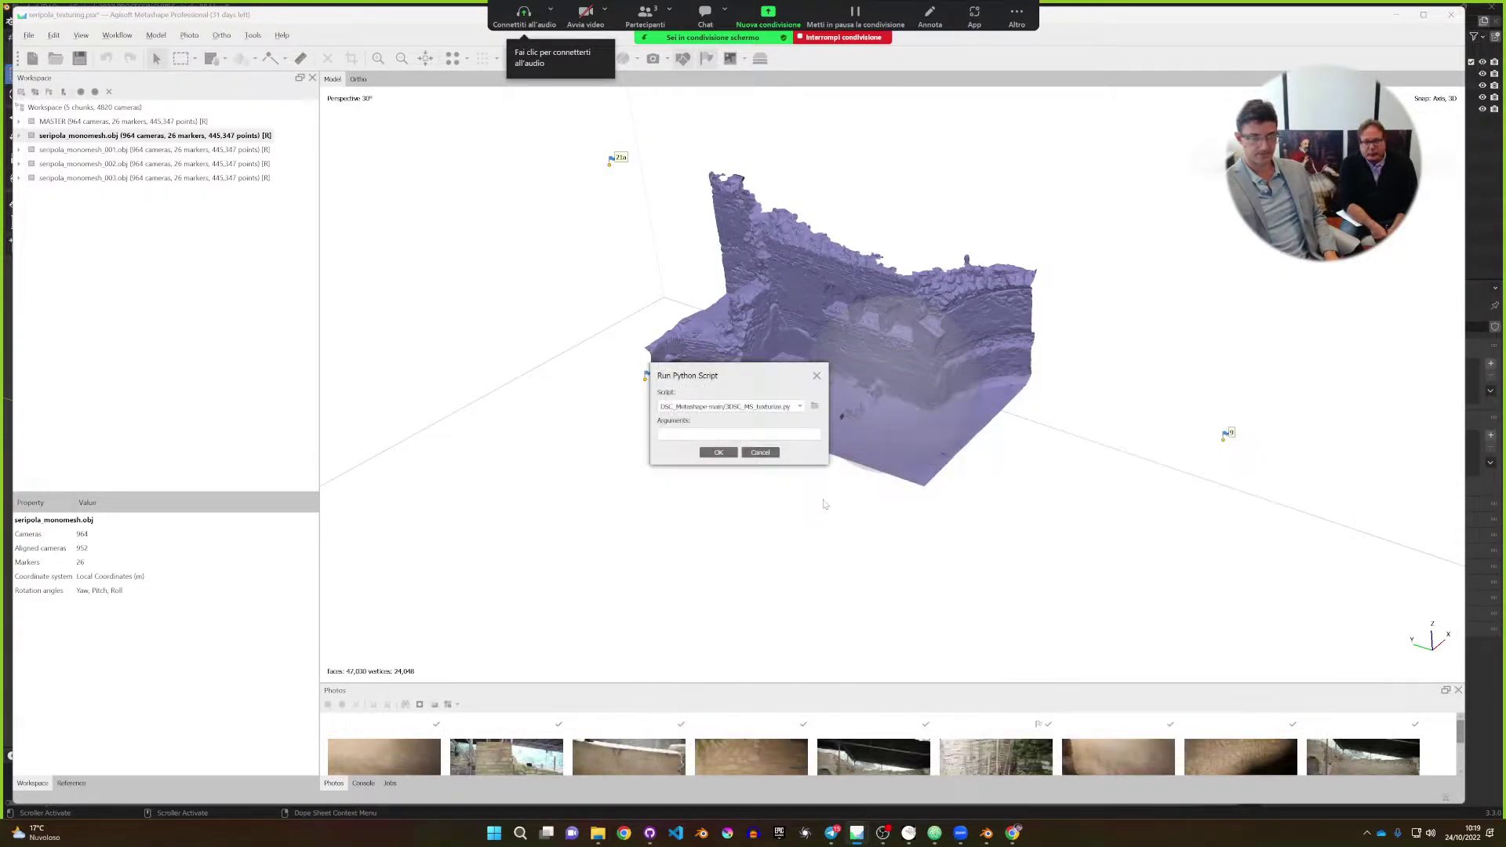
{"action": "left_click", "coordinate": [727, 455]}
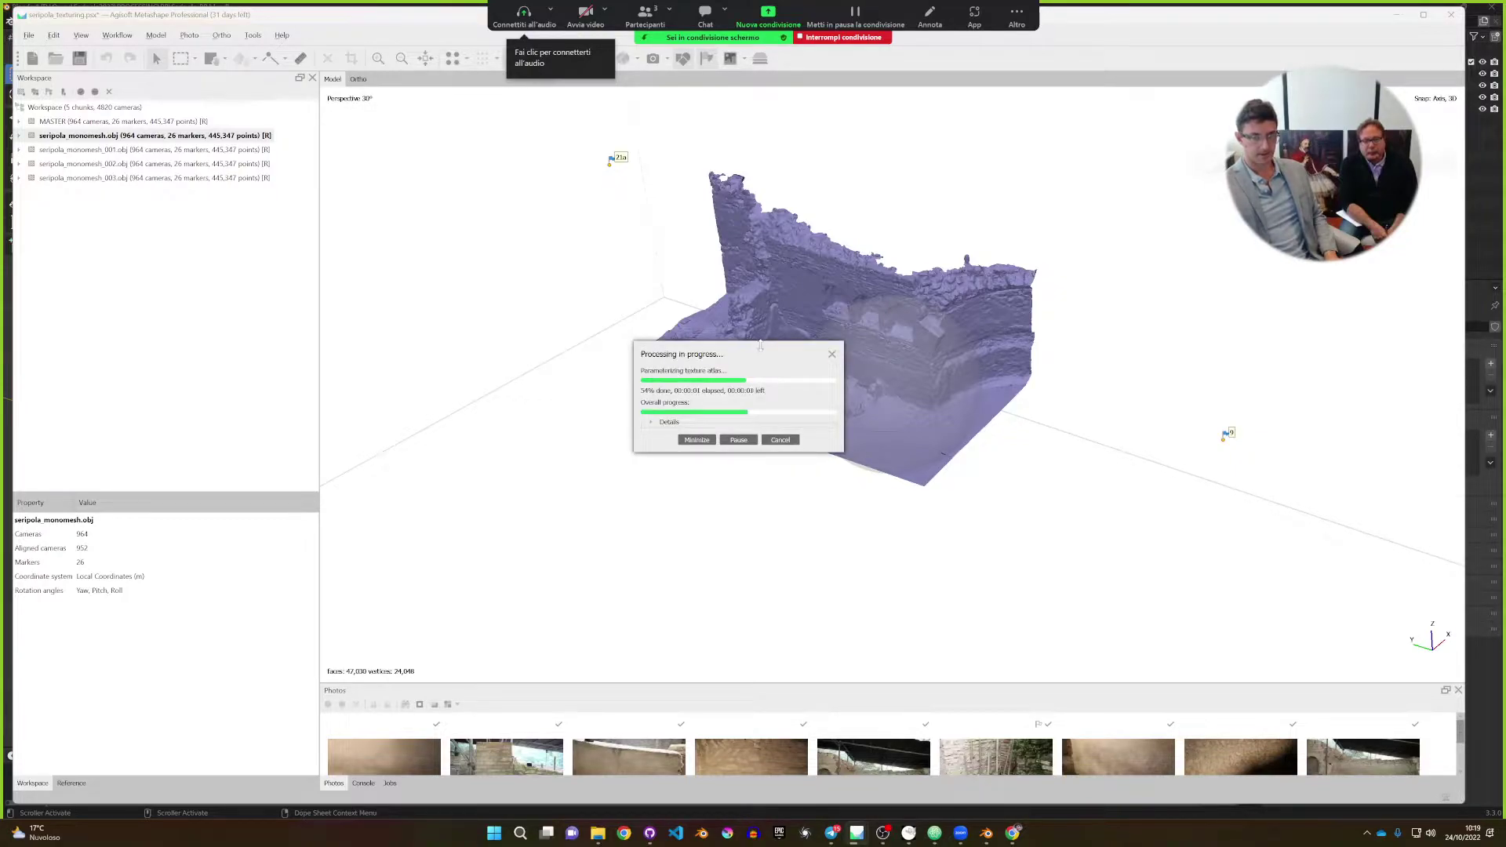
Move the processing progress window aside, expand its log details and enlarge it.
{"action": "left_click_drag", "start_coordinate": [765, 336], "coordinate": [323, 146]}
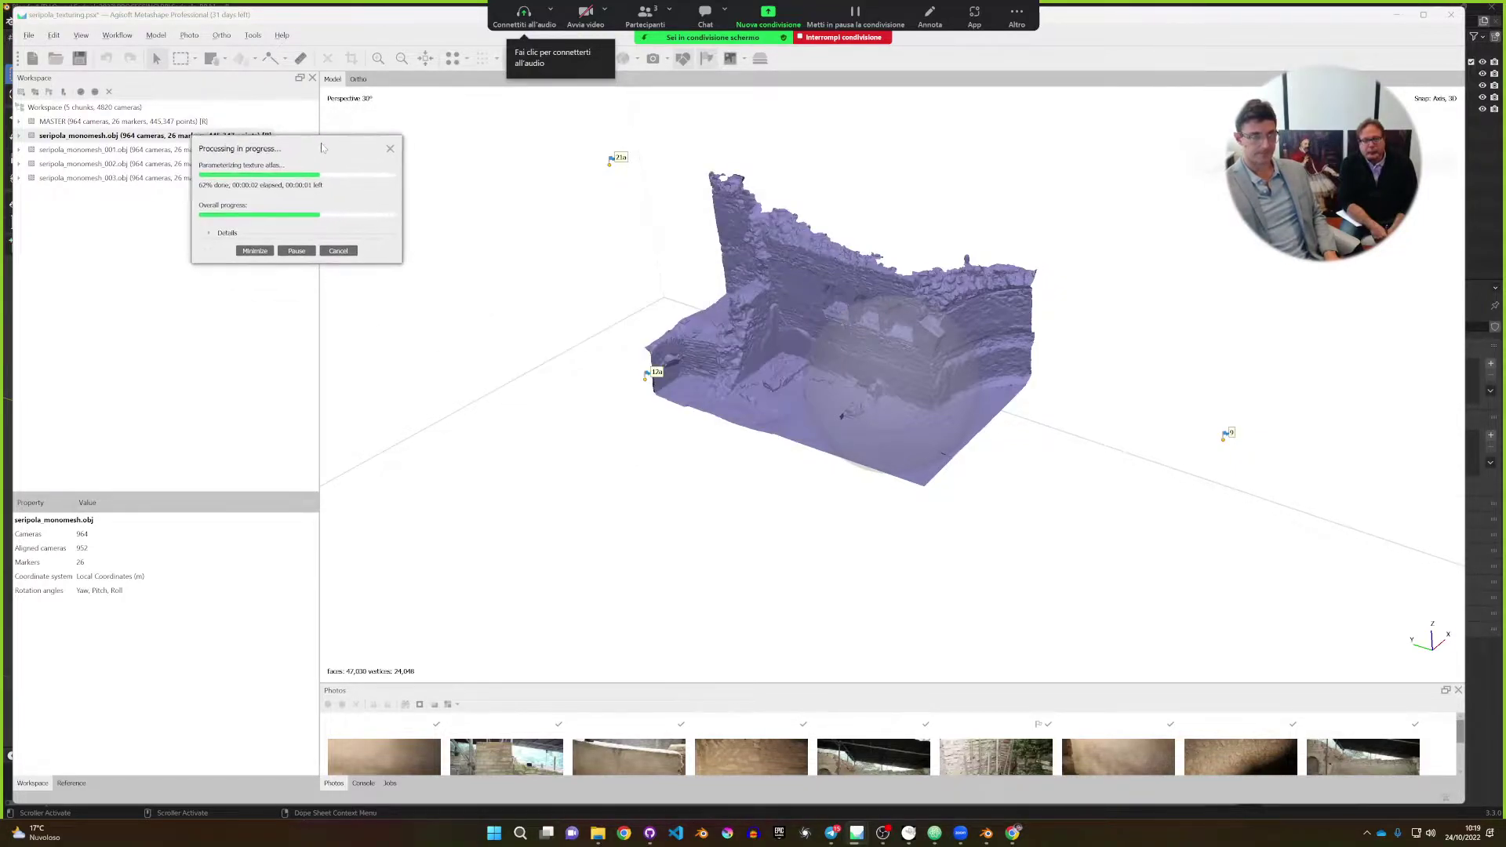
{"action": "left_click", "coordinate": [209, 234]}
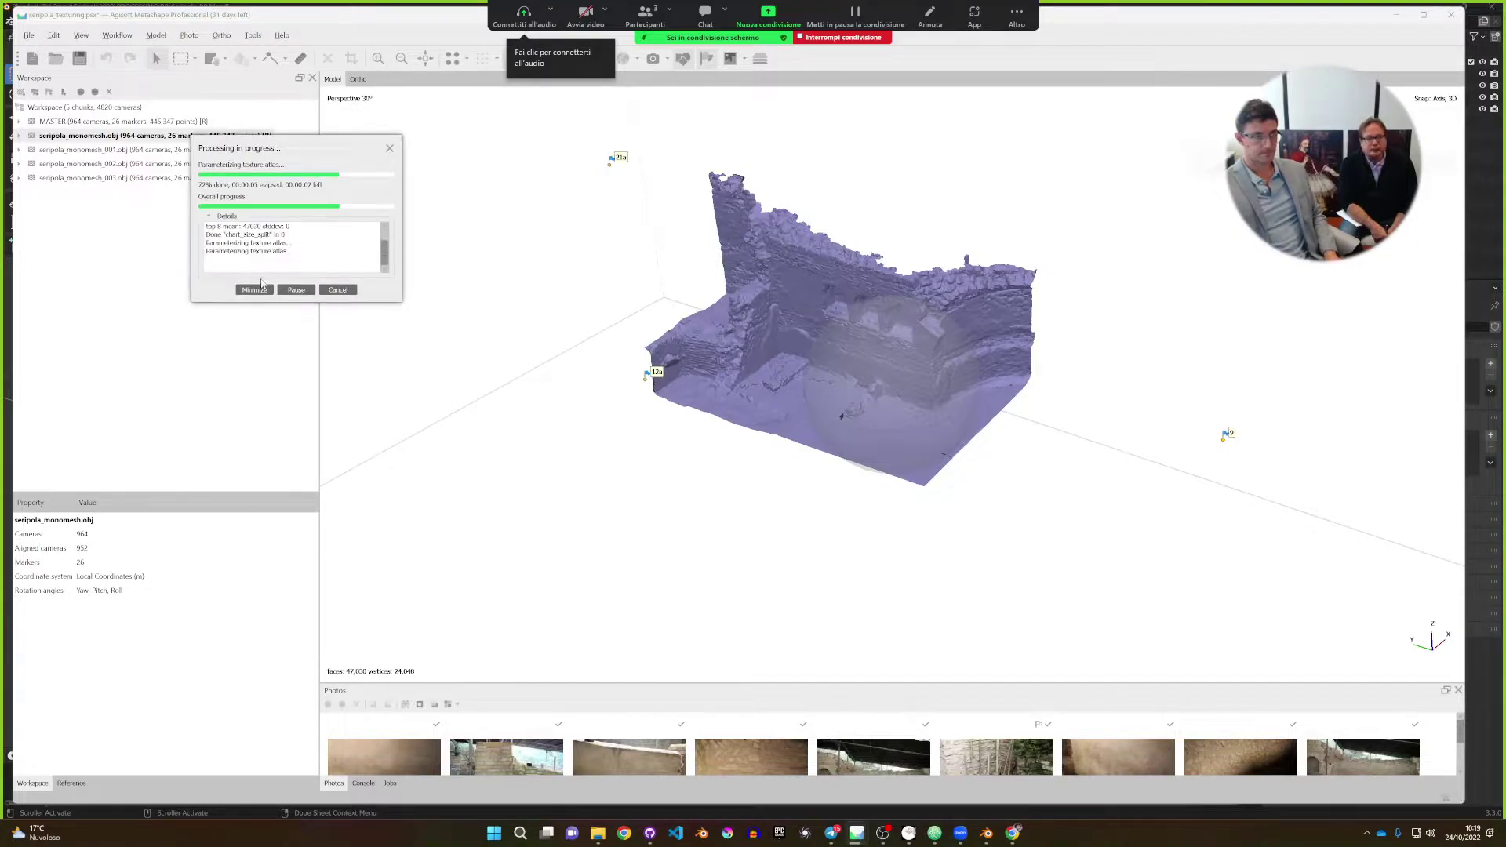
{"action": "left_click_drag", "start_coordinate": [401, 301], "coordinate": [536, 515]}
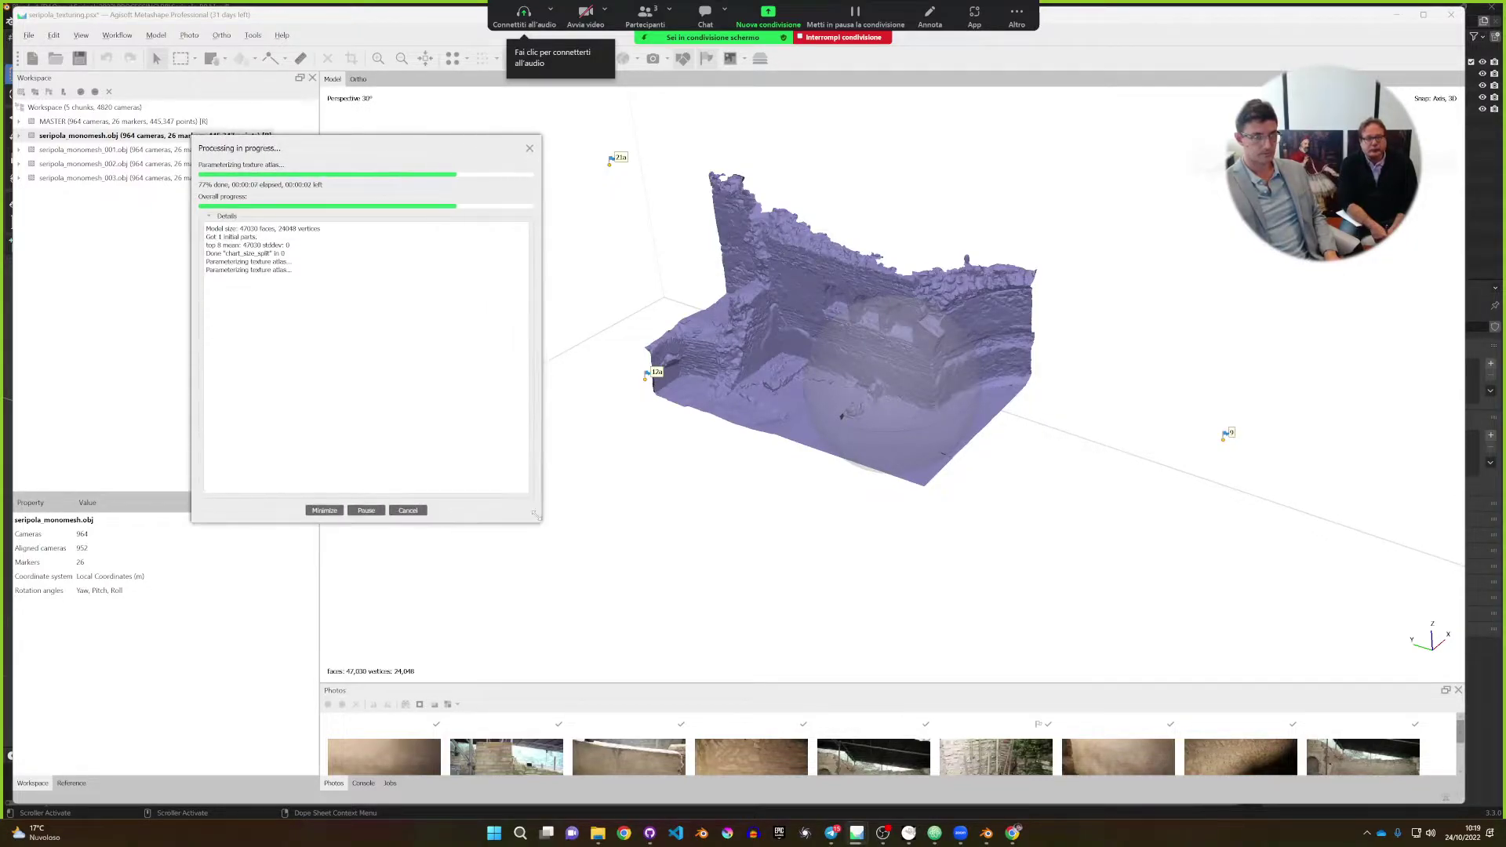
{"action": "left_click_drag", "start_coordinate": [352, 137], "coordinate": [306, 282]}
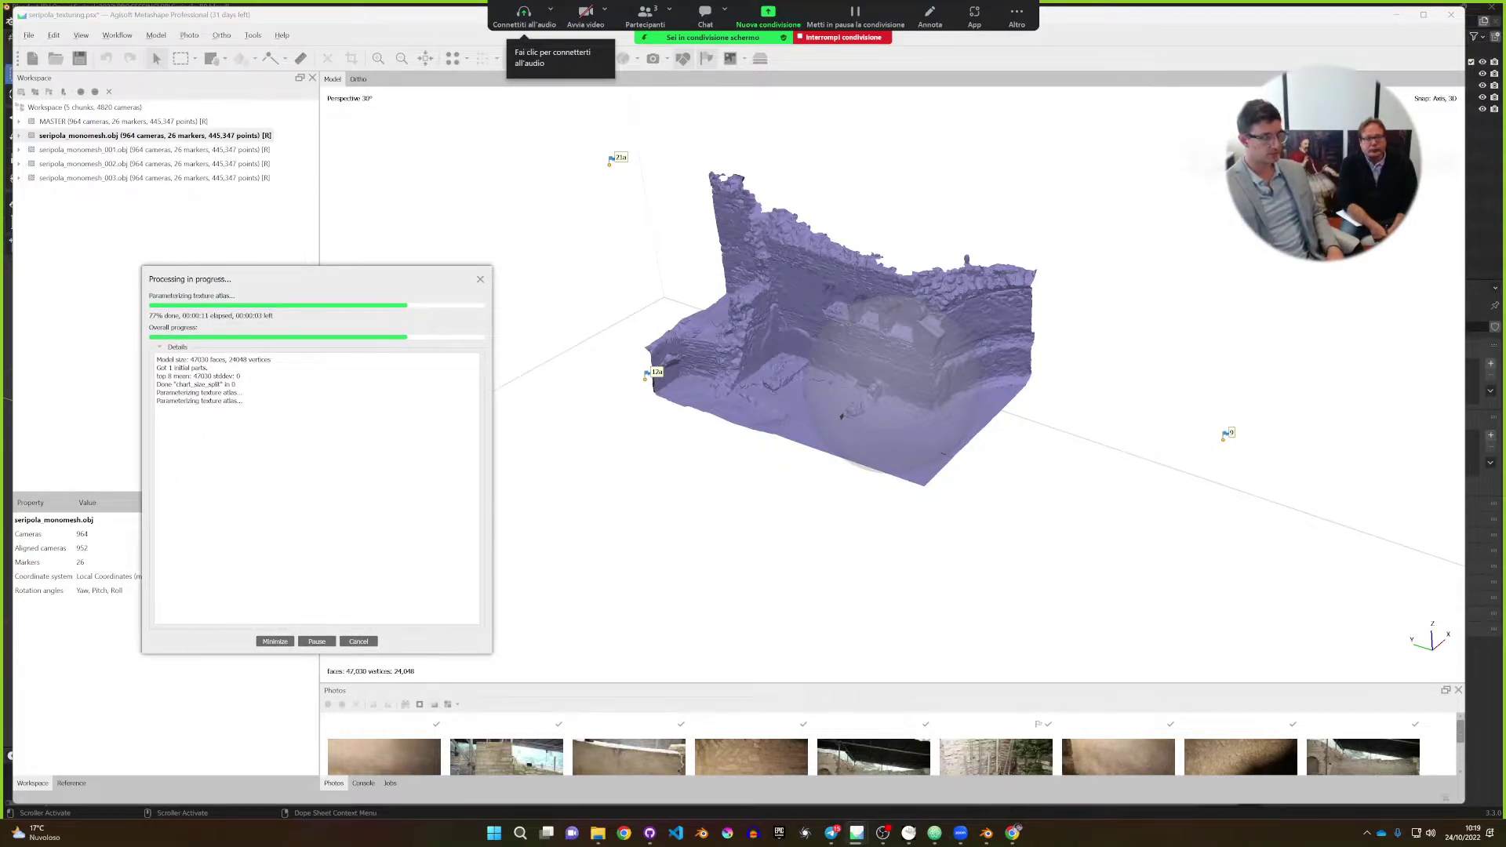
In the Atom notes, add '100 sqm -> 6 tex 4096*4096' below the resolution line.
{"action": "left_click", "coordinate": [883, 833]}
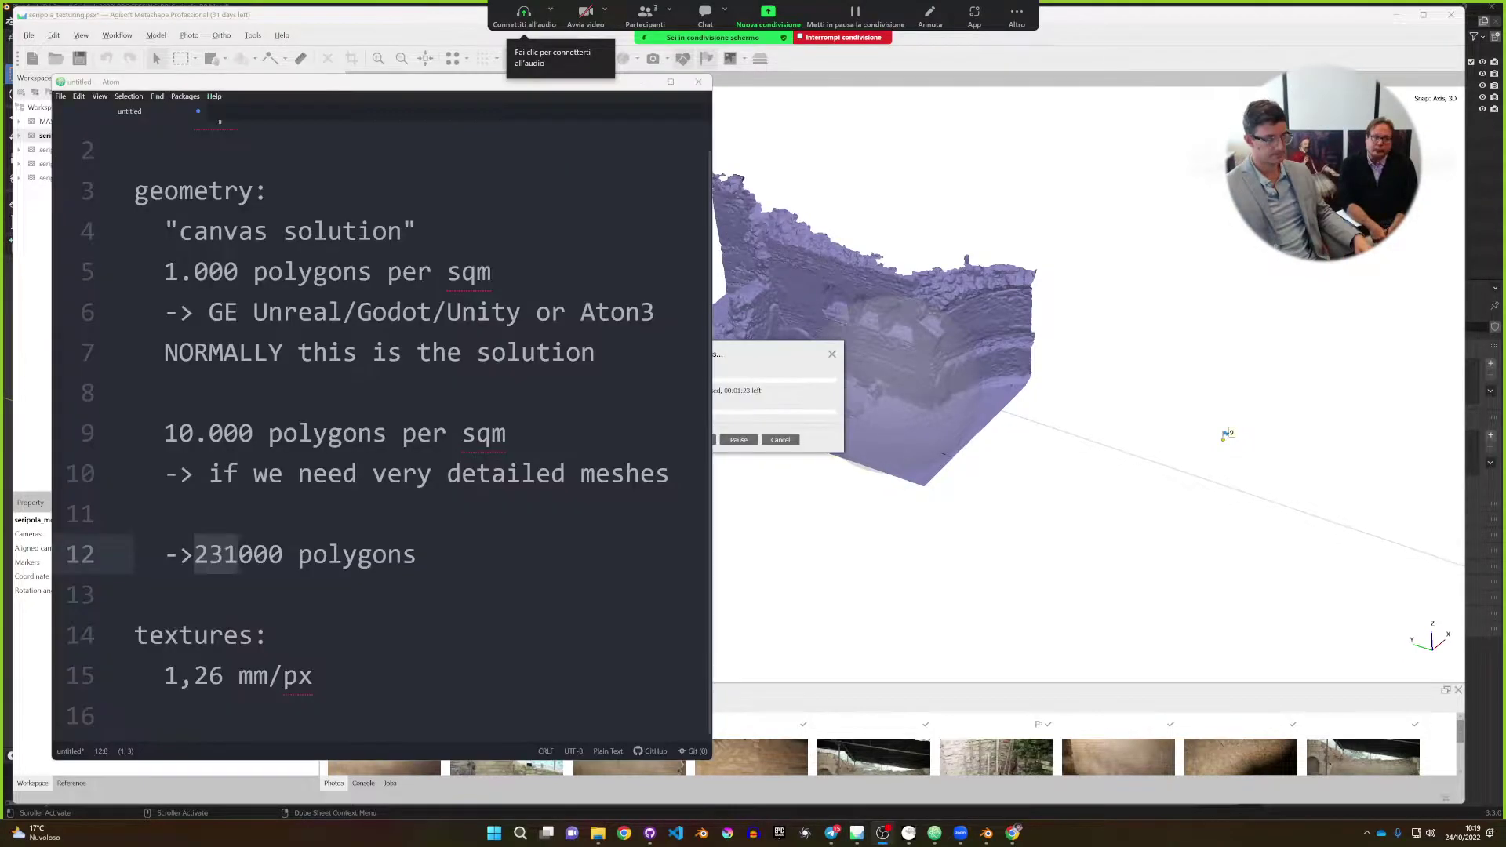
{"action": "left_click", "coordinate": [314, 676]}
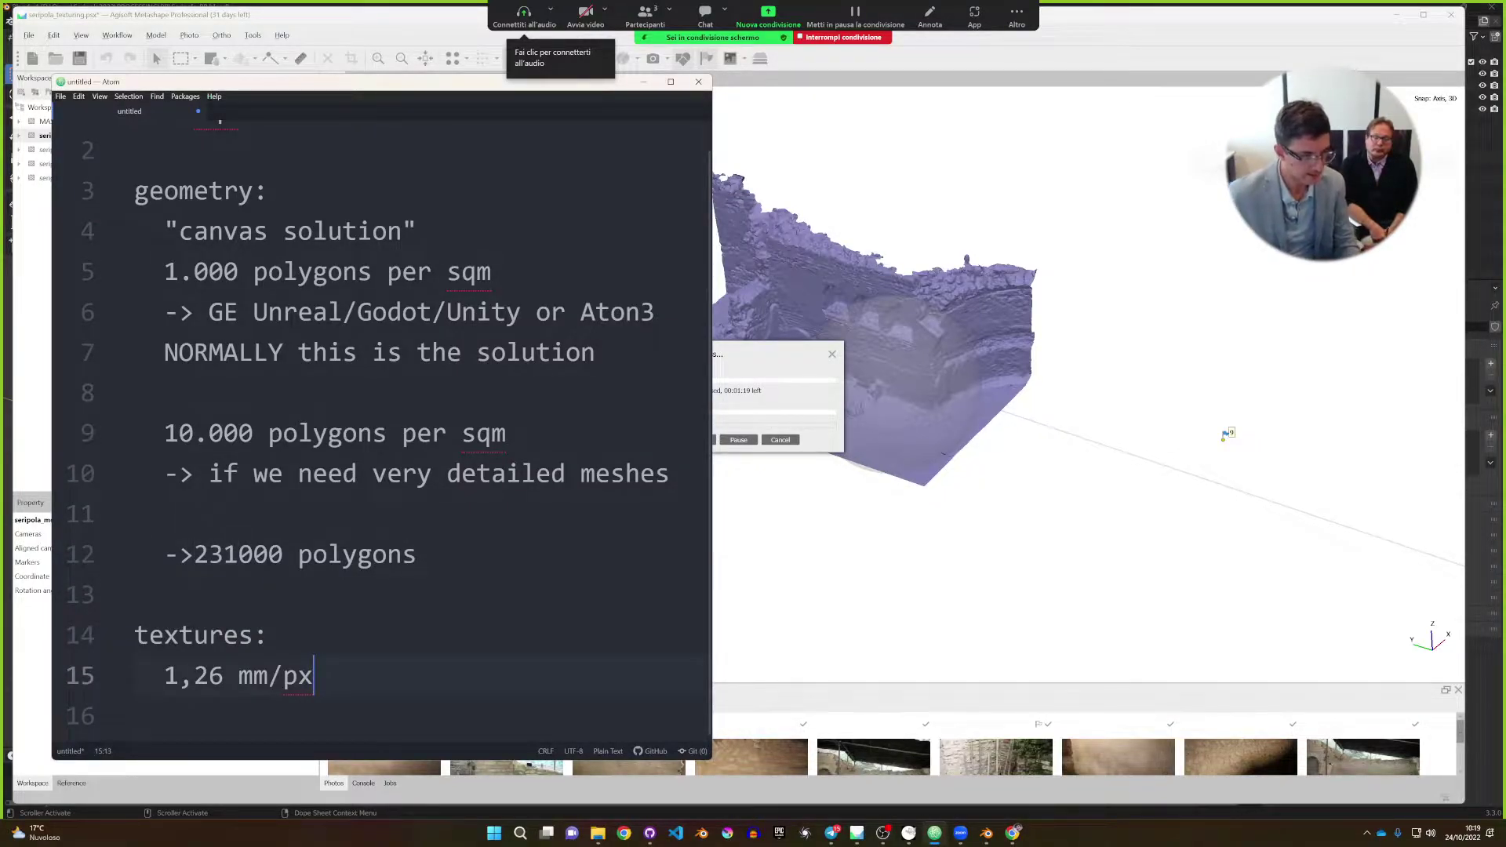
{"action": "key", "text": "ctrl+shift+Left"}
{"action": "key", "text": "ctrl+shift+Left"}
{"action": "key", "text": "ctrl+shift+Left"}
{"action": "key", "text": "ctrl+shift+Left"}
{"action": "key", "text": "Right"}
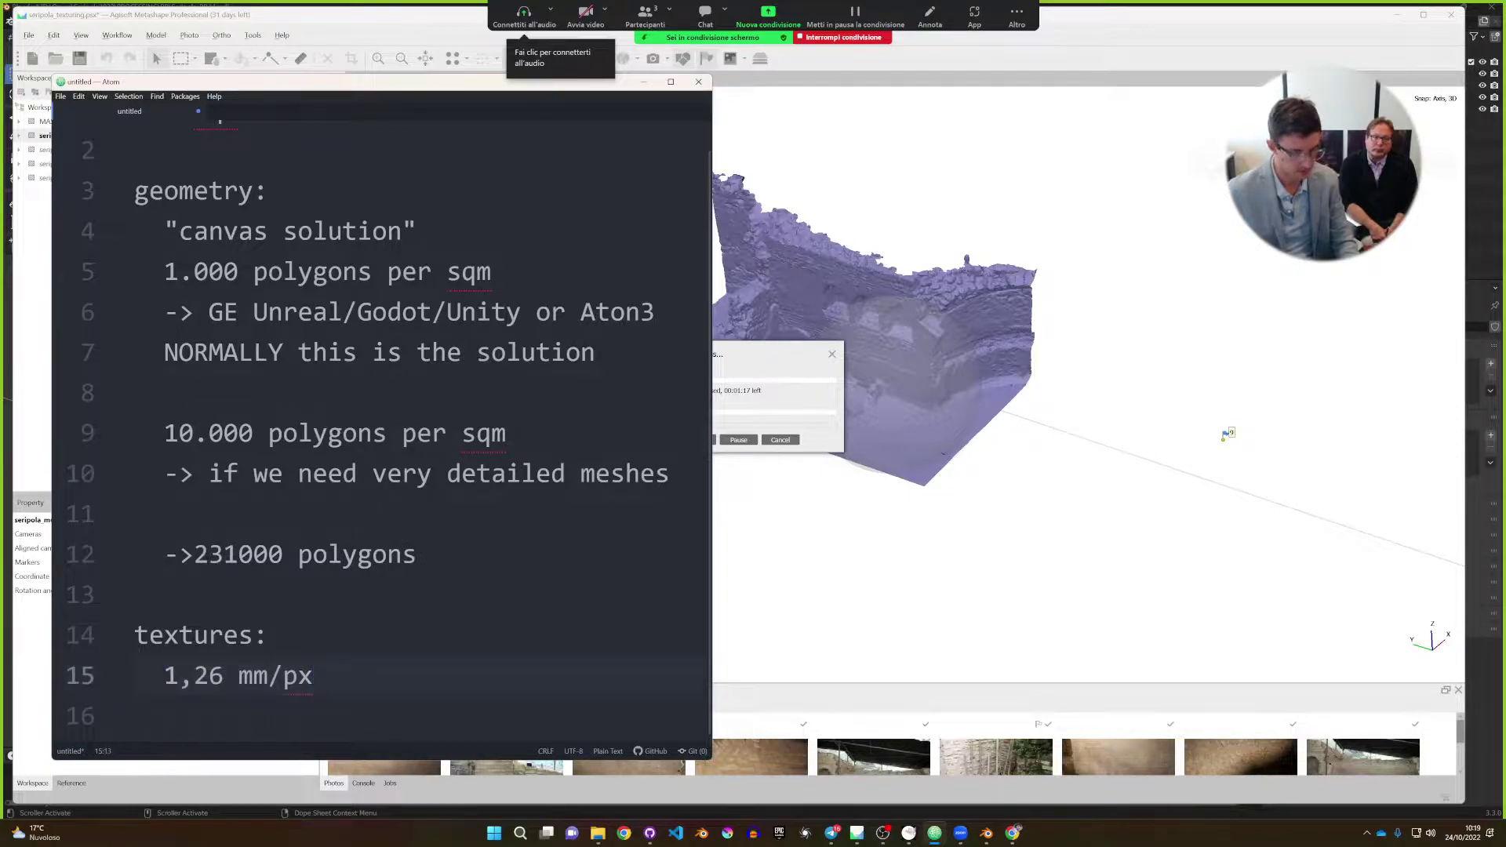
{"action": "key", "text": "Return"}
{"action": "type", "text": "10"}
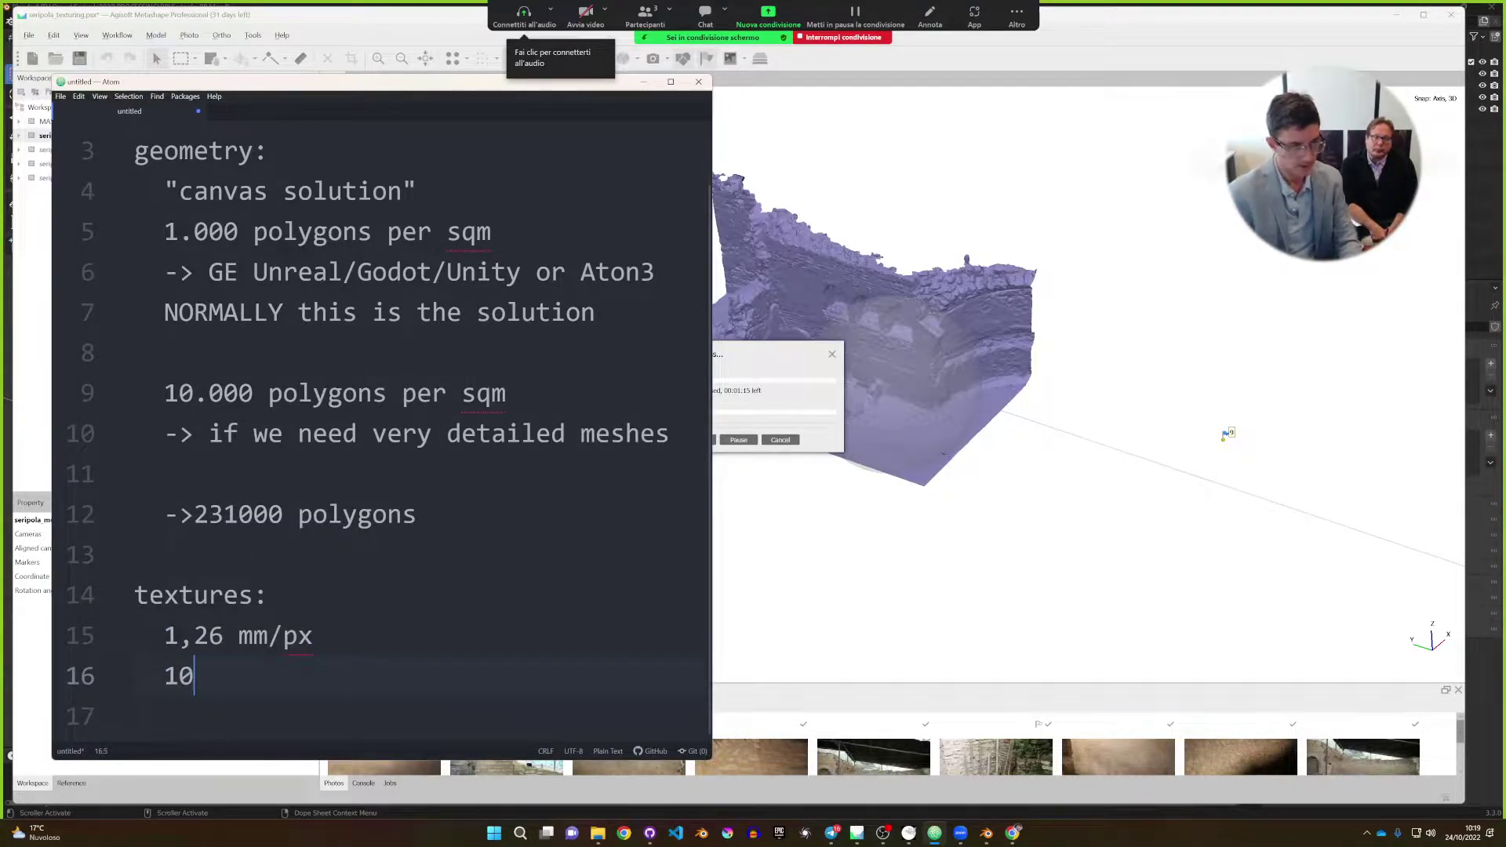
{"action": "type", "text": "0 sqm "}
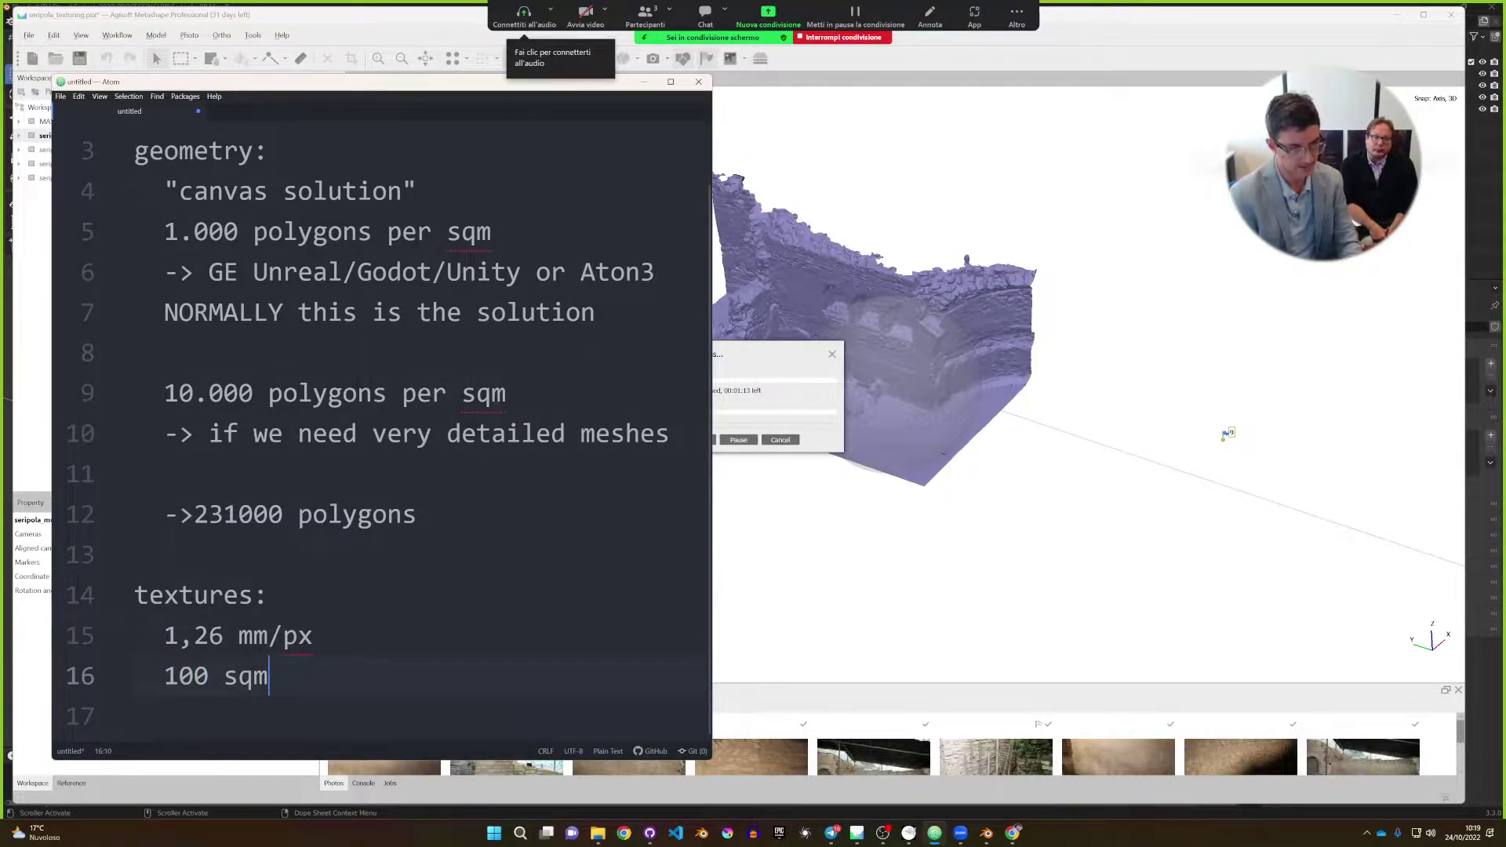
{"action": "type", "text": "-> "}
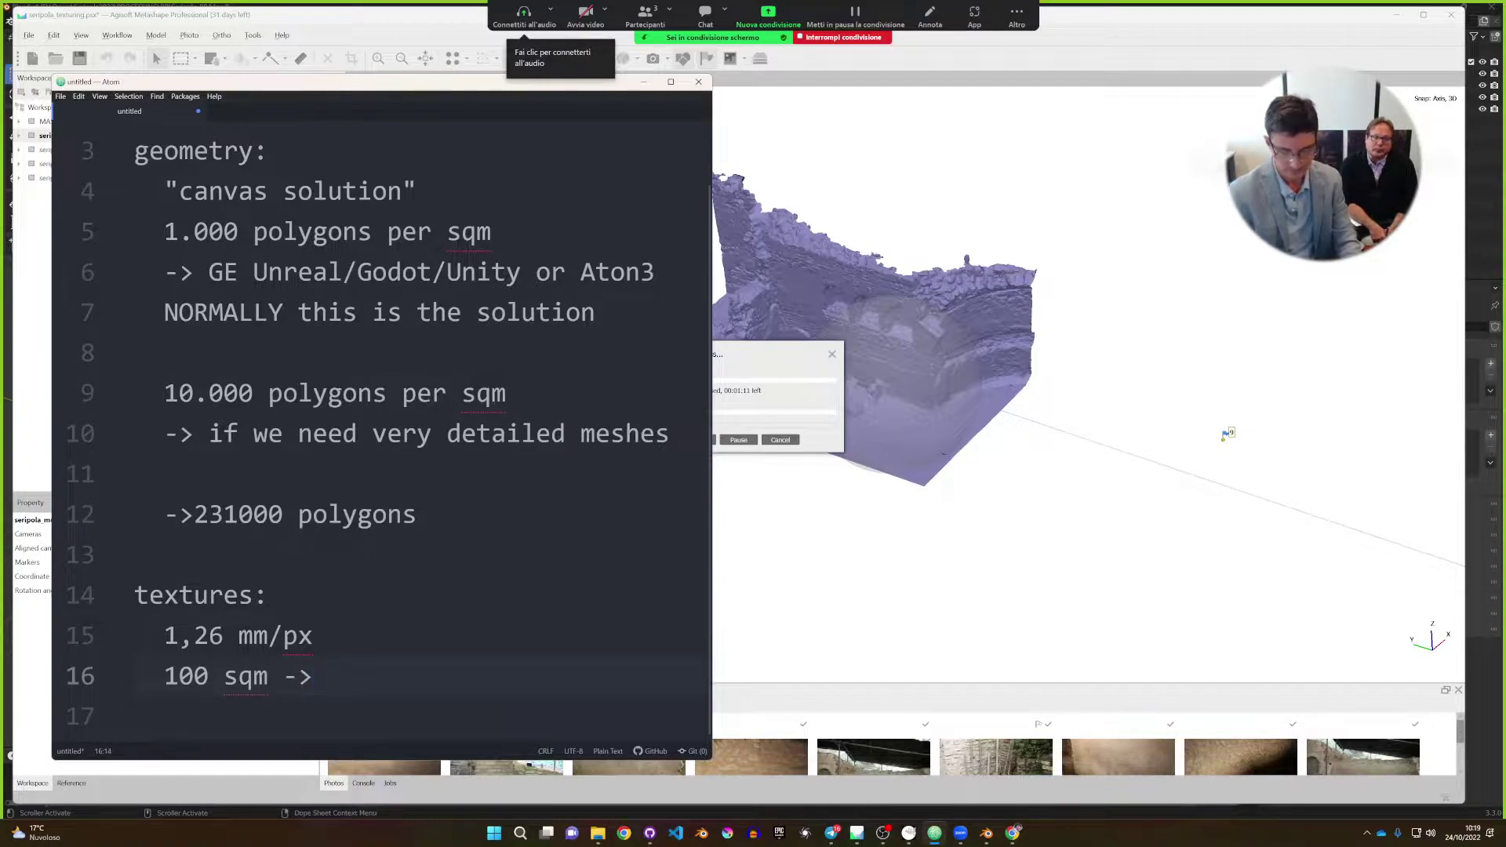
{"action": "type", "text": "6 te"}
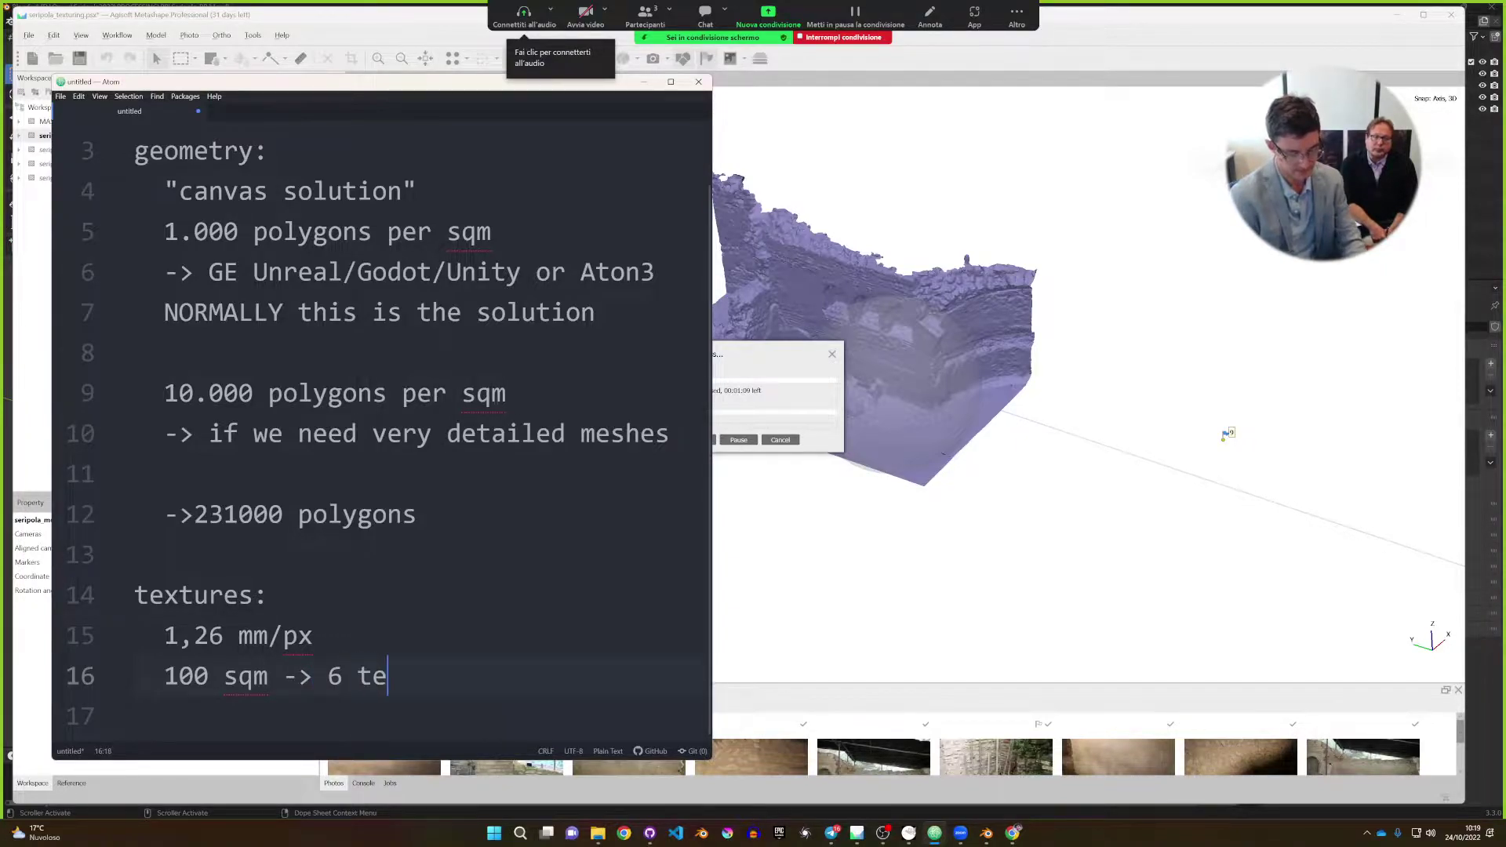
{"action": "type", "text": "x 4096"}
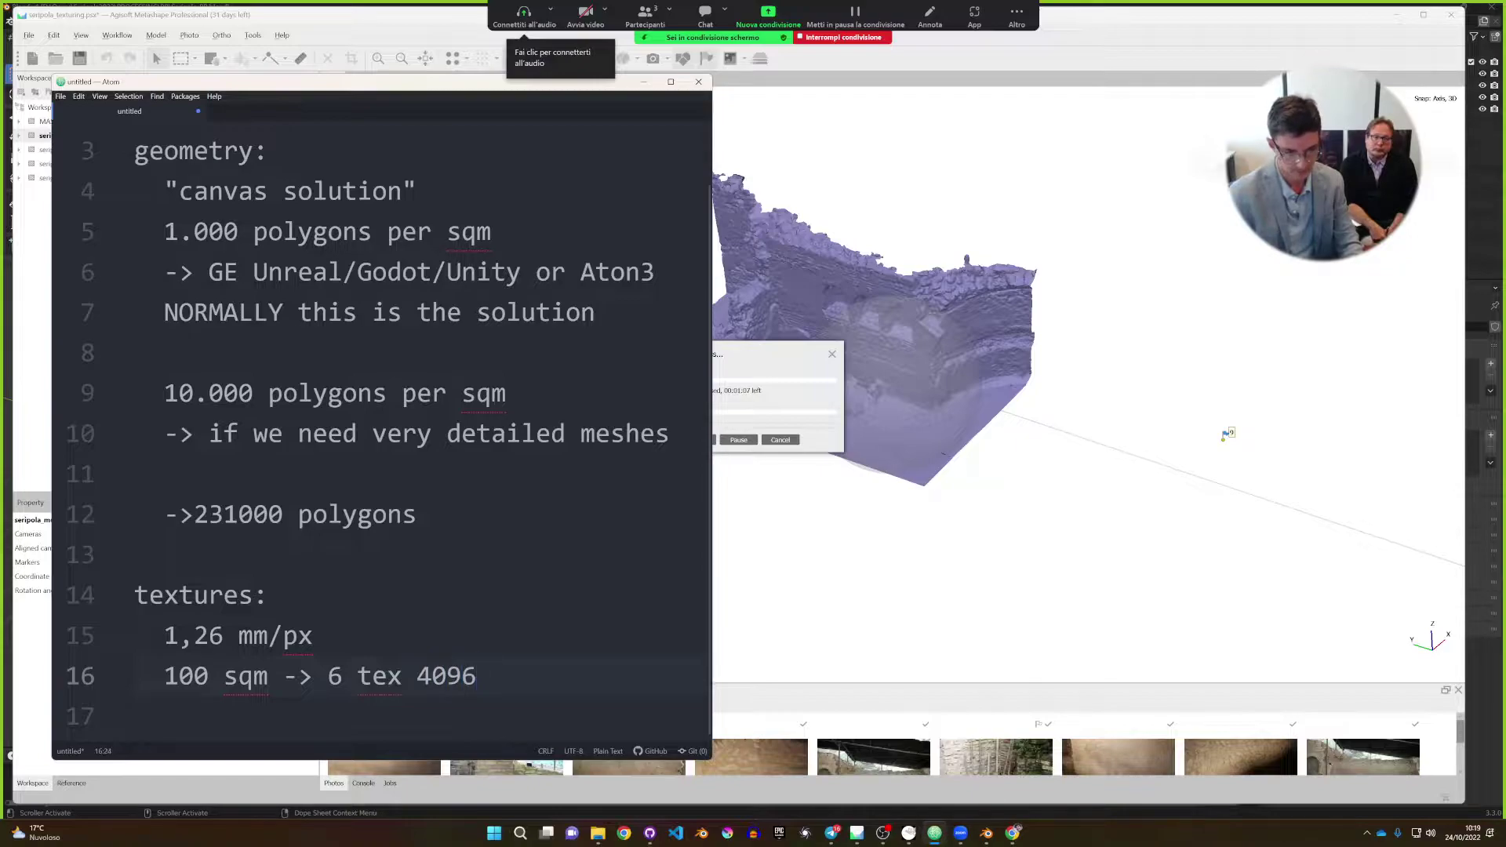
{"action": "type", "text": "*4096"}
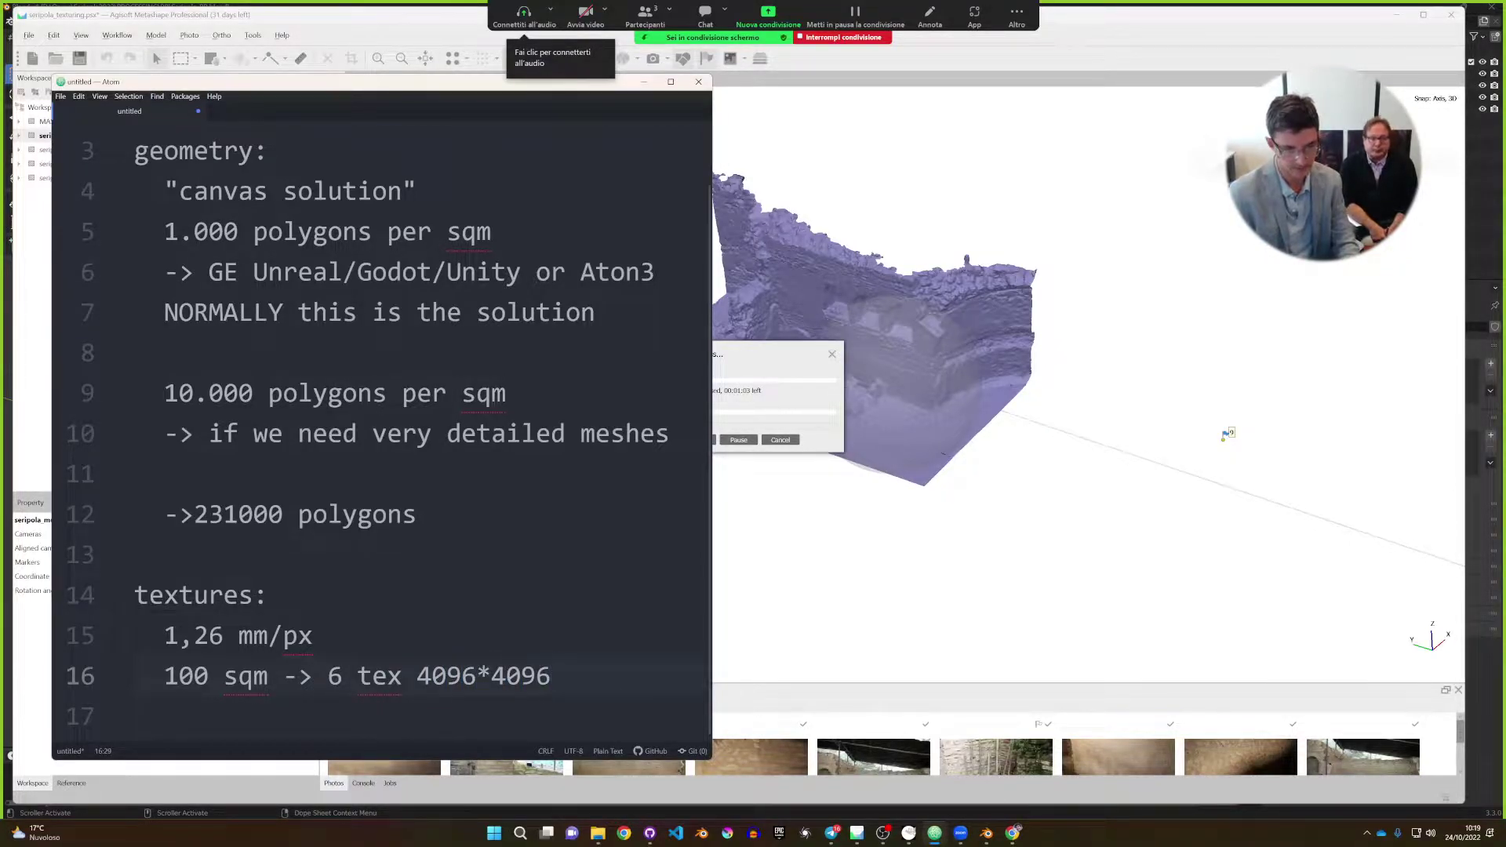
Add the lines '50 sqm -> 3 tex //' and '16 sqm -> 1 tex //' to the notes.
{"action": "key", "text": "Return"}
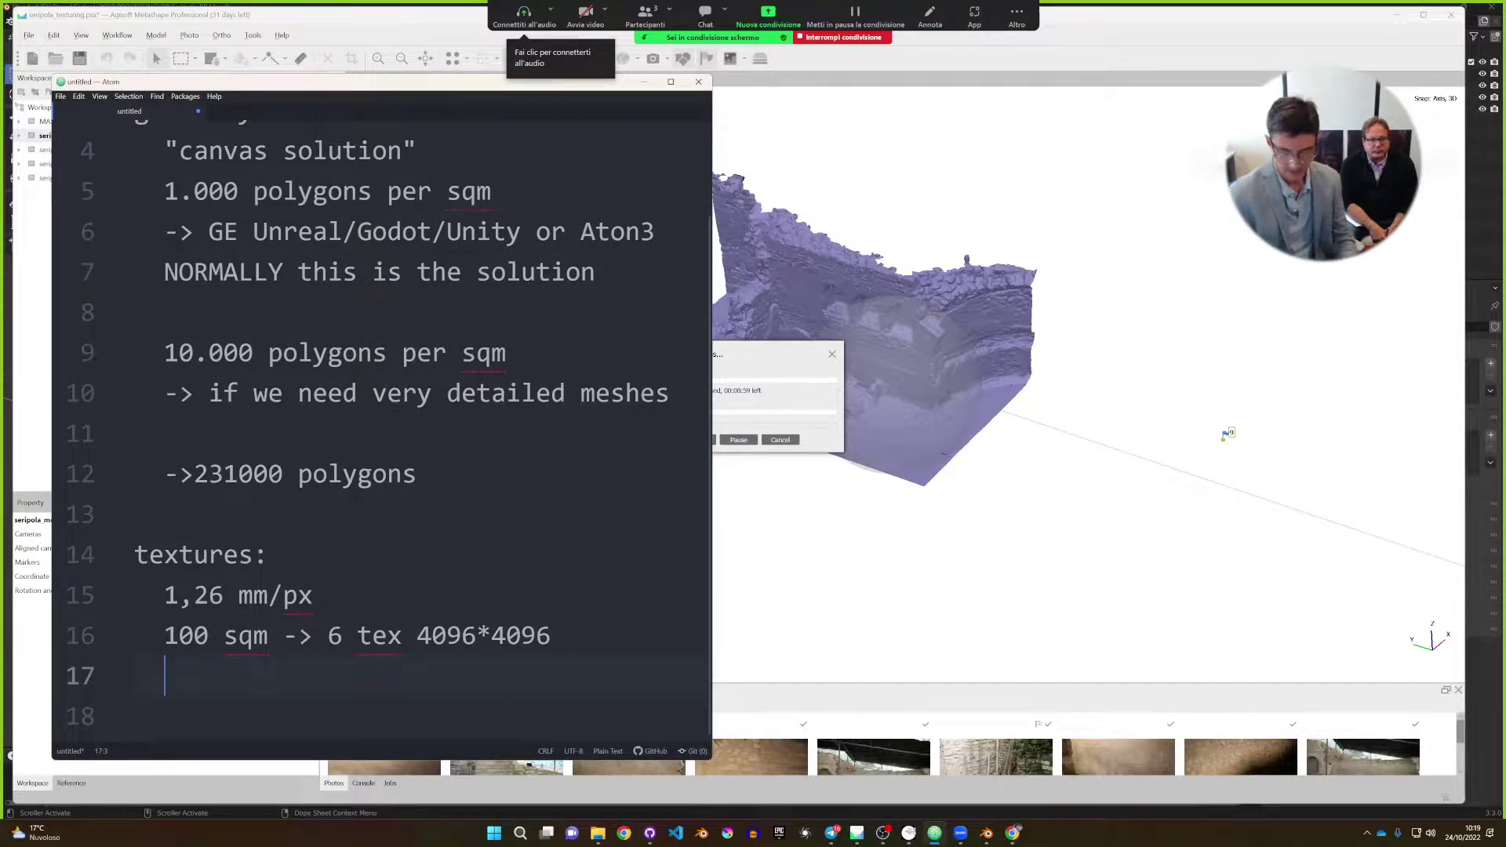
{"action": "type", "text": "50 sqm "}
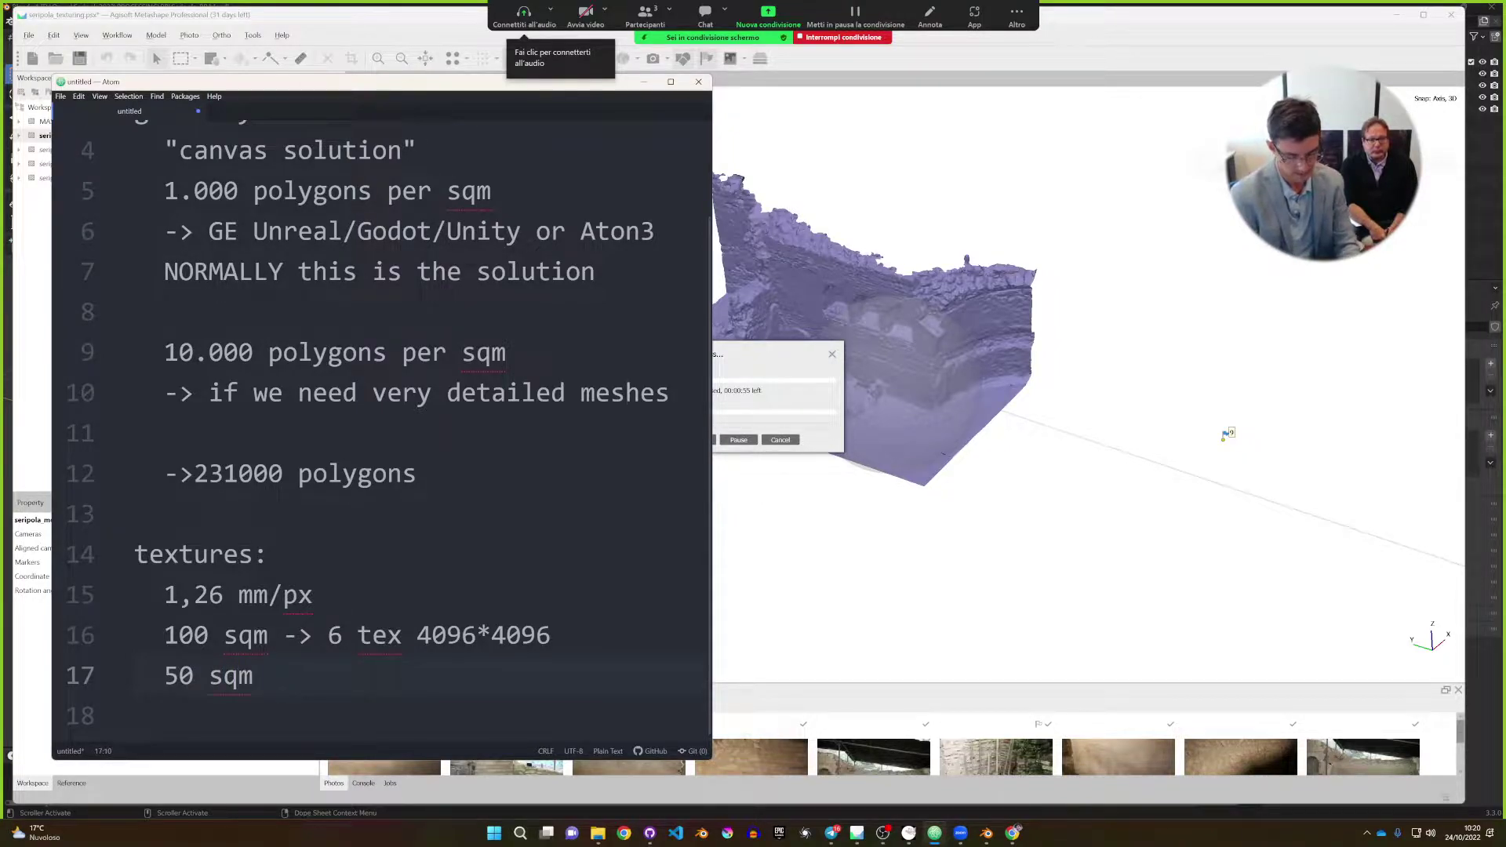
{"action": "type", "text": "->"}
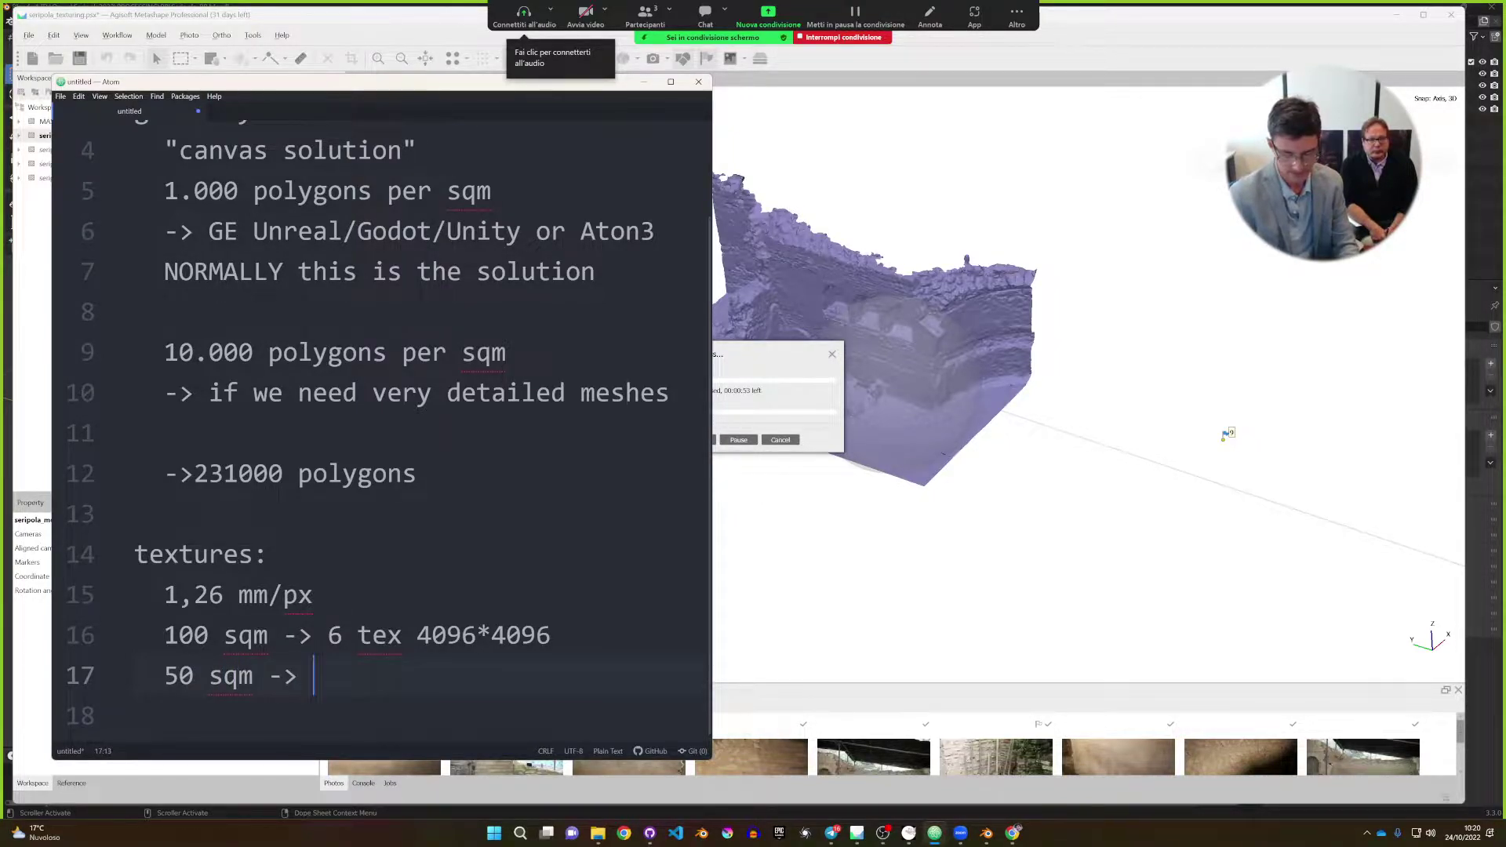
{"action": "type", "text": " 3 tex "}
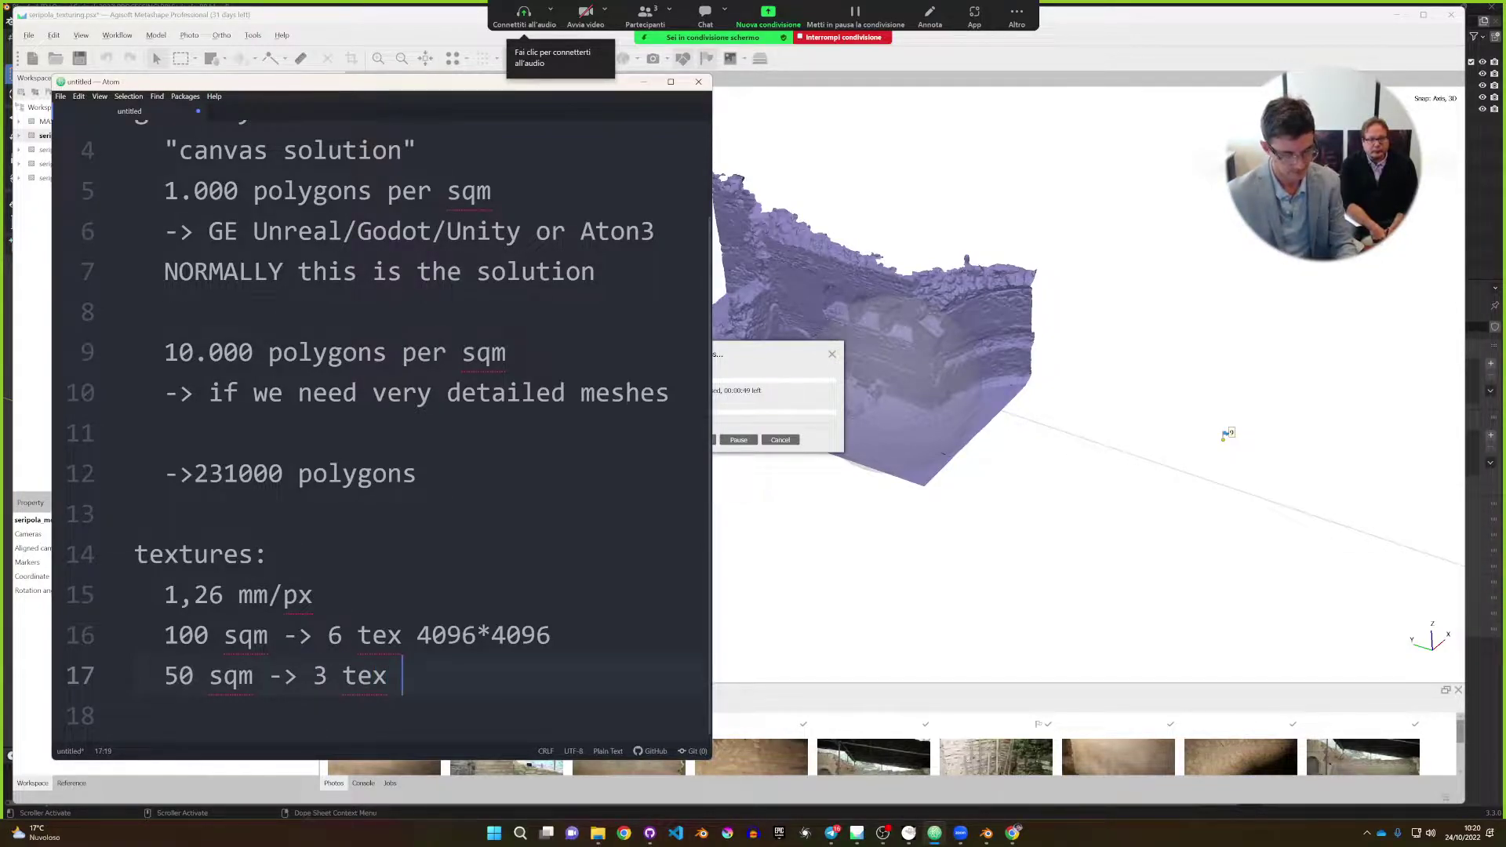
{"action": "type", "text": "//"}
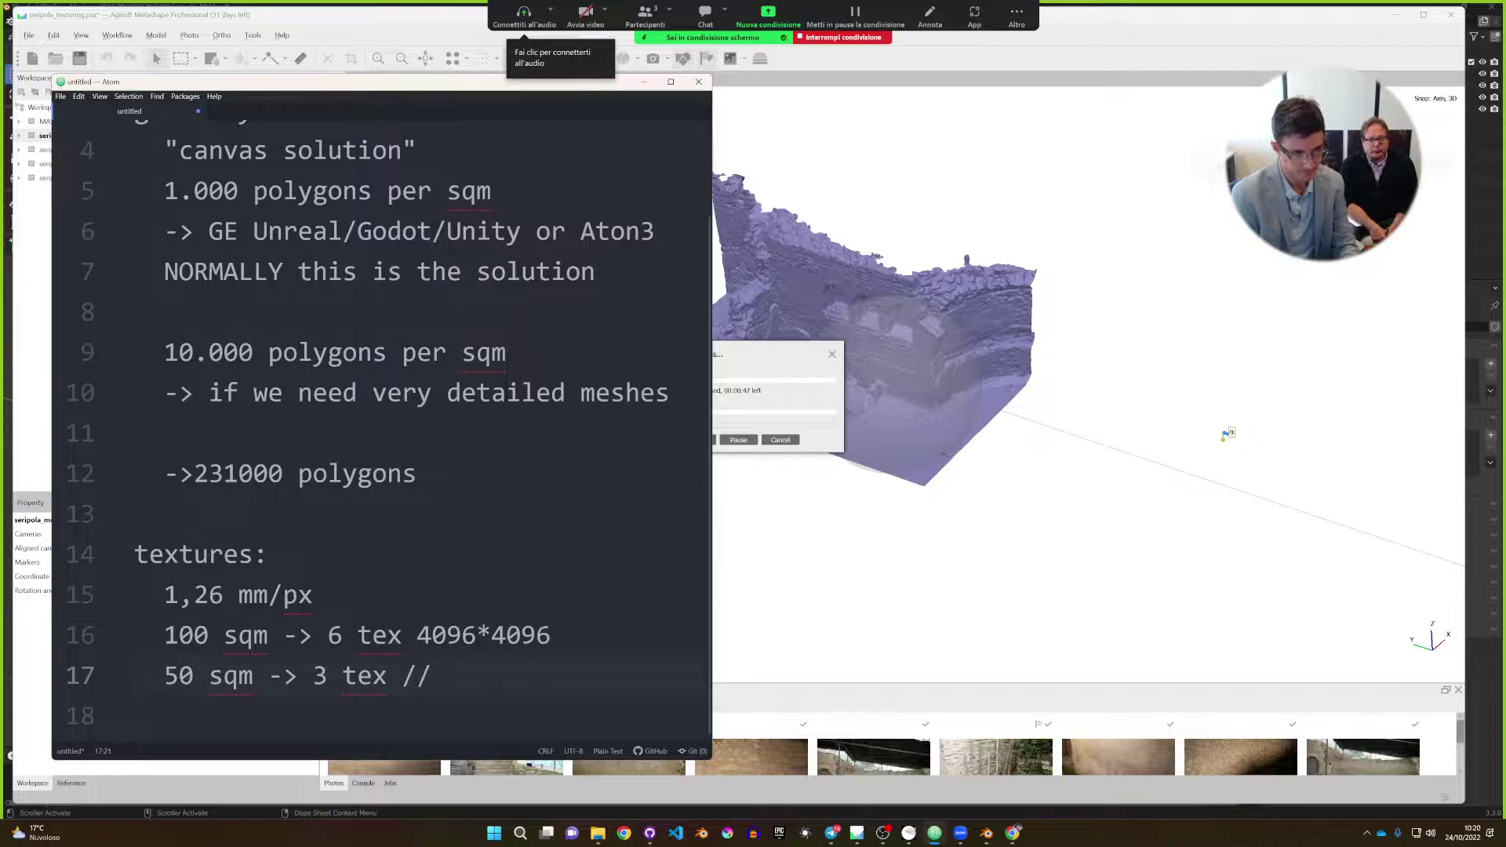
{"action": "key", "text": "Return"}
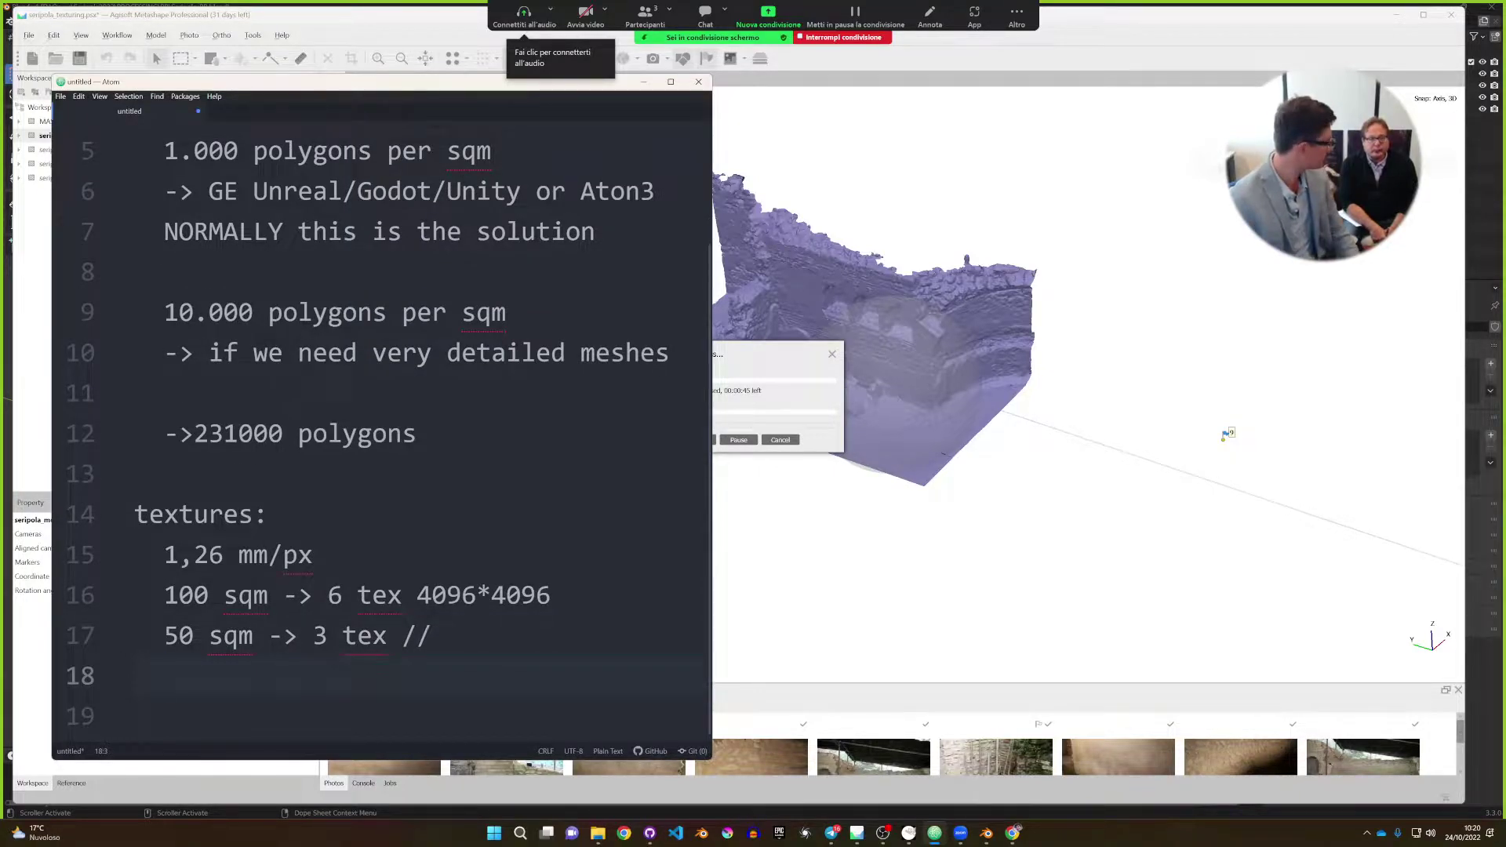
{"action": "type", "text": "16 "}
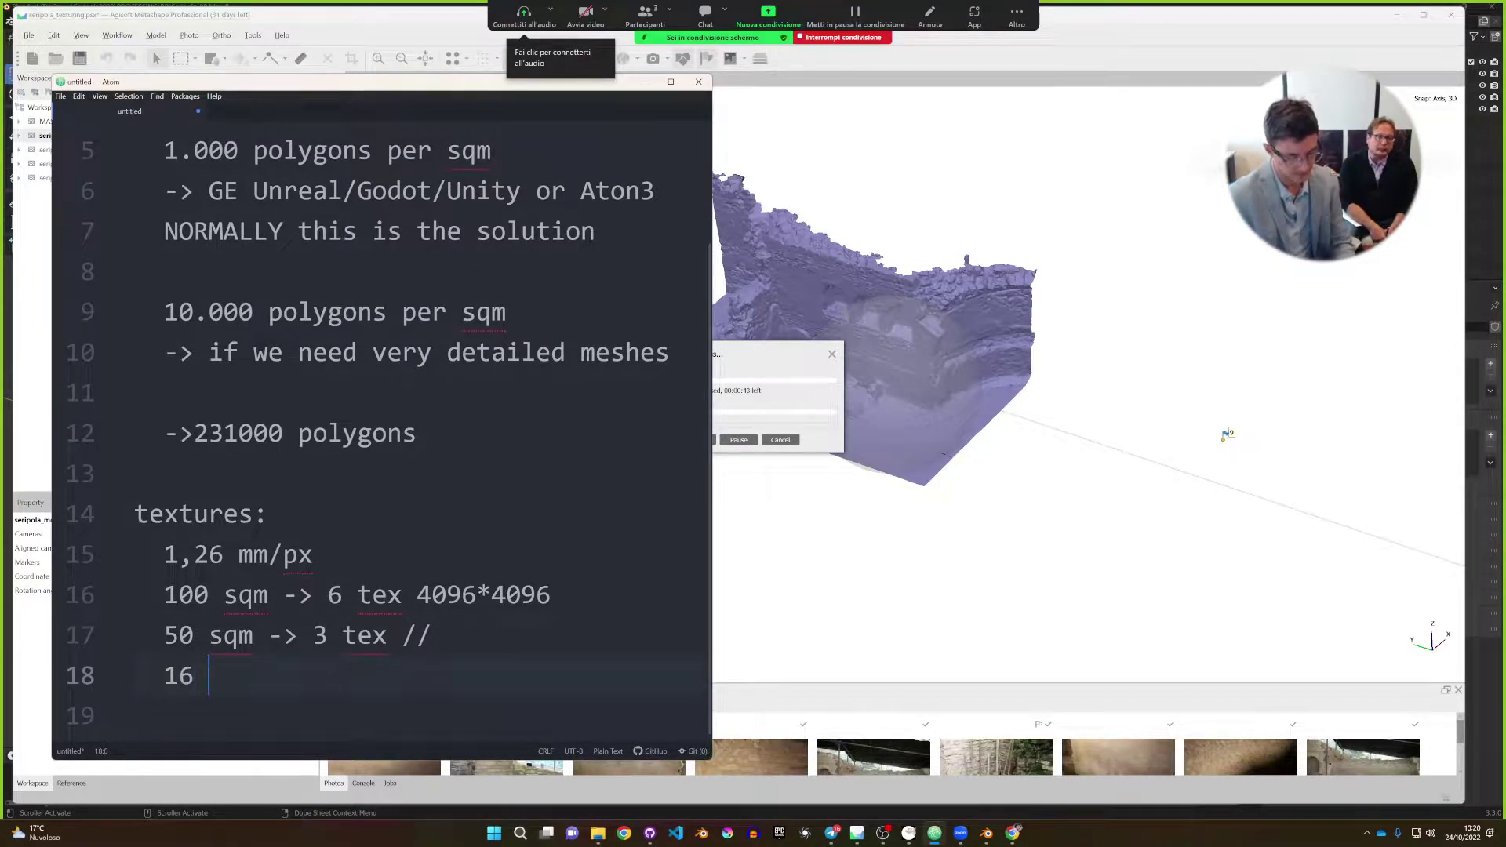
{"action": "type", "text": "sqm +-"}
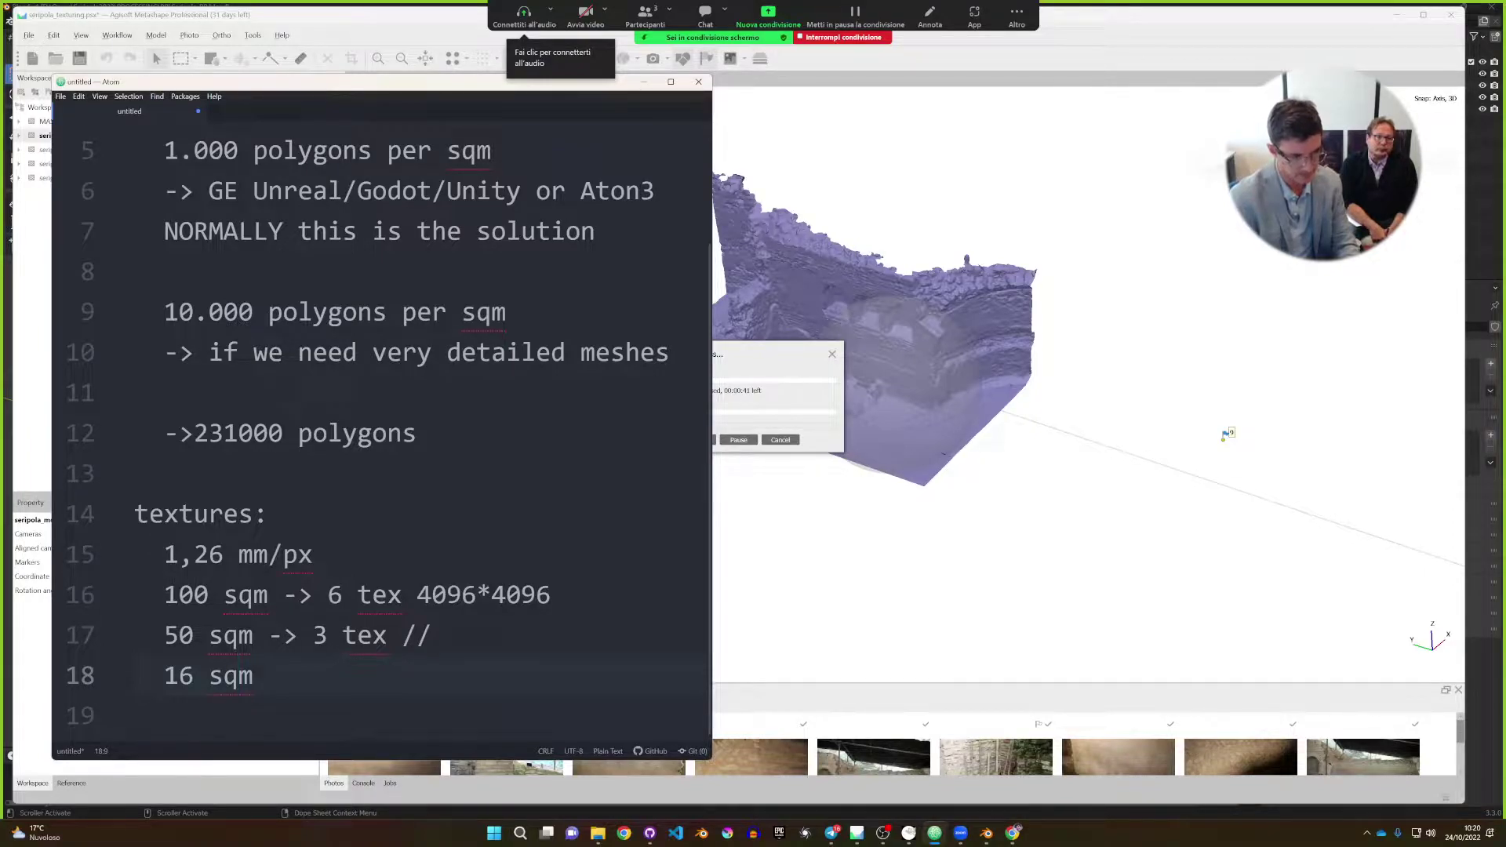
{"action": "key", "text": "BackSpace"}
{"action": "key", "text": "BackSpace"}
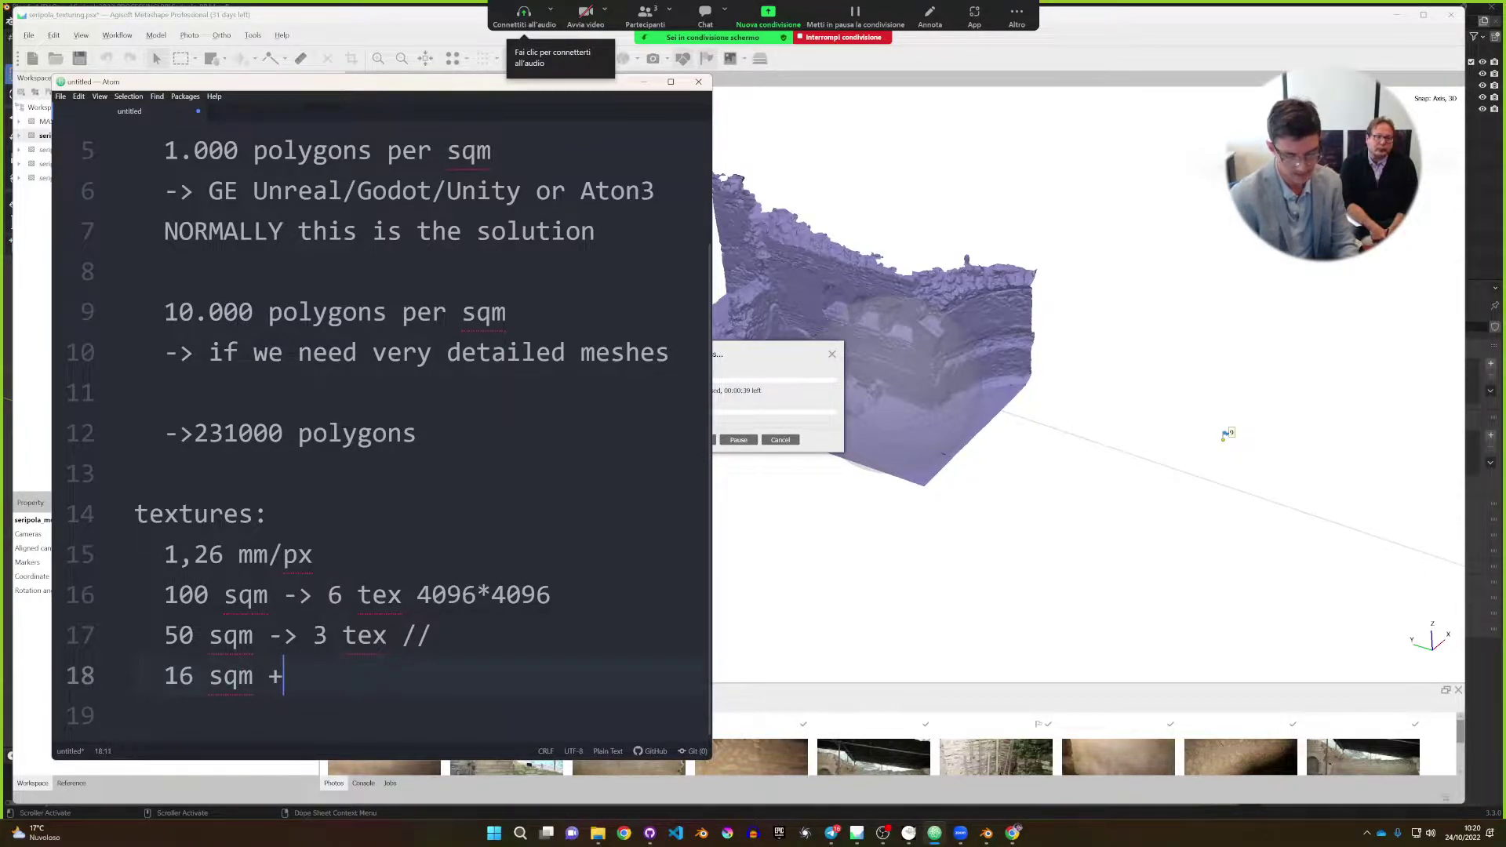
{"action": "type", "text": "-> 1 "}
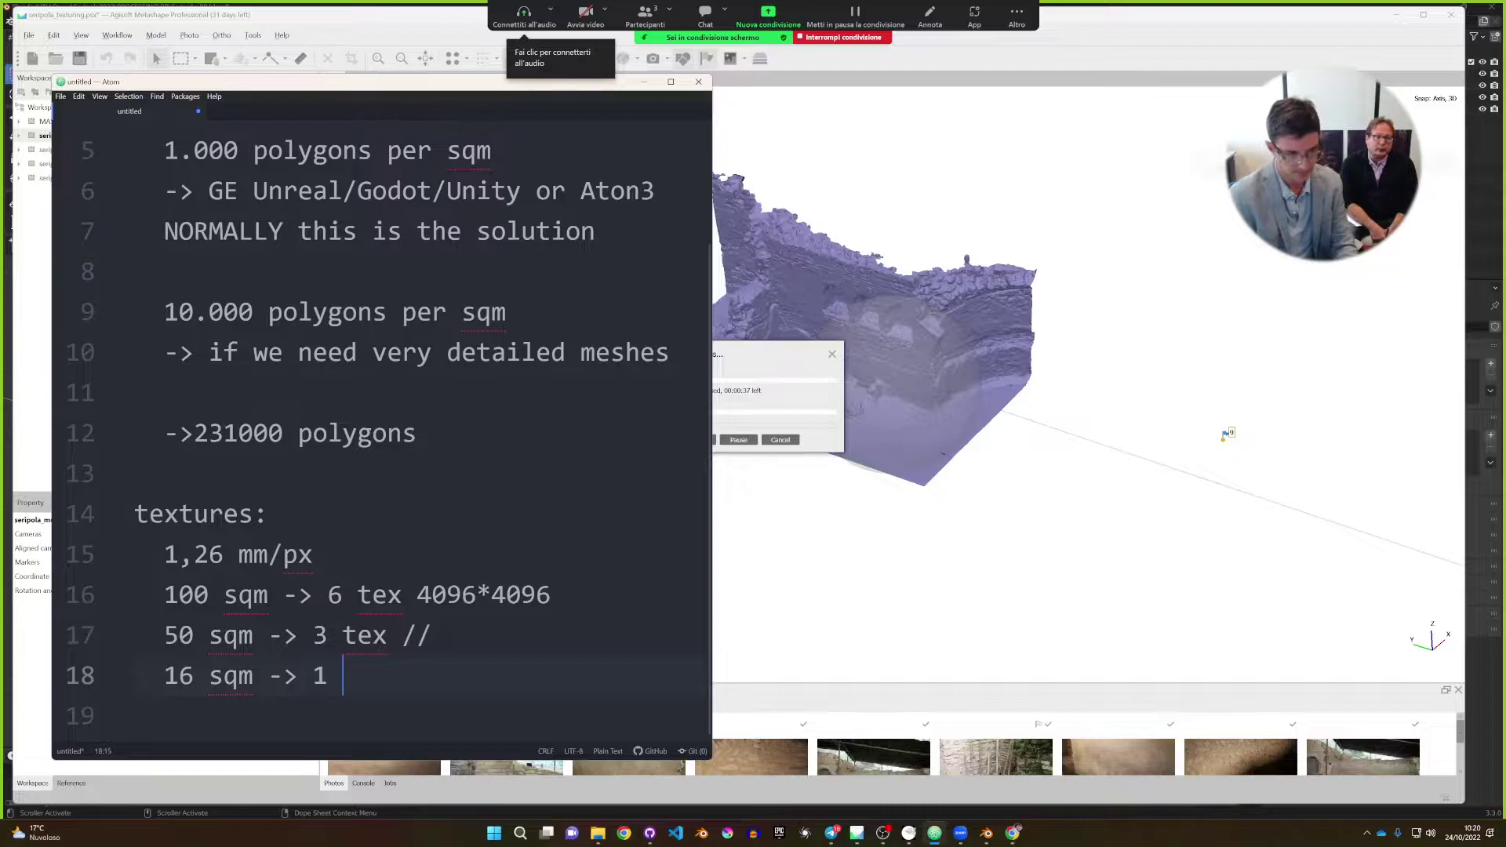
{"action": "type", "text": "tex "}
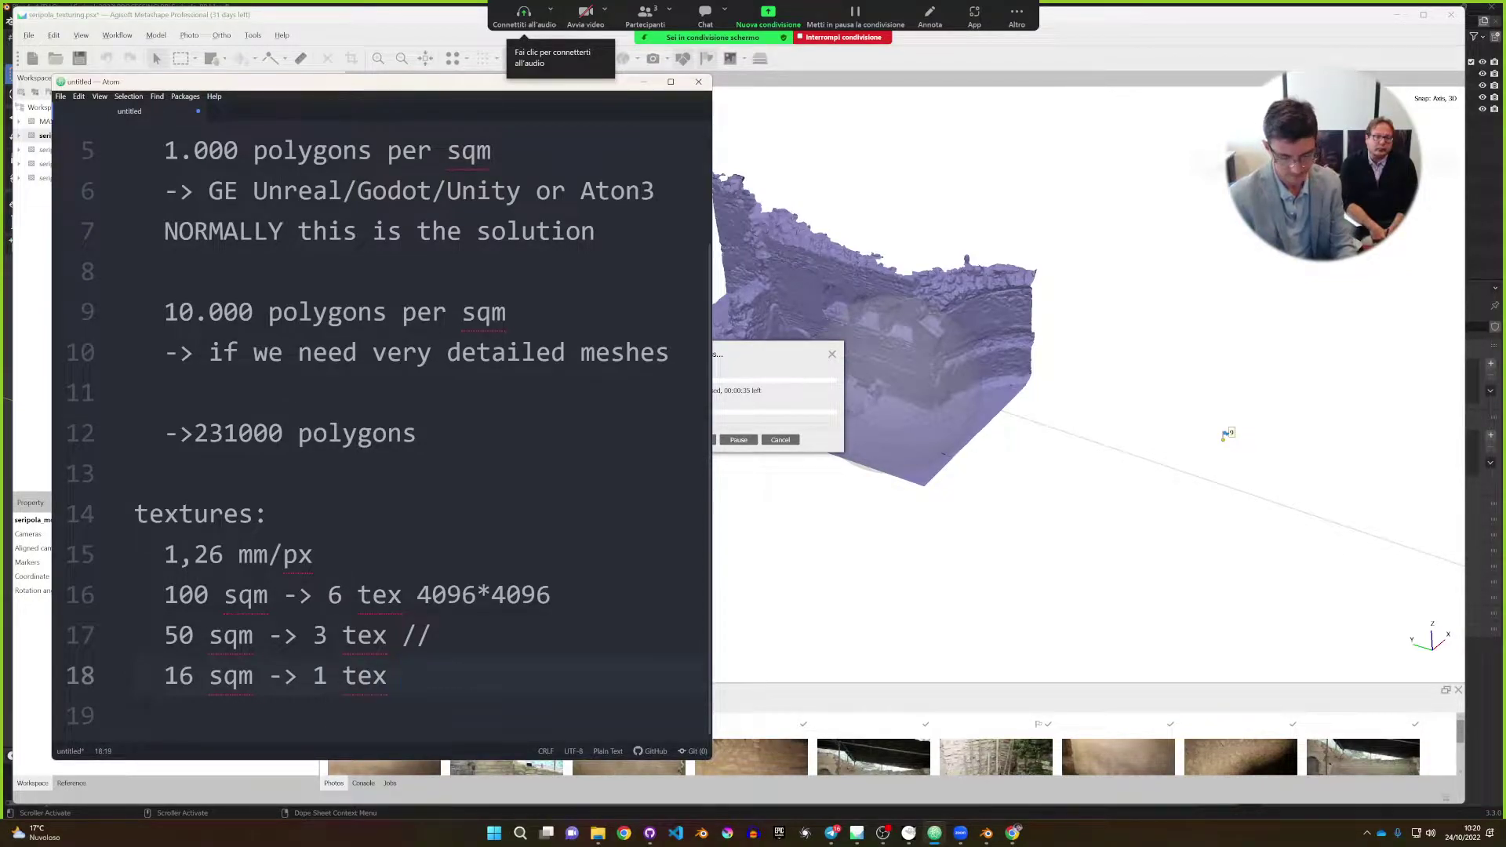
{"action": "type", "text": "//"}
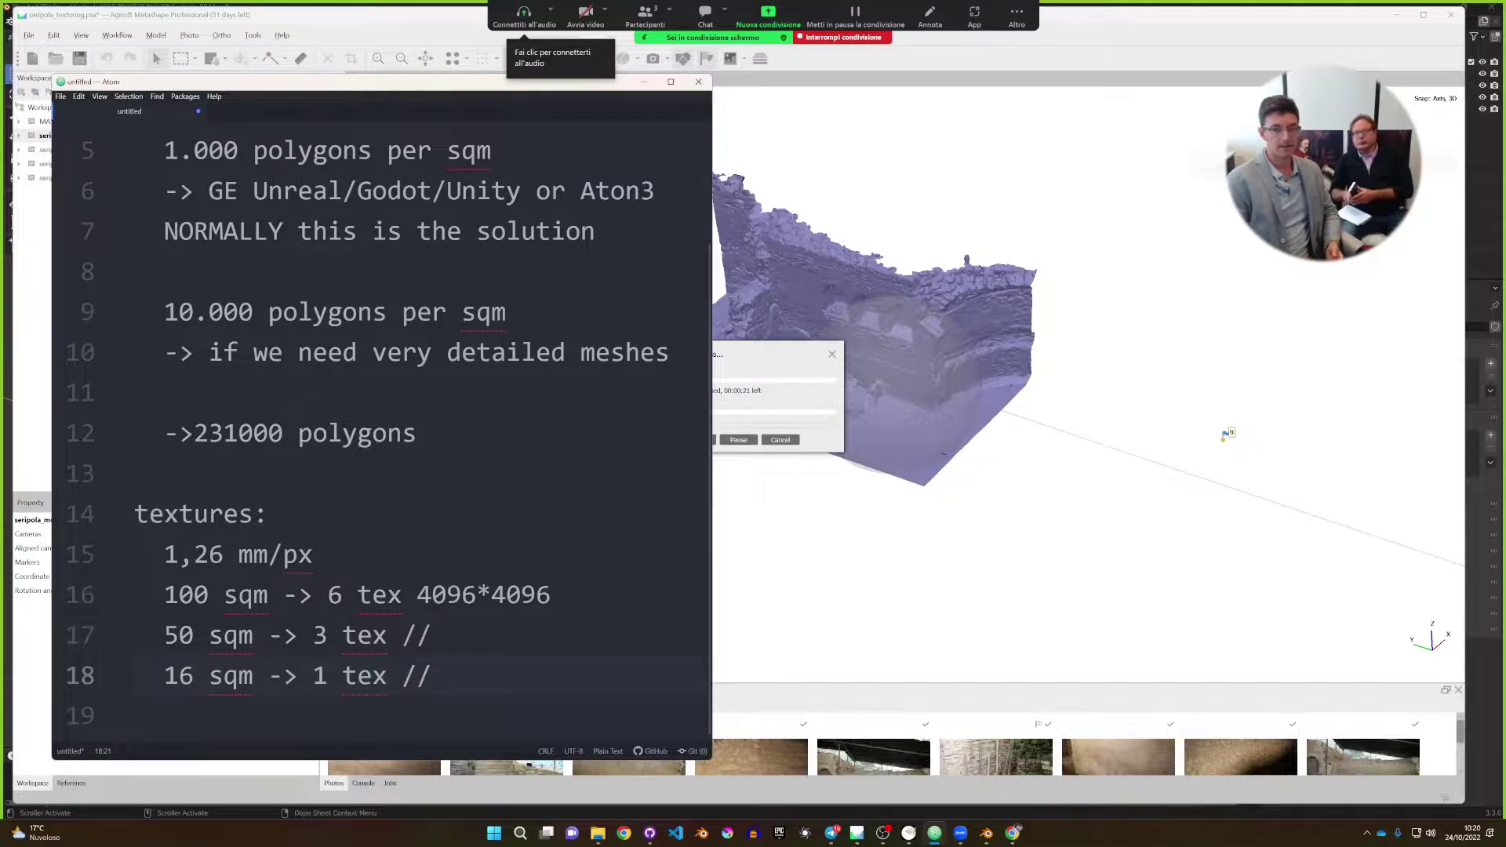
{"action": "left_click", "coordinate": [758, 346]}
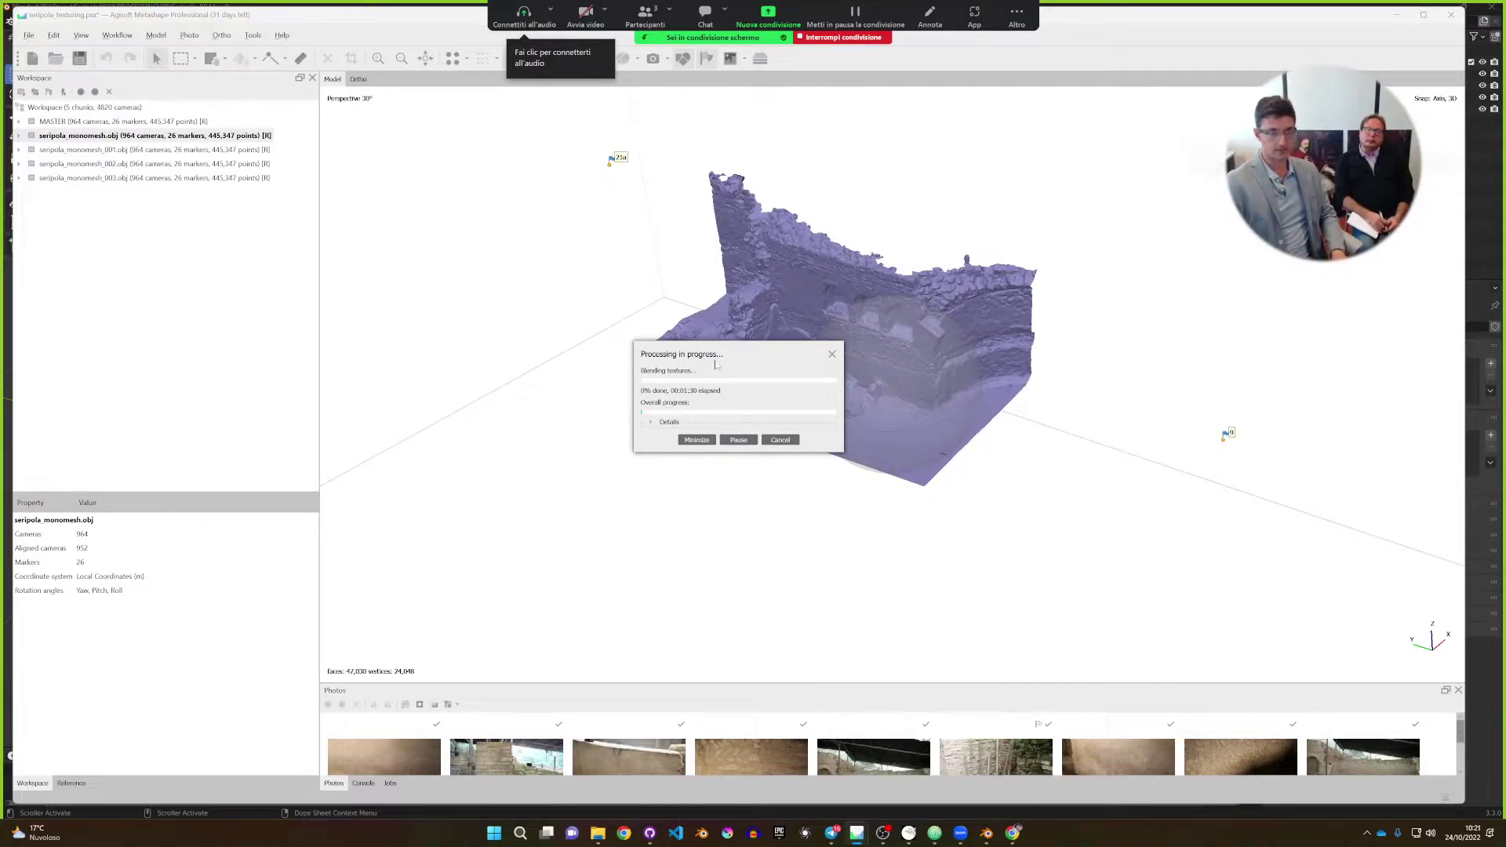
Move the texture-blending progress window top-left, expand its log, then switch to Blender.
{"action": "left_click_drag", "start_coordinate": [716, 365], "coordinate": [401, 132]}
{"action": "left_click", "coordinate": [343, 209]}
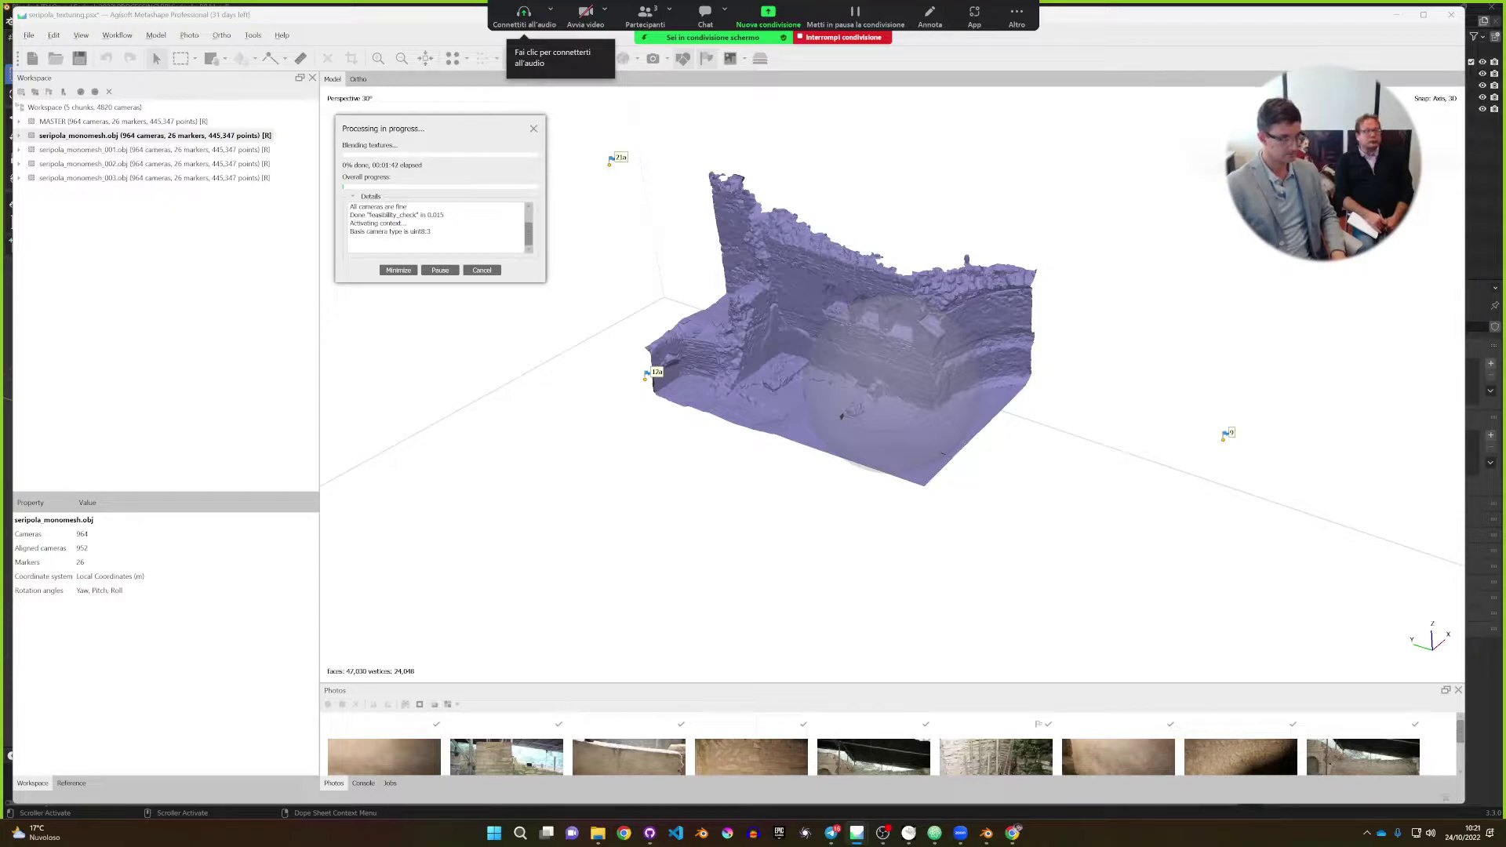
{"action": "key", "text": "alt+Tab"}
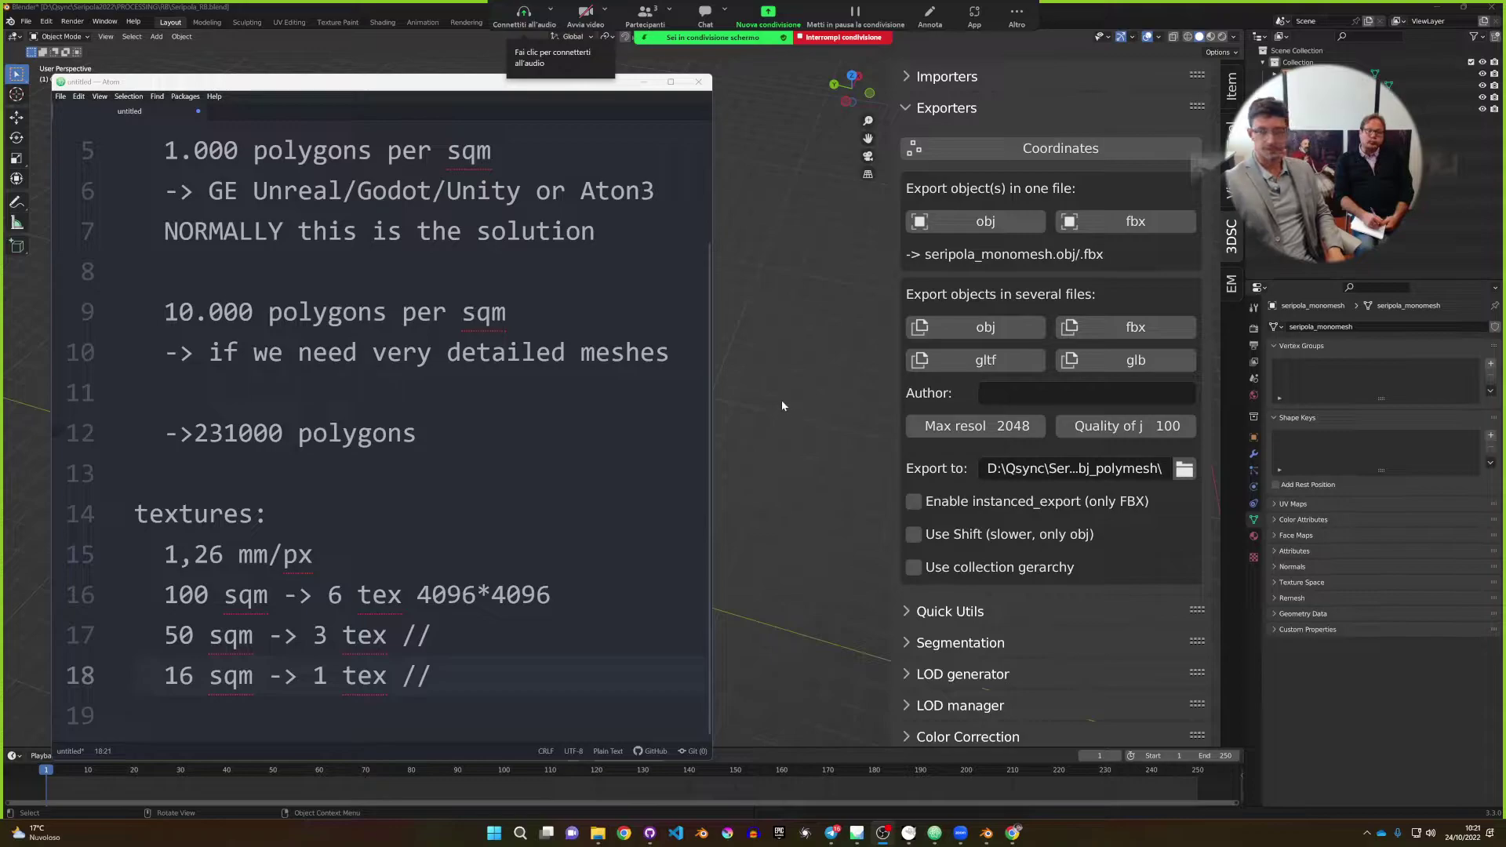
Collapse the 3DSC Model Inspector section, orbit the ruin, and select tile seripola_monomesh.002.
{"action": "scroll", "coordinate": [990, 696], "scroll_direction": "down", "scroll_amount": 5}
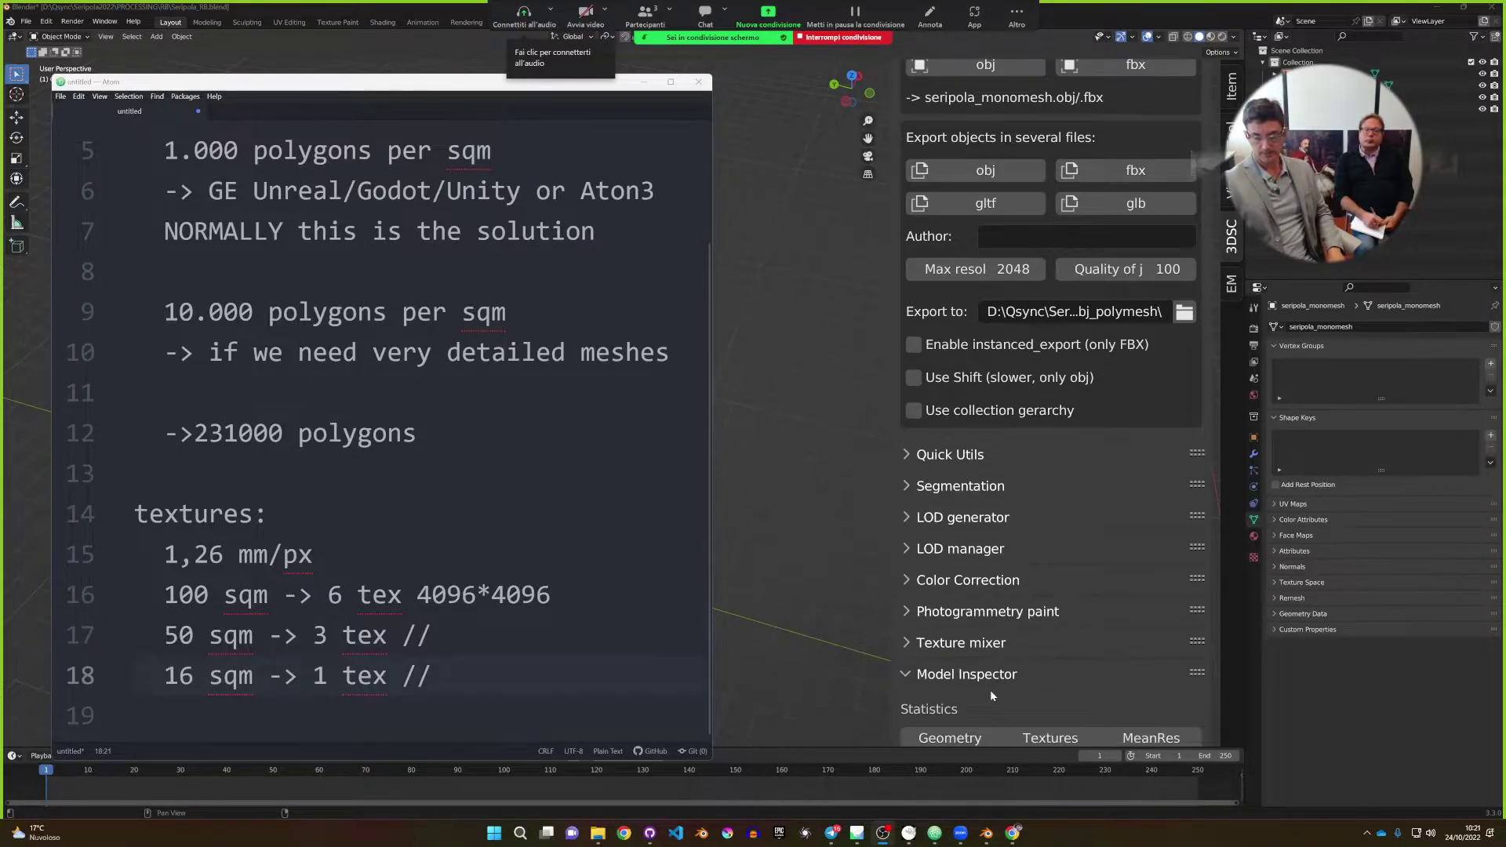
{"action": "scroll", "coordinate": [991, 689], "scroll_direction": "down", "scroll_amount": 6}
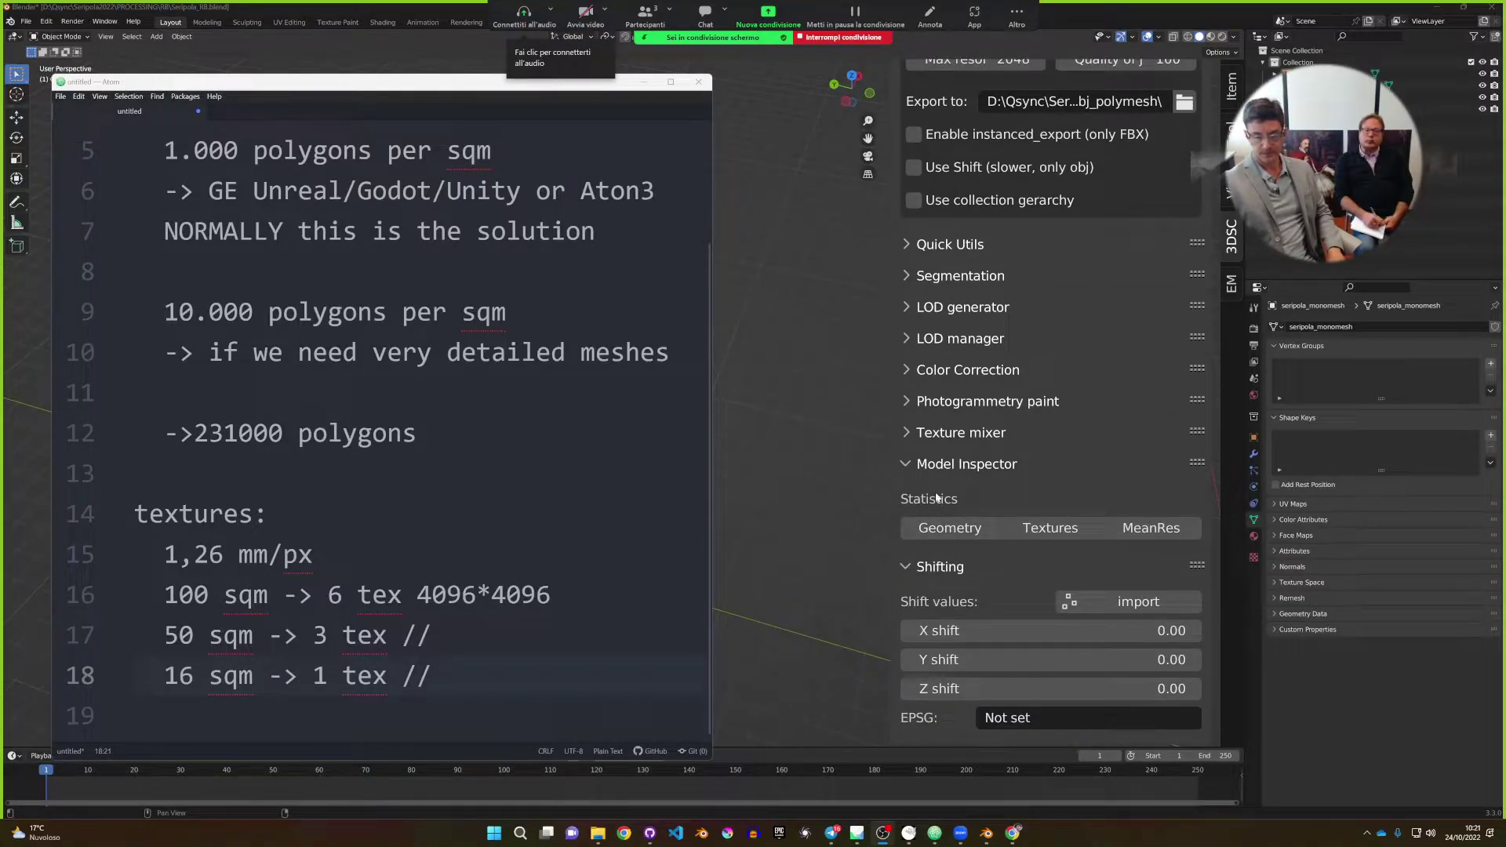
{"action": "left_click", "coordinate": [938, 464]}
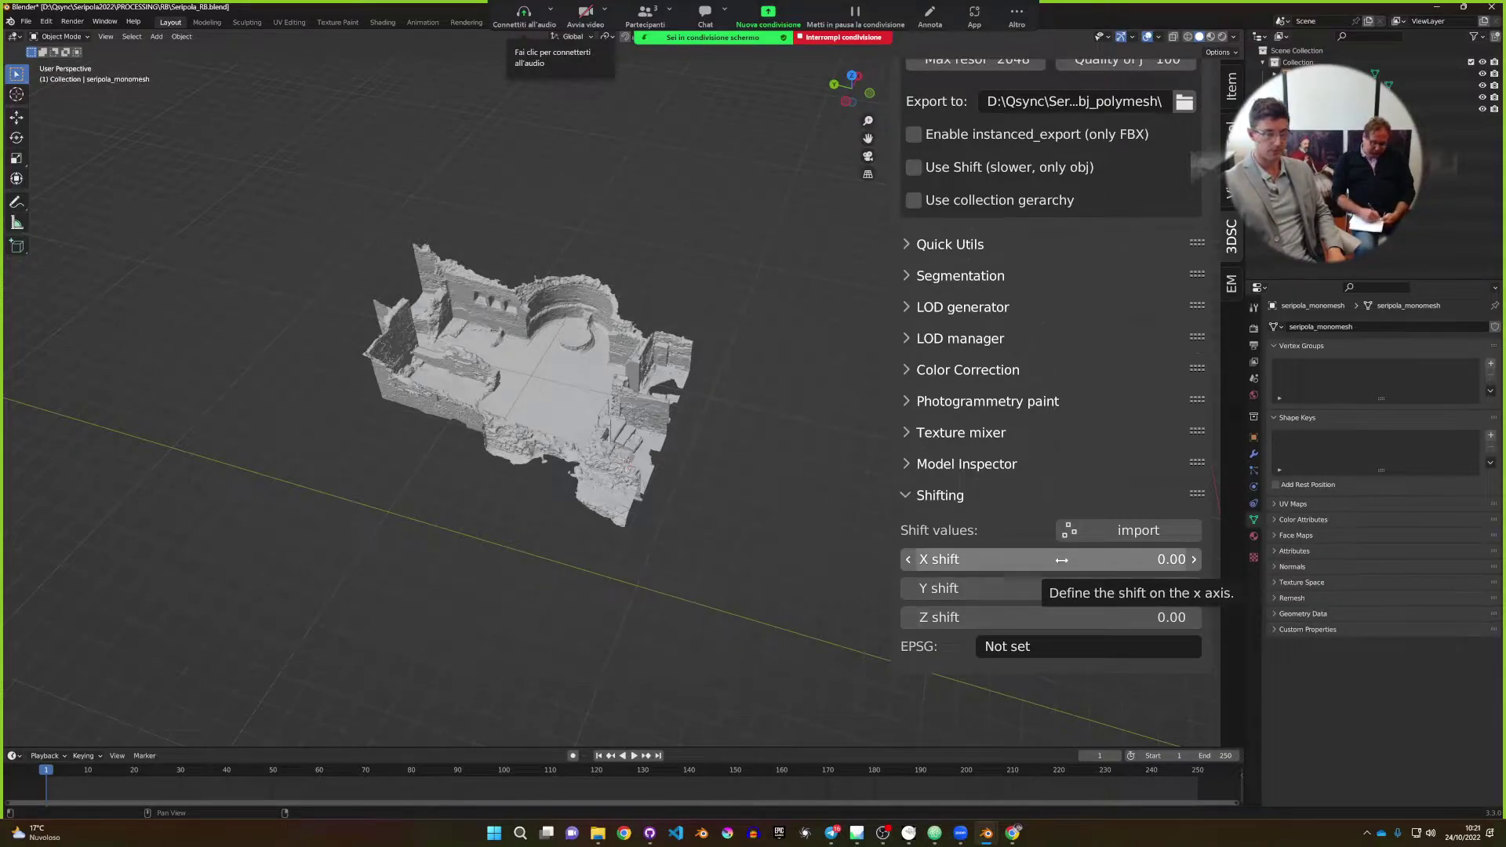
{"action": "middle_click_drag", "start_coordinate": [840, 559], "coordinate": [716, 534]}
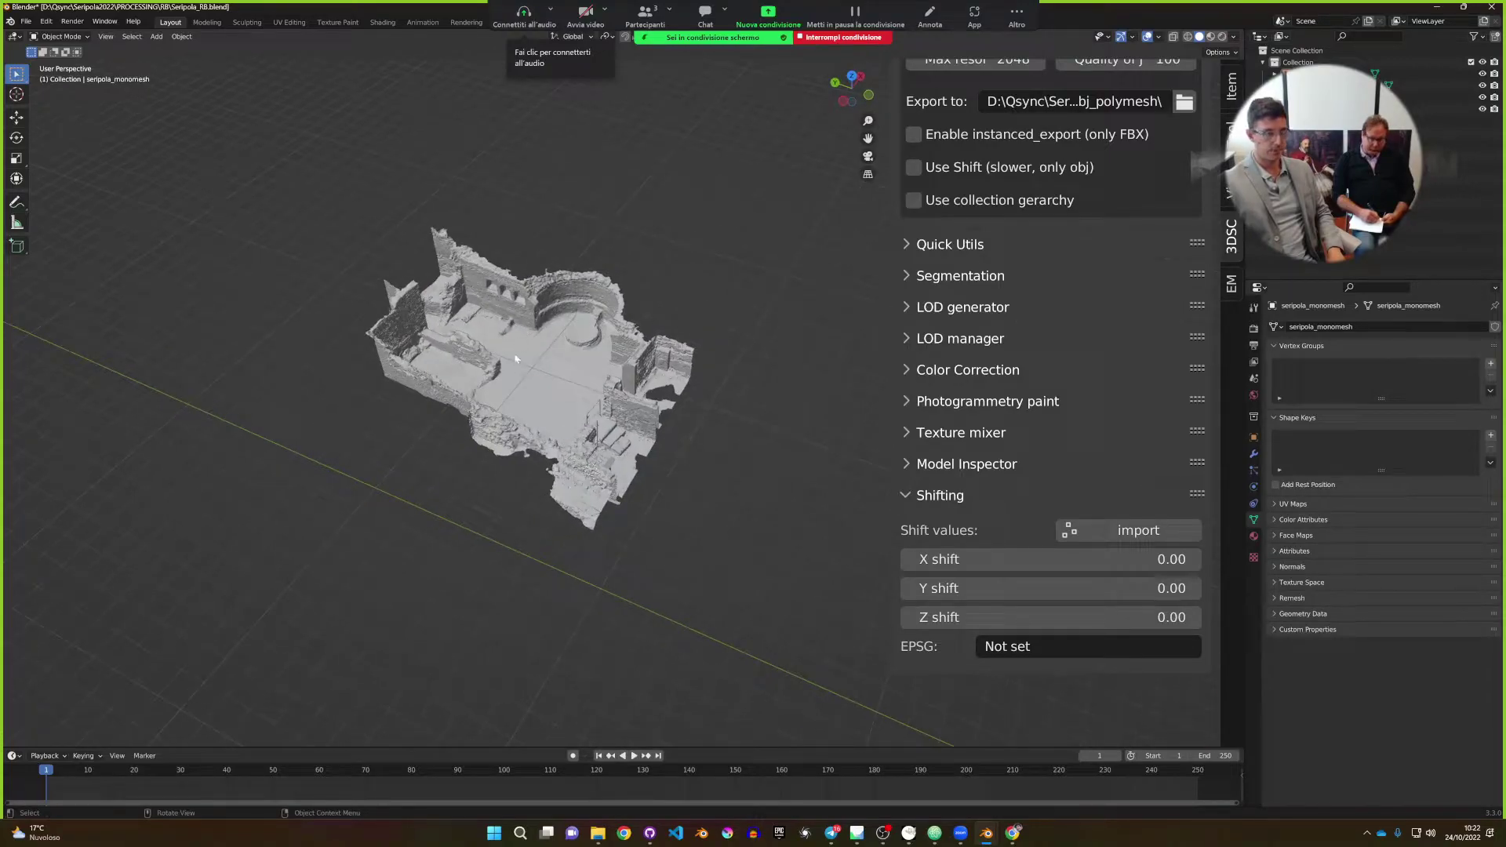
{"action": "left_click", "coordinate": [532, 392]}
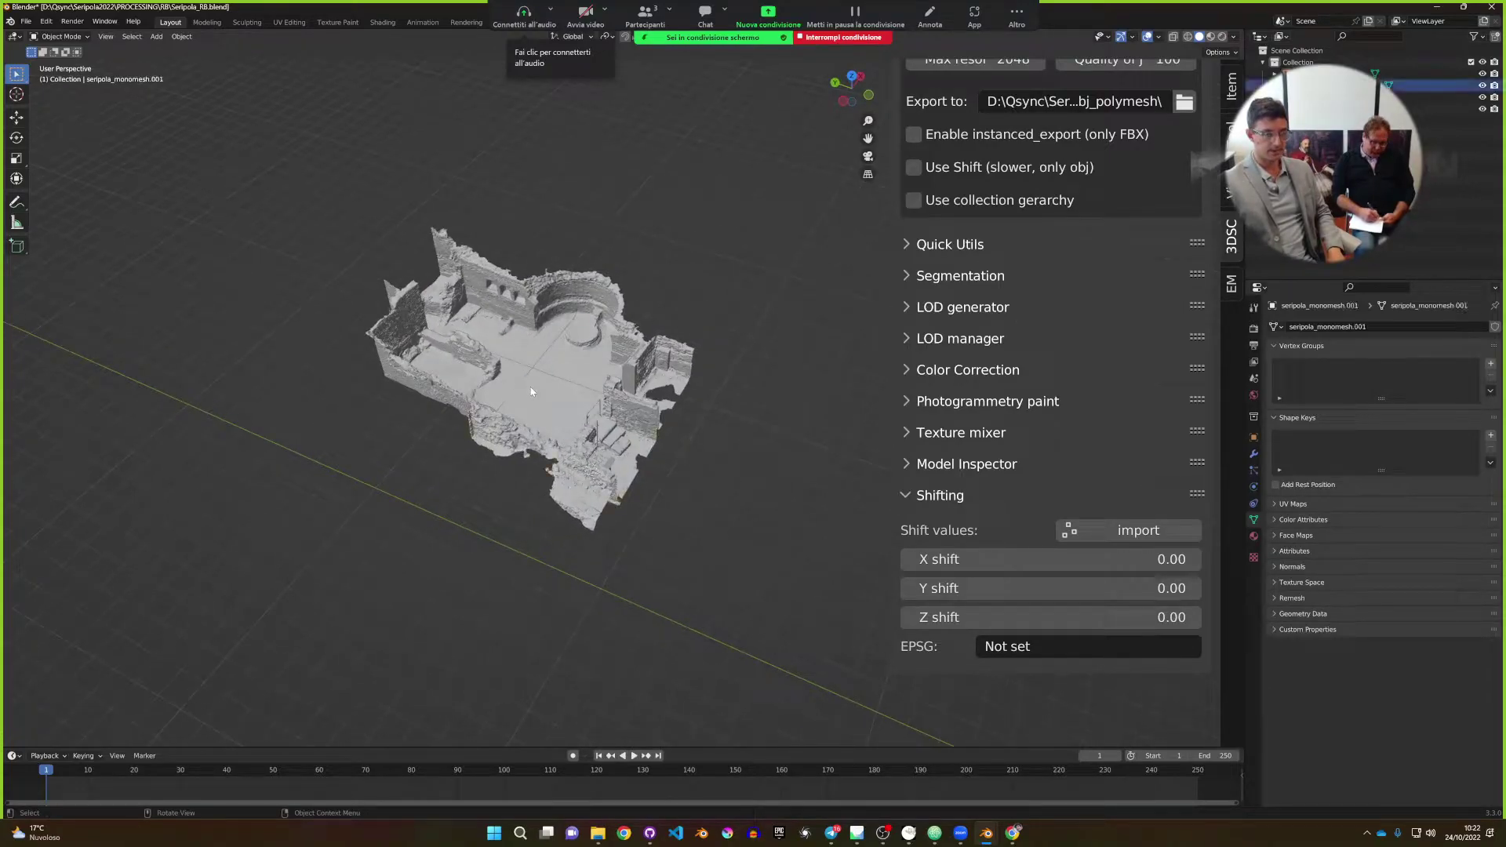
{"action": "left_click", "coordinate": [594, 363]}
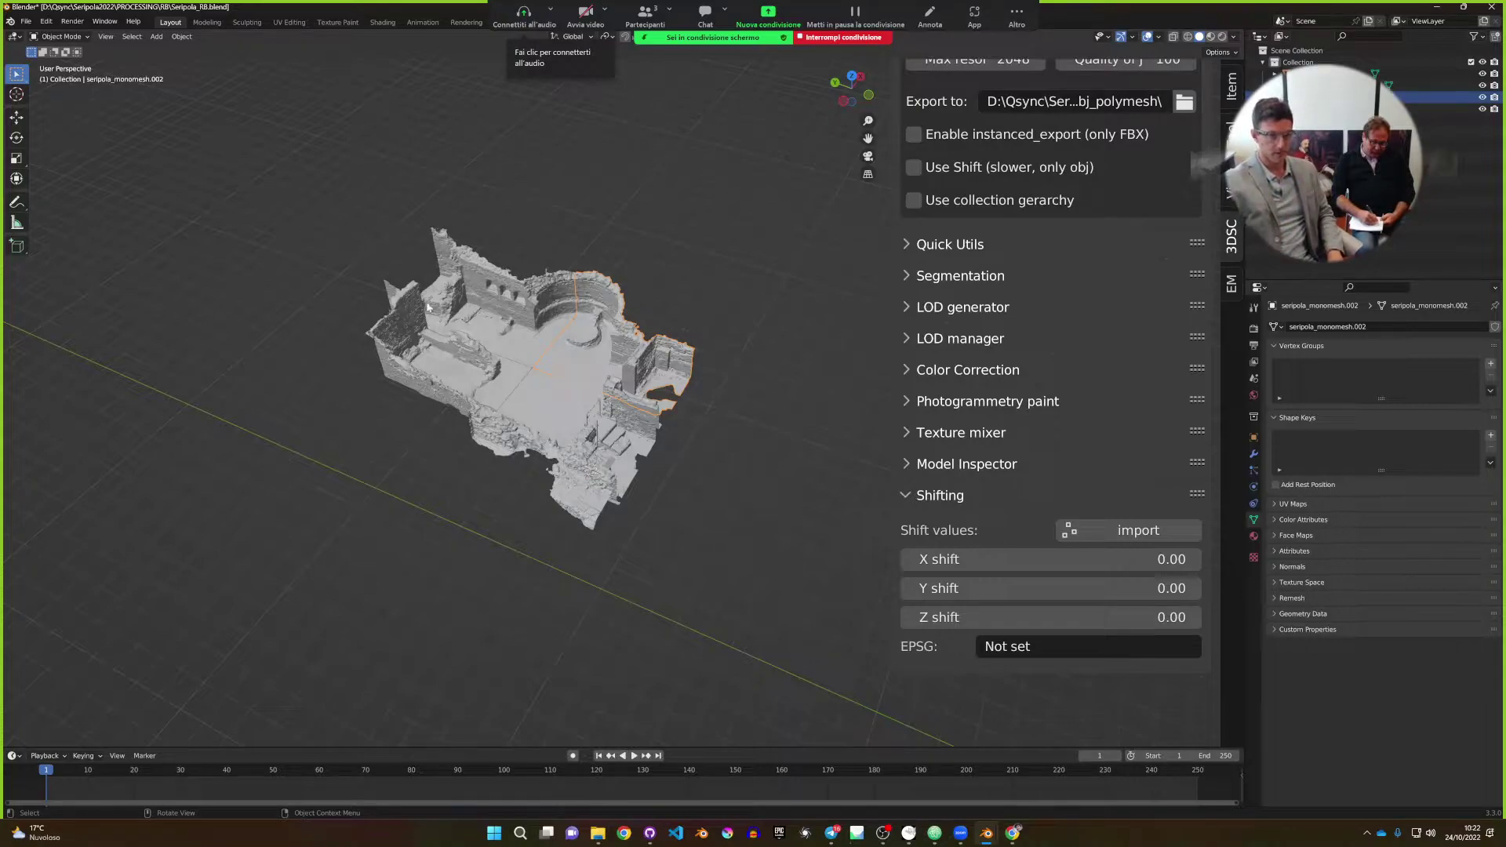
{"action": "left_click", "coordinate": [1044, 560]}
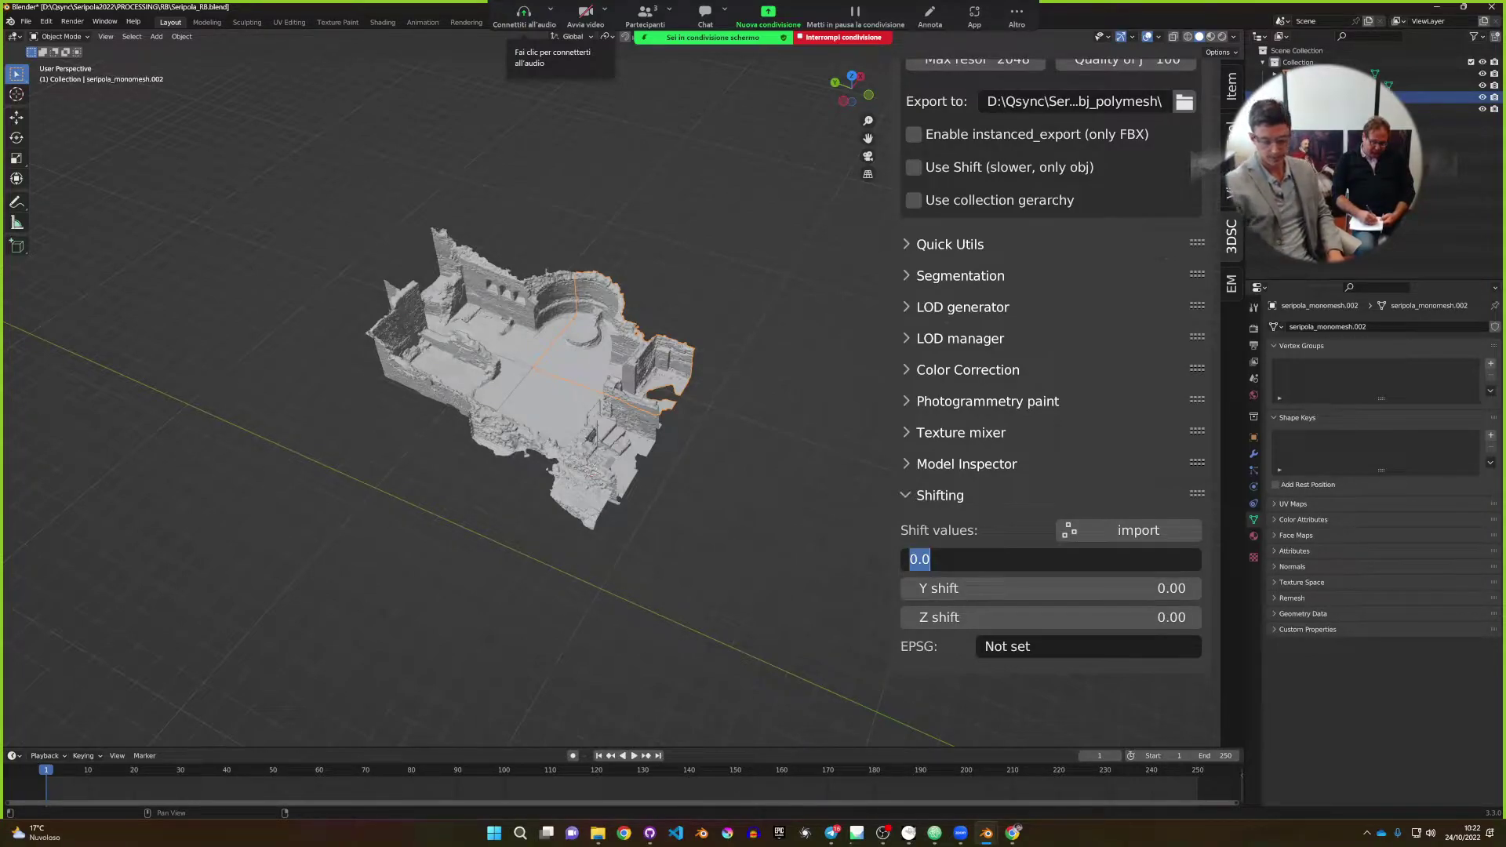
{"action": "type", "text": "240"}
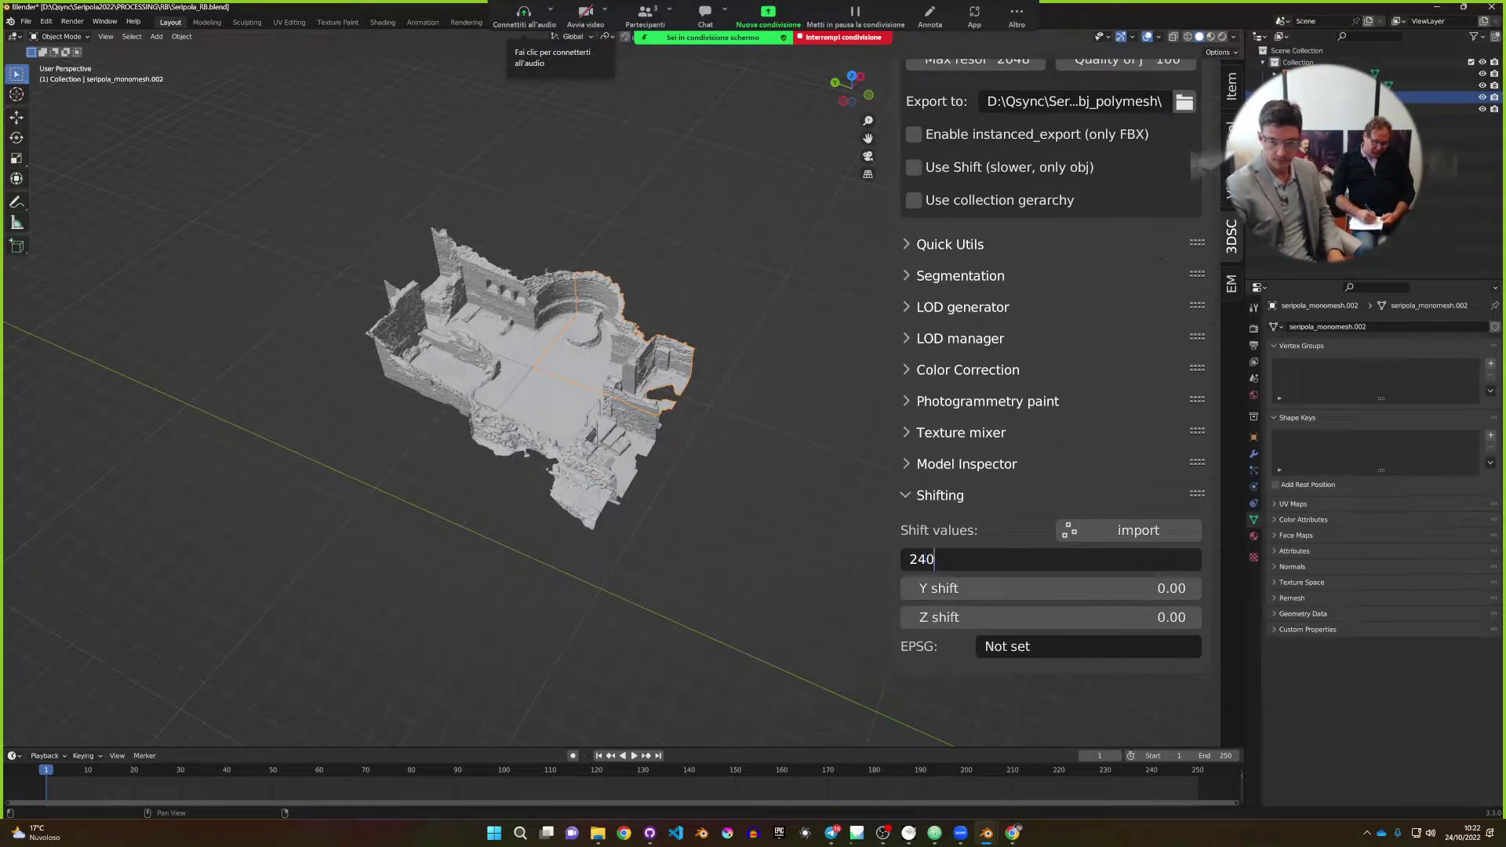
{"action": "type", "text": "0520"}
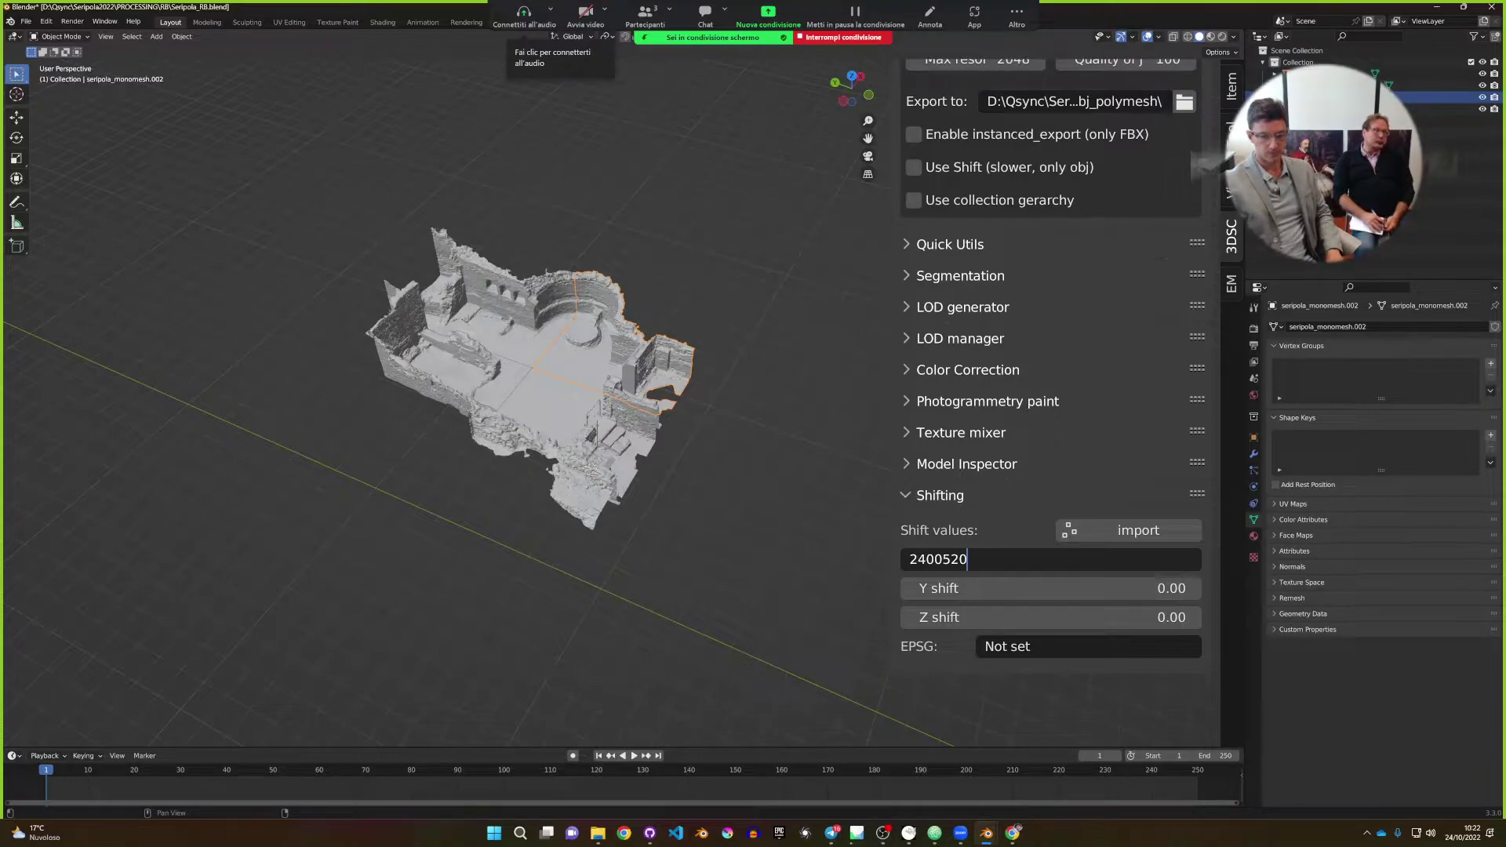
{"action": "key", "text": "Return"}
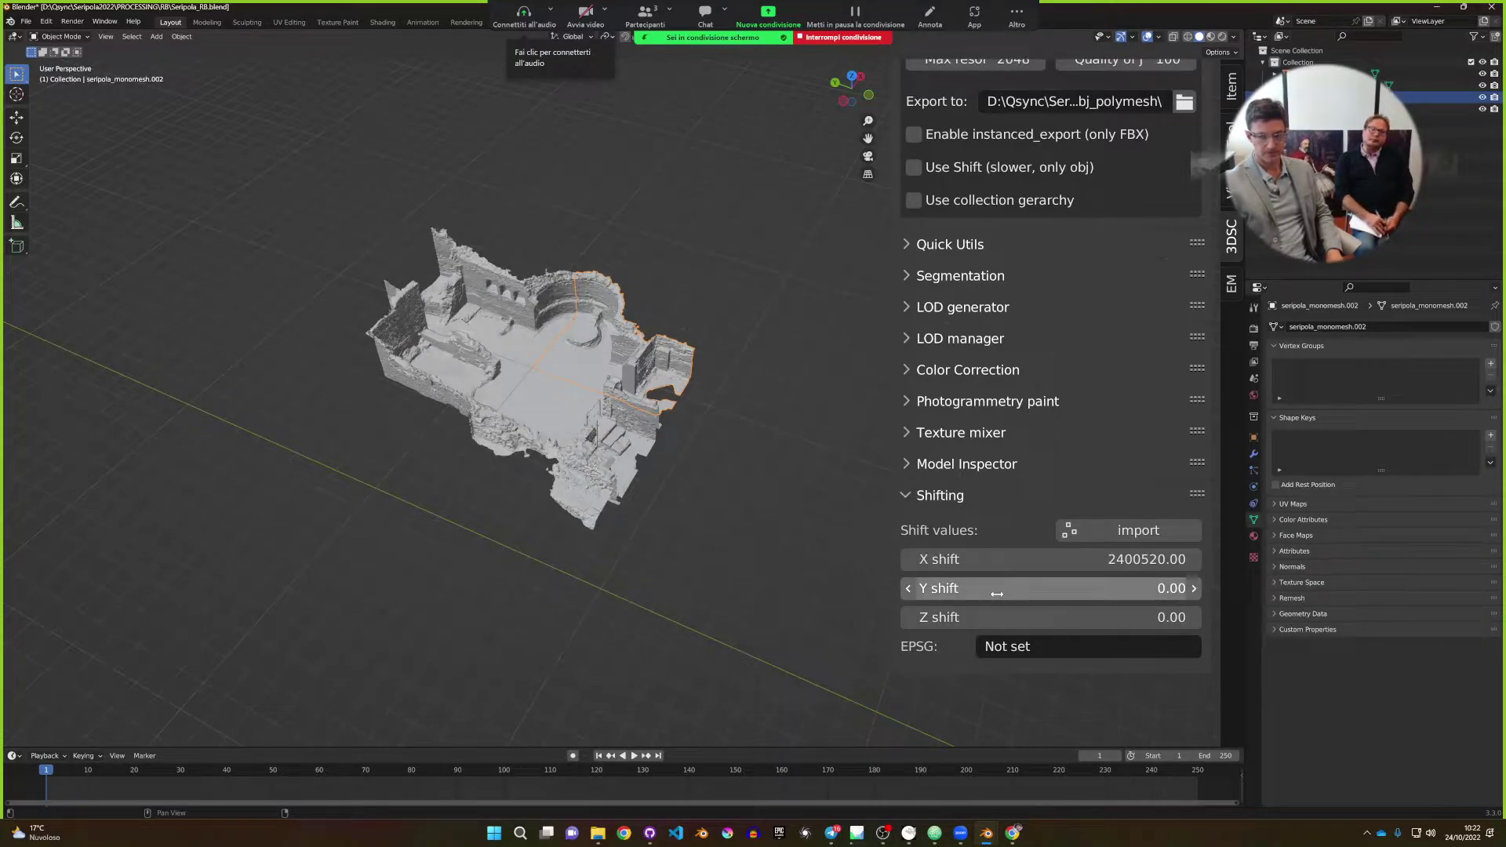
{"action": "left_click", "coordinate": [997, 594]}
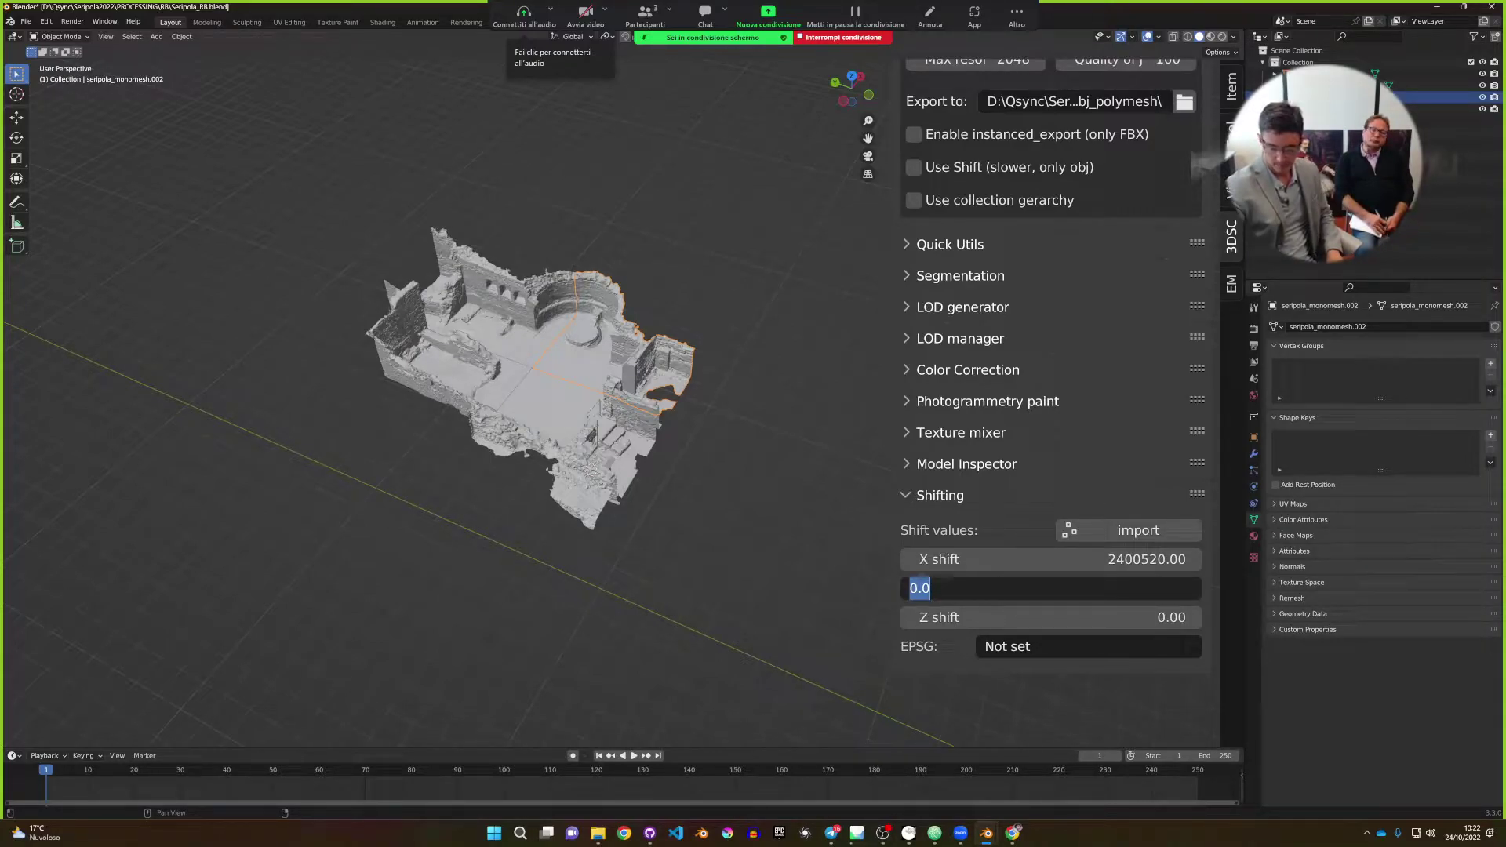
{"action": "type", "text": "46"}
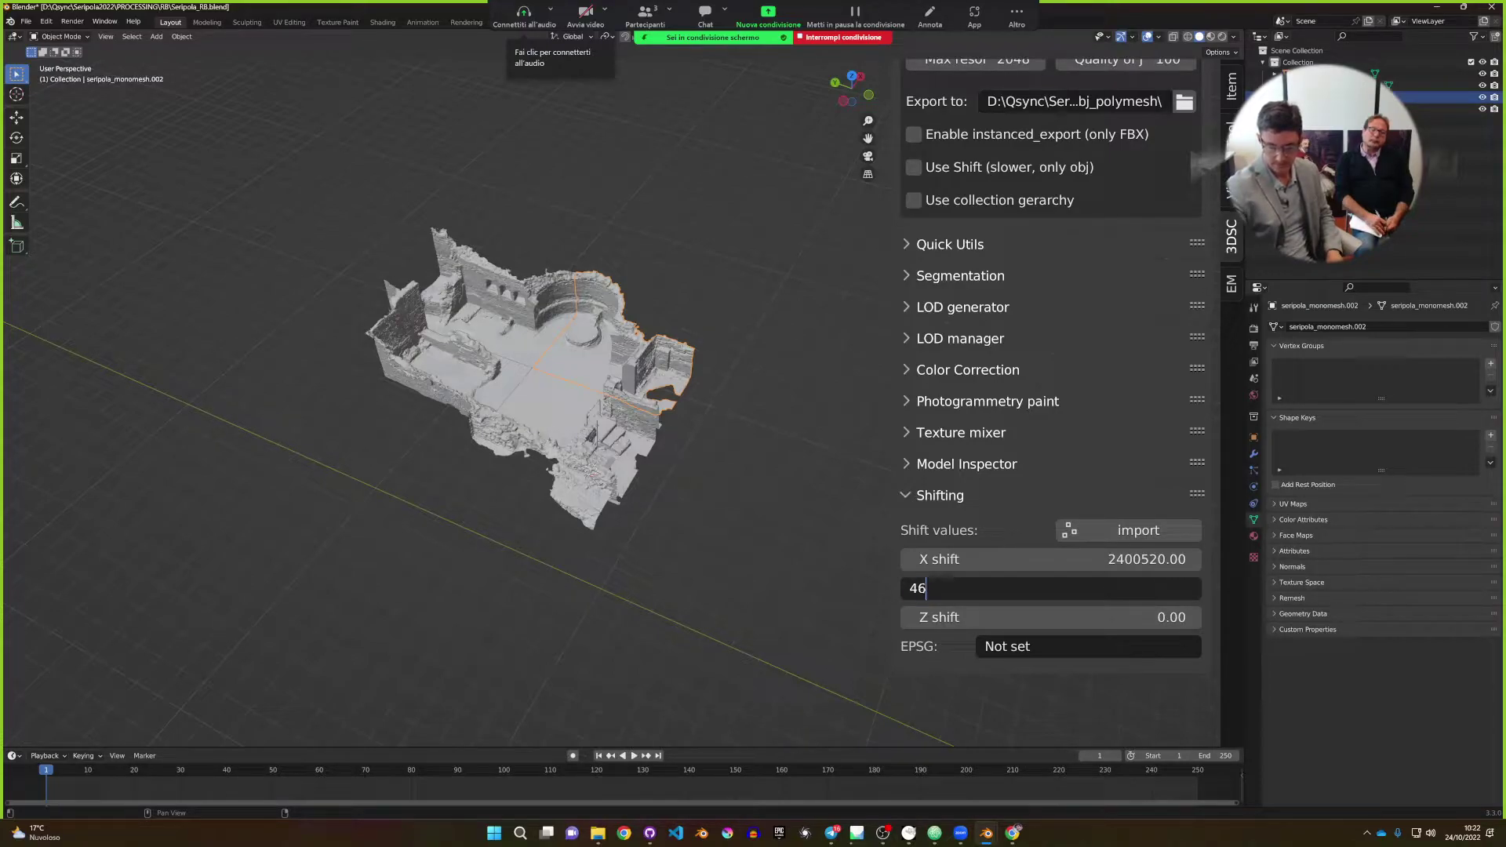
{"action": "type", "text": "50200"}
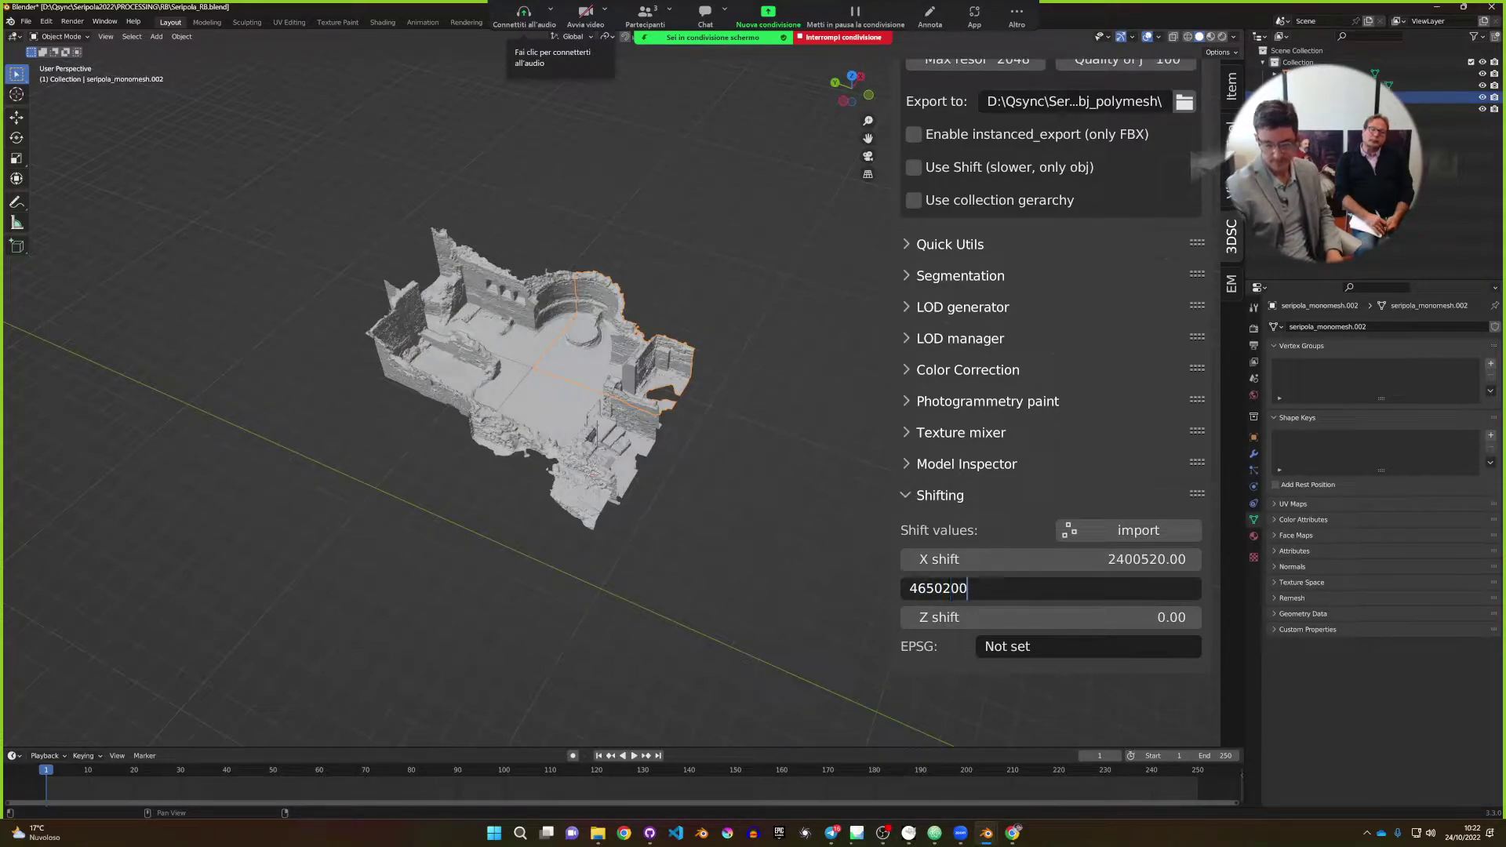
{"action": "key", "text": "Return"}
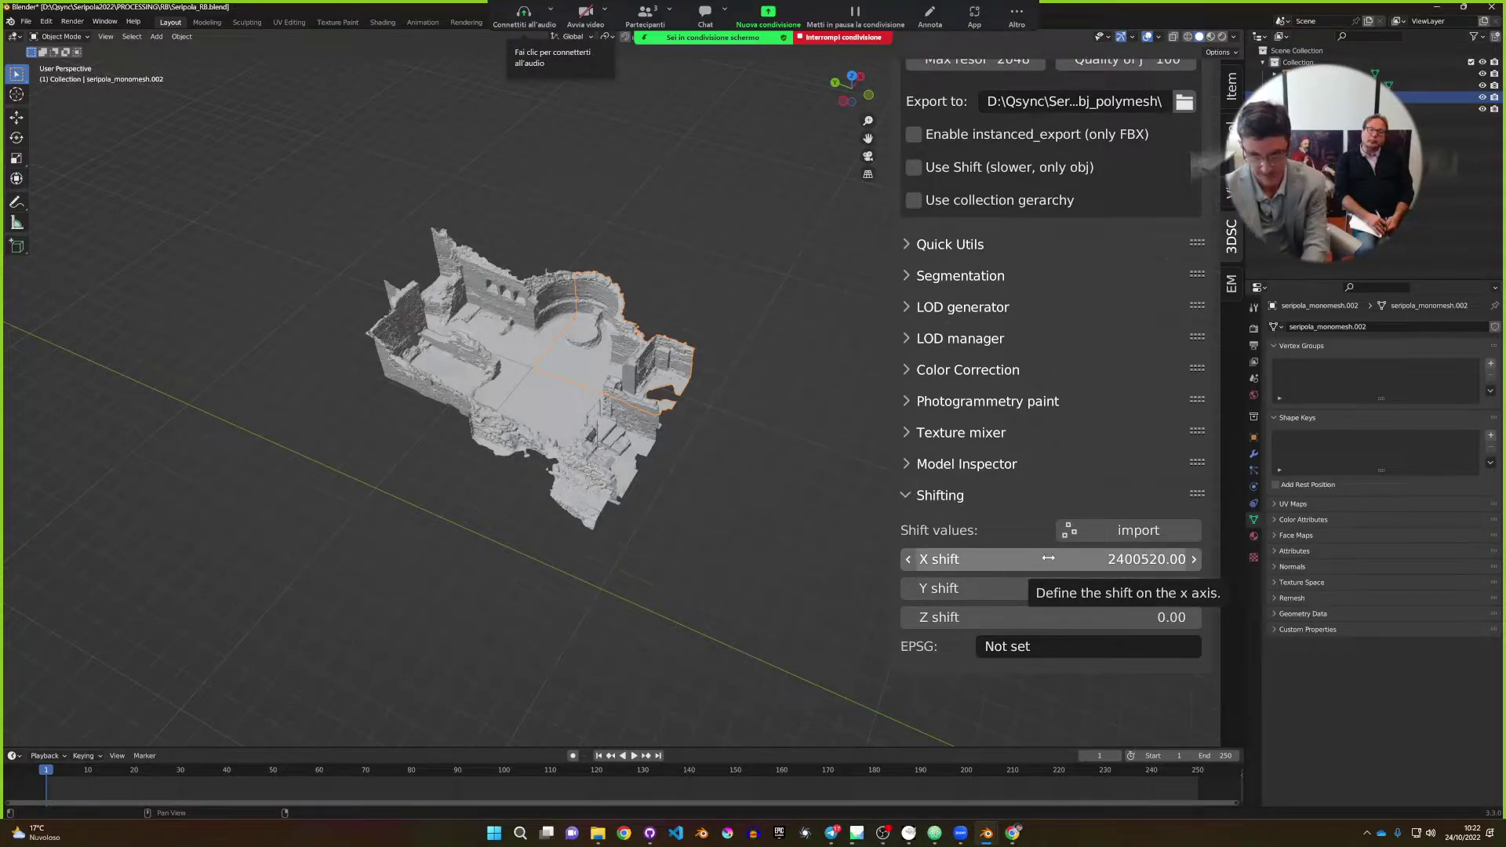
{"action": "left_click", "coordinate": [1049, 590]}
{"action": "type", "text": "0"}
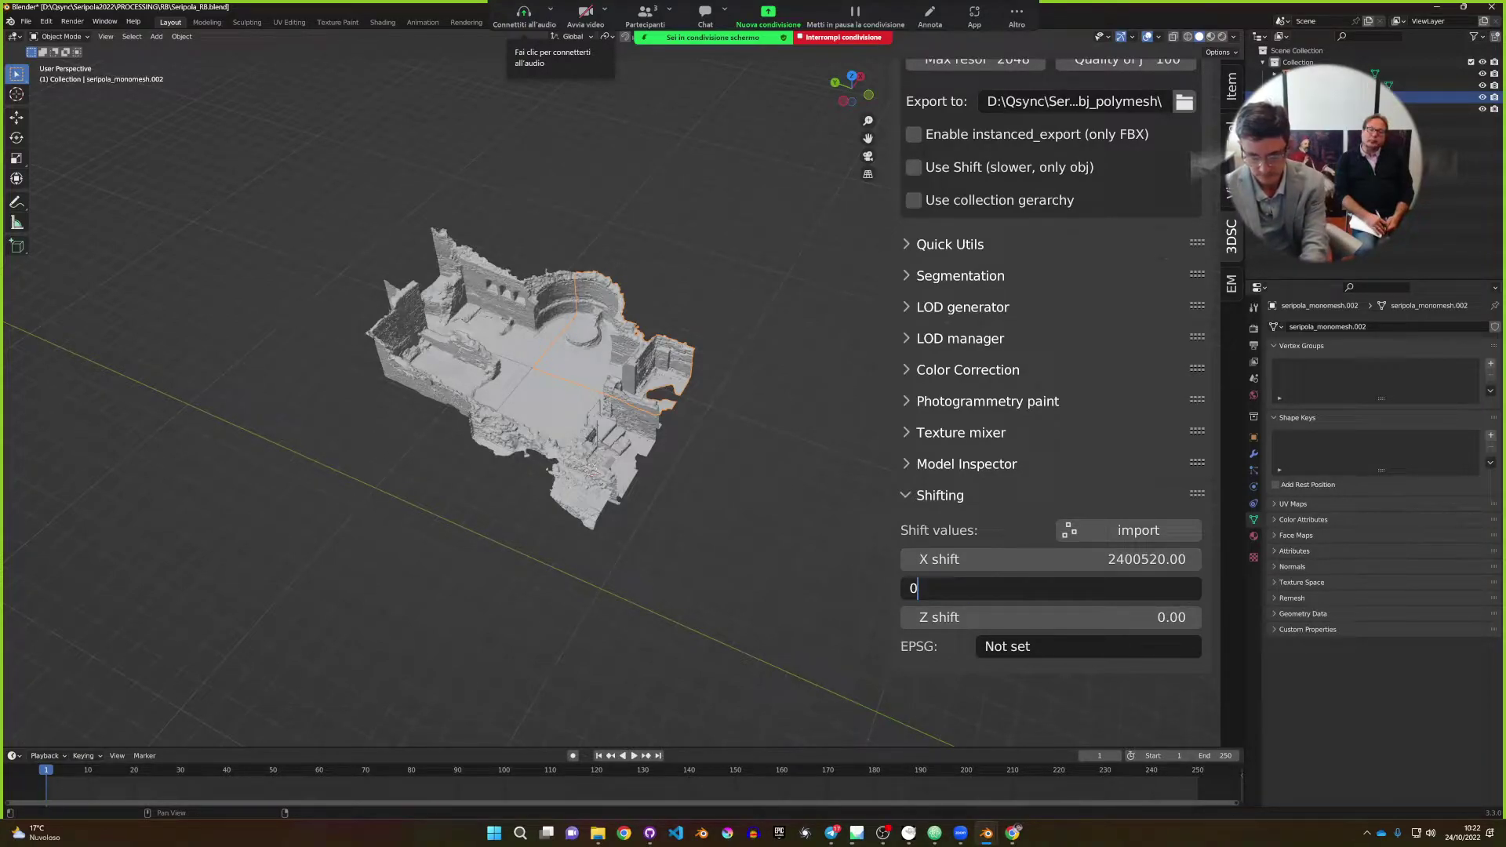
{"action": "key", "text": "Return"}
{"action": "left_click", "coordinate": [1052, 559]}
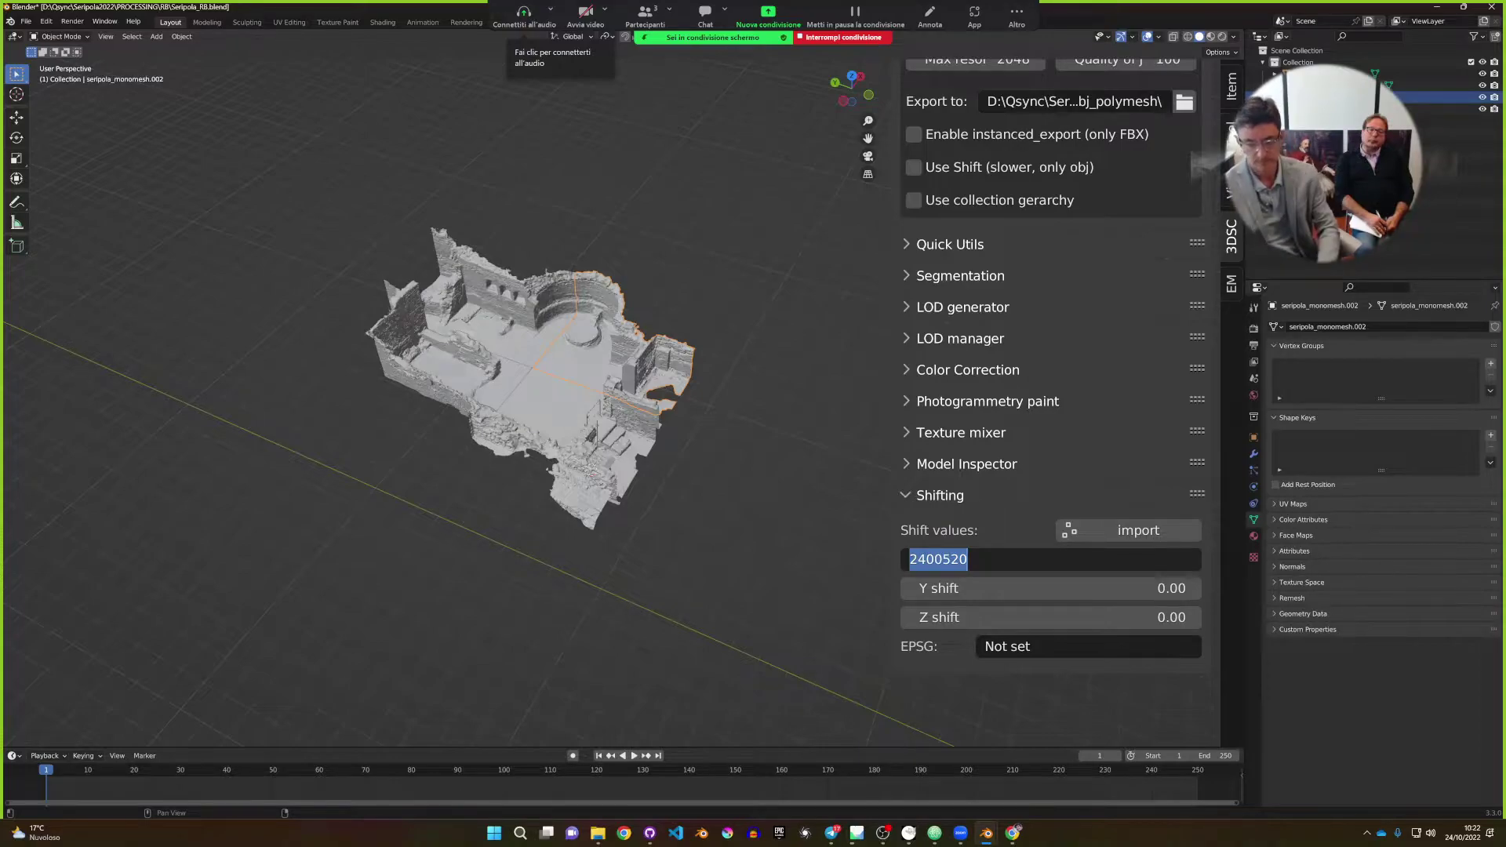
{"action": "type", "text": "0"}
{"action": "key", "text": "Return"}
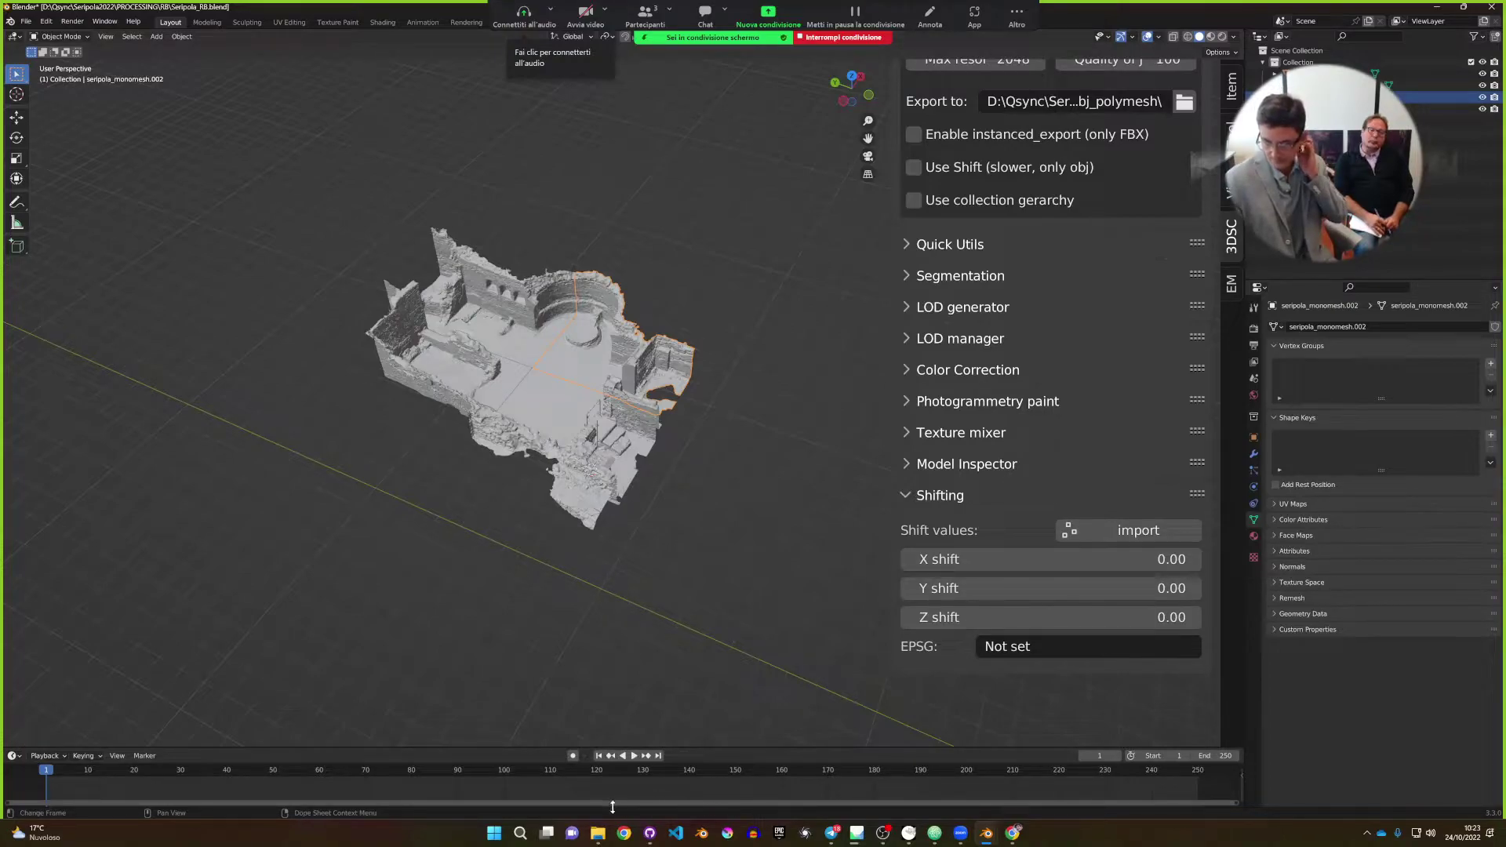
Open the SHIFT file in Notepad and select its EPSG::3003 code.
{"action": "left_click", "coordinate": [598, 833]}
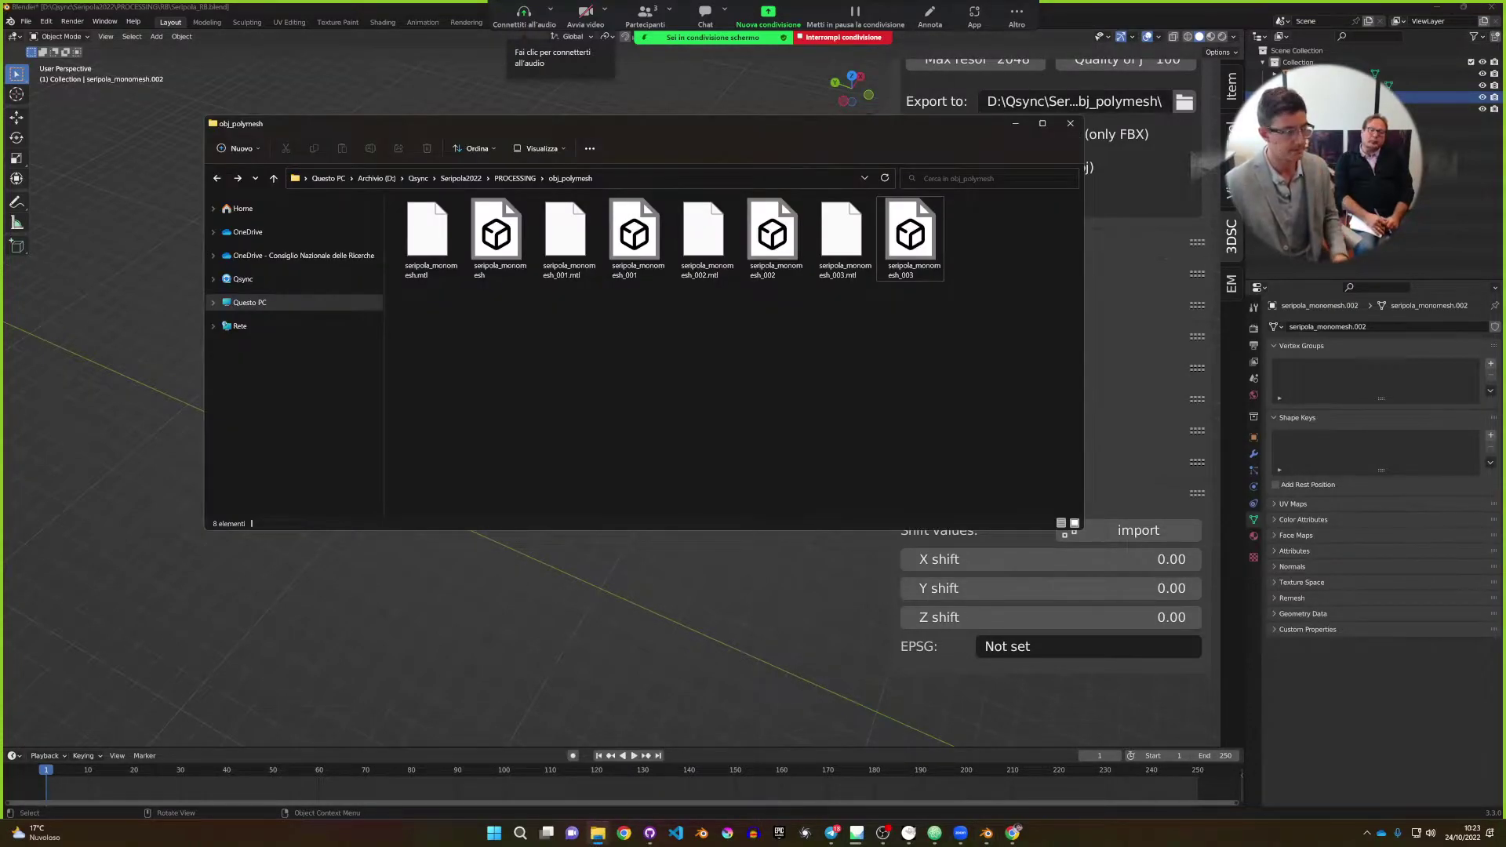
{"action": "key", "text": "alt+Tab"}
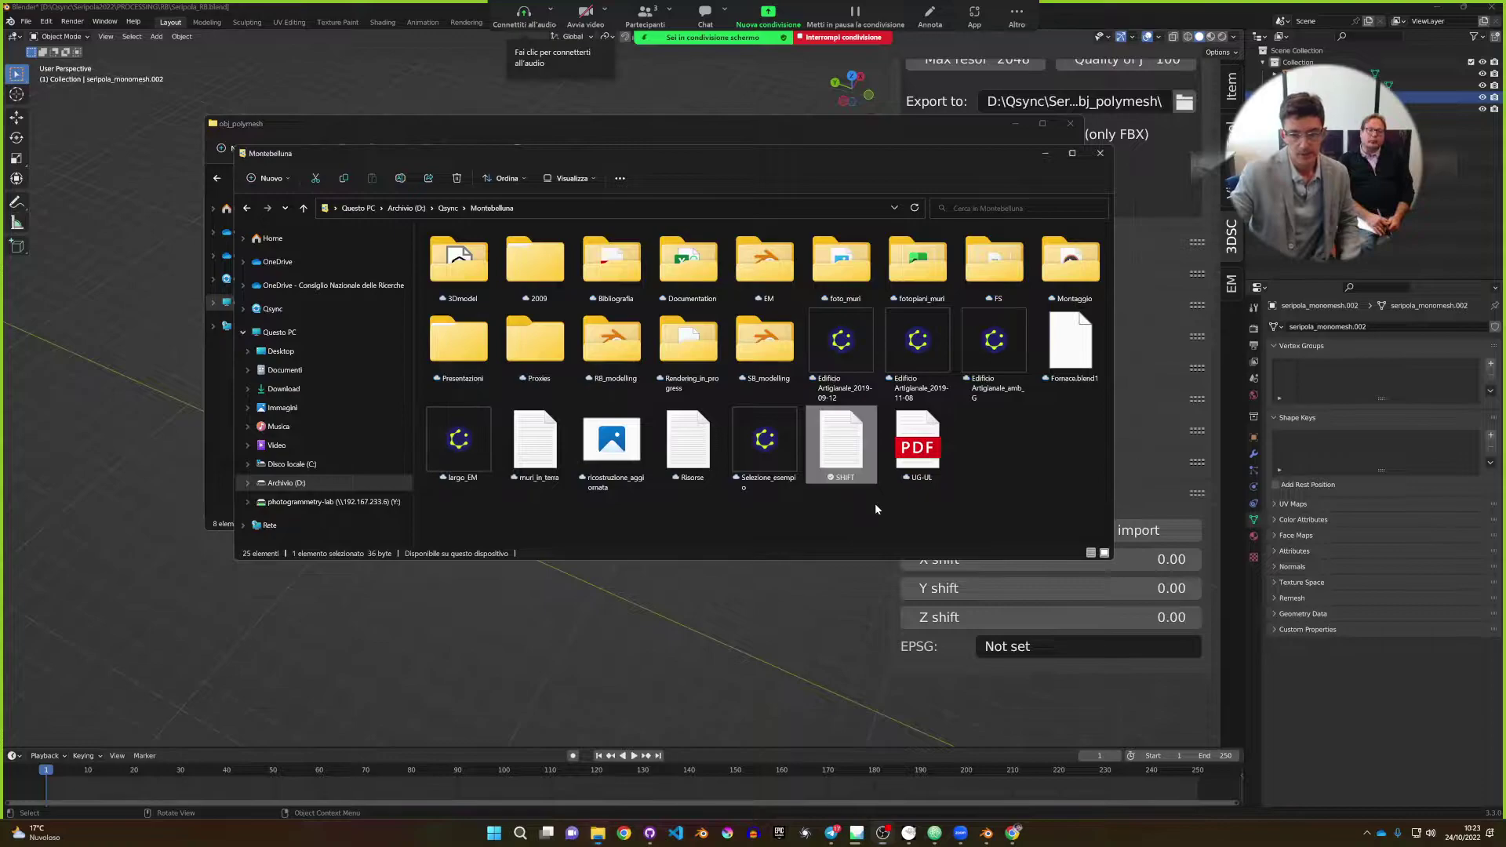
{"action": "double_click", "coordinate": [842, 453]}
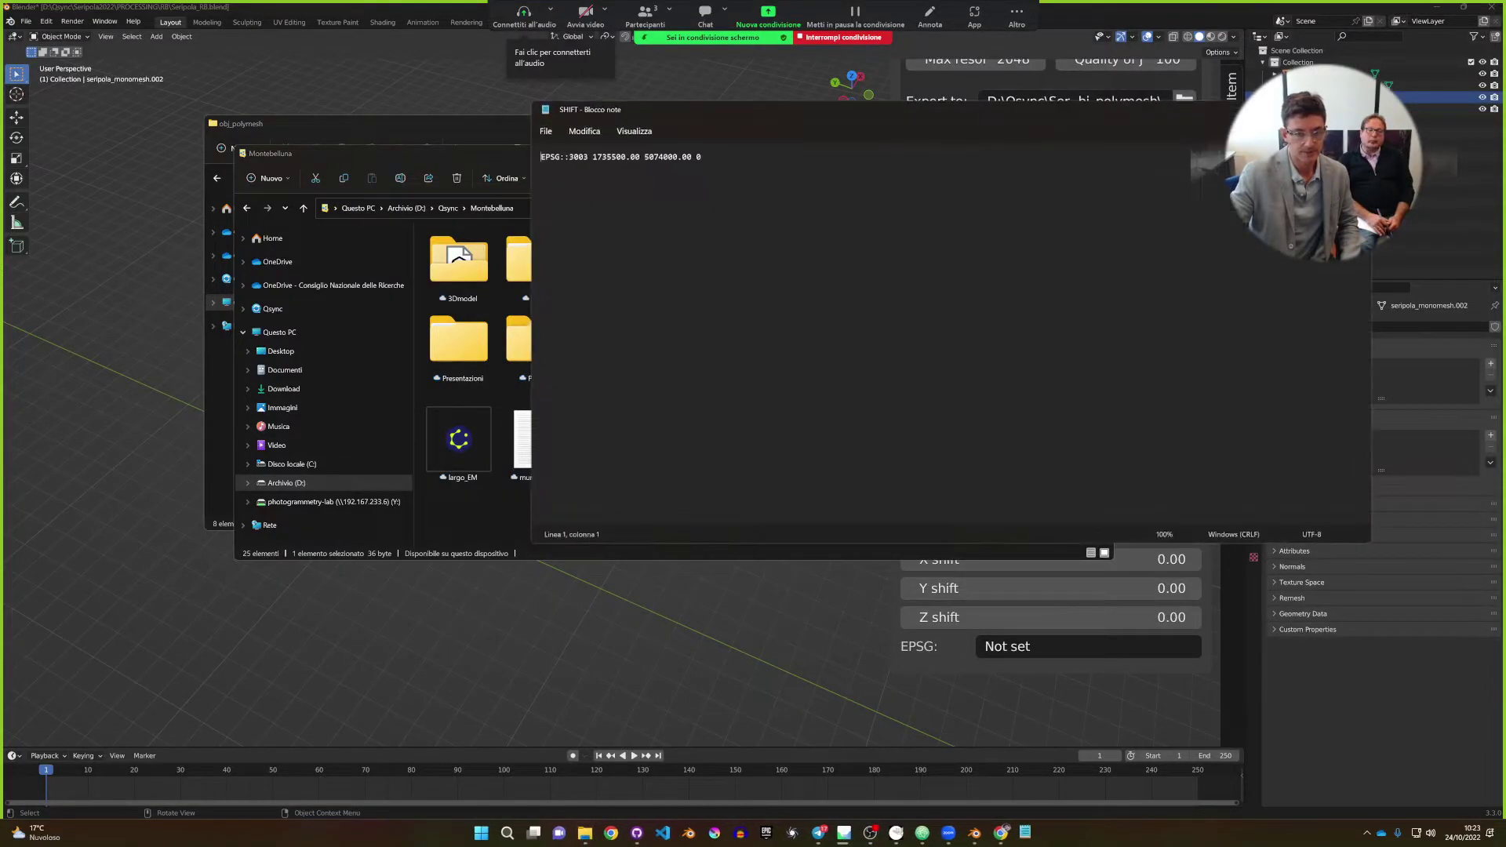
{"action": "left_click_drag", "start_coordinate": [784, 118], "coordinate": [510, 190]}
{"action": "scroll", "coordinate": [510, 235], "scroll_direction": "up", "scroll_amount": 6, "text": "ctrl"}
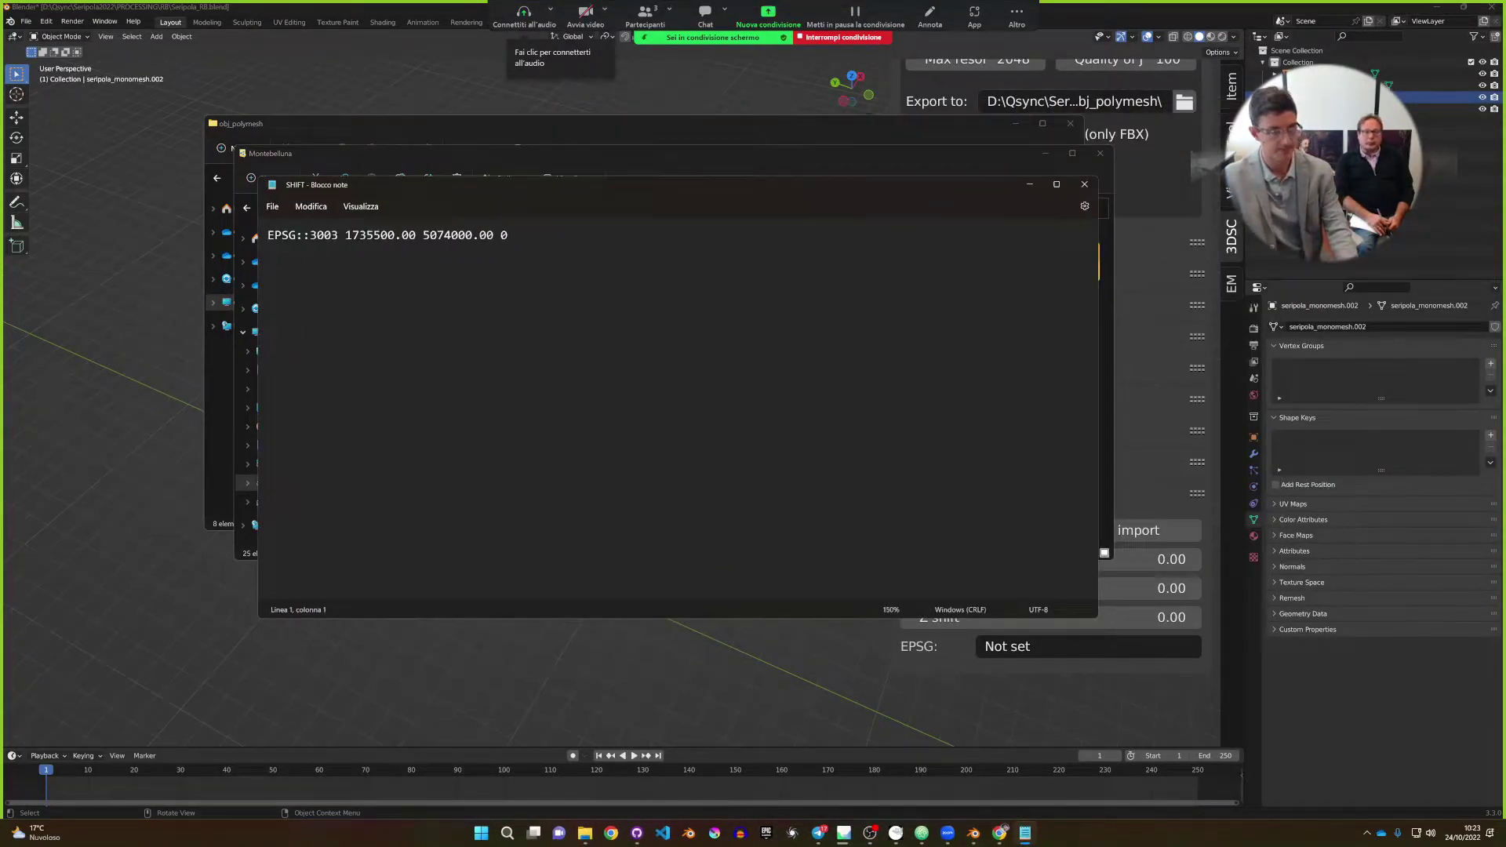
{"action": "scroll", "coordinate": [510, 235], "scroll_direction": "up", "scroll_amount": 8, "text": "ctrl"}
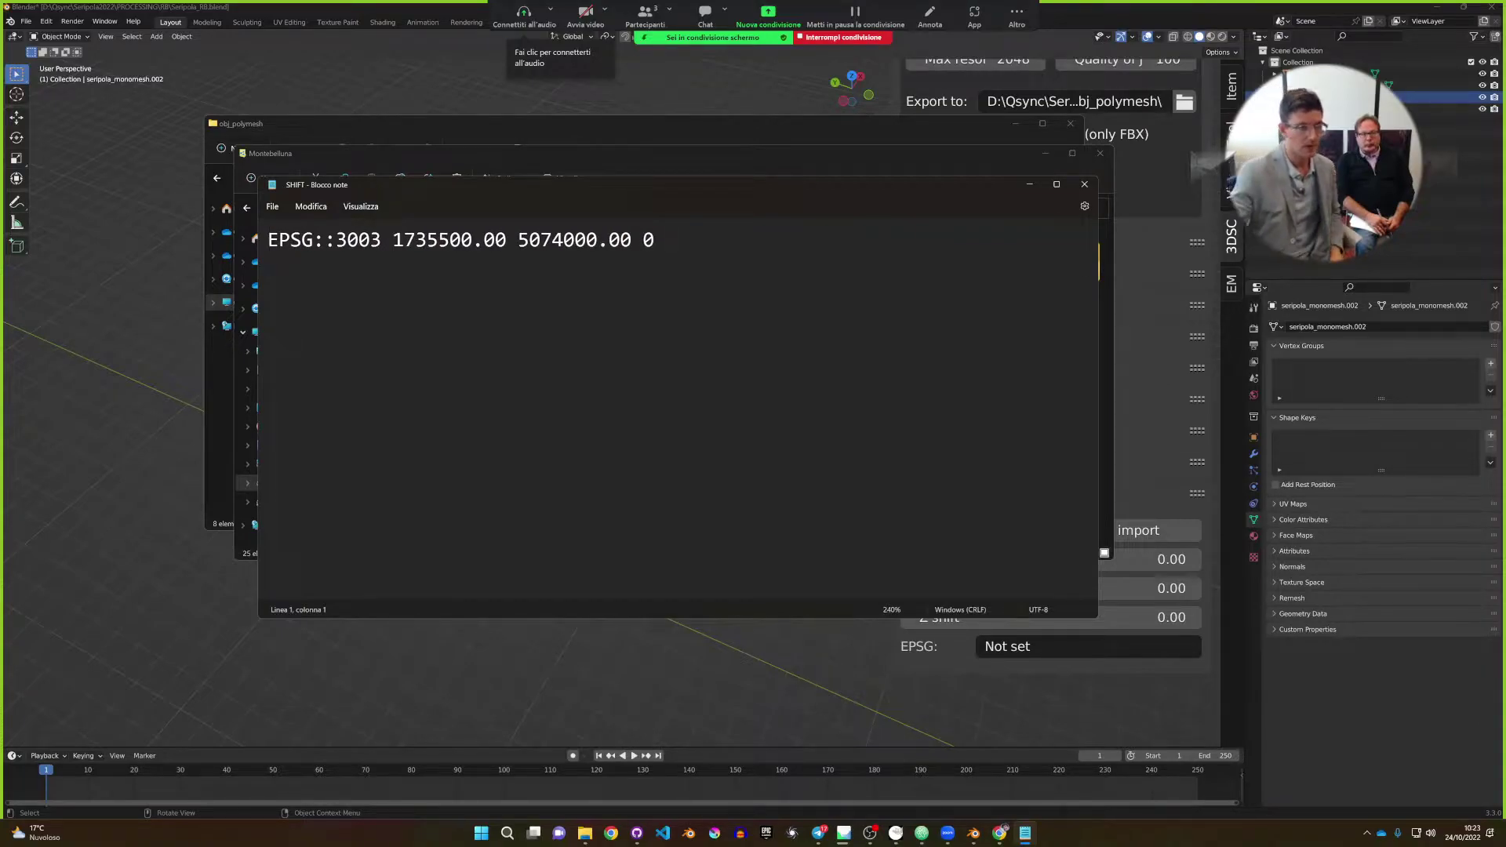
{"action": "double_click", "coordinate": [375, 239]}
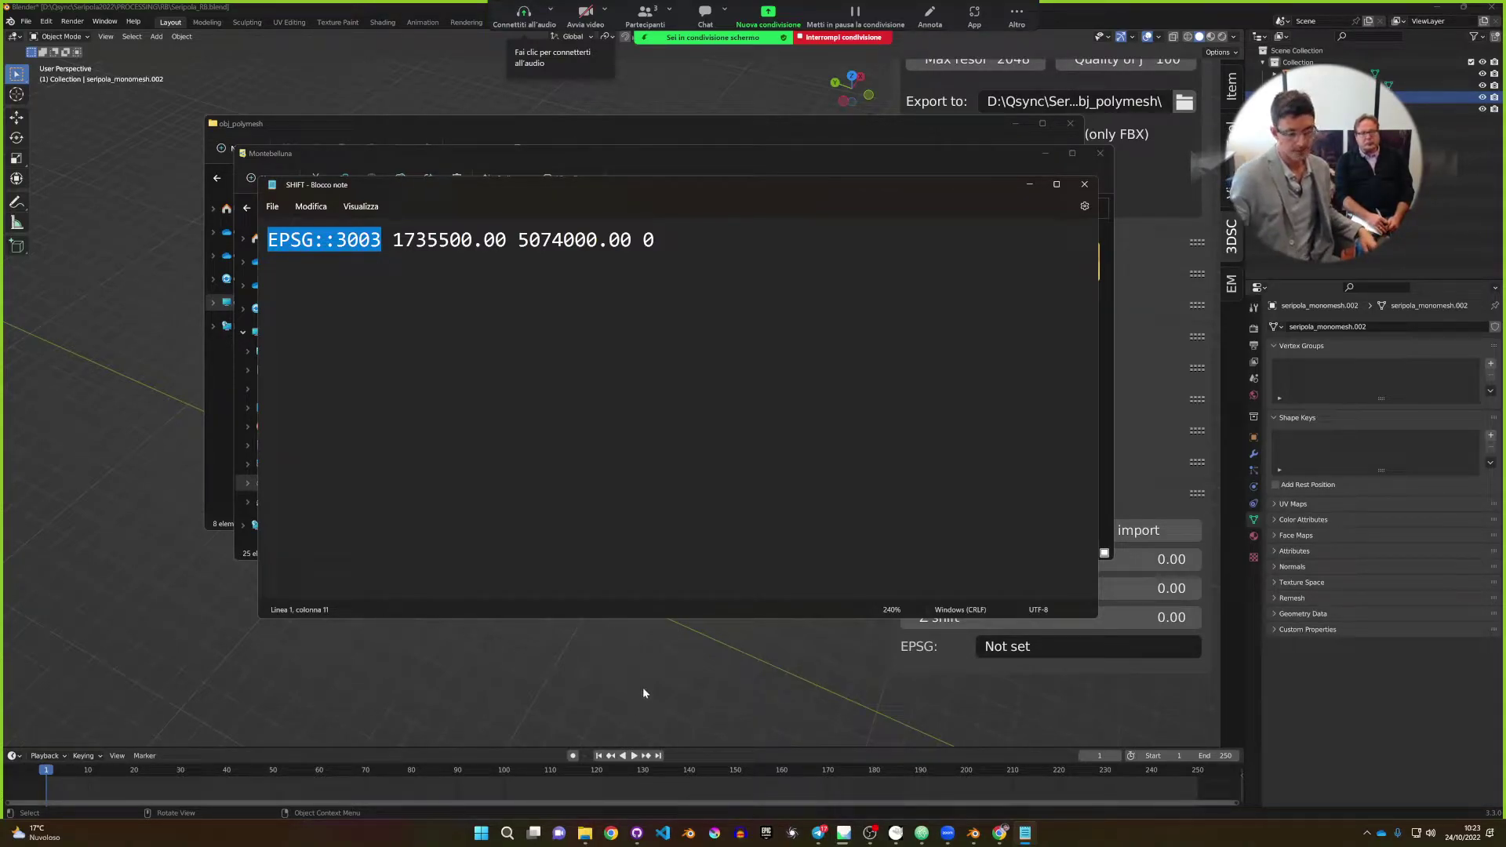
Search the web for 'epsg' in a new Chrome tab.
{"action": "left_click", "coordinate": [1000, 833]}
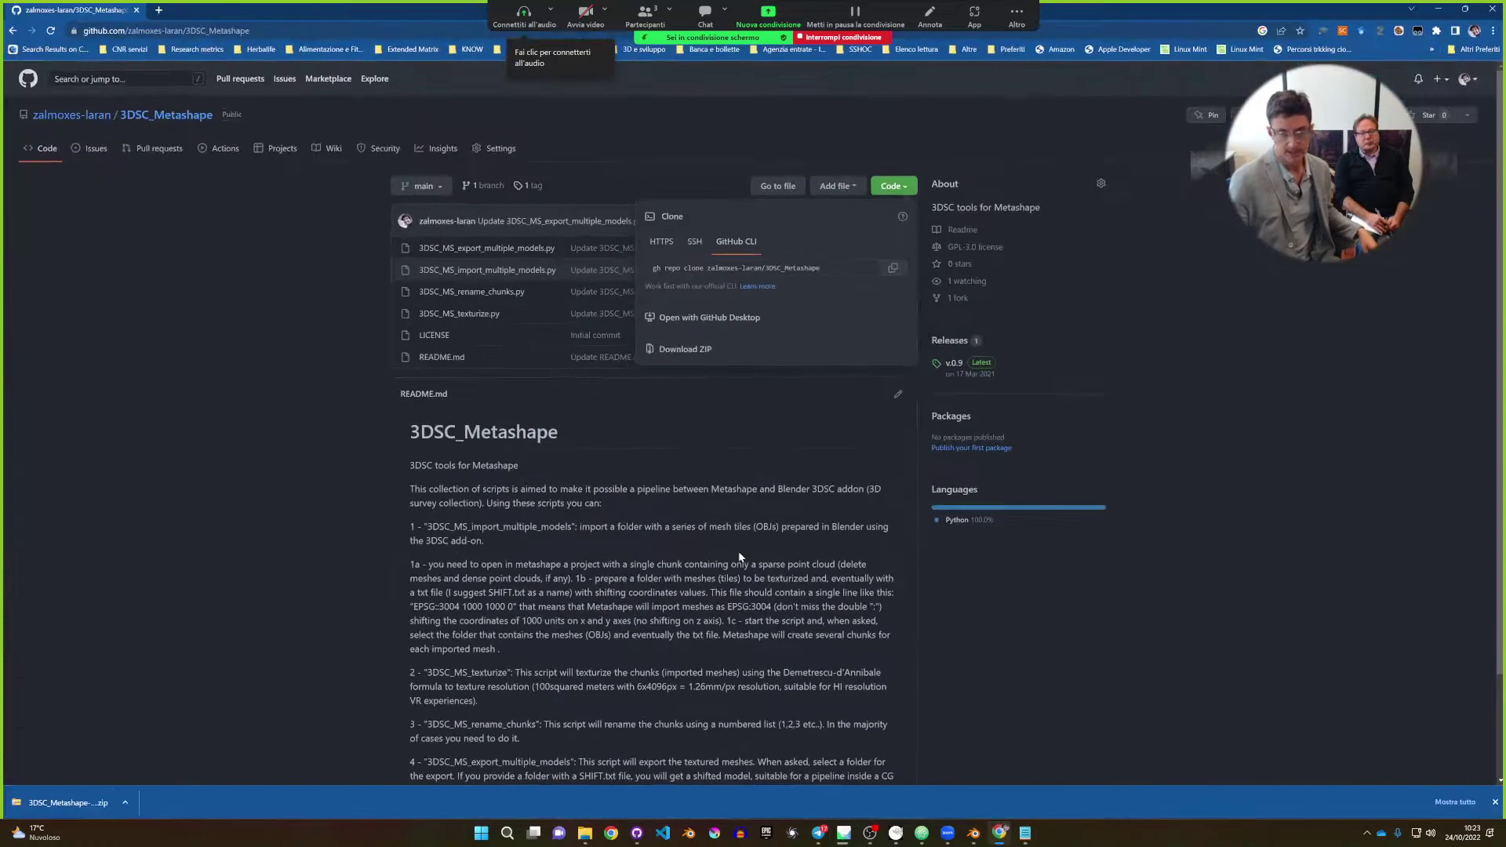
{"action": "left_click", "coordinate": [298, 449]}
{"action": "key", "text": "ctrl+t"}
{"action": "type", "text": "eps"}
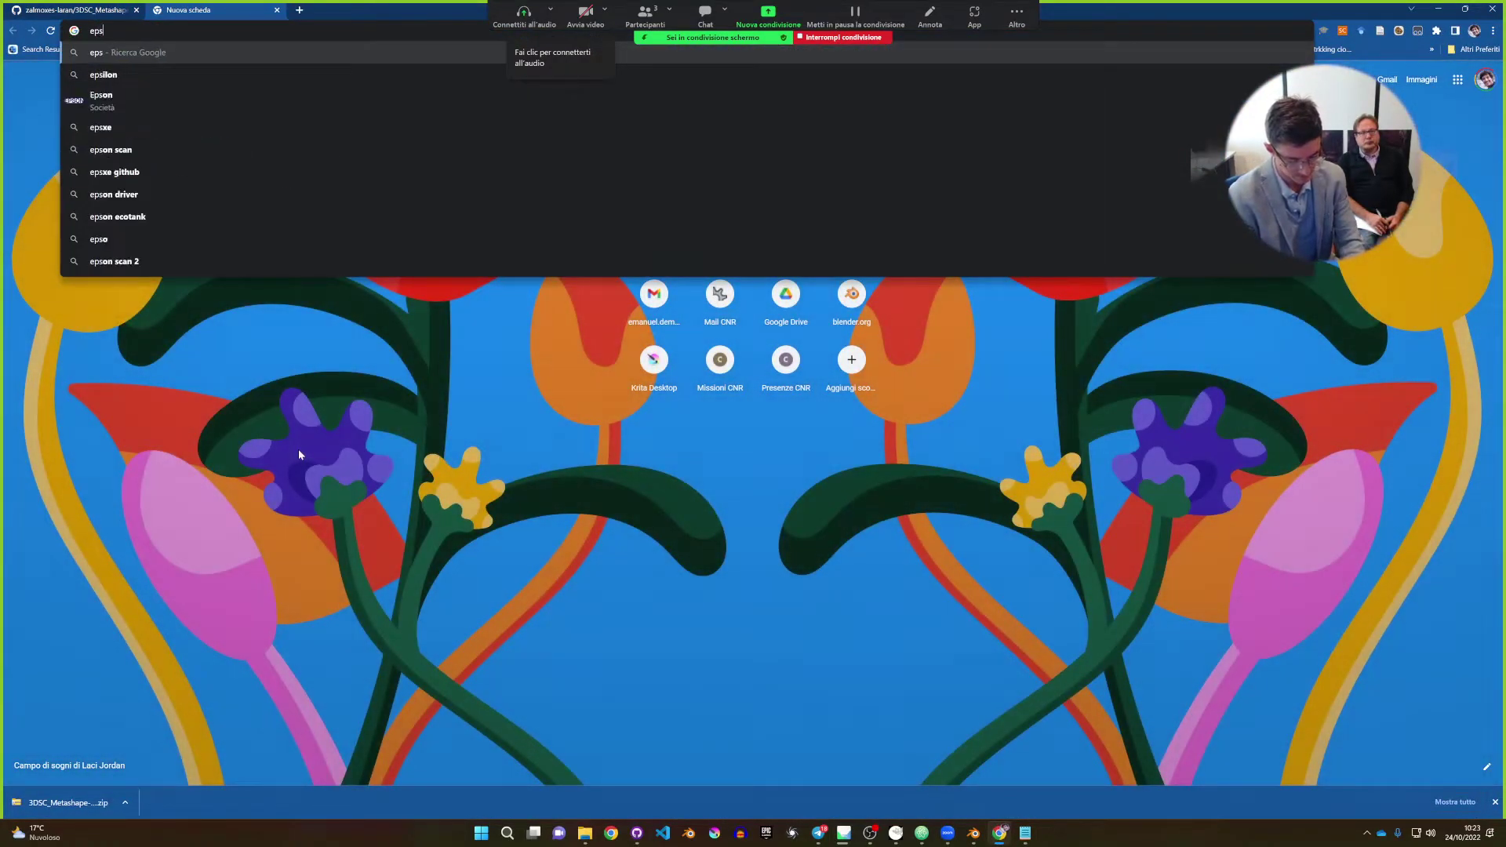
{"action": "type", "text": "g"}
{"action": "key", "text": "Return"}
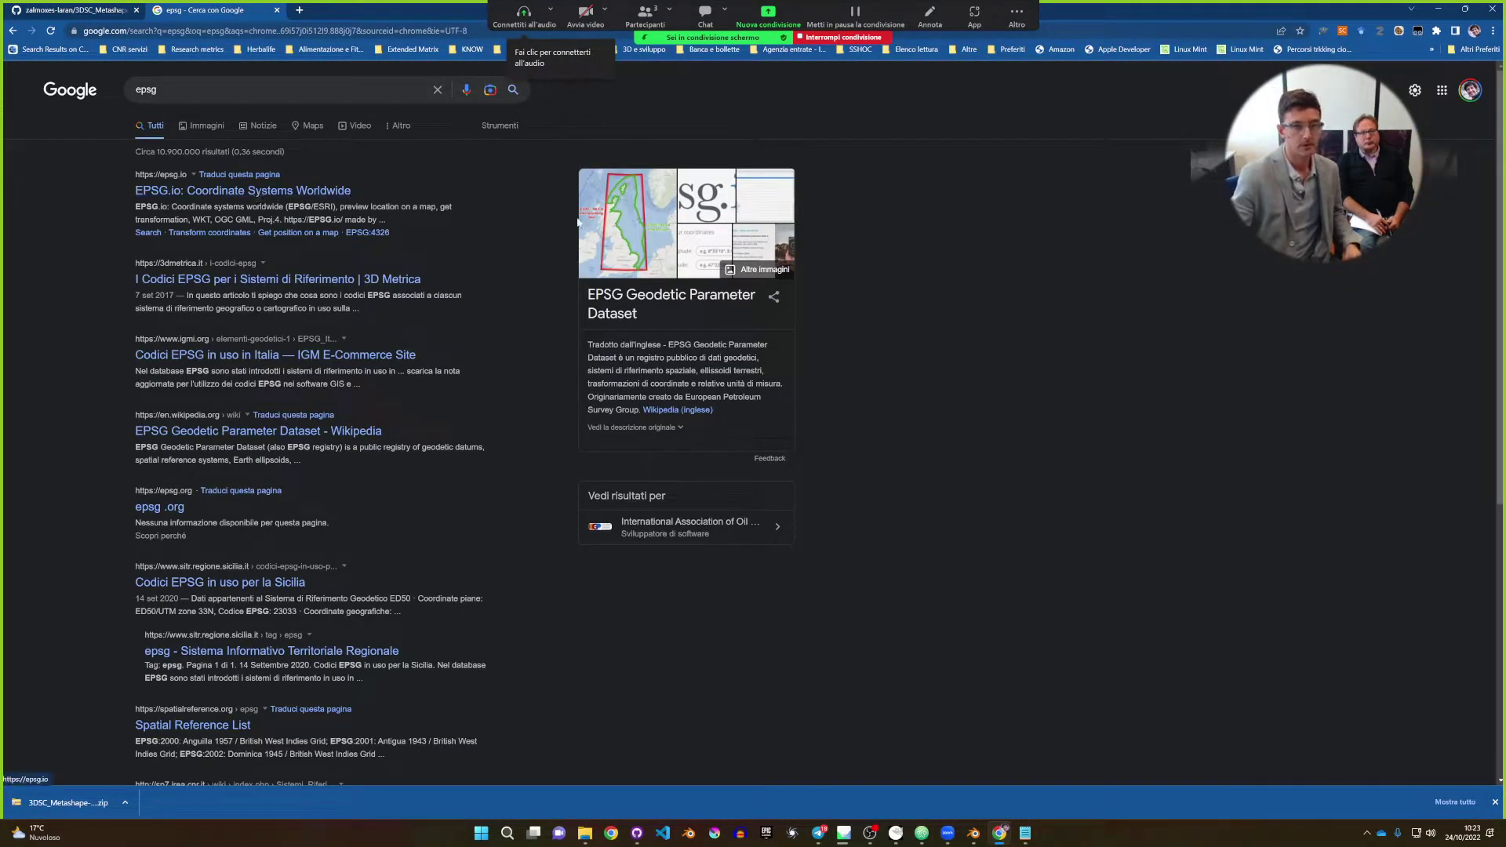
Open the EPSG Wikipedia article and highlight 'public registry of geodetic datums' and EPSG:4326.
{"action": "left_click", "coordinate": [675, 411]}
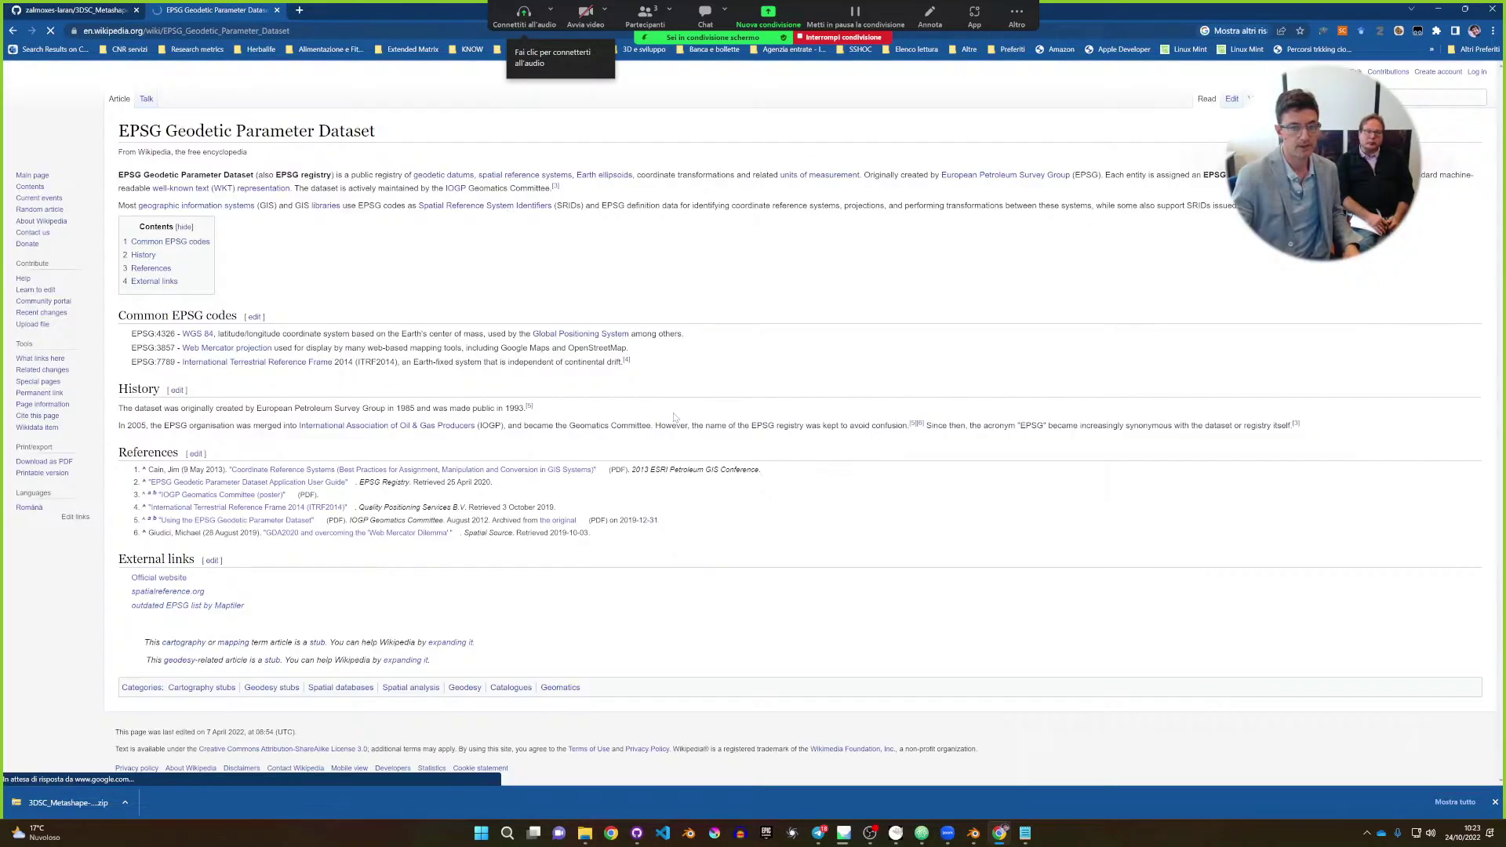
{"action": "scroll", "coordinate": [631, 294], "scroll_direction": "up", "scroll_amount": 8, "text": "ctrl"}
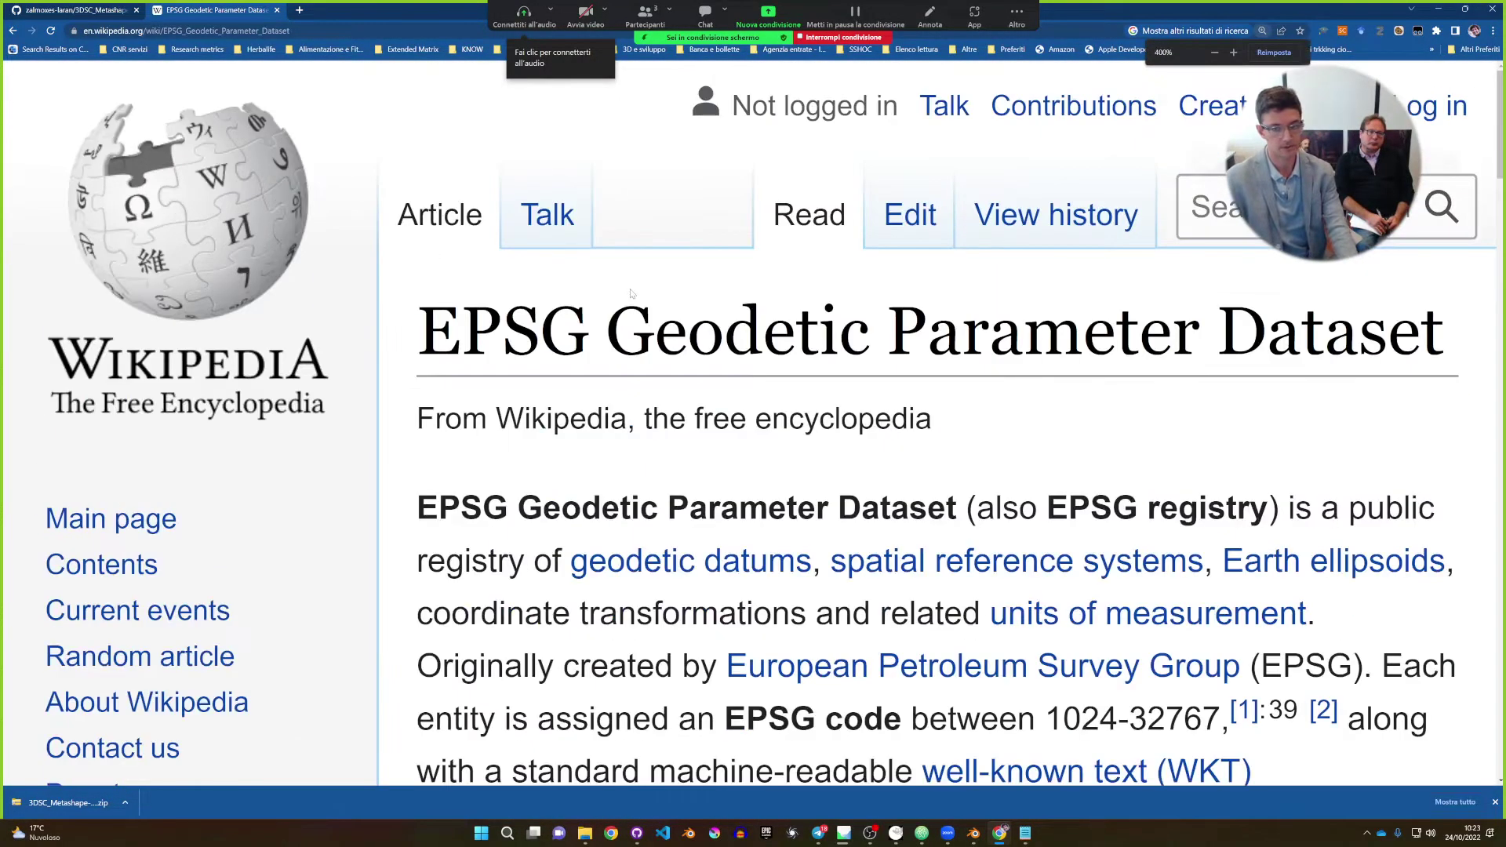
{"action": "scroll", "coordinate": [632, 293], "scroll_direction": "down", "scroll_amount": 3, "text": "ctrl"}
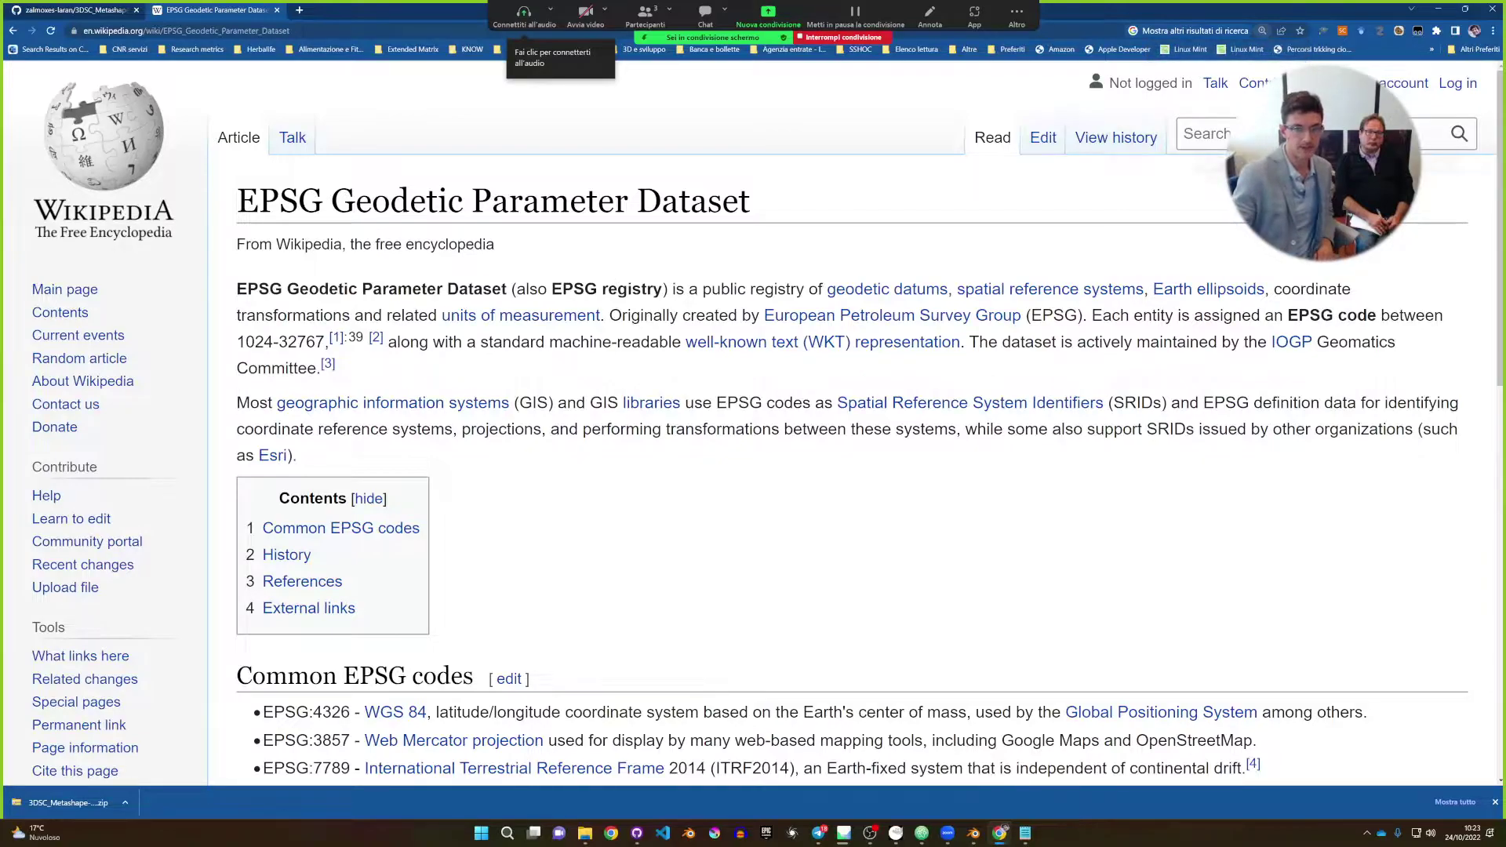
{"action": "left_click_drag", "start_coordinate": [703, 290], "coordinate": [945, 290]}
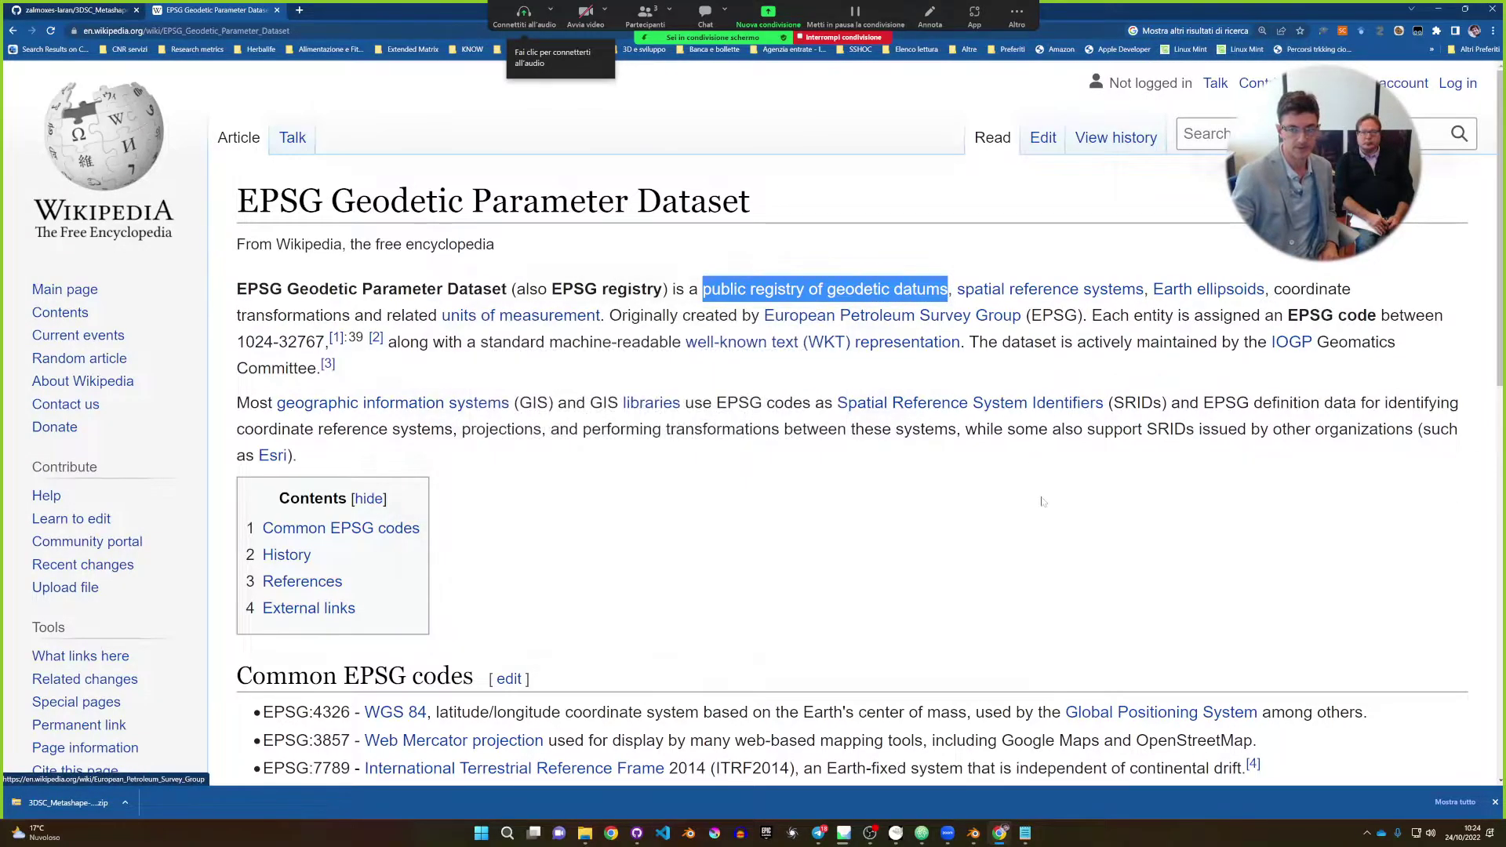
{"action": "left_click", "coordinate": [952, 292]}
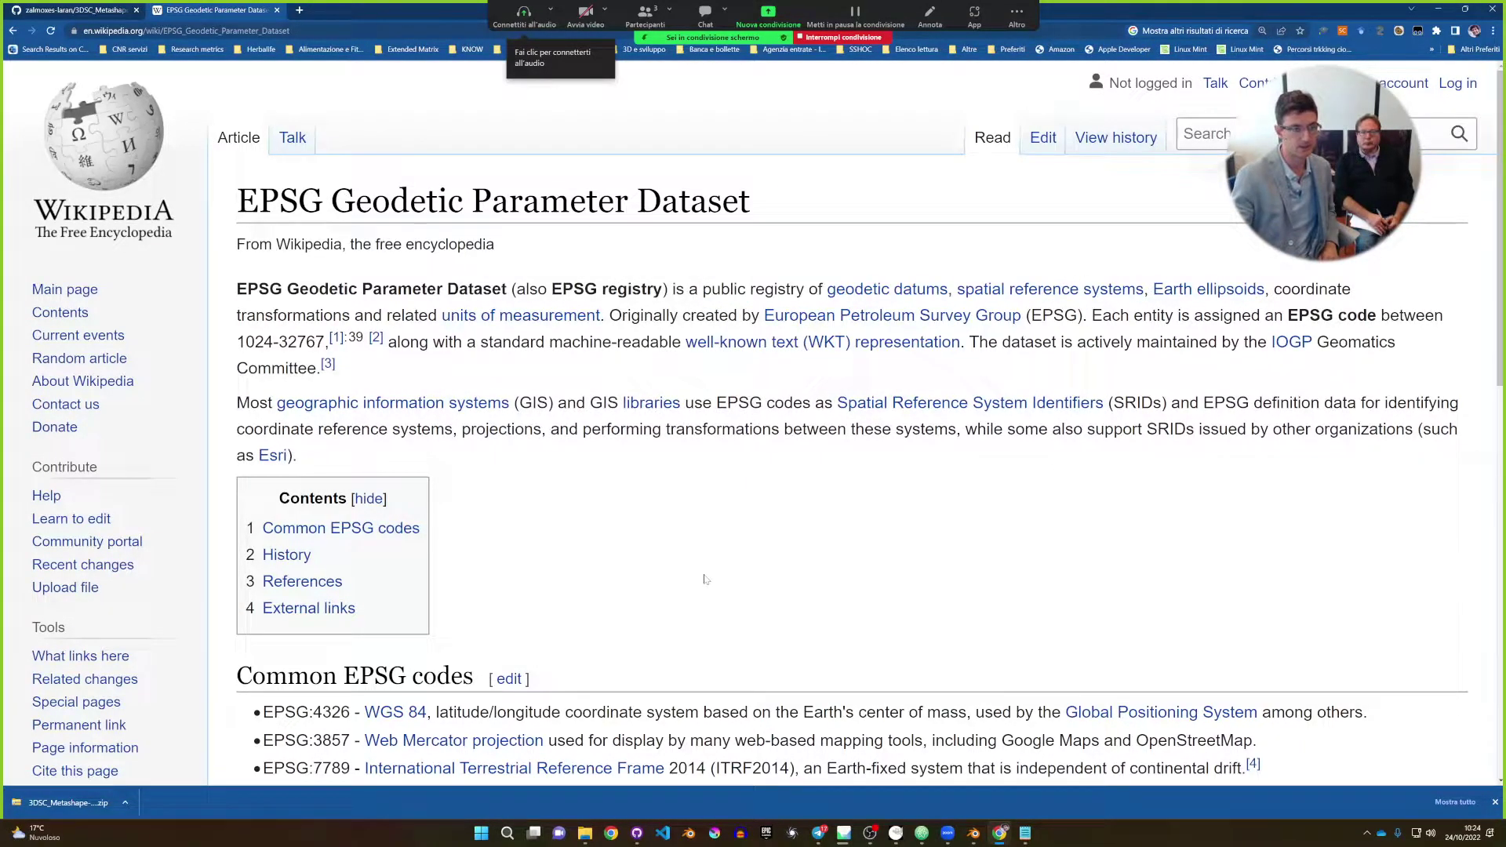
{"action": "scroll", "coordinate": [698, 565], "scroll_direction": "down", "scroll_amount": 5}
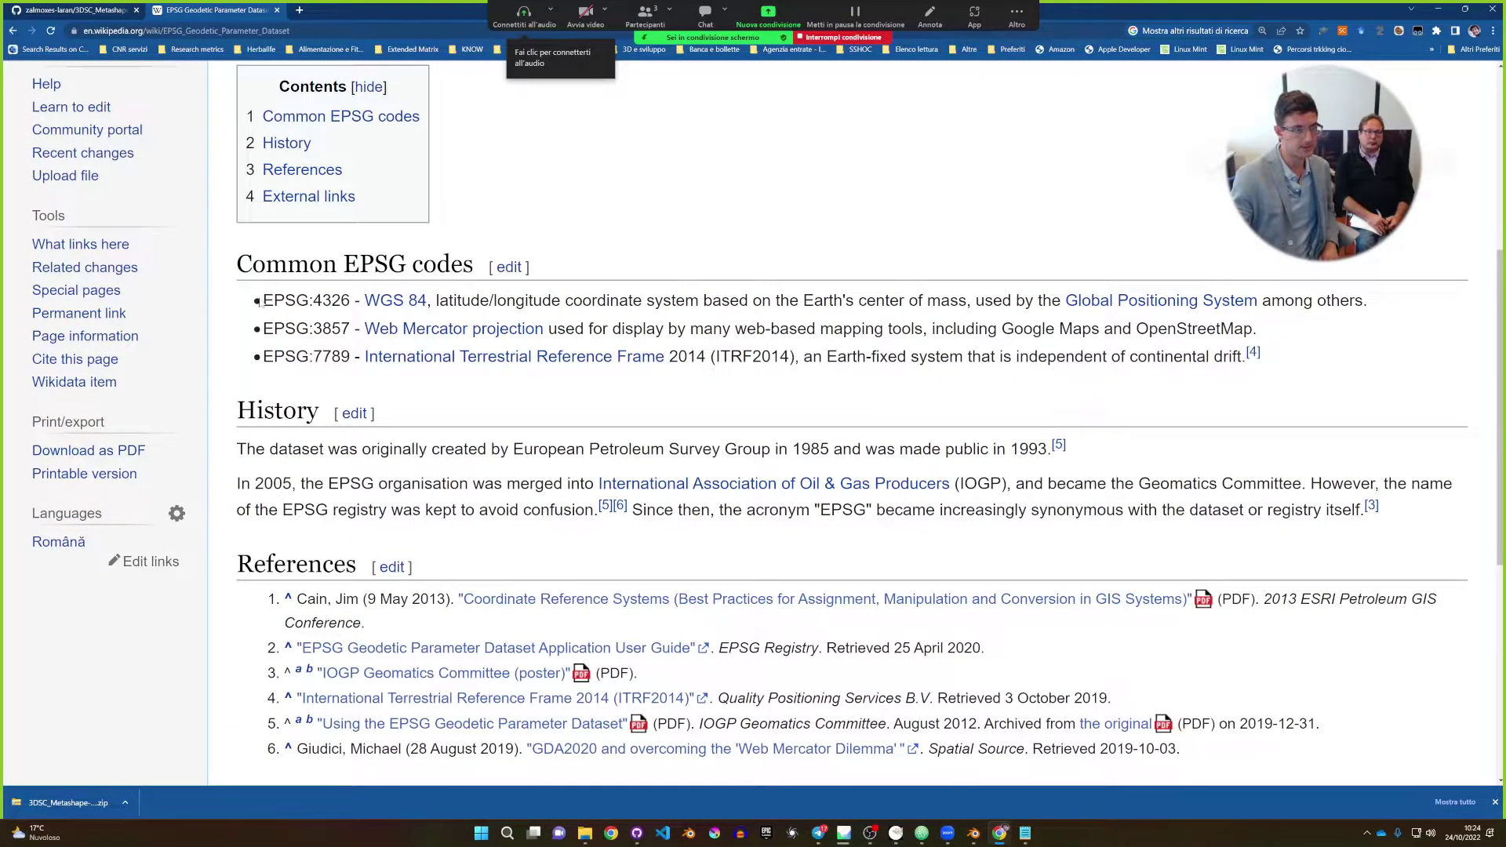
{"action": "left_click_drag", "start_coordinate": [264, 303], "coordinate": [351, 302]}
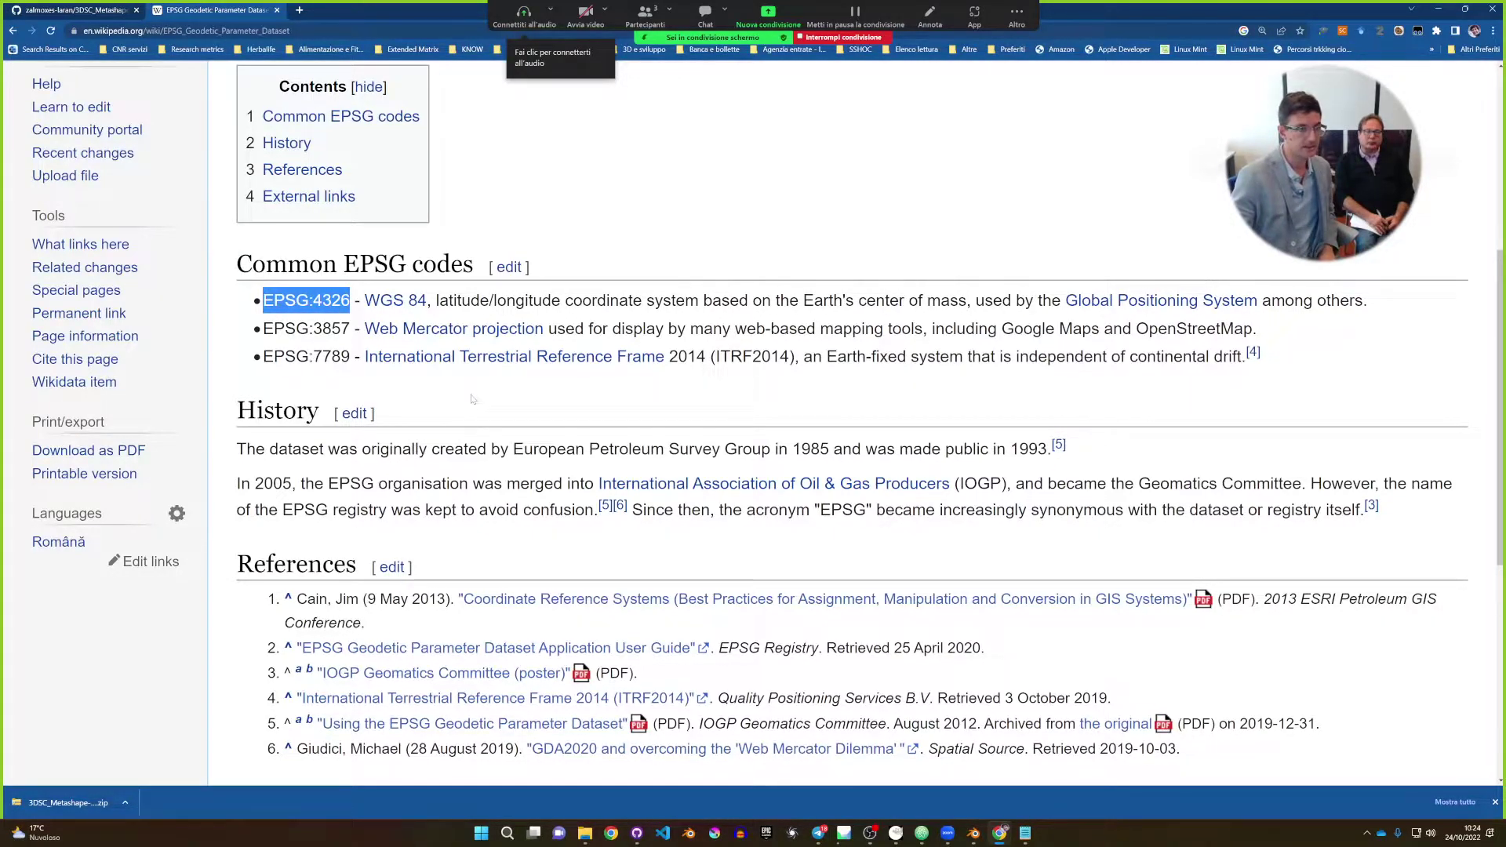
{"action": "scroll", "coordinate": [471, 400], "scroll_direction": "up", "scroll_amount": 5}
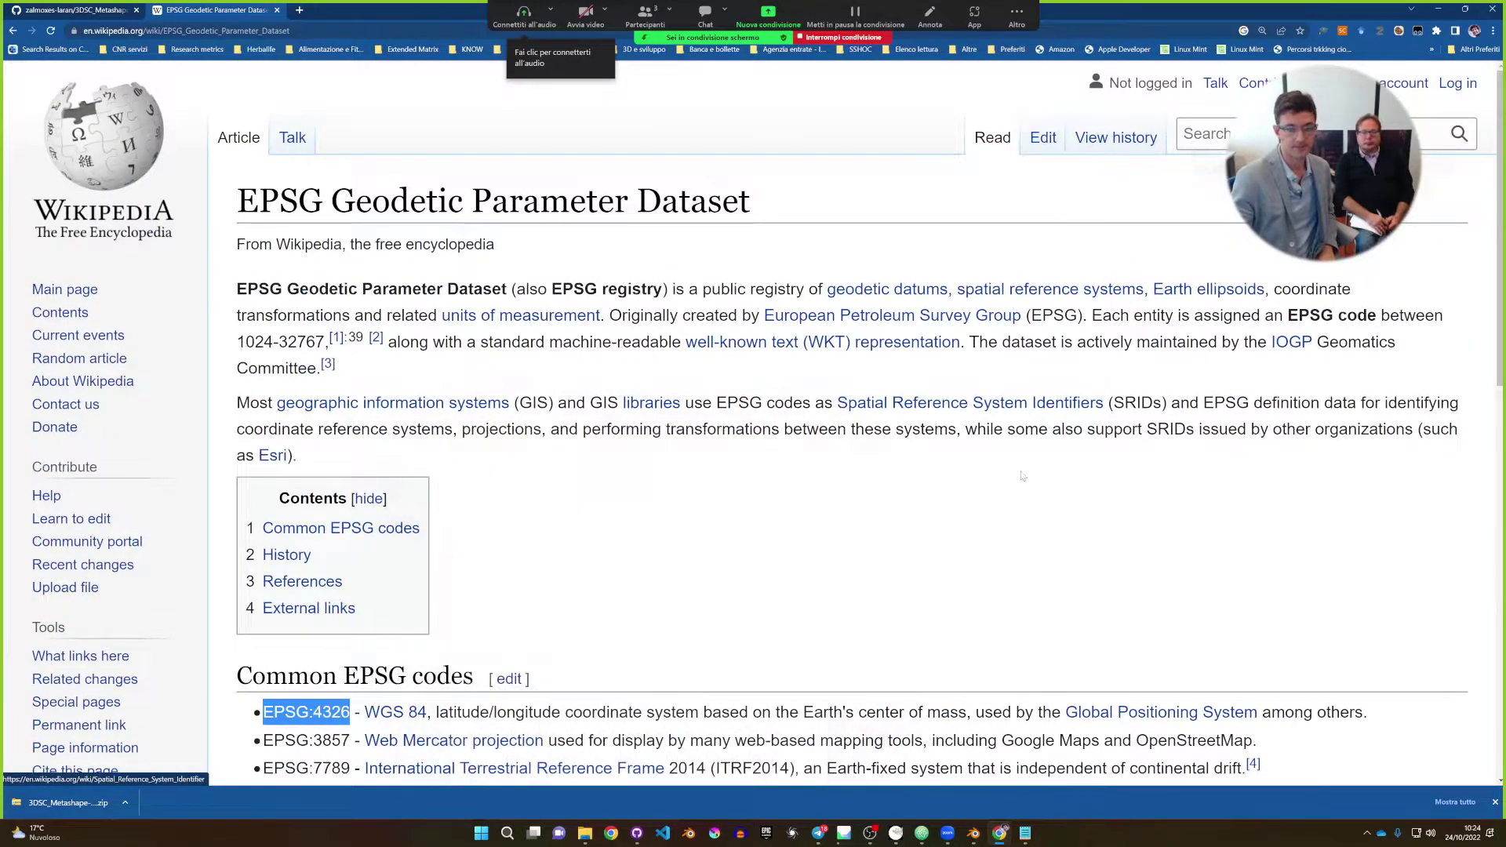
{"action": "left_click", "coordinate": [1022, 476]}
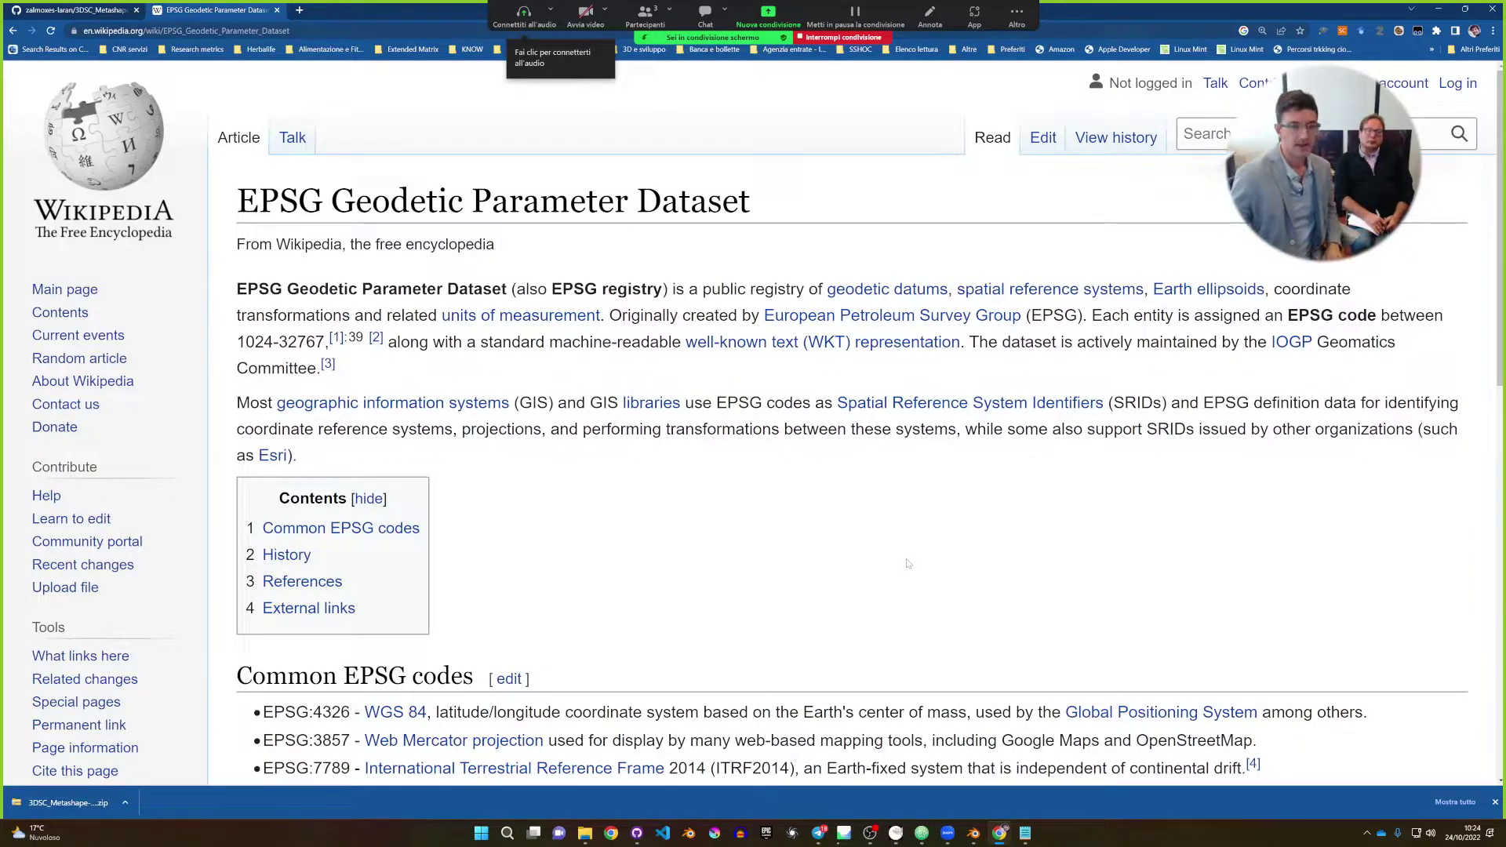
Scroll through the rest of the EPSG article, then close its tab.
{"action": "scroll", "coordinate": [861, 502], "scroll_direction": "down", "scroll_amount": 1}
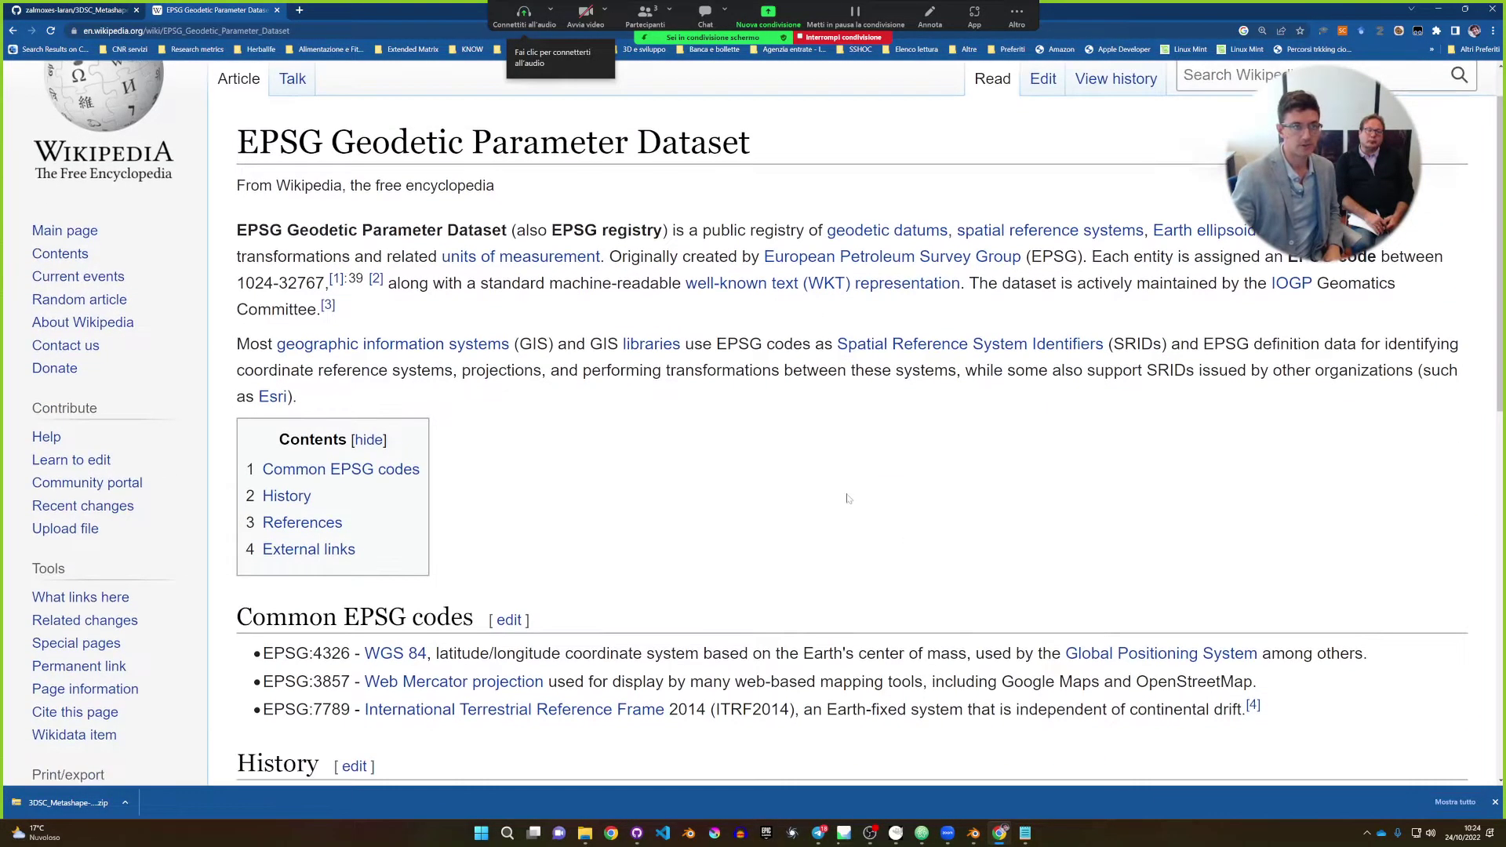
{"action": "scroll", "coordinate": [827, 494], "scroll_direction": "up", "scroll_amount": 1}
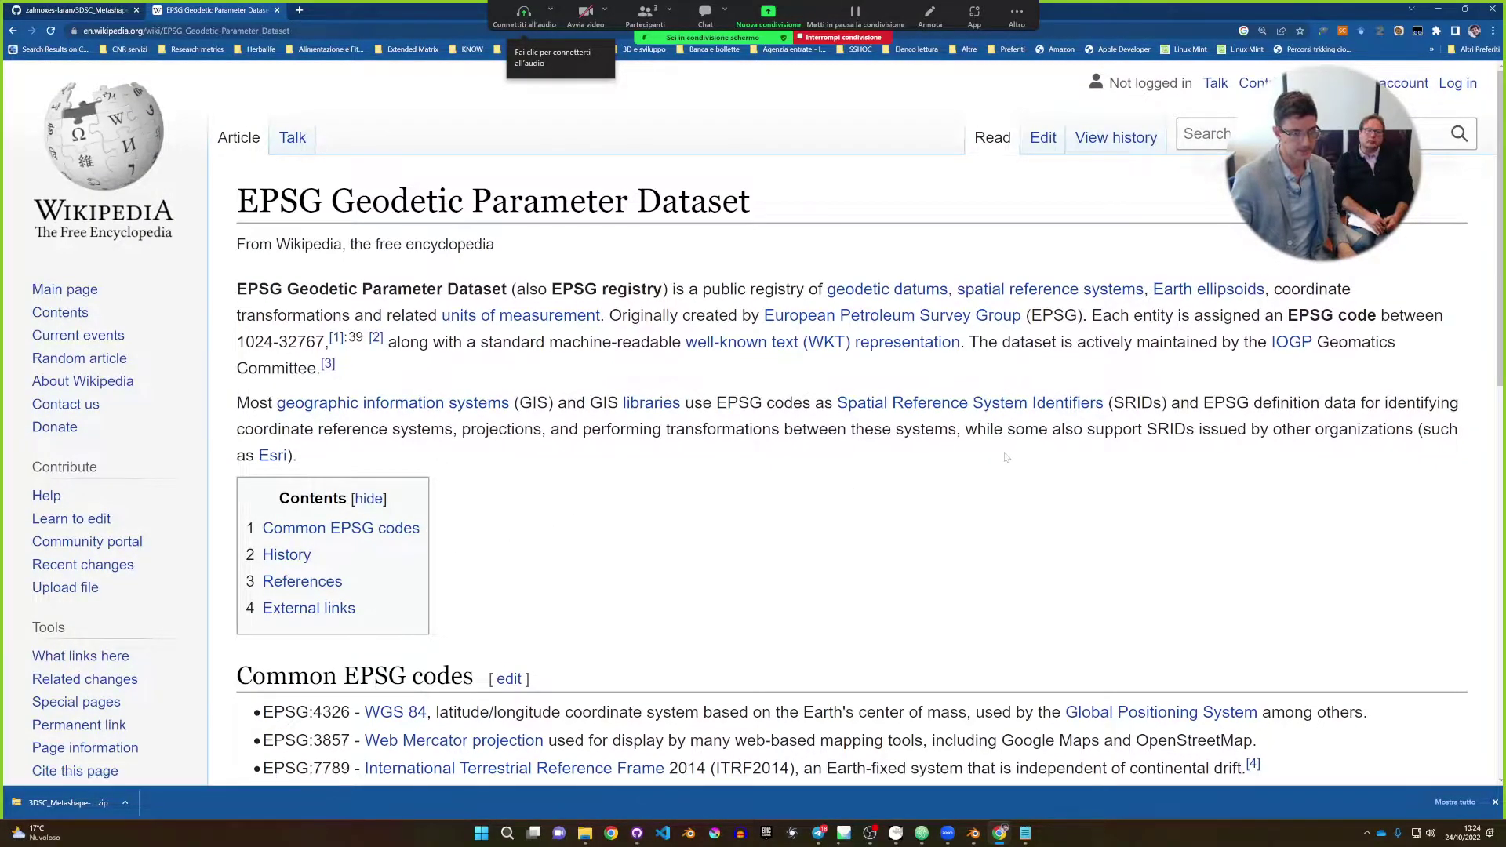
{"action": "scroll", "coordinate": [1007, 458], "scroll_direction": "down", "scroll_amount": 2}
{"action": "scroll", "coordinate": [1007, 458], "scroll_direction": "down", "scroll_amount": 3}
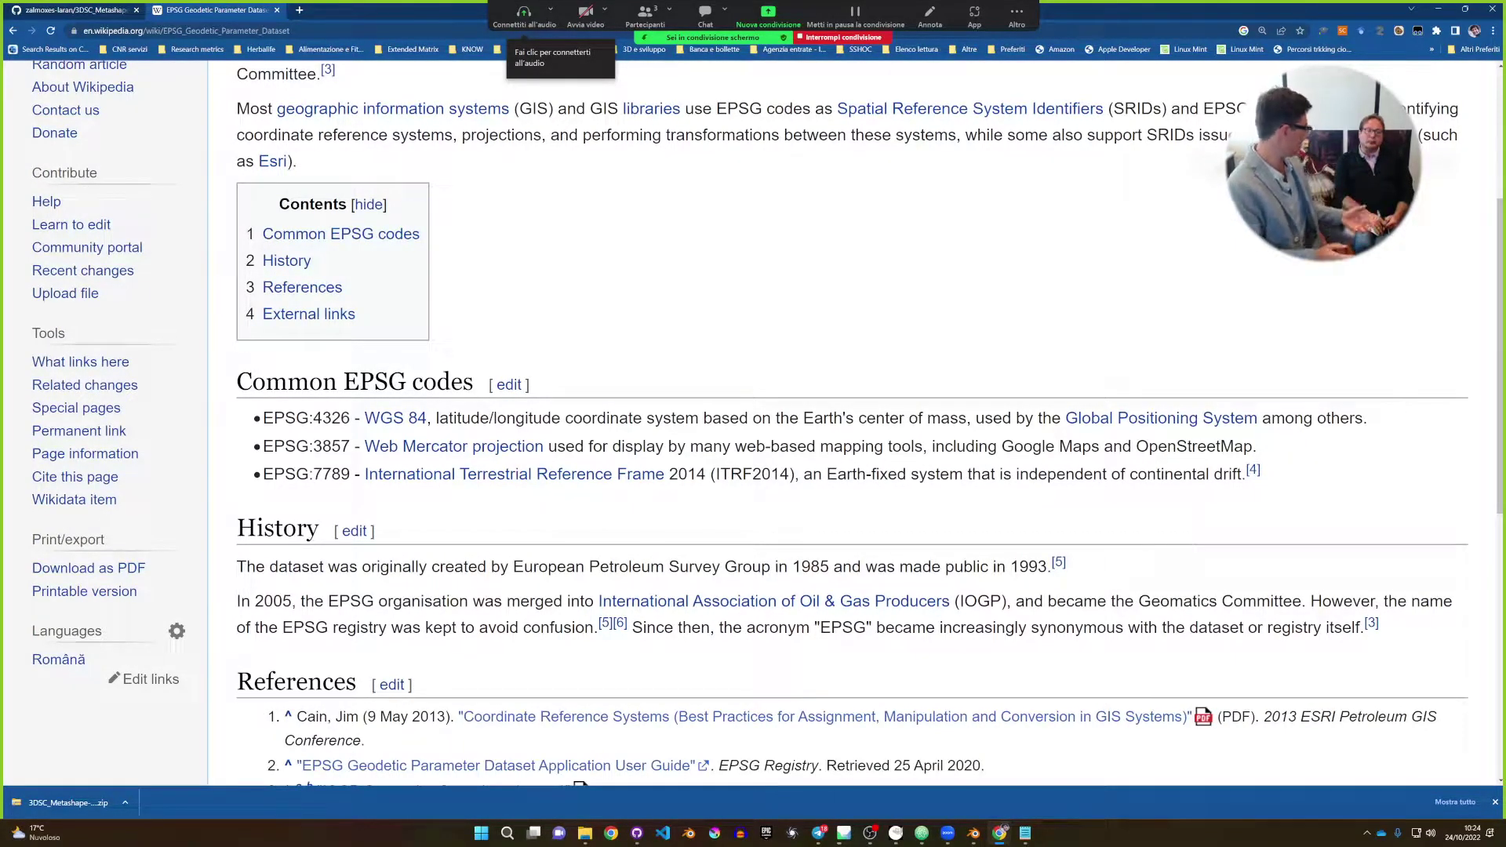
{"action": "scroll", "coordinate": [885, 205], "scroll_direction": "up", "scroll_amount": 5}
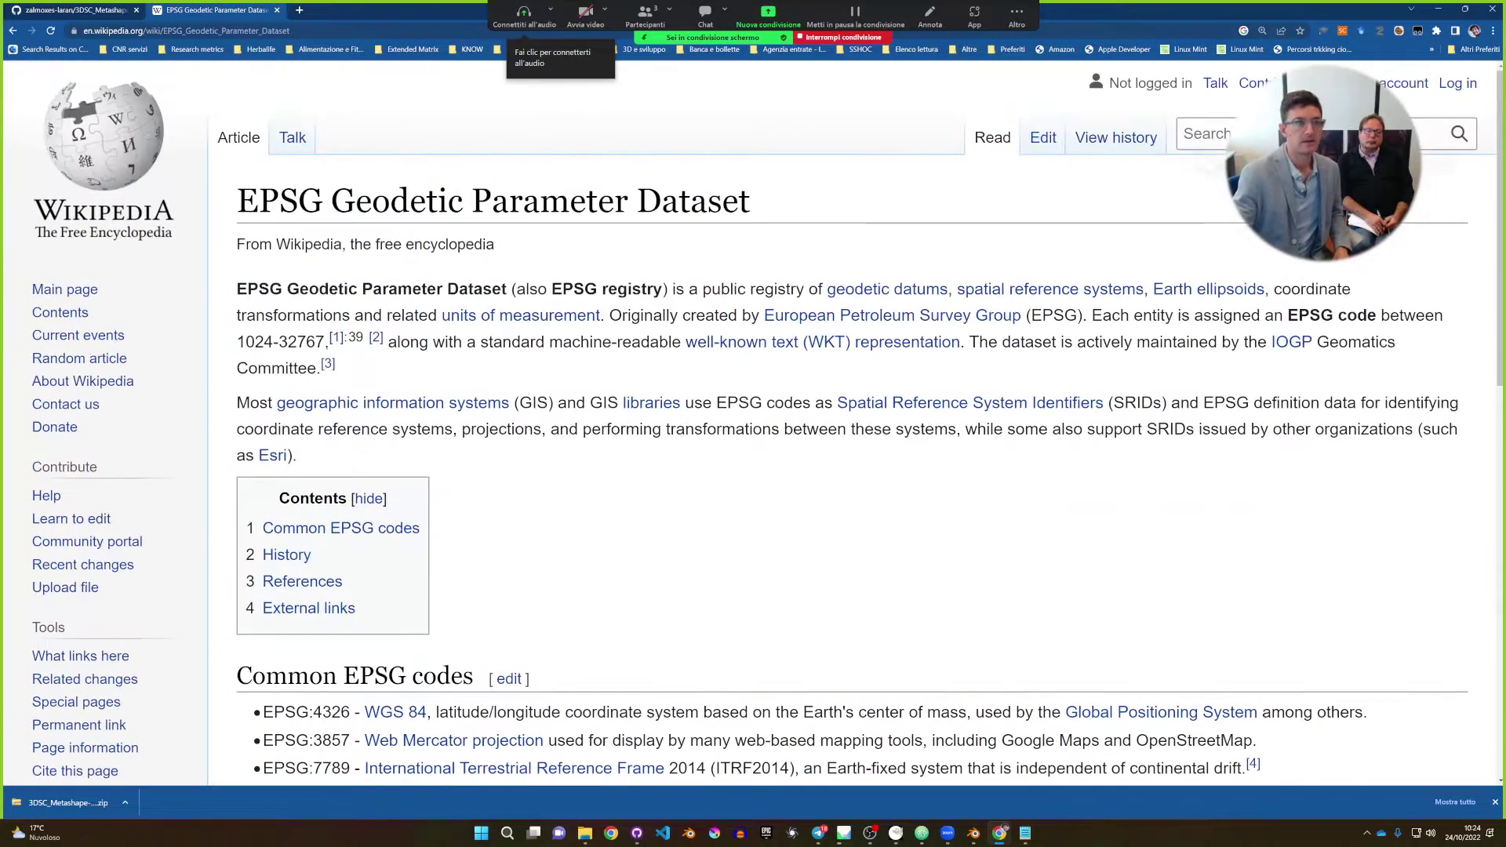
{"action": "left_click", "coordinate": [276, 10]}
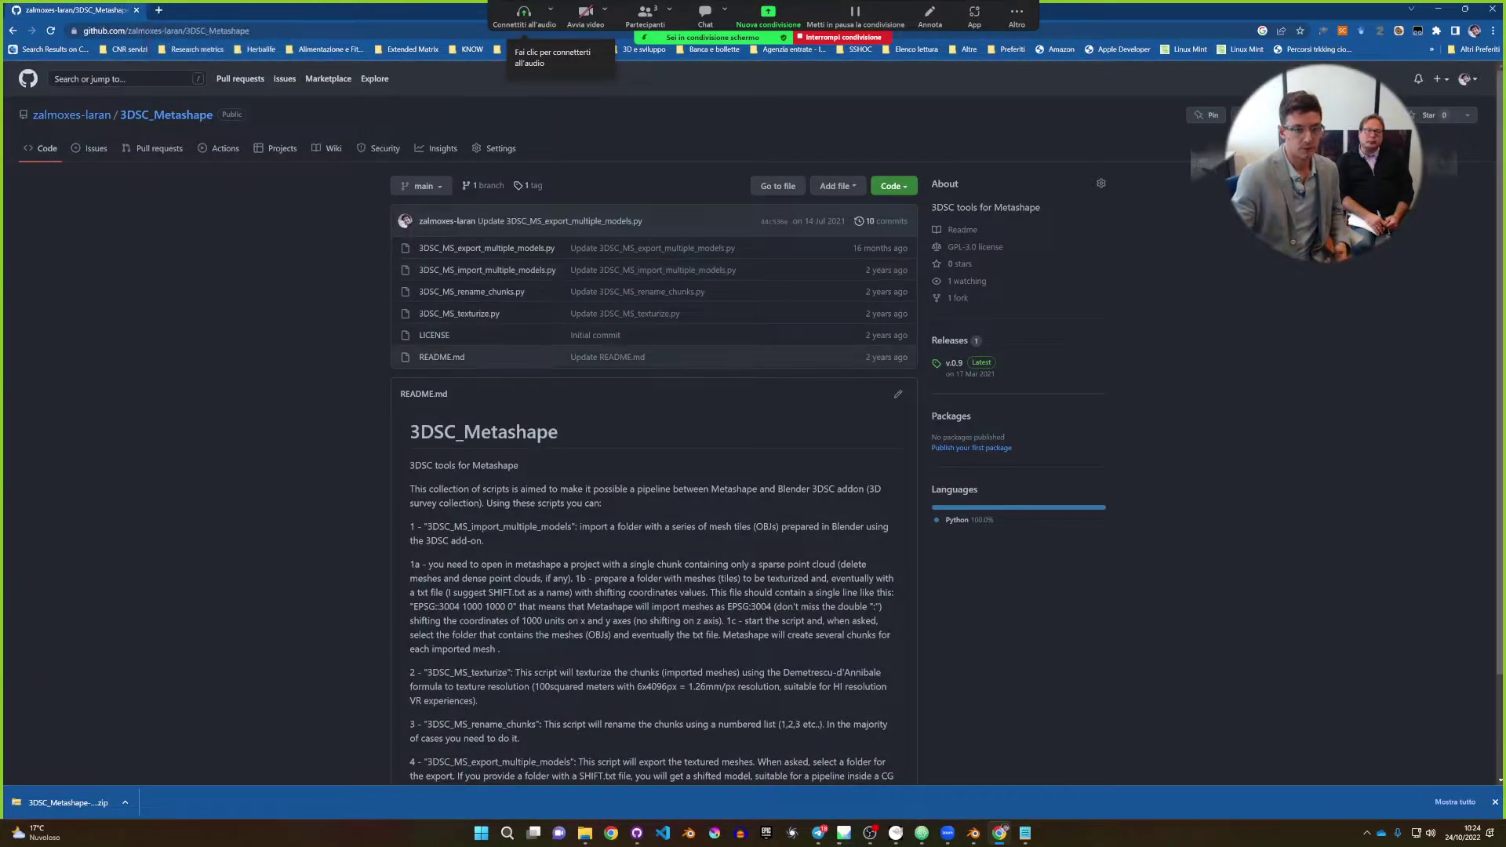
Minimize Chrome and place the cursor on the SHIFT note's empty second line.
{"action": "left_click", "coordinate": [1438, 8]}
{"action": "left_click", "coordinate": [271, 265]}
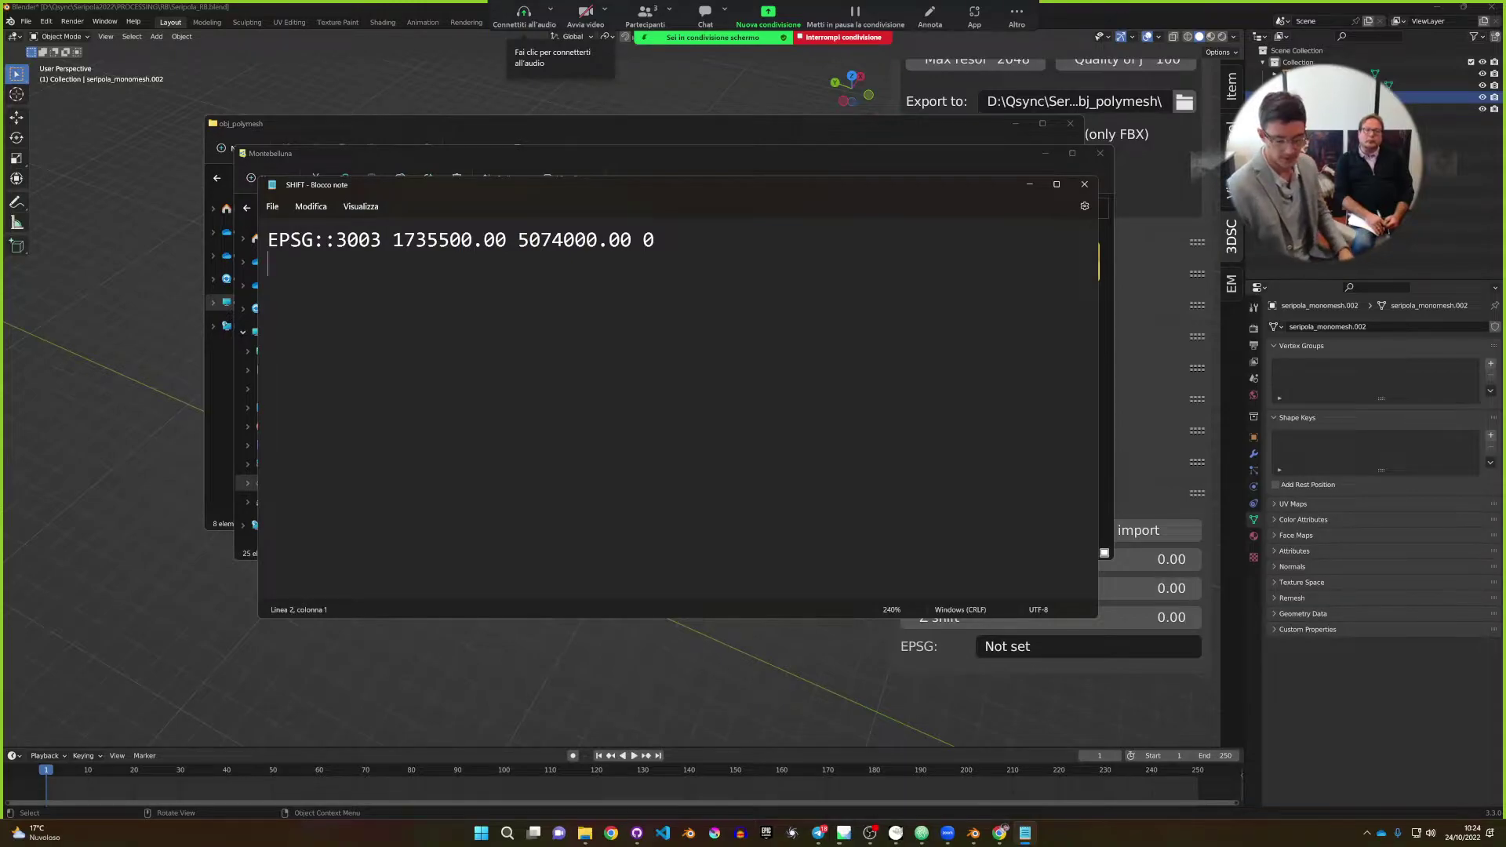
Delete the SHIFT note's trailing empty line, save it, minimize Notepad, and return to Blender.
{"action": "key", "text": "BackSpace"}
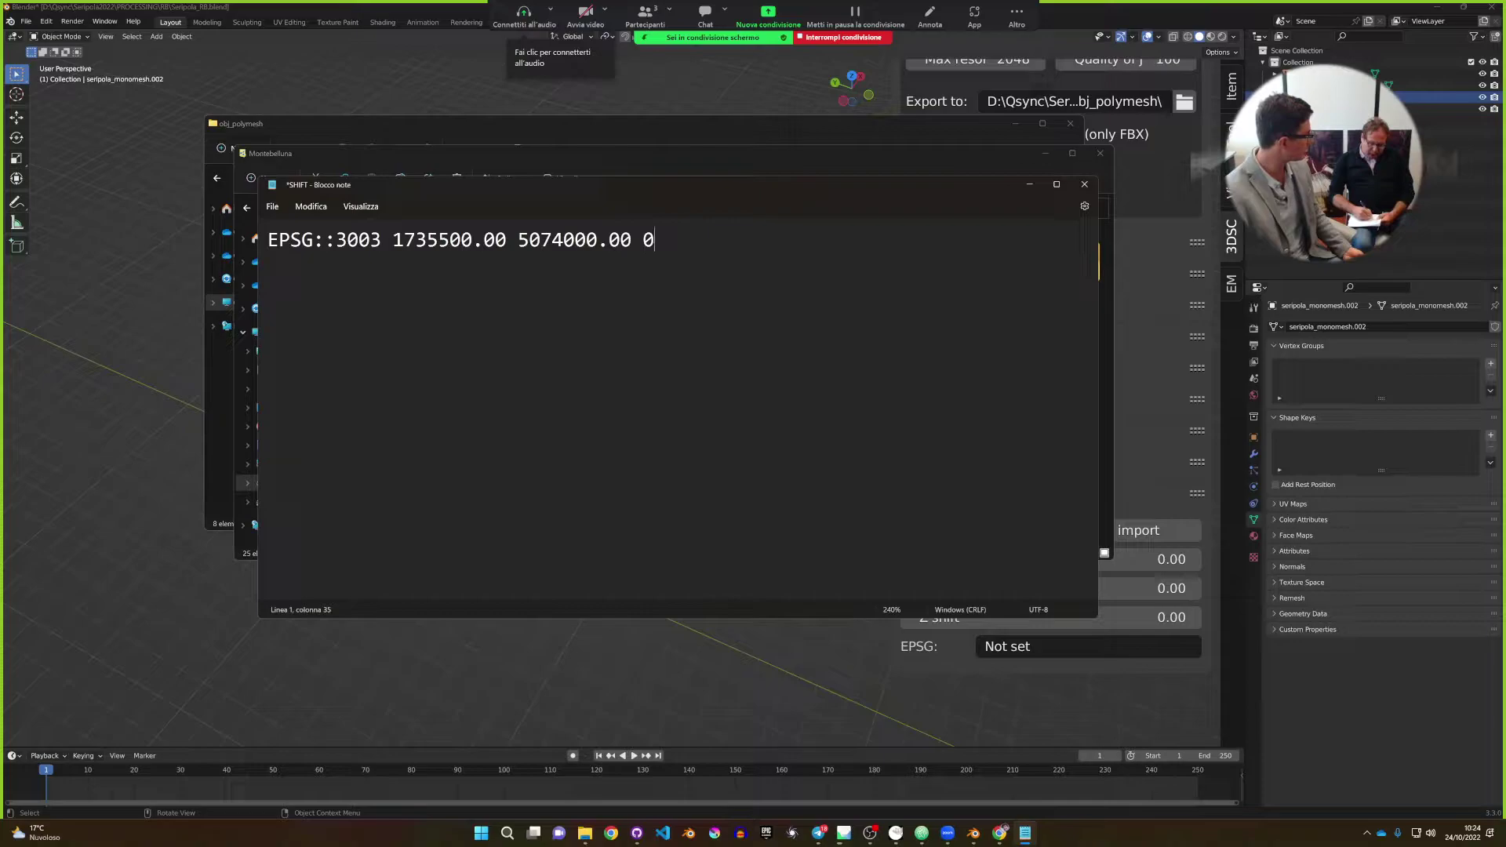
{"action": "left_click", "coordinate": [272, 207]}
{"action": "left_click", "coordinate": [314, 287]}
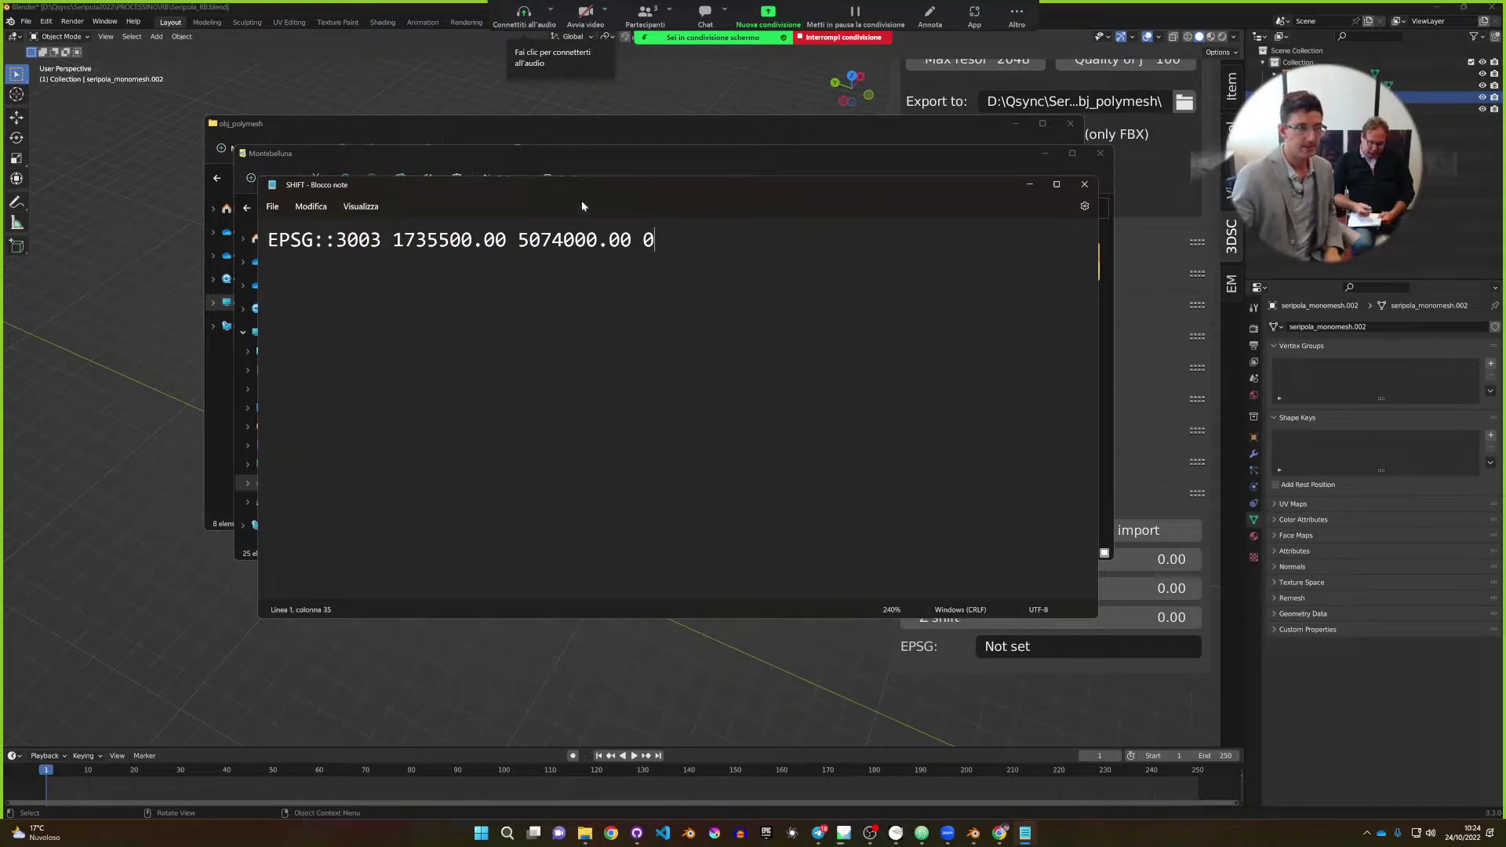
{"action": "key", "text": "super+Down"}
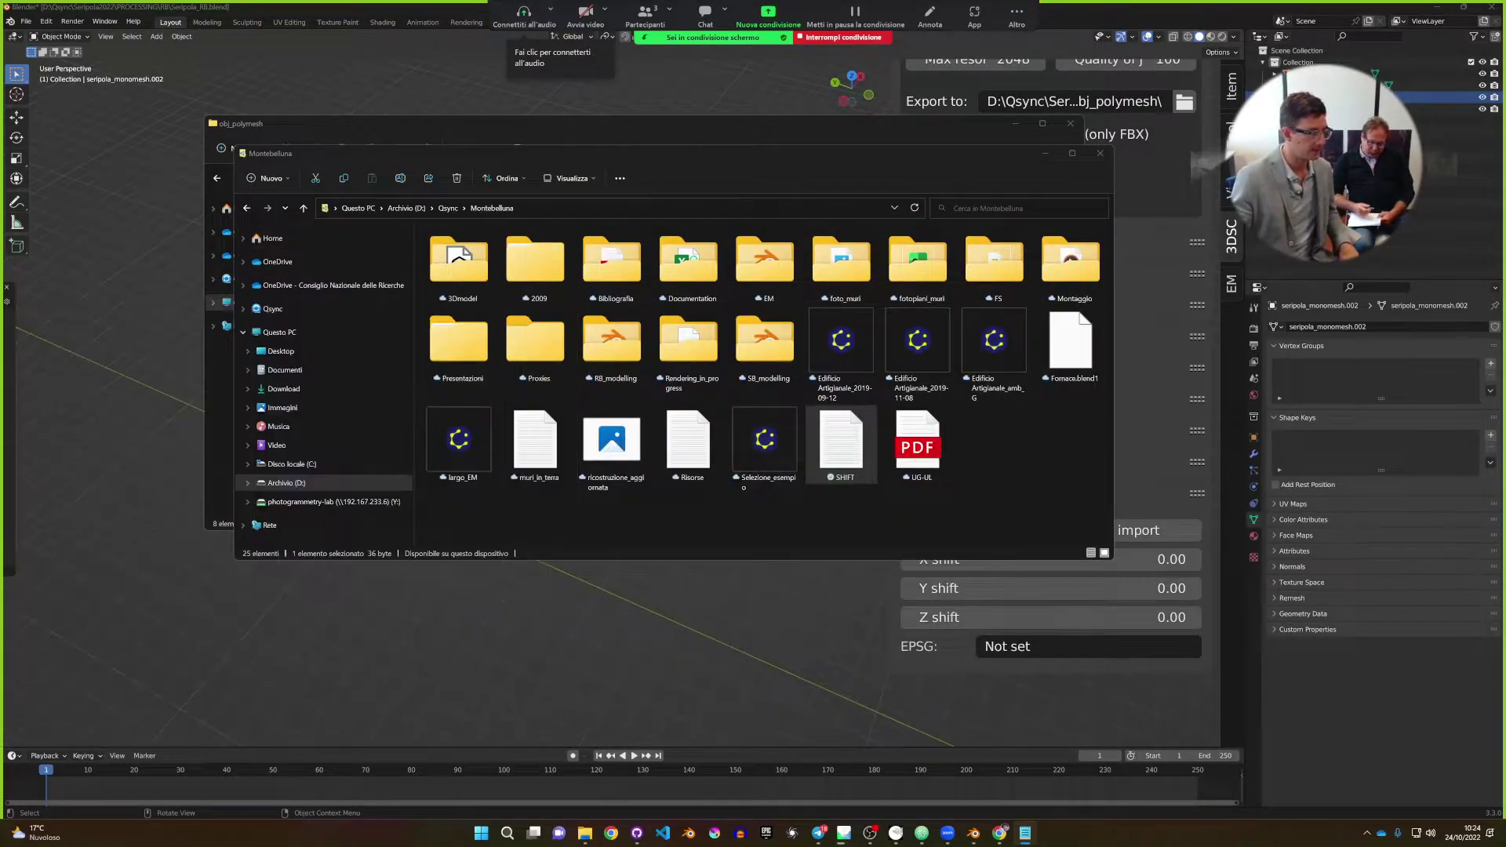
{"action": "left_click", "coordinate": [312, 15]}
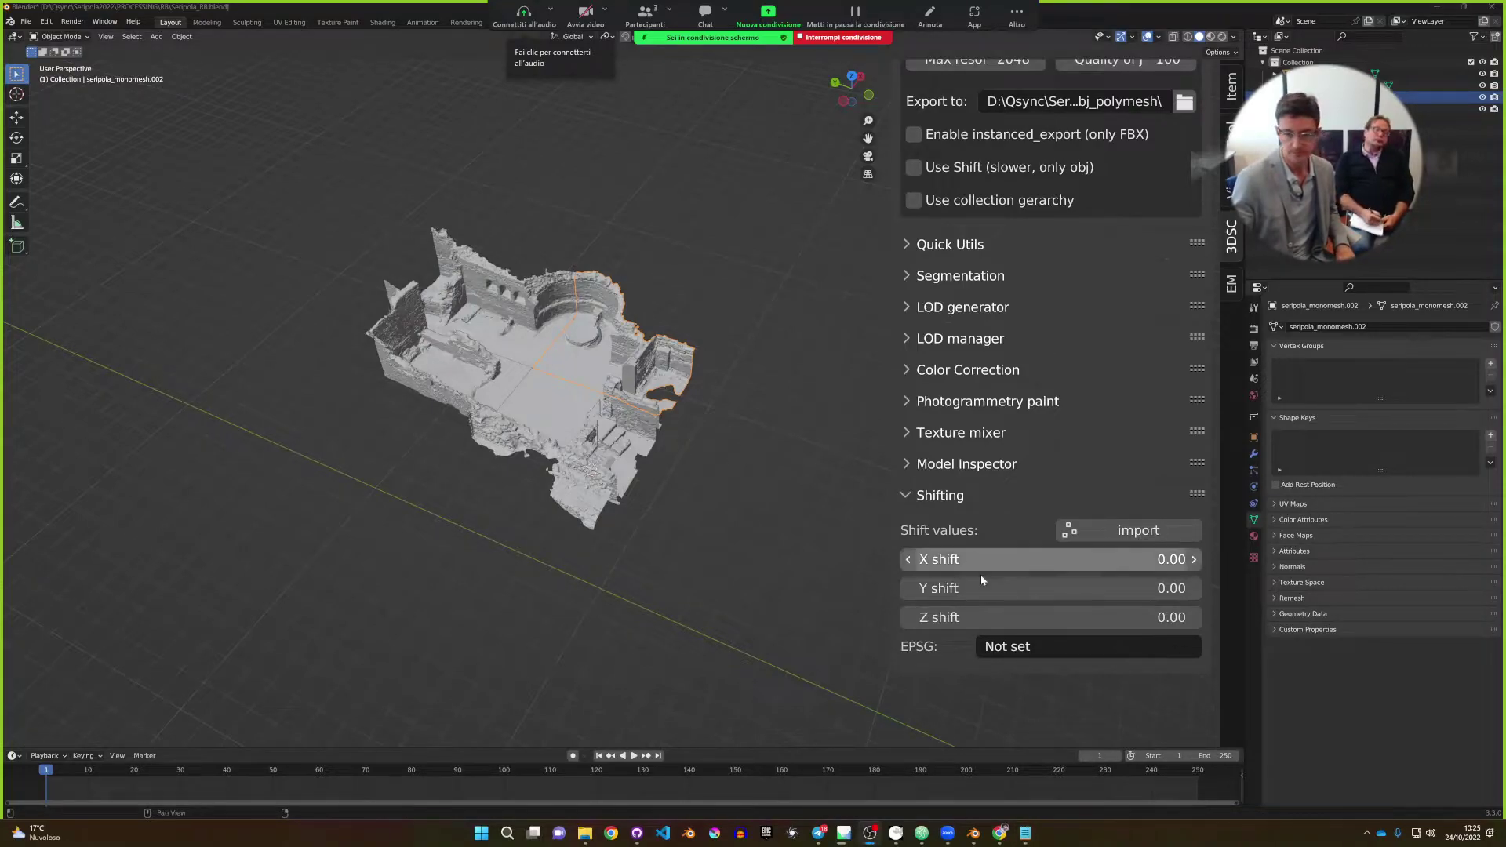
Import shift values from SHIFT.txt after pasting the Montebelluna folder path into Blender's file browser.
{"action": "left_click", "coordinate": [1116, 534]}
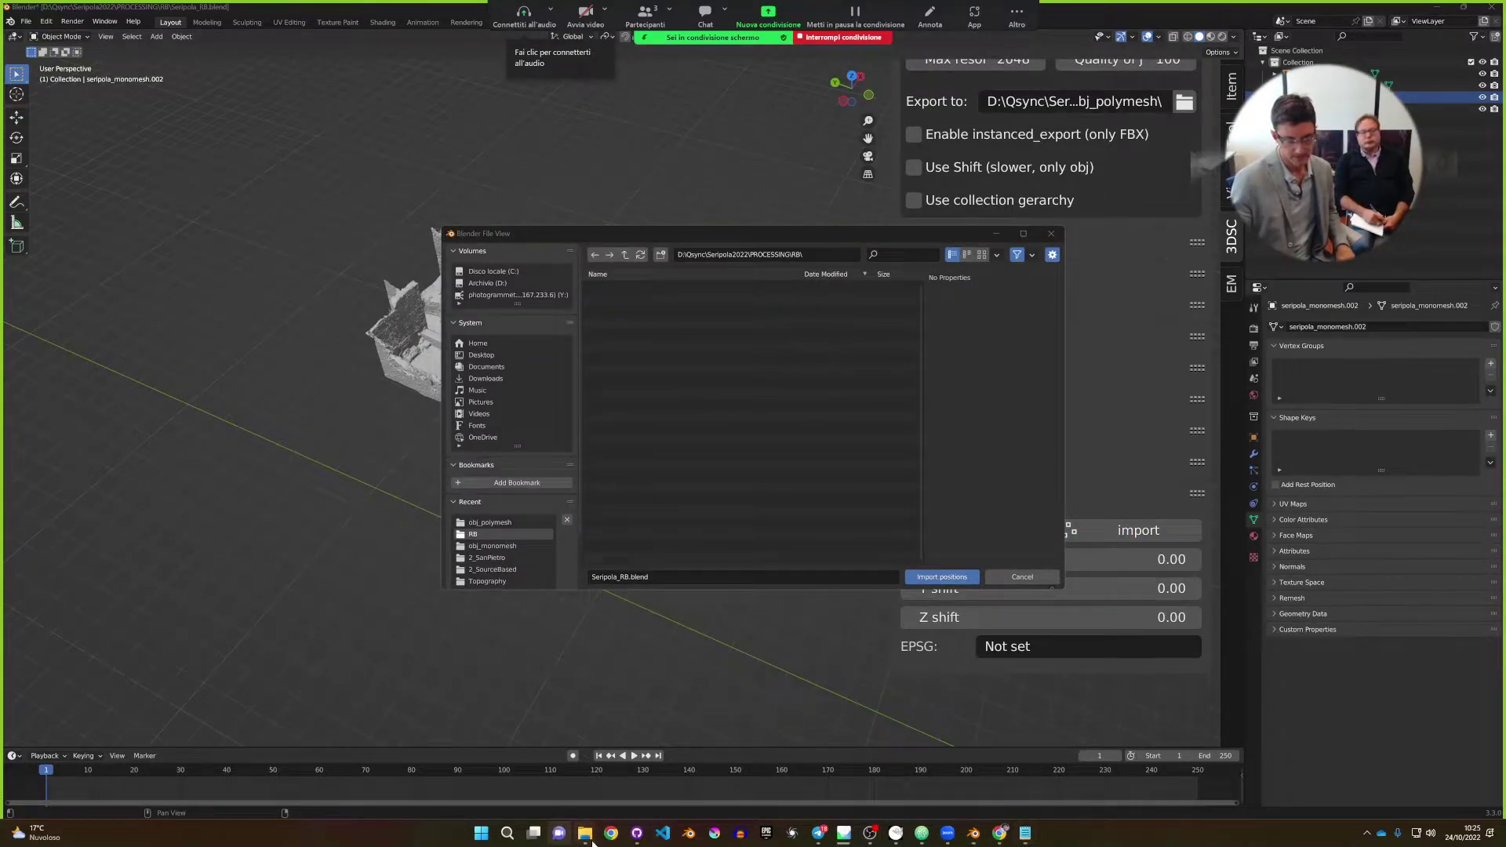
{"action": "mouse_move", "coordinate": [592, 836]}
{"action": "left_click", "coordinate": [647, 777]}
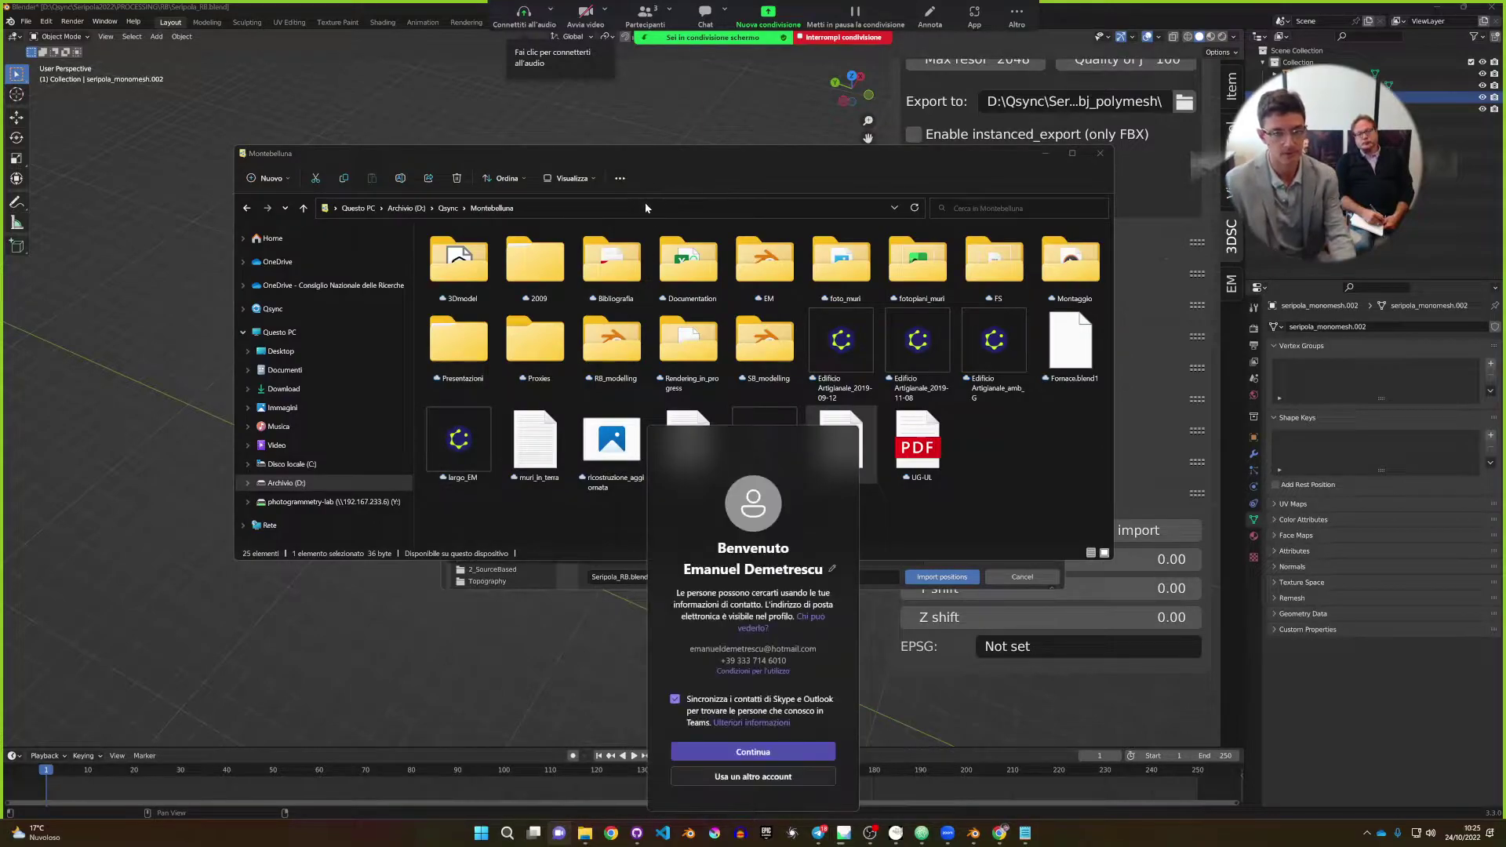
{"action": "left_click", "coordinate": [645, 207]}
{"action": "key", "text": "ctrl+c"}
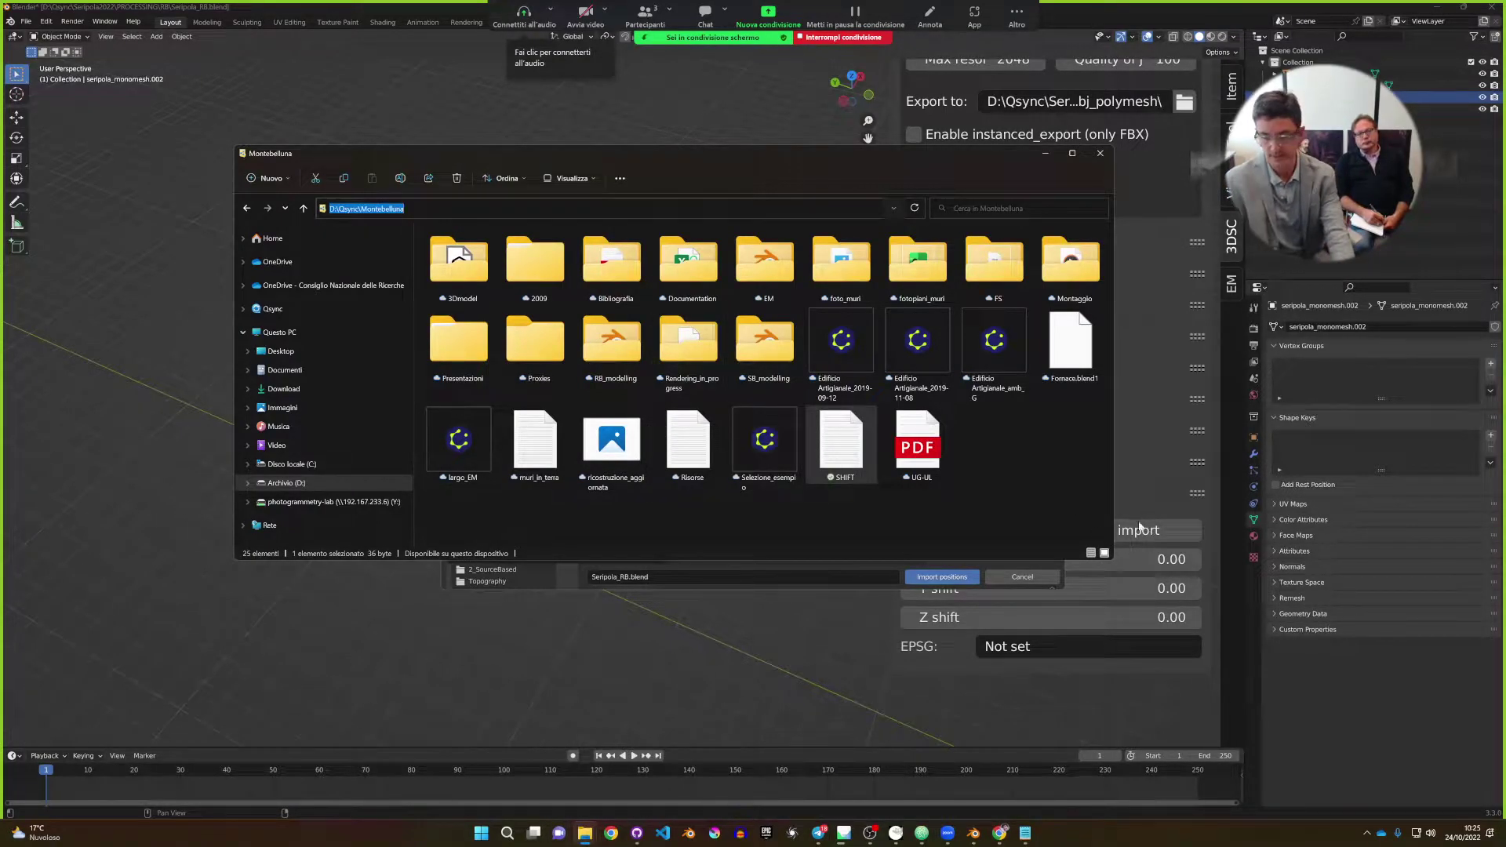
{"action": "left_click", "coordinate": [728, 582]}
{"action": "left_click", "coordinate": [830, 255]}
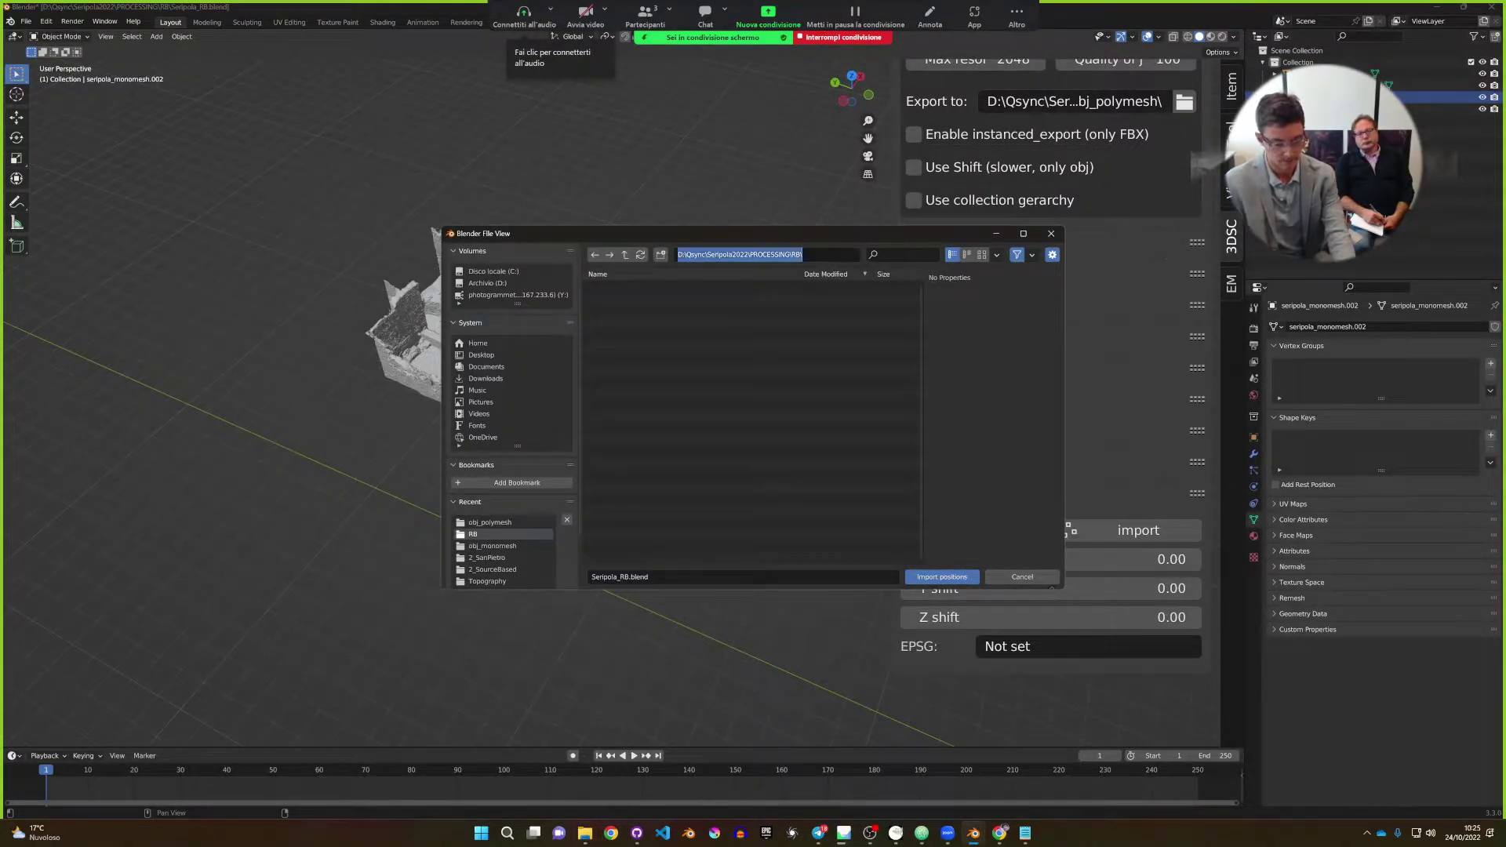
{"action": "key", "text": "ctrl+v"}
{"action": "key", "text": "Return"}
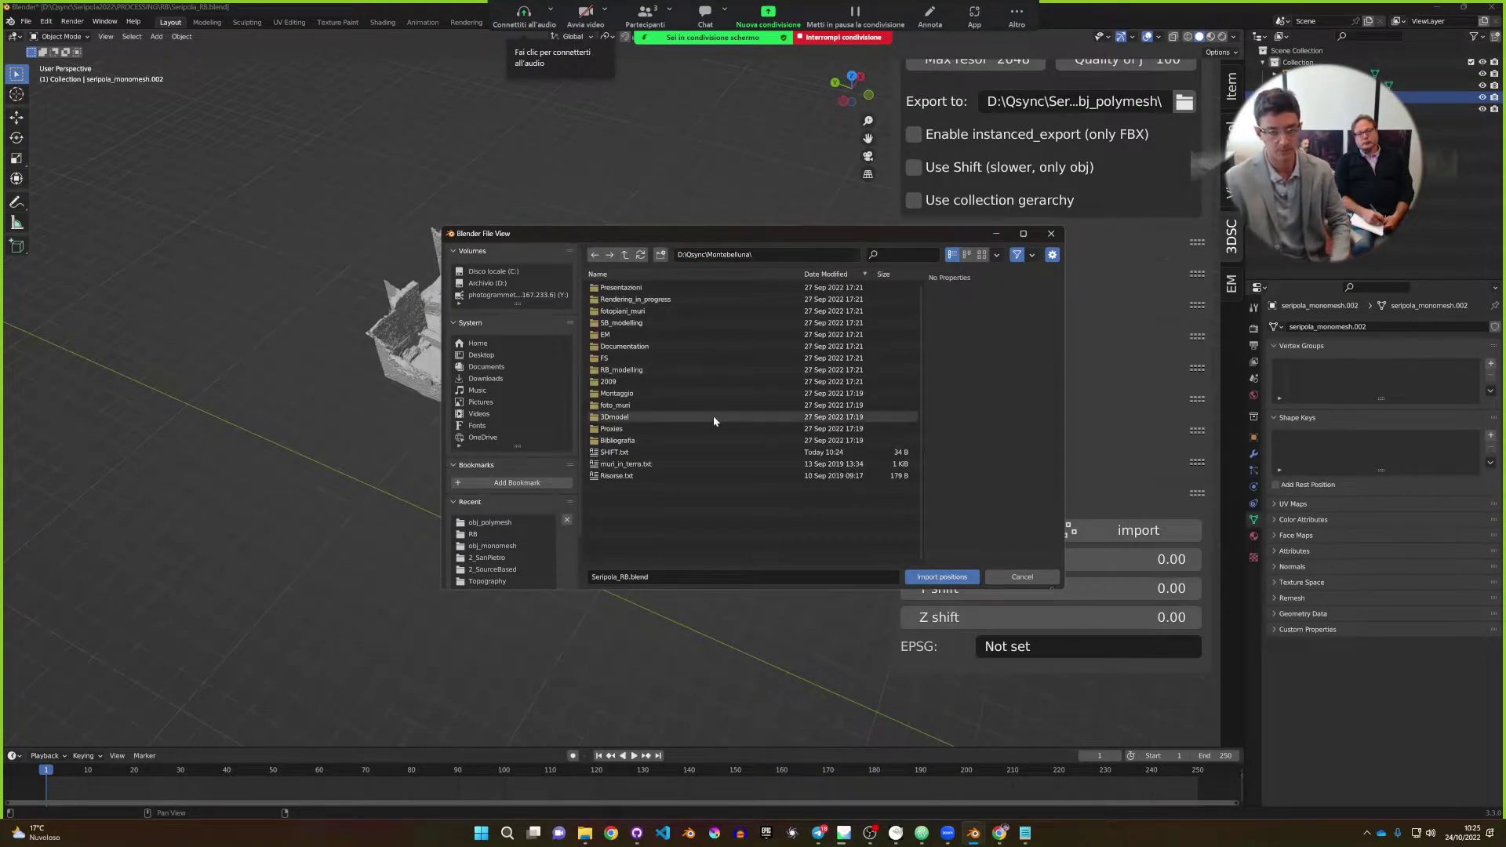
{"action": "double_click", "coordinate": [628, 454]}
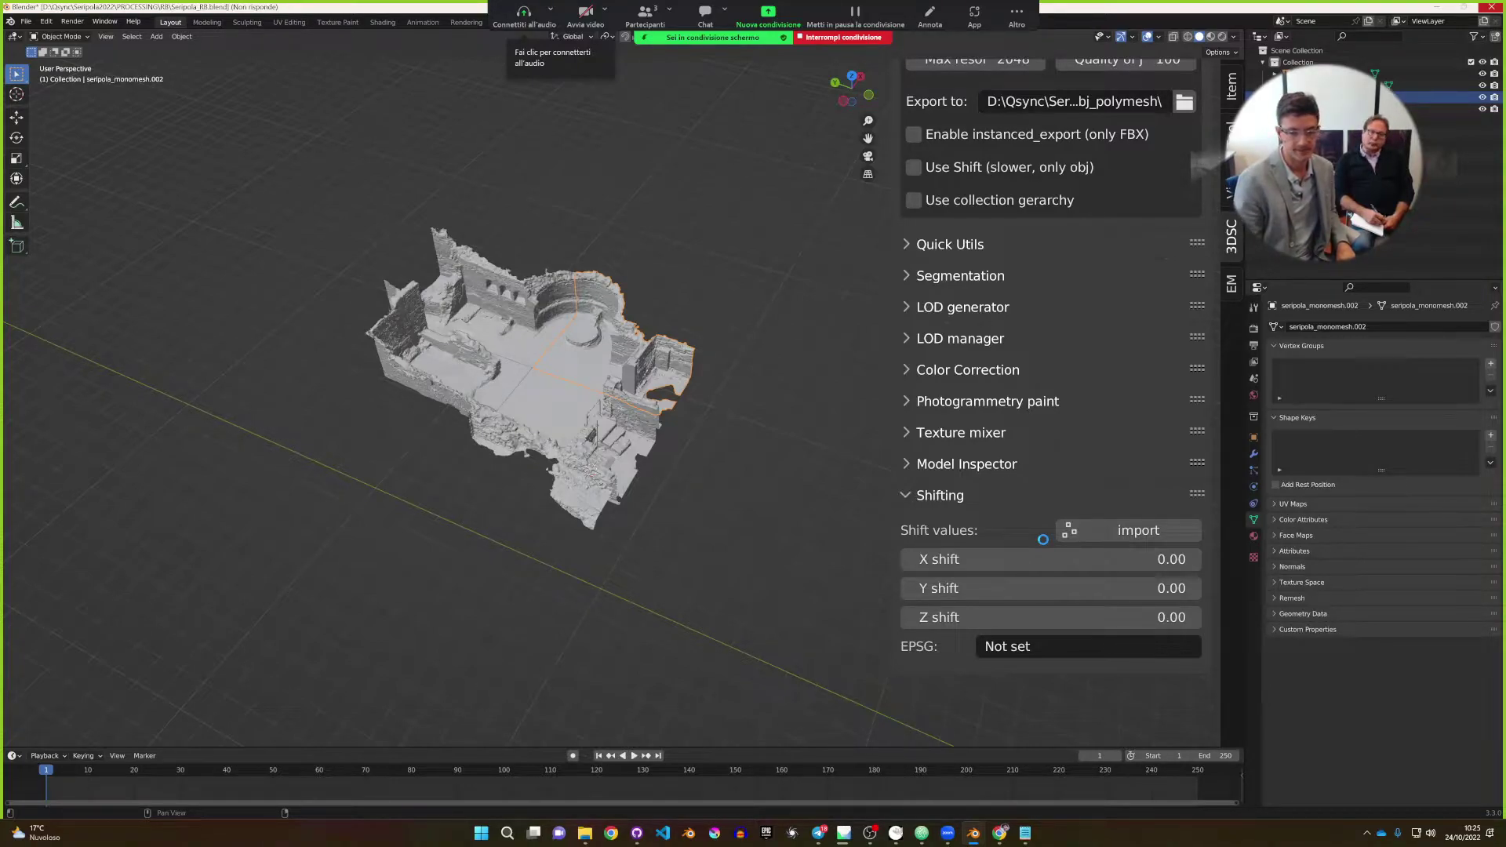
Check Blender's console and the Qsync sync status, then open Task Manager and switch to Metashape.
{"action": "mouse_move", "coordinate": [980, 839]}
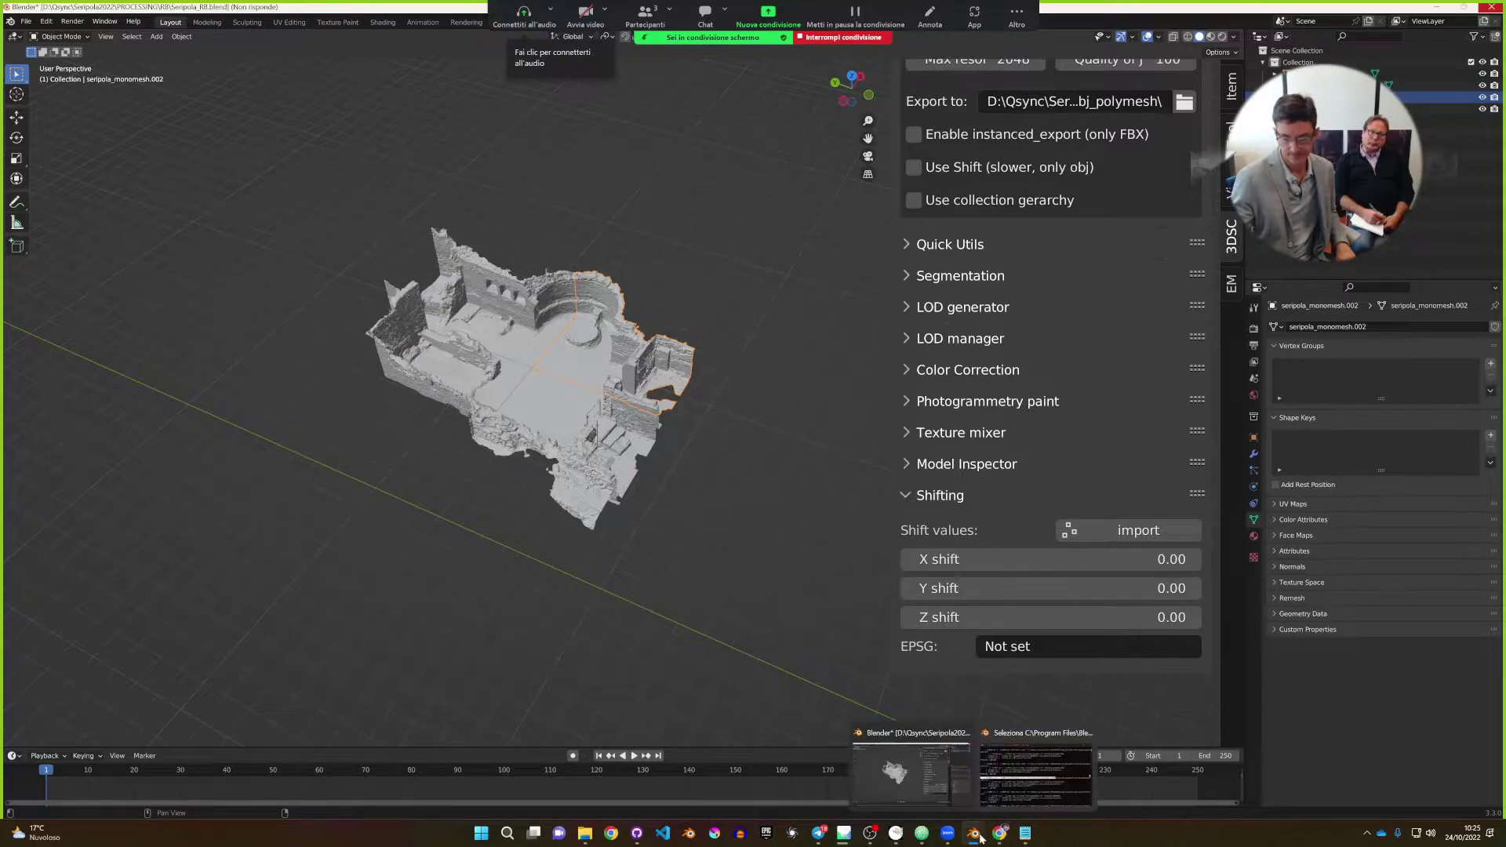
{"action": "left_click", "coordinate": [1036, 775]}
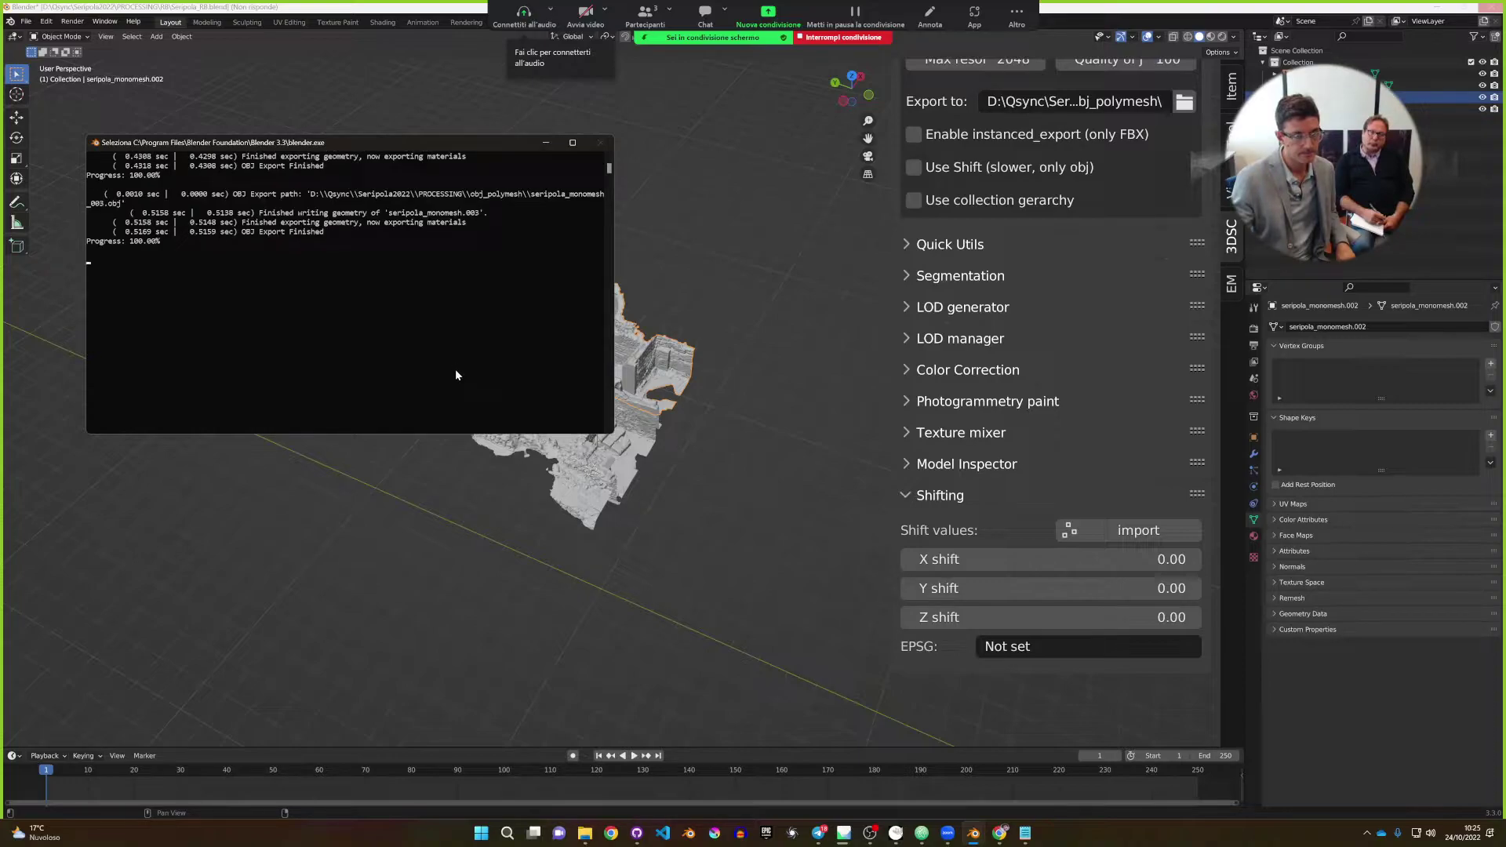
{"action": "left_click", "coordinate": [1367, 834]}
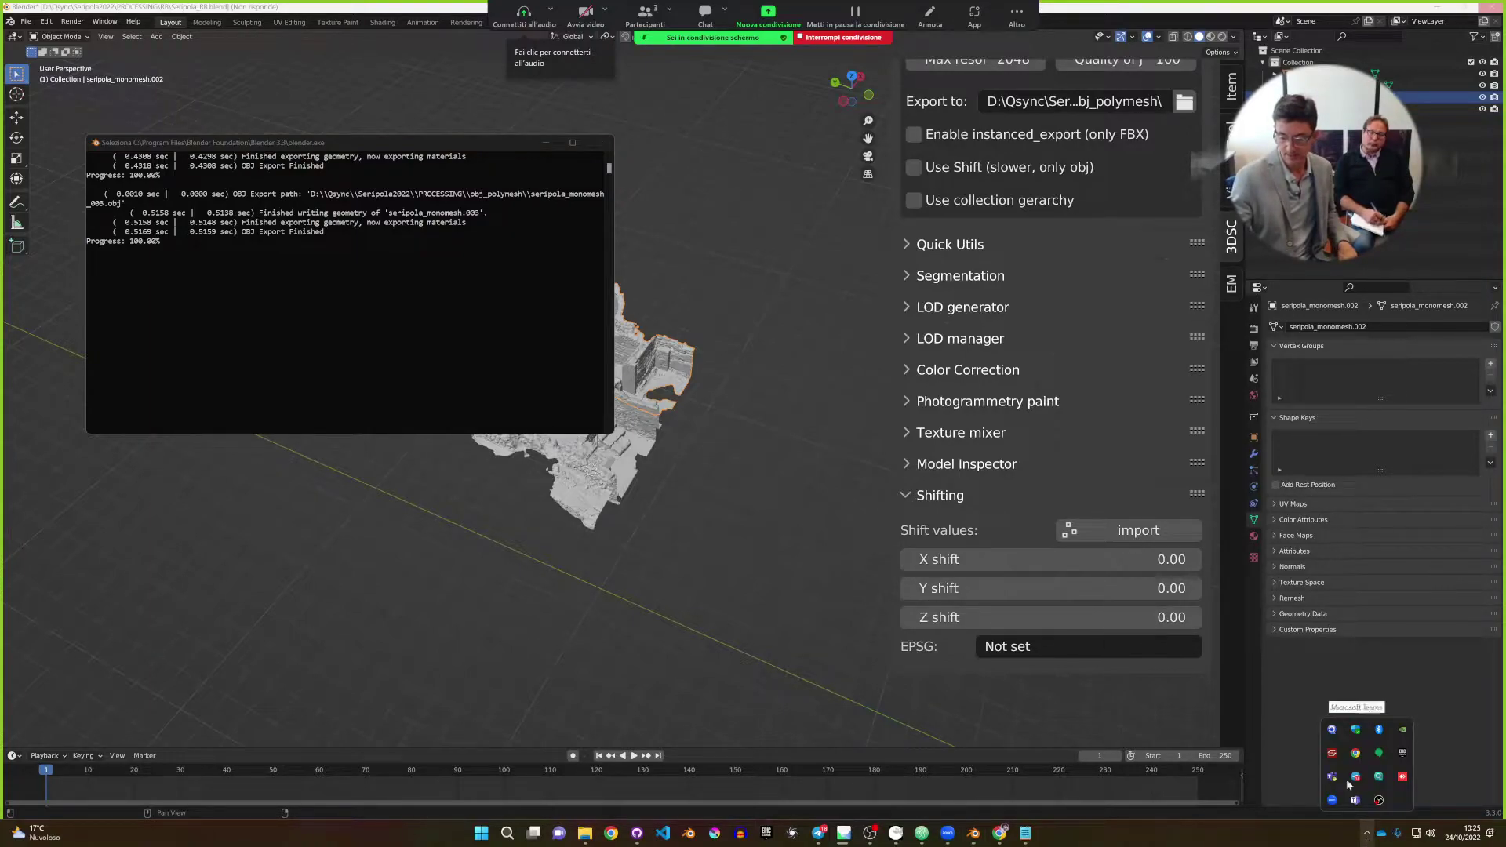
{"action": "left_click", "coordinate": [1331, 731]}
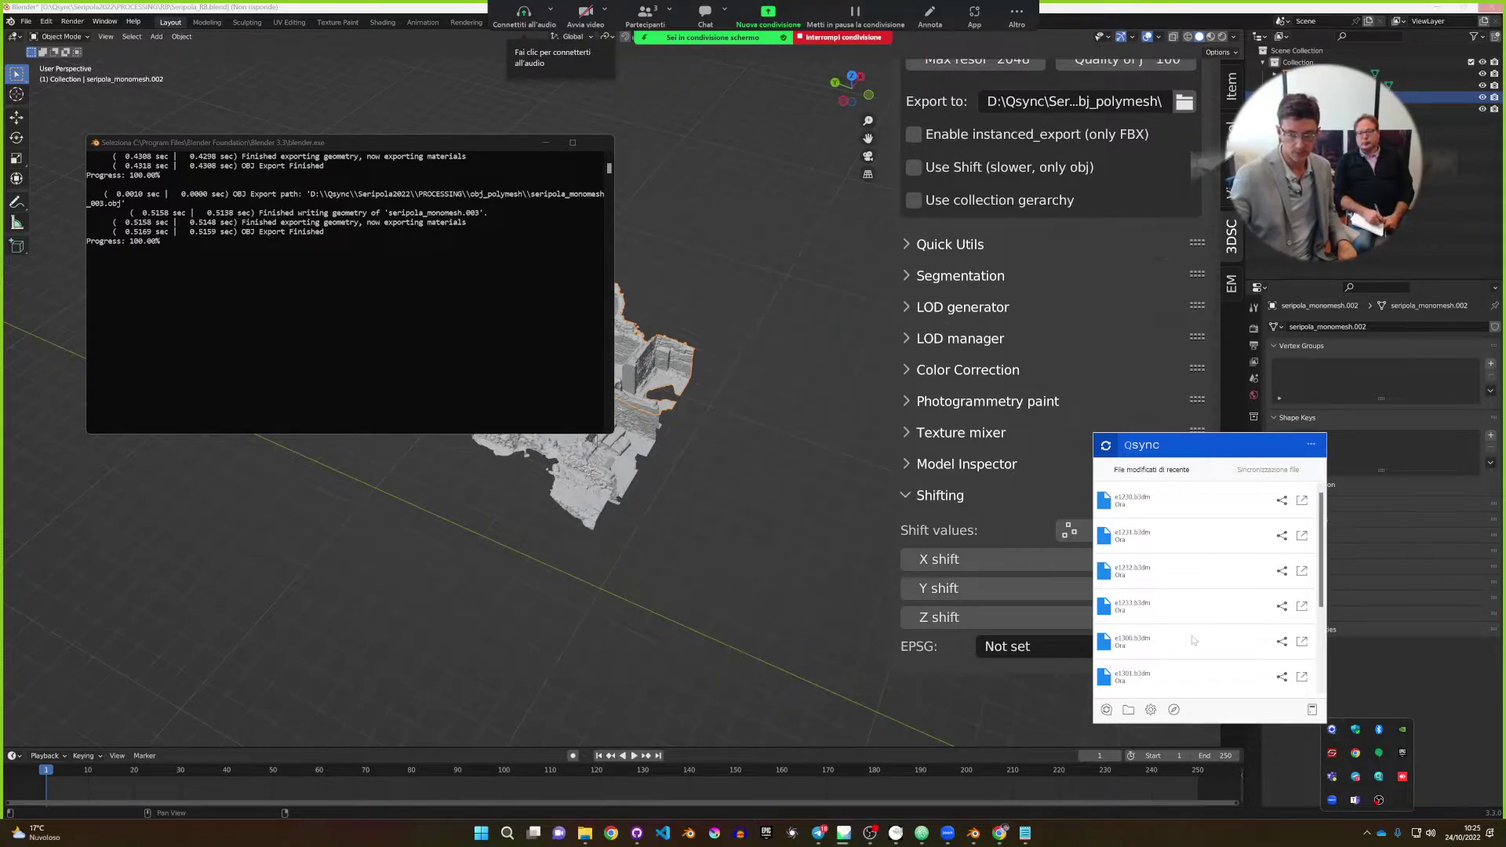
{"action": "left_click", "coordinate": [1432, 708]}
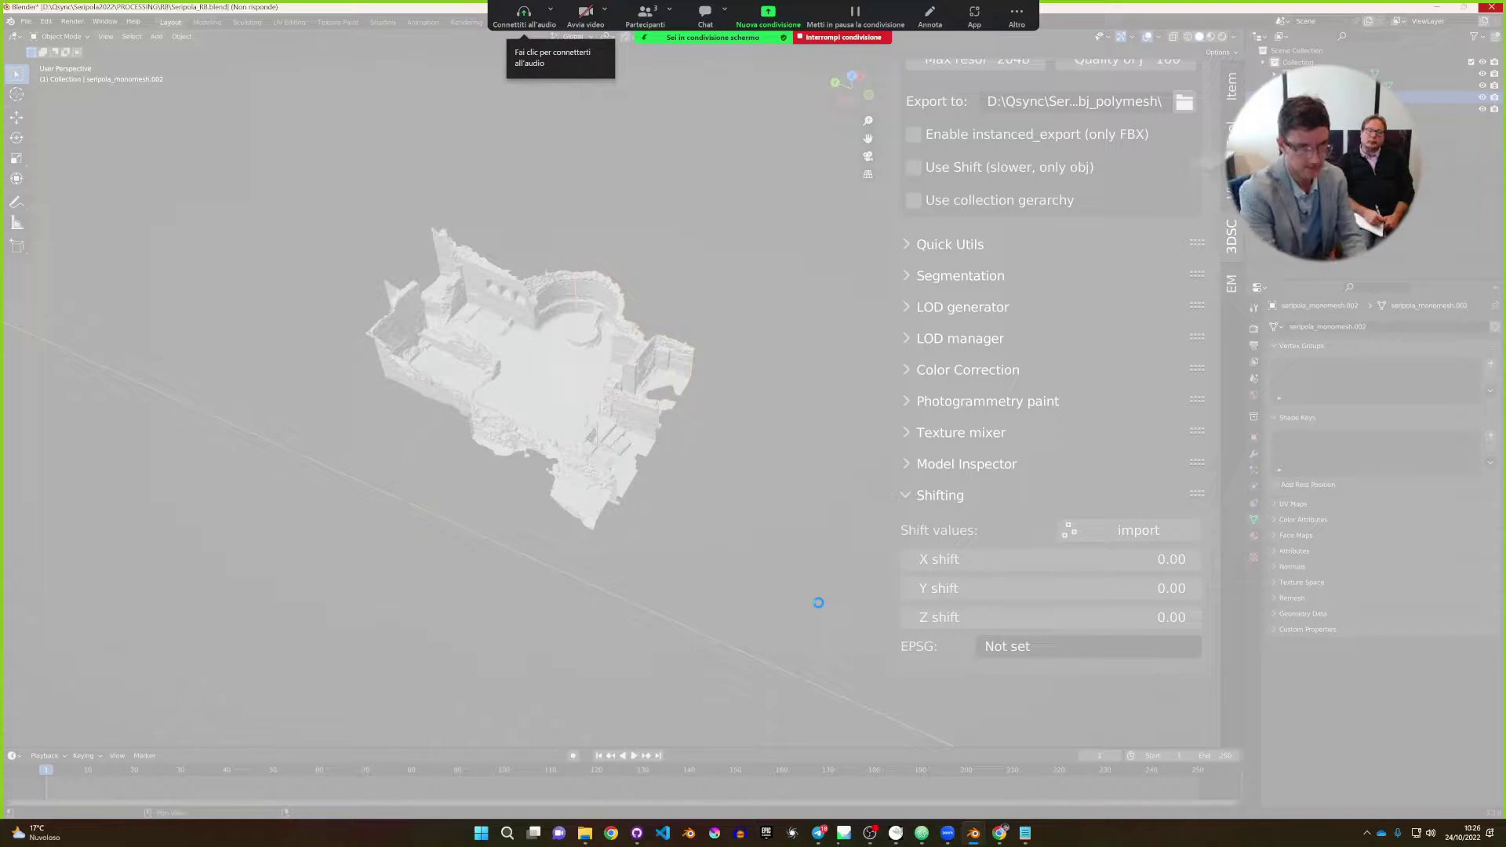
{"action": "key", "text": "ctrl+shift+Escape"}
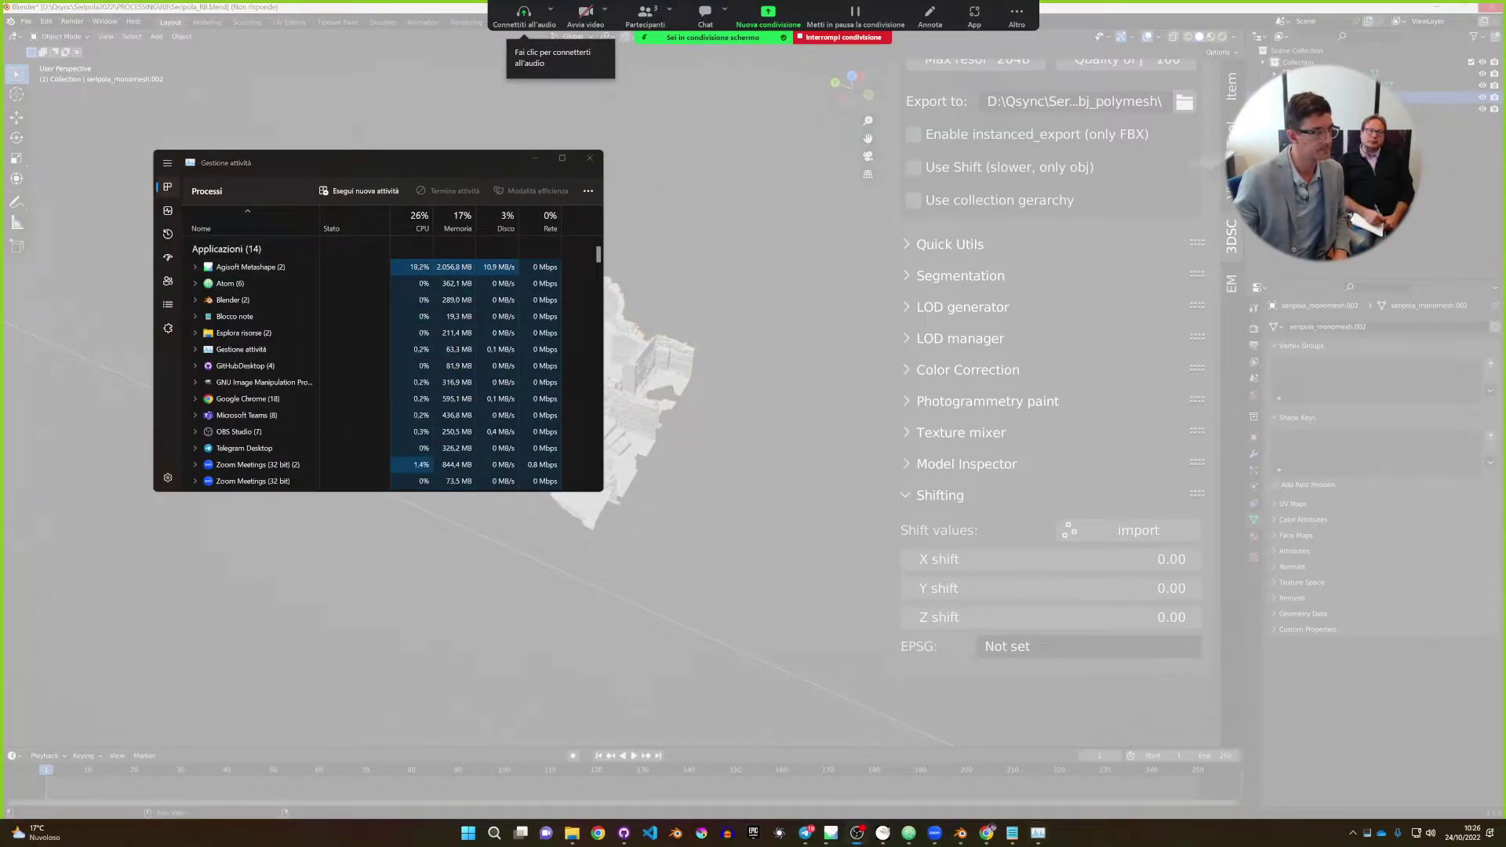
{"action": "key", "text": "alt+Tab"}
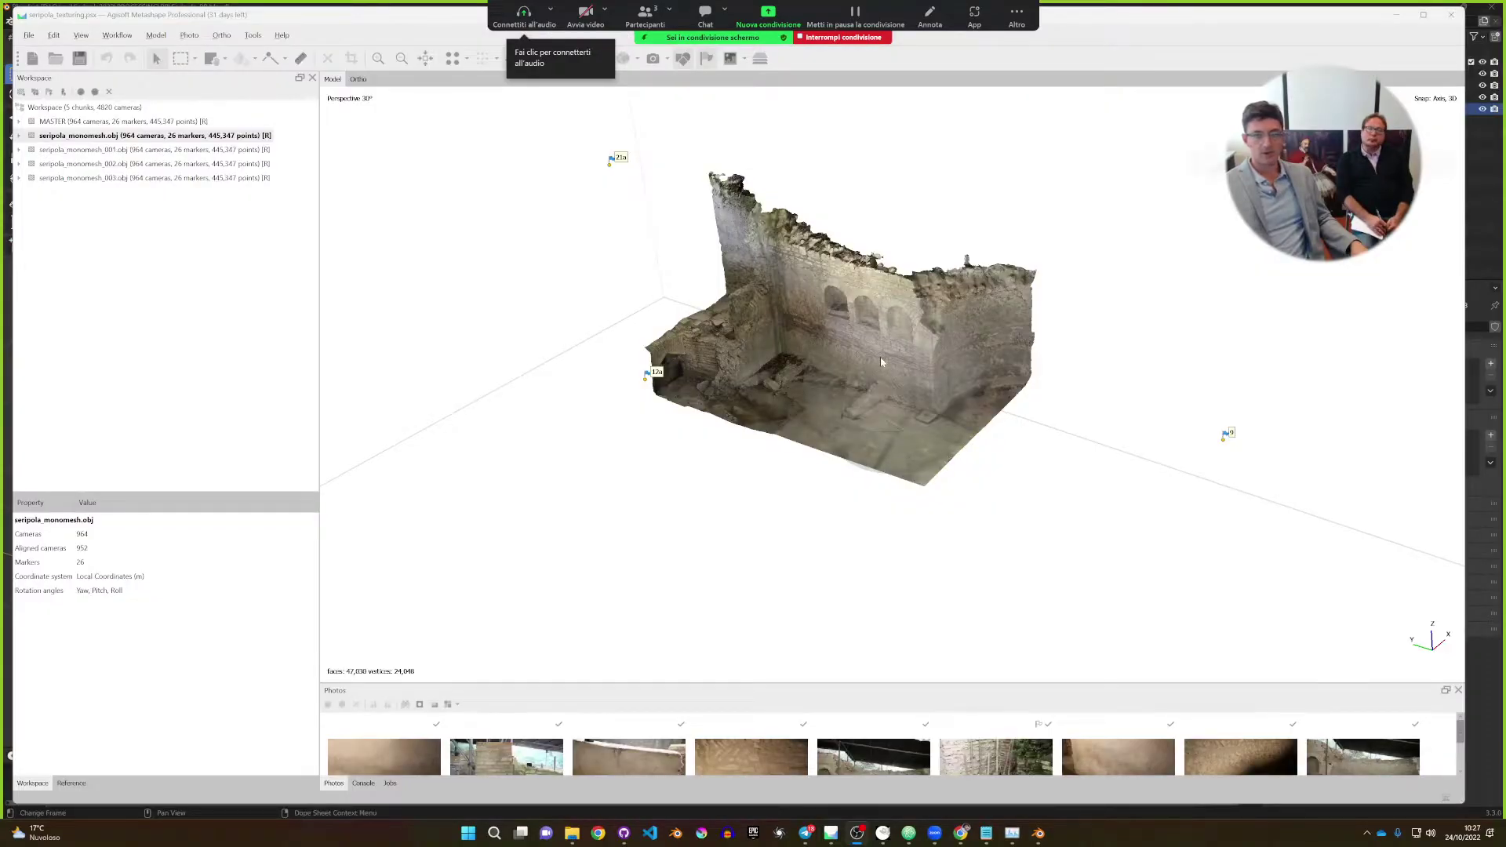
Orbit and zoom the textured ruin model to face its arched wall head-on.
{"action": "right_click_drag", "start_coordinate": [880, 356], "coordinate": [902, 408]}
{"action": "mouse_move", "coordinate": [902, 408]}
{"action": "left_mouse_down"}
{"action": "mouse_move", "coordinate": [916, 434]}
{"action": "mouse_move", "coordinate": [907, 403]}
{"action": "left_mouse_up"}
{"action": "scroll", "coordinate": [907, 402], "scroll_direction": "up", "scroll_amount": 10}
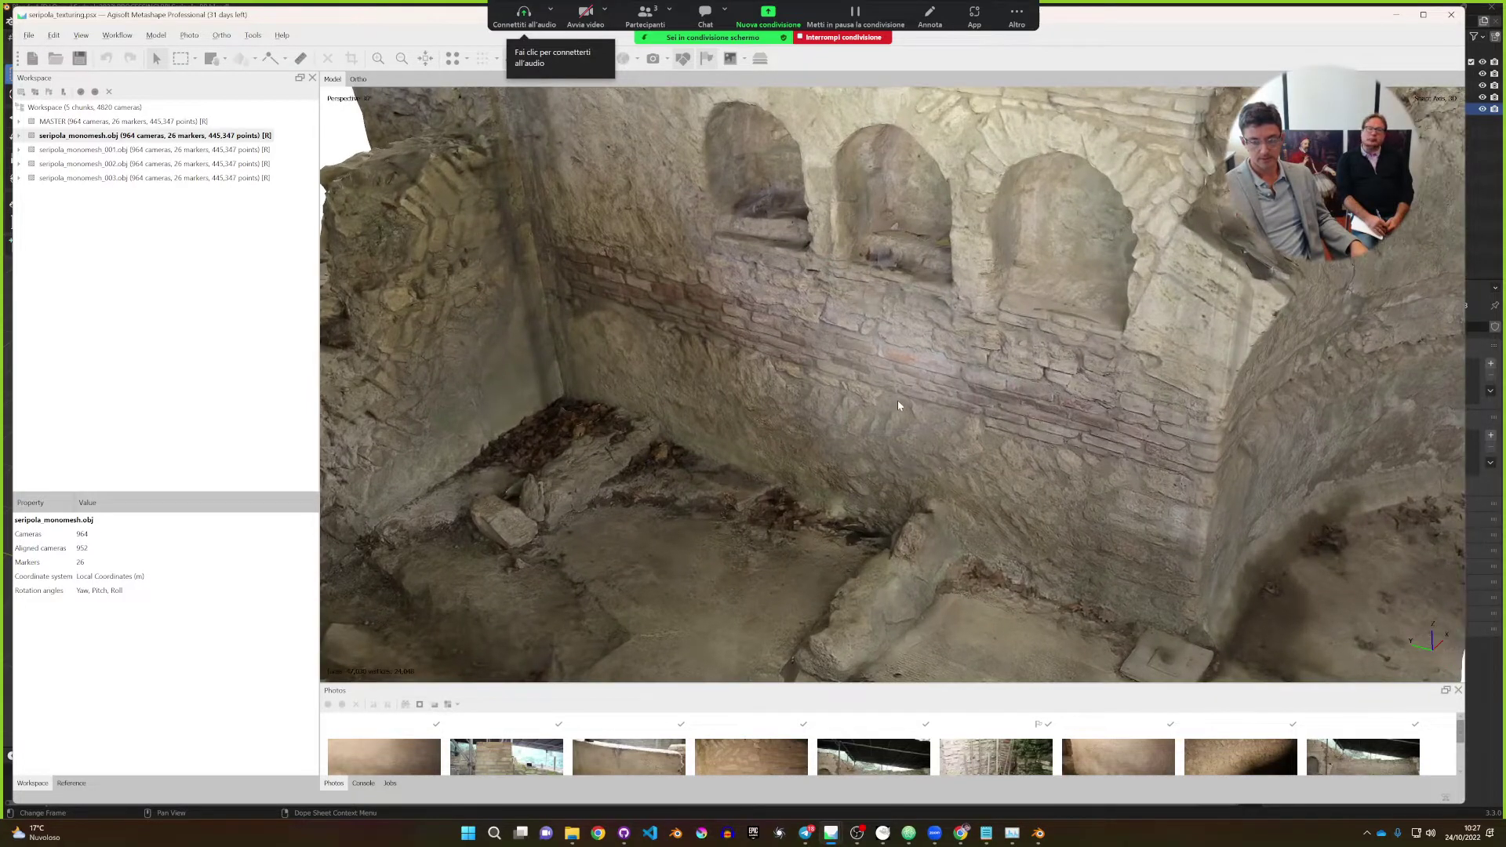
{"action": "scroll", "coordinate": [900, 406], "scroll_direction": "down", "scroll_amount": 5}
{"action": "left_click_drag", "start_coordinate": [921, 378], "coordinate": [1146, 430]}
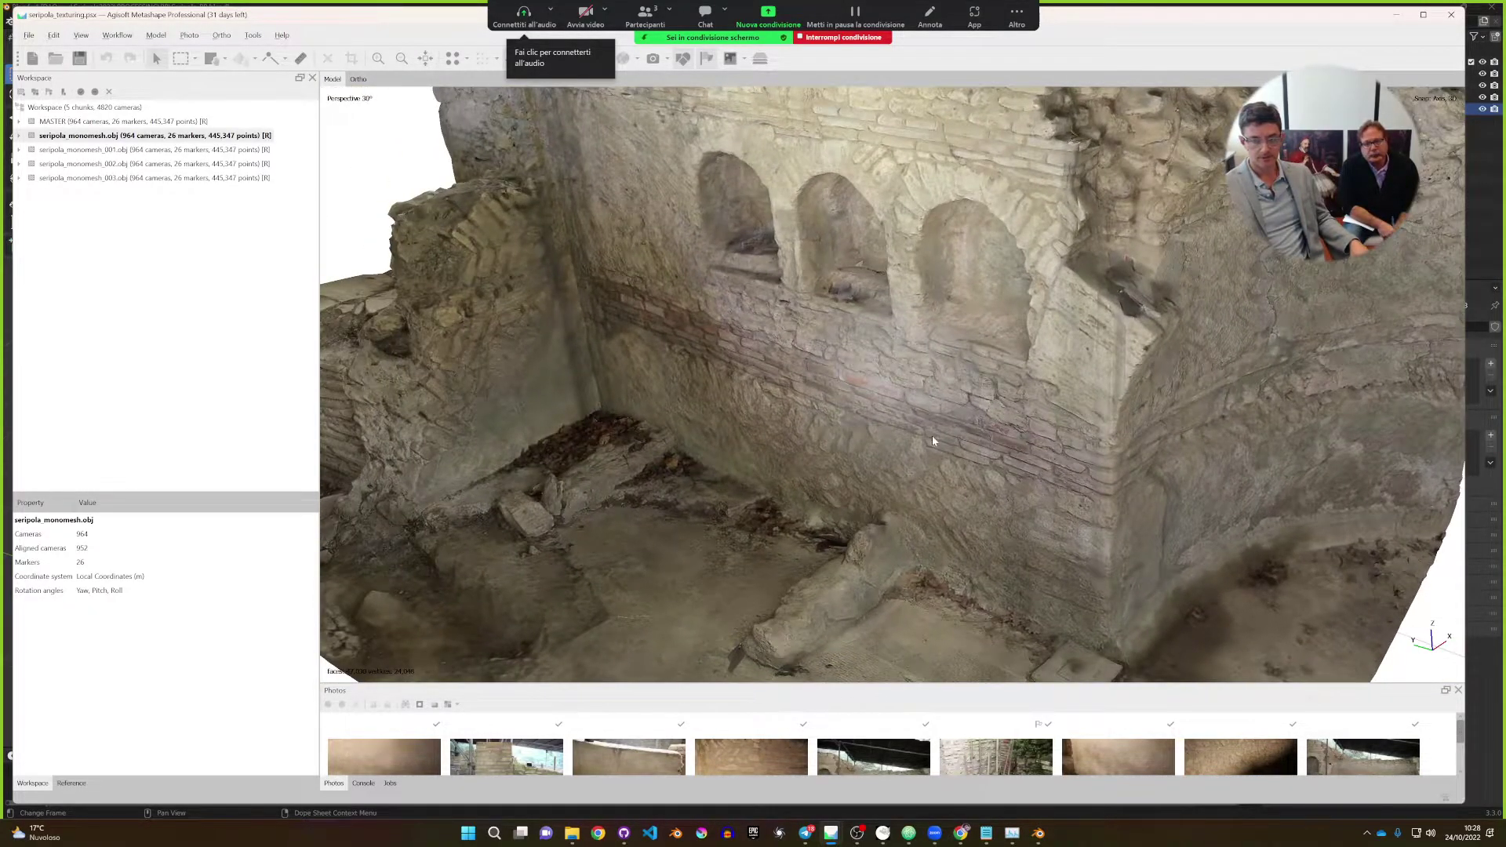
{"action": "left_click_drag", "start_coordinate": [932, 441], "coordinate": [949, 437]}
{"action": "left_click_drag", "start_coordinate": [846, 388], "coordinate": [849, 375]}
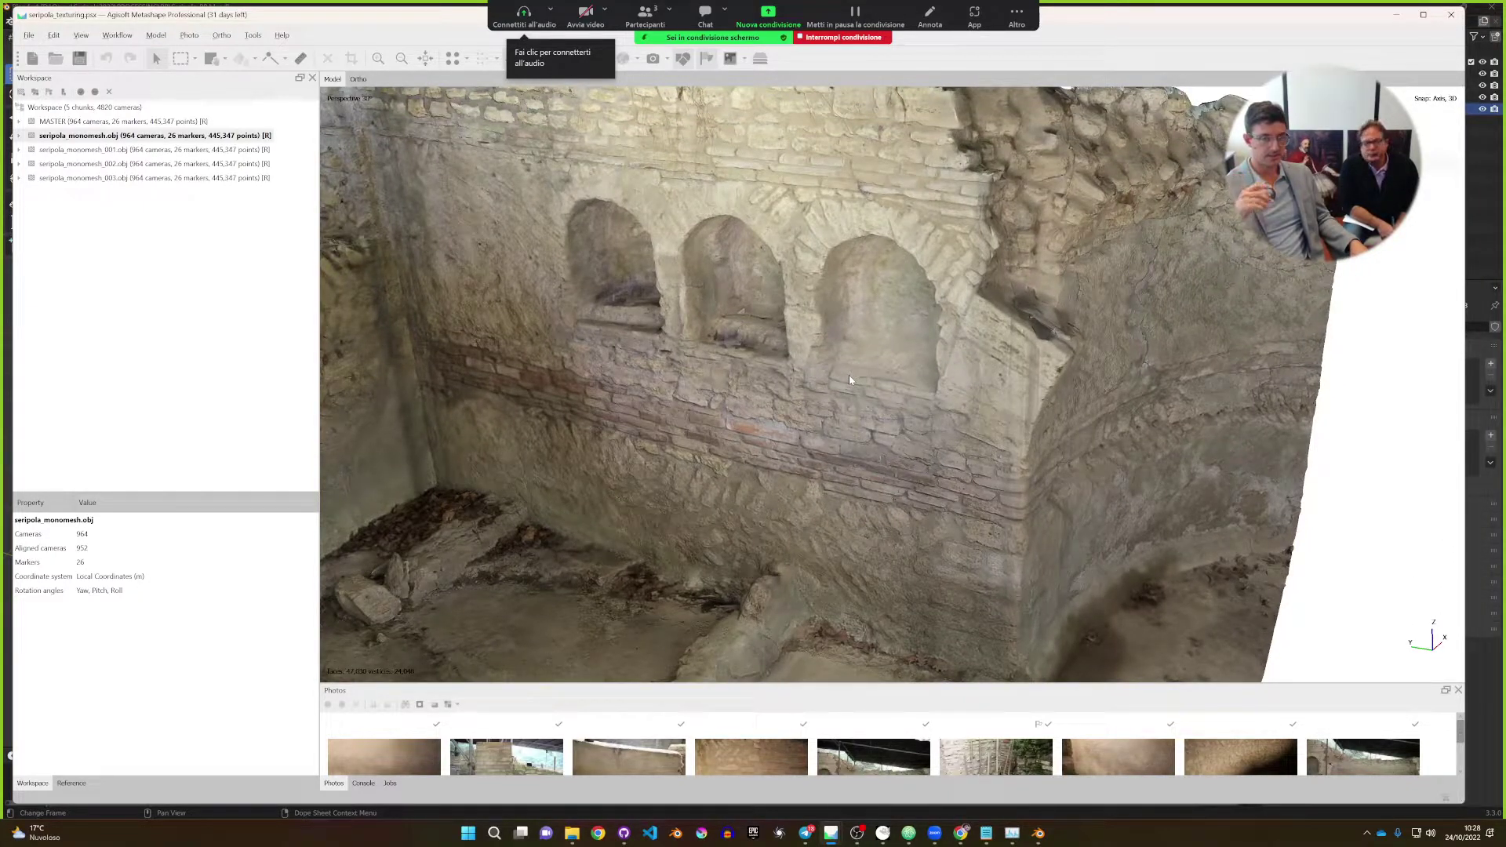
{"action": "left_click_drag", "start_coordinate": [850, 380], "coordinate": [906, 413]}
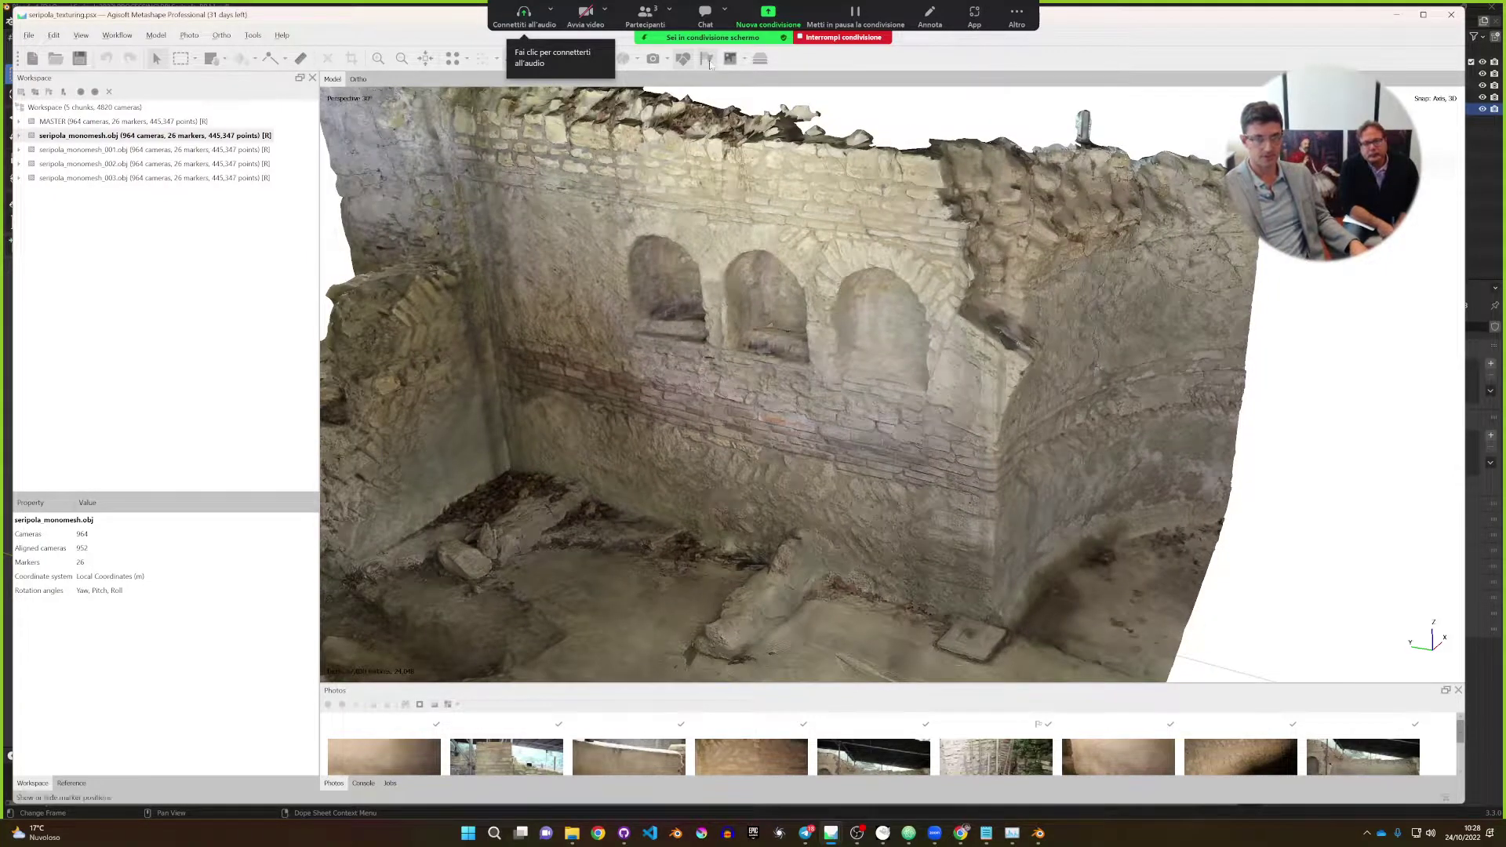
Show the 952 aligned camera positions and orbit to oblique views of the ruin.
{"action": "left_click", "coordinate": [683, 59]}
{"action": "left_click_drag", "start_coordinate": [847, 392], "coordinate": [931, 325]}
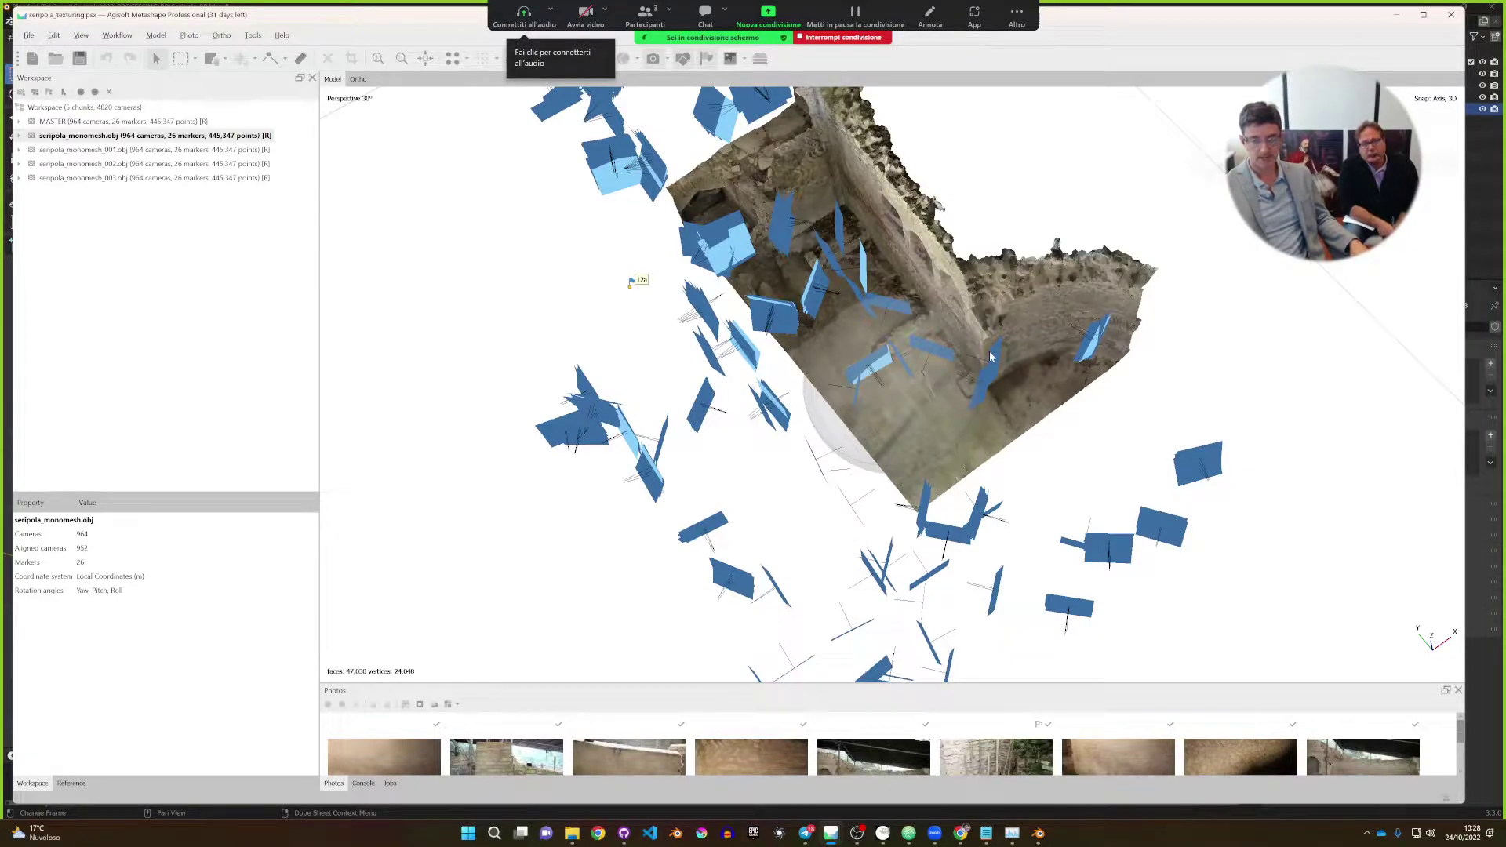
{"action": "left_click_drag", "start_coordinate": [958, 391], "coordinate": [919, 380]}
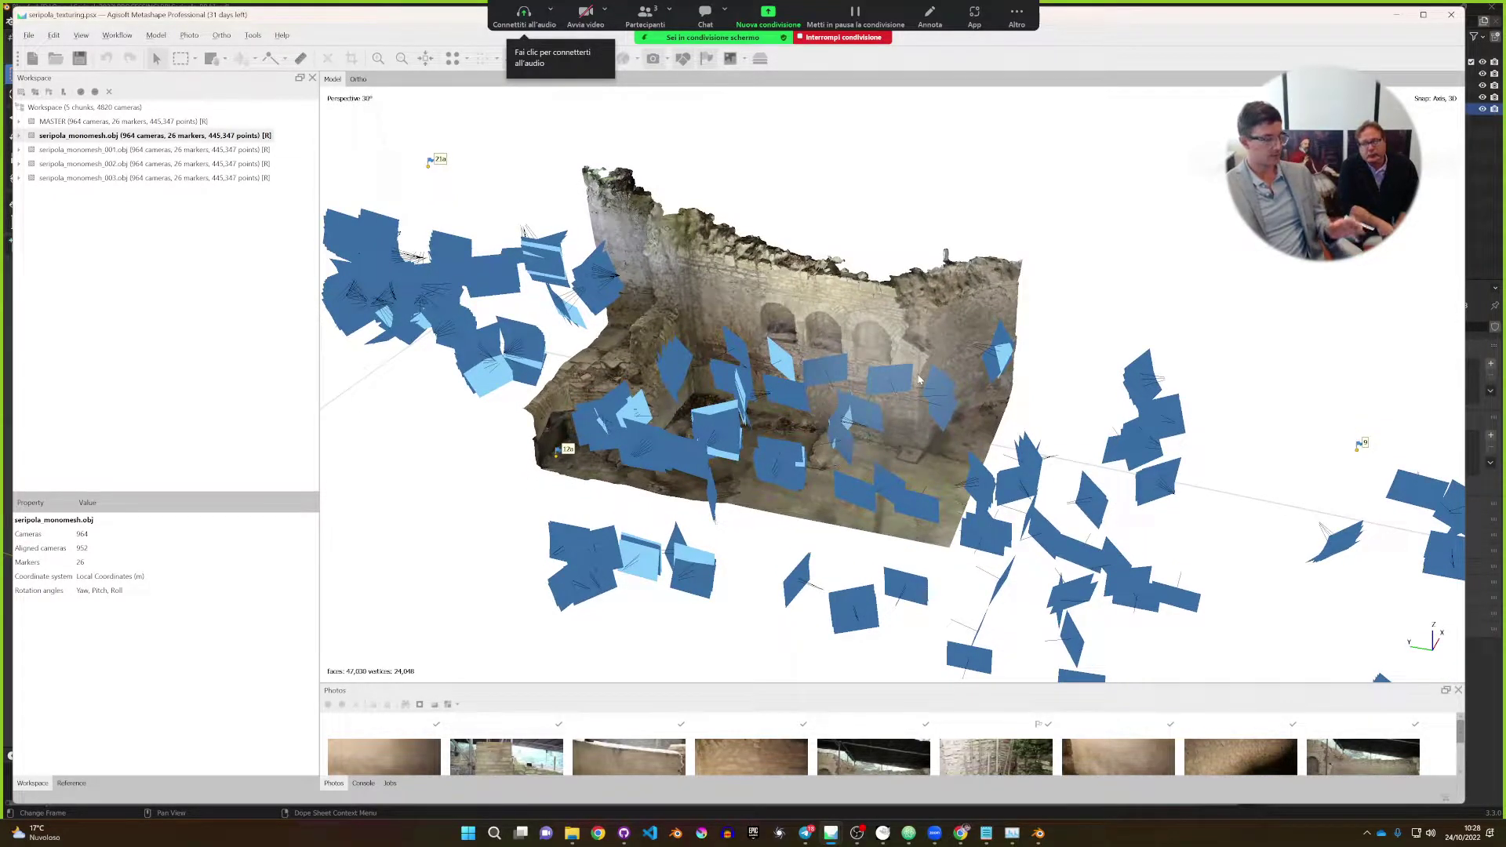
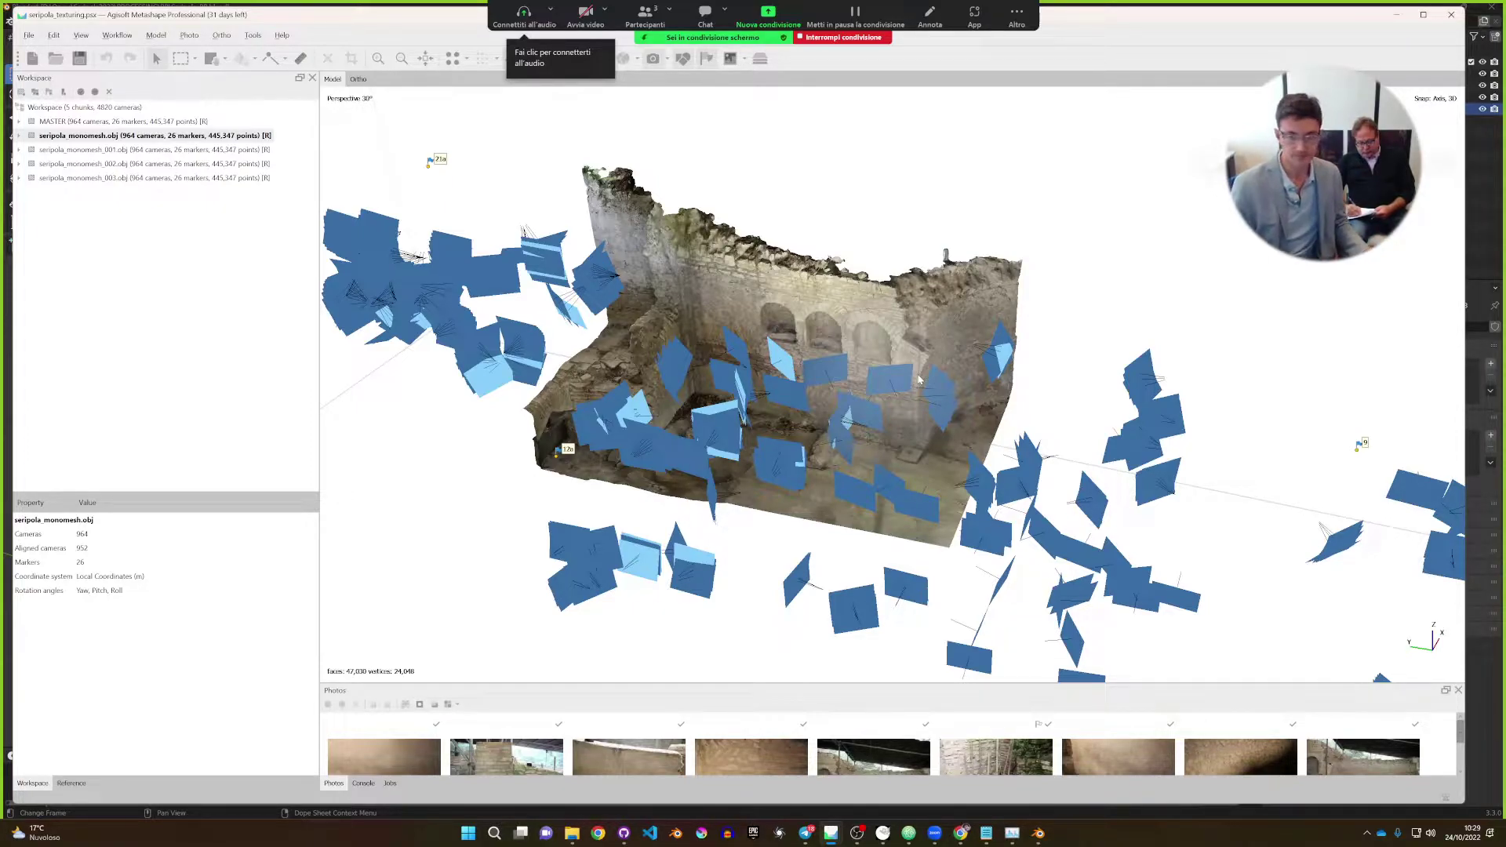
Zoom and pan to frame the textured arched wall and its three niches close up.
{"action": "scroll", "coordinate": [929, 399], "scroll_direction": "up", "scroll_amount": 5}
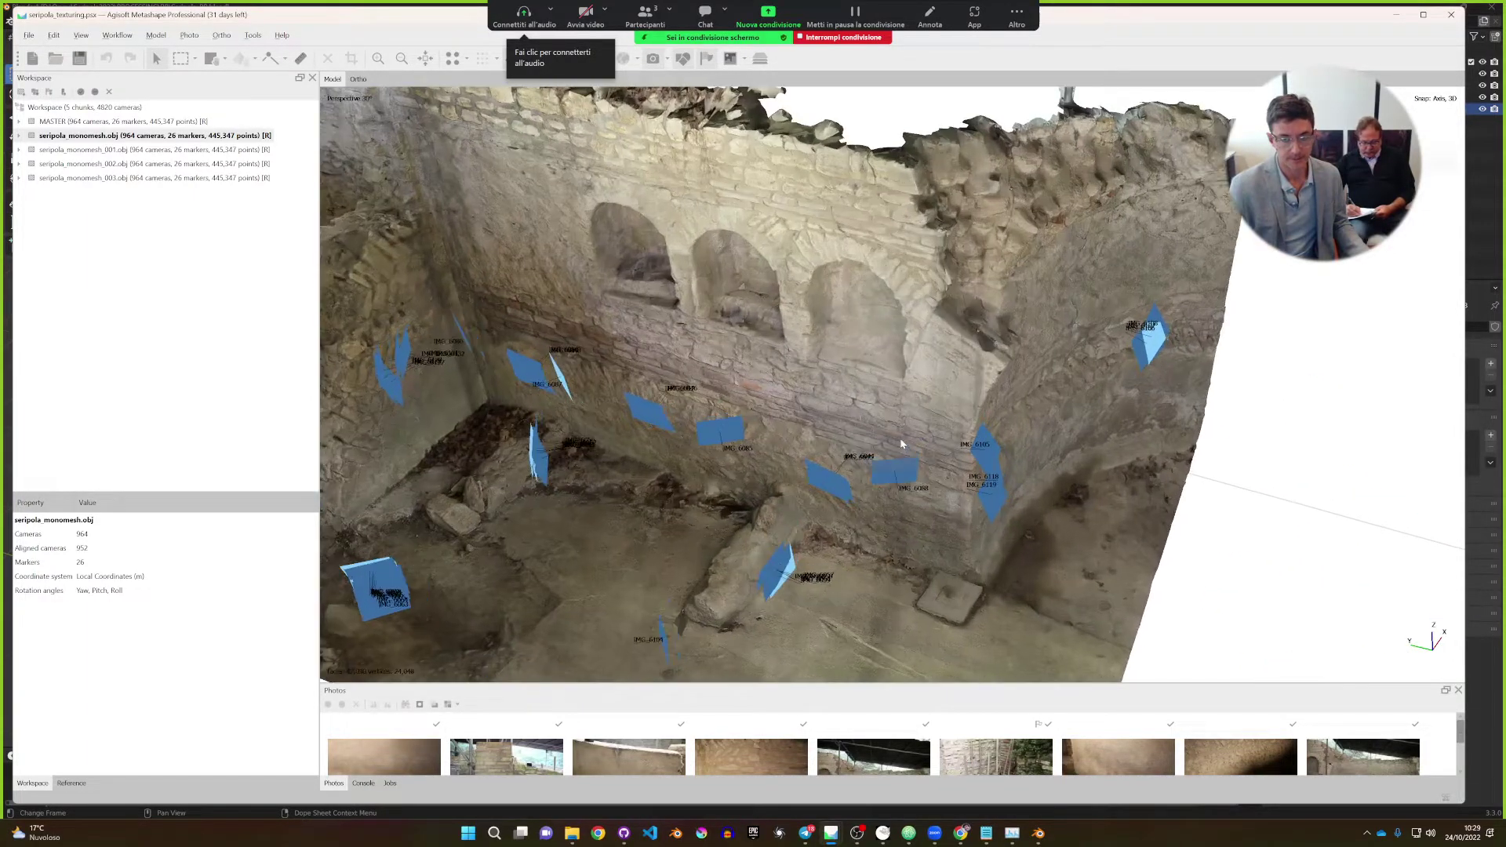
{"action": "right_click_drag", "start_coordinate": [901, 444], "coordinate": [927, 458]}
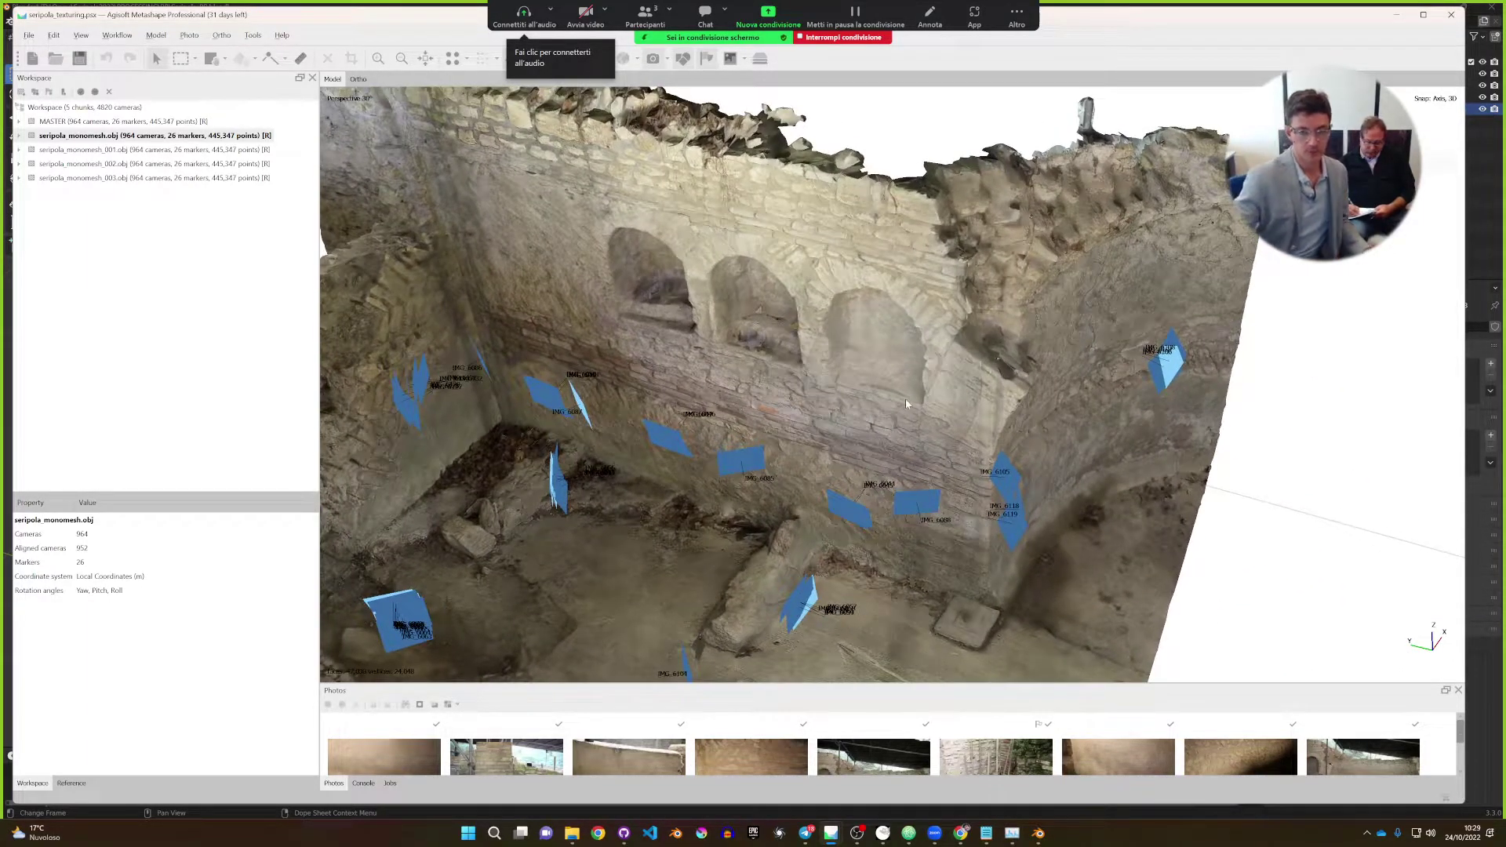
{"action": "right_click_drag", "start_coordinate": [868, 392], "coordinate": [990, 333]}
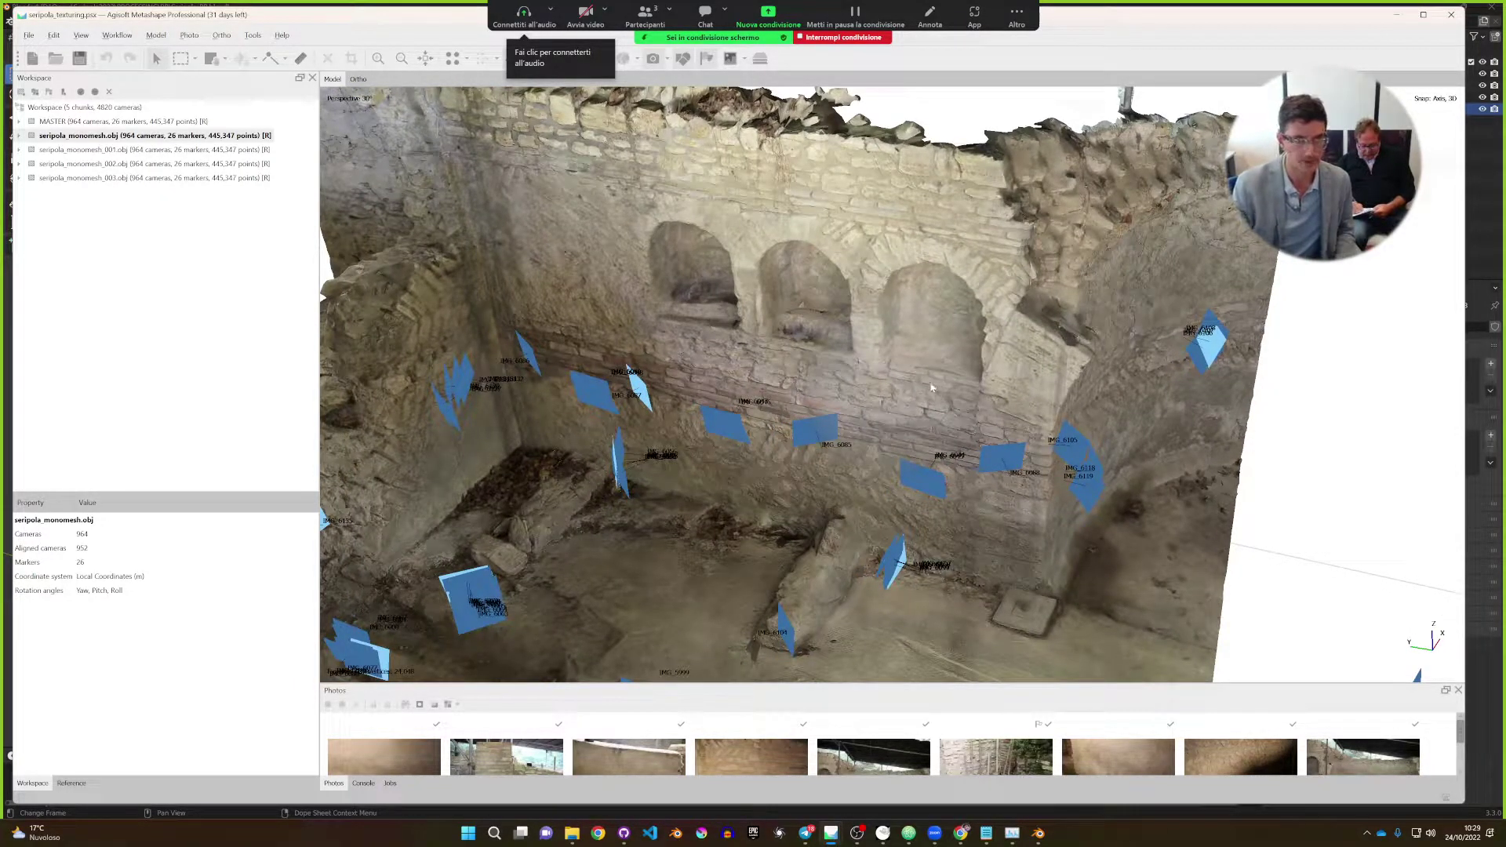
Run 3DSC_MS_rename_chunks.py from Desktop\3DSC_Metashape-main to rename the chunks 1_mt to 4_mt.
{"action": "left_click", "coordinate": [252, 34]}
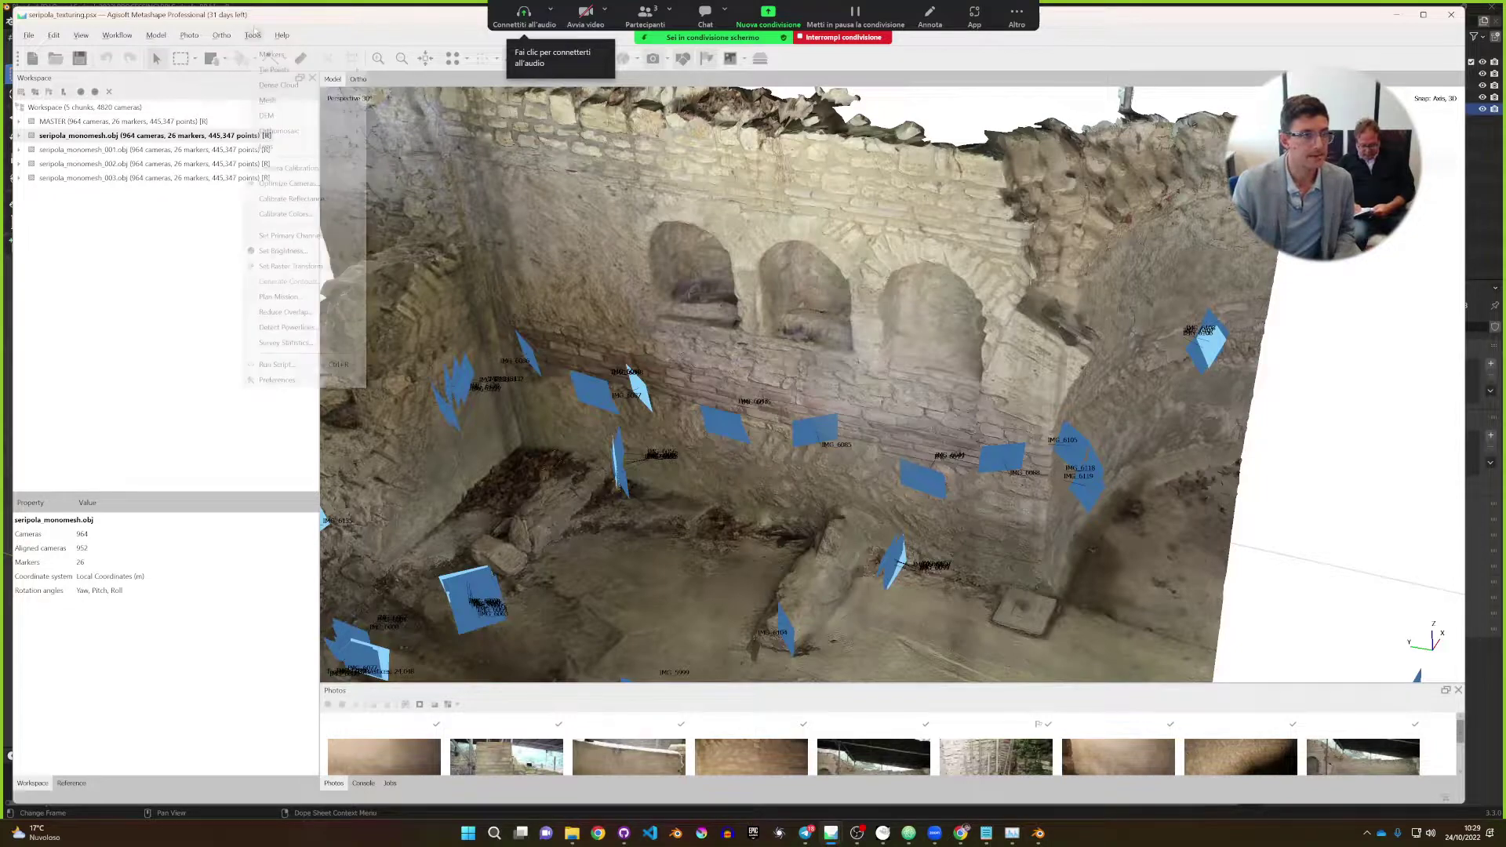
{"action": "left_click", "coordinate": [277, 364]}
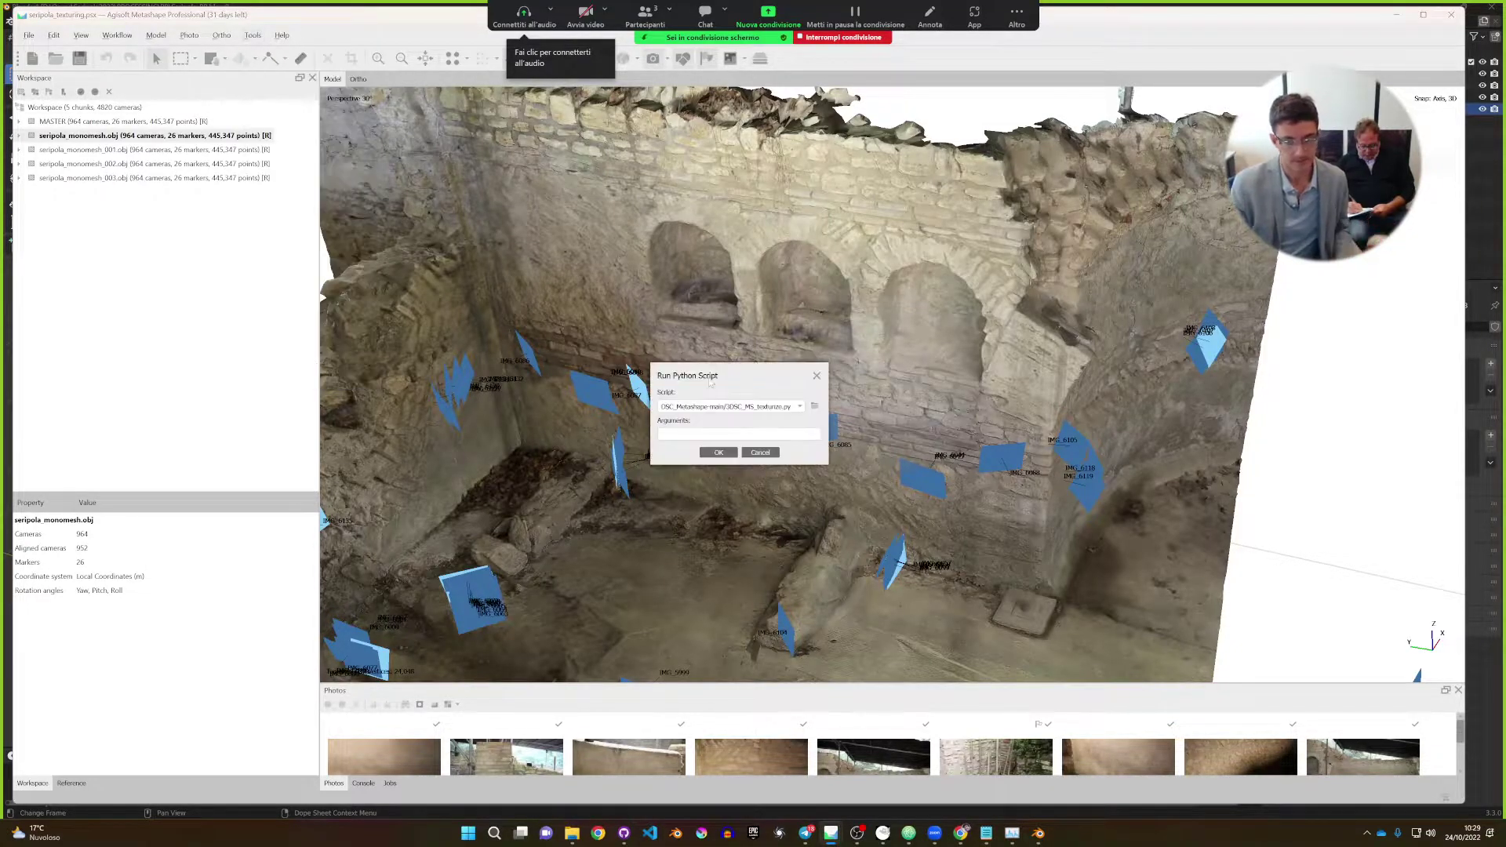
{"action": "left_click", "coordinate": [816, 406]}
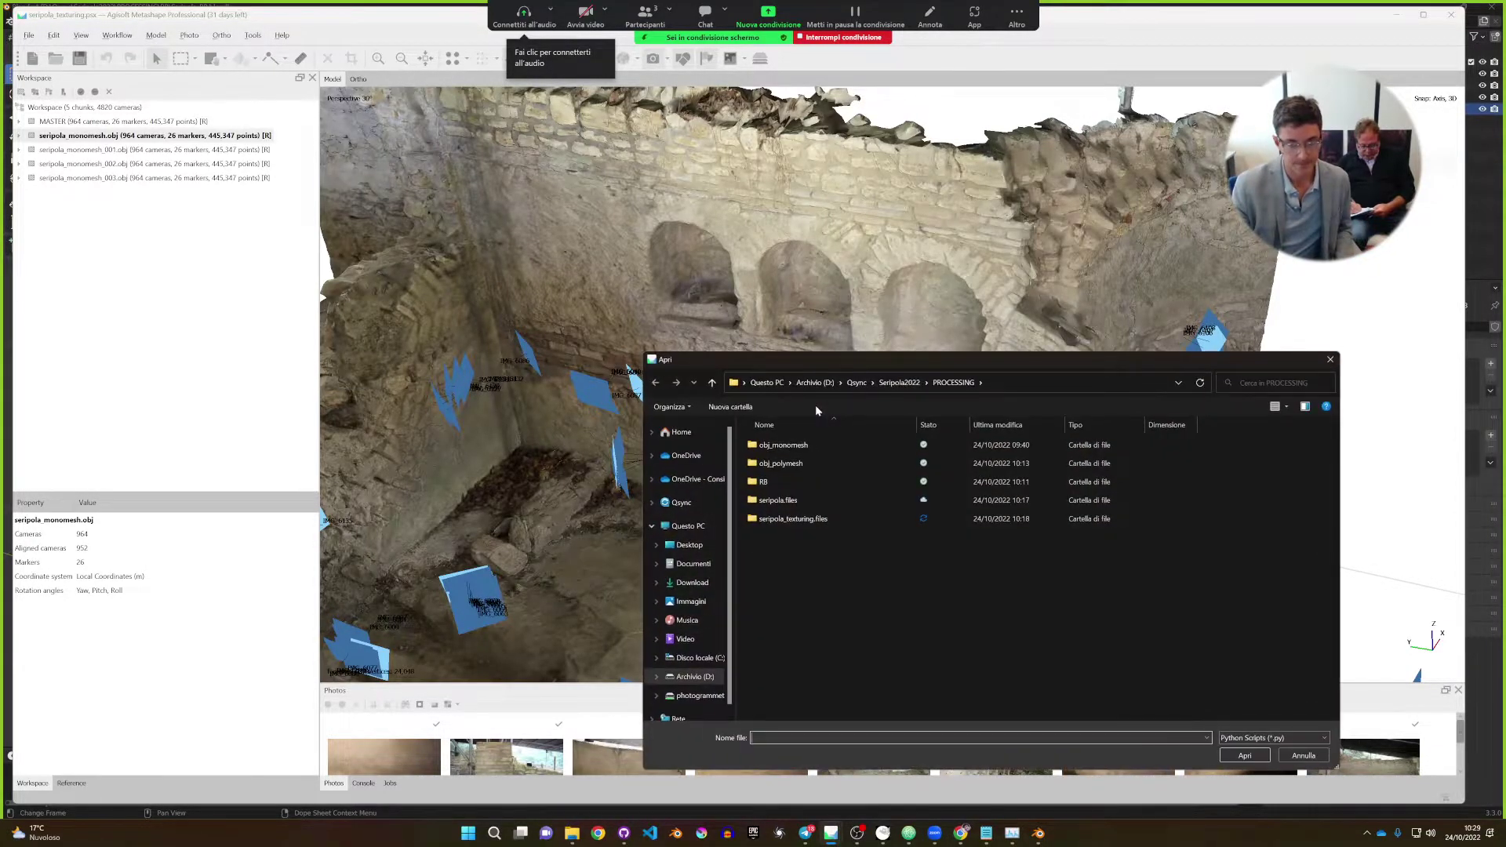
{"action": "left_click", "coordinate": [690, 544]}
{"action": "double_click", "coordinate": [795, 444]}
{"action": "left_click_drag", "start_coordinate": [923, 361], "coordinate": [626, 173]}
{"action": "left_click", "coordinate": [534, 296]}
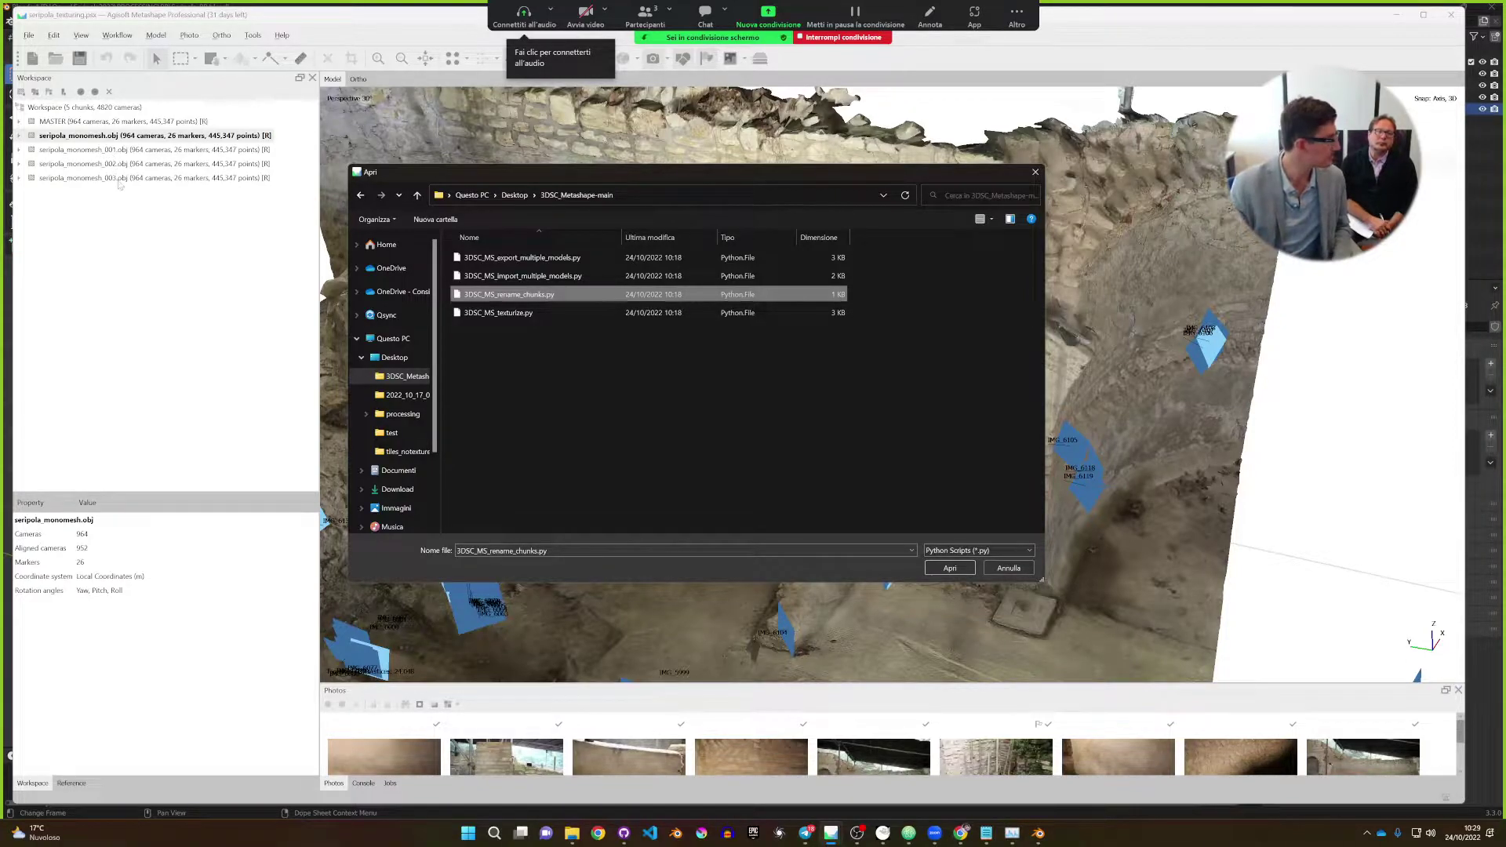
{"action": "left_click", "coordinate": [953, 568]}
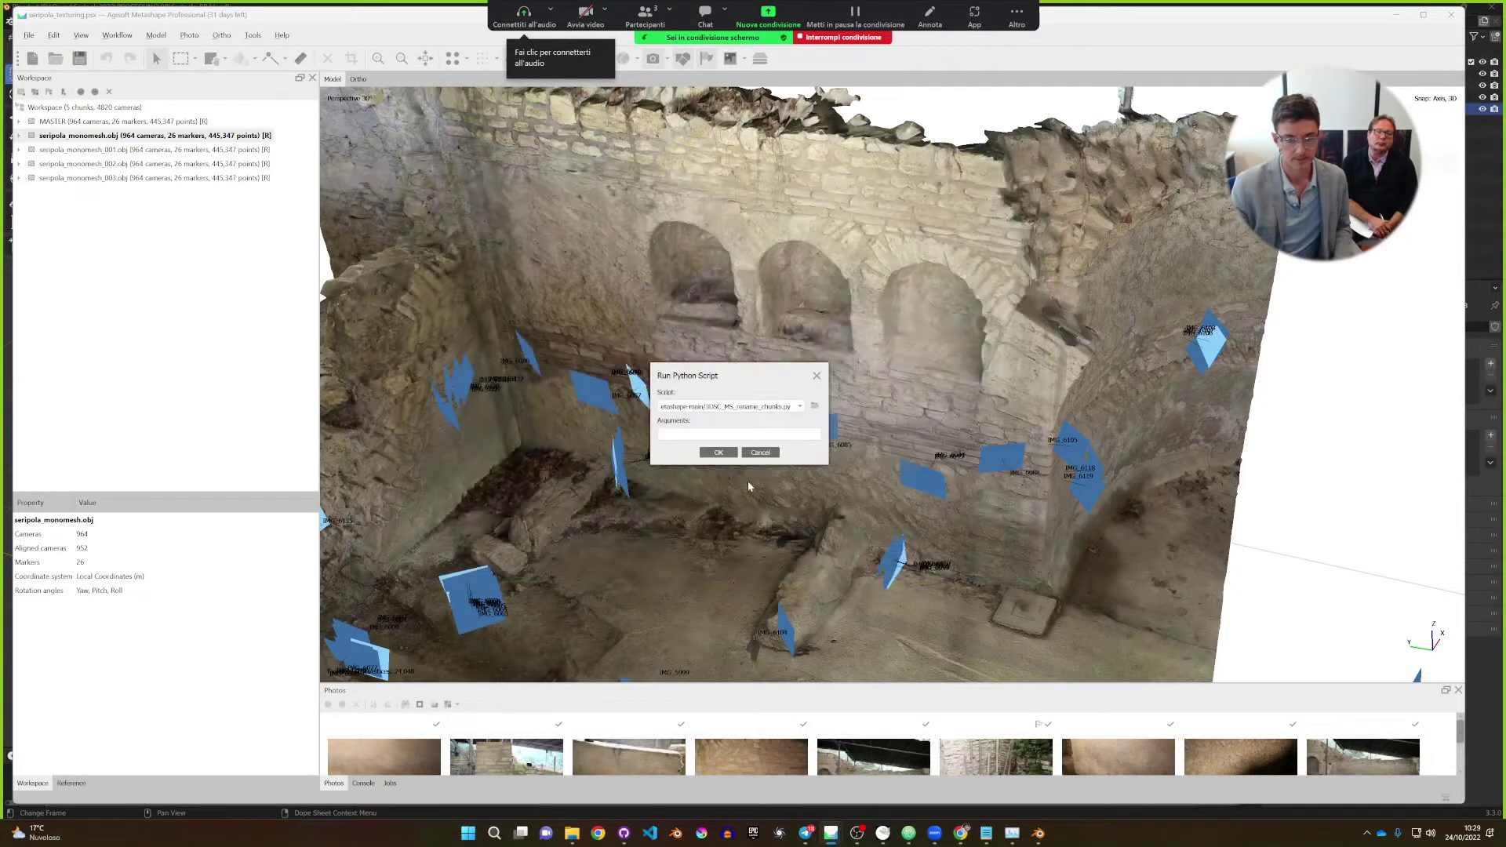
{"action": "left_click", "coordinate": [717, 453]}
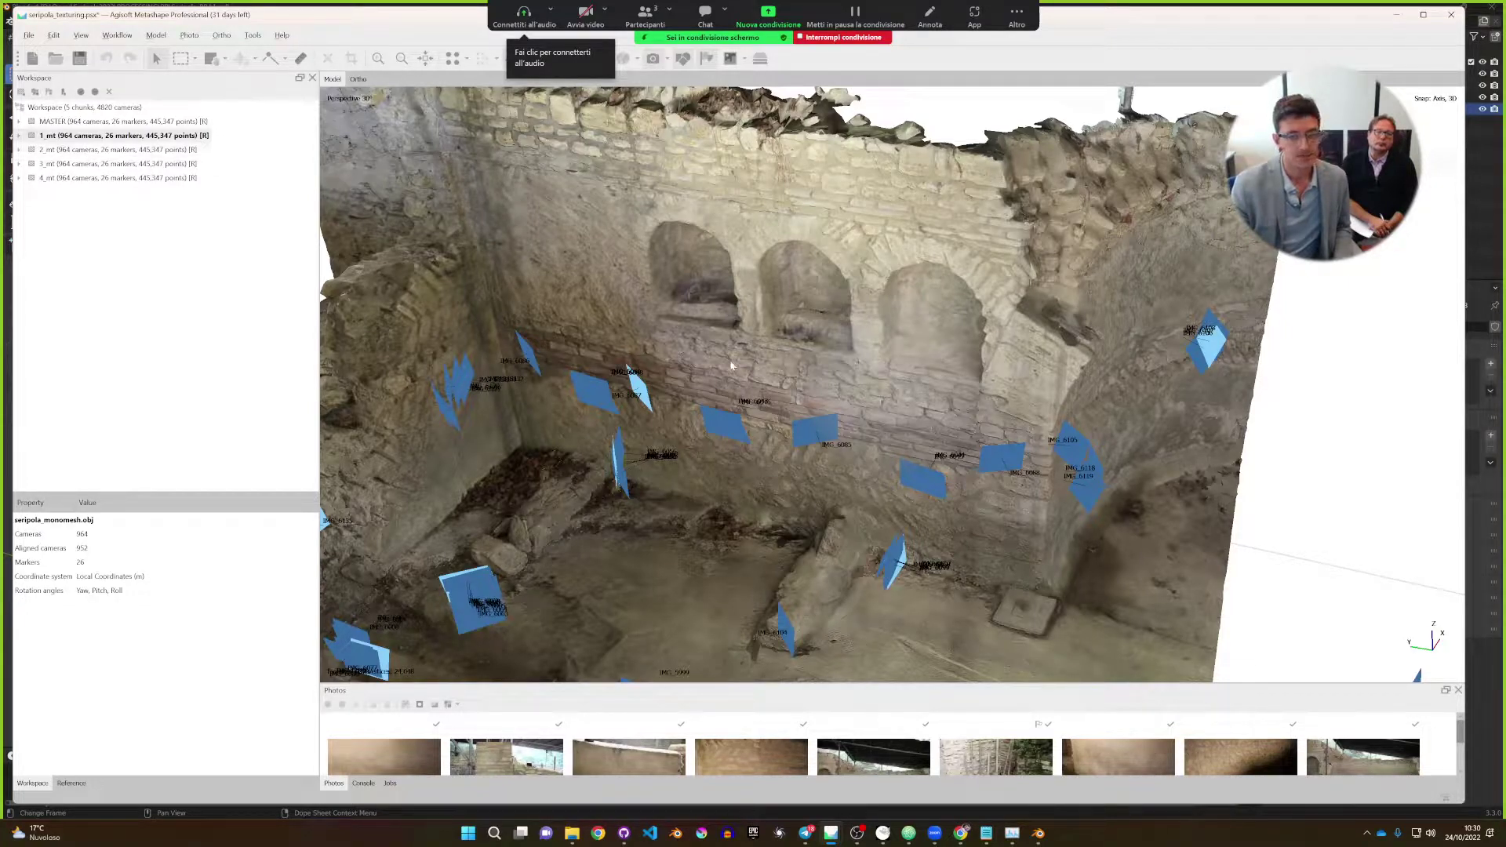
Choose 3DSC_MS_export_multiple_models.py as the script to run, then bring the Montebelluna Explorer window forward.
{"action": "left_click", "coordinate": [254, 35]}
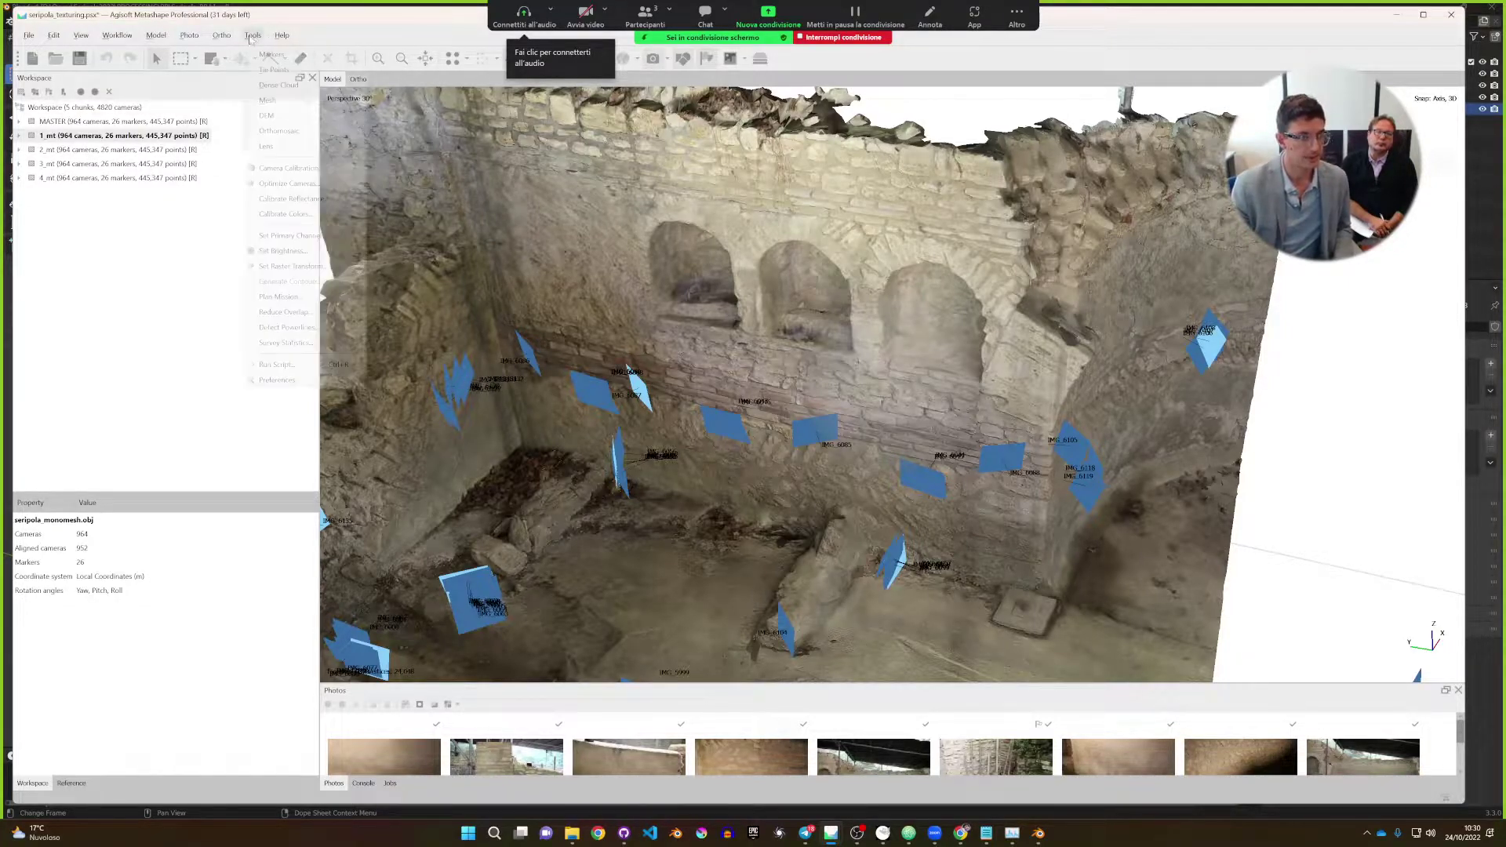
{"action": "left_click", "coordinate": [312, 367]}
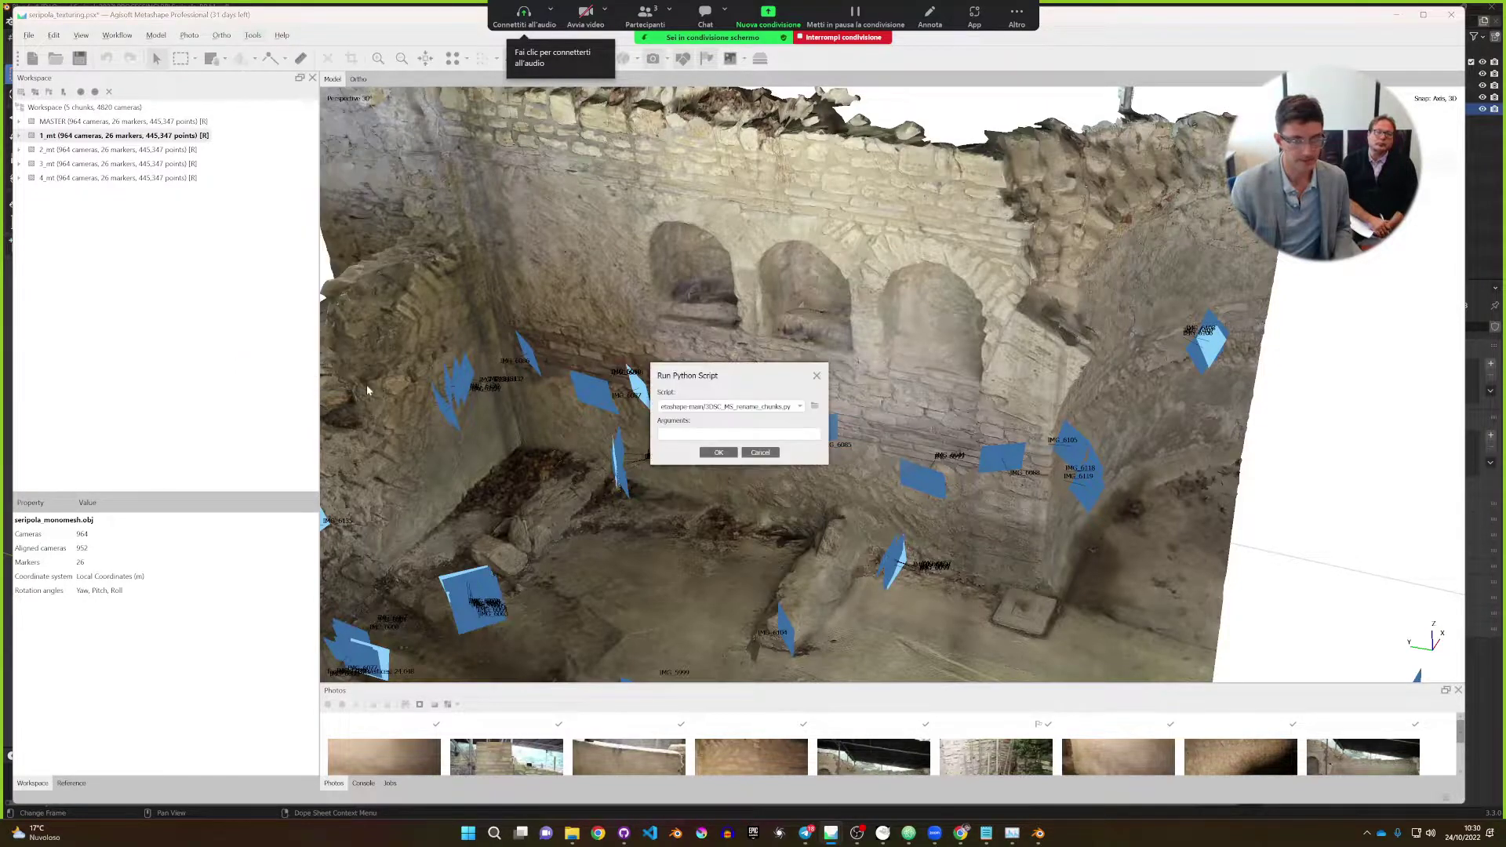
{"action": "left_click", "coordinate": [816, 407]}
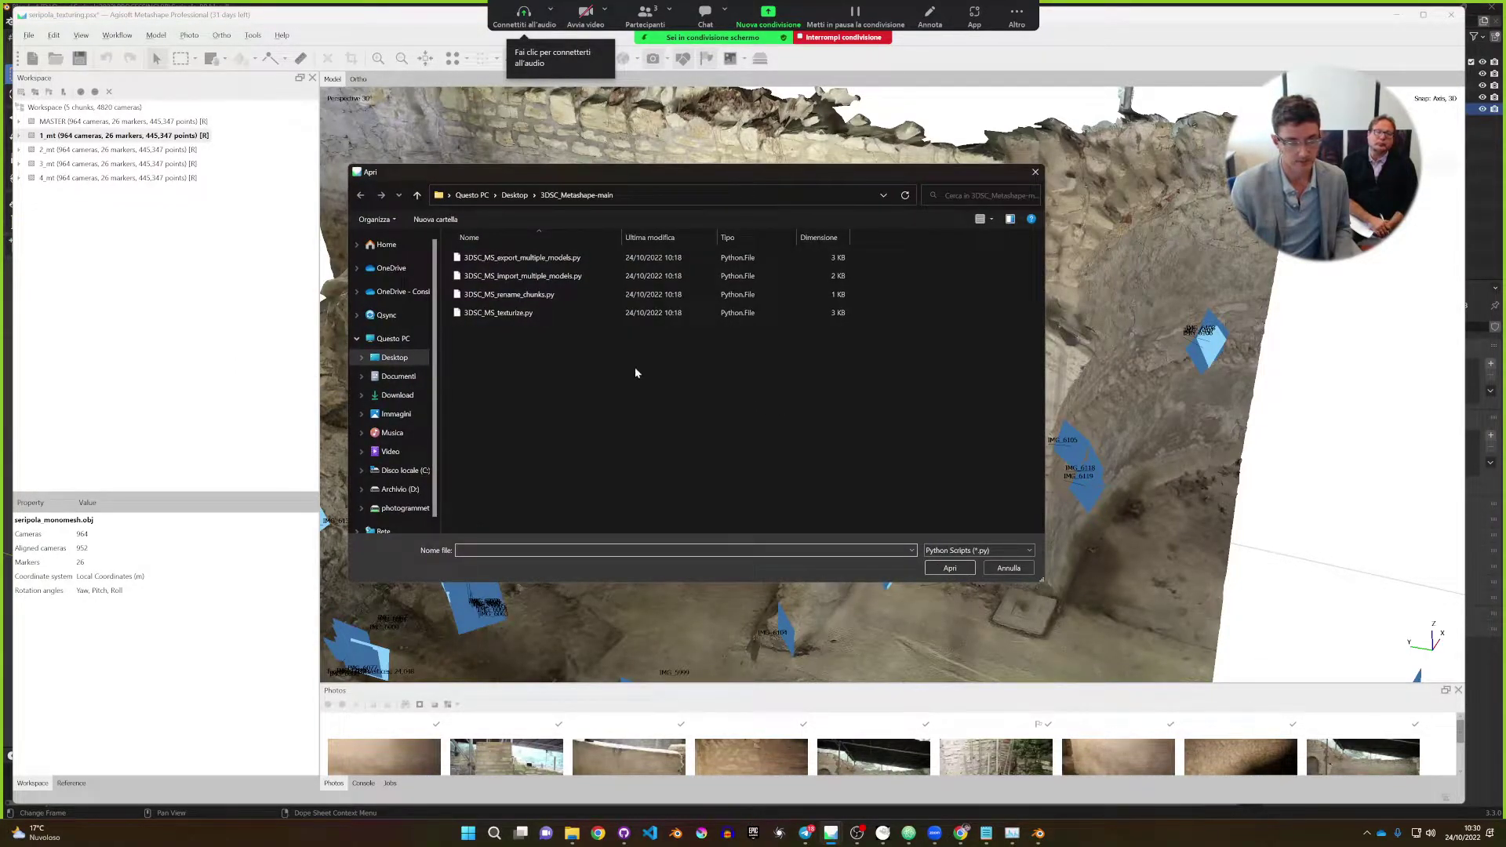
{"action": "left_click", "coordinate": [539, 259]}
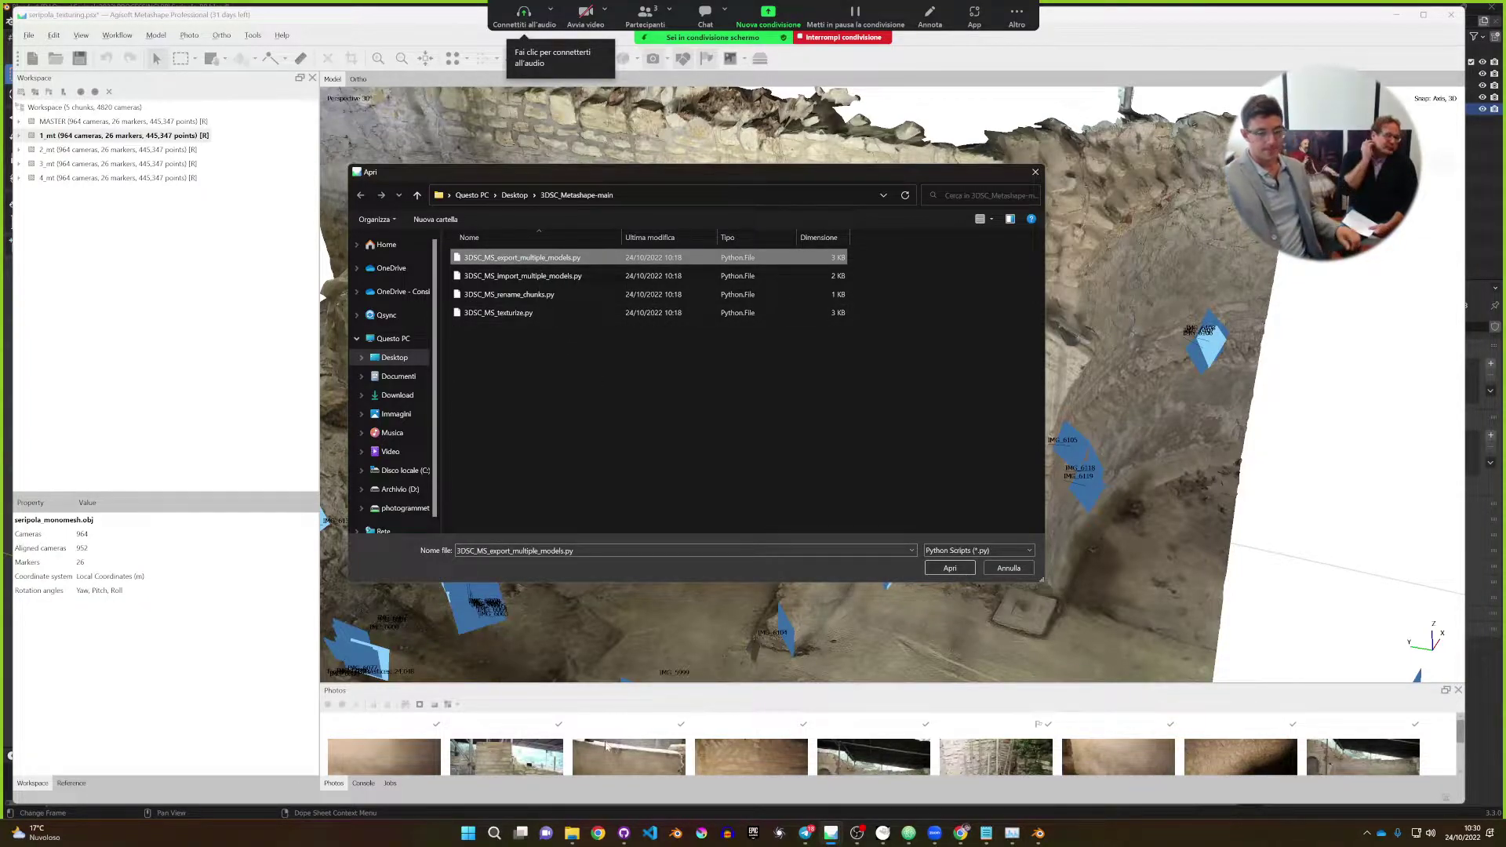
{"action": "left_click", "coordinate": [572, 833]}
{"action": "left_click", "coordinate": [613, 794]}
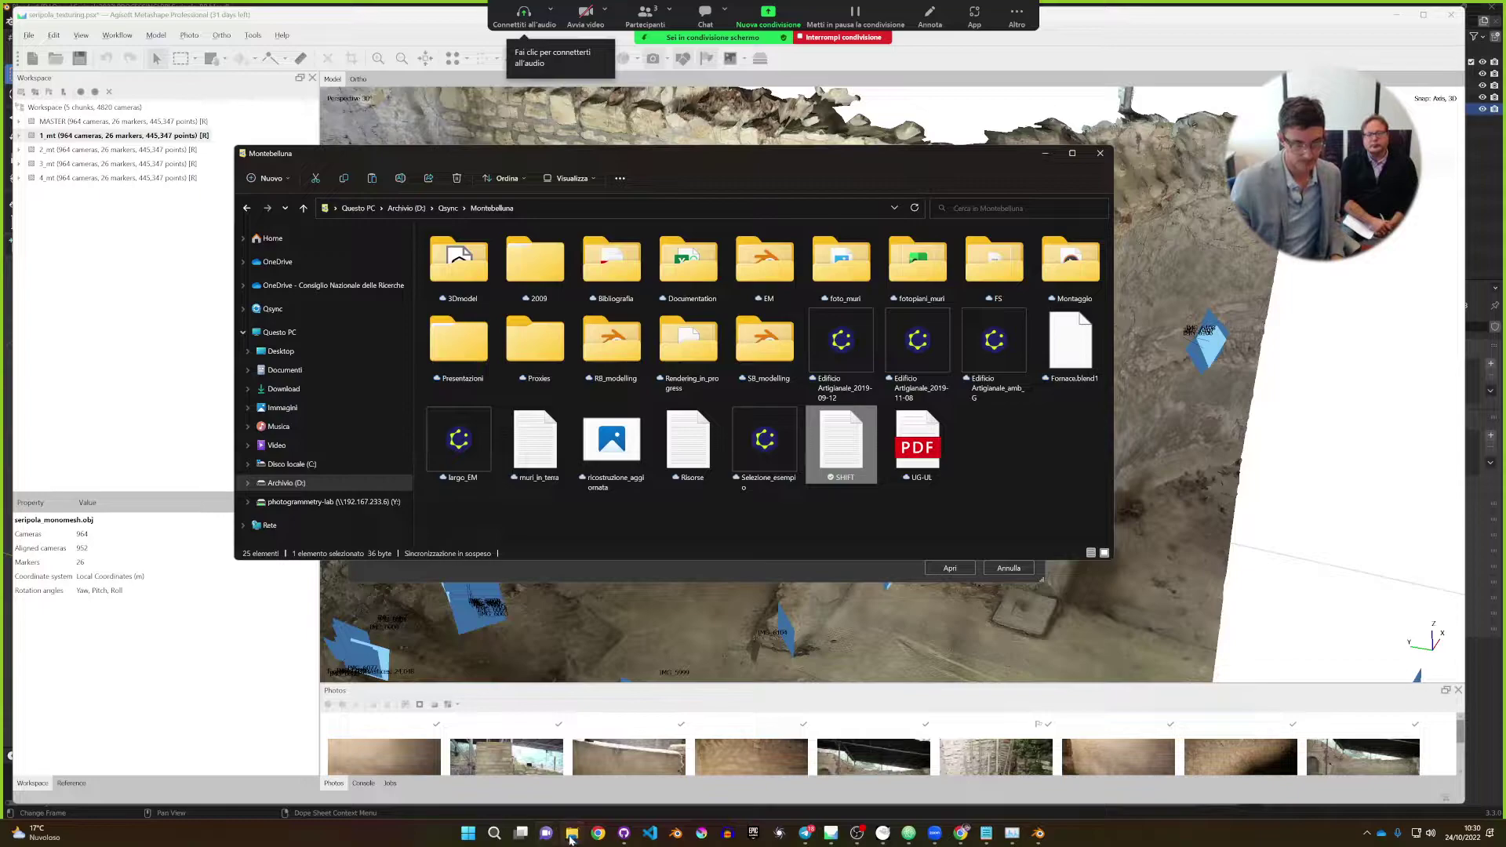
Create a new folder named obj_polymesh_tex inside PROCESSING.
{"action": "mouse_move", "coordinate": [572, 833]}
{"action": "left_click", "coordinate": [537, 754]}
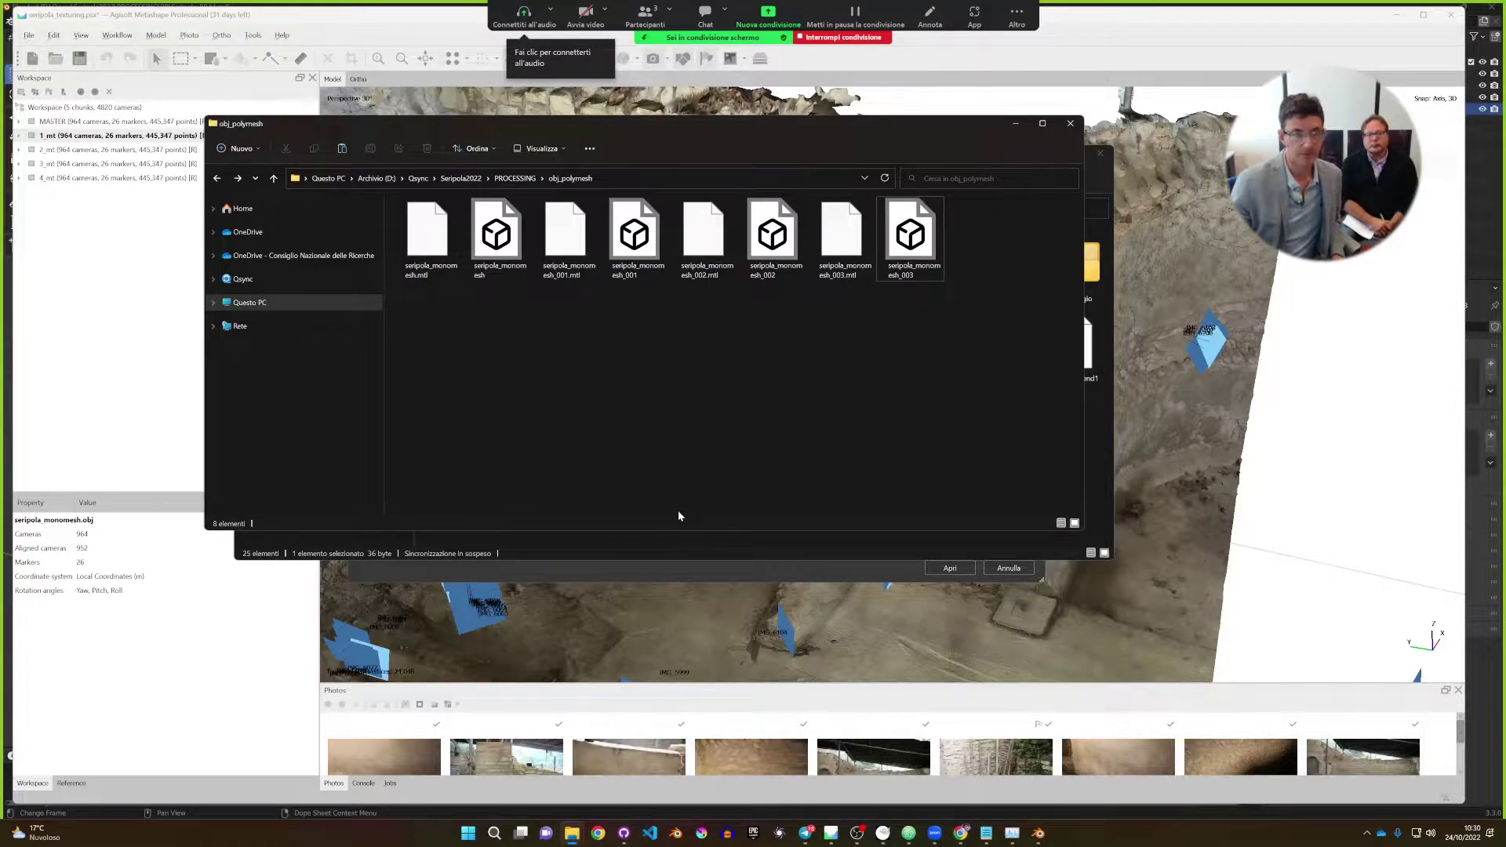
{"action": "left_click", "coordinate": [515, 178]}
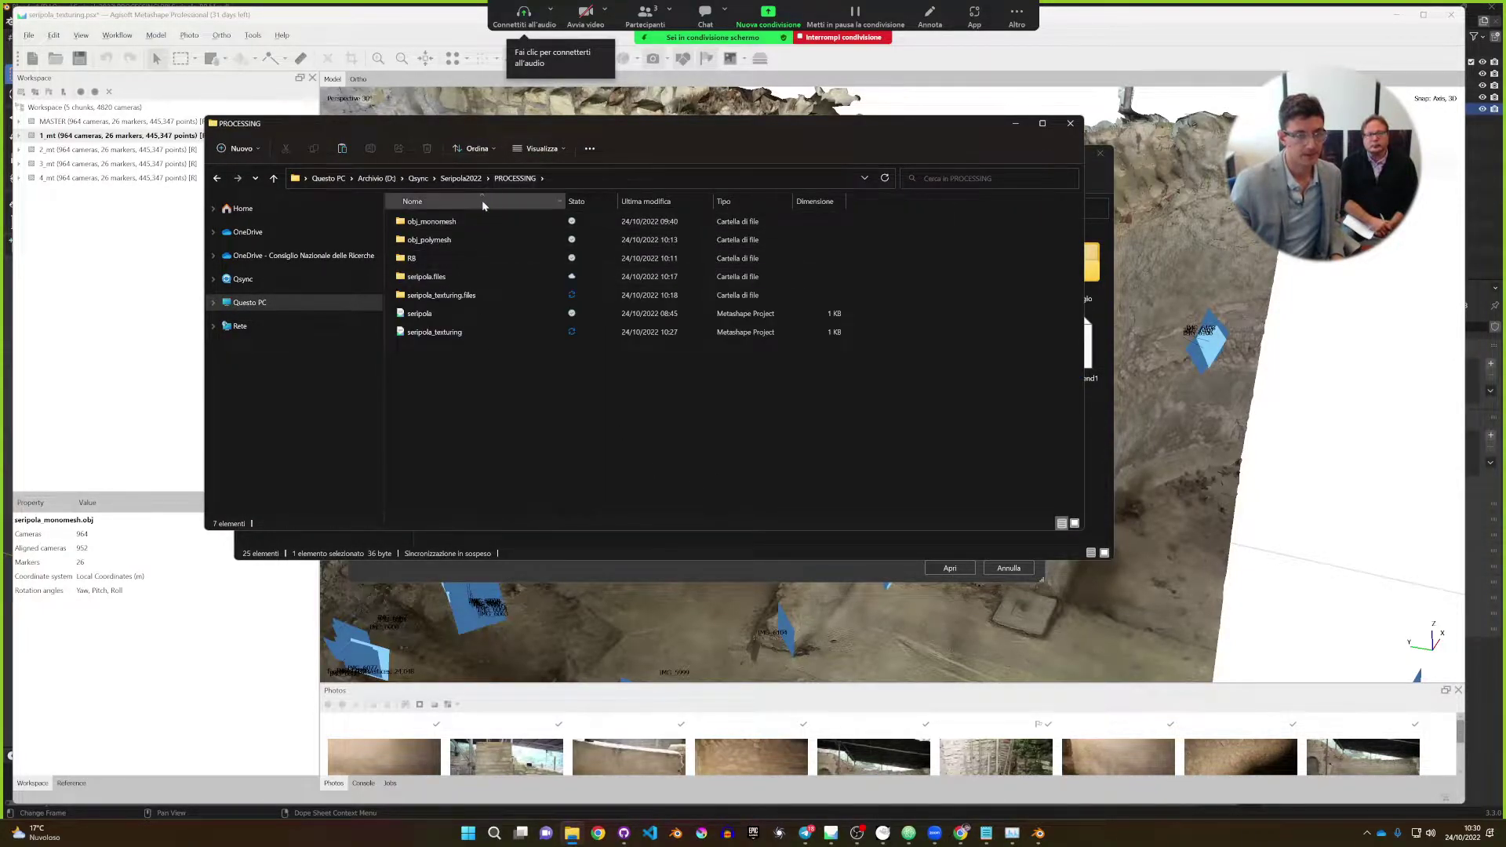
{"action": "right_click", "coordinate": [483, 425]}
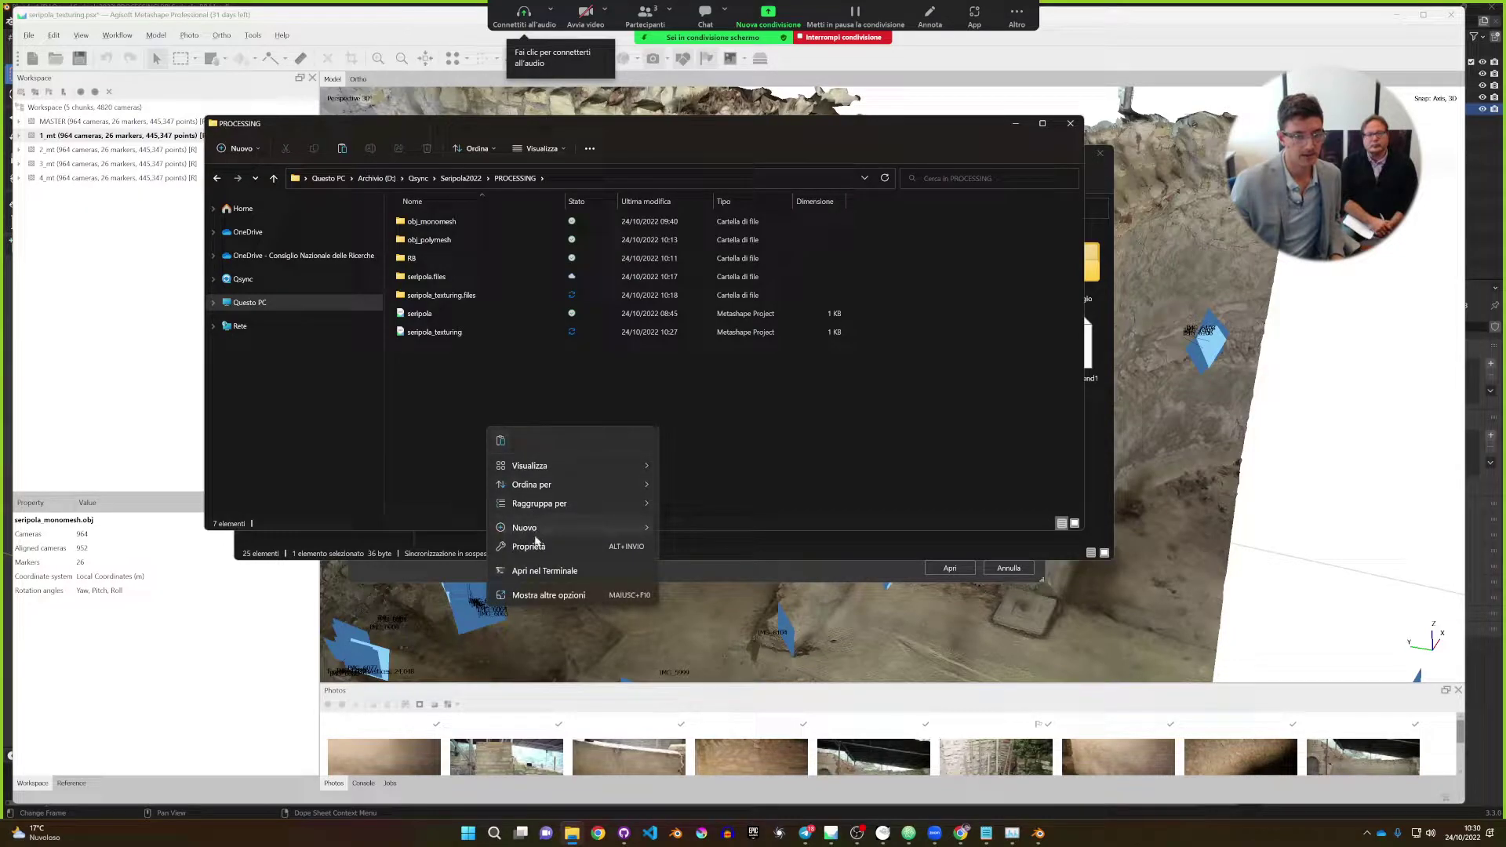
{"action": "mouse_move", "coordinate": [536, 529]}
{"action": "left_click", "coordinate": [708, 527]}
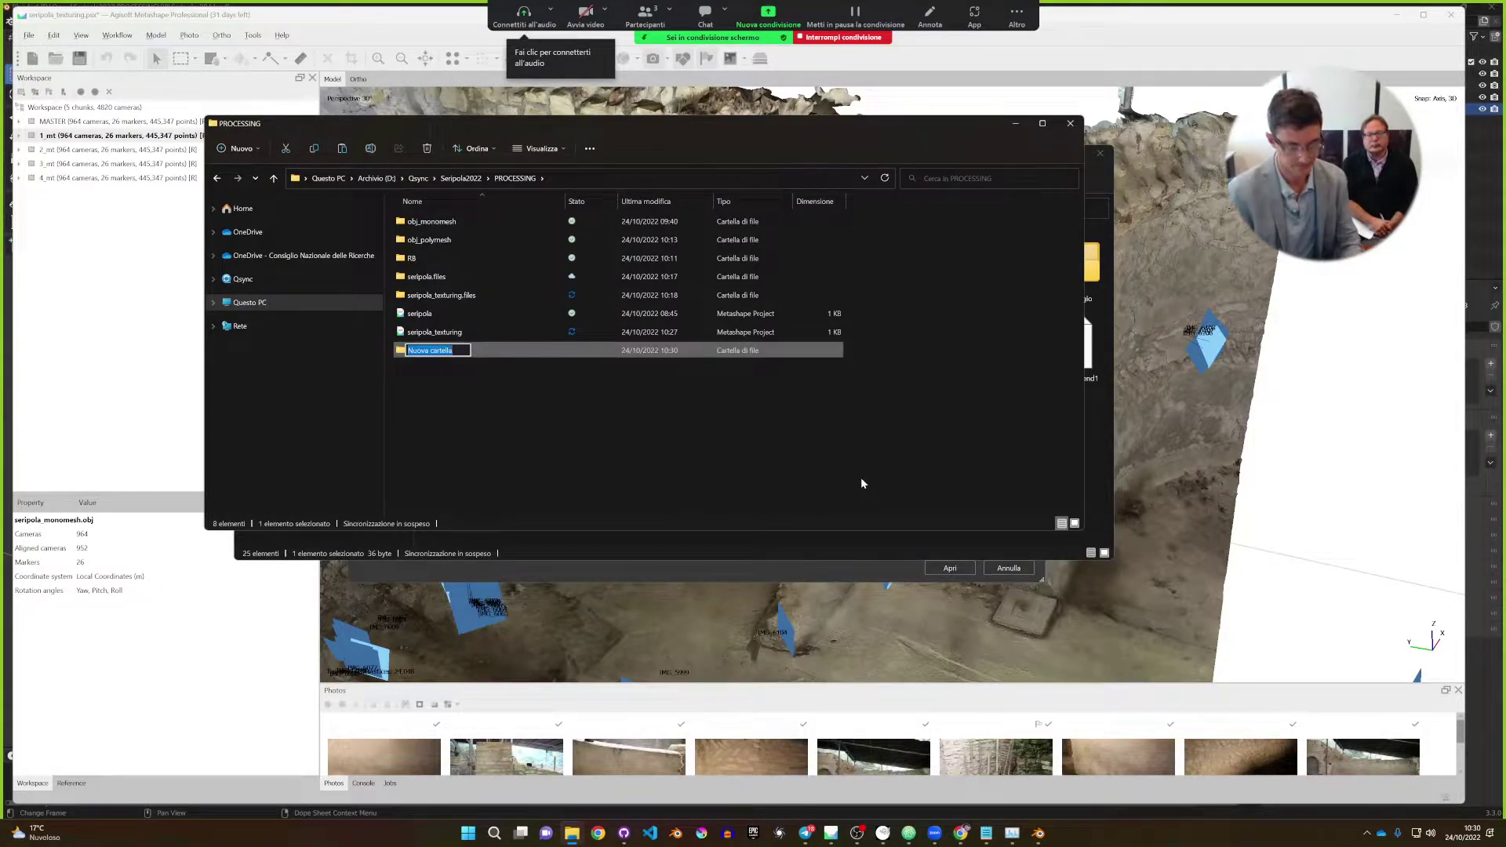
{"action": "type", "text": "obj_pooly"}
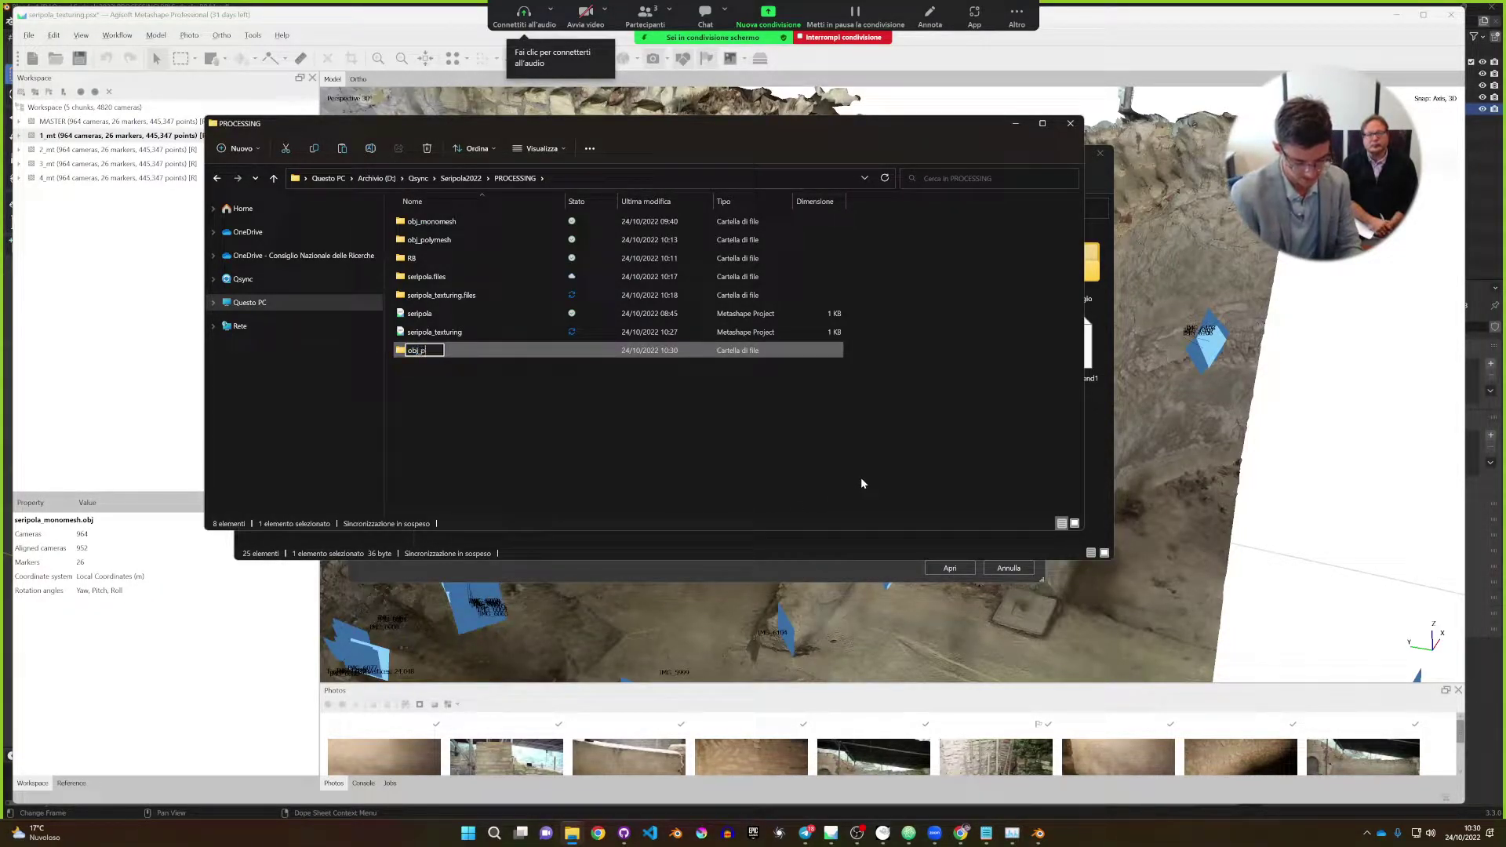
{"action": "key", "text": "BackSpace"}
{"action": "key", "text": "BackSpace"}
{"action": "key", "text": "BackSpace"}
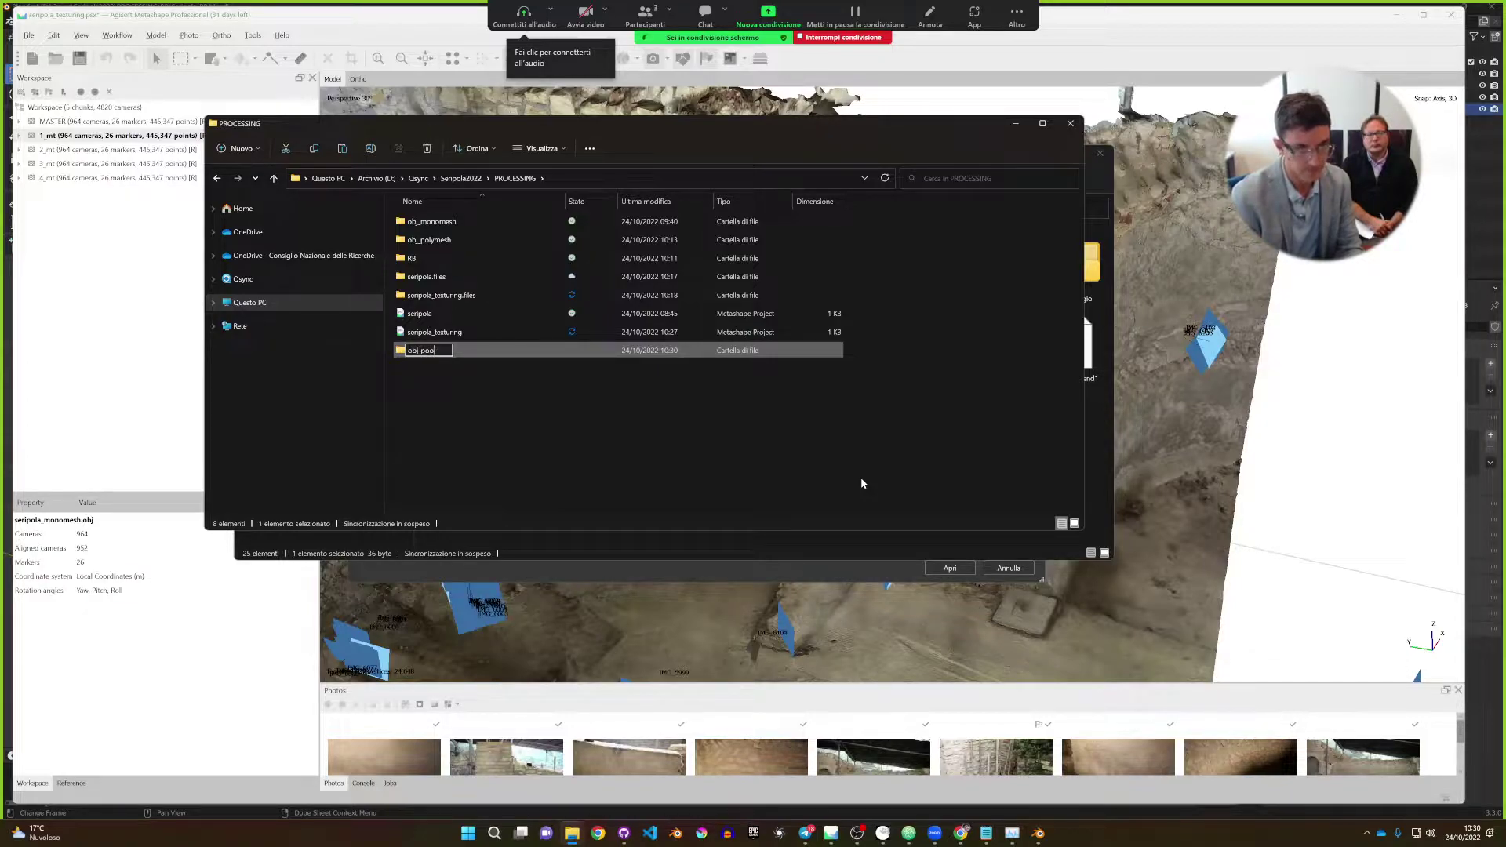
{"action": "type", "text": "lyp"}
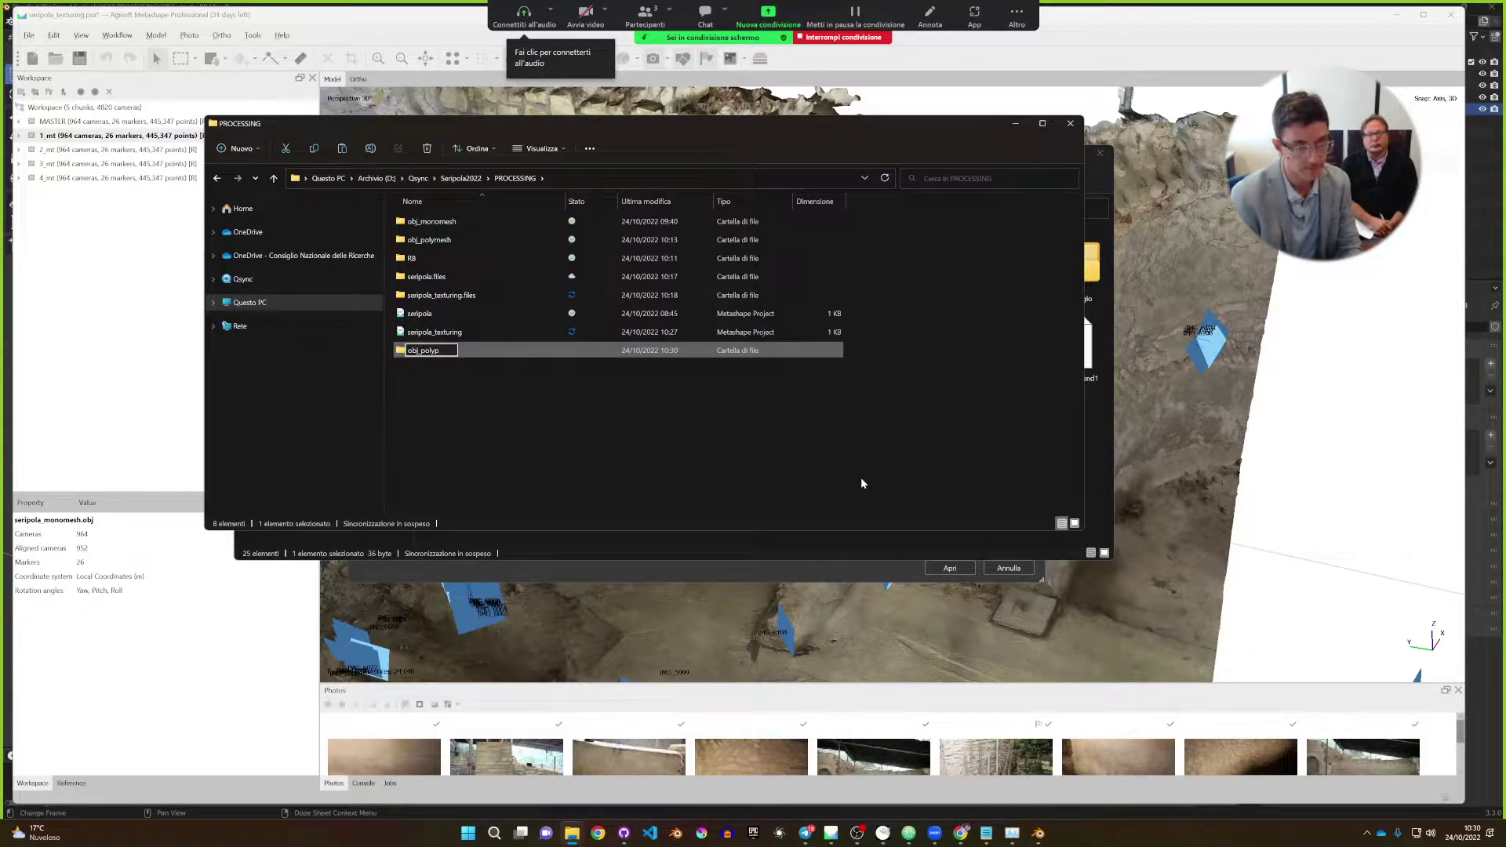
{"action": "key", "text": "BackSpace"}
{"action": "type", "text": "mesh"}
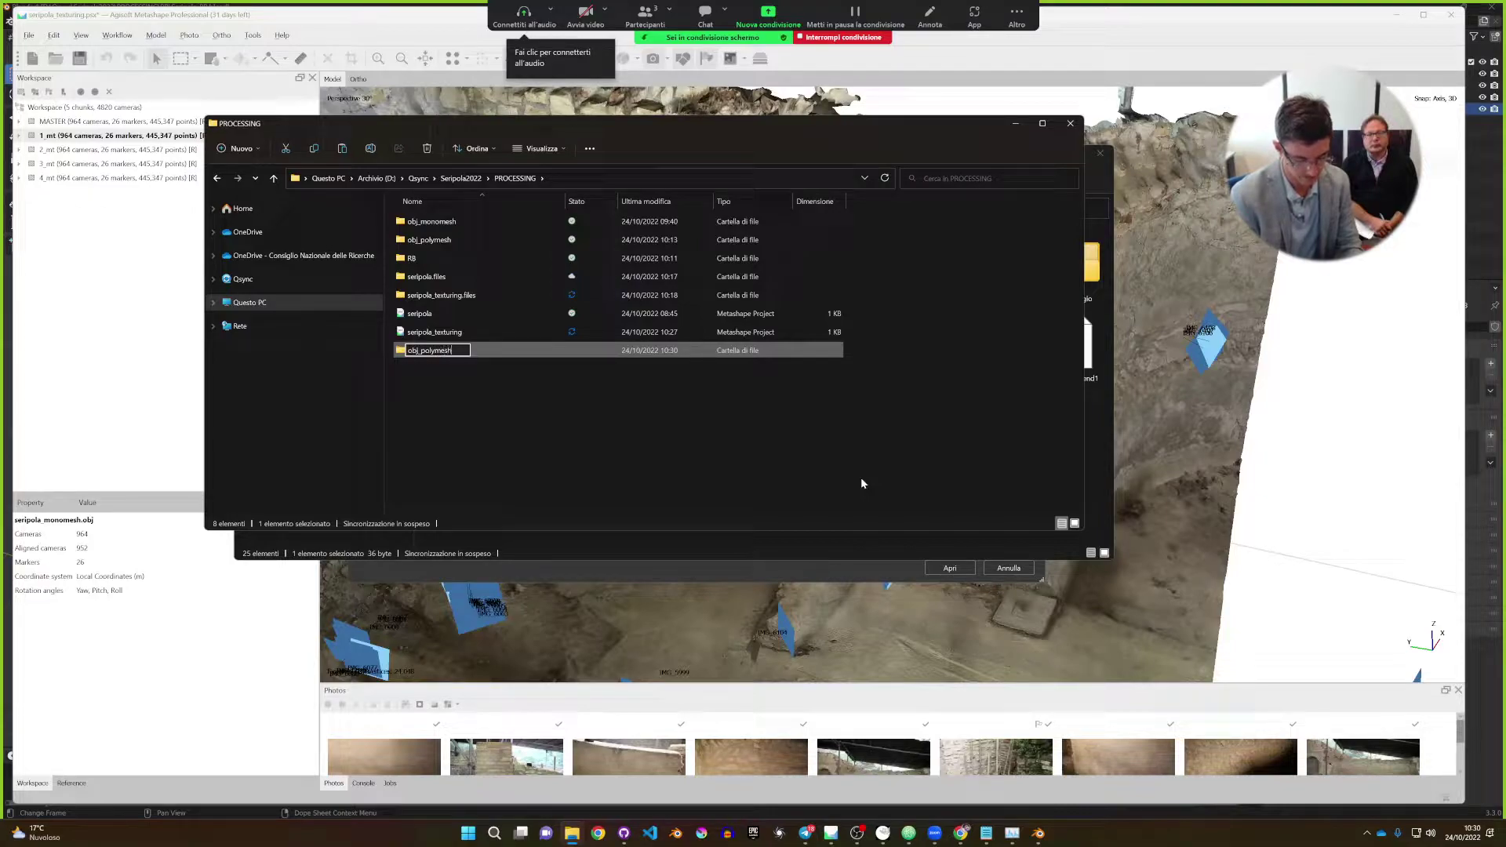
{"action": "type", "text": "_tex"}
{"action": "key", "text": "Return"}
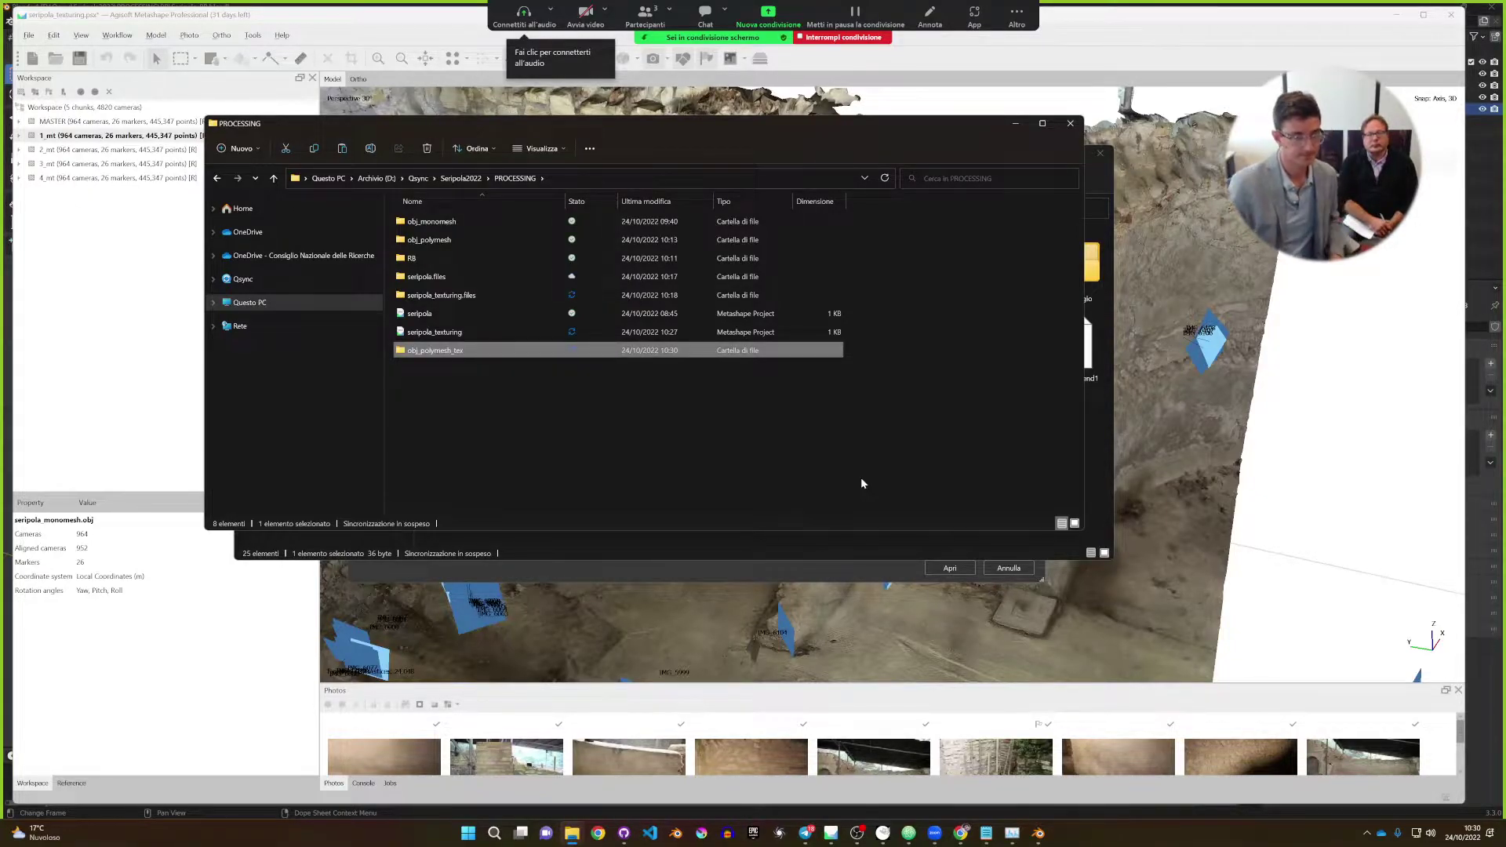
Paste the SHIFT text file into the obj_polymesh_tex folder.
{"action": "double_click", "coordinate": [430, 353]}
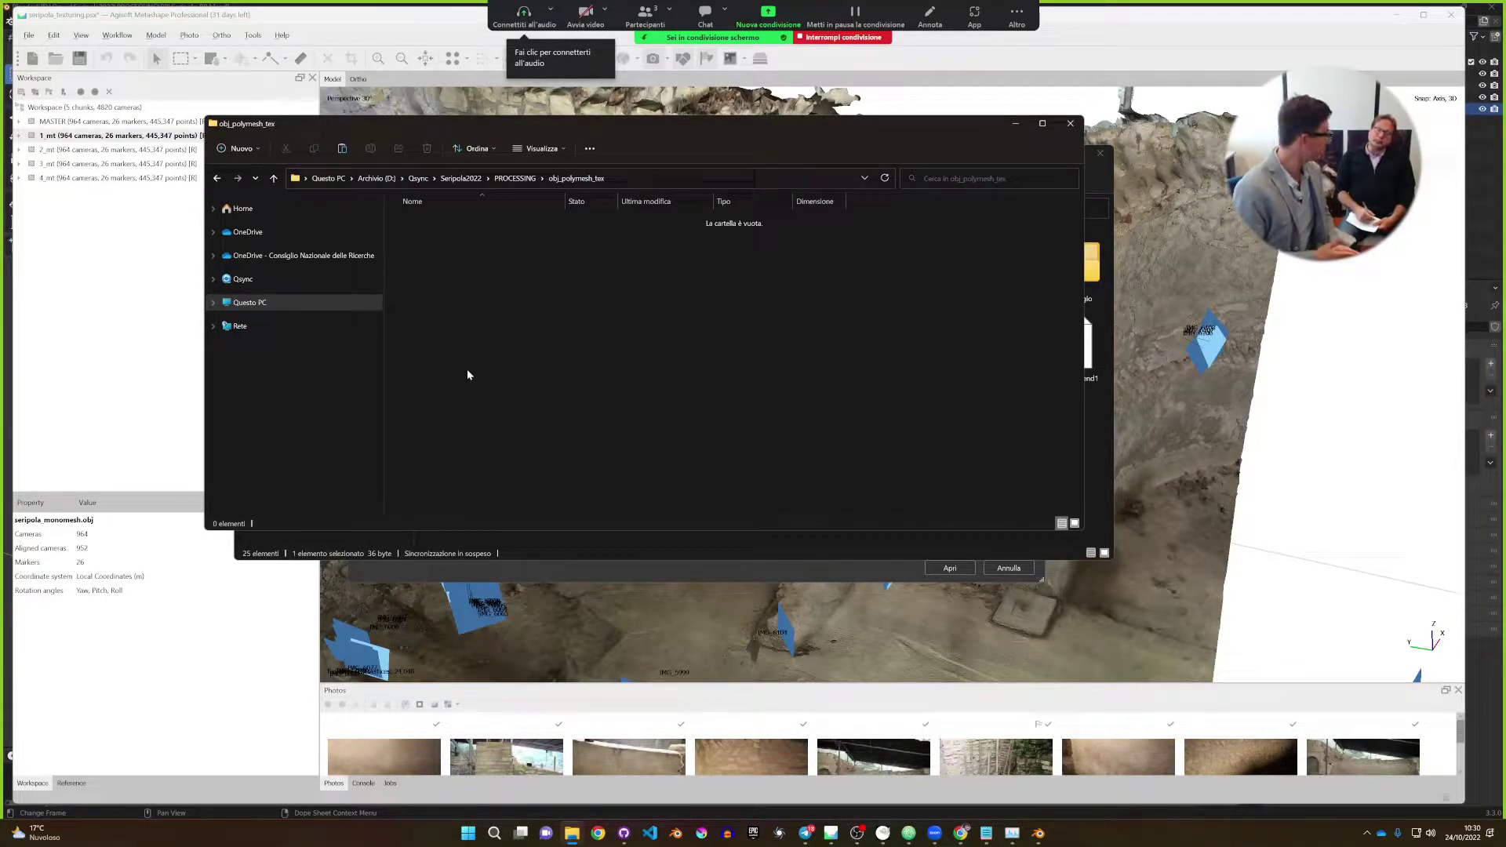
{"action": "key", "text": "ctrl+v"}
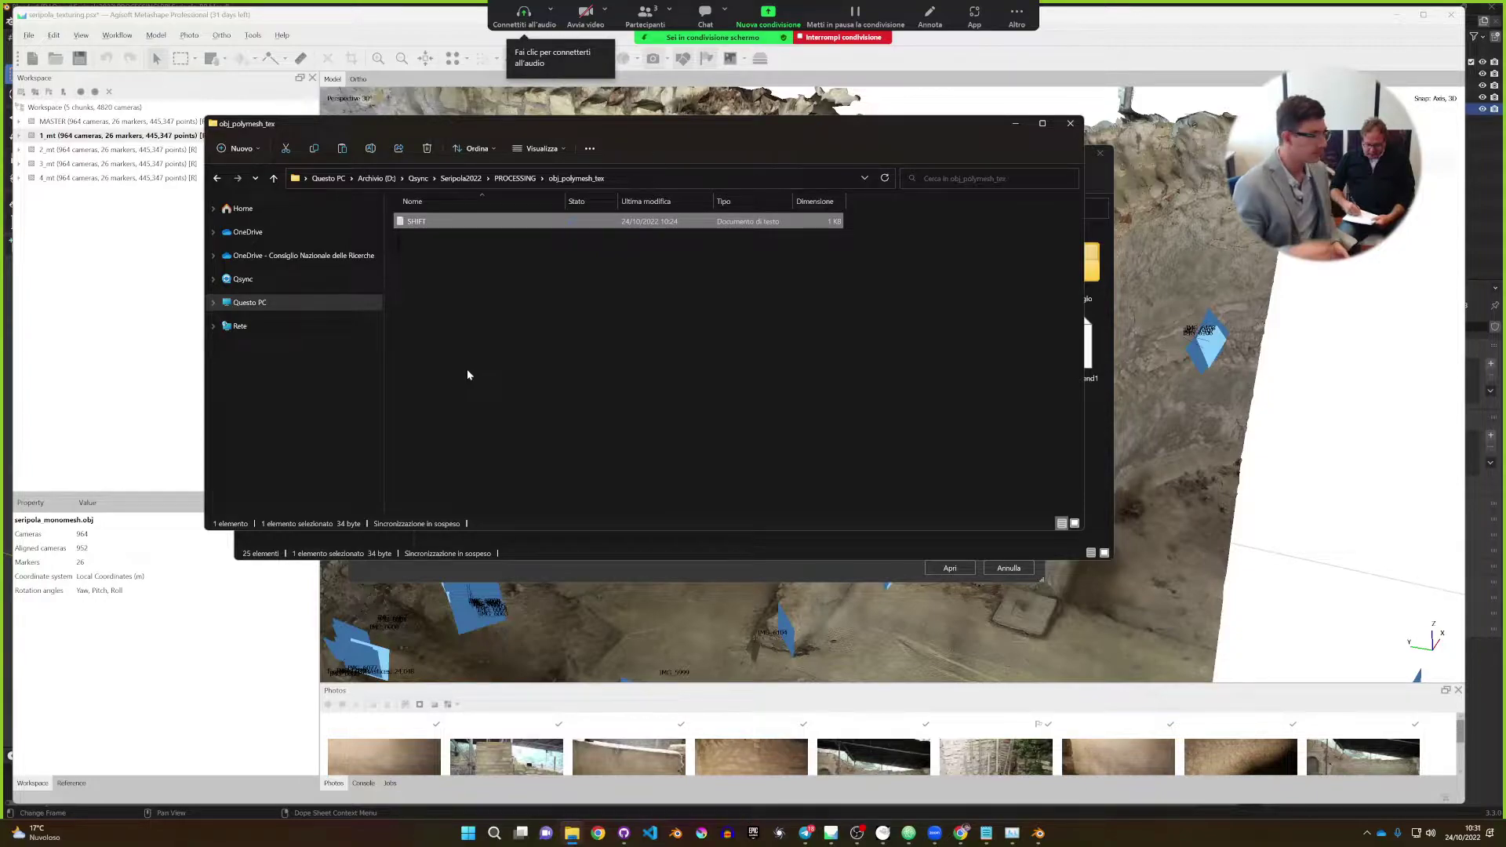
{"action": "left_click_drag", "start_coordinate": [690, 142], "coordinate": [808, 207]}
{"action": "left_click", "coordinate": [632, 243]}
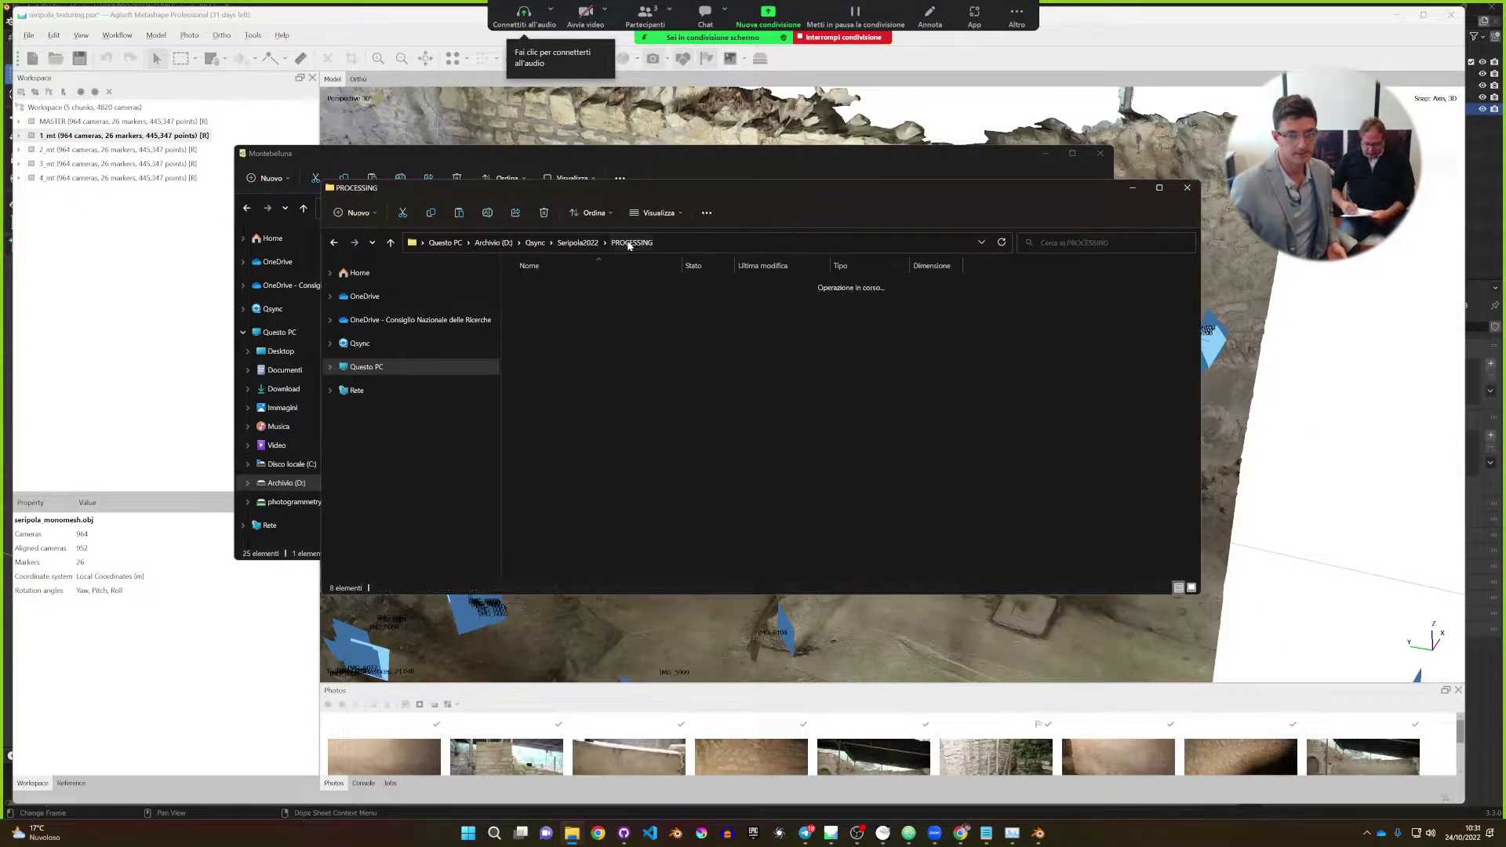
{"action": "double_click", "coordinate": [549, 304]}
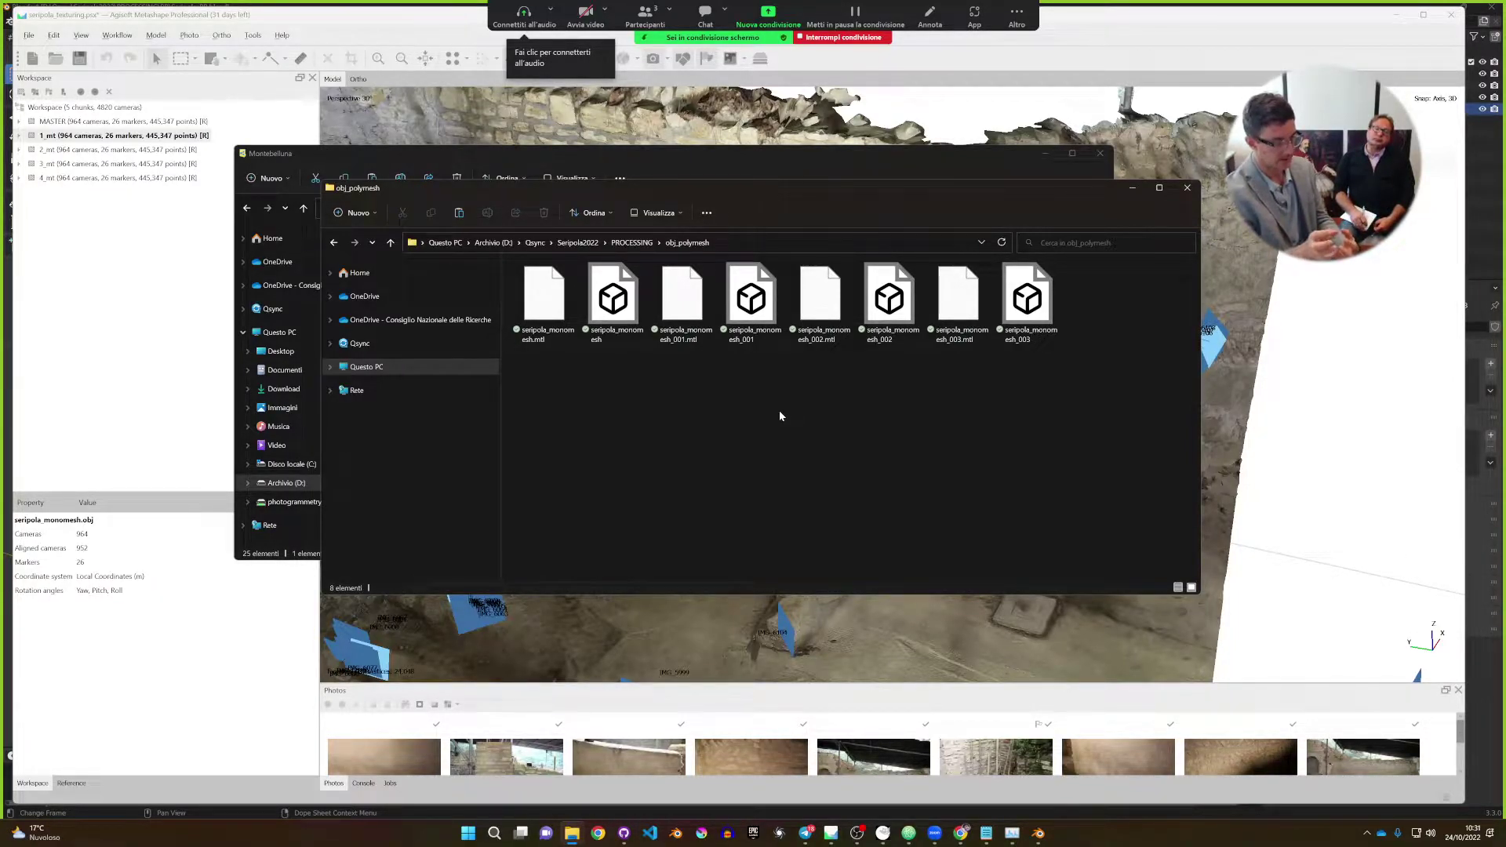
{"action": "key", "text": "ctrl+v"}
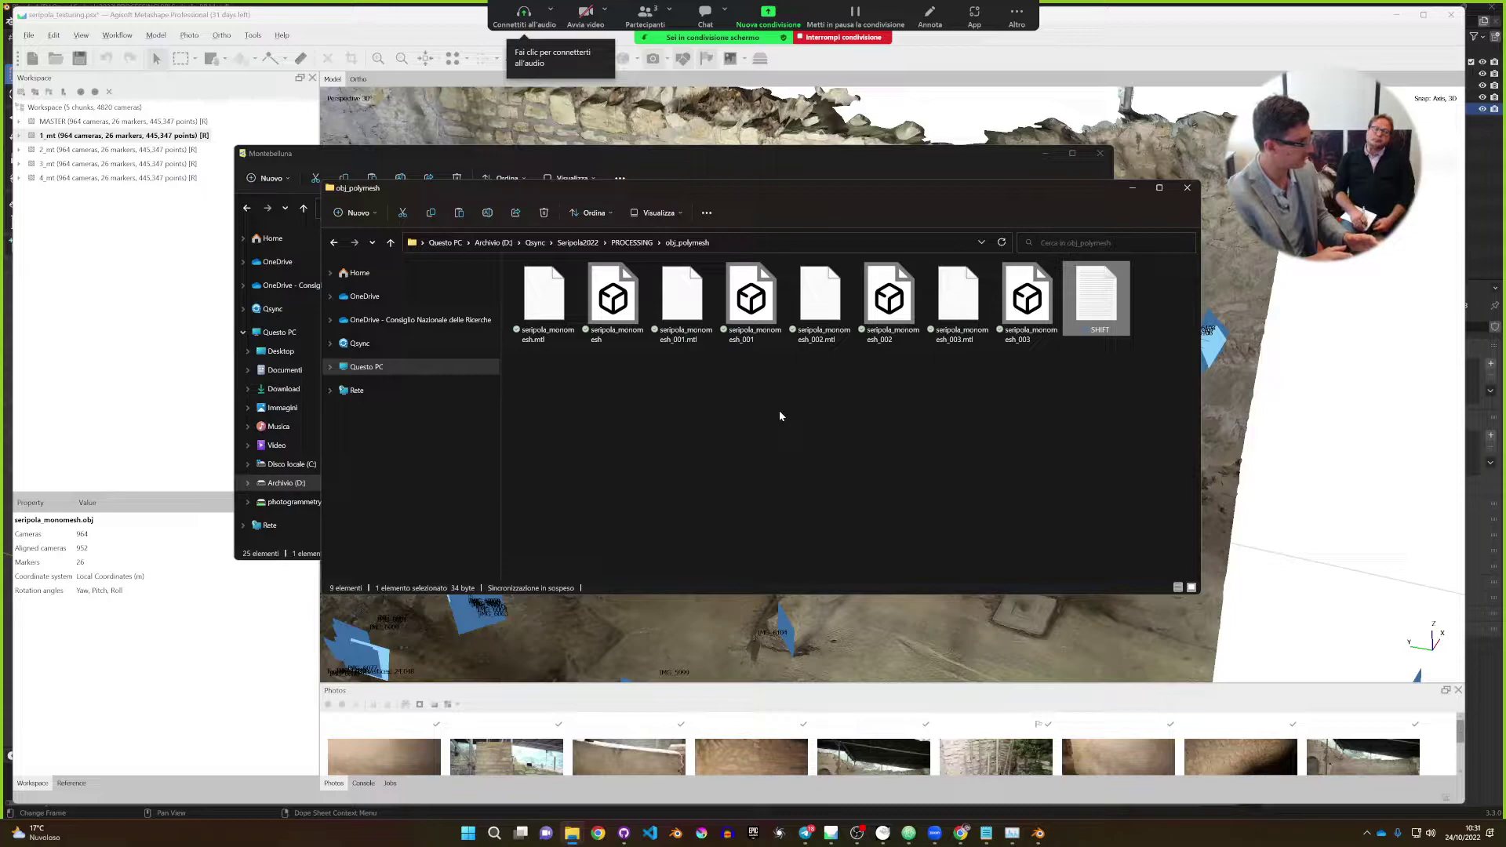
{"action": "key", "text": "Delete"}
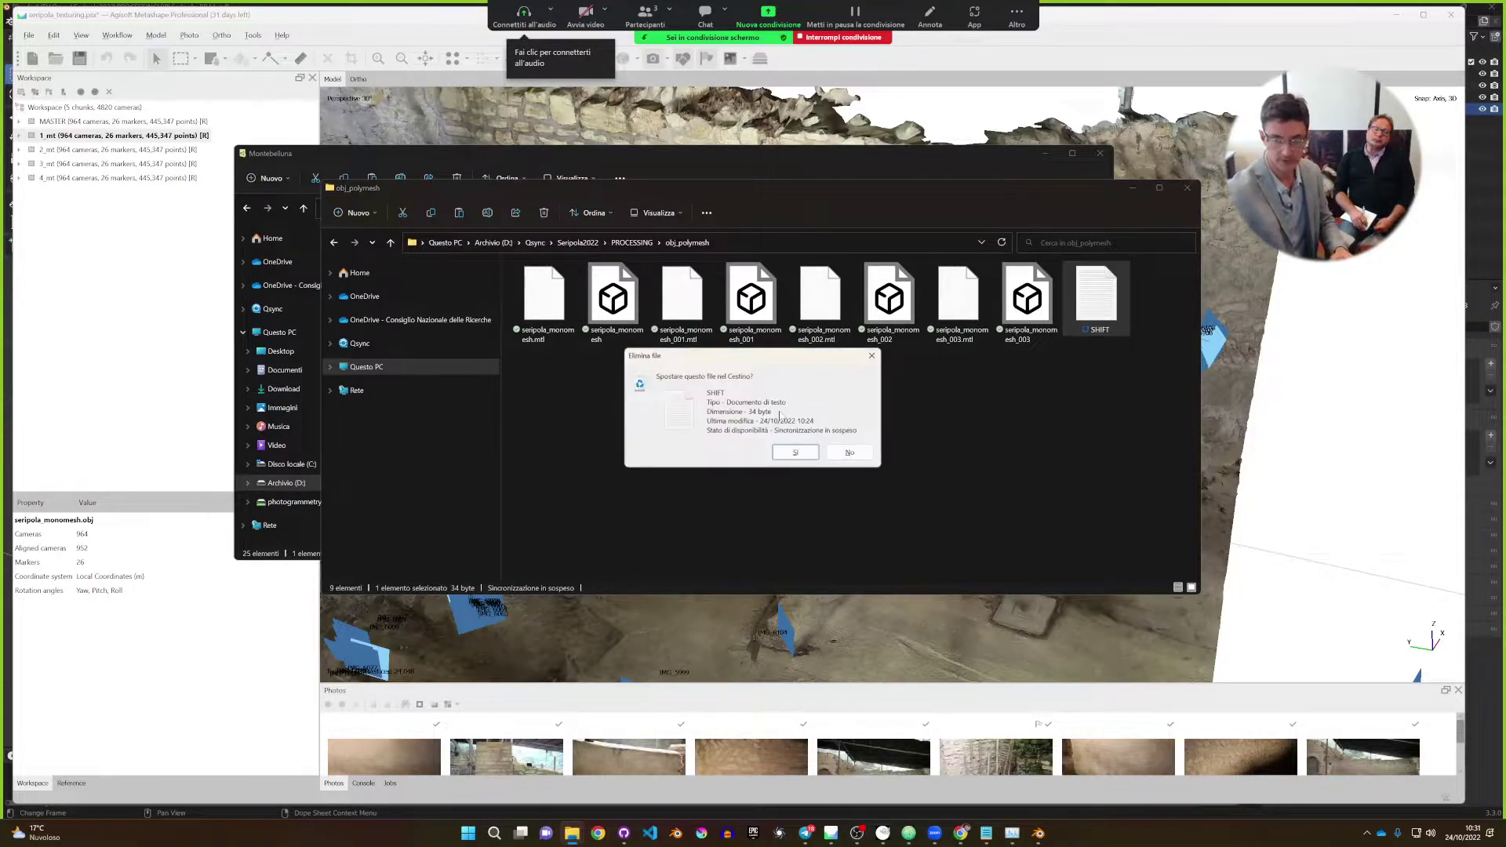
{"action": "left_click", "coordinate": [798, 455]}
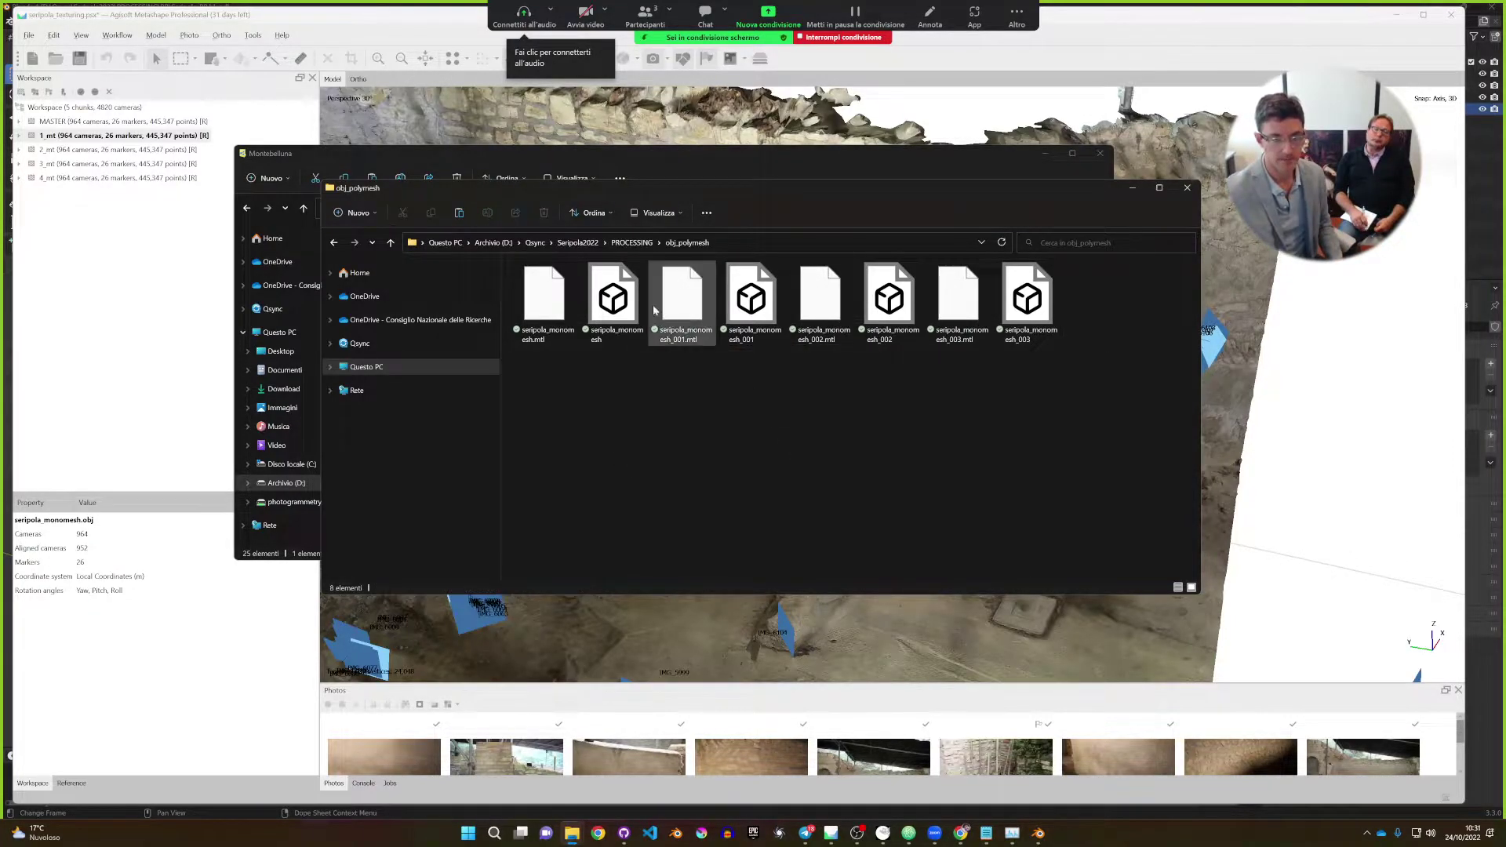
{"action": "left_click", "coordinate": [632, 242]}
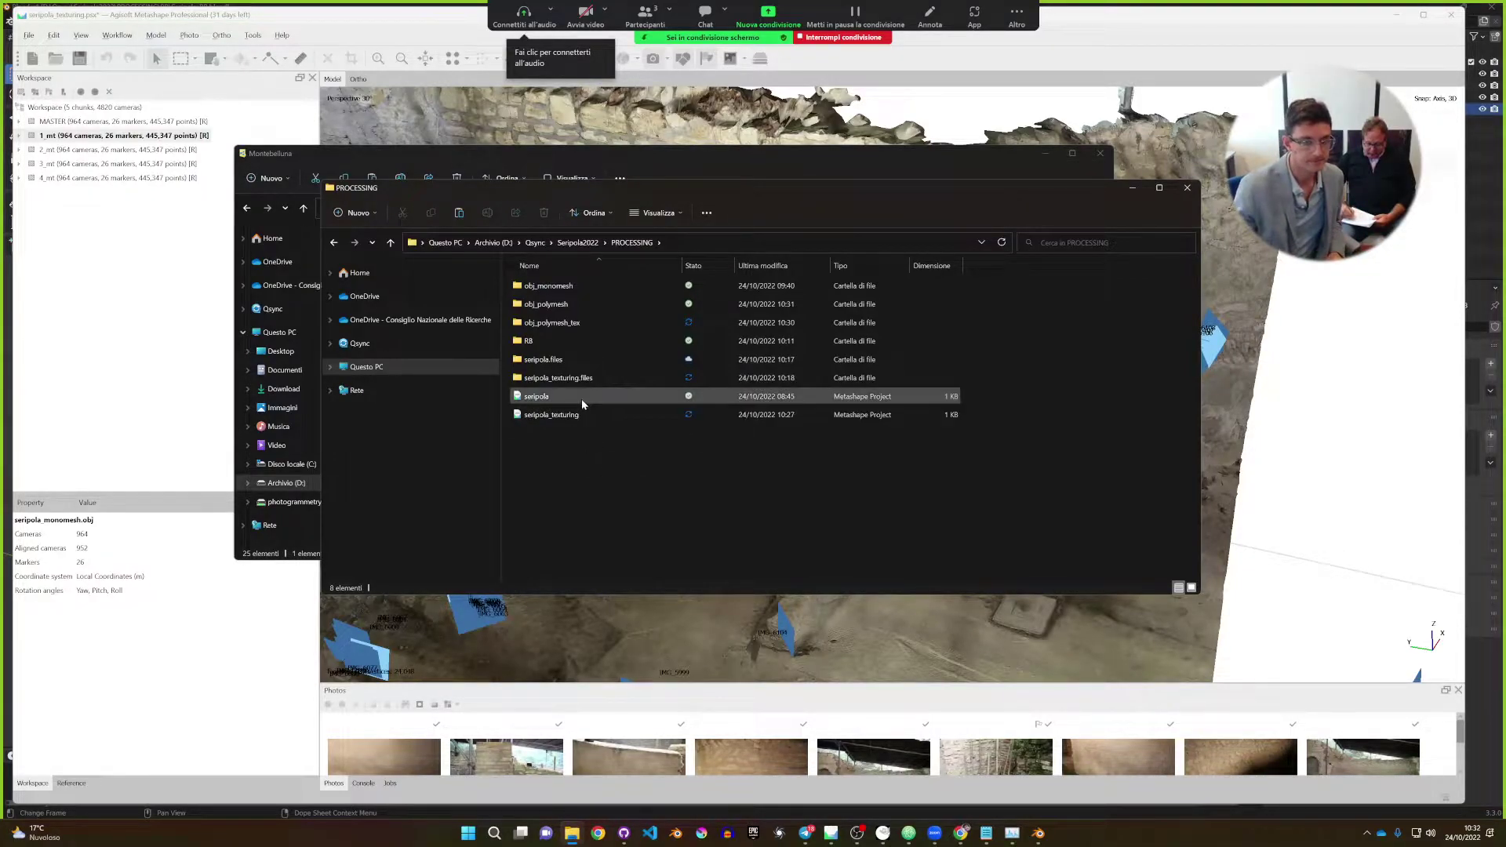
Delete the SHIFT file from obj_polymesh_tex, then return to Metashape's script dialog.
{"action": "double_click", "coordinate": [574, 321]}
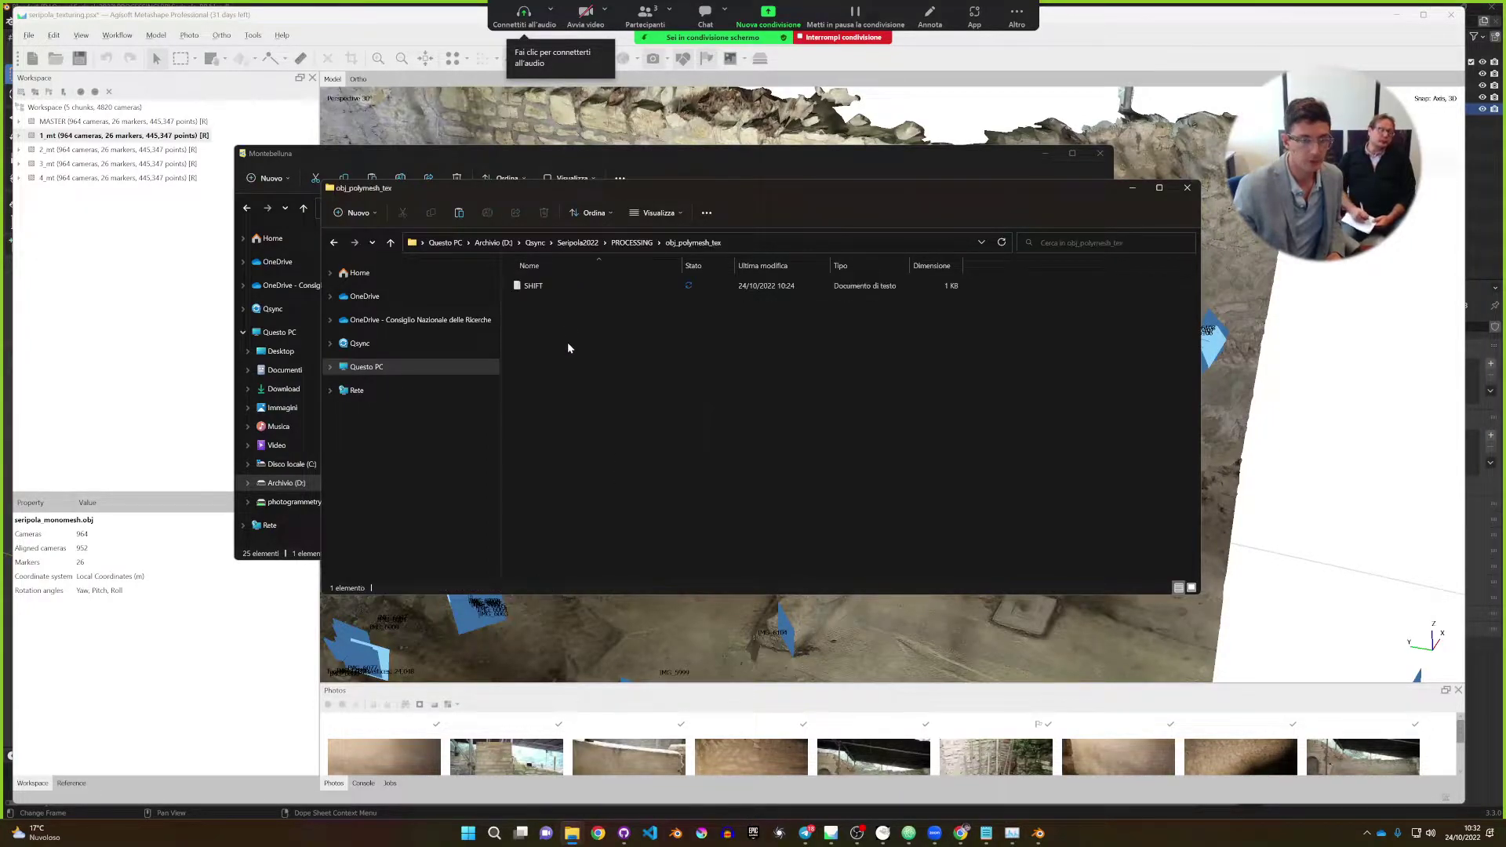
{"action": "left_click", "coordinate": [597, 286]}
{"action": "key", "text": "Delete"}
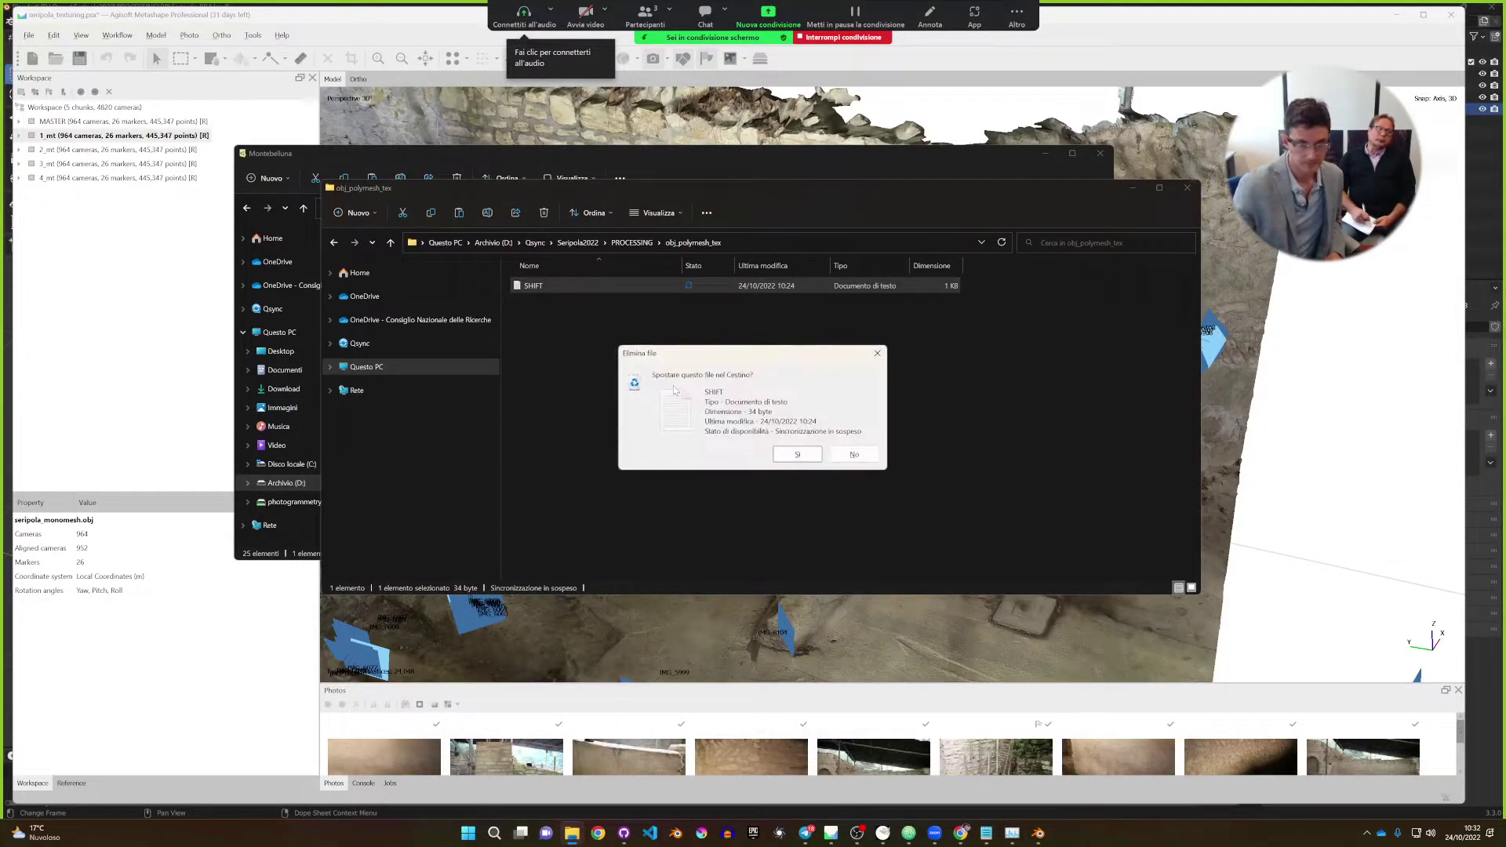
{"action": "left_click", "coordinate": [791, 454]}
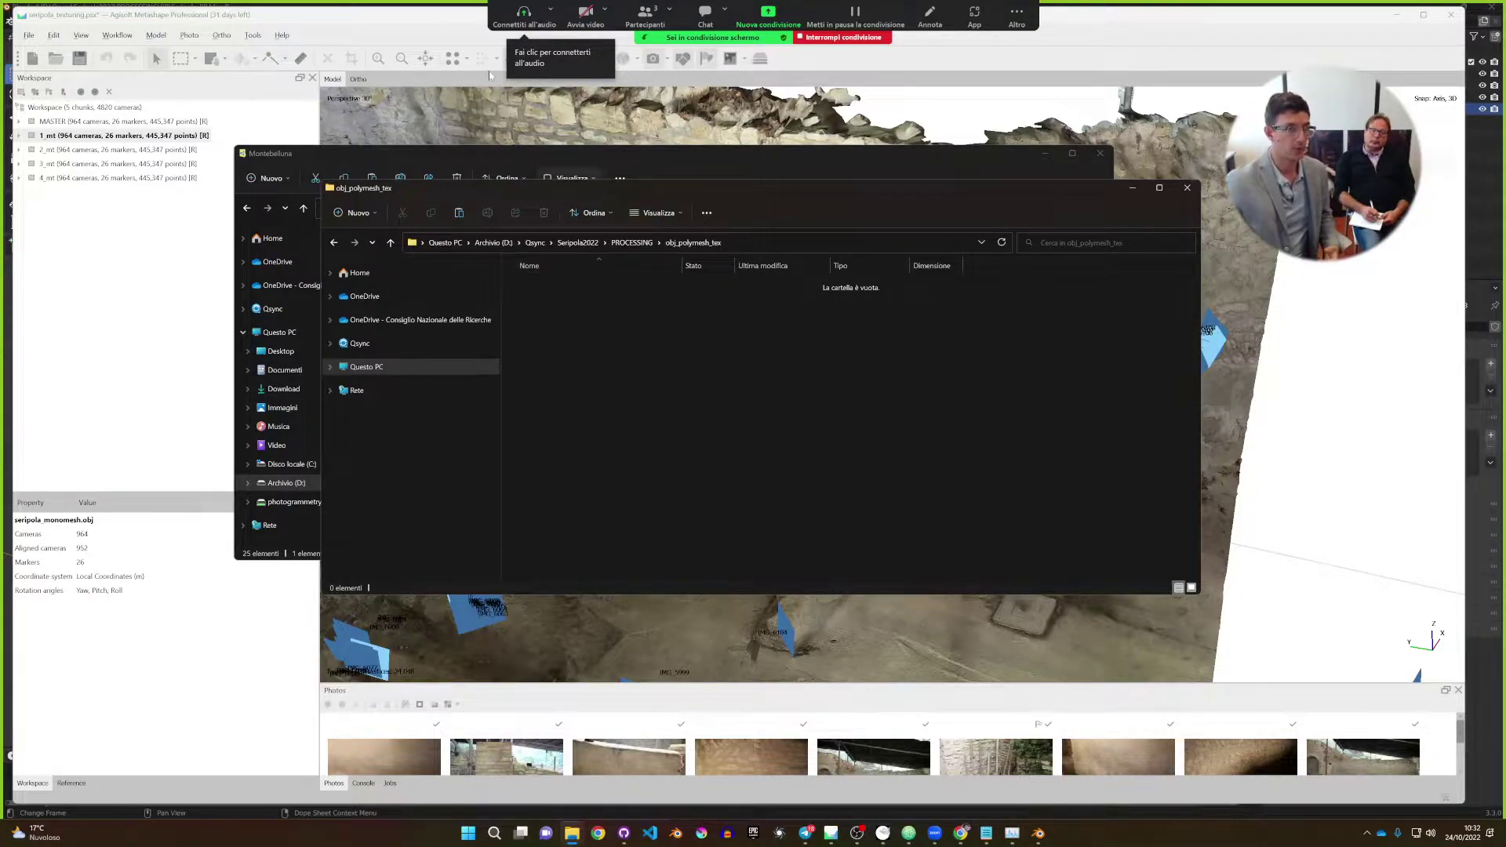
{"action": "left_click", "coordinate": [362, 20]}
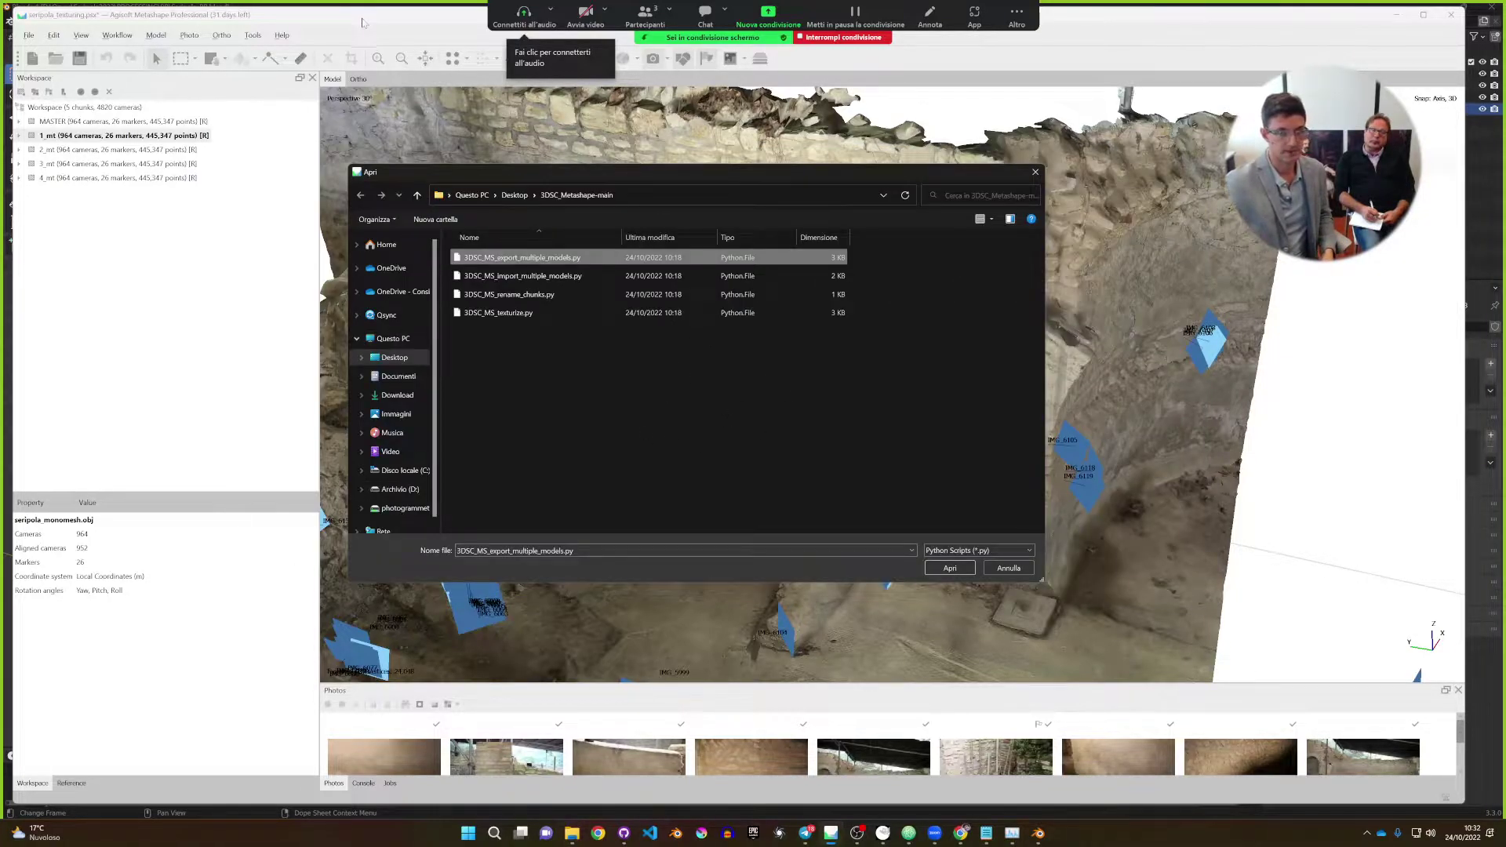
Run 3DSC_MS_export_multiple_models.py with obj_polymesh_tex as the export destination folder.
{"action": "left_click", "coordinate": [959, 567]}
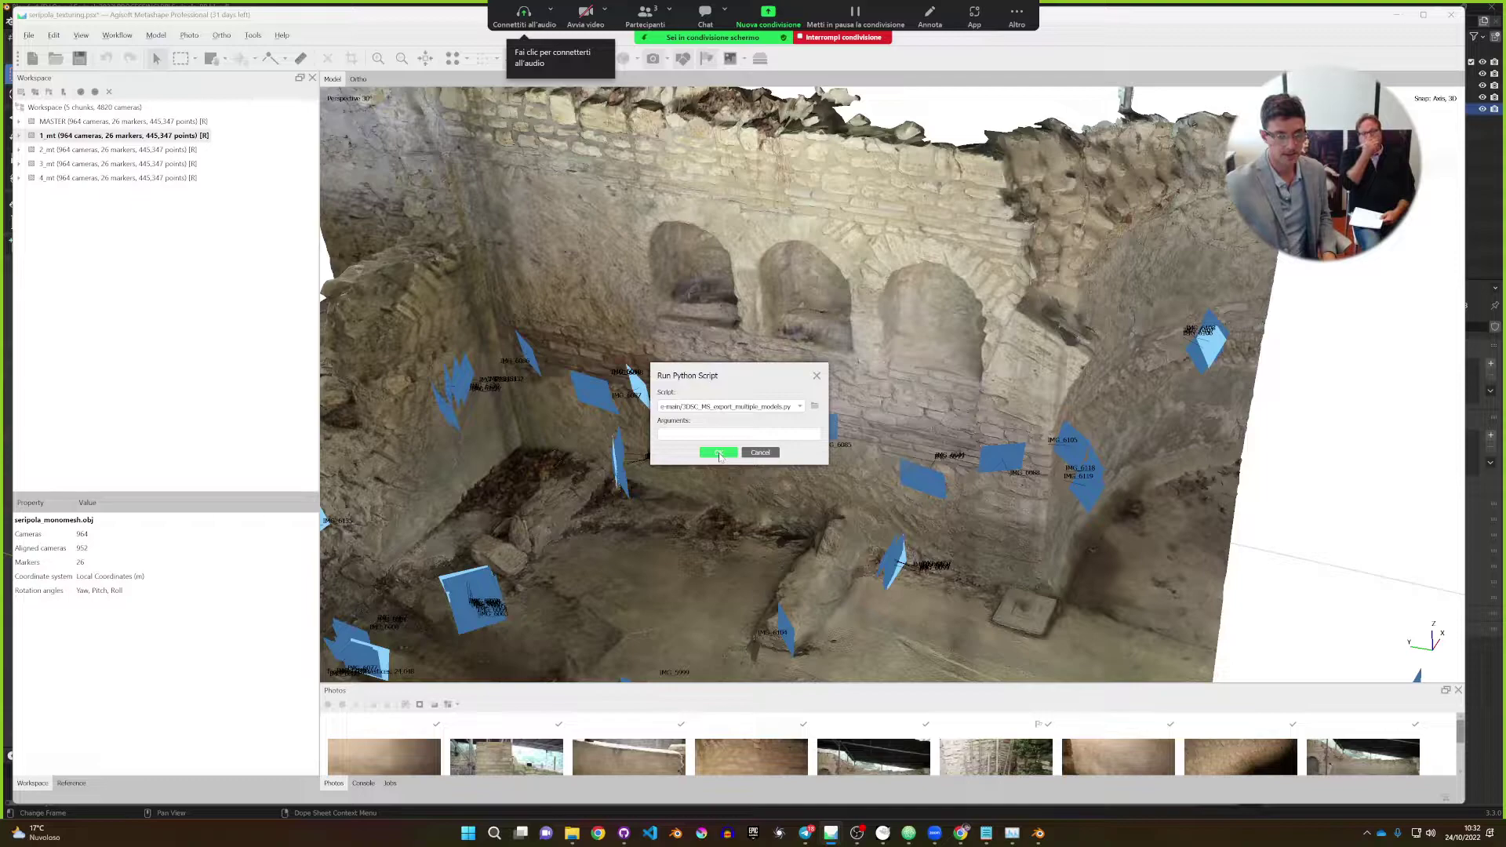
{"action": "left_click", "coordinate": [718, 454]}
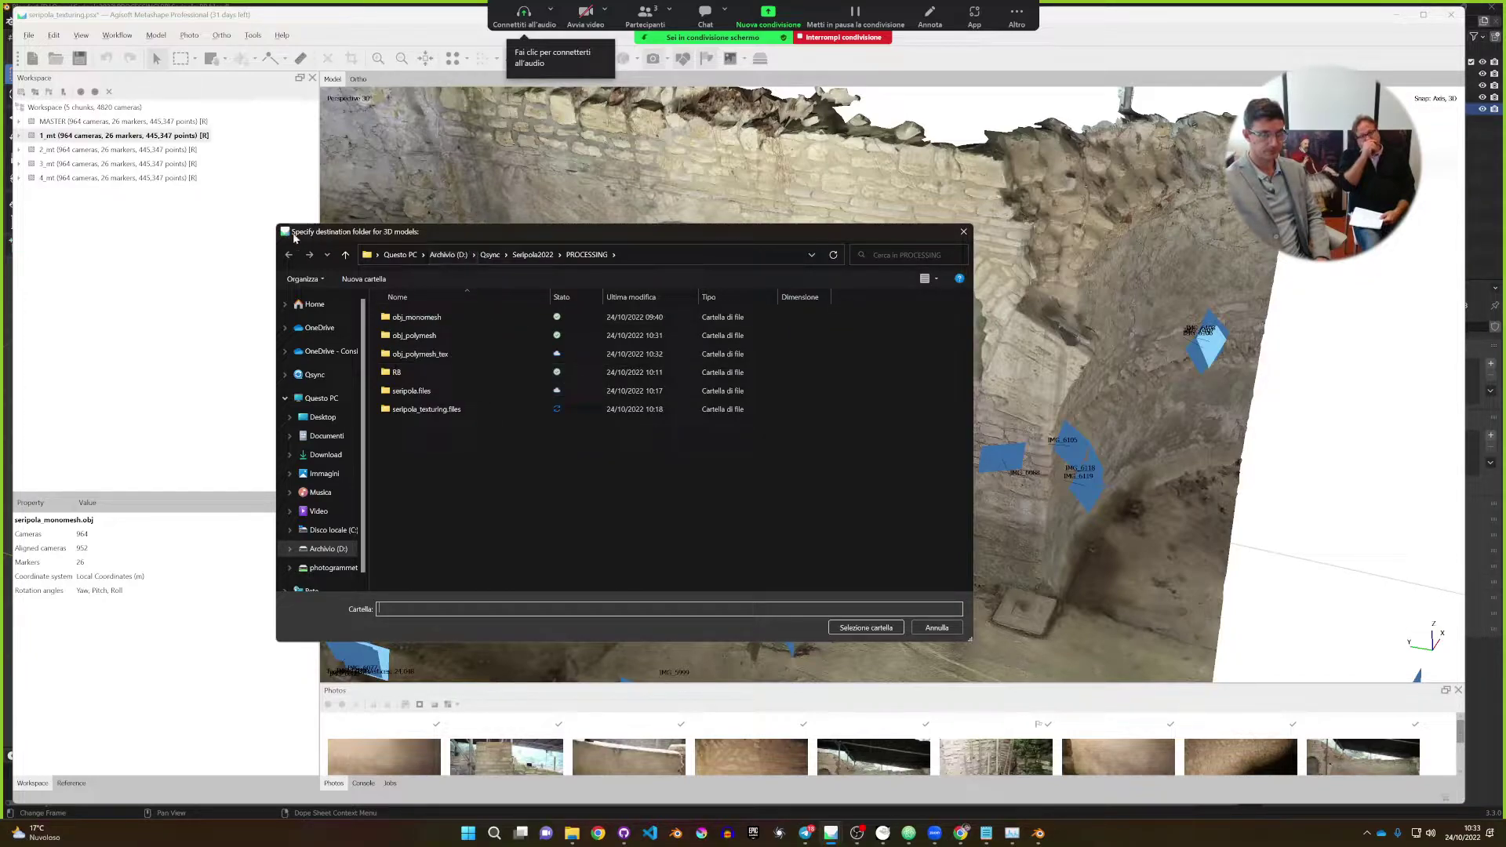
{"action": "double_click", "coordinate": [417, 355]}
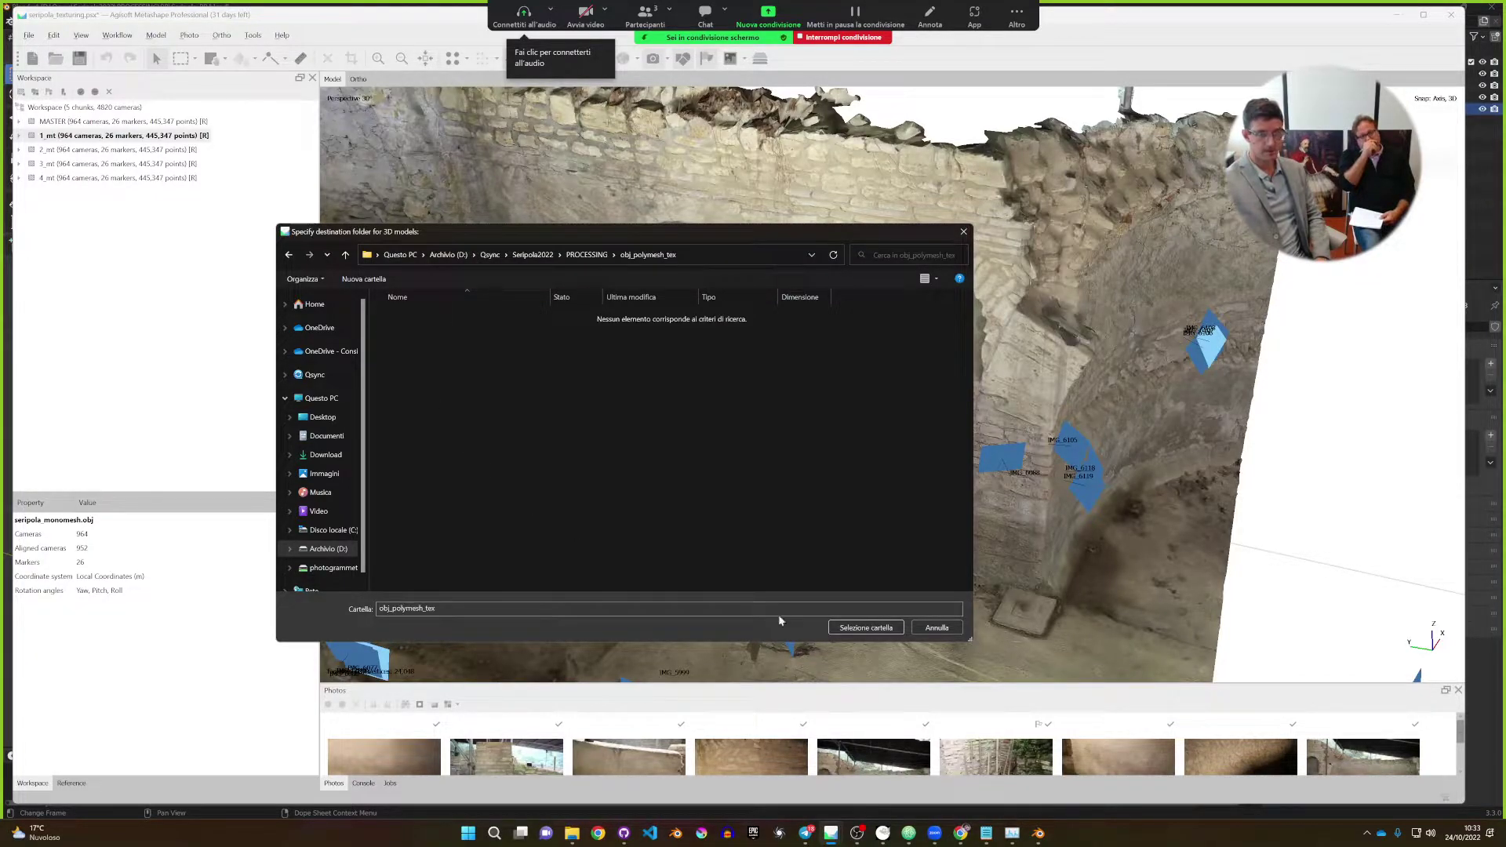
{"action": "left_click", "coordinate": [880, 629]}
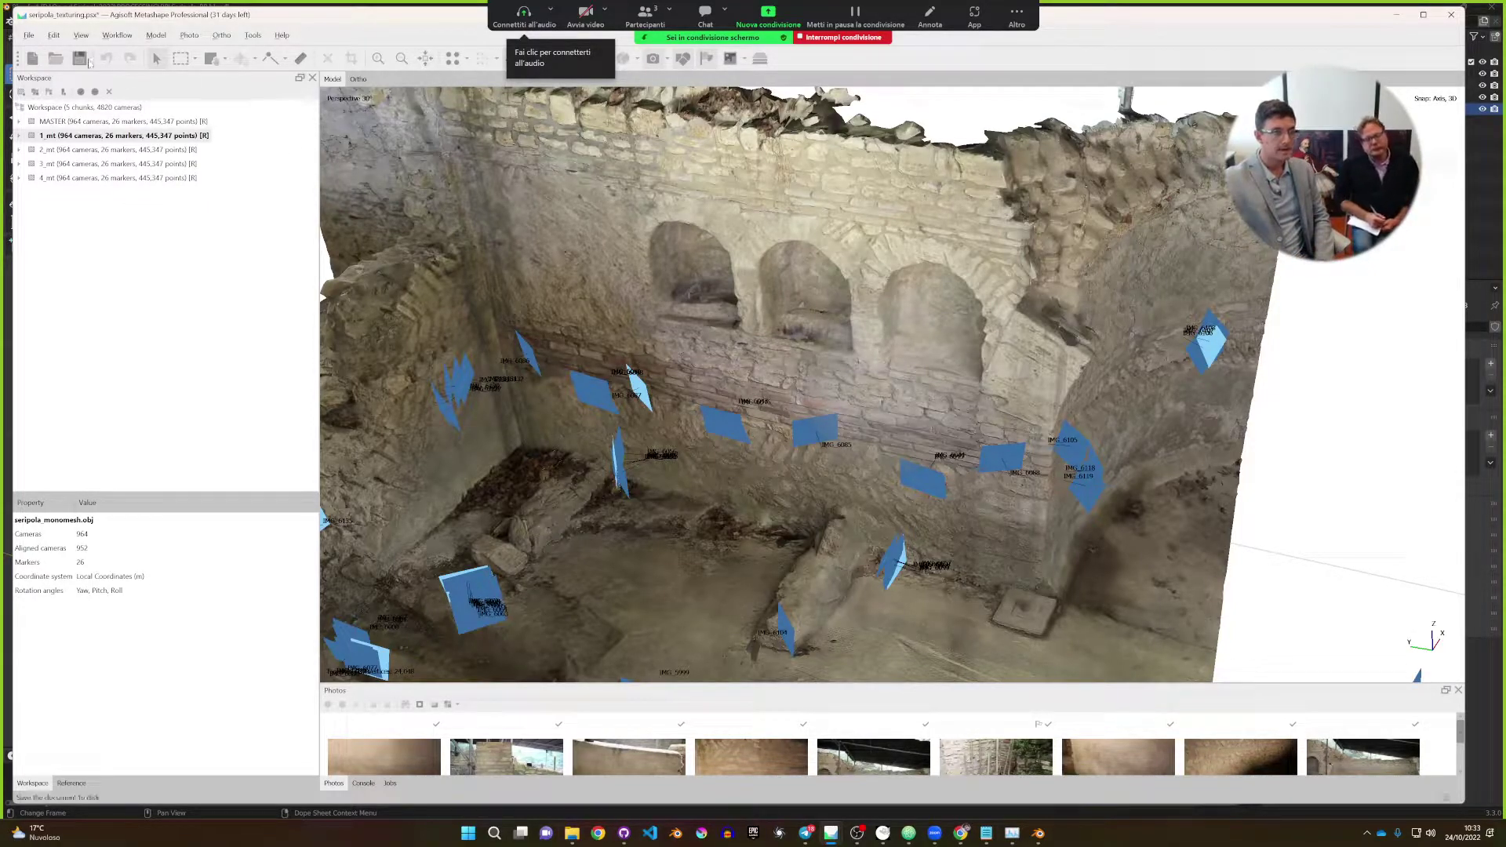
Minimise Metashape and bring Blender with the old ruin model to the front.
{"action": "left_click", "coordinate": [1396, 14]}
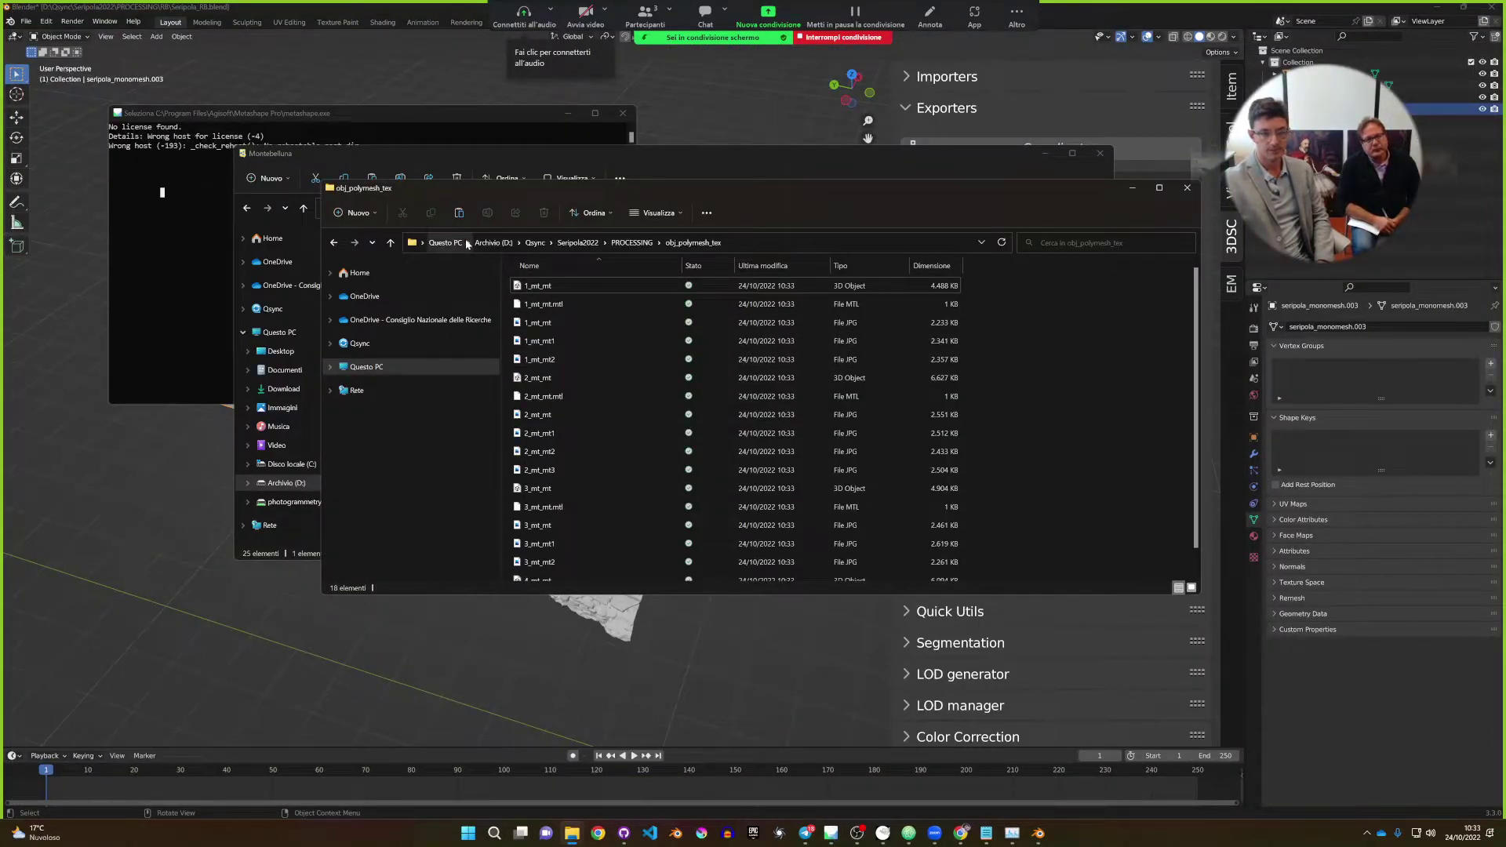
{"action": "scroll", "coordinate": [656, 369], "scroll_direction": "down", "scroll_amount": 2}
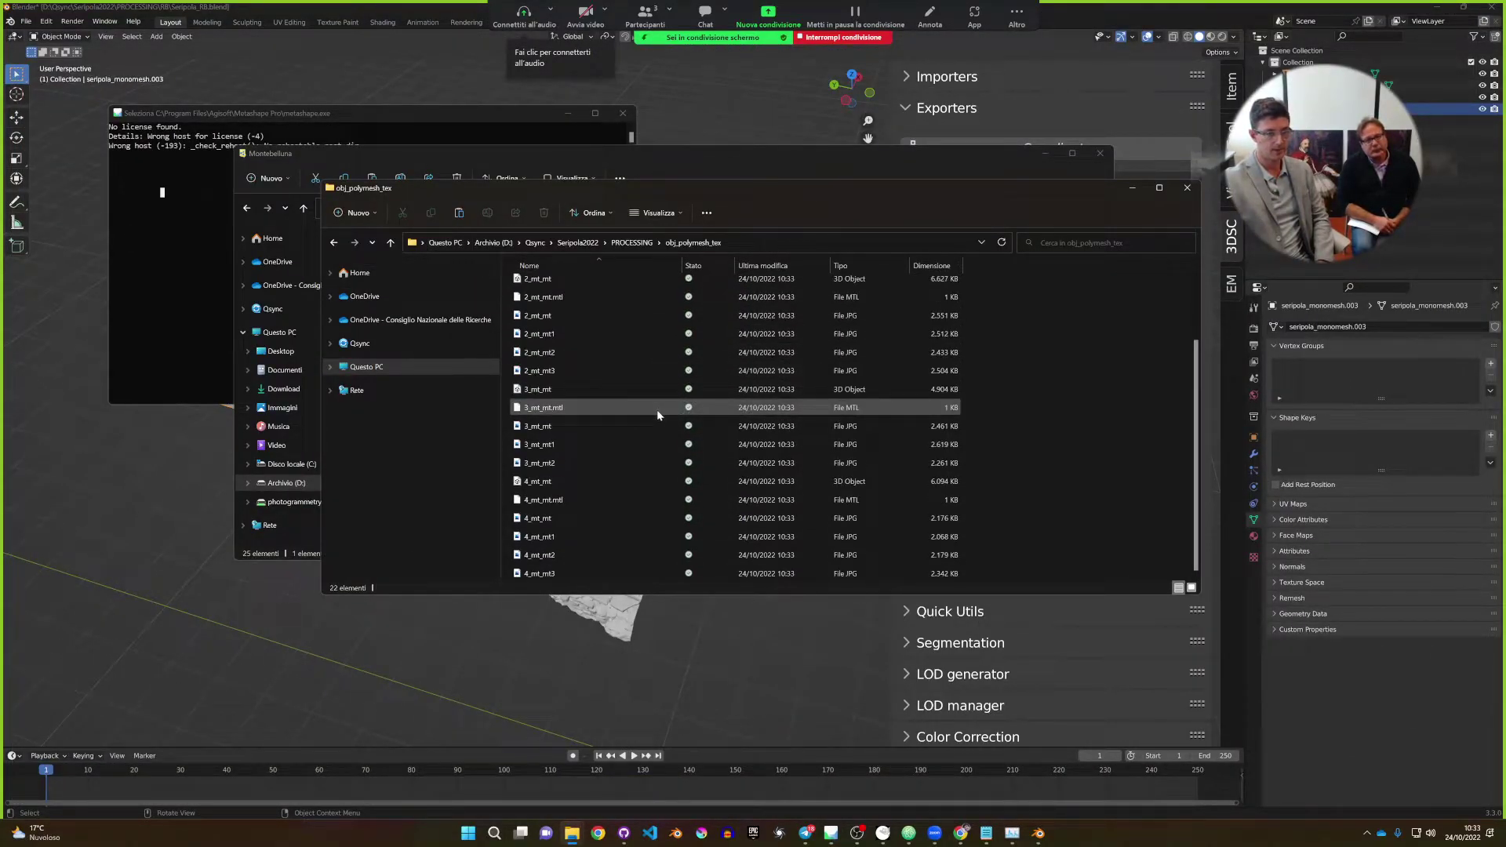
{"action": "scroll", "coordinate": [657, 410], "scroll_direction": "up", "scroll_amount": 2}
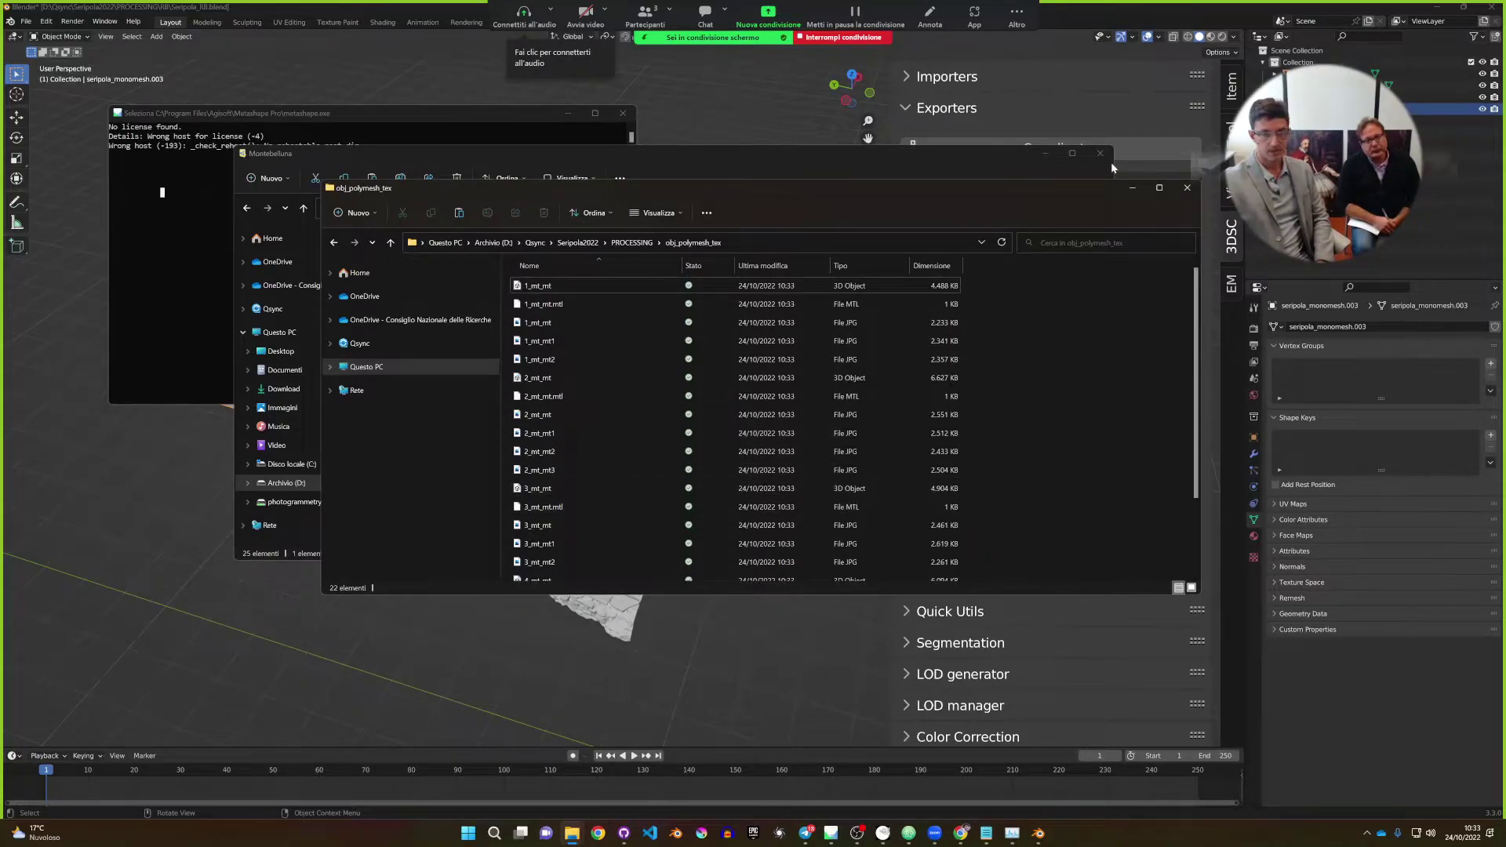
{"action": "left_click", "coordinate": [1115, 15]}
{"action": "middle_click_drag", "start_coordinate": [666, 296], "coordinate": [639, 300]}
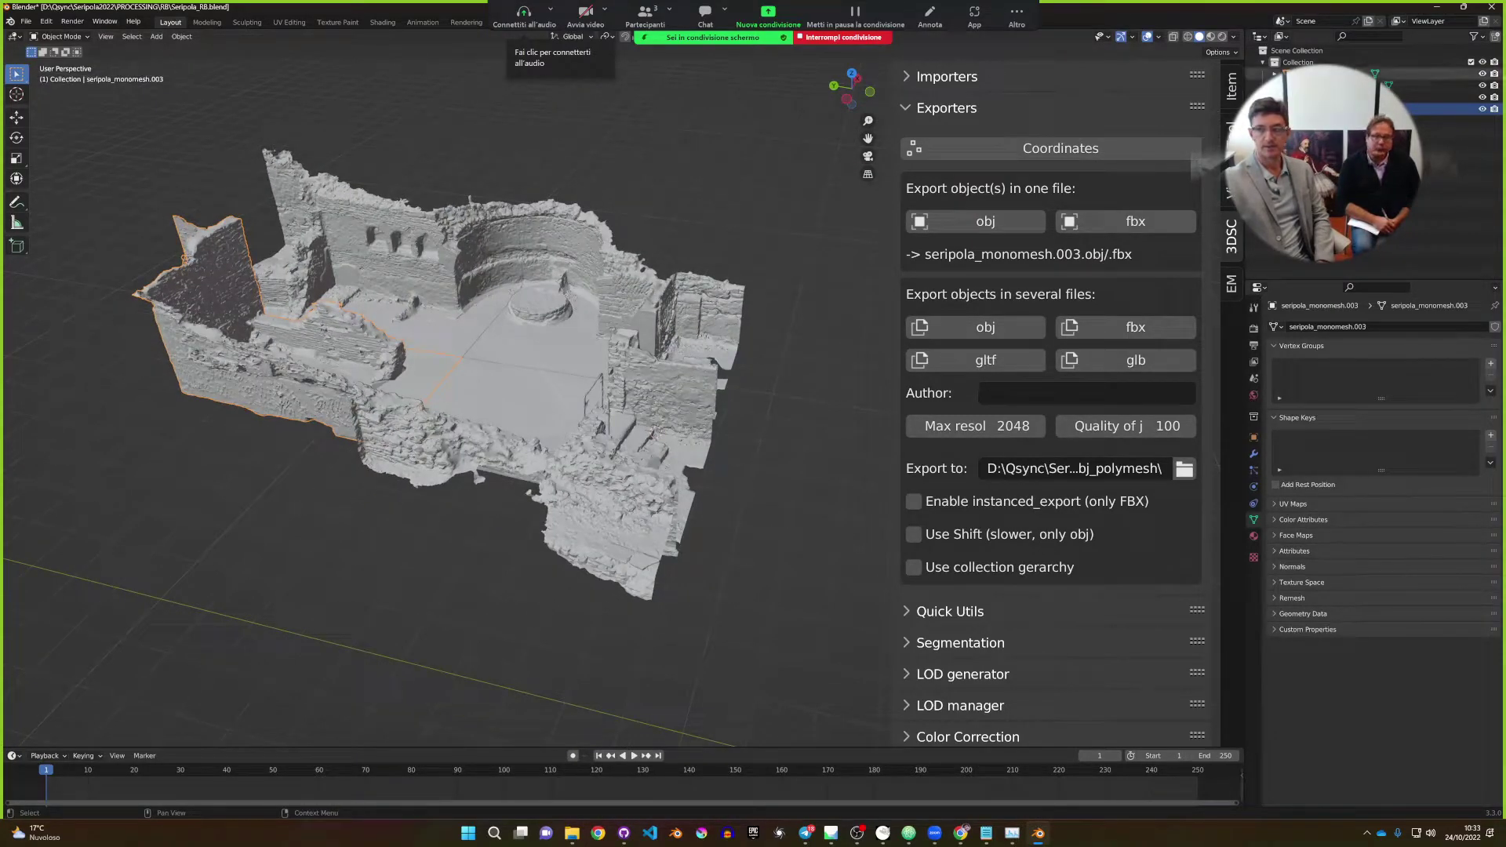
Delete all the seripola_monomesh objects, including .001 and .002, from the scene.
{"action": "left_click", "coordinate": [1334, 84]}
{"action": "left_click", "coordinate": [1333, 96]}
{"action": "left_click", "coordinate": [504, 320]}
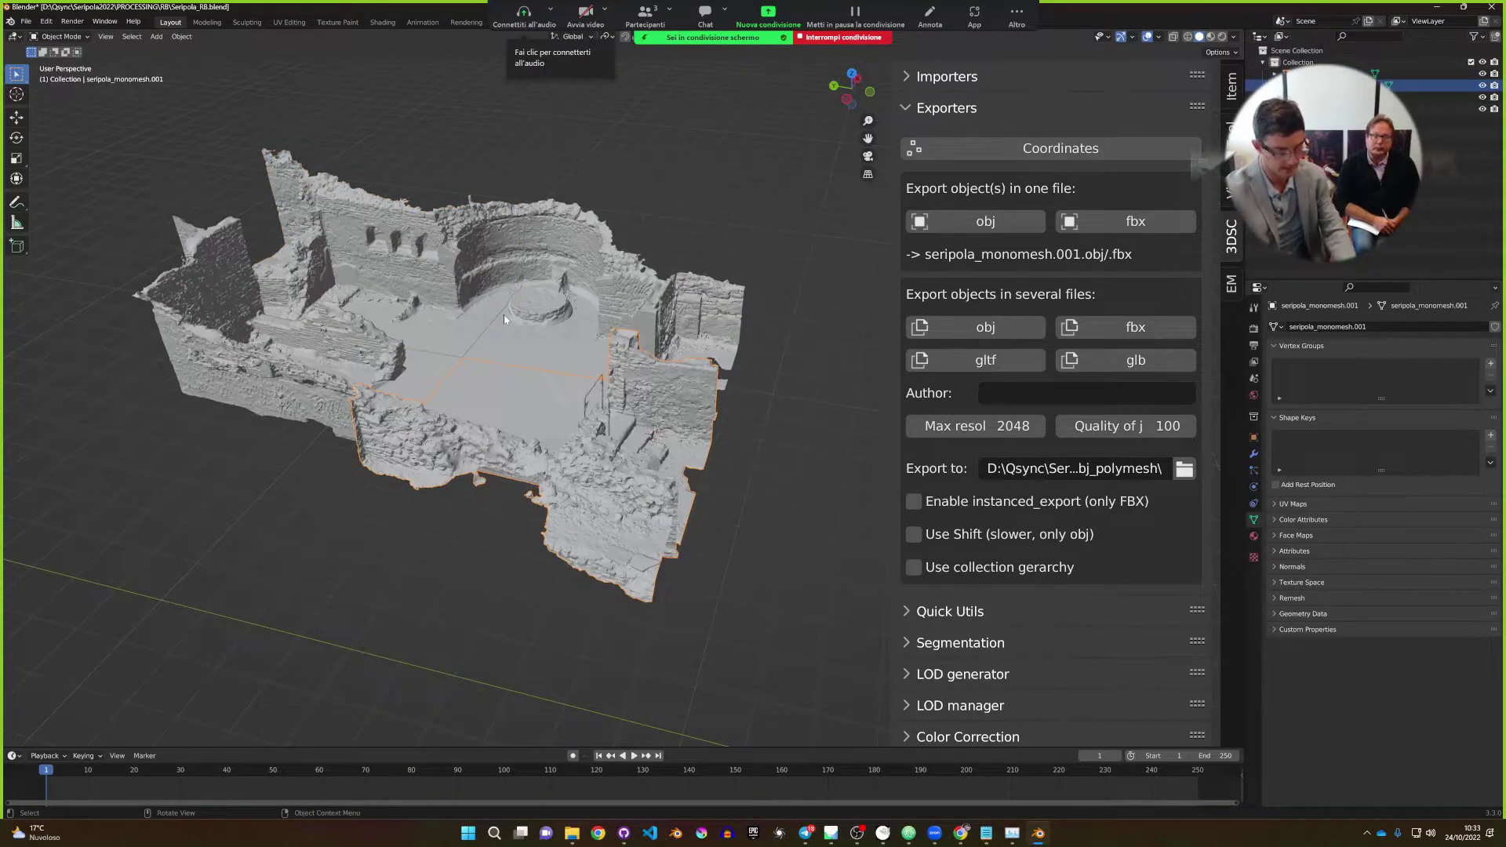
{"action": "key", "text": "Delete"}
{"action": "key", "text": "x"}
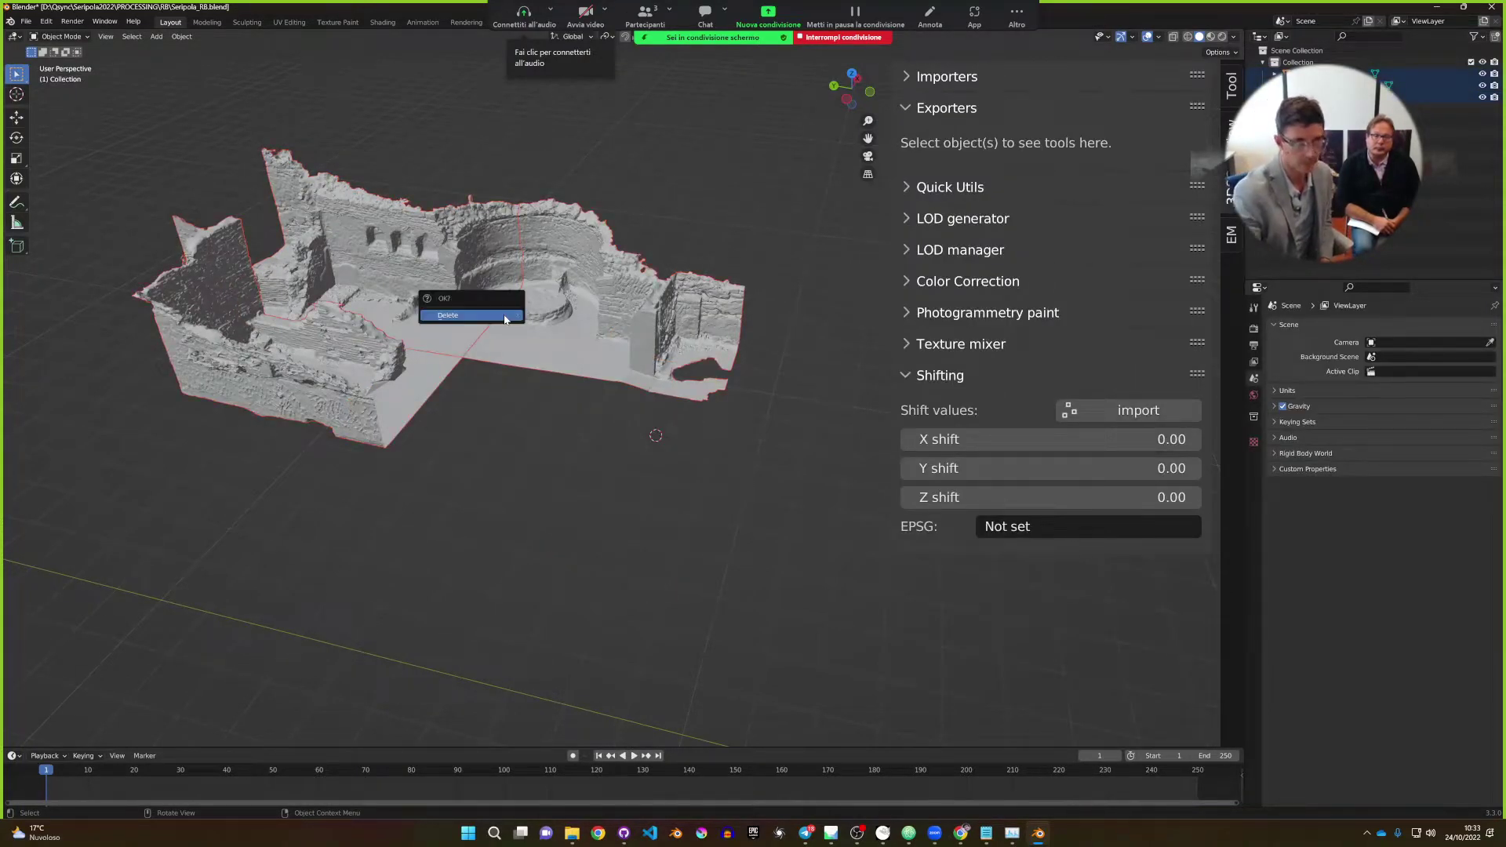
{"action": "left_click", "coordinate": [503, 314]}
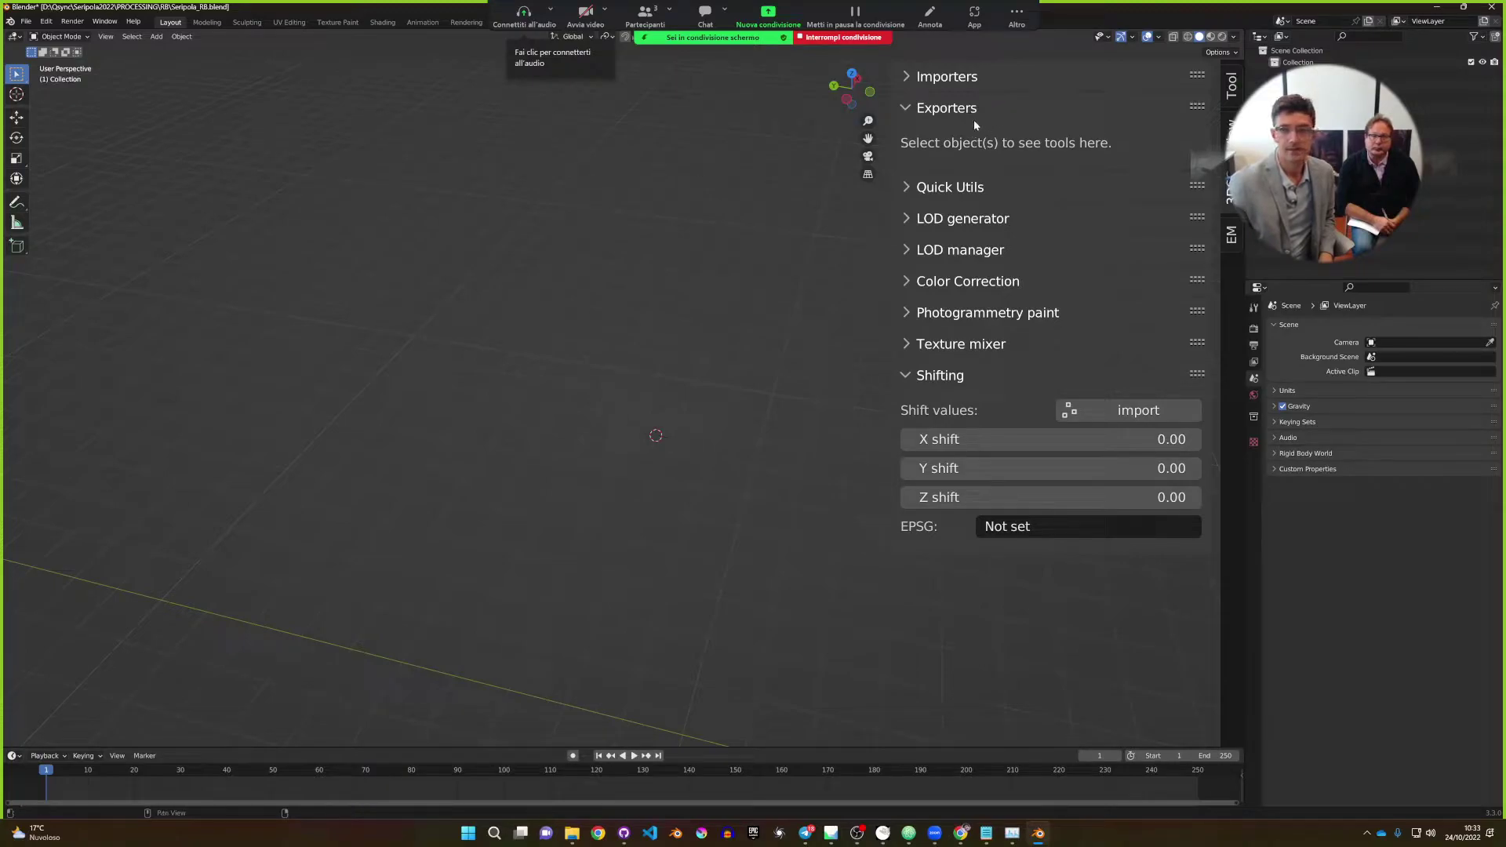
Import all four OBJs (1_mt to 4_mt) from PROCESSING\obj_polymesh_tex with the Multiple objs importer.
{"action": "left_click", "coordinate": [965, 76]}
{"action": "left_click", "coordinate": [1078, 153]}
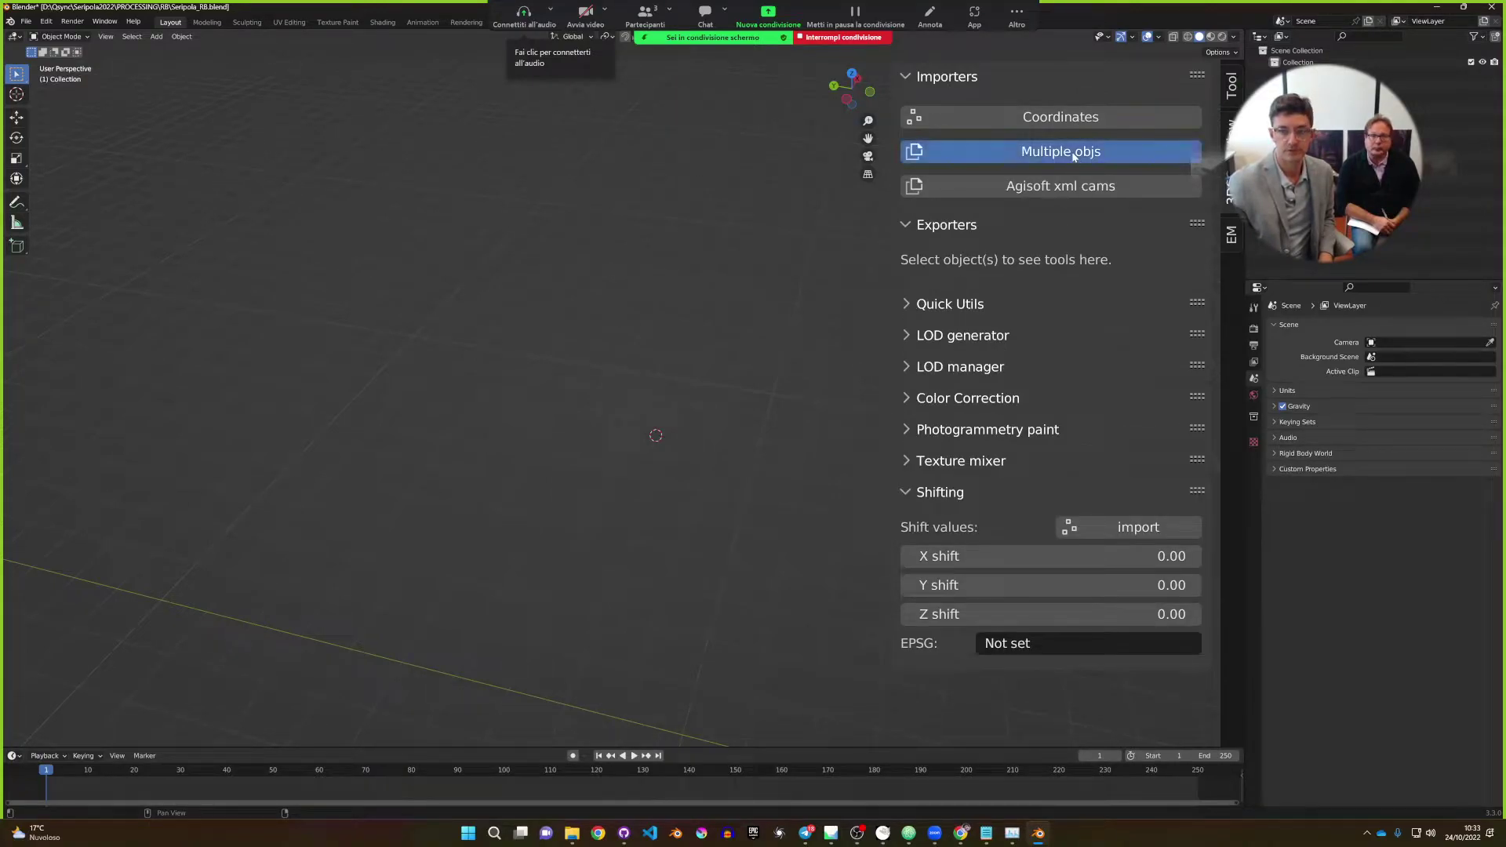
{"action": "left_click_drag", "start_coordinate": [774, 230], "coordinate": [560, 193]}
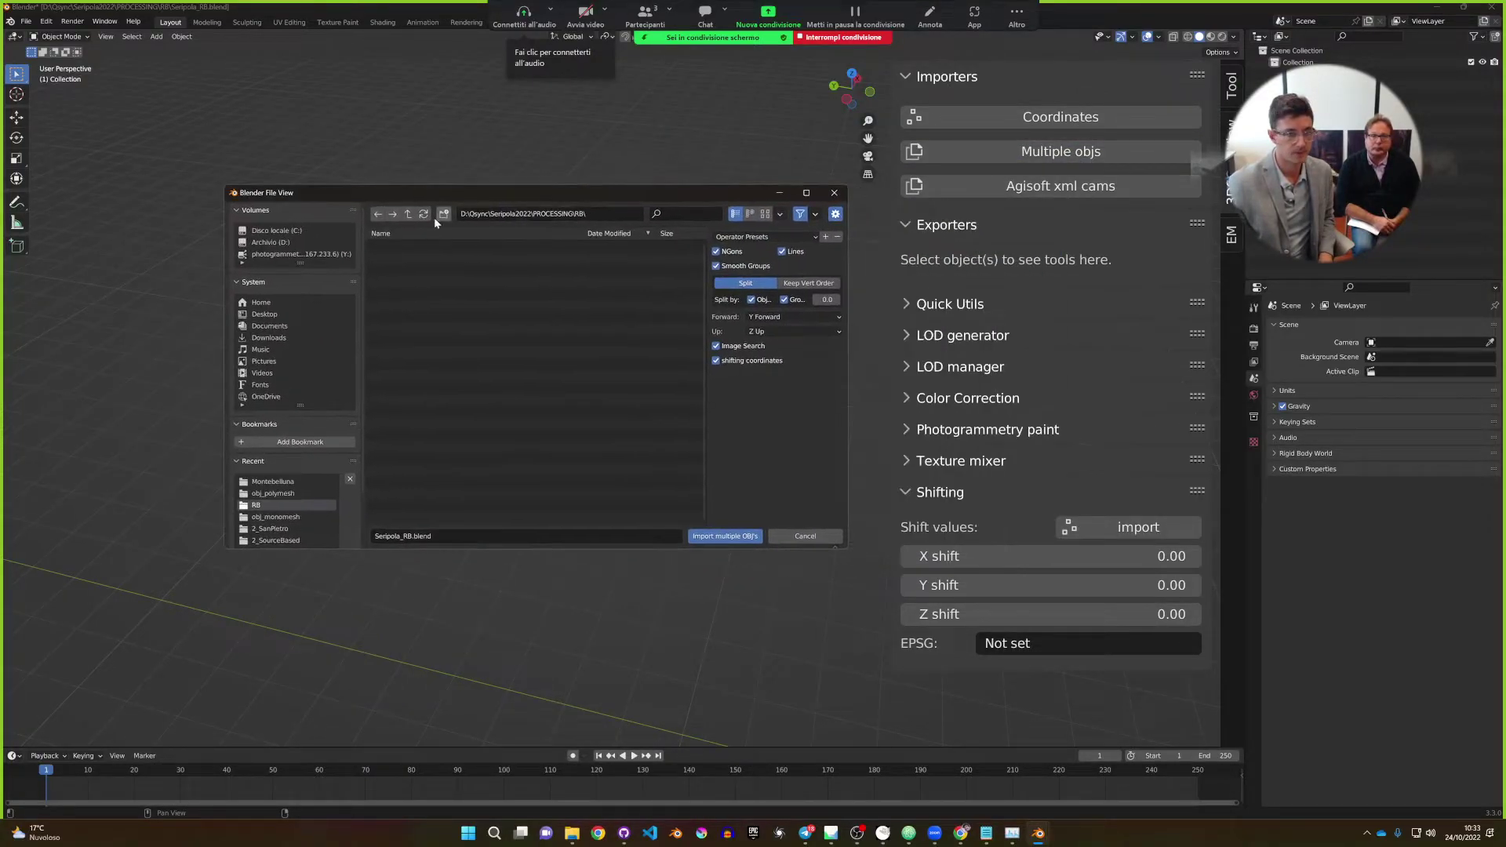
{"action": "left_click", "coordinate": [408, 213]}
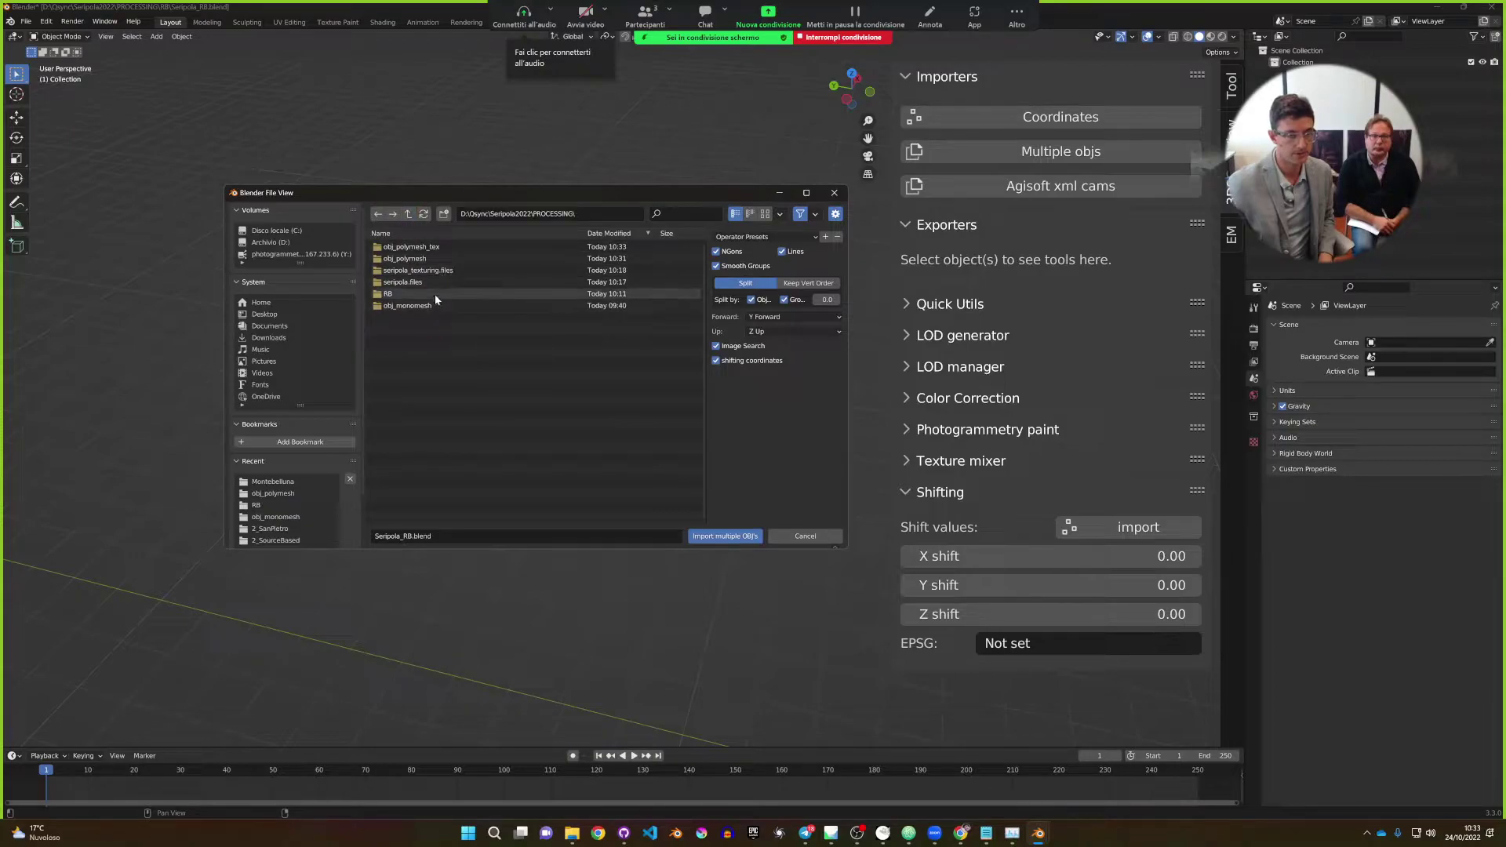
{"action": "left_click", "coordinate": [440, 247]}
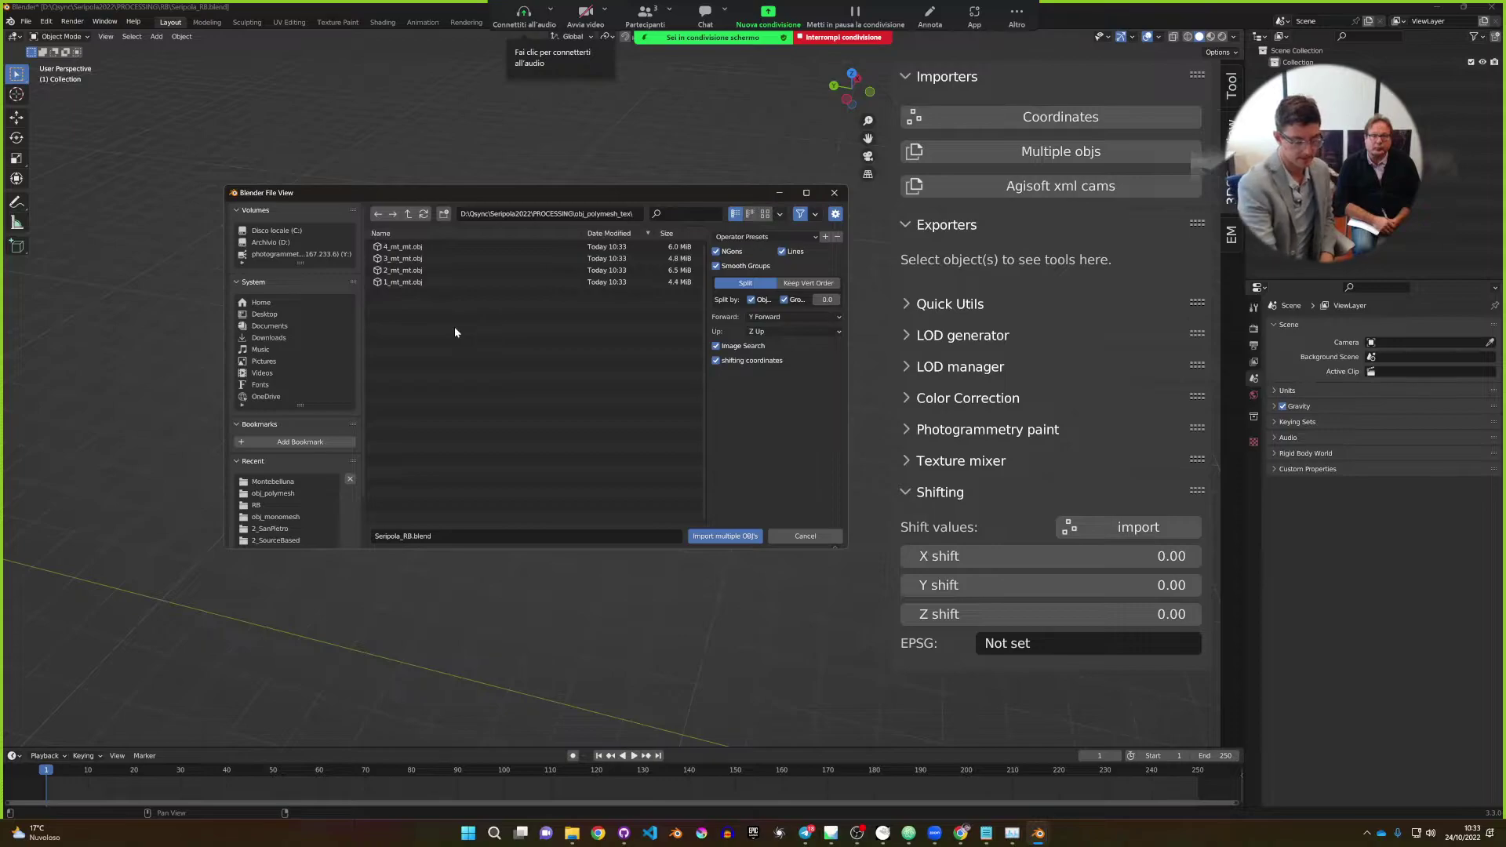
{"action": "key", "text": "a"}
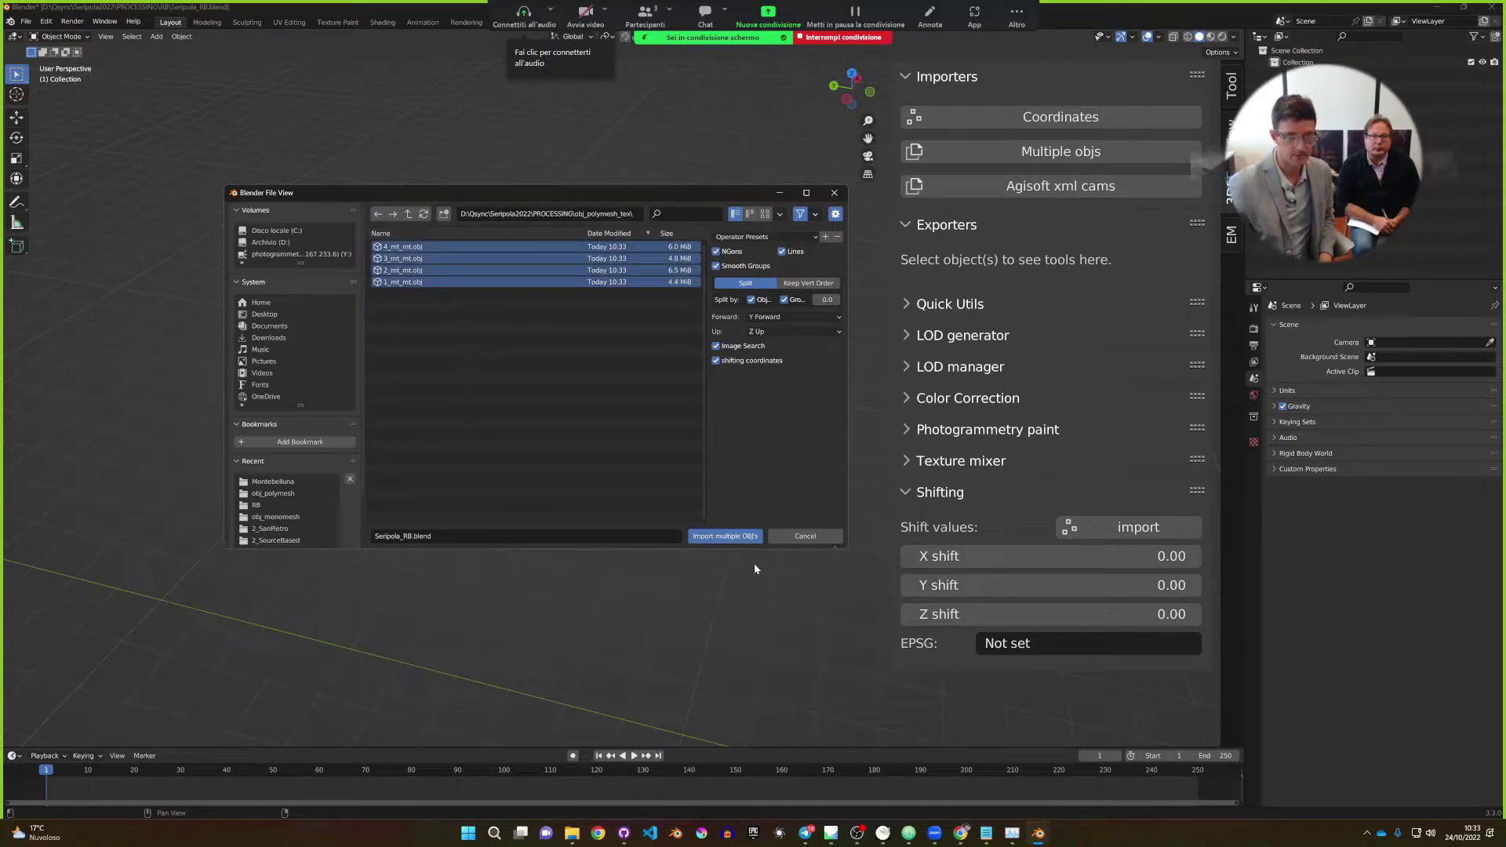
{"action": "left_click", "coordinate": [723, 536]}
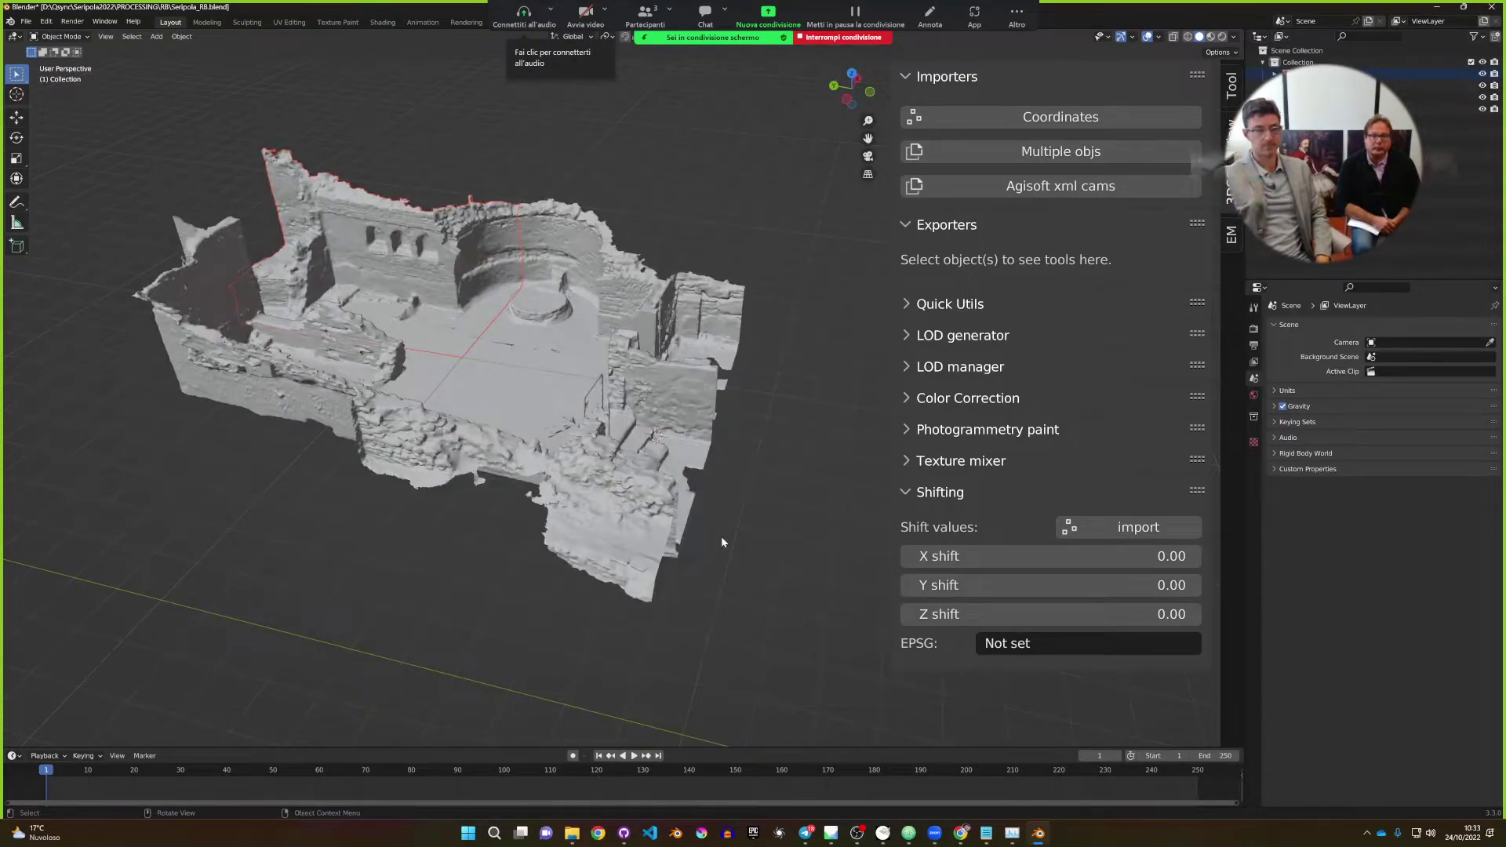
{"action": "middle_click_drag", "start_coordinate": [819, 267], "coordinate": [816, 306]}
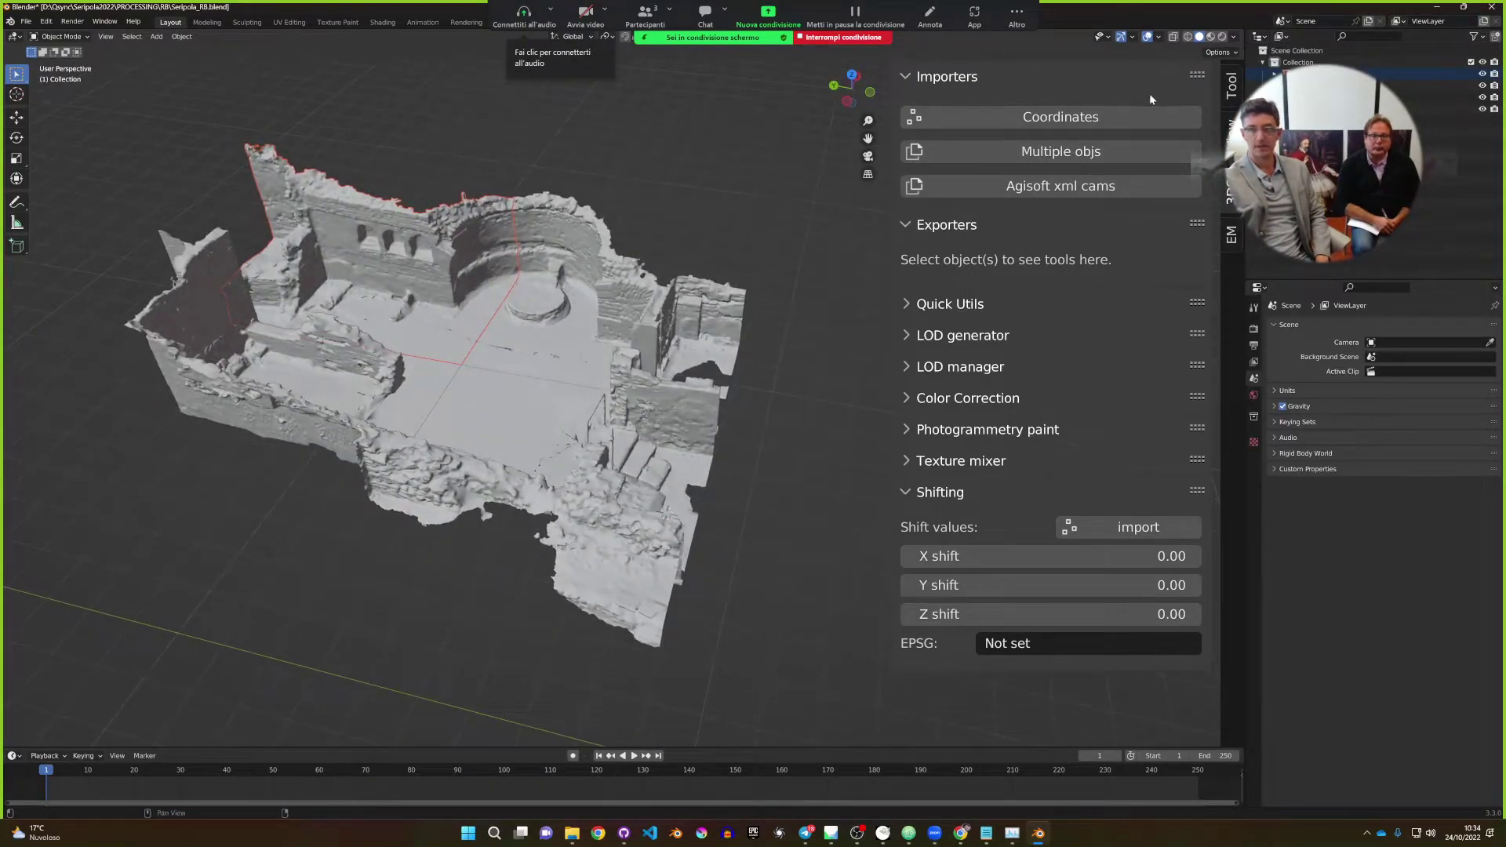
Switch the viewport to textured shading and inspect the arched niches and the ruin.
{"action": "left_click", "coordinate": [1210, 37]}
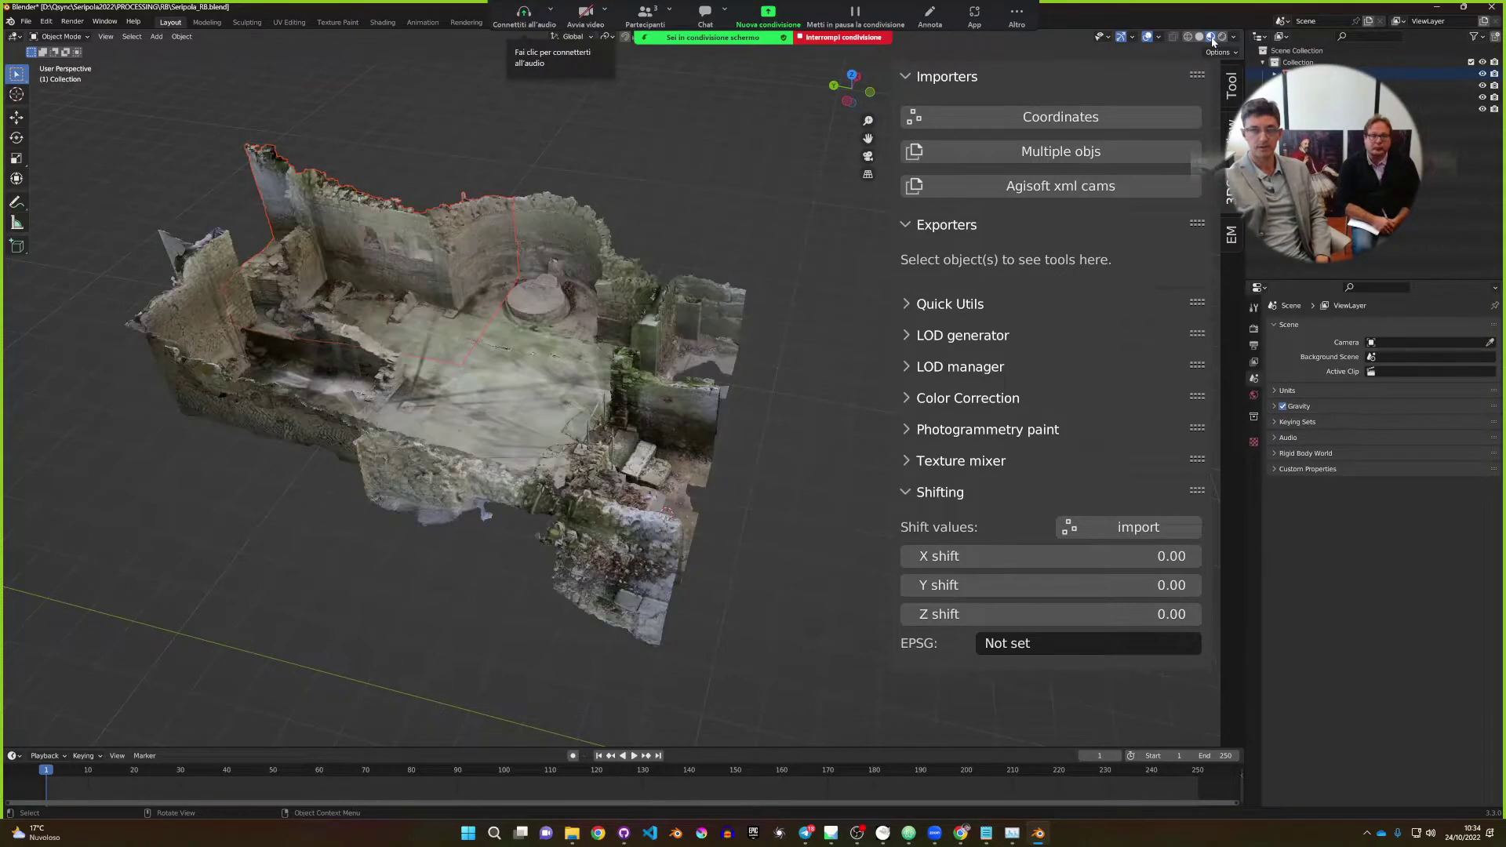
{"action": "scroll", "coordinate": [552, 507], "scroll_direction": "up", "scroll_amount": 6}
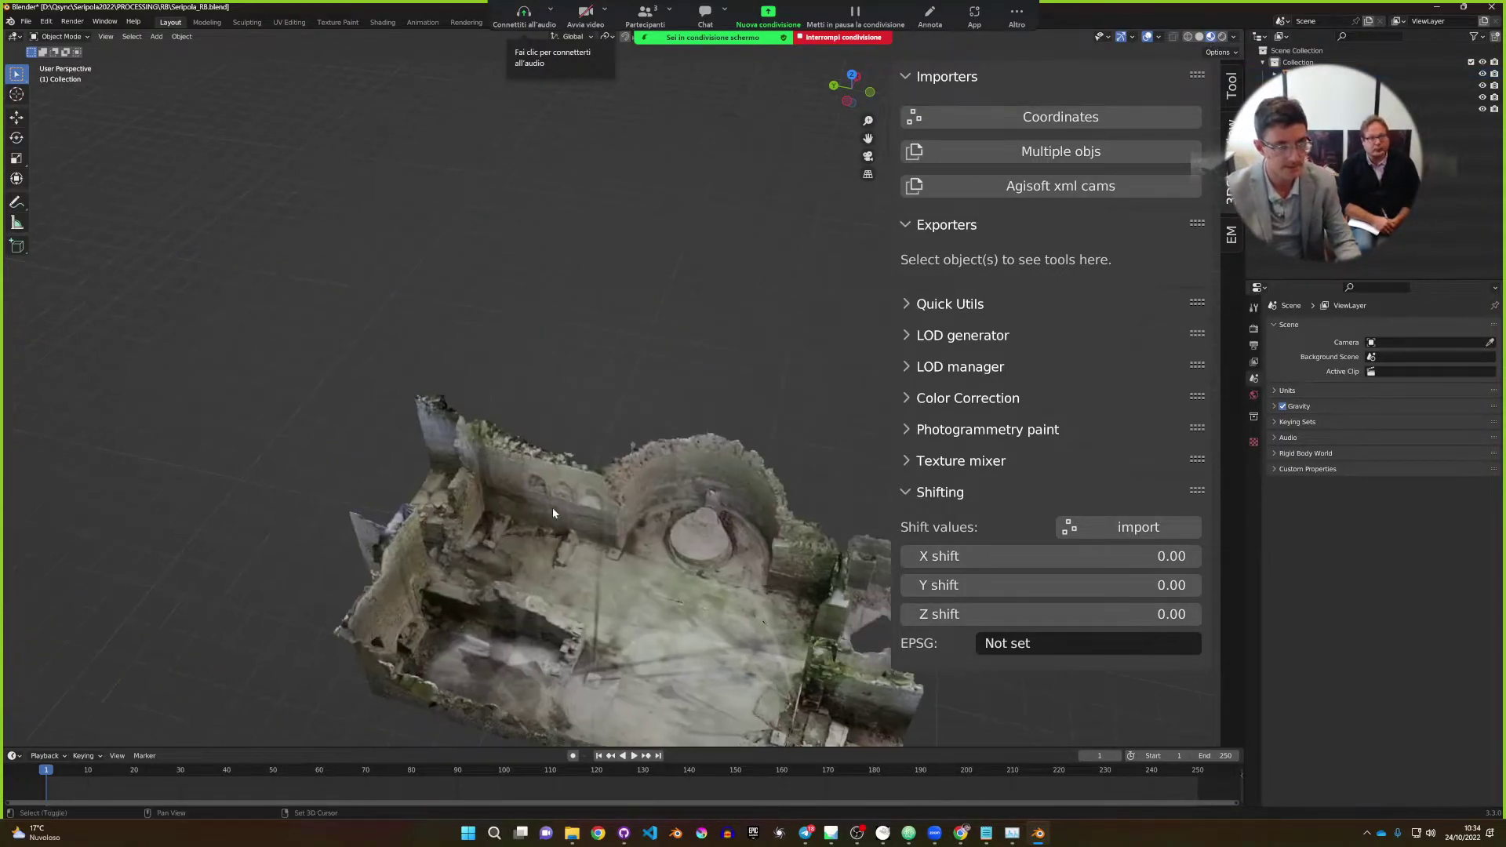
{"action": "middle_click_drag", "start_coordinate": [599, 459], "coordinate": [584, 375]}
{"action": "scroll", "coordinate": [546, 450], "scroll_direction": "up", "scroll_amount": 4}
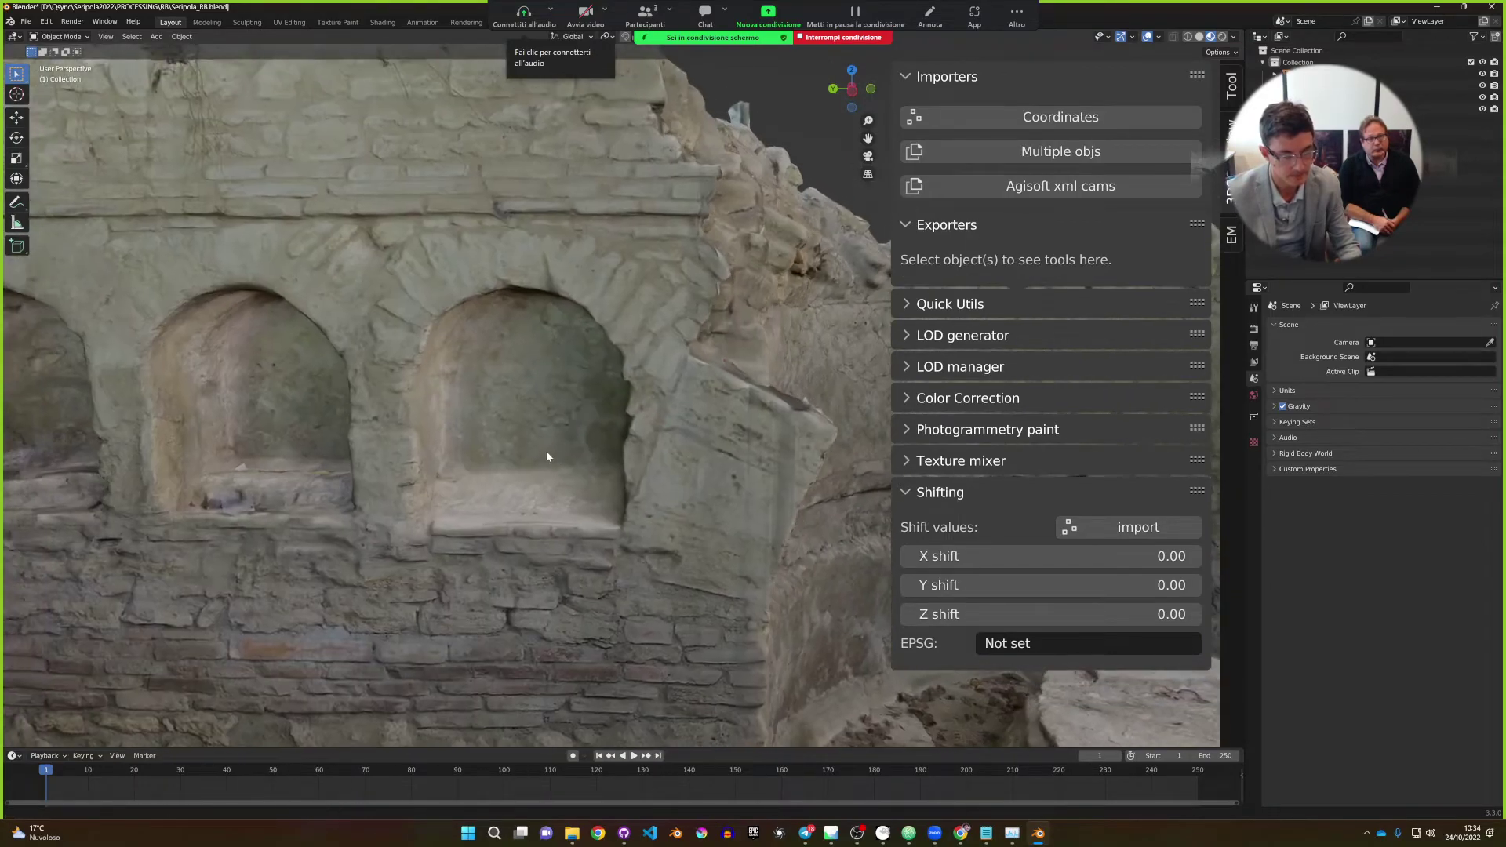
{"action": "mouse_move", "coordinate": [546, 451]}
{"action": "middle_mouse_down"}
{"action": "mouse_move", "coordinate": [592, 449]}
{"action": "mouse_move", "coordinate": [528, 450]}
{"action": "middle_mouse_up"}
{"action": "scroll", "coordinate": [562, 381], "scroll_direction": "up", "scroll_amount": 2}
{"action": "scroll", "coordinate": [562, 381], "scroll_direction": "down", "scroll_amount": 5}
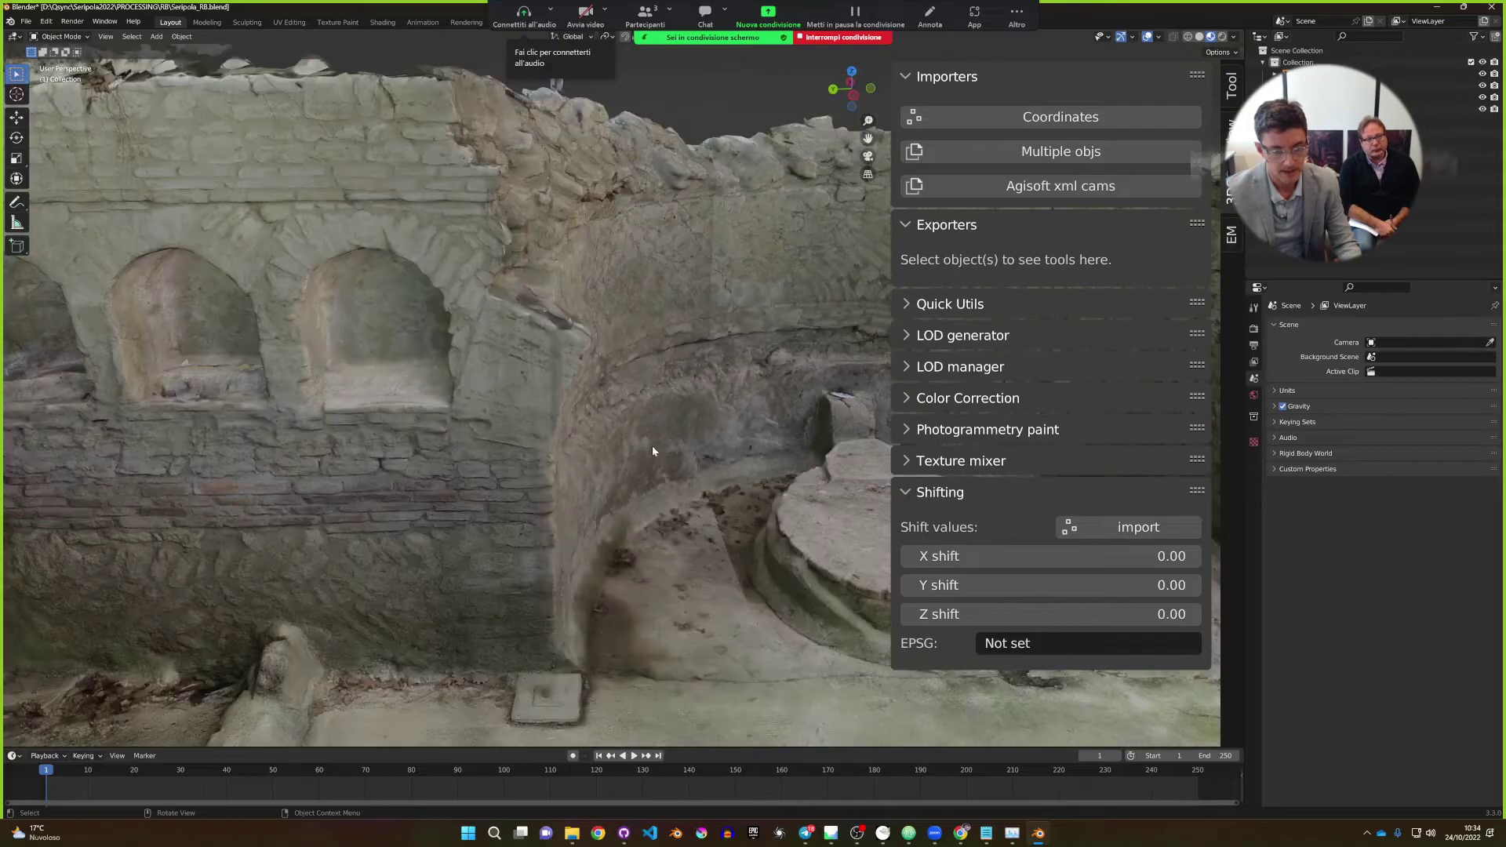
{"action": "middle_click_drag", "start_coordinate": [652, 446], "coordinate": [491, 431]}
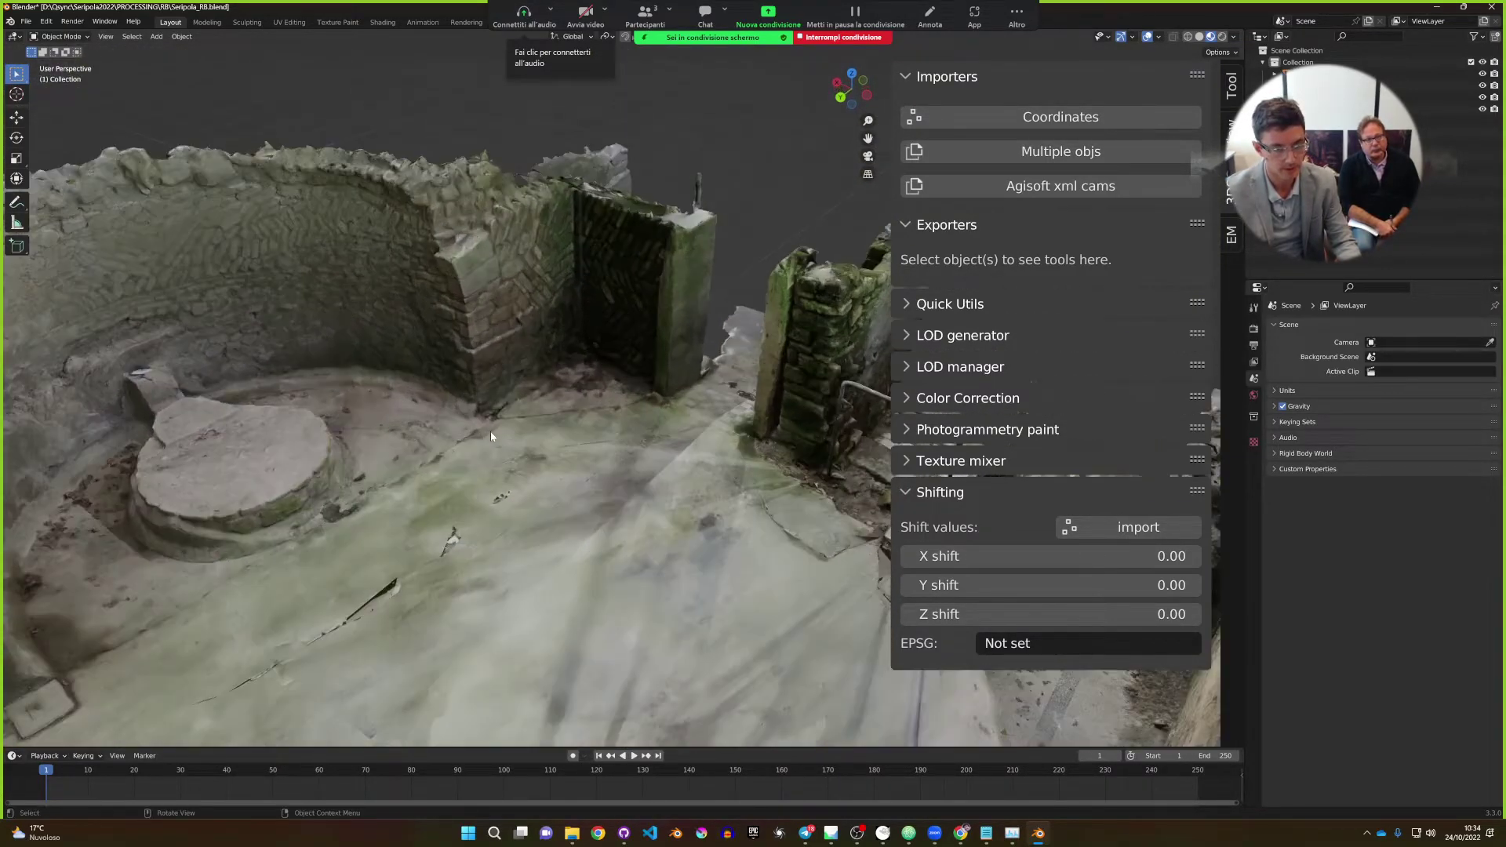
{"action": "scroll", "coordinate": [491, 433], "scroll_direction": "up", "scroll_amount": 4}
{"action": "scroll", "coordinate": [556, 389], "scroll_direction": "up", "scroll_amount": 10}
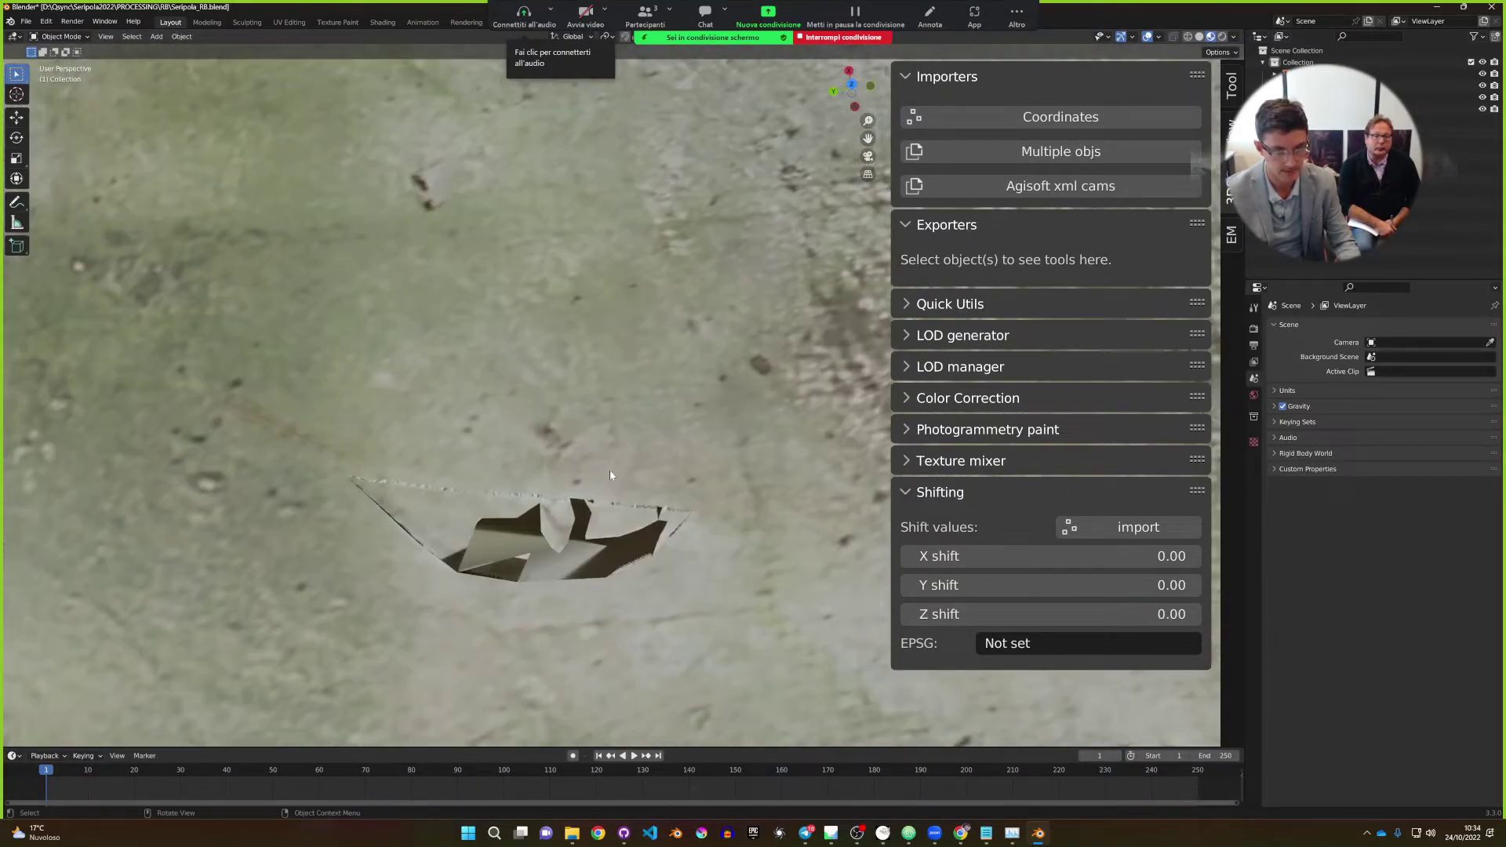
Select the 3_mt_mt mesh, enter and leave Edit Mode, then list the interaction modes.
{"action": "left_click", "coordinate": [586, 516]}
{"action": "scroll", "coordinate": [587, 516], "scroll_direction": "down", "scroll_amount": 5}
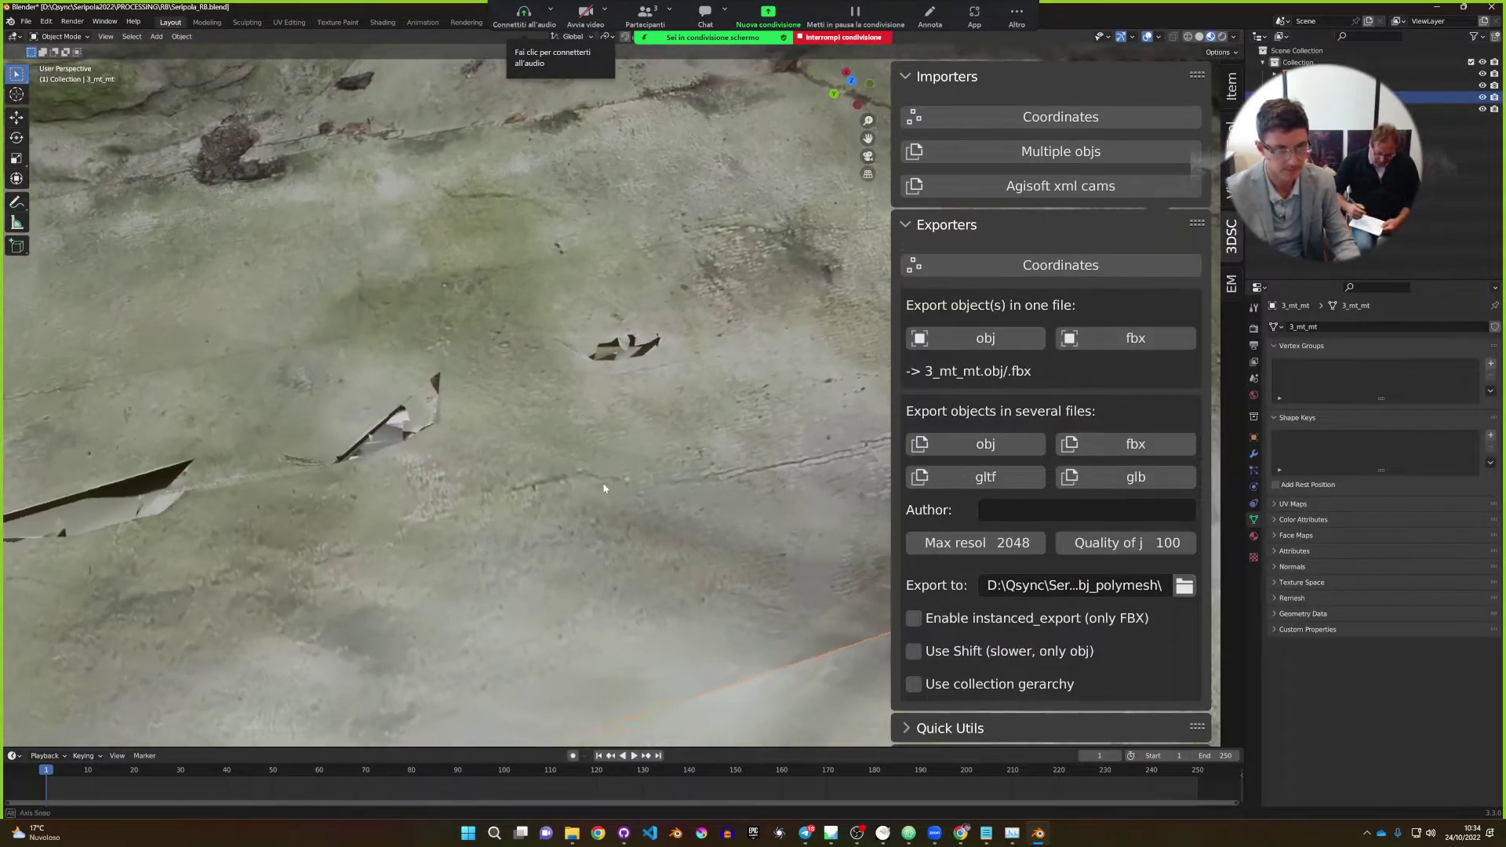
{"action": "key", "text": "Tab"}
{"action": "scroll", "coordinate": [647, 457], "scroll_direction": "up", "scroll_amount": 5}
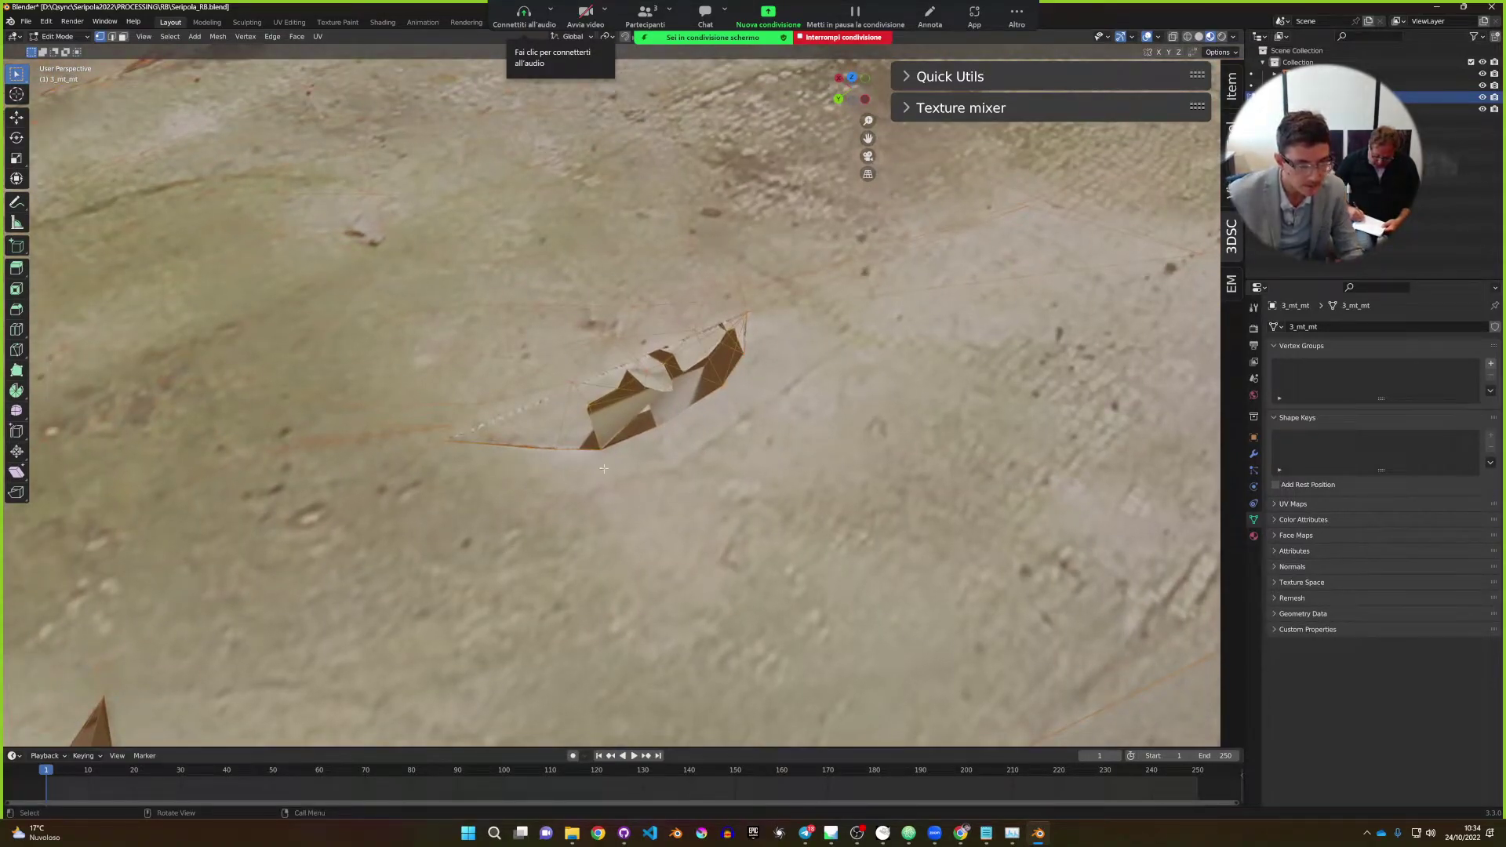
{"action": "key", "text": "Tab"}
{"action": "scroll", "coordinate": [663, 455], "scroll_direction": "down", "scroll_amount": 4}
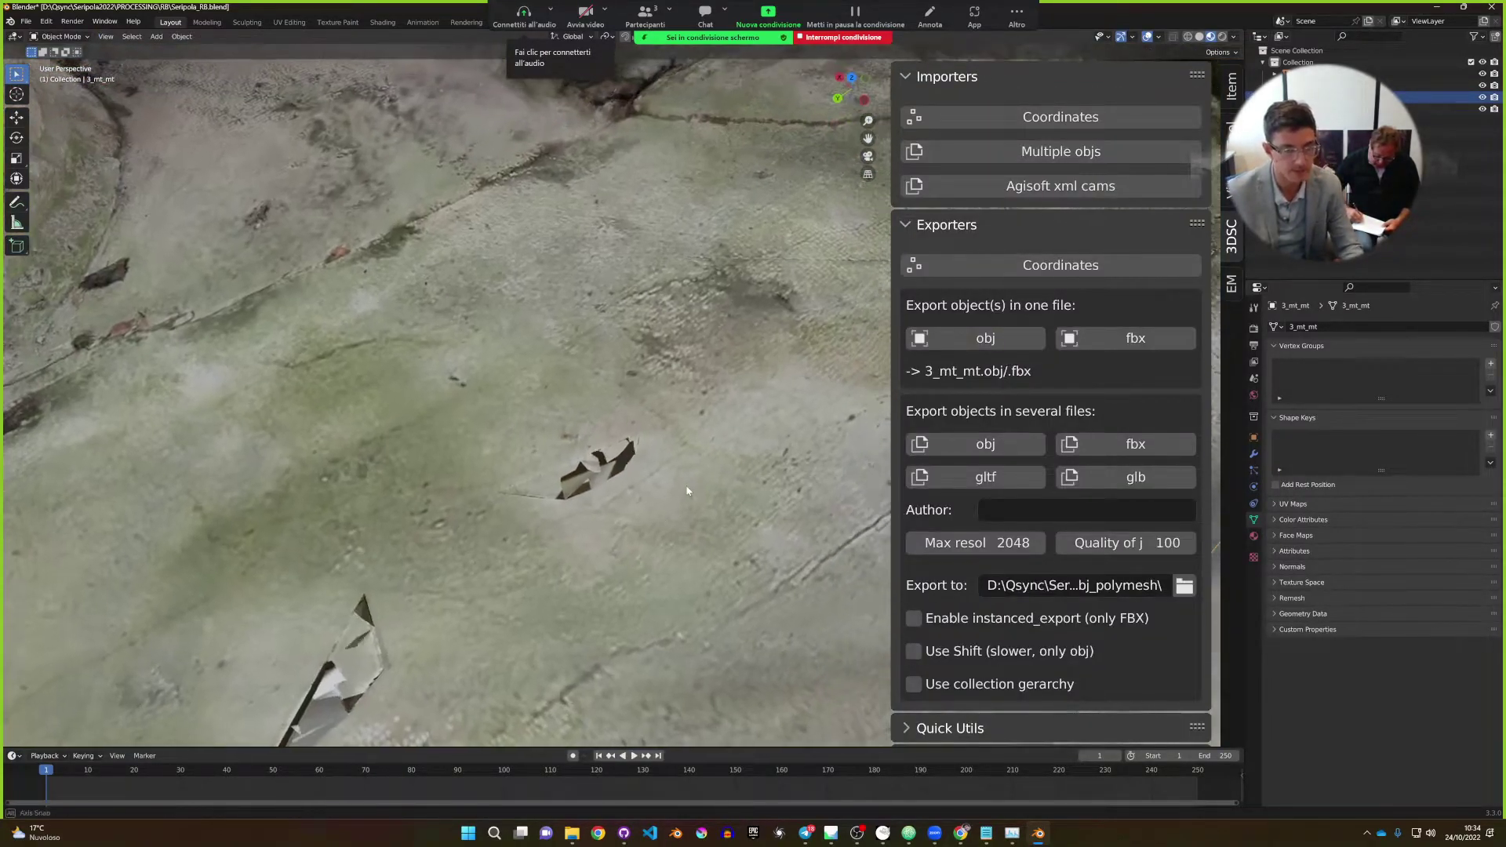
{"action": "left_click", "coordinate": [69, 37]}
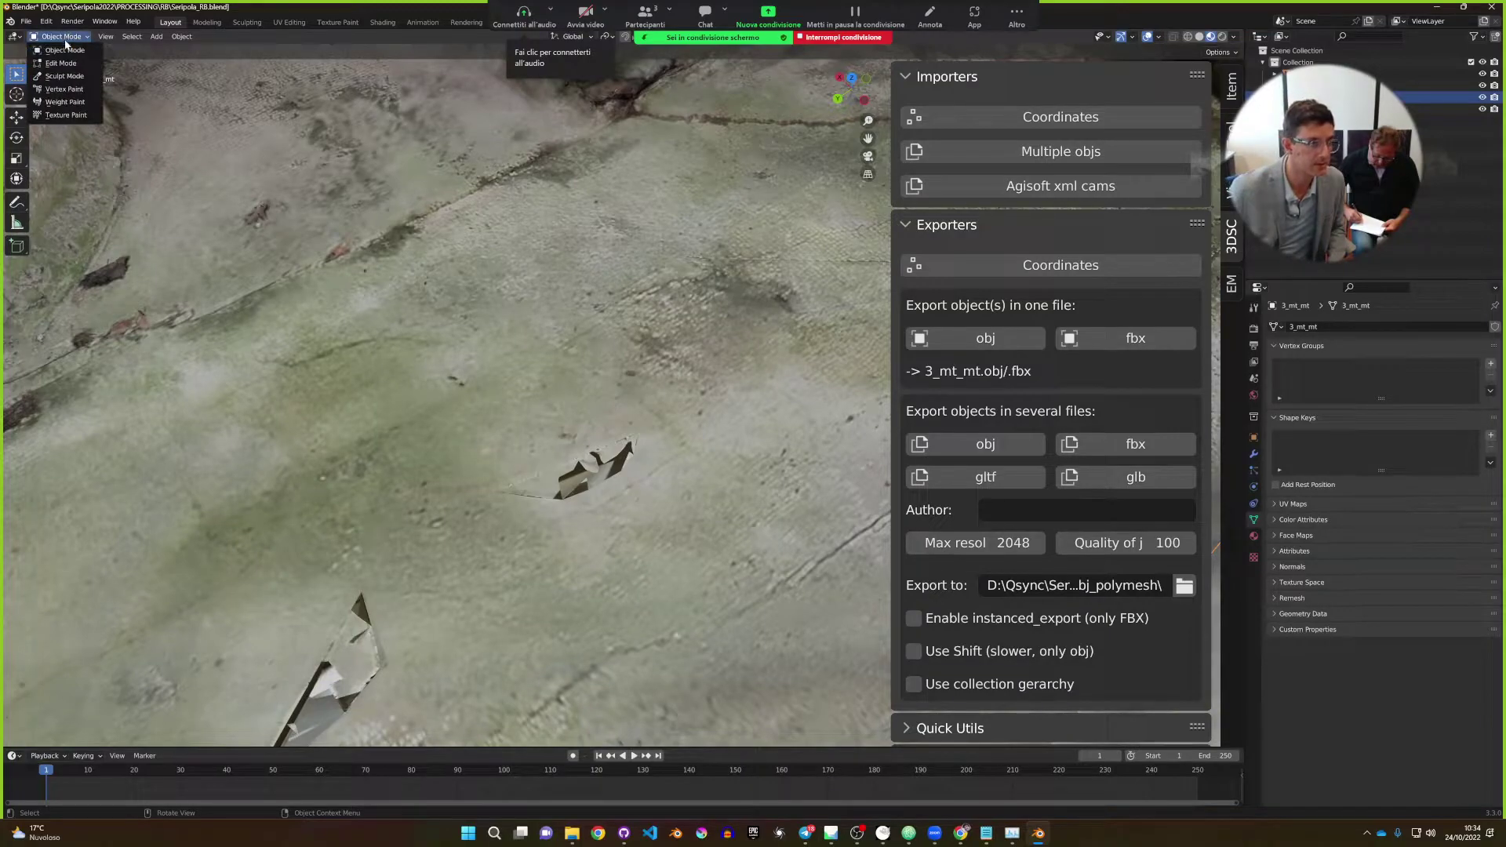
Enter Texture Paint mode with the Clone tool and a brush radius of about 65 px.
{"action": "left_click", "coordinate": [65, 115]}
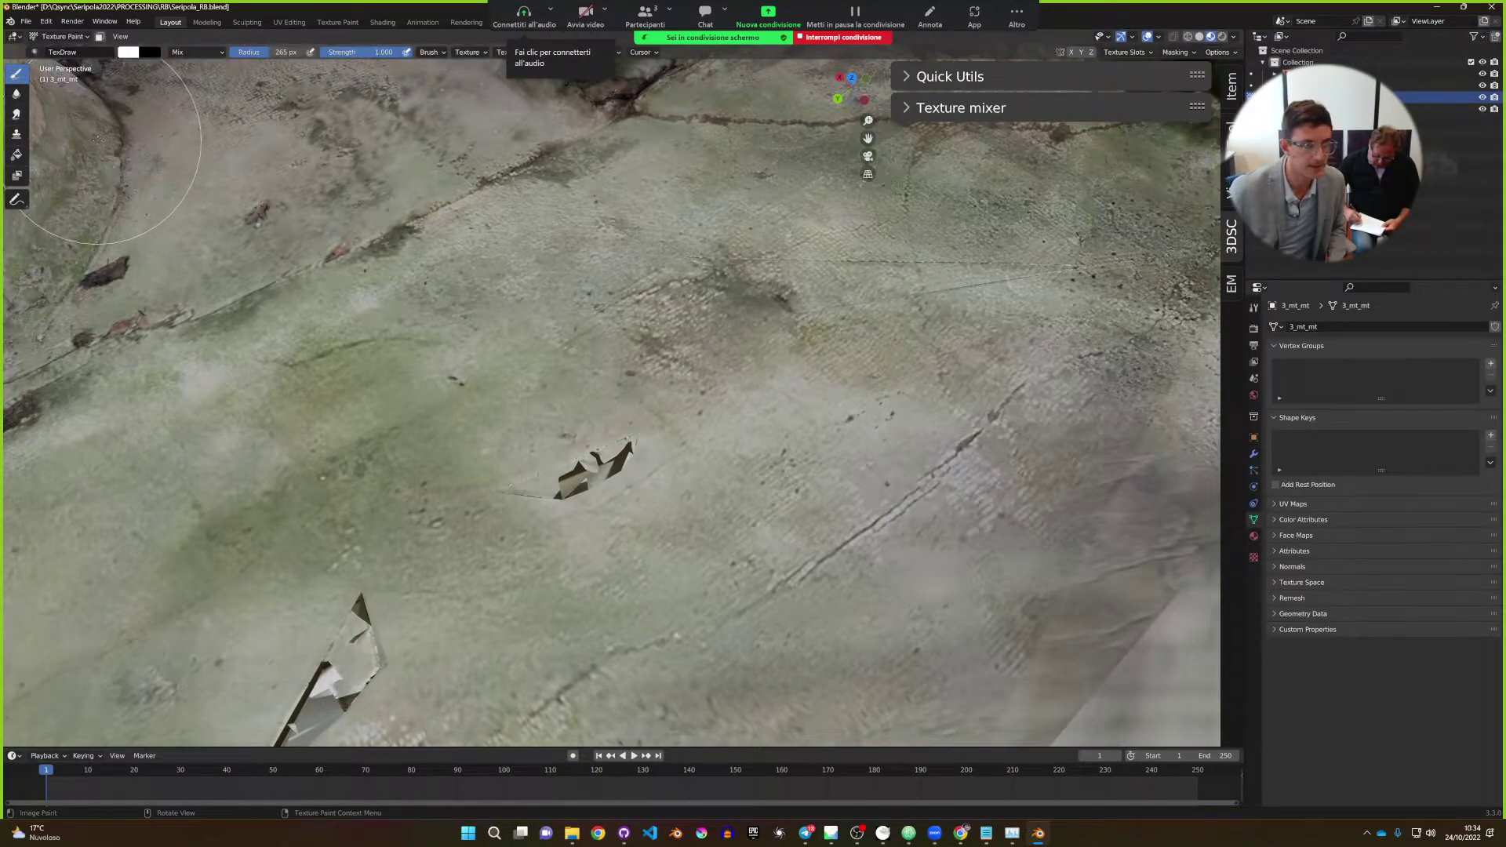
{"action": "left_click", "coordinate": [17, 136]}
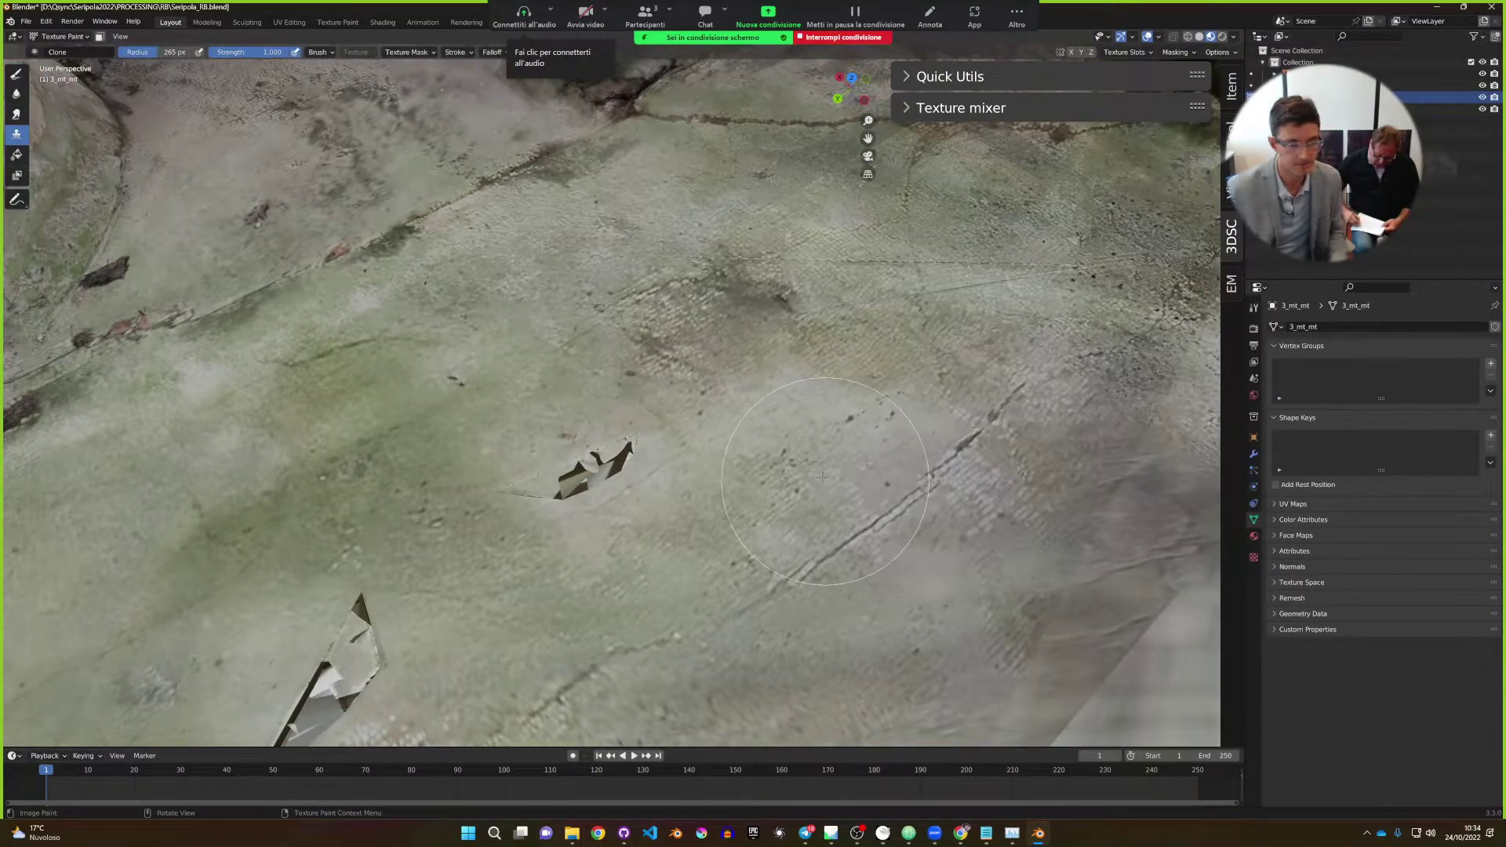
{"action": "key", "text": "f"}
{"action": "left_click", "coordinate": [712, 406]}
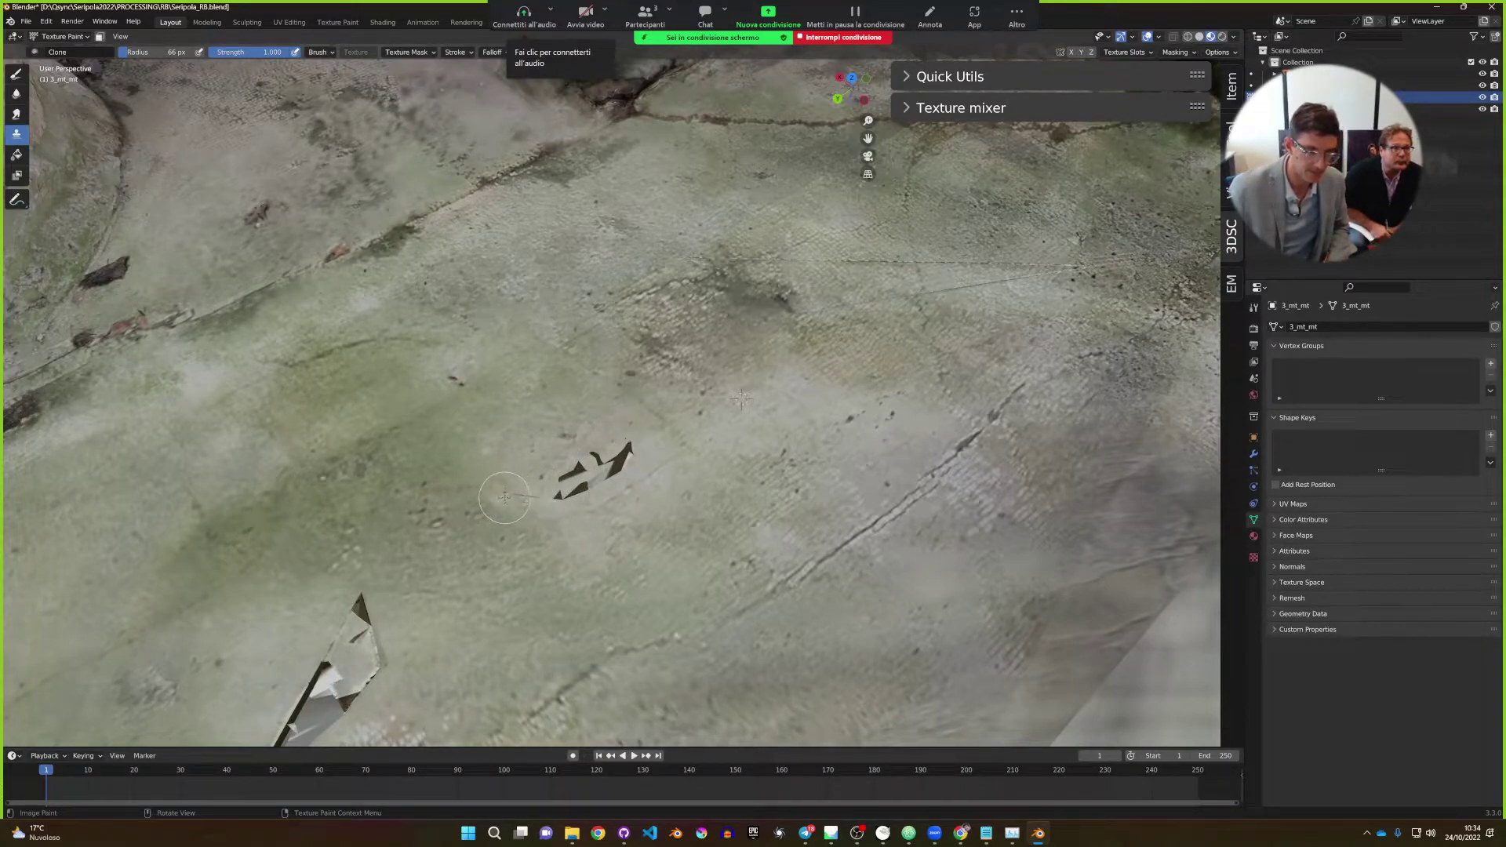
Set a clone source on the floor and paint lighter gravel over the dark patches.
{"action": "middle_click_drag", "start_coordinate": [504, 498], "coordinate": [816, 542]}
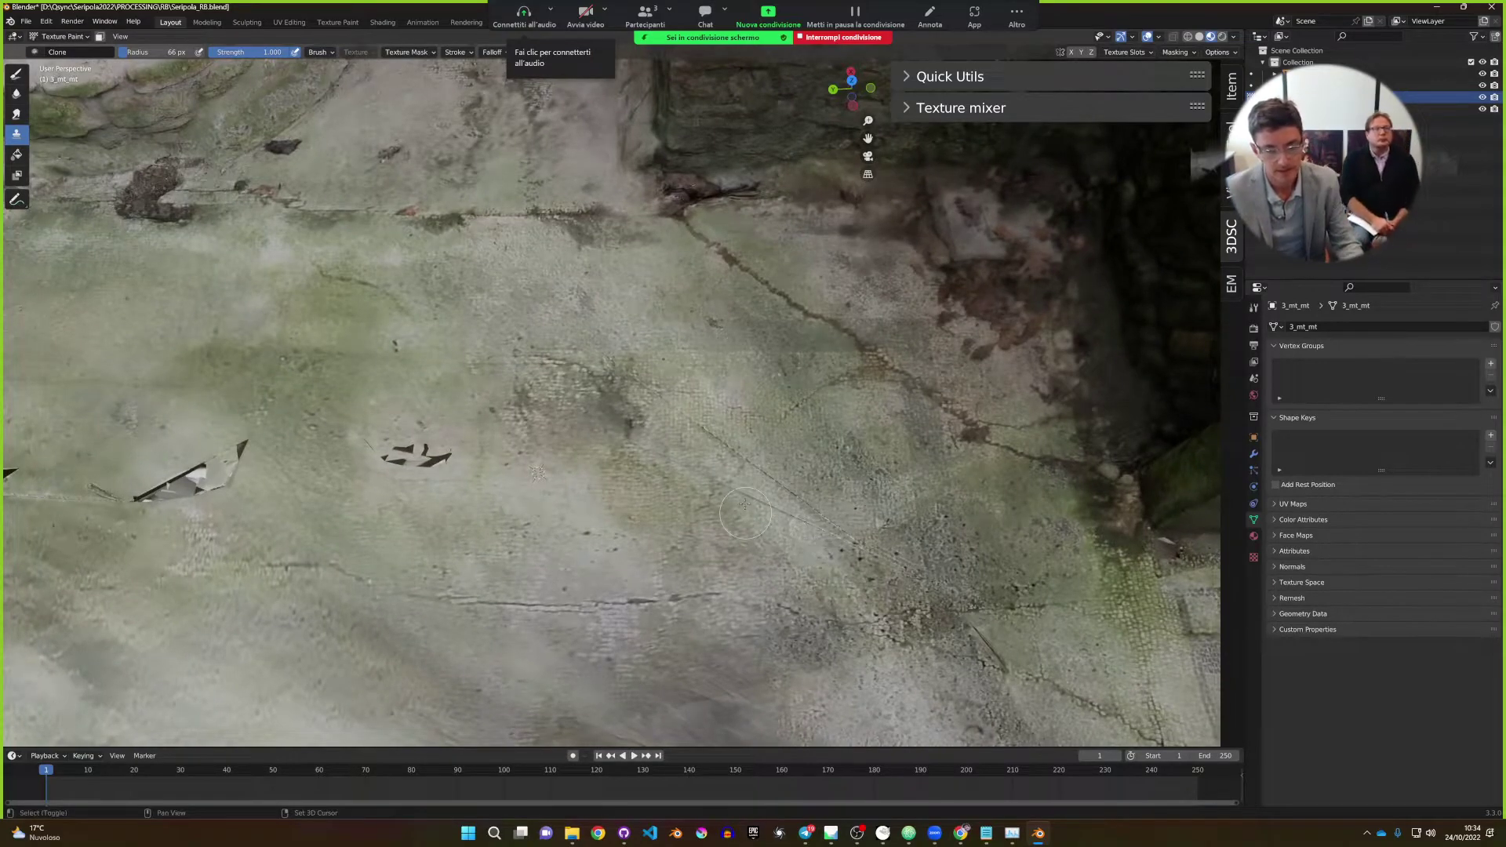
{"action": "mouse_move", "coordinate": [745, 505]}
{"action": "middle_mouse_down"}
{"action": "mouse_move", "coordinate": [578, 538]}
{"action": "mouse_move", "coordinate": [550, 528]}
{"action": "middle_mouse_up"}
{"action": "left_click", "coordinate": [512, 521], "text": "ctrl"}
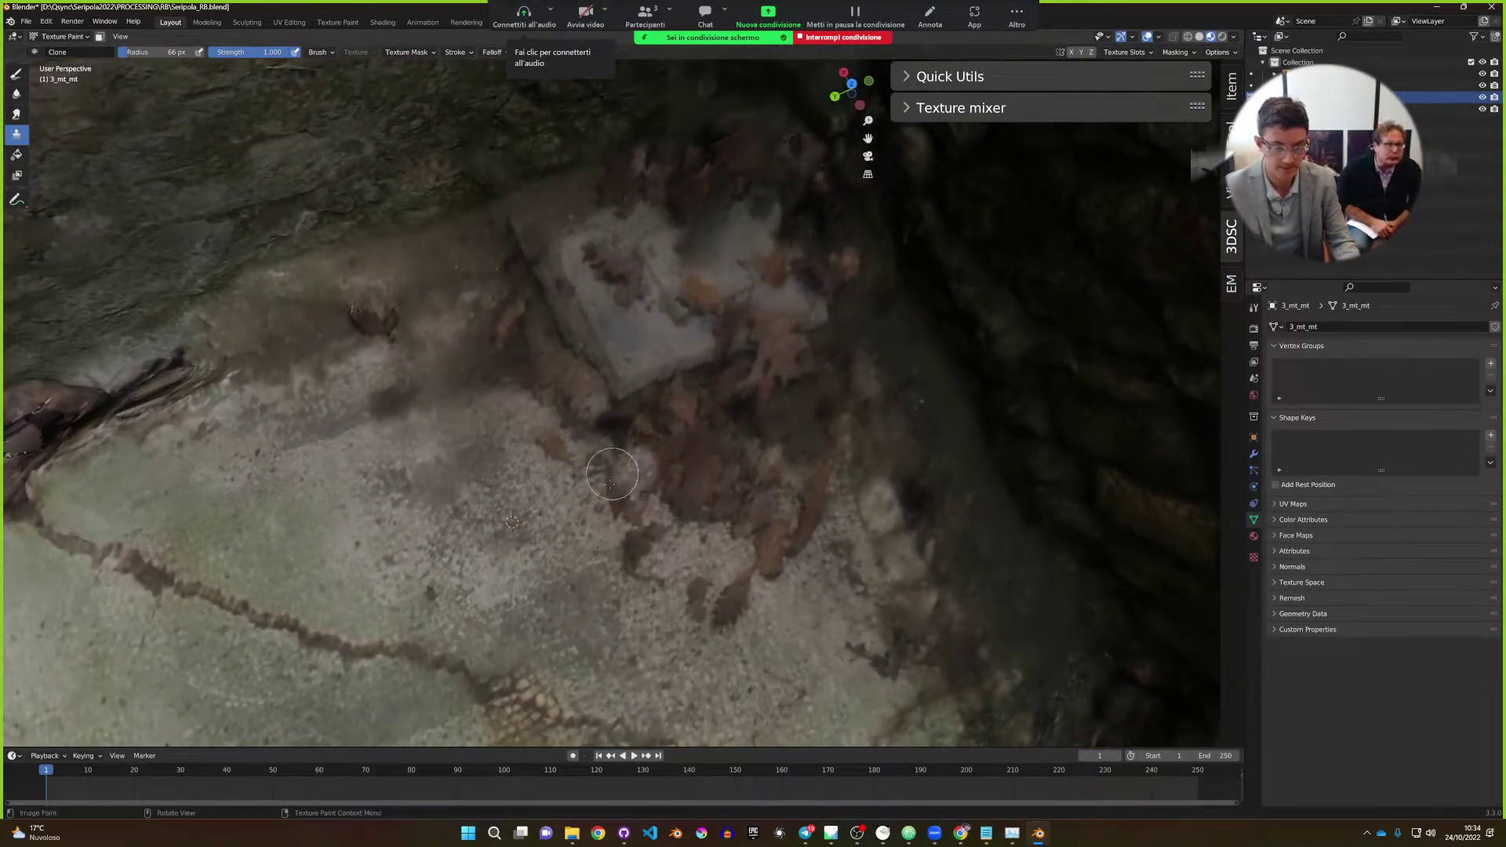
{"action": "mouse_move", "coordinate": [611, 474]}
{"action": "left_mouse_down"}
{"action": "mouse_move", "coordinate": [622, 440]}
{"action": "mouse_move", "coordinate": [540, 455]}
{"action": "mouse_move", "coordinate": [621, 507]}
{"action": "mouse_move", "coordinate": [638, 566]}
{"action": "mouse_move", "coordinate": [644, 518]}
{"action": "mouse_move", "coordinate": [533, 523]}
{"action": "mouse_move", "coordinate": [546, 533]}
{"action": "mouse_move", "coordinate": [702, 462]}
{"action": "mouse_move", "coordinate": [658, 456]}
{"action": "mouse_move", "coordinate": [665, 419]}
{"action": "mouse_move", "coordinate": [641, 422]}
{"action": "mouse_move", "coordinate": [701, 426]}
{"action": "left_mouse_up"}
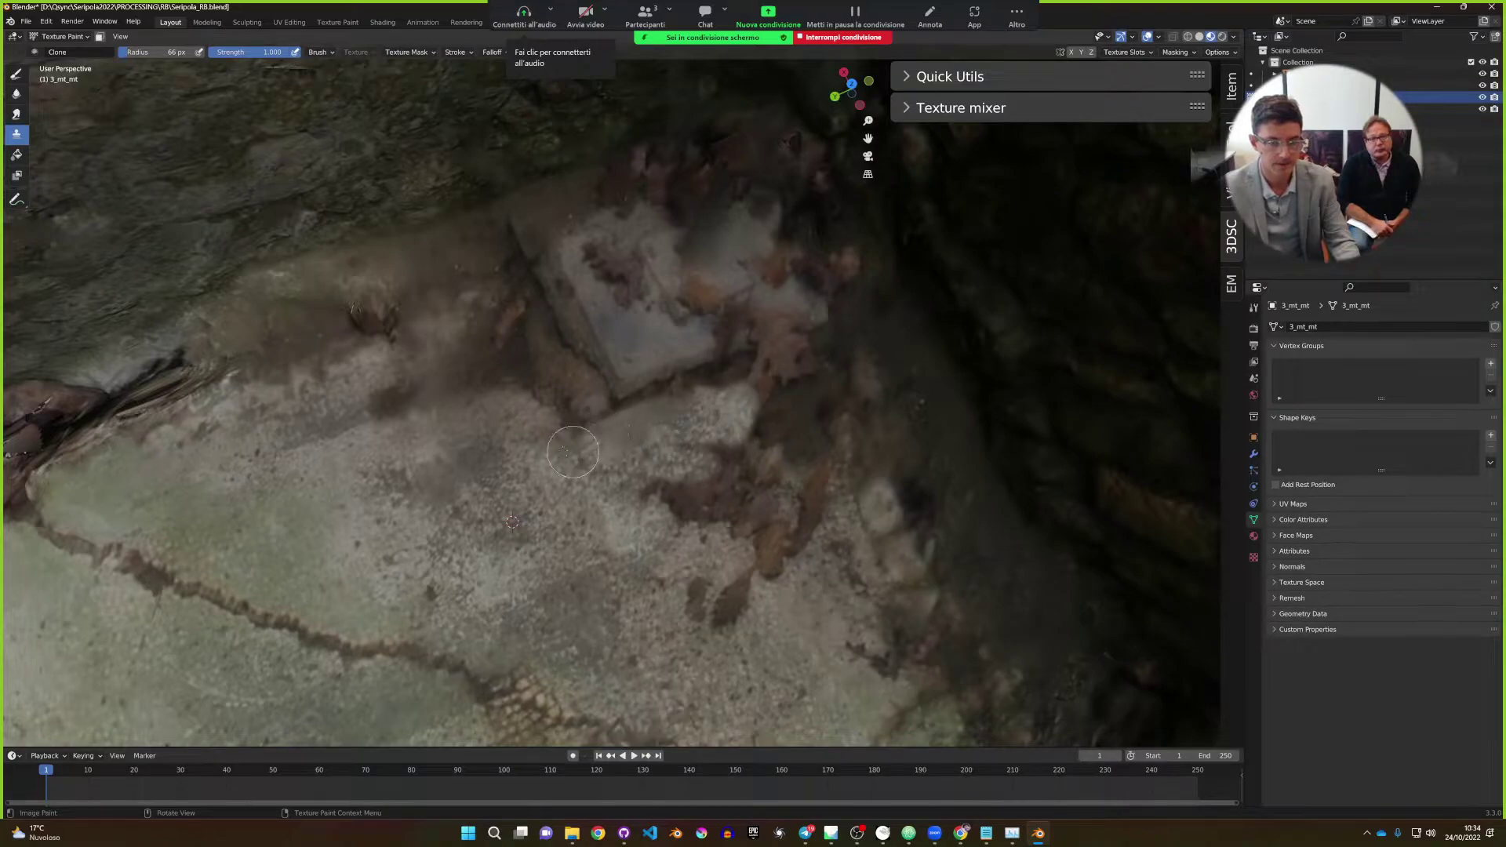
{"action": "mouse_move", "coordinate": [573, 452]}
{"action": "left_mouse_down"}
{"action": "mouse_move", "coordinate": [696, 484]}
{"action": "mouse_move", "coordinate": [675, 510]}
{"action": "mouse_move", "coordinate": [697, 460]}
{"action": "mouse_move", "coordinate": [740, 460]}
{"action": "mouse_move", "coordinate": [723, 522]}
{"action": "left_mouse_up"}
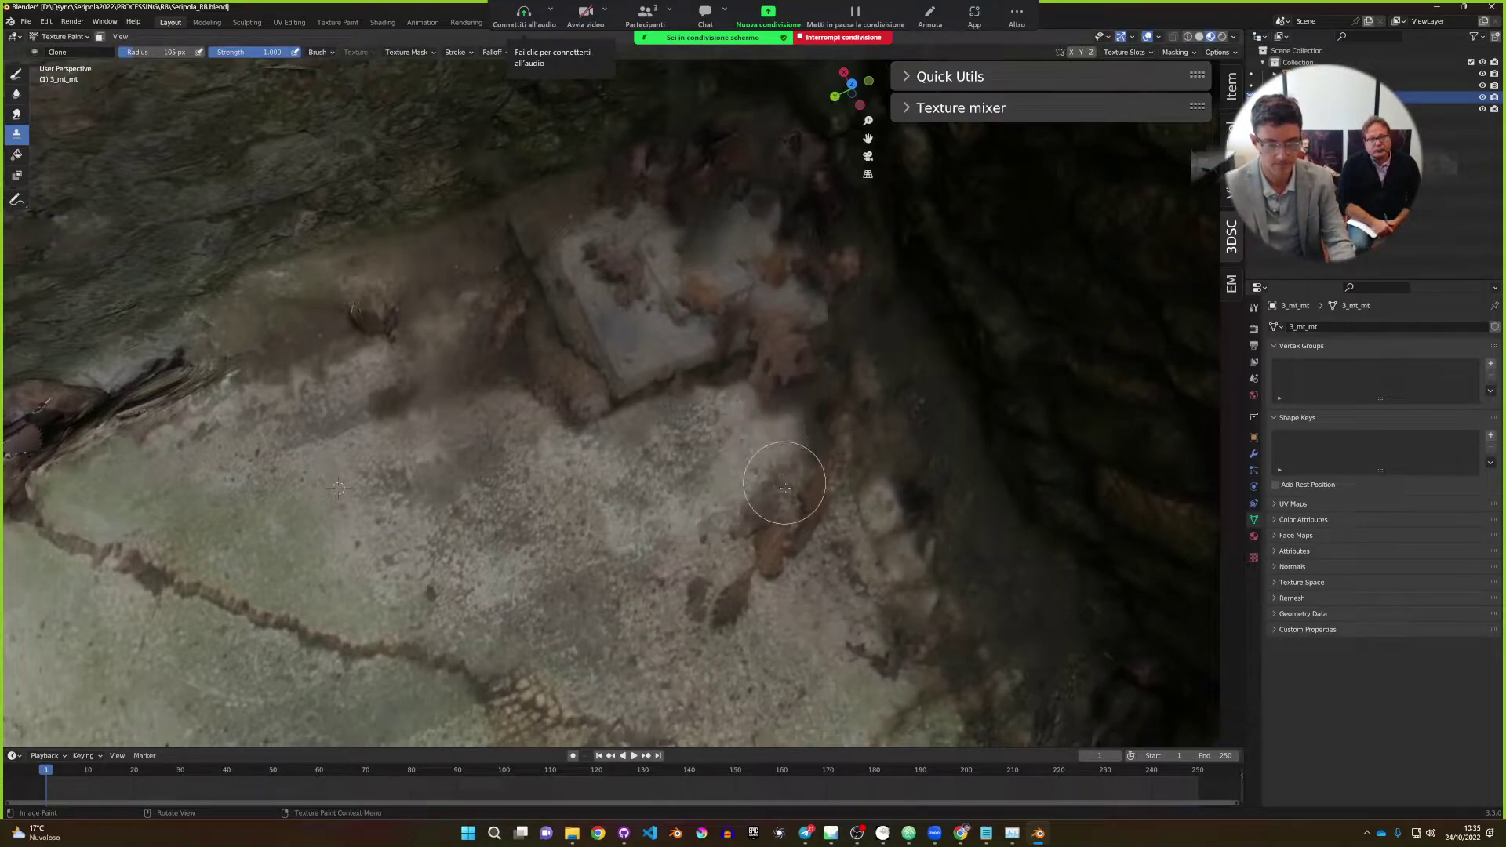
{"action": "middle_click_drag", "start_coordinate": [753, 596], "coordinate": [648, 437], "text": "shift"}
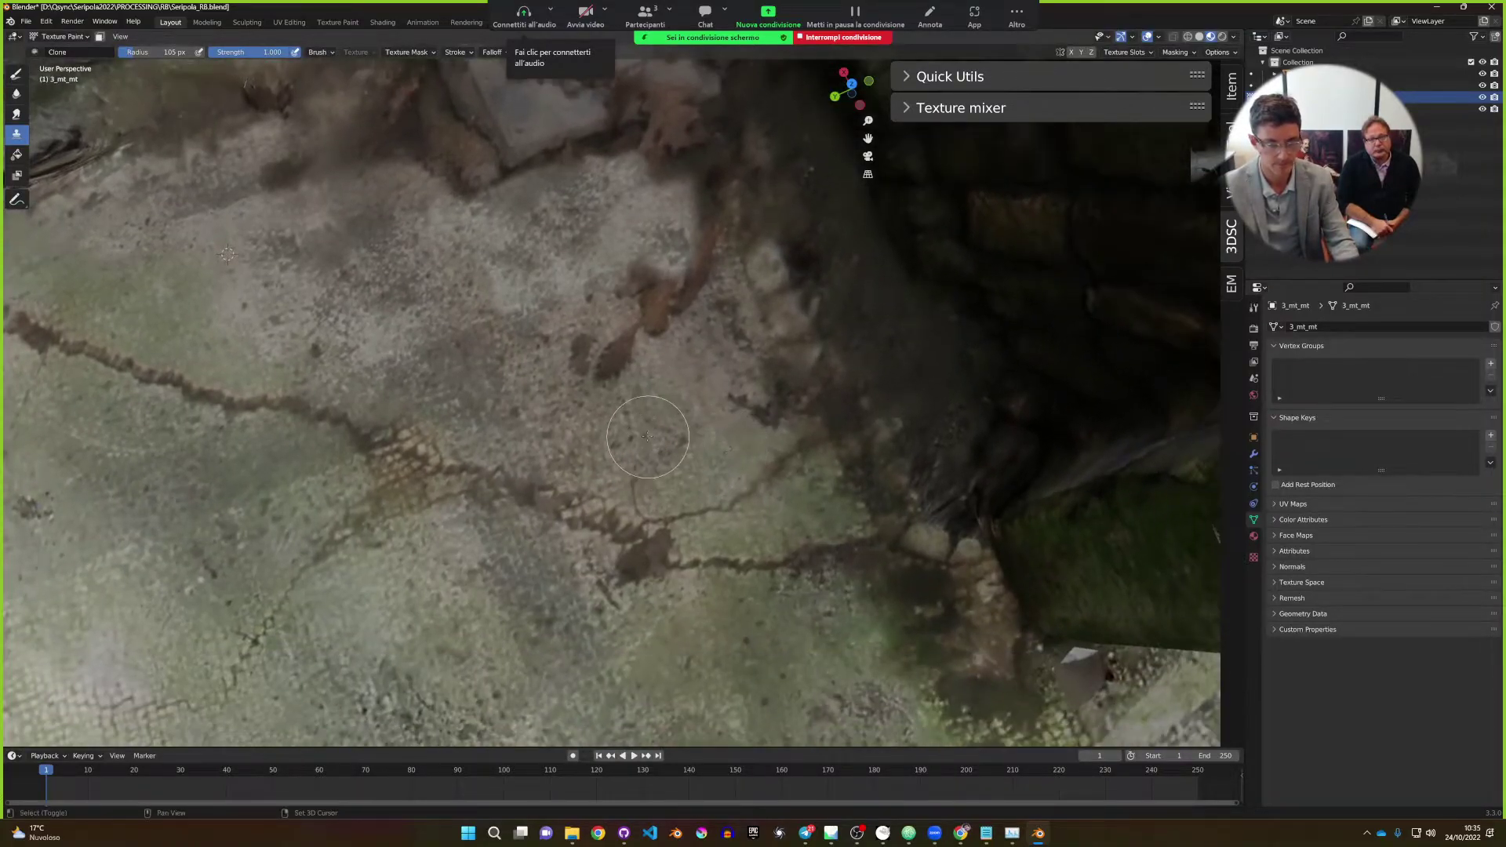
{"action": "mouse_move", "coordinate": [616, 366]}
{"action": "left_mouse_down"}
{"action": "mouse_move", "coordinate": [591, 337]}
{"action": "mouse_move", "coordinate": [596, 354]}
{"action": "mouse_move", "coordinate": [672, 311]}
{"action": "mouse_move", "coordinate": [681, 265]}
{"action": "mouse_move", "coordinate": [634, 296]}
{"action": "mouse_move", "coordinate": [684, 274]}
{"action": "mouse_move", "coordinate": [683, 337]}
{"action": "left_mouse_up"}
{"action": "mouse_move", "coordinate": [683, 338]}
{"action": "middle_mouse_down"}
{"action": "mouse_move", "coordinate": [706, 345]}
{"action": "mouse_move", "coordinate": [684, 338]}
{"action": "mouse_move", "coordinate": [676, 417]}
{"action": "mouse_move", "coordinate": [958, 458]}
{"action": "mouse_move", "coordinate": [615, 445]}
{"action": "mouse_move", "coordinate": [719, 527]}
{"action": "mouse_move", "coordinate": [749, 479]}
{"action": "mouse_move", "coordinate": [590, 482]}
{"action": "middle_mouse_up"}
{"action": "scroll", "coordinate": [659, 479], "scroll_direction": "up", "scroll_amount": 4}
{"action": "scroll", "coordinate": [751, 478], "scroll_direction": "up", "scroll_amount": 4}
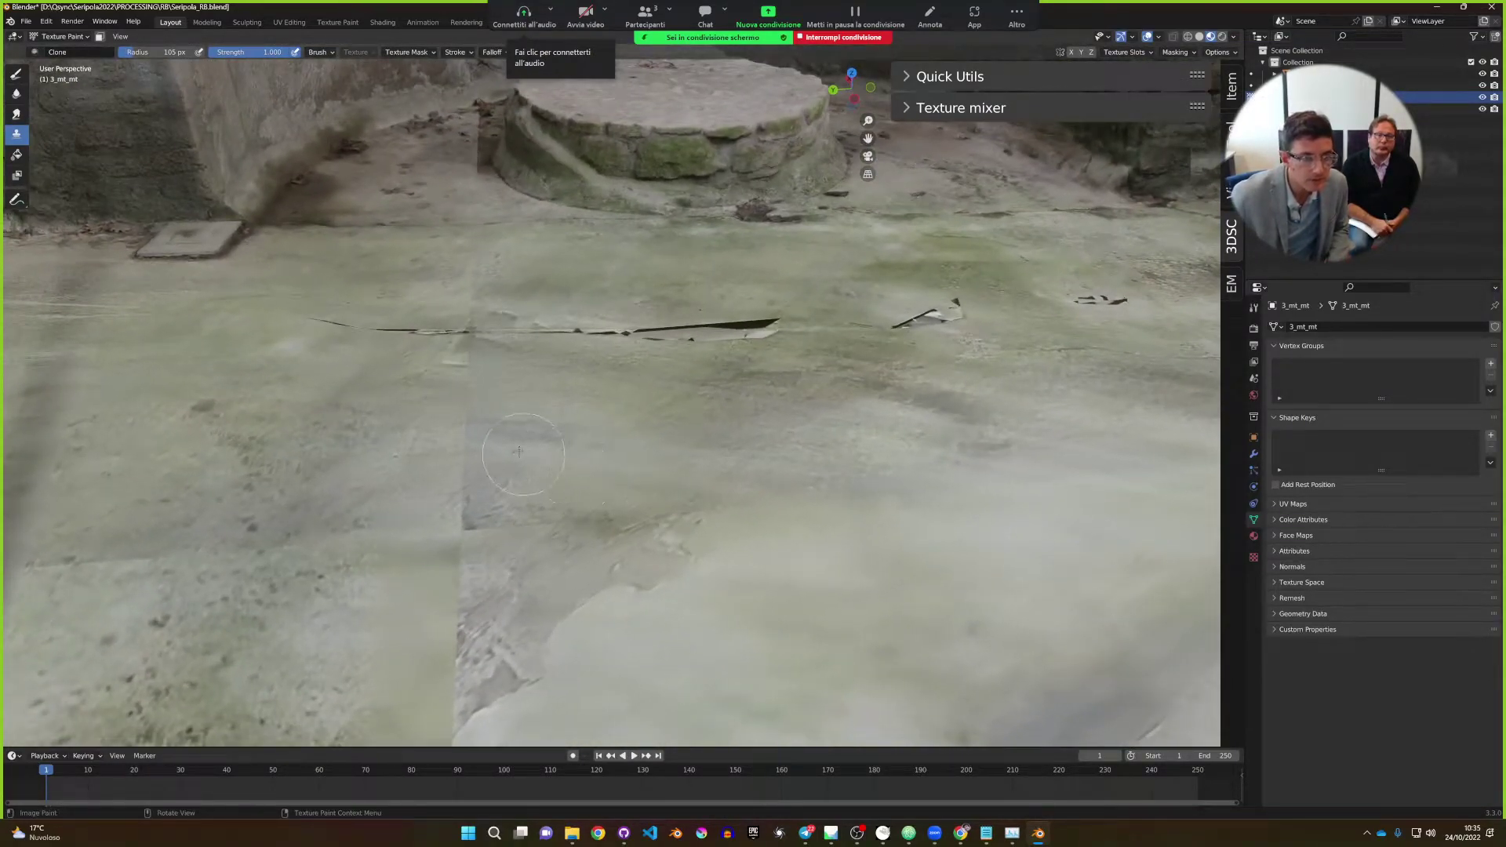
{"action": "scroll", "coordinate": [488, 198], "scroll_direction": "down", "scroll_amount": 4}
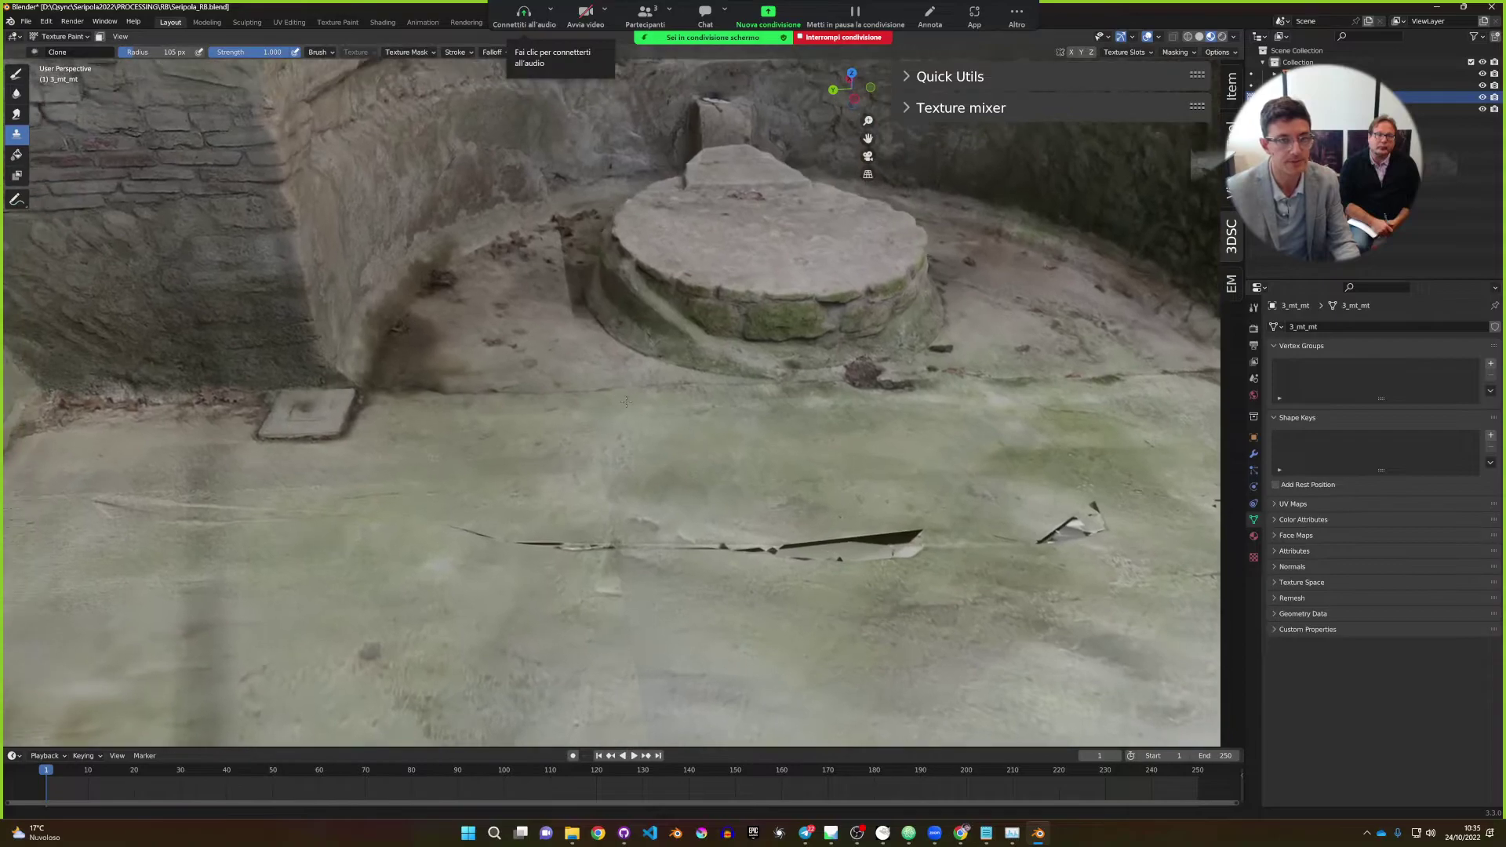
{"action": "middle_click_drag", "start_coordinate": [488, 197], "coordinate": [547, 372]}
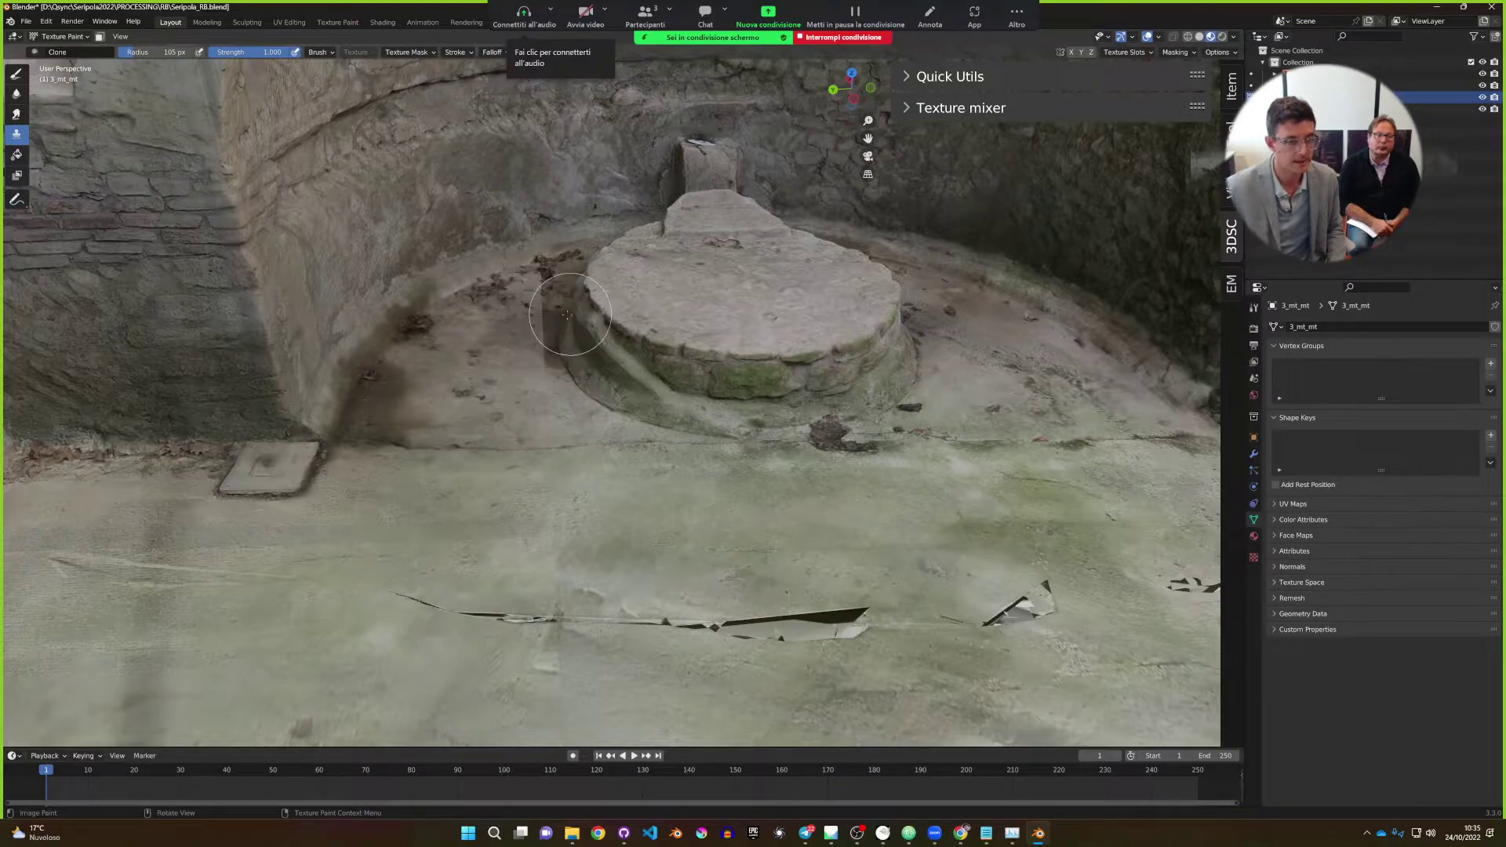
{"action": "middle_click_drag", "start_coordinate": [562, 316], "coordinate": [573, 259]}
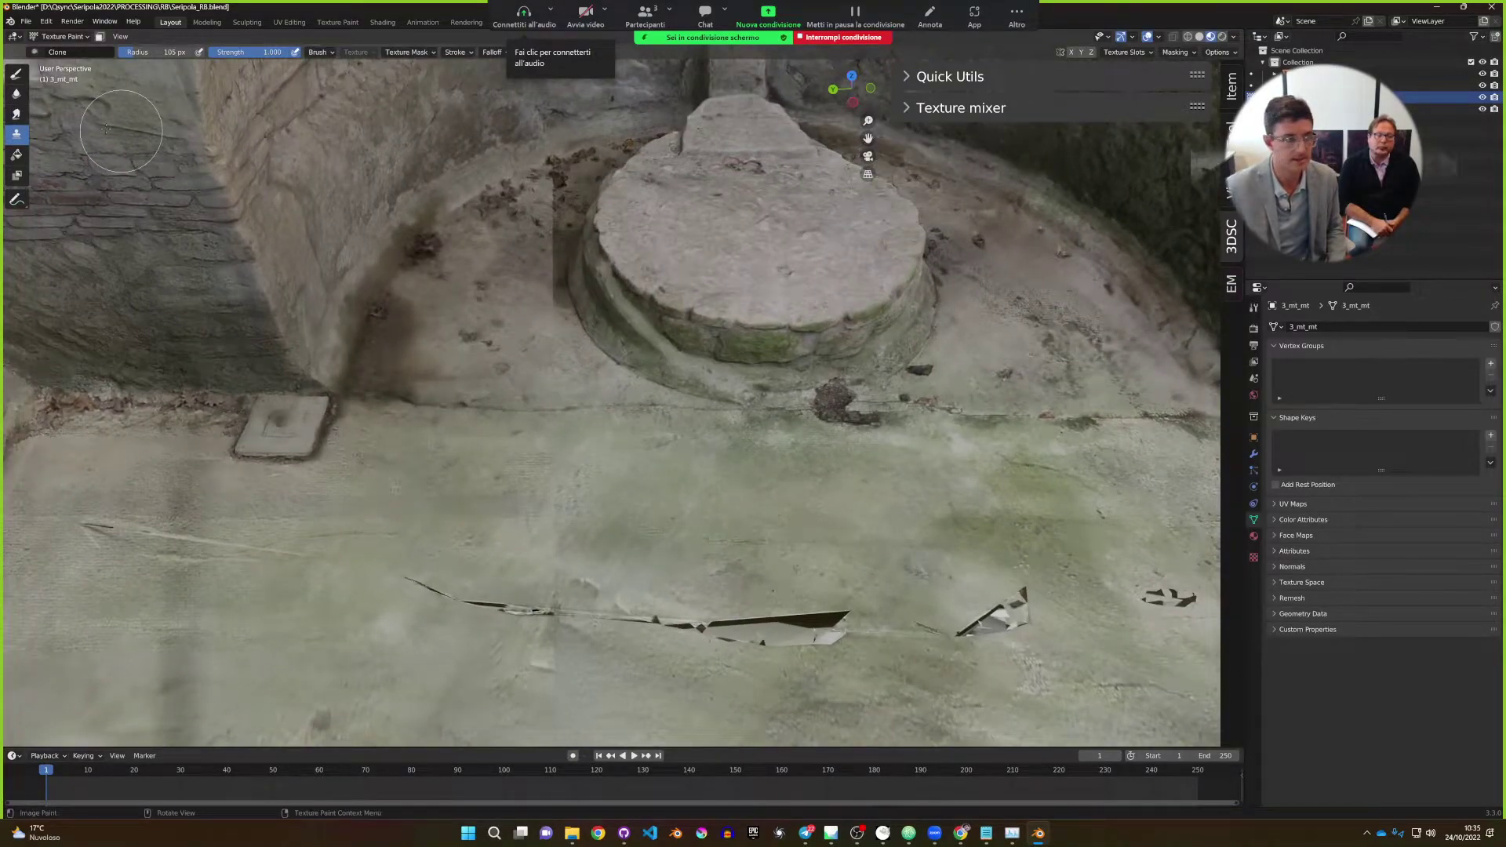
{"action": "left_click", "coordinate": [15, 37]}
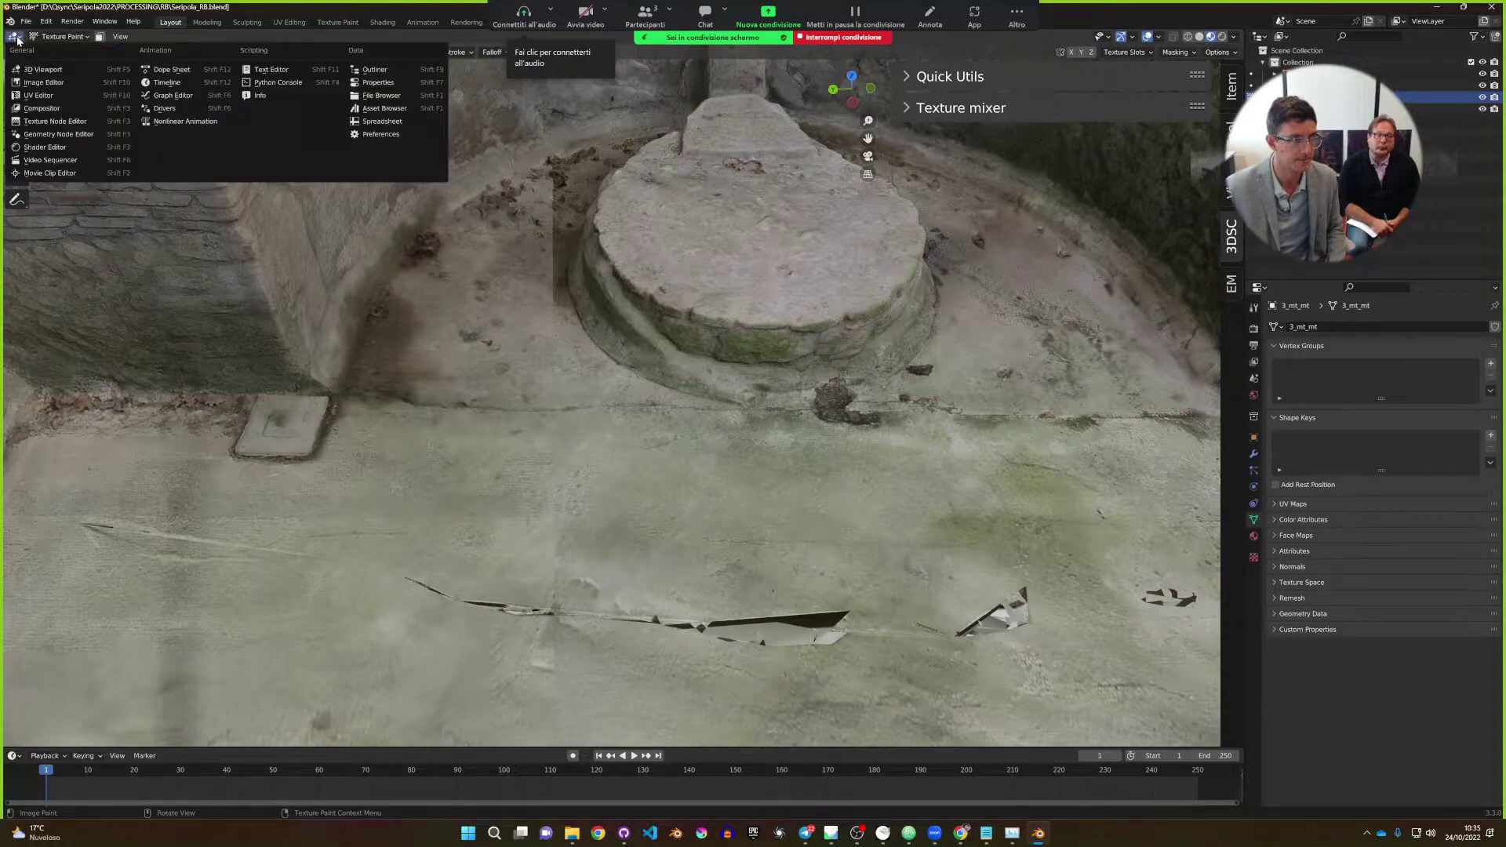
Return the ruin scan to Object Mode.
{"action": "left_click", "coordinate": [82, 37]}
{"action": "left_click", "coordinate": [80, 49]}
{"action": "scroll", "coordinate": [544, 374], "scroll_direction": "down", "scroll_amount": 5}
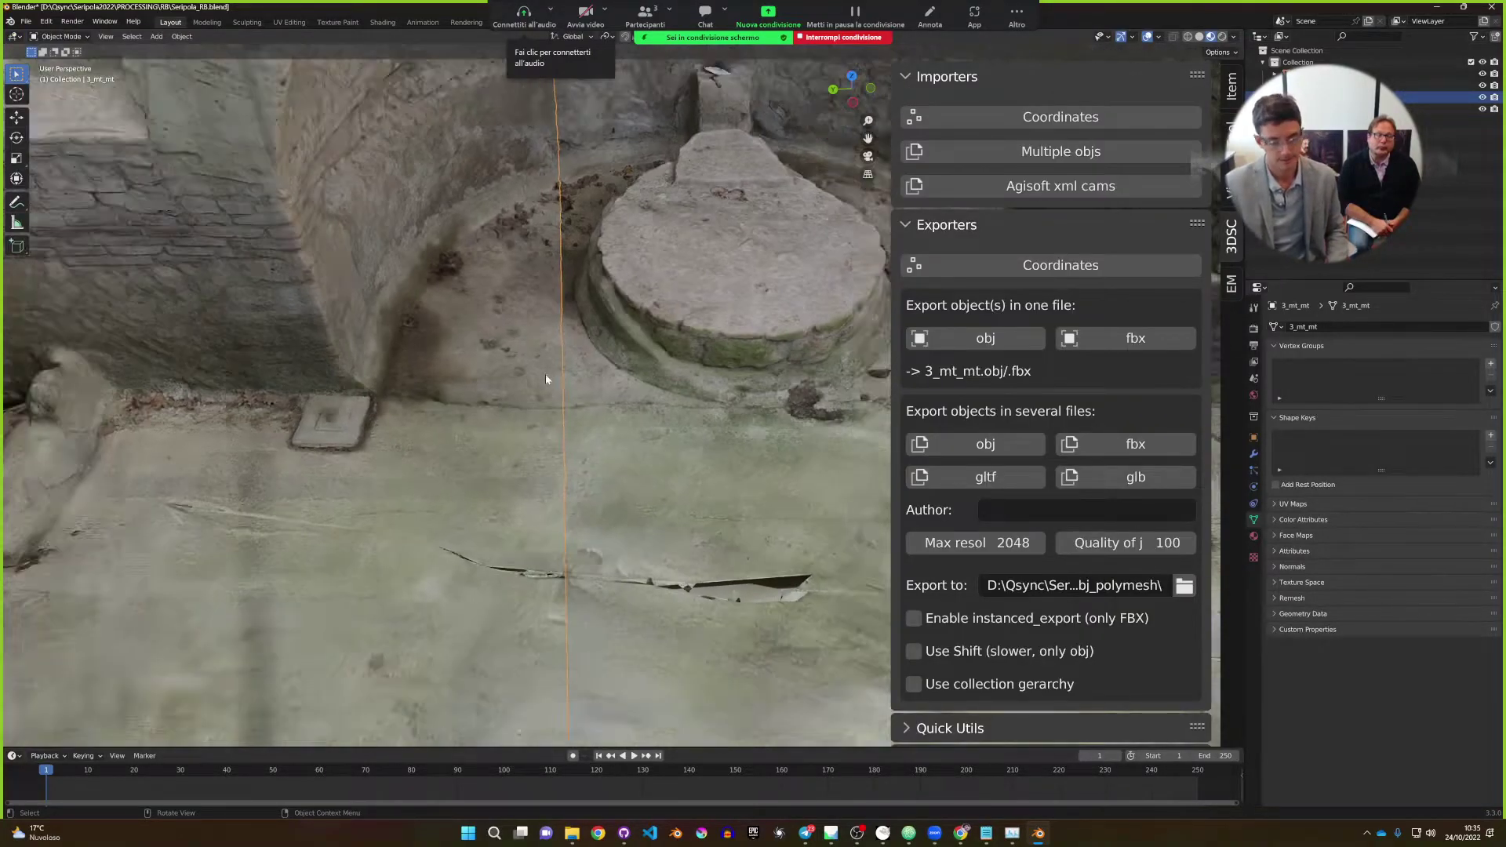
{"action": "scroll", "coordinate": [610, 349], "scroll_direction": "up", "scroll_amount": 6}
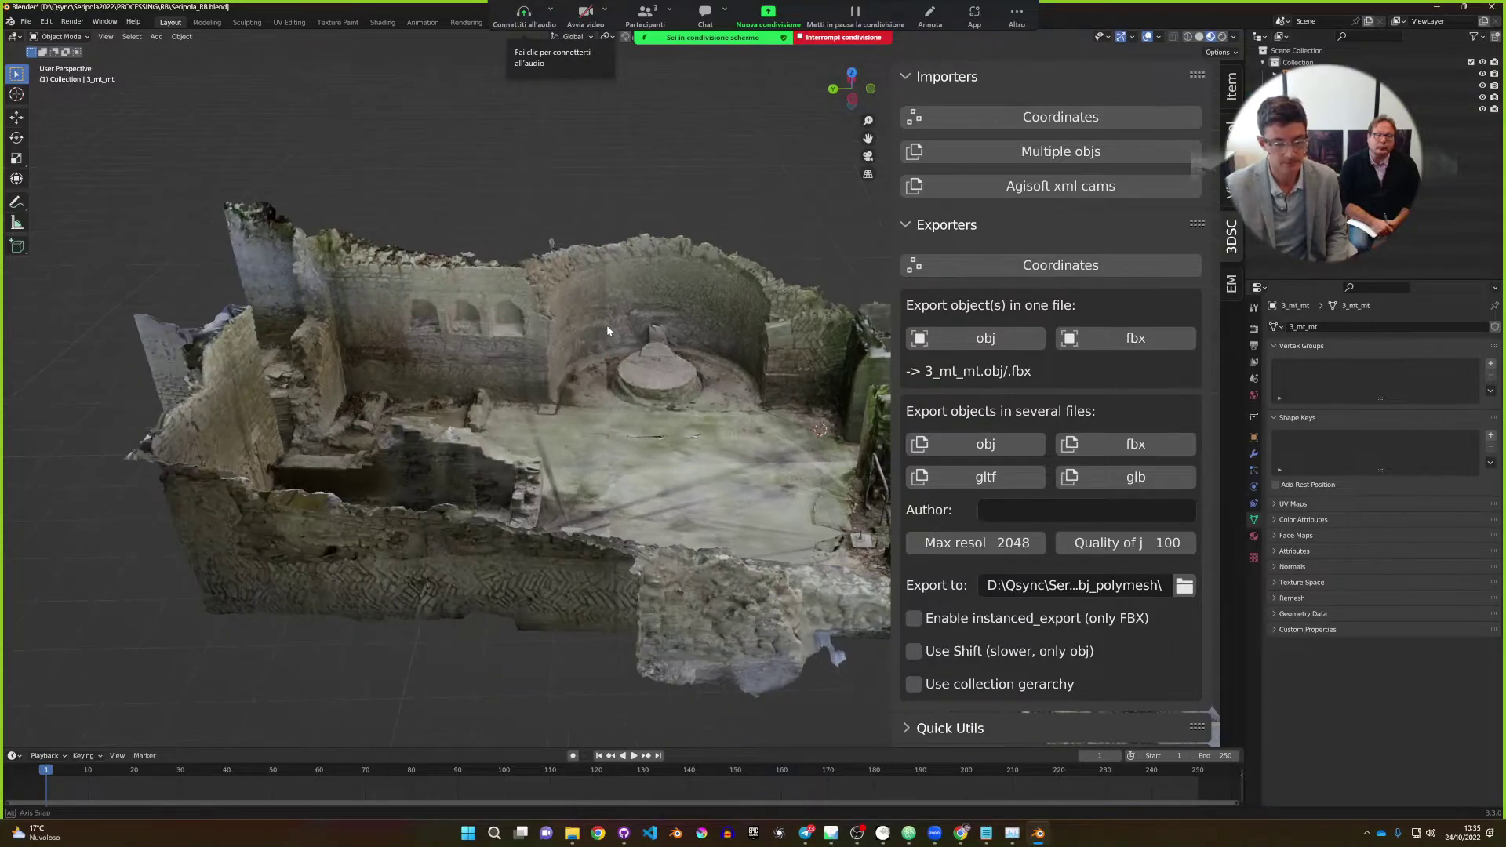
{"action": "scroll", "coordinate": [616, 341], "scroll_direction": "up", "scroll_amount": 3}
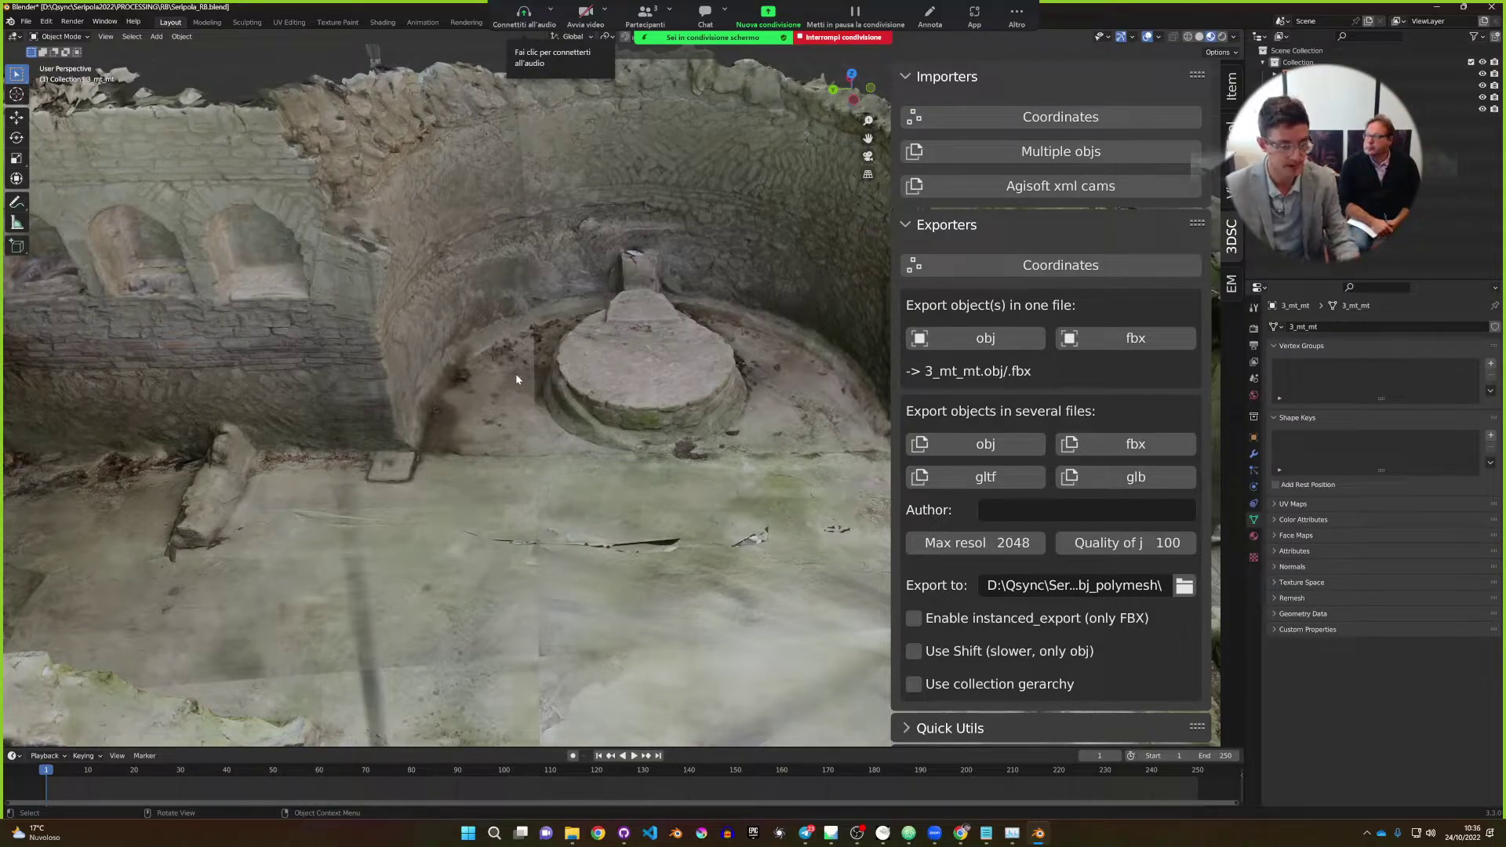
Select the 1_mt_mt mesh, then the 3_mt_mt mesh, and tilt the view toward the walls.
{"action": "middle_click_drag", "start_coordinate": [516, 374], "coordinate": [461, 469]}
{"action": "scroll", "coordinate": [479, 404], "scroll_direction": "up", "scroll_amount": 3}
{"action": "left_click", "coordinate": [568, 426]}
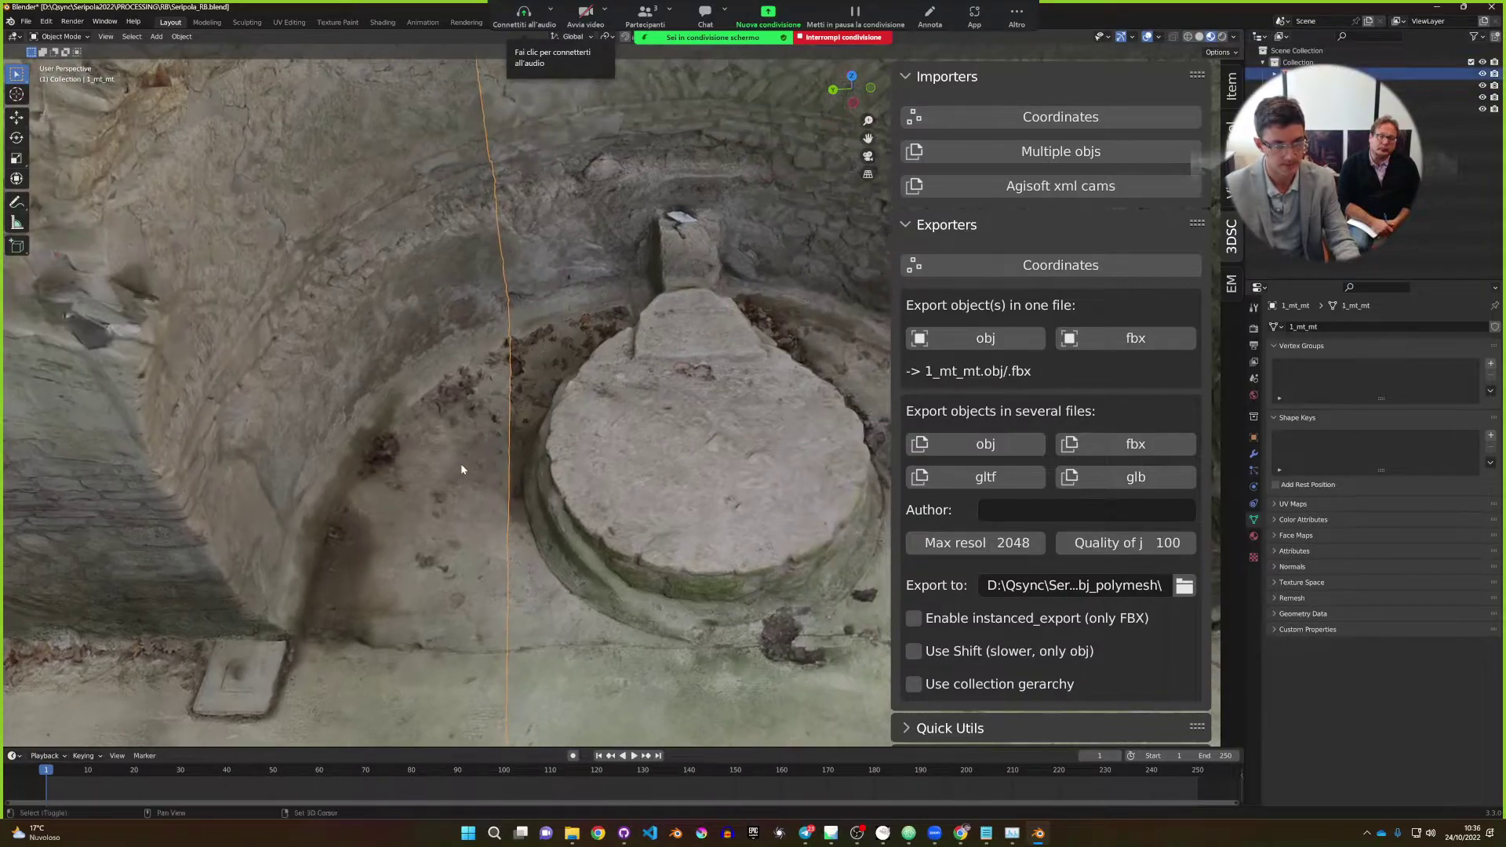
{"action": "left_click", "coordinate": [542, 374]}
{"action": "scroll", "coordinate": [529, 408], "scroll_direction": "down", "scroll_amount": 5}
{"action": "middle_click_drag", "start_coordinate": [529, 408], "coordinate": [527, 363]}
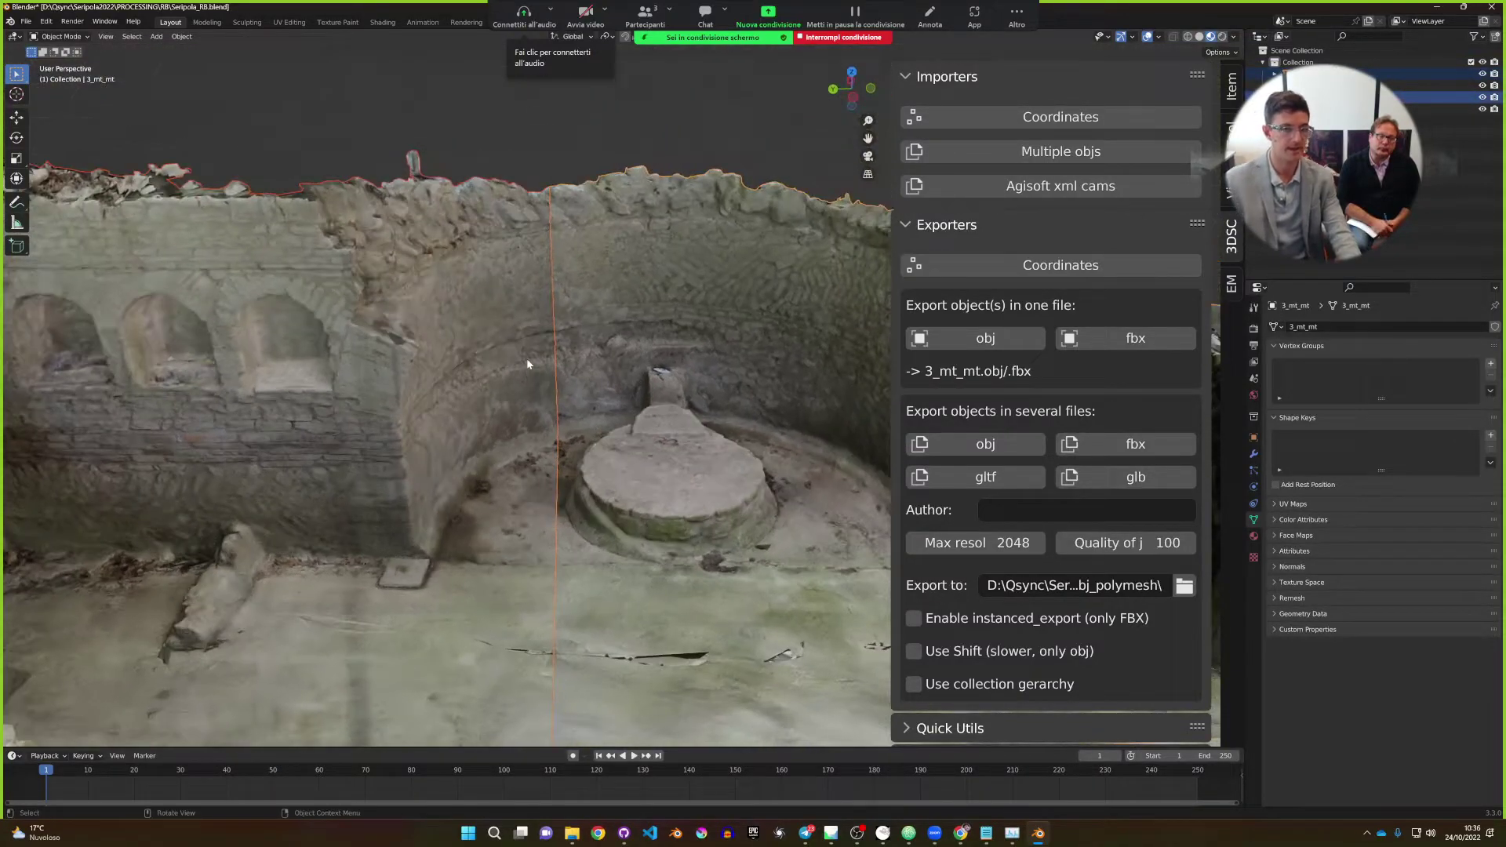
Switch the mesh to Texture Paint and orbit close onto the round stone circle.
{"action": "left_click", "coordinate": [71, 38]}
{"action": "left_click", "coordinate": [86, 116]}
{"action": "mouse_move", "coordinate": [549, 392]}
{"action": "middle_mouse_down"}
{"action": "mouse_move", "coordinate": [627, 439]}
{"action": "mouse_move", "coordinate": [713, 417]}
{"action": "mouse_move", "coordinate": [610, 554]}
{"action": "middle_mouse_up"}
{"action": "scroll", "coordinate": [712, 417], "scroll_direction": "up", "scroll_amount": 3}
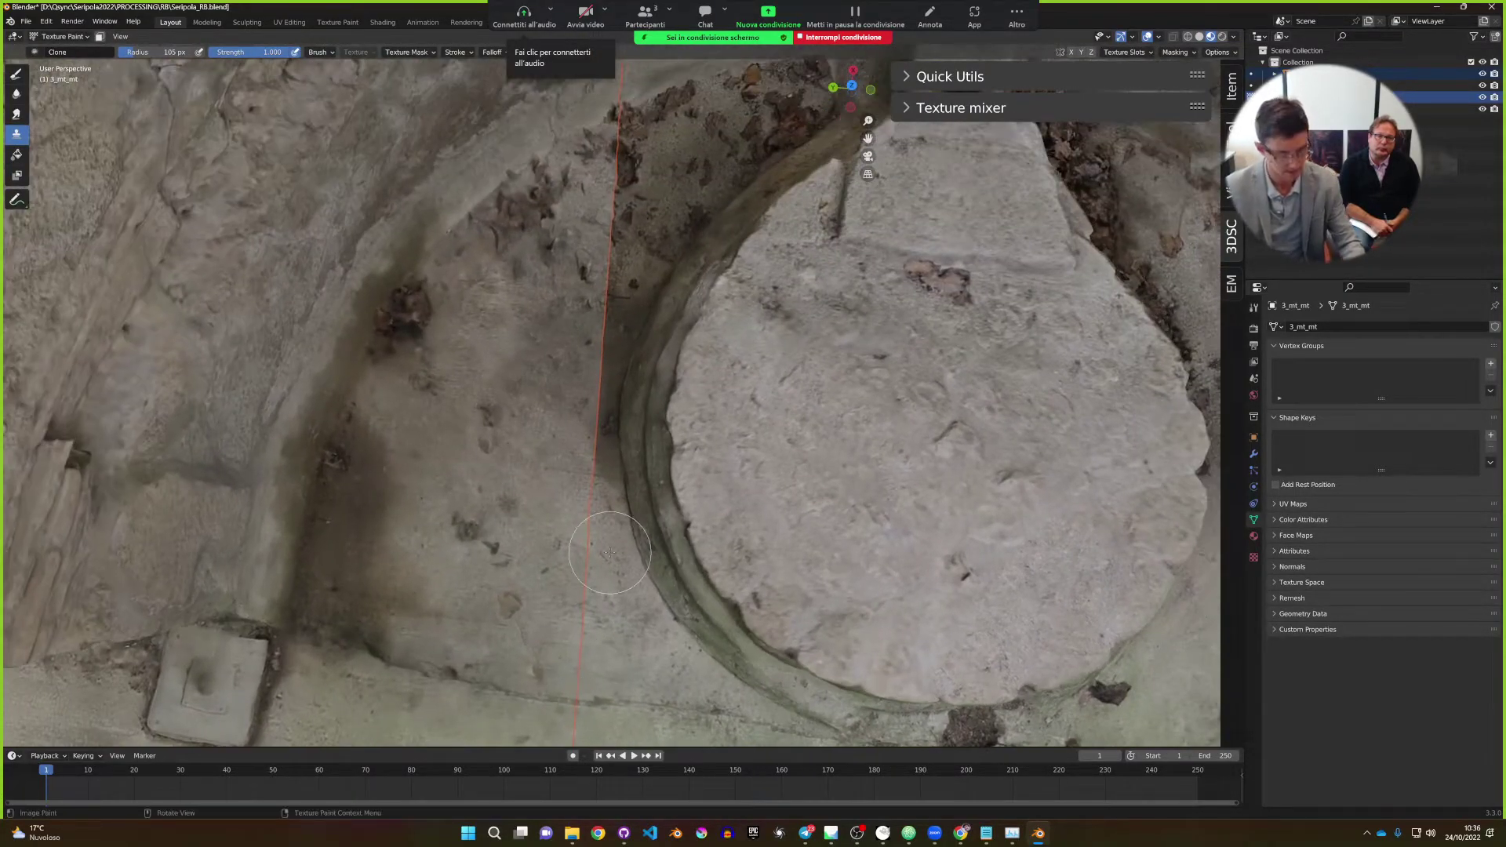
{"action": "key", "text": "shift+b"}
{"action": "left_click_drag", "start_coordinate": [688, 82], "coordinate": [646, 146]}
{"action": "middle_click_drag", "start_coordinate": [646, 146], "coordinate": [599, 487]}
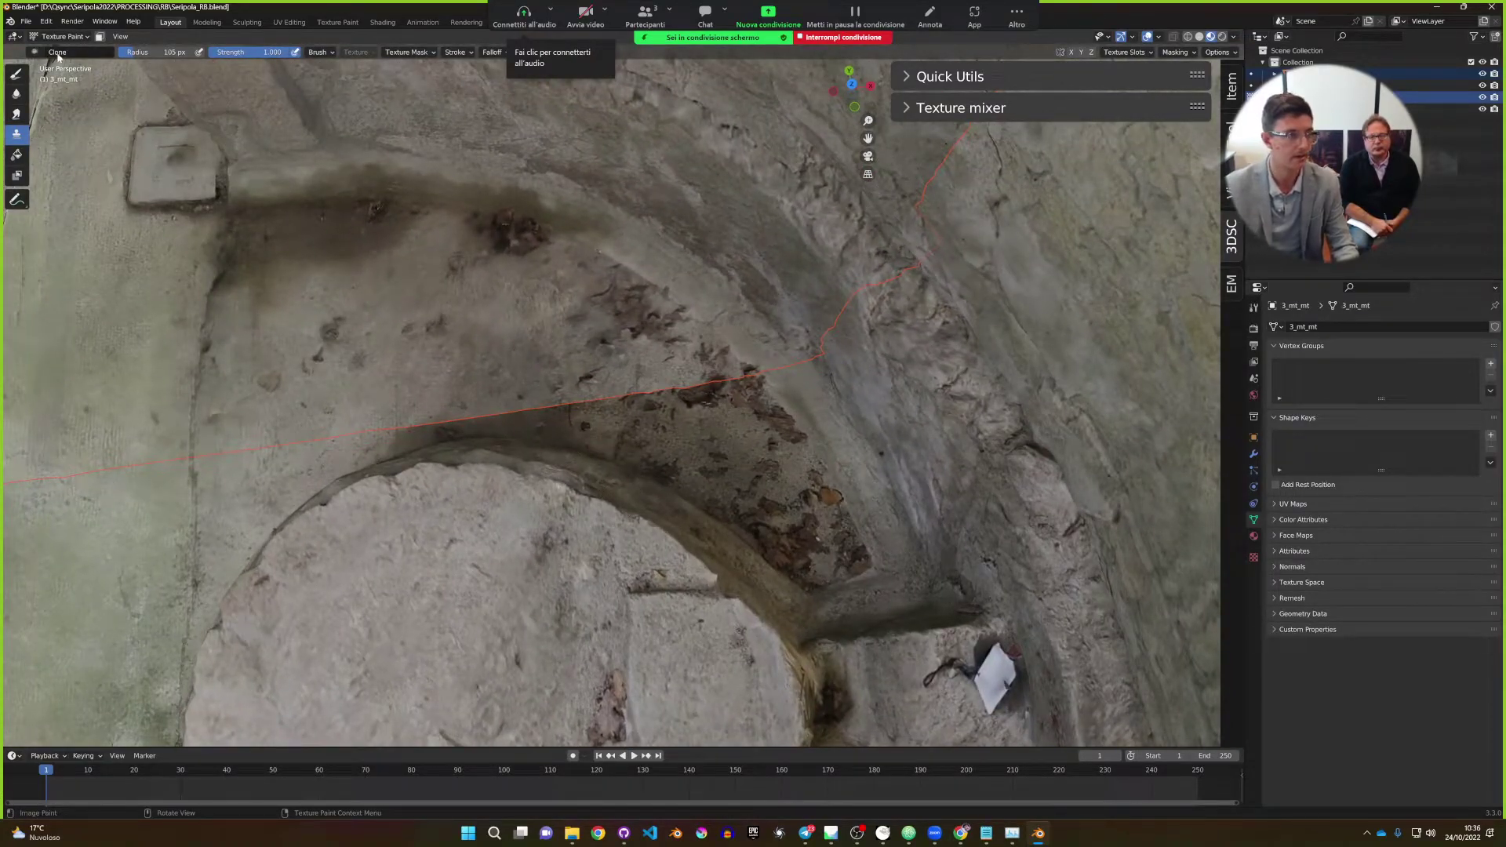
Set a clone source and clone texture over the wall surface, then reframe the stone base.
{"action": "left_click", "coordinate": [412, 375], "text": "ctrl"}
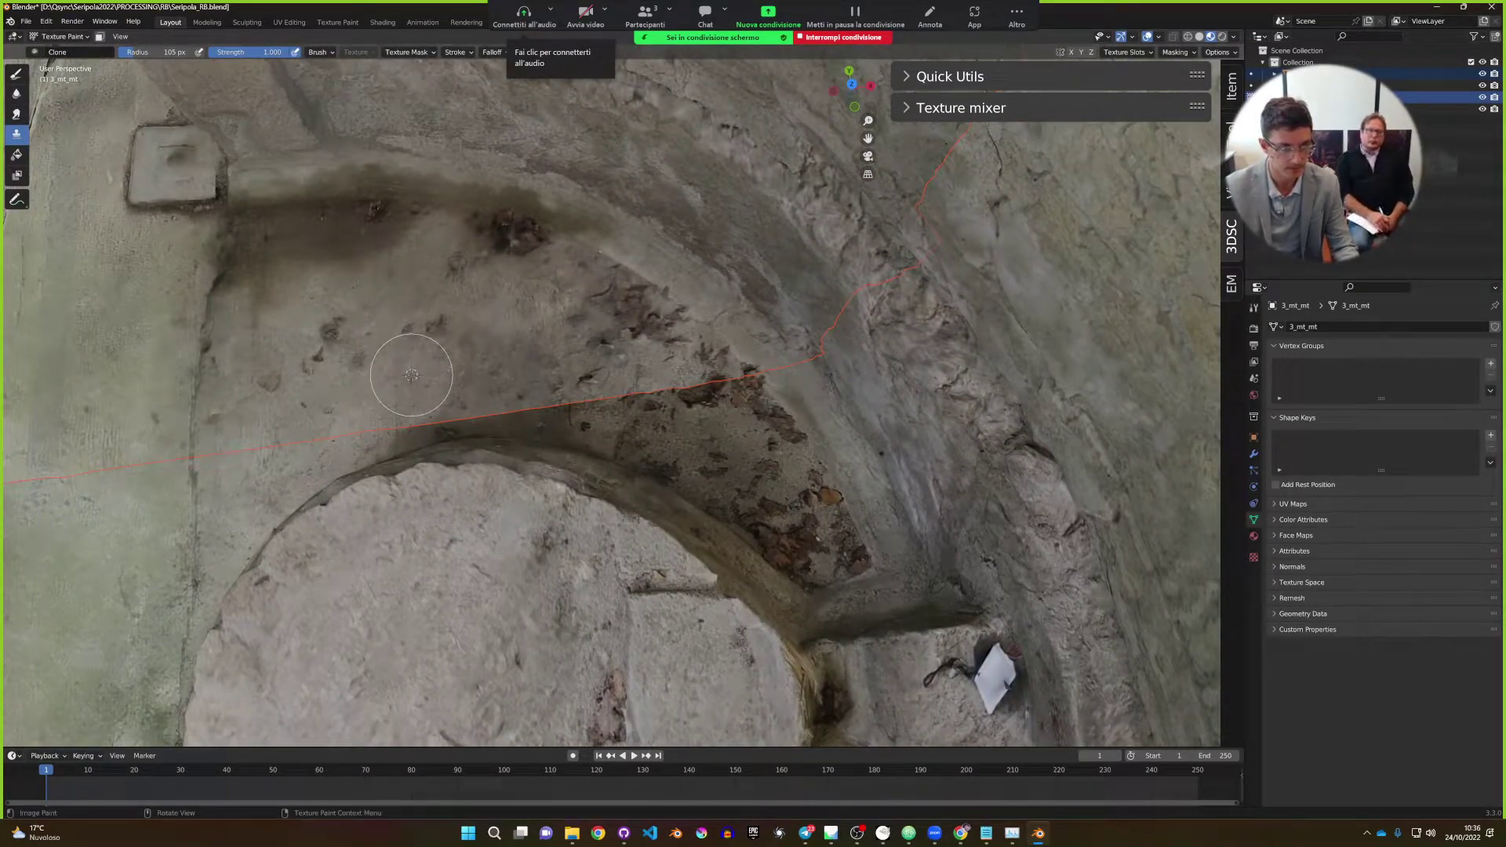
{"action": "left_click_drag", "start_coordinate": [645, 385], "coordinate": [655, 390]}
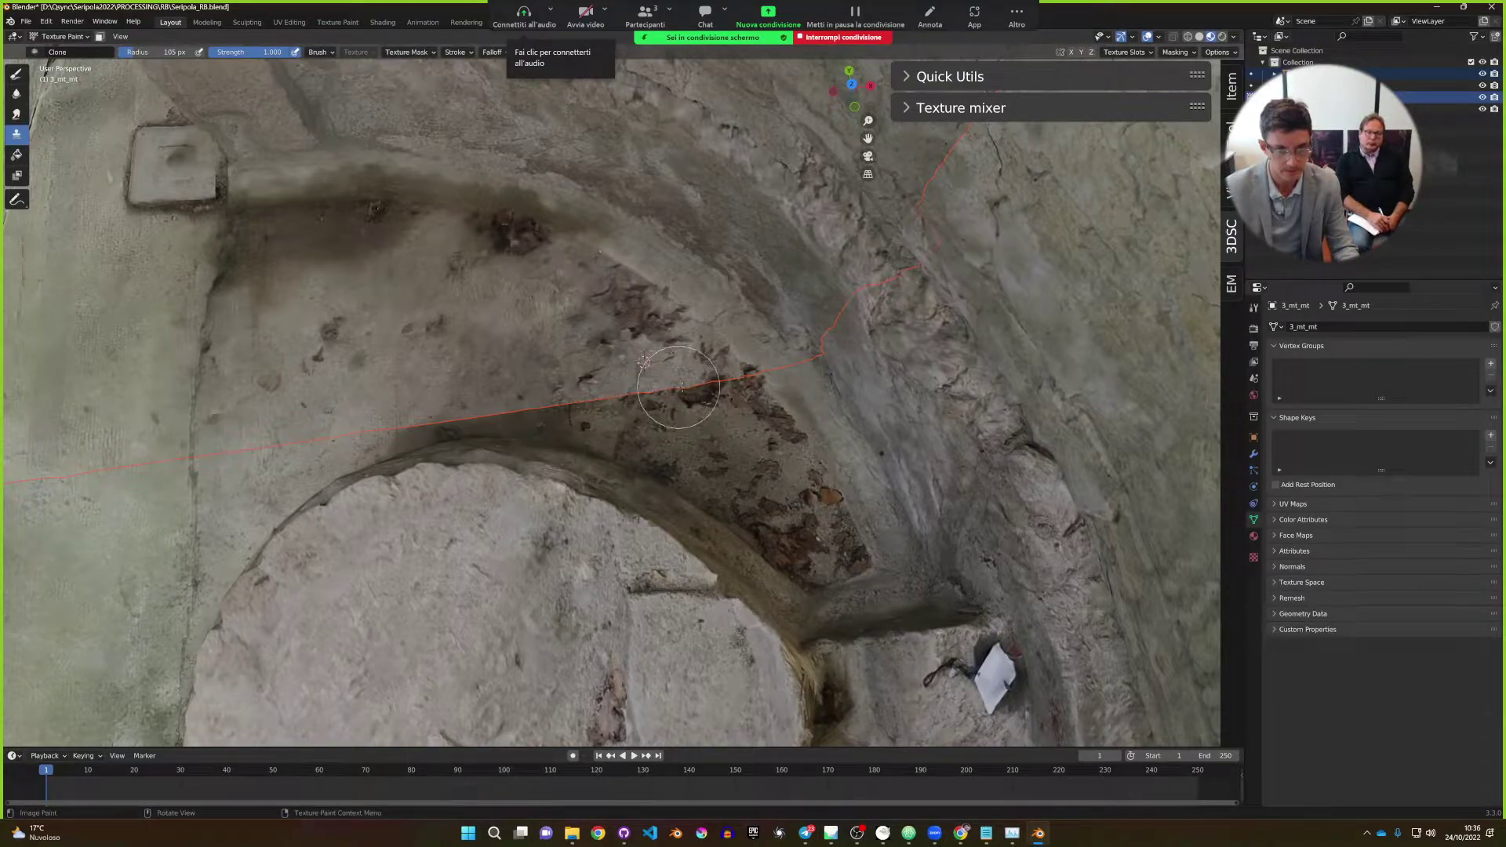
{"action": "scroll", "coordinate": [705, 405], "scroll_direction": "up", "scroll_amount": 2}
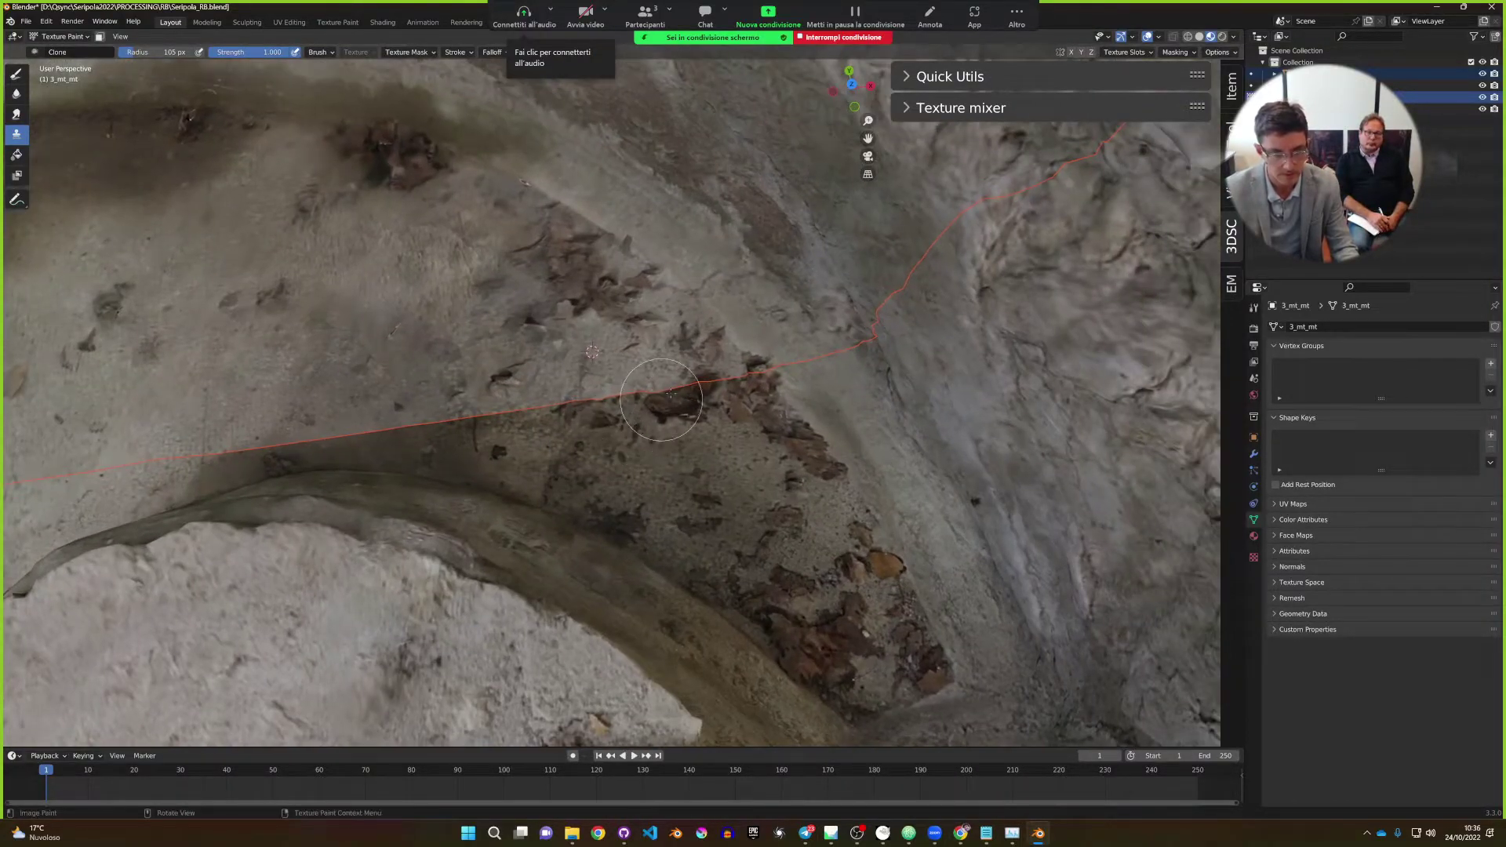
{"action": "middle_click_drag", "start_coordinate": [502, 408], "coordinate": [556, 549]}
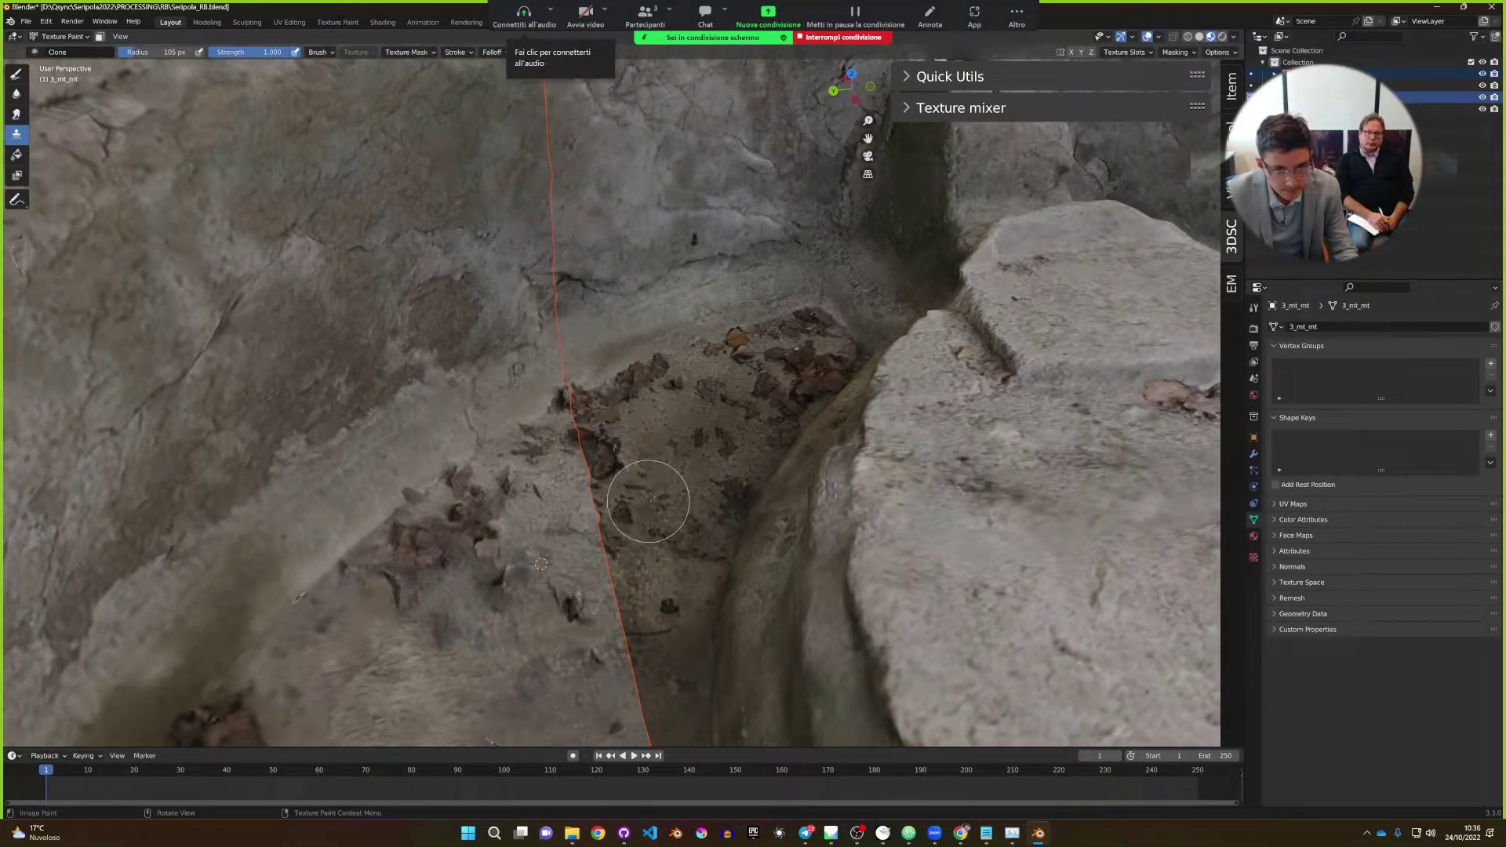
{"action": "scroll", "coordinate": [650, 501], "scroll_direction": "down", "scroll_amount": 1}
{"action": "scroll", "coordinate": [651, 499], "scroll_direction": "down", "scroll_amount": 3}
{"action": "middle_click_drag", "start_coordinate": [651, 499], "coordinate": [569, 458]}
{"action": "scroll", "coordinate": [569, 458], "scroll_direction": "up", "scroll_amount": 4}
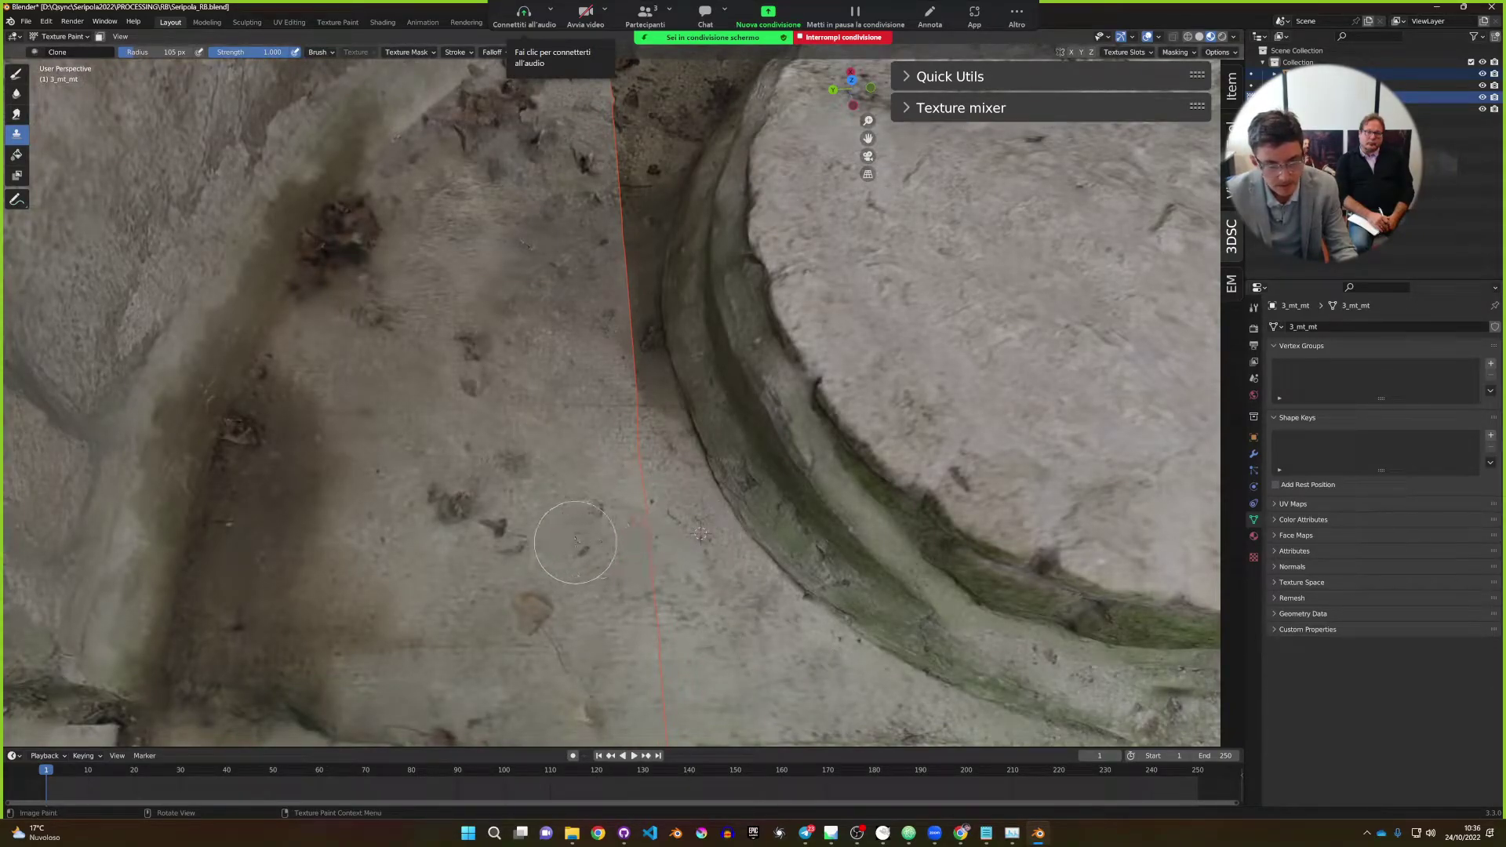
{"action": "scroll", "coordinate": [576, 541], "scroll_direction": "down", "scroll_amount": 5}
{"action": "middle_click_drag", "start_coordinate": [575, 542], "coordinate": [569, 471]}
Return to Object Mode and select 1_mt_mt together with the wall mesh.
{"action": "key", "text": "Tab"}
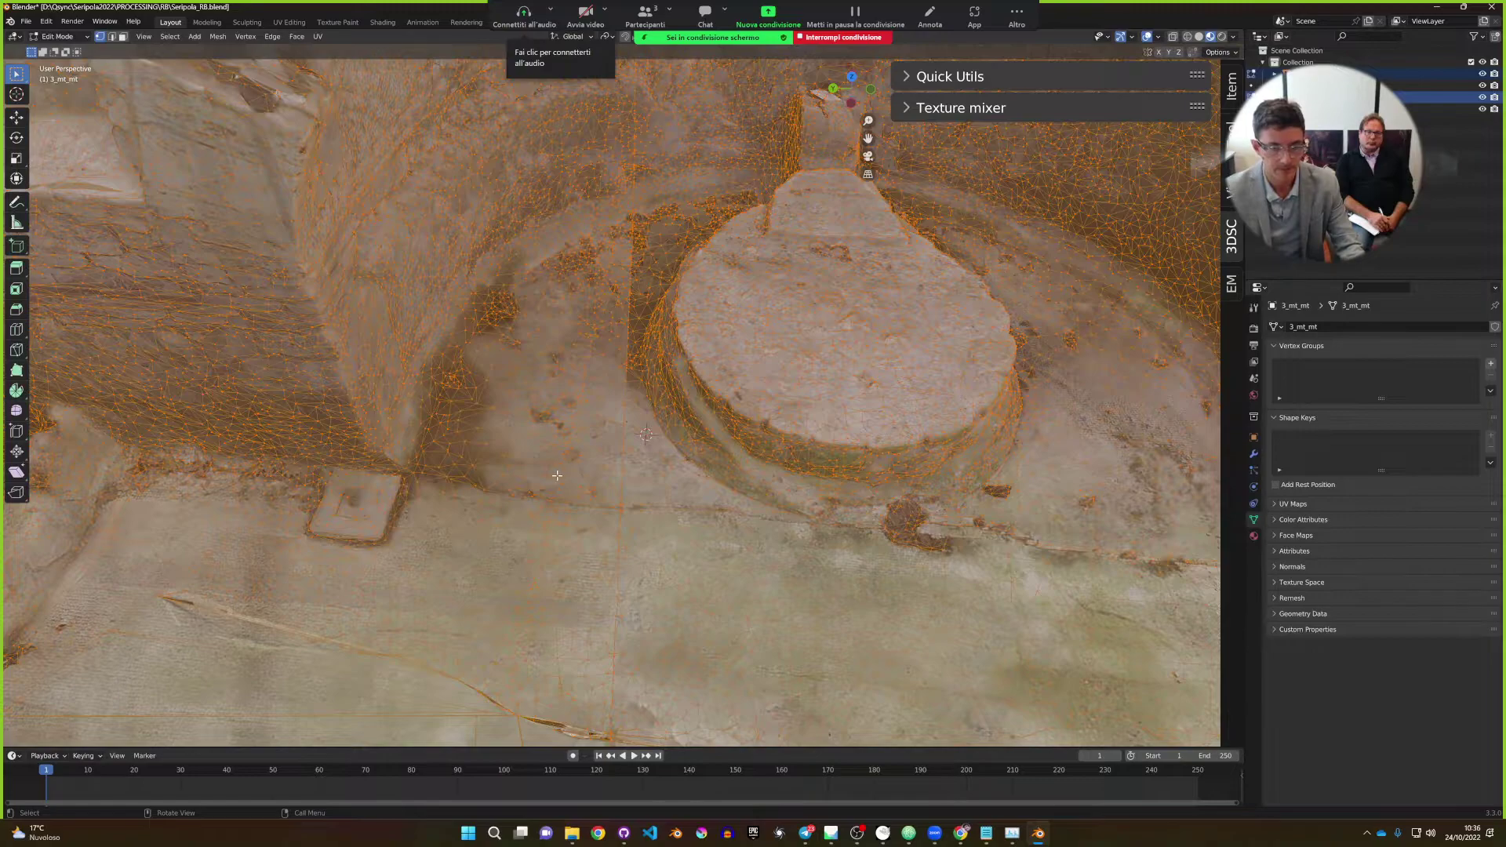
{"action": "key", "text": "Tab"}
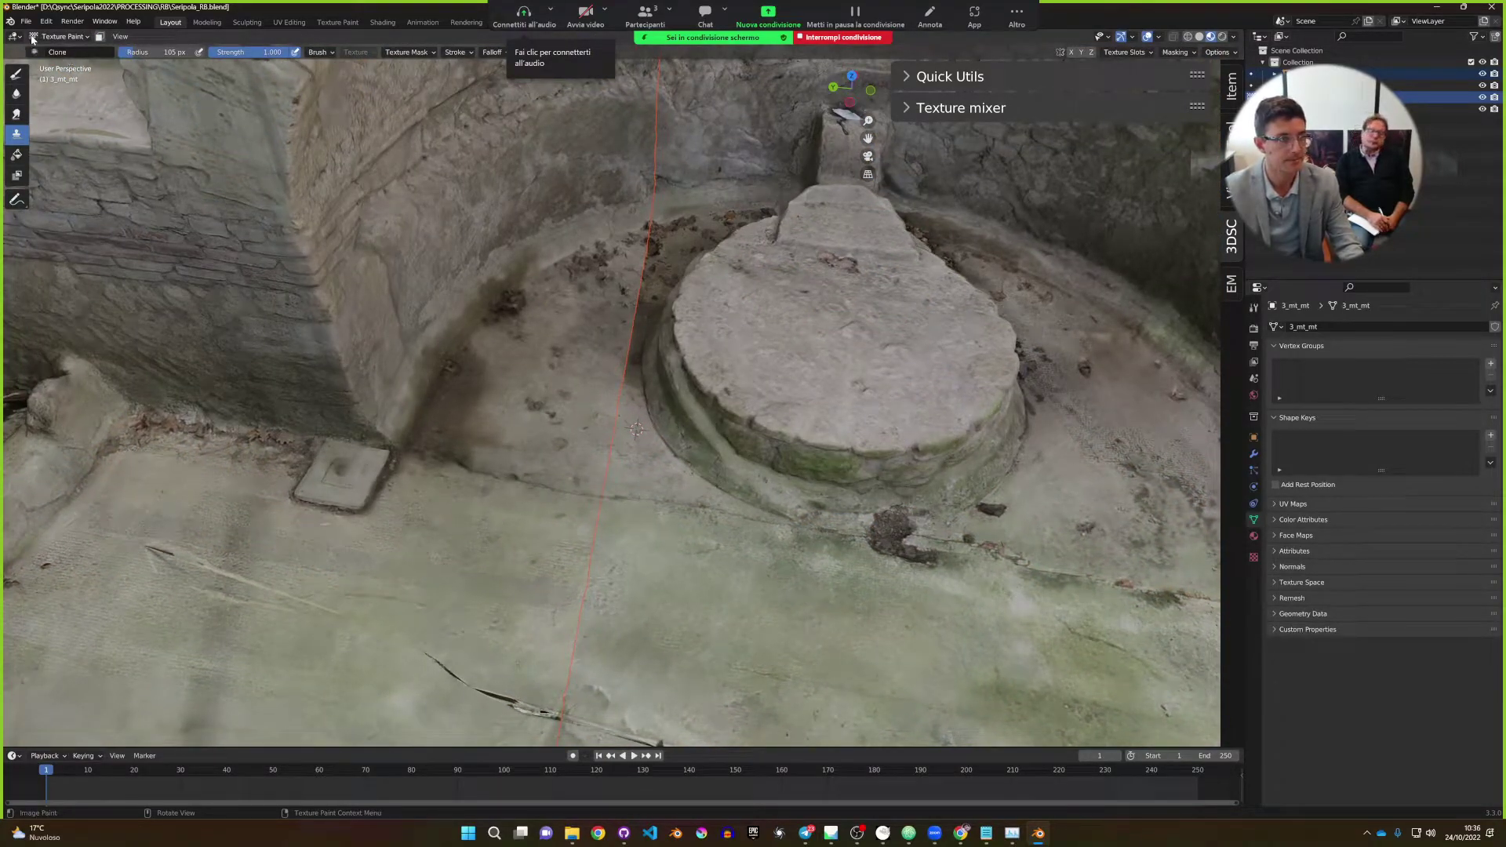
{"action": "left_click", "coordinate": [33, 37]}
{"action": "left_click", "coordinate": [38, 52]}
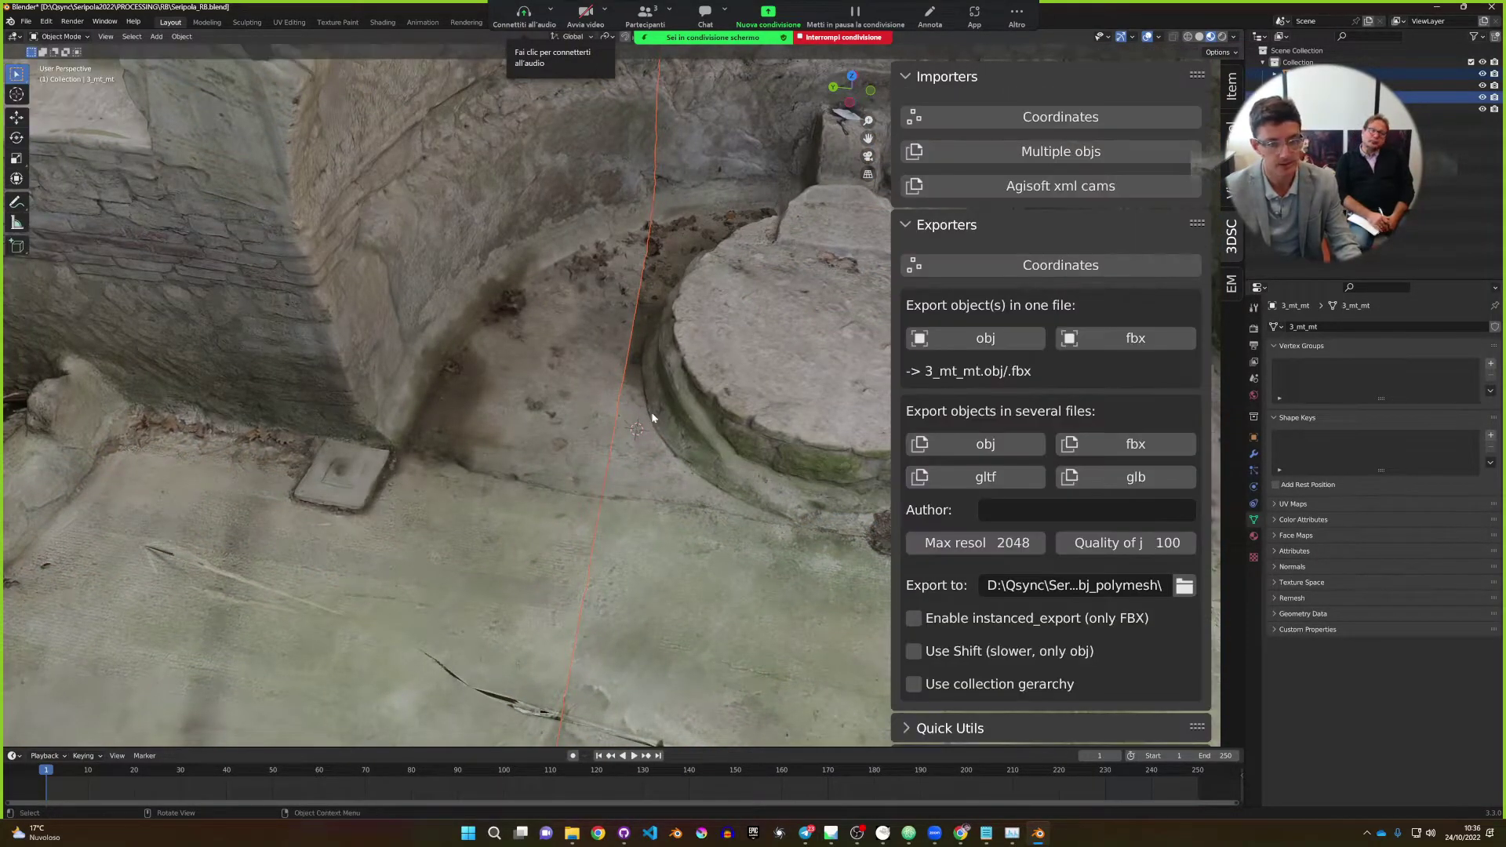
{"action": "left_click", "coordinate": [567, 432]}
{"action": "scroll", "coordinate": [566, 431], "scroll_direction": "down", "scroll_amount": 4}
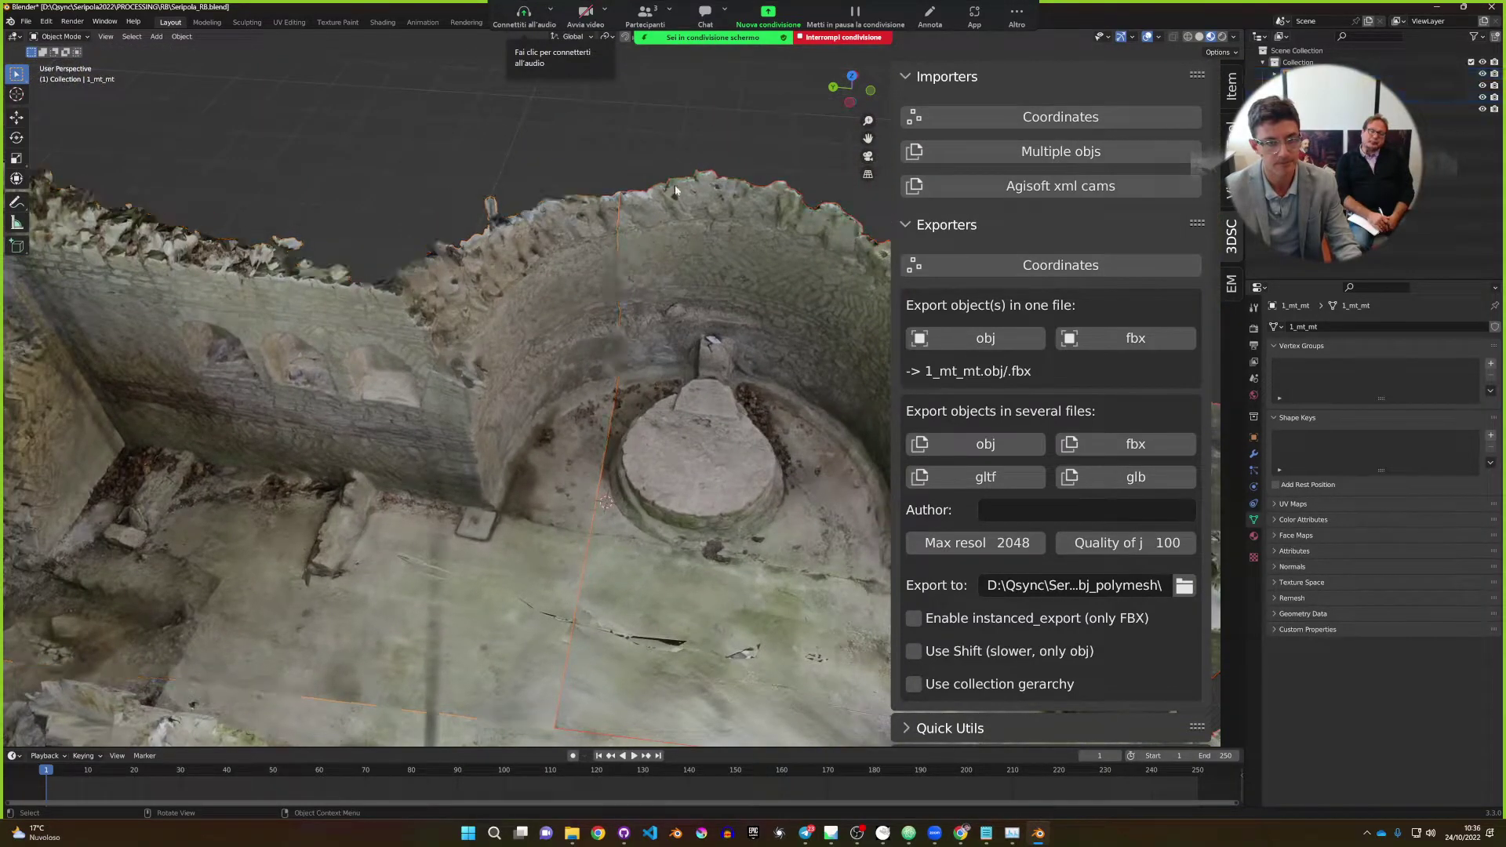
{"action": "left_click", "coordinate": [563, 229], "text": "shift"}
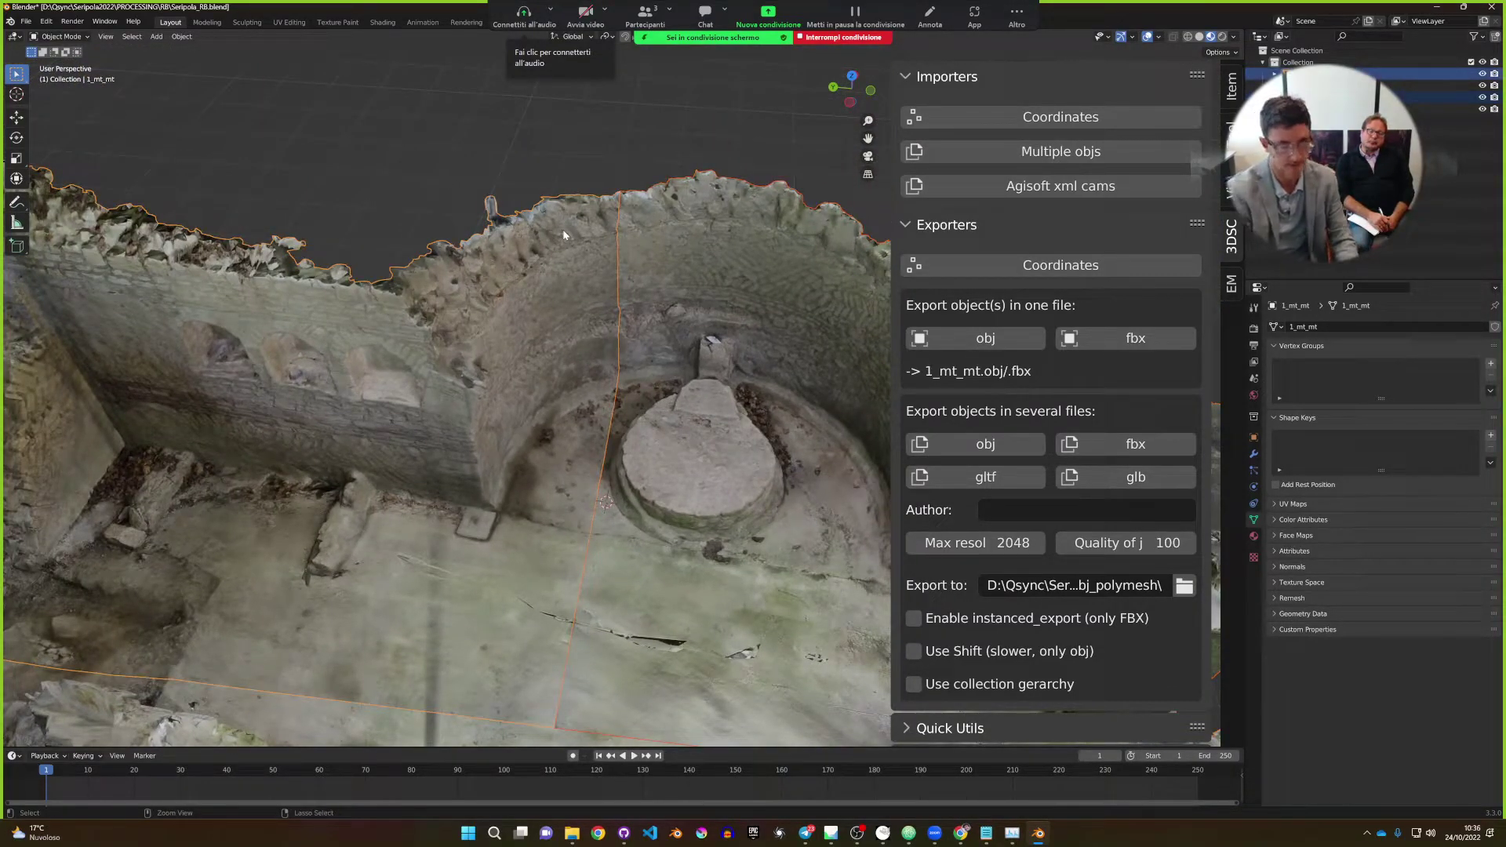
{"action": "scroll", "coordinate": [712, 366], "scroll_direction": "up", "scroll_amount": 5}
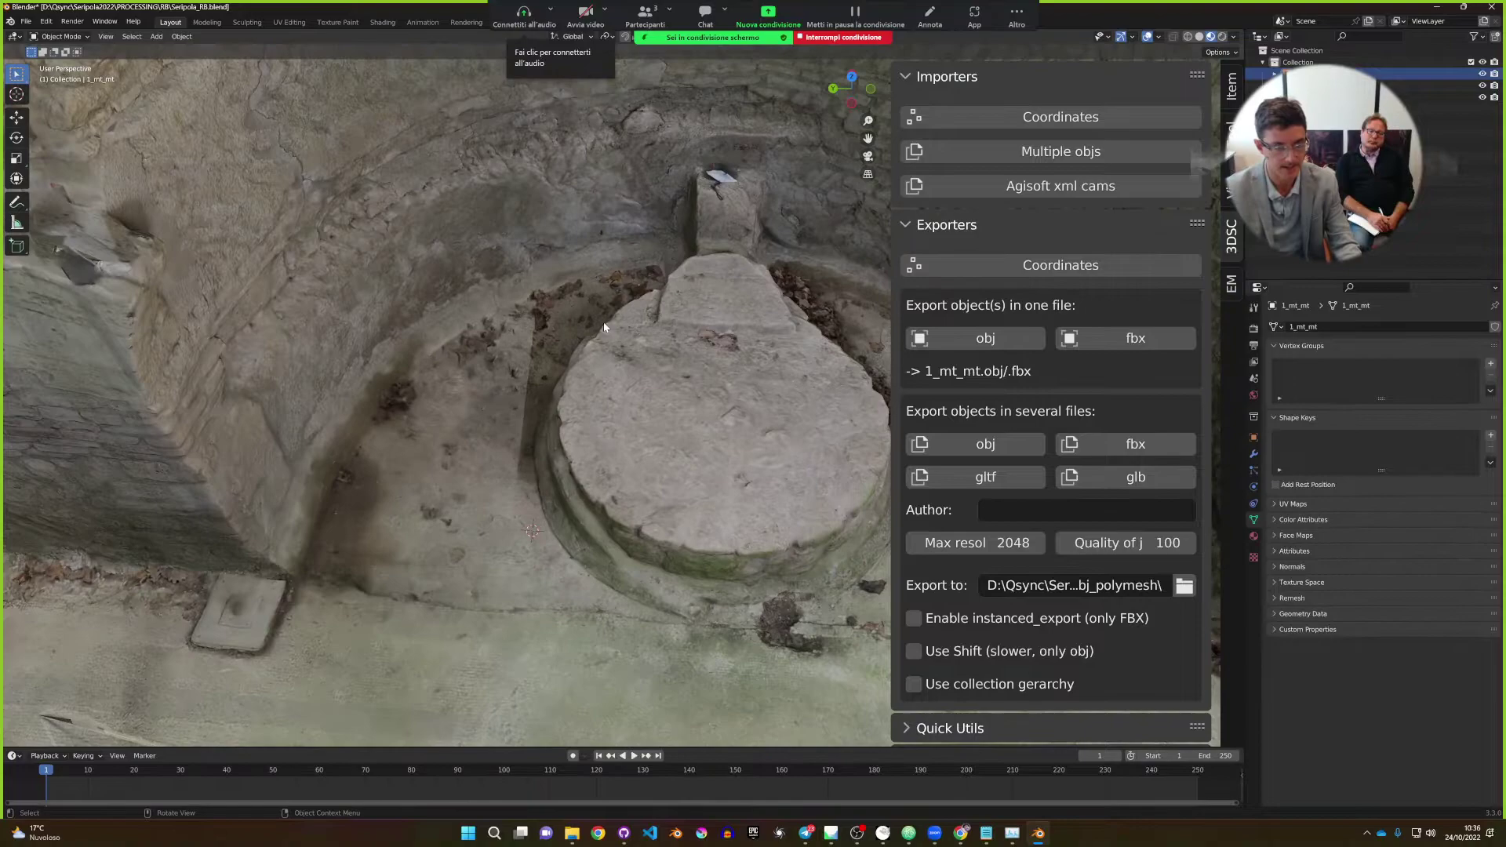
{"action": "middle_click_drag", "start_coordinate": [604, 327], "coordinate": [518, 320]}
{"action": "left_click", "coordinate": [73, 37]}
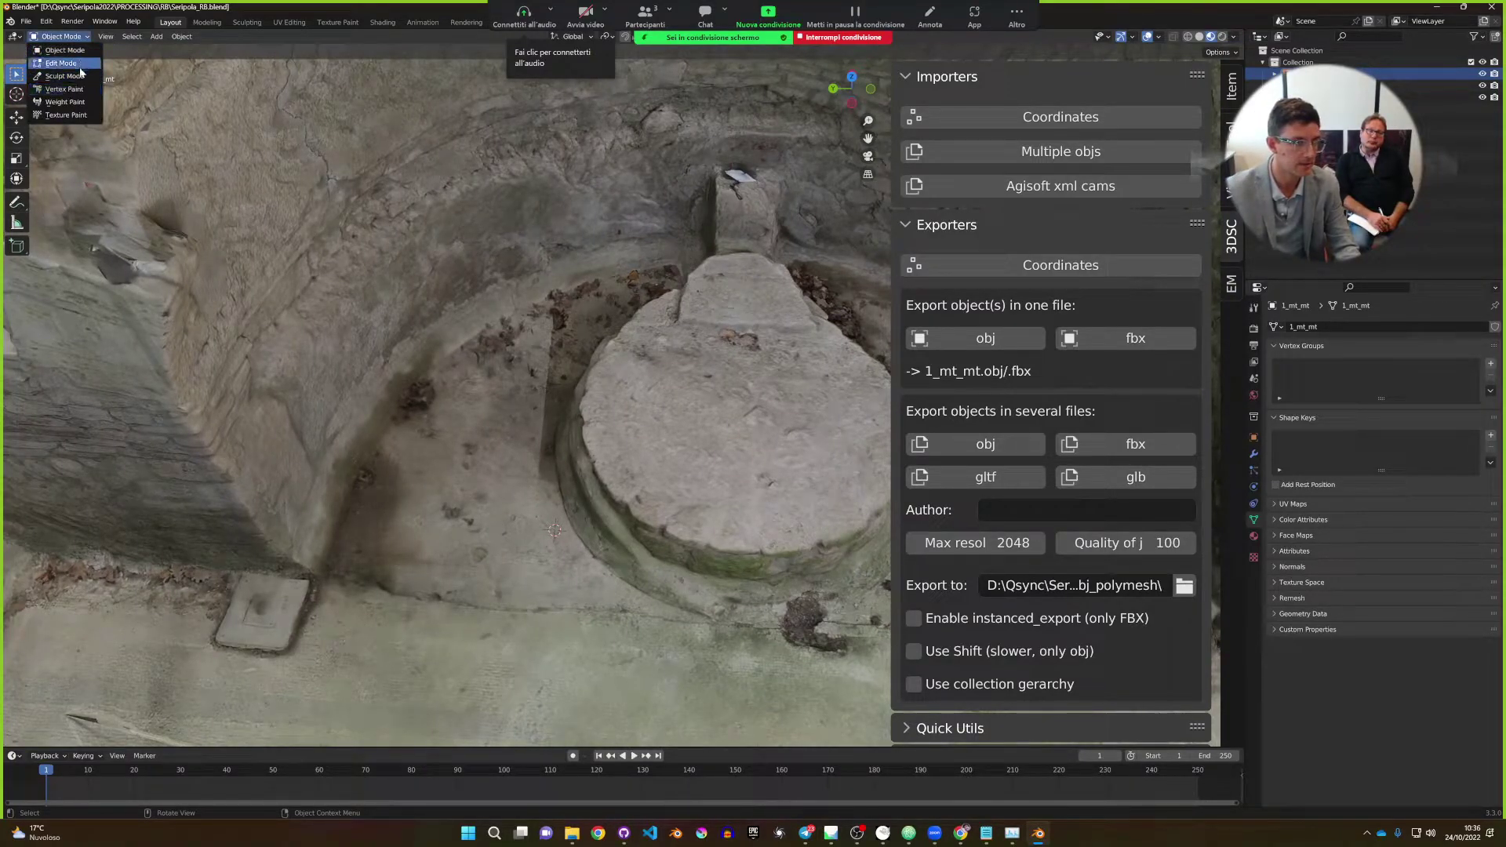
Switch to Texture Paint and clone texture over the upper dark floor patch.
{"action": "left_click", "coordinate": [65, 114]}
{"action": "scroll", "coordinate": [507, 345], "scroll_direction": "up", "scroll_amount": 2}
{"action": "scroll", "coordinate": [507, 346], "scroll_direction": "up", "scroll_amount": 2}
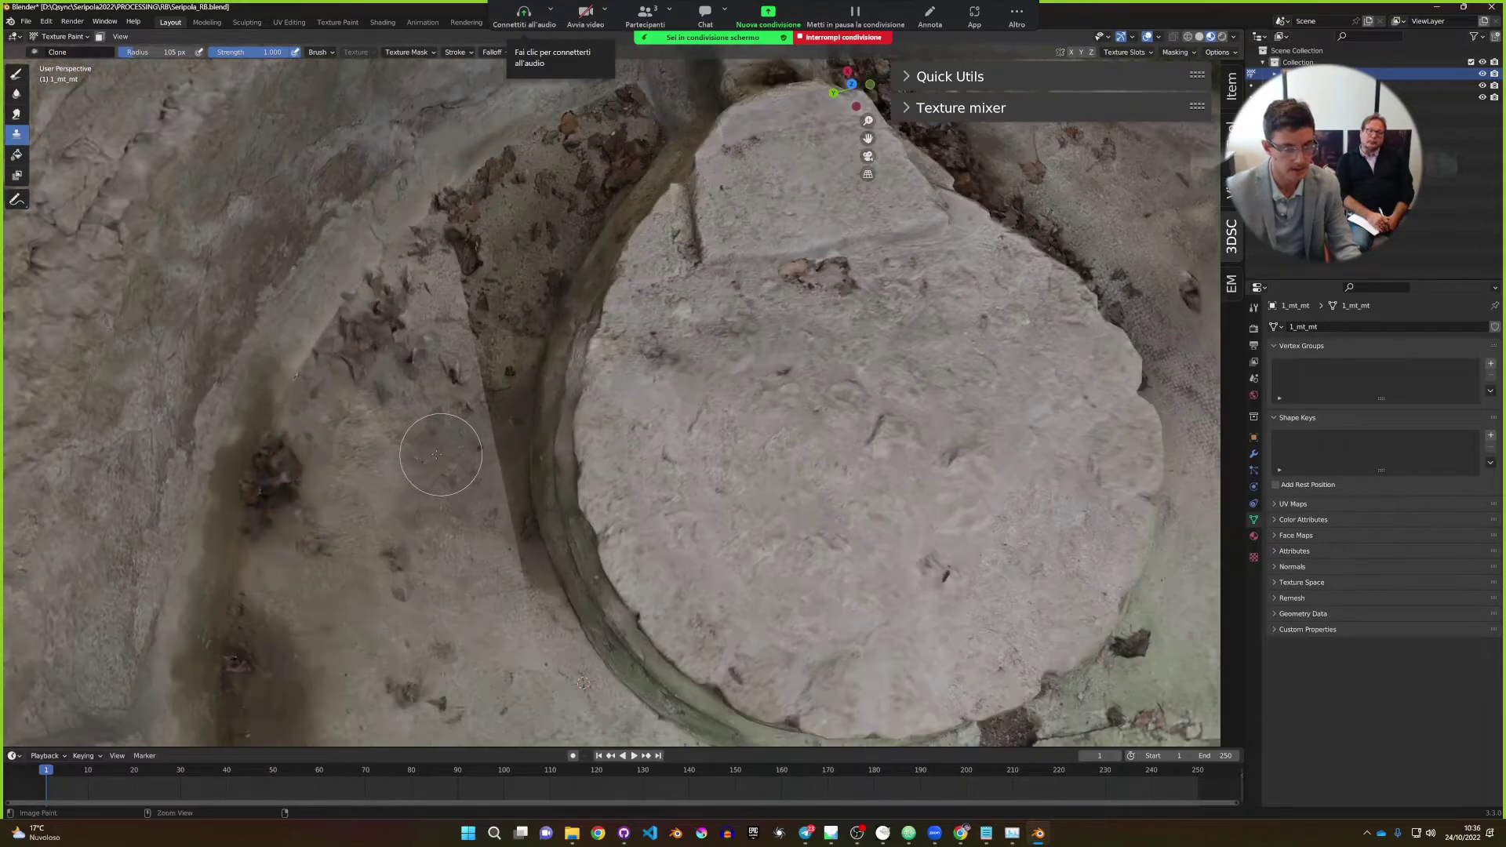
{"action": "mouse_move", "coordinate": [451, 457]}
{"action": "left_mouse_down"}
{"action": "mouse_move", "coordinate": [488, 384]}
{"action": "mouse_move", "coordinate": [453, 241]}
{"action": "left_mouse_up"}
{"action": "scroll", "coordinate": [454, 241], "scroll_direction": "down", "scroll_amount": 3}
{"action": "middle_click_drag", "start_coordinate": [454, 241], "coordinate": [471, 309]}
{"action": "scroll", "coordinate": [471, 309], "scroll_direction": "up", "scroll_amount": 3}
{"action": "scroll", "coordinate": [456, 333], "scroll_direction": "up", "scroll_amount": 3}
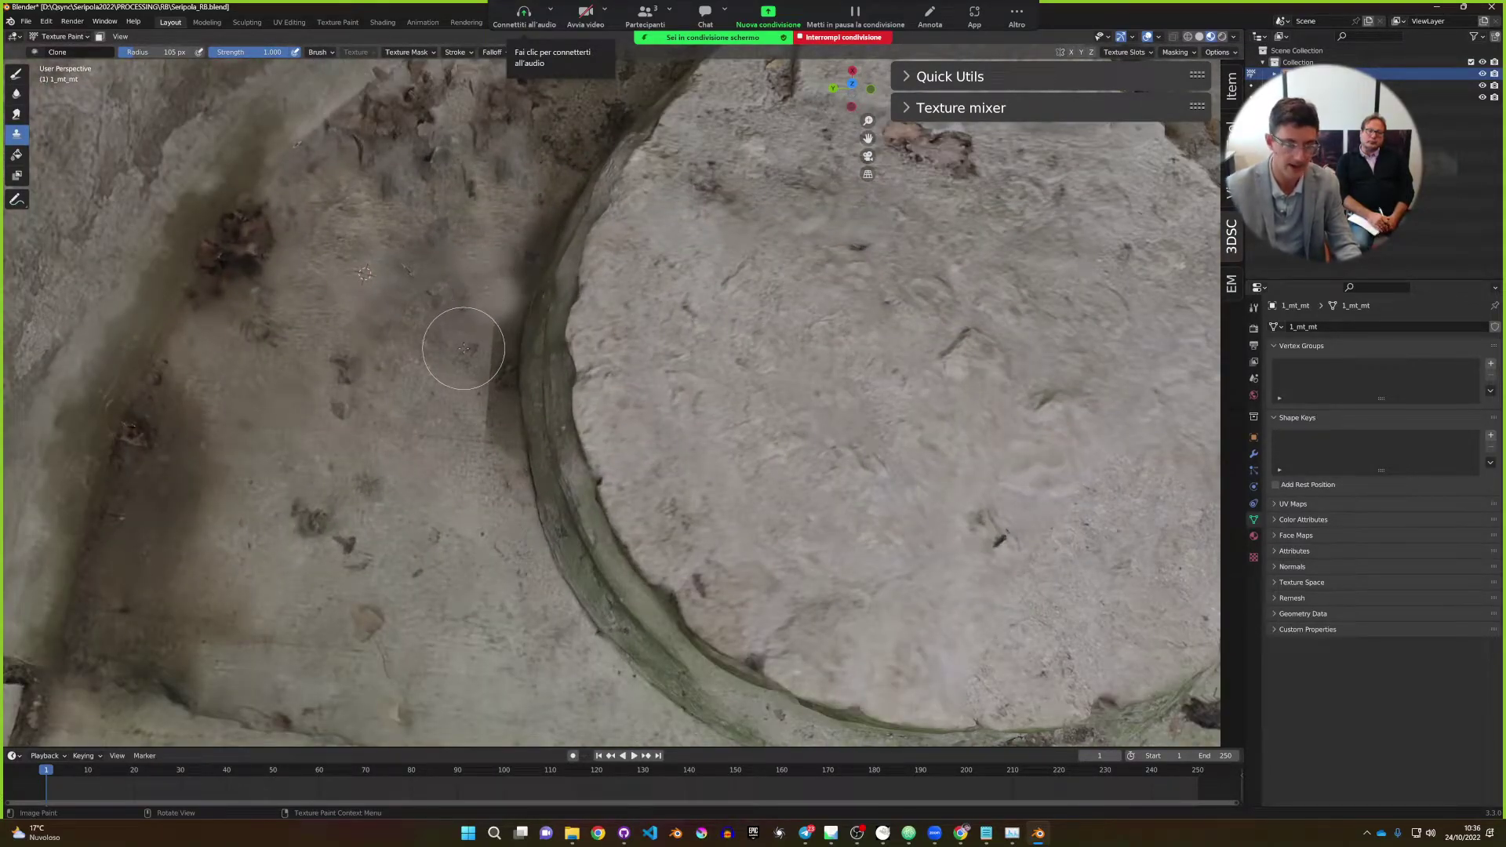
{"action": "scroll", "coordinate": [462, 348], "scroll_direction": "down", "scroll_amount": 3}
Set a new clone source, paint a short cloned stroke beside the stone, and return to Object Mode.
{"action": "middle_click_drag", "start_coordinate": [462, 348], "coordinate": [528, 296]}
{"action": "scroll", "coordinate": [528, 297], "scroll_direction": "up", "scroll_amount": 3}
{"action": "left_click", "coordinate": [527, 275], "text": "ctrl"}
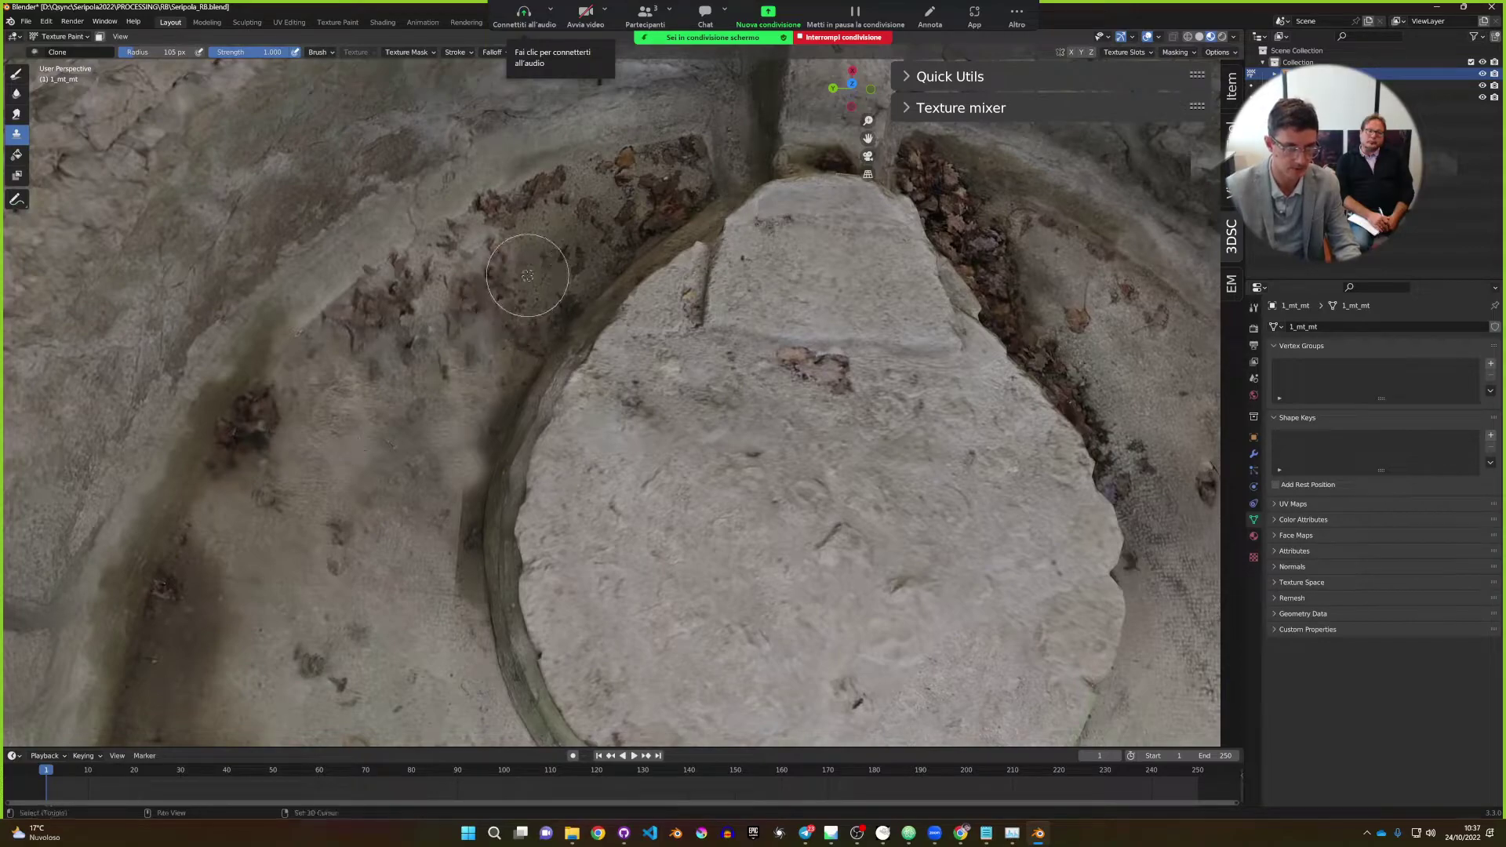
{"action": "mouse_move", "coordinate": [451, 503]}
{"action": "left_mouse_down"}
{"action": "mouse_move", "coordinate": [445, 592]}
{"action": "mouse_move", "coordinate": [435, 494]}
{"action": "mouse_move", "coordinate": [476, 431]}
{"action": "left_mouse_up"}
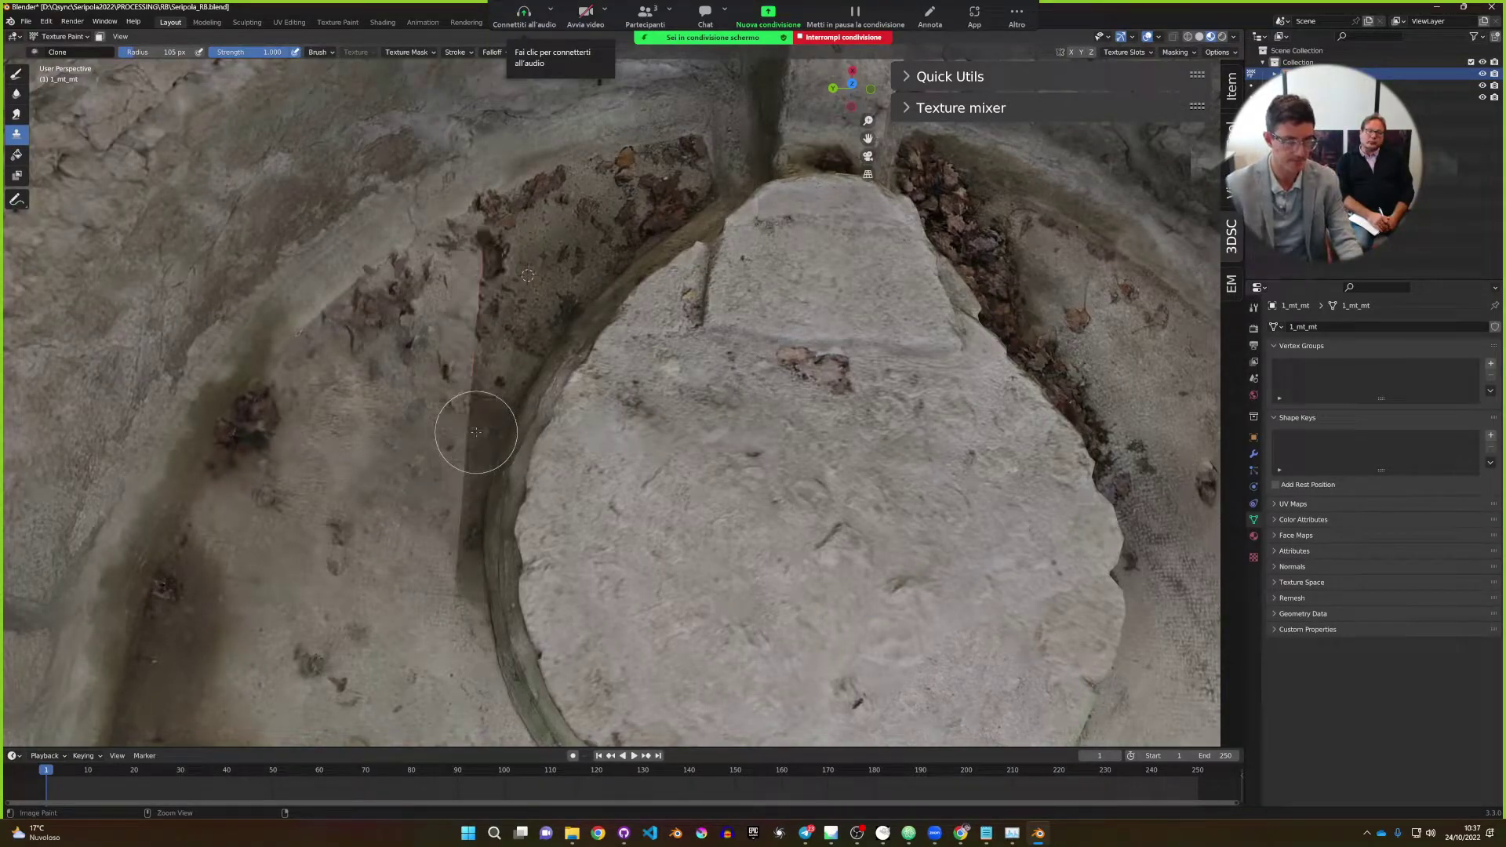
{"action": "key", "text": "ctrl+Tab"}
{"action": "mouse_move", "coordinate": [475, 431]}
{"action": "middle_mouse_down"}
{"action": "mouse_move", "coordinate": [524, 403]}
{"action": "mouse_move", "coordinate": [543, 323]}
{"action": "mouse_move", "coordinate": [505, 478]}
{"action": "mouse_move", "coordinate": [488, 196]}
{"action": "middle_mouse_up"}
{"action": "scroll", "coordinate": [543, 329], "scroll_direction": "down", "scroll_amount": 3}
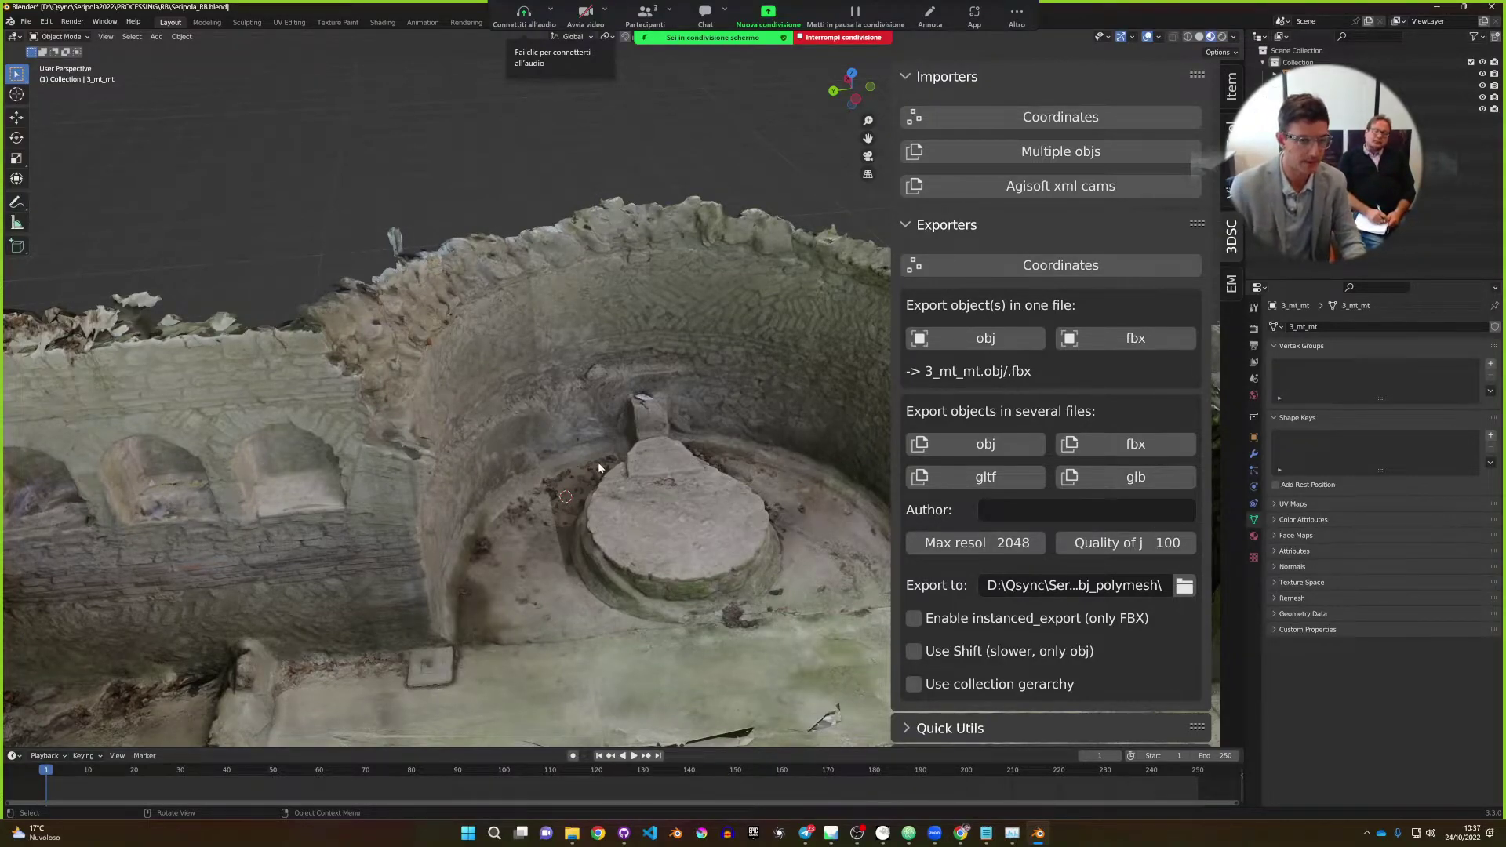
Select 1_mt_mt and review its material slots, including 1_mt_mt1, in the Material tab.
{"action": "middle_click_drag", "start_coordinate": [598, 467], "coordinate": [524, 518]}
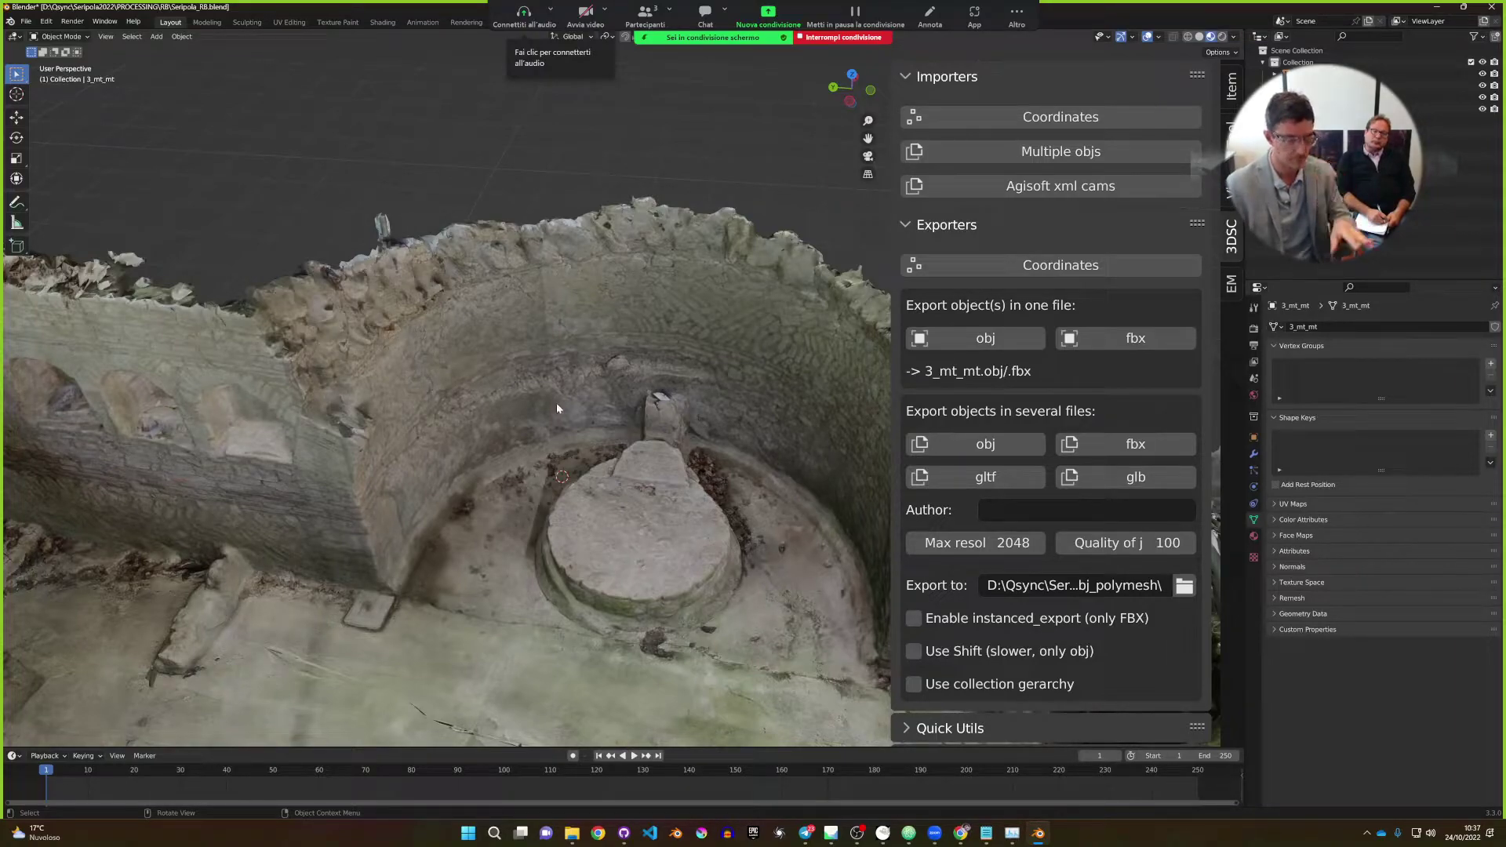
{"action": "middle_click_drag", "start_coordinate": [559, 407], "coordinate": [480, 339]}
{"action": "scroll", "coordinate": [448, 406], "scroll_direction": "down", "scroll_amount": 5}
{"action": "left_click", "coordinate": [516, 317]}
{"action": "middle_click_drag", "start_coordinate": [653, 314], "coordinate": [685, 335], "text": "alt"}
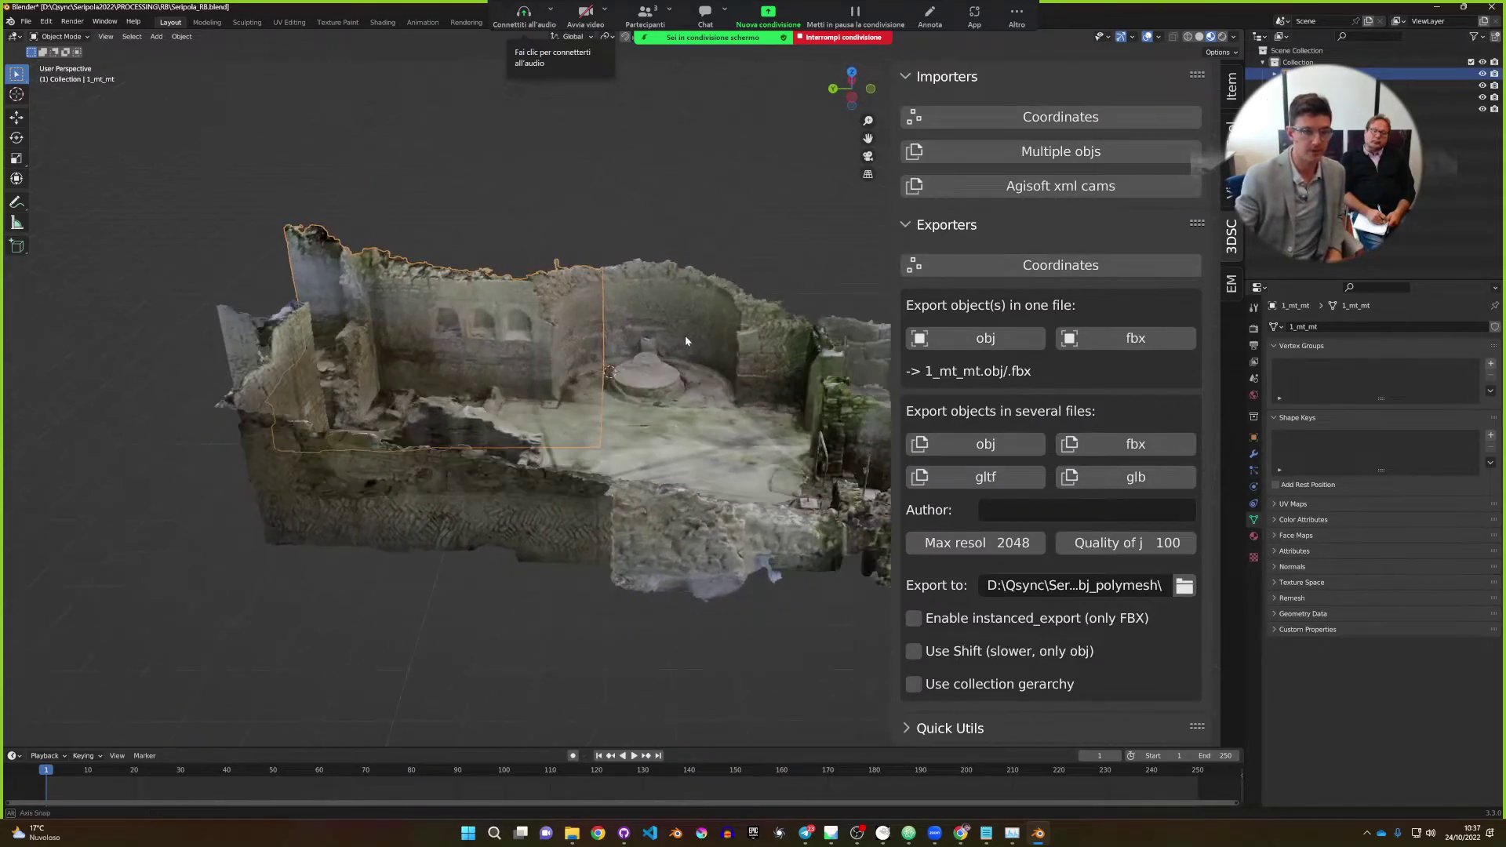
{"action": "scroll", "coordinate": [682, 339], "scroll_direction": "up", "scroll_amount": 4}
{"action": "scroll", "coordinate": [681, 346], "scroll_direction": "up", "scroll_amount": 3}
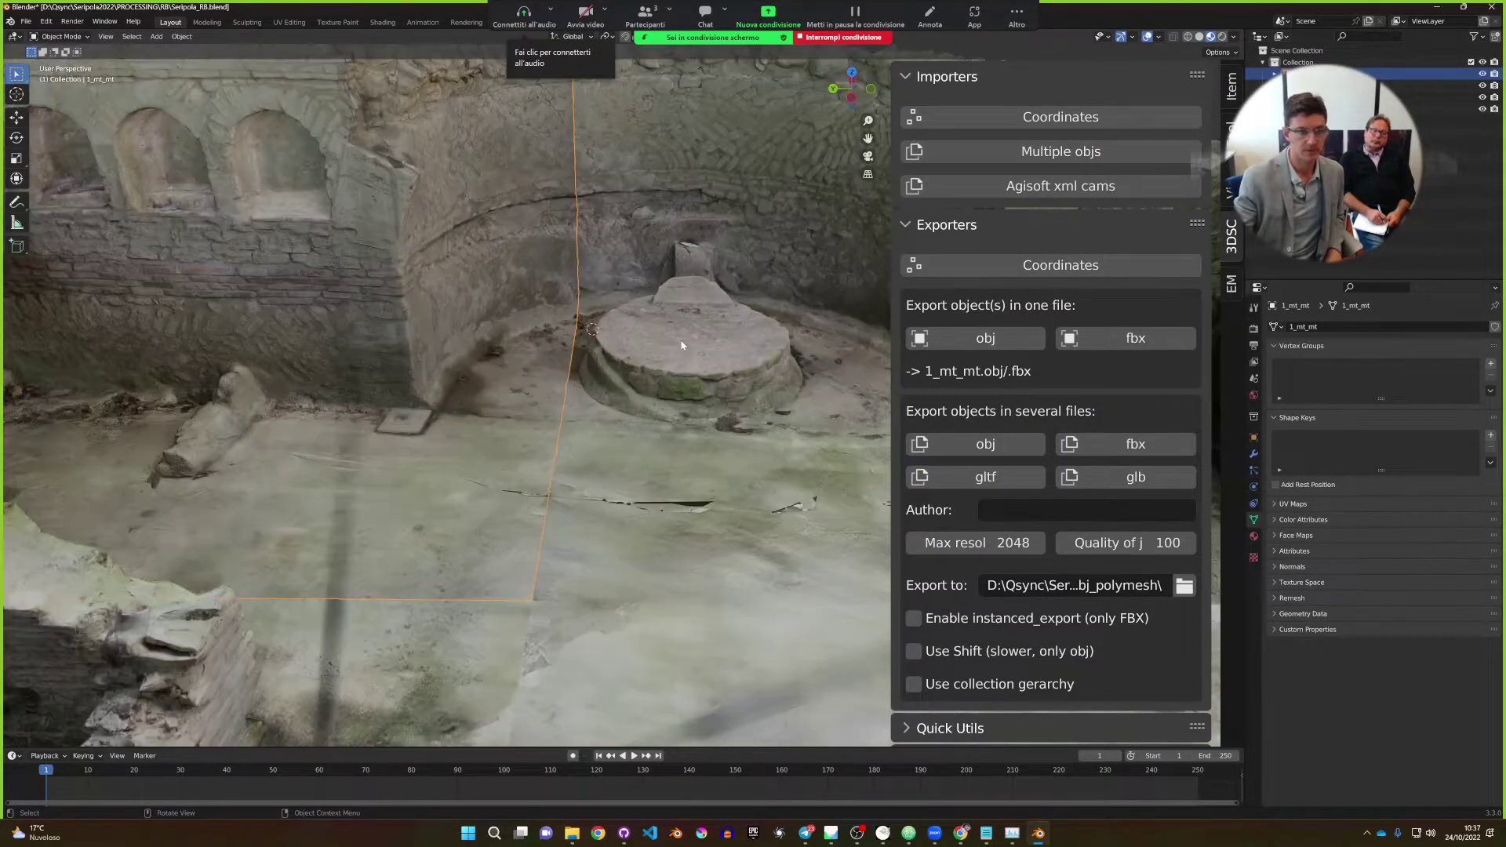
{"action": "left_click", "coordinate": [1254, 535]}
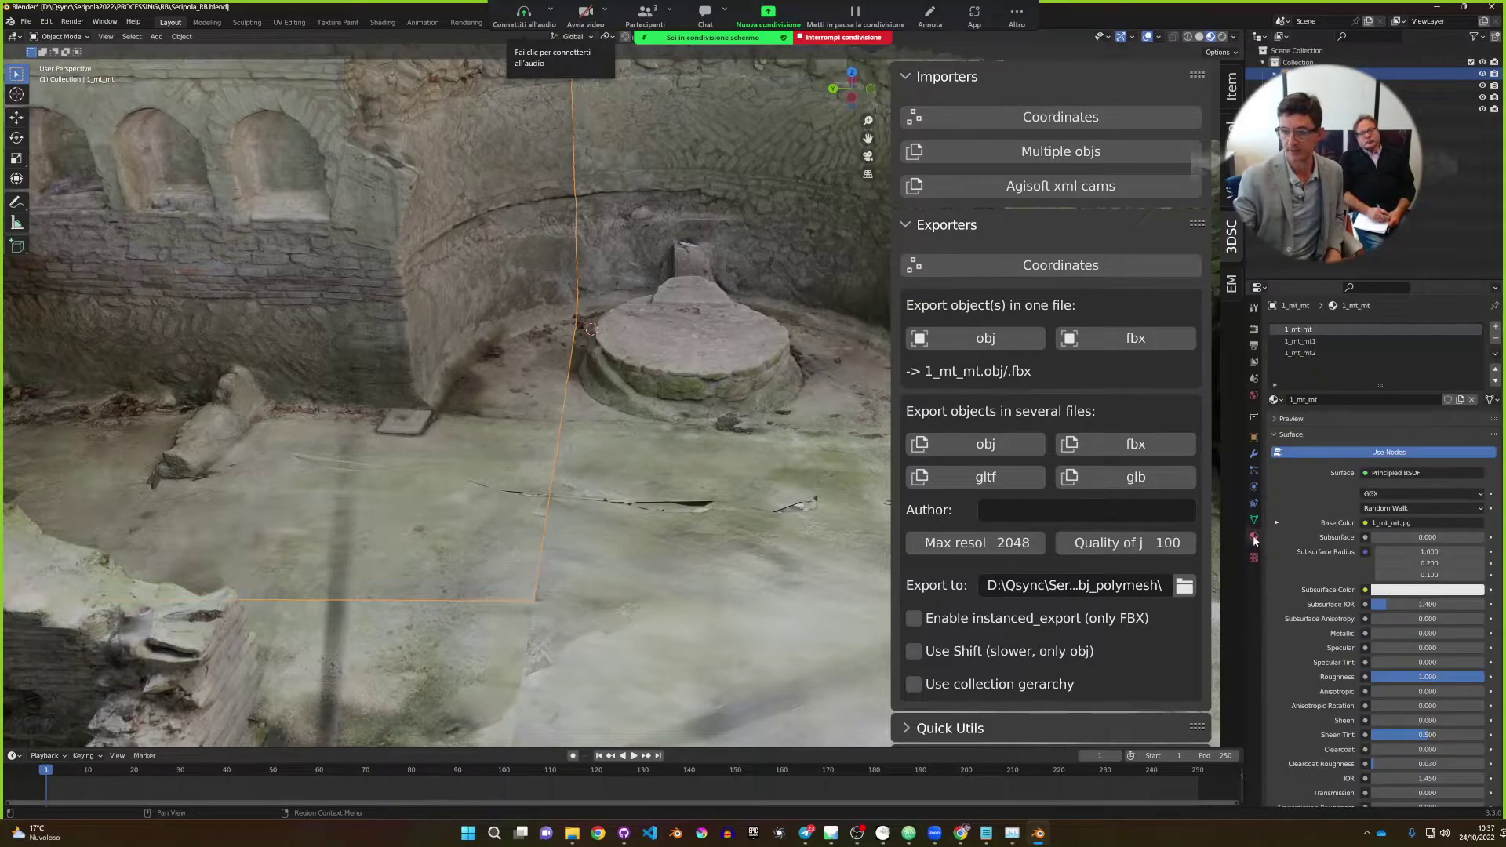
{"action": "left_click", "coordinate": [1313, 344]}
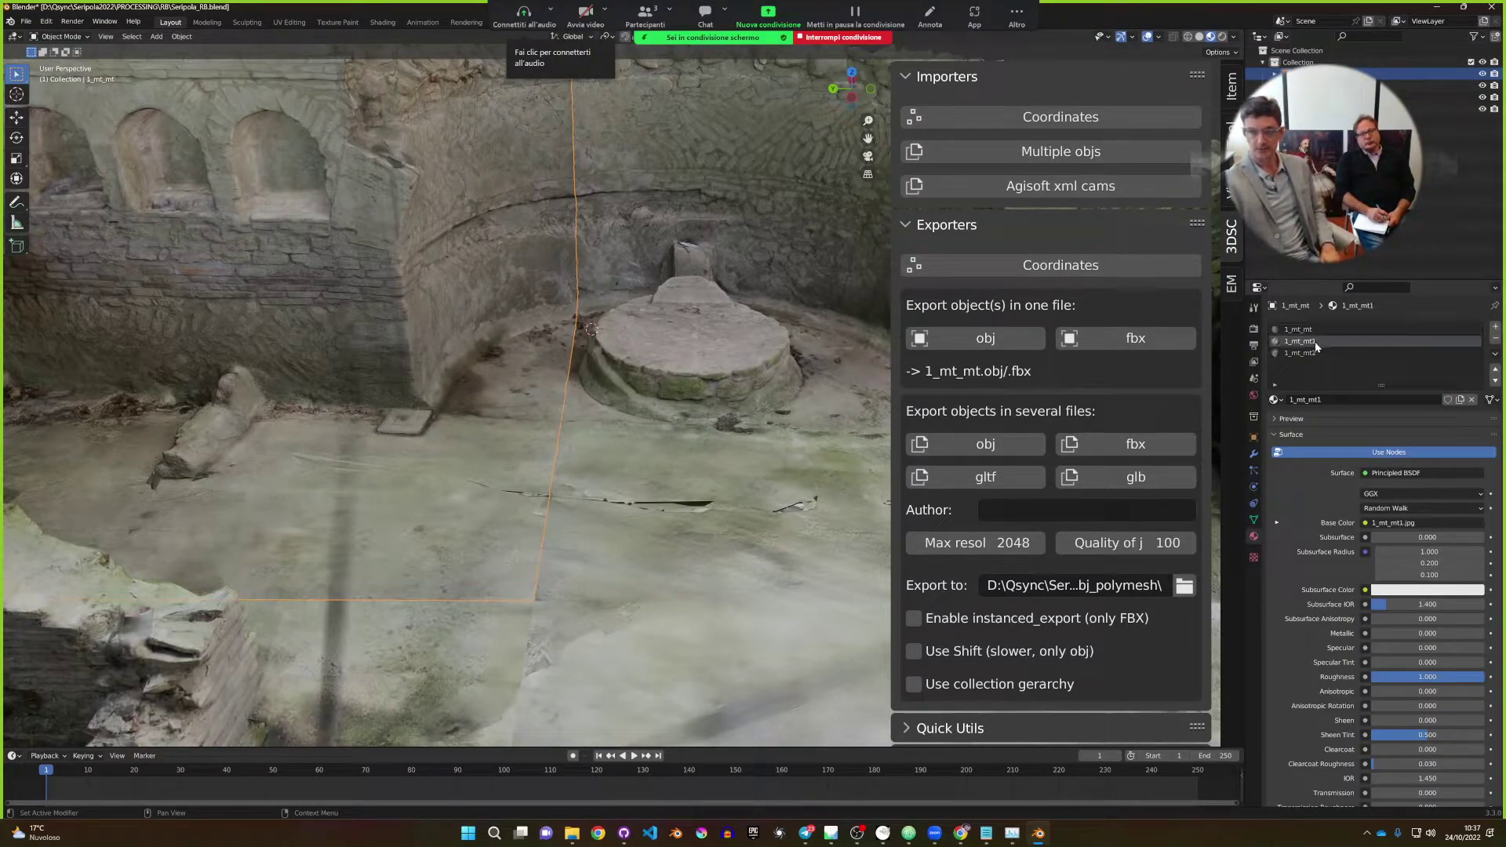
{"action": "left_click", "coordinate": [1317, 357]}
{"action": "left_click", "coordinate": [1312, 341]}
Select the 3_mt_mt, 2_mt_mt and 4_mt_mt mesh parts in turn.
{"action": "left_click", "coordinate": [752, 431]}
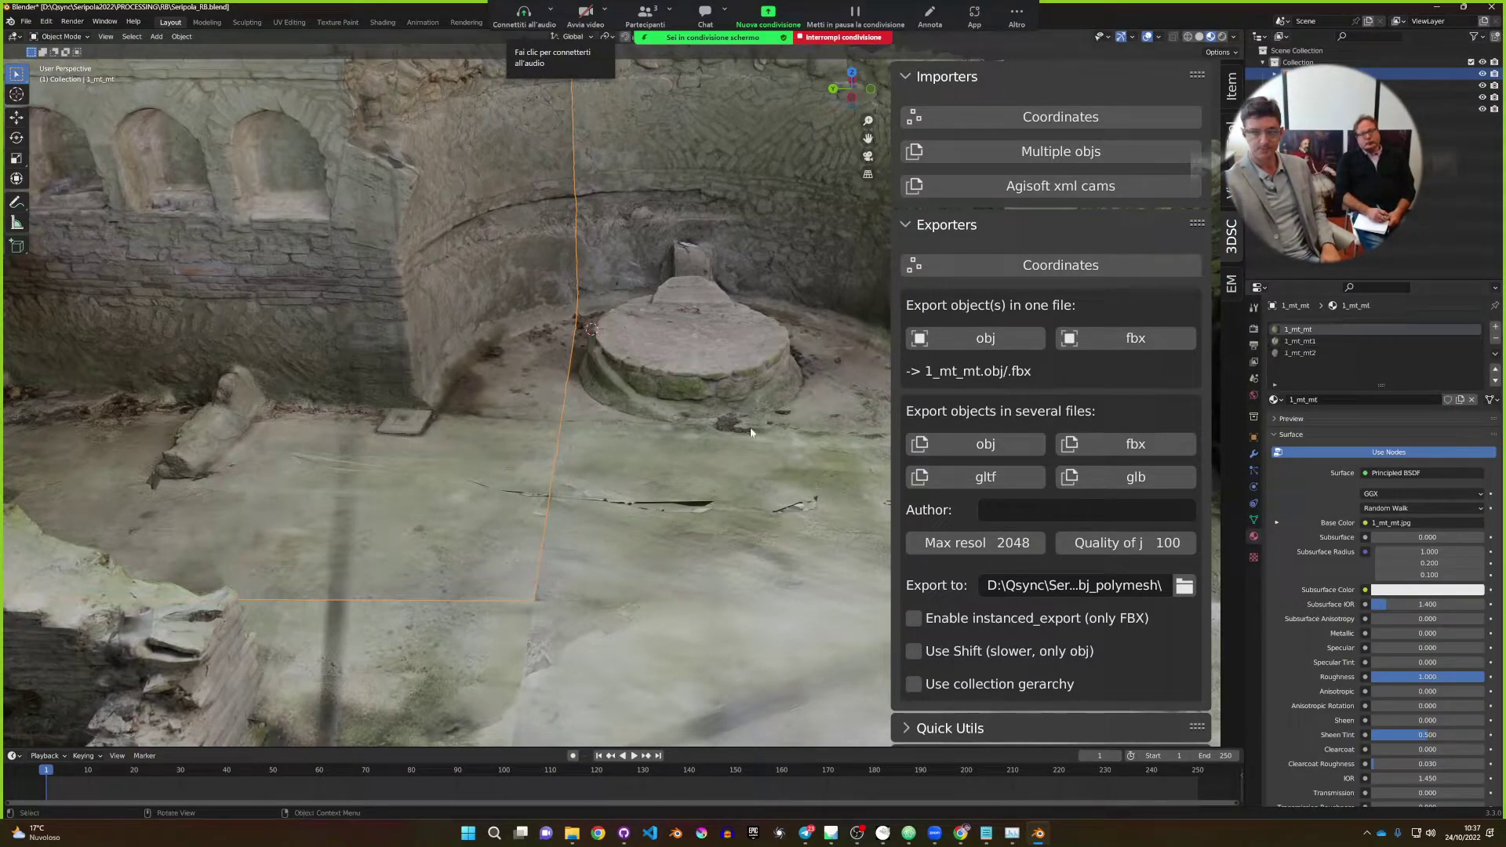
{"action": "scroll", "coordinate": [658, 455], "scroll_direction": "down", "scroll_amount": 6}
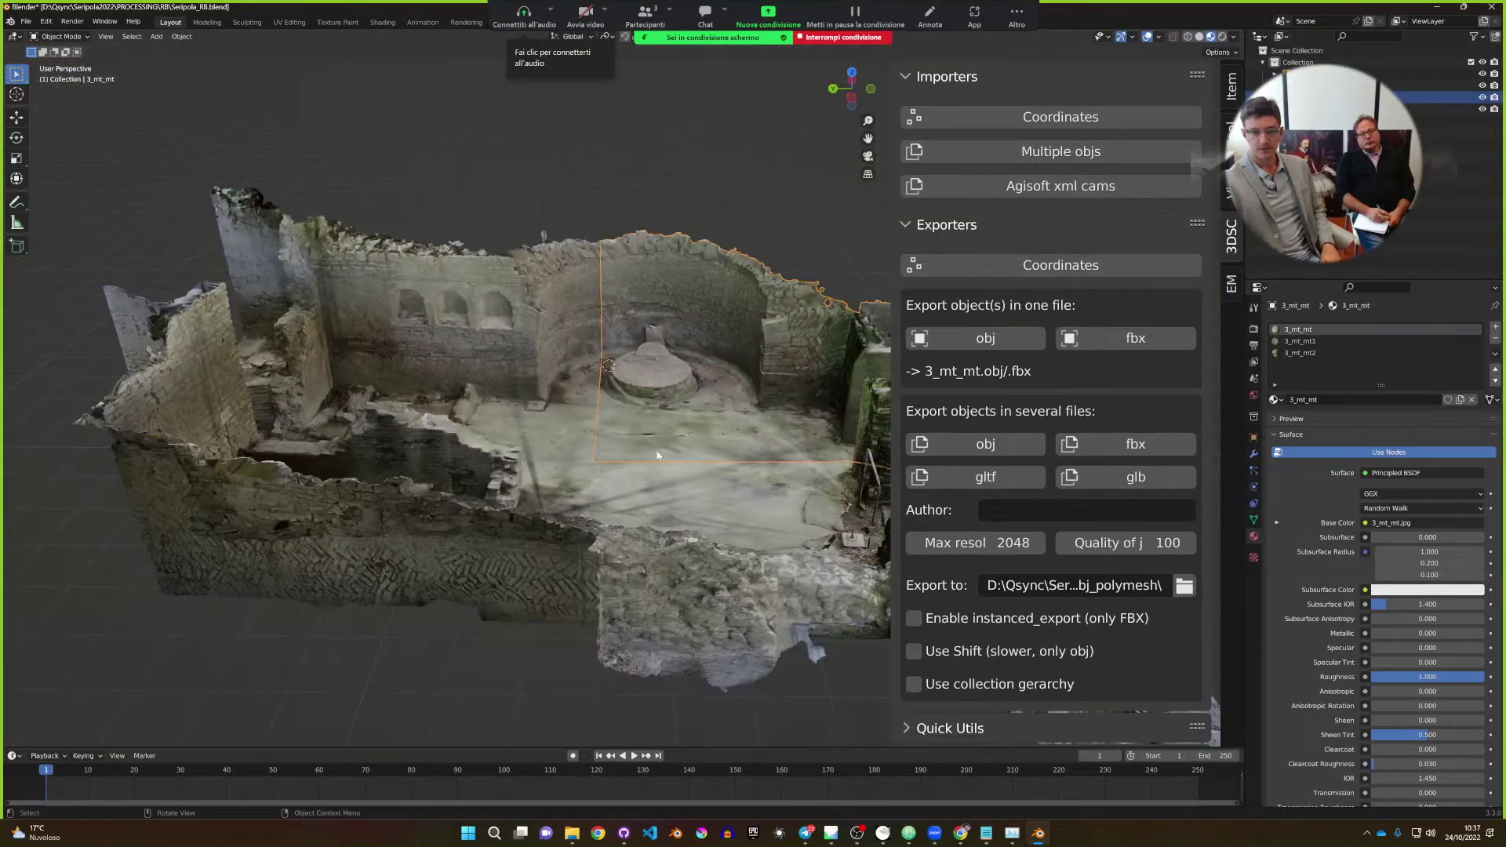
{"action": "left_click", "coordinate": [702, 480]}
{"action": "middle_click_drag", "start_coordinate": [620, 609], "coordinate": [1051, 427]}
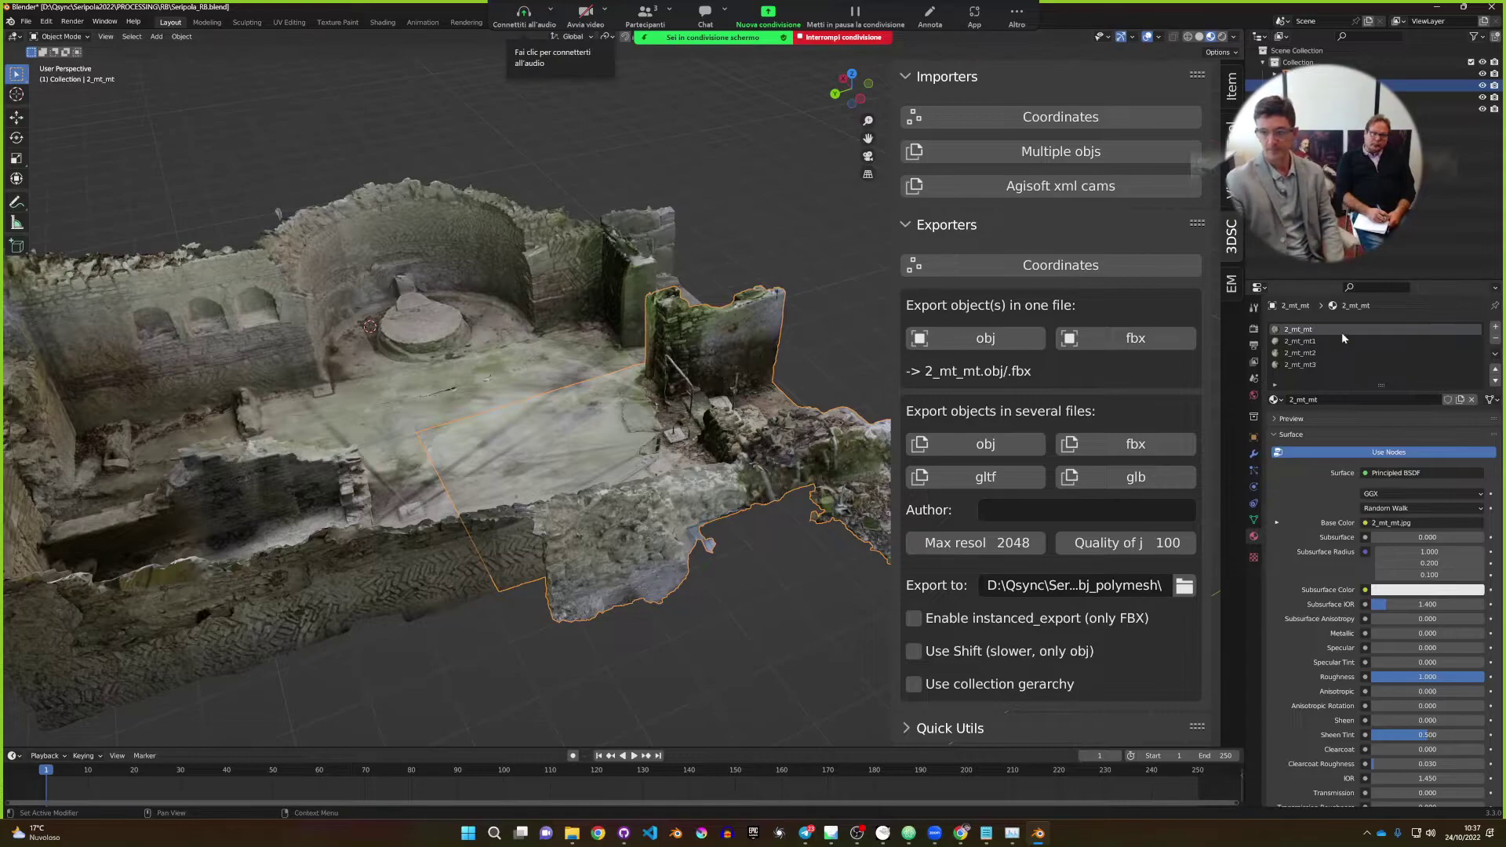
{"action": "left_click", "coordinate": [273, 537]}
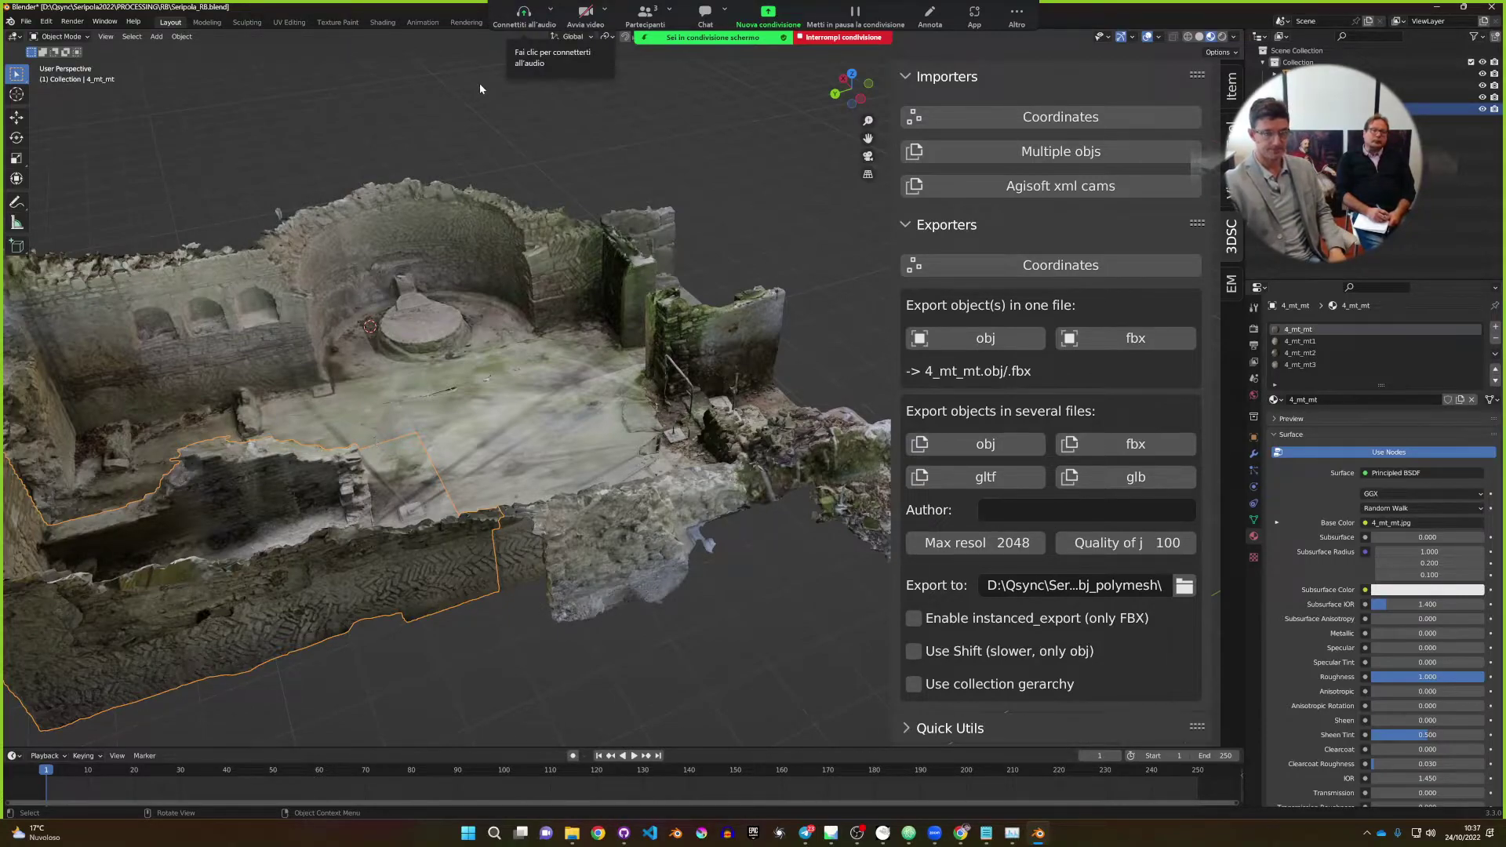
Frame 3_mt_mt and collapse the 3DSC Exporters and Importers sections.
{"action": "left_click", "coordinate": [676, 331]}
{"action": "key", "text": "KP_Decimal"}
{"action": "middle_click_drag", "start_coordinate": [491, 315], "coordinate": [605, 371]}
{"action": "left_click", "coordinate": [946, 225]}
{"action": "left_click", "coordinate": [936, 78]}
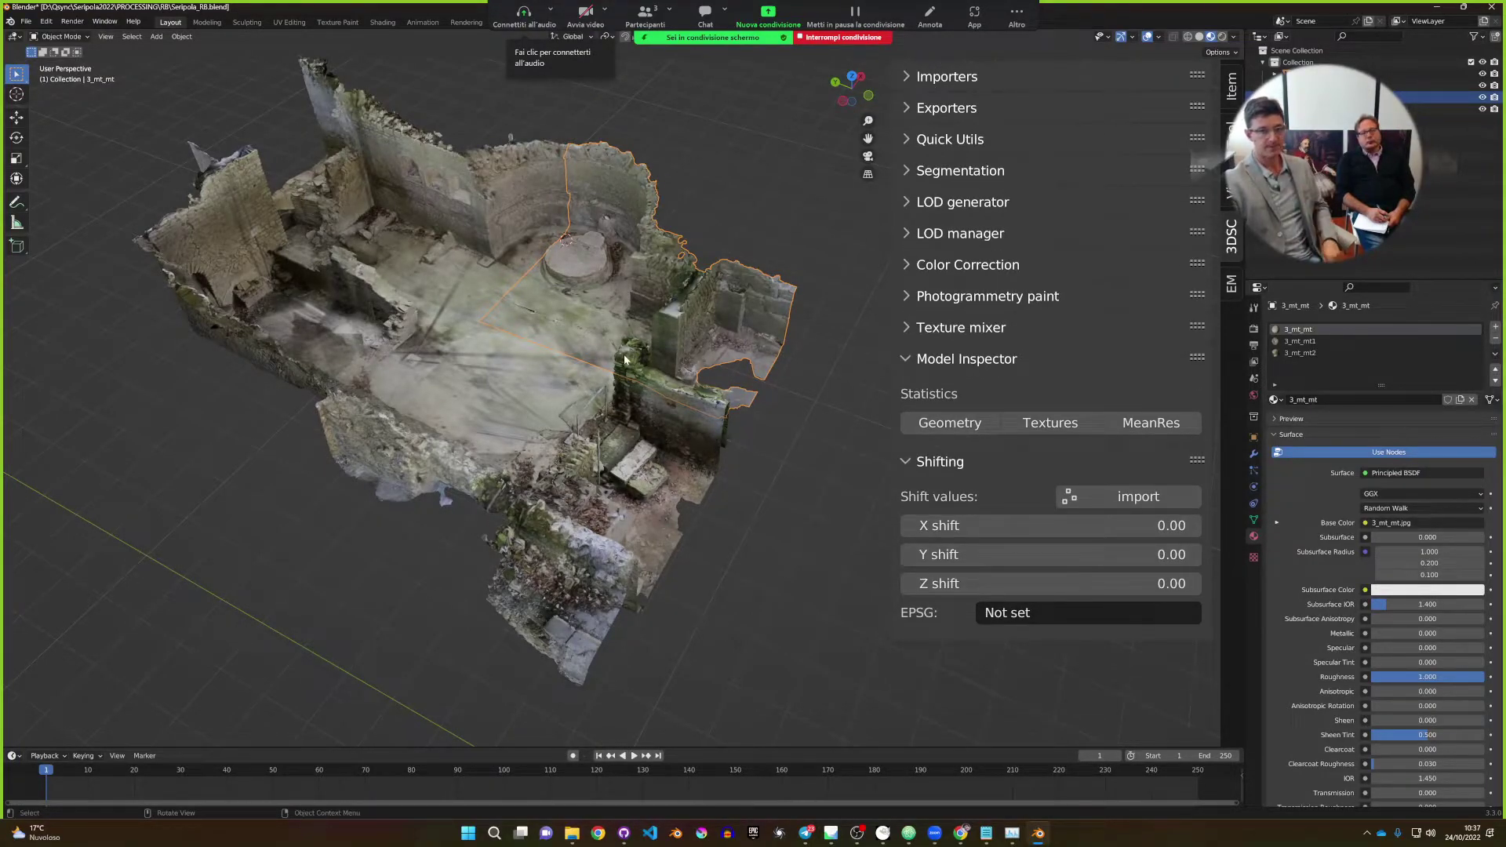
Compute Geometry, Textures and MeanRes for 1_mt_mt: 47030 polygons, three 4096 textures, 1.23 mm/pixel.
{"action": "left_click", "coordinate": [481, 245]}
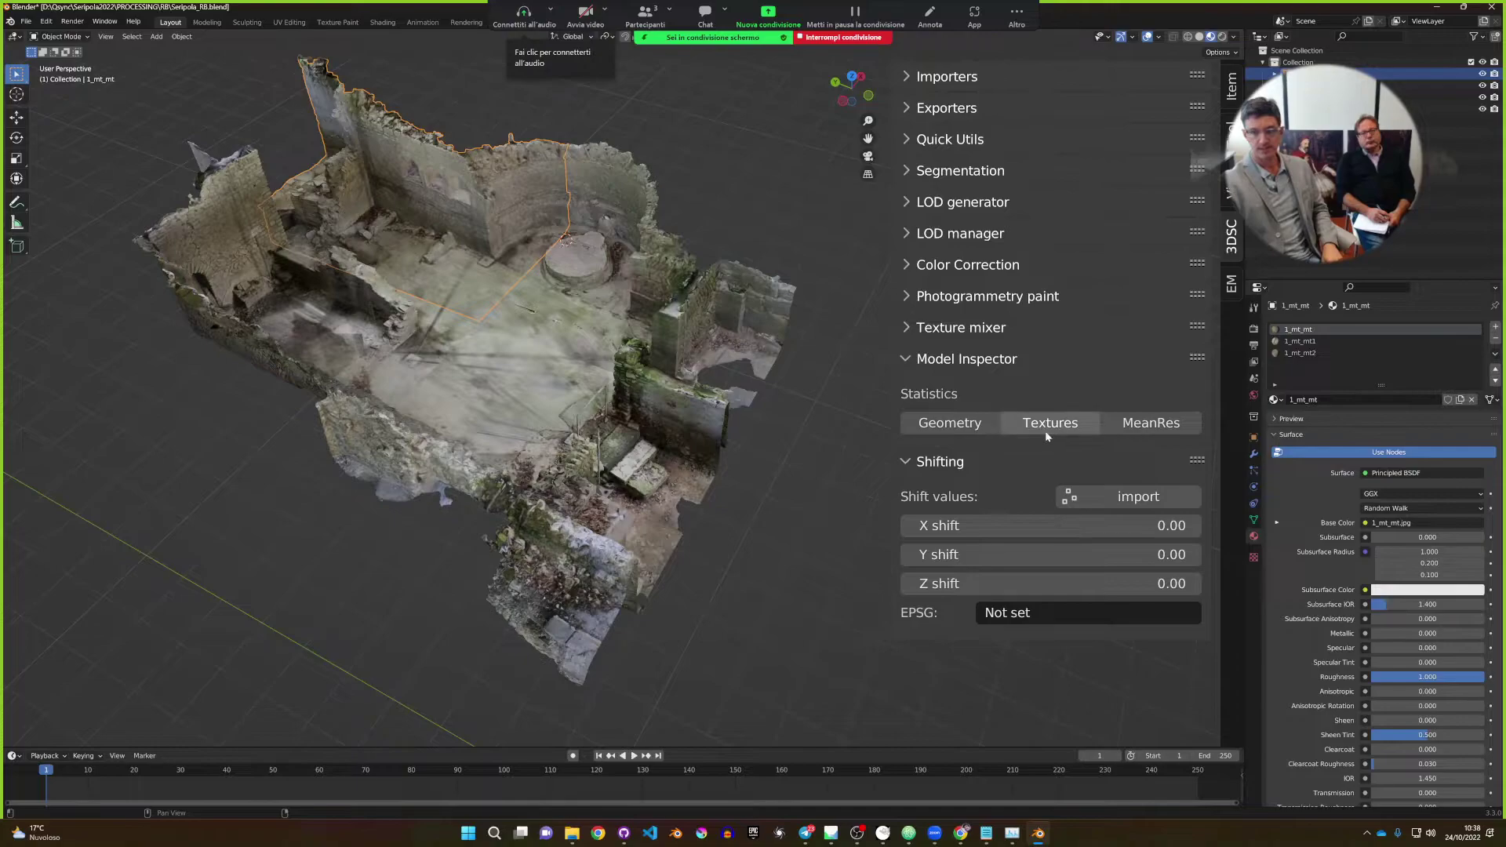
{"action": "left_click", "coordinate": [962, 428]}
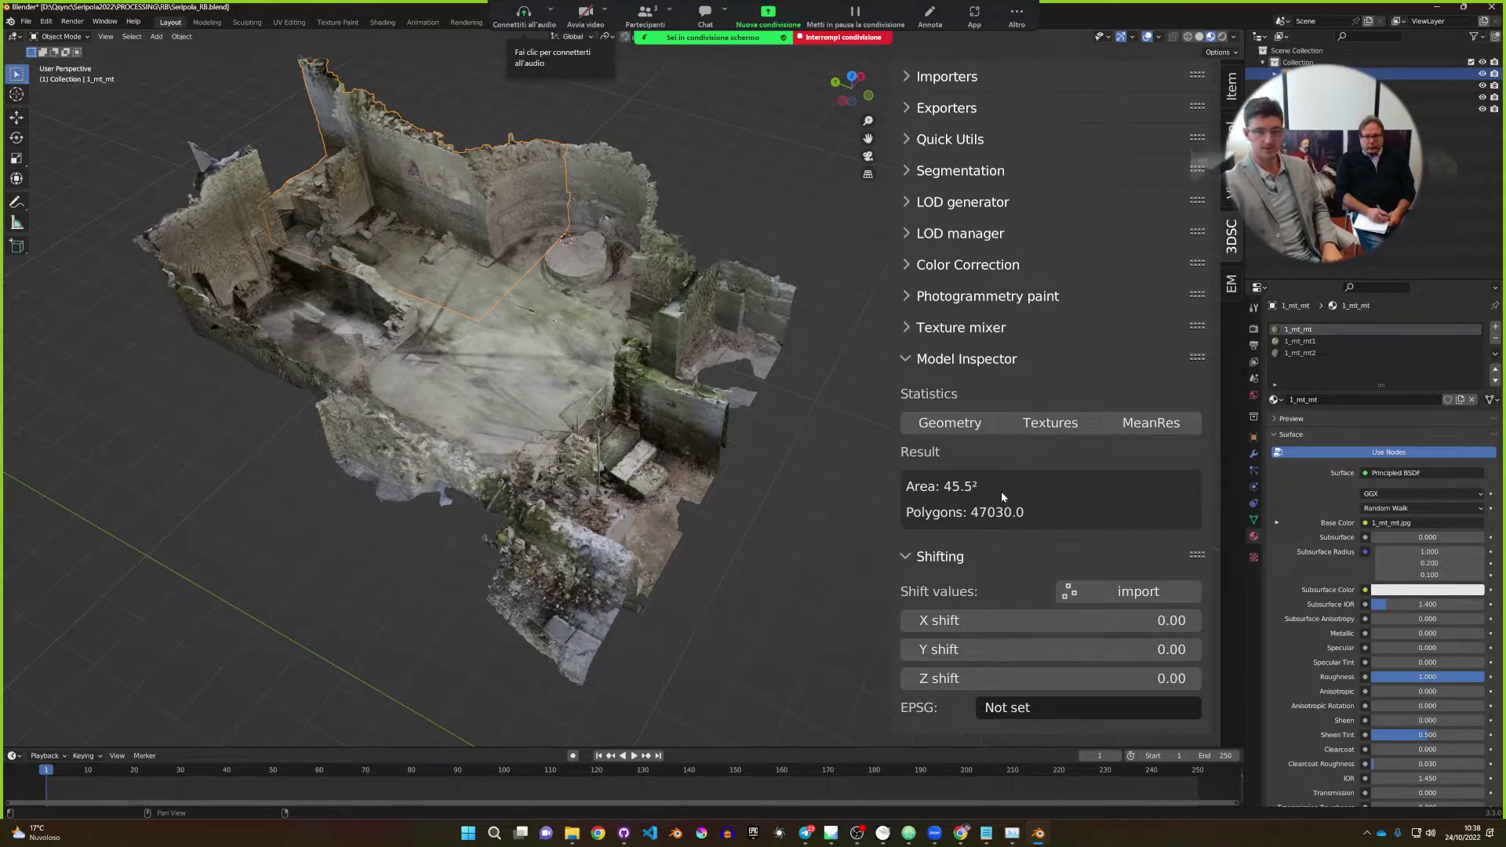
{"action": "left_click", "coordinate": [1051, 422]}
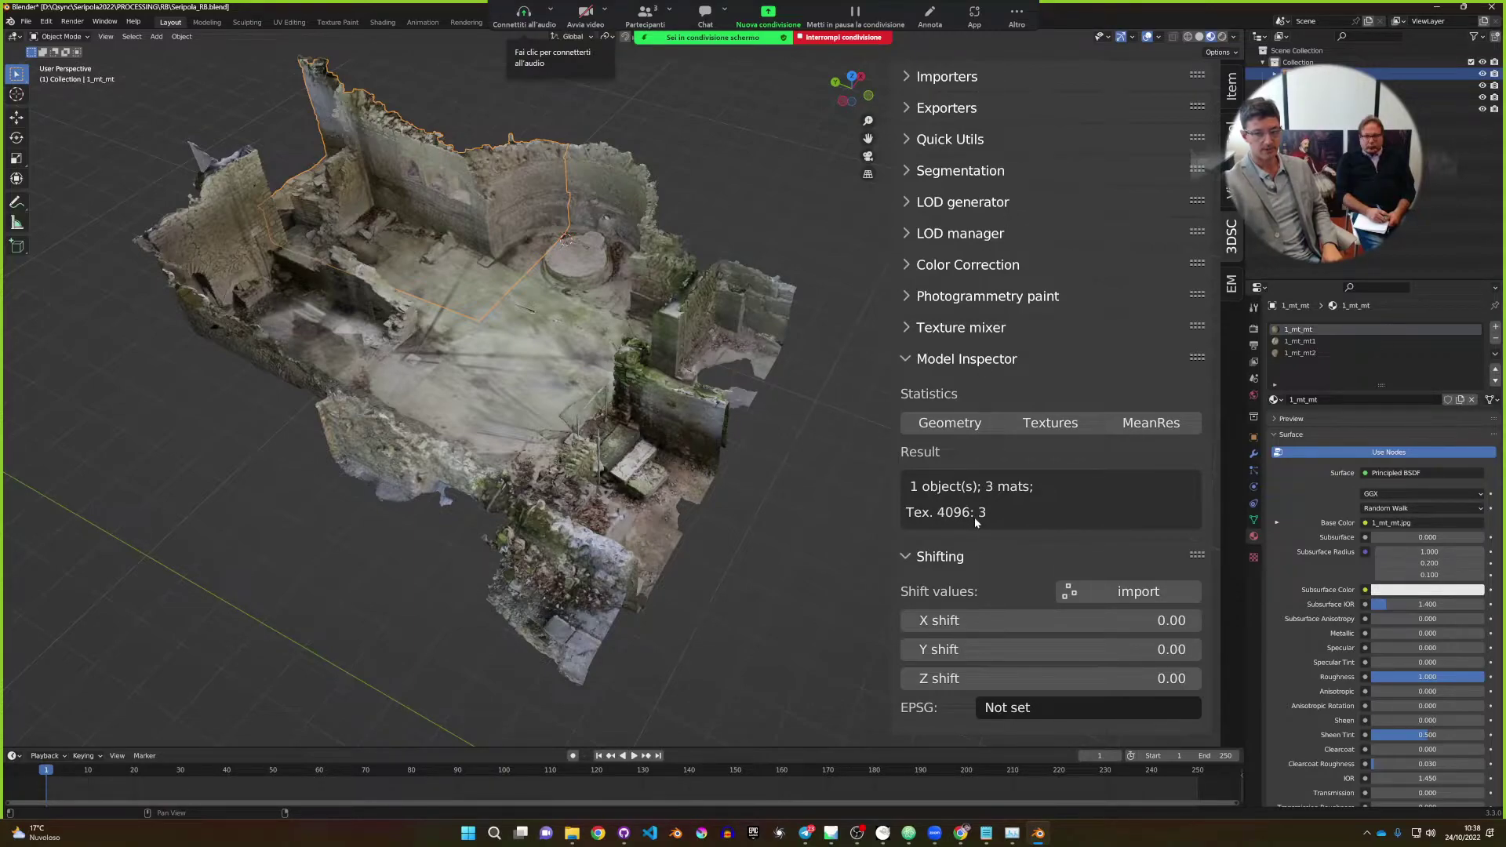
{"action": "left_click", "coordinate": [1160, 425]}
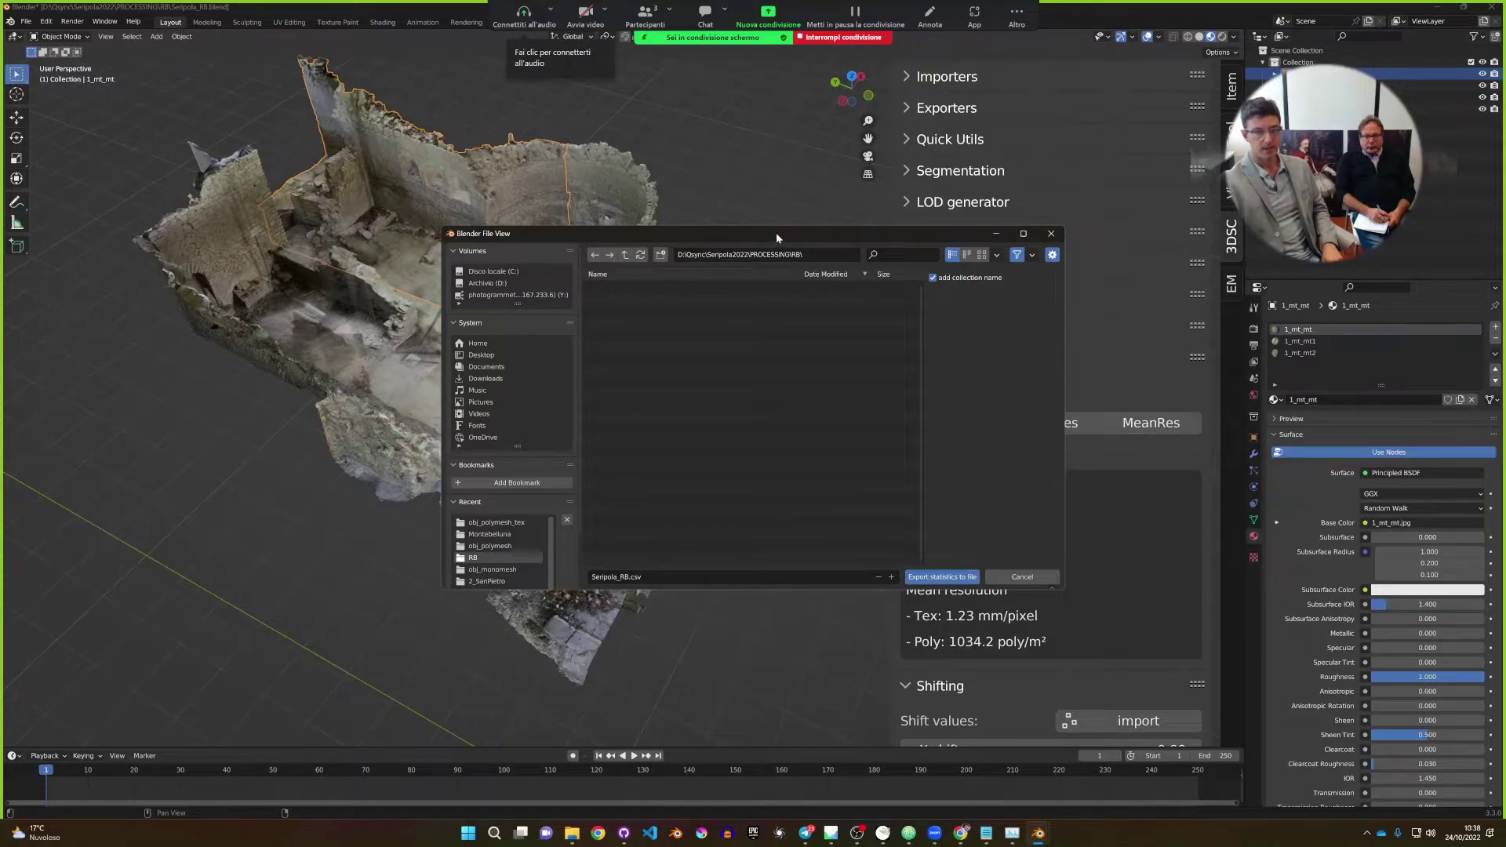
Save the 1_mt_mt statistics to Seripola_RB.csv on the Desktop.
{"action": "left_click_drag", "start_coordinate": [777, 237], "coordinate": [504, 216]}
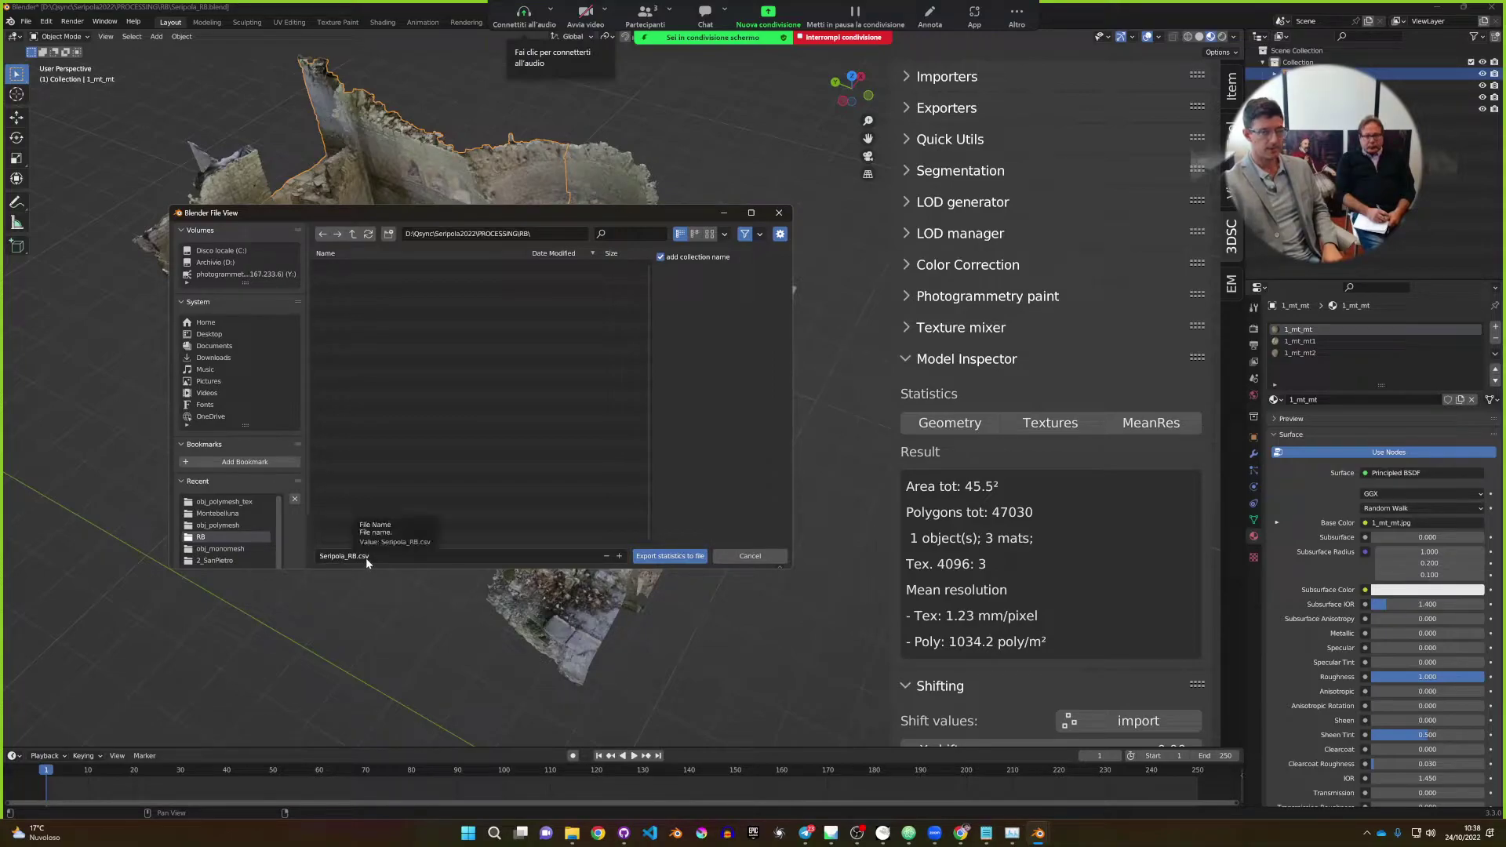
{"action": "left_click", "coordinate": [209, 334]}
{"action": "left_click", "coordinate": [673, 556]}
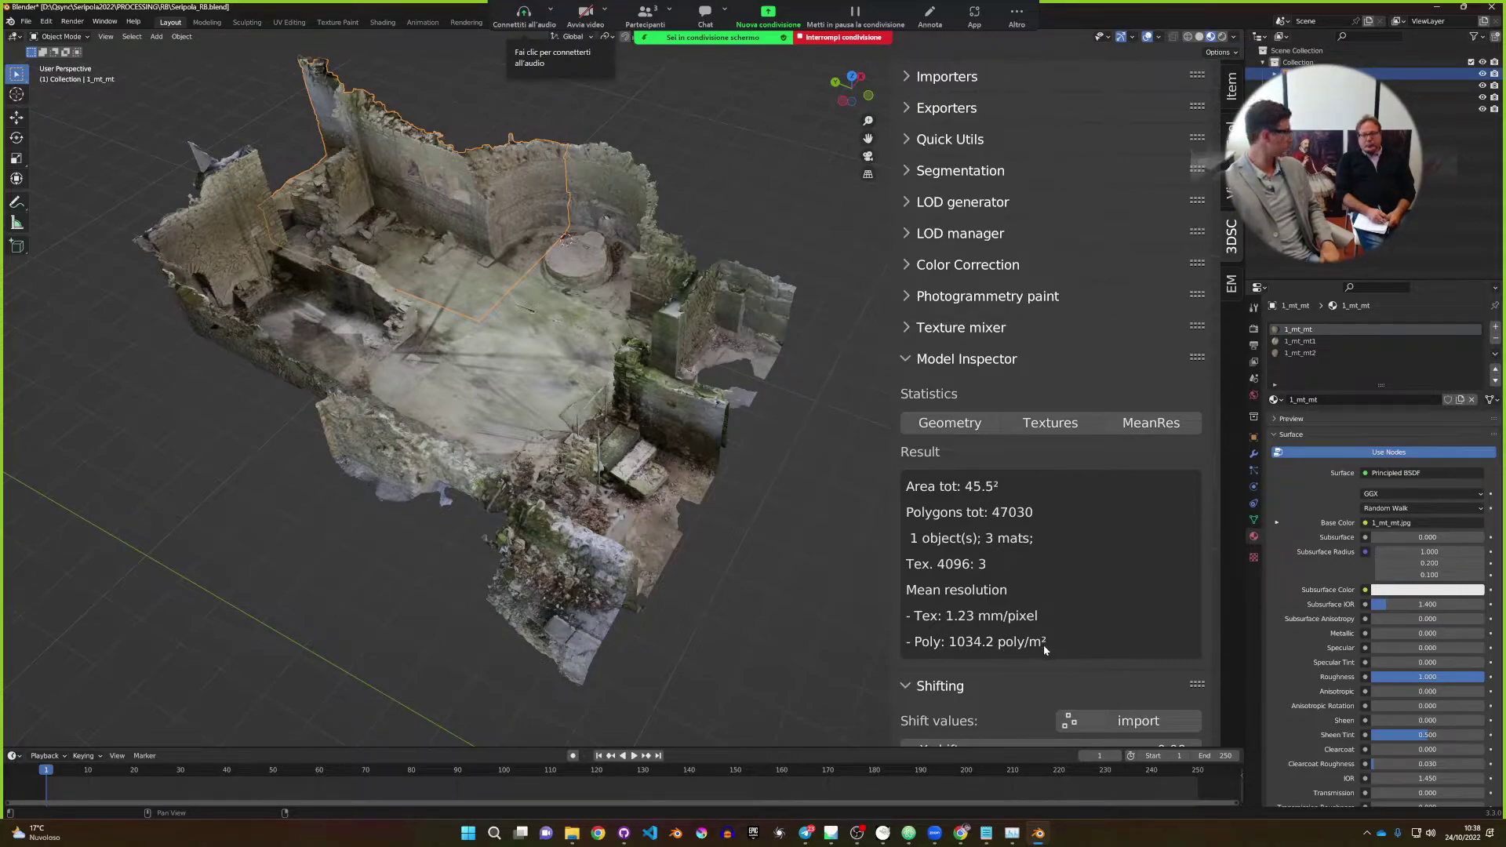
Select all four mesh parts and export their MeanRes statistics to the Desktop, overwriting Seripola_RB.csv.
{"action": "left_click", "coordinate": [557, 326]}
{"action": "key", "text": "a"}
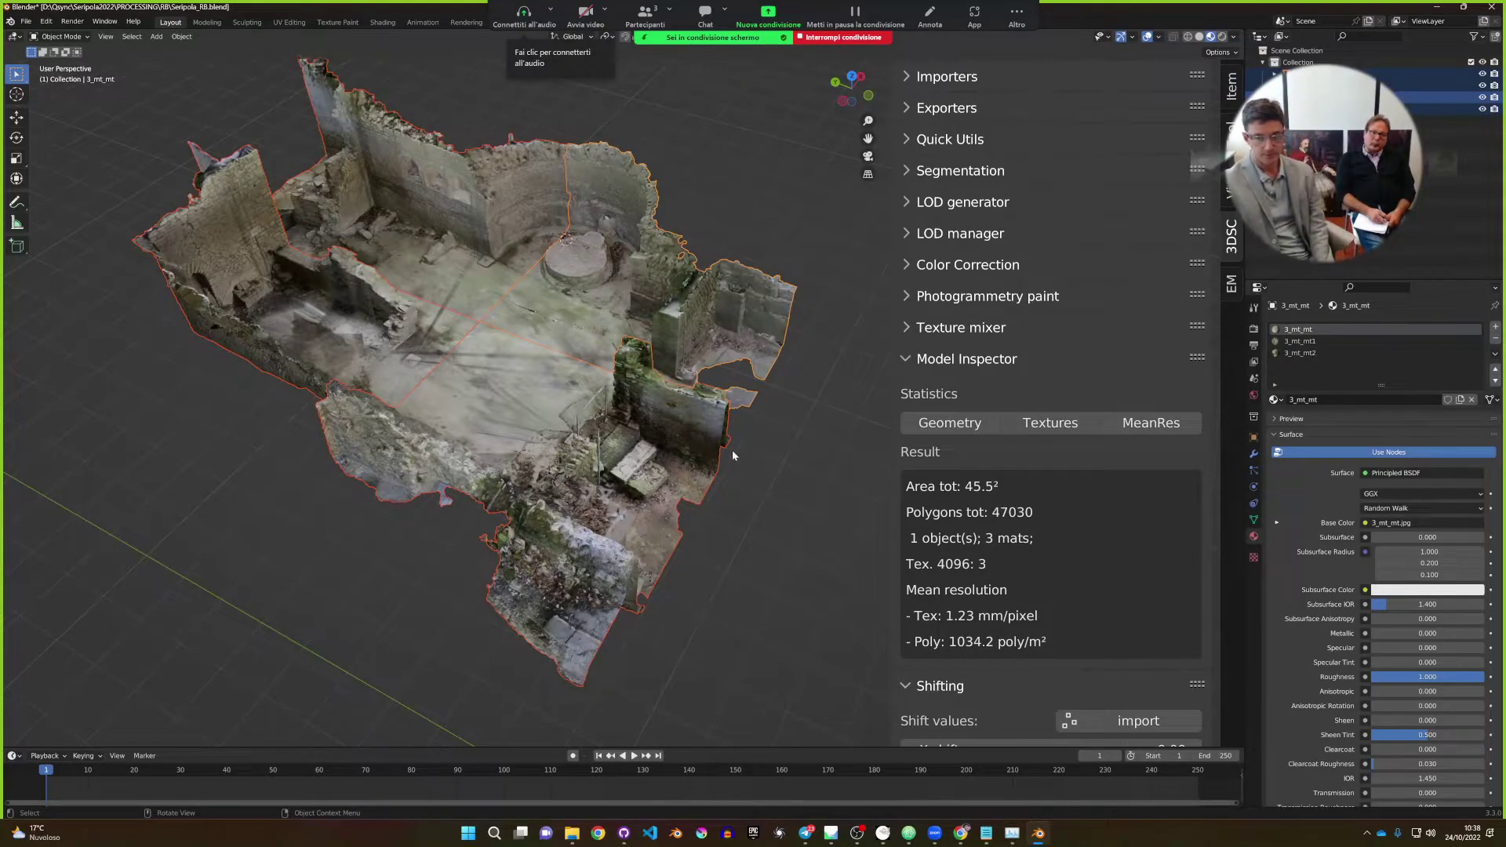
{"action": "left_click", "coordinate": [1110, 423]}
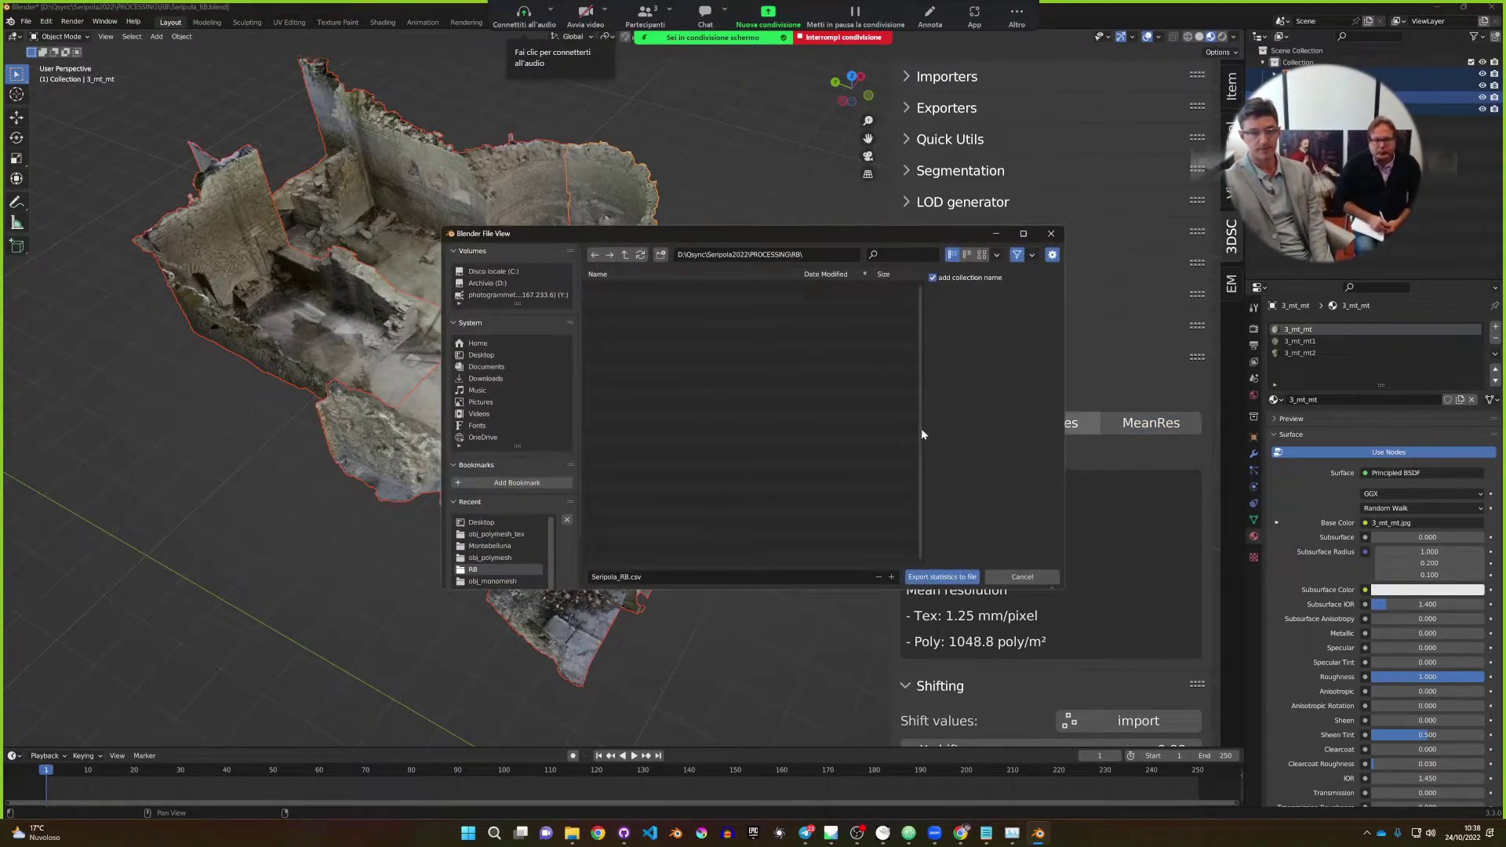
{"action": "left_click", "coordinate": [478, 343]}
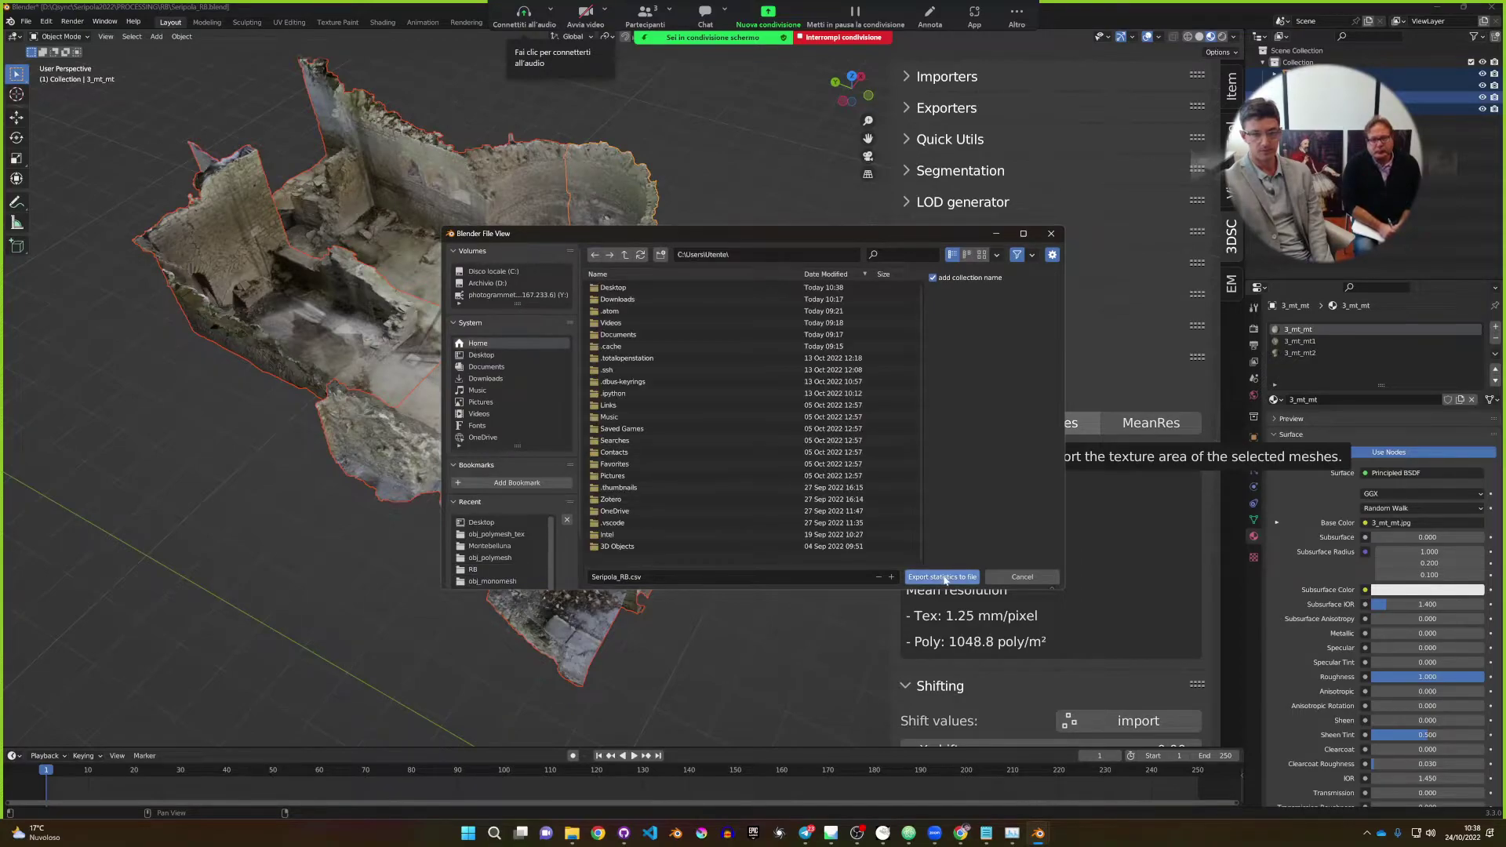
{"action": "left_click", "coordinate": [484, 366]}
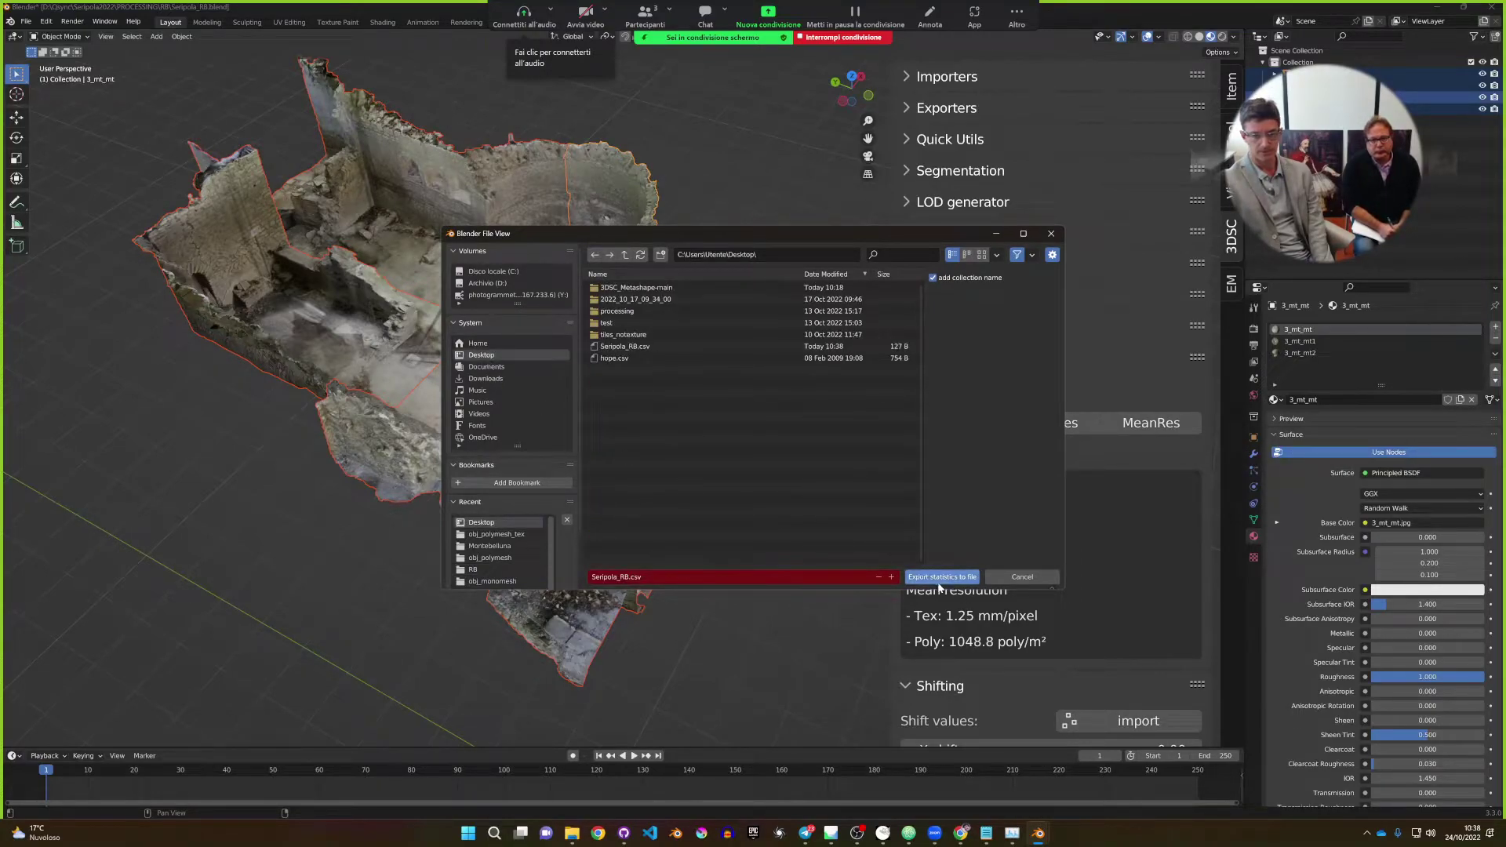
{"action": "left_click", "coordinate": [941, 578]}
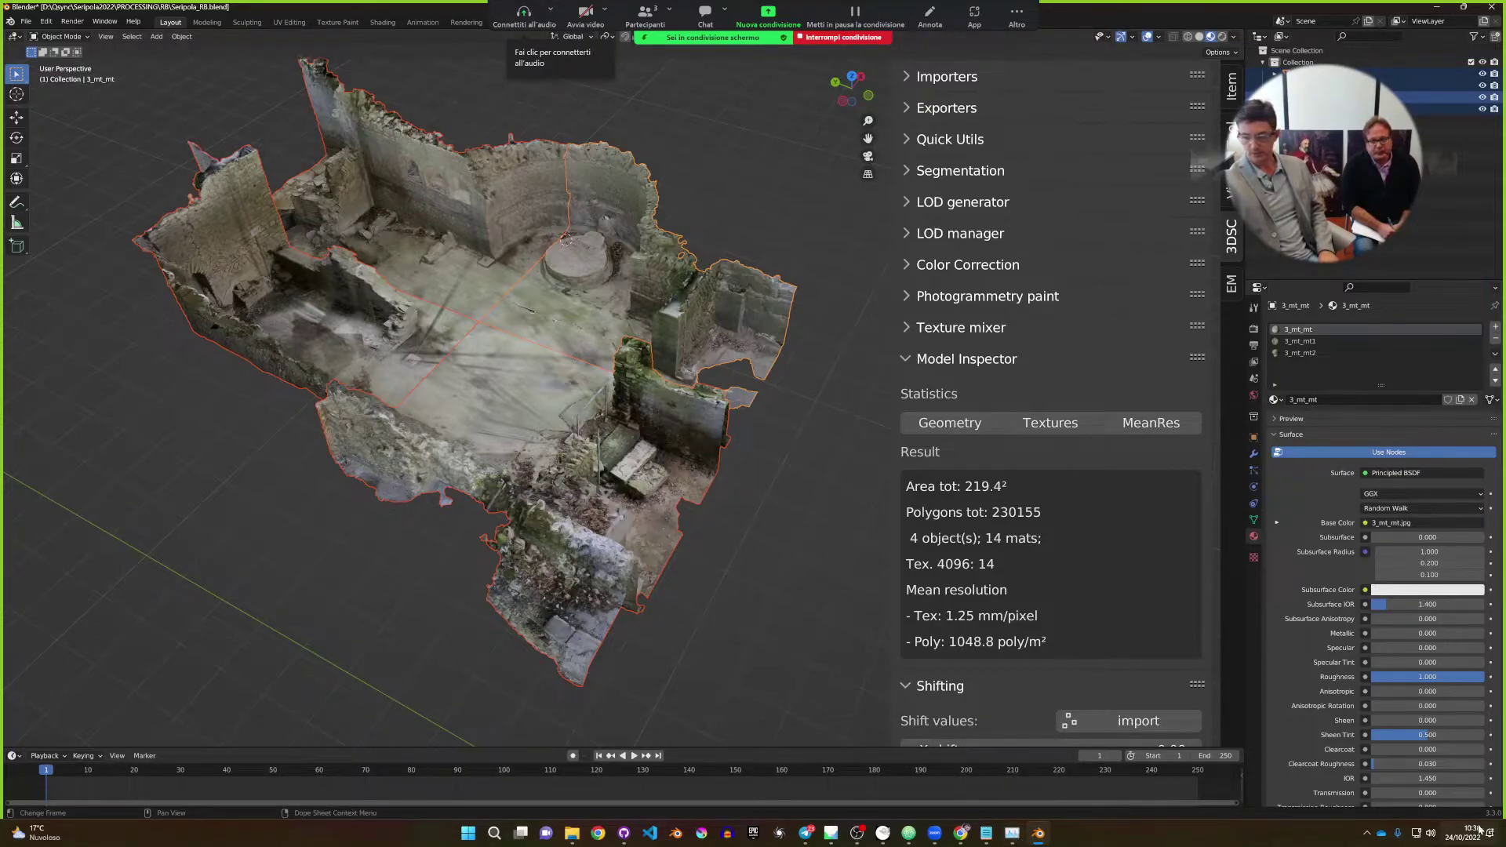
Show the desktop and open Seripola_RB.csv in Excel.
{"action": "left_click", "coordinate": [1503, 836]}
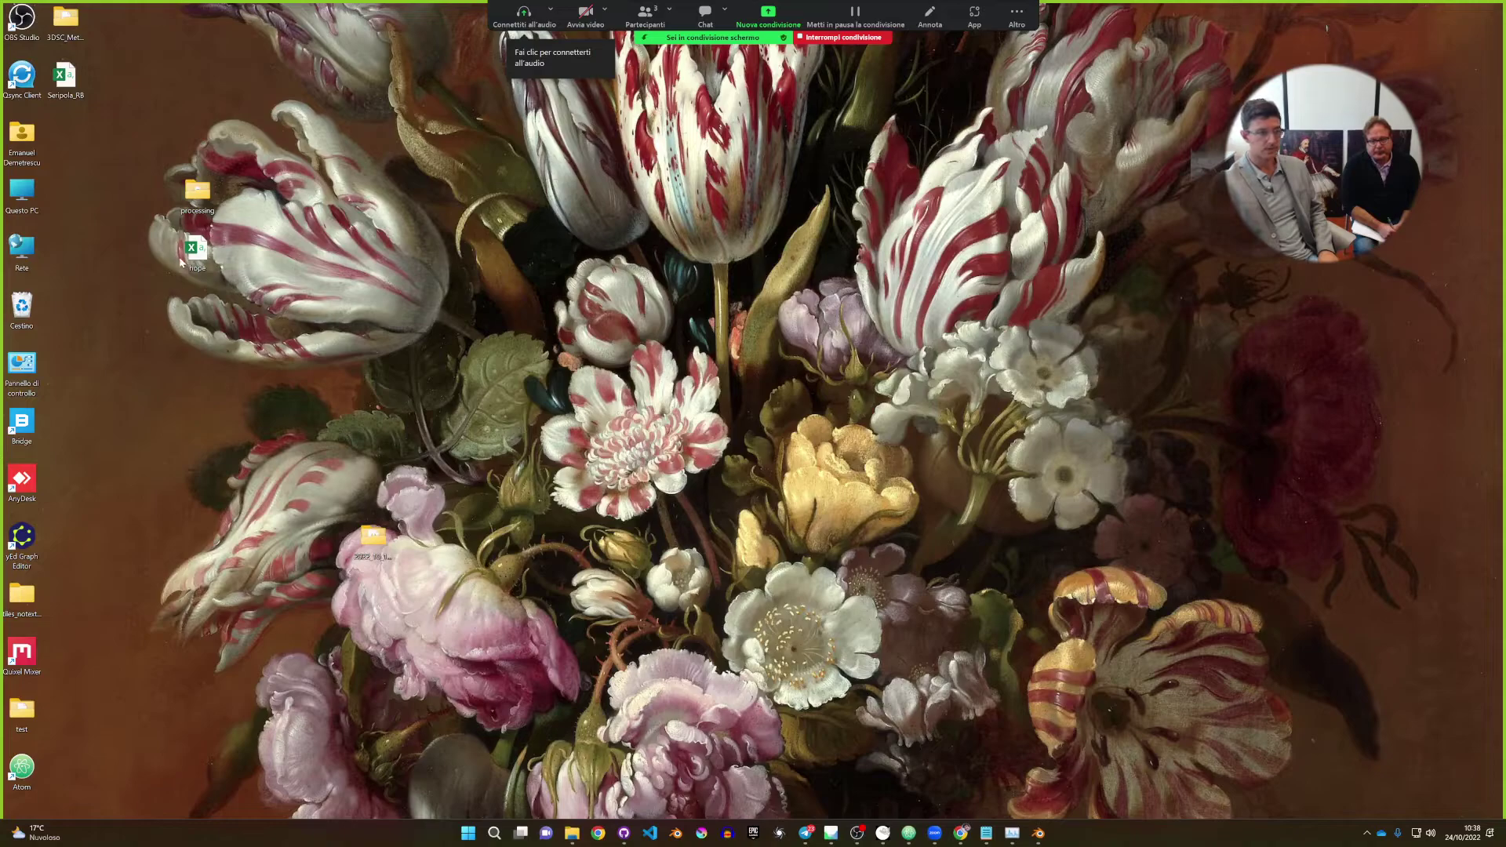
{"action": "double_click", "coordinate": [66, 77]}
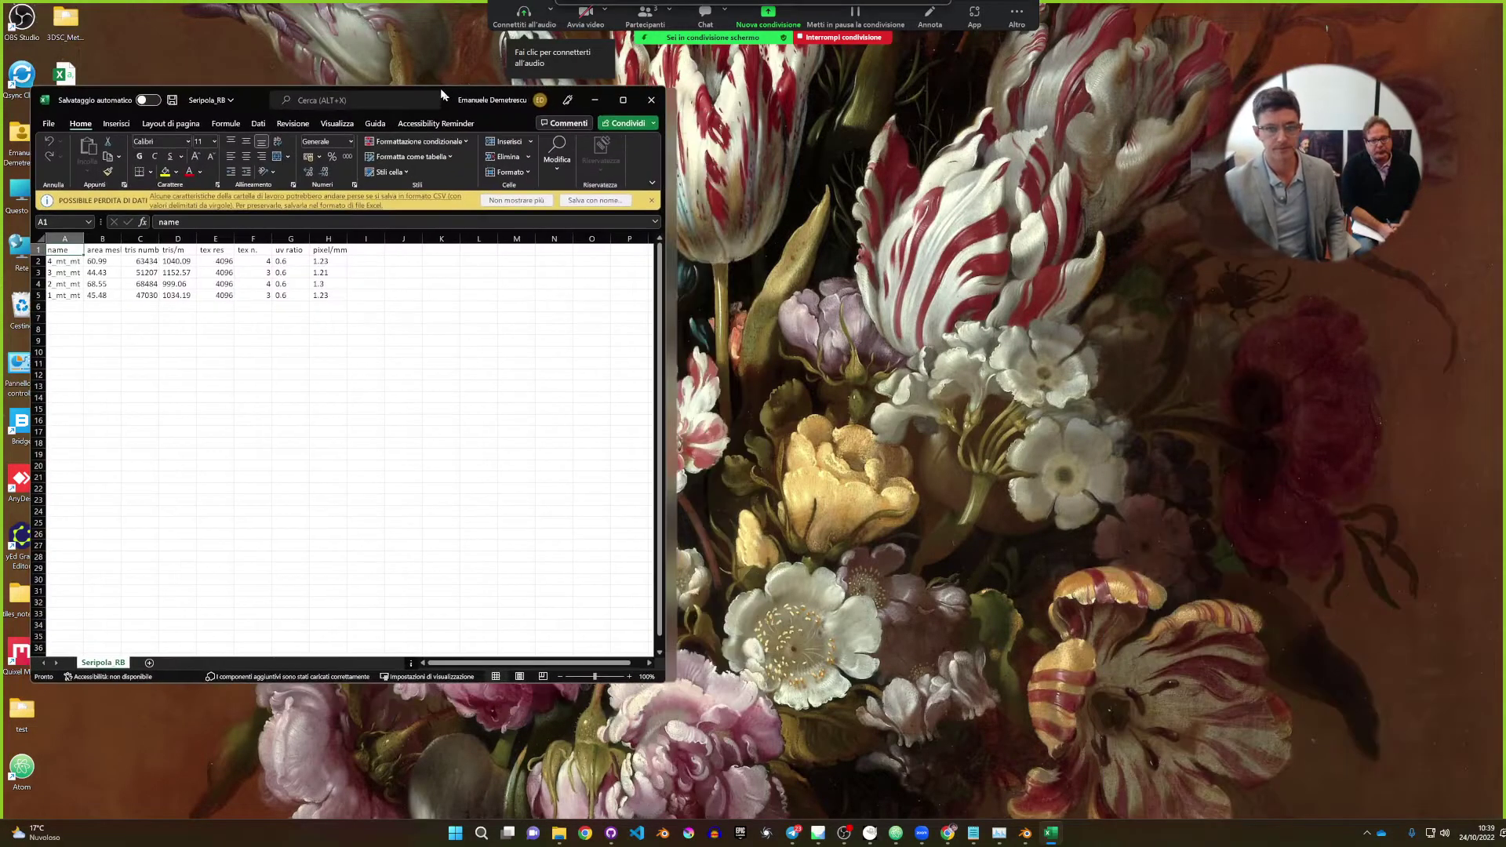
Widen the Excel window and autofit columns B, C and D to their contents.
{"action": "scroll", "coordinate": [416, 375], "scroll_direction": "up", "scroll_amount": 3, "text": "ctrl"}
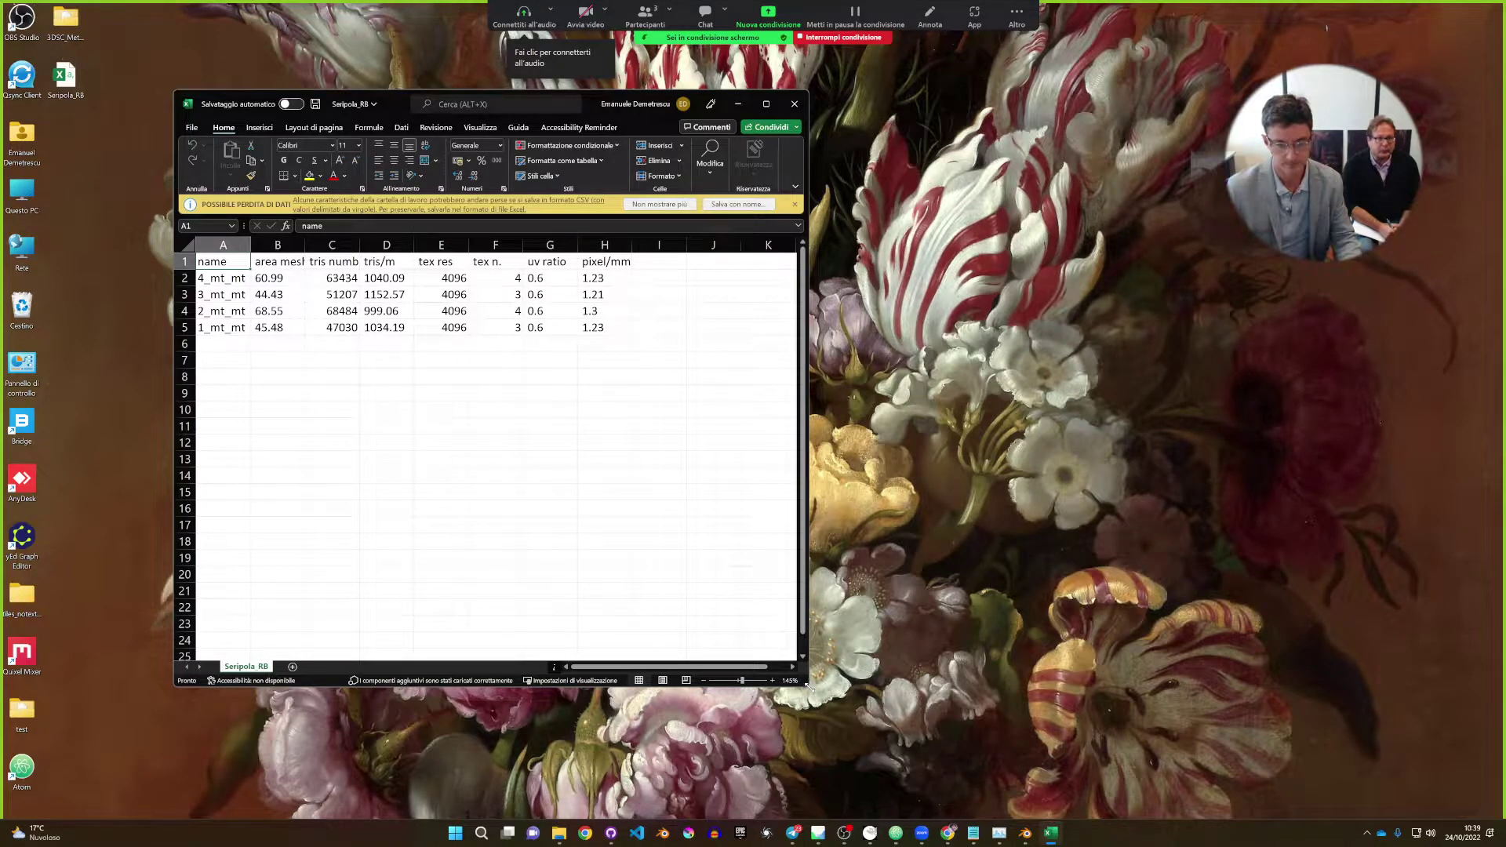
{"action": "left_click_drag", "start_coordinate": [808, 687], "coordinate": [1044, 653]}
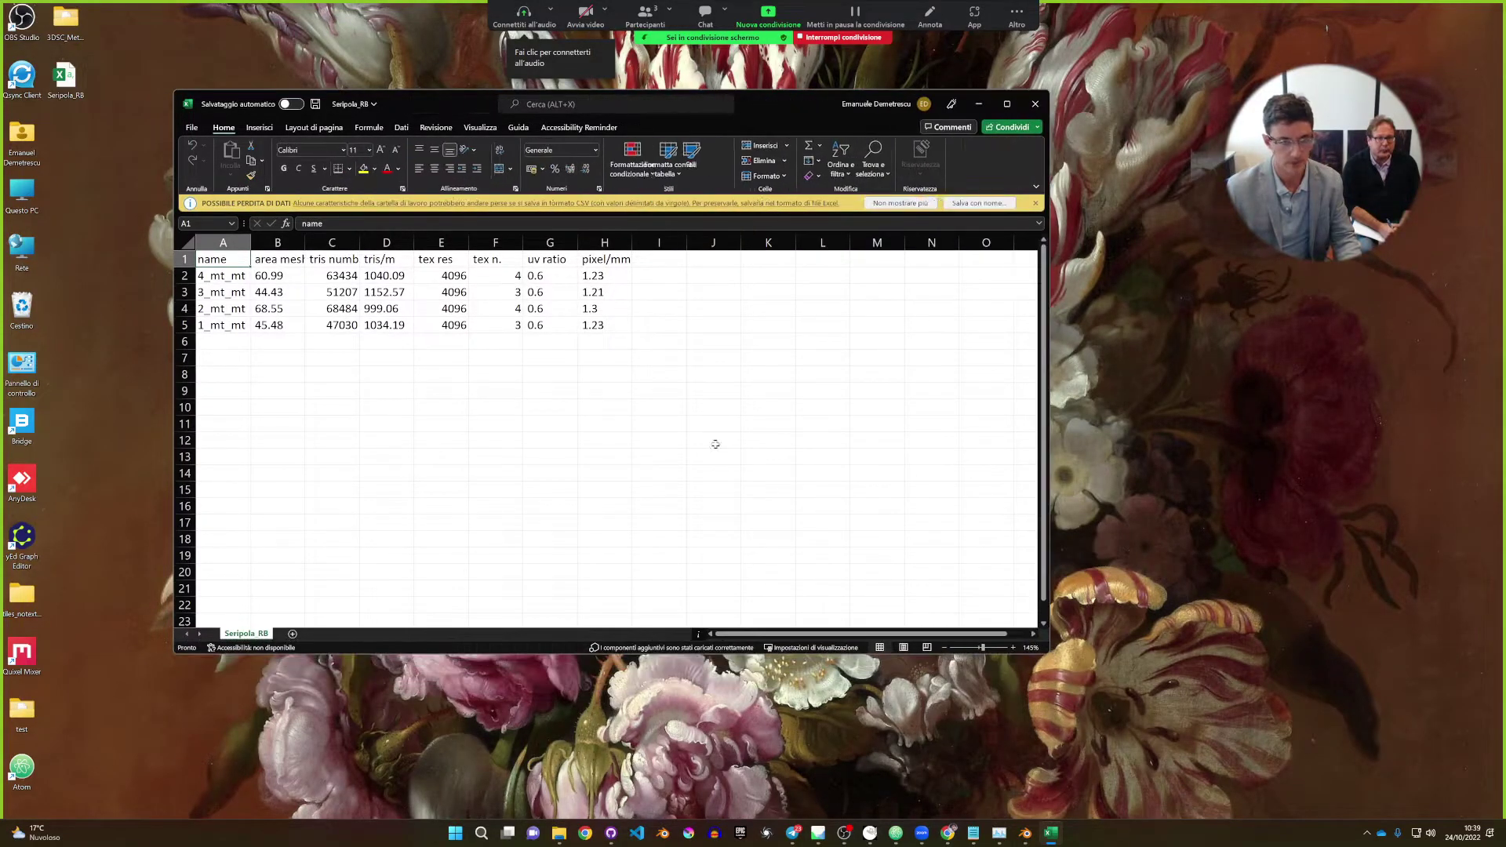
{"action": "double_click", "coordinate": [304, 243]}
{"action": "double_click", "coordinate": [368, 242]}
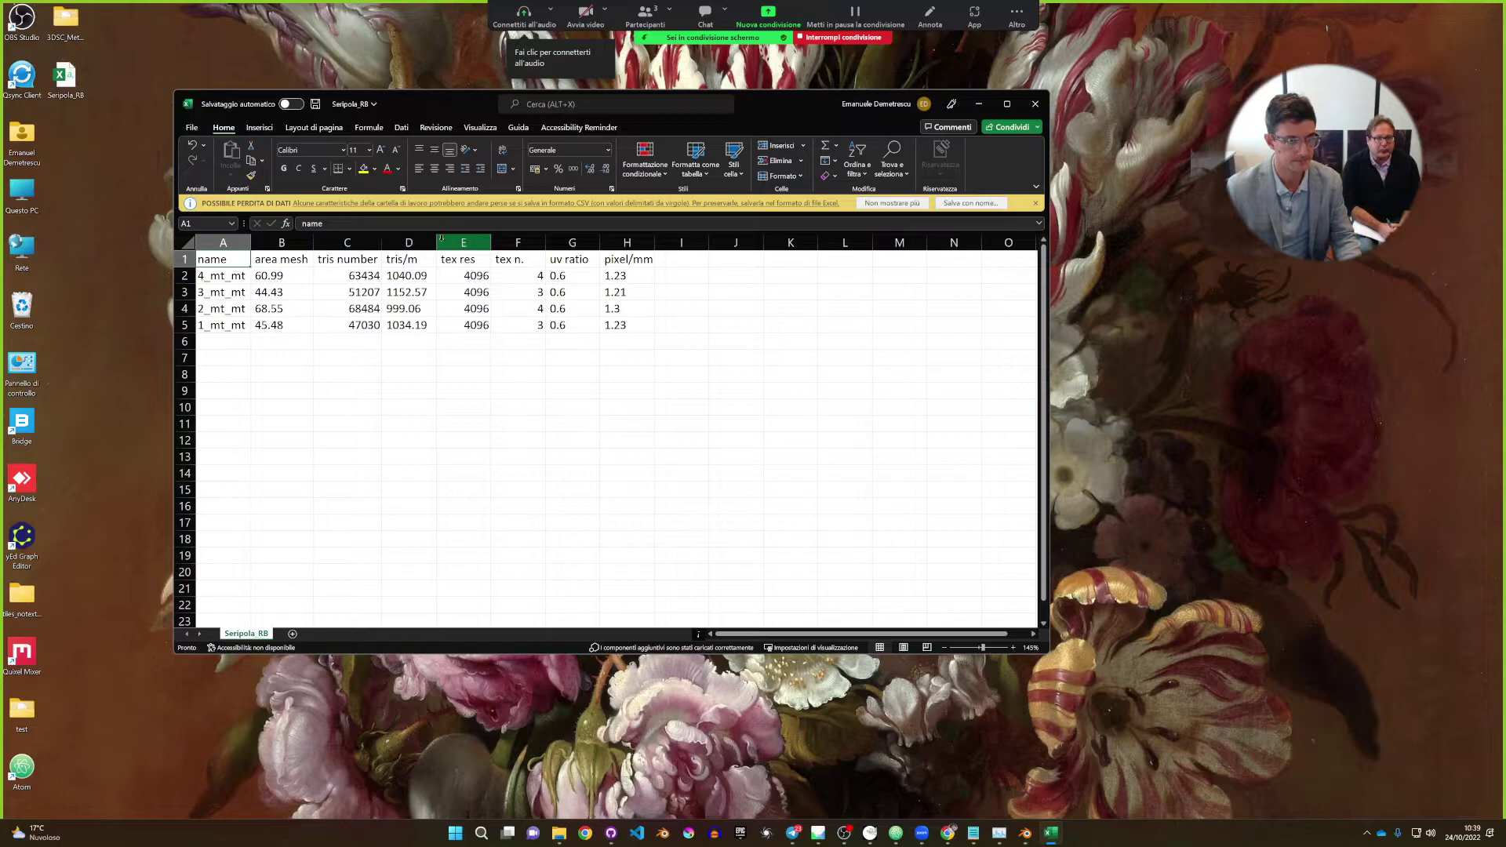
{"action": "double_click", "coordinate": [436, 243]}
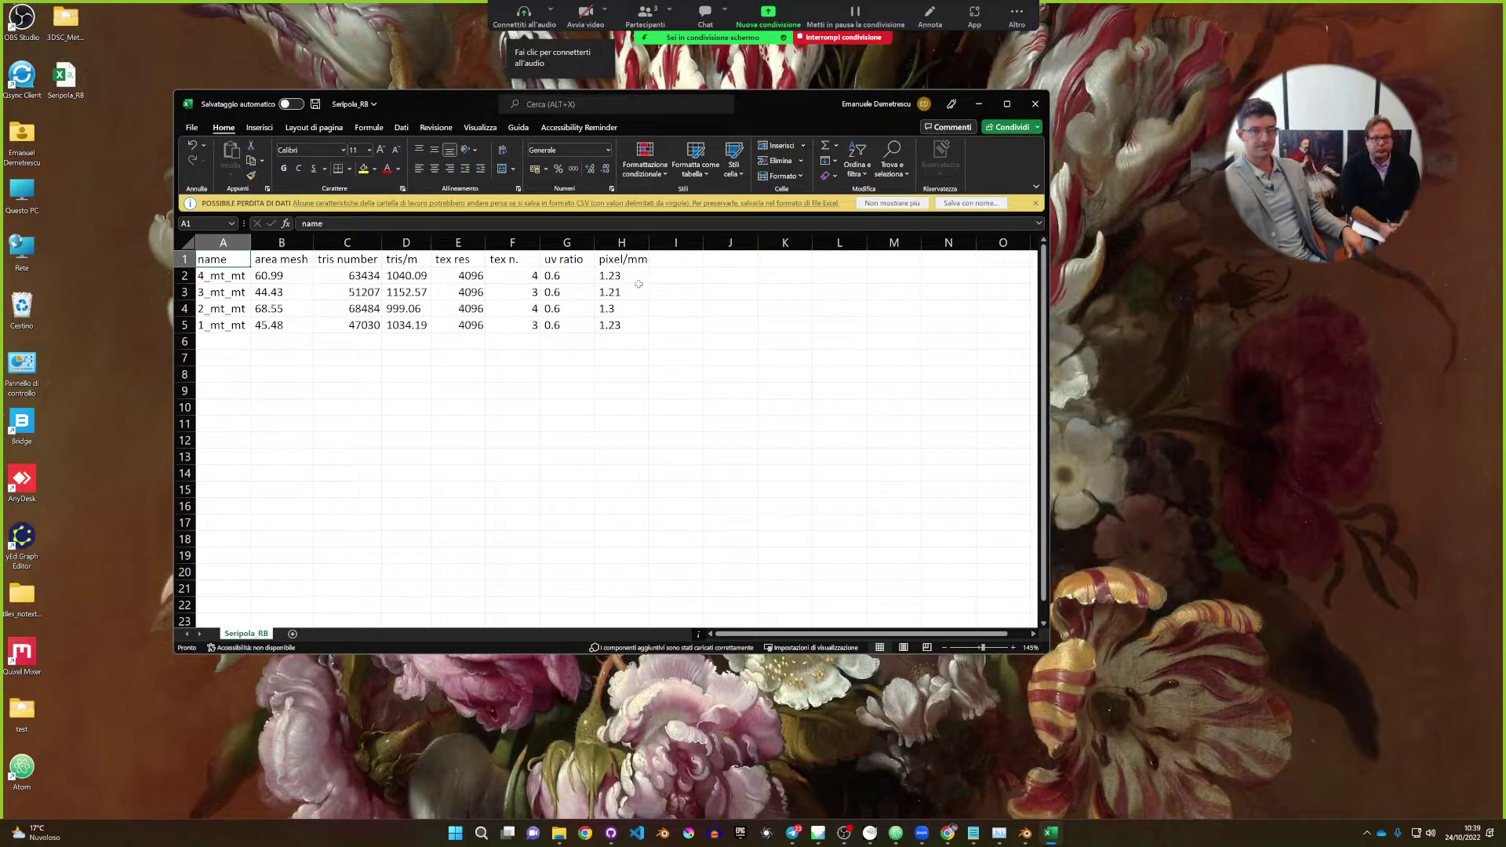
Review the uv ratio values in column G, then return to Blender and select only 1_mt_mt.
{"action": "left_click", "coordinate": [566, 242]}
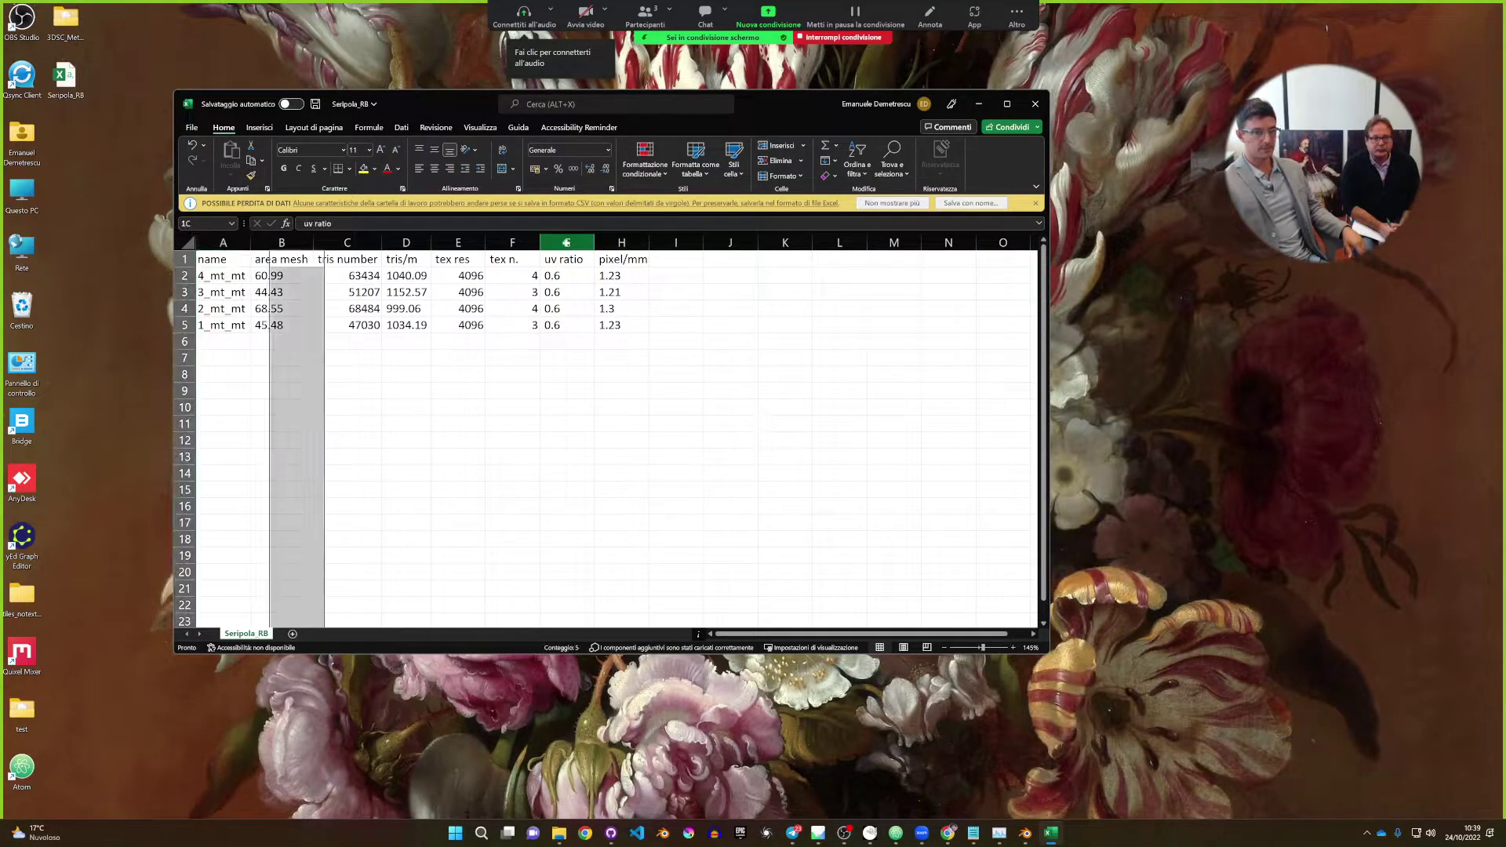
{"action": "left_click", "coordinate": [566, 325]}
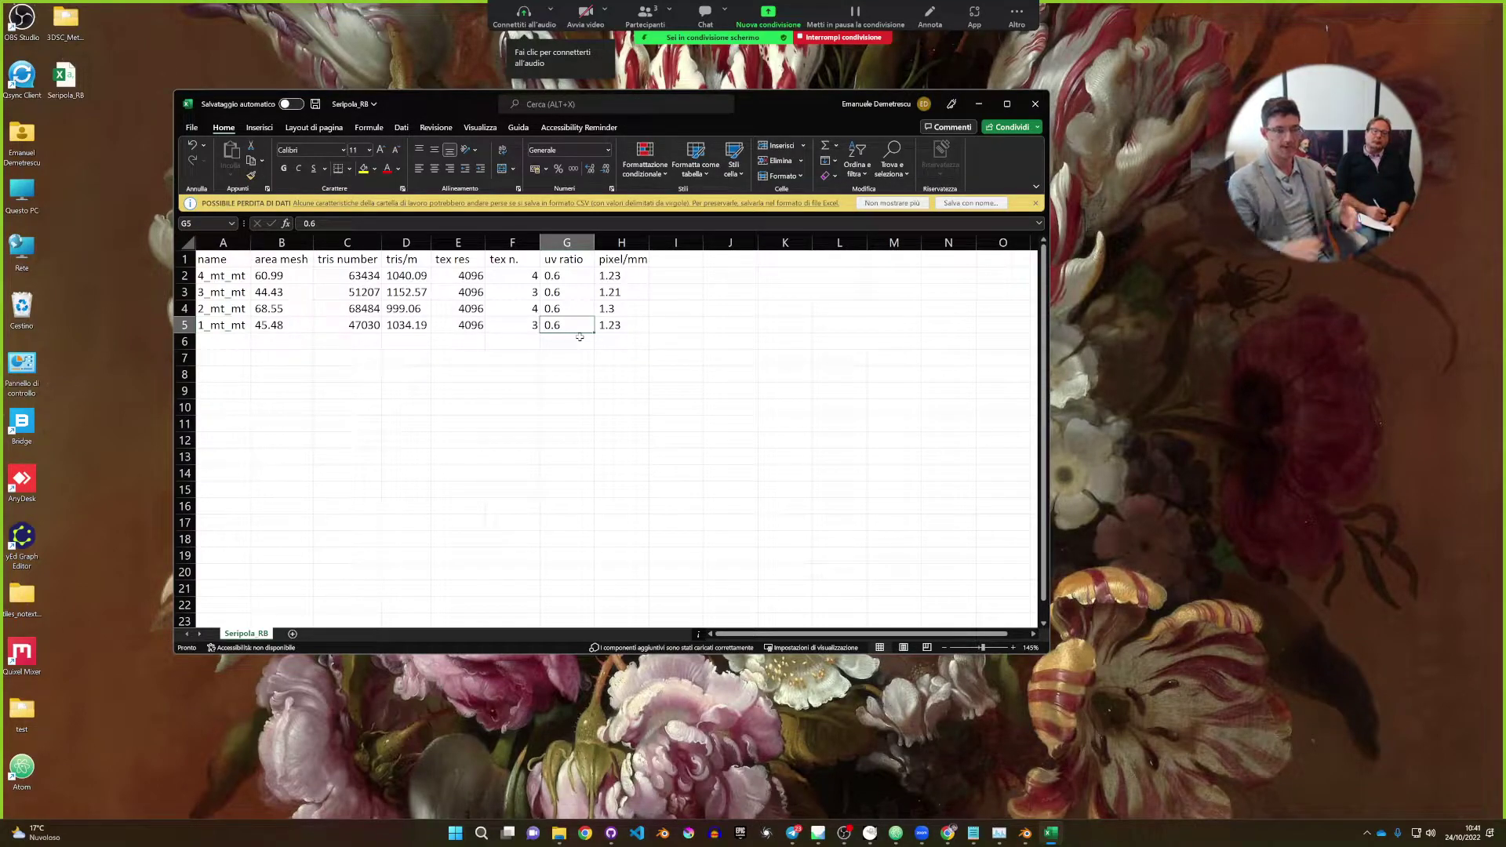
{"action": "left_click", "coordinate": [560, 276]}
{"action": "left_click", "coordinate": [563, 291]}
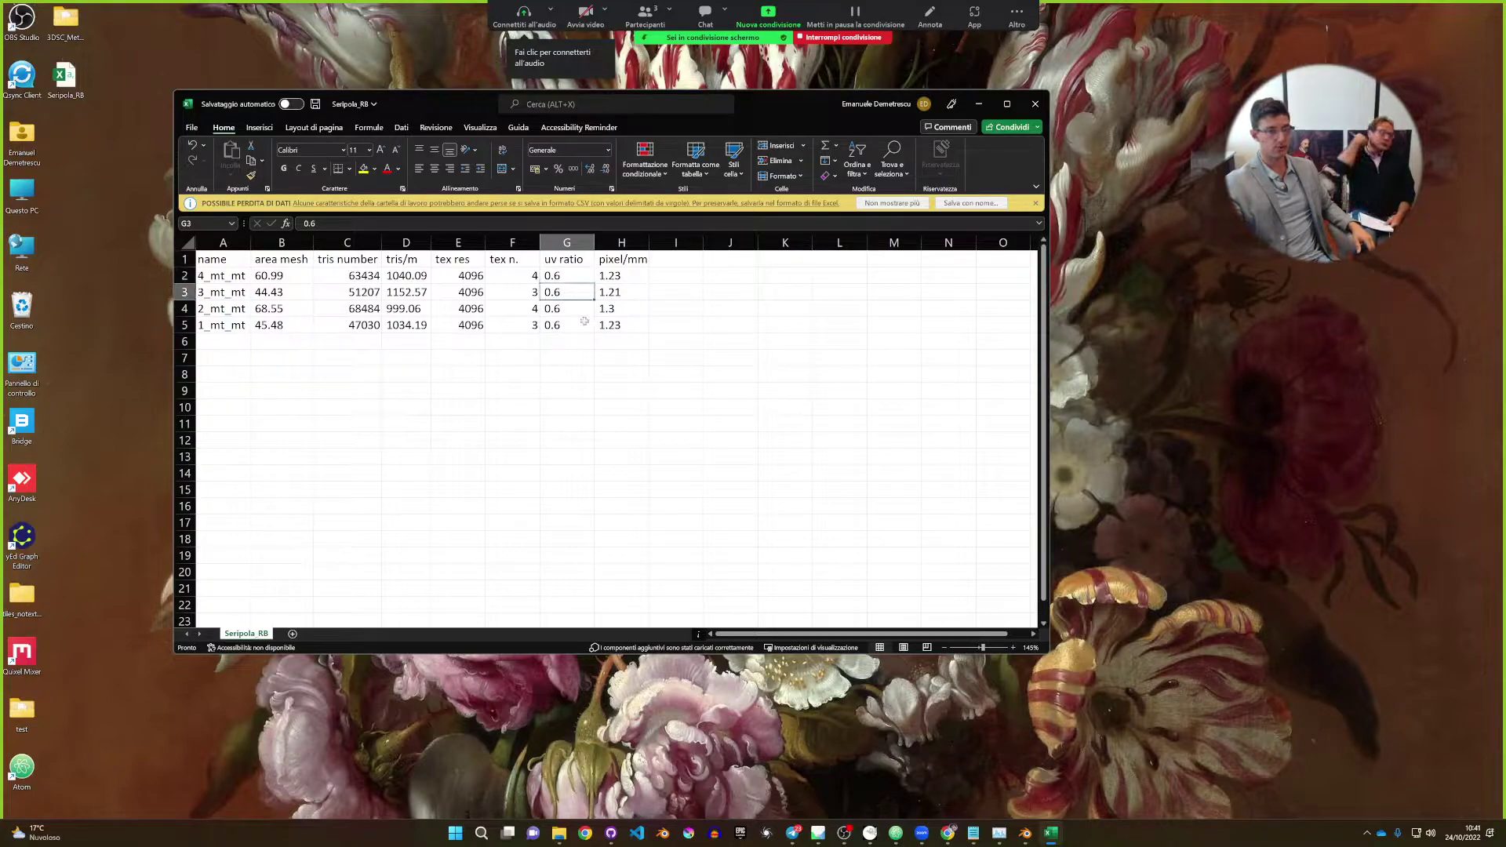
{"action": "left_click", "coordinate": [579, 312]}
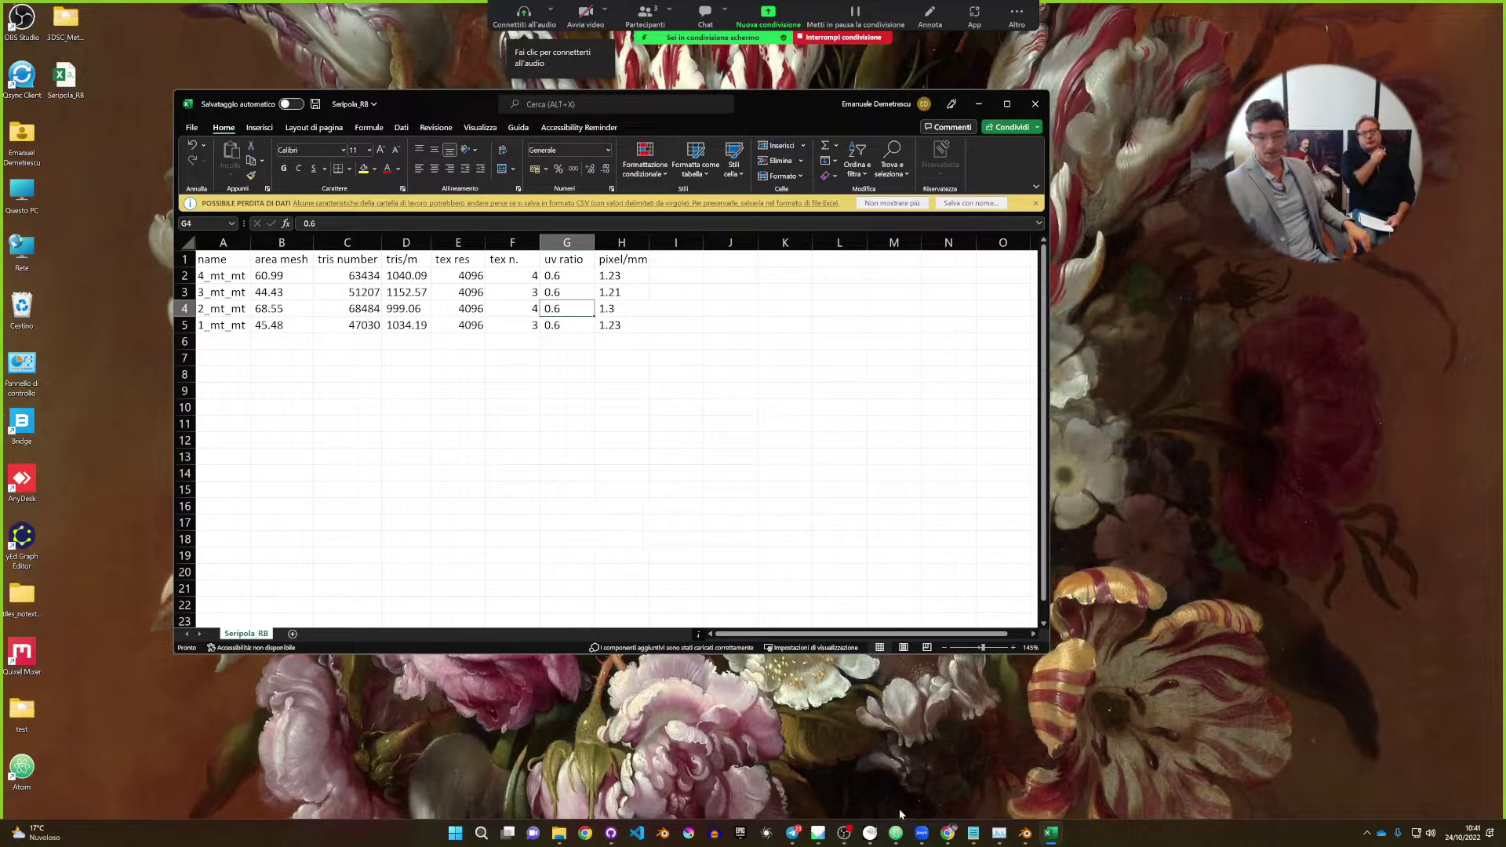
{"action": "left_click", "coordinate": [1025, 833]}
{"action": "left_click", "coordinate": [488, 315]}
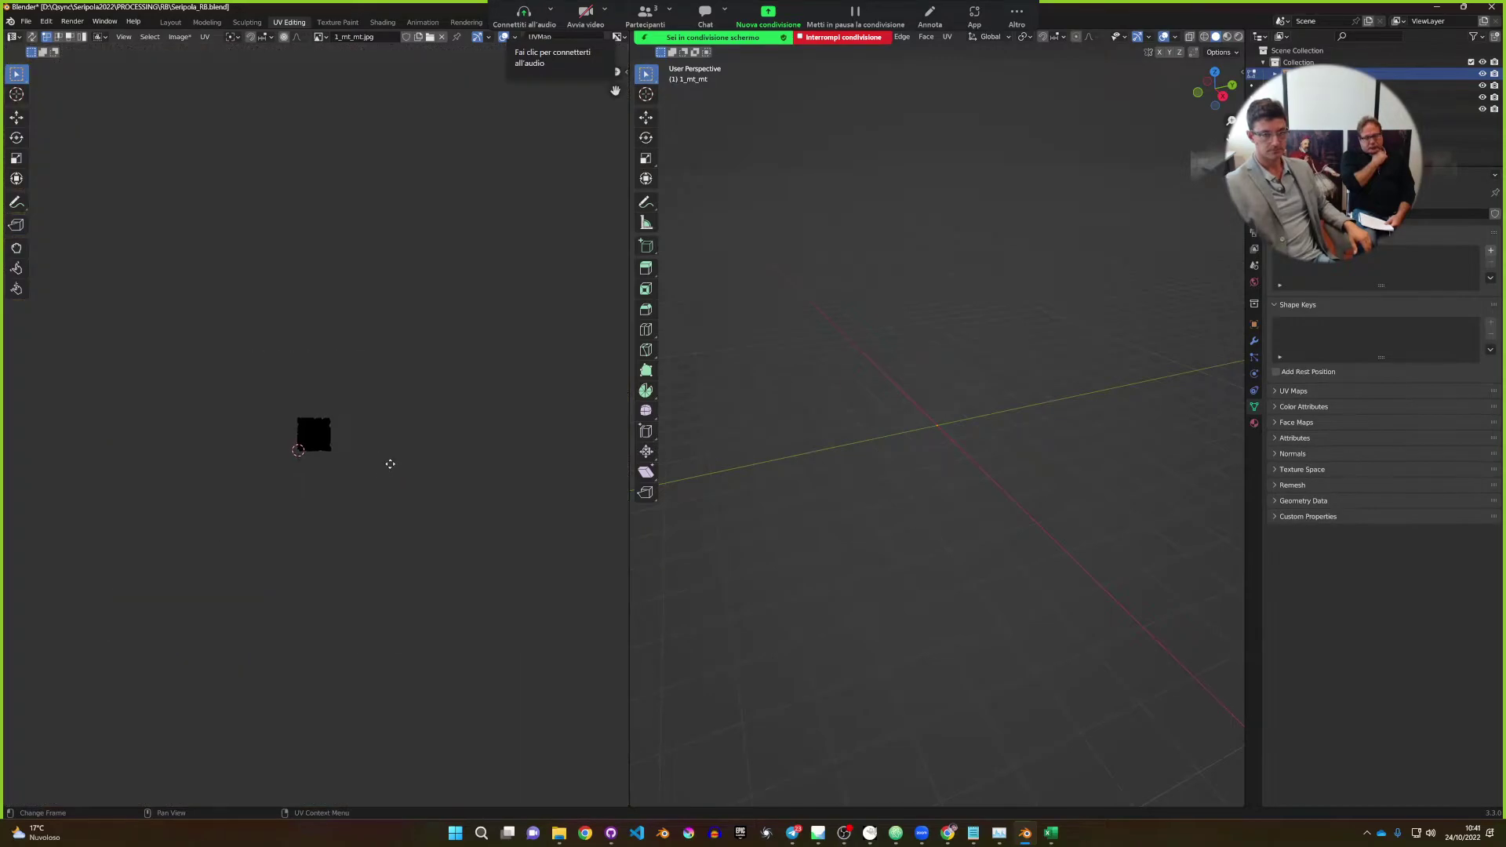
Frame the edit-mode 1_mt_mt mesh and show its material settings.
{"action": "scroll", "coordinate": [321, 452], "scroll_direction": "up", "scroll_amount": 5}
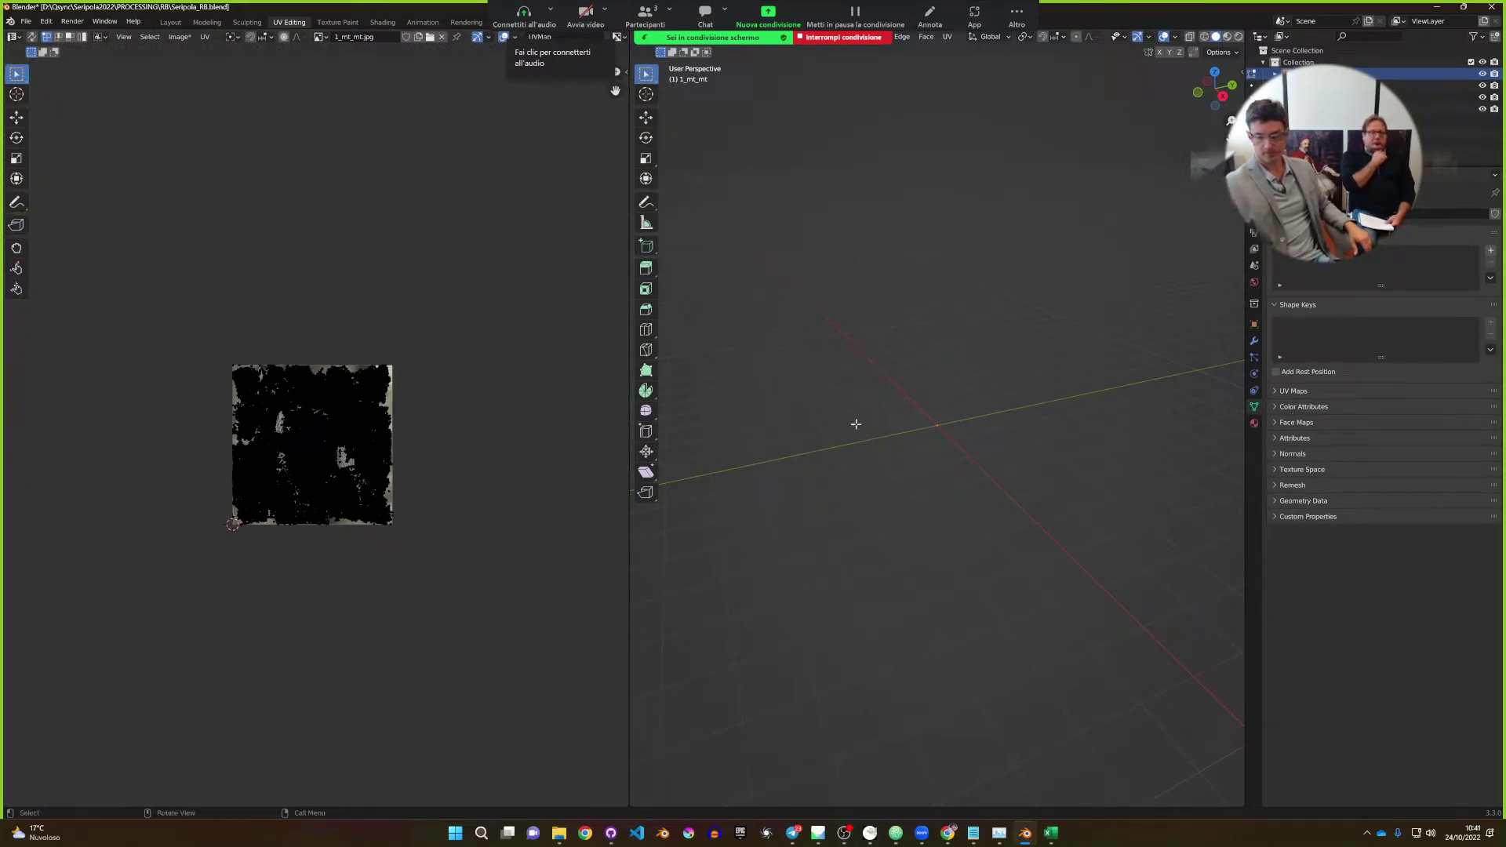
{"action": "key", "text": "KP_Decimal"}
{"action": "middle_click_drag", "start_coordinate": [968, 503], "coordinate": [1053, 446]}
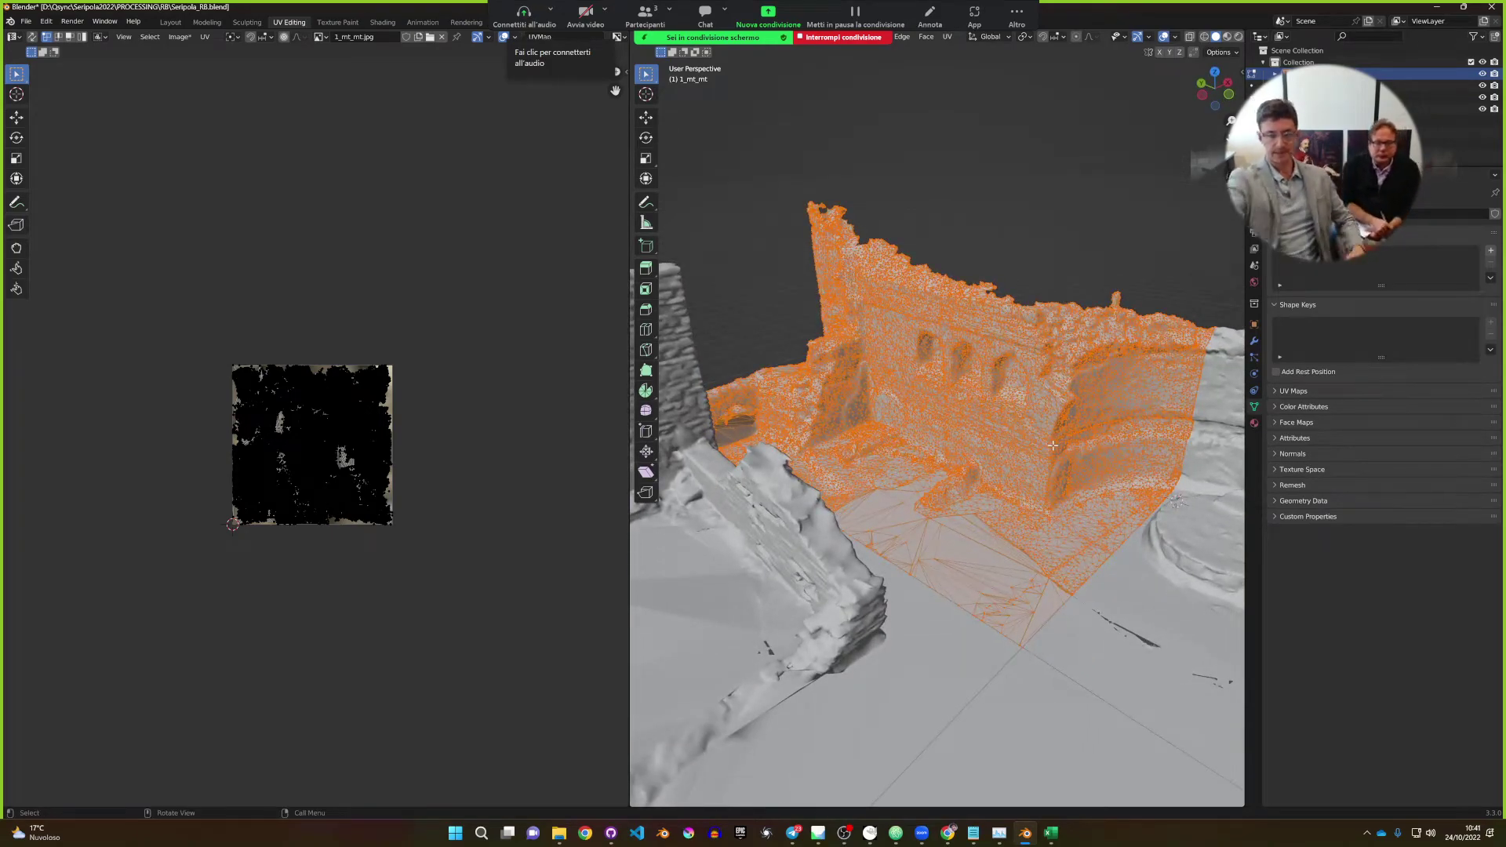
{"action": "scroll", "coordinate": [348, 463], "scroll_direction": "up", "scroll_amount": 5}
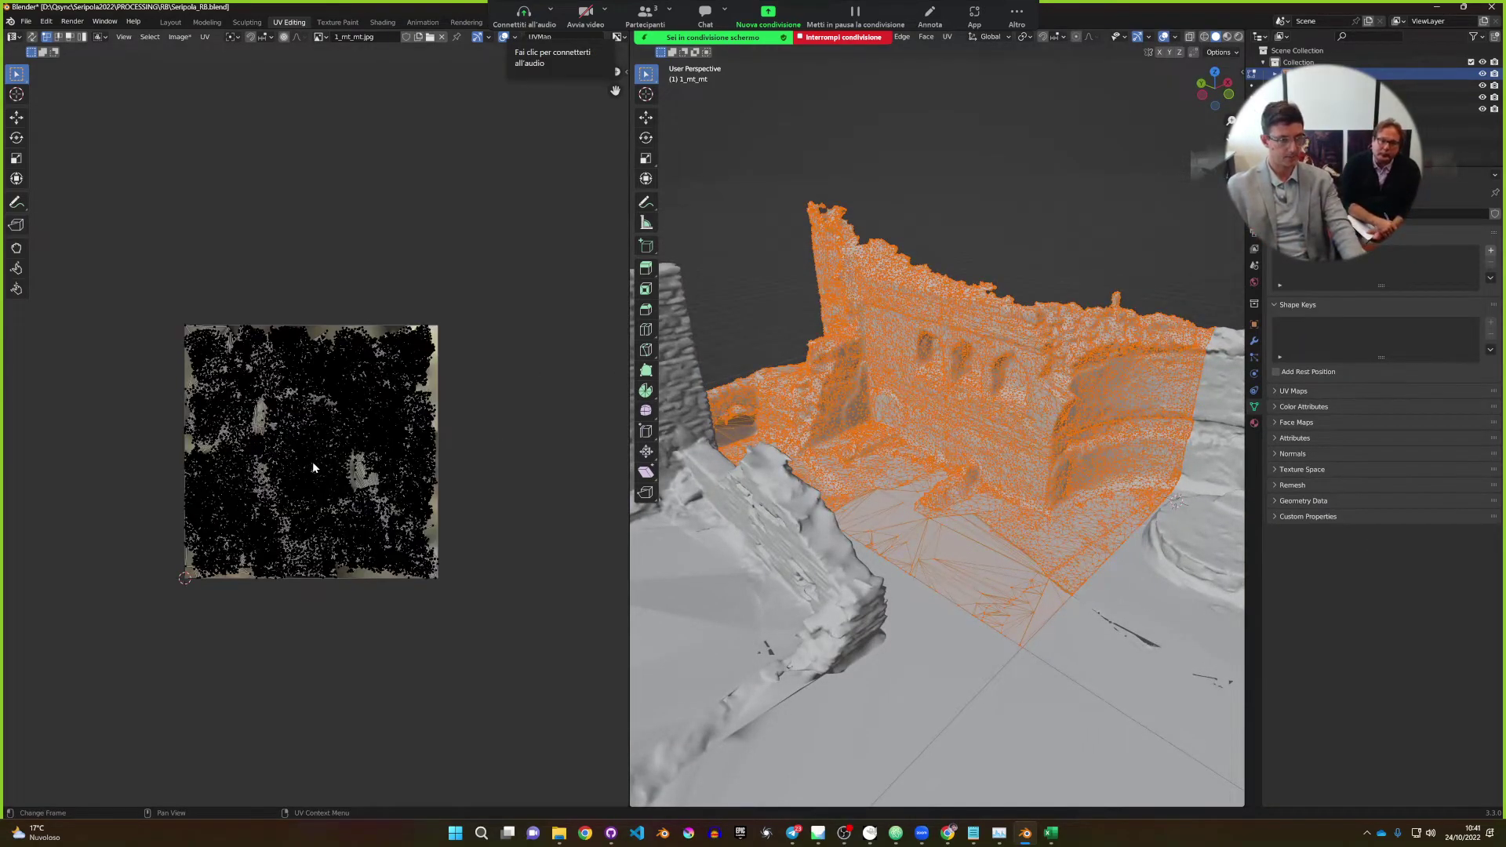
{"action": "scroll", "coordinate": [345, 430], "scroll_direction": "up", "scroll_amount": 2}
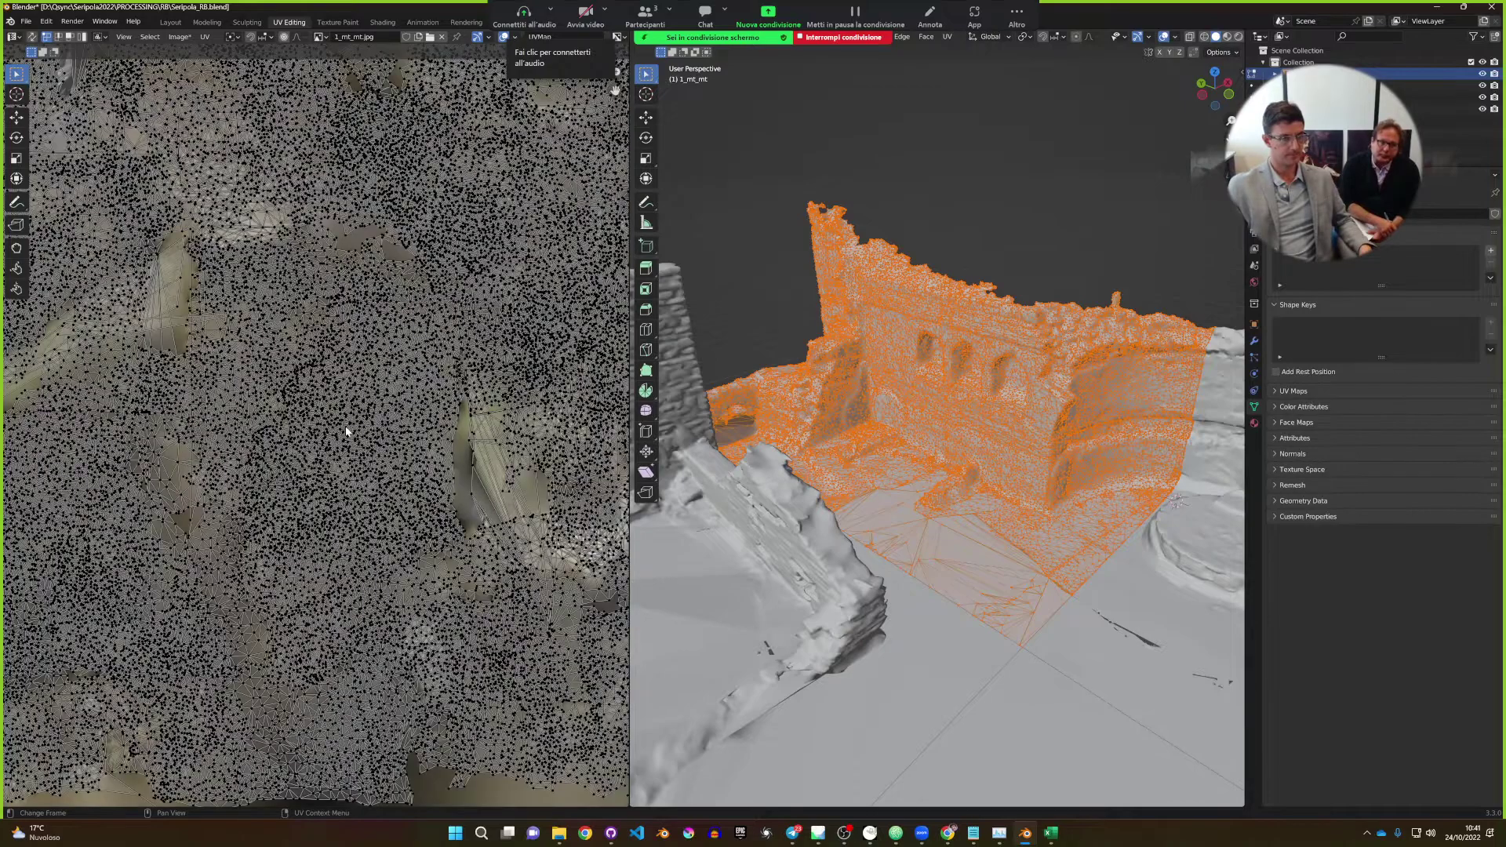
{"action": "scroll", "coordinate": [346, 431], "scroll_direction": "down", "scroll_amount": 2}
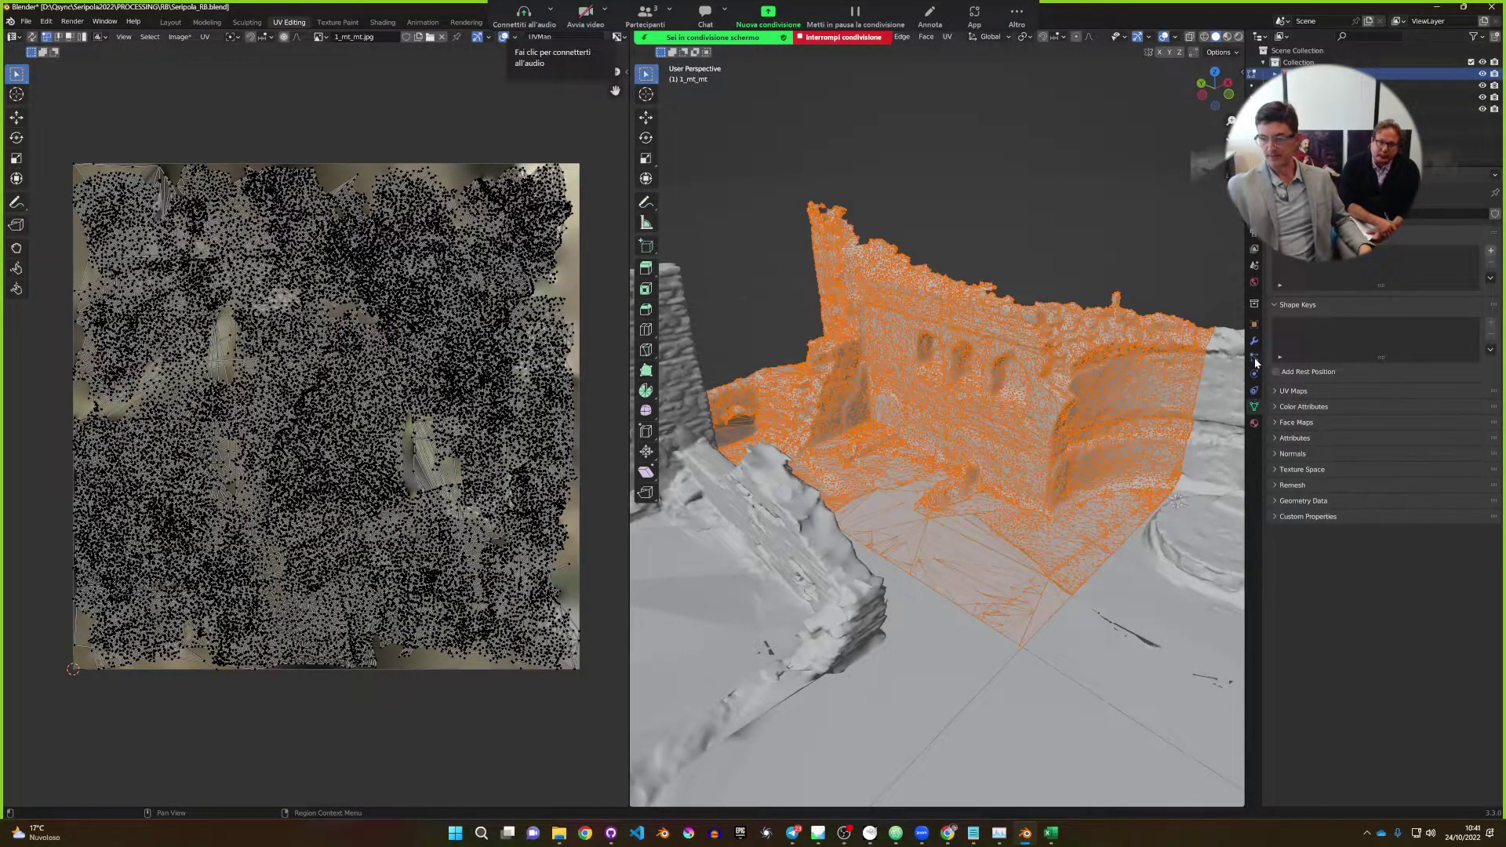
{"action": "left_click", "coordinate": [1253, 424]}
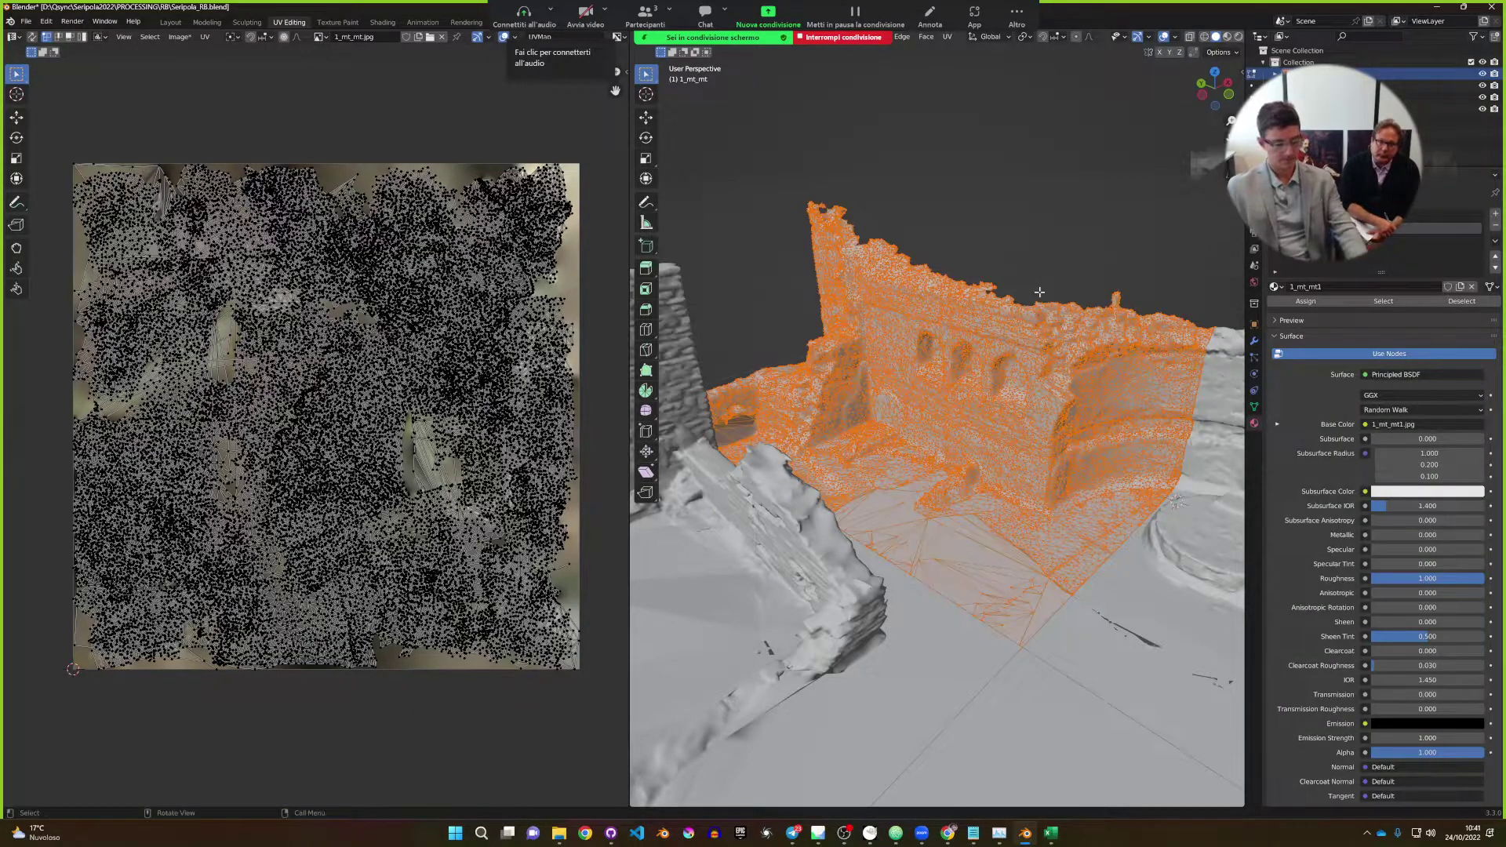
Deselect the mesh, select a patch of wall faces, then select all UV islands.
{"action": "key", "text": "alt+a"}
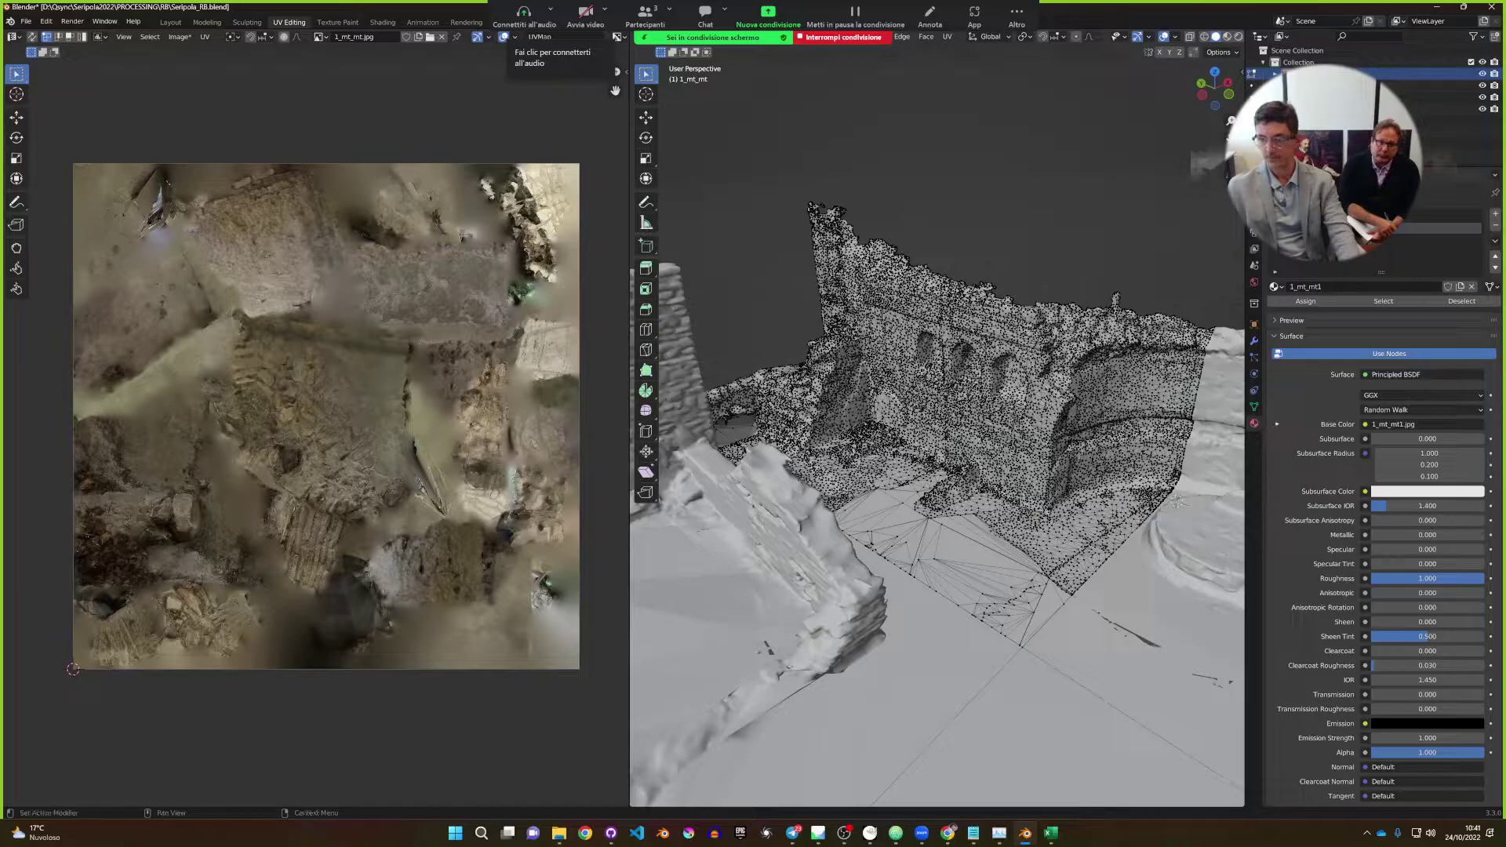
{"action": "left_click", "coordinate": [1383, 301]}
{"action": "middle_click_drag", "start_coordinate": [450, 456], "coordinate": [458, 454]}
{"action": "middle_click_drag", "start_coordinate": [965, 471], "coordinate": [912, 339]}
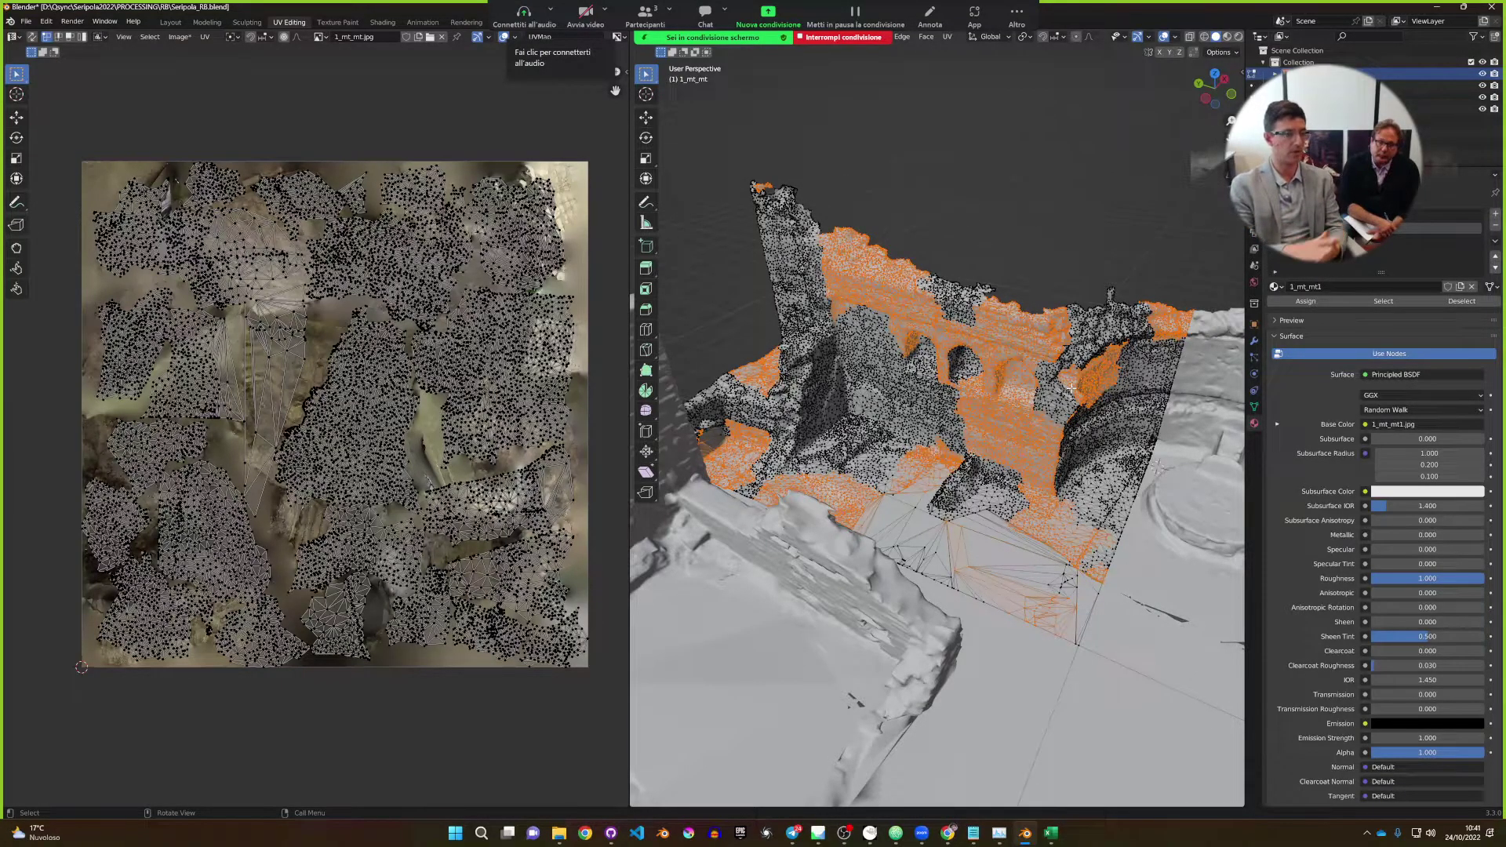
{"action": "scroll", "coordinate": [280, 336], "scroll_direction": "down", "scroll_amount": 1}
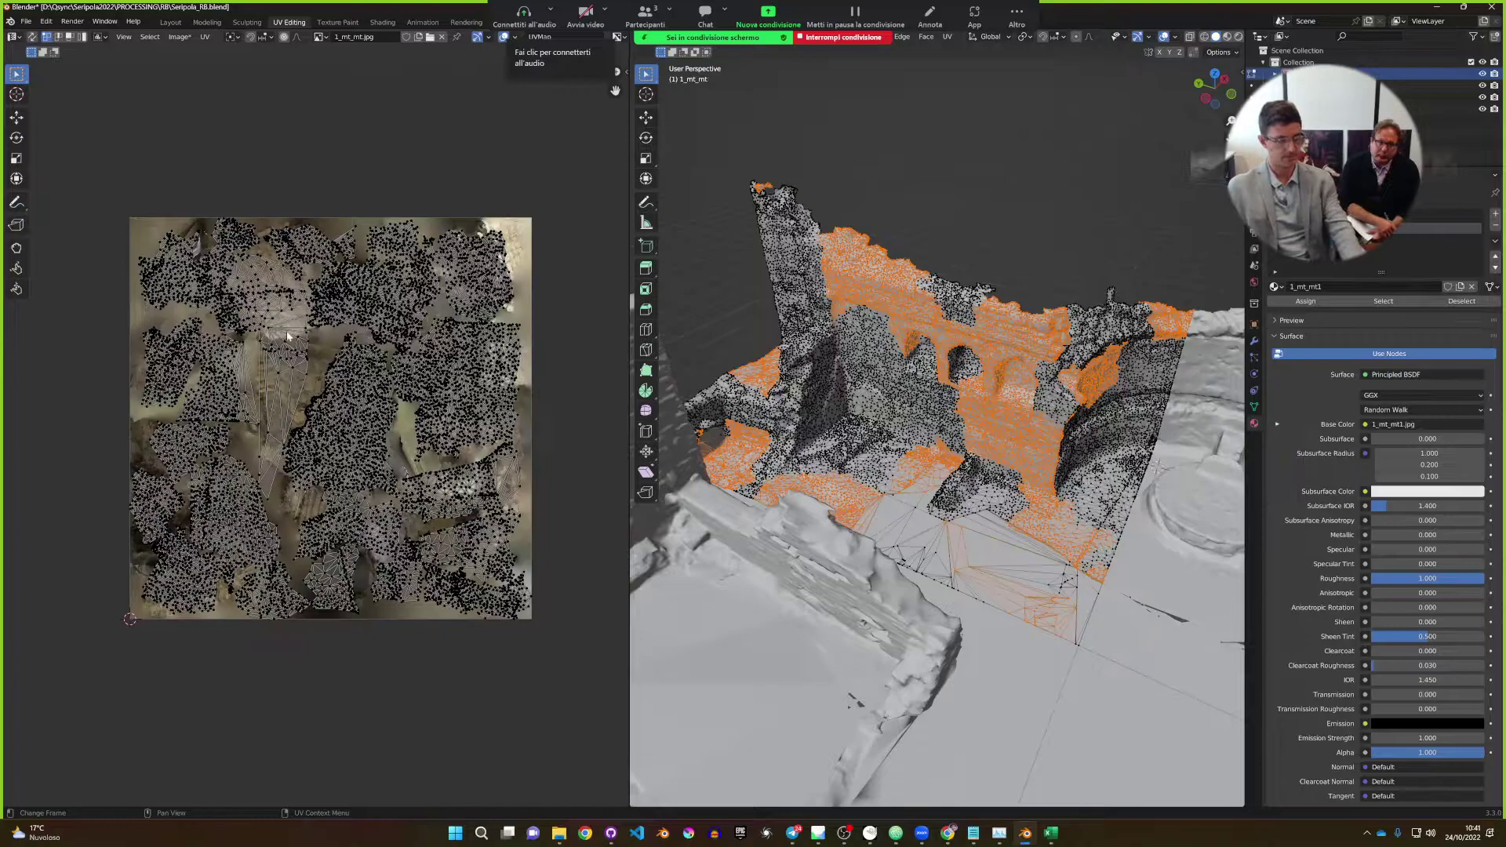
{"action": "key", "text": "a"}
{"action": "scroll", "coordinate": [322, 351], "scroll_direction": "up", "scroll_amount": 7}
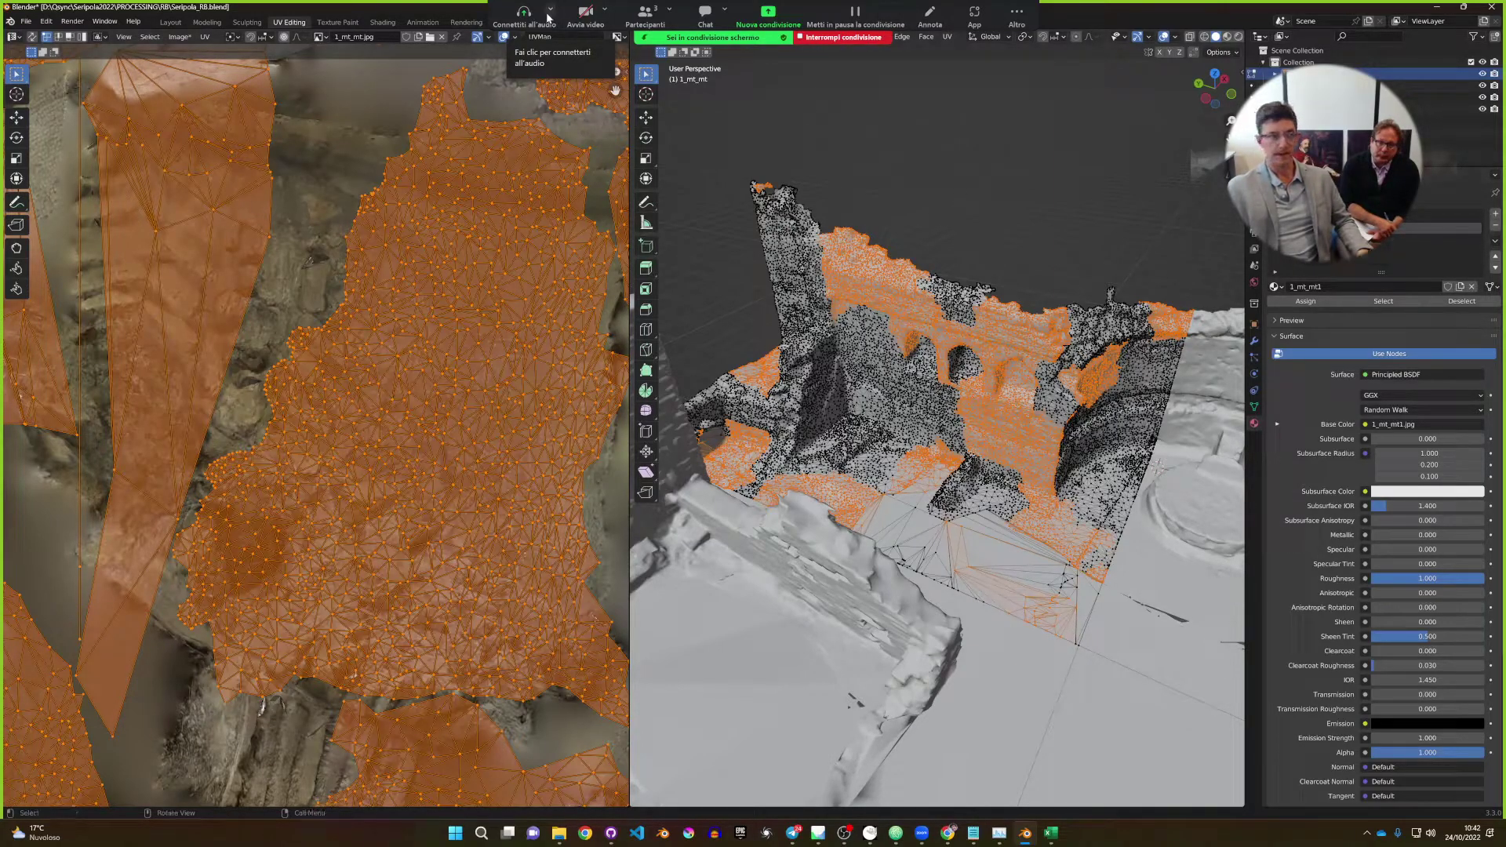
{"action": "left_click", "coordinate": [320, 37]}
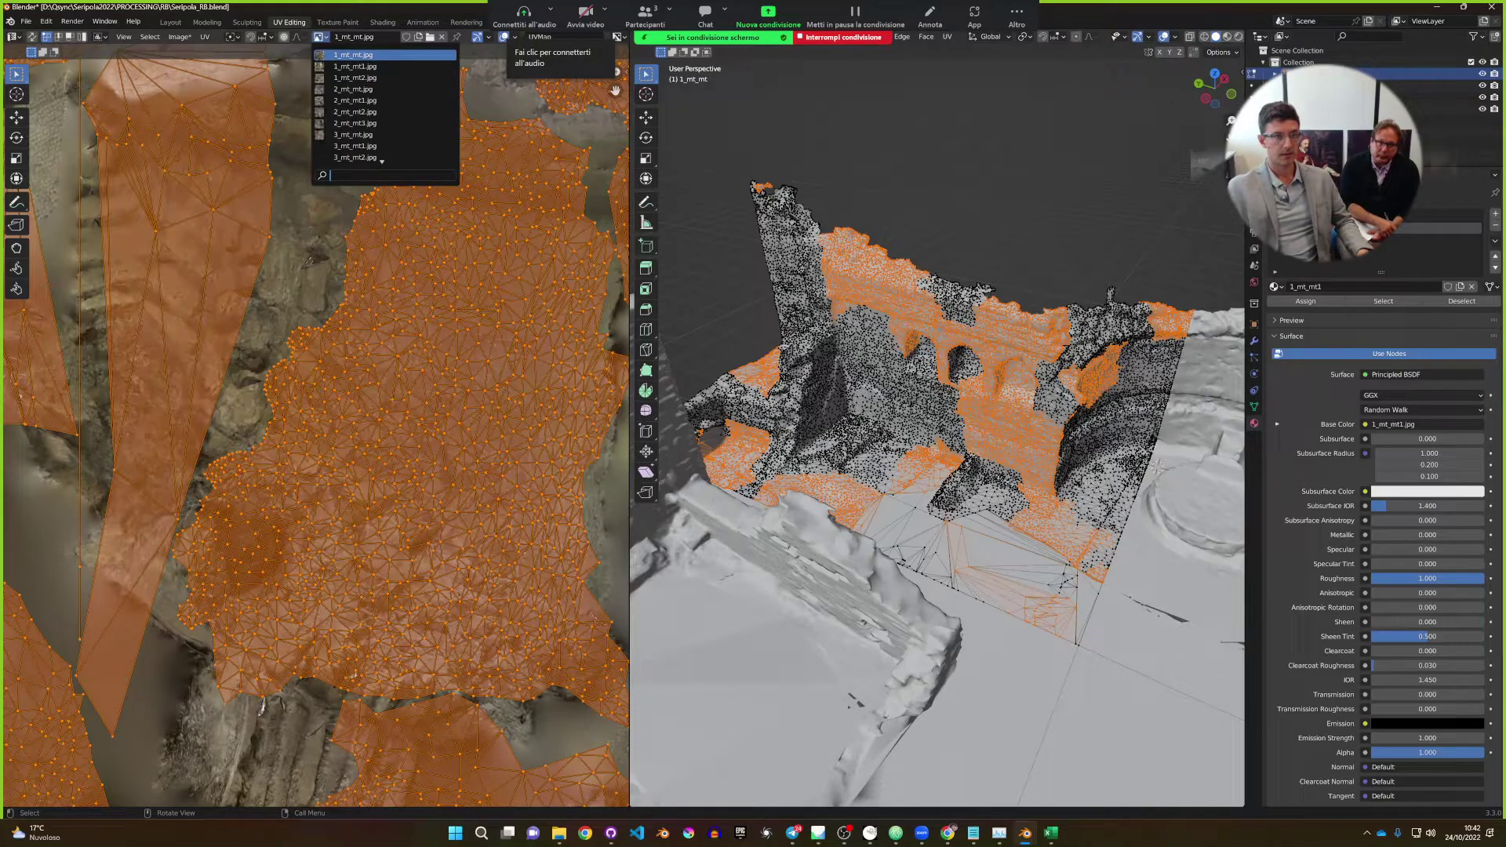
Display the 1_mt_mt1.jpg texture behind the UVs and re-enter edit mode.
{"action": "left_click", "coordinate": [376, 67]}
{"action": "scroll", "coordinate": [392, 343], "scroll_direction": "down", "scroll_amount": 4}
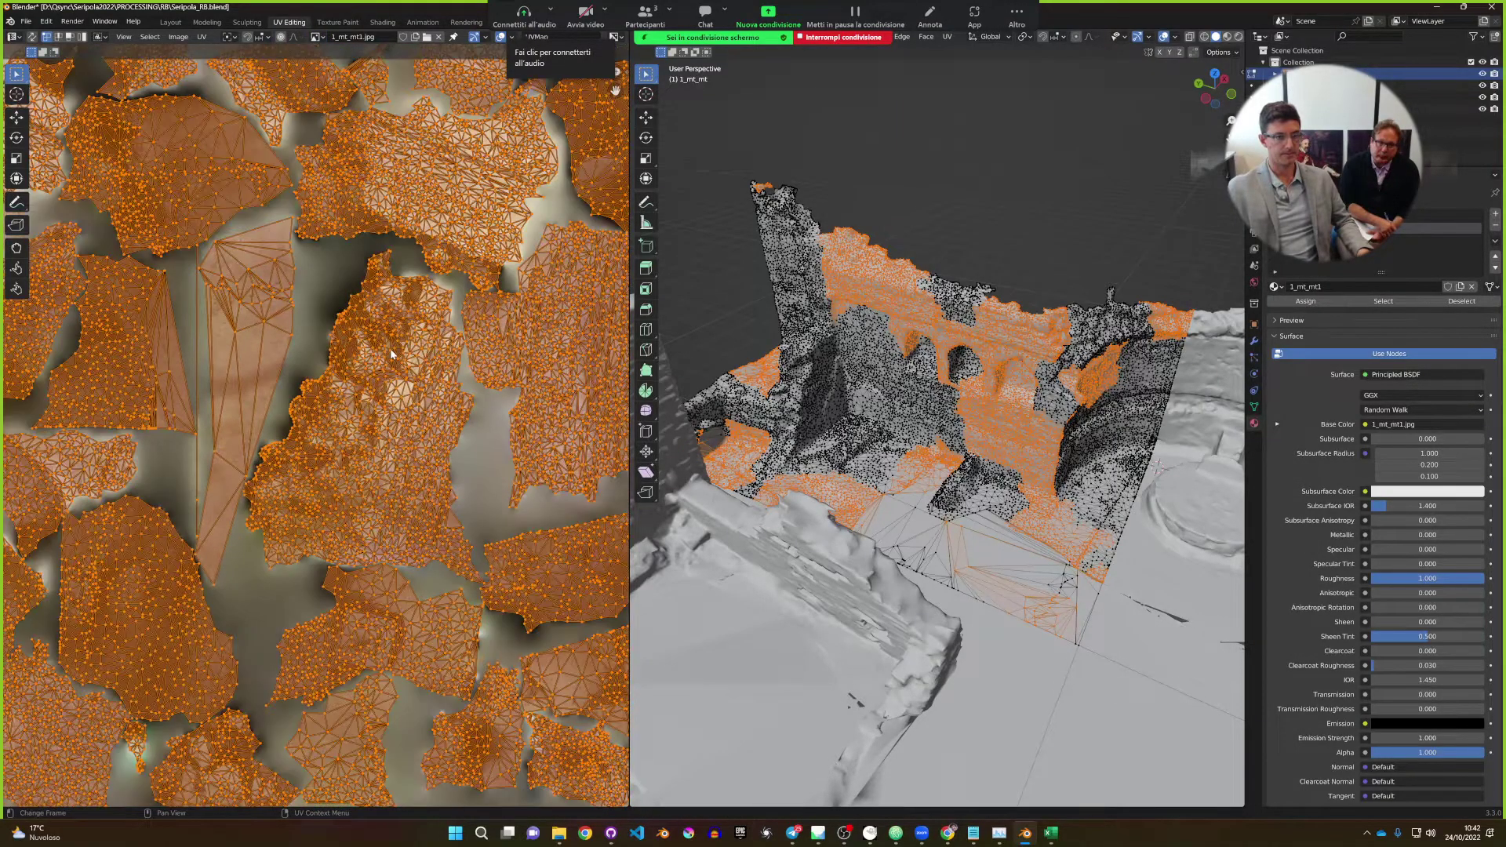
{"action": "scroll", "coordinate": [375, 349], "scroll_direction": "up", "scroll_amount": 3}
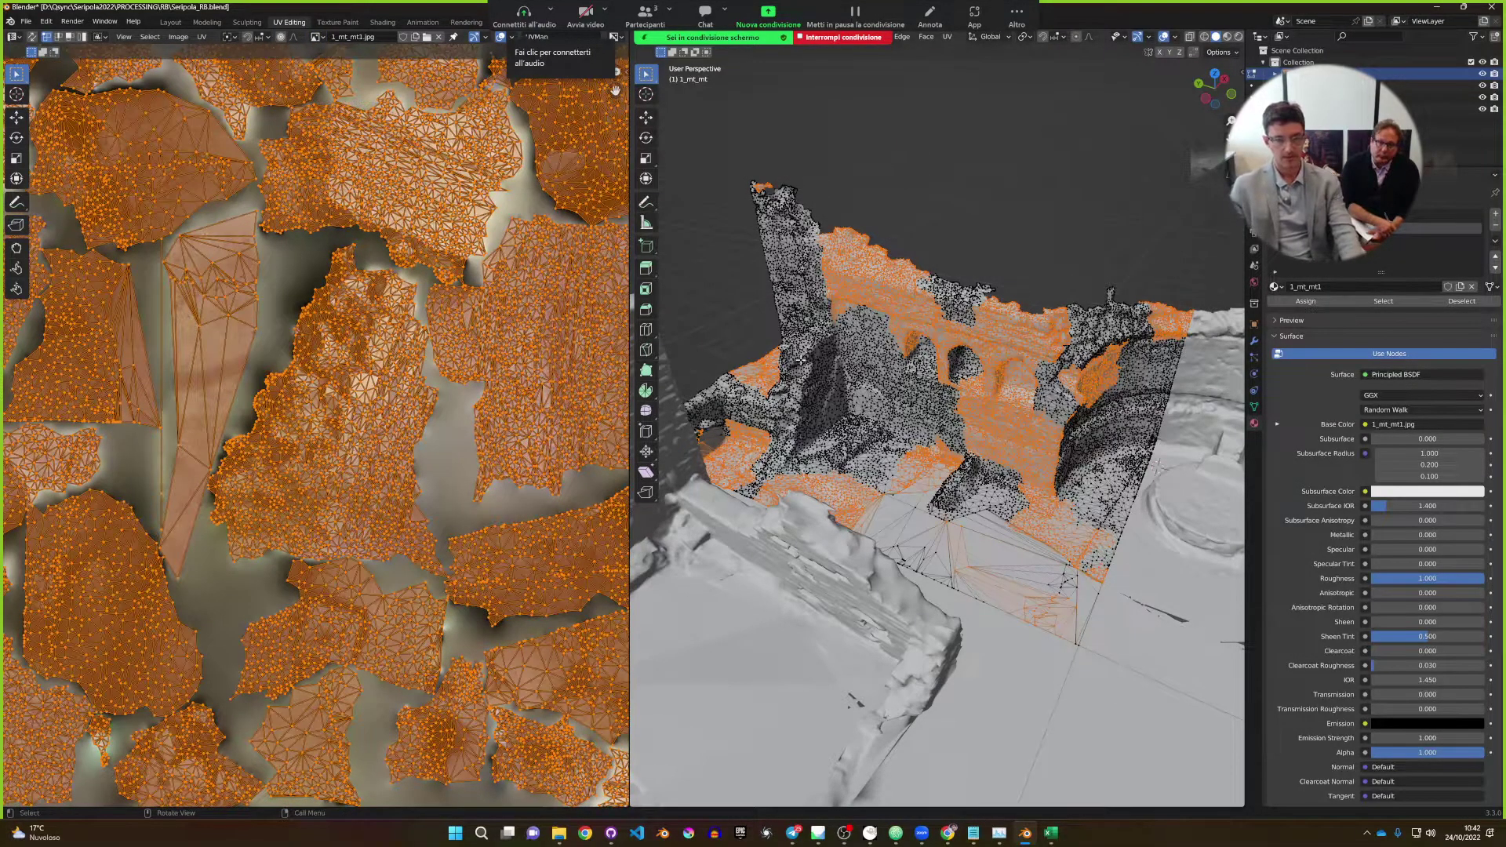
{"action": "key", "text": "Tab"}
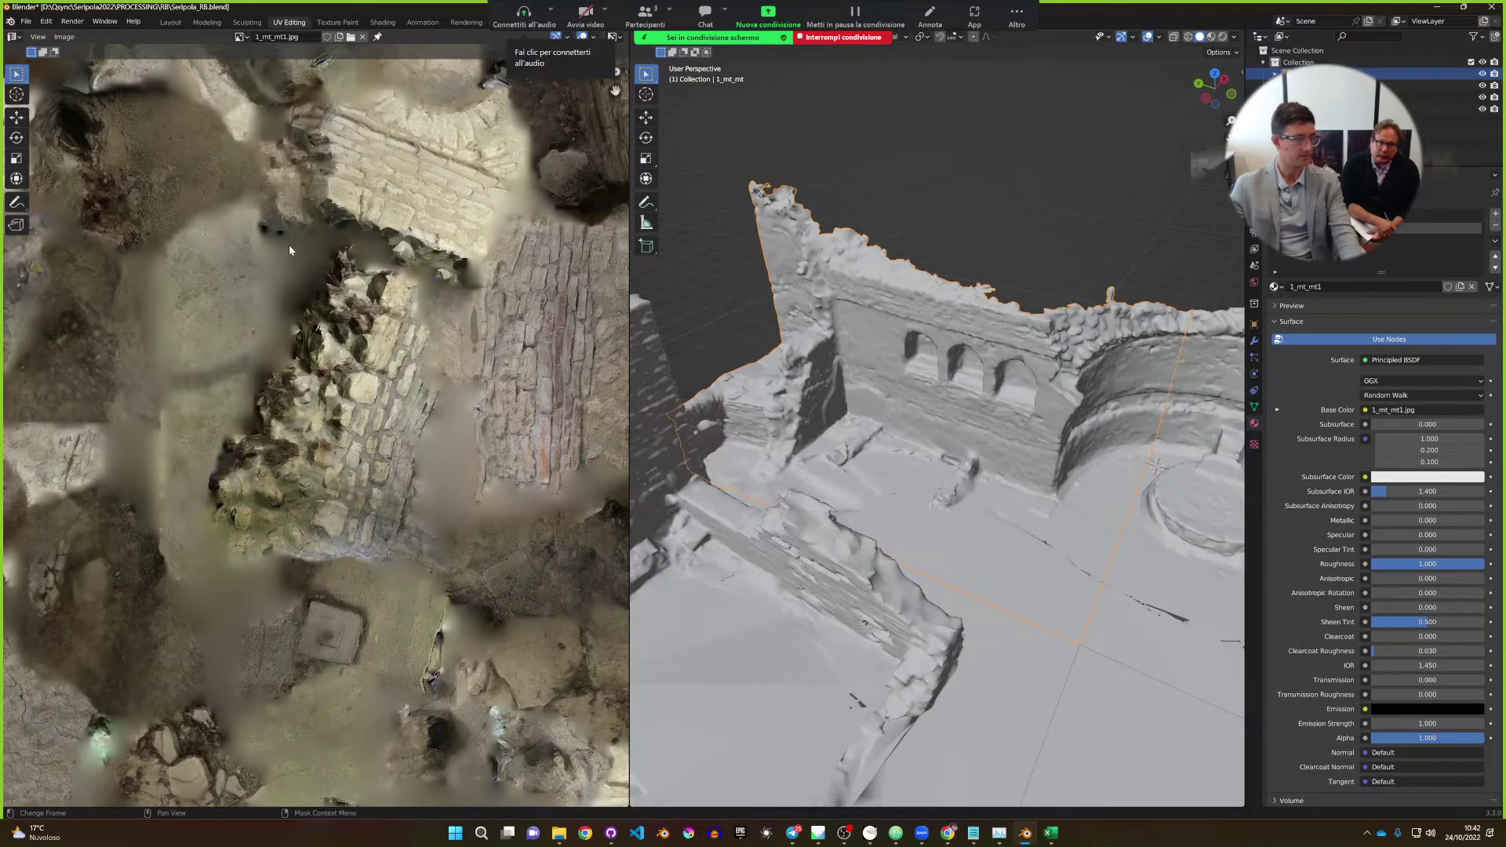
{"action": "key", "text": "Tab"}
Zoom and pan the UV editor across the islands over the texture.
{"action": "scroll", "coordinate": [289, 250], "scroll_direction": "up", "scroll_amount": 4}
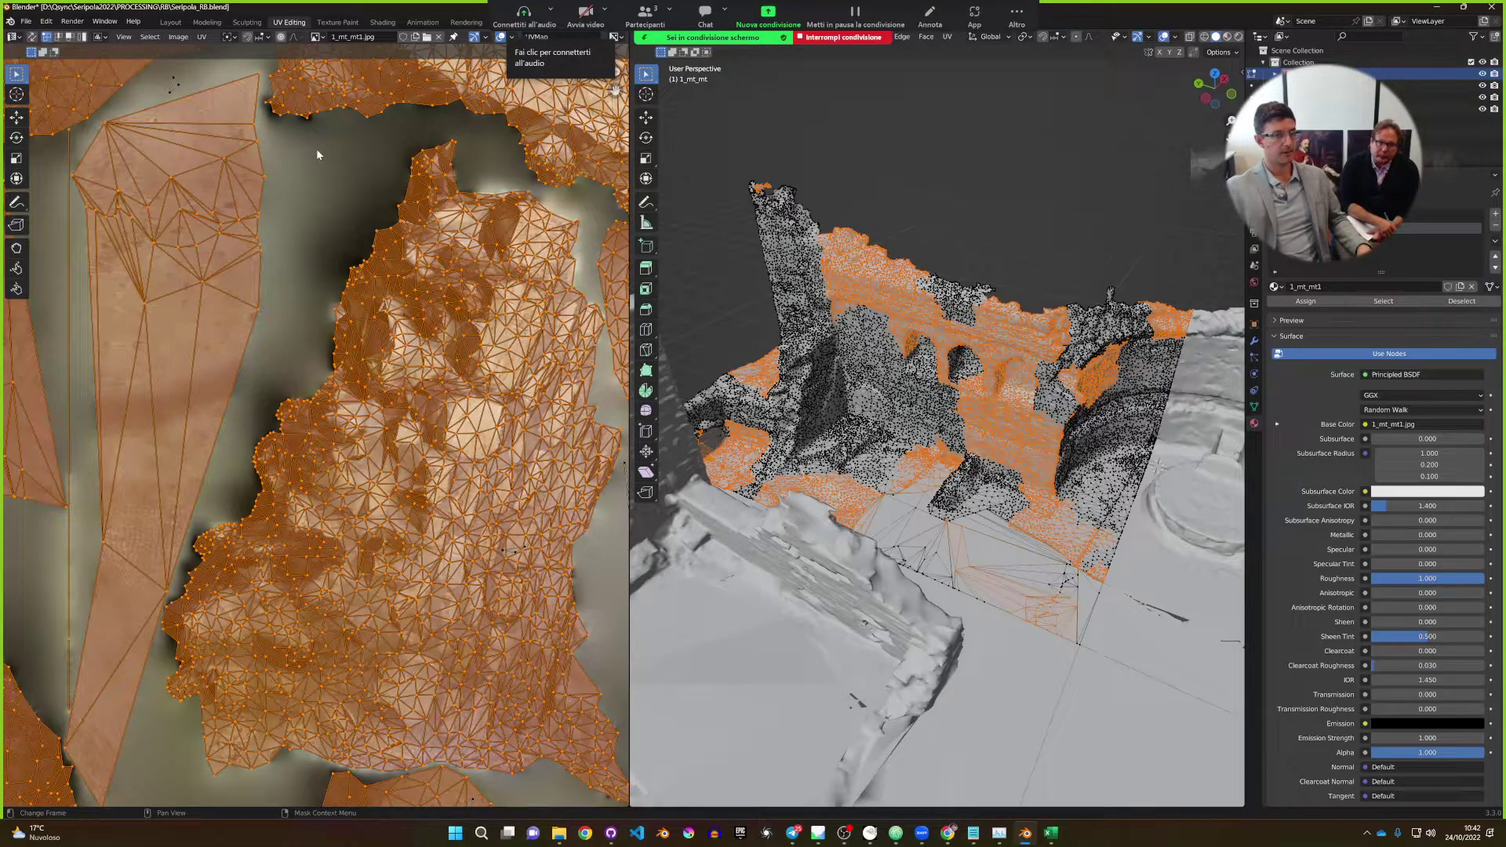
{"action": "middle_click_drag", "start_coordinate": [317, 148], "coordinate": [323, 219]}
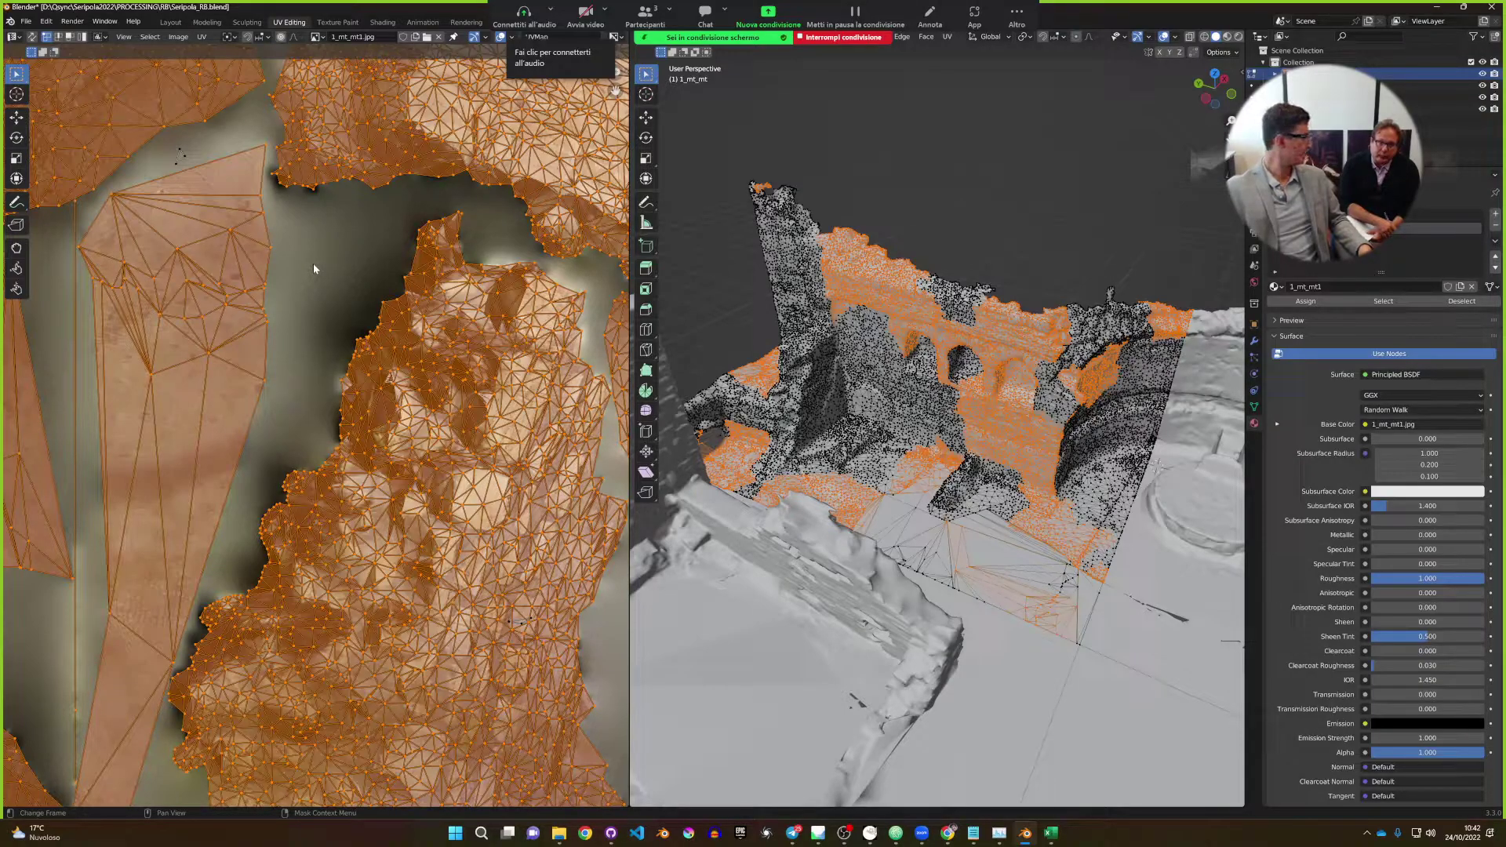
{"action": "scroll", "coordinate": [314, 268], "scroll_direction": "down", "scroll_amount": 6}
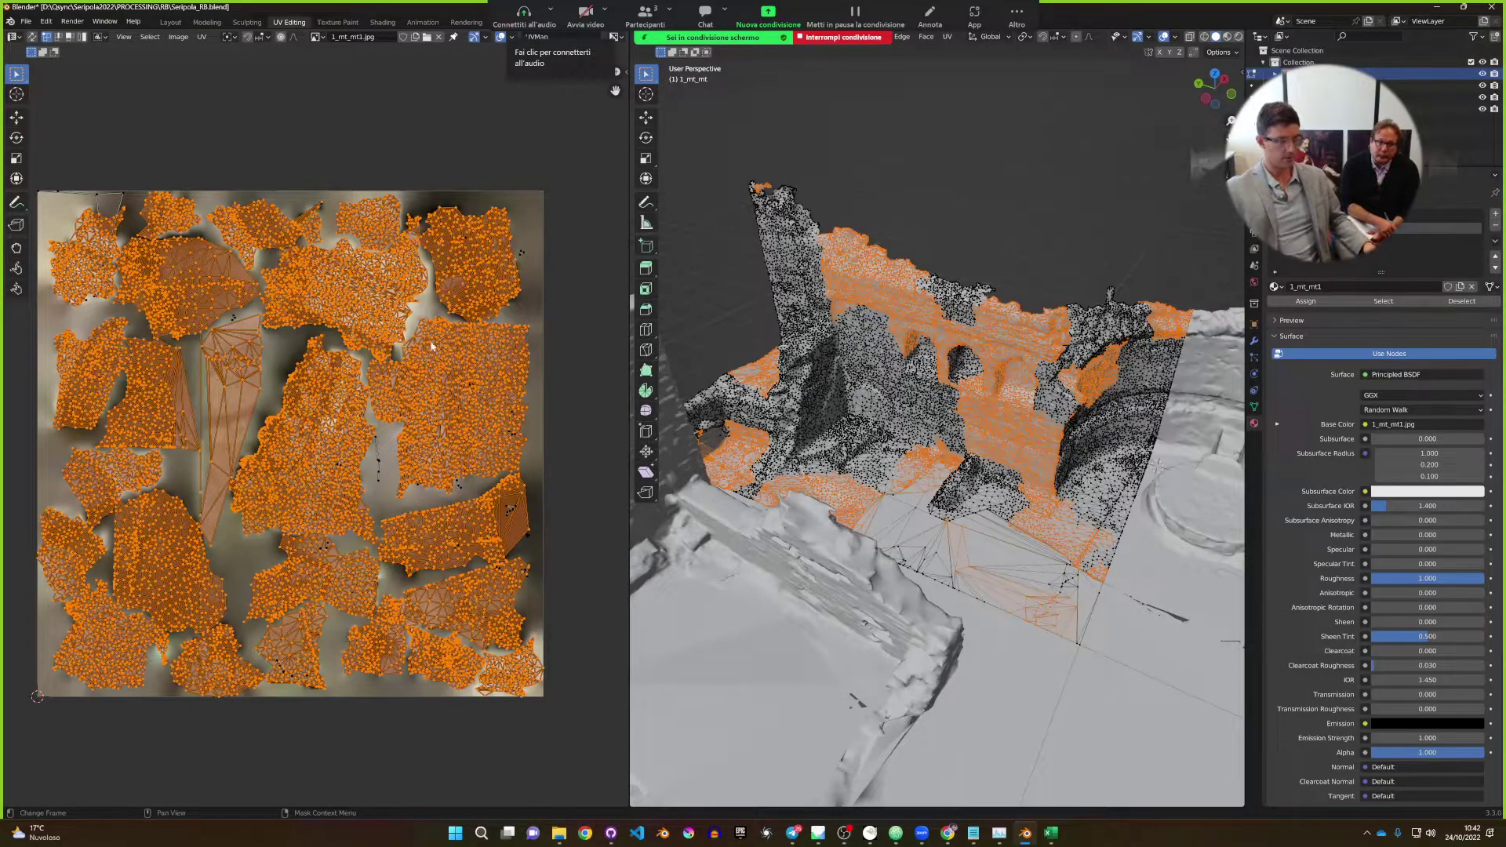
{"action": "scroll", "coordinate": [320, 434], "scroll_direction": "up", "scroll_amount": 5}
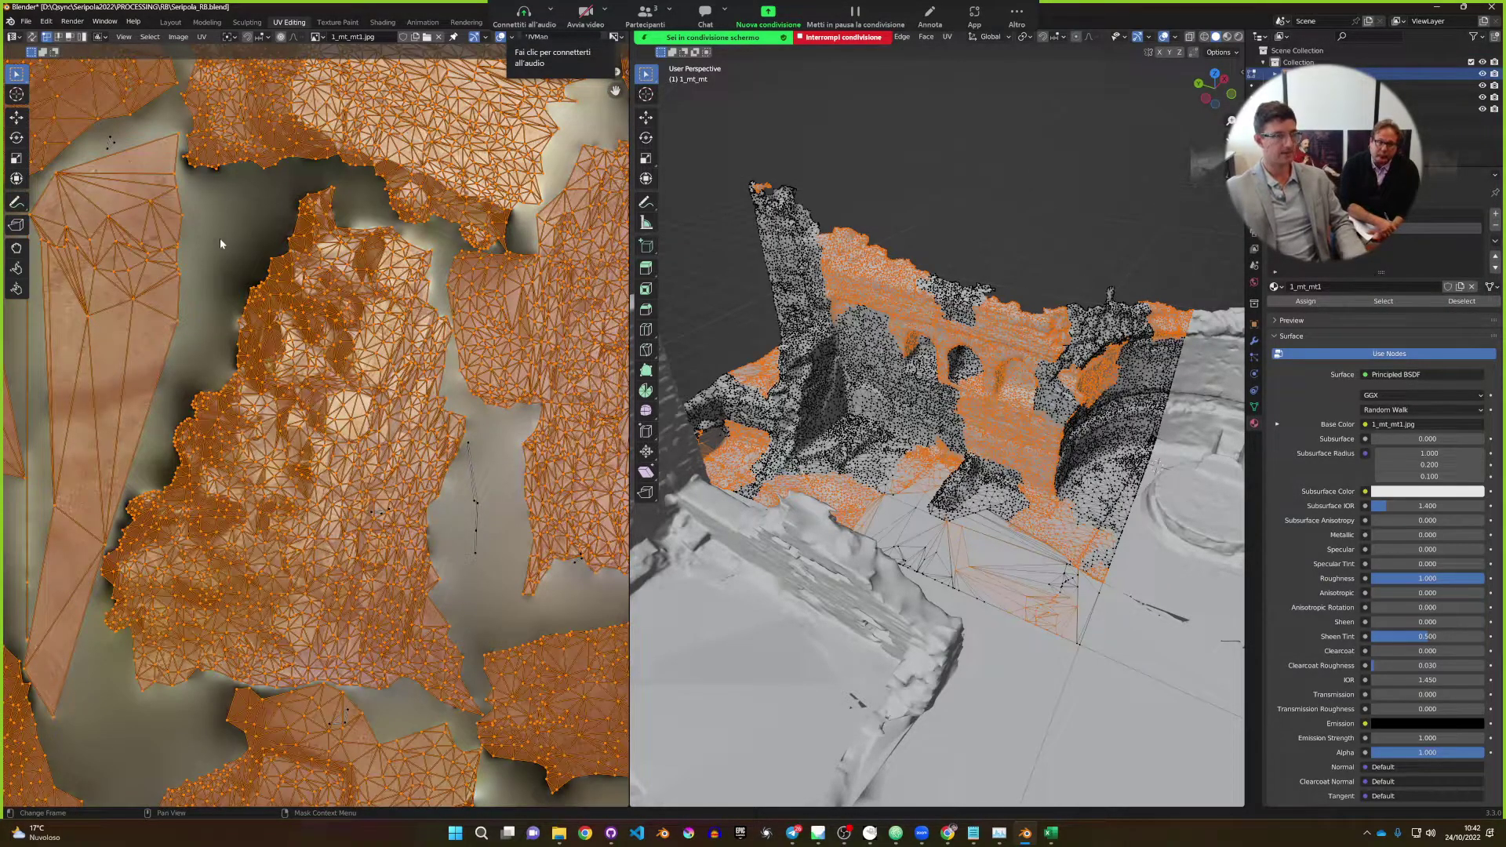
{"action": "middle_click_drag", "start_coordinate": [221, 208], "coordinate": [273, 244]}
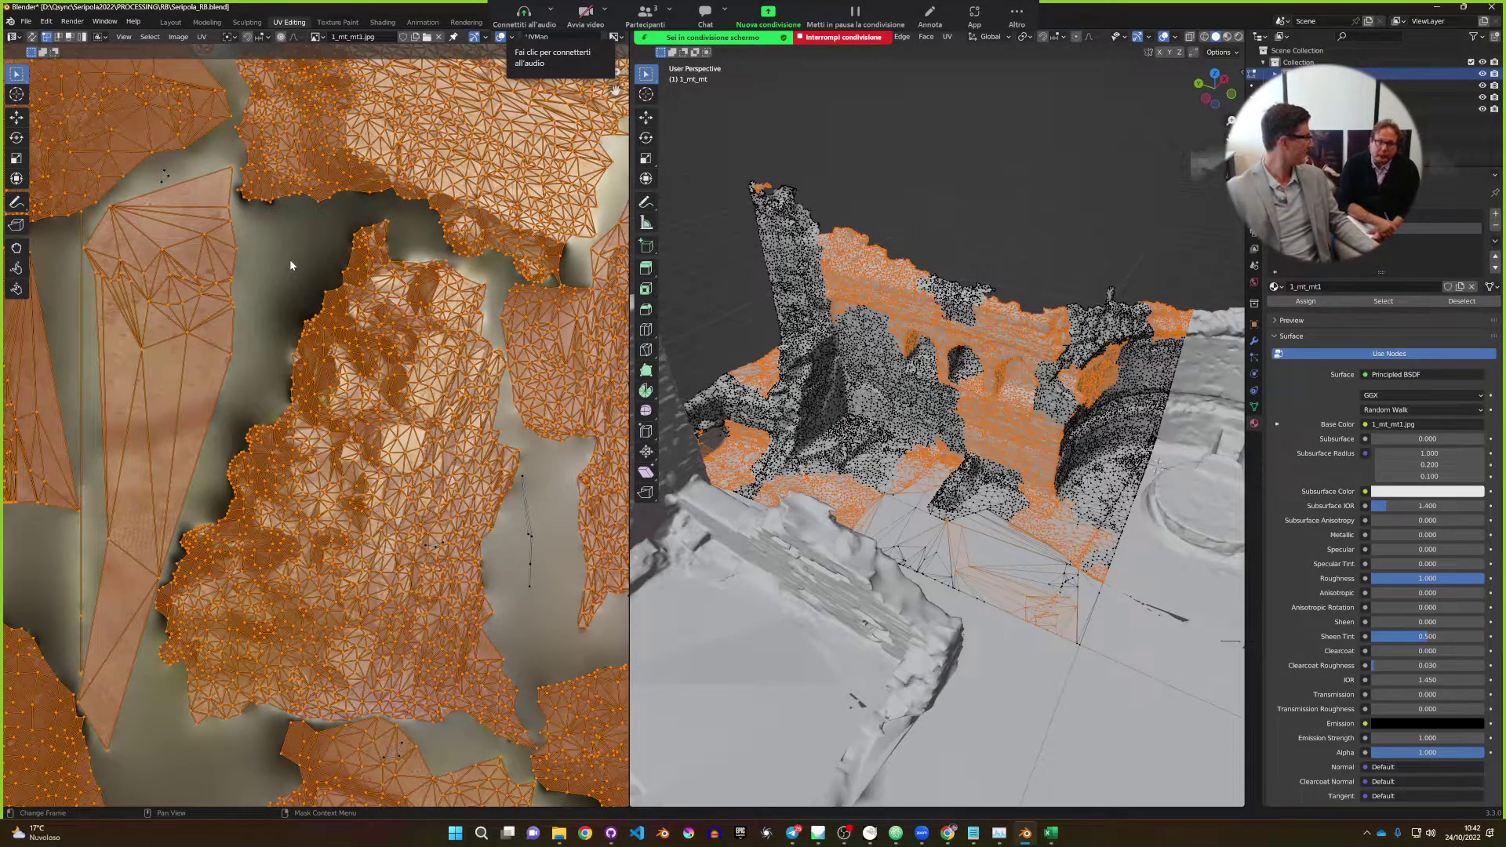
{"action": "scroll", "coordinate": [291, 266], "scroll_direction": "down", "scroll_amount": 8}
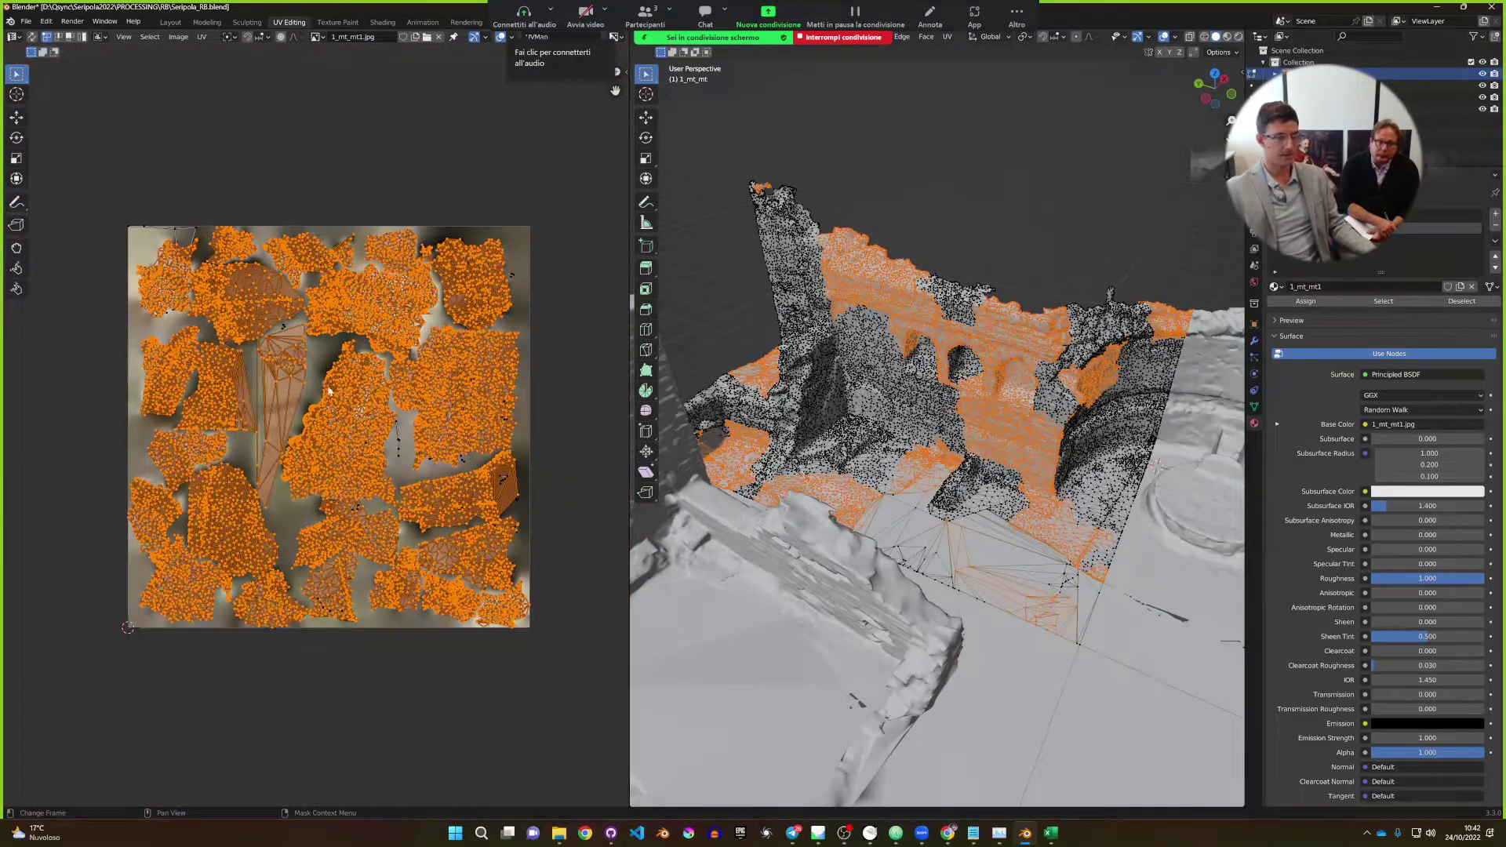
In Excel, compare the uv ratio and pixel/mm values across the mesh statistics rows.
{"action": "left_click", "coordinate": [1438, 7]}
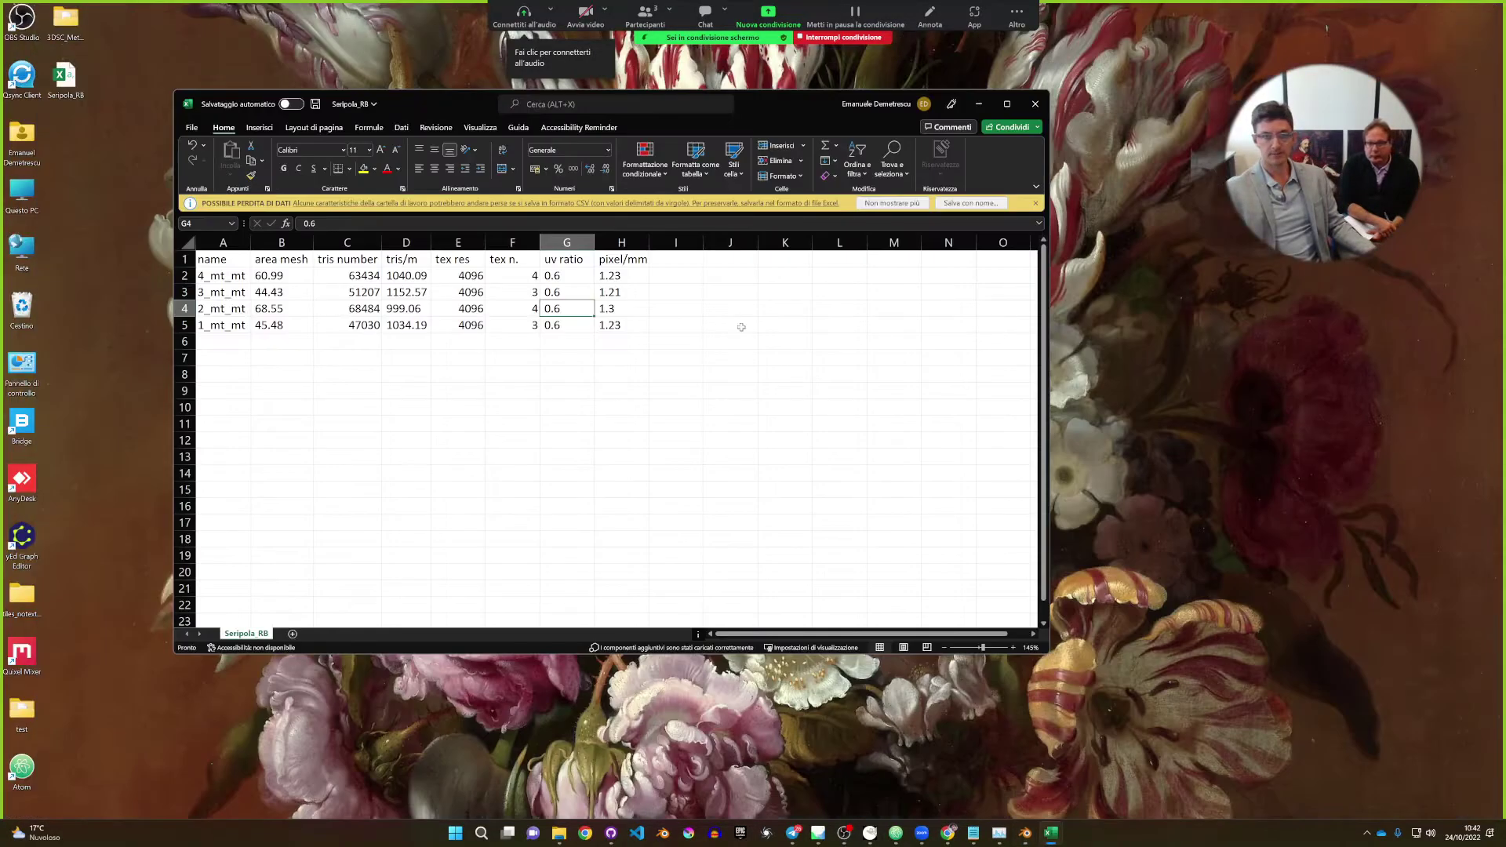
{"action": "left_click", "coordinate": [567, 276]}
{"action": "left_click", "coordinate": [569, 325]}
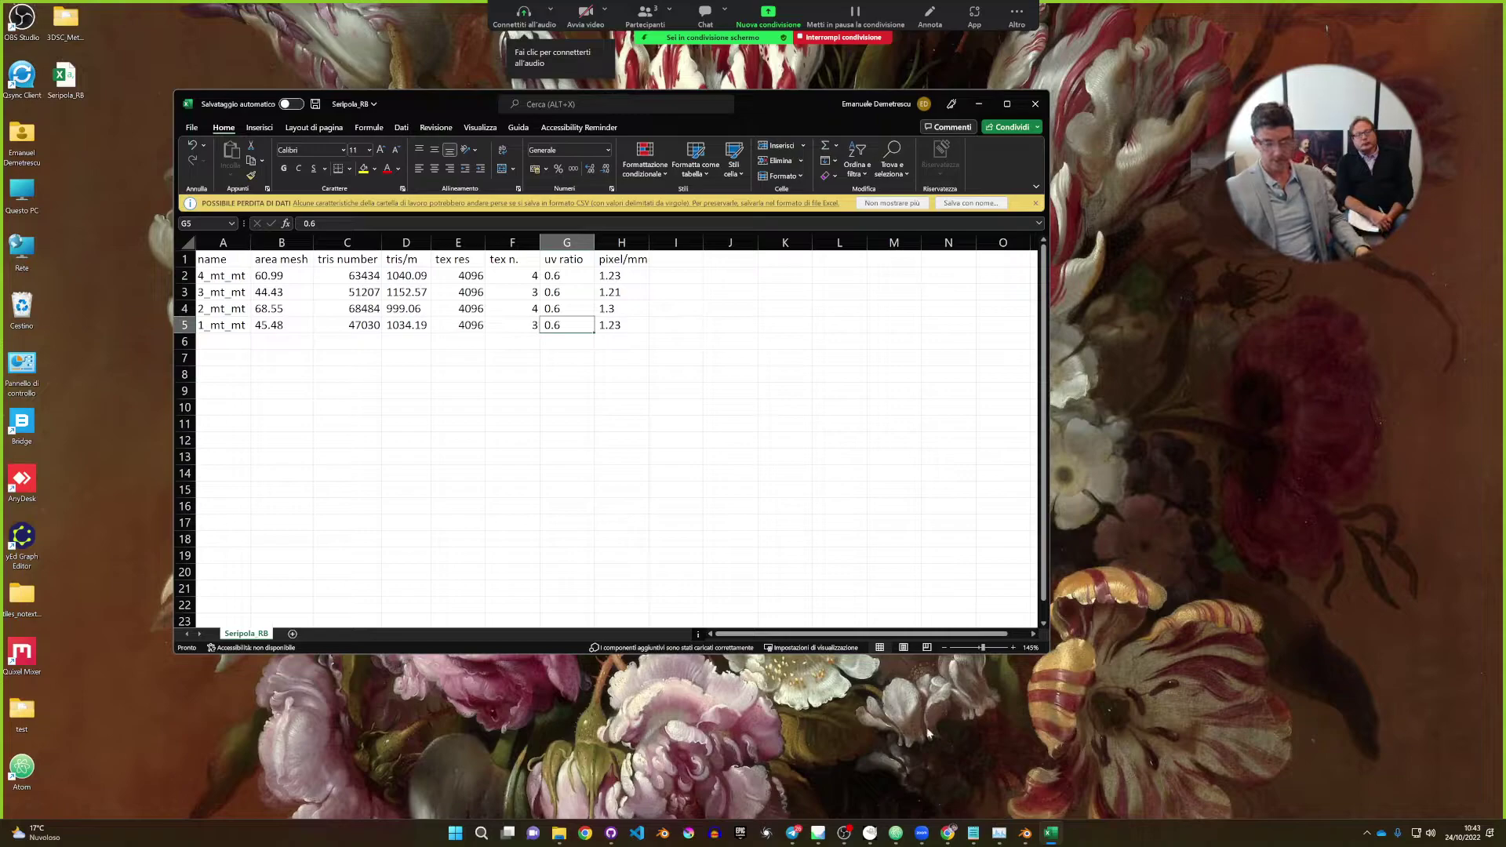
{"action": "left_click", "coordinate": [616, 276]}
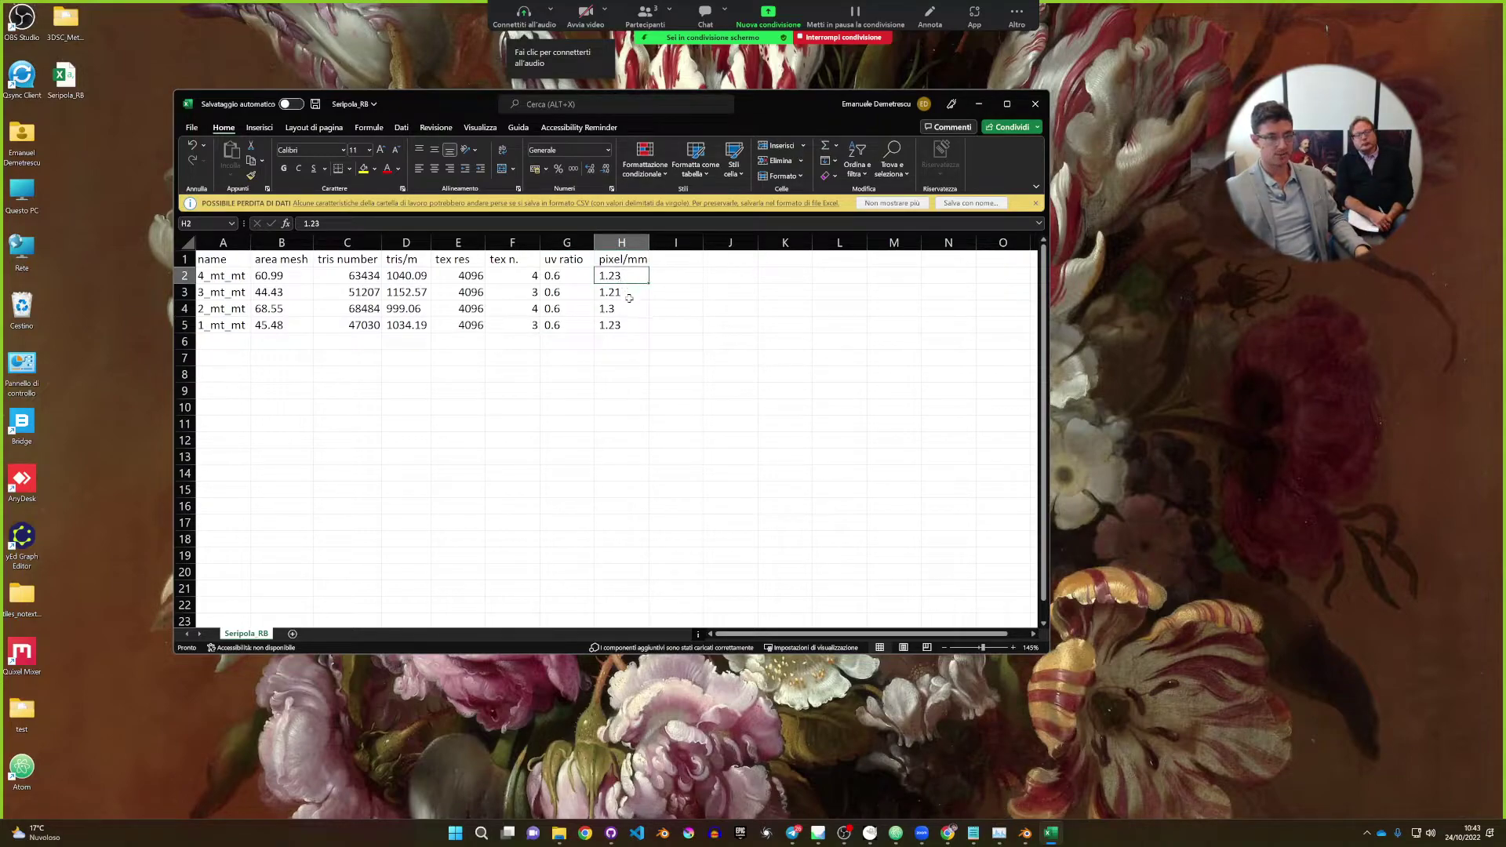
{"action": "left_click", "coordinate": [628, 297]}
{"action": "left_click", "coordinate": [633, 323]}
{"action": "left_click", "coordinate": [635, 310]}
{"action": "left_click", "coordinate": [636, 294]}
{"action": "left_click", "coordinate": [624, 277]}
Recheck the uv ratios, then bring Blender forward and leave Edit Mode on the ruin.
{"action": "left_click", "coordinate": [557, 235]}
{"action": "left_click", "coordinate": [620, 292]}
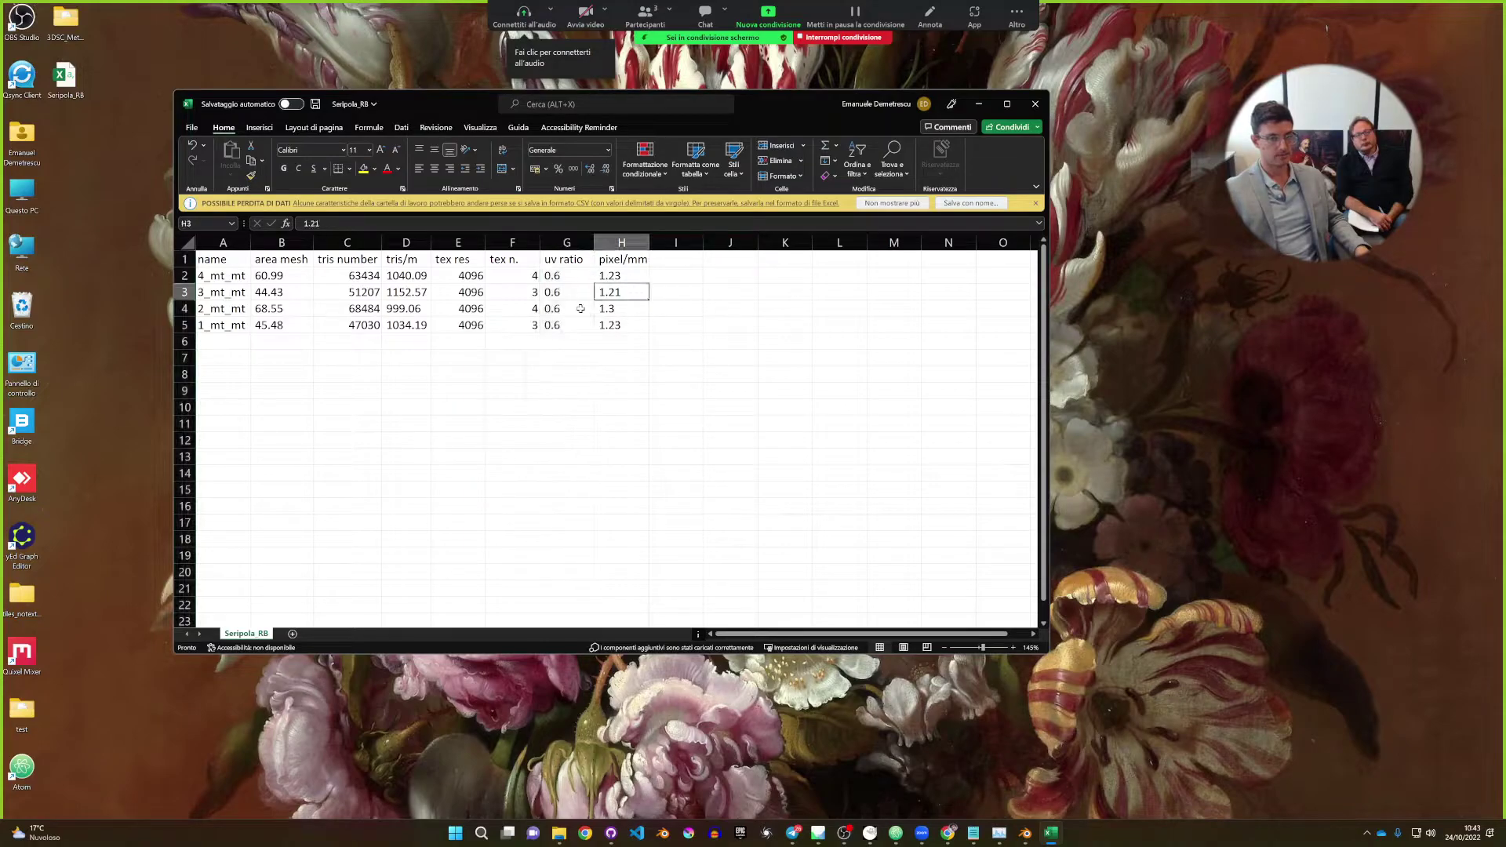
{"action": "left_click", "coordinate": [1026, 834]}
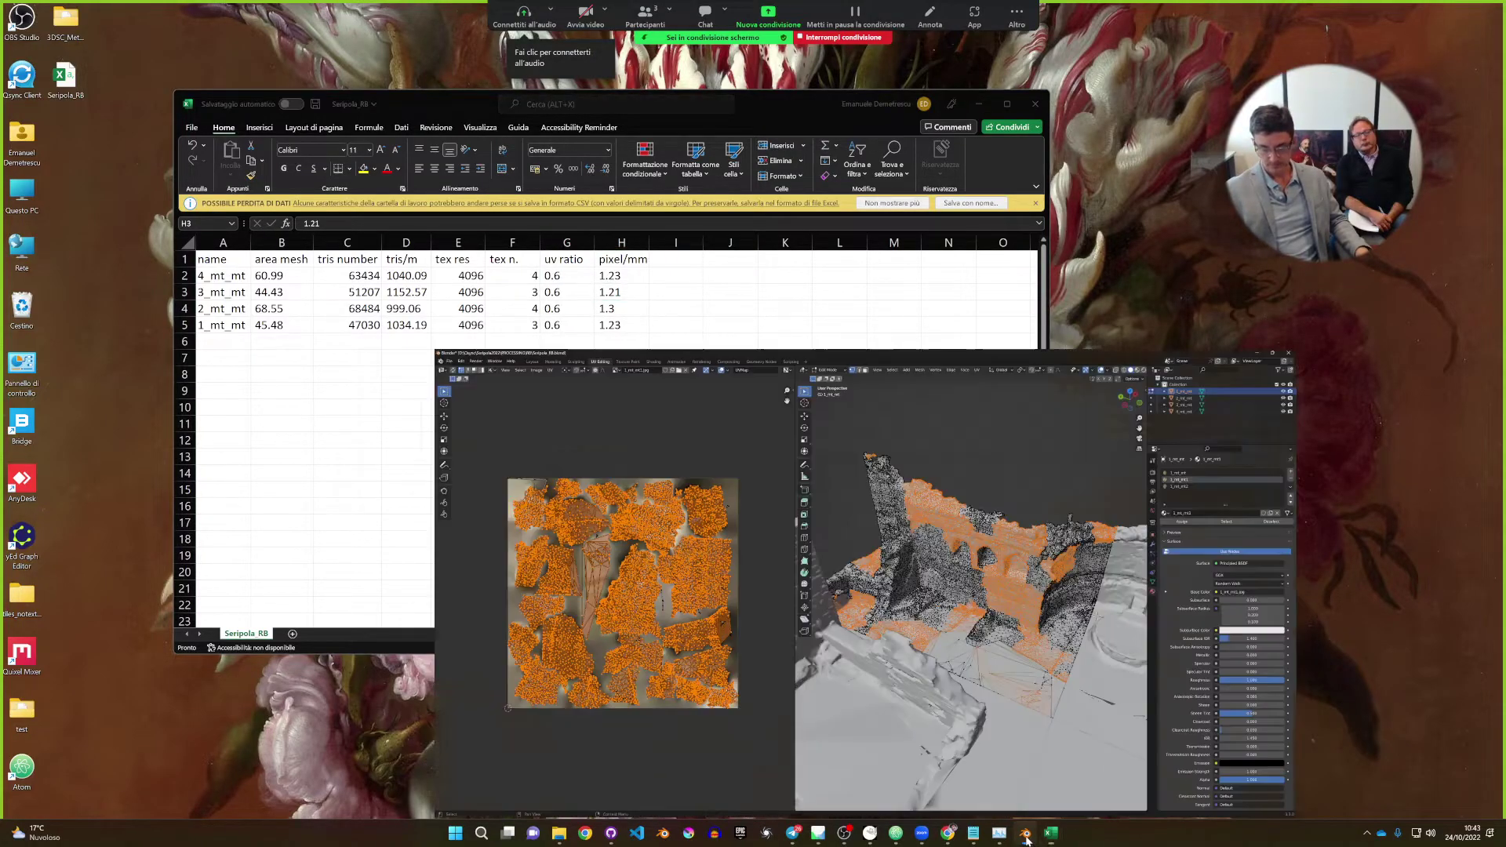
{"action": "key", "text": "Tab"}
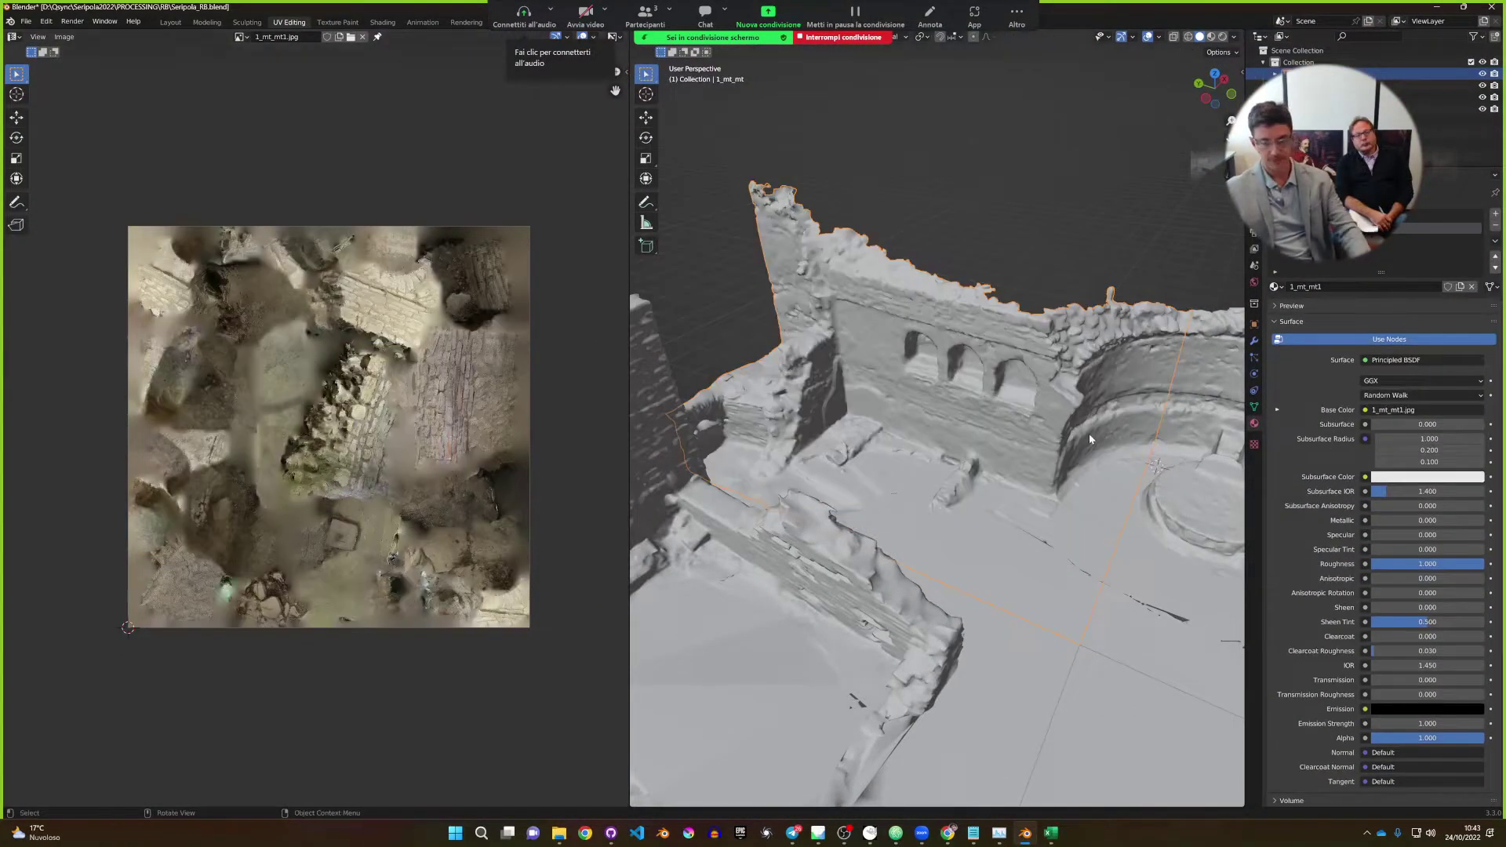
Switch to the Layout workspace, select a wall piece and save Seripola_RB.blend.
{"action": "scroll", "coordinate": [1089, 433], "scroll_direction": "up", "scroll_amount": 6}
{"action": "scroll", "coordinate": [1049, 408], "scroll_direction": "down", "scroll_amount": 8}
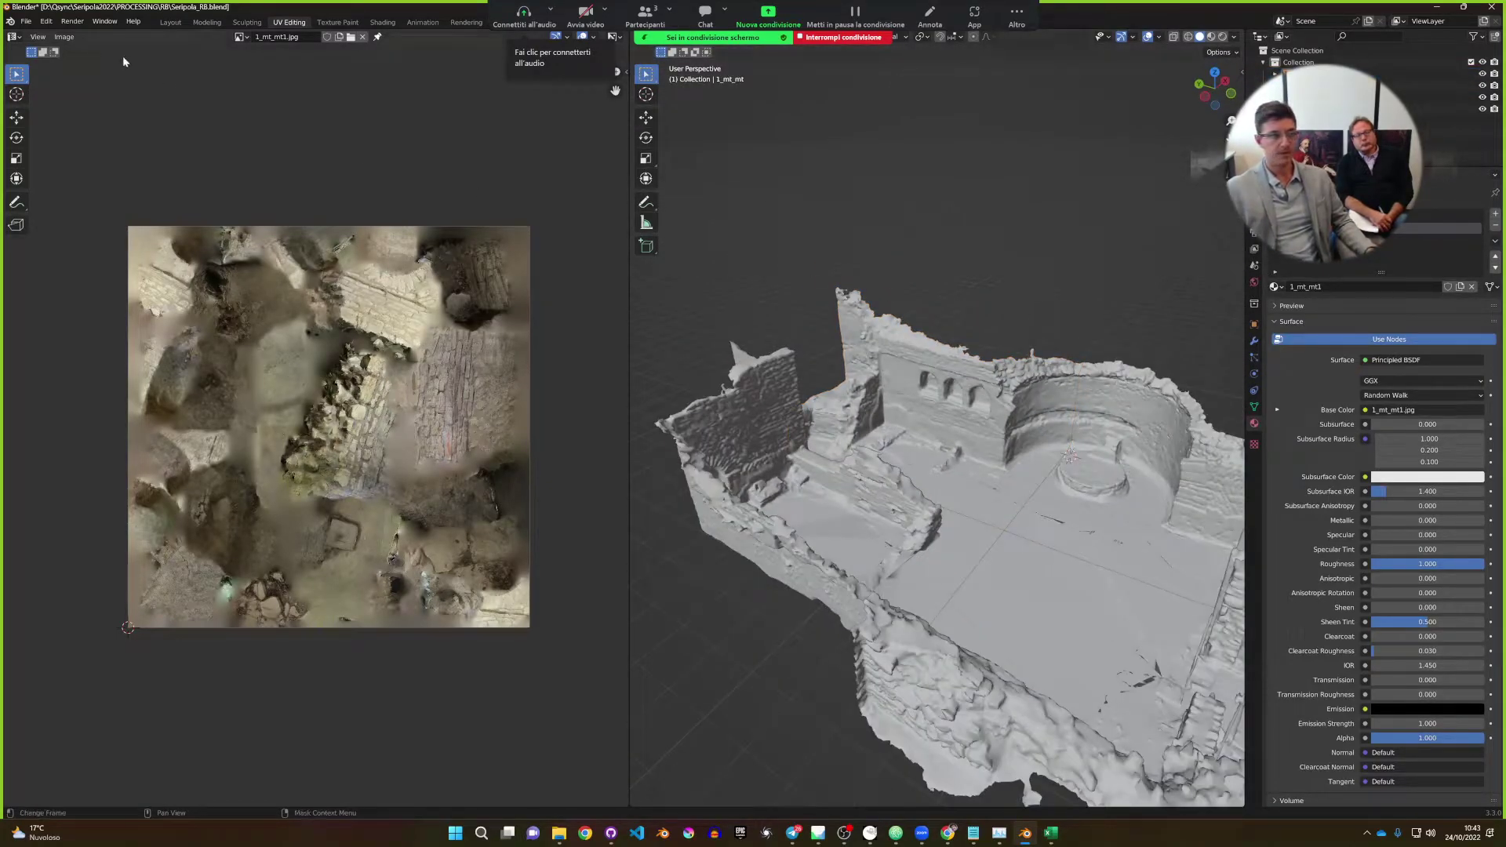
{"action": "left_click", "coordinate": [173, 21]}
{"action": "middle_click_drag", "start_coordinate": [600, 306], "coordinate": [549, 338]}
{"action": "left_click", "coordinate": [298, 262]}
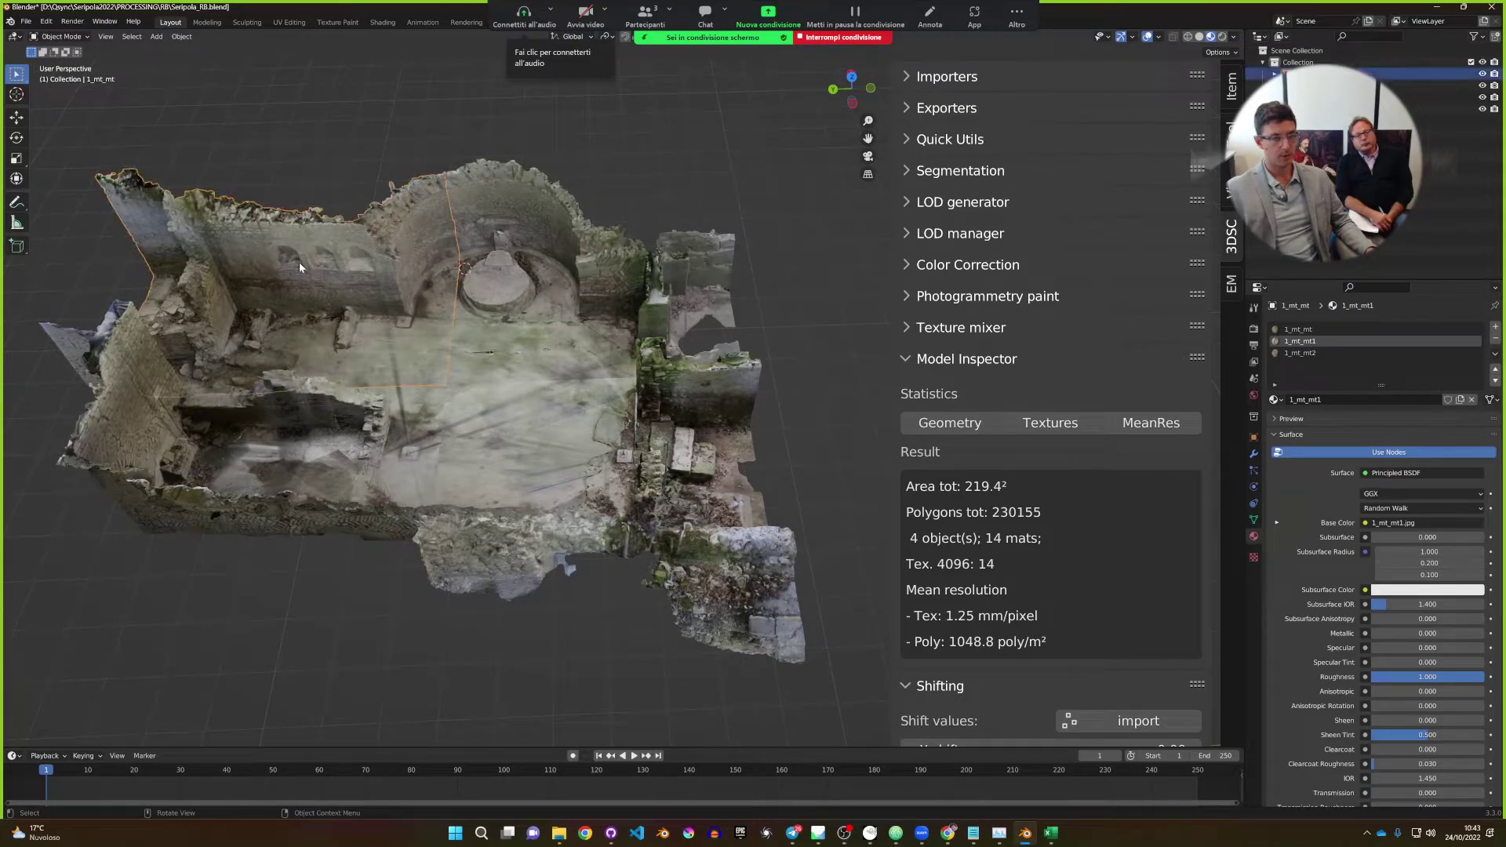
{"action": "middle_click_drag", "start_coordinate": [311, 280], "coordinate": [547, 353]}
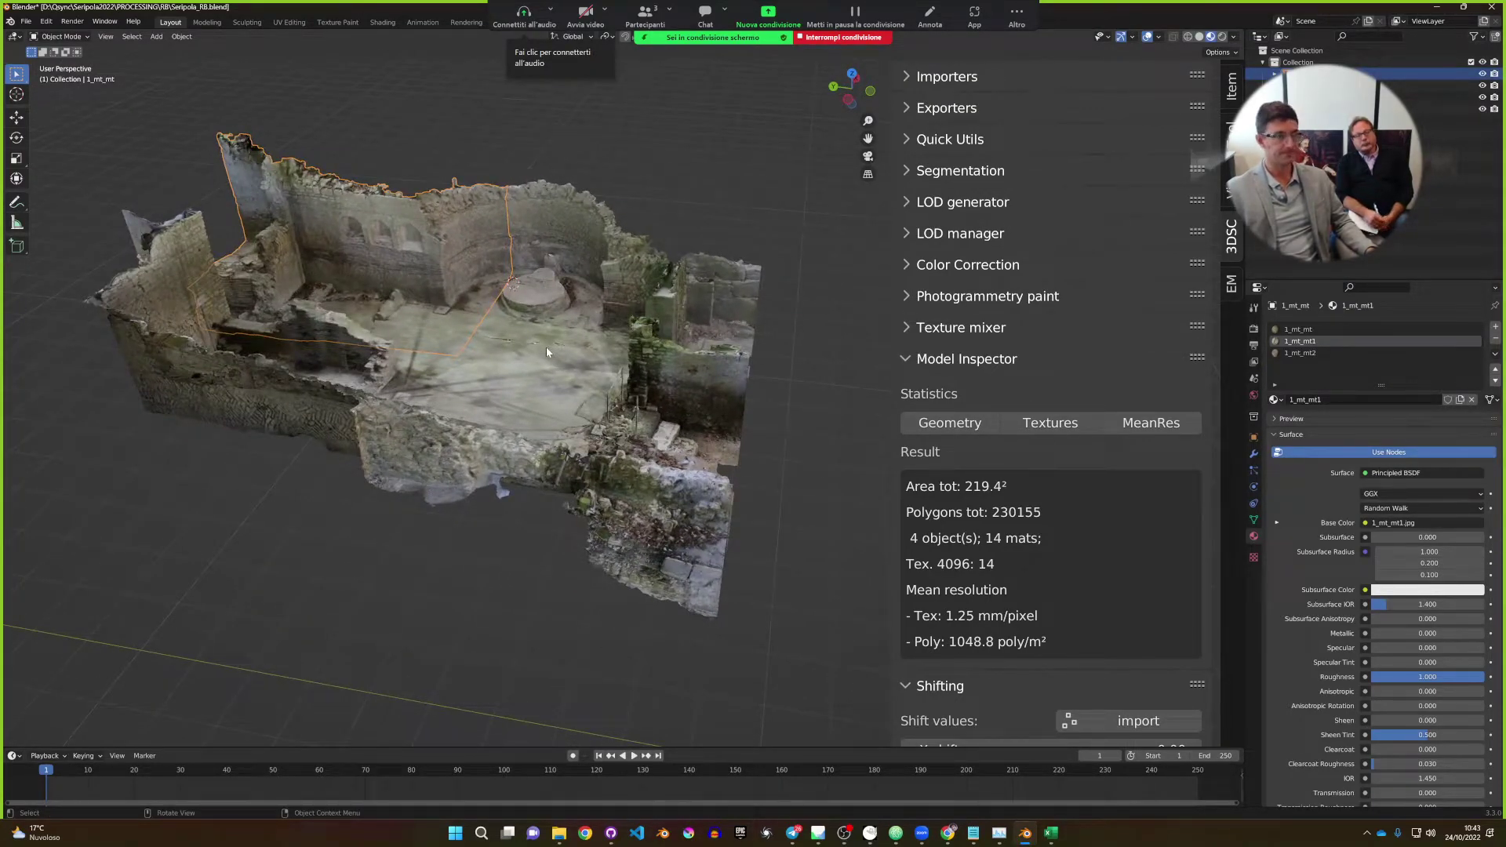
{"action": "key", "text": "ctrl+s"}
Inspect the textured ruin from several angles and collapse the Model Inspector section.
{"action": "middle_click_drag", "start_coordinate": [502, 360], "coordinate": [502, 379]}
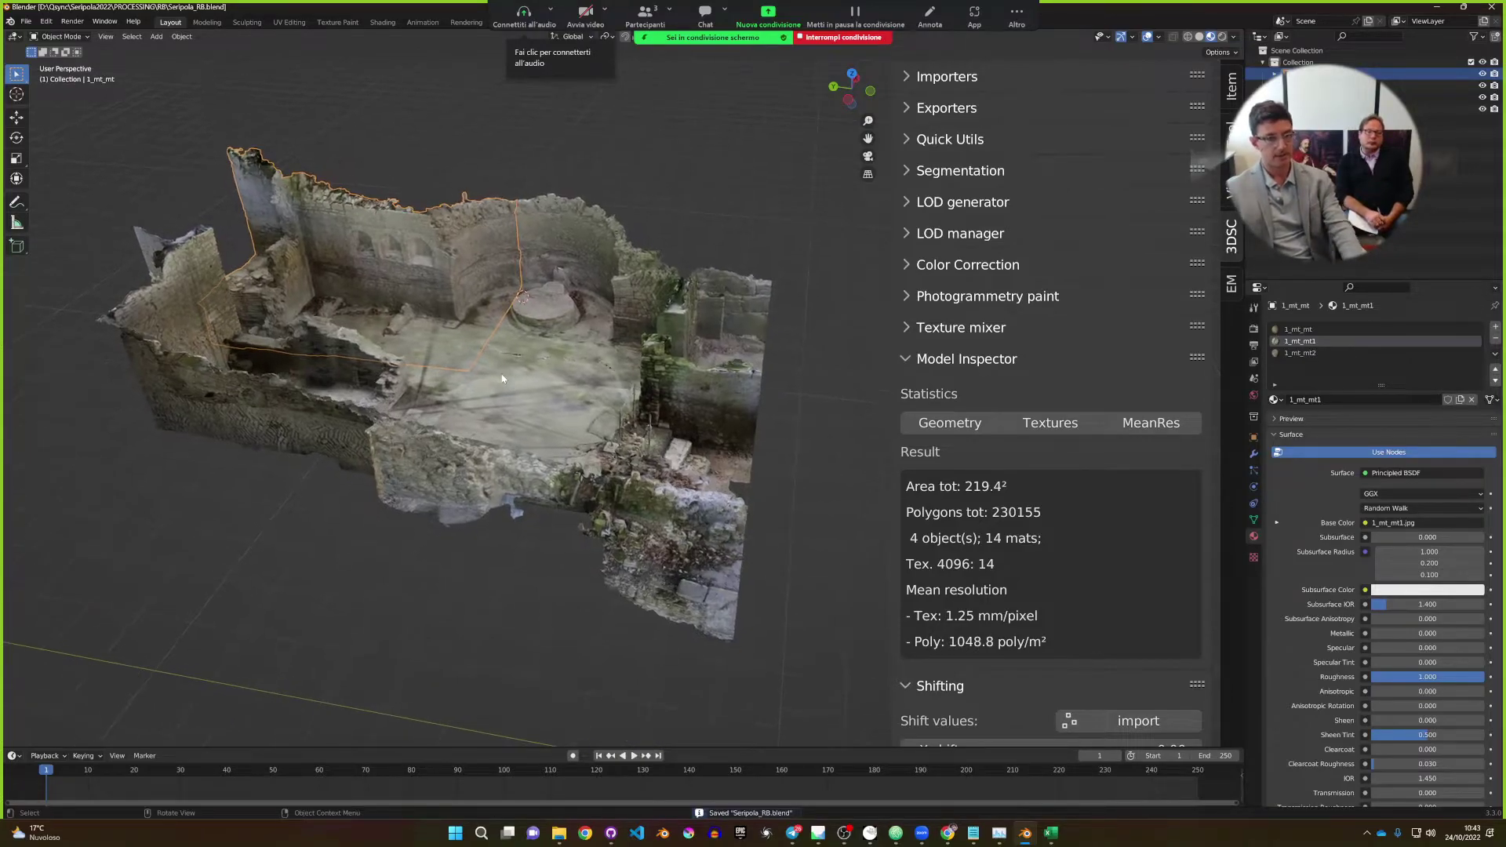
{"action": "scroll", "coordinate": [500, 389], "scroll_direction": "down", "scroll_amount": 3}
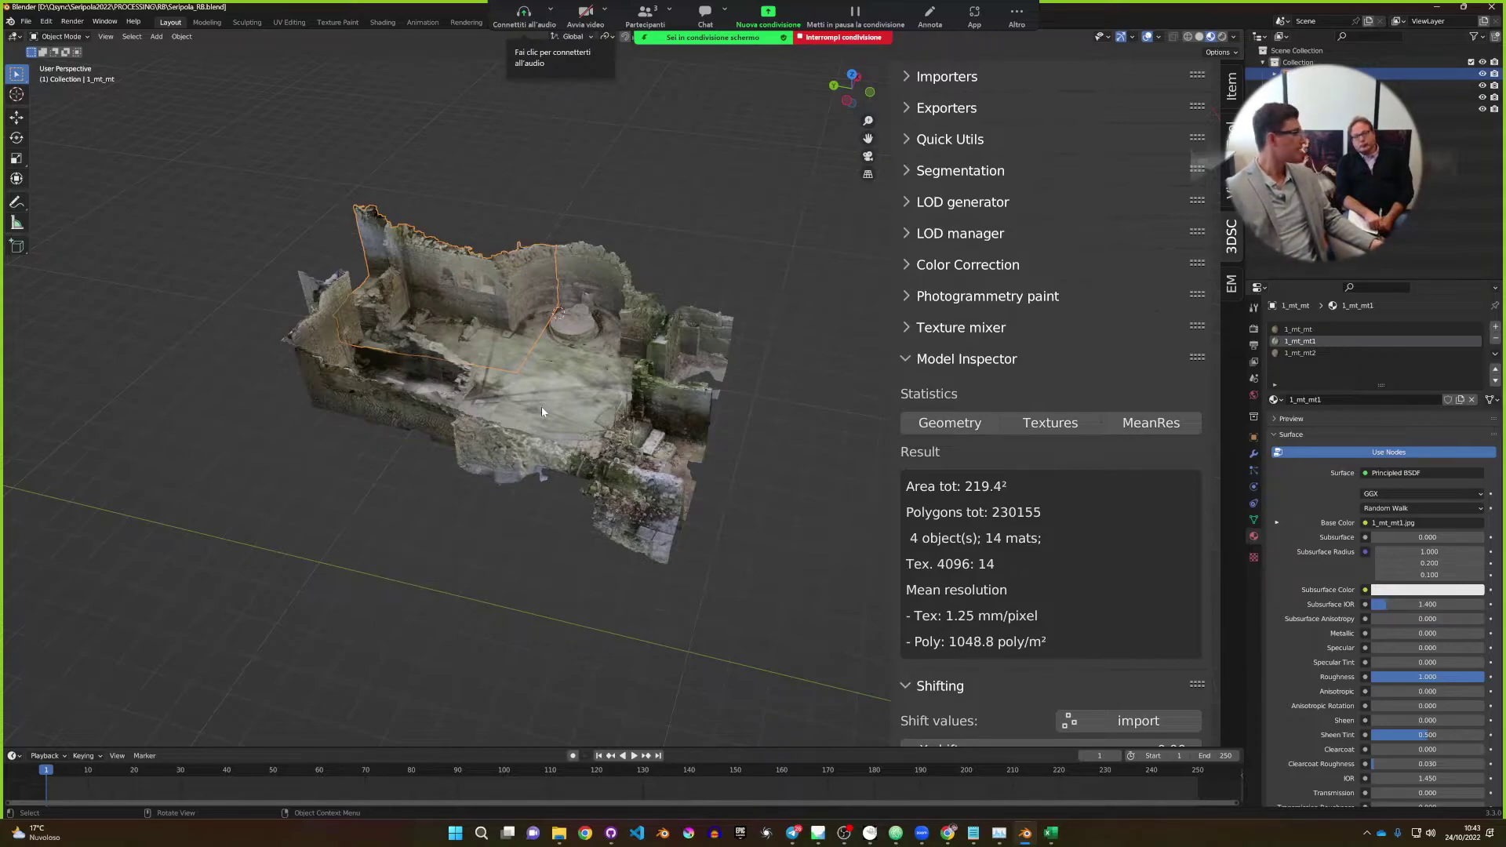
{"action": "scroll", "coordinate": [507, 479], "scroll_direction": "down", "scroll_amount": 5}
{"action": "middle_click_drag", "start_coordinate": [596, 494], "coordinate": [535, 504]}
{"action": "scroll", "coordinate": [582, 519], "scroll_direction": "down", "scroll_amount": 3}
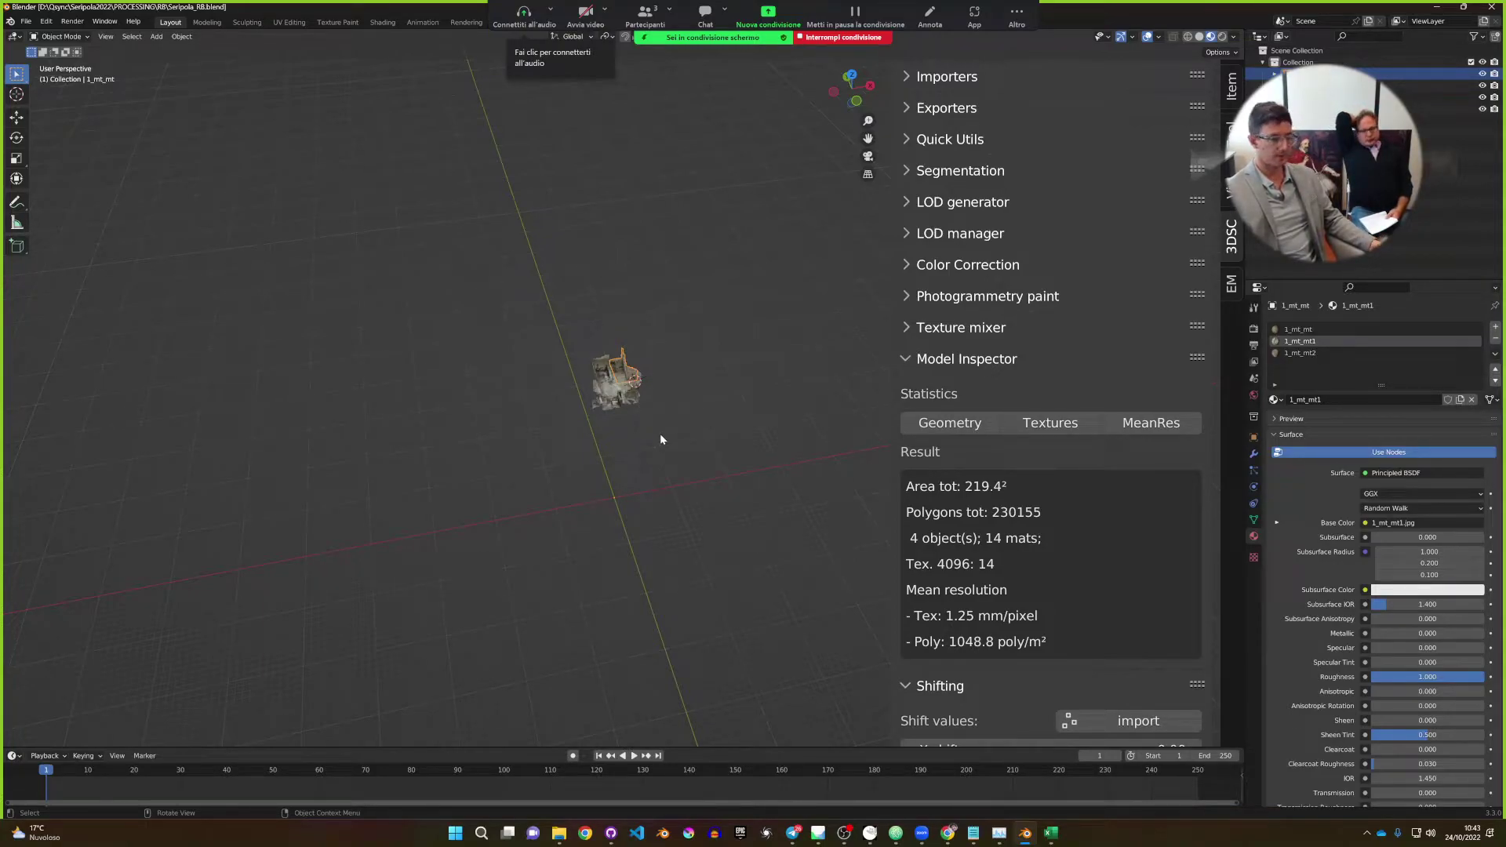
{"action": "scroll", "coordinate": [620, 471], "scroll_direction": "down", "scroll_amount": 3}
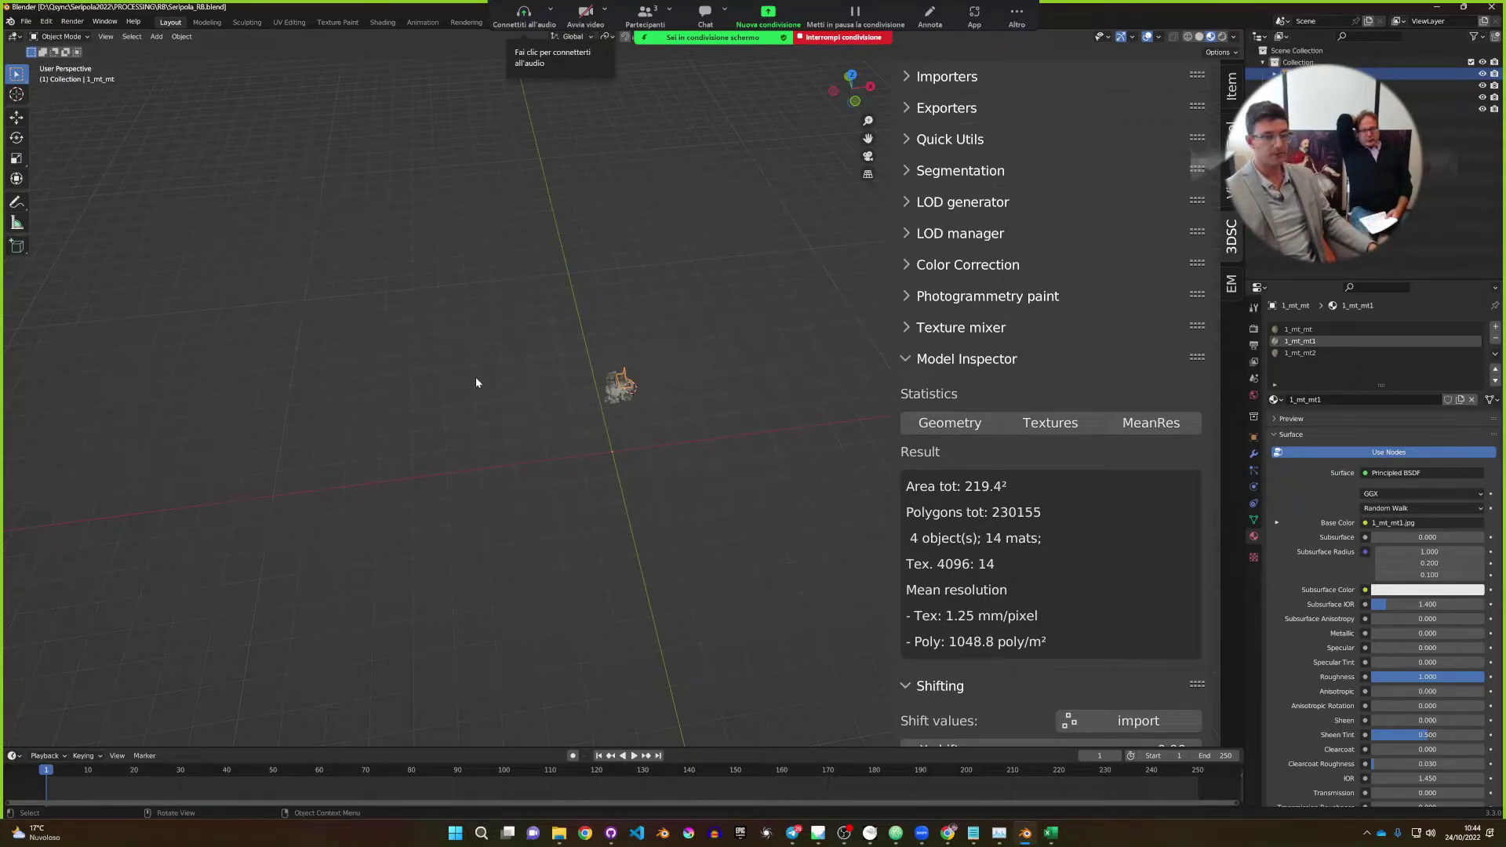
{"action": "middle_click_drag", "start_coordinate": [476, 376], "coordinate": [732, 543]}
{"action": "scroll", "coordinate": [625, 496], "scroll_direction": "up", "scroll_amount": 3}
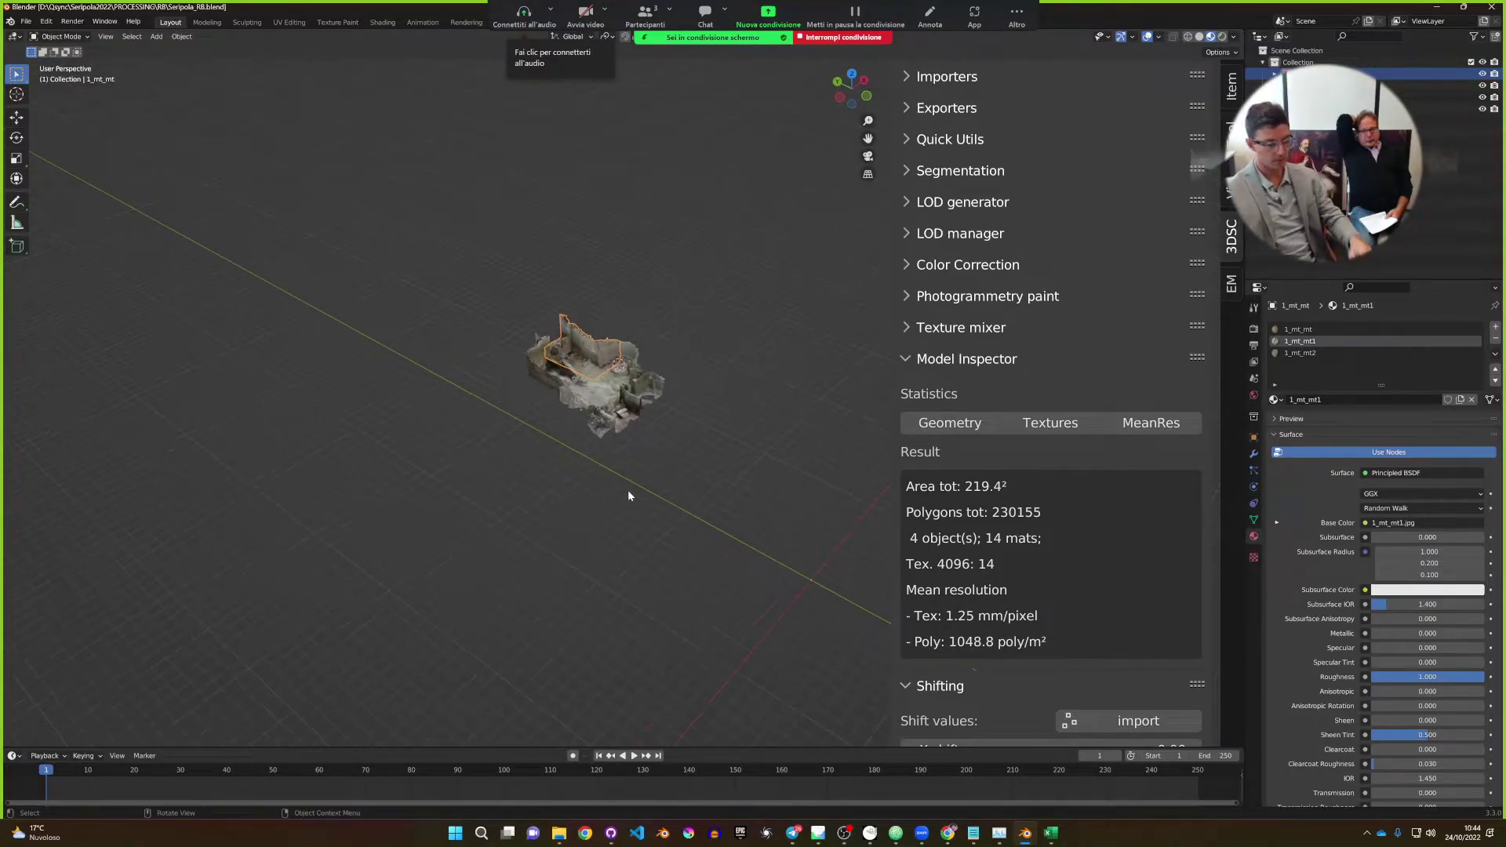
{"action": "scroll", "coordinate": [628, 490], "scroll_direction": "up", "scroll_amount": 5}
{"action": "middle_click_drag", "start_coordinate": [628, 492], "coordinate": [699, 480]}
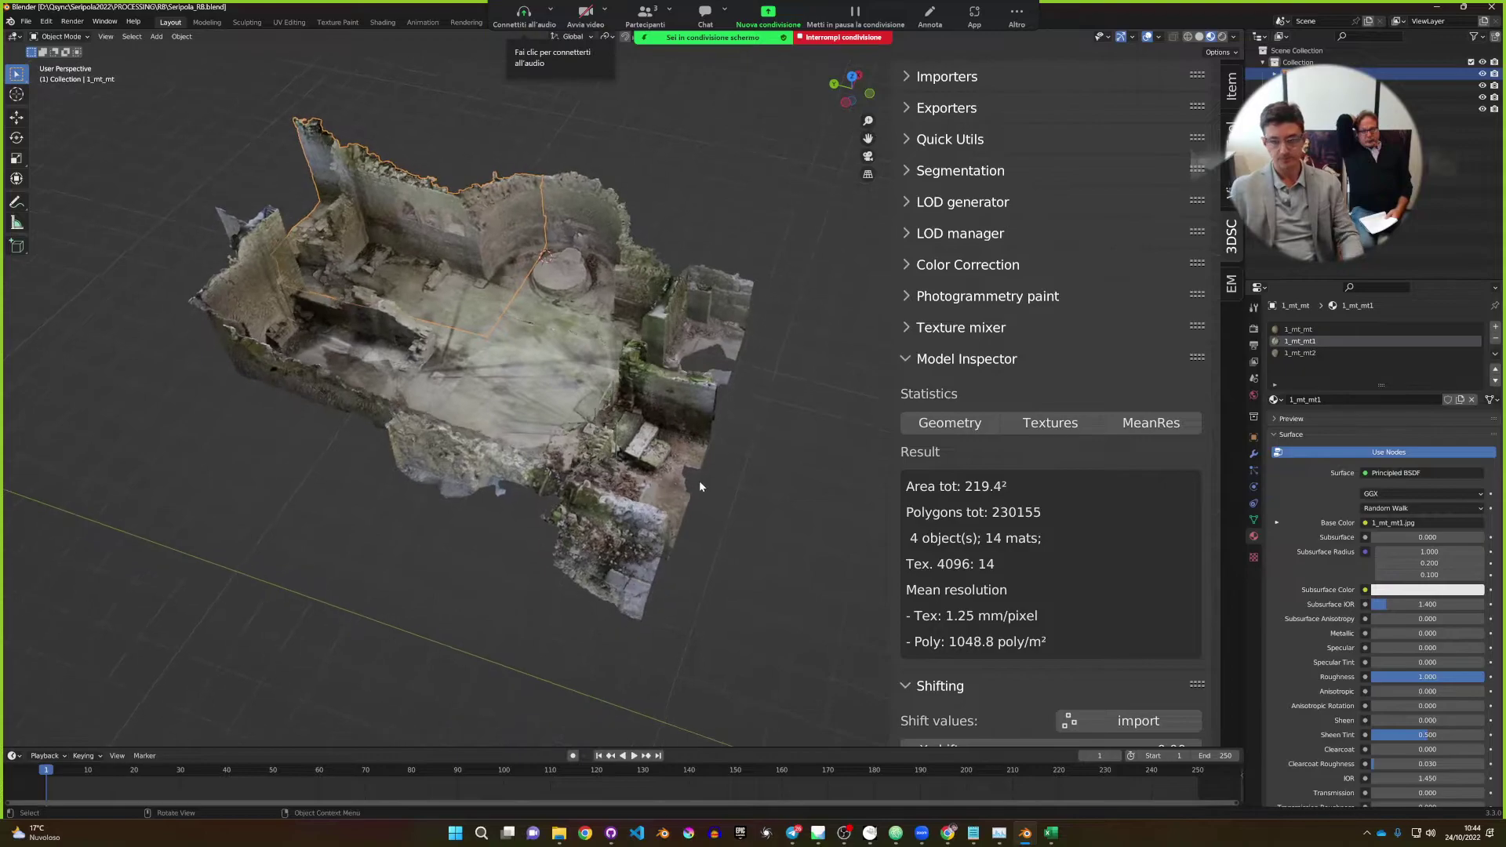
{"action": "left_click", "coordinate": [973, 360]}
Expand the LOD generator, select all ruin pieces, and toggle the system console on and off.
{"action": "left_click", "coordinate": [962, 204]}
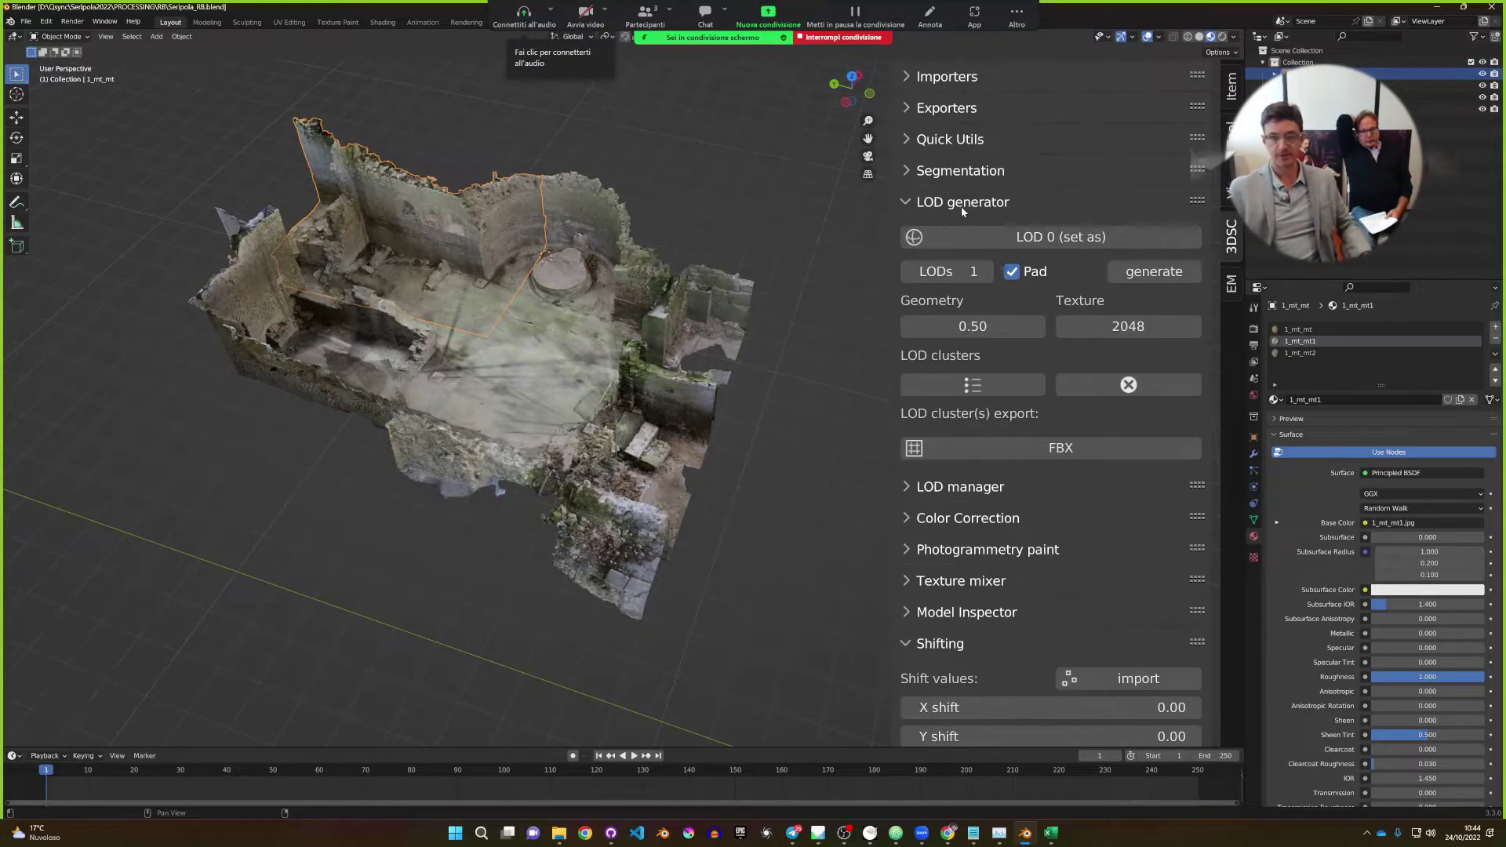
{"action": "scroll", "coordinate": [457, 431], "scroll_direction": "down", "scroll_amount": 3}
{"action": "scroll", "coordinate": [496, 369], "scroll_direction": "up", "scroll_amount": 3}
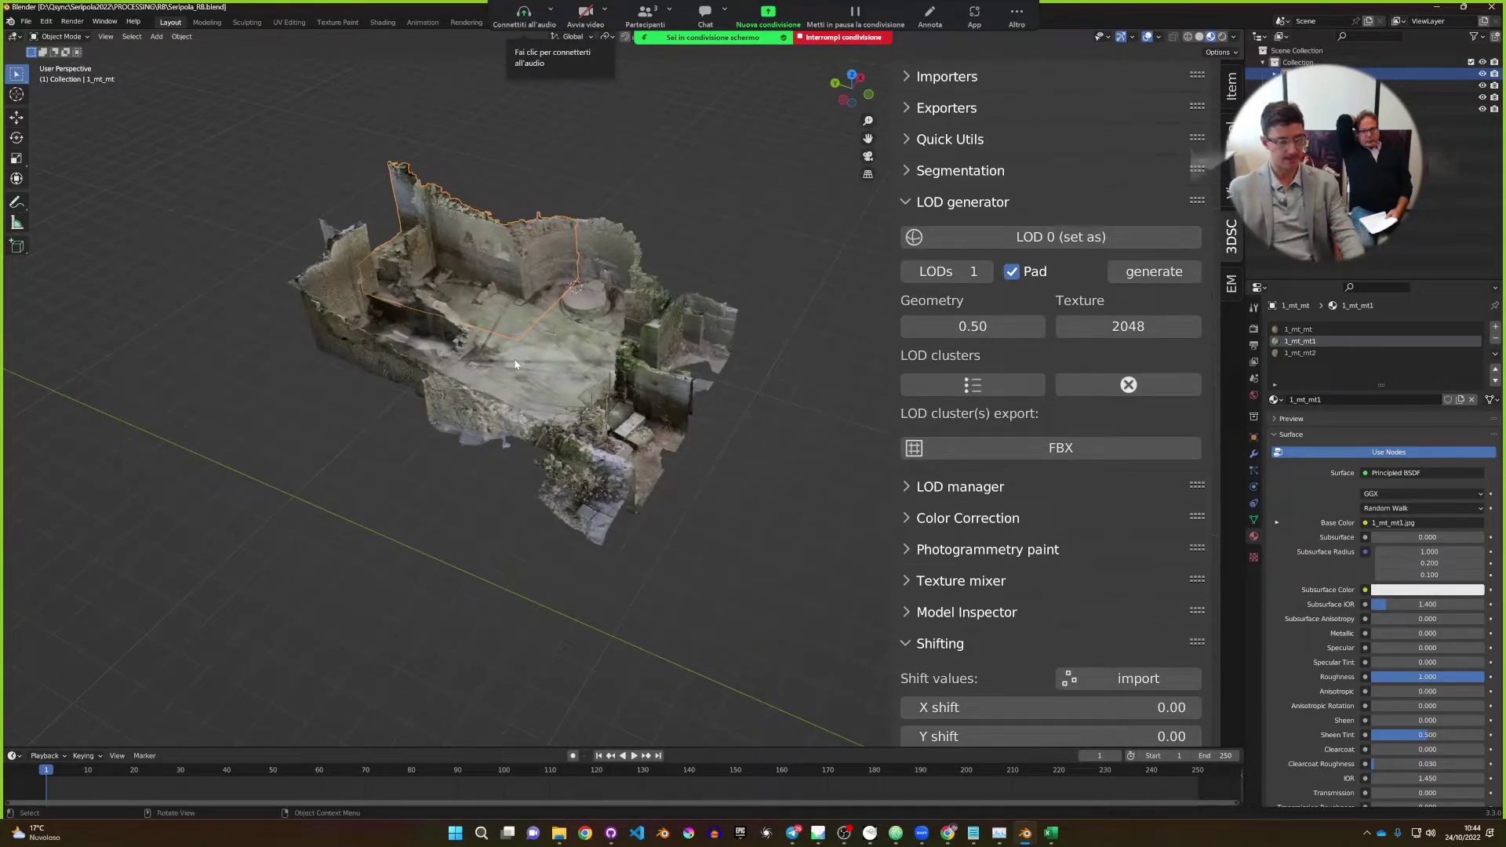
{"action": "key", "text": "a"}
{"action": "left_click", "coordinate": [104, 21]}
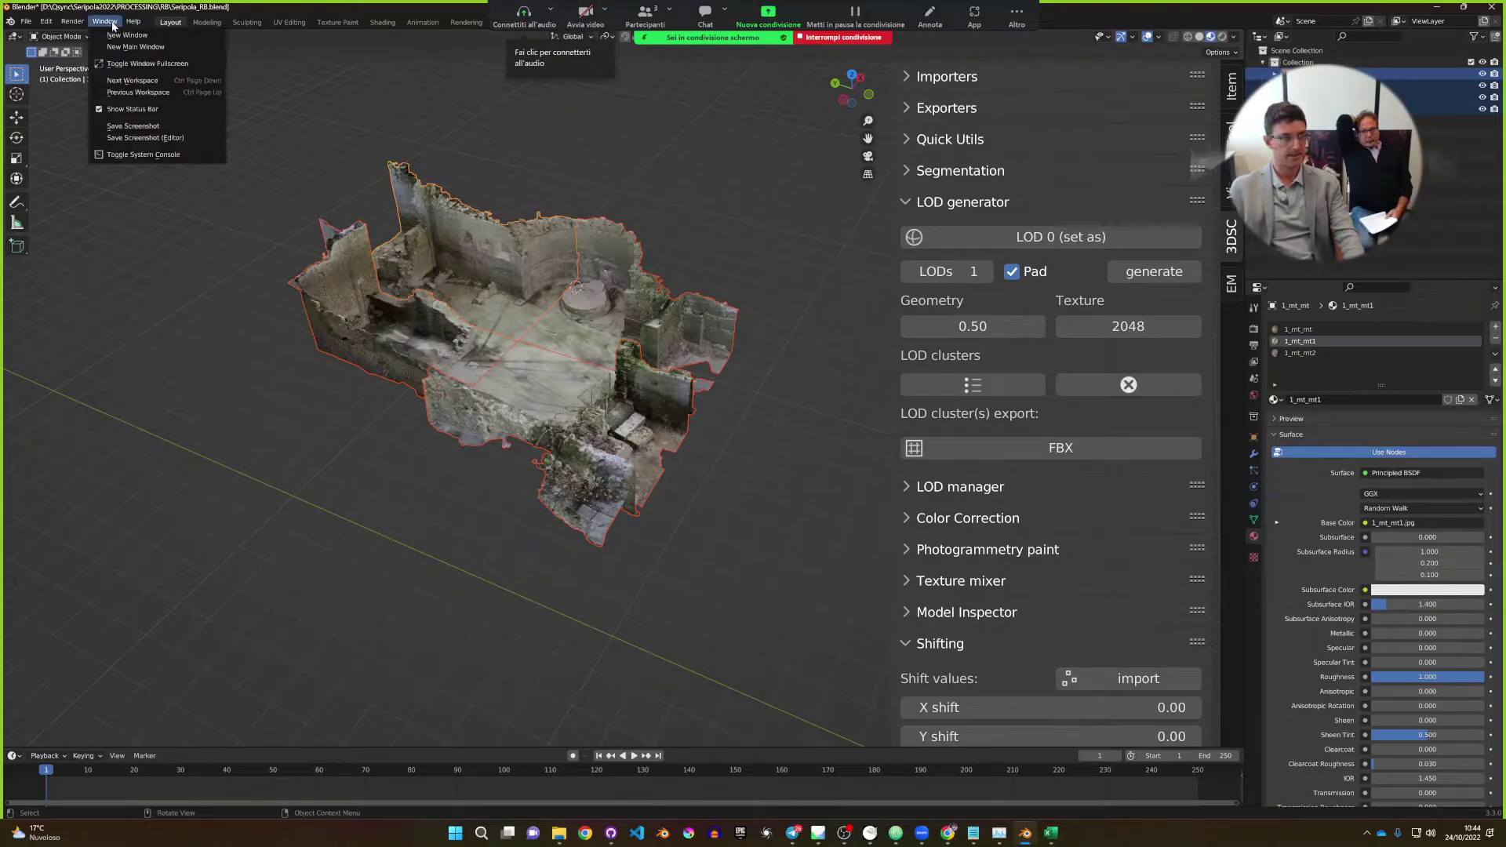
{"action": "left_click", "coordinate": [143, 154]}
{"action": "left_click", "coordinate": [628, 251]}
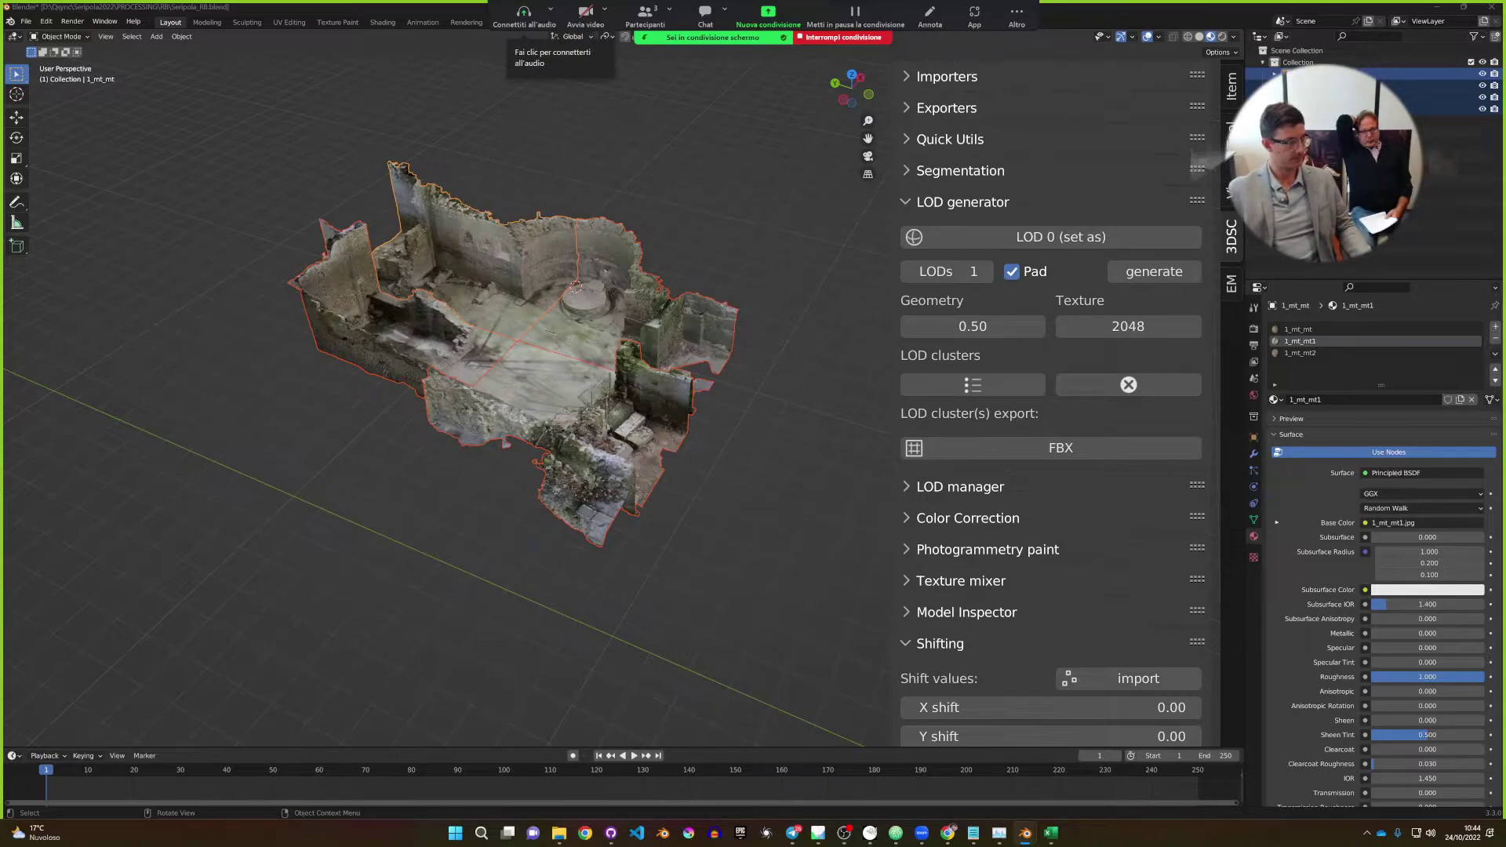
Mark the selection as LOD 0, expand the outliner entry and widen the add-on side panel.
{"action": "middle_click_drag", "start_coordinate": [507, 270], "coordinate": [543, 352]}
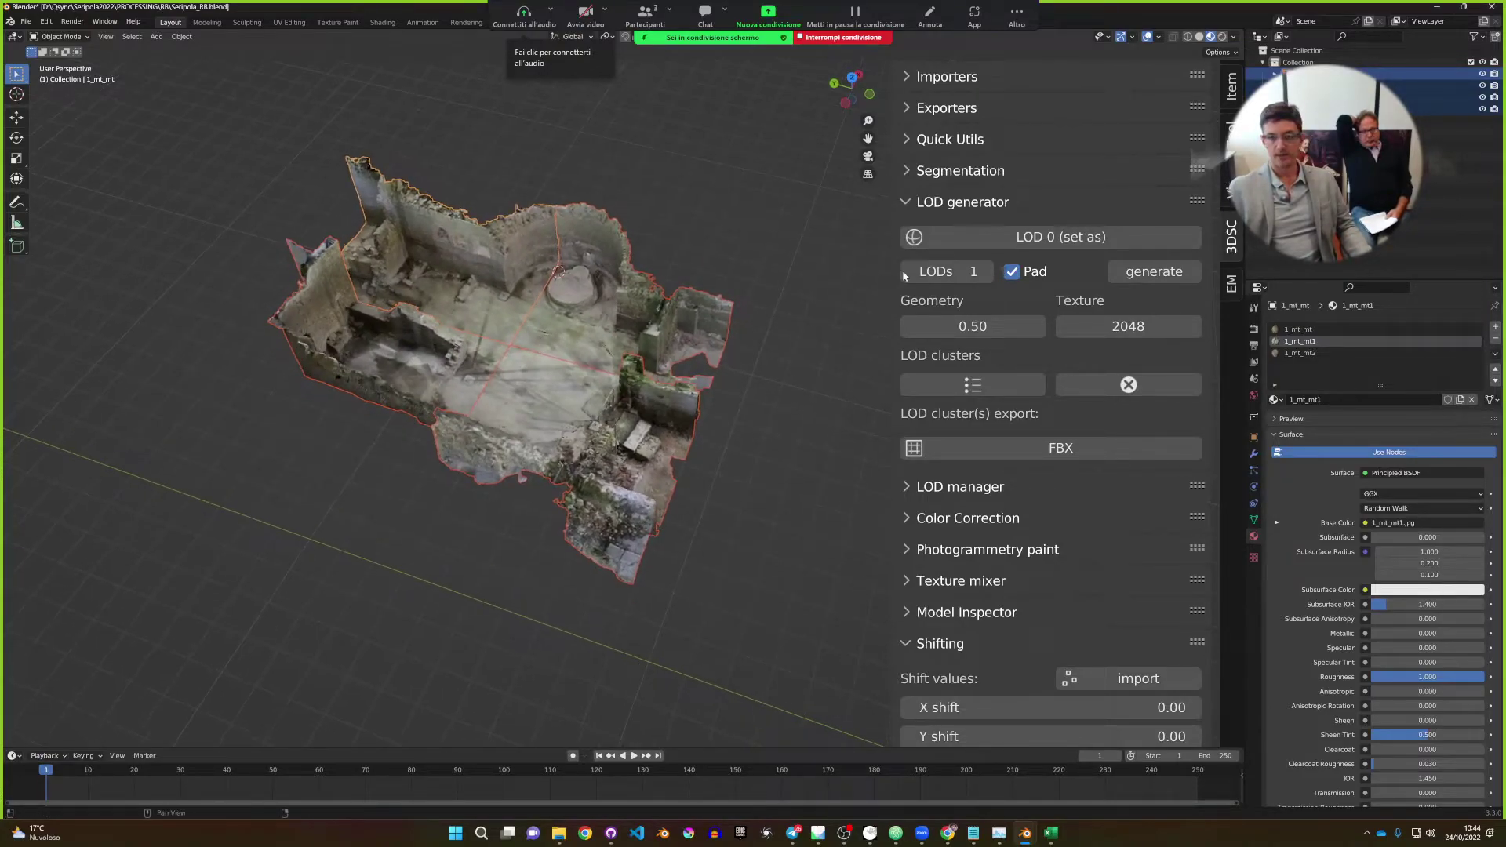
{"action": "left_click", "coordinate": [1055, 237]}
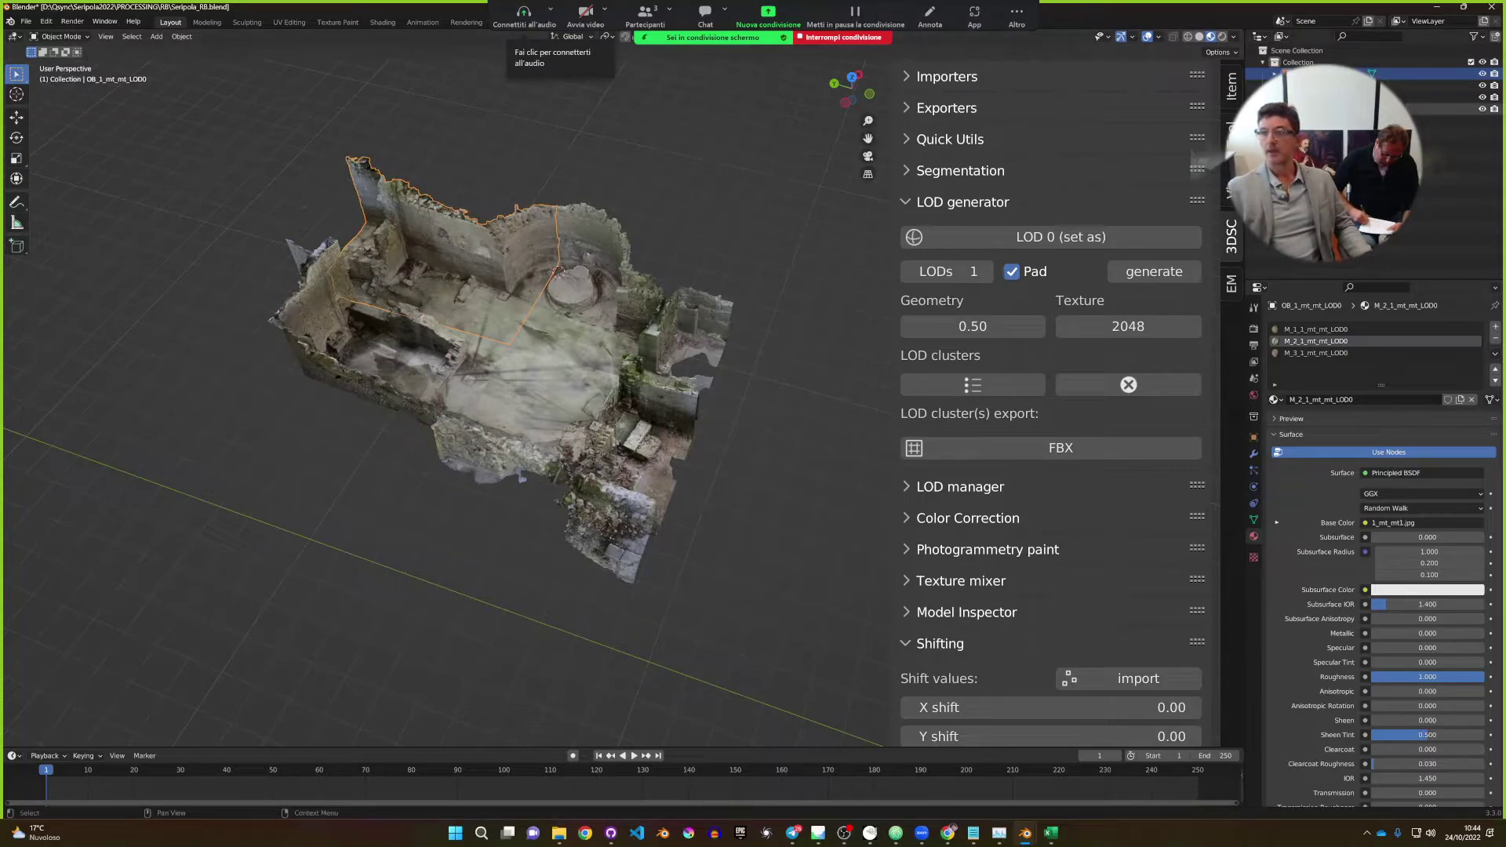
{"action": "left_click", "coordinate": [1275, 73]}
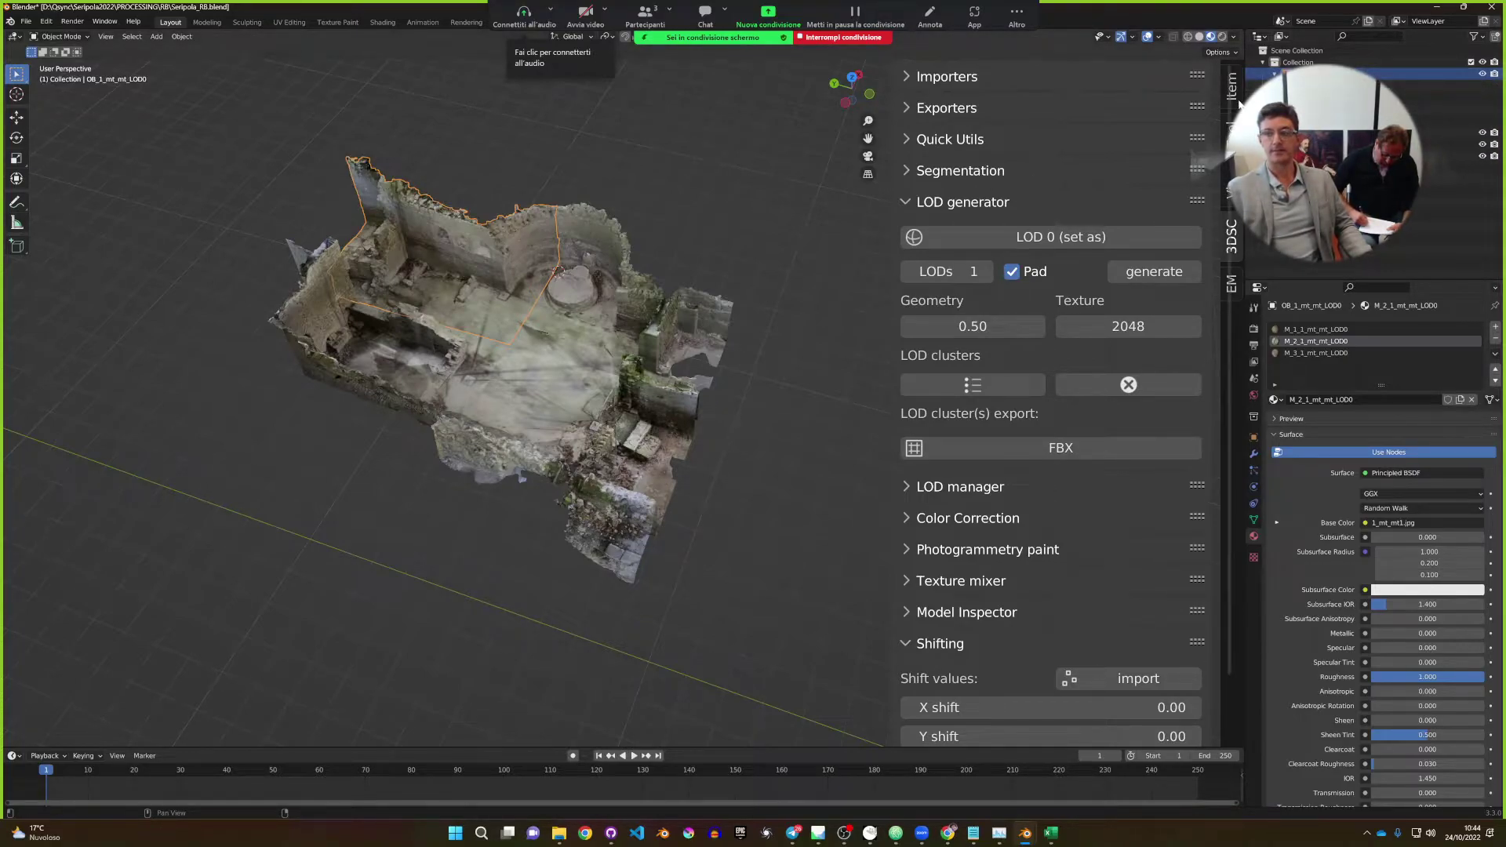
{"action": "left_click_drag", "start_coordinate": [1246, 104], "coordinate": [1136, 105]}
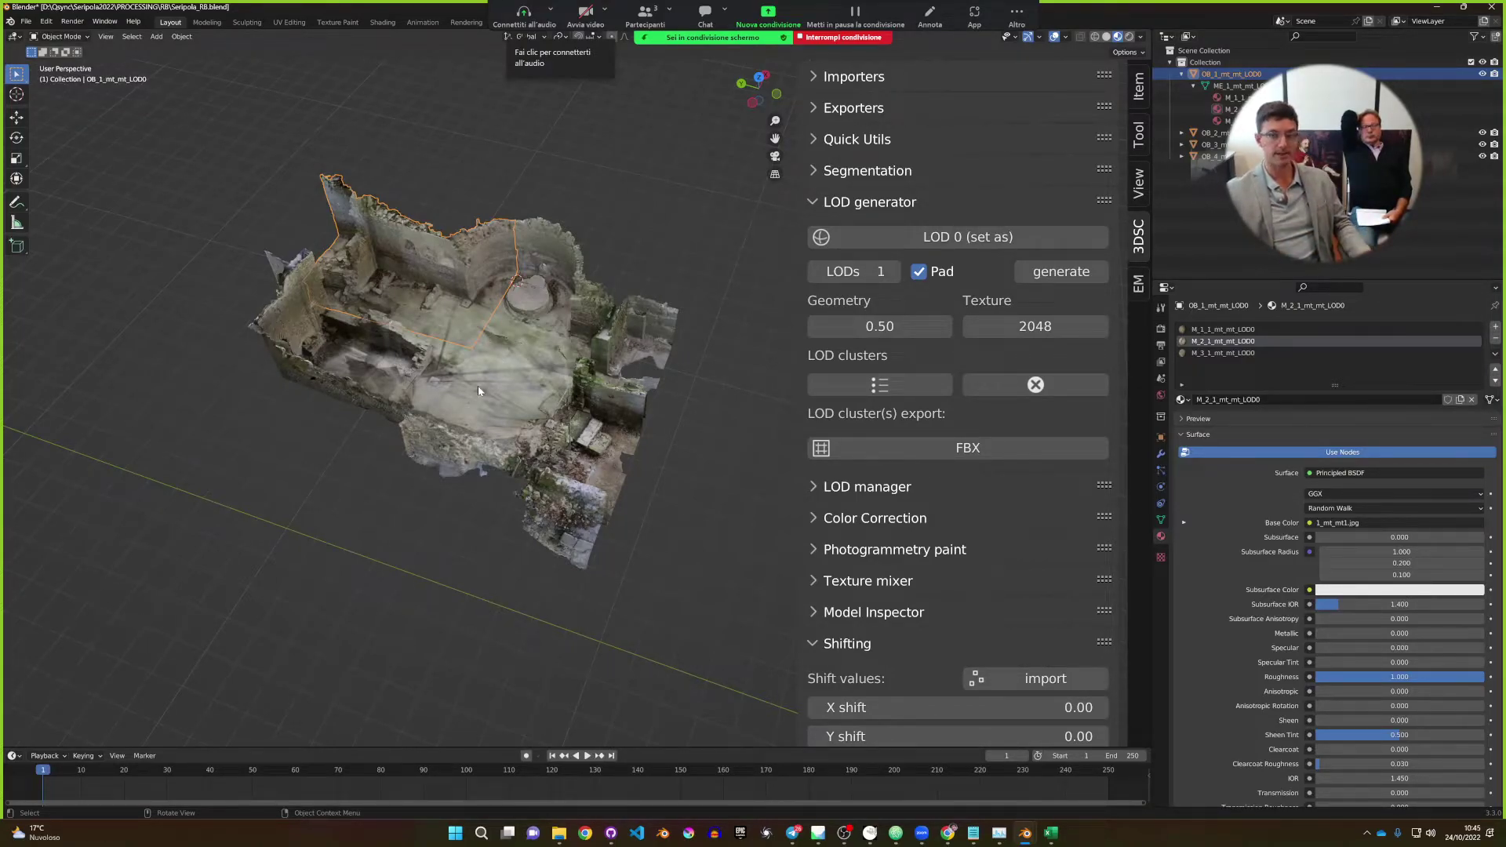
{"action": "middle_click_drag", "start_coordinate": [502, 318], "coordinate": [537, 310], "text": "shift"}
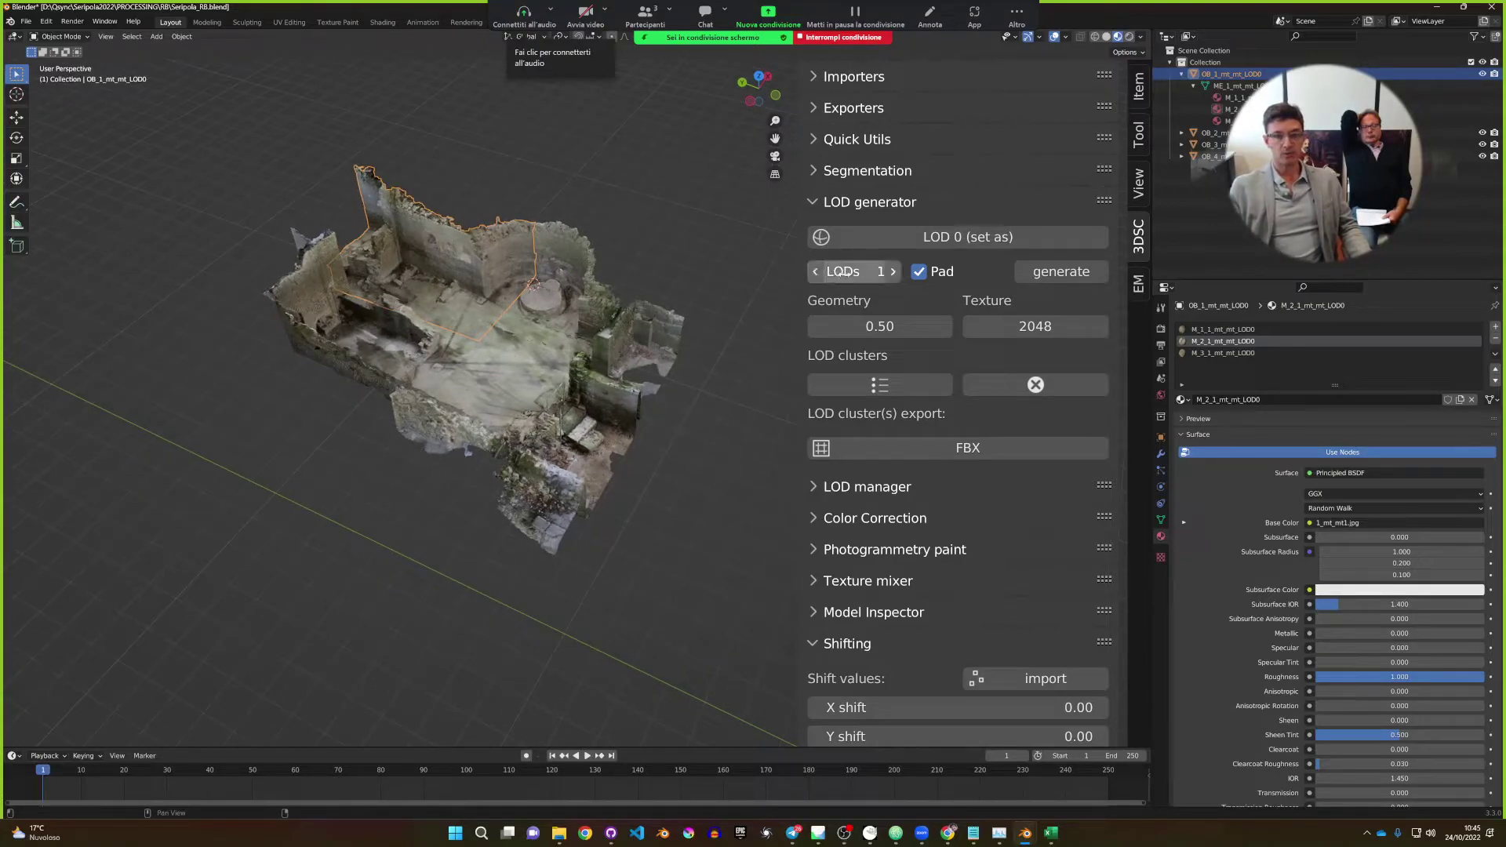
Raise the LOD count to 2, adding a level at 0.10 geometry and 512 texture.
{"action": "left_click", "coordinate": [887, 271]}
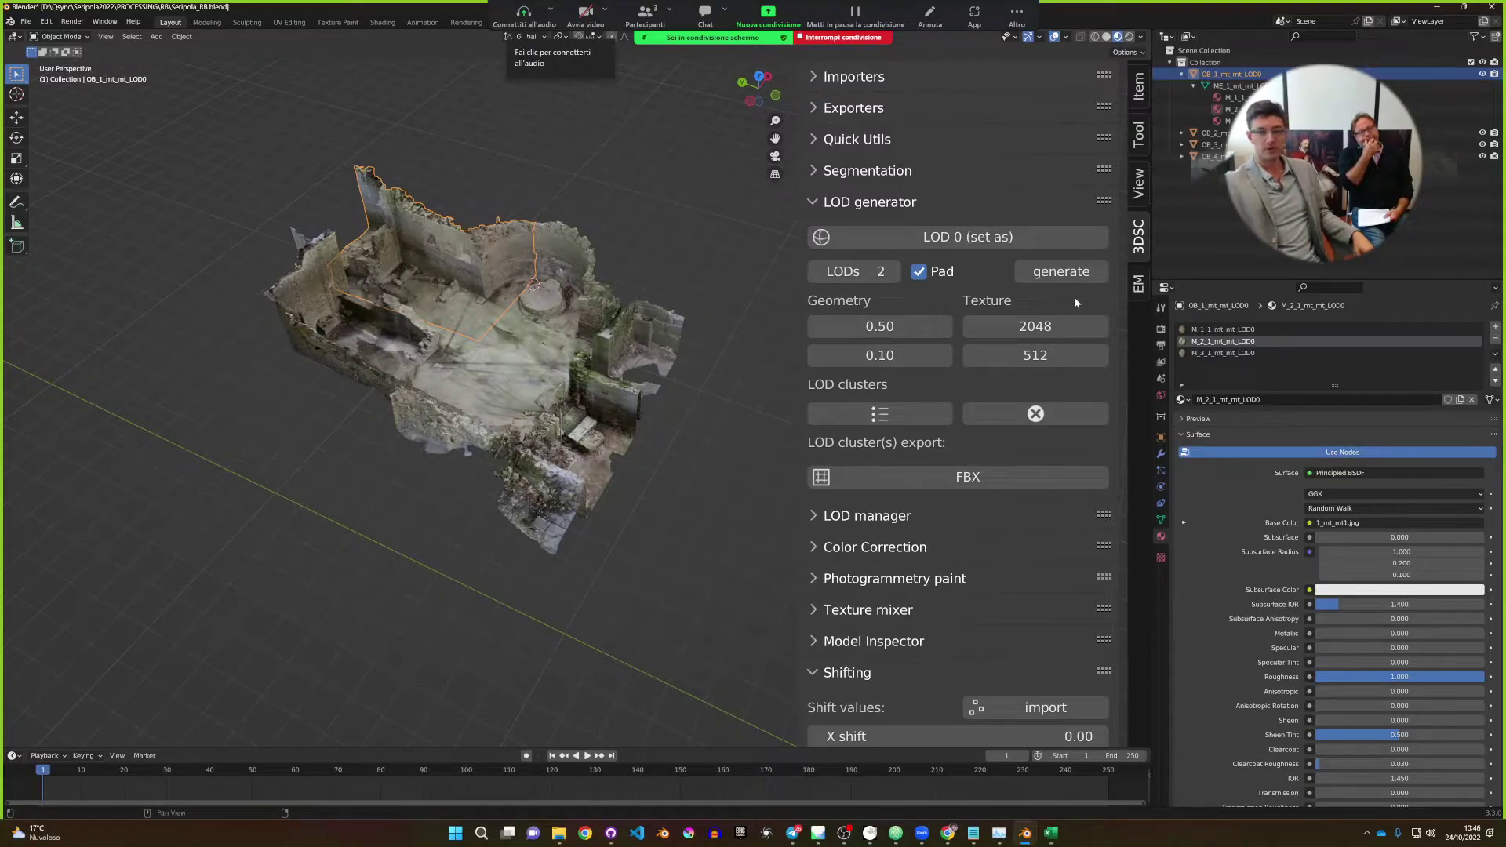
{"action": "left_click", "coordinate": [1020, 326]}
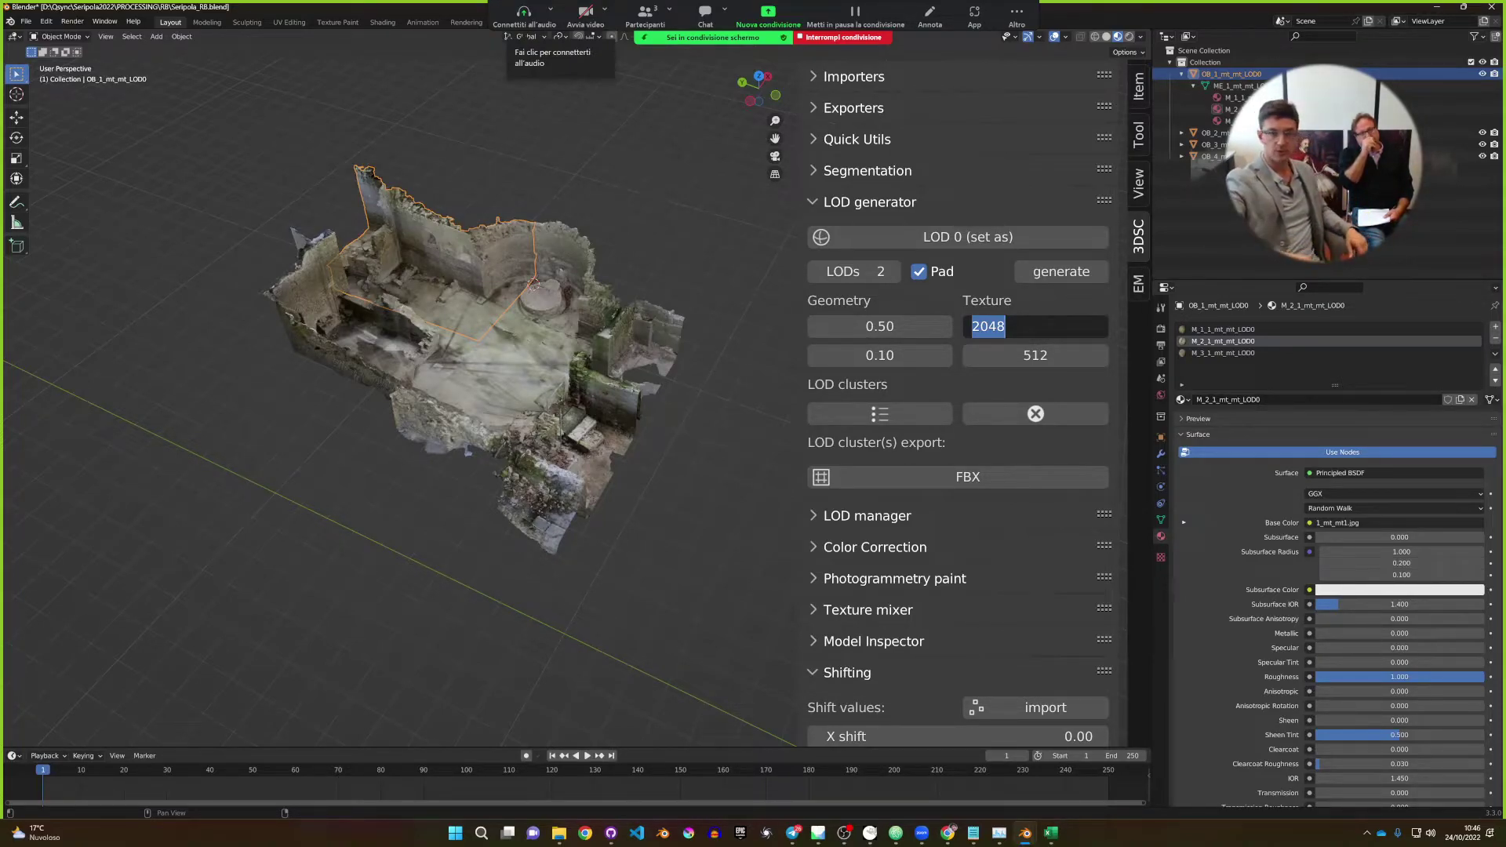
Set the first LOD texture resolution to 4096.
{"action": "key", "text": "Return"}
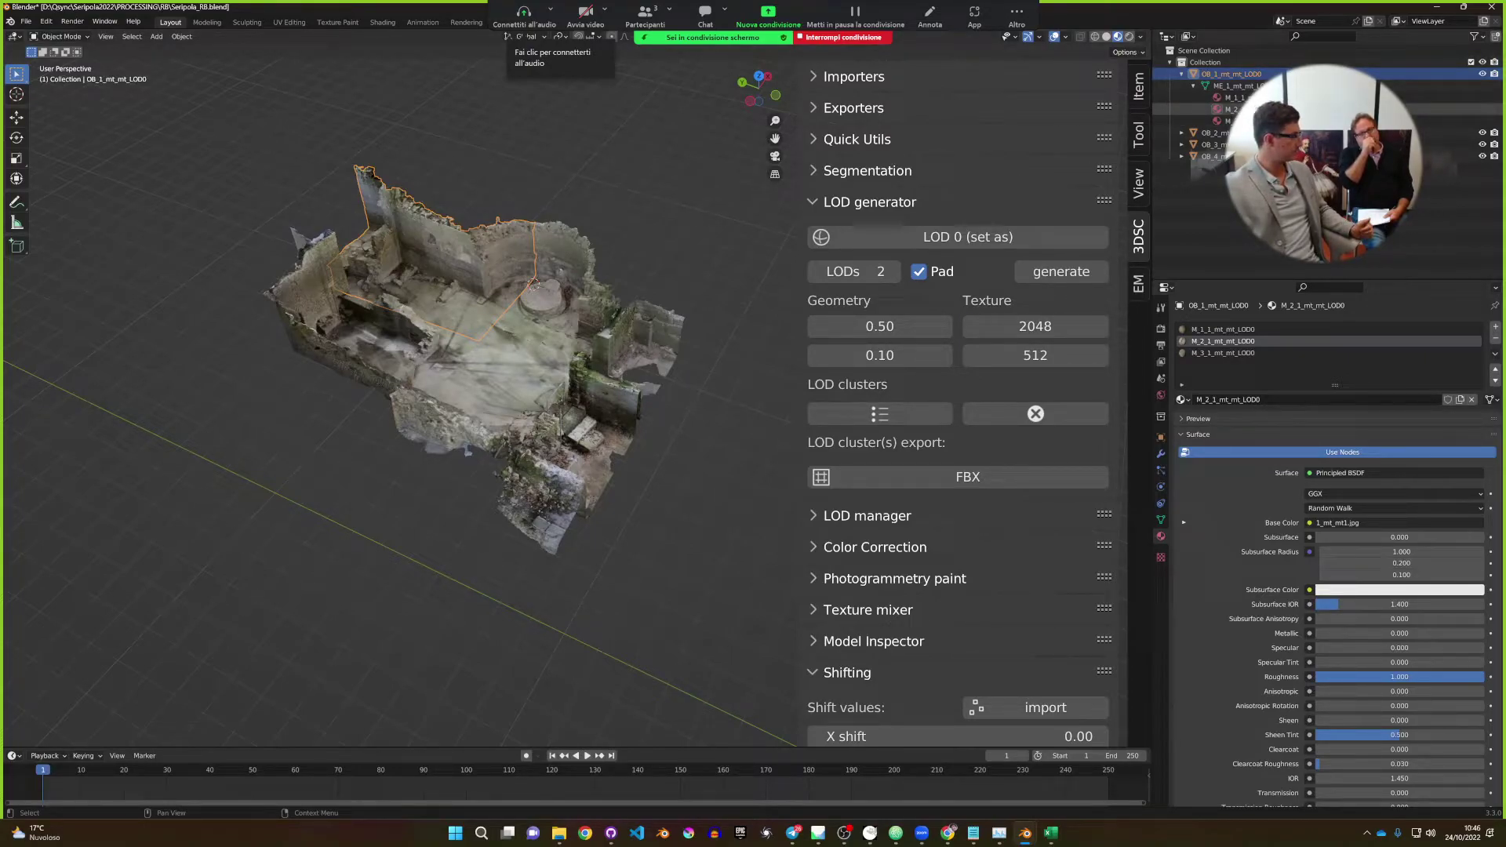
{"action": "left_click", "coordinate": [1036, 327]}
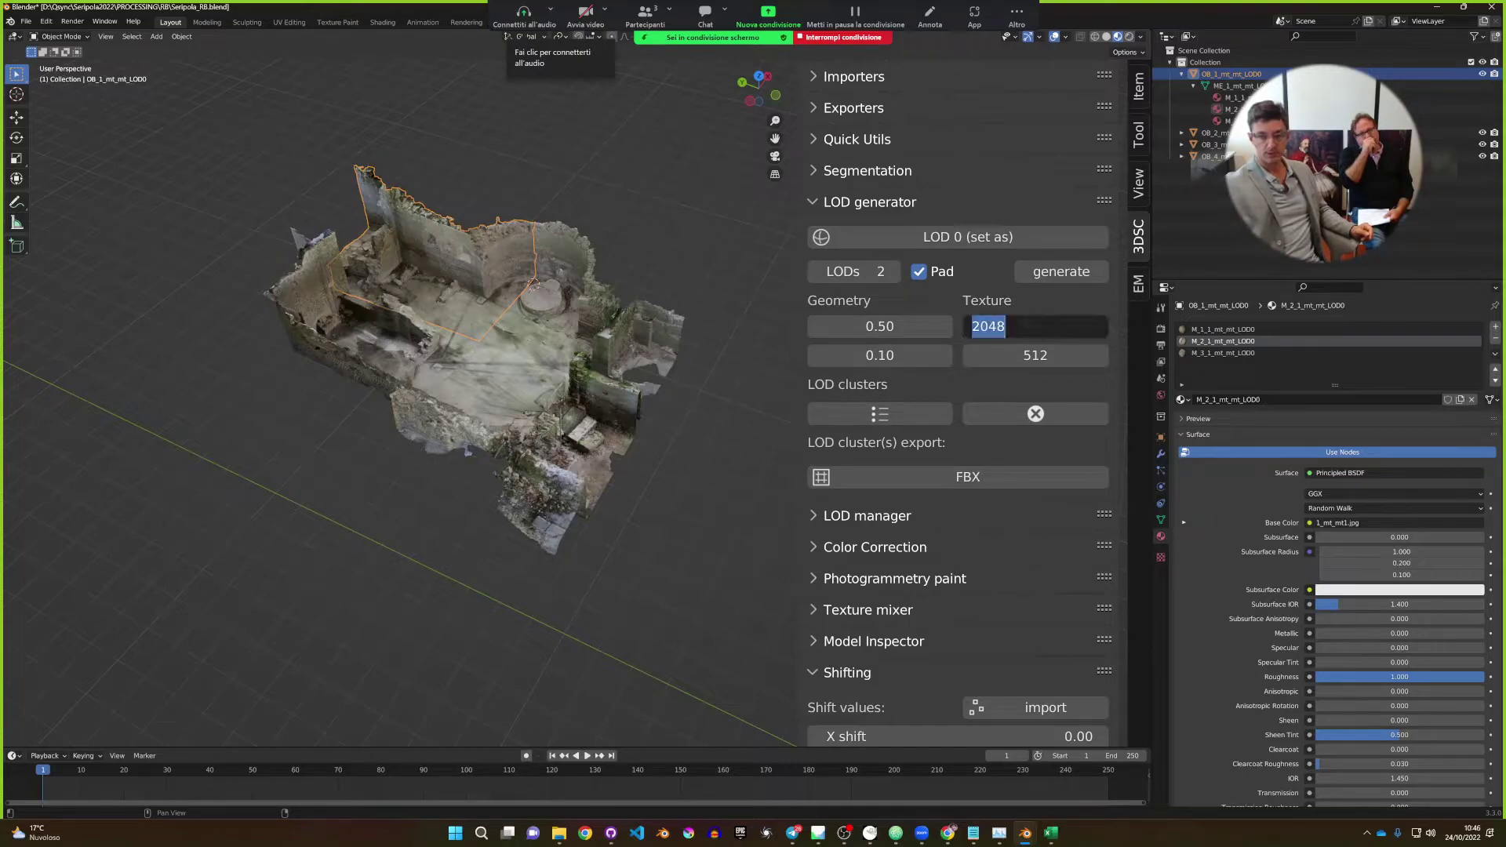
{"action": "type", "text": "40"}
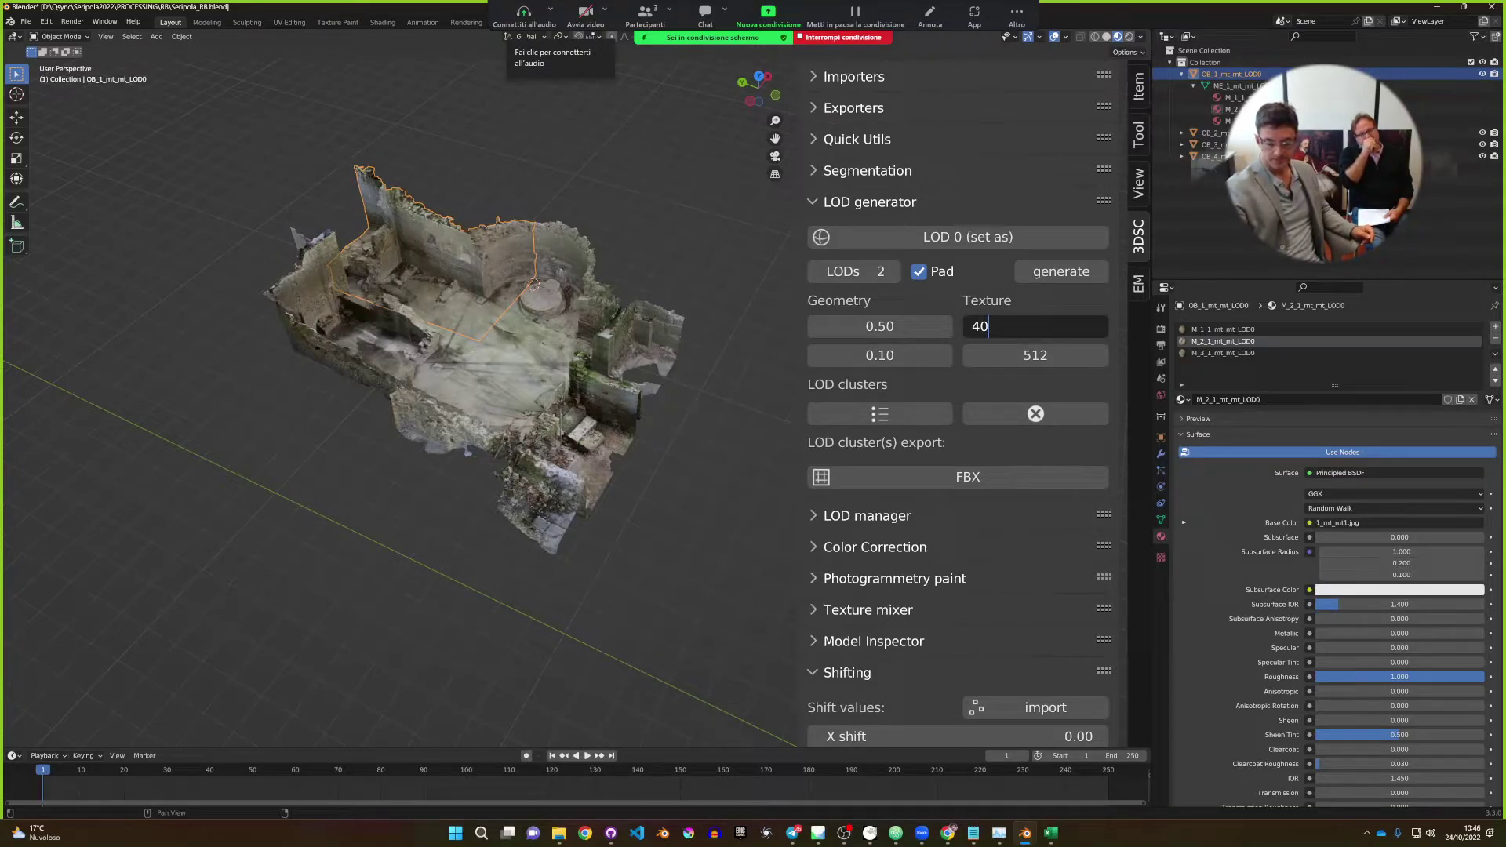
{"action": "type", "text": "96"}
{"action": "key", "text": "Return"}
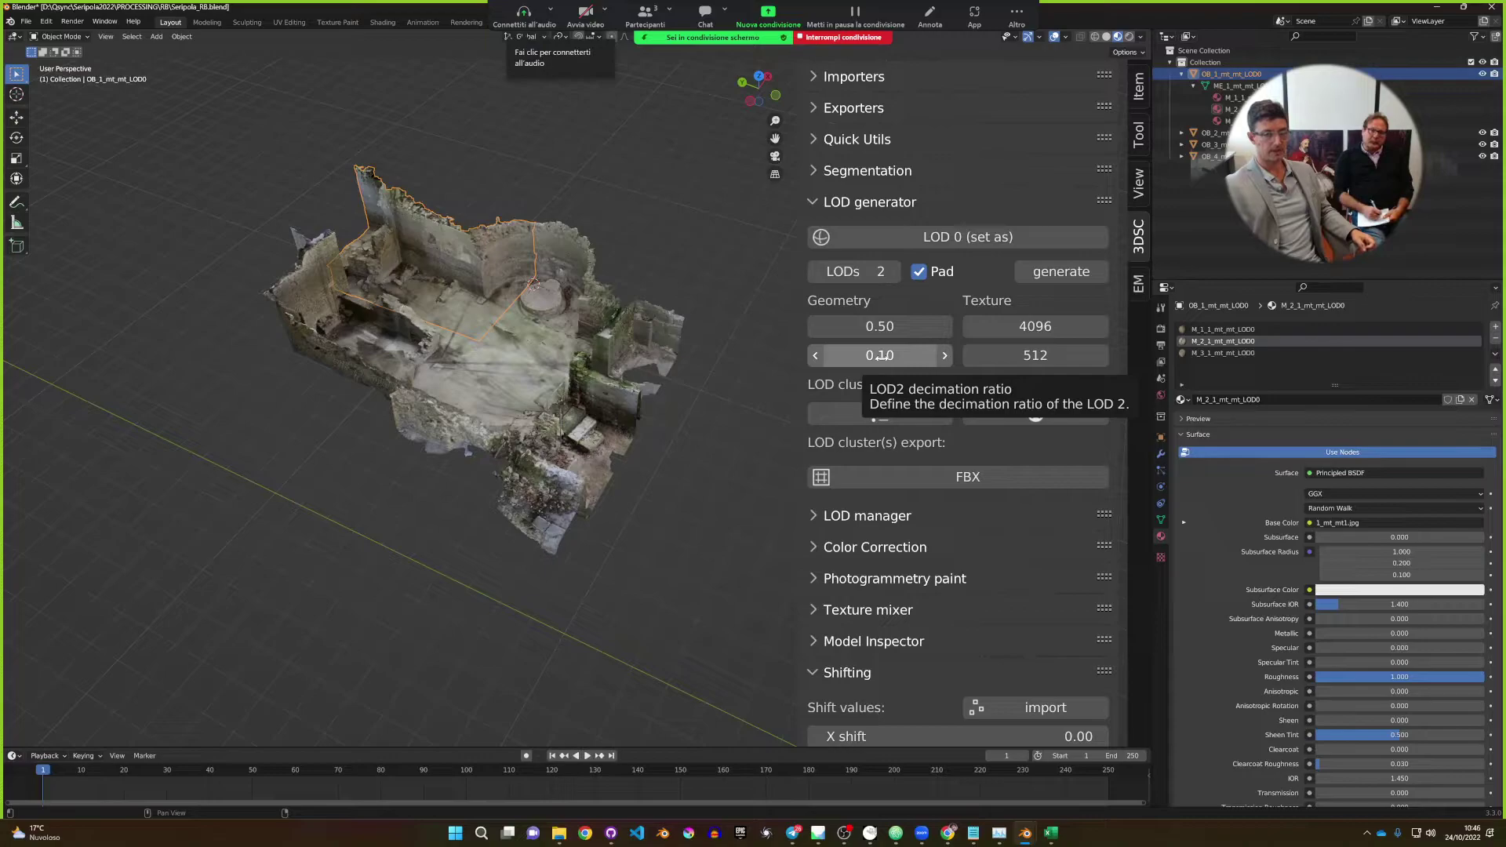
Set the second LOD texture resolution to 512, after briefly trying 256.
{"action": "left_click", "coordinate": [1036, 356]}
{"action": "type", "text": "256"}
{"action": "key", "text": "Return"}
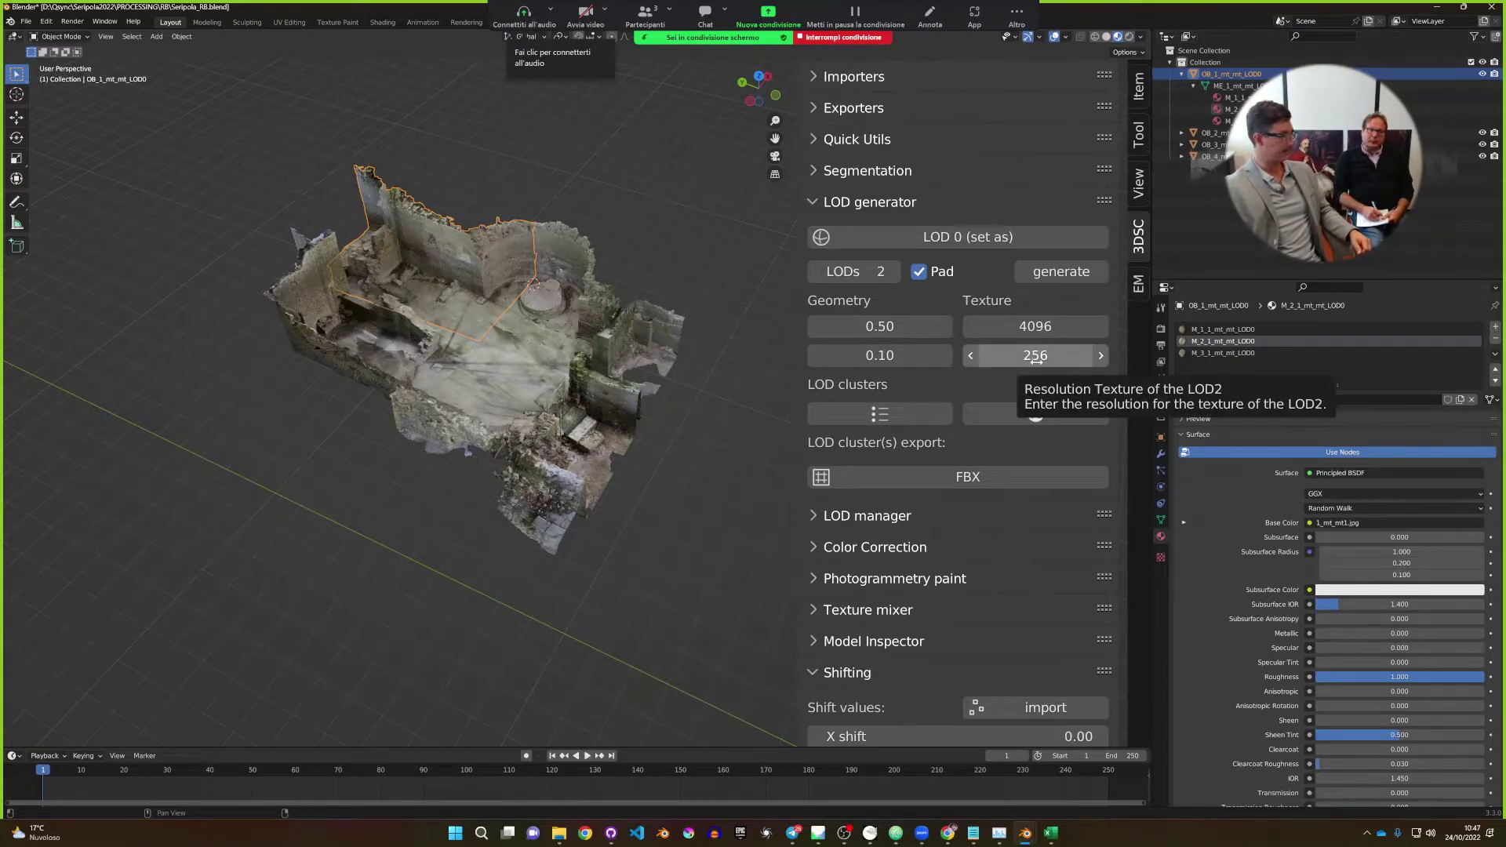
{"action": "left_click", "coordinate": [1035, 356]}
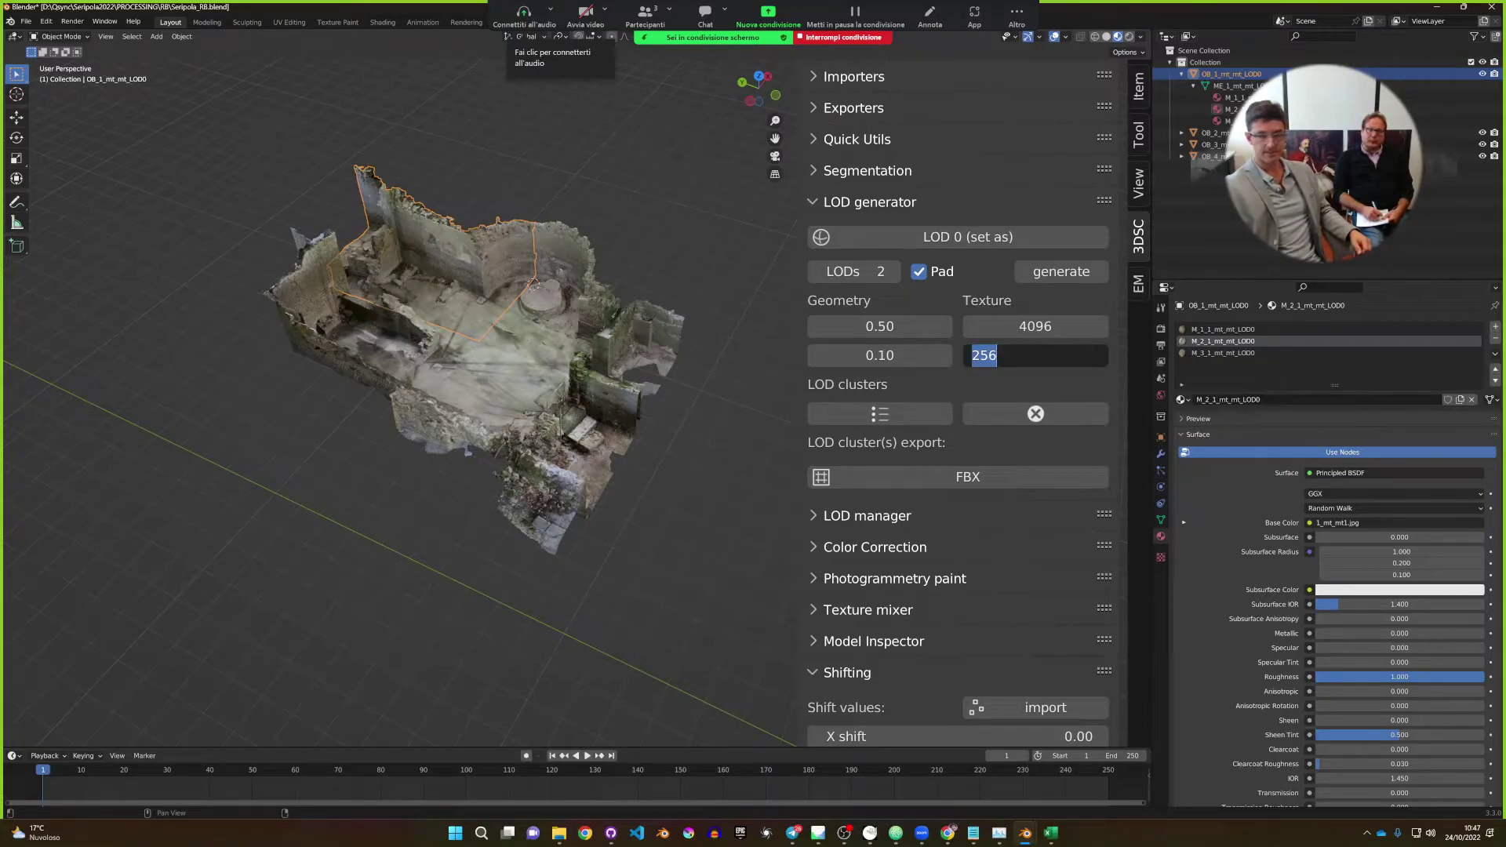
{"action": "type", "text": "51"}
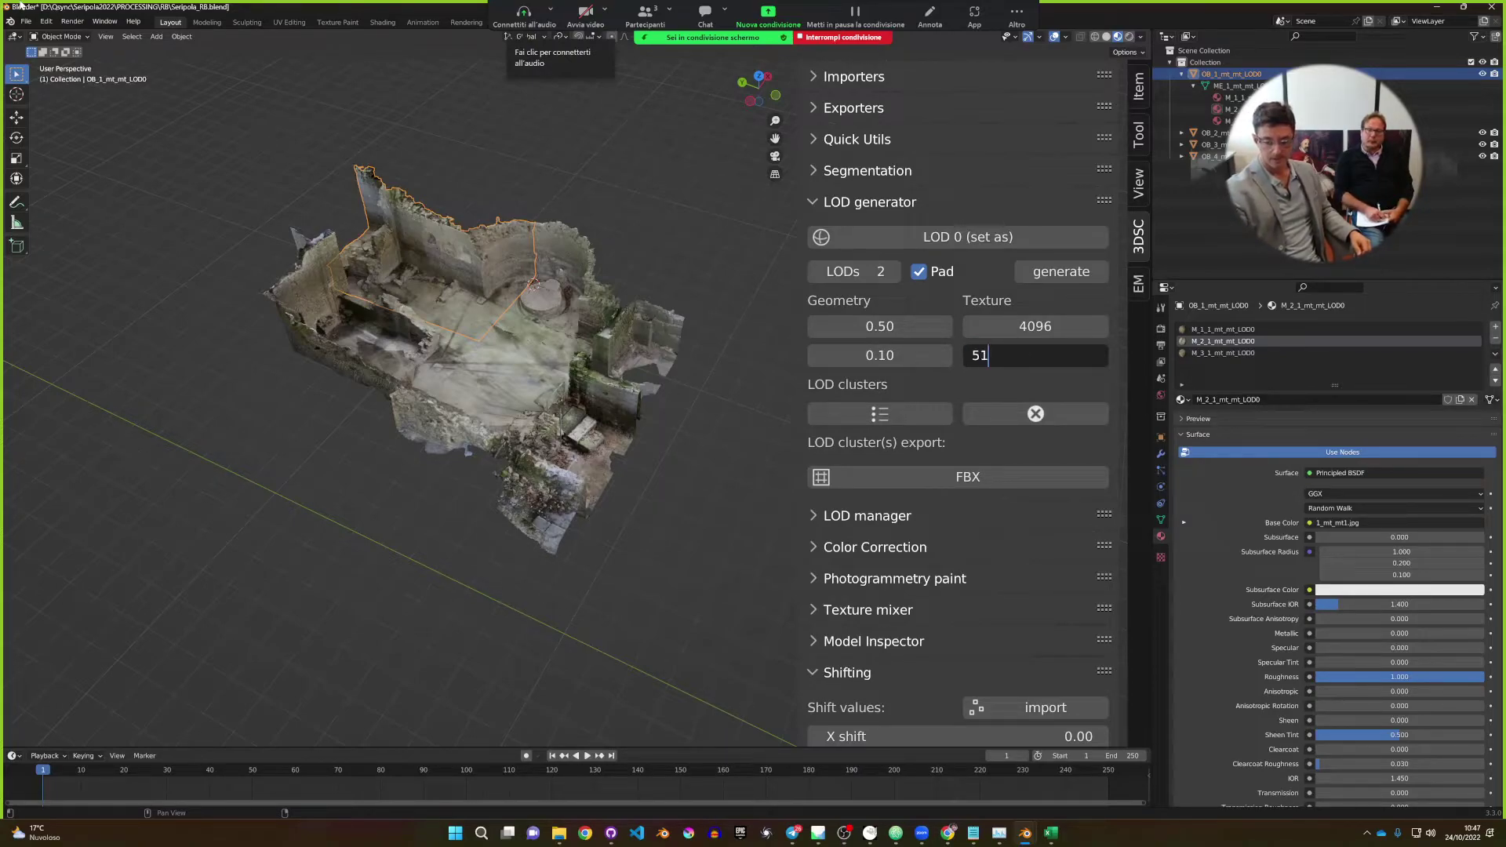
{"action": "type", "text": "2"}
{"action": "key", "text": "Return"}
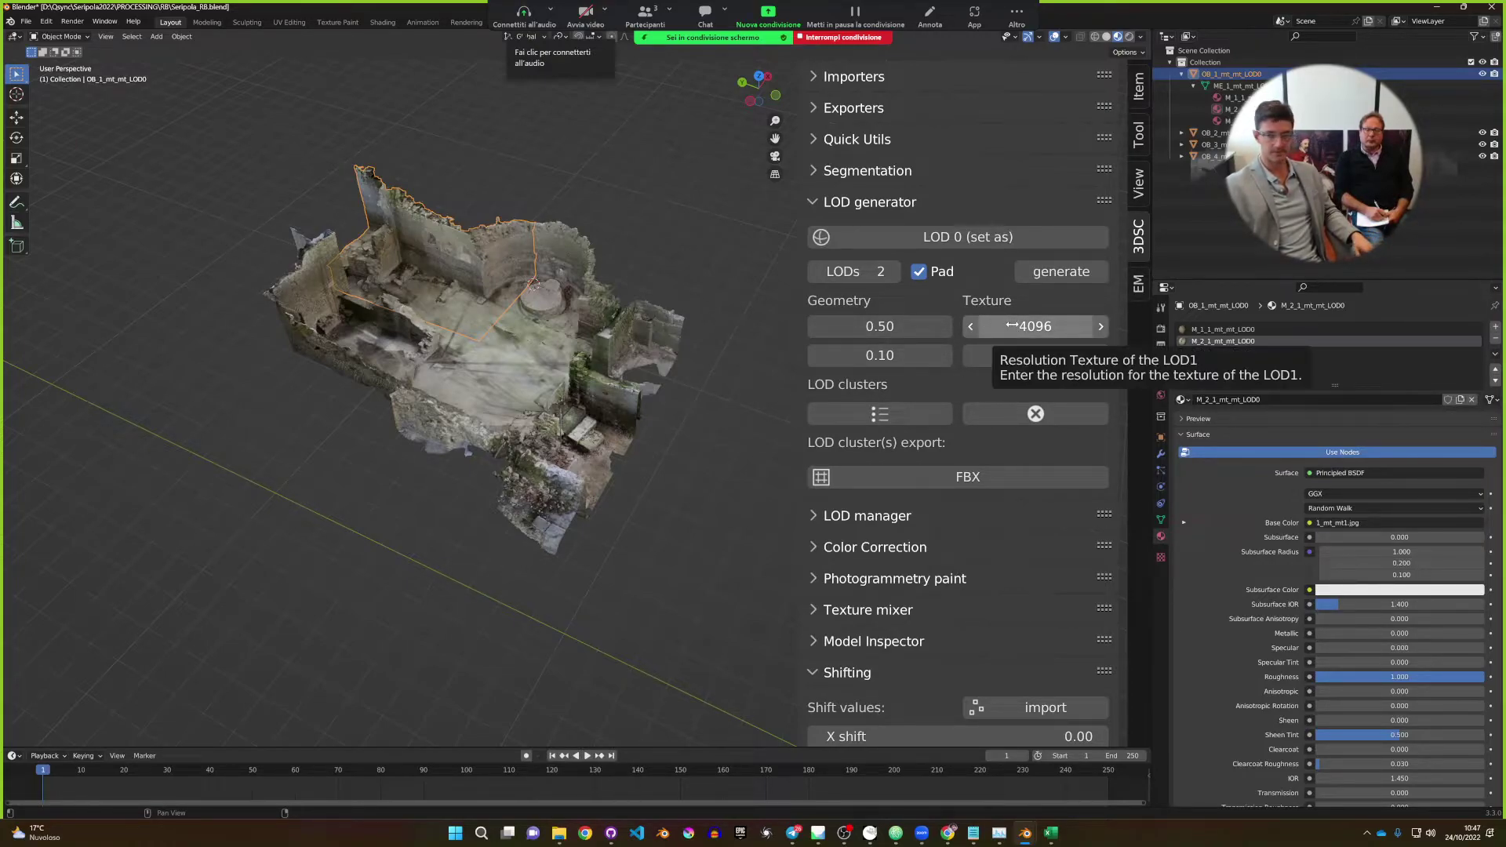
Select all four photogrammetry scan objects in the viewport.
{"action": "middle_click_drag", "start_coordinate": [622, 475], "coordinate": [437, 356]}
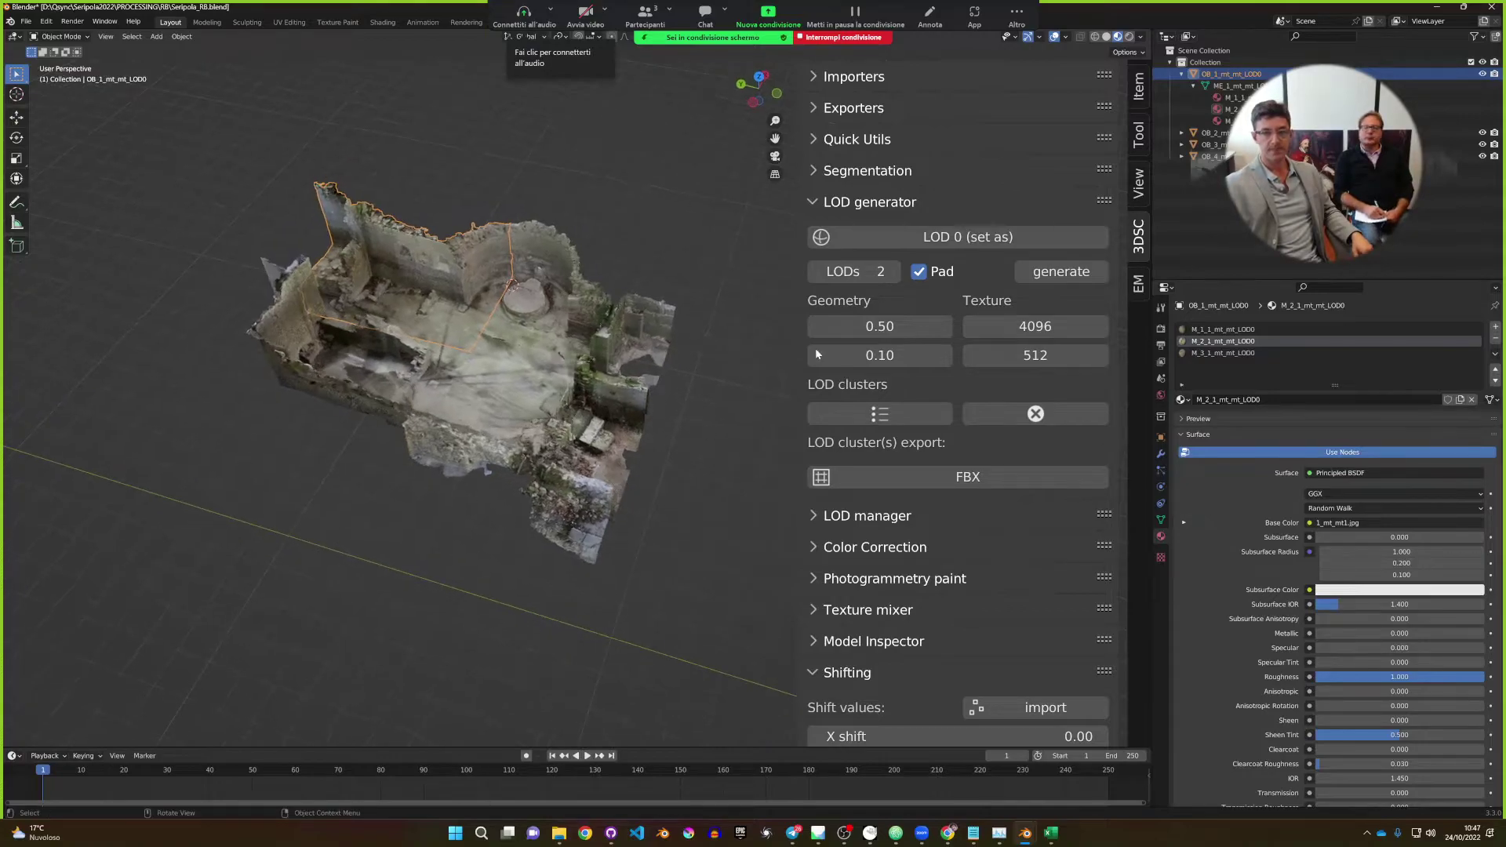
{"action": "key", "text": "a"}
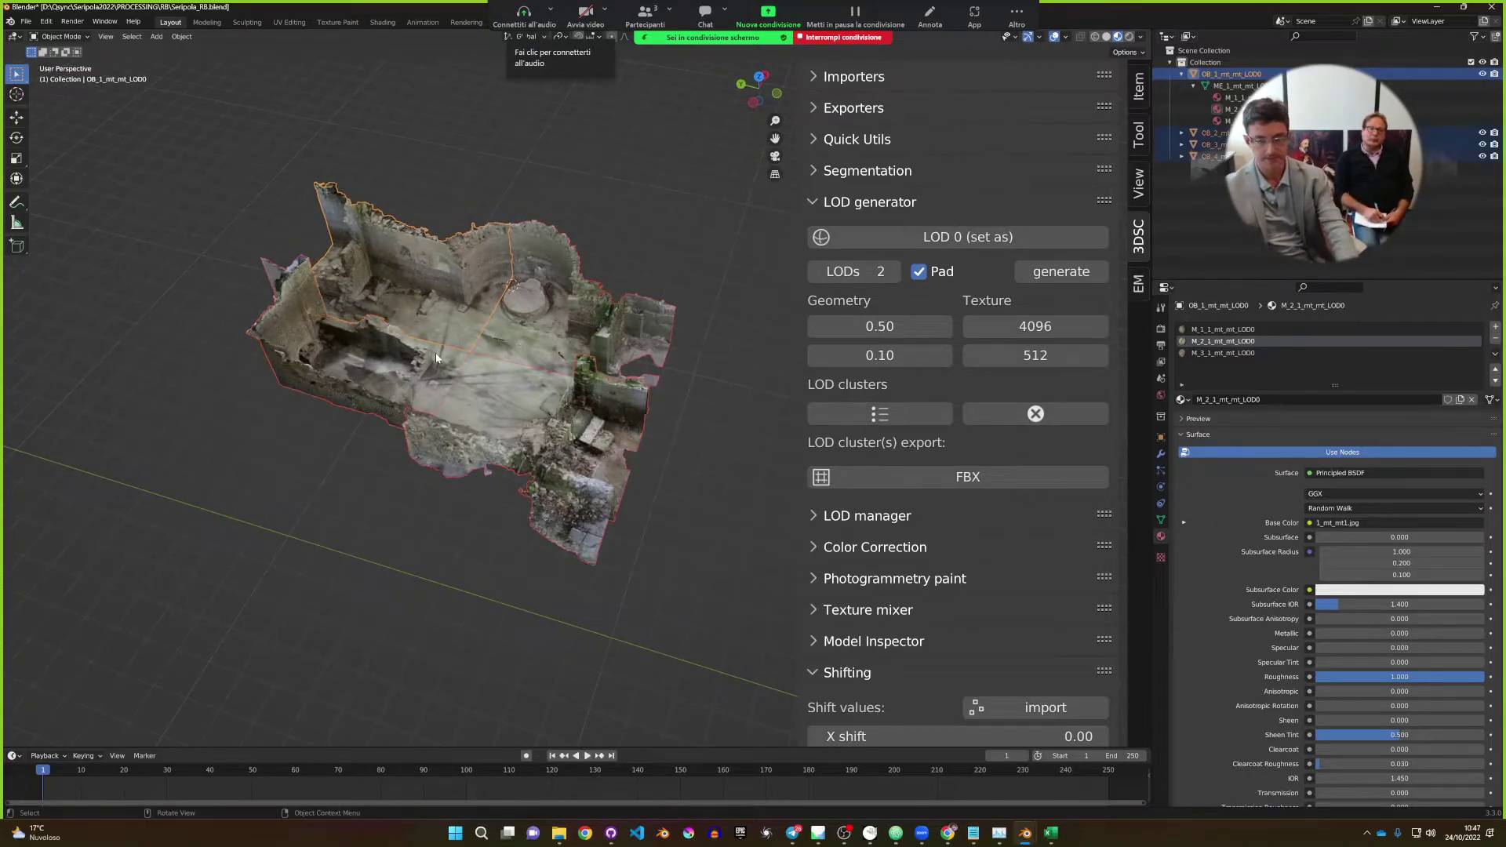
{"action": "middle_click_drag", "start_coordinate": [482, 411], "coordinate": [518, 404]}
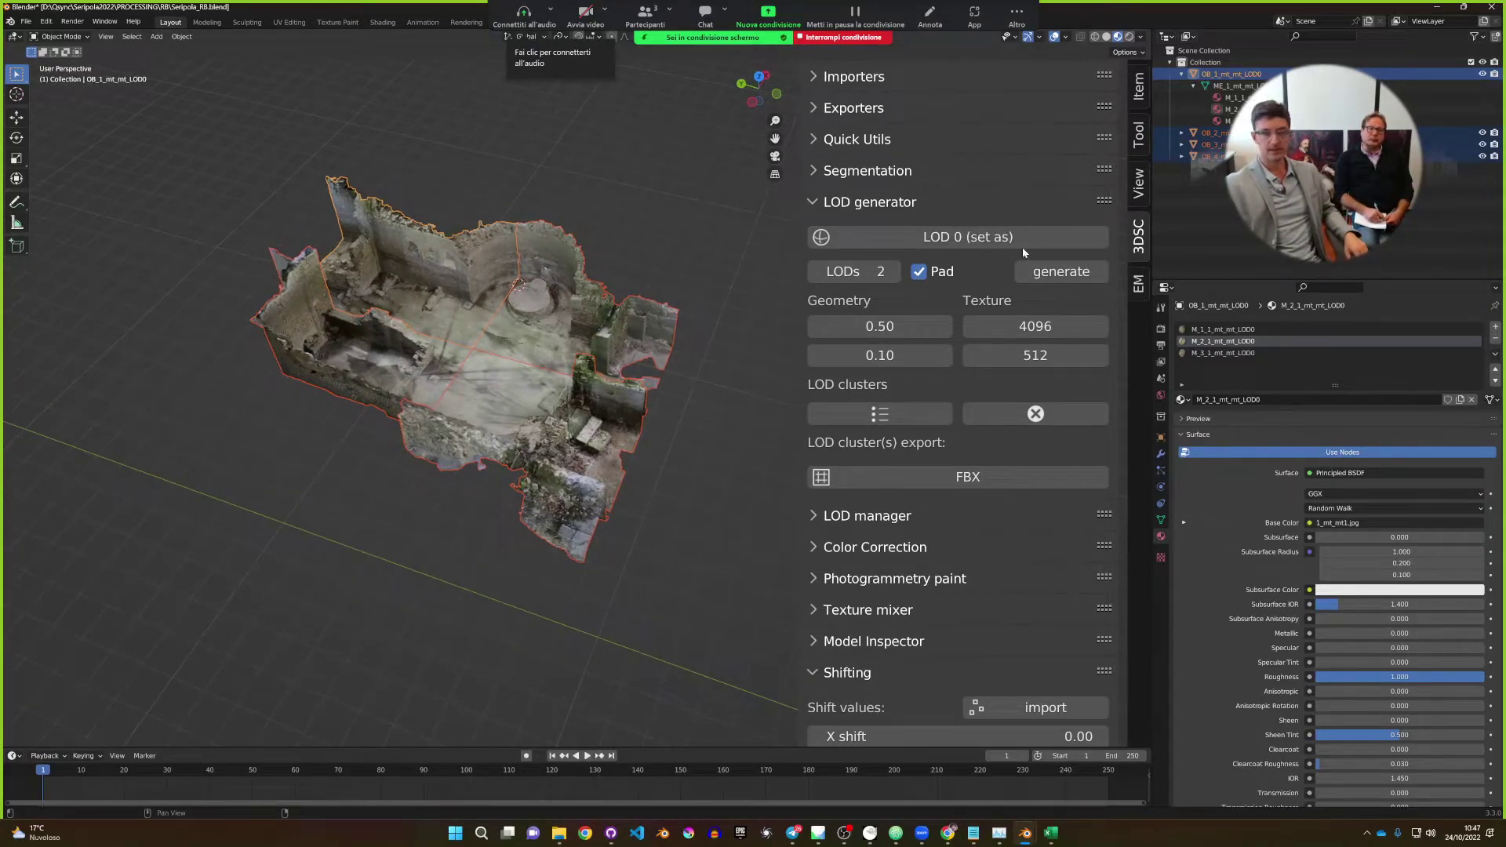
{"action": "left_click", "coordinate": [1059, 272]}
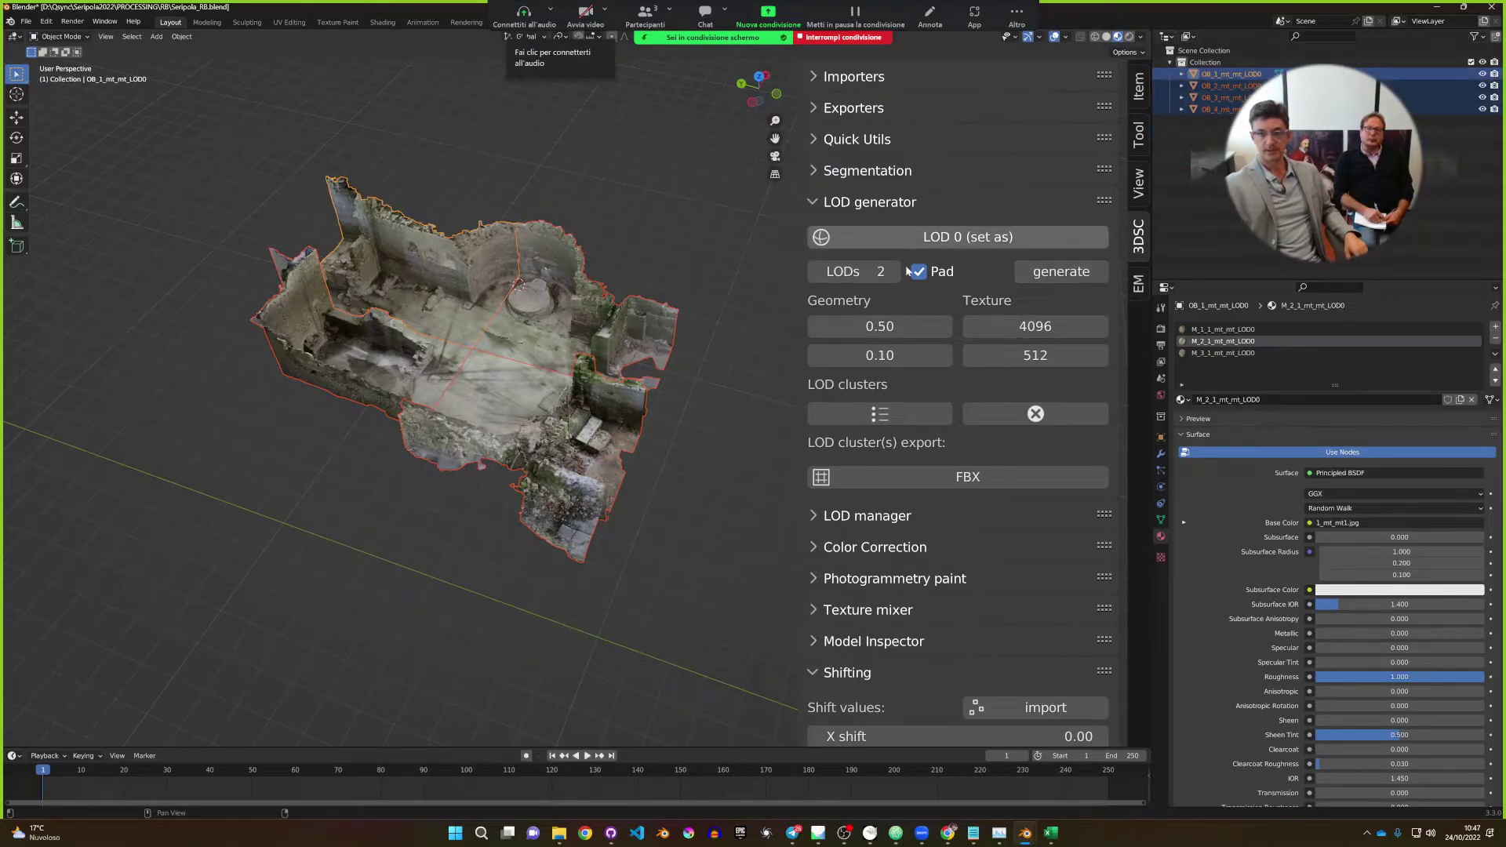
Generate the LODs for the selected scans and follow the LOD1 creation in the console log.
{"action": "left_click", "coordinate": [1052, 272]}
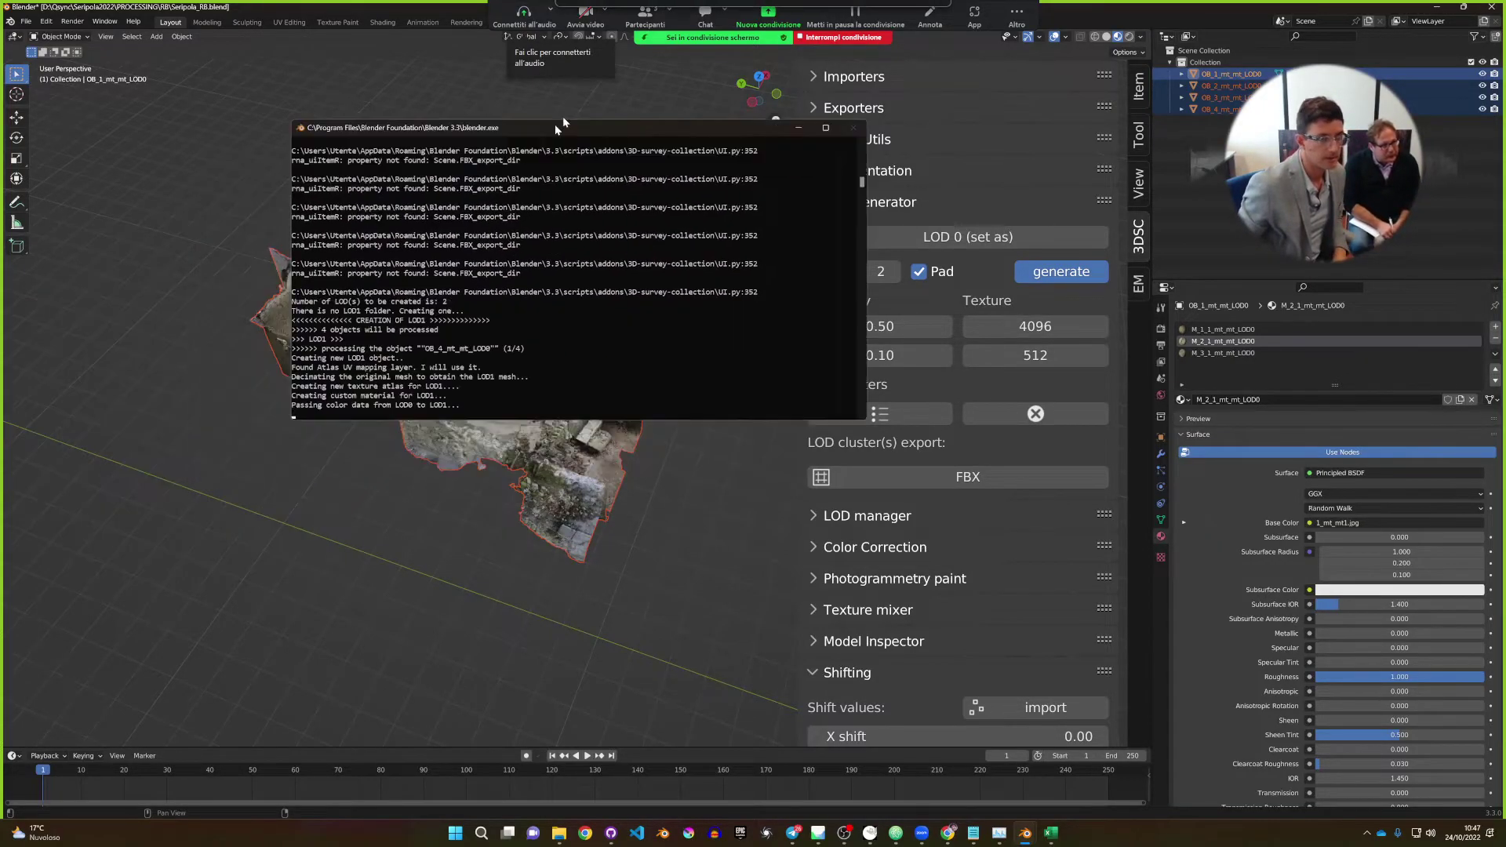
{"action": "left_click_drag", "start_coordinate": [563, 126], "coordinate": [428, 82]}
{"action": "left_click_drag", "start_coordinate": [288, 308], "coordinate": [386, 312]}
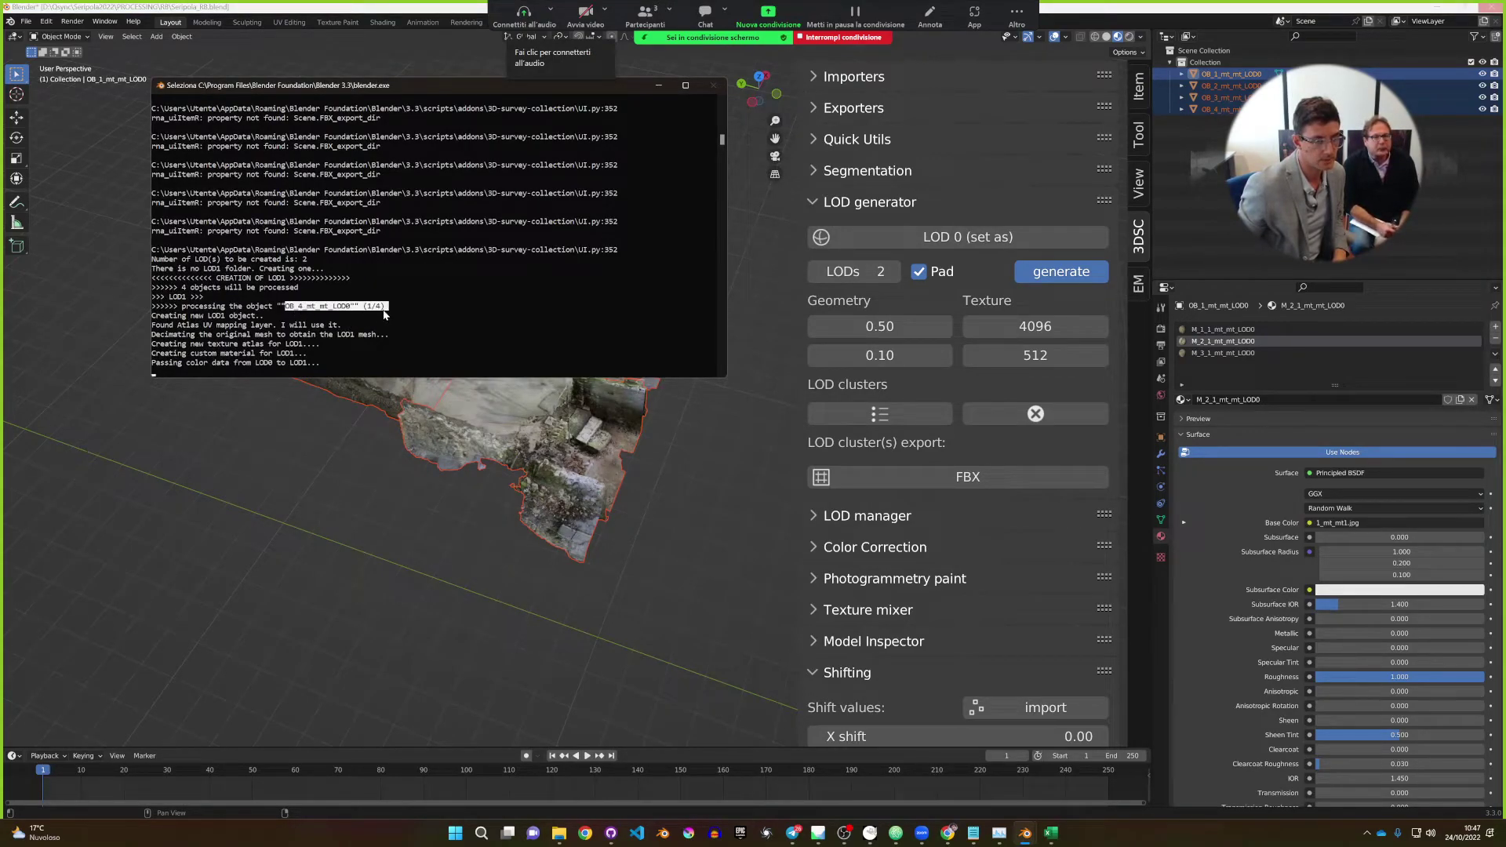
{"action": "left_click_drag", "start_coordinate": [214, 278], "coordinate": [286, 280]}
{"action": "mouse_move", "coordinate": [180, 290]}
{"action": "left_mouse_down"}
{"action": "mouse_move", "coordinate": [314, 290]}
{"action": "mouse_move", "coordinate": [167, 298]}
{"action": "mouse_move", "coordinate": [190, 299]}
{"action": "left_mouse_up"}
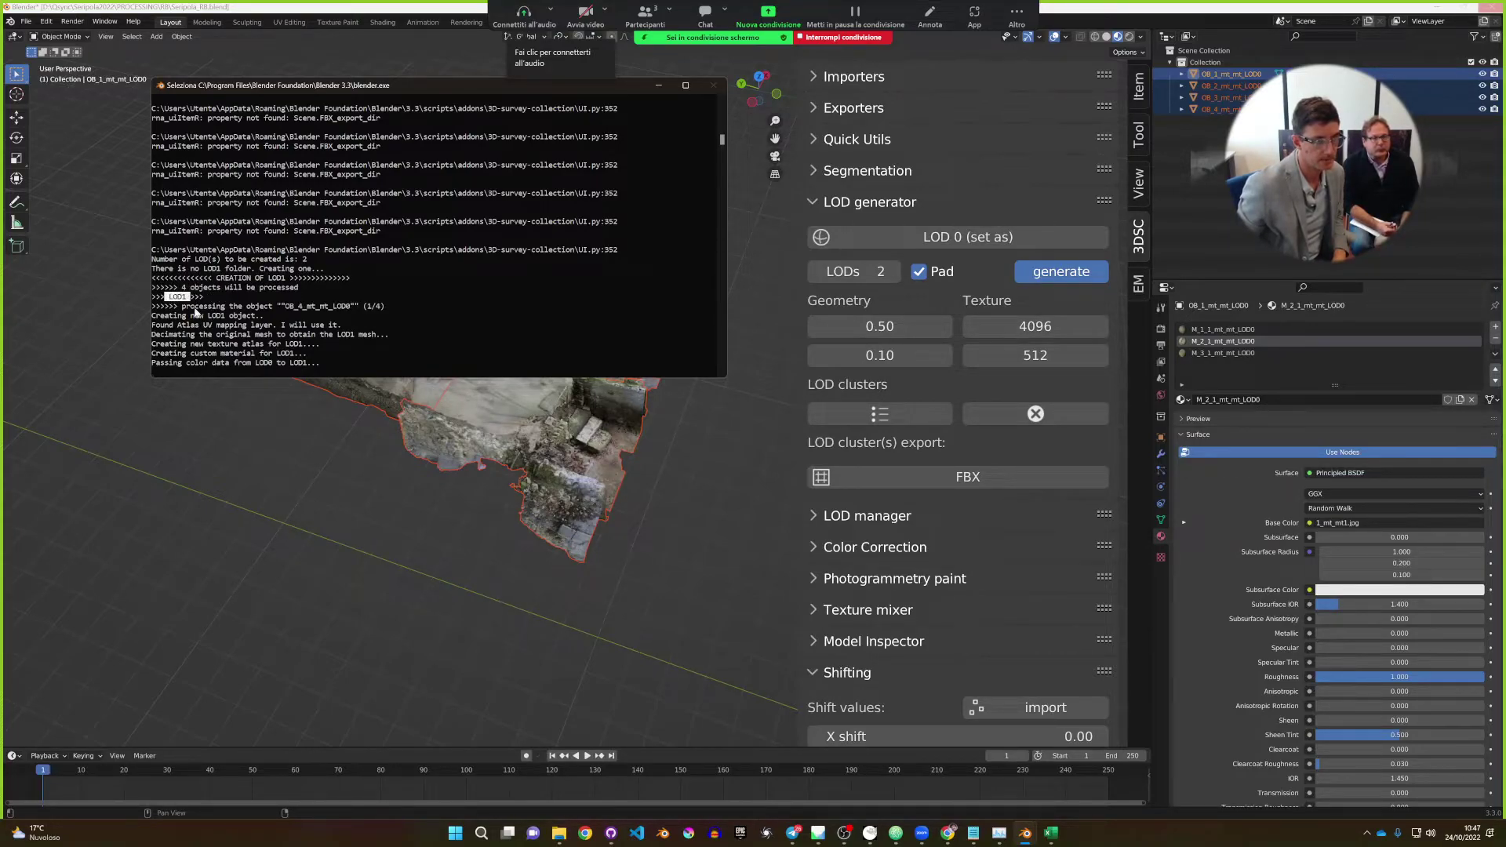
{"action": "left_click_drag", "start_coordinate": [285, 306], "coordinate": [350, 306]}
Review the decimation and texture atlas steps in the log, then hide the console.
{"action": "left_click_drag", "start_coordinate": [159, 338], "coordinate": [384, 343]}
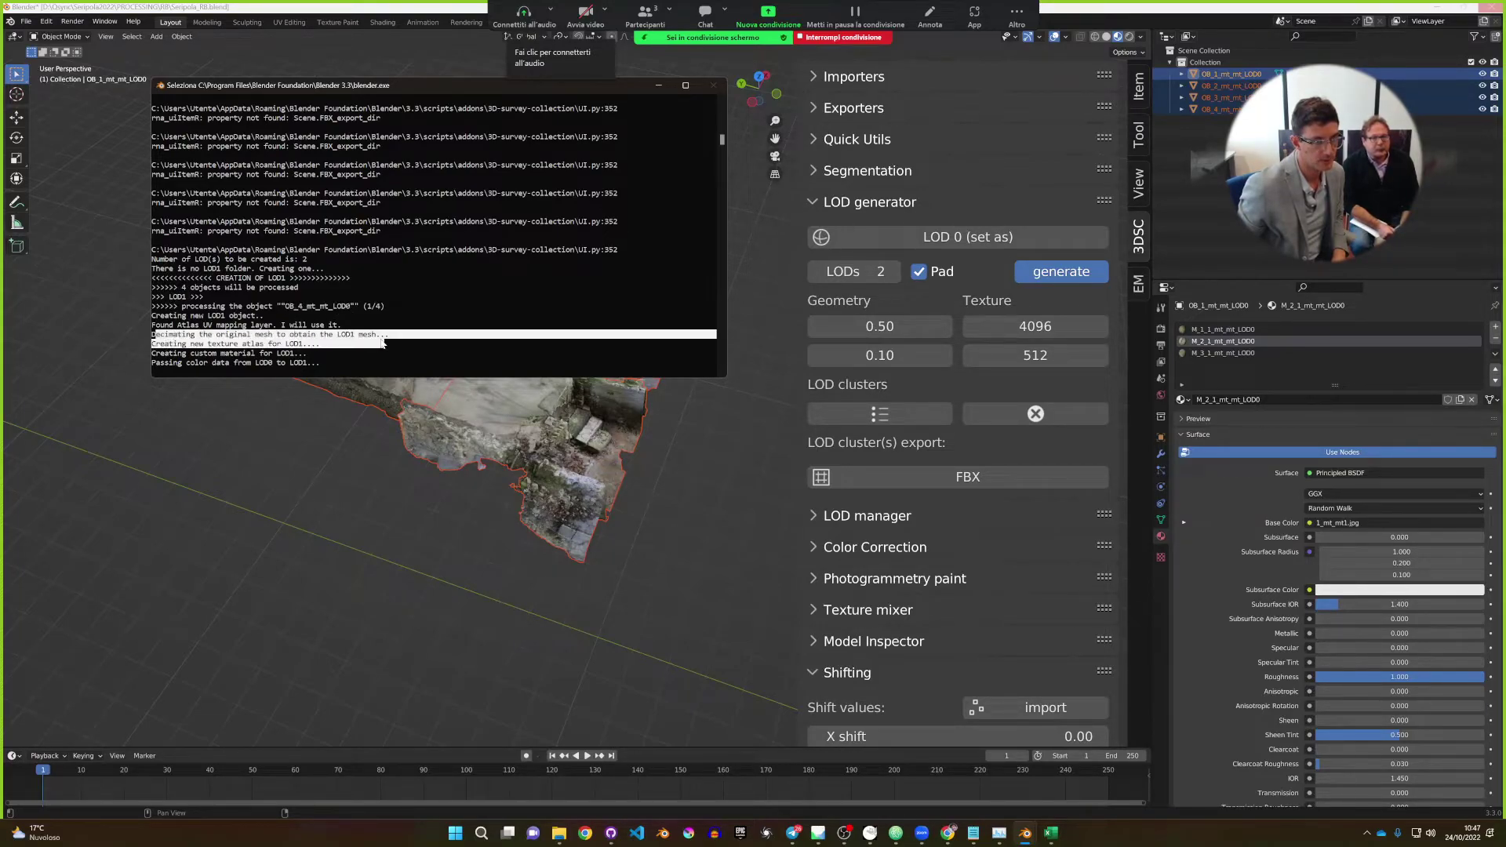
{"action": "left_click", "coordinate": [206, 346]}
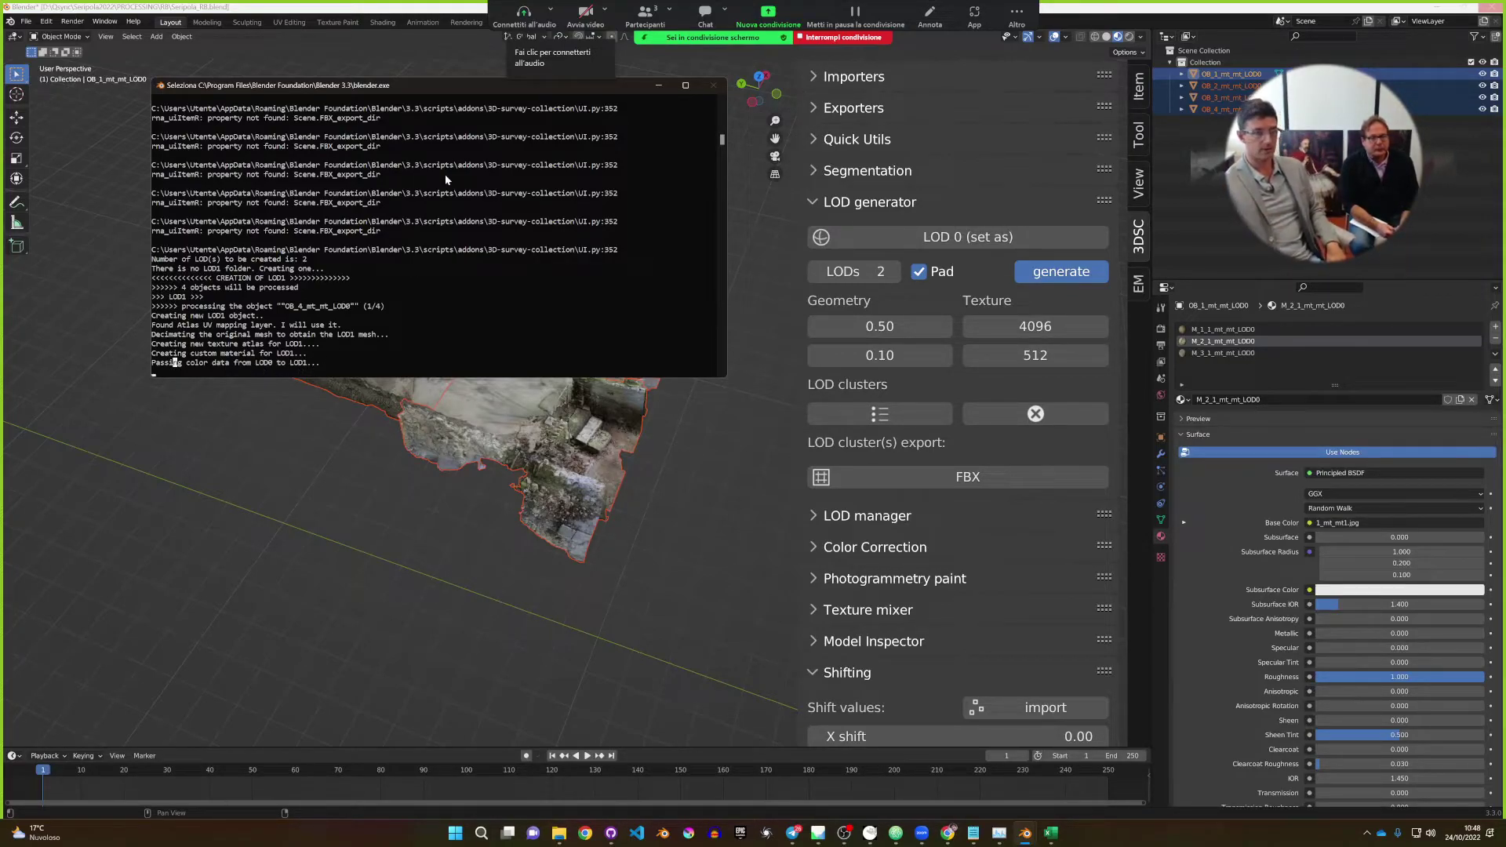
{"action": "left_click_drag", "start_coordinate": [458, 88], "coordinate": [462, 141]}
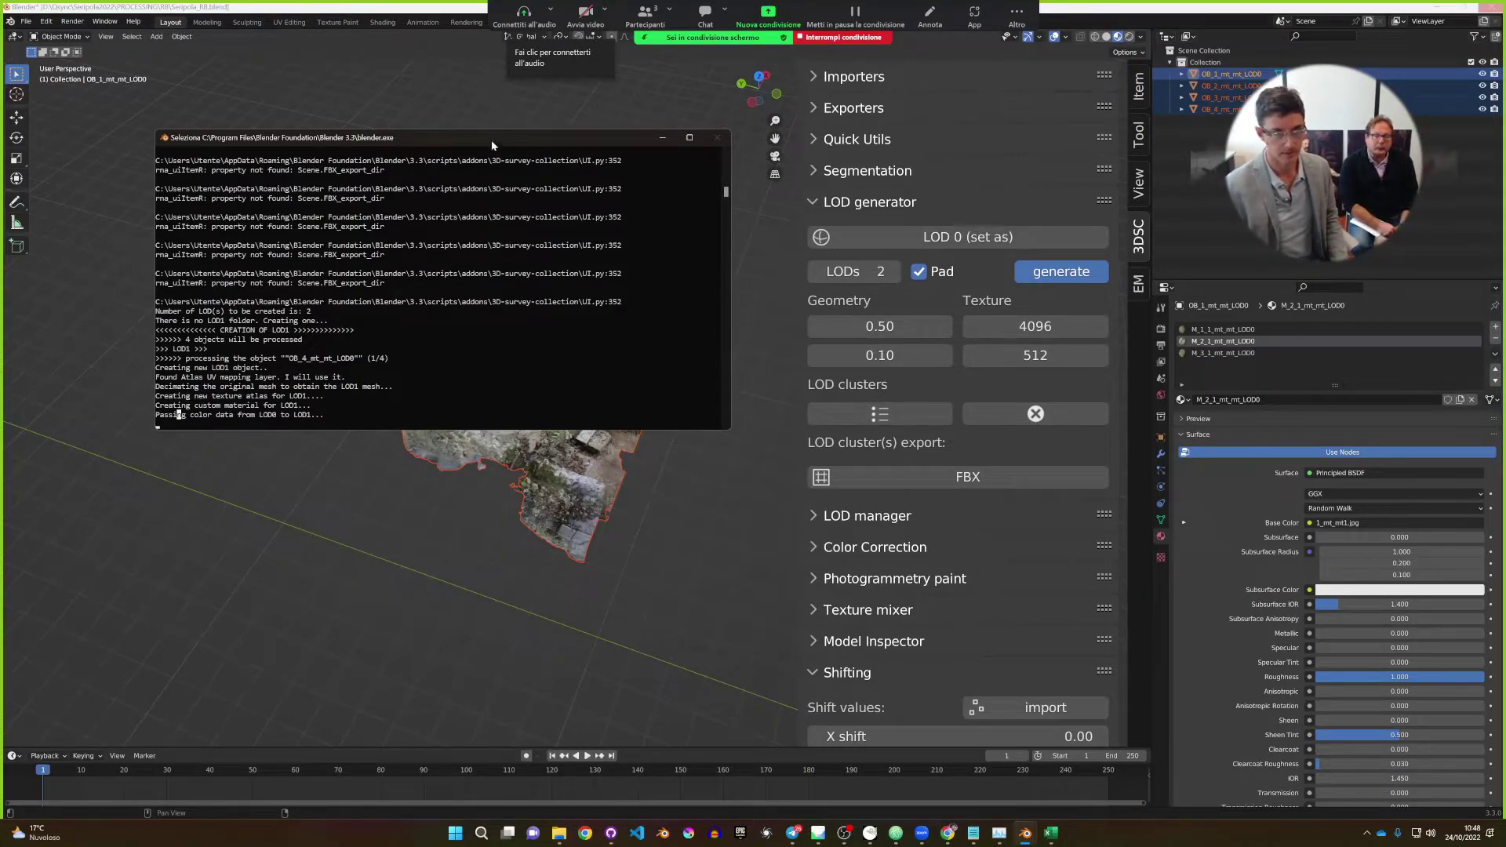
{"action": "left_click_drag", "start_coordinate": [491, 140], "coordinate": [487, 160]}
{"action": "key", "text": "Escape"}
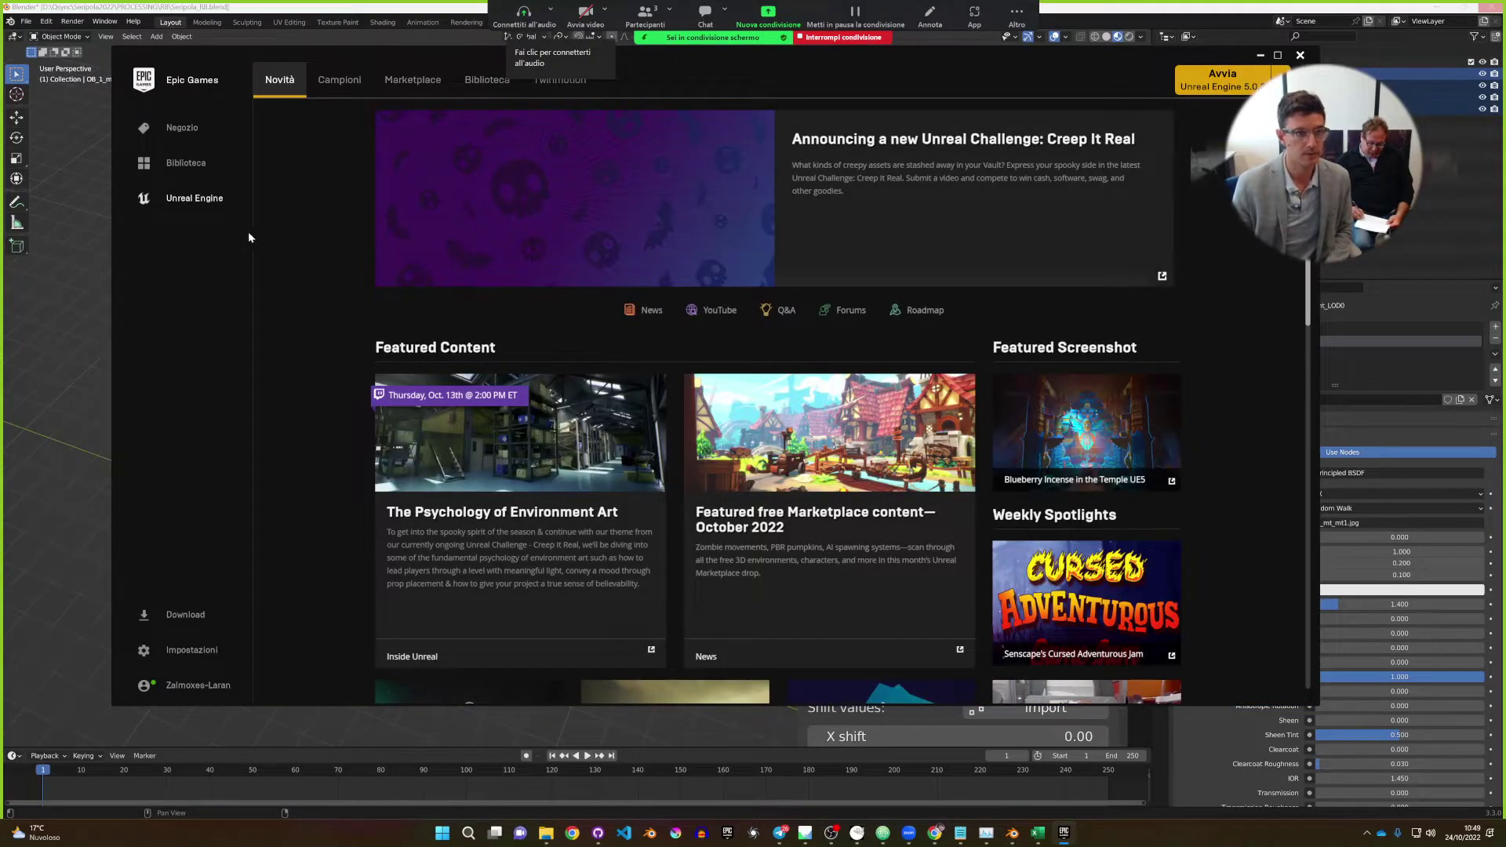
Launch Unreal Engine 5.0.3 from the Epic Games Launcher library.
{"action": "left_click", "coordinate": [487, 80]}
{"action": "left_click", "coordinate": [355, 202]}
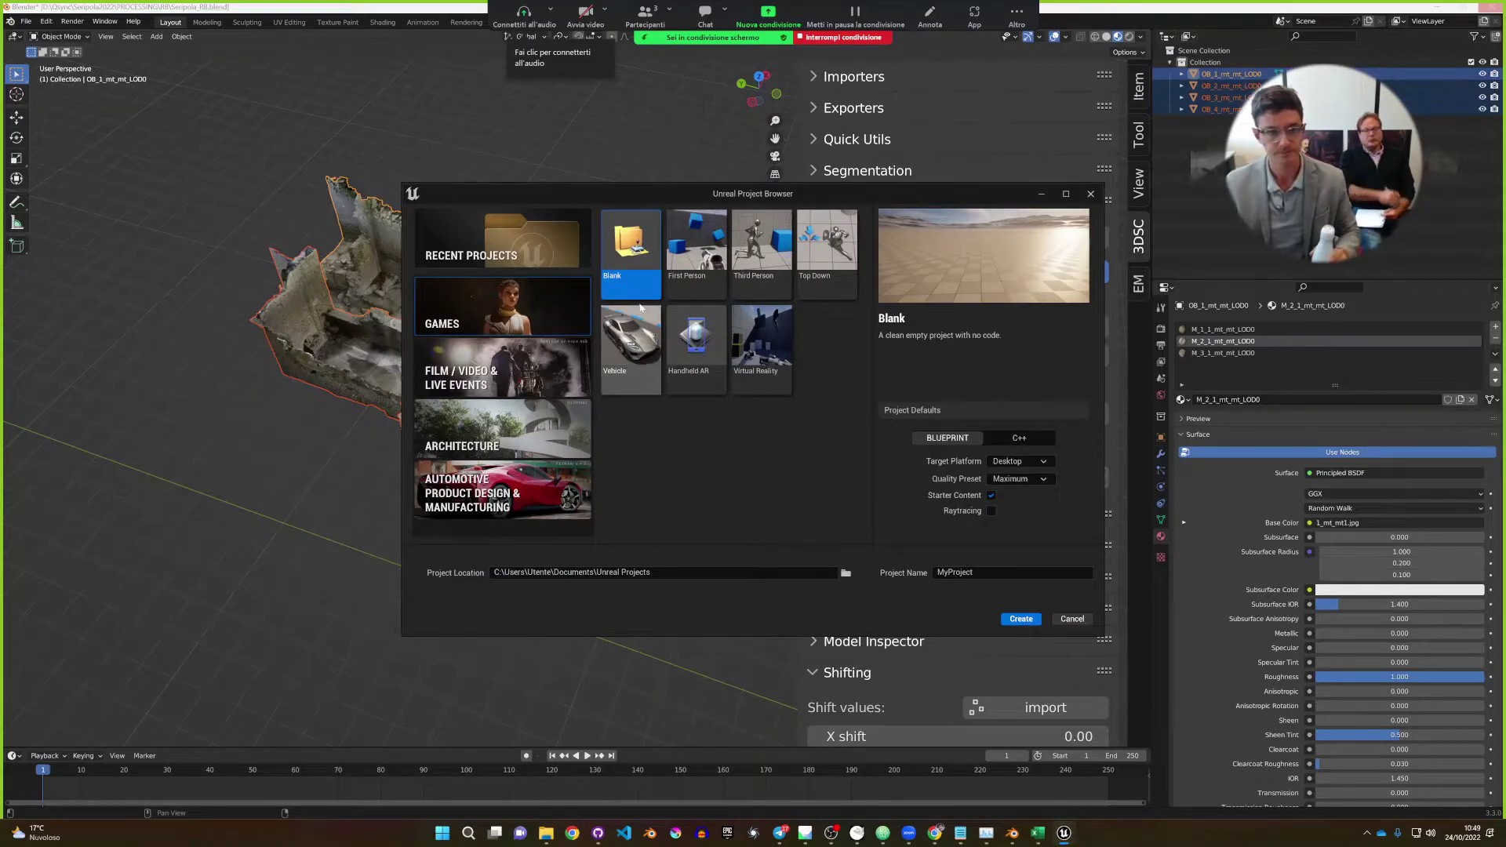
Name the new blank project test_lod and create it.
{"action": "left_click", "coordinate": [977, 582]}
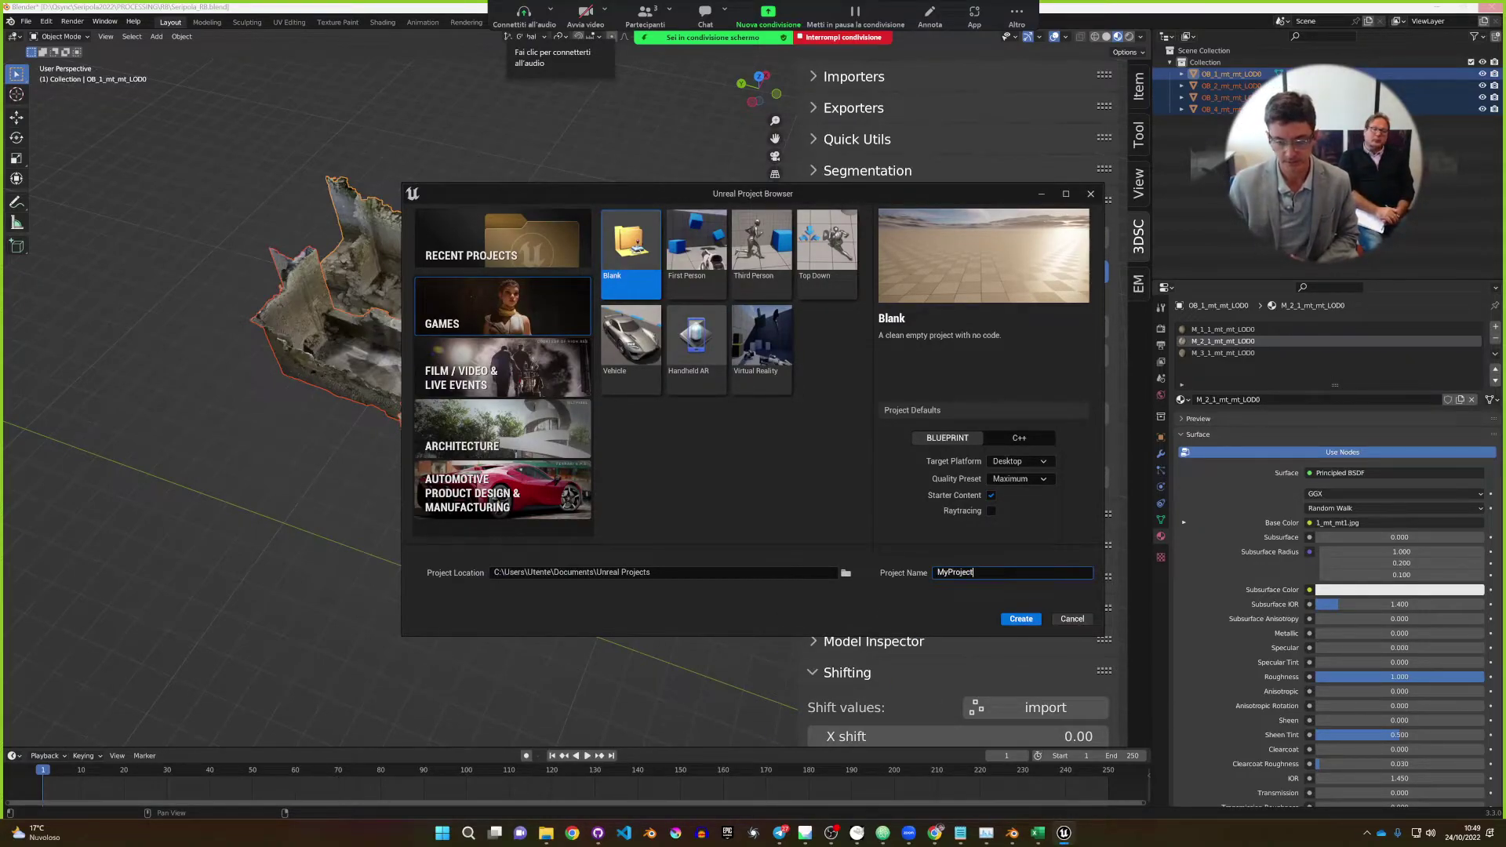
{"action": "key", "text": "ctrl+a"}
{"action": "type", "text": "te"}
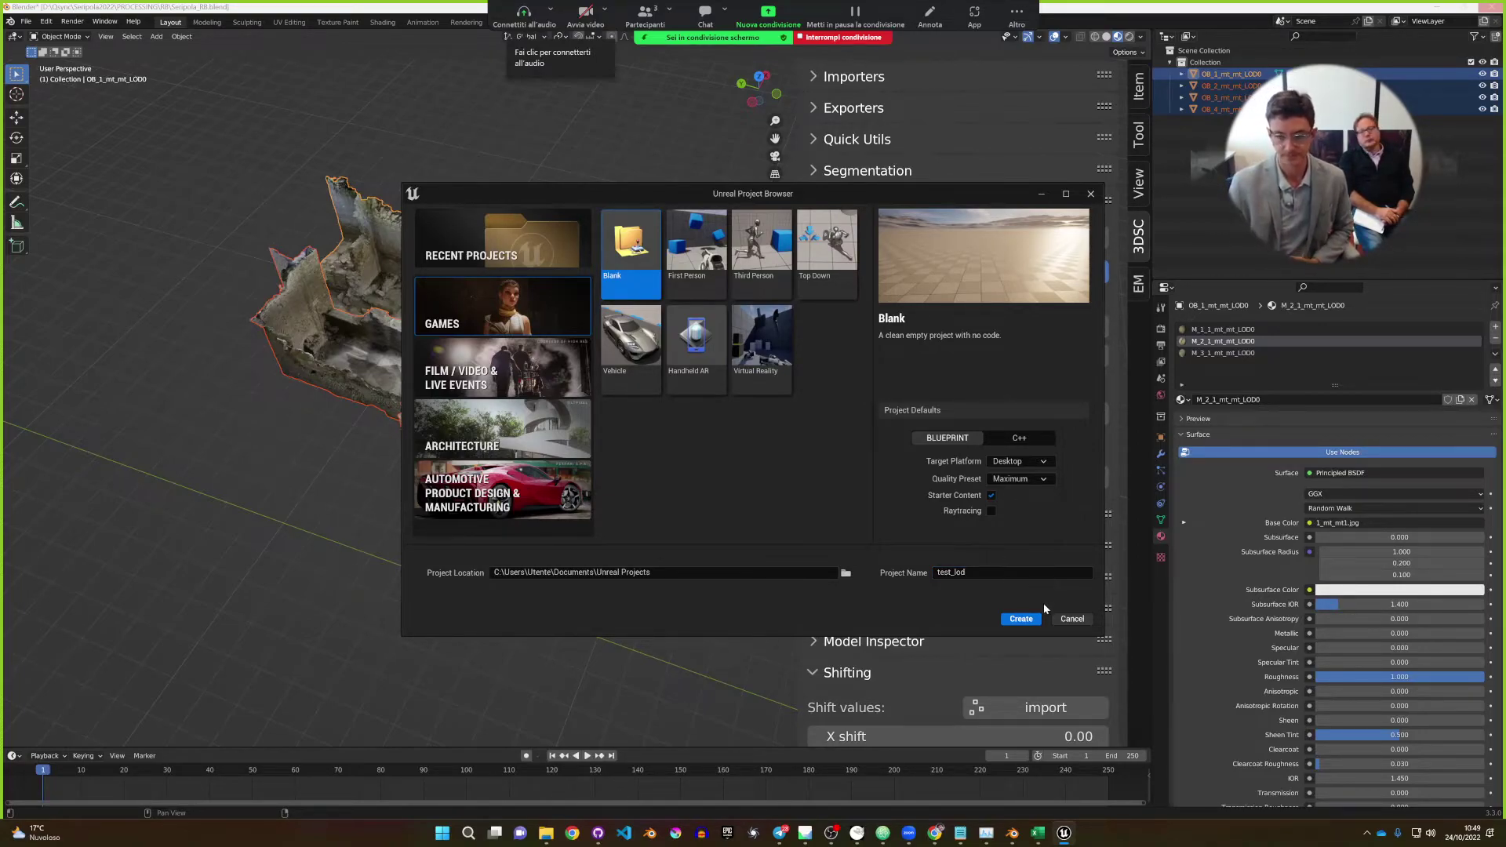
{"action": "left_click", "coordinate": [1022, 619]}
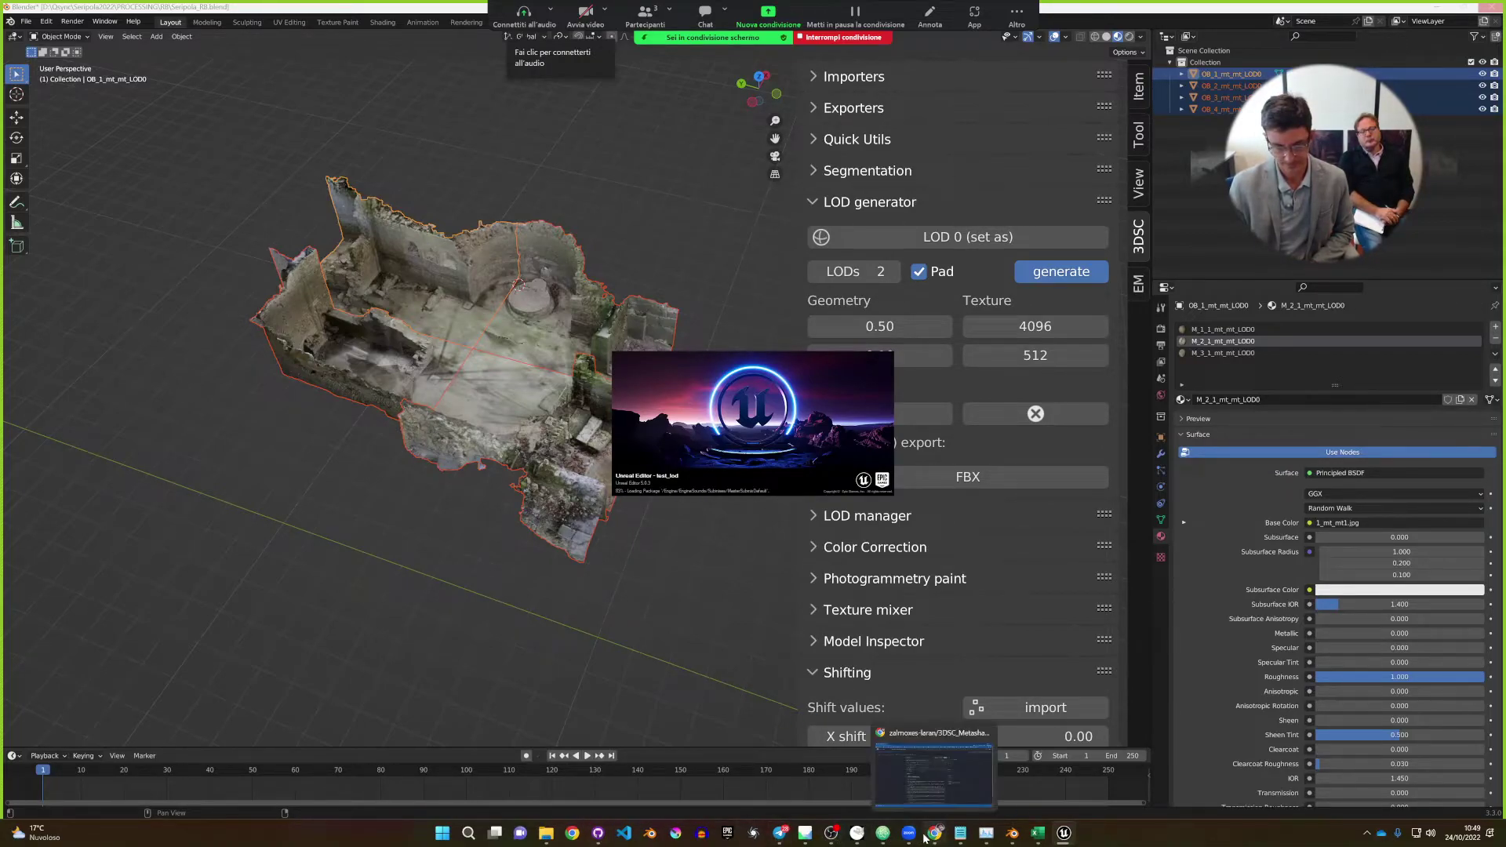
Close all Telegram windows and quit Telegram from the system tray.
{"action": "right_click", "coordinate": [780, 832]}
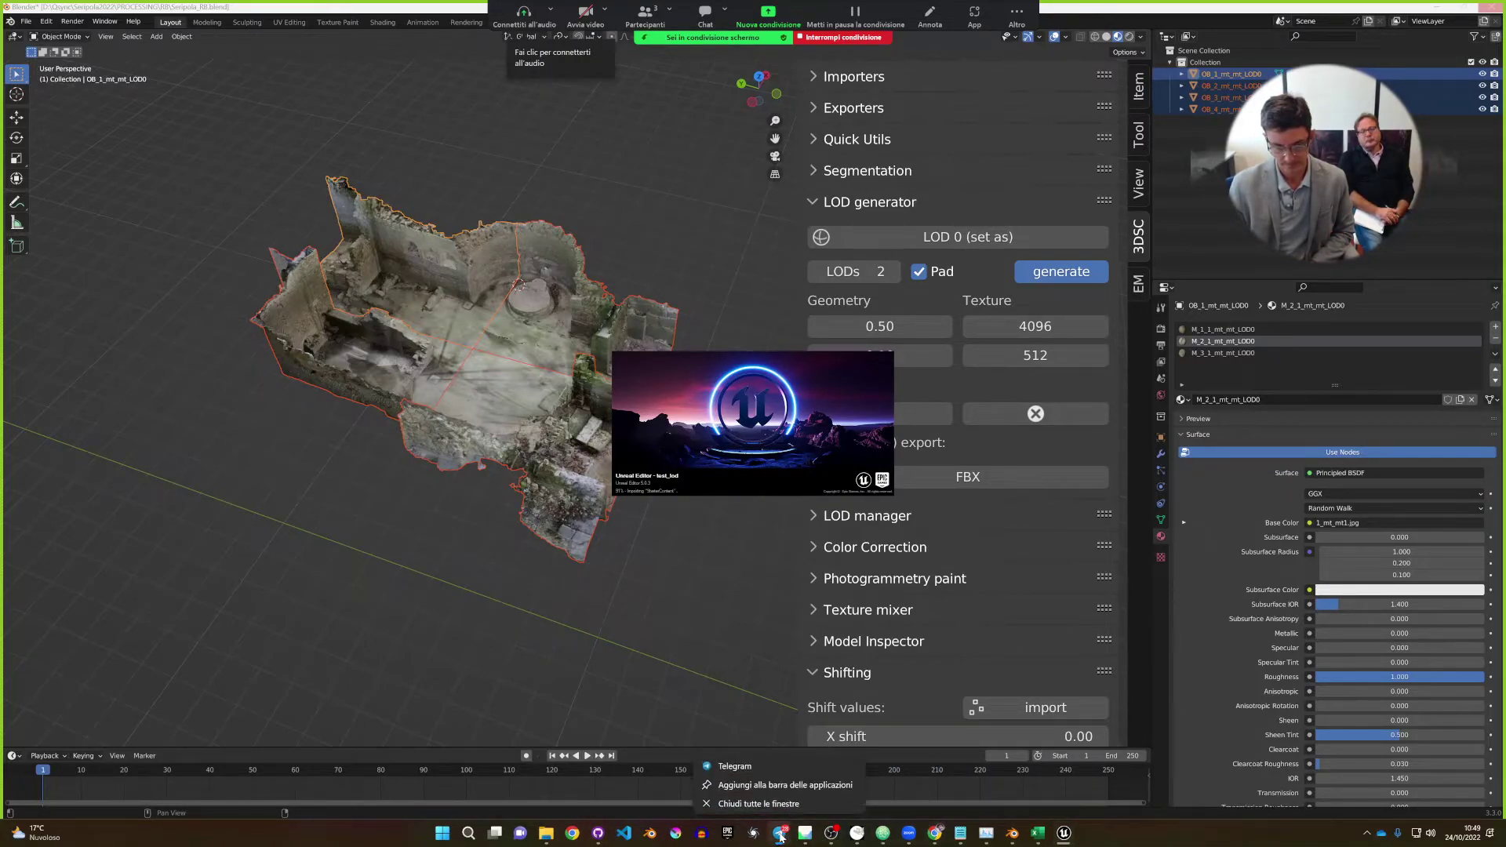
{"action": "left_click", "coordinate": [777, 801]}
{"action": "left_click", "coordinate": [1380, 836]}
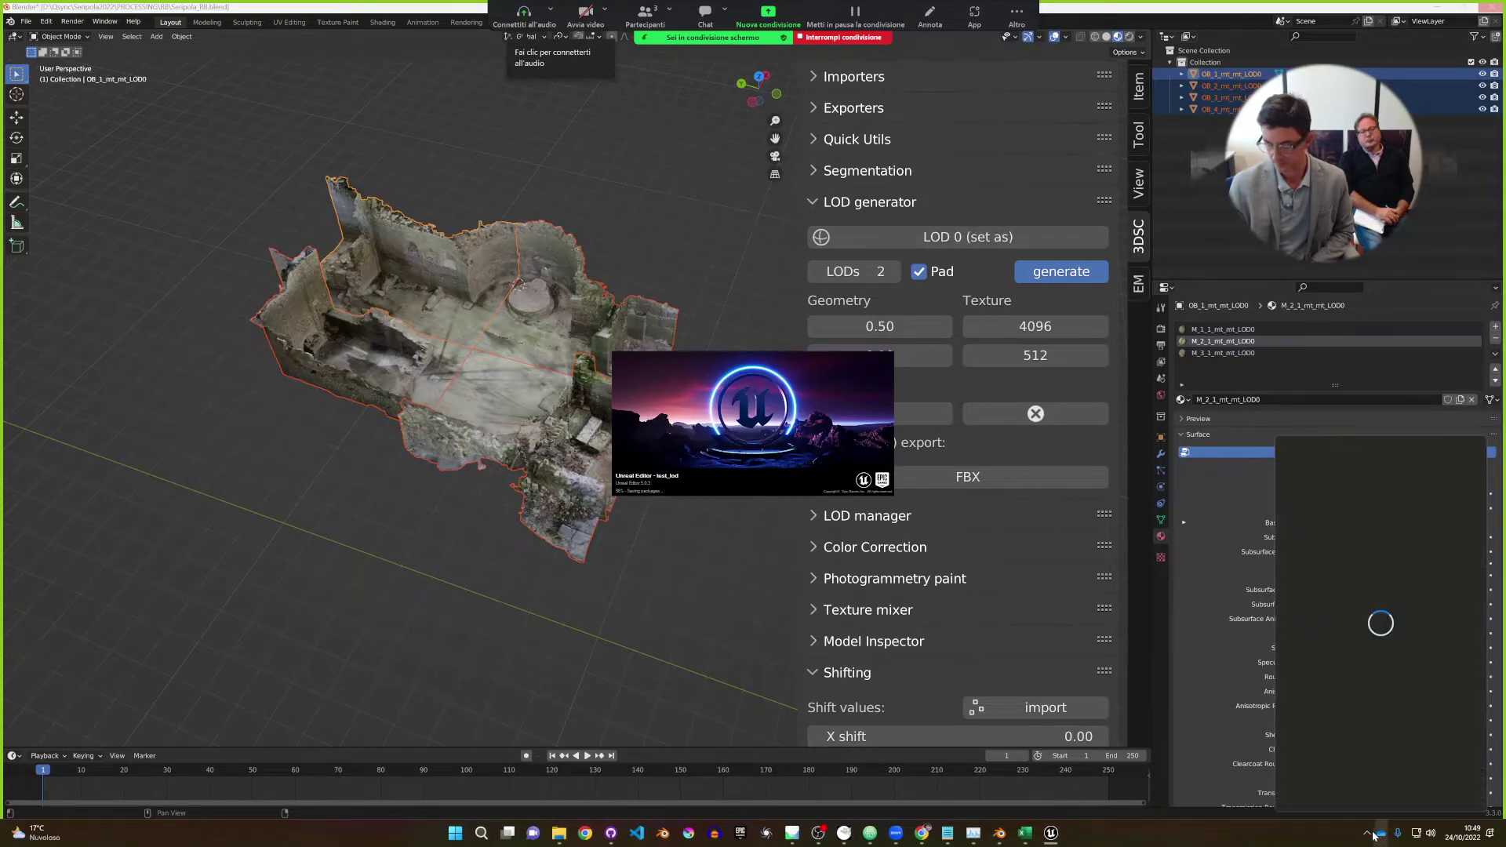
{"action": "left_click", "coordinate": [1370, 835]}
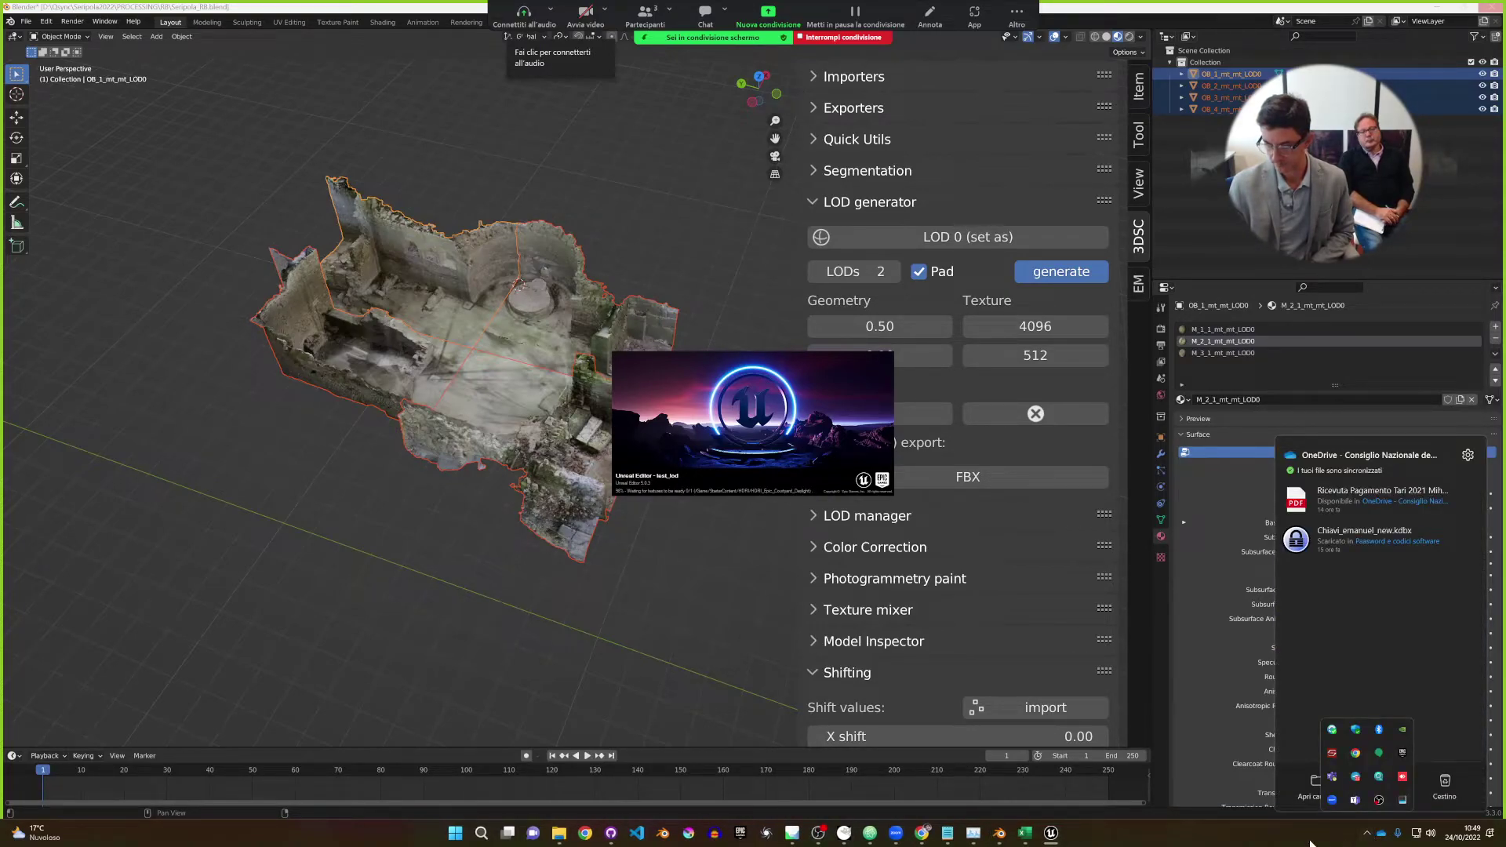
{"action": "right_click", "coordinate": [1355, 777]}
{"action": "left_click", "coordinate": [1393, 758]}
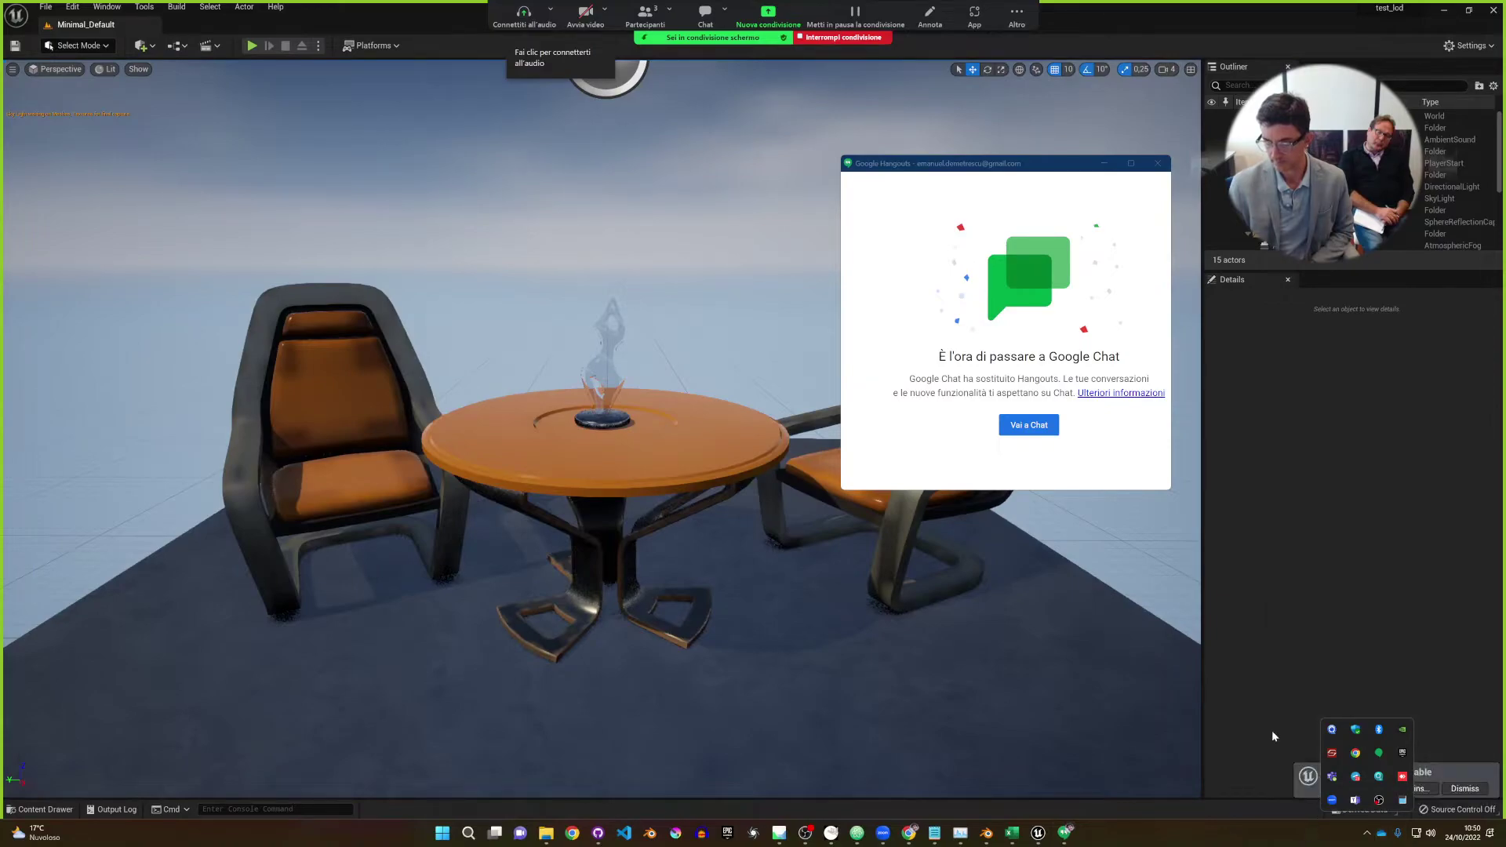
Dismiss the tray and plugin popups and pull the camera back to view the level.
{"action": "left_click", "coordinate": [1155, 171]}
{"action": "left_click", "coordinate": [1157, 165]}
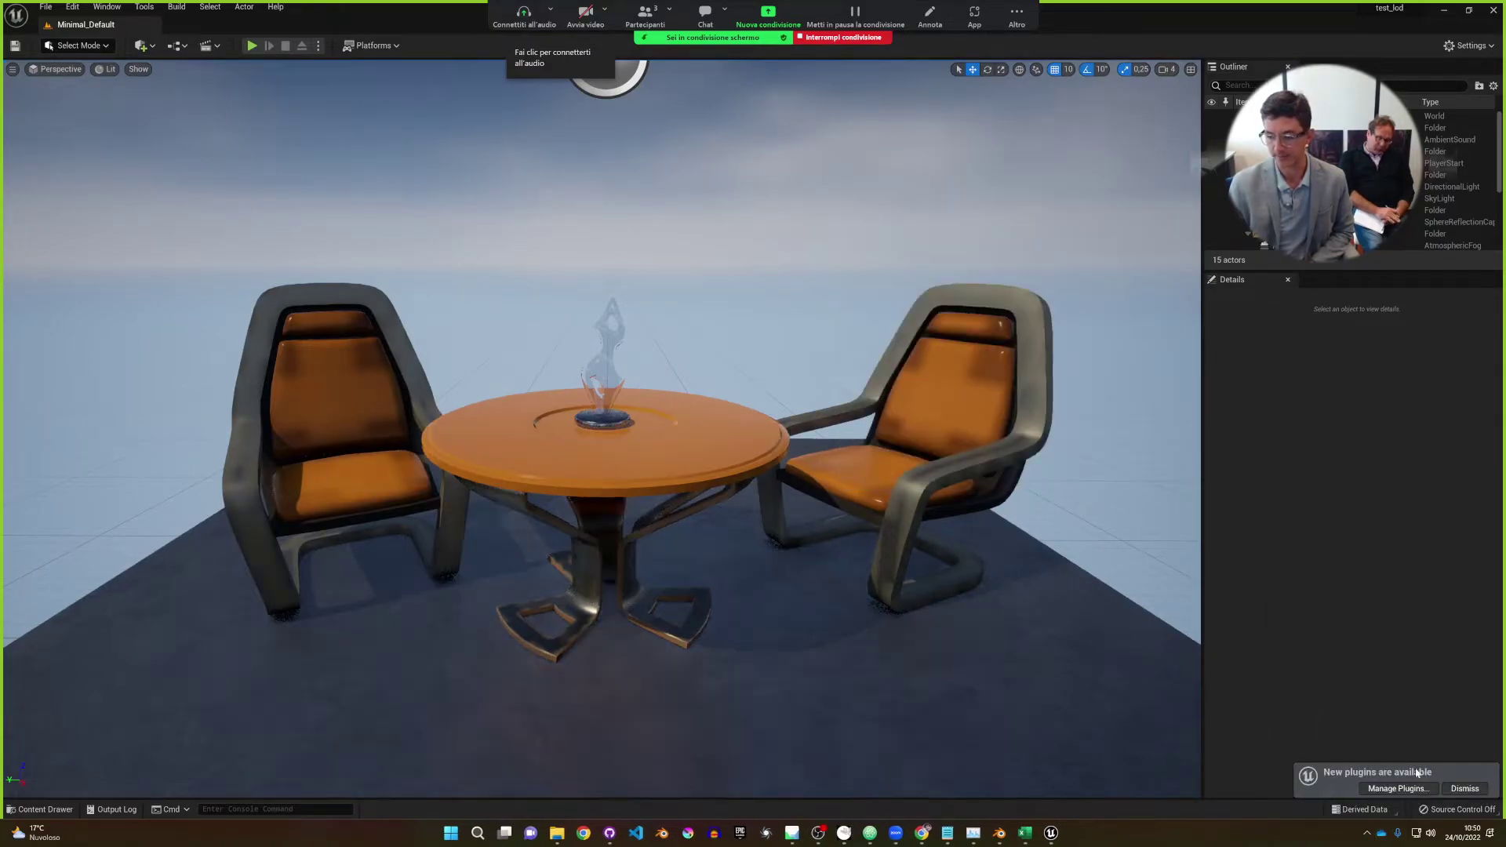
{"action": "left_click", "coordinate": [1399, 788]}
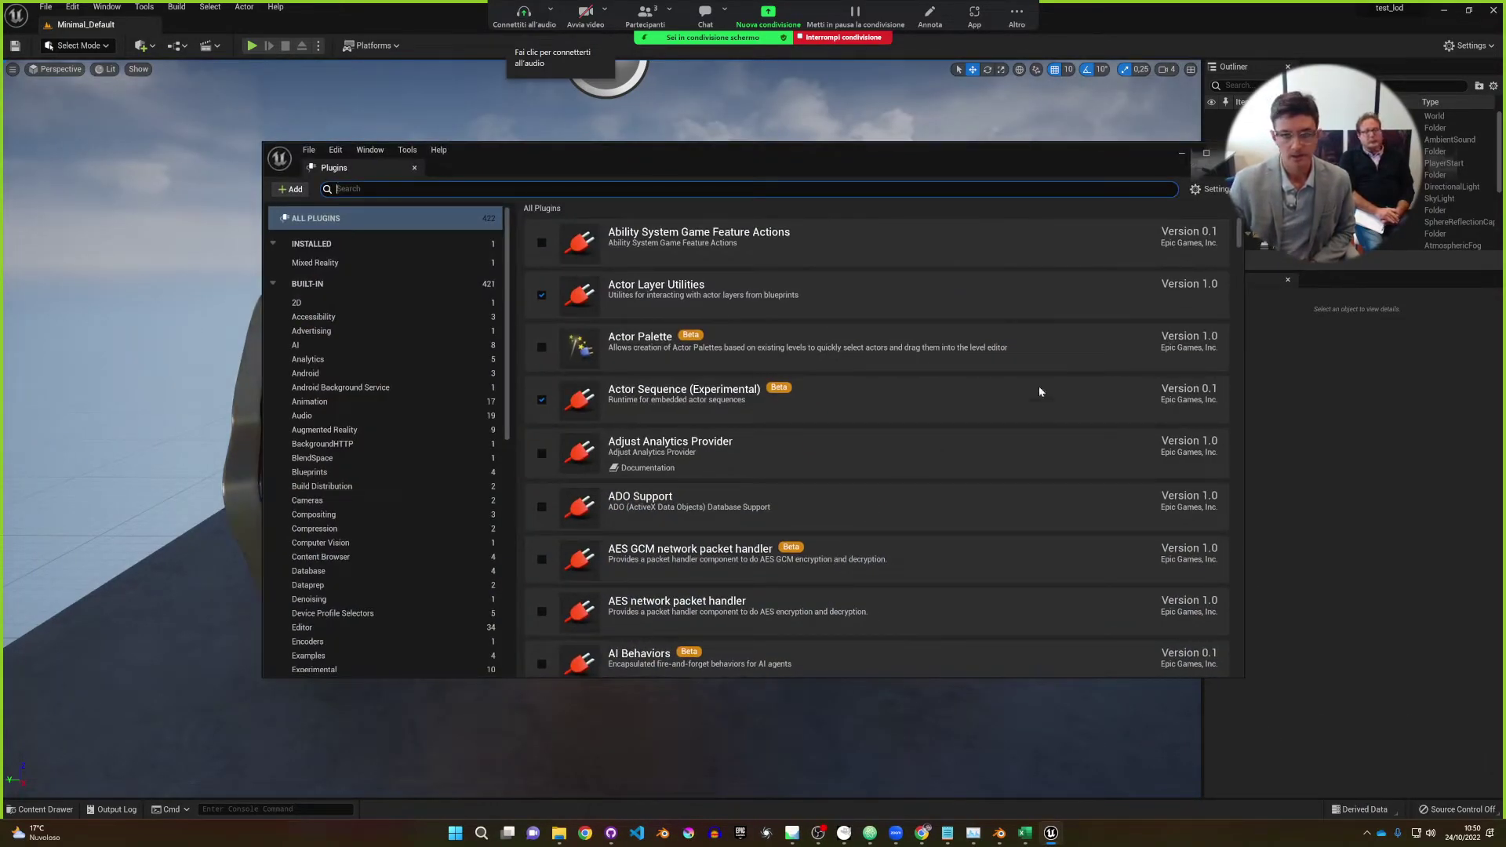
{"action": "left_click", "coordinate": [1232, 153]}
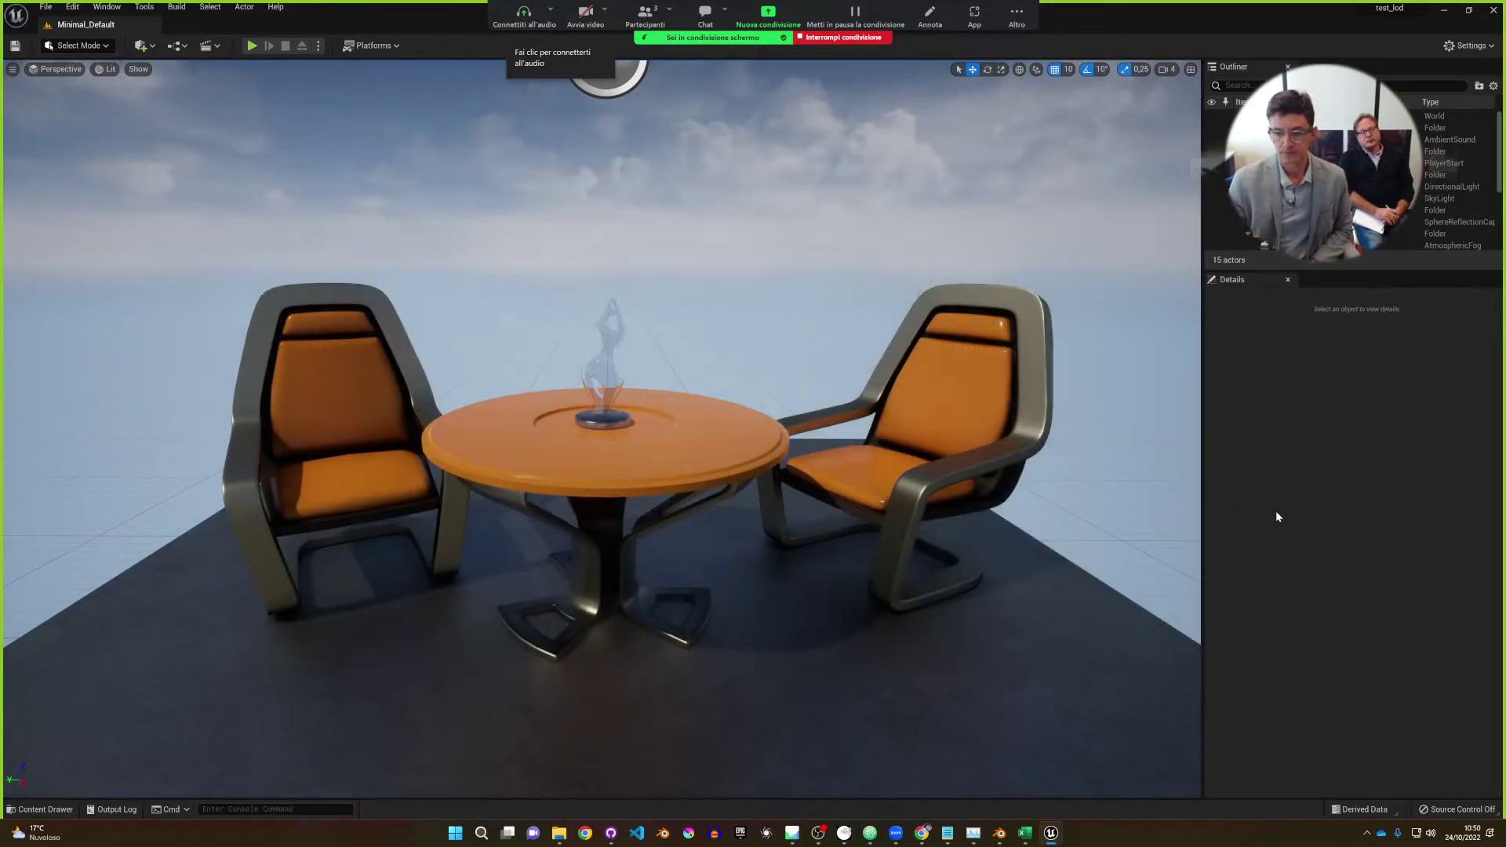
{"action": "left_click_drag", "start_coordinate": [783, 374], "coordinate": [783, 502]}
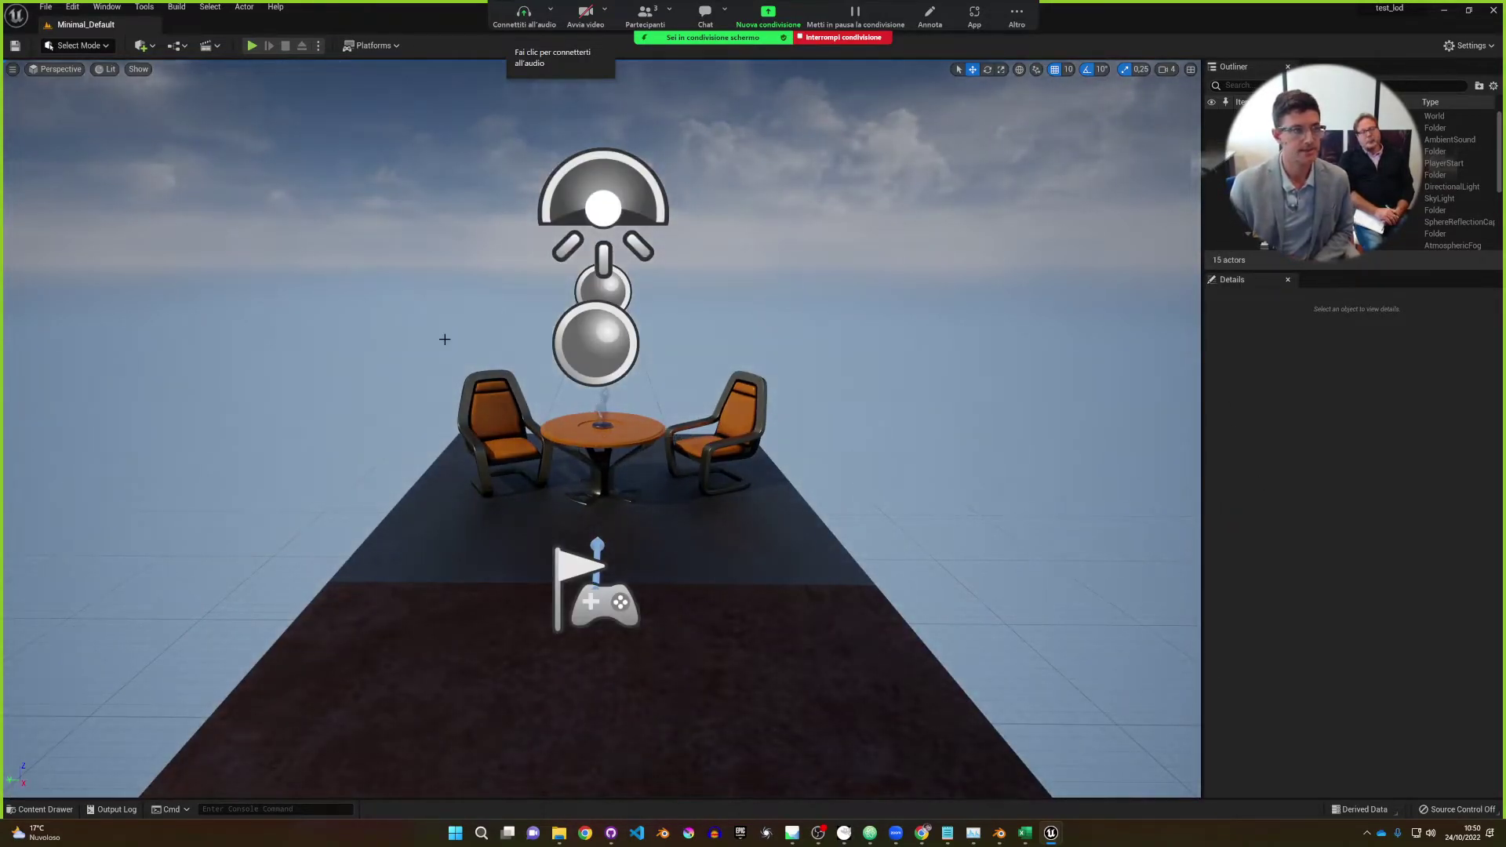
{"action": "left_click_drag", "start_coordinate": [794, 380], "coordinate": [851, 479]}
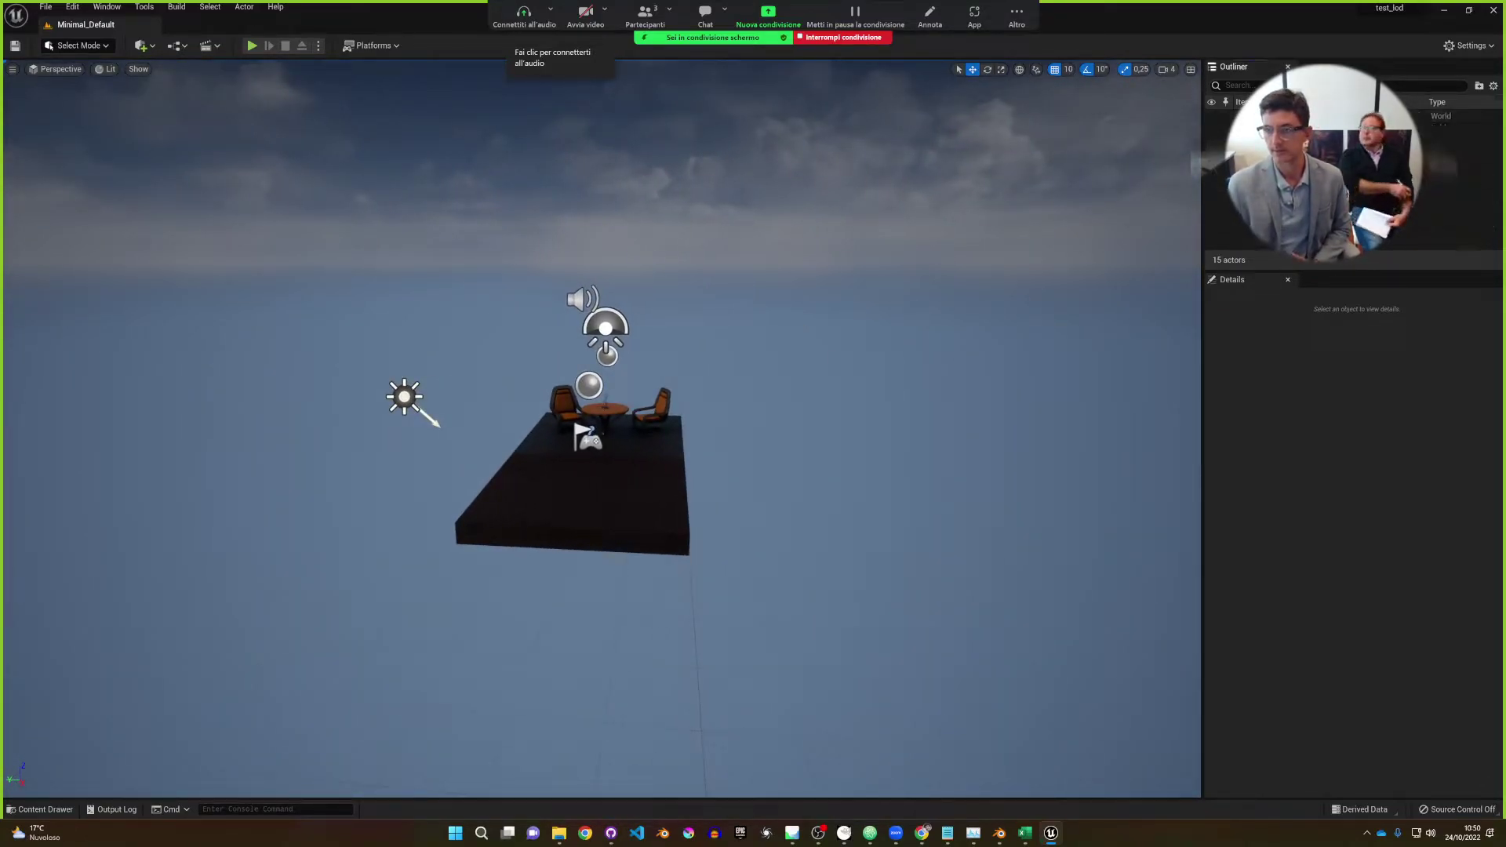
{"action": "scroll", "coordinate": [1459, 182], "scroll_direction": "down", "scroll_amount": 3}
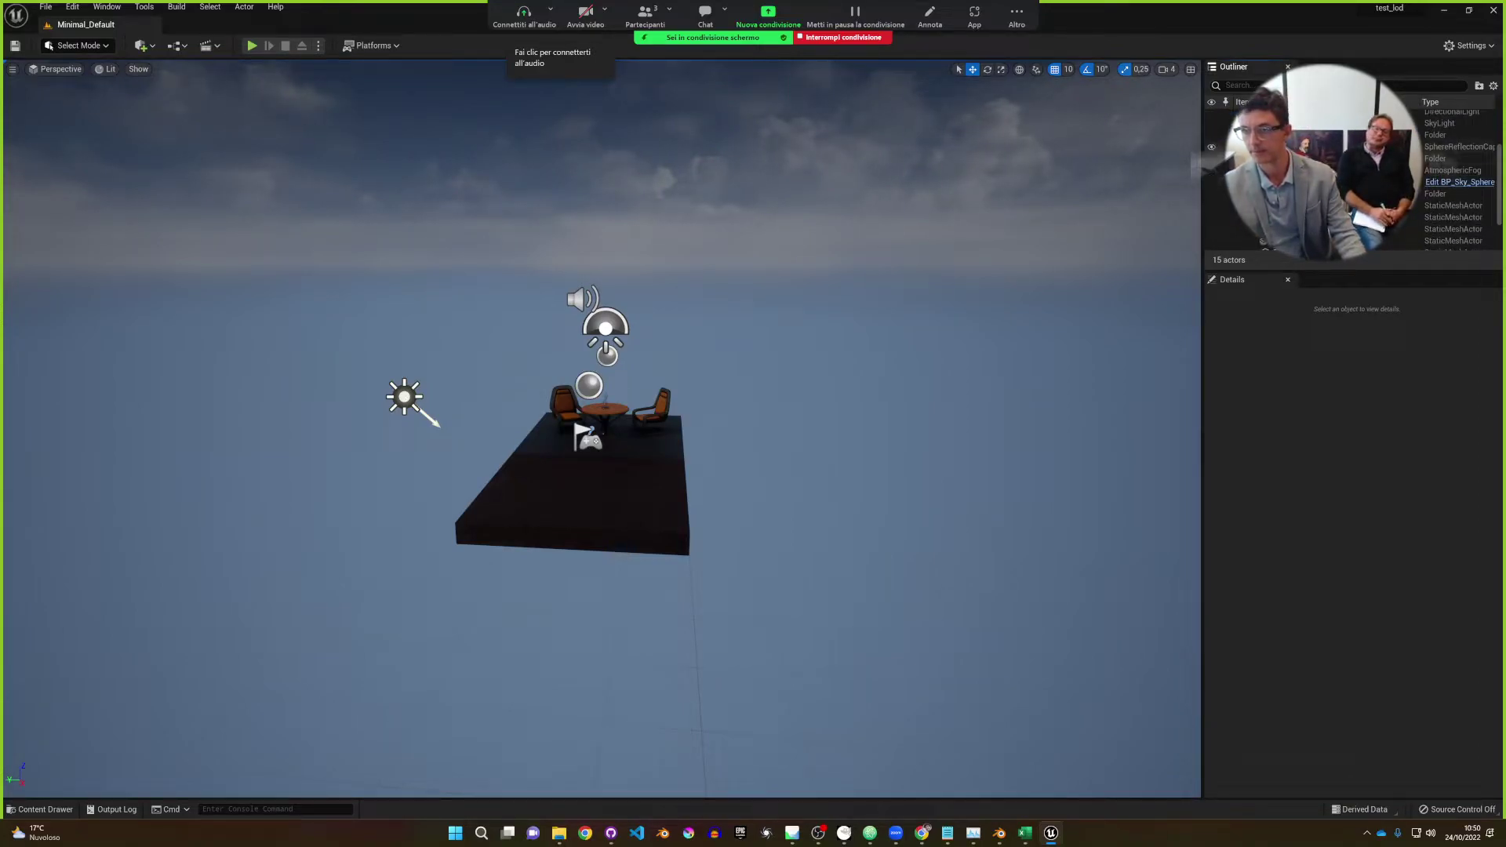
Delete the floor and platform, restoring the lights and sky sphere after accidental deletion.
{"action": "left_click", "coordinate": [1459, 147], "text": "shift"}
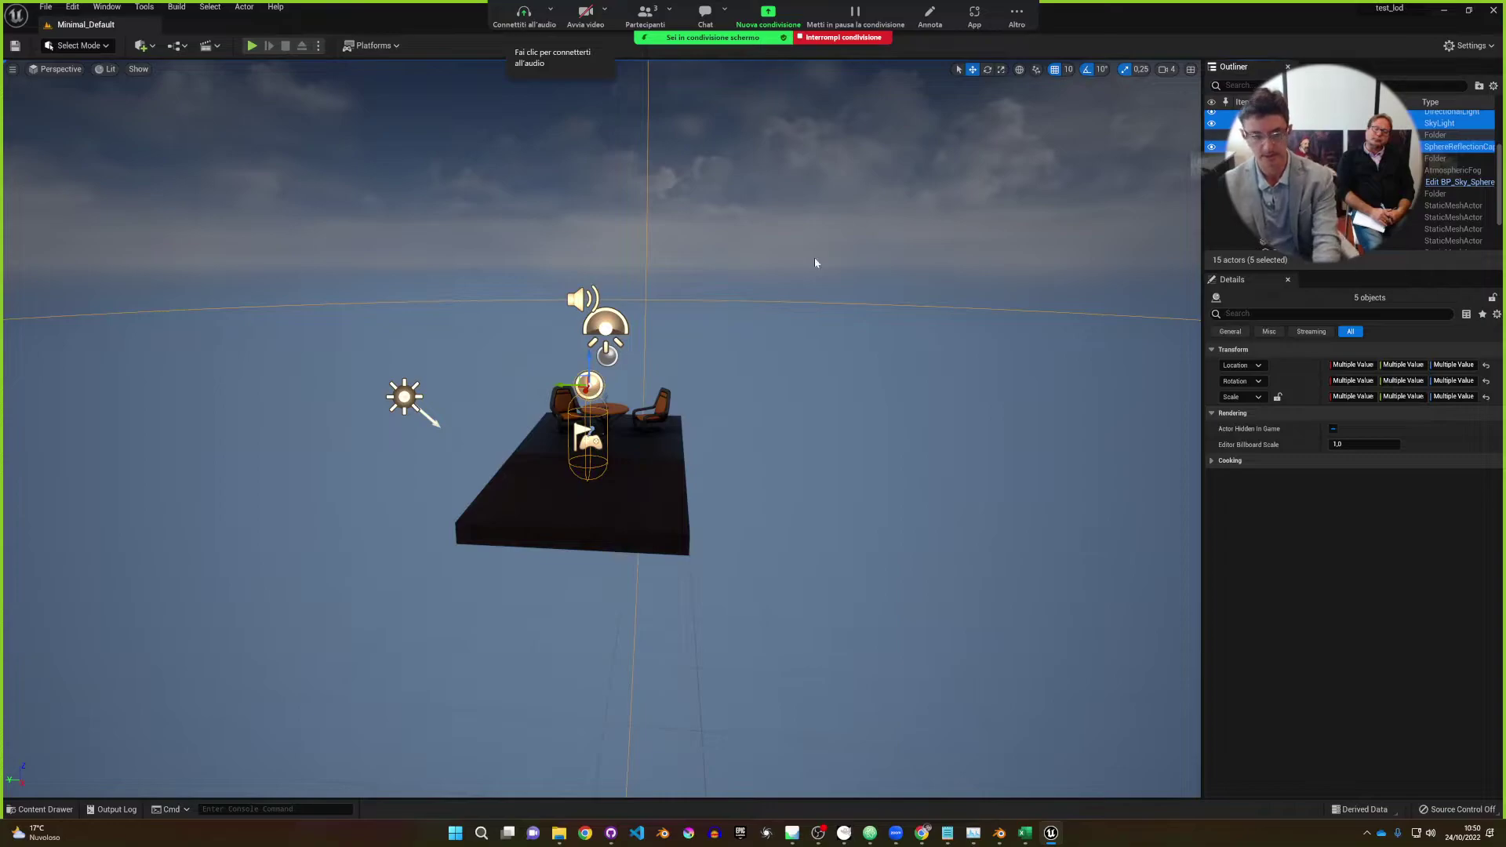
{"action": "key", "text": "Delete"}
{"action": "left_click", "coordinate": [810, 459]}
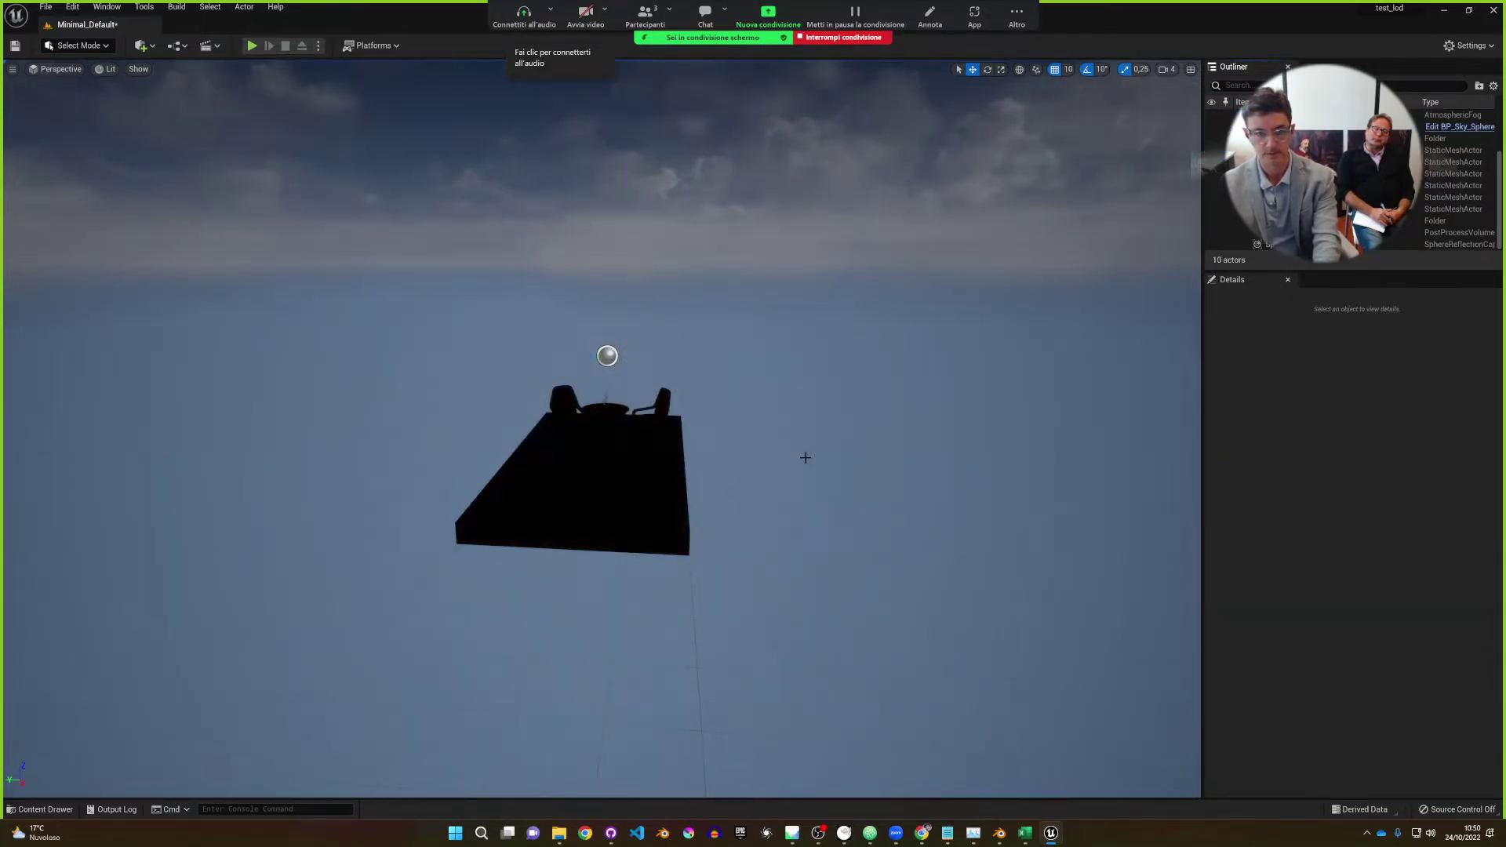
{"action": "key", "text": "ctrl+z"}
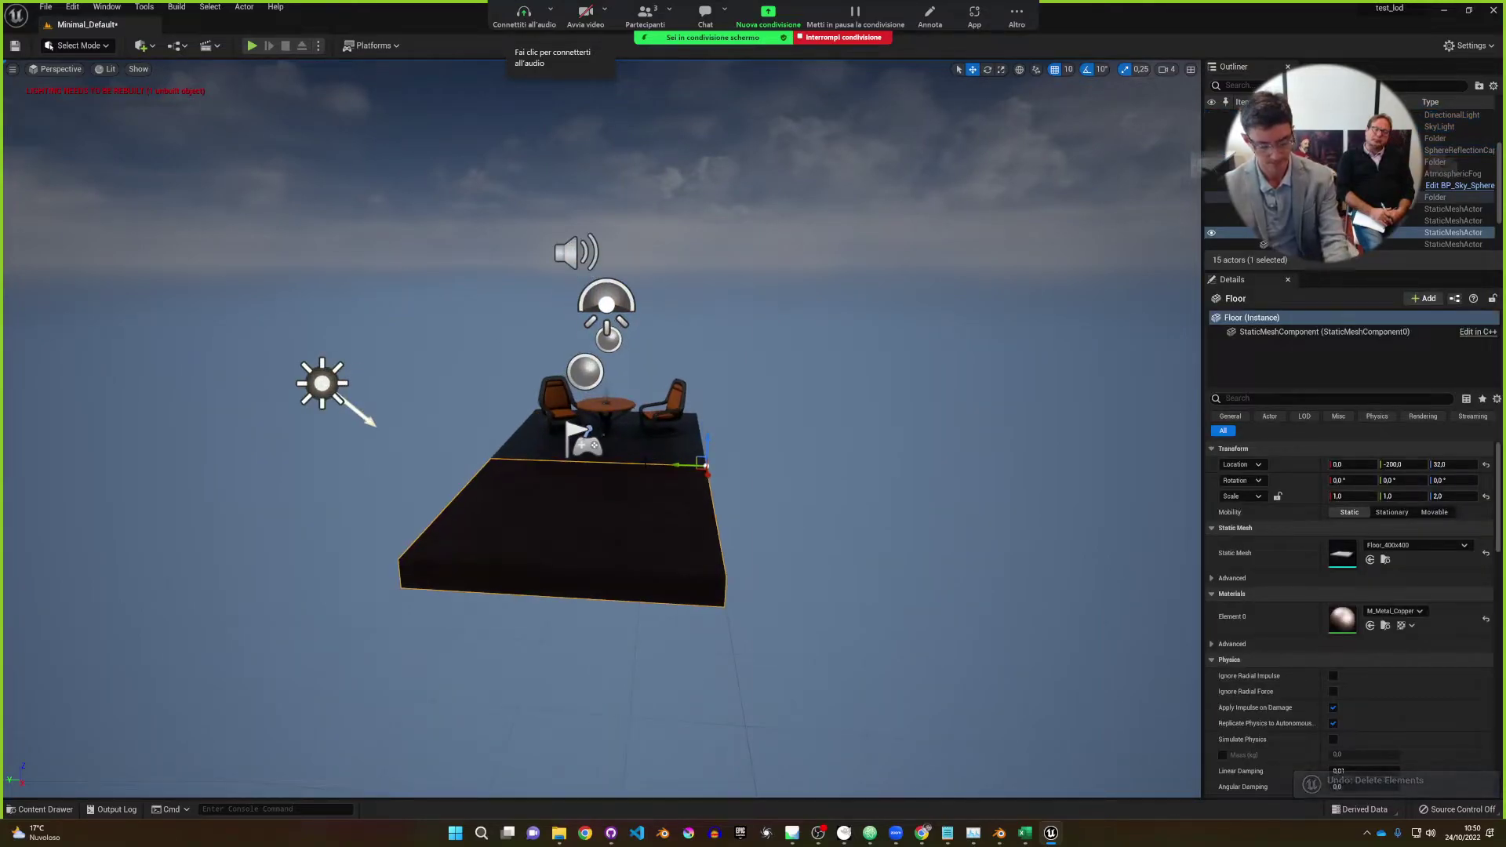
{"action": "key", "text": "Delete"}
{"action": "left_click", "coordinate": [692, 398]}
{"action": "key", "text": "Delete"}
{"action": "left_click", "coordinate": [692, 398]}
{"action": "key", "text": "Delete"}
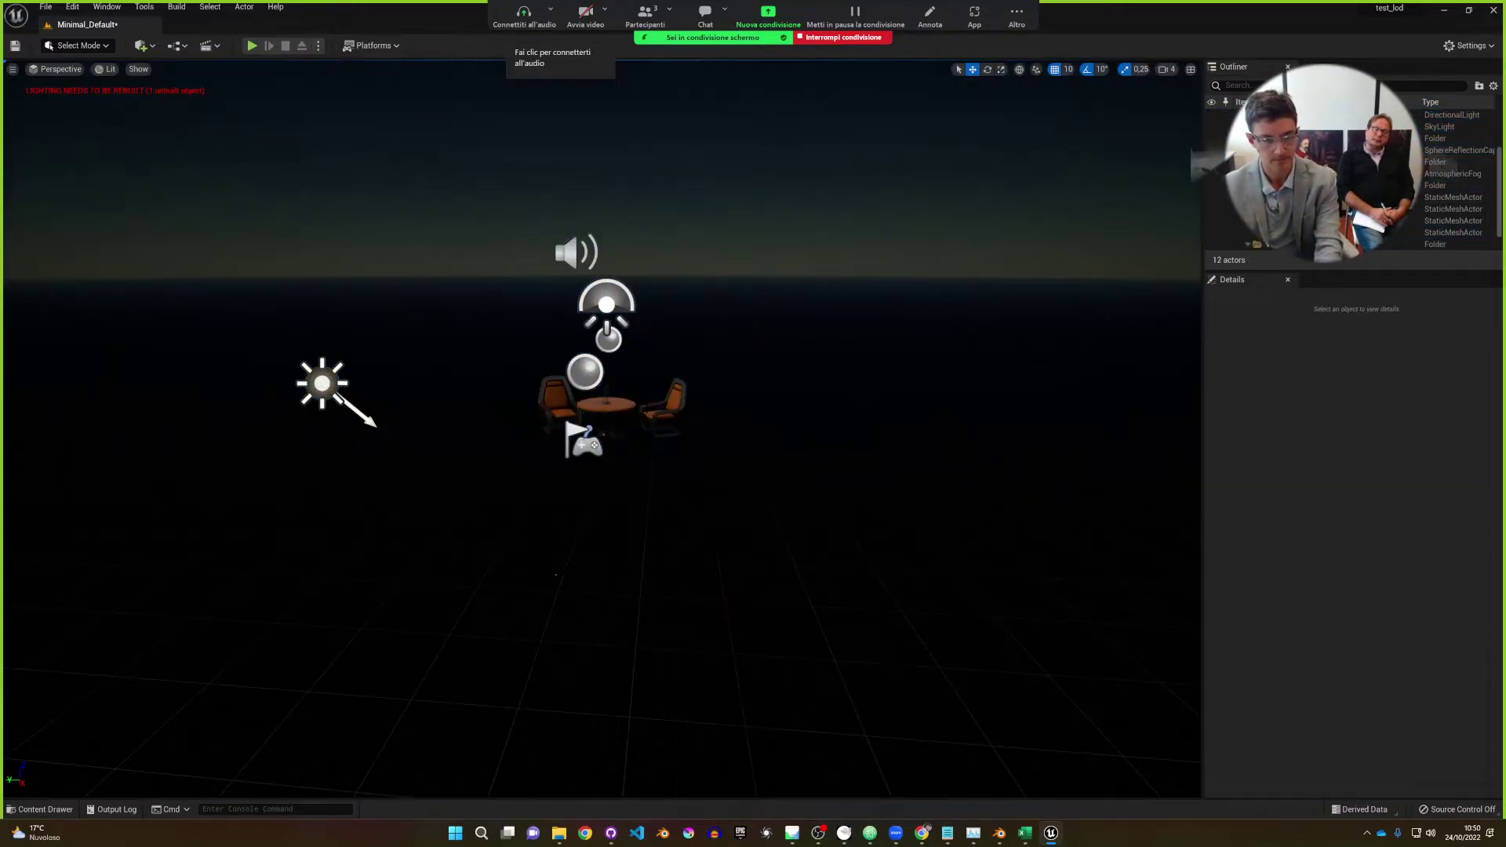
{"action": "key", "text": "ctrl+z"}
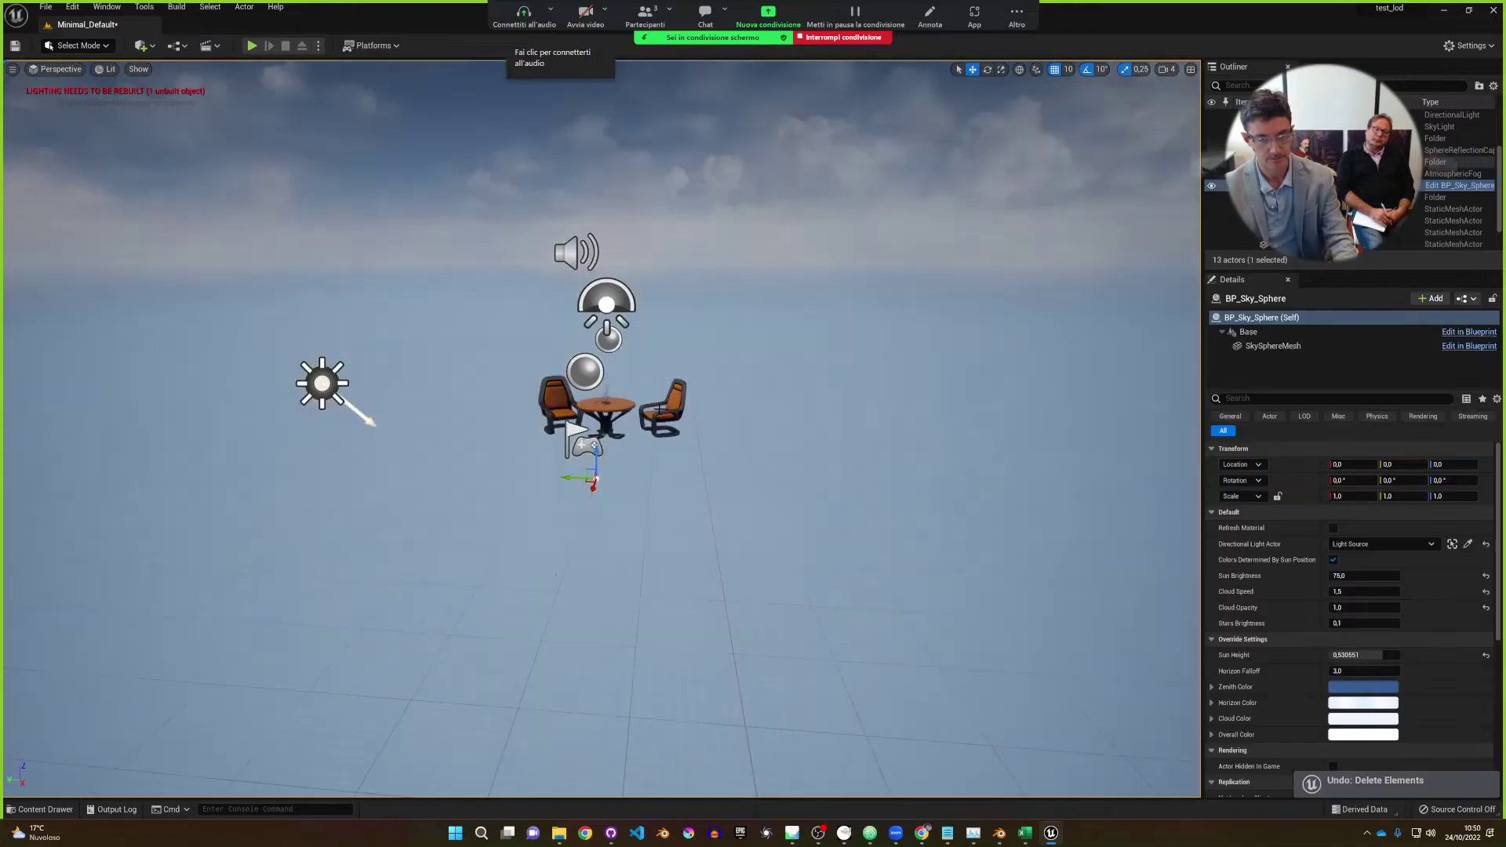
Delete the right-hand chair, the round table and the remaining chair.
{"action": "left_click", "coordinate": [659, 404]}
{"action": "key", "text": "Delete"}
{"action": "left_click", "coordinate": [610, 407]}
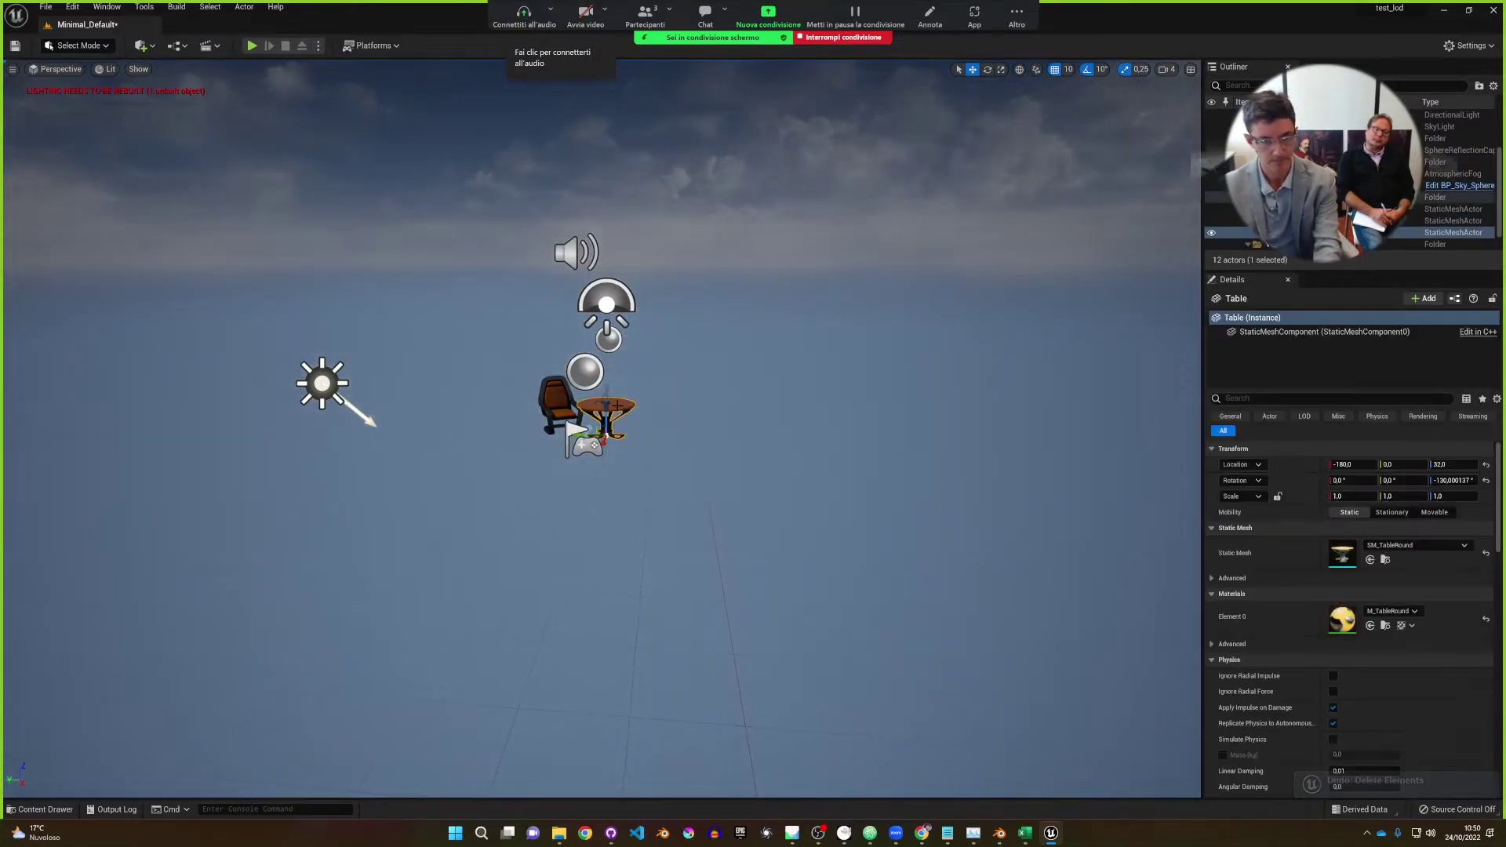
{"action": "key", "text": "Delete"}
{"action": "left_click", "coordinate": [601, 398]}
{"action": "key", "text": "Delete"}
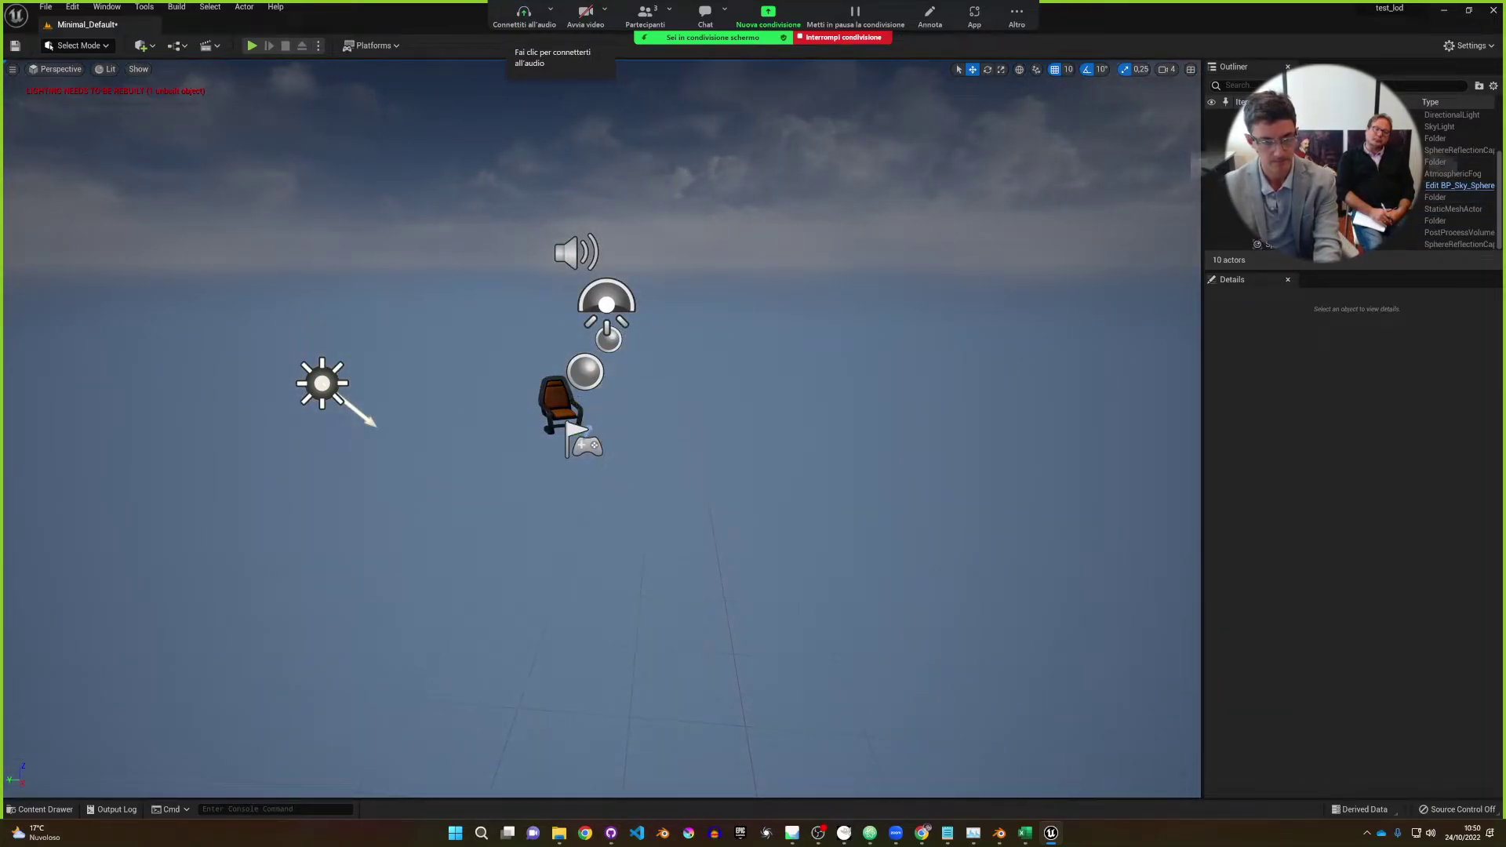
{"action": "left_click", "coordinate": [559, 401]}
{"action": "key", "text": "Delete"}
{"action": "scroll", "coordinate": [607, 419], "scroll_direction": "up", "scroll_amount": 8}
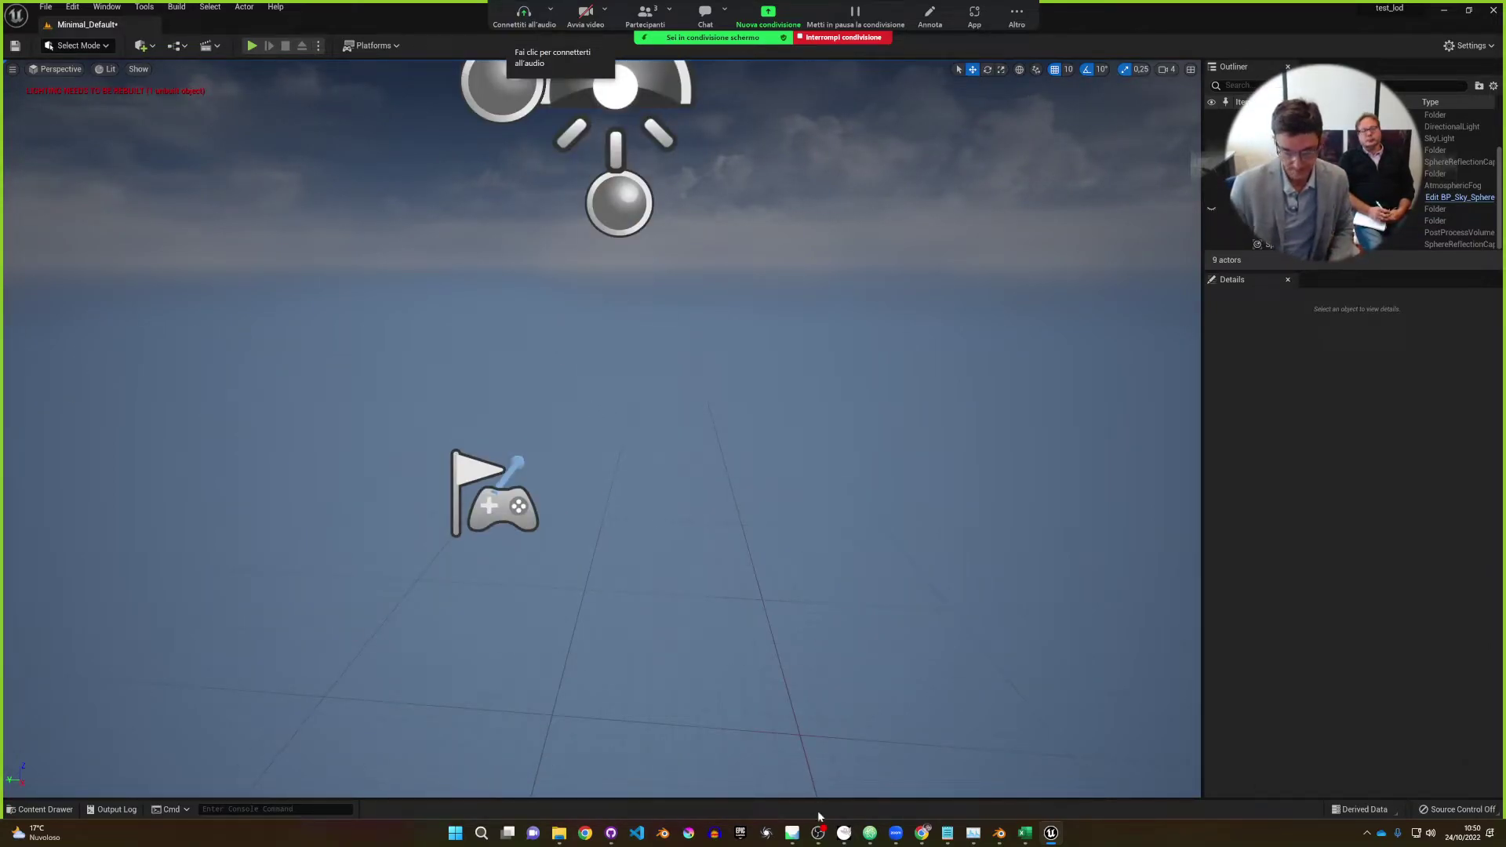
Return to Blender and toggle the LOD0 collection's exclude checkbox off and on.
{"action": "mouse_move", "coordinate": [999, 833]}
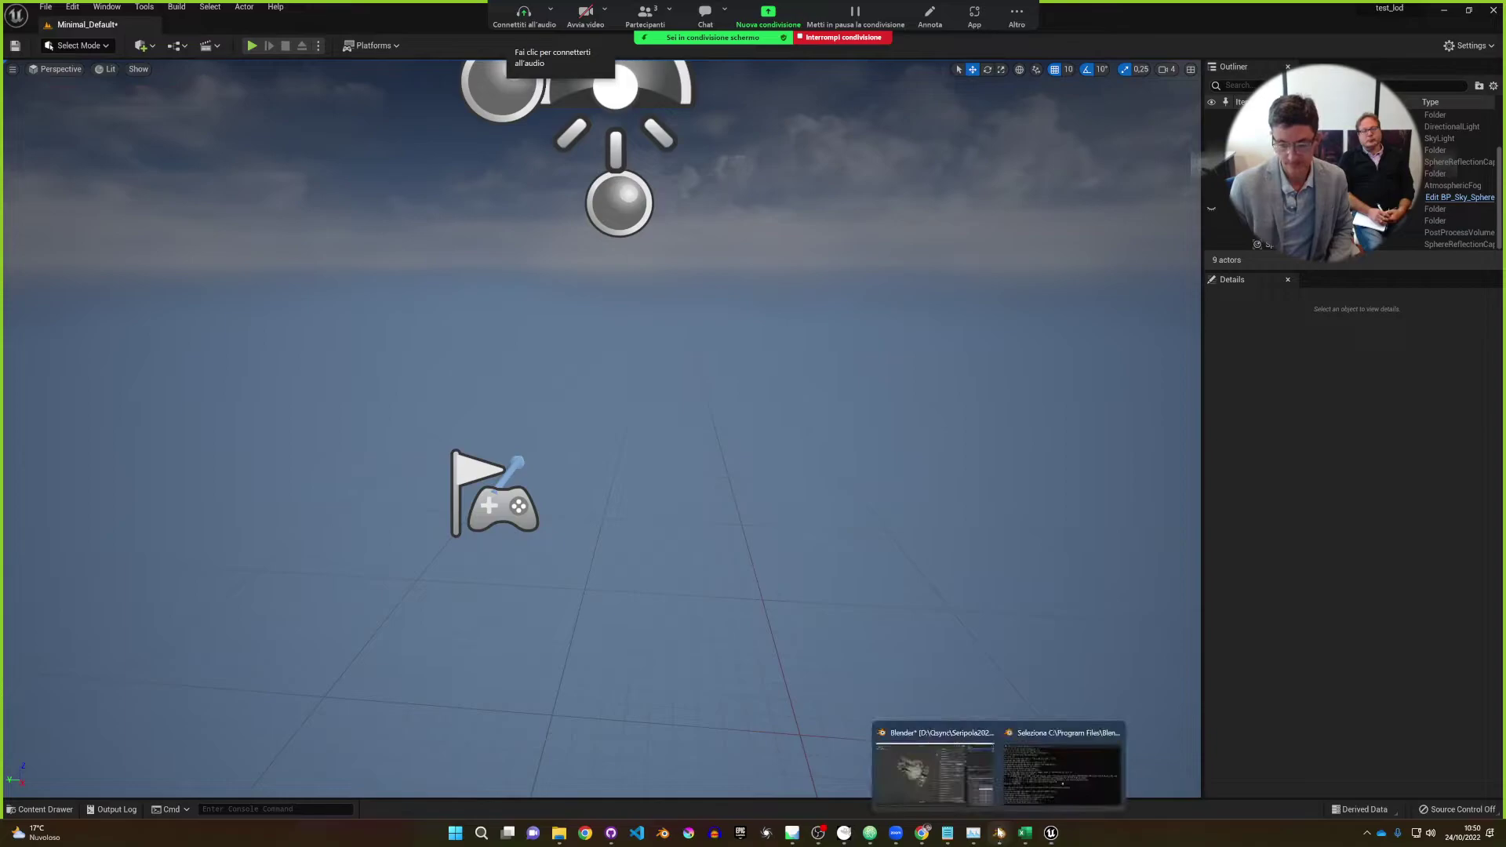
{"action": "left_click", "coordinate": [934, 769]}
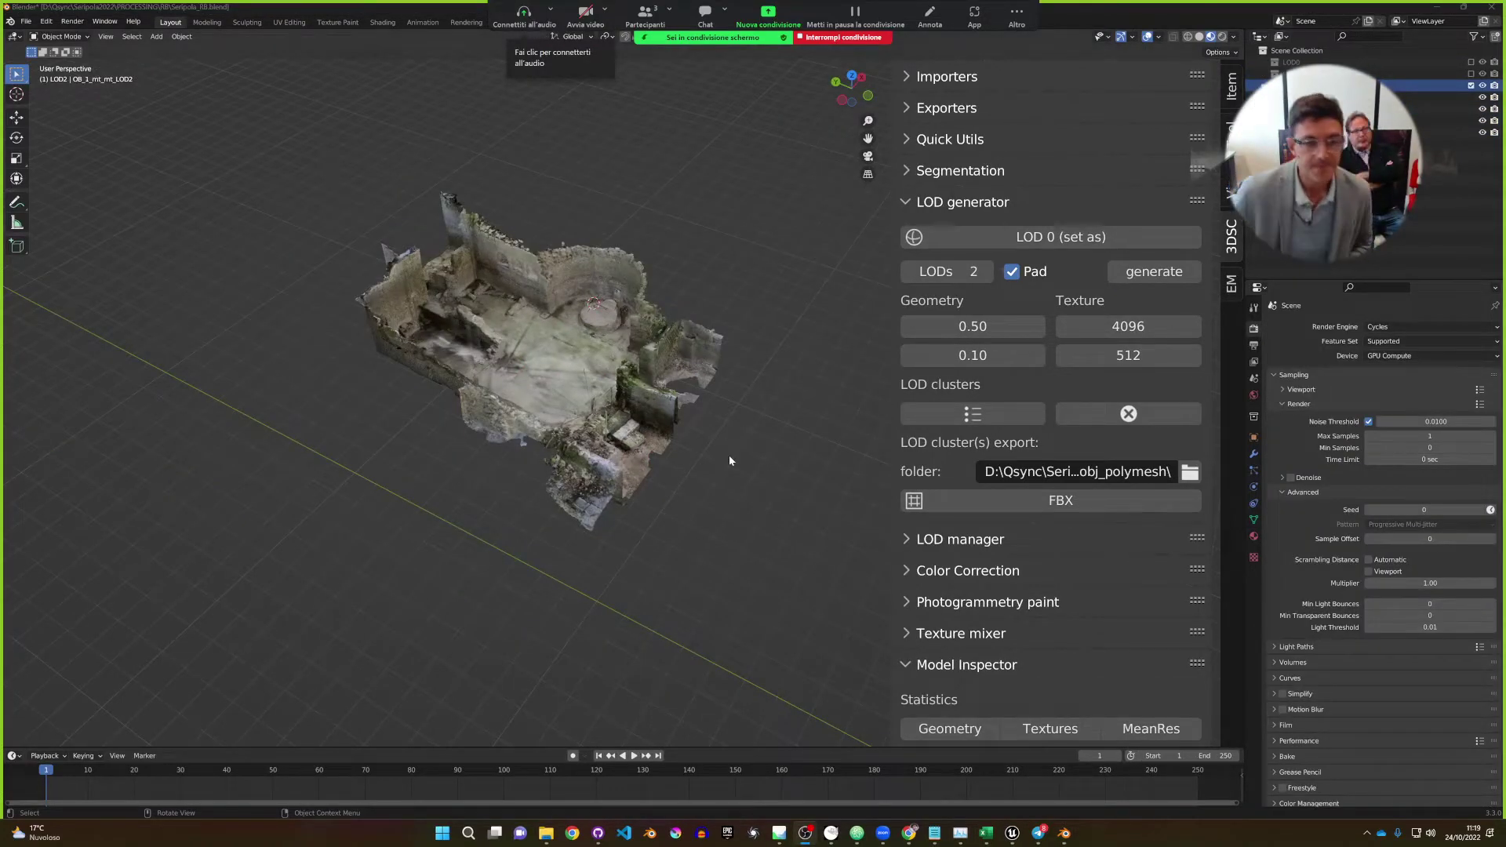
{"action": "middle_click_drag", "start_coordinate": [630, 451], "coordinate": [612, 452]}
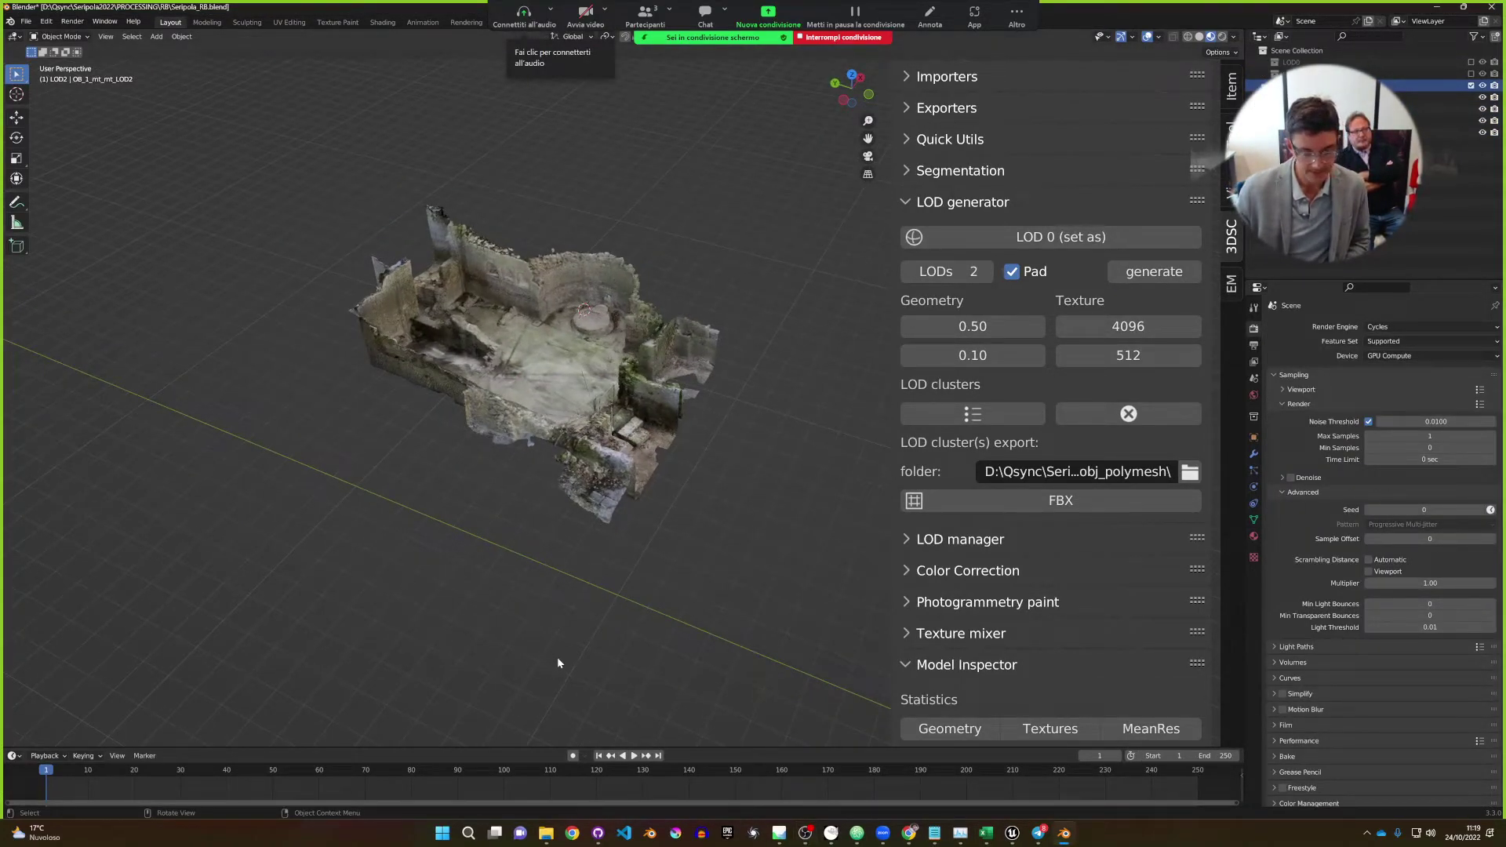
{"action": "scroll", "coordinate": [522, 326], "scroll_direction": "up", "scroll_amount": 4}
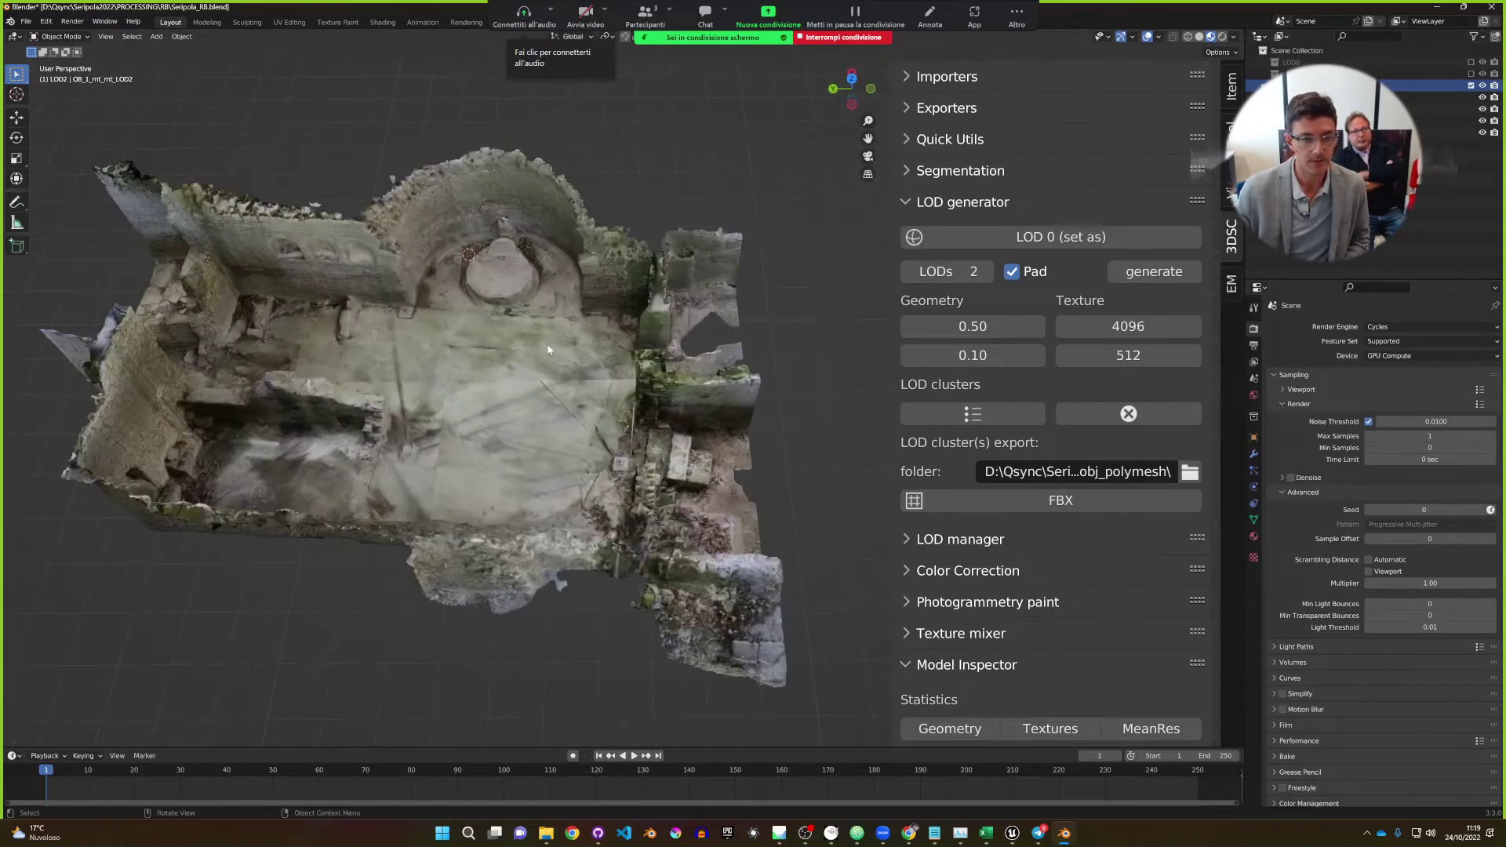
{"action": "left_click", "coordinate": [1471, 63]}
{"action": "left_click", "coordinate": [1472, 63]}
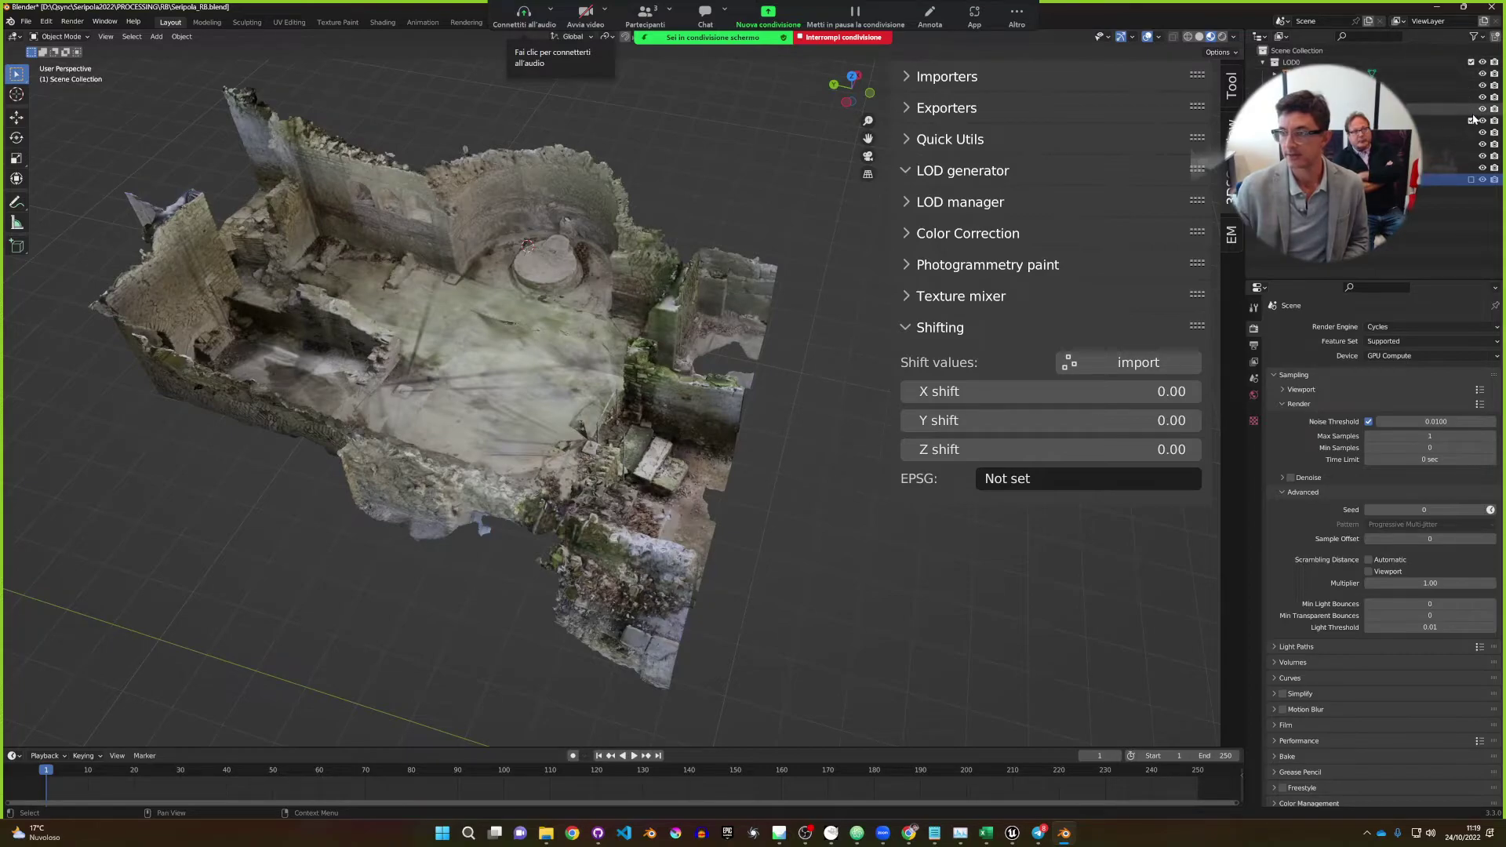
Rename the LOD0 collection to 'Collection', then revert it to LOD0.
{"action": "left_click", "coordinate": [1293, 63]}
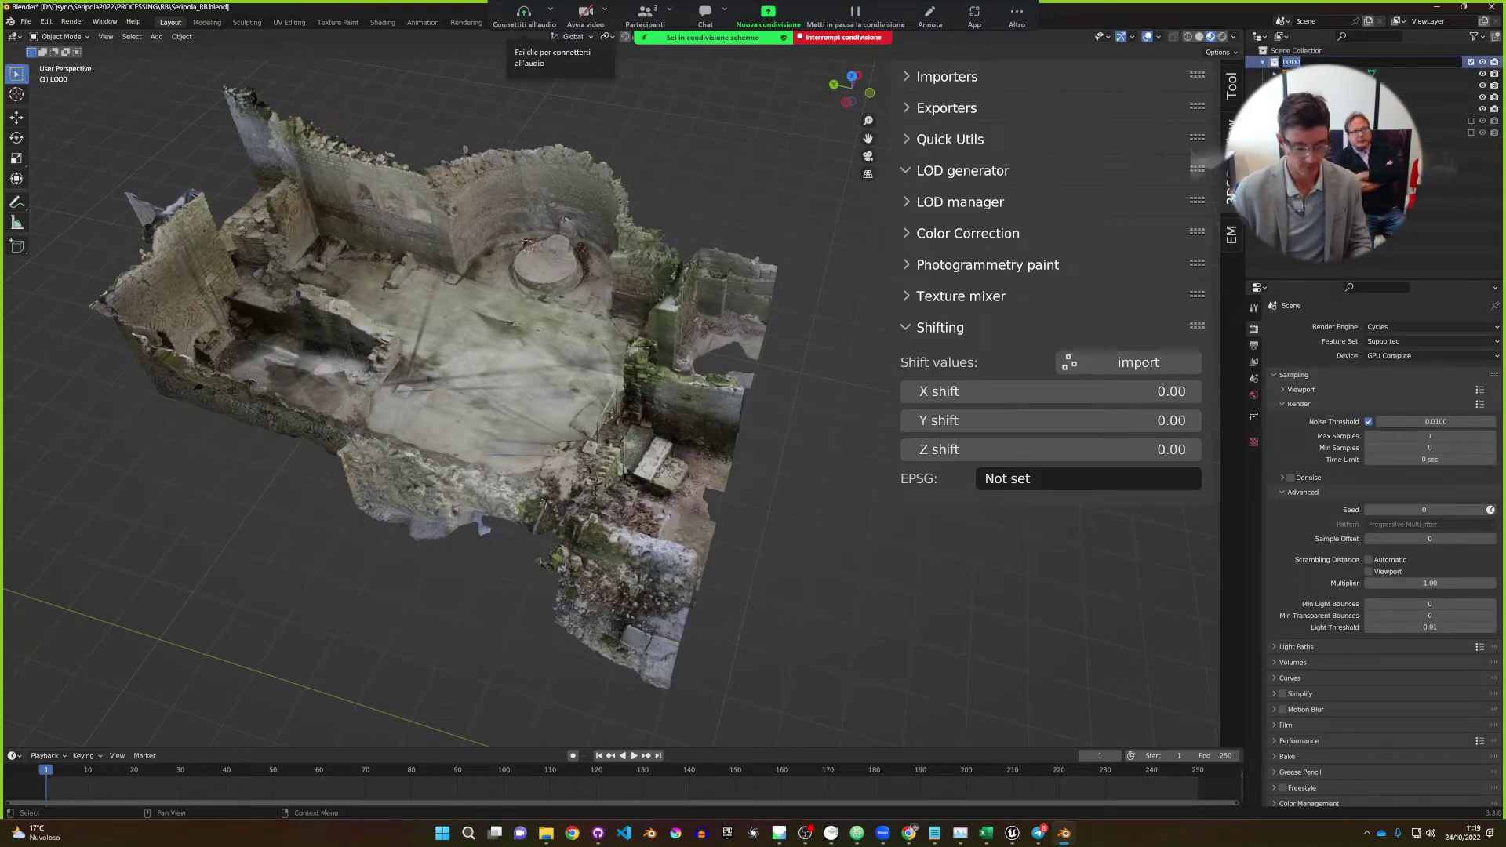
{"action": "type", "text": "Collect"}
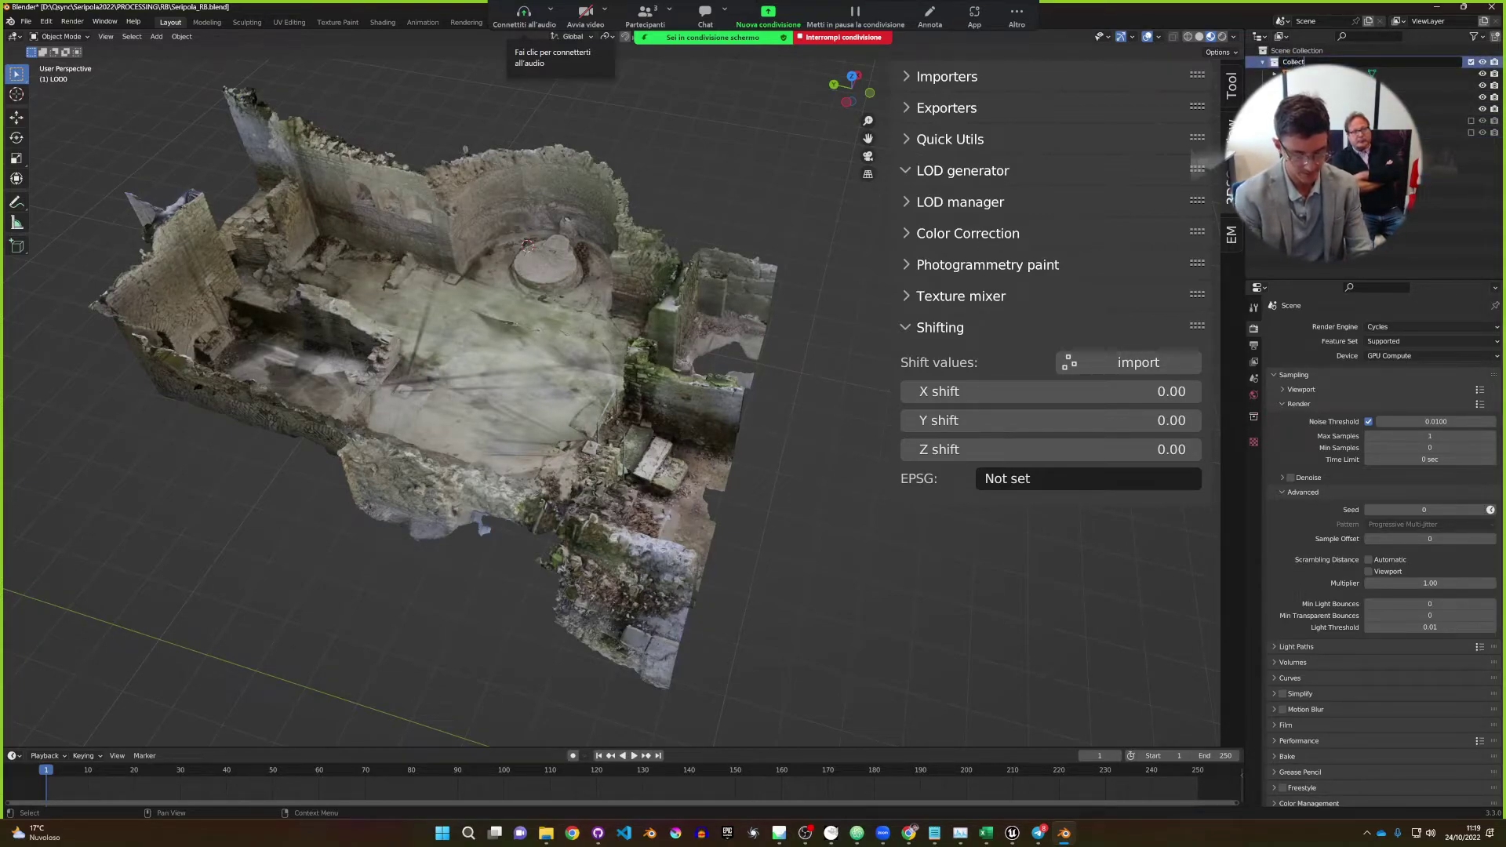
{"action": "type", "text": "io"}
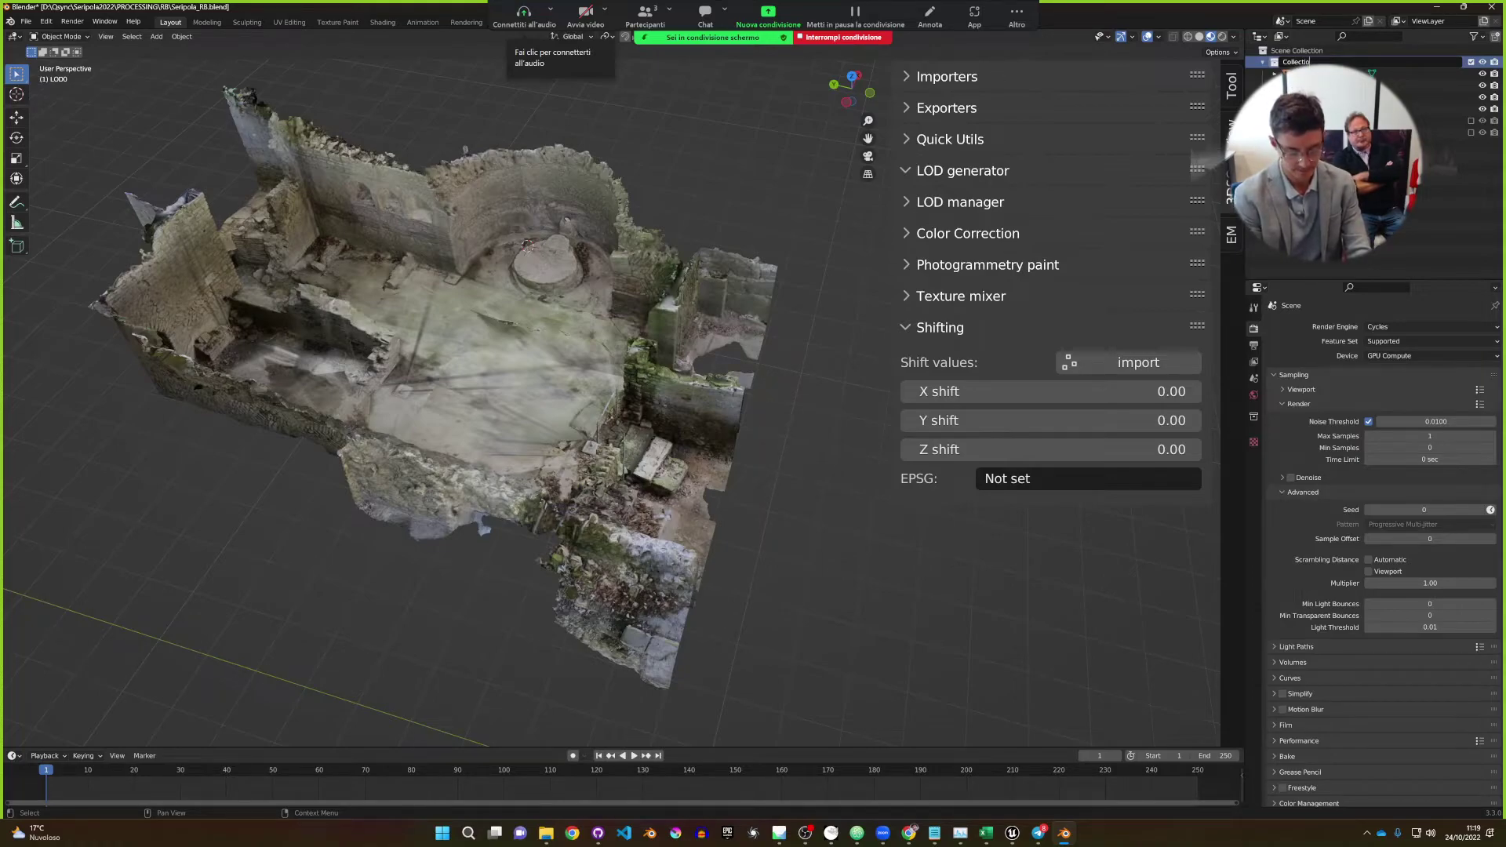
{"action": "type", "text": "n"}
{"action": "key", "text": "Return"}
{"action": "double_click", "coordinate": [1302, 62]}
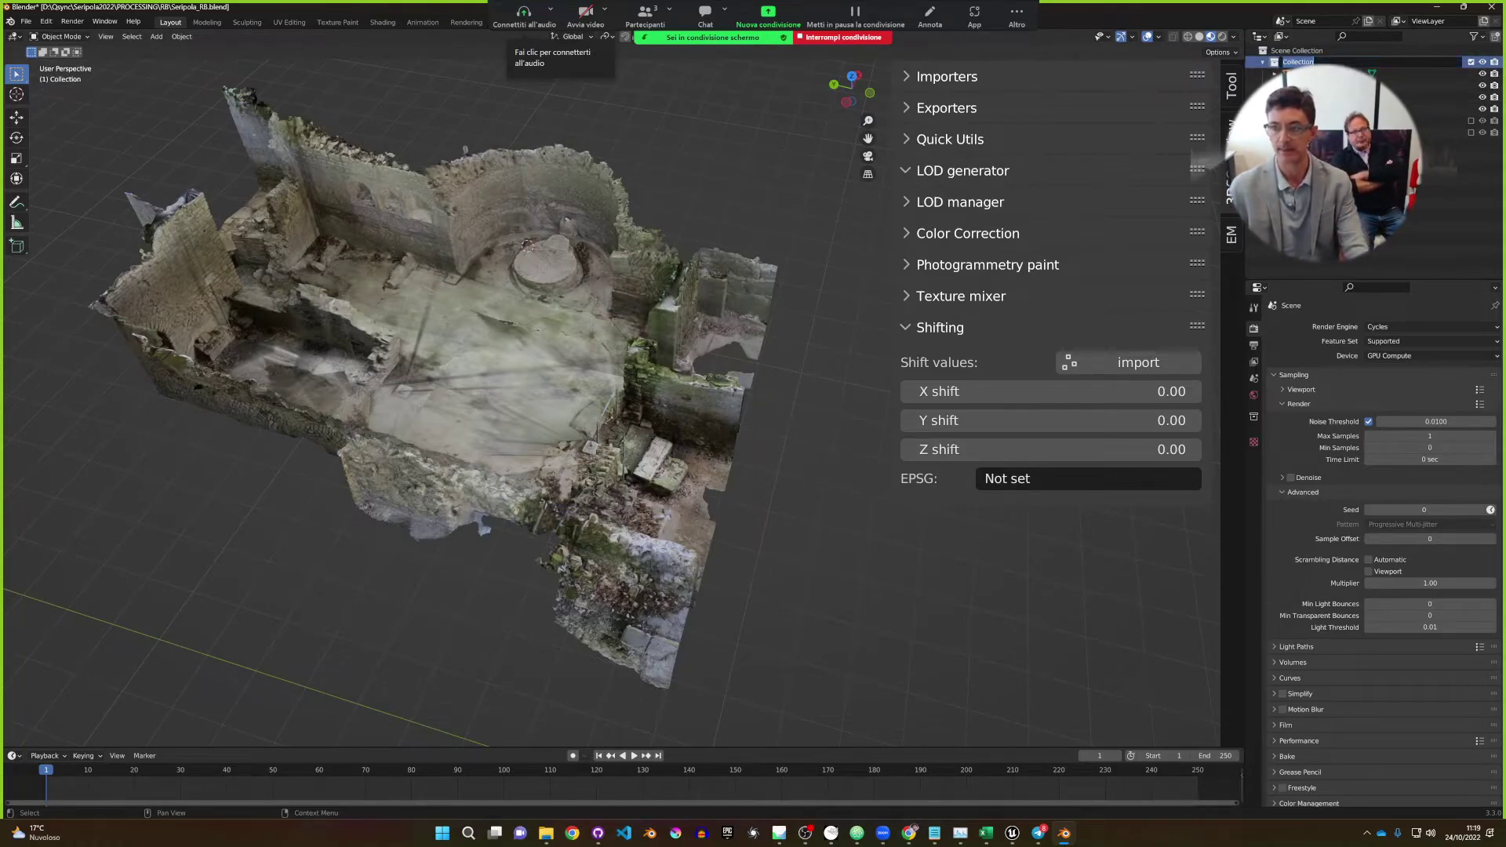
{"action": "key", "text": "Escape"}
{"action": "key", "text": "ctrl+z"}
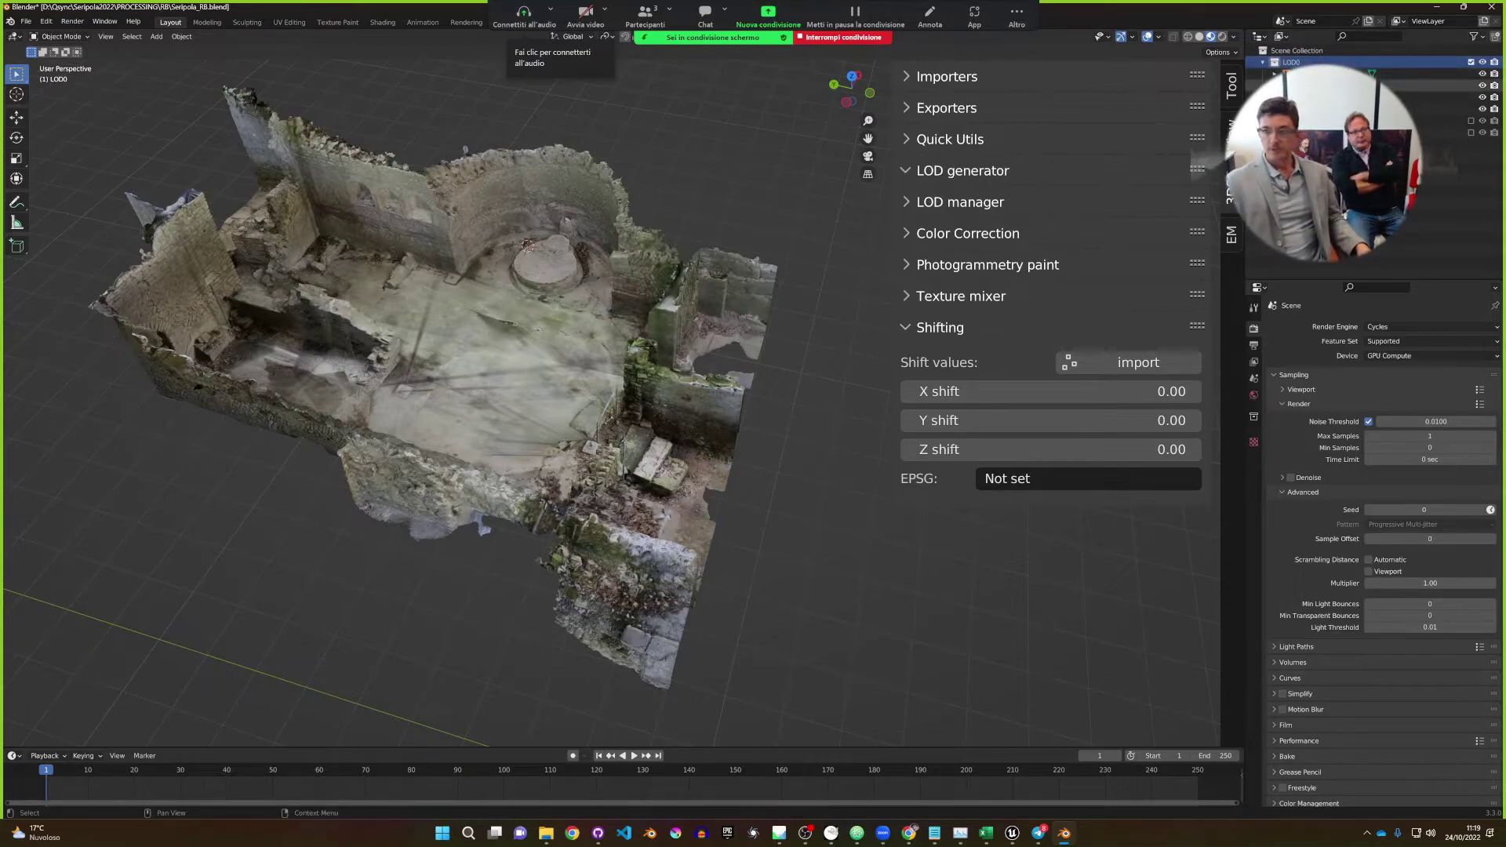
{"action": "left_click", "coordinate": [1471, 62]}
{"action": "left_click", "coordinate": [1471, 85]}
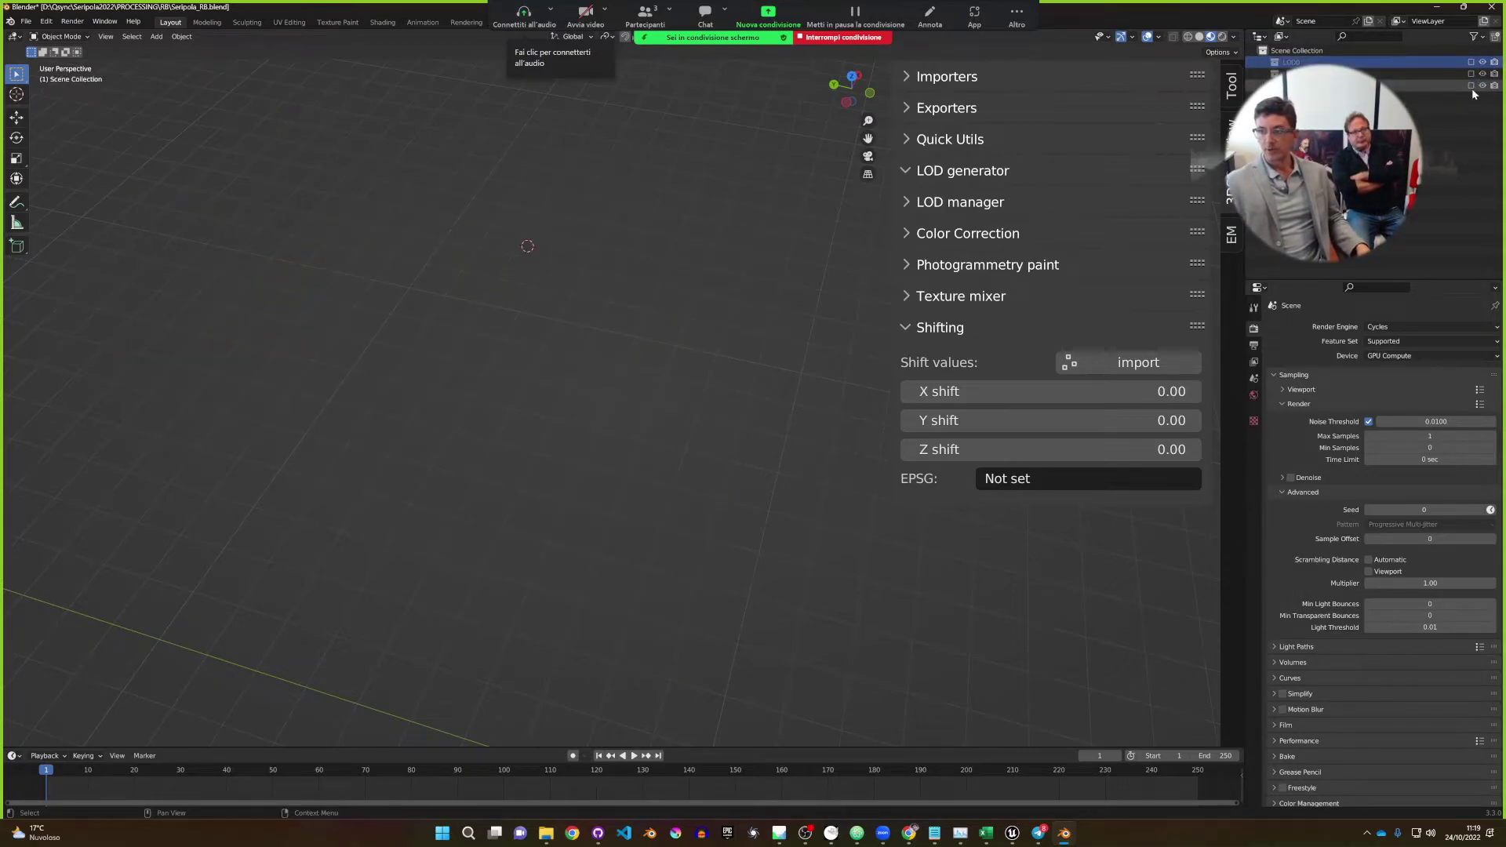
Save Seripola_RB.blend and switch the viewport to untextured solid shading.
{"action": "middle_click_drag", "start_coordinate": [791, 269], "coordinate": [520, 390]}
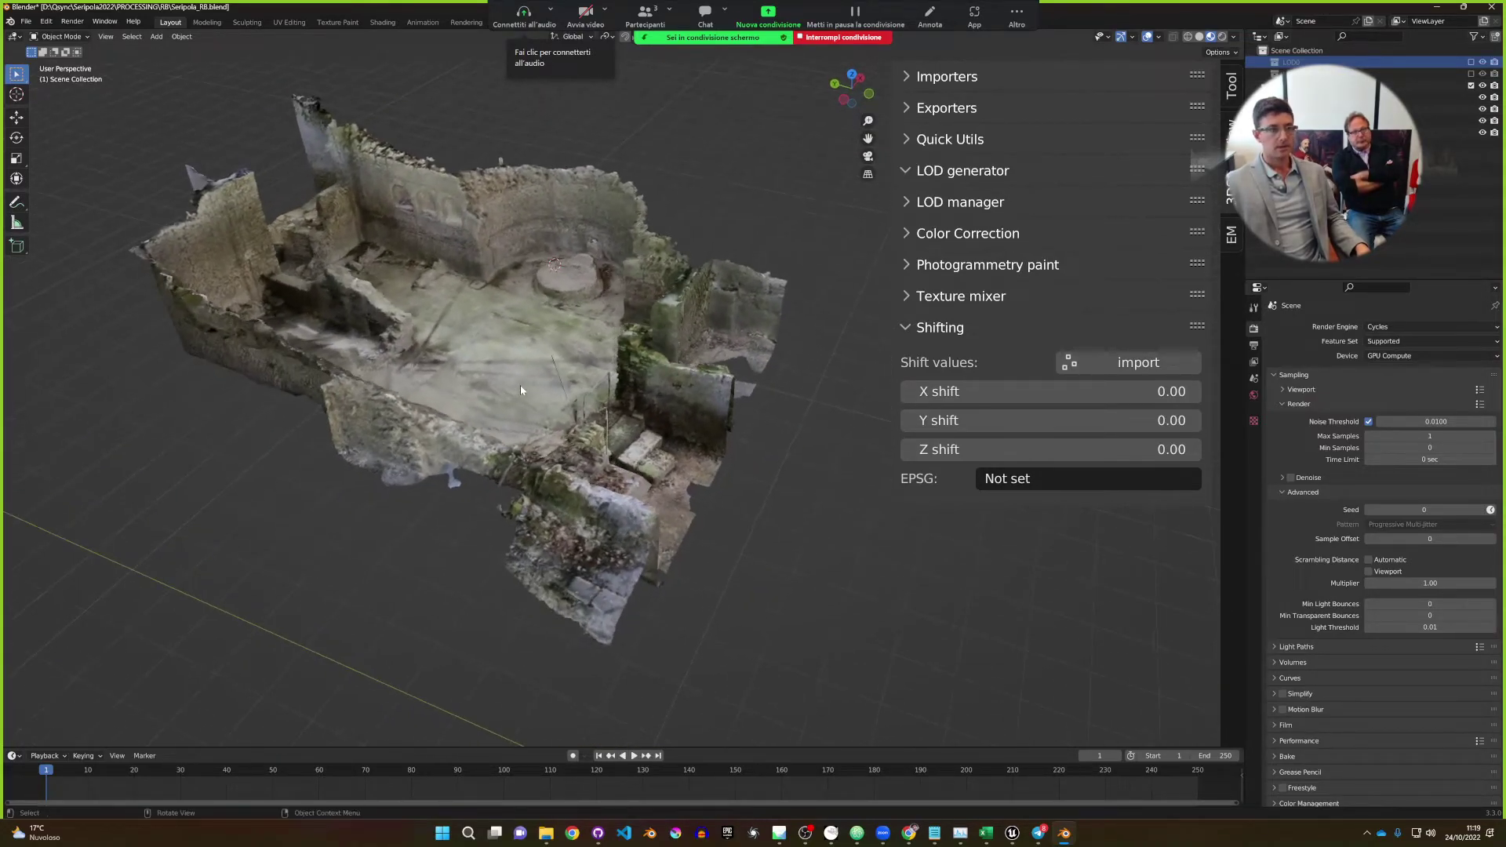
{"action": "left_click", "coordinate": [25, 22]}
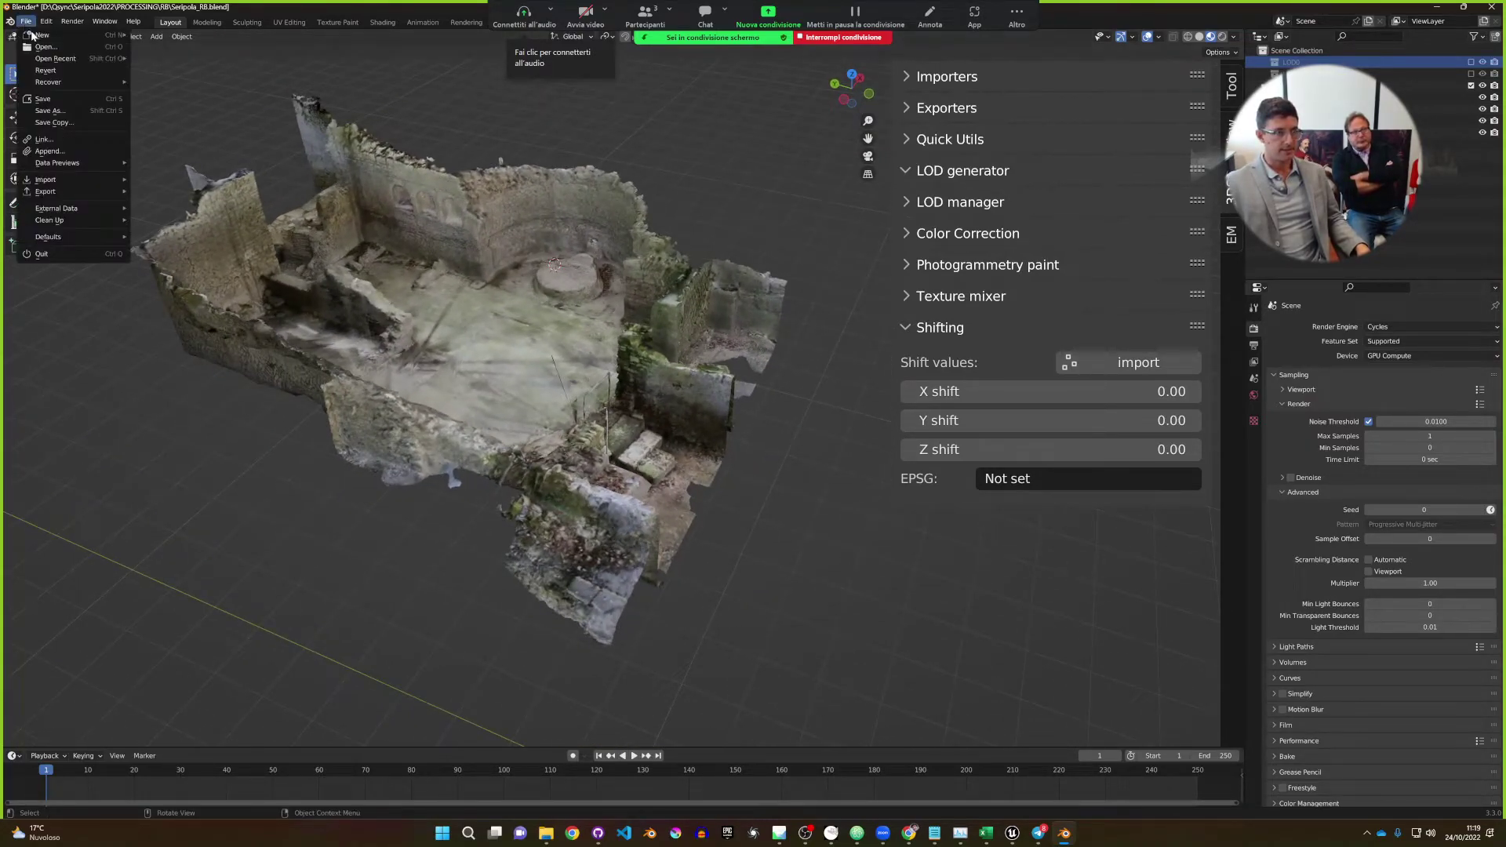
{"action": "left_click", "coordinate": [47, 101]}
{"action": "middle_click_drag", "start_coordinate": [605, 309], "coordinate": [615, 310]}
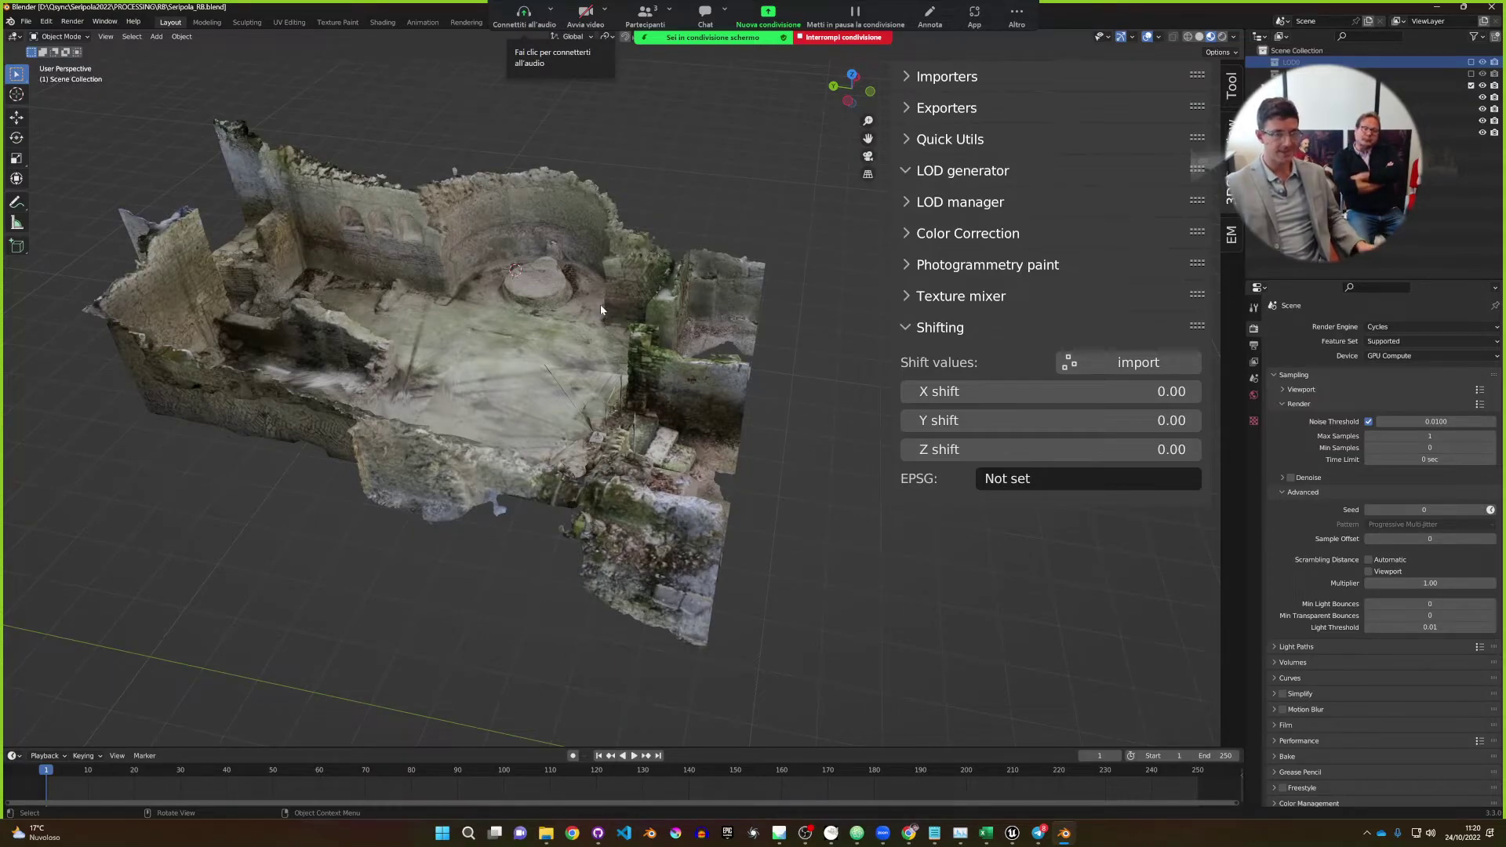
{"action": "middle_click_drag", "start_coordinate": [601, 305], "coordinate": [568, 308]}
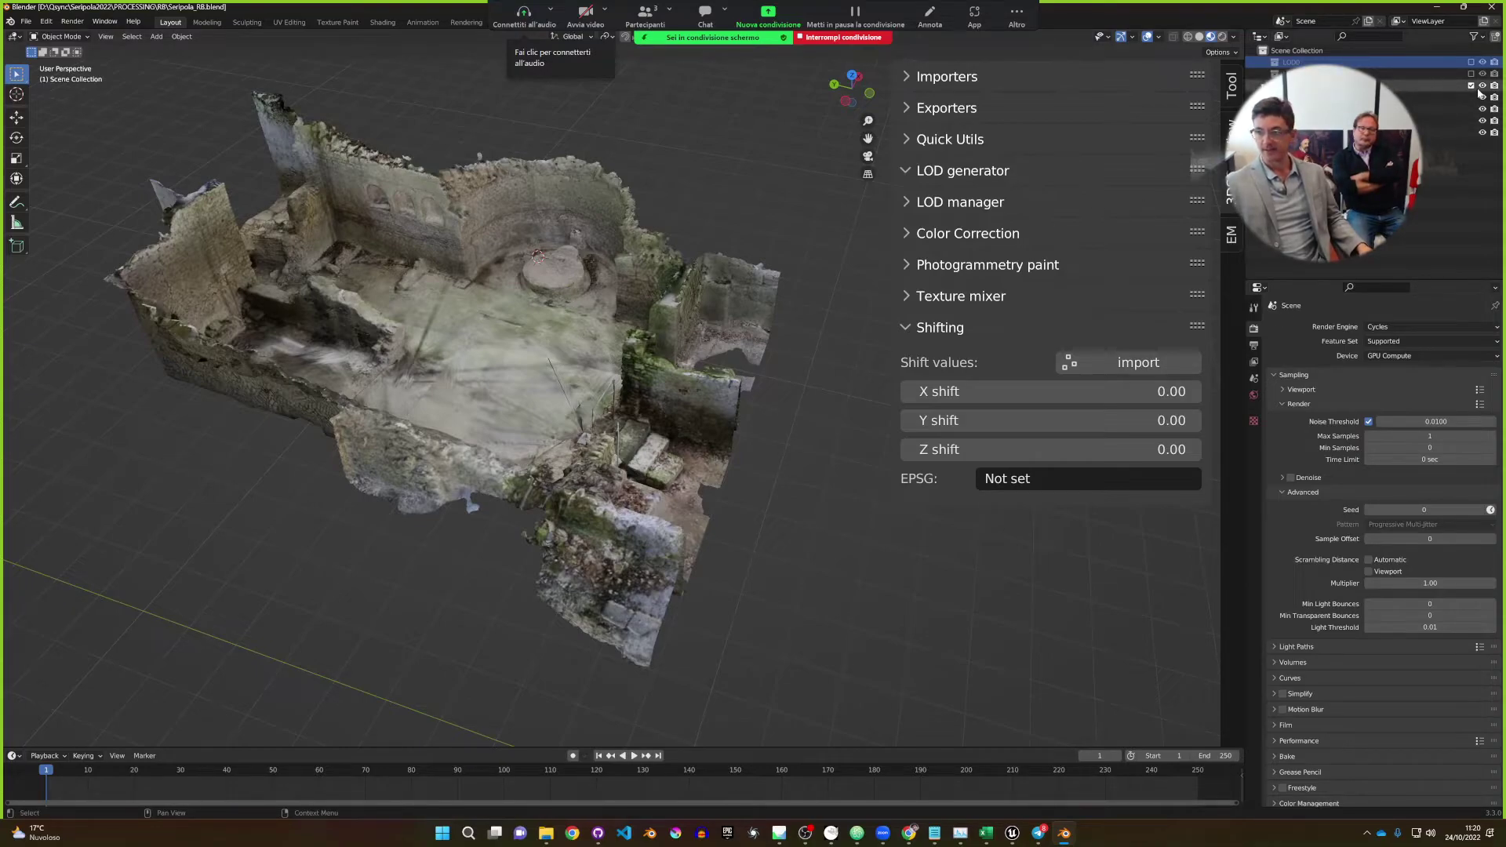
{"action": "left_click", "coordinate": [1199, 37]}
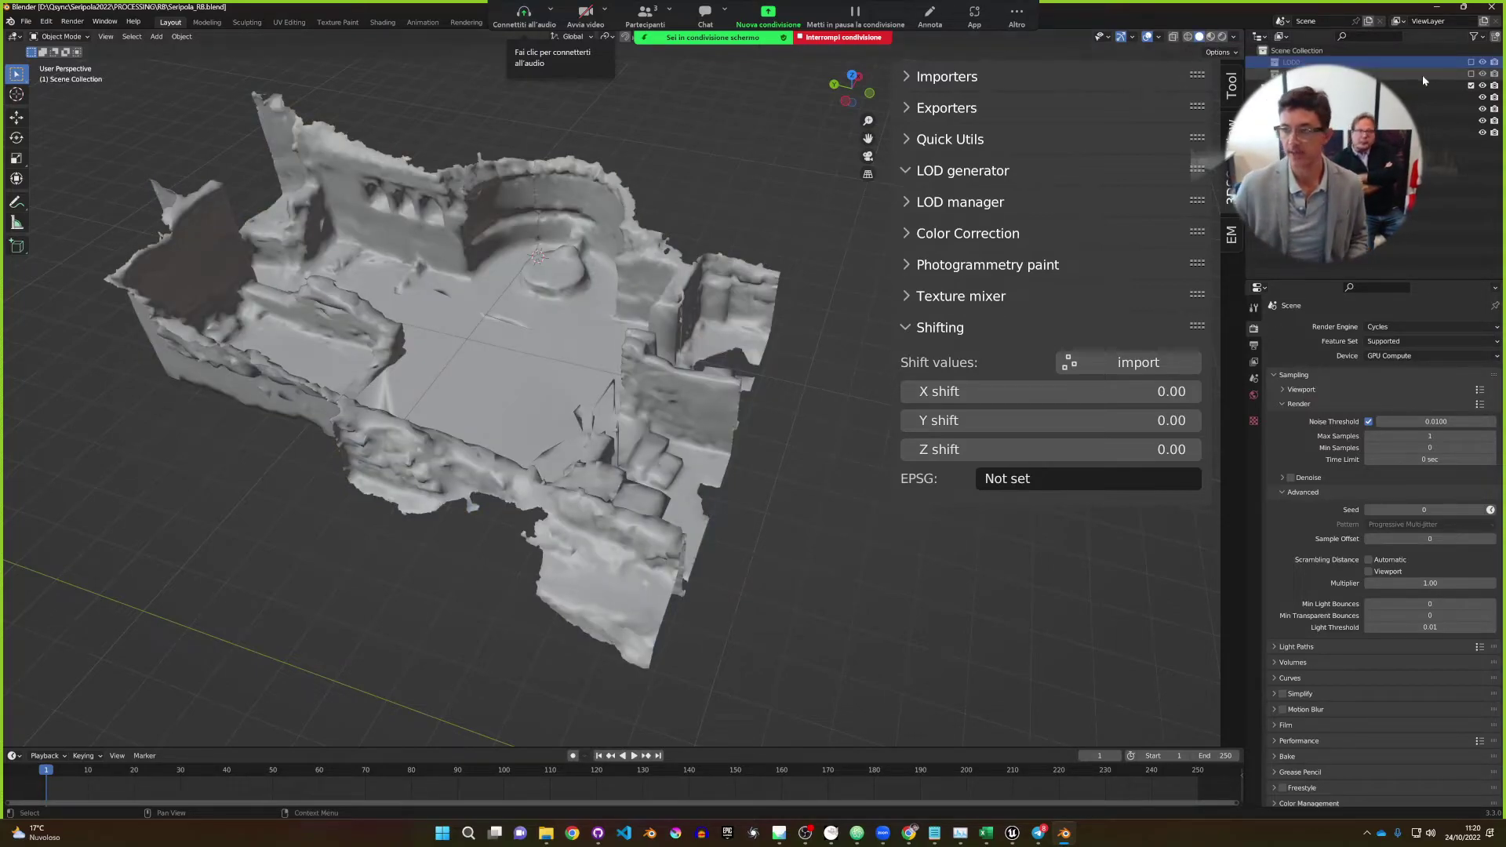
Toggle the LOD0 and LOD1 collections in the outliner to compare LOD levels, then restore both.
{"action": "left_click", "coordinate": [1471, 75]}
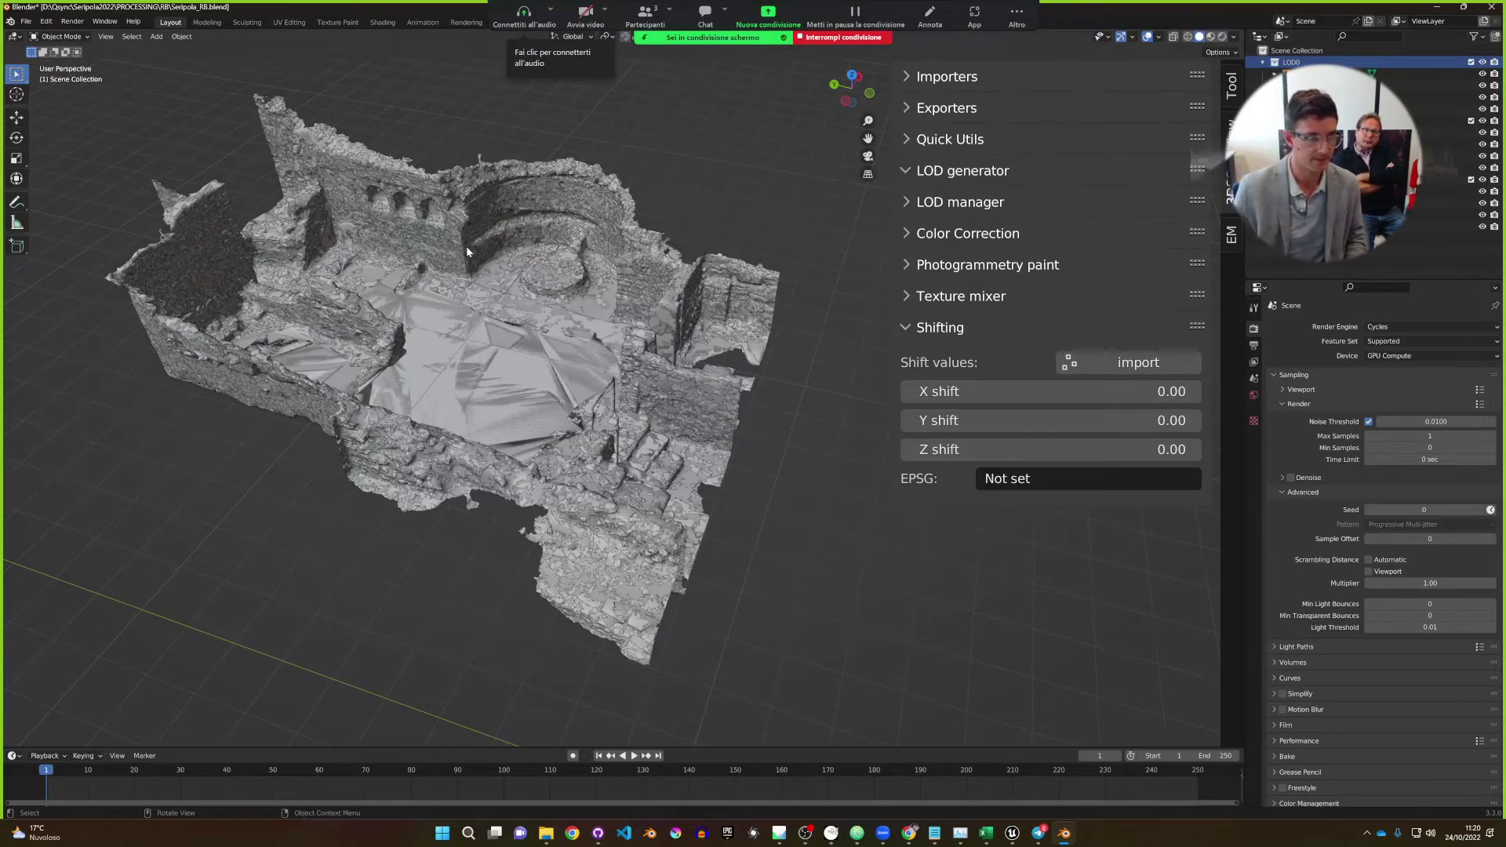
{"action": "left_click", "coordinate": [1472, 62]}
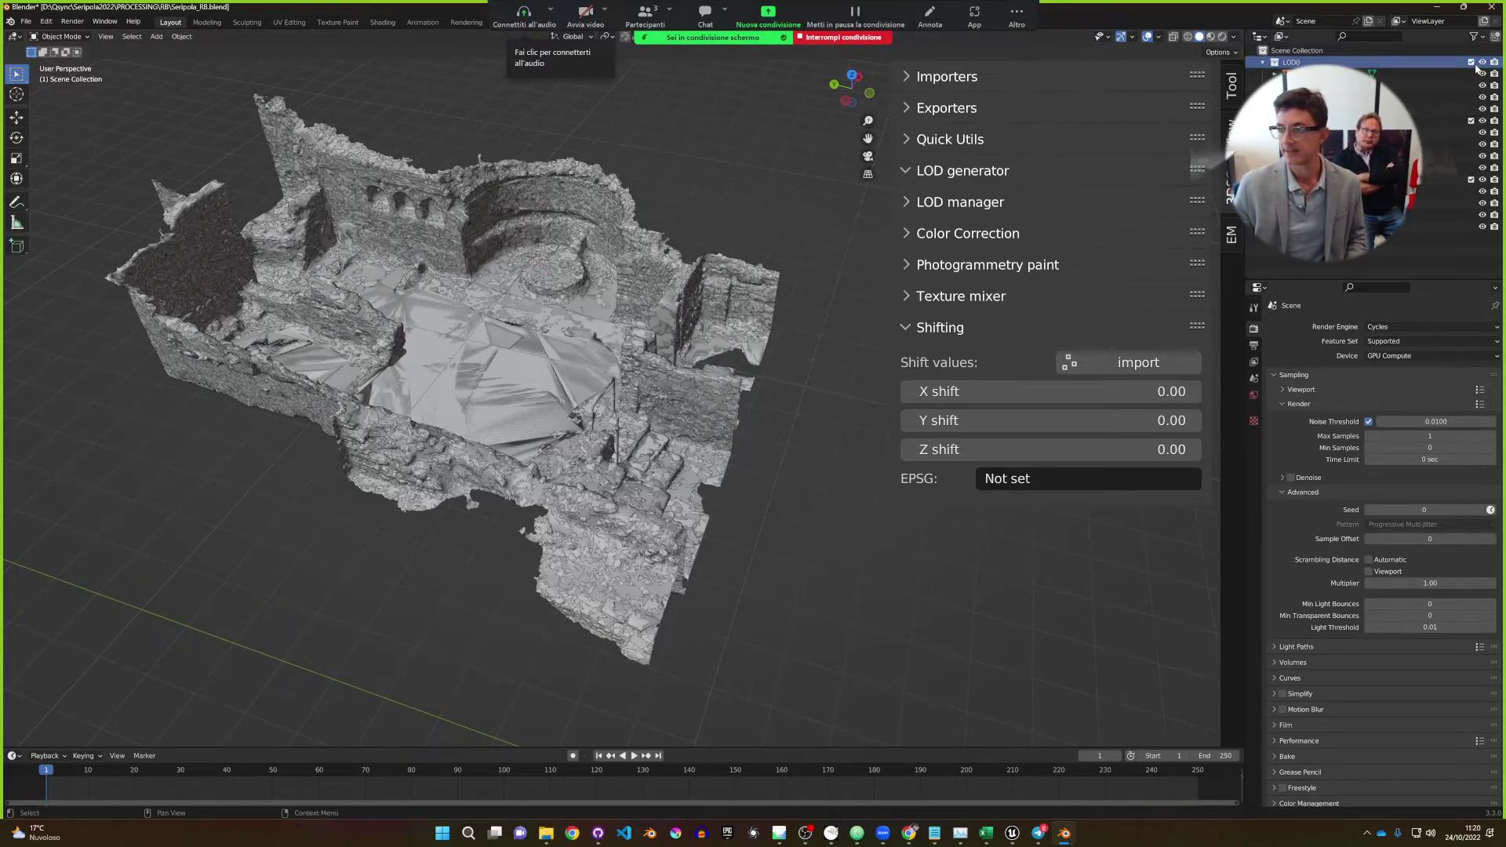
{"action": "left_click", "coordinate": [1472, 73]}
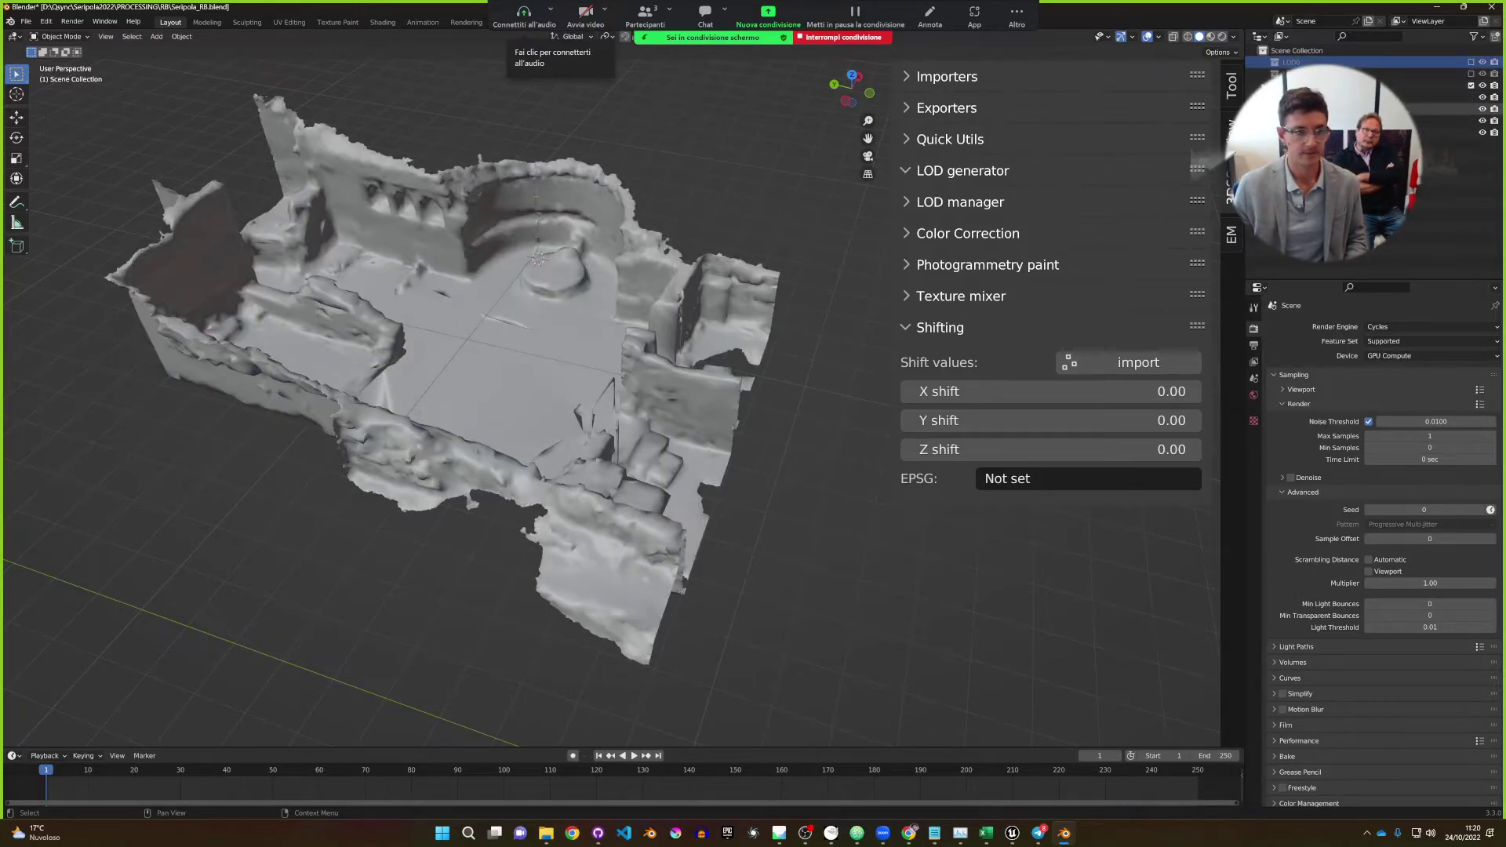
{"action": "left_click", "coordinate": [1472, 74]}
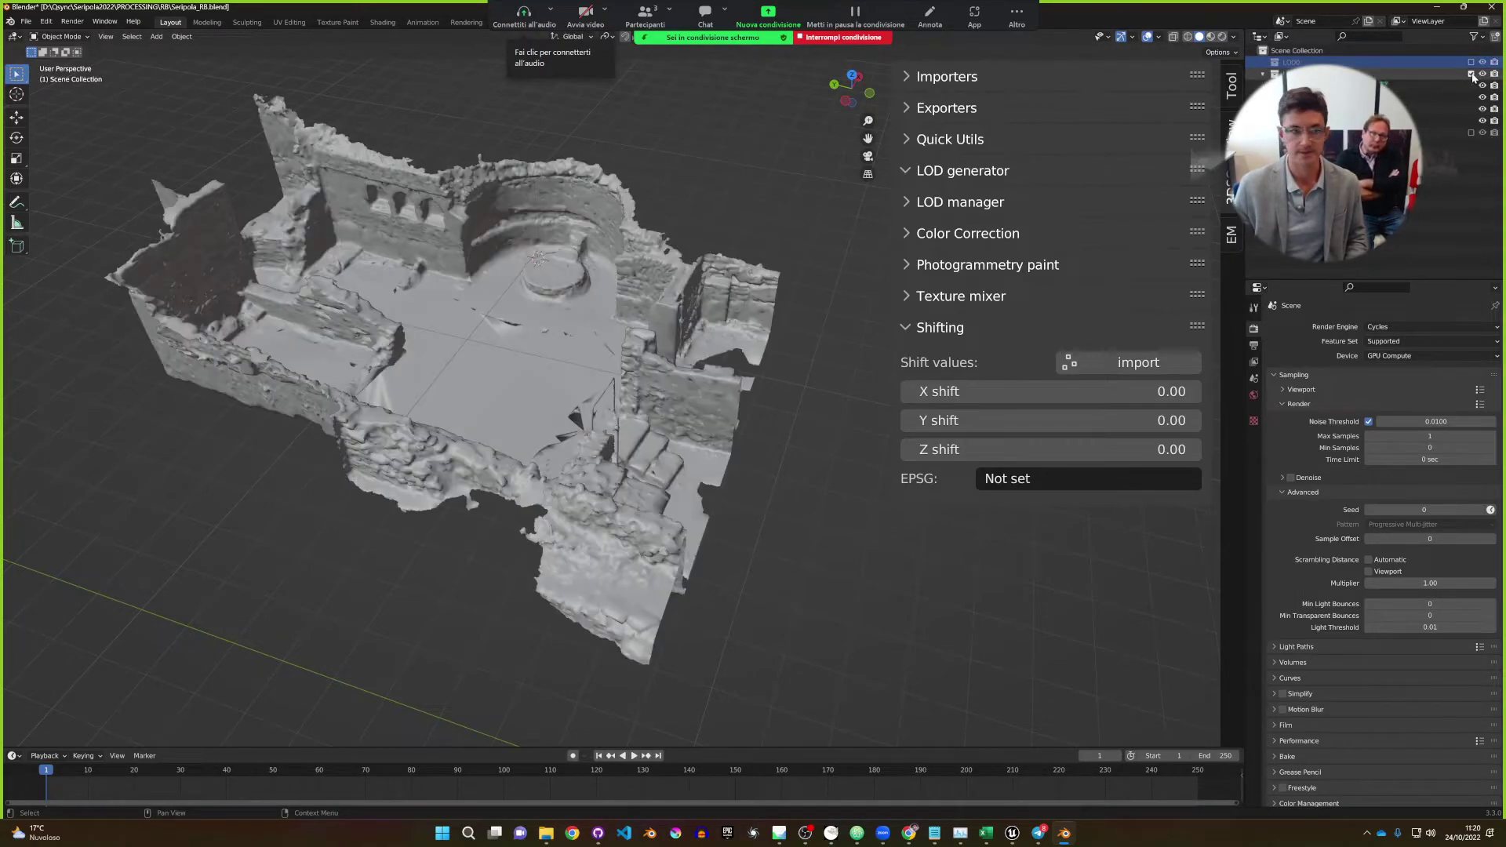
{"action": "left_click", "coordinate": [1472, 62]}
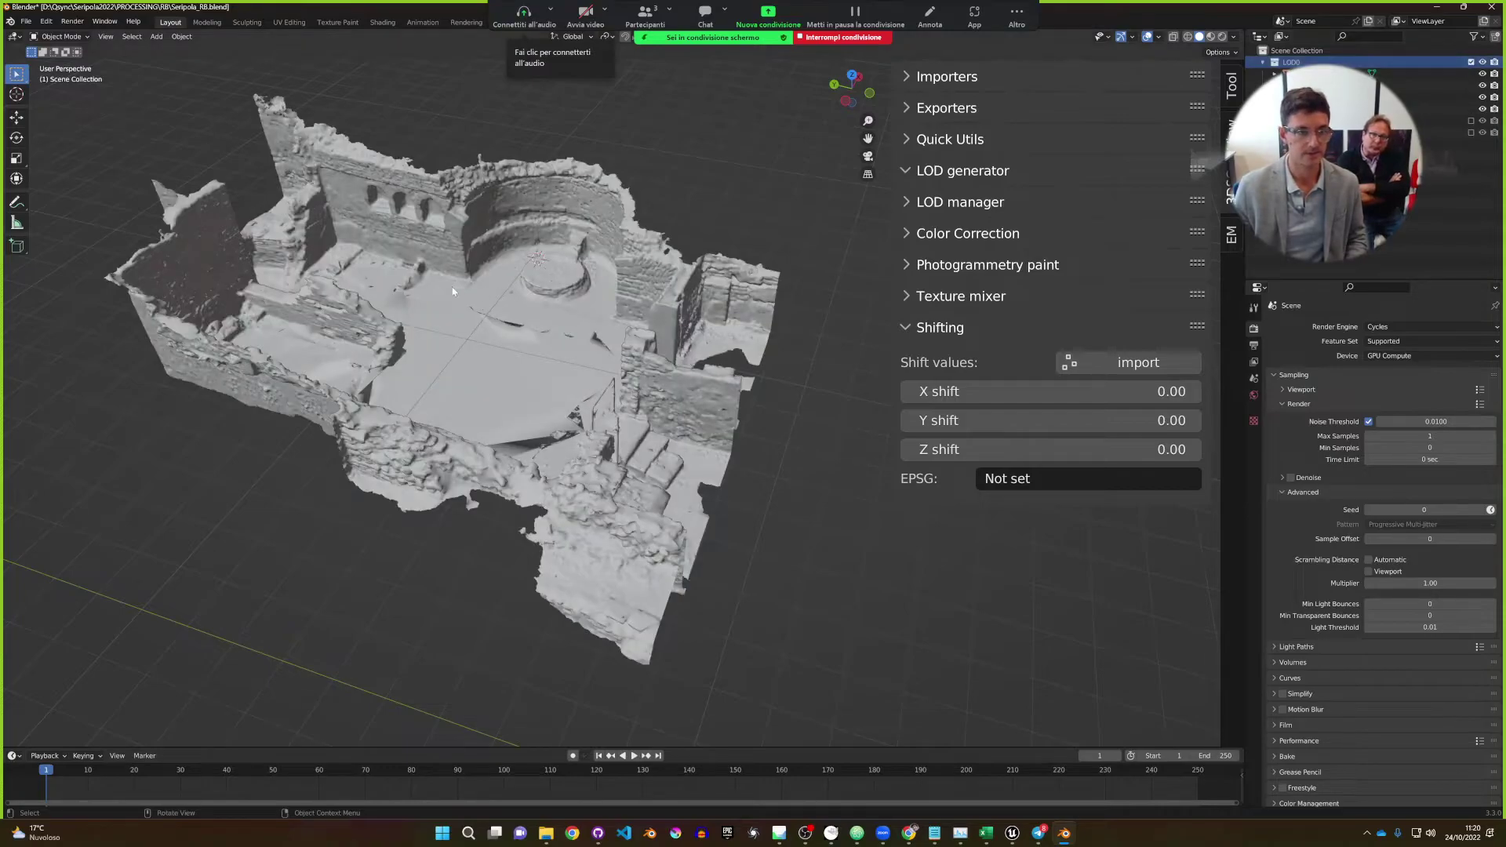
{"action": "middle_click_drag", "start_coordinate": [393, 258], "coordinate": [539, 326]}
{"action": "scroll", "coordinate": [459, 270], "scroll_direction": "up", "scroll_amount": 5}
{"action": "scroll", "coordinate": [432, 298], "scroll_direction": "up", "scroll_amount": 4}
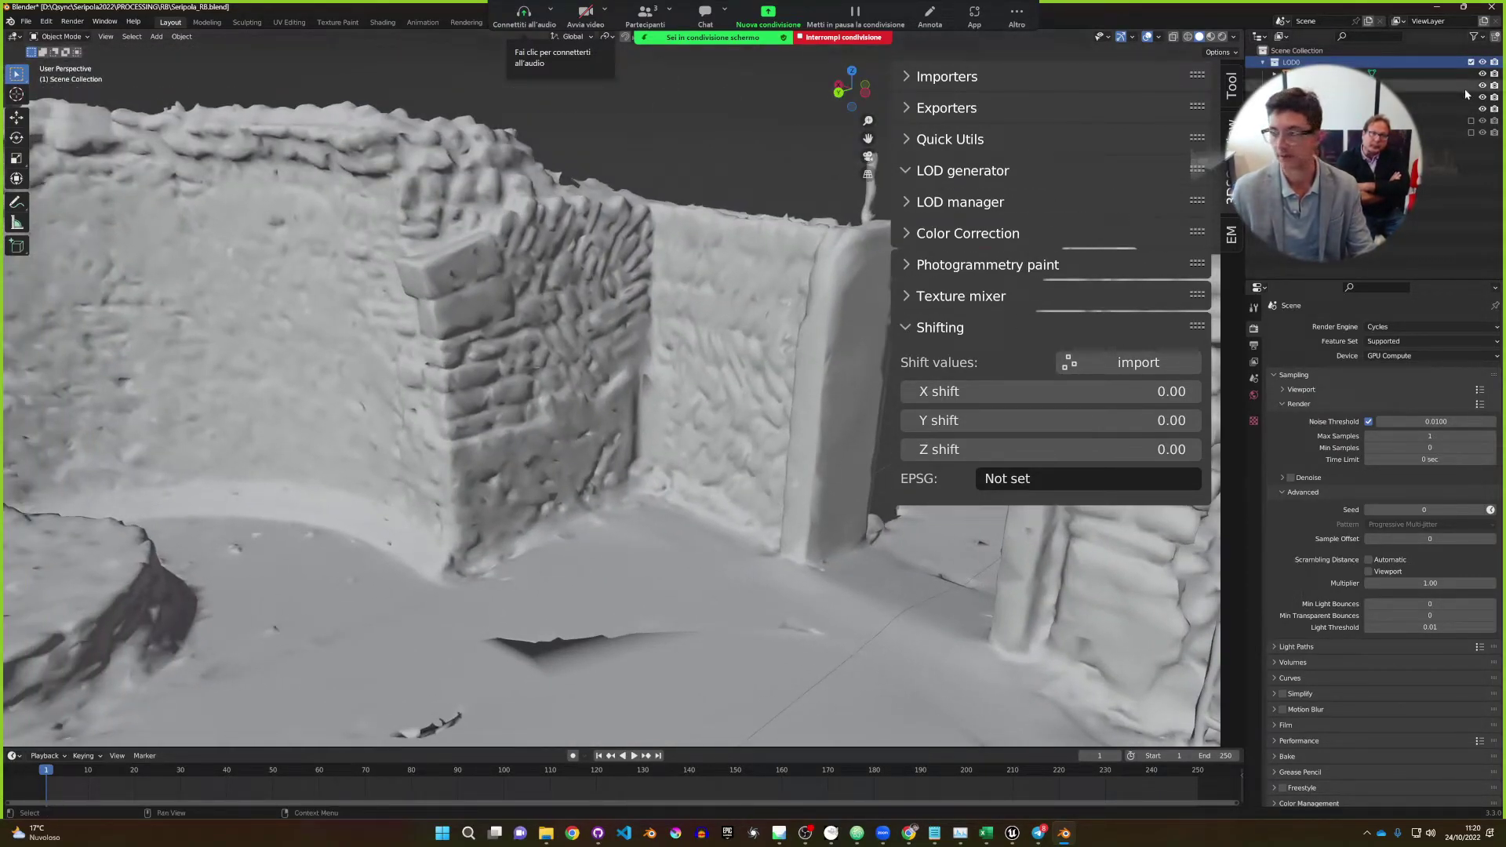
Exclude LOD0 and LOD1 so only LOD2 shows, and inspect its triangles in Edit Mode.
{"action": "left_click", "coordinate": [1472, 120]}
{"action": "left_click", "coordinate": [1472, 61]}
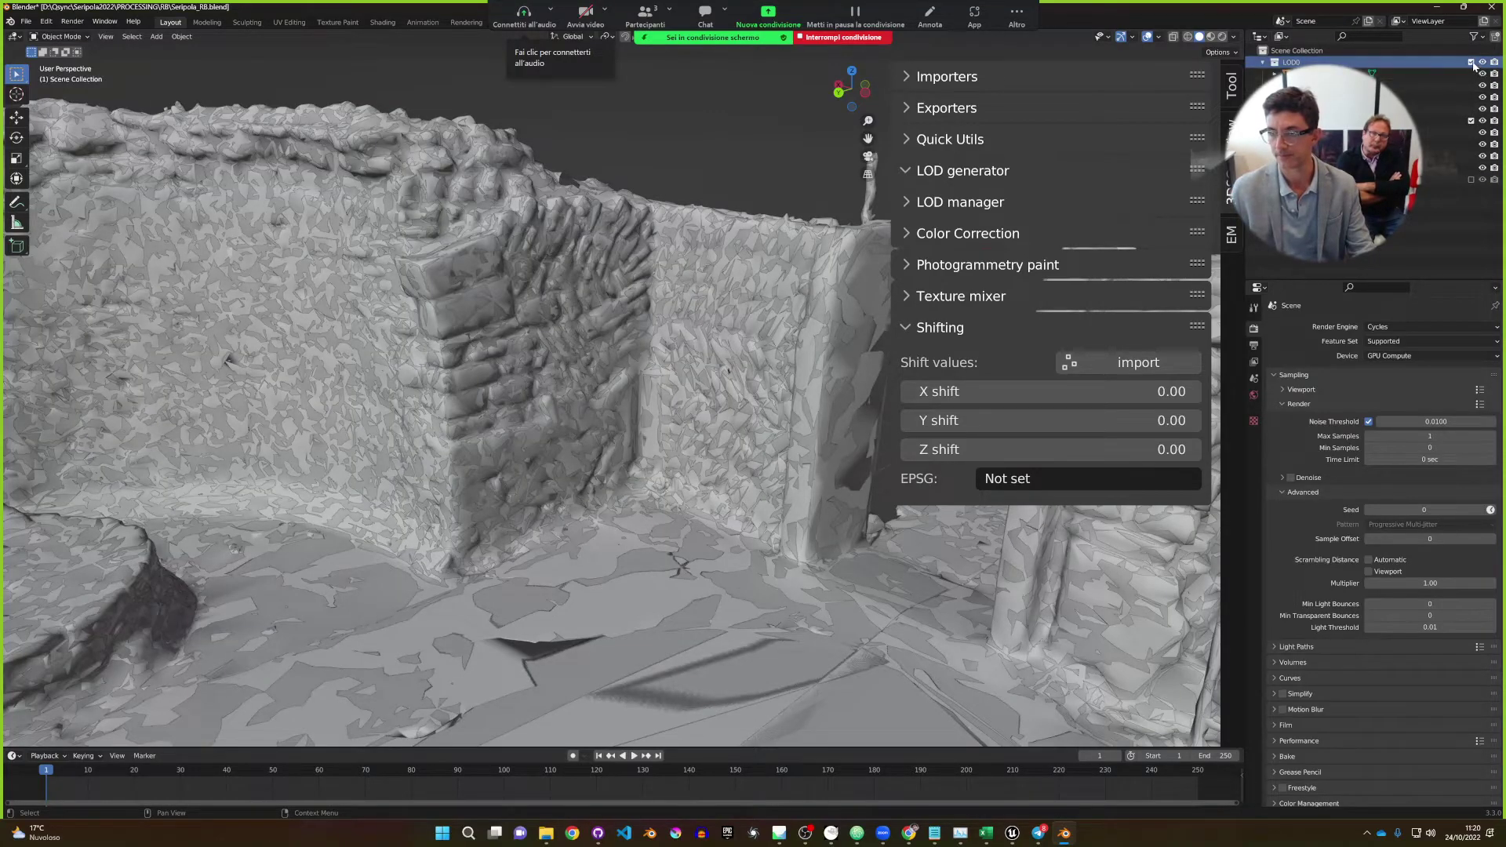
{"action": "left_click", "coordinate": [1472, 73]}
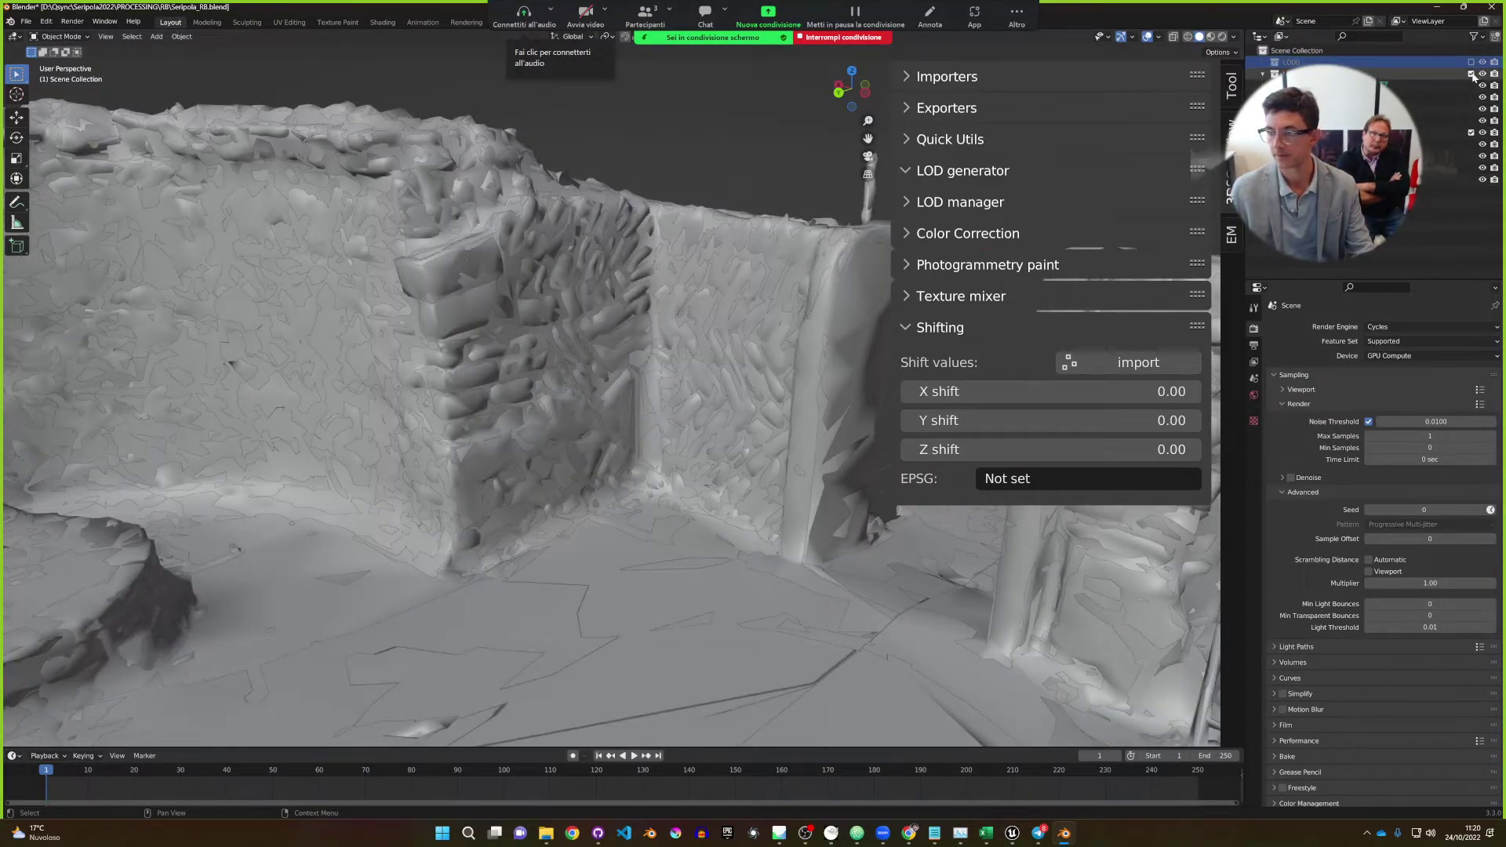
{"action": "mouse_move", "coordinate": [609, 323]}
{"action": "middle_mouse_down"}
{"action": "mouse_move", "coordinate": [558, 319]}
{"action": "mouse_move", "coordinate": [661, 311]}
{"action": "mouse_move", "coordinate": [587, 317]}
{"action": "middle_mouse_up"}
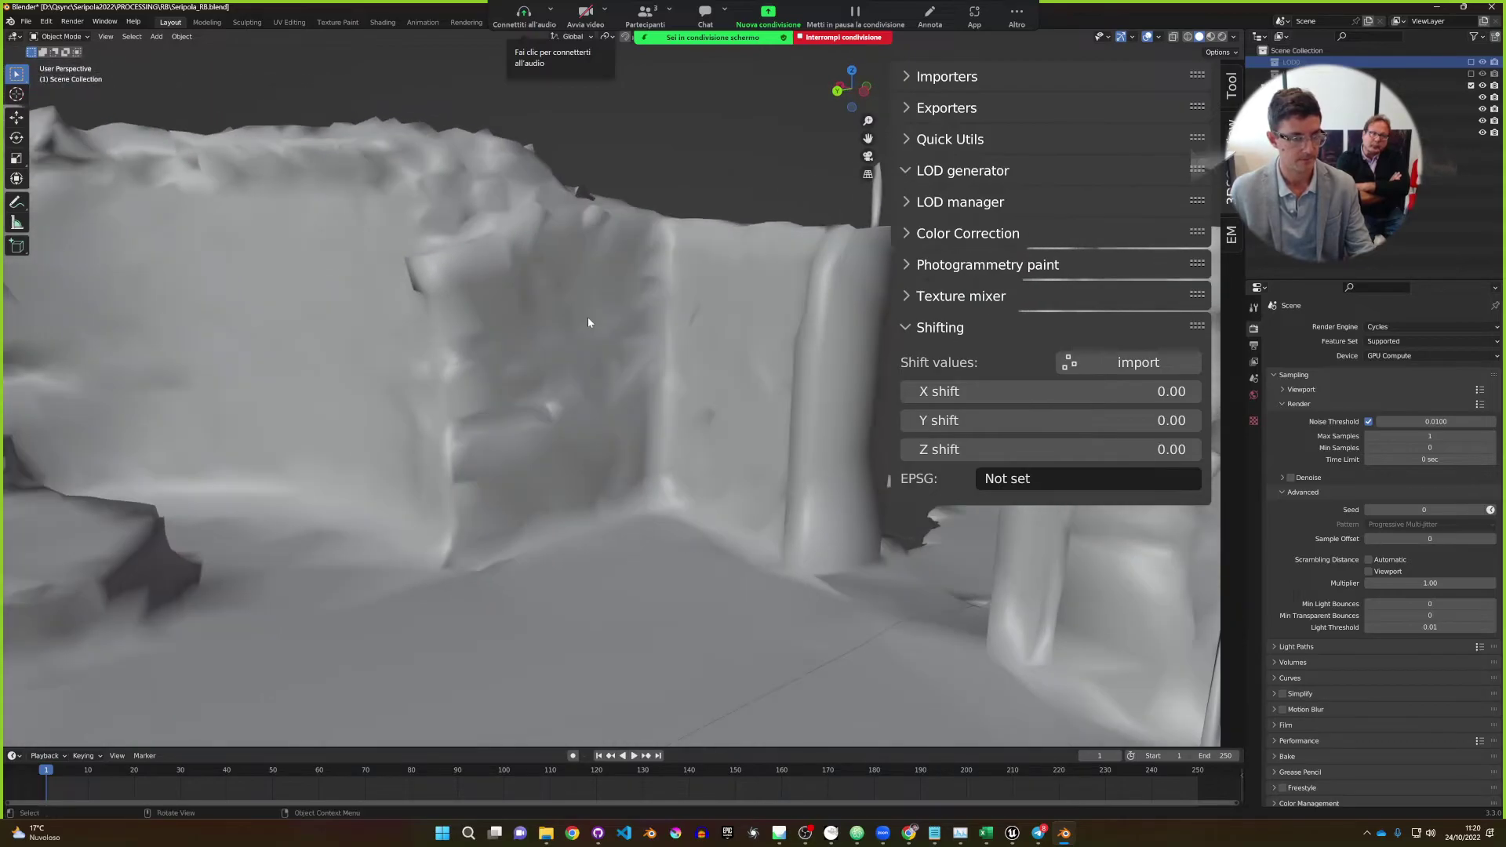
{"action": "key", "text": "Tab"}
{"action": "scroll", "coordinate": [756, 288], "scroll_direction": "up", "scroll_amount": 3}
{"action": "middle_click_drag", "start_coordinate": [756, 288], "coordinate": [619, 434]}
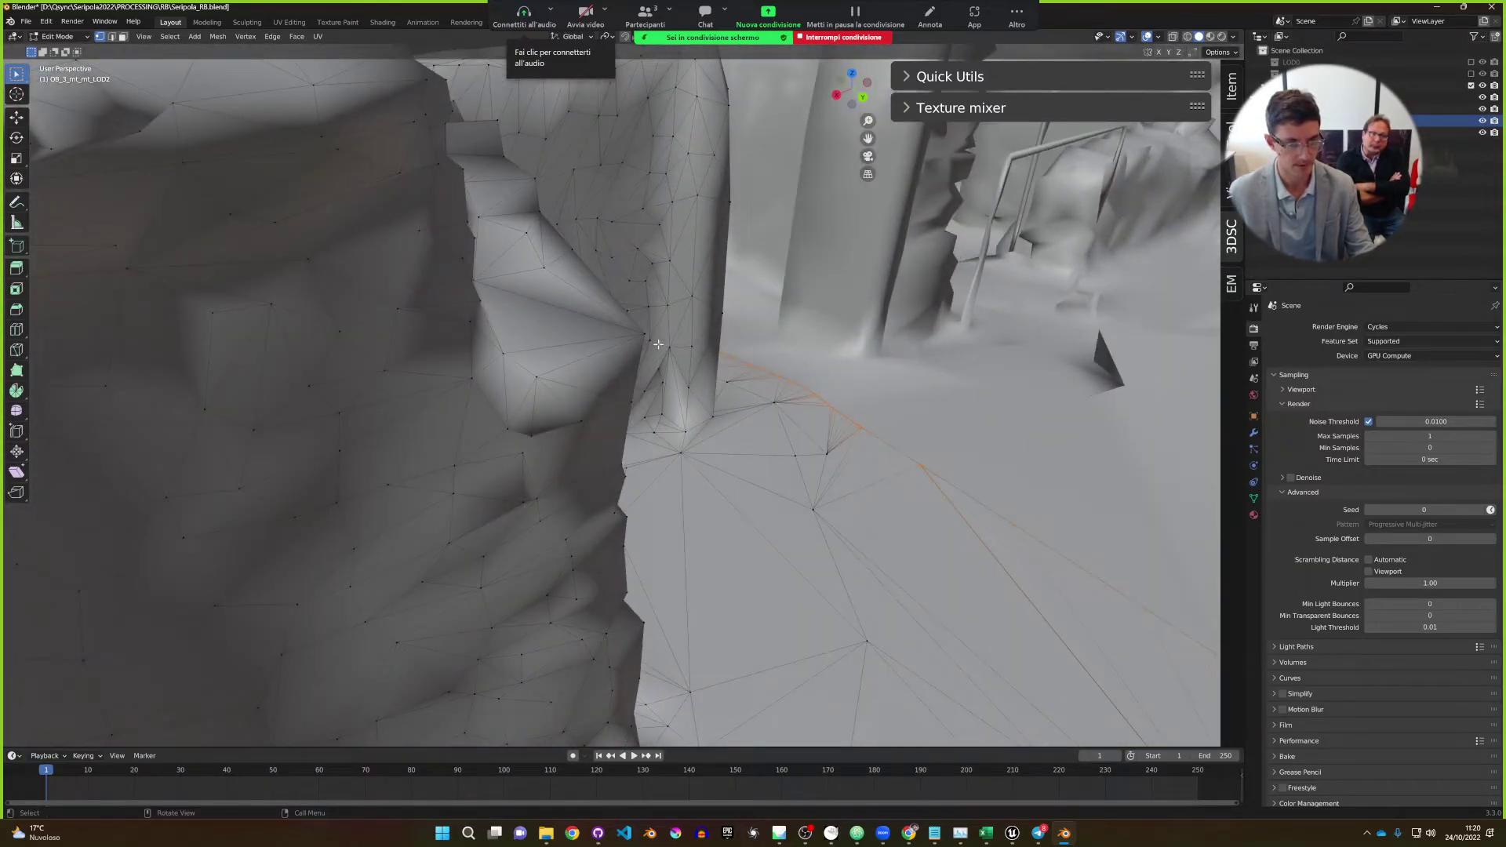
Leave Edit Mode and re-include the full-detail LOD0 collection in the outliner.
{"action": "middle_click_drag", "start_coordinate": [659, 344], "coordinate": [714, 363]}
{"action": "key", "text": "Tab"}
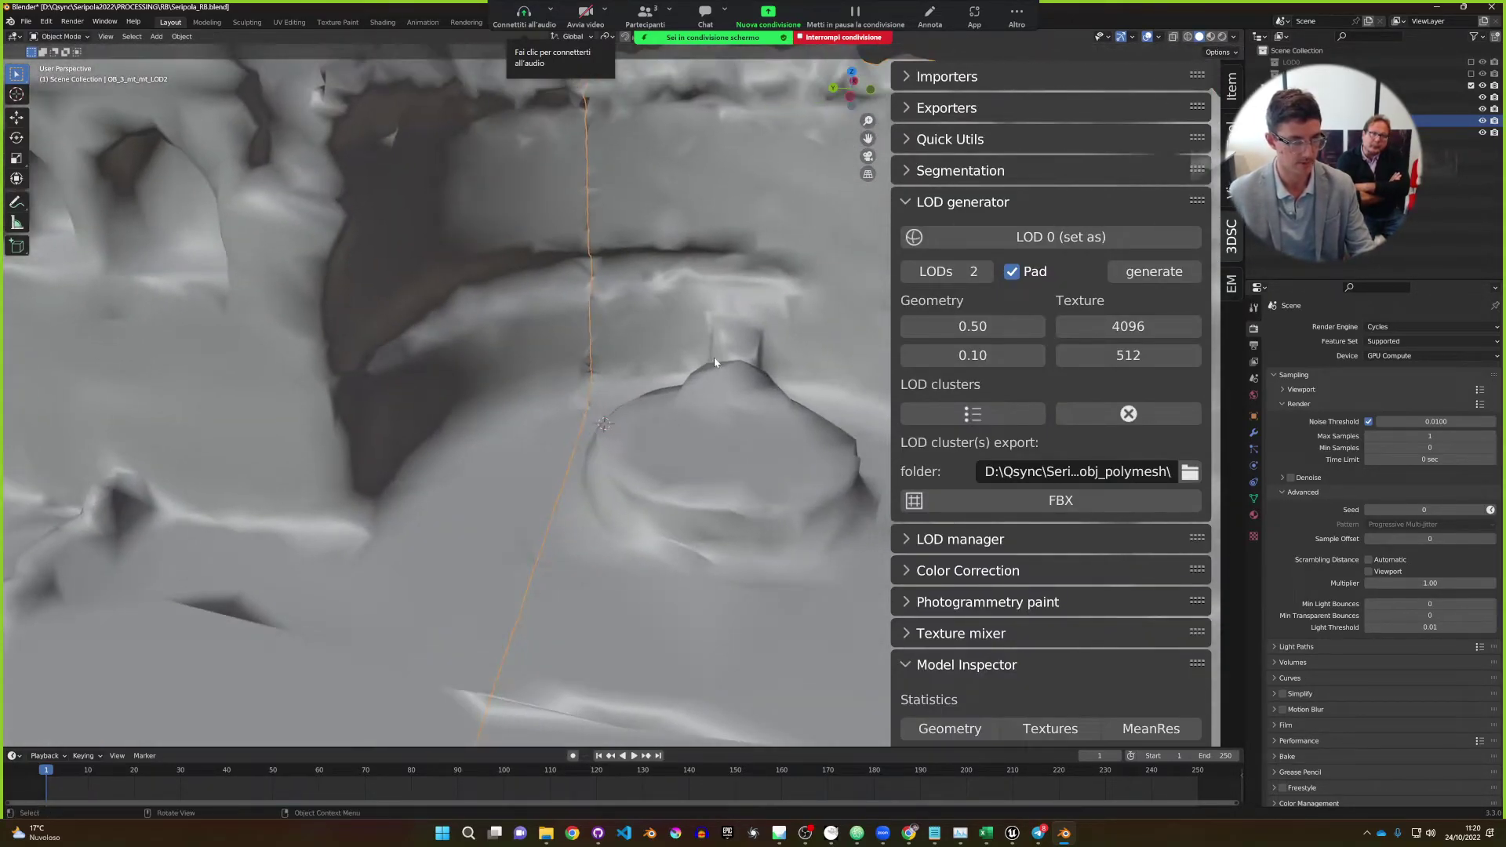
{"action": "scroll", "coordinate": [714, 362], "scroll_direction": "down", "scroll_amount": 5}
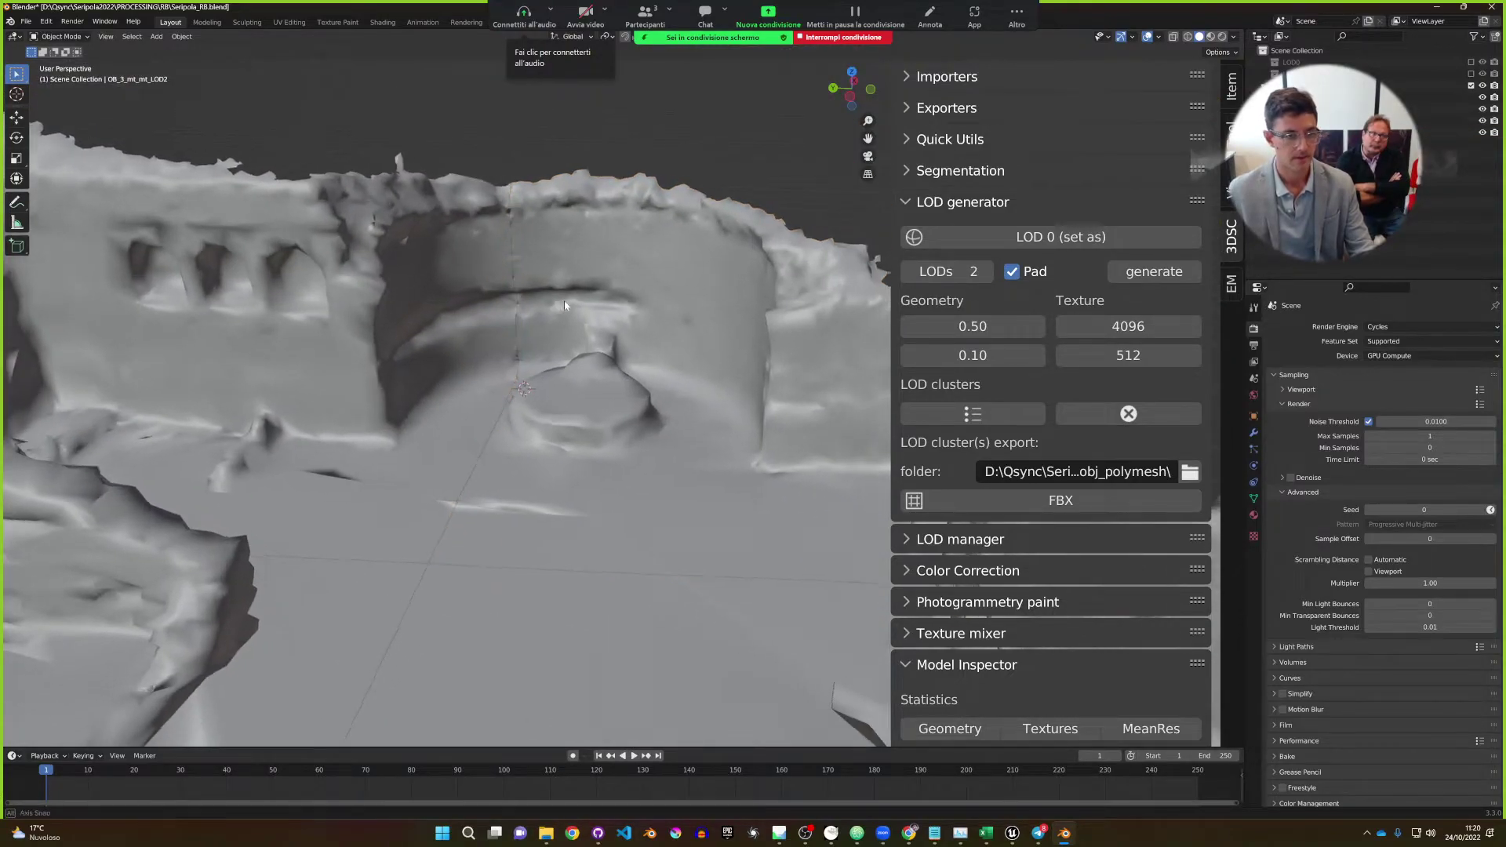
{"action": "middle_click_drag", "start_coordinate": [565, 305], "coordinate": [563, 316]}
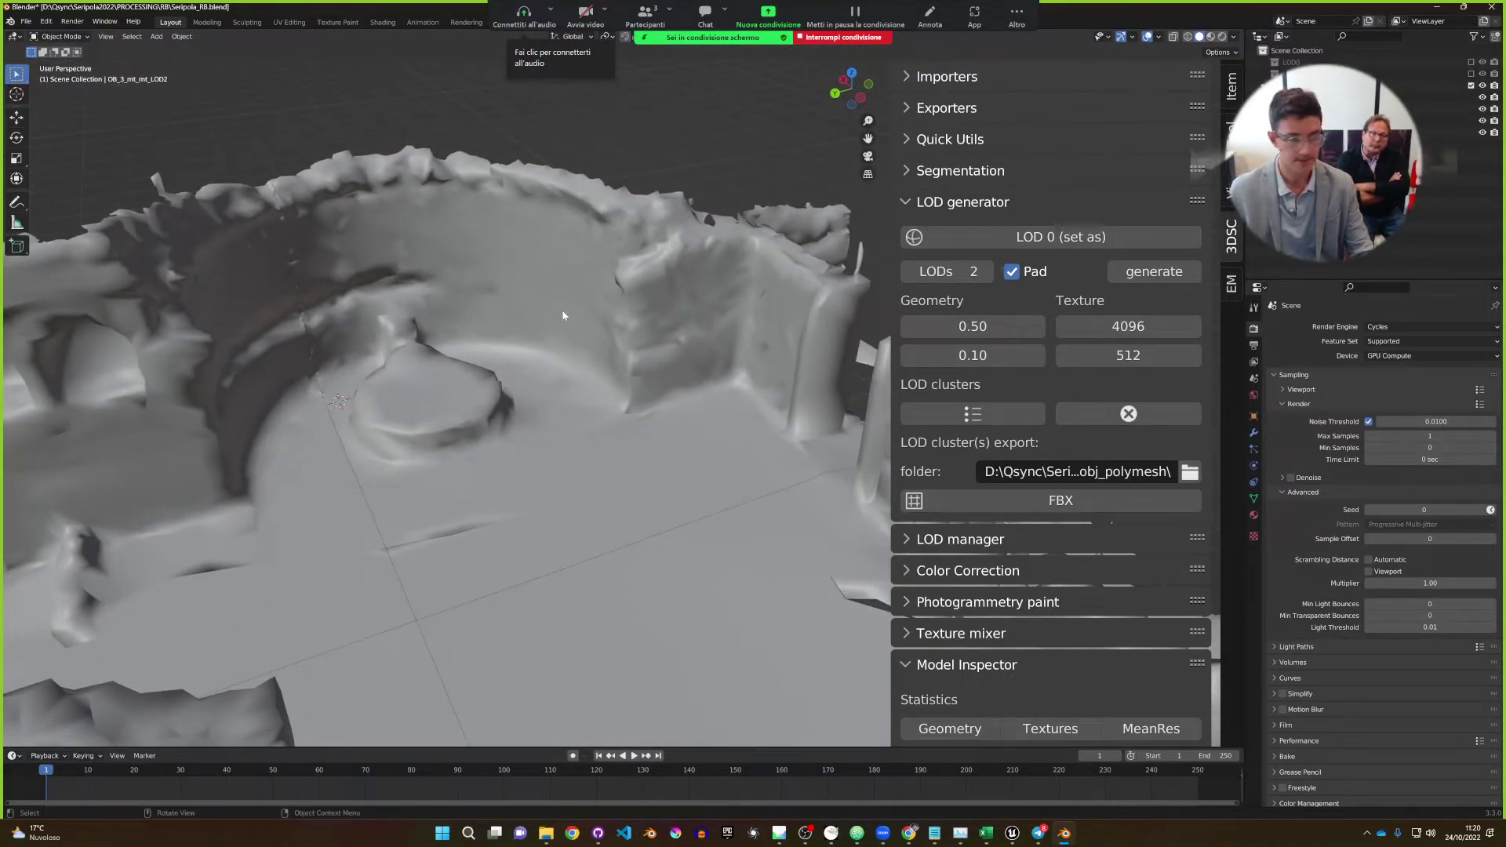
{"action": "left_click", "coordinate": [1471, 75]}
{"action": "middle_click_drag", "start_coordinate": [440, 412], "coordinate": [605, 428]}
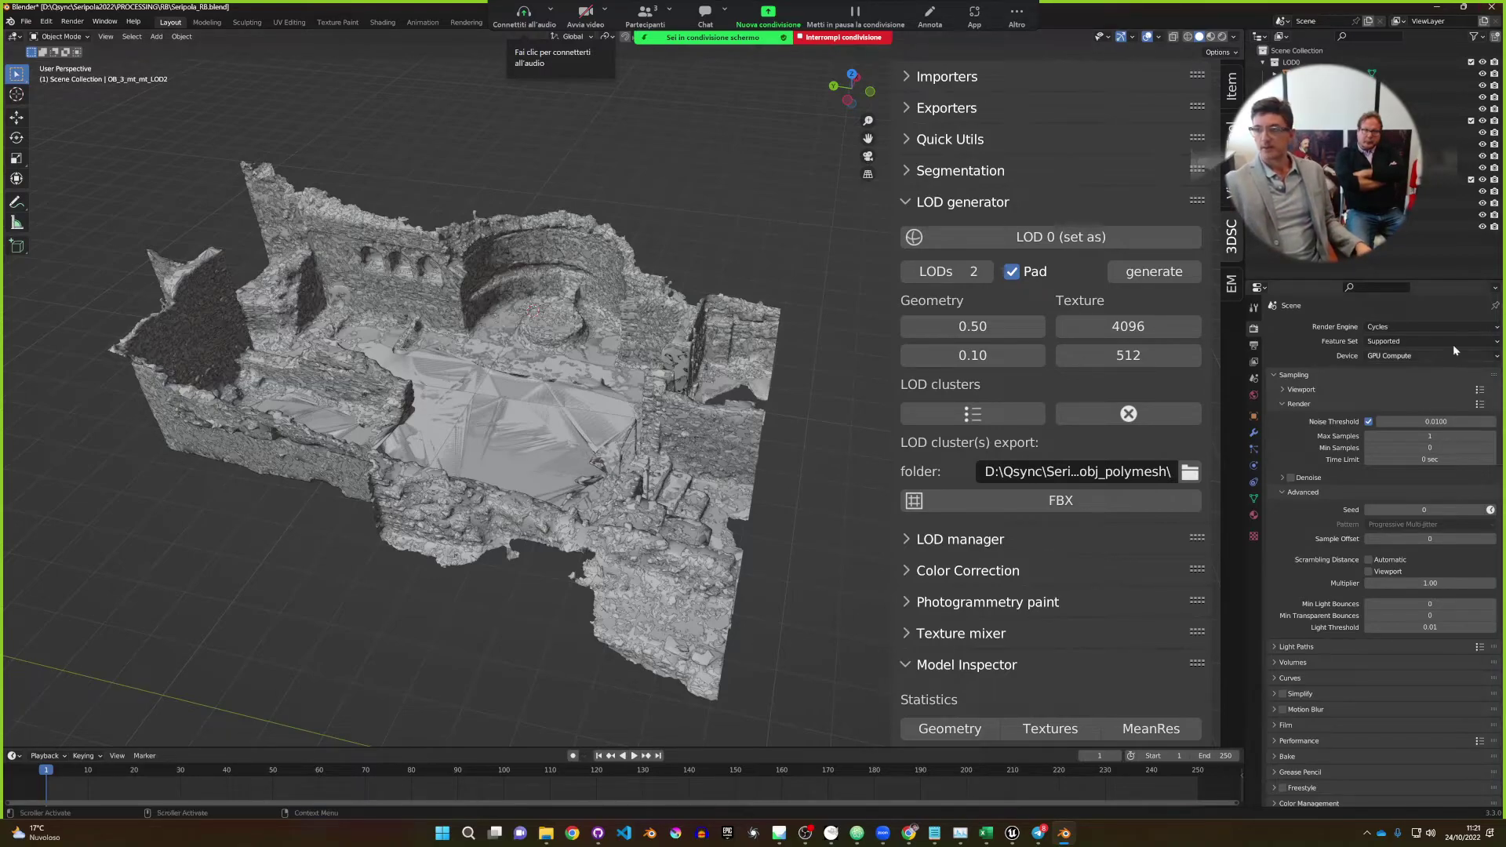
Select all scan objects and group their LOD levels with Create Group LOD.
{"action": "left_click", "coordinate": [1318, 73]}
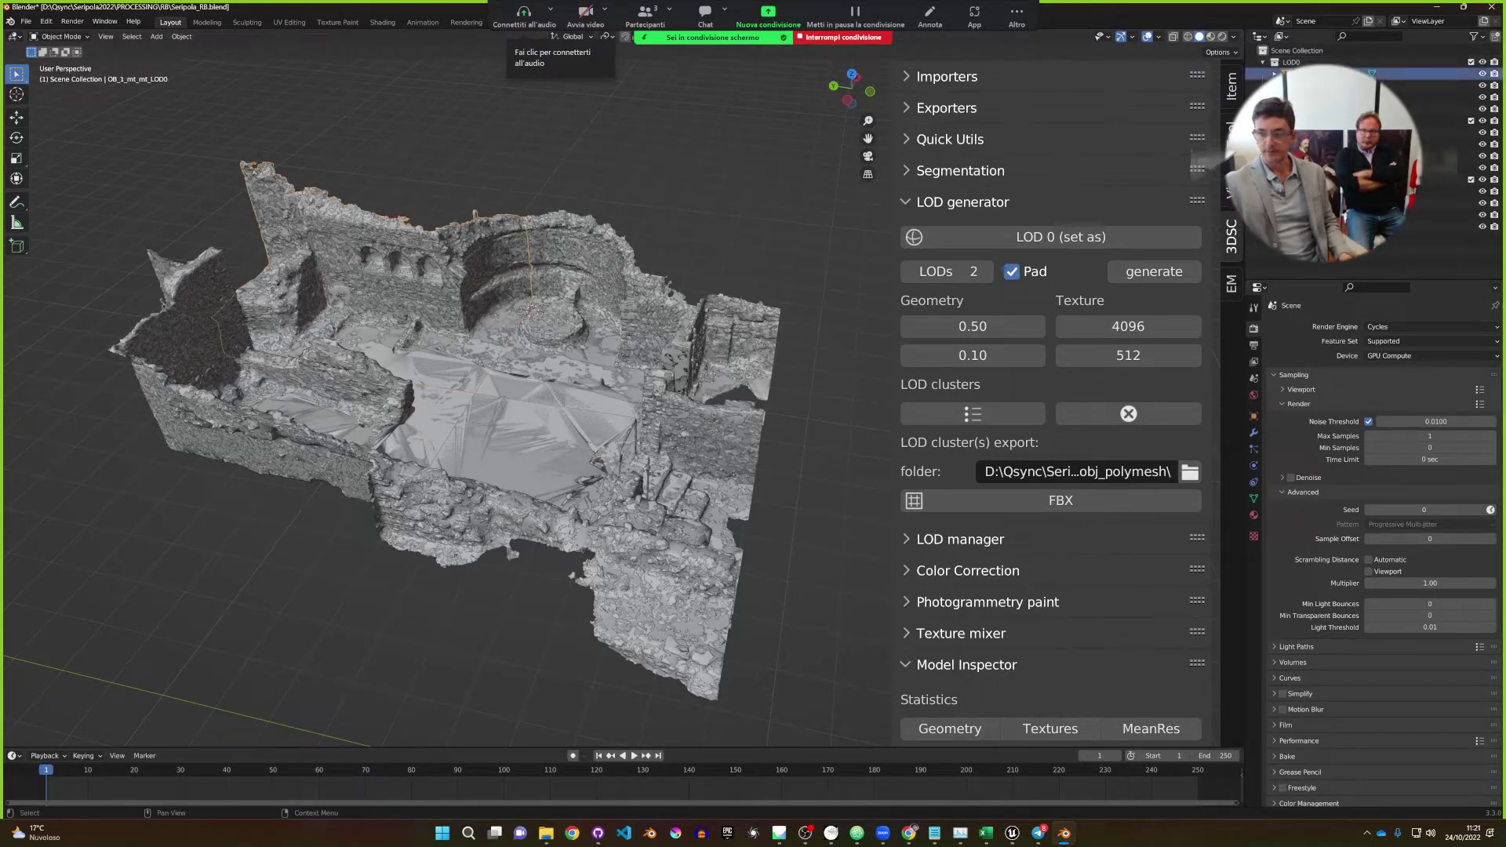
{"action": "left_click", "coordinate": [1318, 190]}
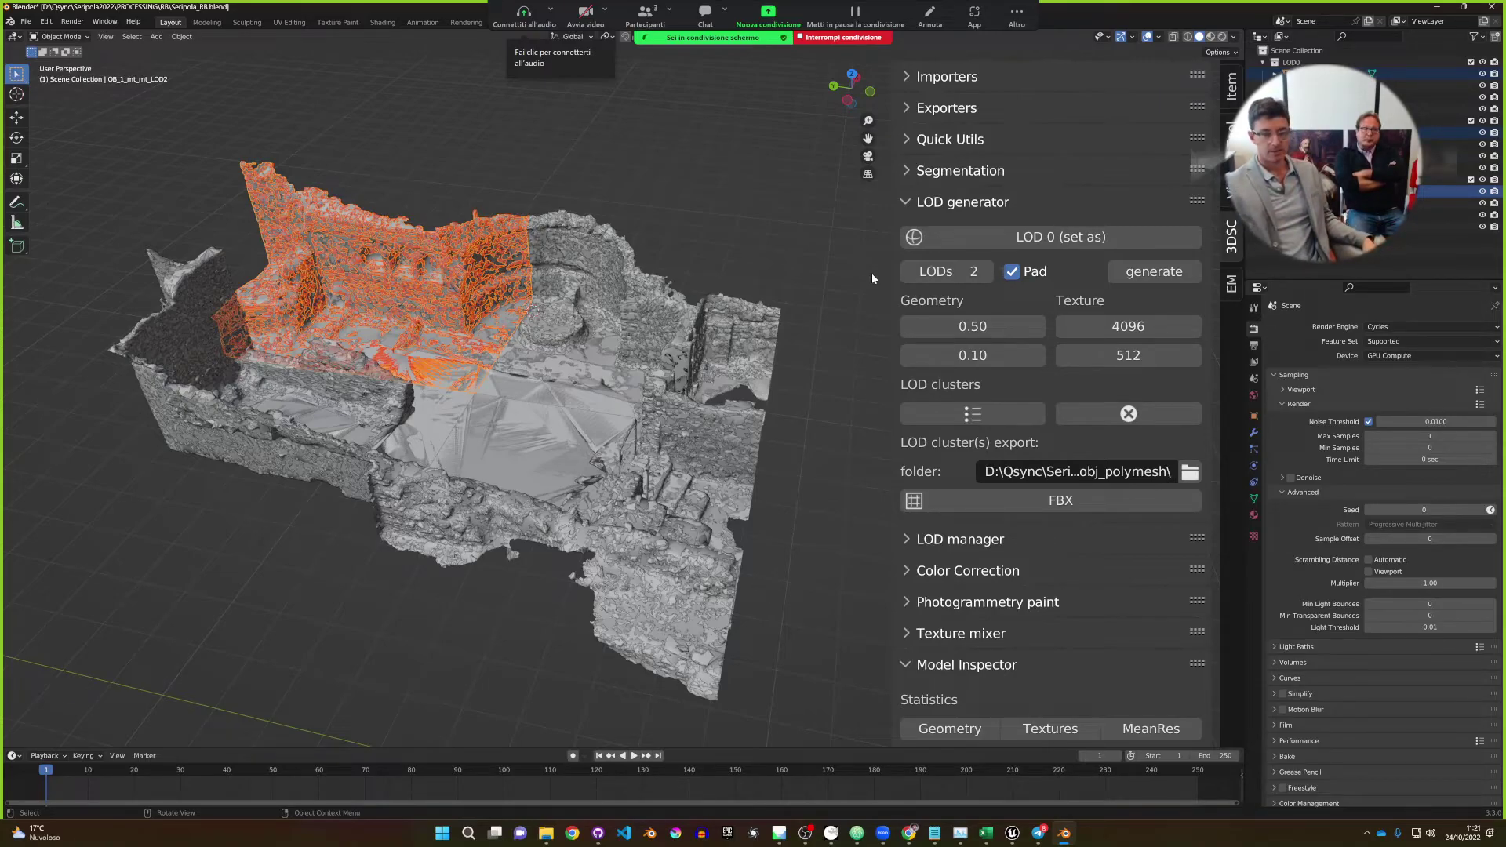
{"action": "middle_click_drag", "start_coordinate": [873, 273], "coordinate": [728, 372]}
{"action": "left_click", "coordinate": [701, 228]}
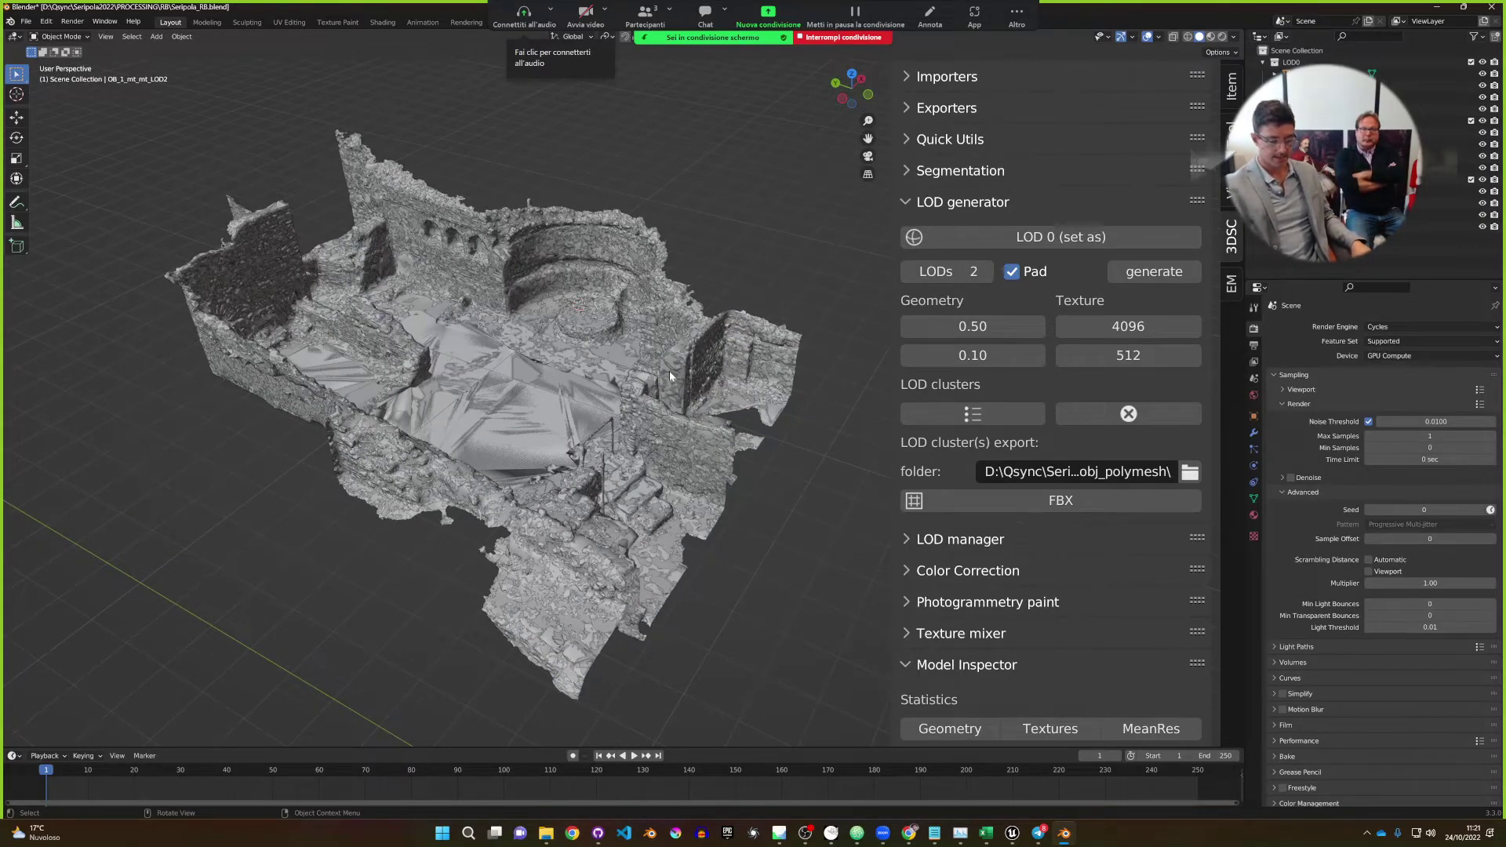
{"action": "key", "text": "a"}
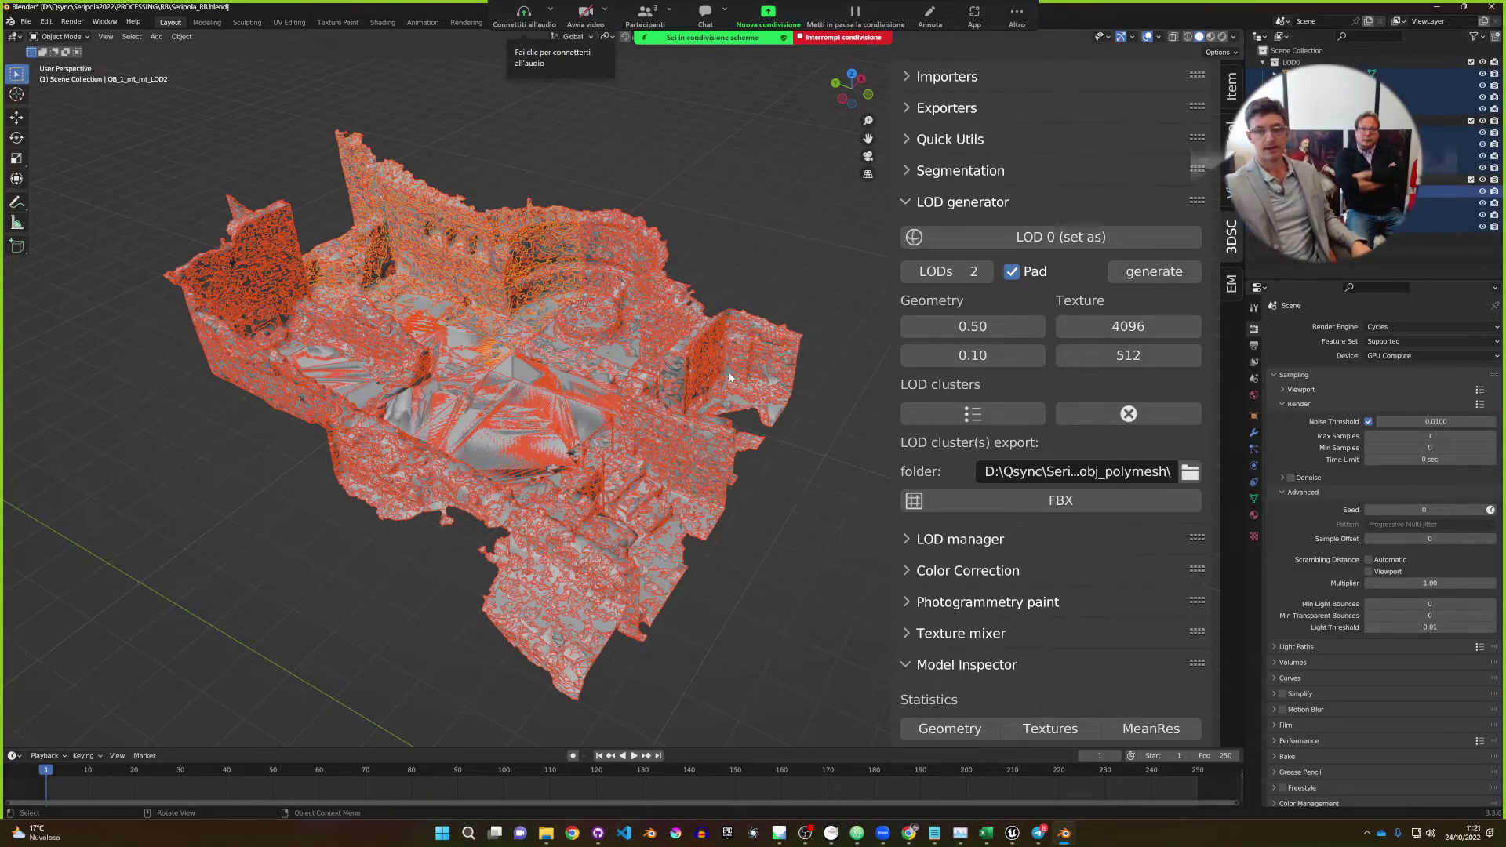
{"action": "left_click", "coordinate": [974, 418]}
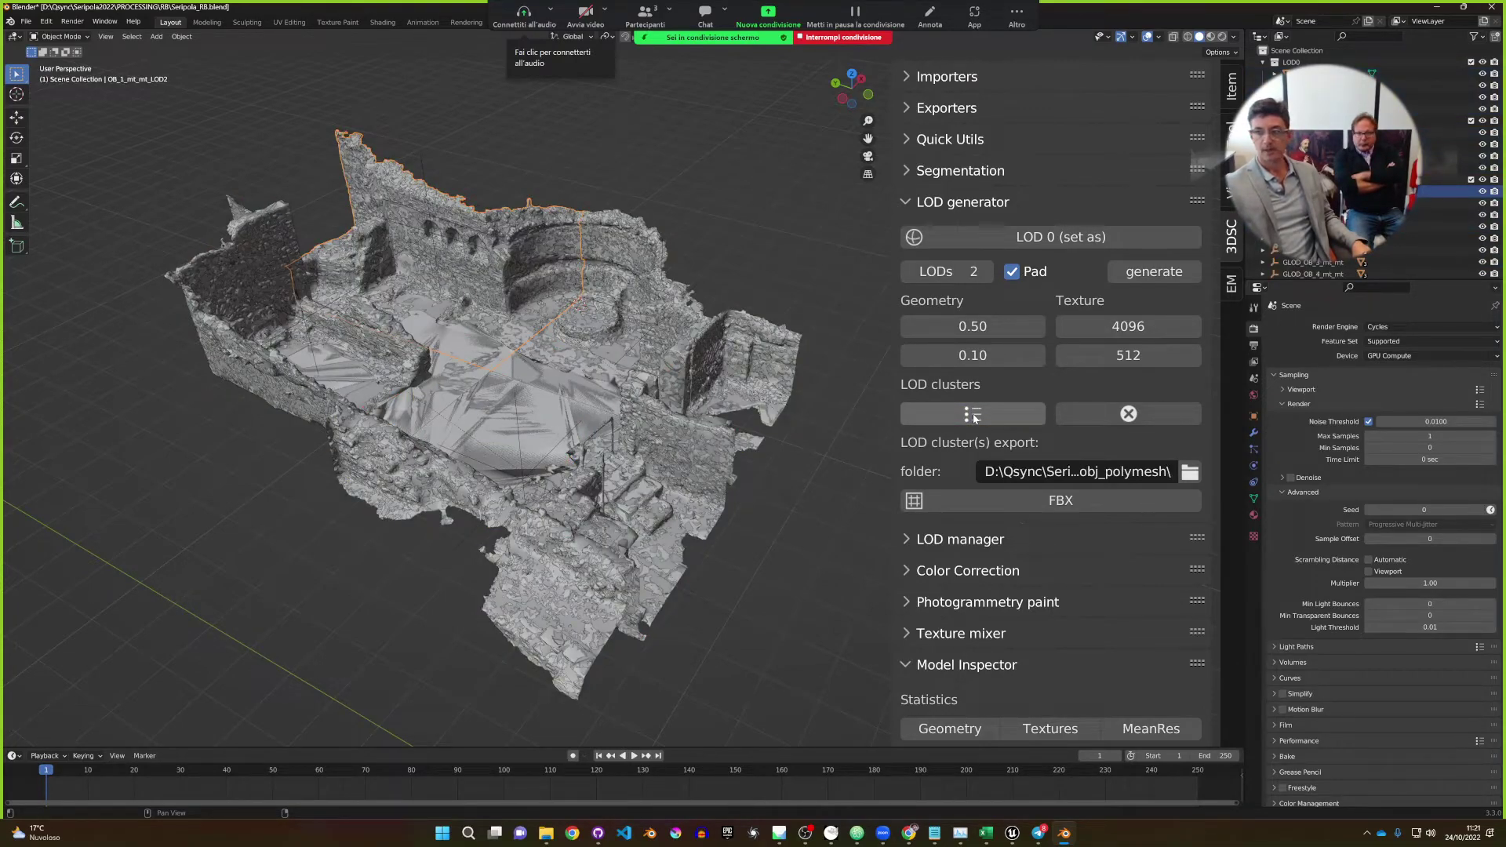
Select the new GLOD_OB_4_mt_mt and GLOD_OB_1_mt_mt groups to check the result.
{"action": "middle_click_drag", "start_coordinate": [565, 408], "coordinate": [688, 409]}
{"action": "scroll", "coordinate": [1397, 172], "scroll_direction": "down", "scroll_amount": 1}
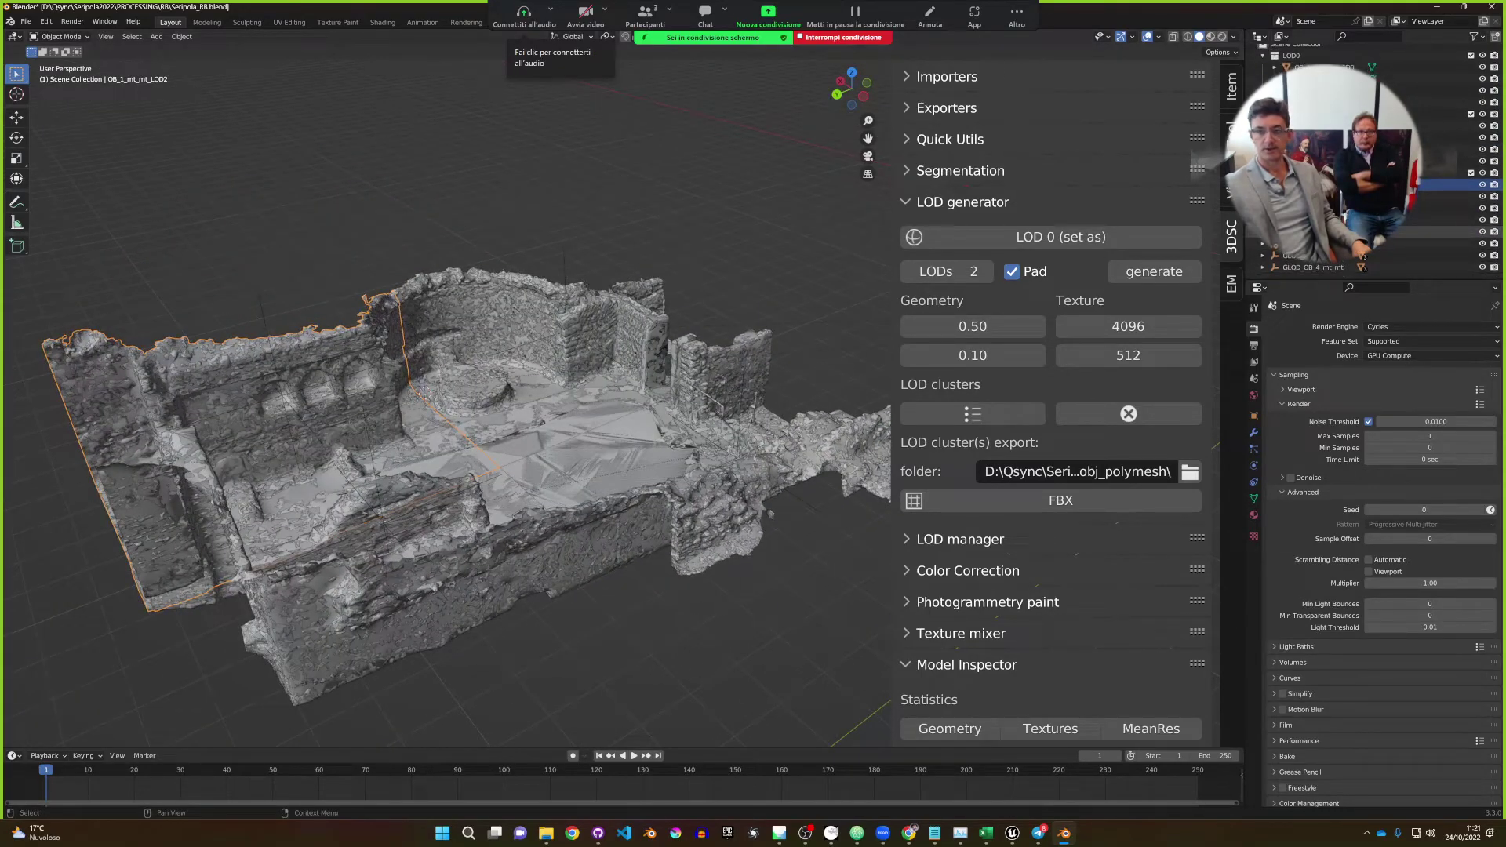
{"action": "left_click", "coordinate": [1318, 266]}
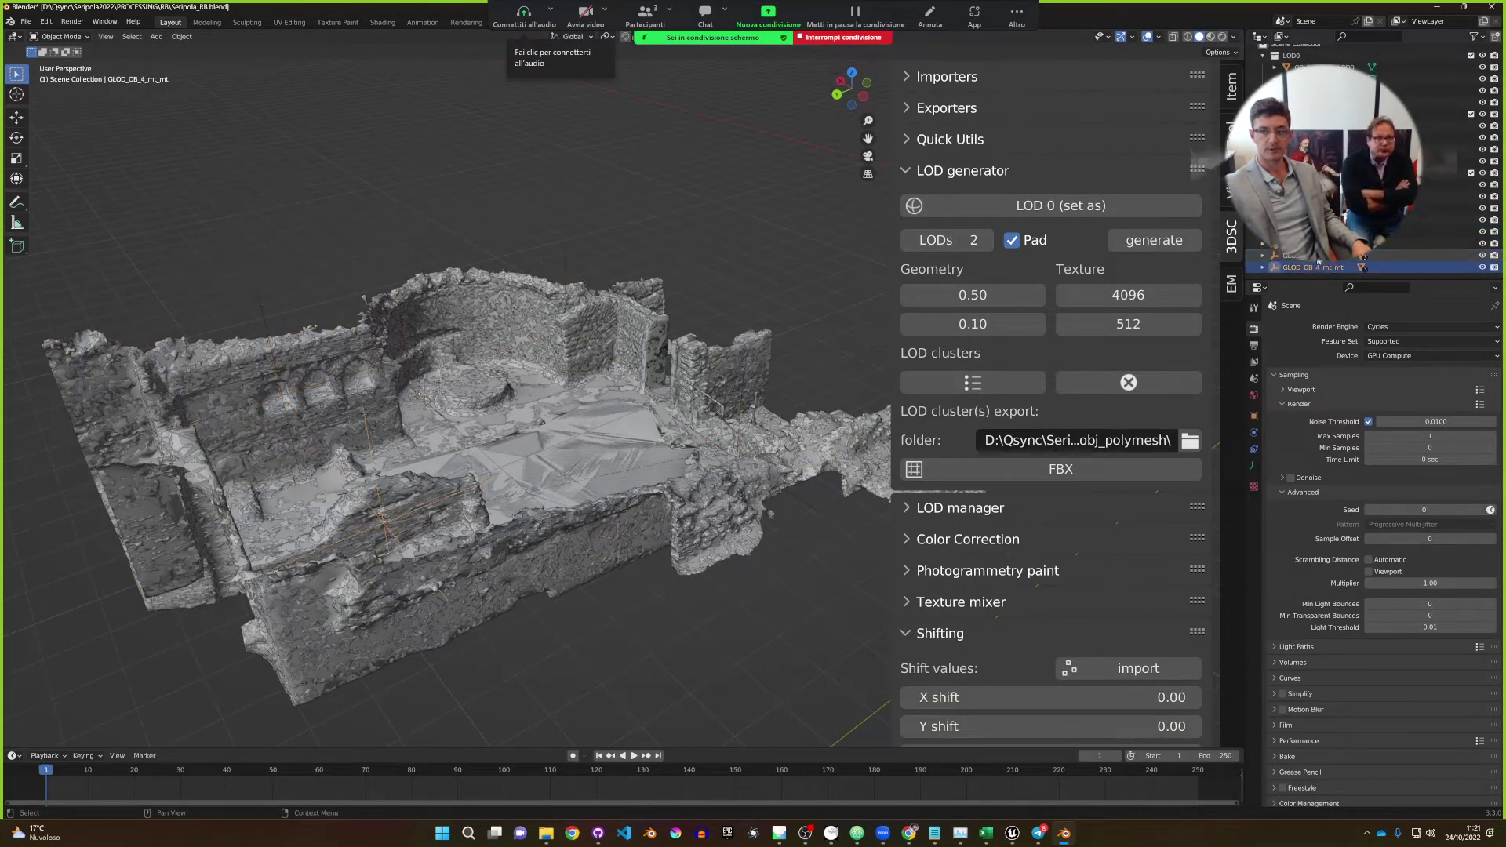
{"action": "left_click", "coordinate": [519, 390]}
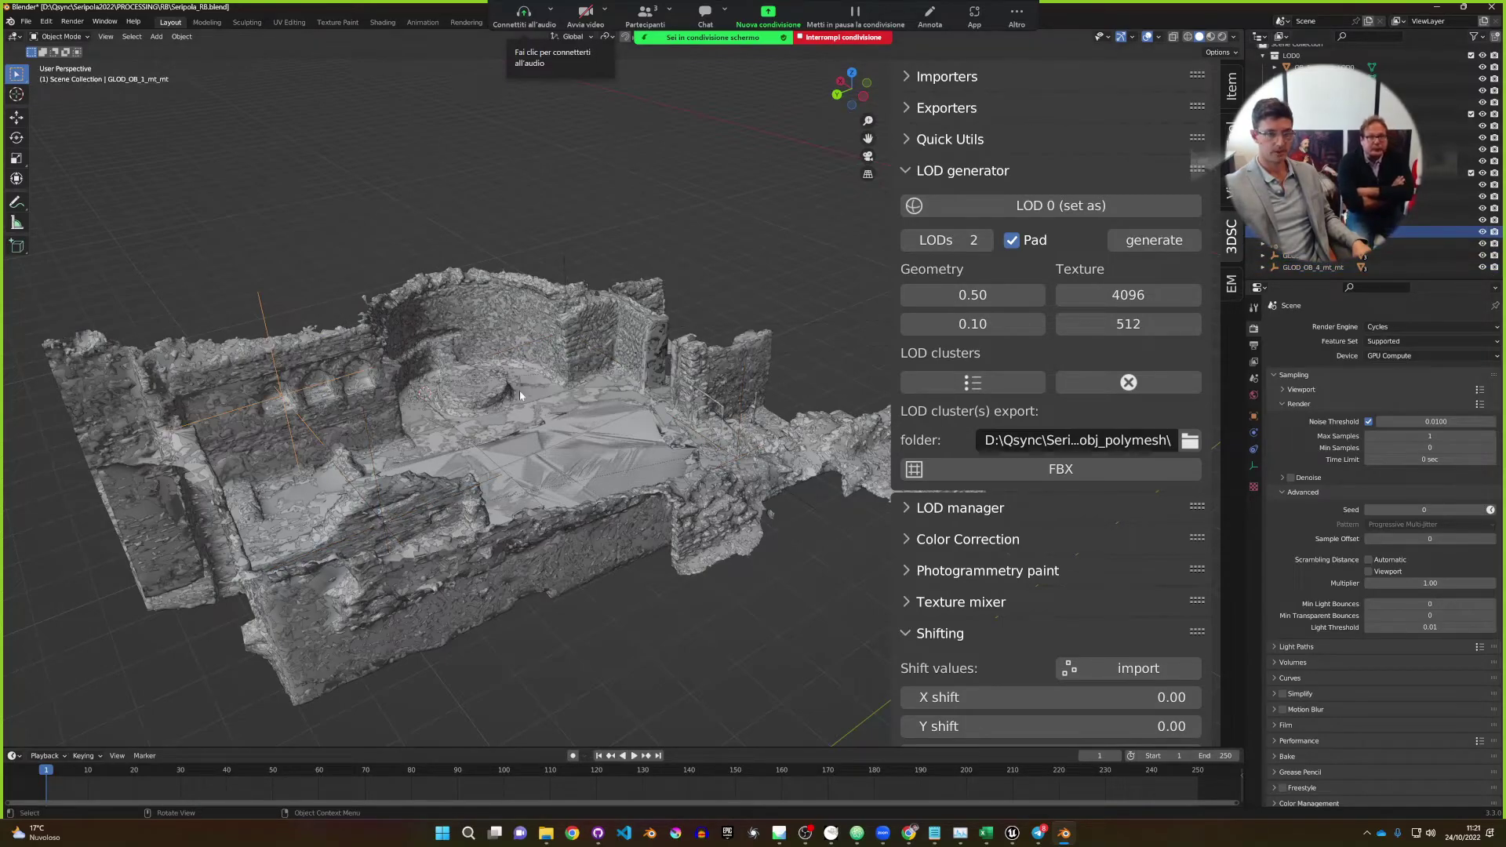
{"action": "middle_click_drag", "start_coordinate": [520, 391], "coordinate": [473, 416]}
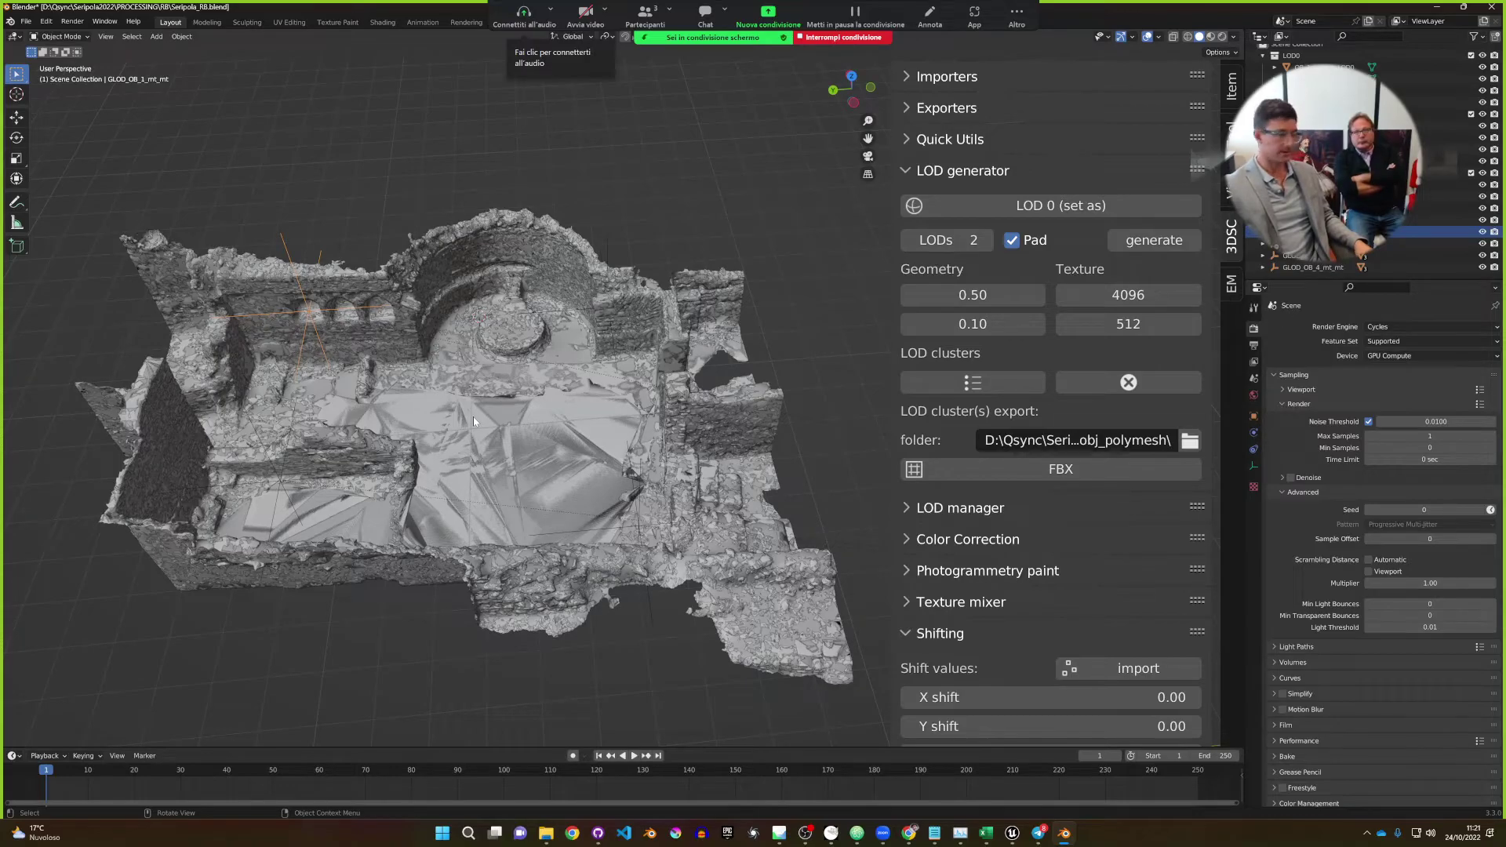
{"action": "left_click", "coordinate": [473, 416]}
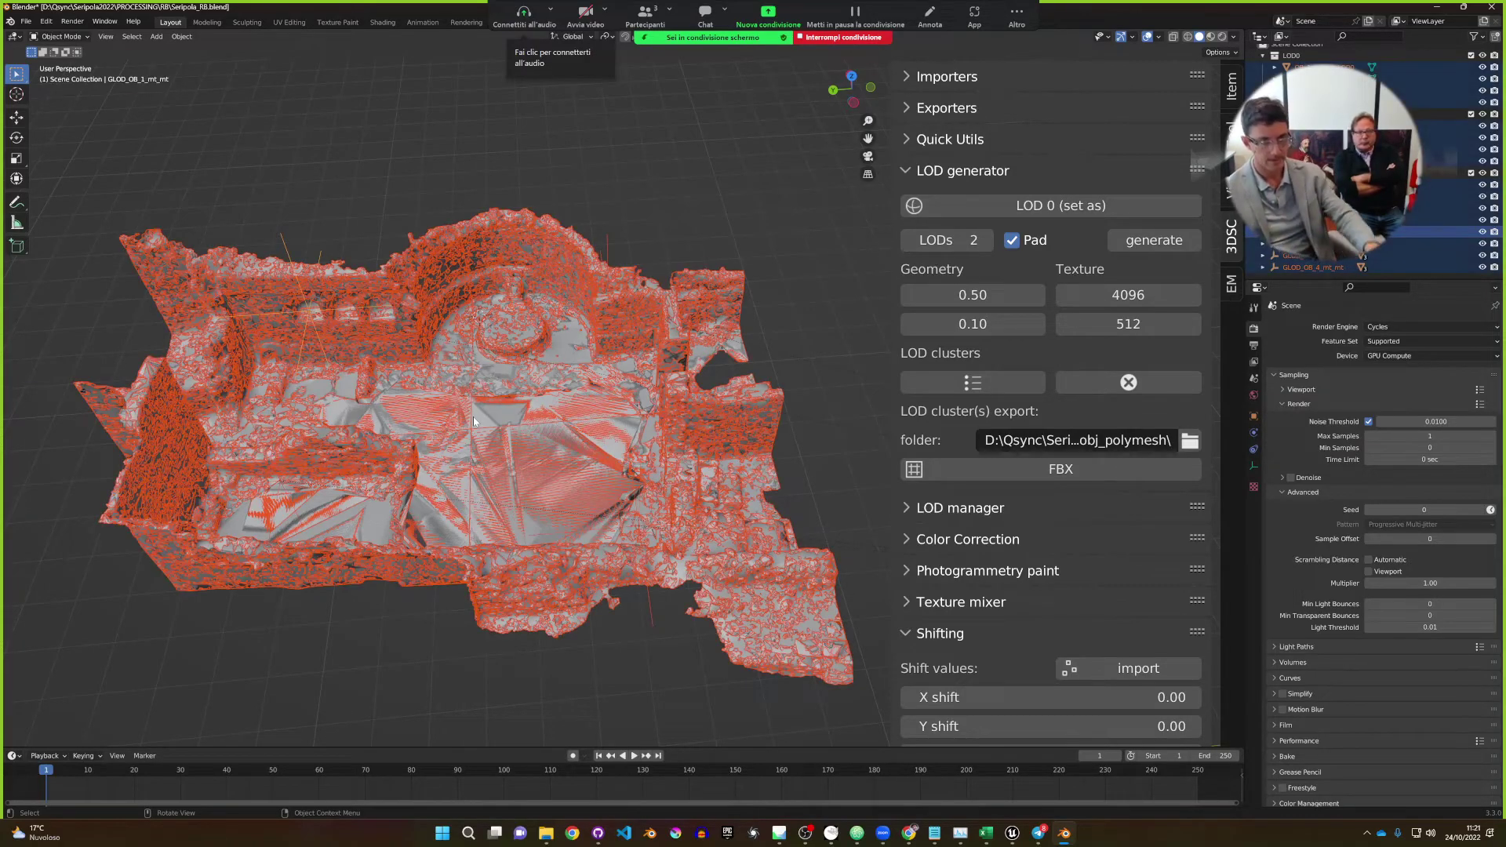
Browse from the export path to PROCESSING, make a folder named FBX_lod, and accept it.
{"action": "left_click", "coordinate": [1191, 440]}
{"action": "left_click", "coordinate": [489, 357]}
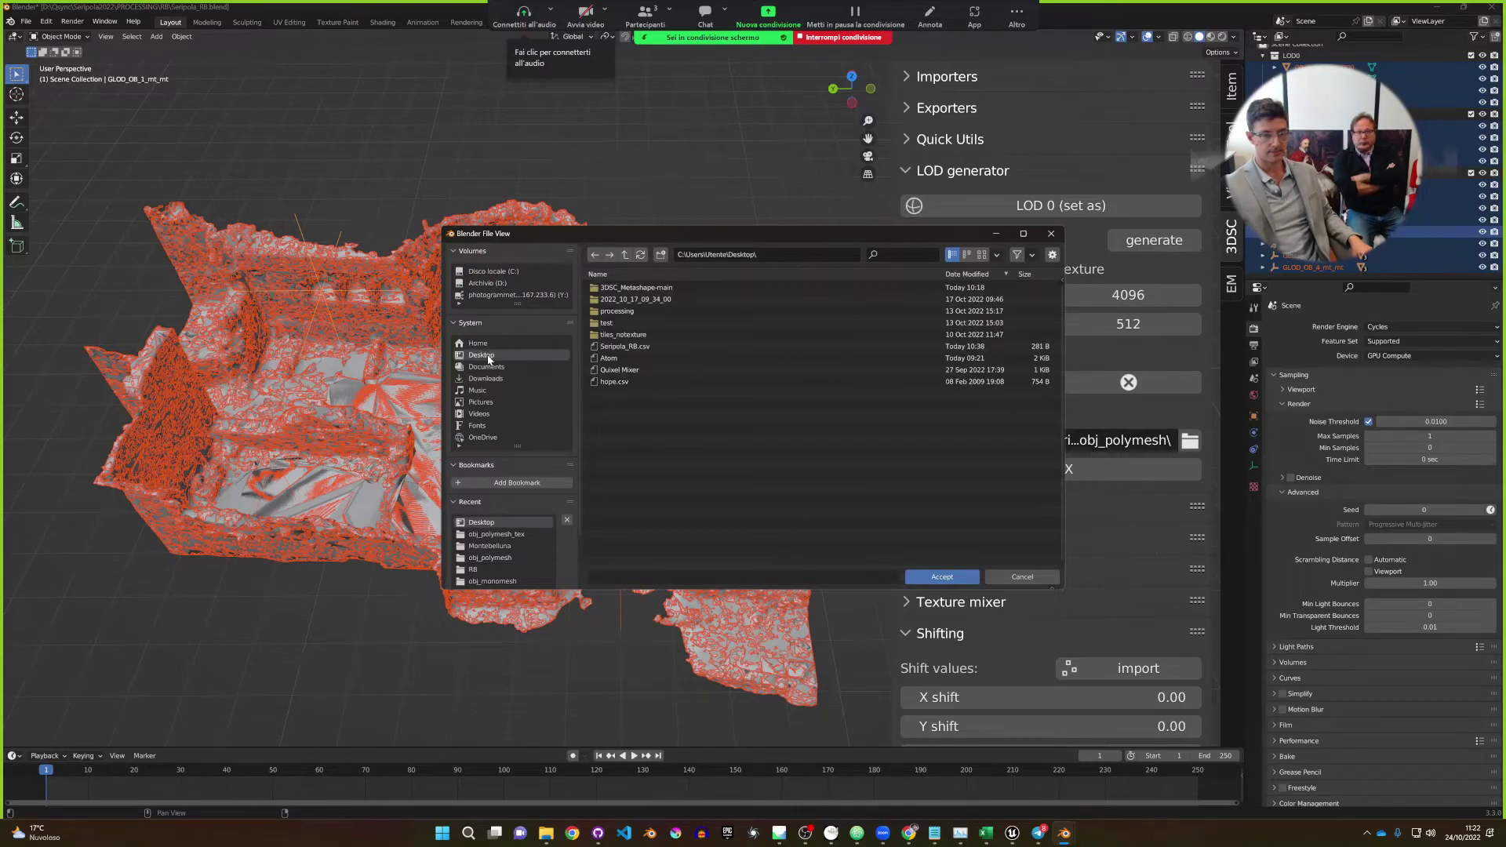
{"action": "left_click", "coordinate": [661, 254]}
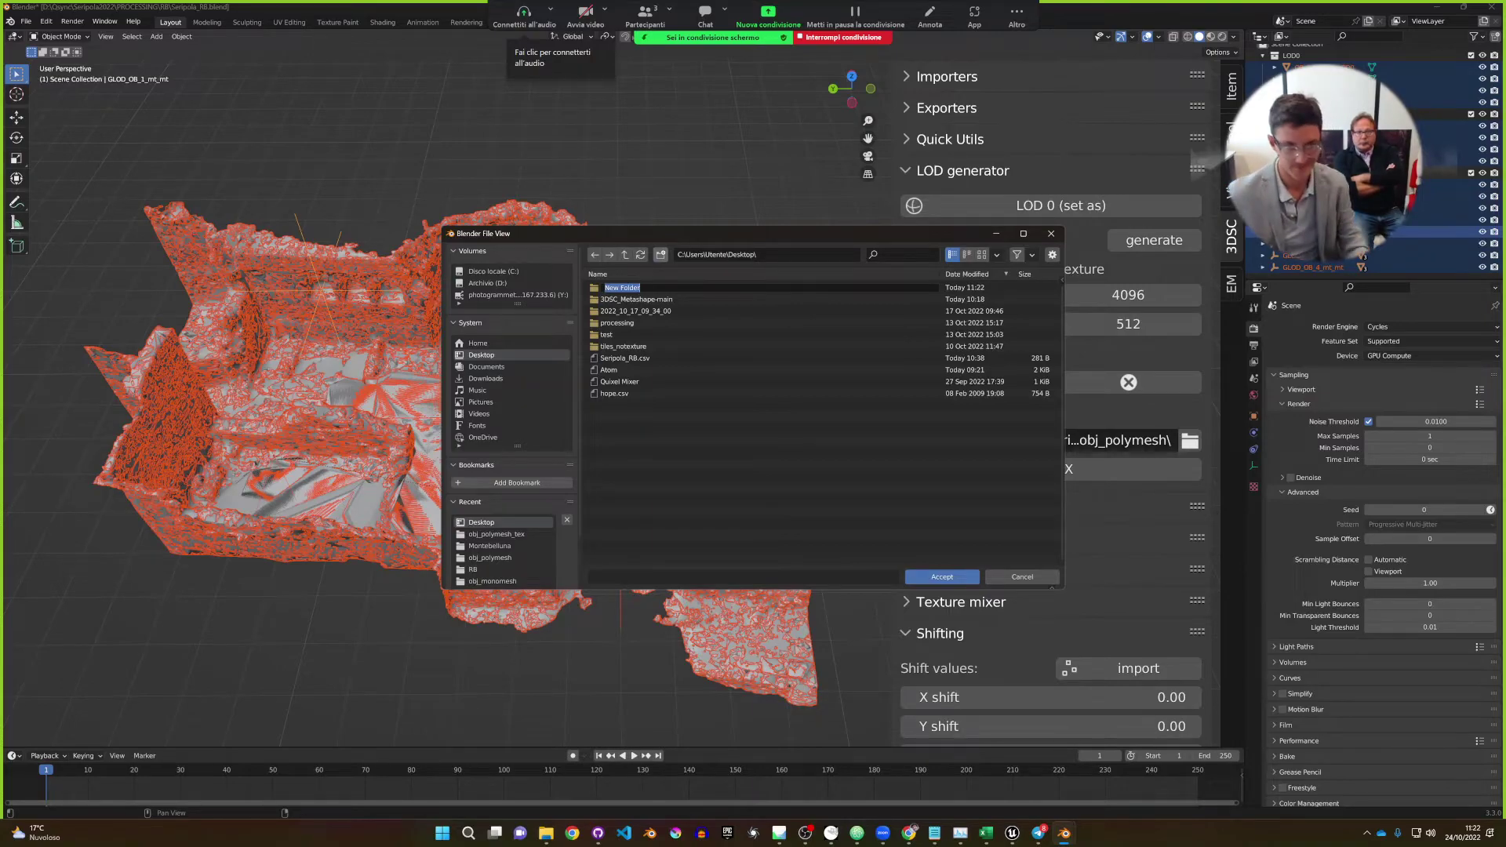
{"action": "left_click", "coordinate": [509, 533]}
{"action": "left_click", "coordinate": [626, 254]}
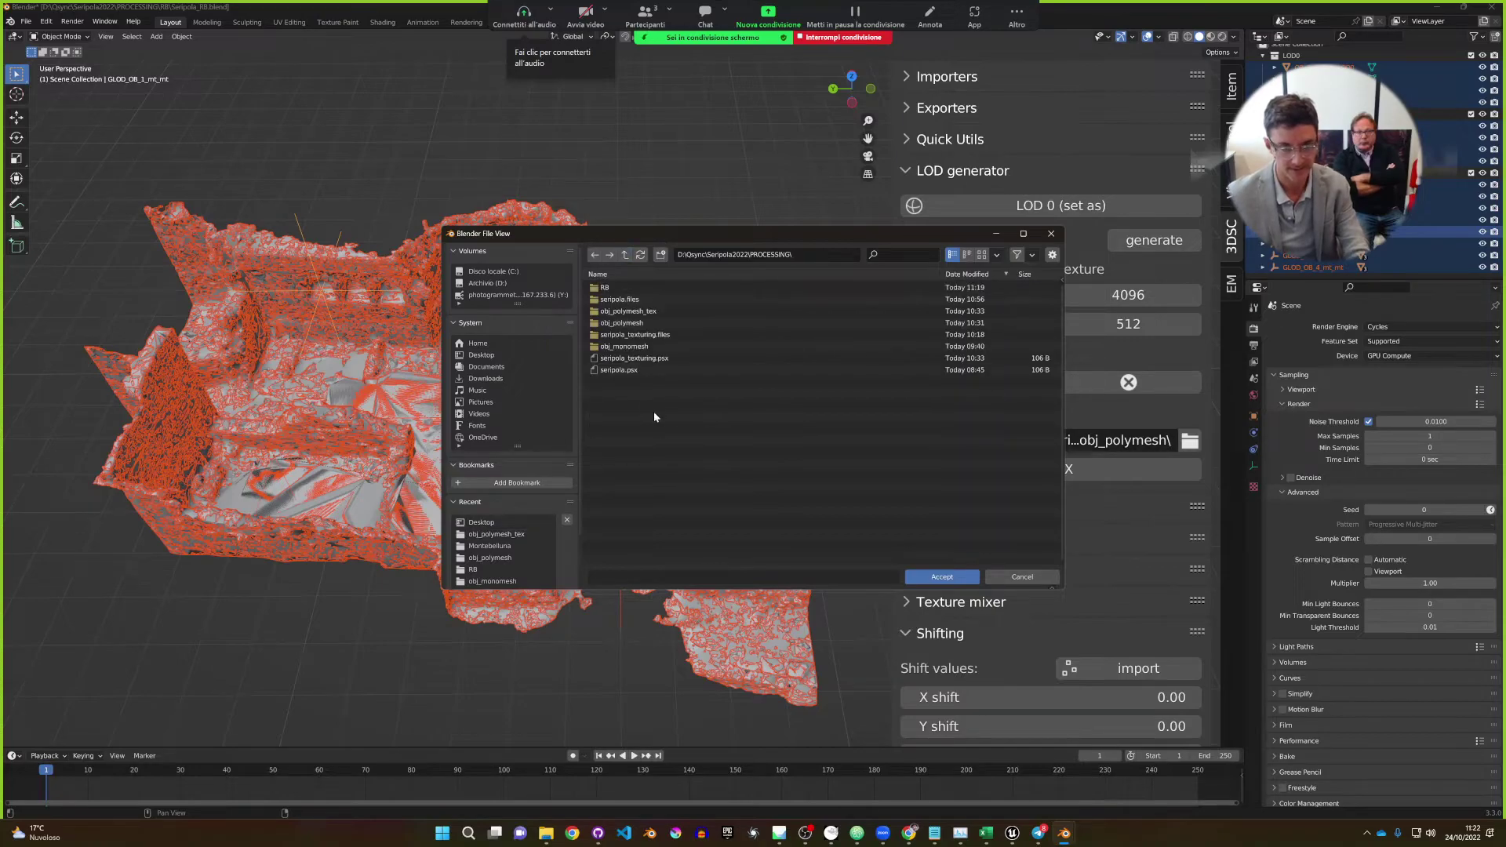
{"action": "left_click", "coordinate": [660, 255]}
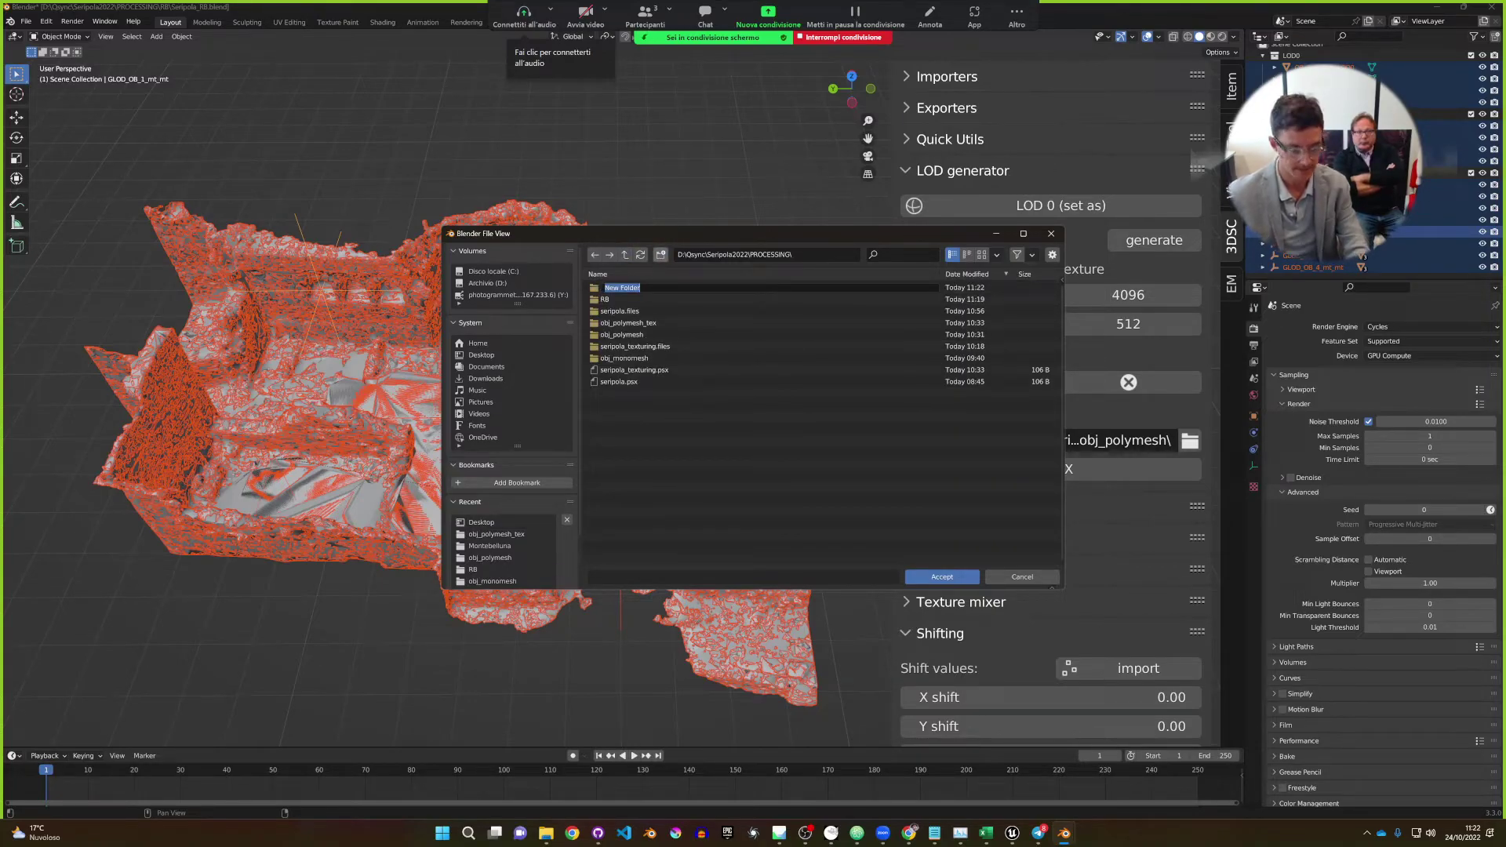
{"action": "type", "text": "FBX"}
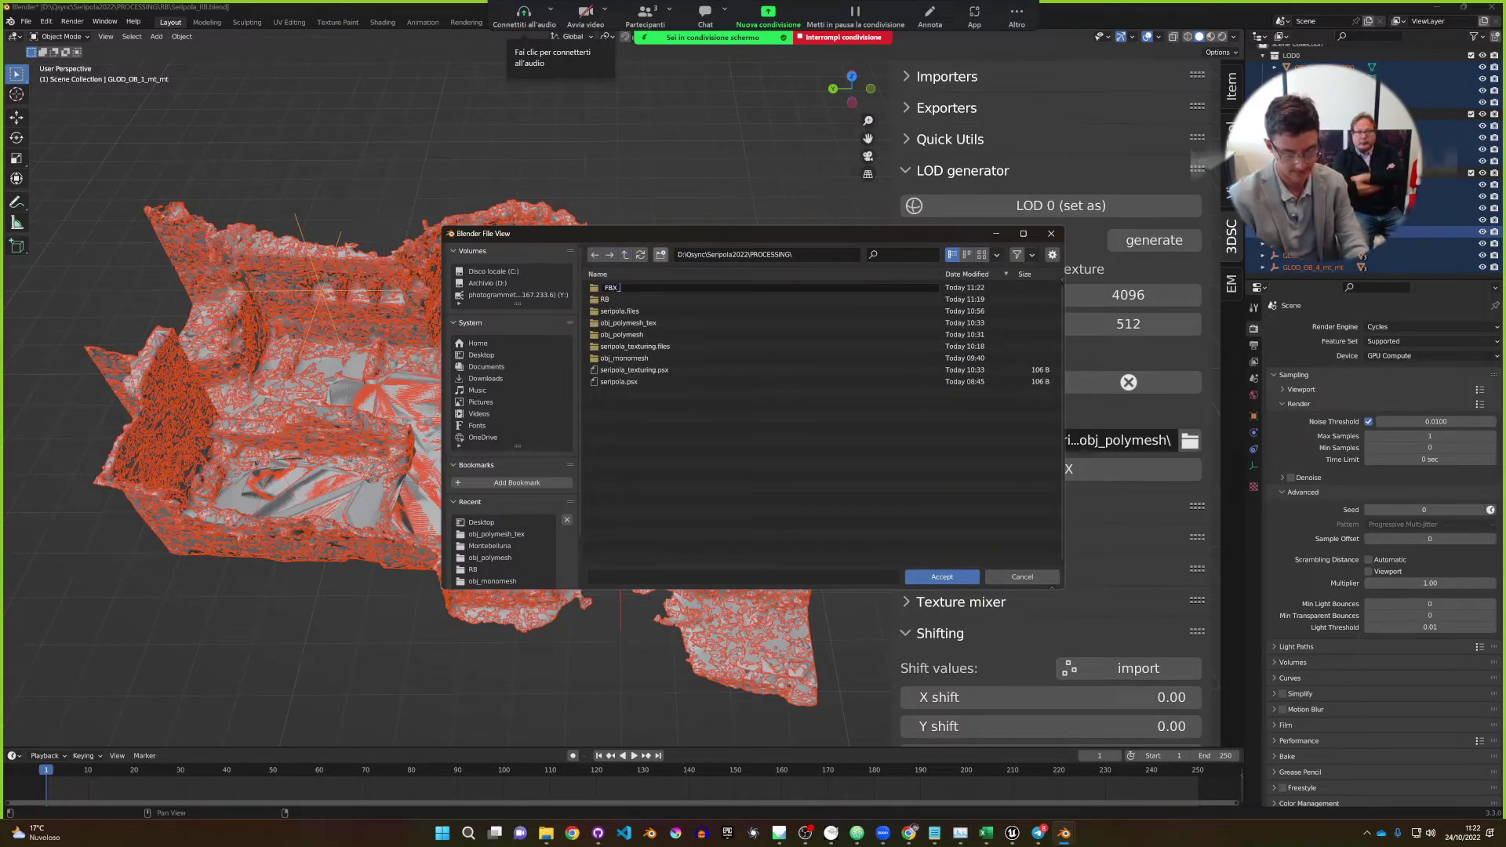
{"action": "type", "text": "_lod"}
{"action": "key", "text": "Return"}
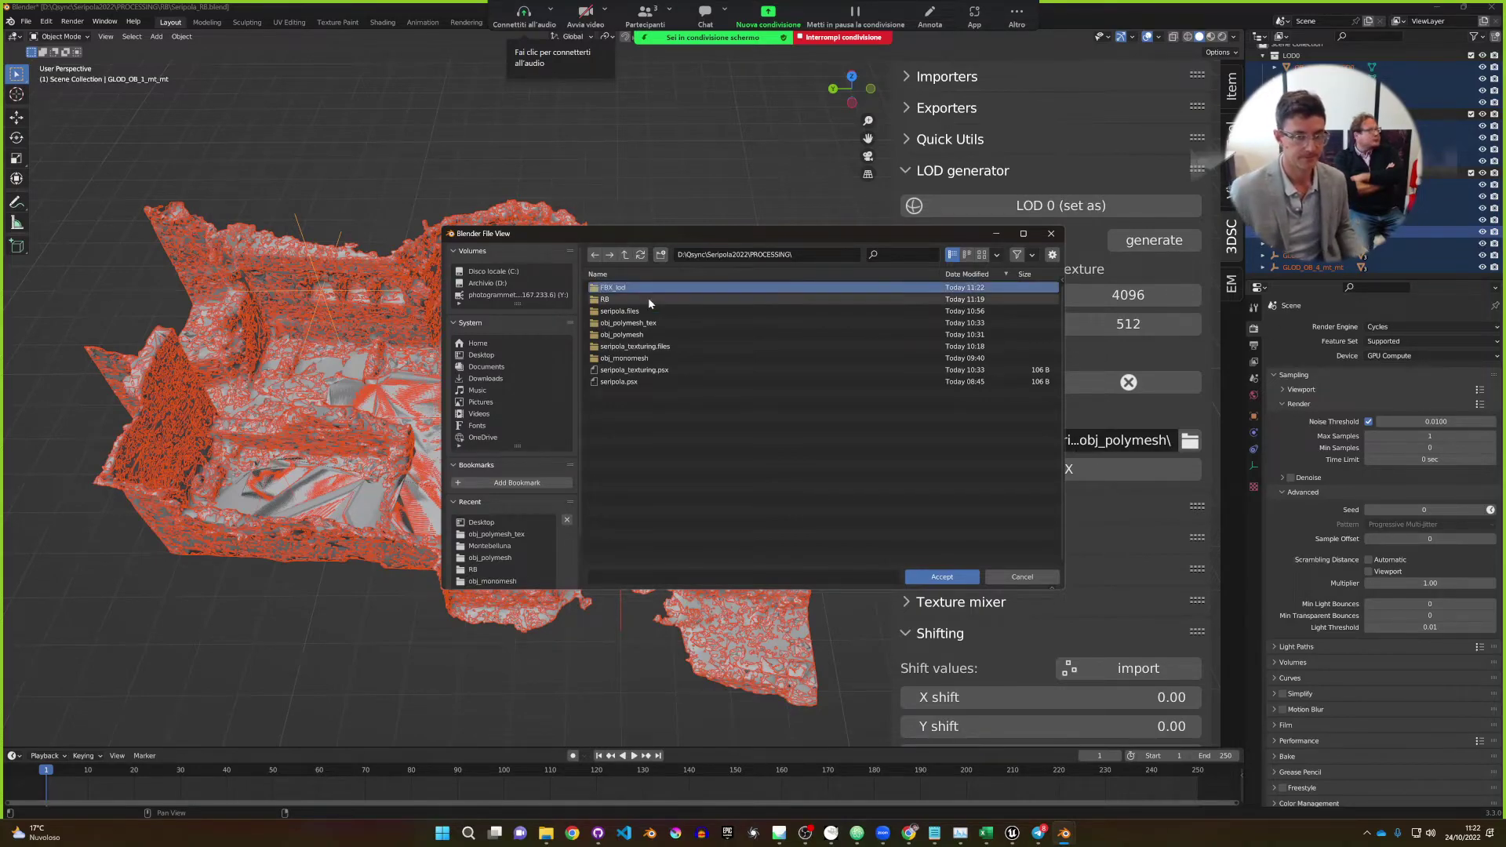
{"action": "double_click", "coordinate": [643, 290]}
{"action": "left_click", "coordinate": [934, 577]}
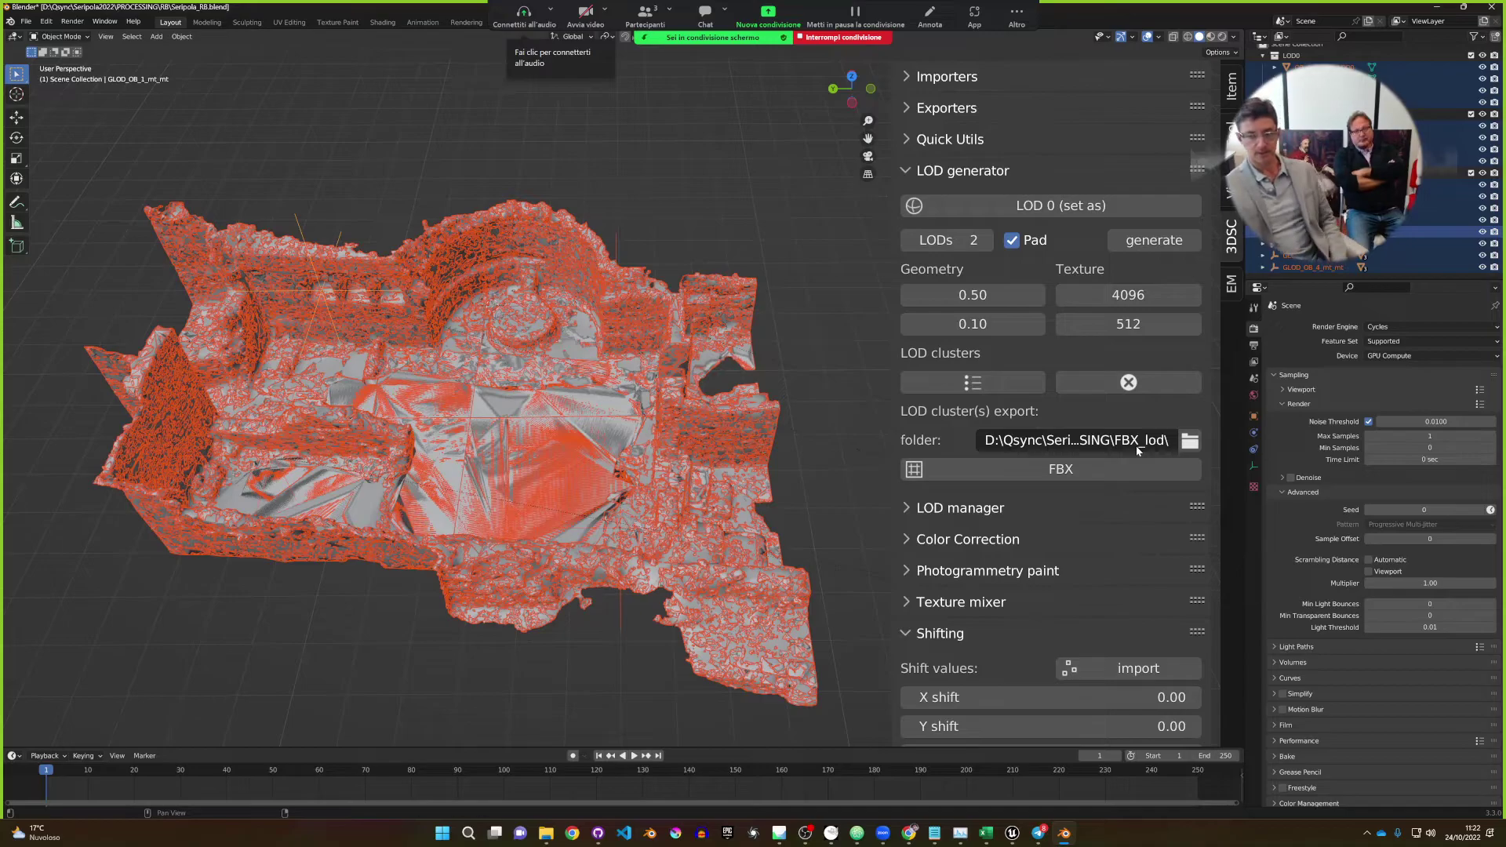
Run the FBX LOD cluster export and read the FBX_export_dir error in the system console.
{"action": "left_click", "coordinate": [987, 466]}
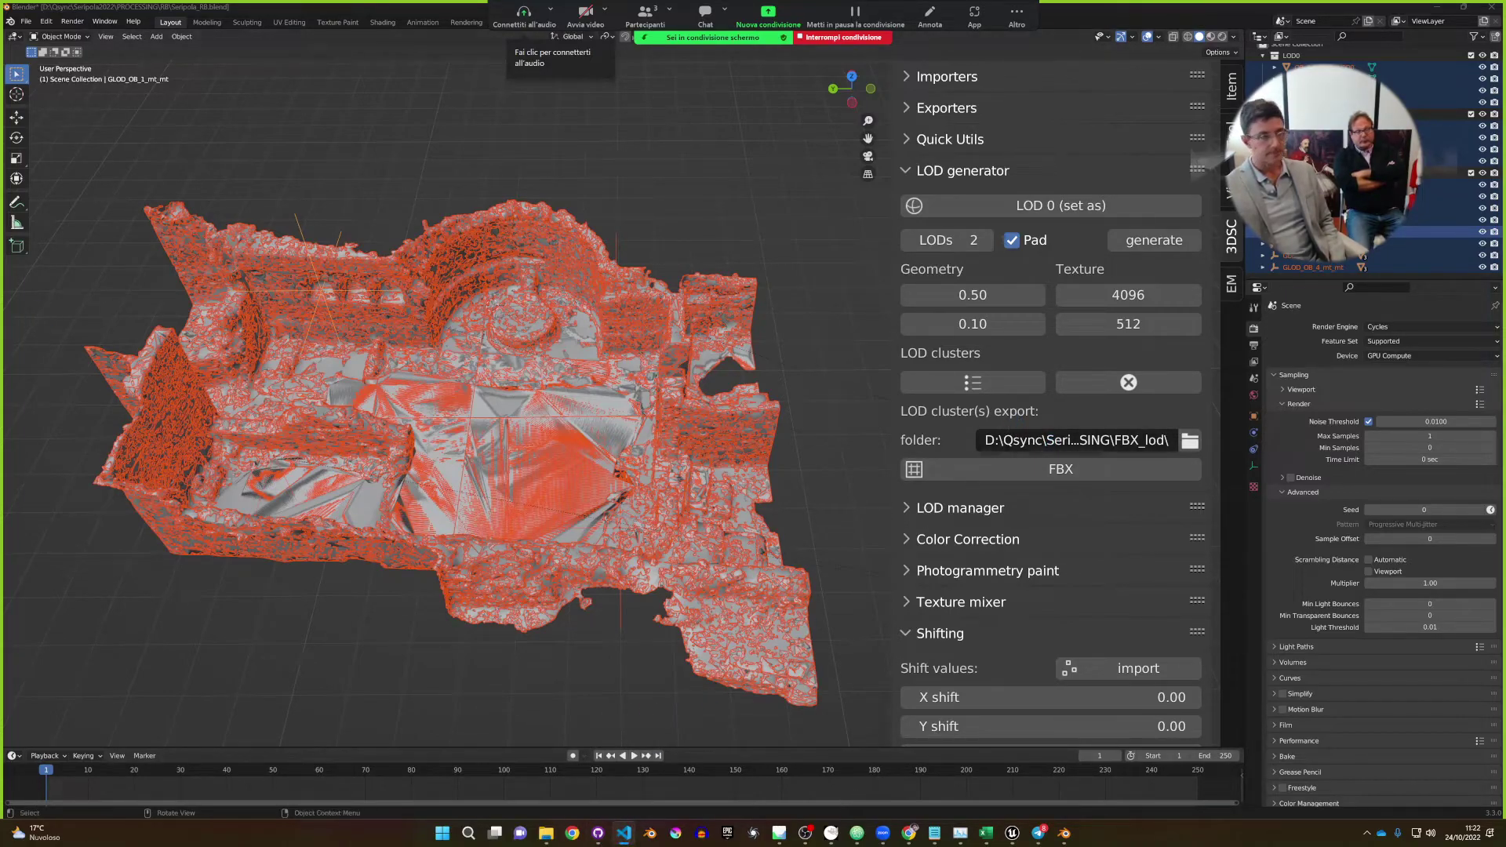
{"action": "left_click", "coordinate": [114, 22]}
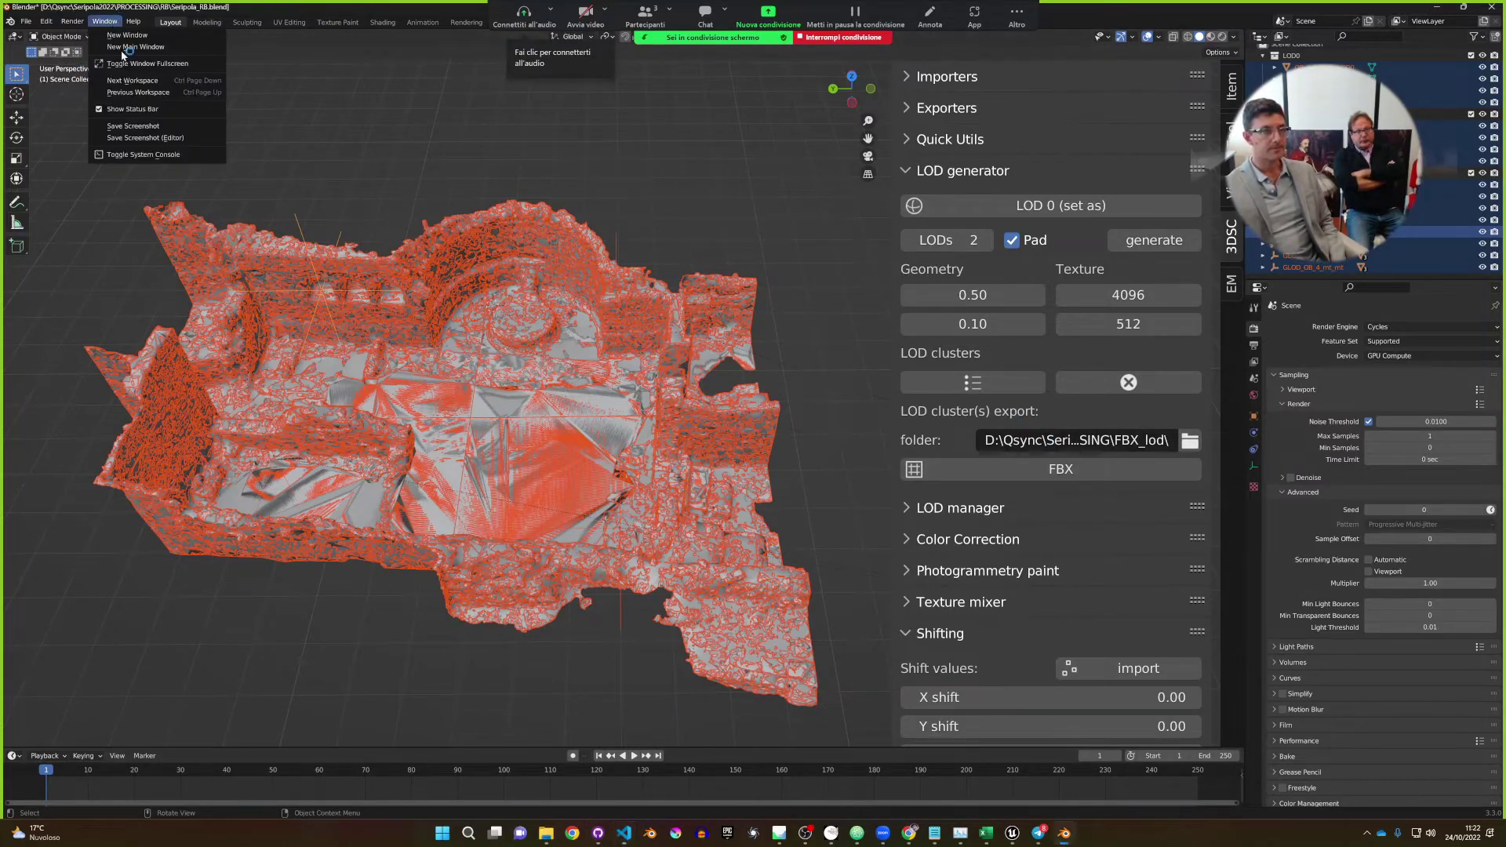
{"action": "left_click", "coordinate": [141, 155]}
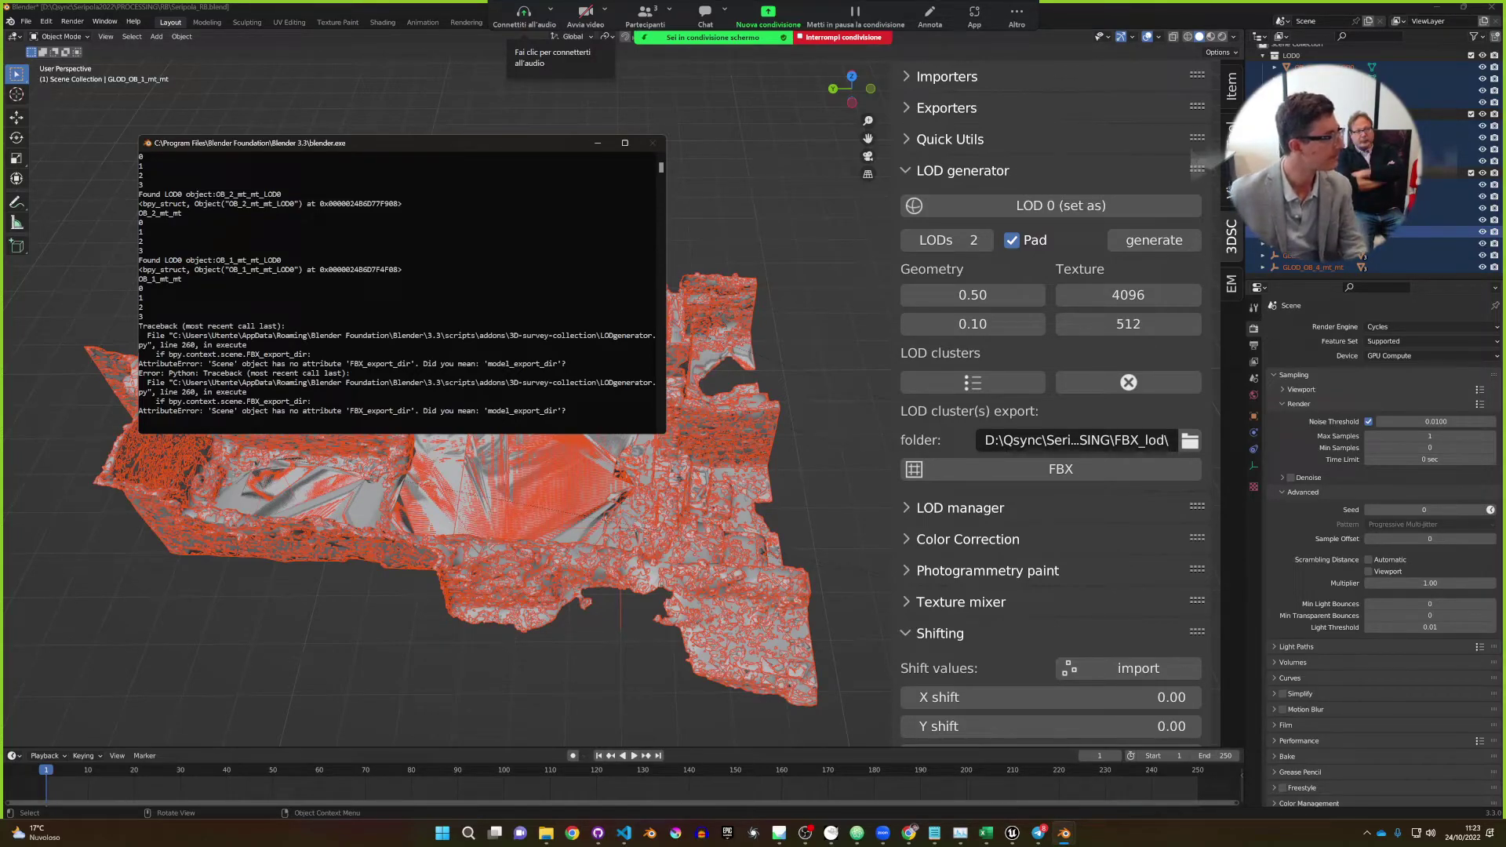
{"action": "key", "text": "alt+Tab"}
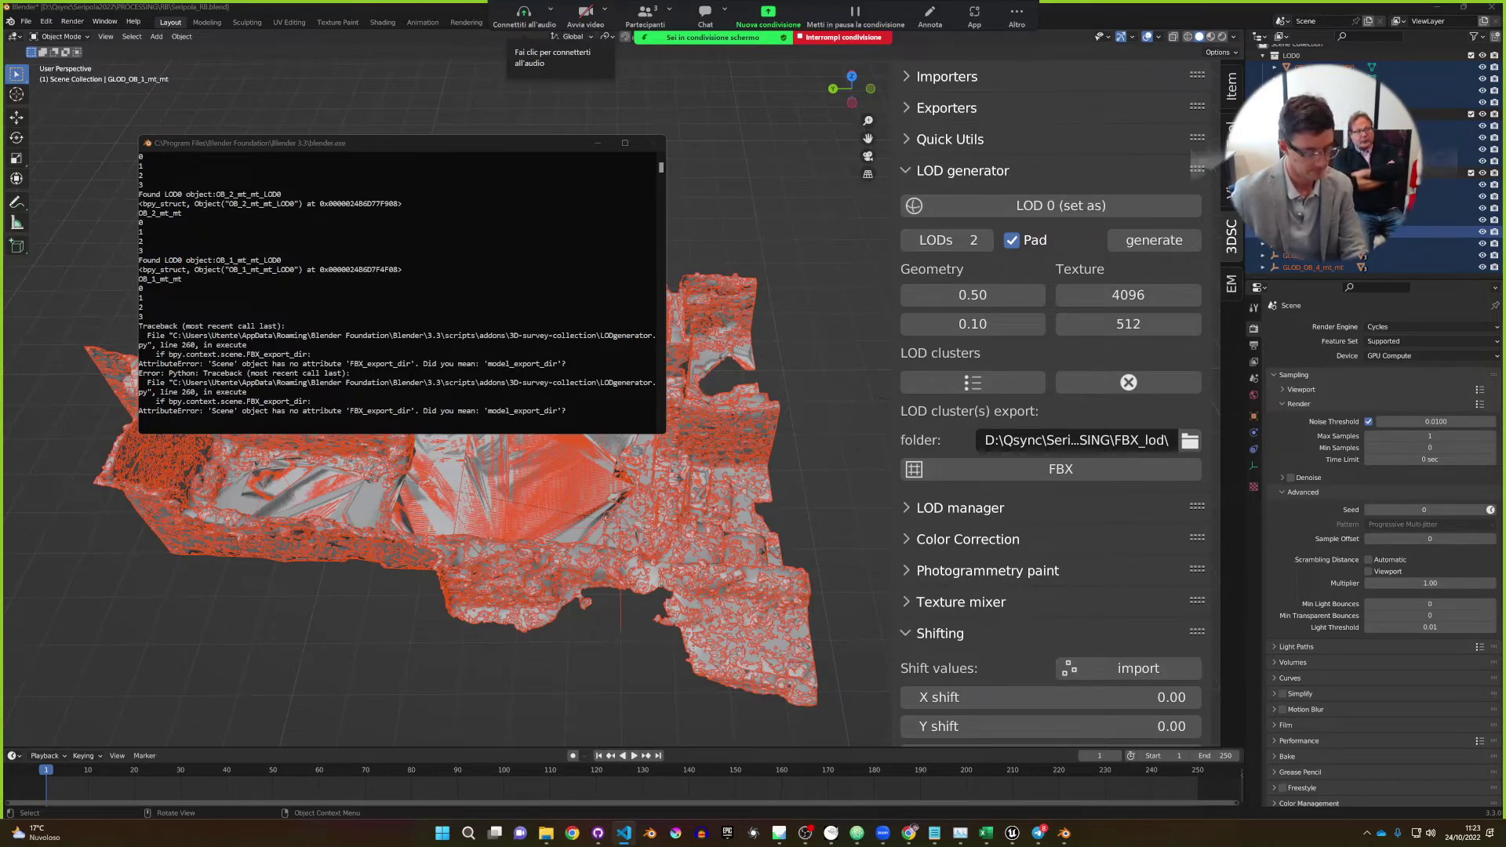
Save Seripola_RB.blend, restart Blender, and reopen Seripola_RB.blend from Recent Files.
{"action": "left_click", "coordinate": [694, 141]}
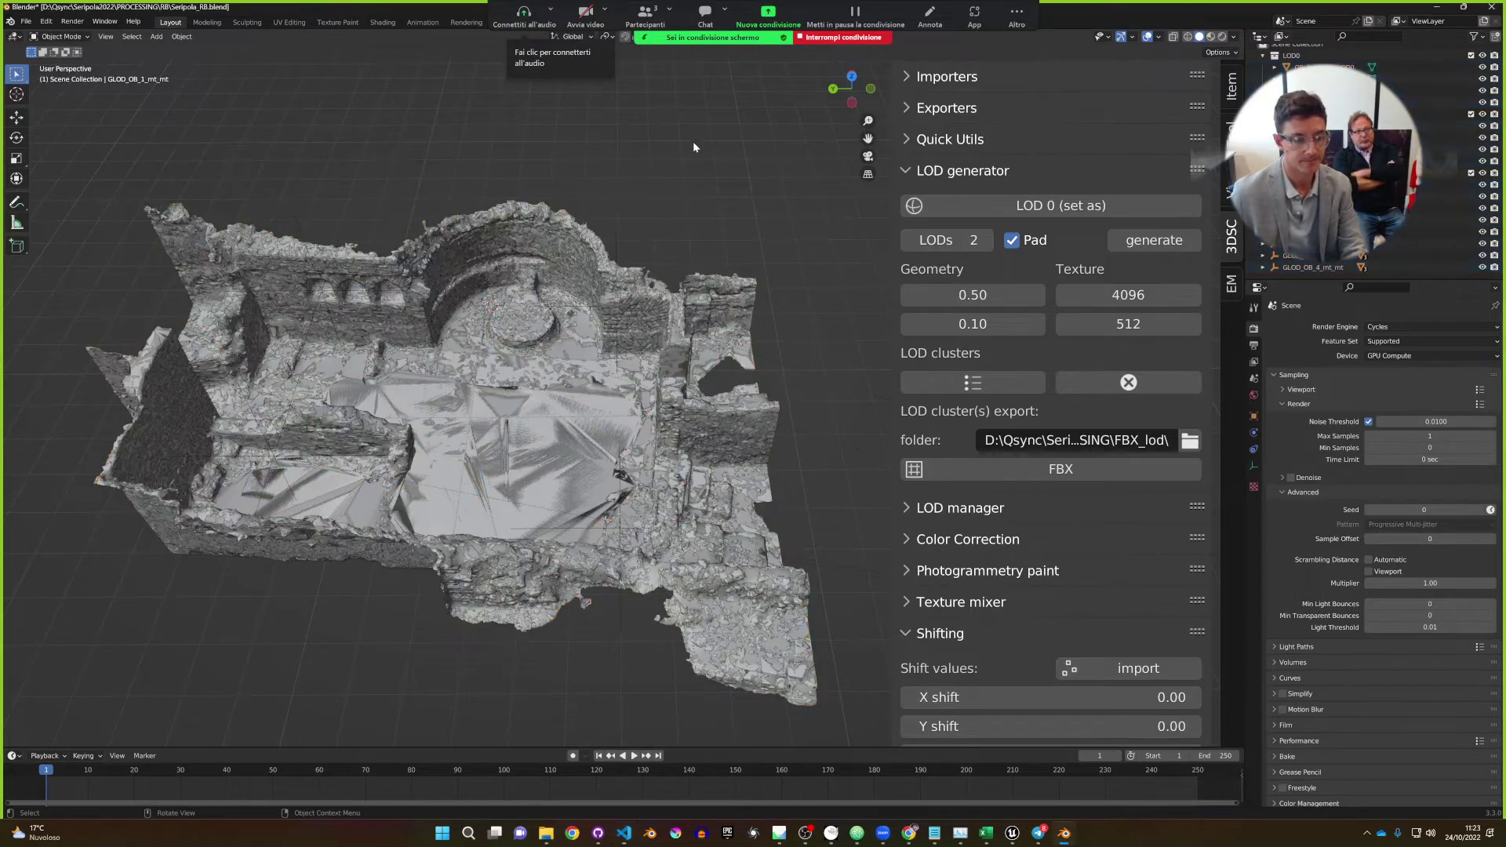
{"action": "key", "text": "ctrl+s"}
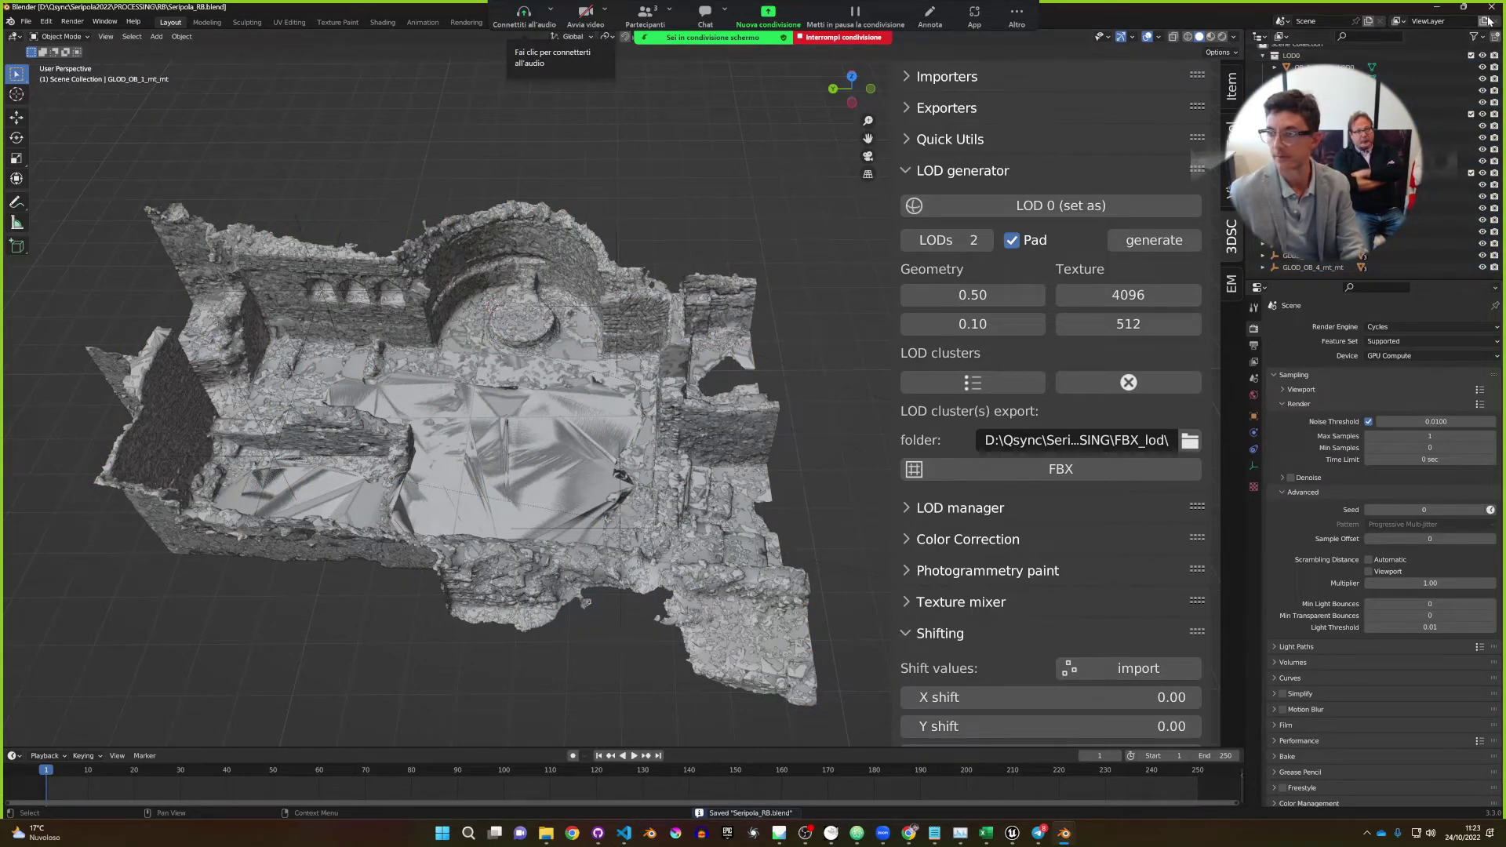
{"action": "left_click", "coordinate": [1491, 7]}
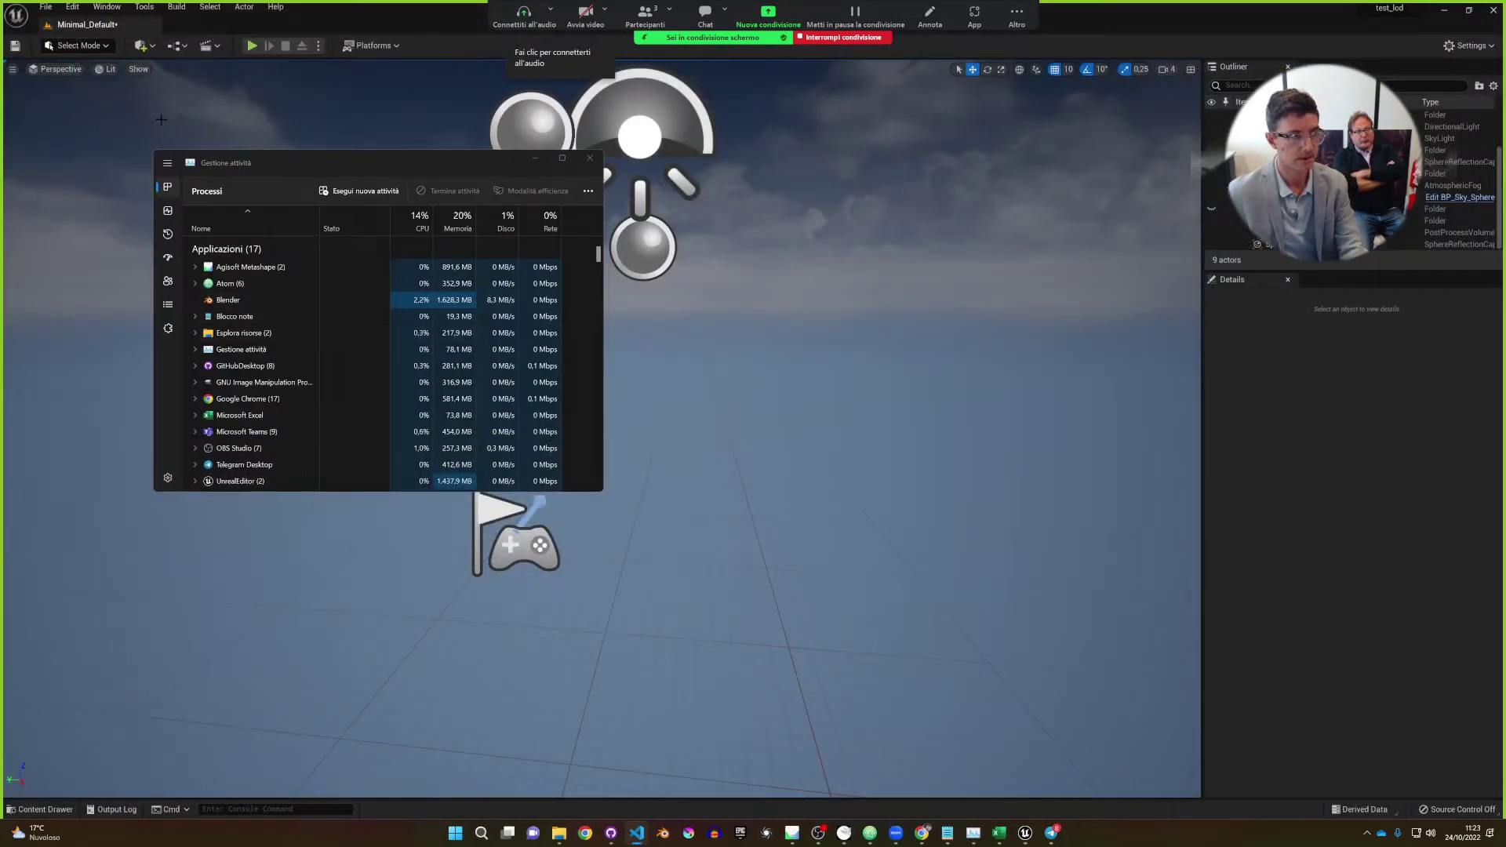
{"action": "left_click", "coordinate": [663, 833]}
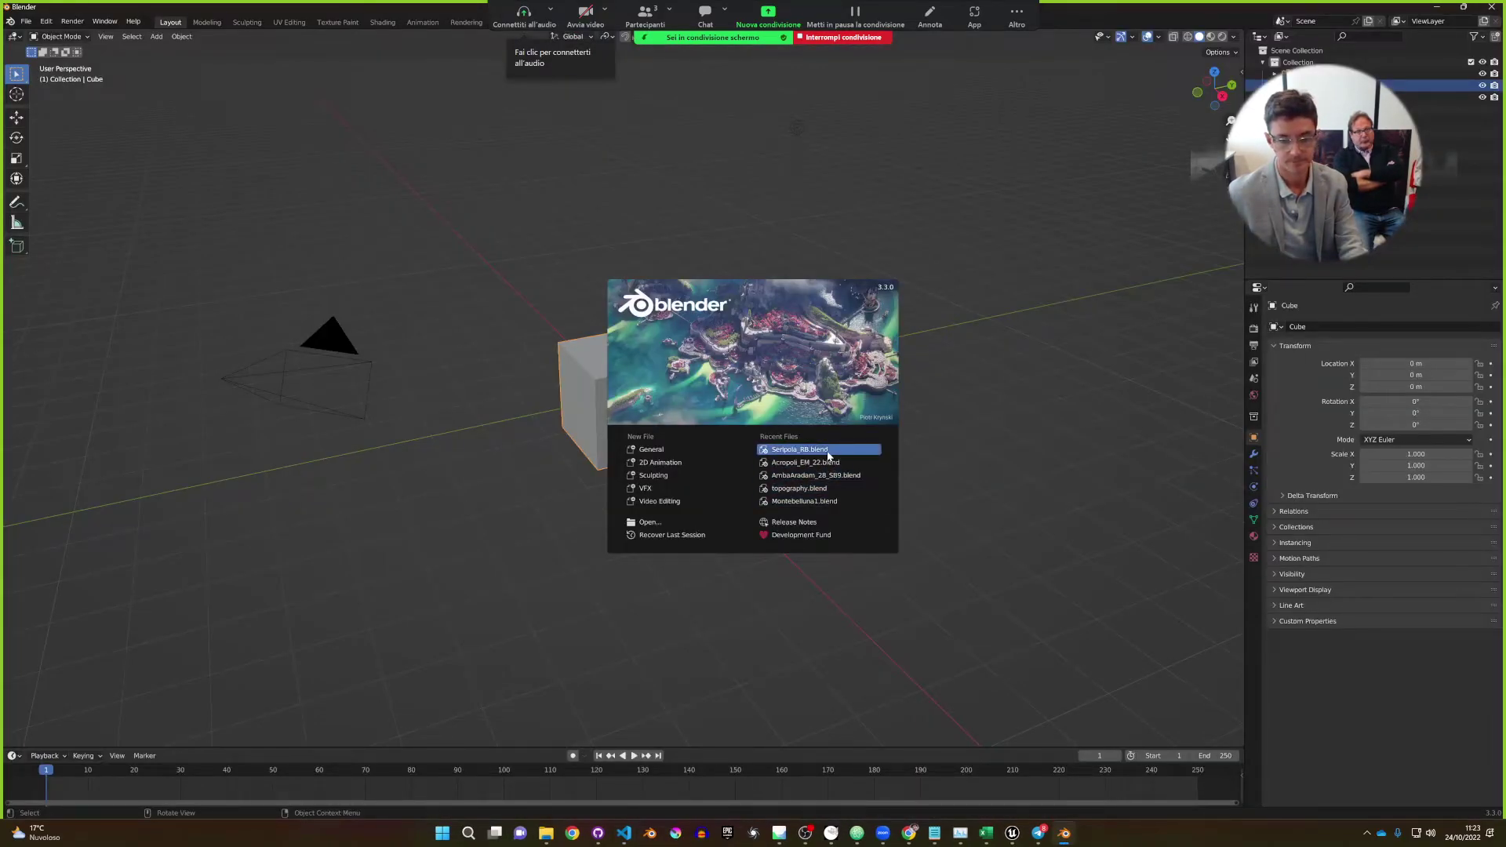
{"action": "left_click", "coordinate": [799, 450]}
Select the scan mesh and launch the FBX LOD cluster export again.
{"action": "middle_click_drag", "start_coordinate": [801, 568], "coordinate": [727, 510]}
{"action": "left_click", "coordinate": [728, 510]}
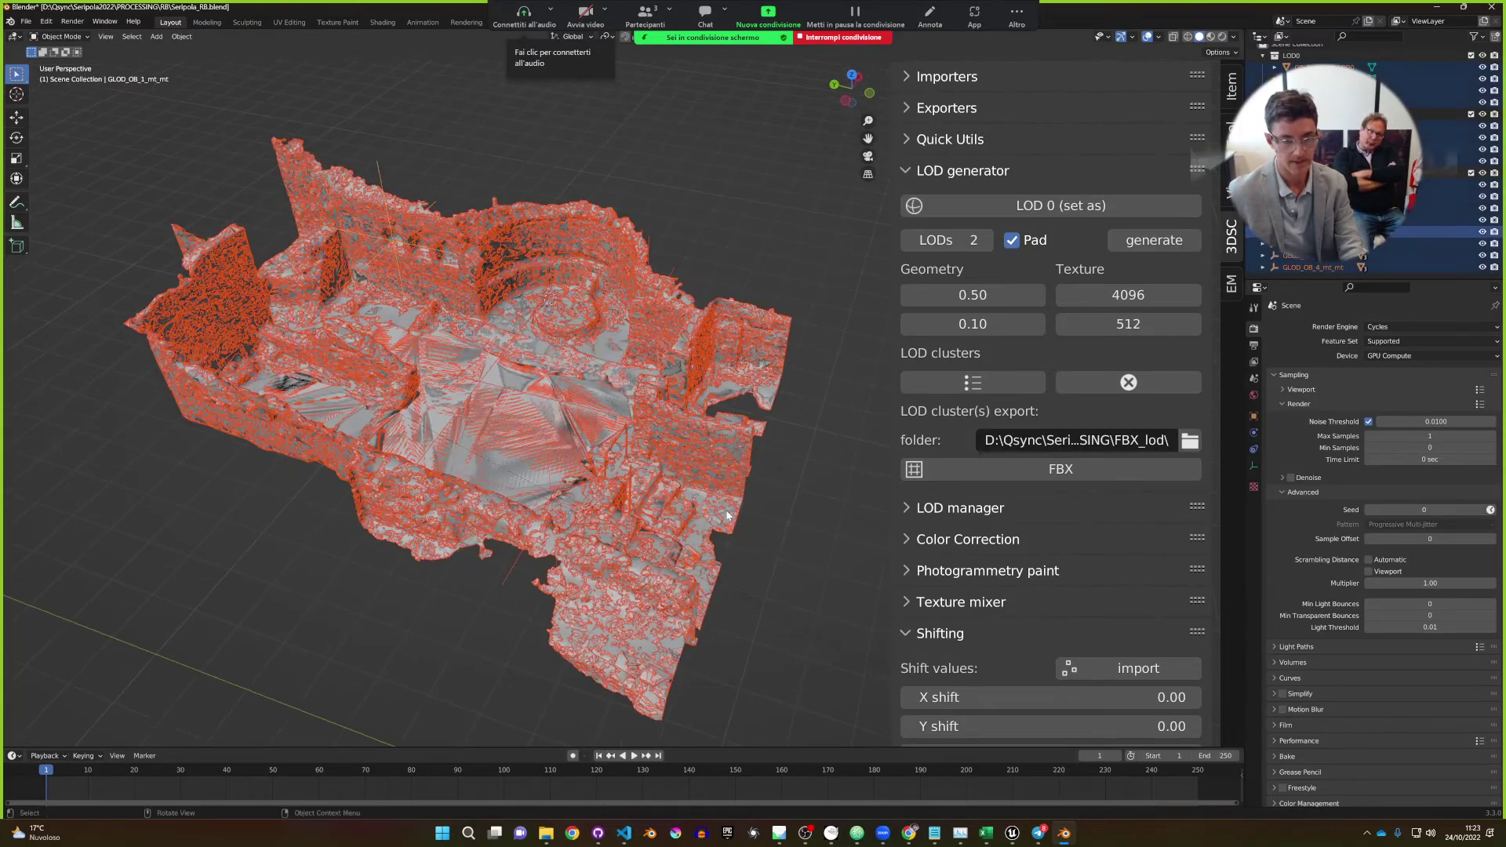
{"action": "left_click", "coordinate": [993, 468]}
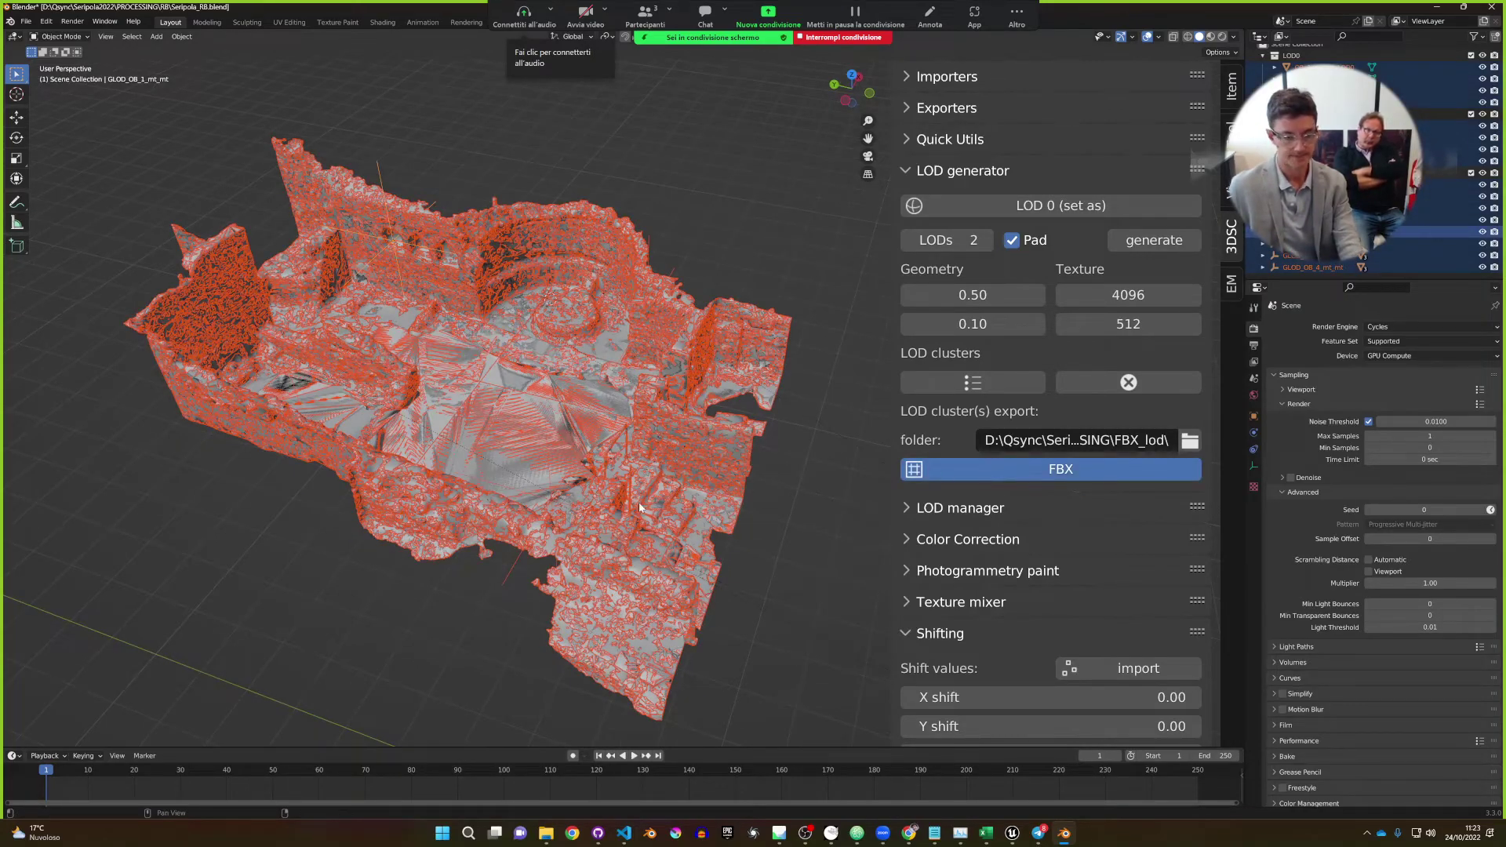
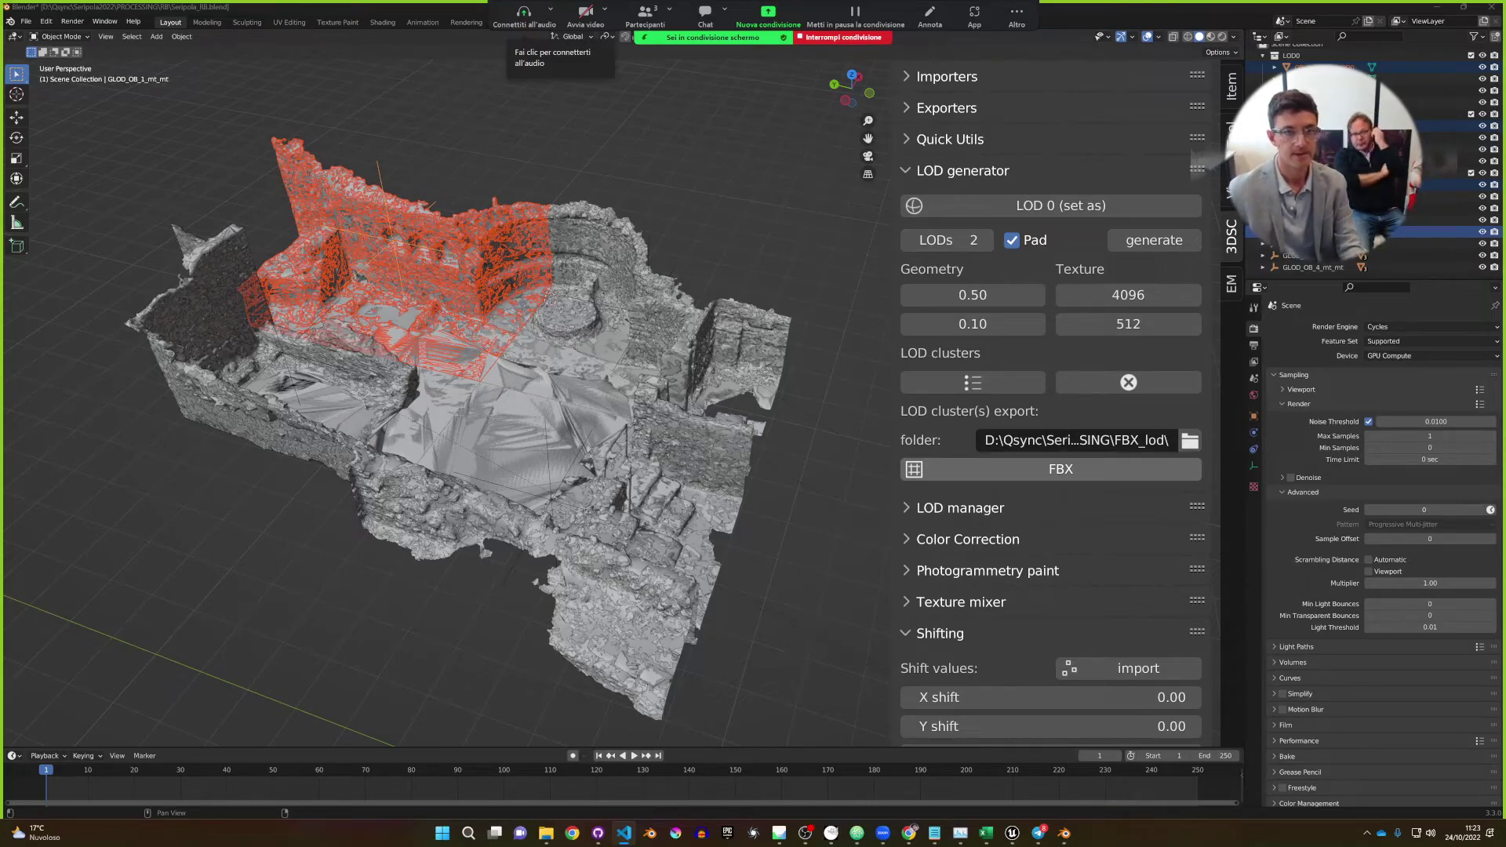
Bring the Unreal Editor to the front from the taskbar, showing the empty Minimal_Default level.
{"action": "mouse_move", "coordinate": [546, 833]}
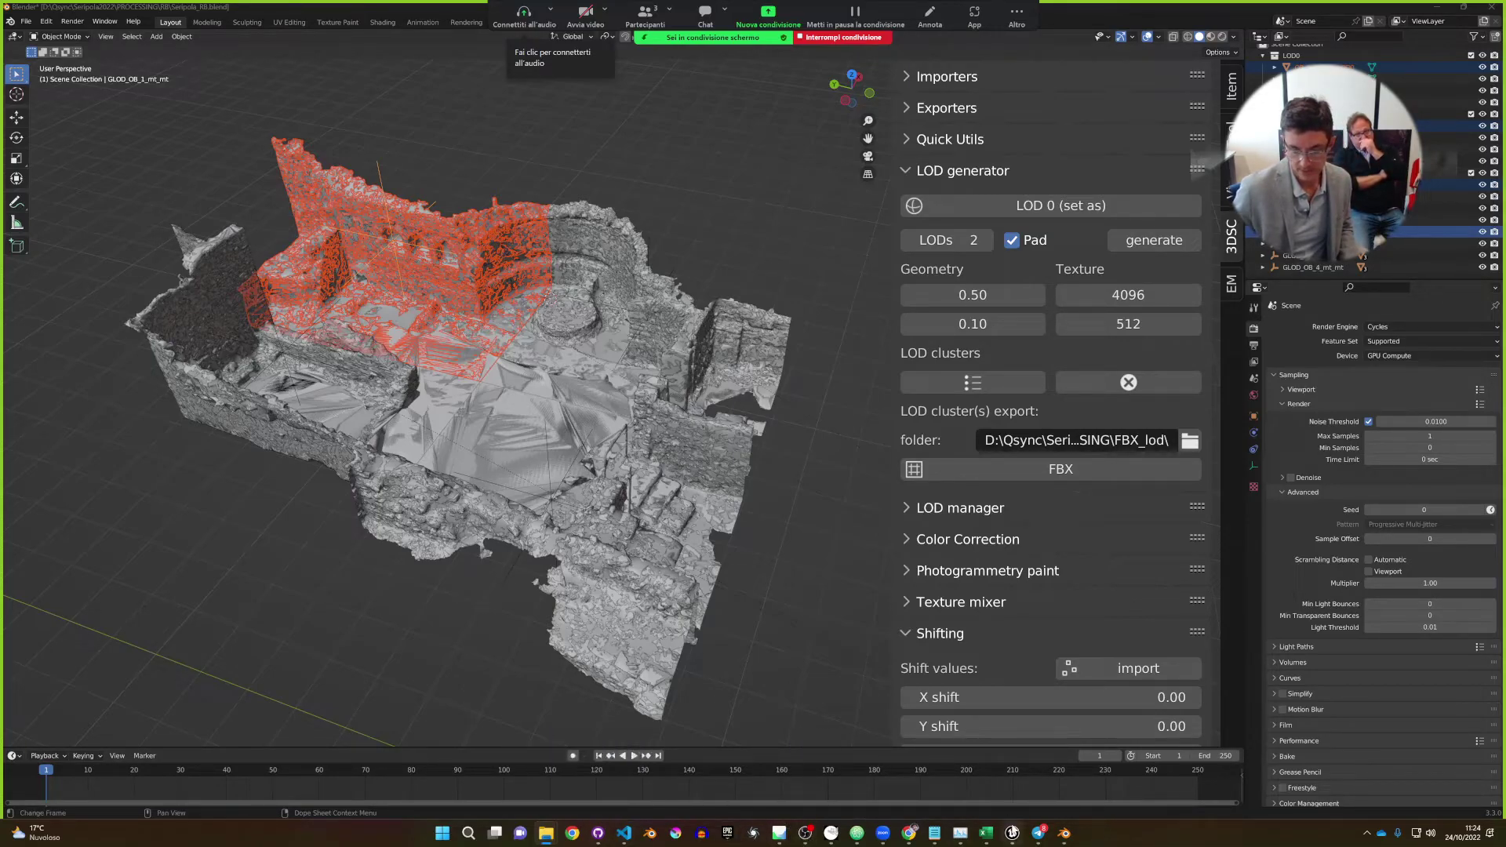
{"action": "left_click", "coordinate": [1012, 833]}
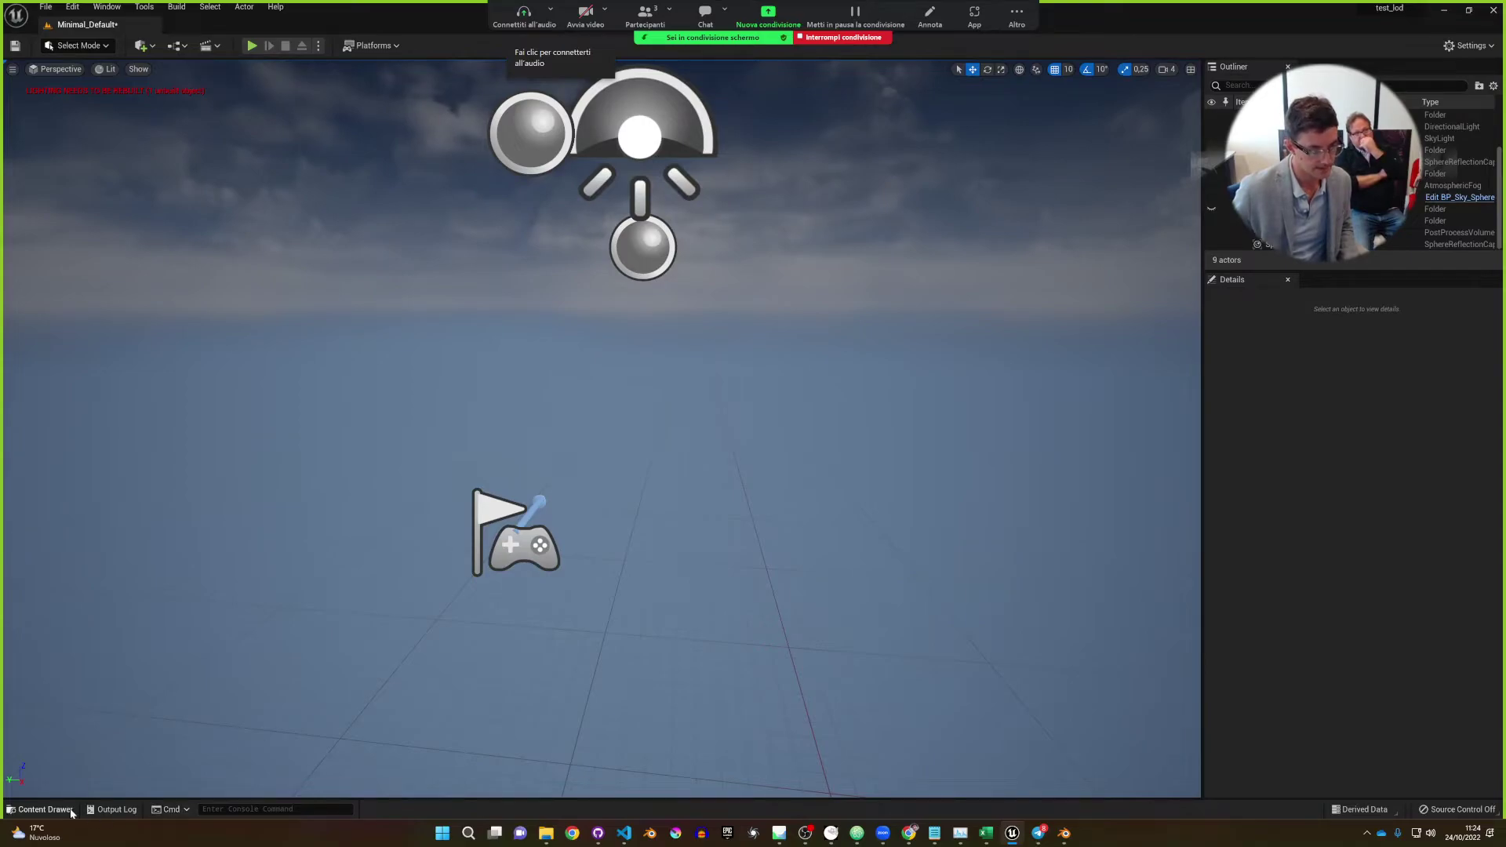
Create a new folder named Seripola_test under Content and open it.
{"action": "left_click", "coordinate": [14, 810]}
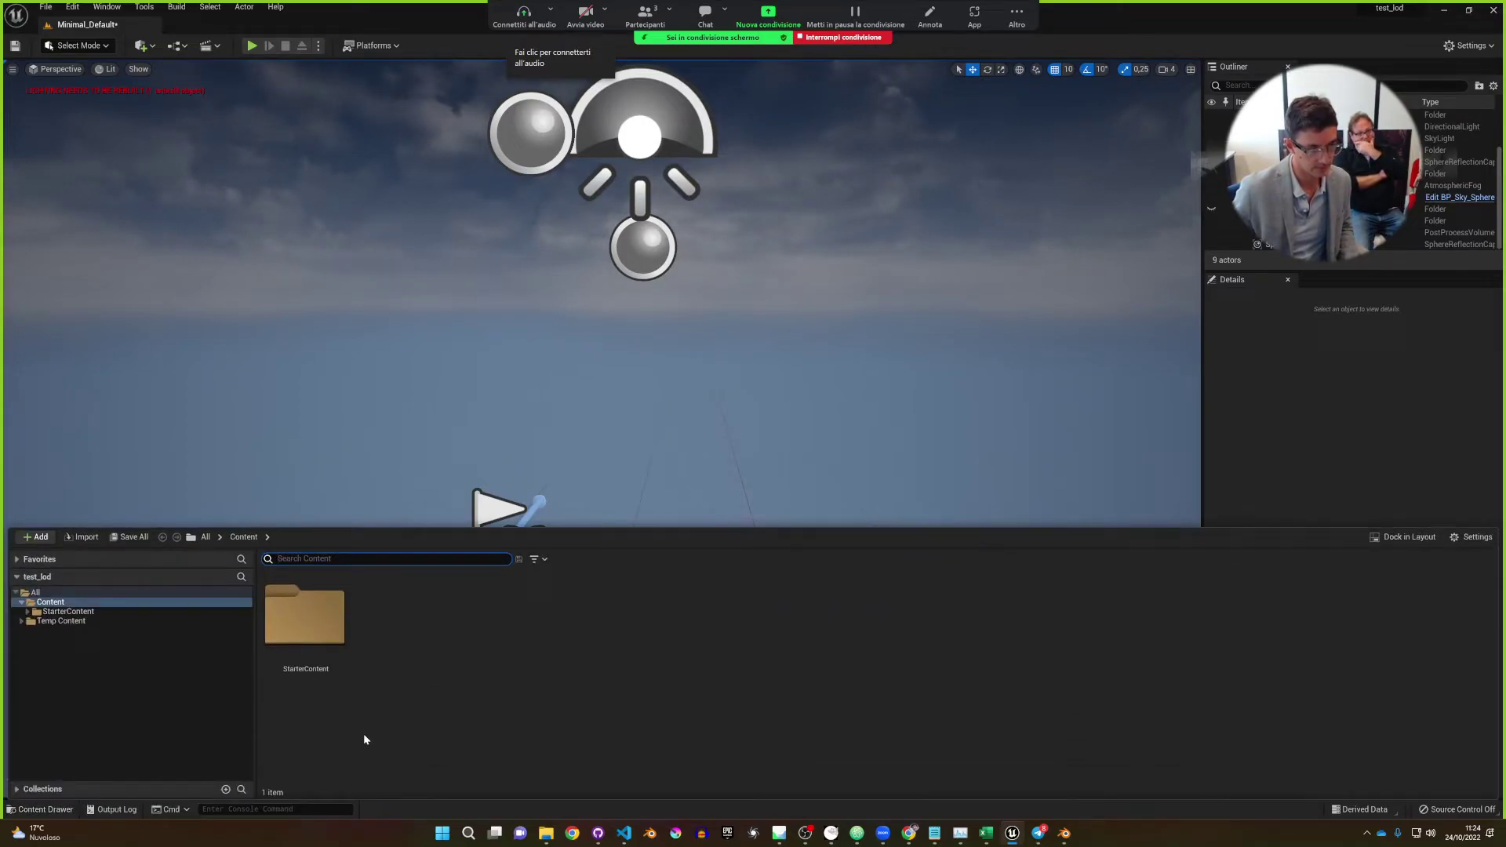
{"action": "right_click", "coordinate": [431, 667]}
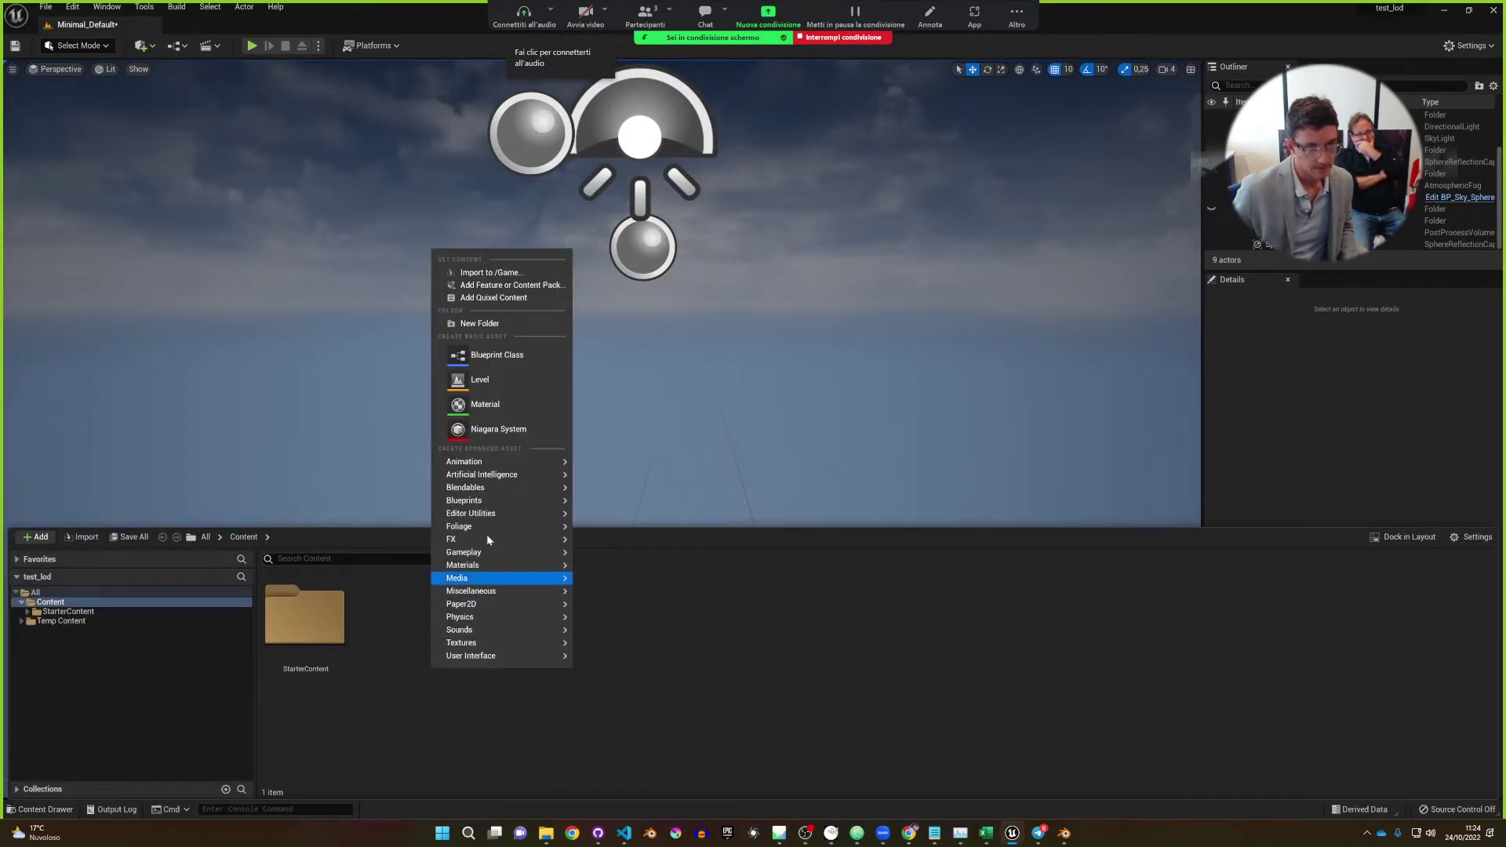
{"action": "left_click", "coordinate": [480, 324]}
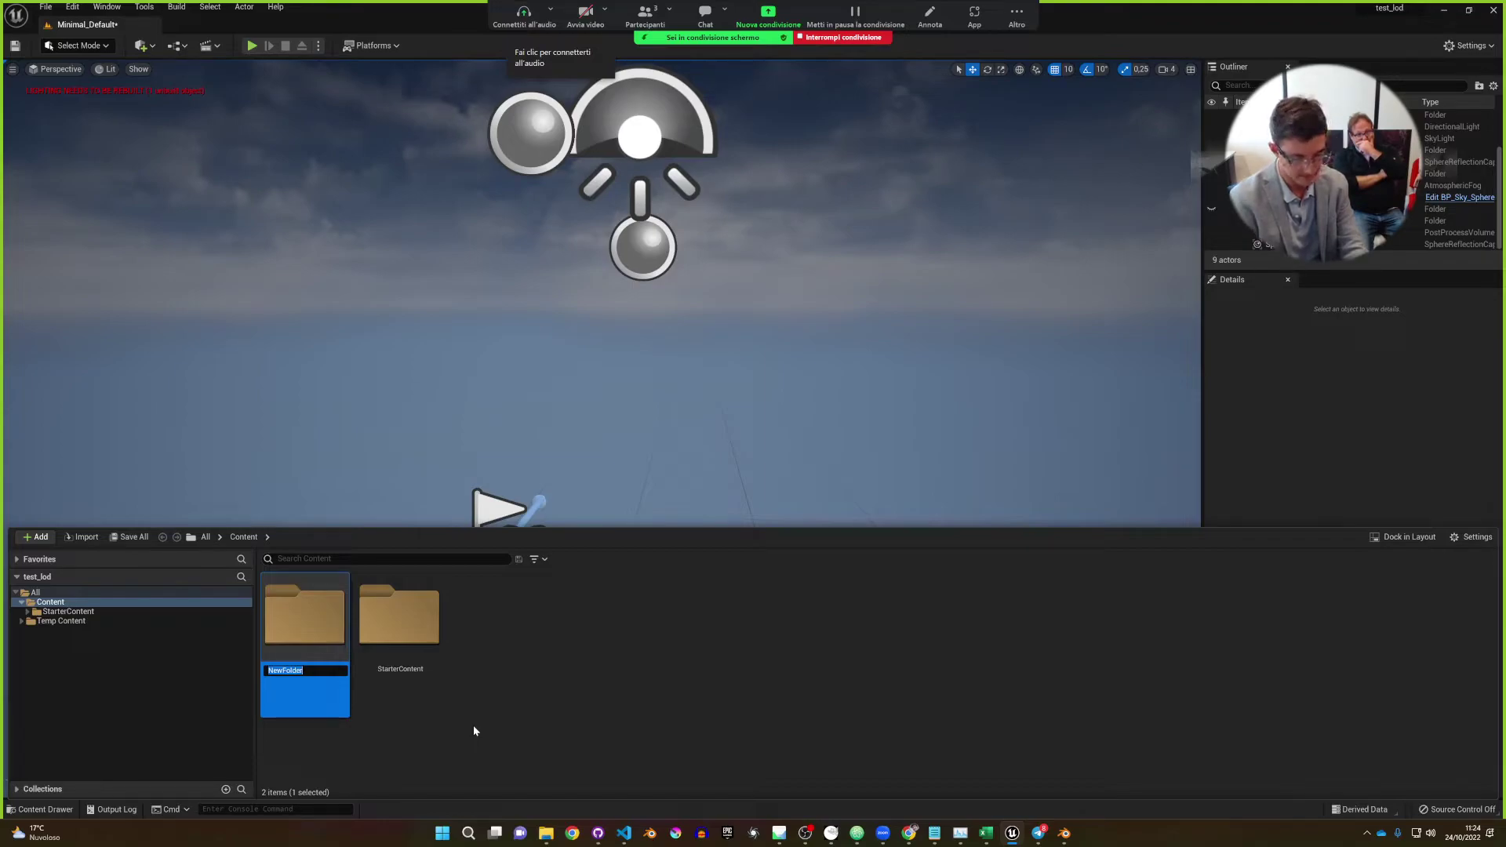
{"action": "type", "text": "Ser"}
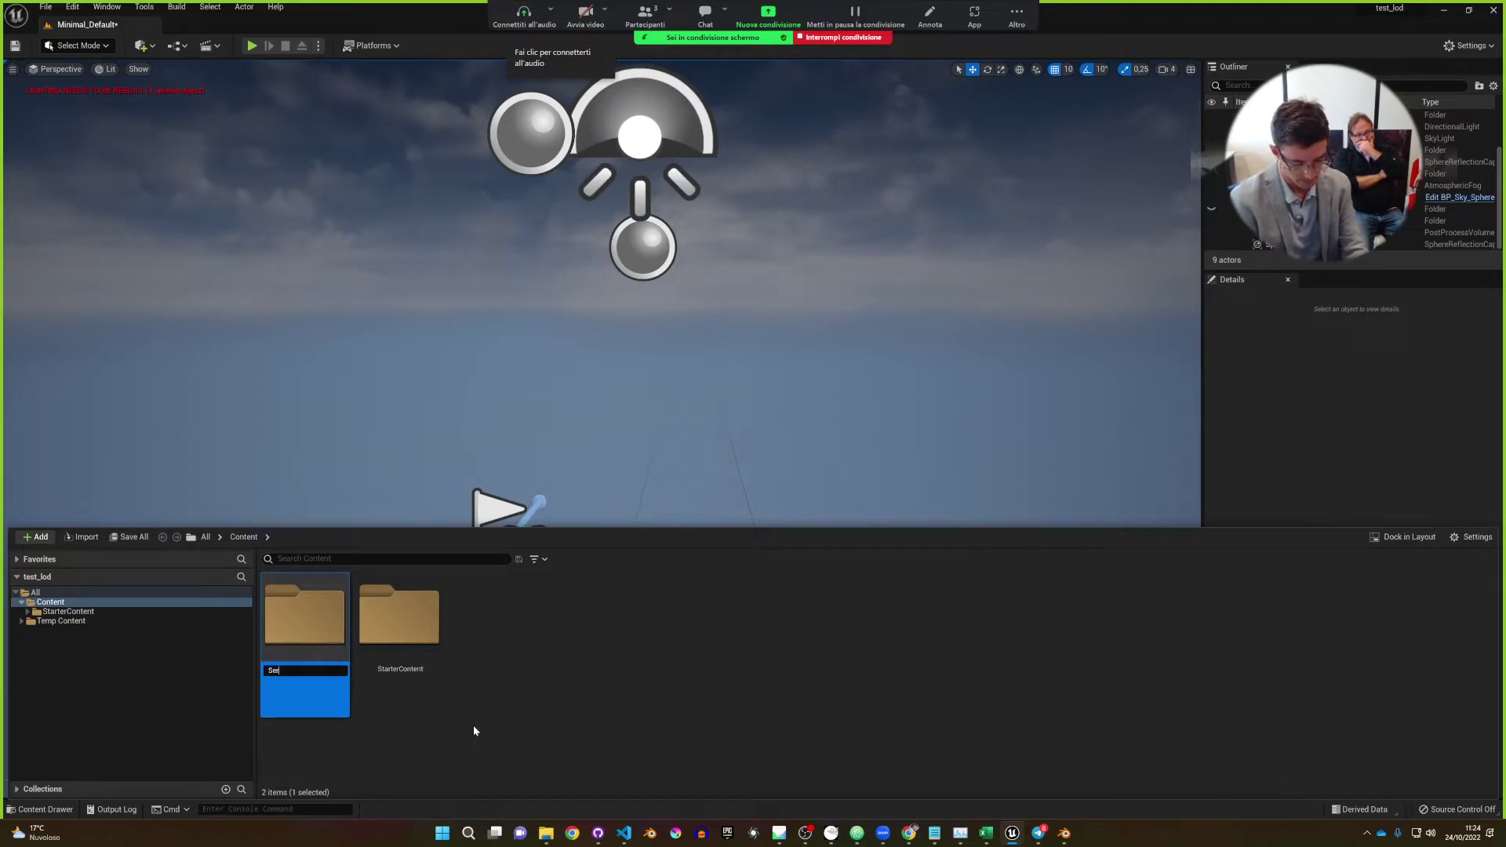
{"action": "type", "text": "ipola_te"}
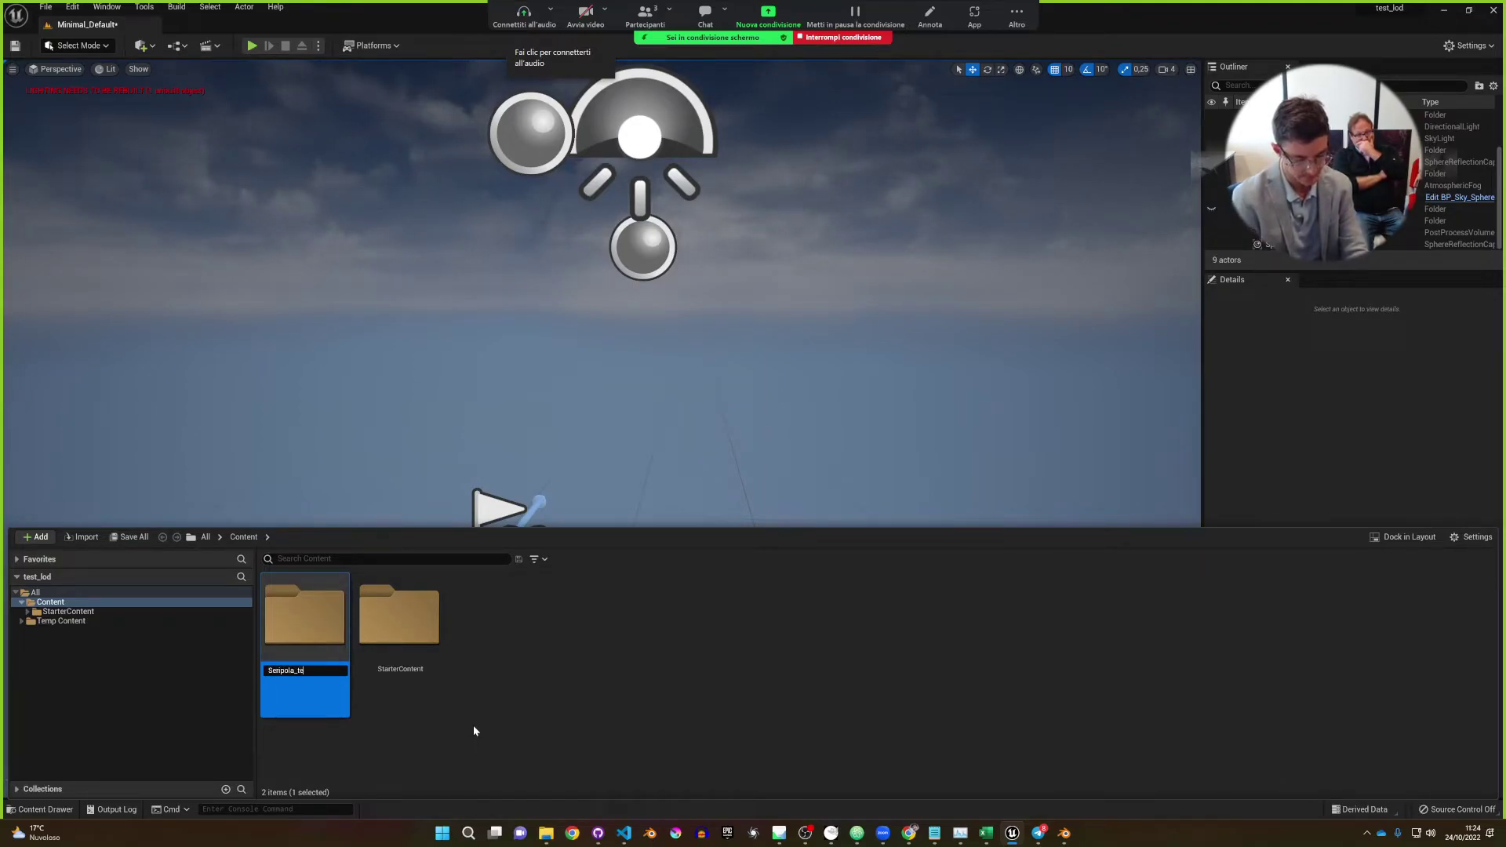
{"action": "type", "text": "st"}
{"action": "key", "text": "Return"}
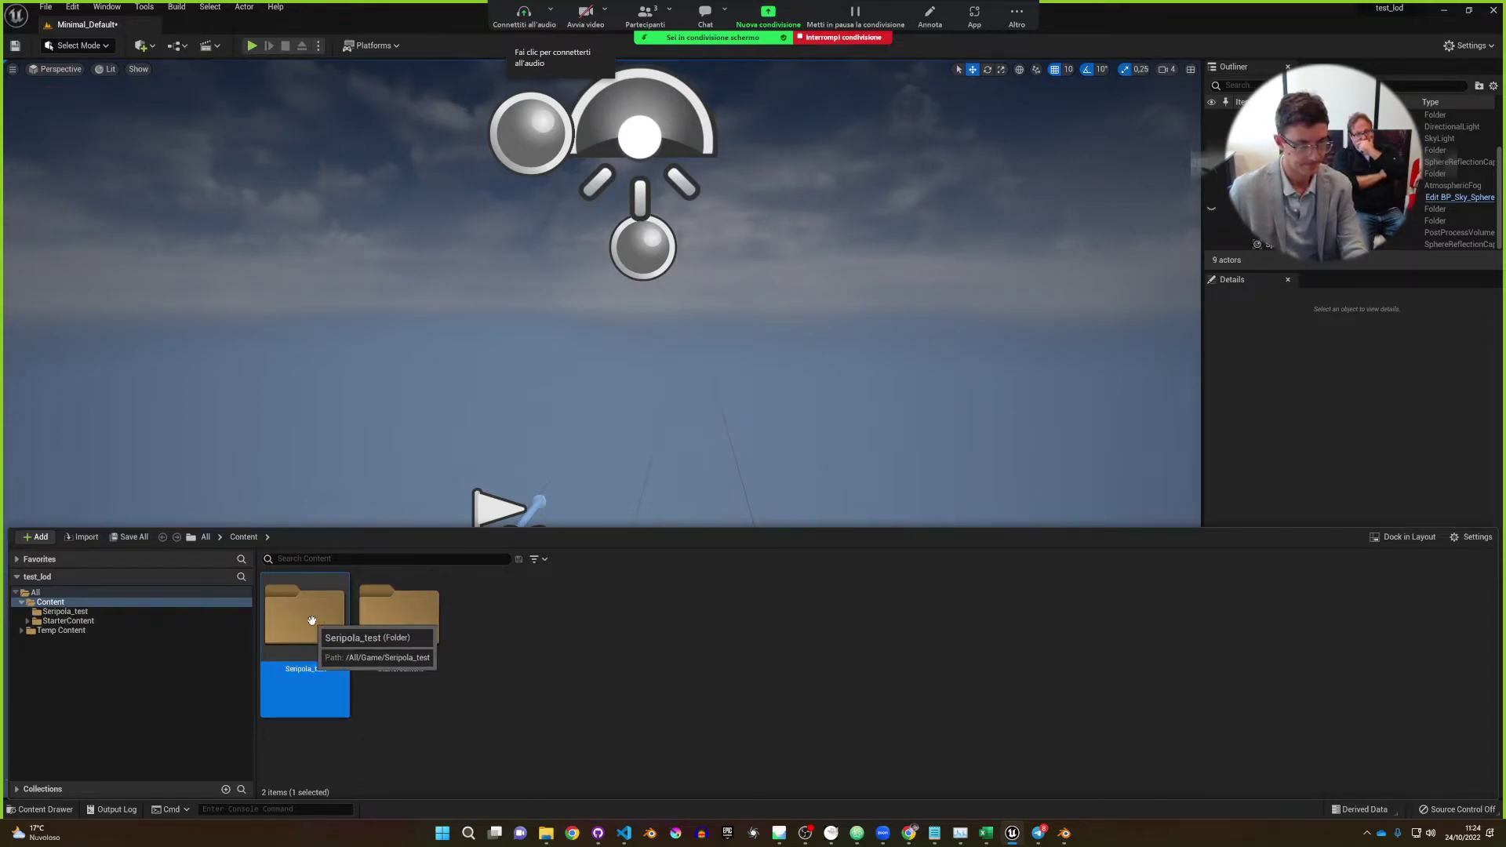
{"action": "double_click", "coordinate": [311, 620]}
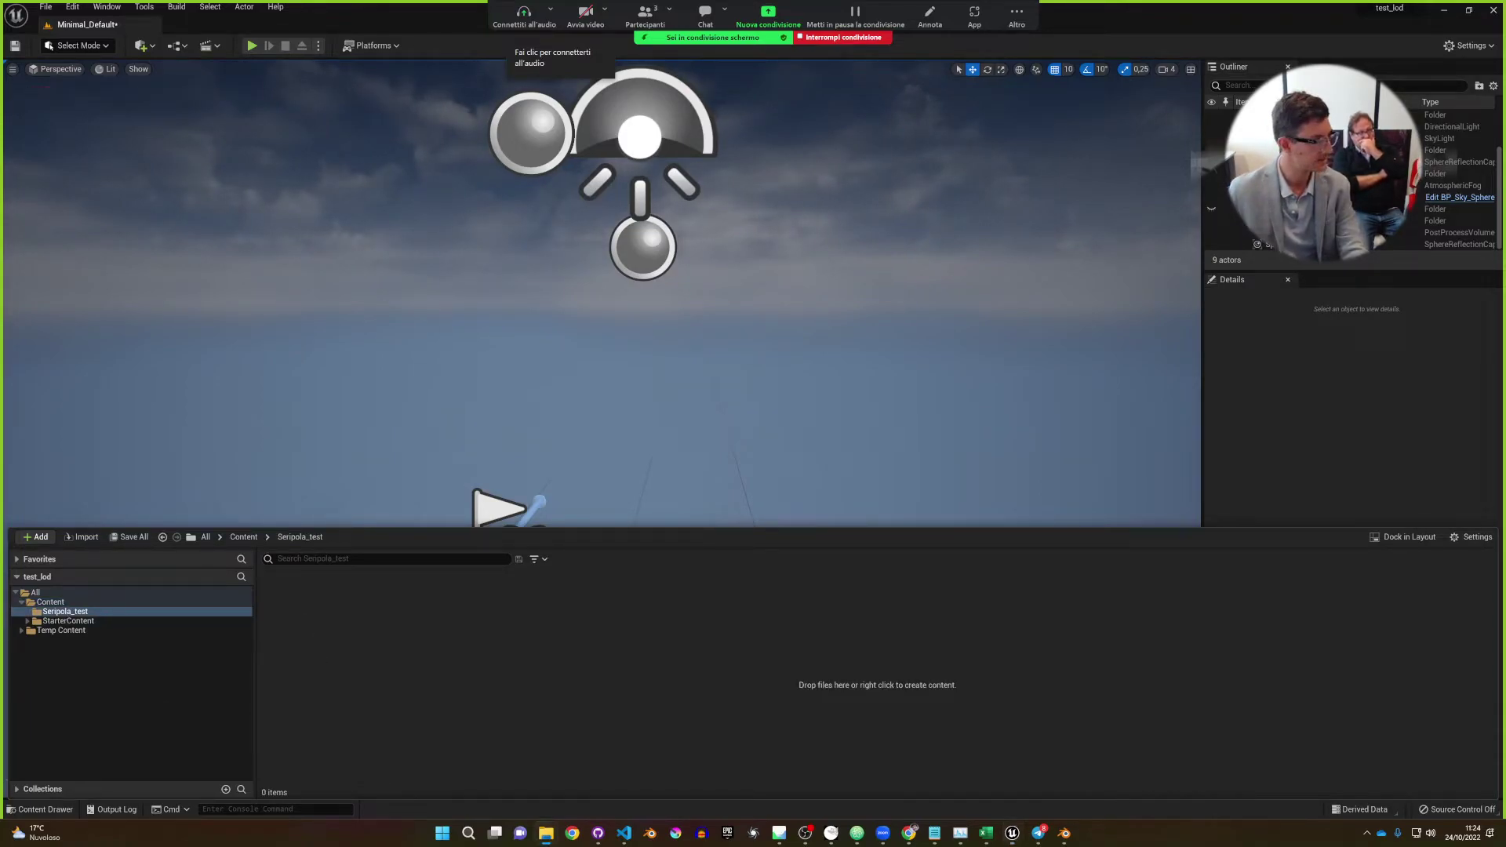
Drop the GLOD_OB_1_mt_mt FBX into Seripola_test and expand the advanced miscellaneous and material import options.
{"action": "left_click_drag", "start_coordinate": [0, 651], "coordinate": [550, 651]}
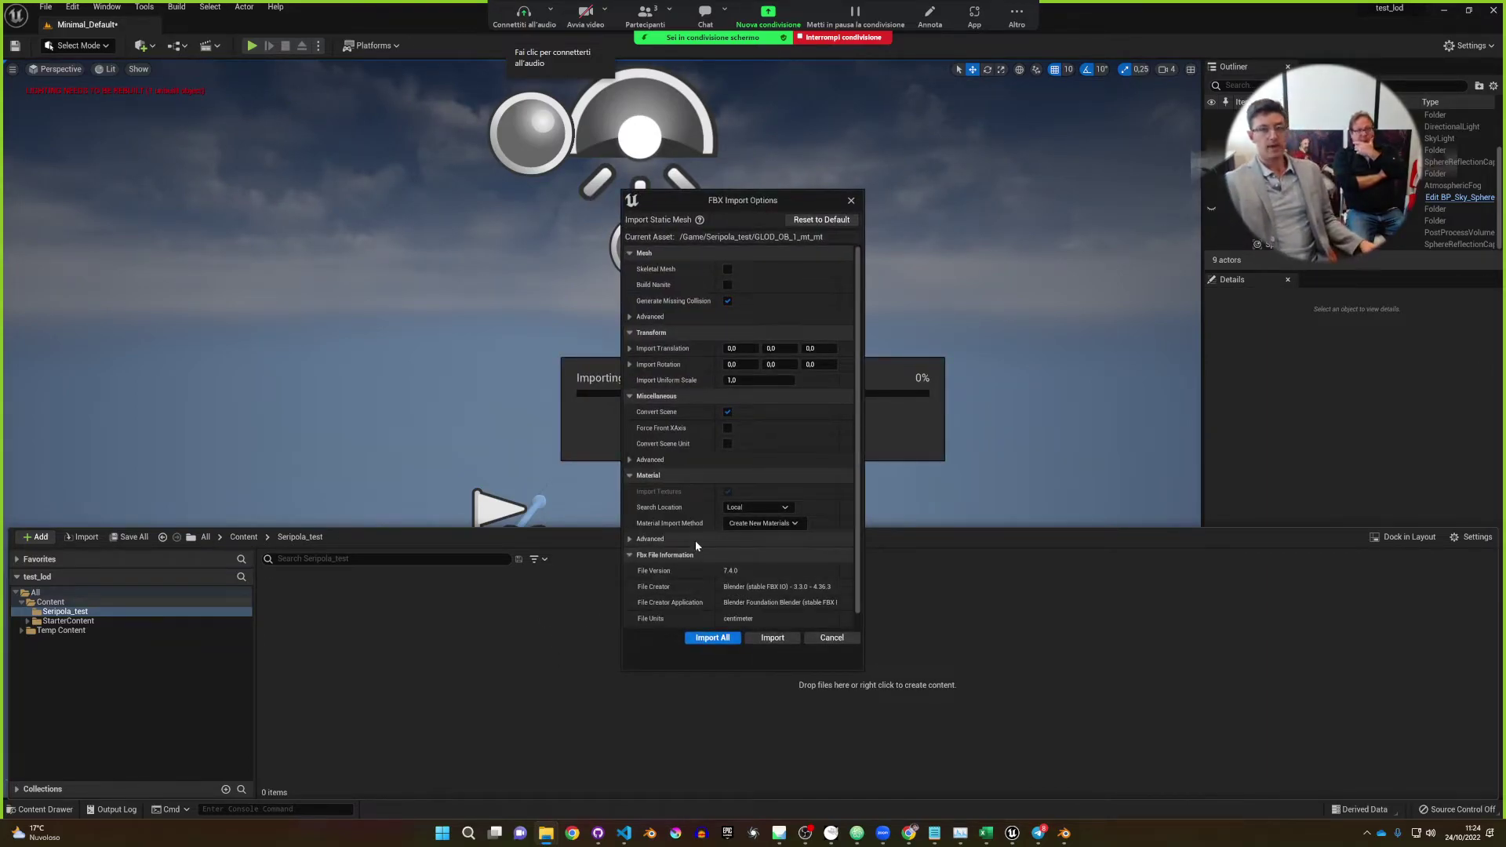
{"action": "left_click_drag", "start_coordinate": [760, 204], "coordinate": [491, 114]}
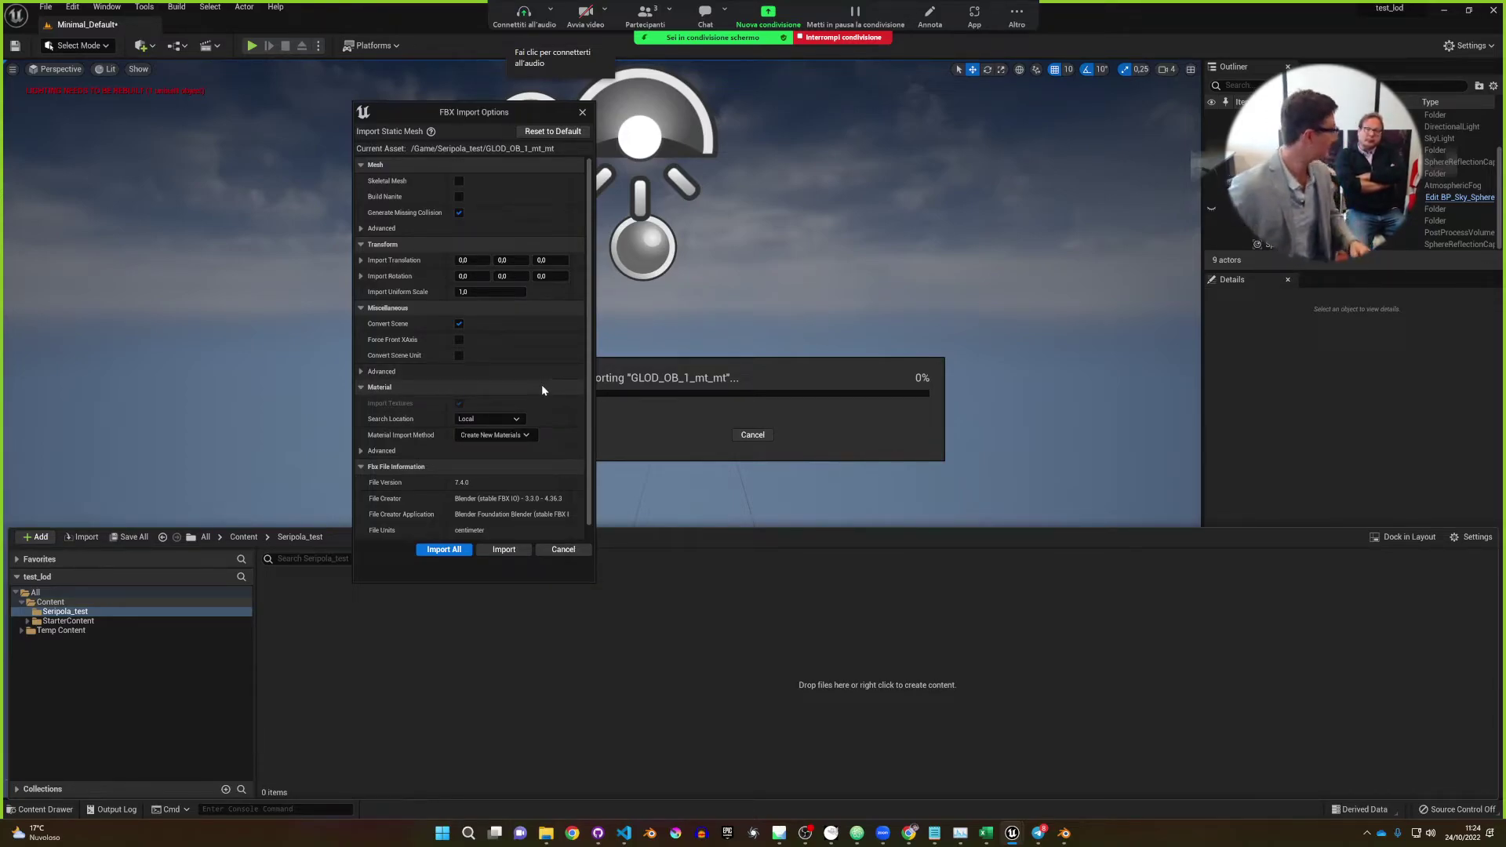
{"action": "left_click", "coordinate": [363, 372]}
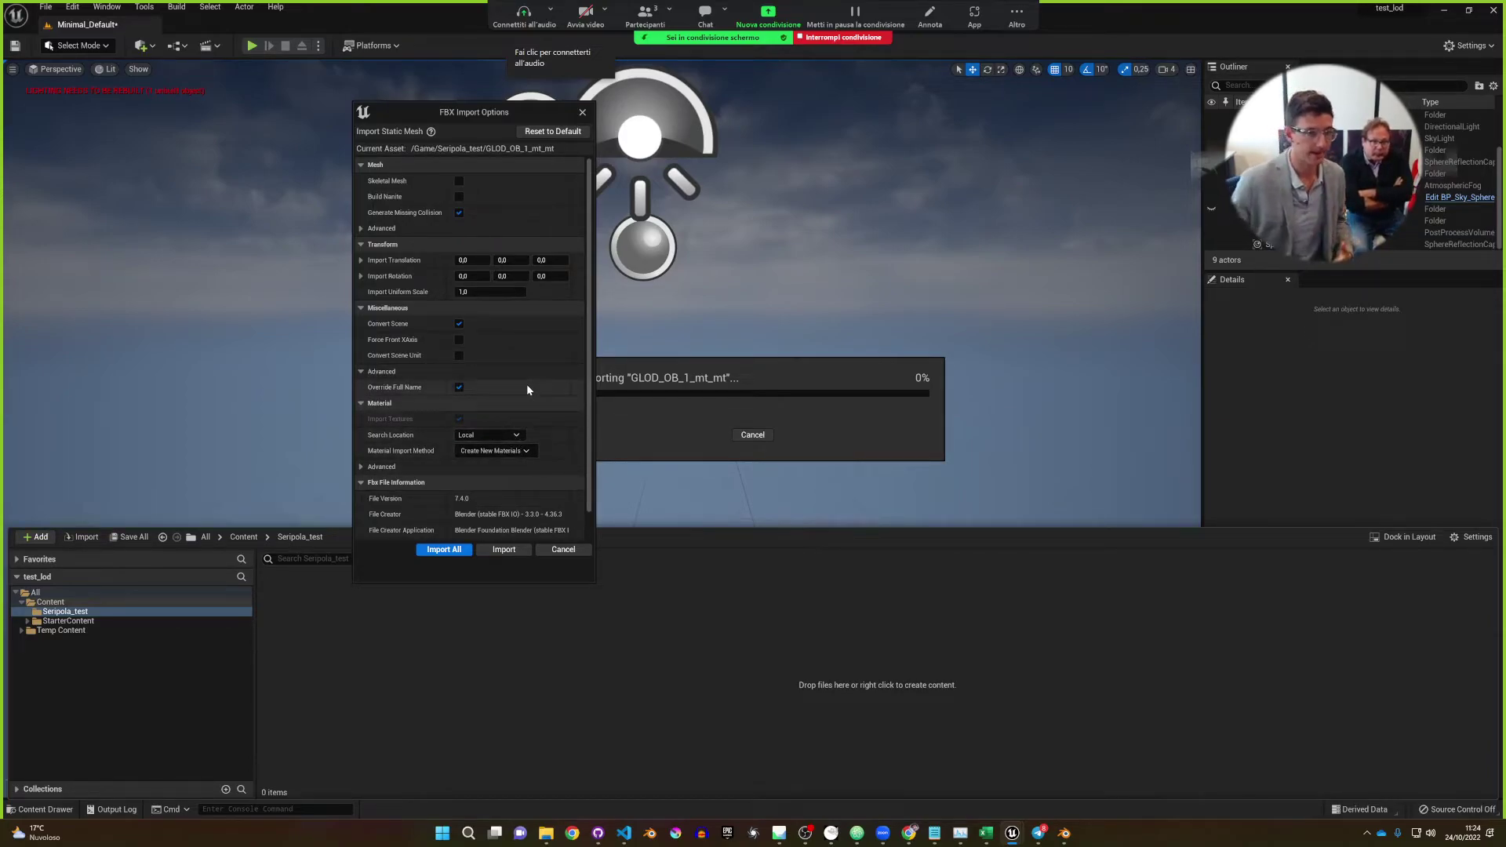
{"action": "scroll", "coordinate": [527, 390], "scroll_direction": "down", "scroll_amount": 1}
{"action": "left_click", "coordinate": [382, 436]}
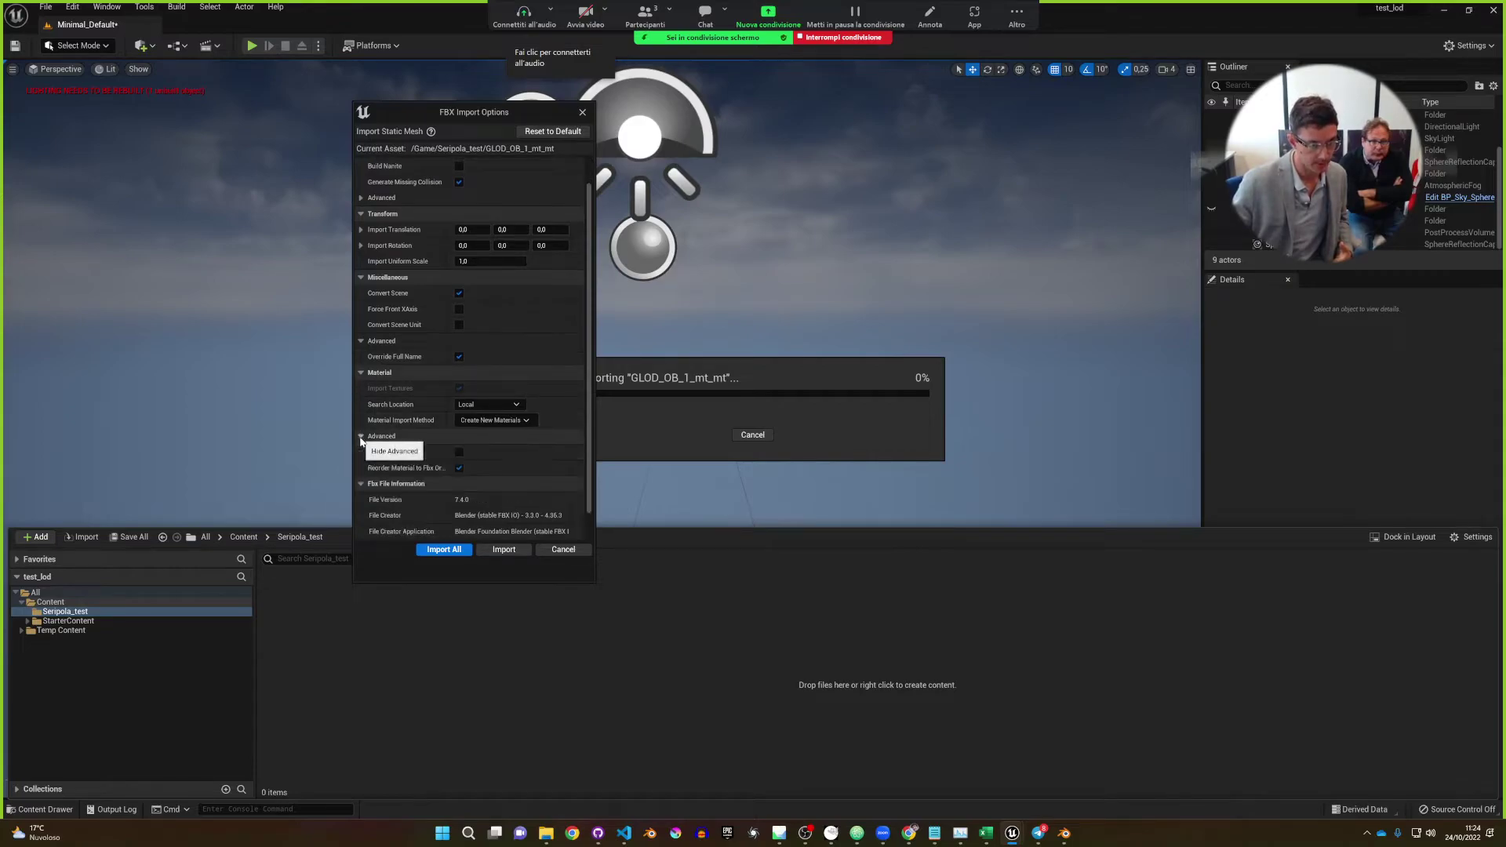
{"action": "scroll", "coordinate": [542, 375], "scroll_direction": "up", "scroll_amount": 1}
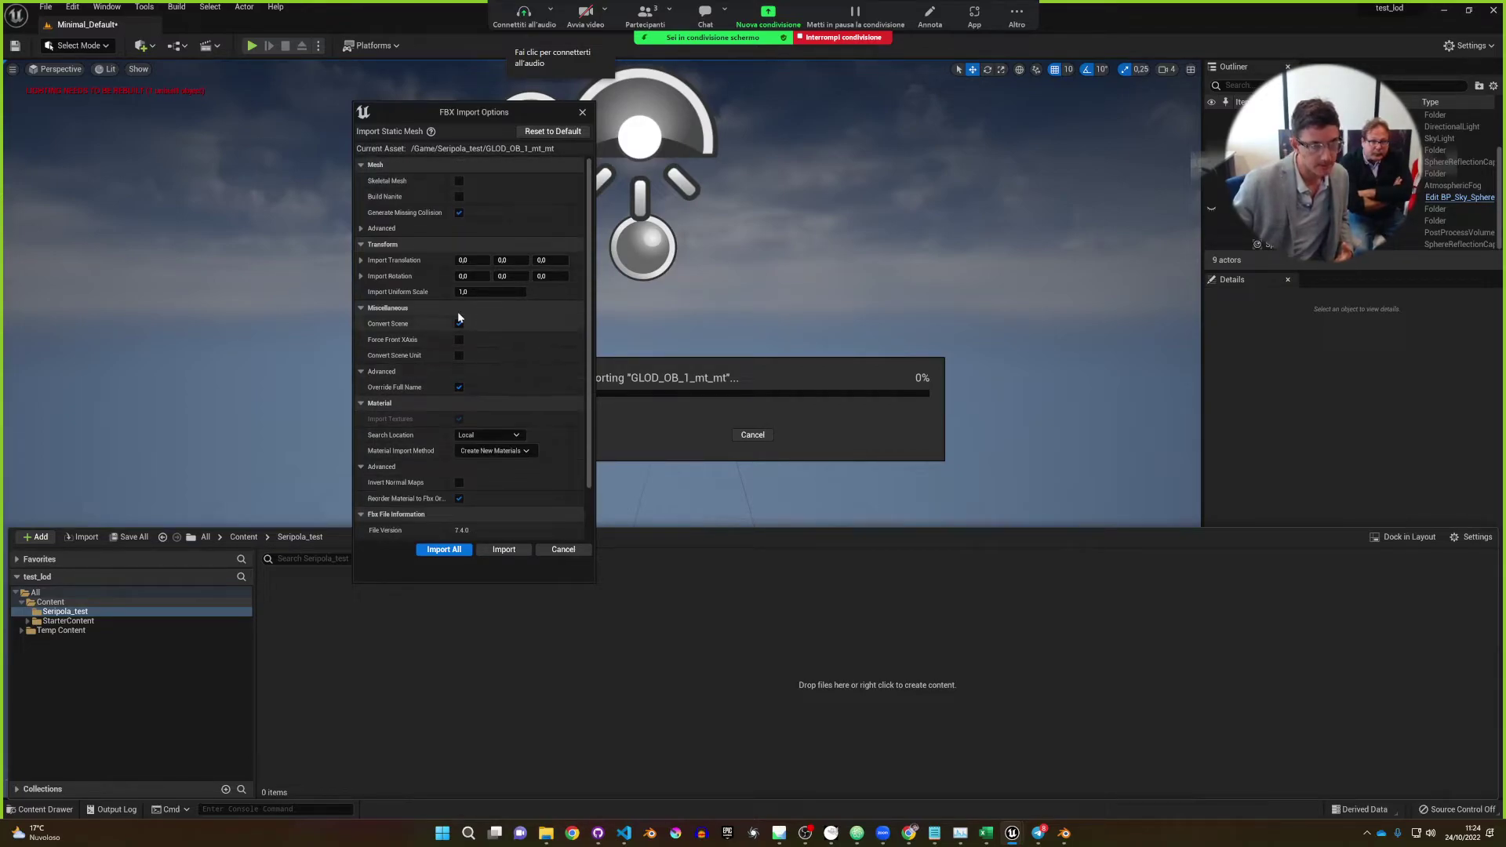
Import with Static Mesh LODGroup set to None and Import Mesh LODs enabled.
{"action": "left_click", "coordinate": [368, 226]}
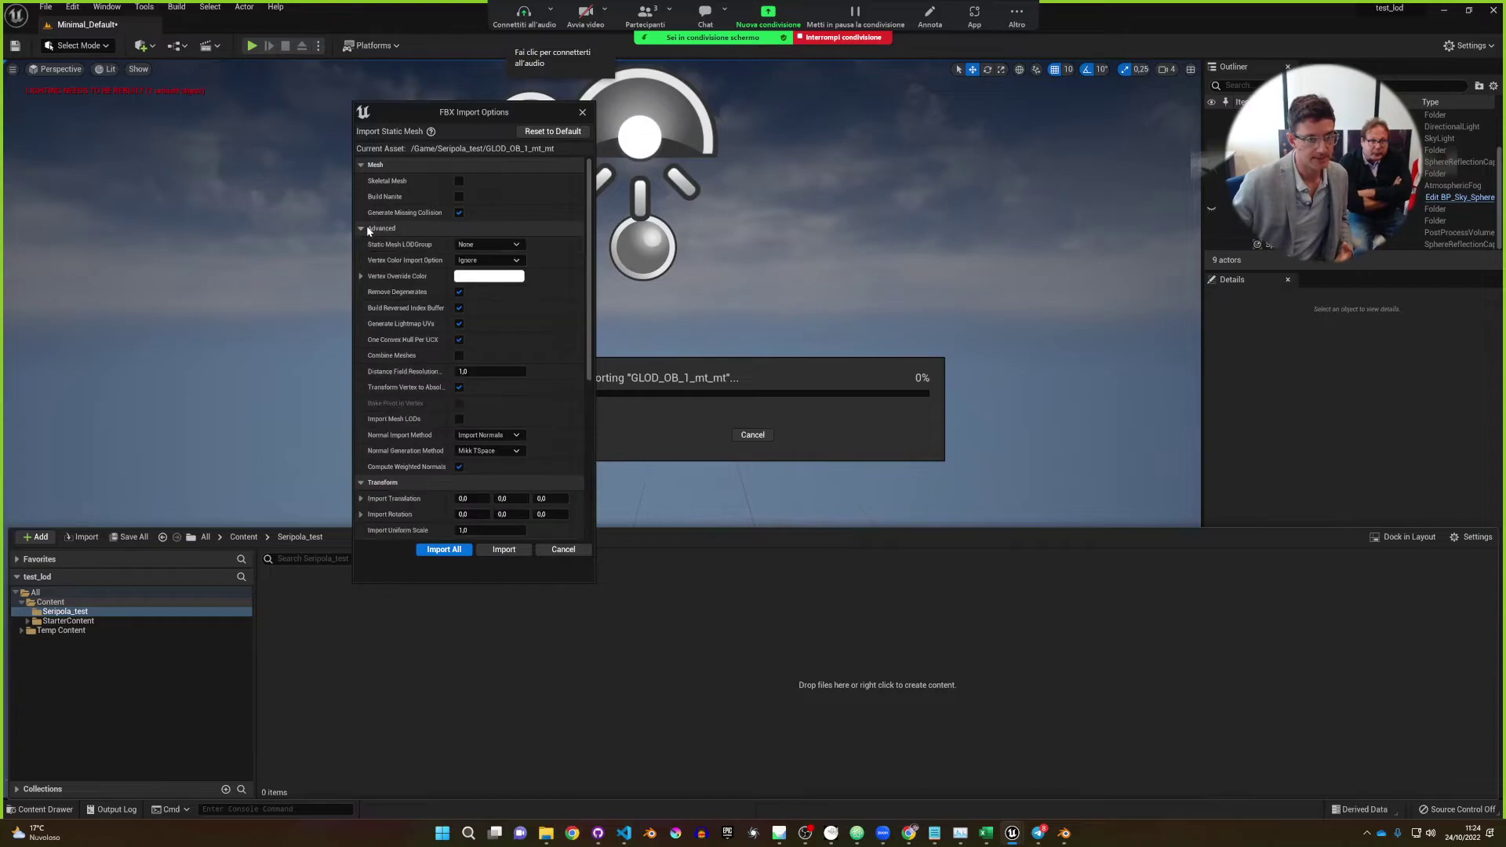
{"action": "left_click", "coordinate": [504, 244]}
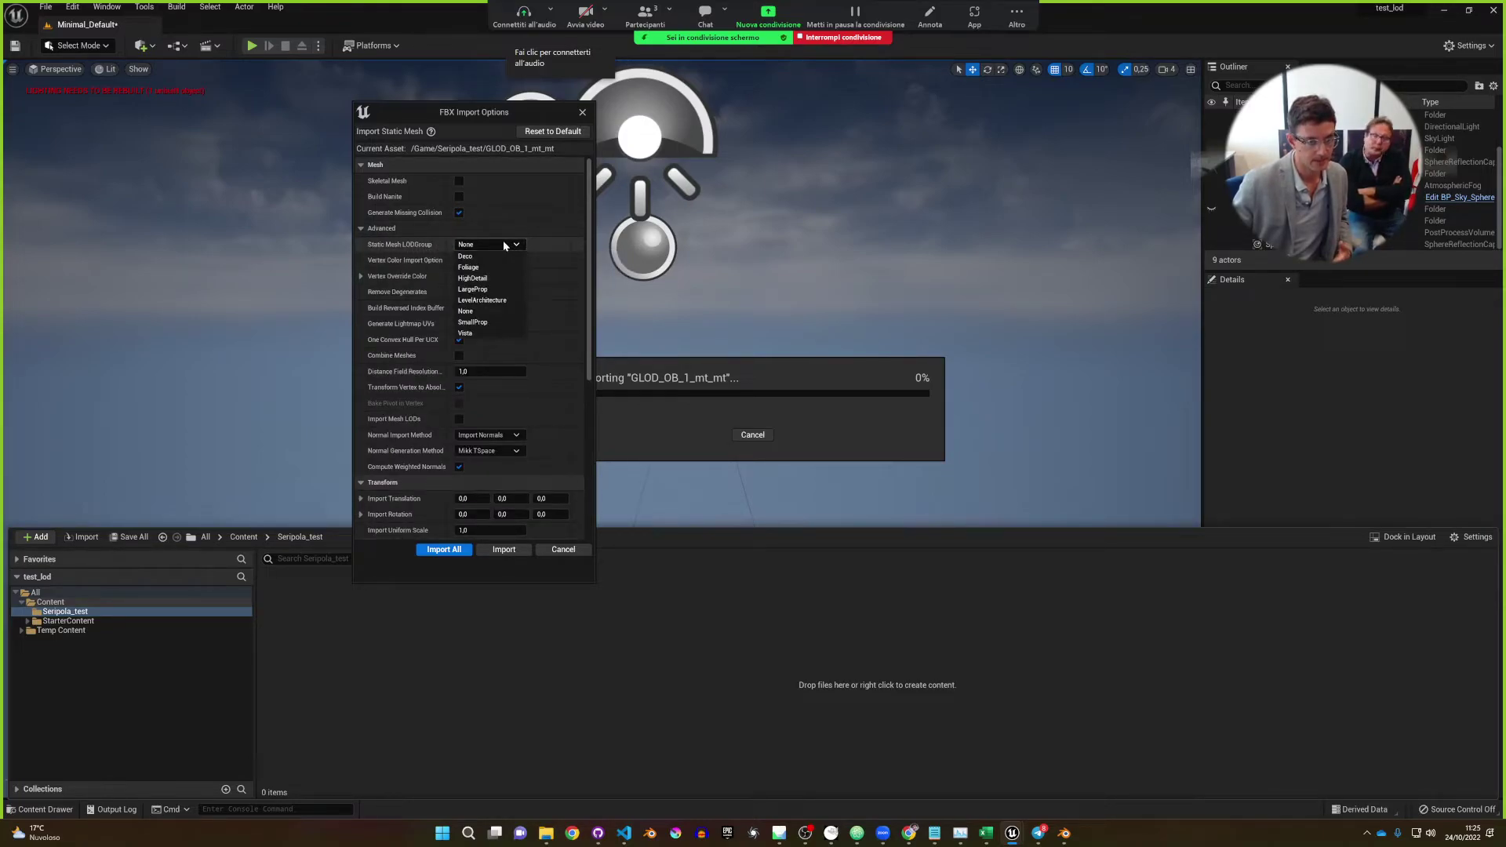
{"action": "left_click", "coordinate": [497, 300]}
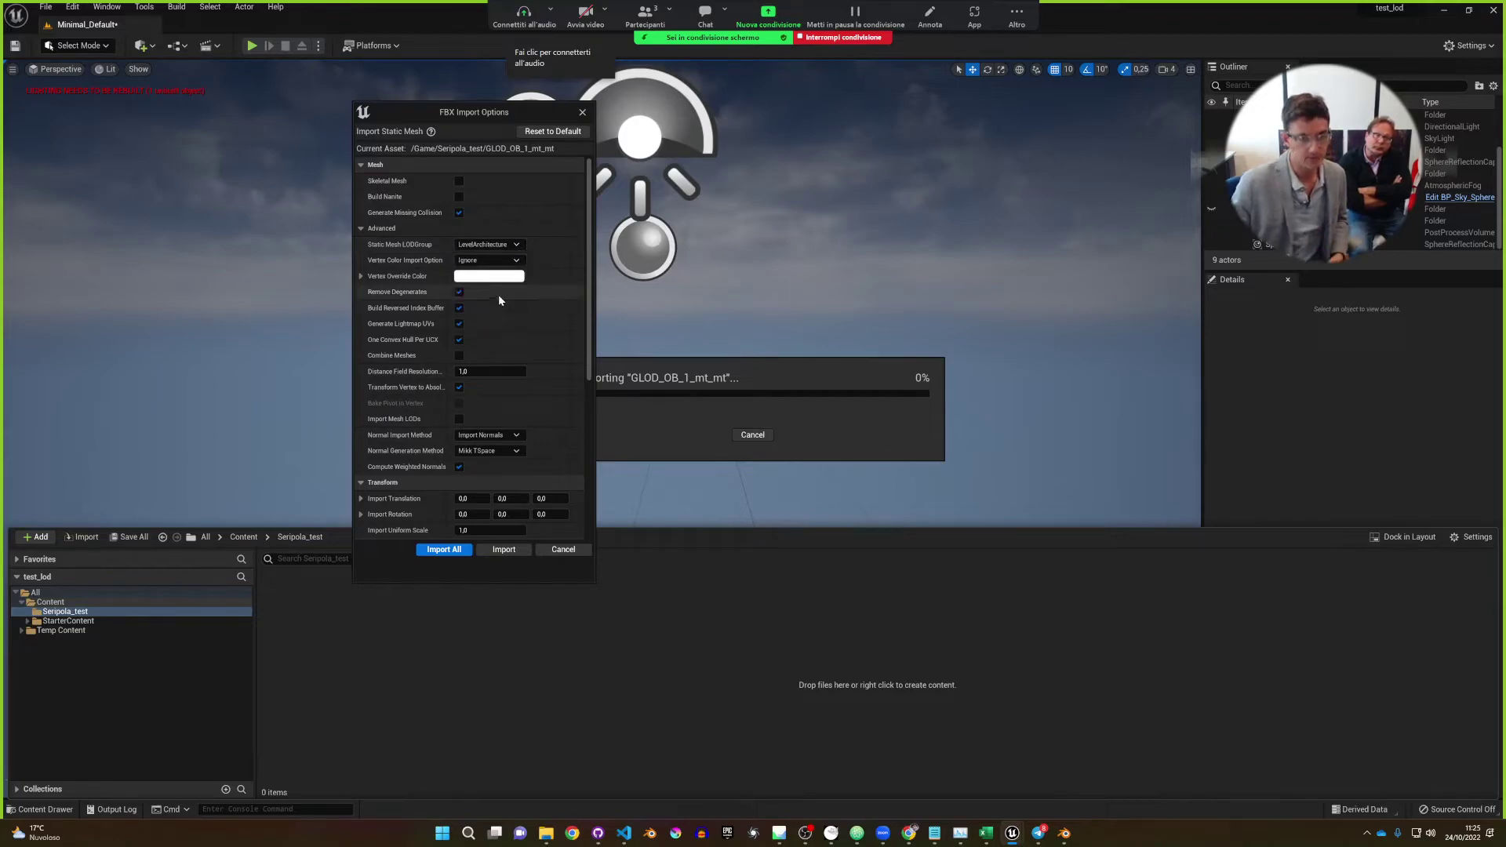
{"action": "left_click", "coordinate": [499, 246]}
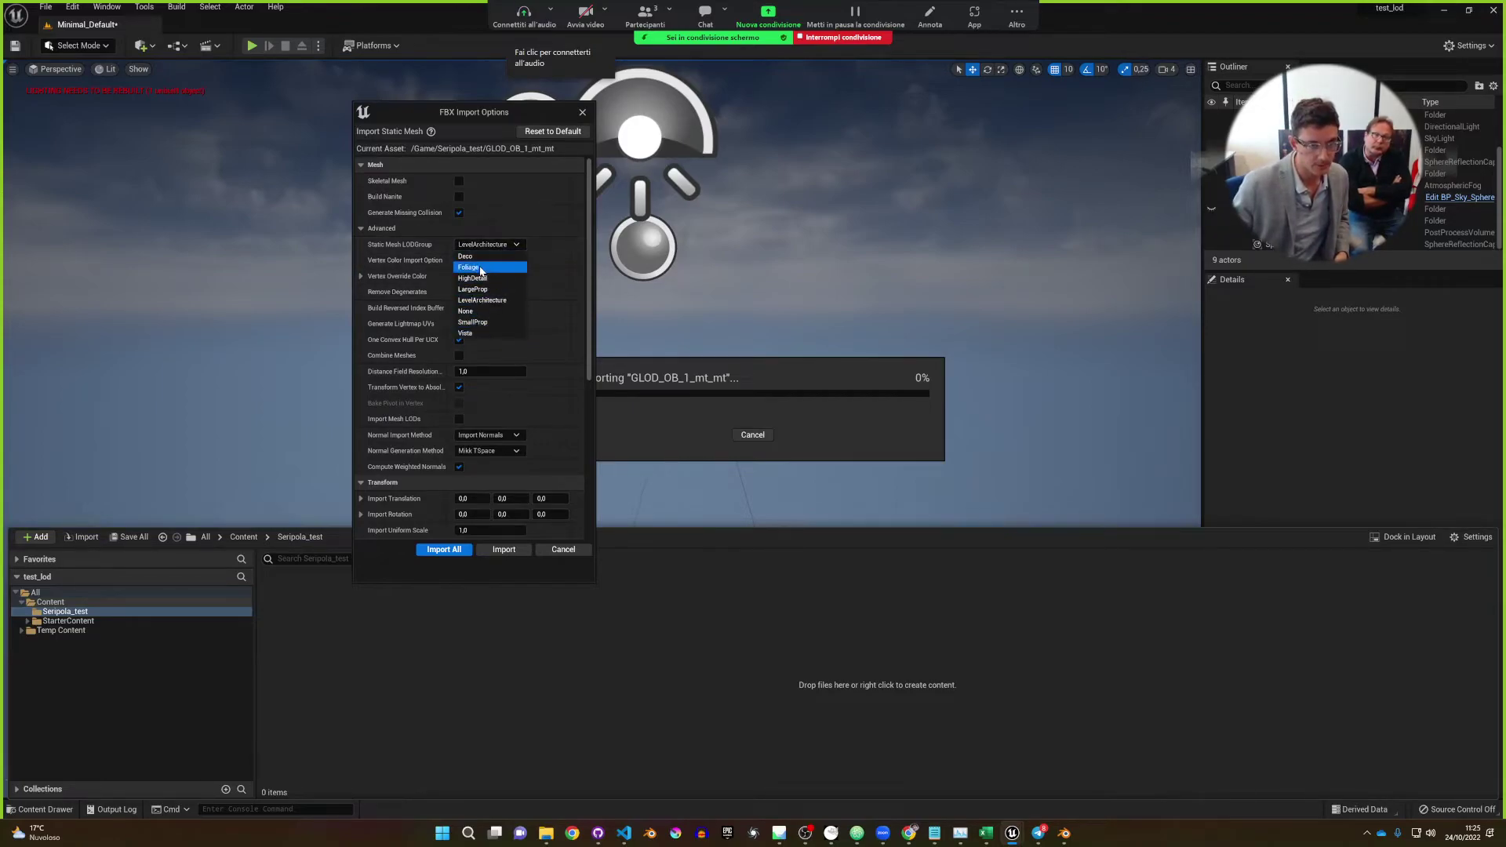
{"action": "left_click", "coordinate": [492, 311]}
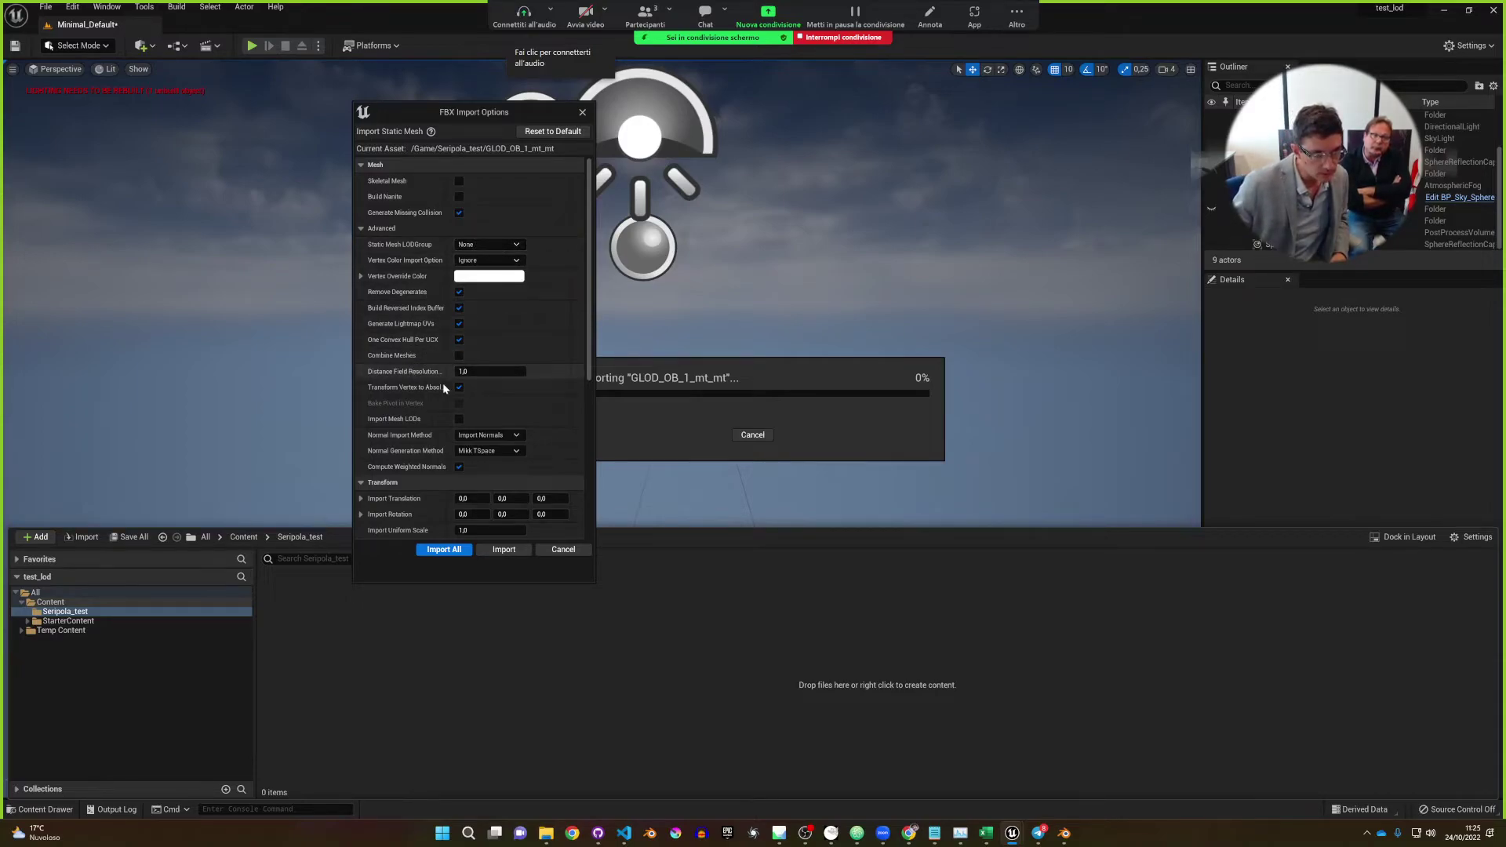
{"action": "left_click", "coordinate": [460, 419]}
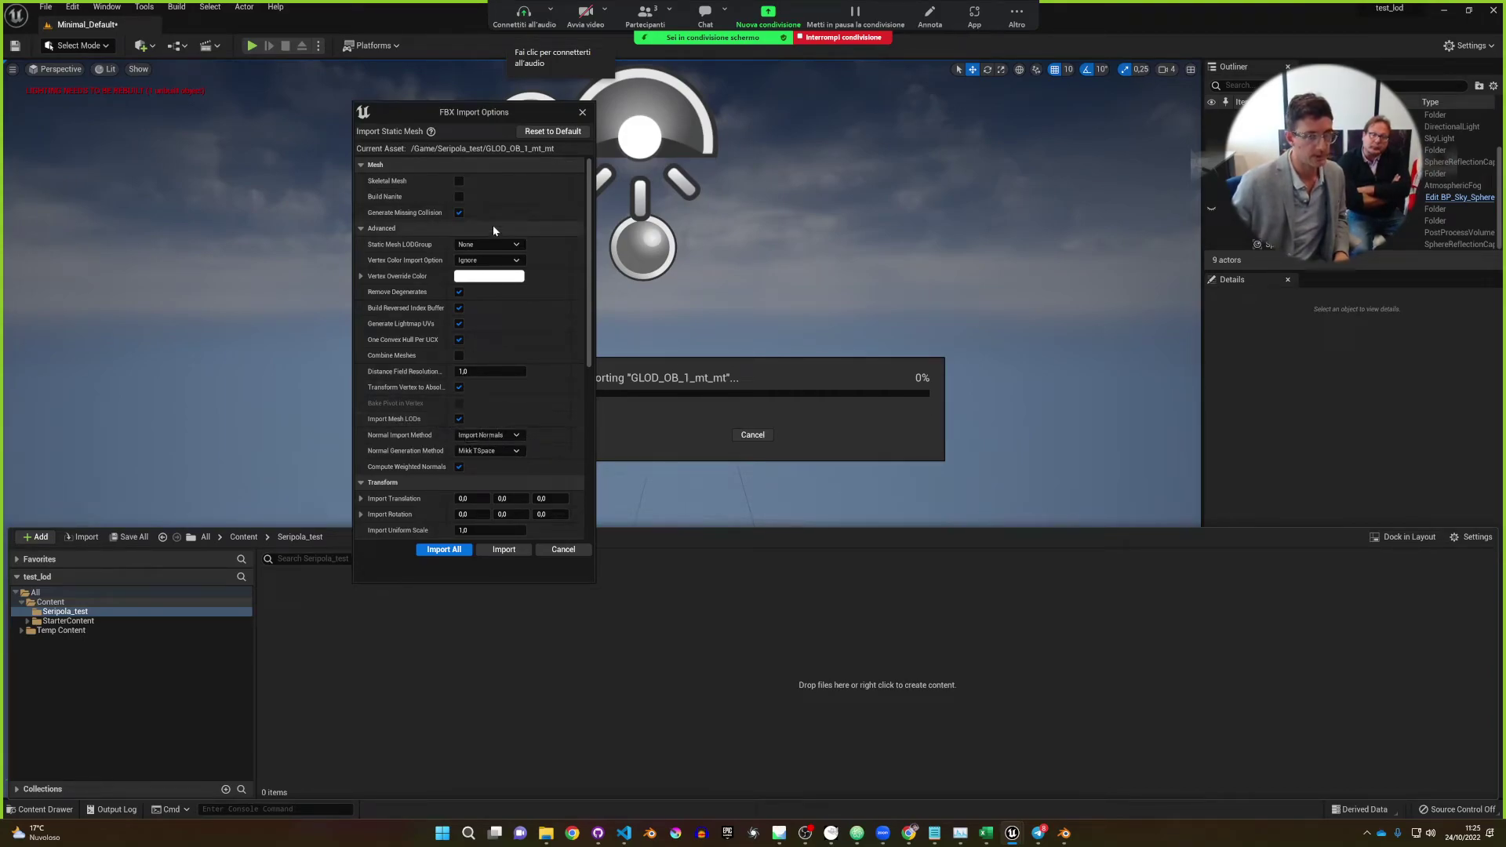
{"action": "left_click", "coordinate": [497, 246]}
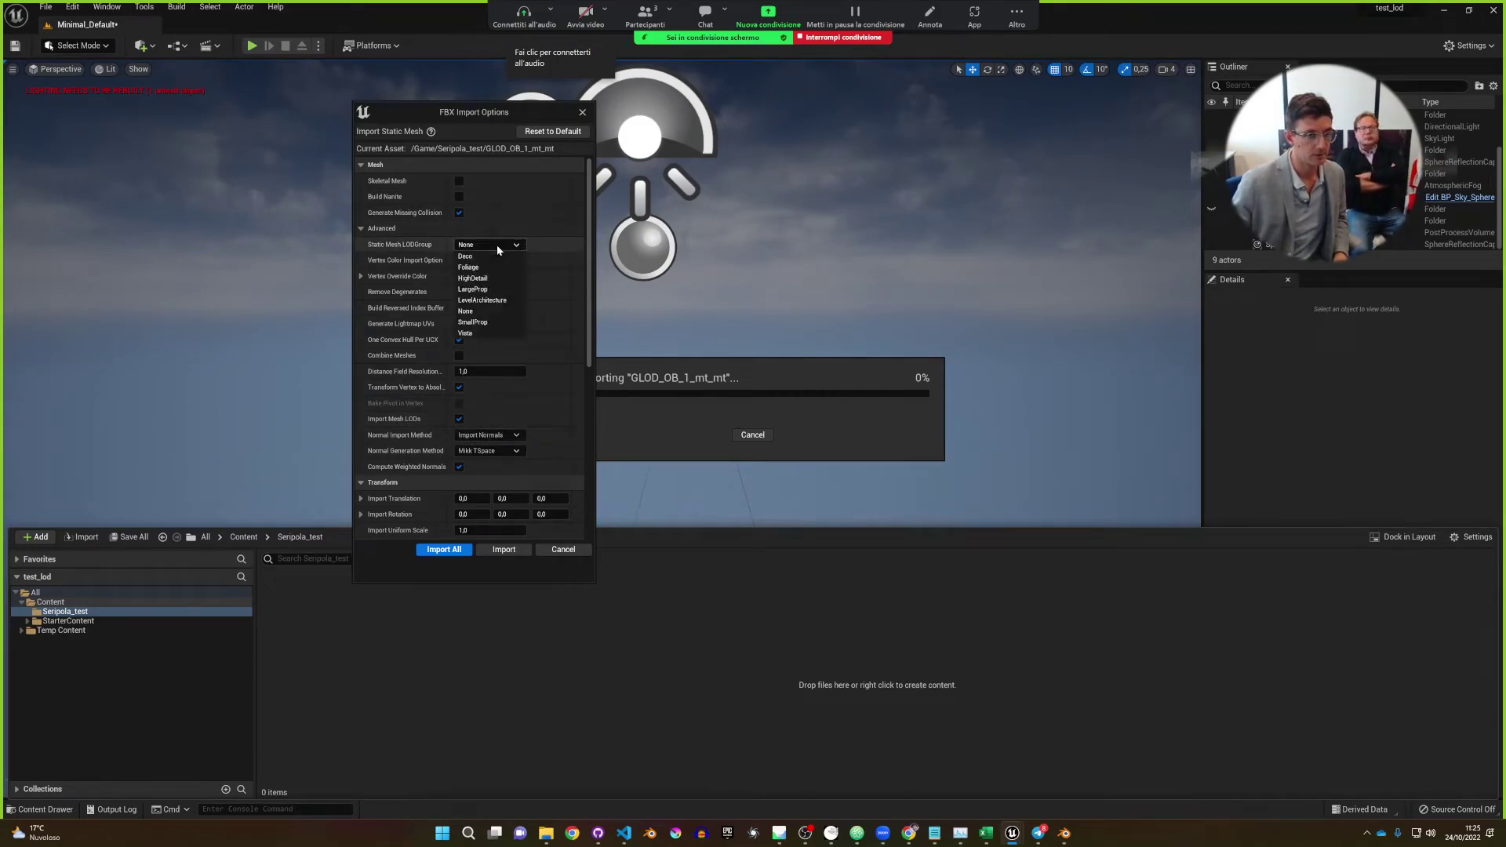
{"action": "left_click", "coordinate": [538, 240]}
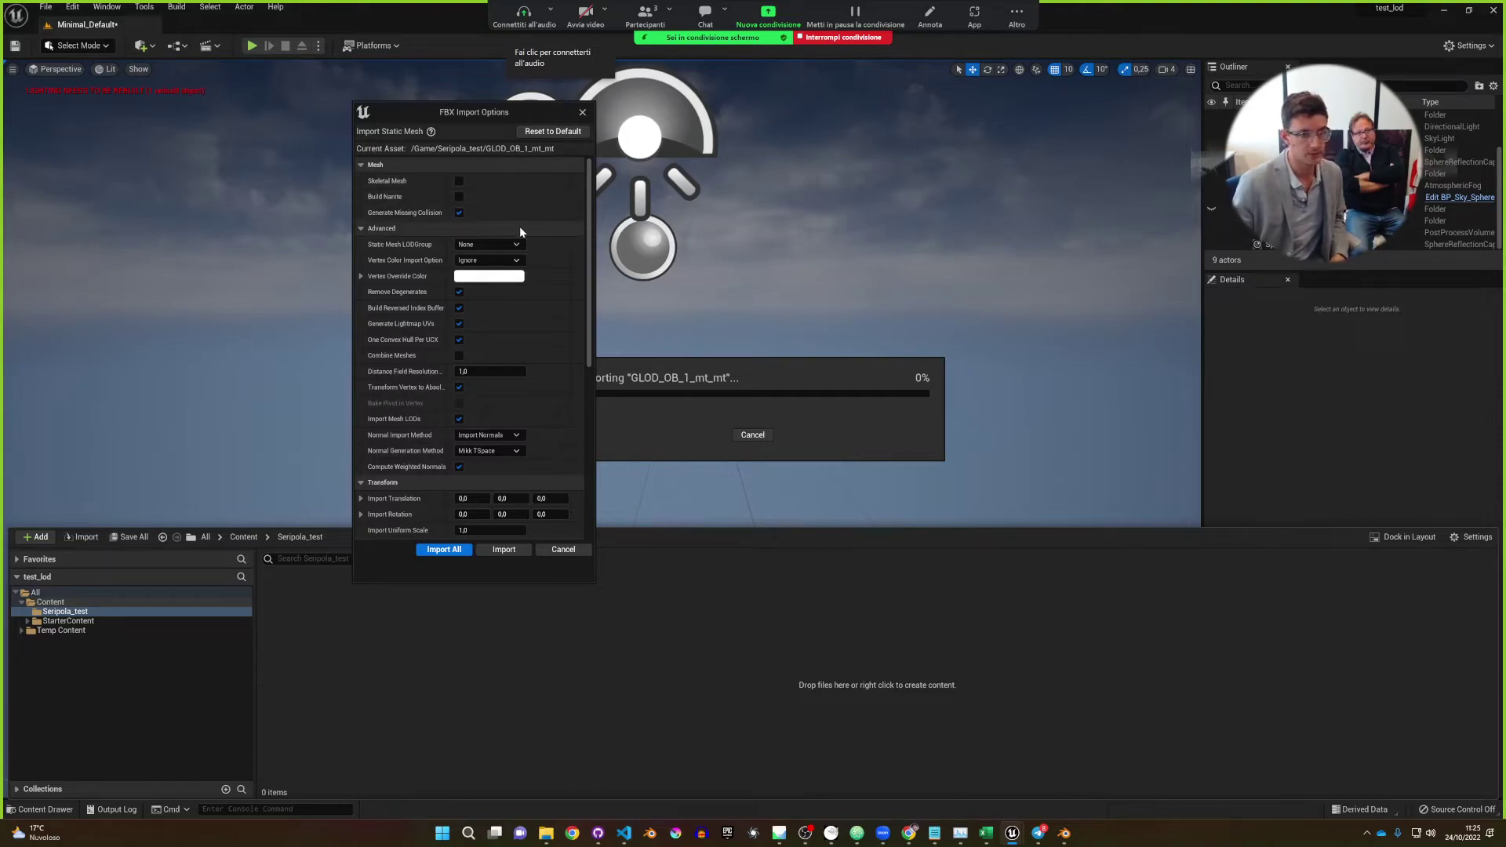
{"action": "left_click", "coordinate": [457, 553]}
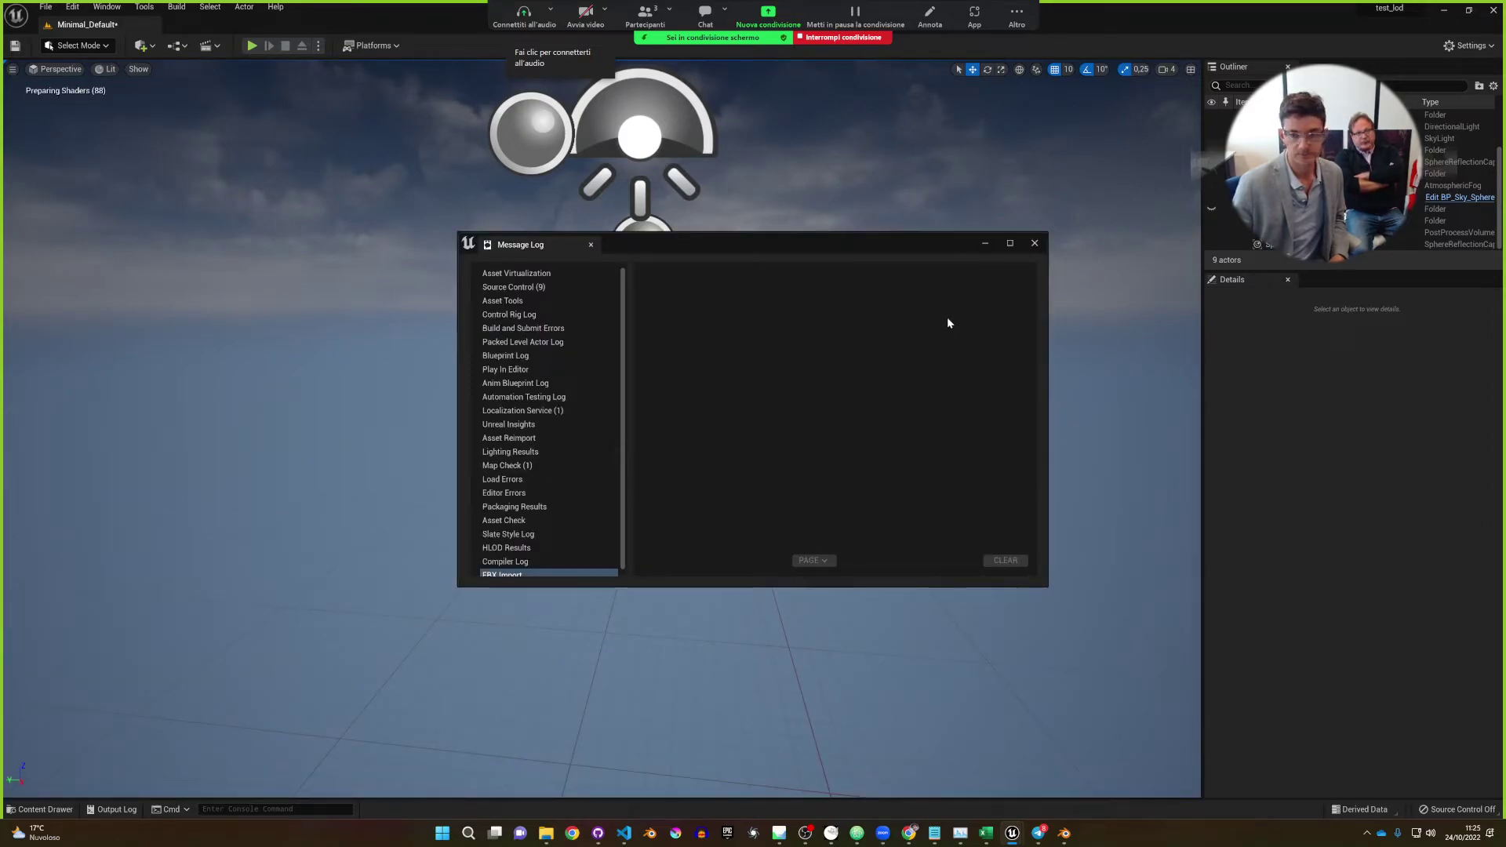
Close the Message Log, add and select a new Outliner folder, and open the Seripola_test assets.
{"action": "left_click", "coordinate": [1034, 244]}
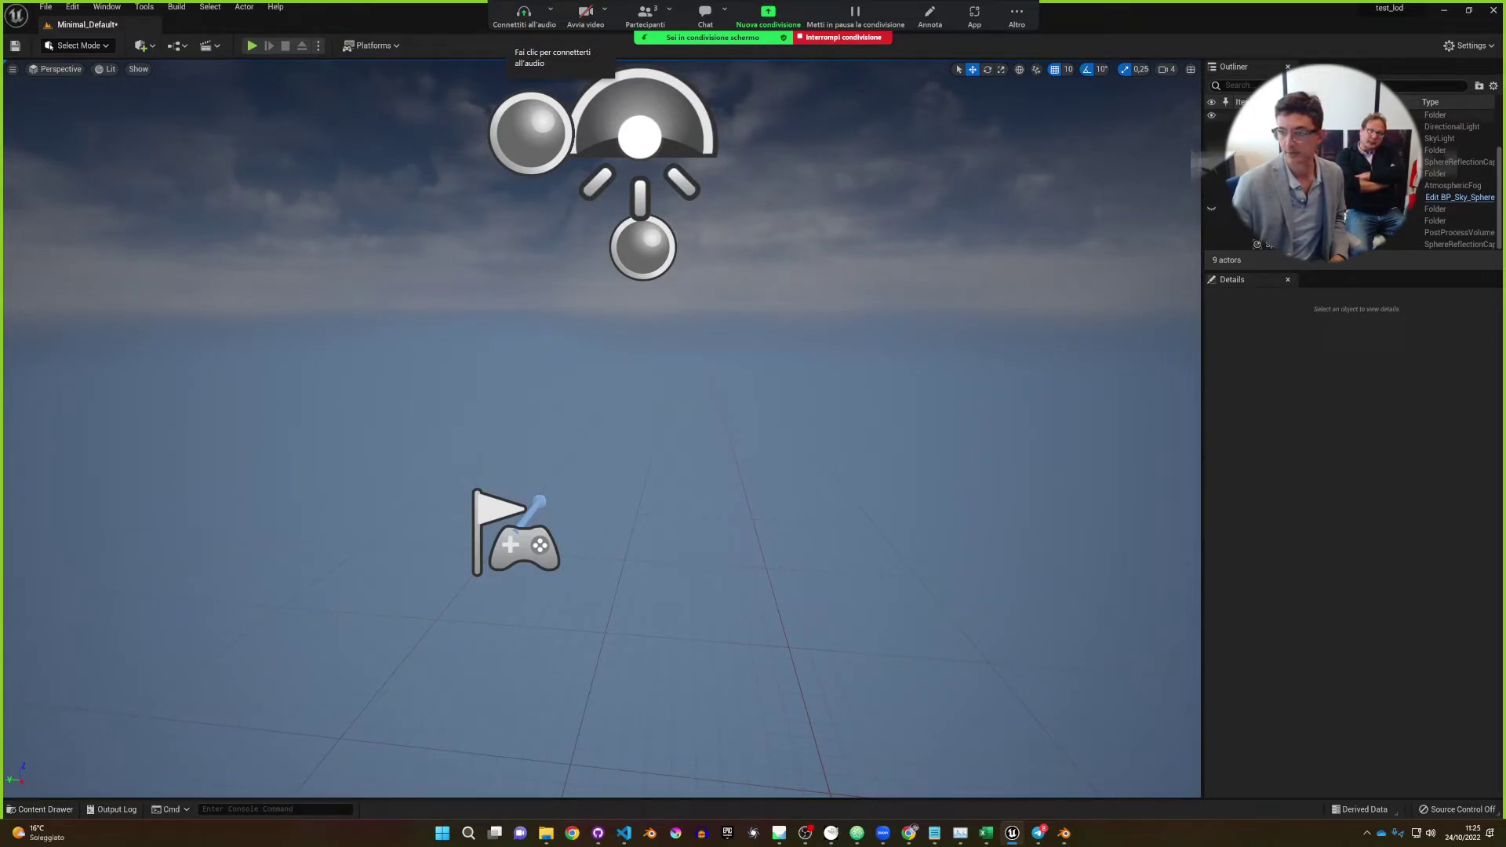
{"action": "scroll", "coordinate": [1255, 138], "scroll_direction": "up", "scroll_amount": 1}
{"action": "scroll", "coordinate": [1255, 138], "scroll_direction": "up", "scroll_amount": 1}
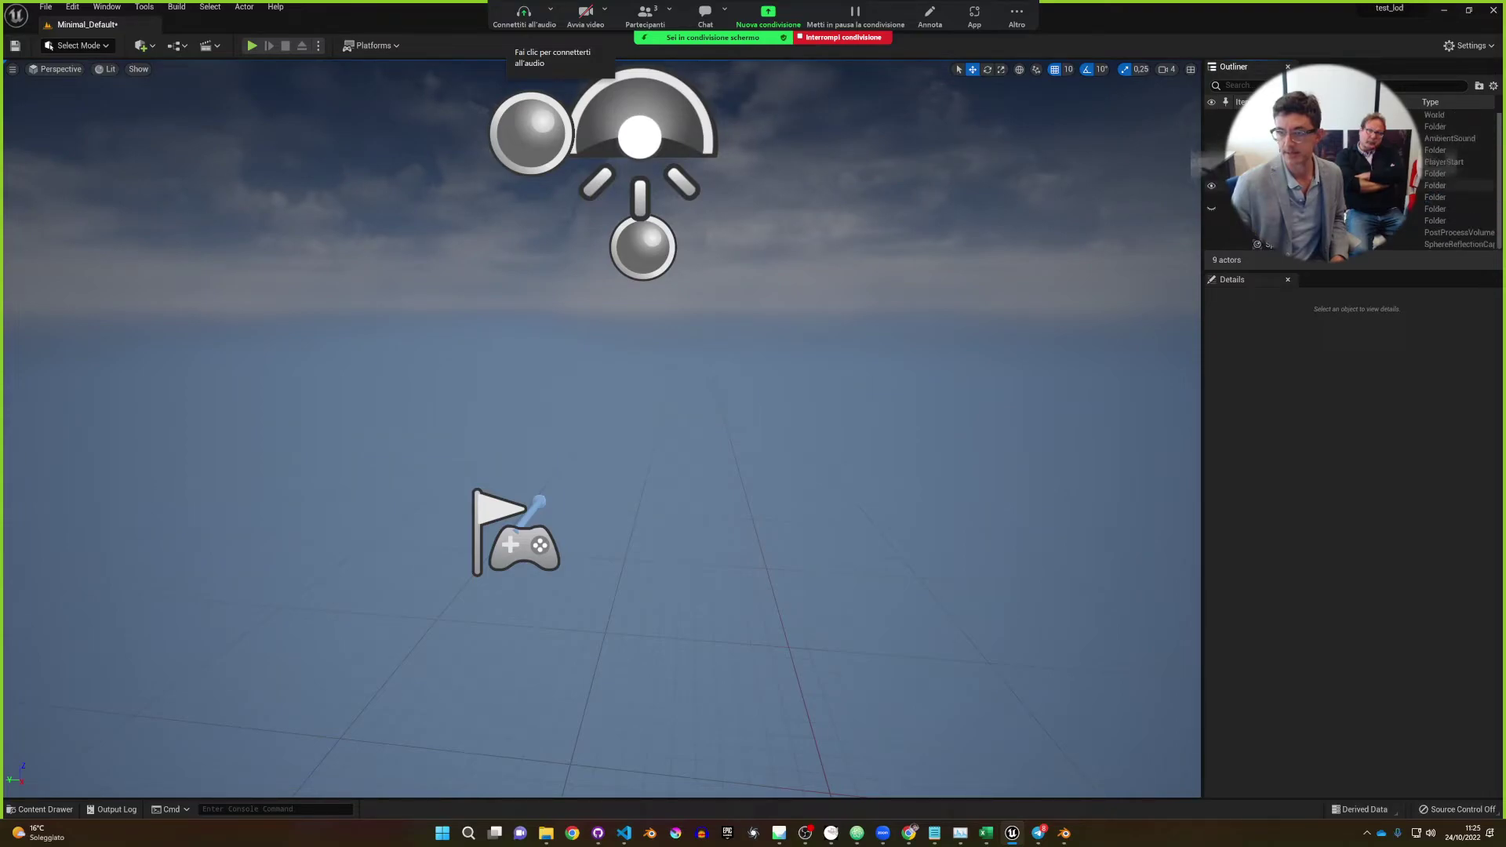
{"action": "scroll", "coordinate": [1334, 201], "scroll_direction": "up", "scroll_amount": 1}
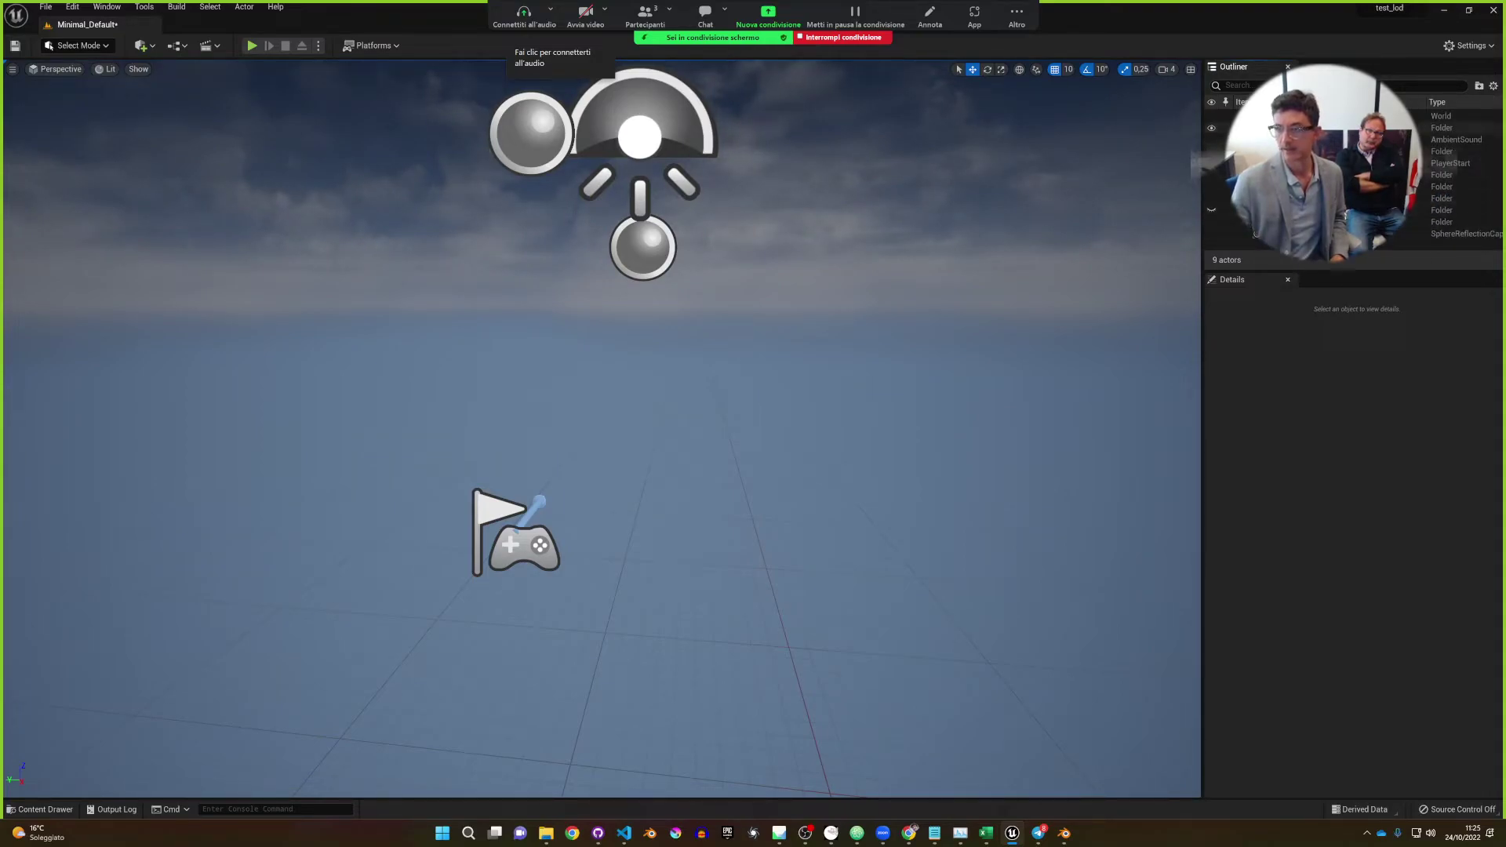
{"action": "left_click", "coordinate": [1480, 86]}
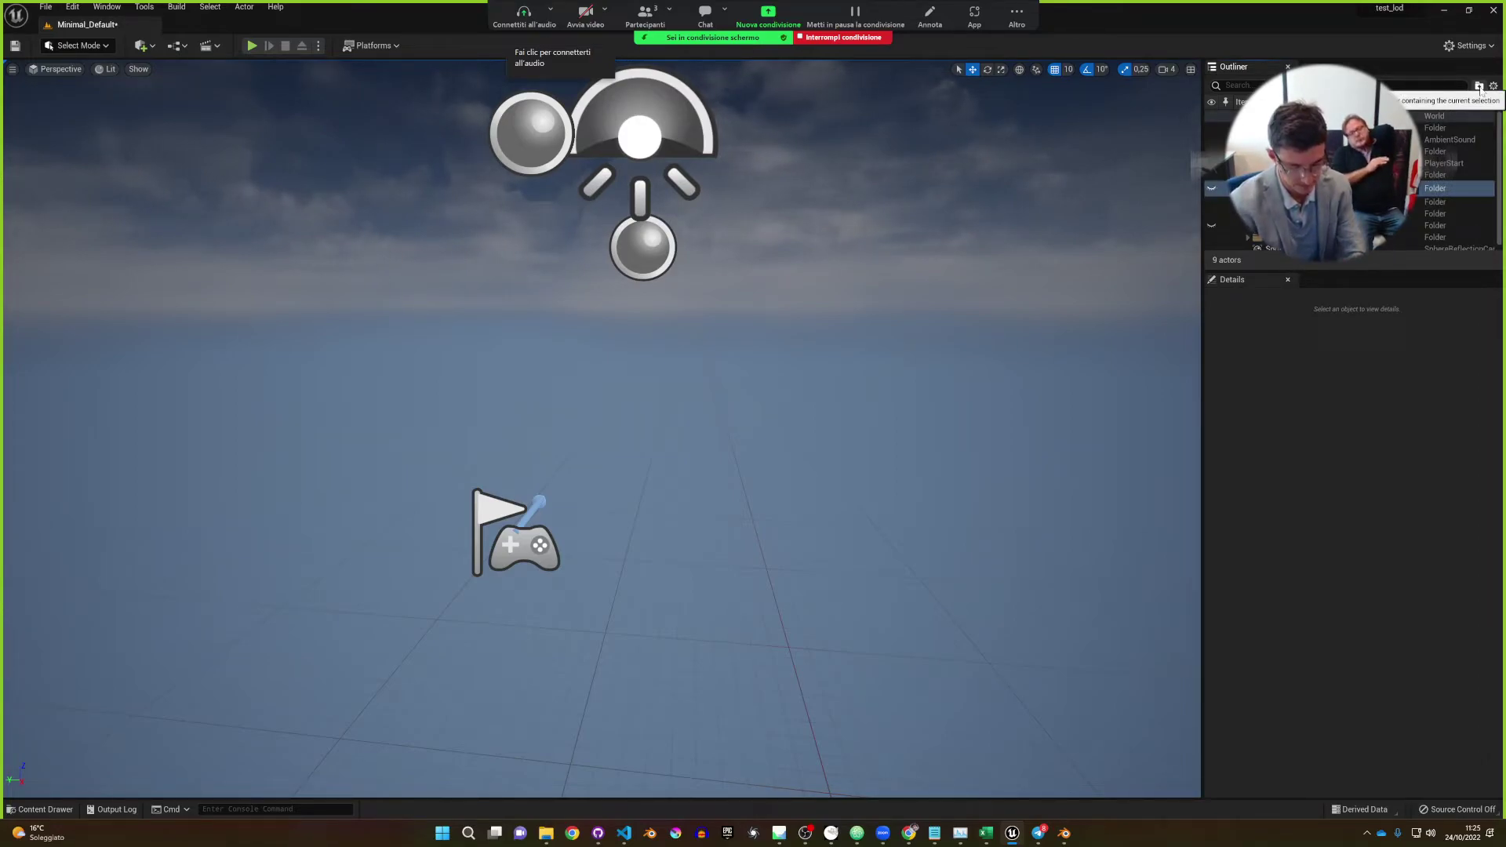
{"action": "left_click", "coordinate": [1480, 87]}
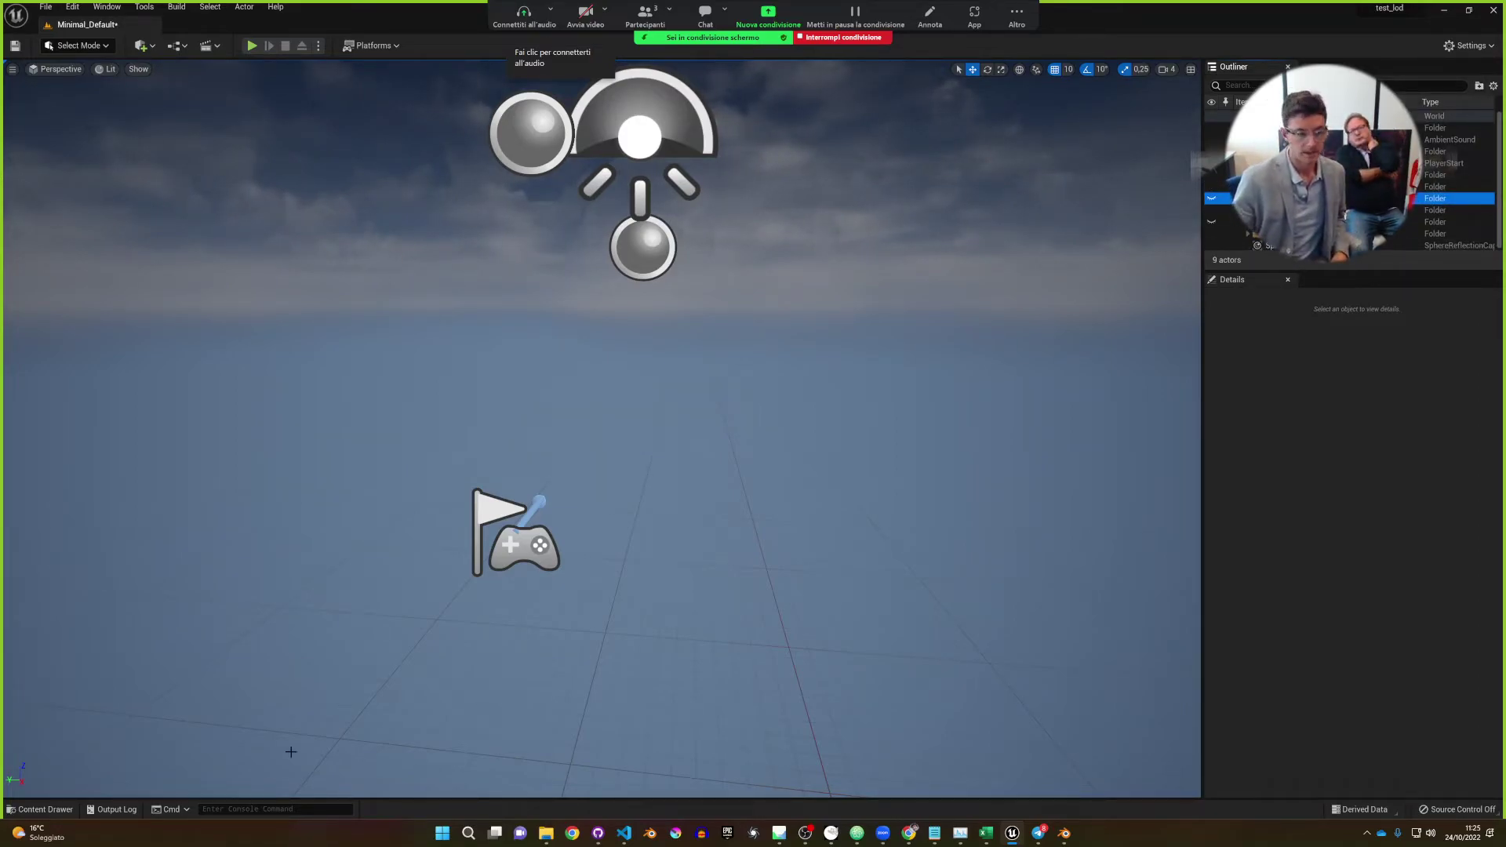
{"action": "left_click", "coordinate": [44, 810]}
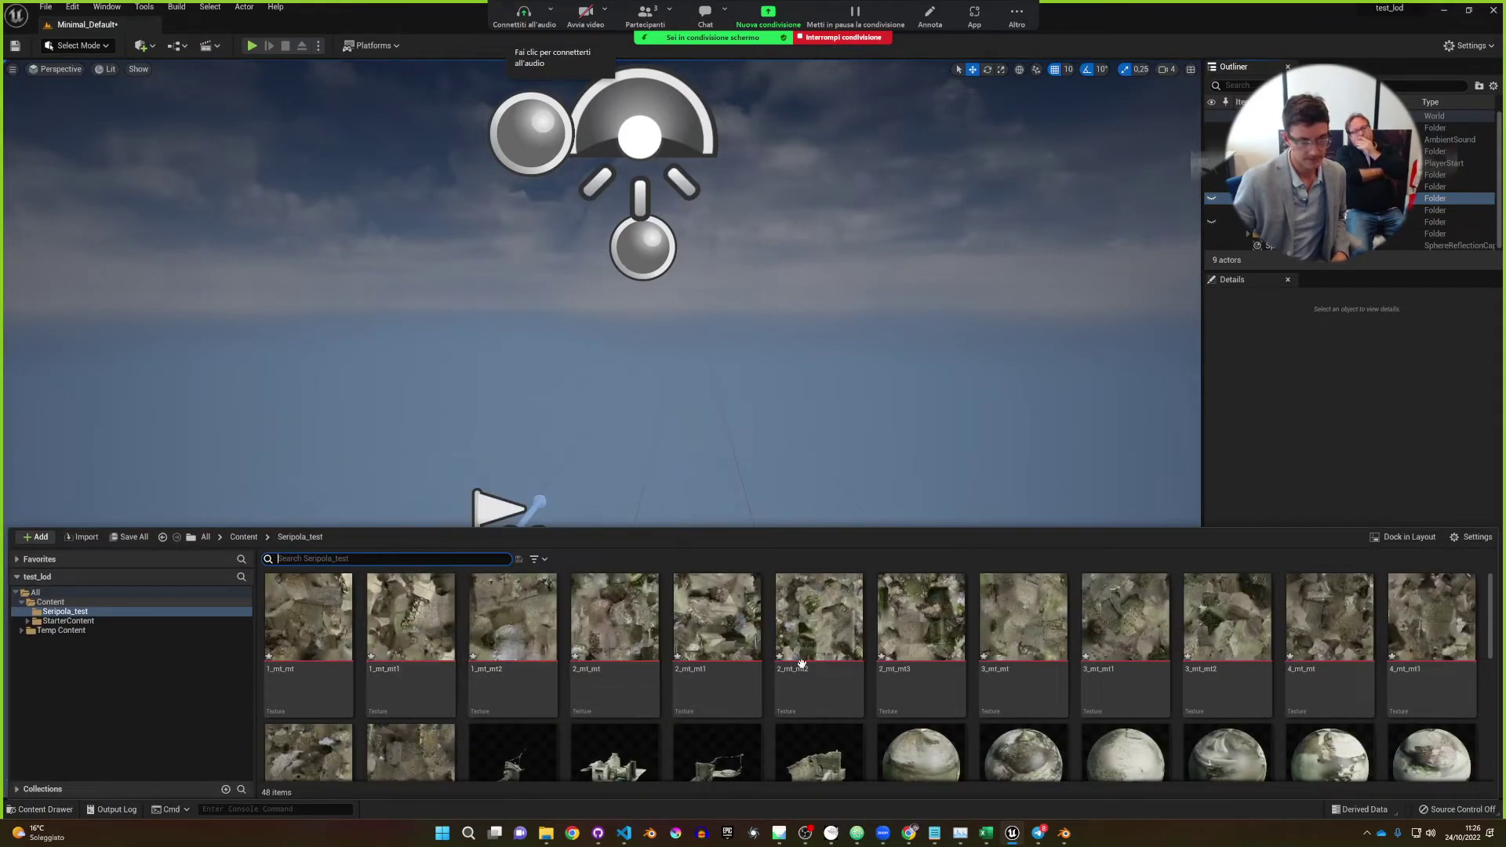
Review the 48 imported assets and save them with Save All and Save Selected.
{"action": "scroll", "coordinate": [784, 667], "scroll_direction": "down", "scroll_amount": 2}
{"action": "scroll", "coordinate": [1105, 670], "scroll_direction": "down", "scroll_amount": 5}
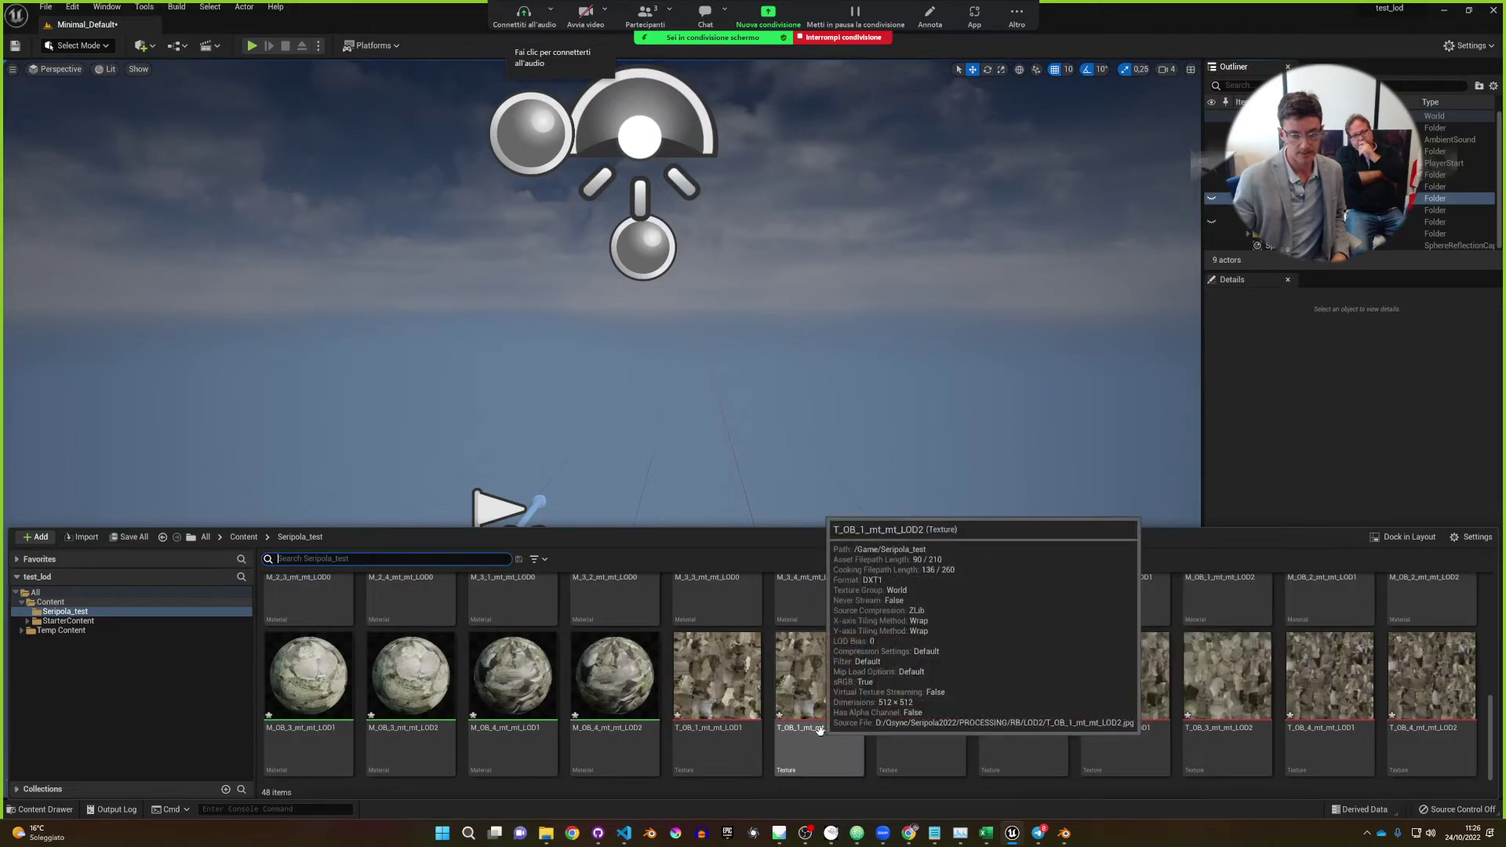
{"action": "scroll", "coordinate": [863, 722], "scroll_direction": "up", "scroll_amount": 5}
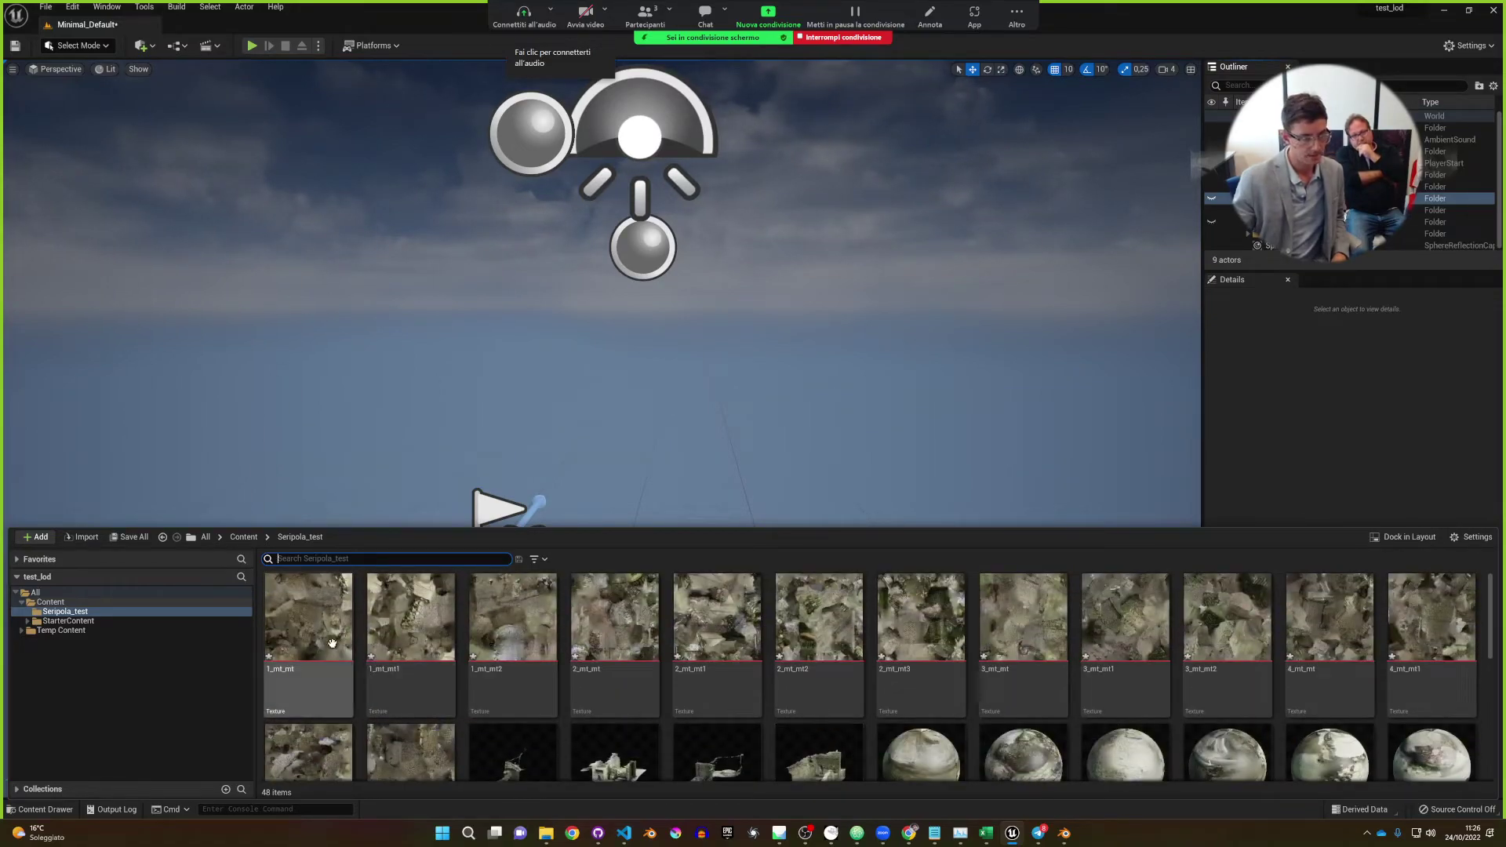
{"action": "left_click", "coordinate": [124, 538]}
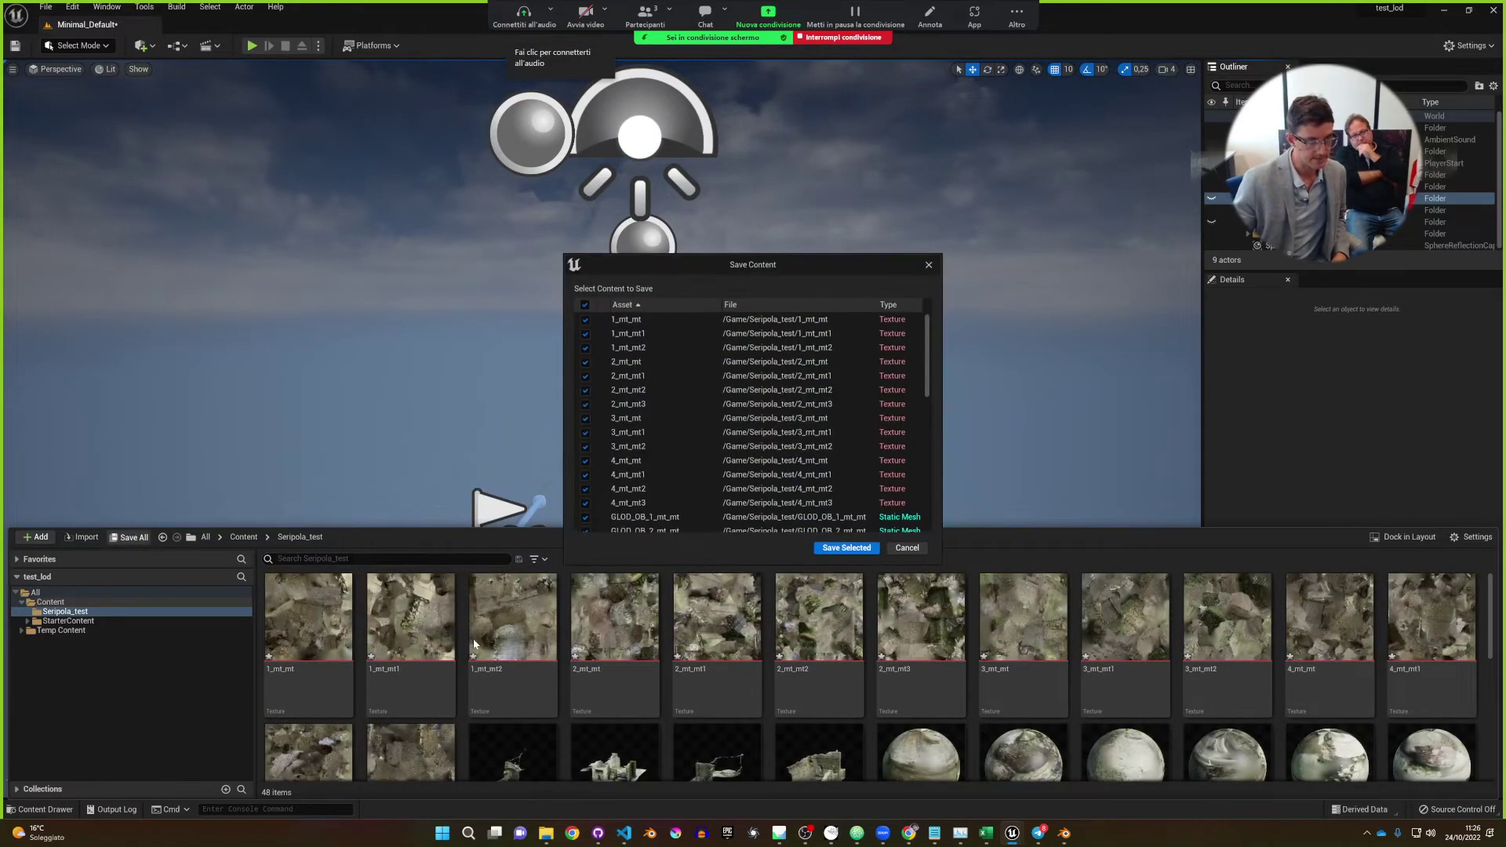
{"action": "left_click", "coordinate": [846, 547]}
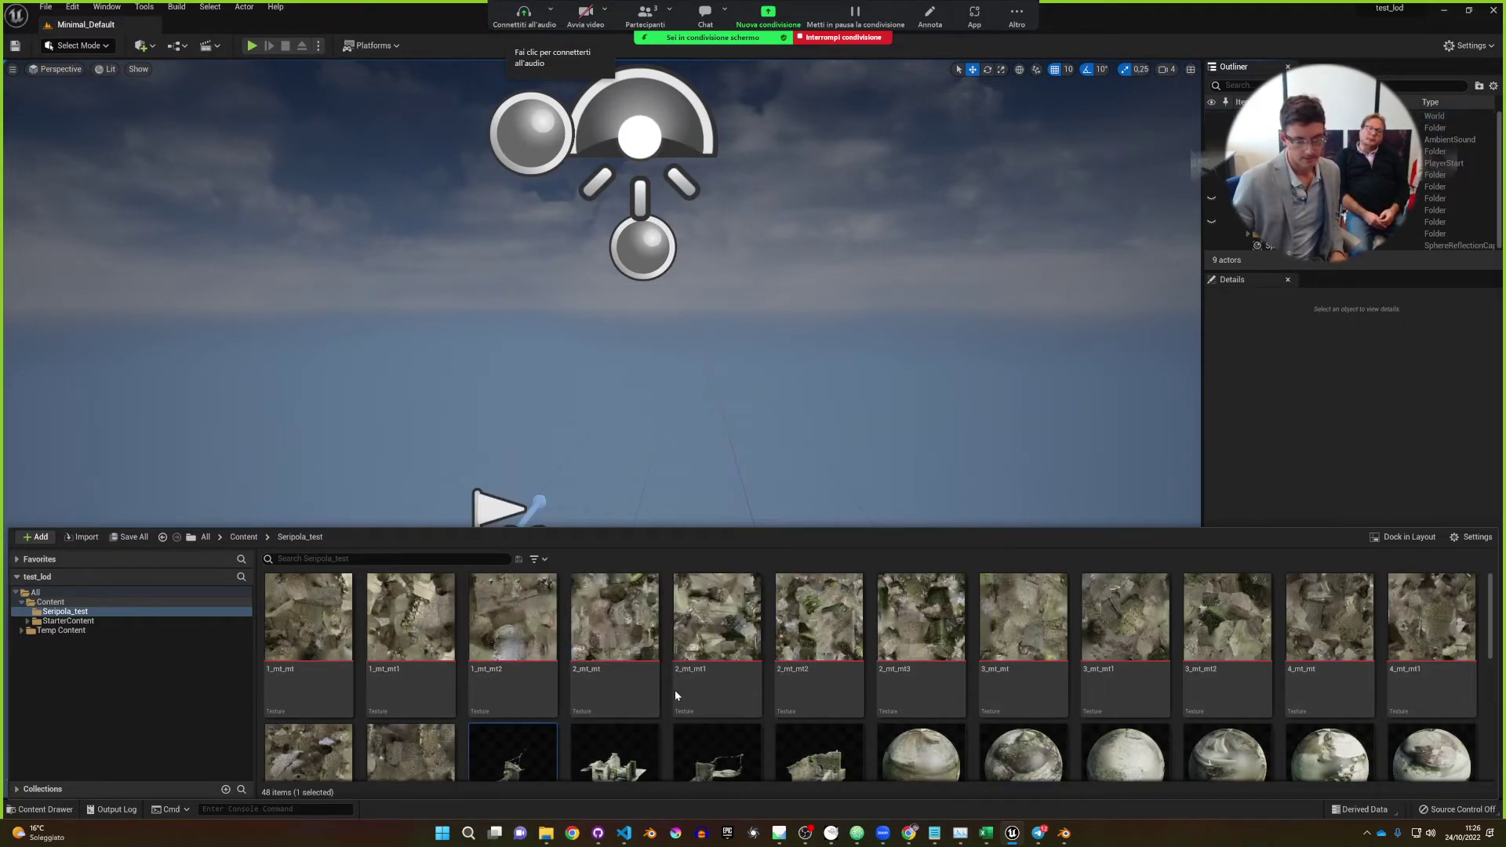
Place the four GLOD_OB meshes in the level at location 0,0,0.
{"action": "scroll", "coordinate": [675, 690], "scroll_direction": "down", "scroll_amount": 1}
{"action": "left_click", "coordinate": [506, 710]}
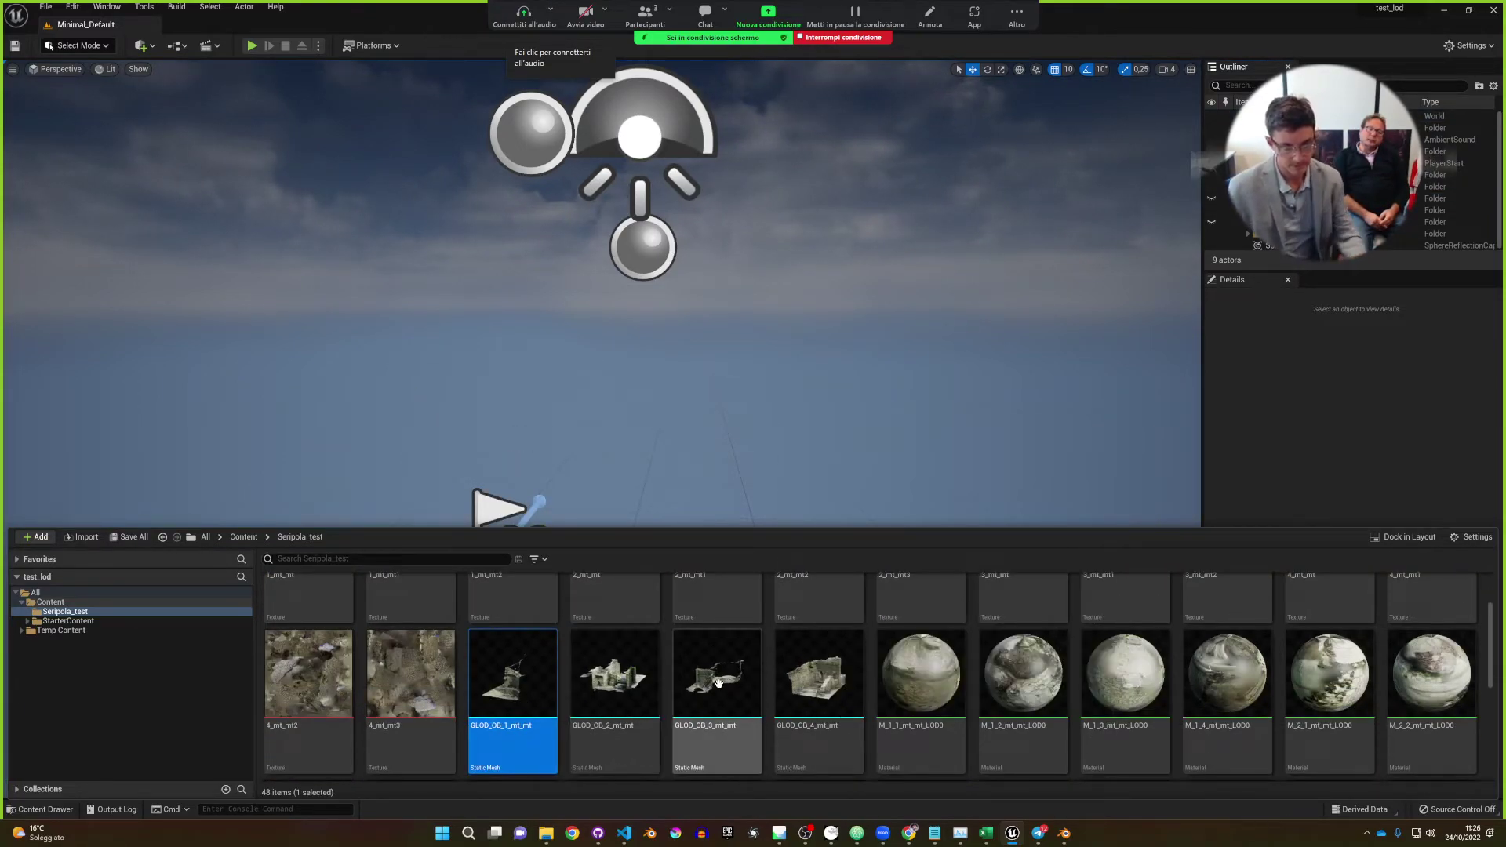
{"action": "left_click", "coordinate": [840, 730], "text": "shift"}
{"action": "left_click_drag", "start_coordinate": [840, 731], "coordinate": [622, 393]}
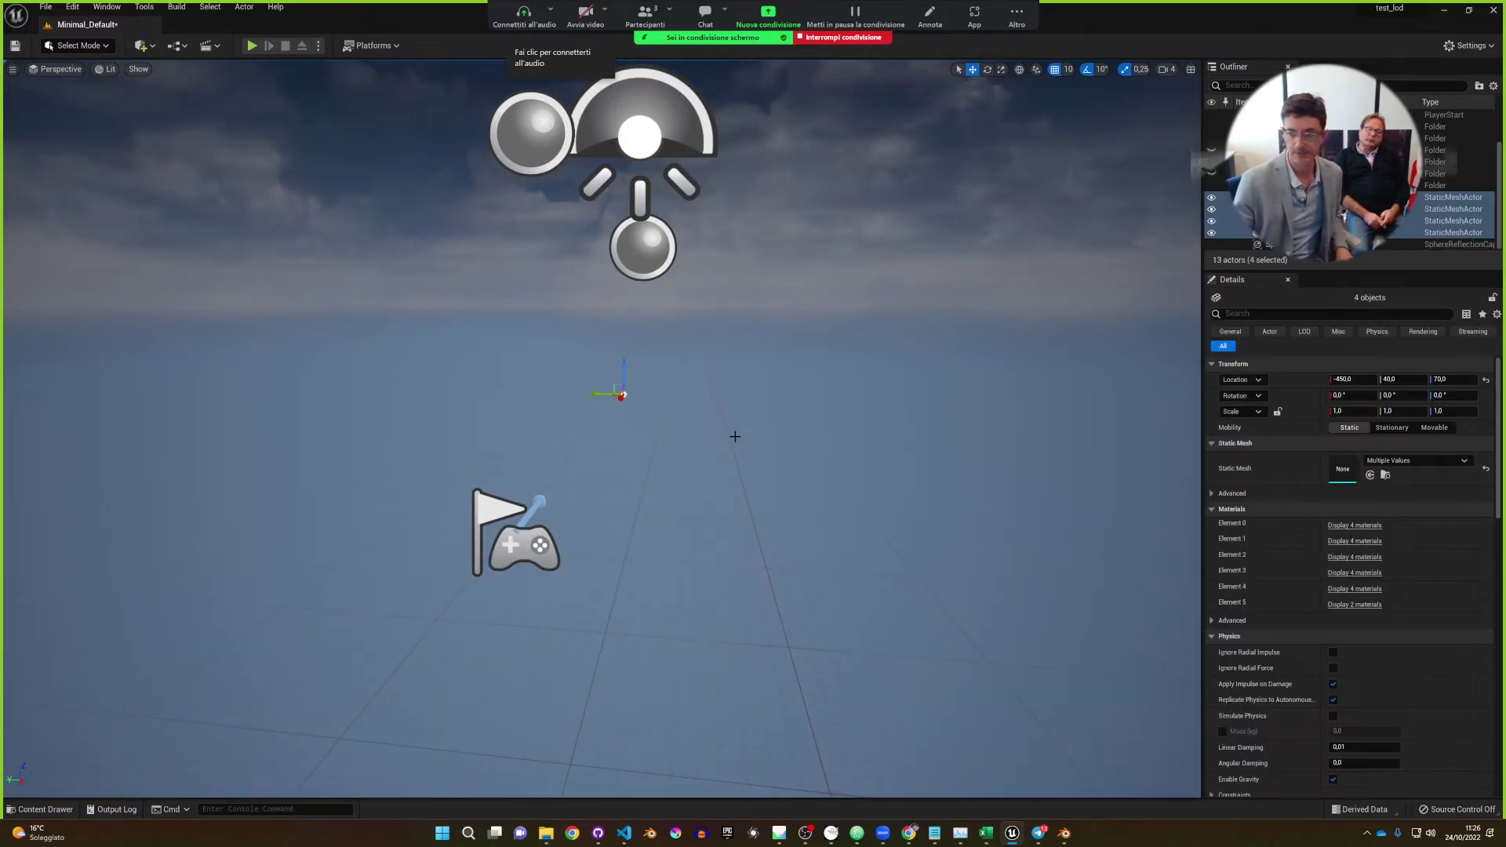
{"action": "left_click", "coordinate": [1365, 380]}
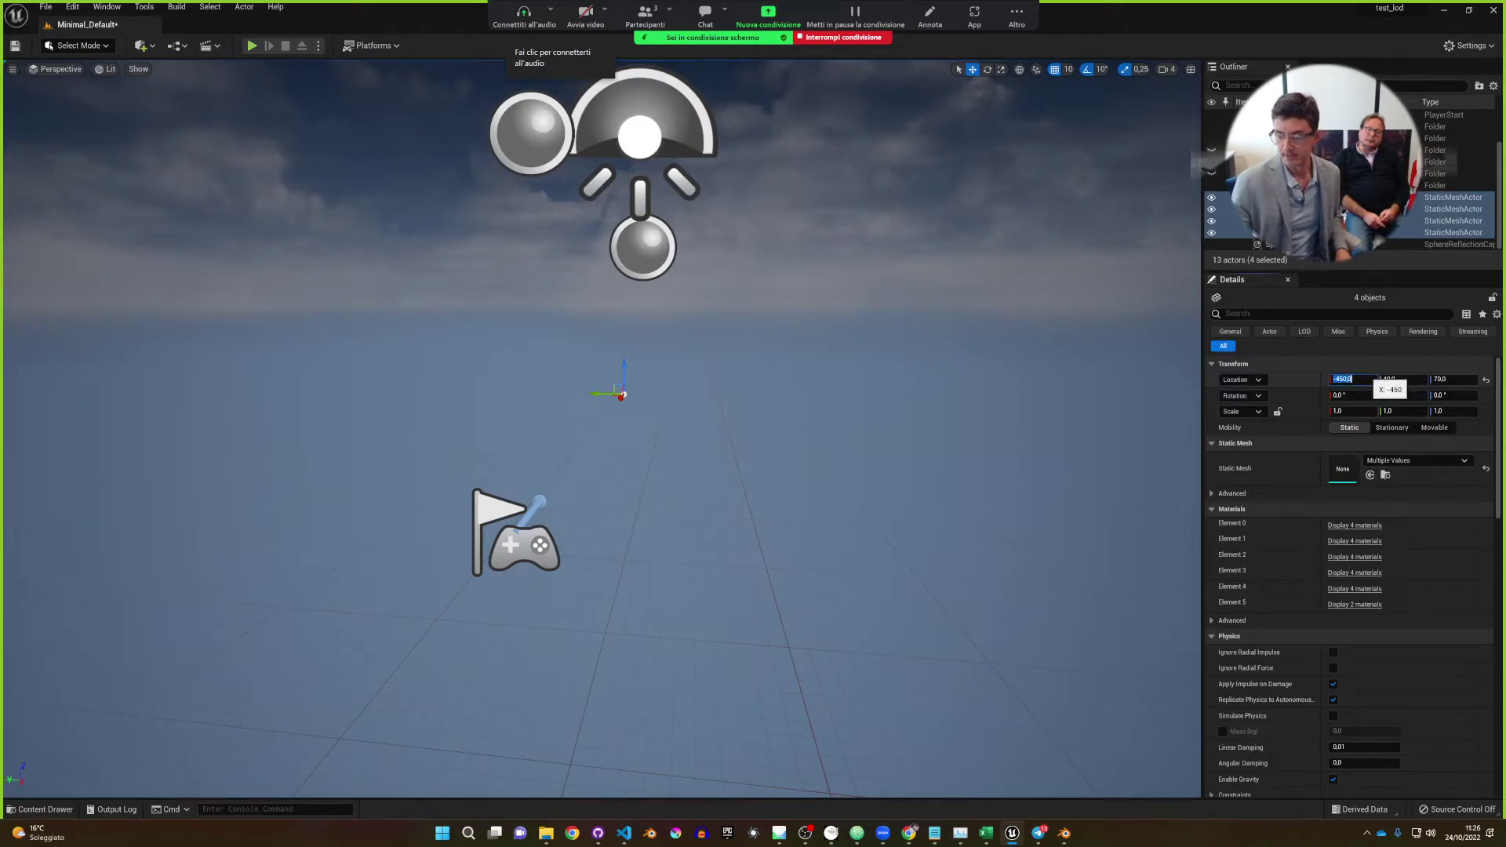
{"action": "type", "text": "0"}
{"action": "key", "text": "Tab"}
{"action": "type", "text": "0"}
{"action": "key", "text": "Tab"}
{"action": "type", "text": "0"}
{"action": "key", "text": "Return"}
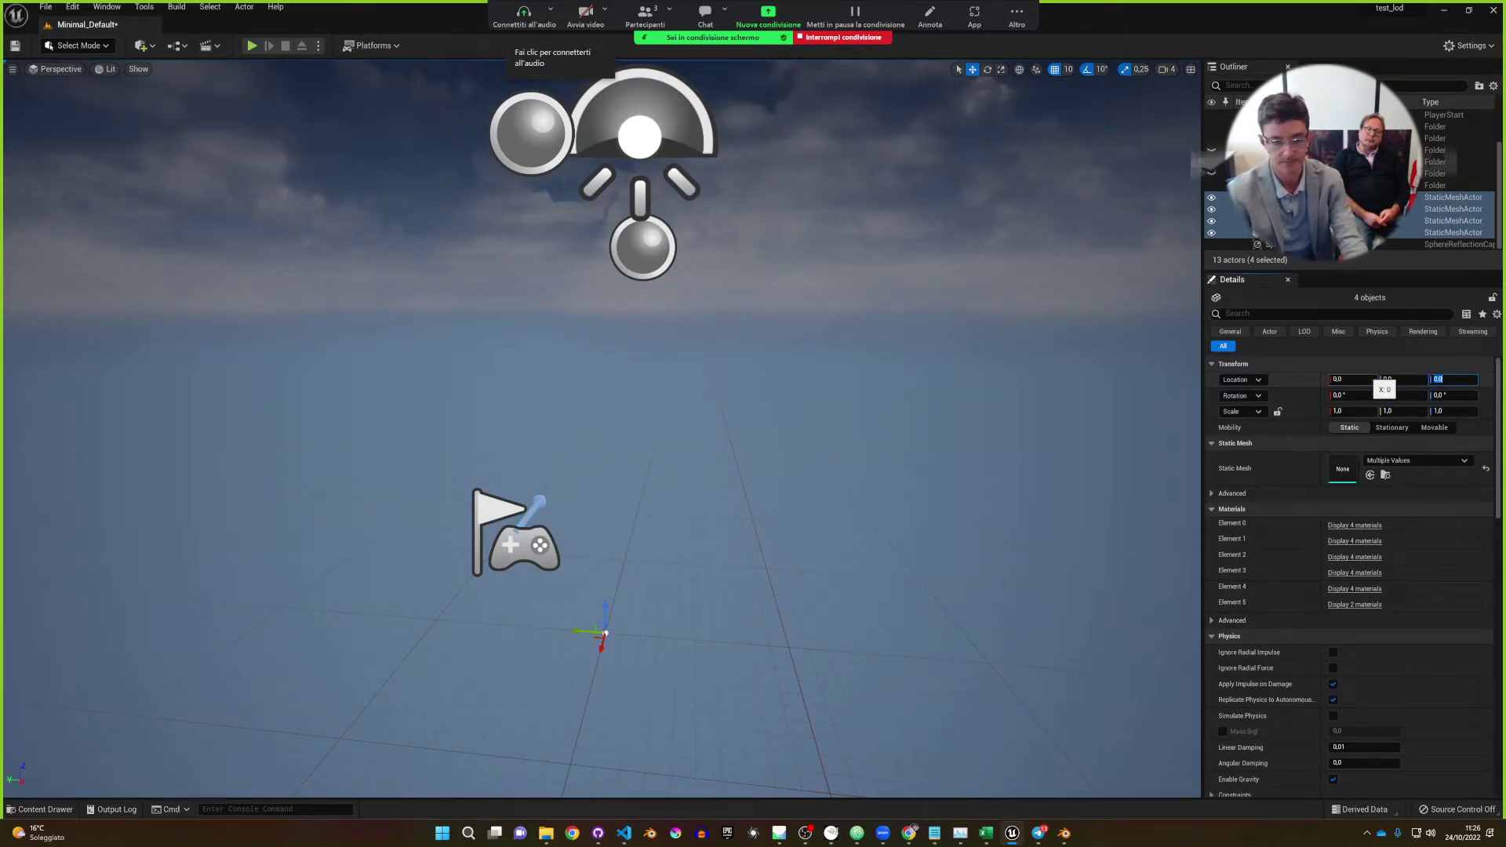
Fly in toward the ruin walls and select the GLOD_OB_1_mt_mt mesh.
{"action": "right_click_drag", "start_coordinate": [768, 575], "coordinate": [875, 538]}
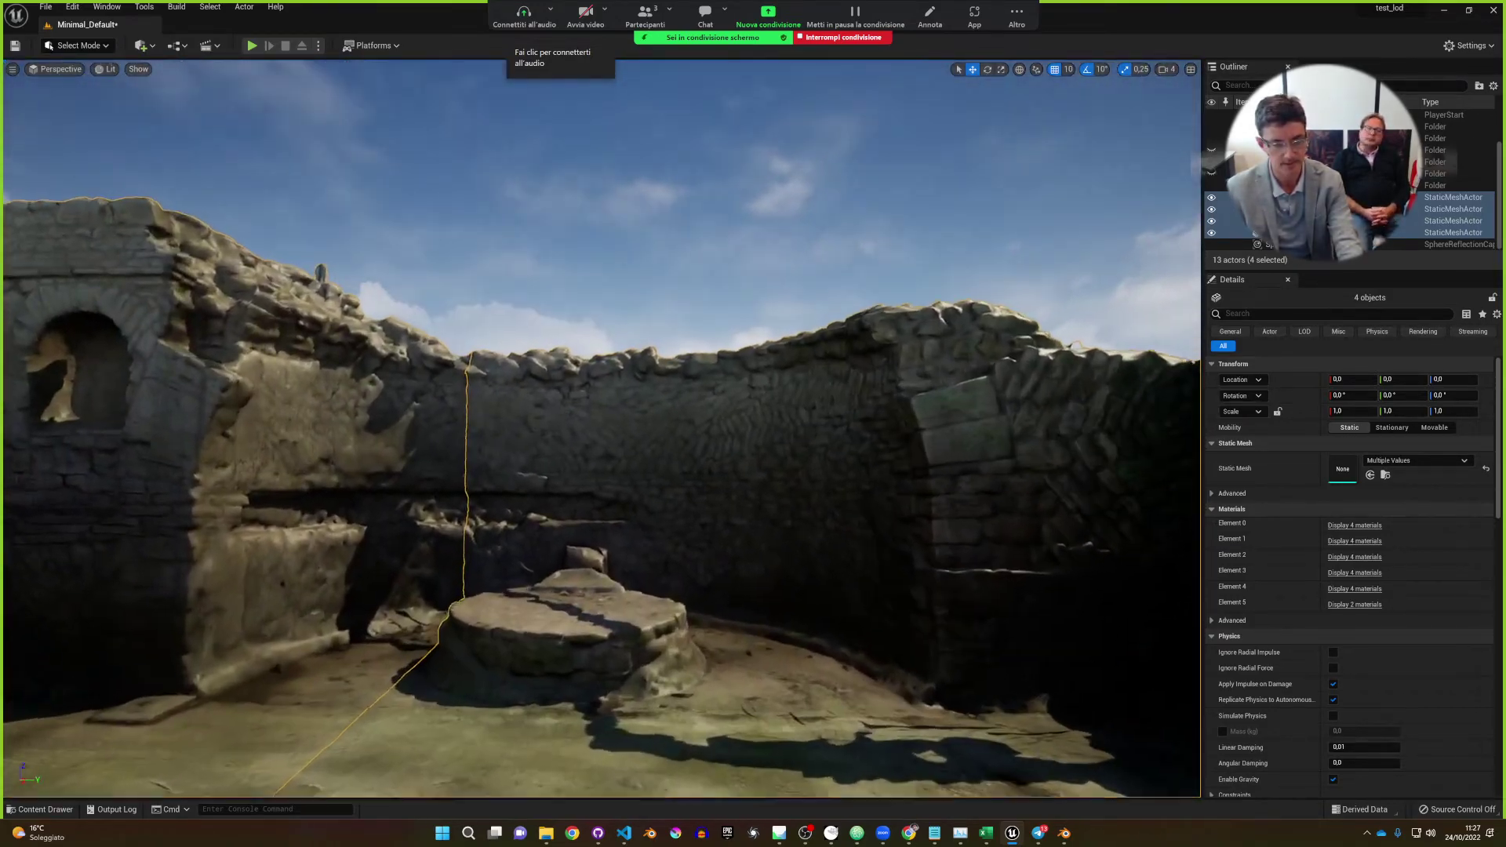
{"action": "right_click_drag", "start_coordinate": [555, 253], "coordinate": [556, 252]}
{"action": "left_click", "coordinate": [556, 253]}
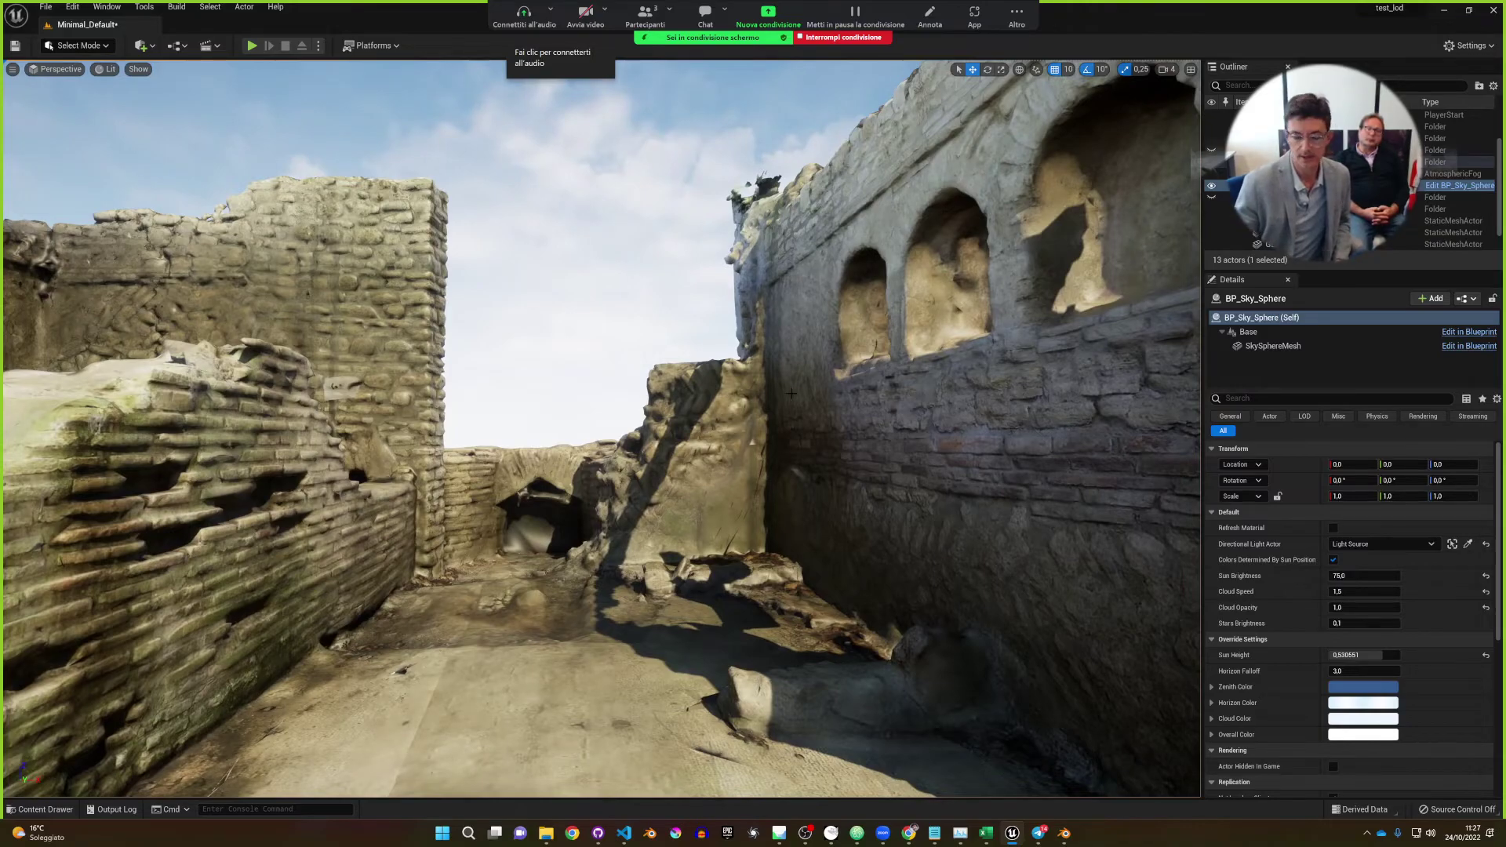
{"action": "scroll", "coordinate": [686, 497], "scroll_direction": "up", "scroll_amount": 2}
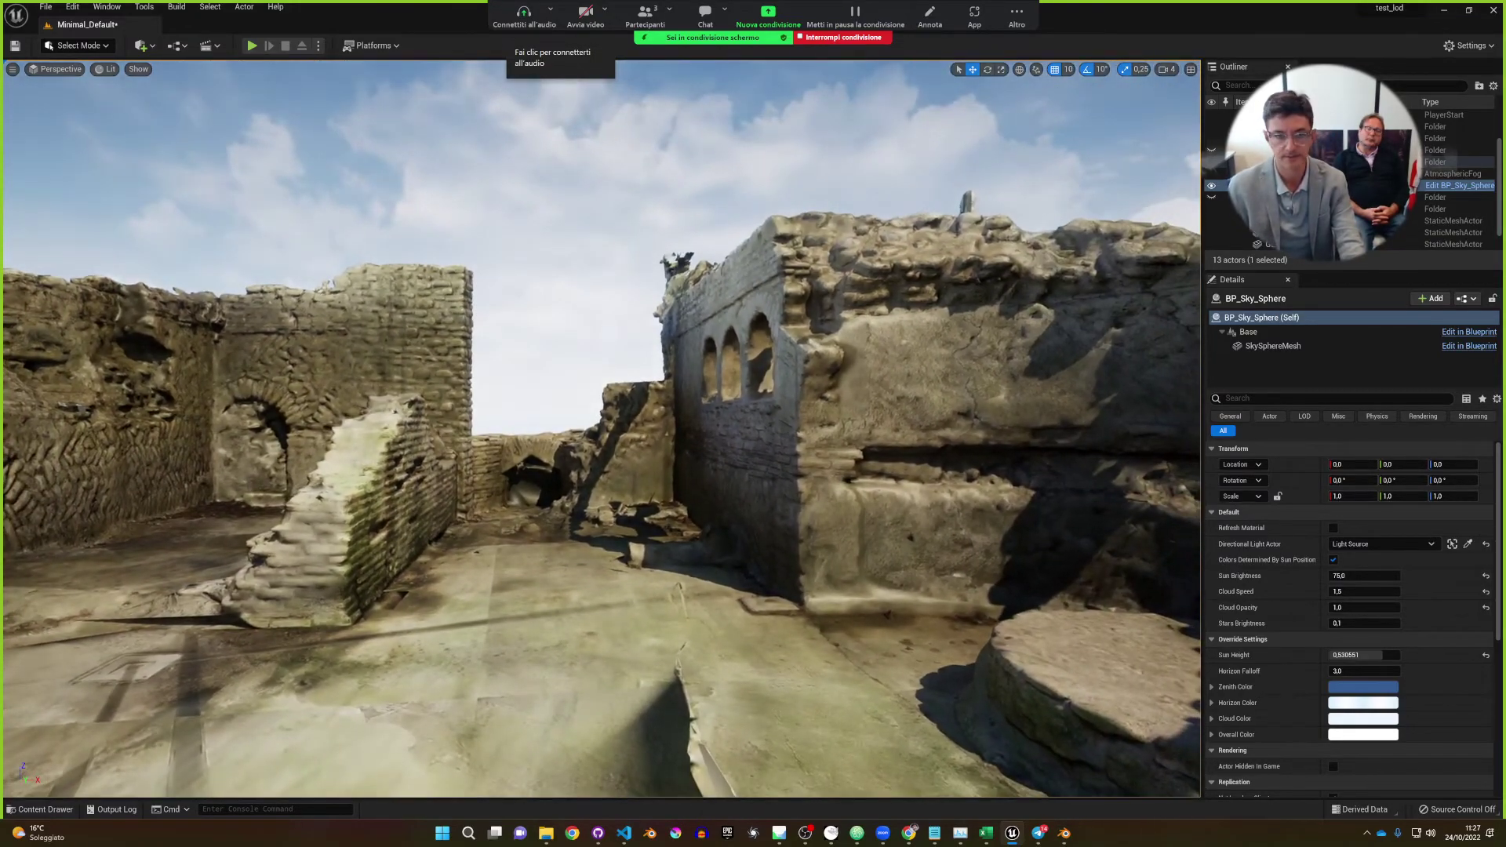
{"action": "scroll", "coordinate": [601, 429], "scroll_direction": "up", "scroll_amount": 3}
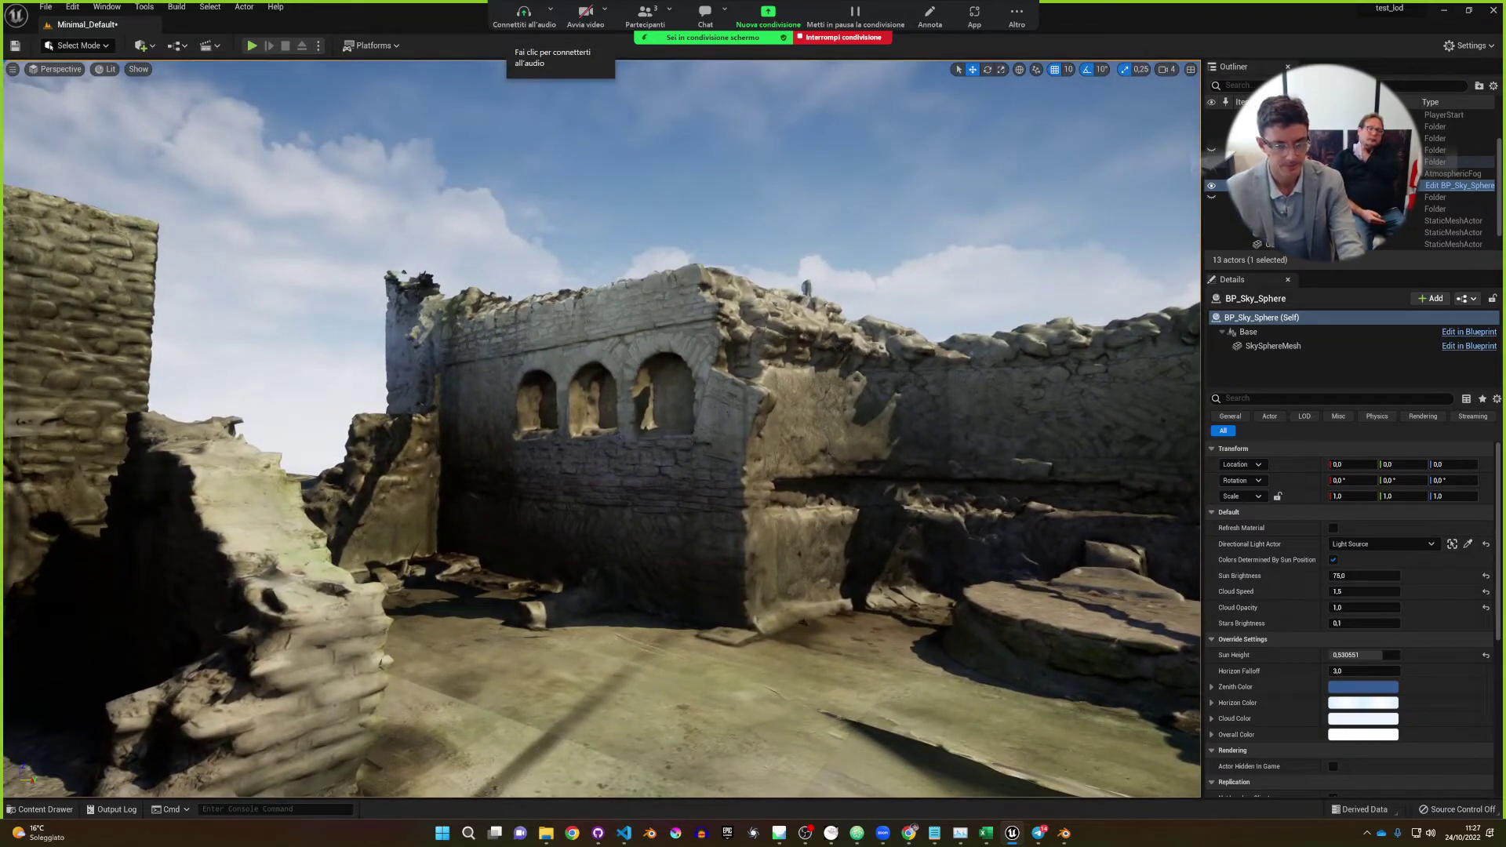
{"action": "left_click", "coordinate": [597, 470]}
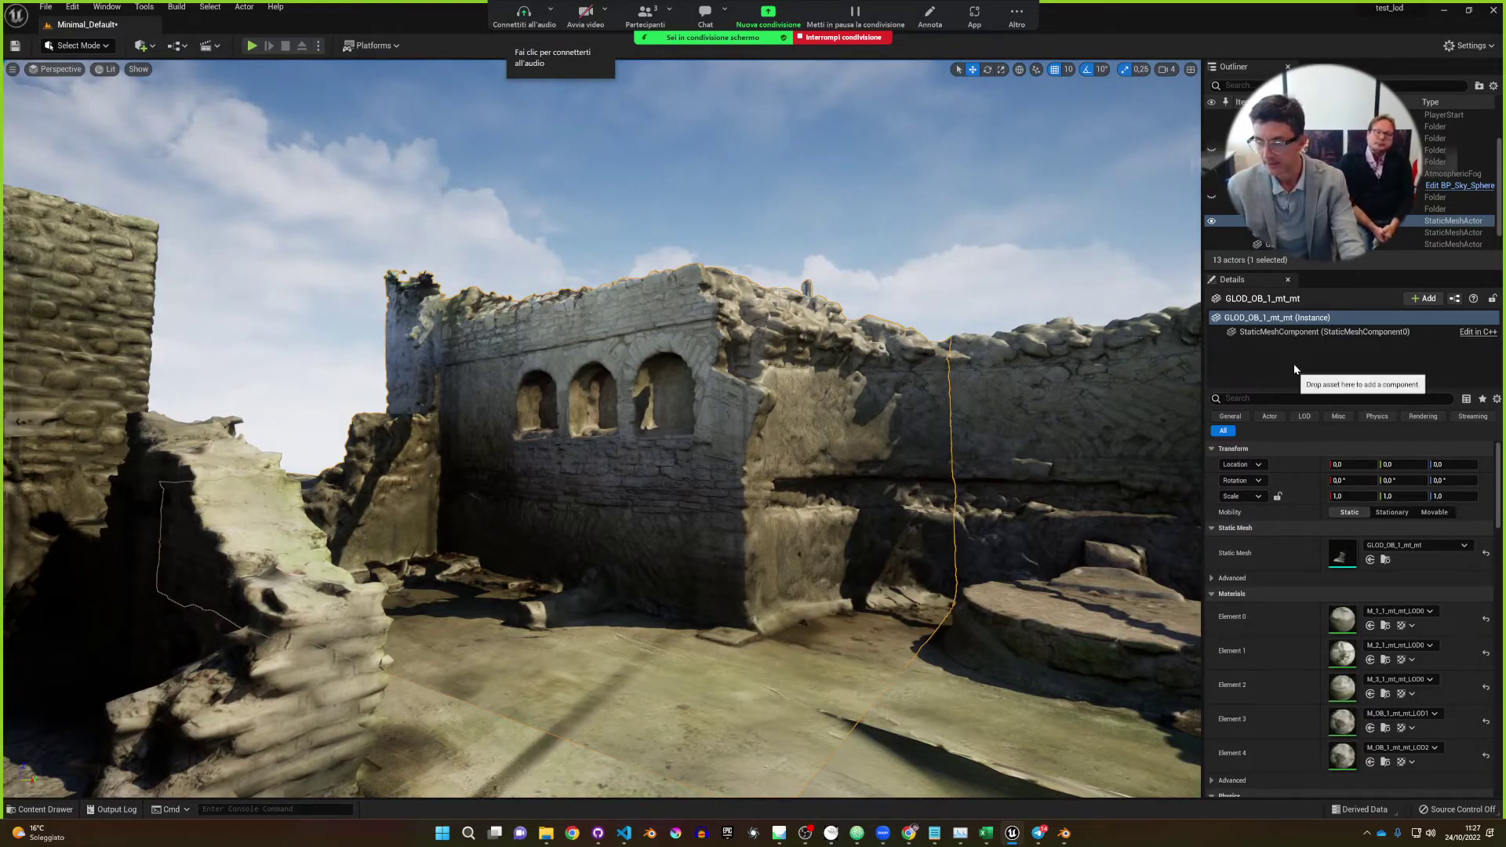
{"action": "left_click", "coordinate": [1293, 333]}
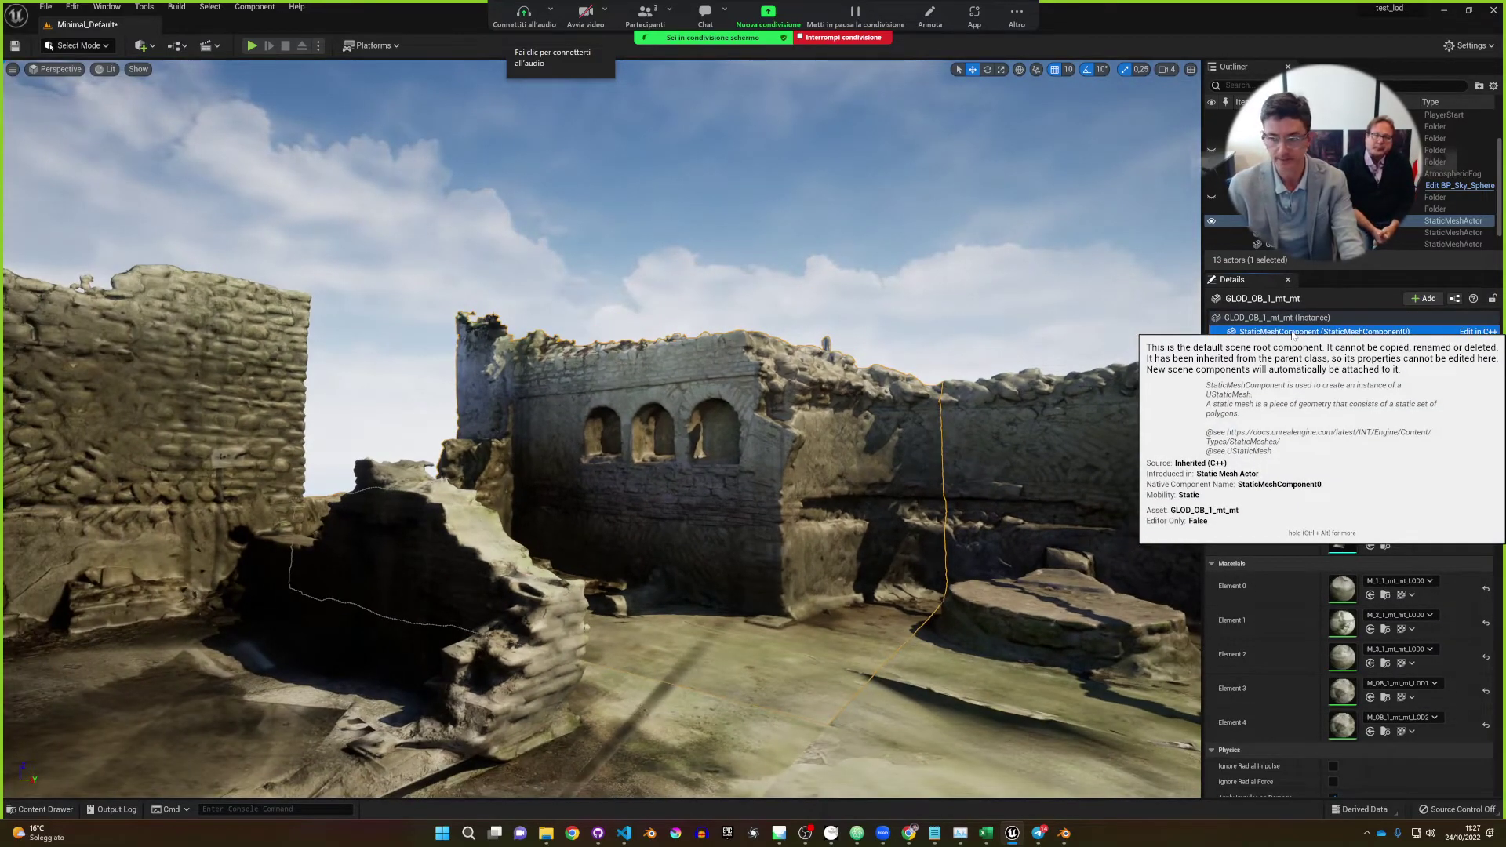
{"action": "left_click", "coordinate": [1277, 319]}
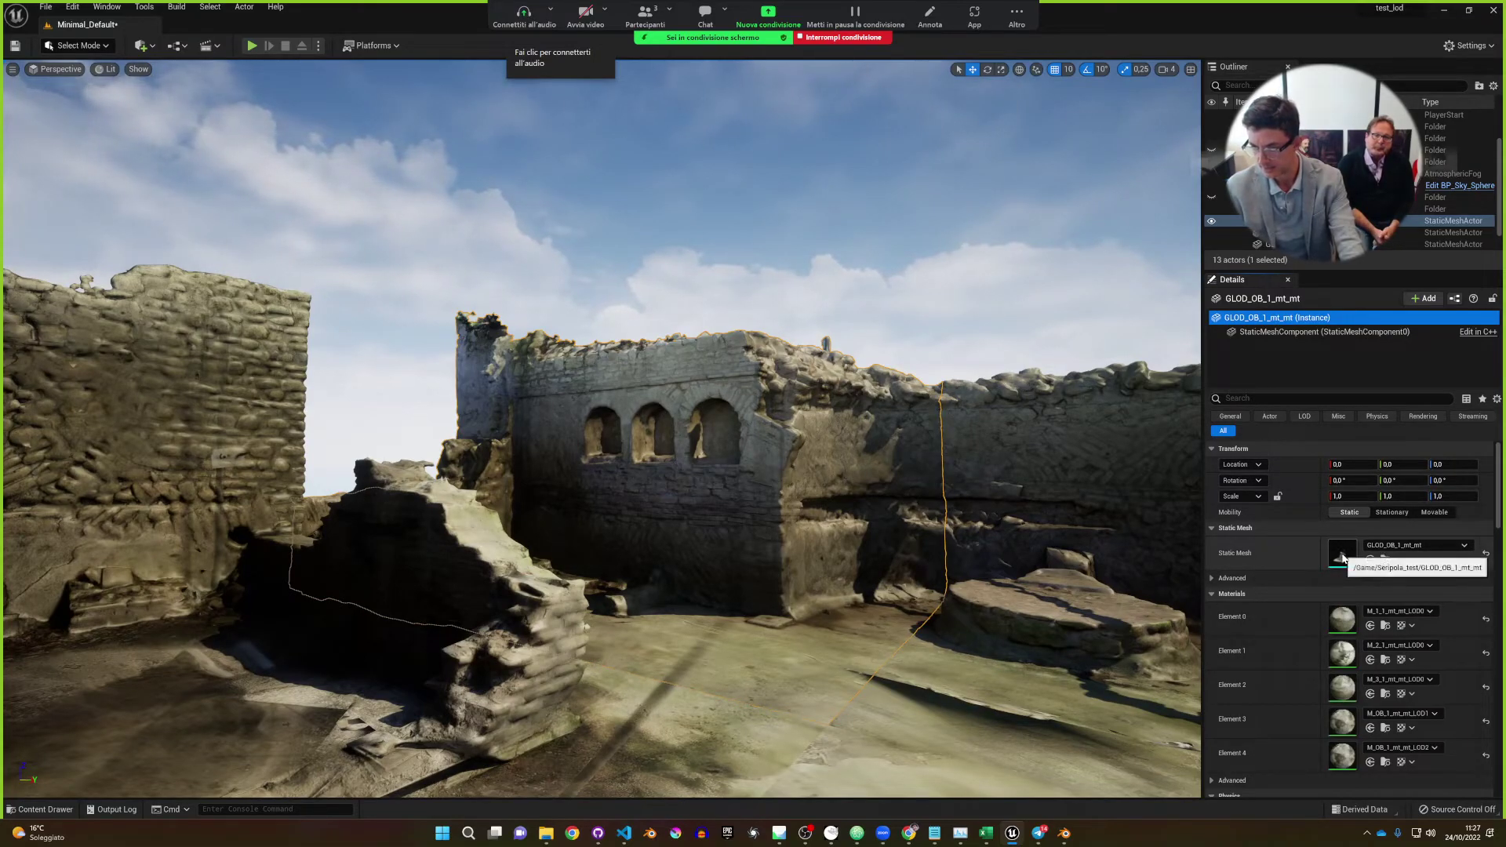
{"action": "left_click", "coordinate": [1371, 561]}
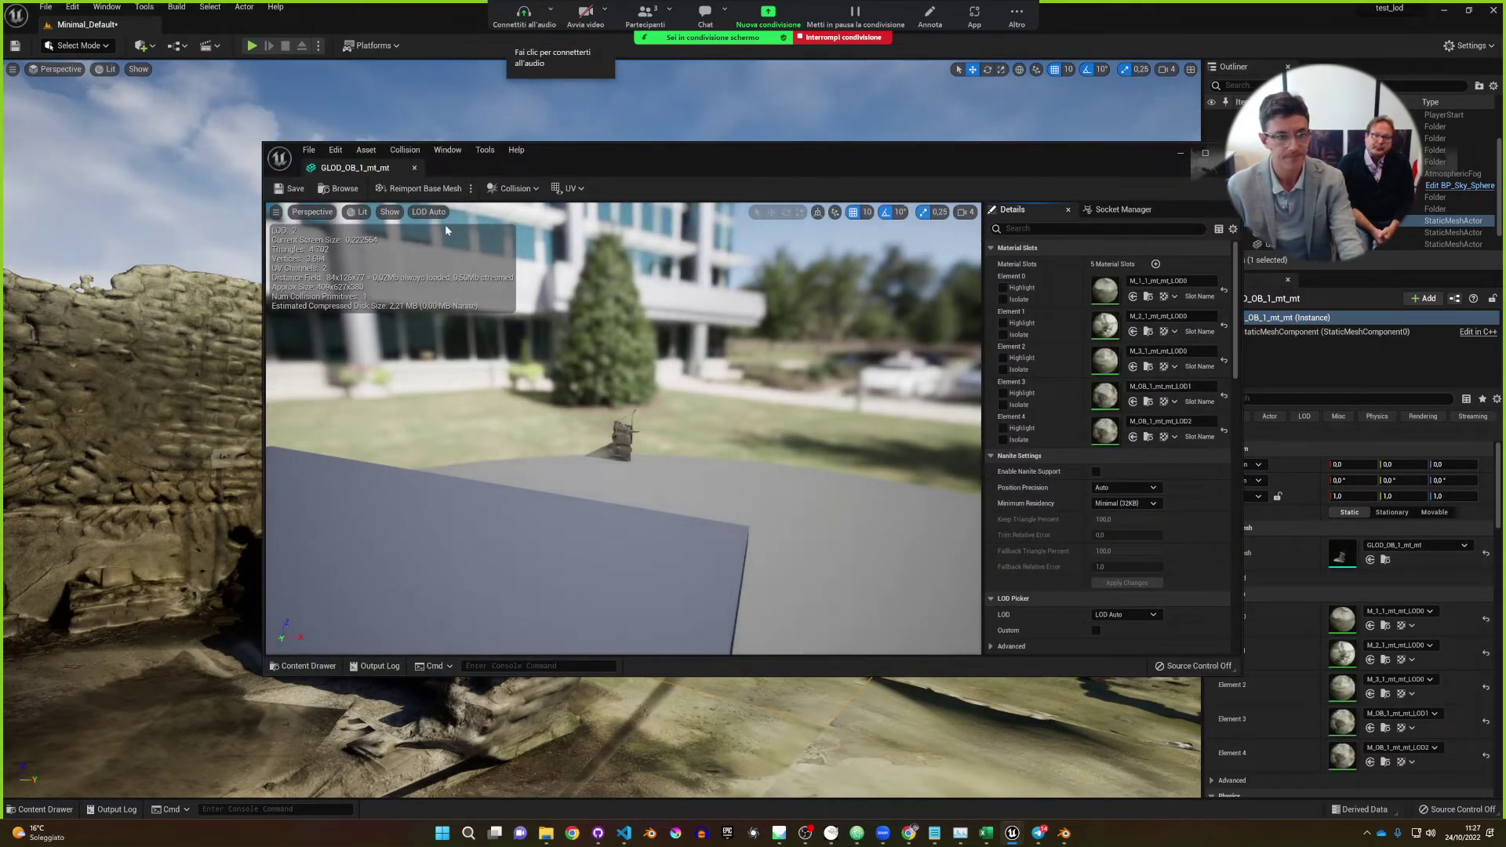
{"action": "left_click", "coordinate": [276, 212]}
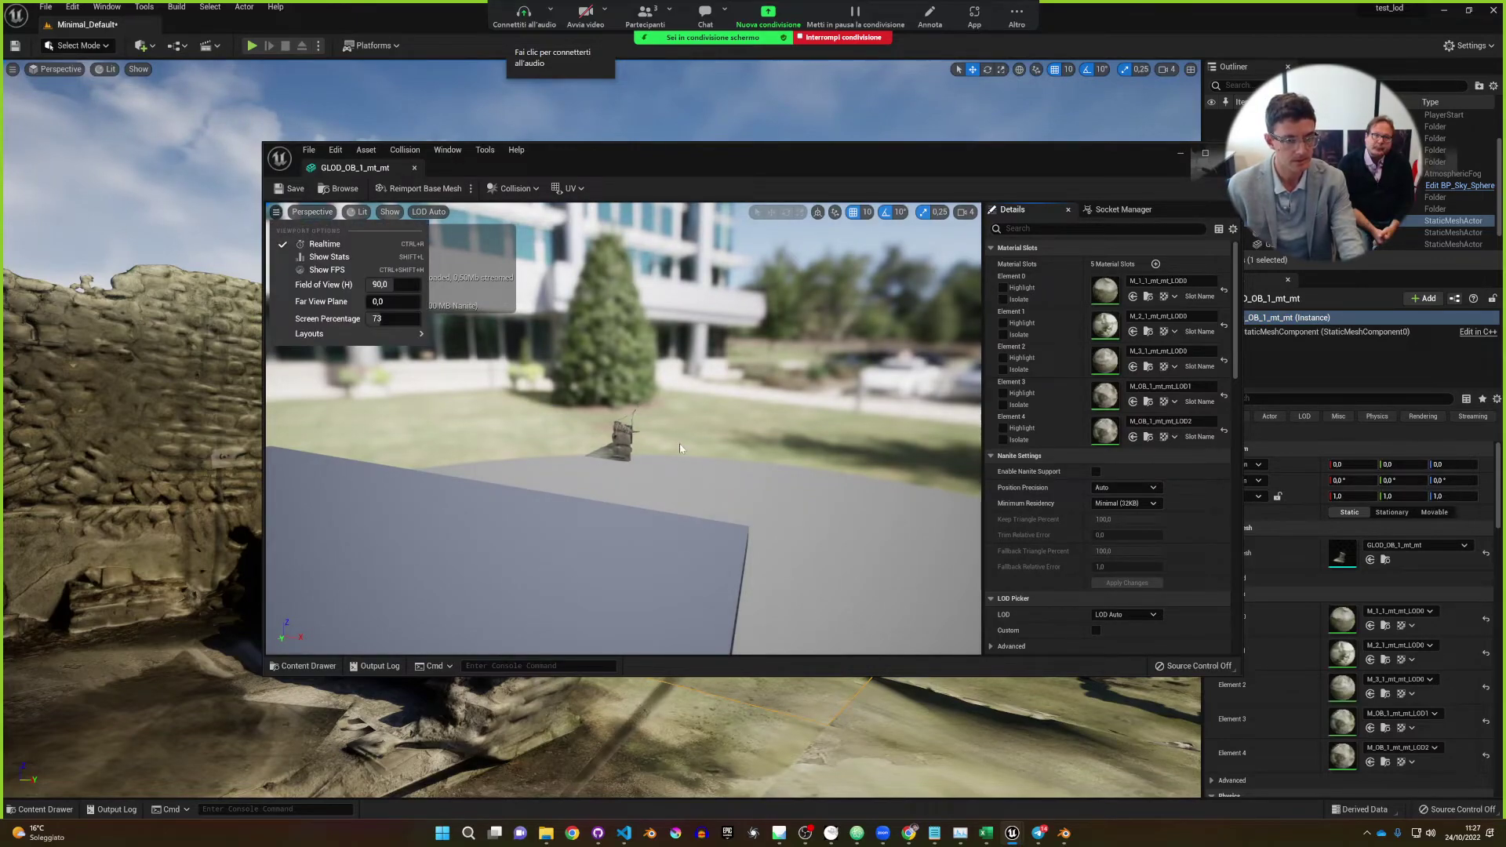
{"action": "left_click", "coordinate": [1105, 290]}
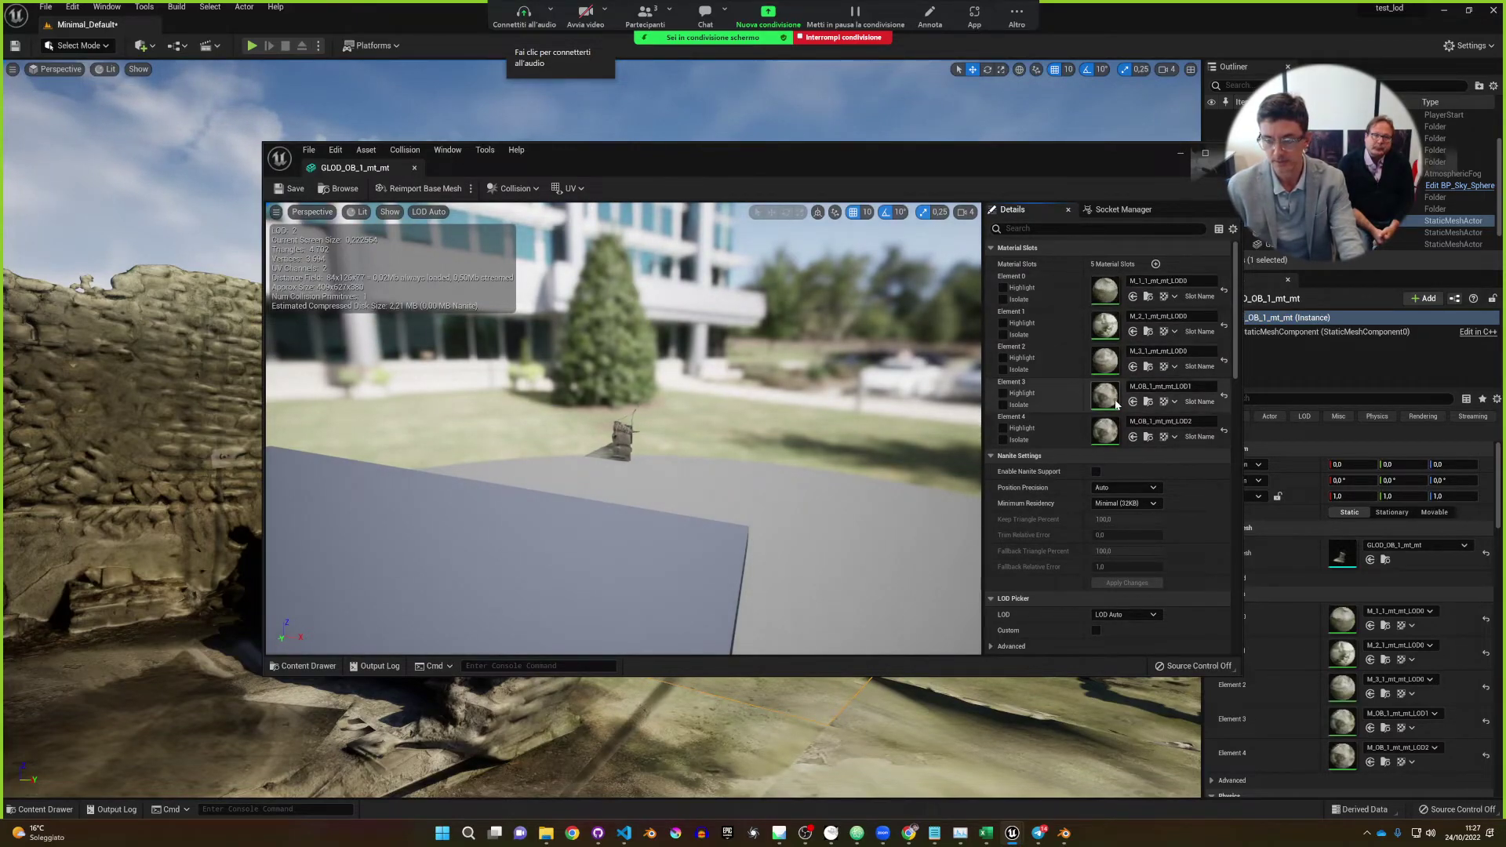
{"action": "scroll", "coordinate": [1118, 396], "scroll_direction": "down", "scroll_amount": 2}
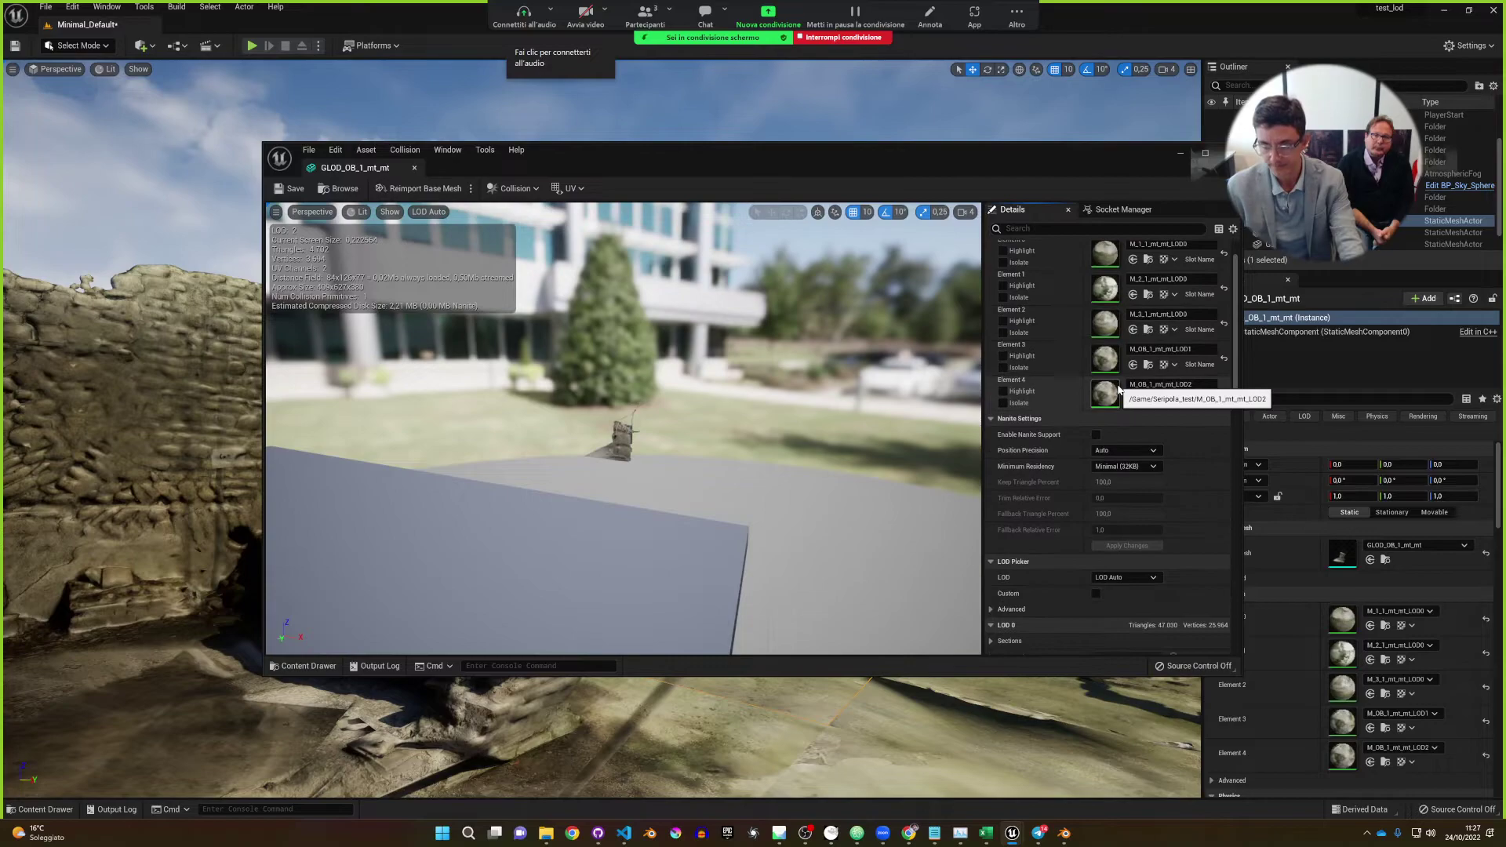
{"action": "scroll", "coordinate": [1058, 557], "scroll_direction": "down", "scroll_amount": 3}
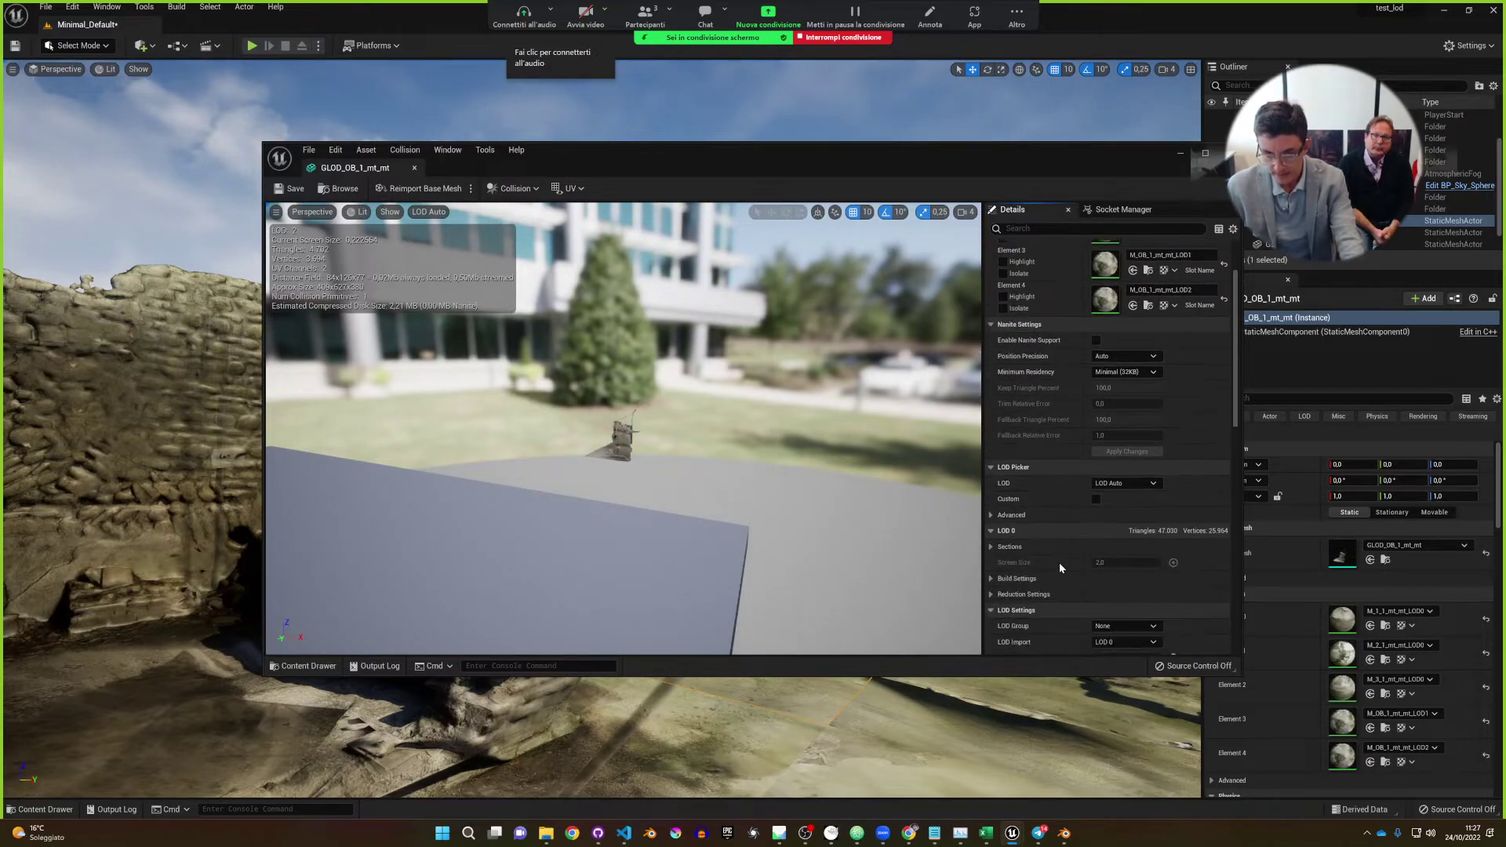
{"action": "scroll", "coordinate": [1059, 565], "scroll_direction": "down", "scroll_amount": 4}
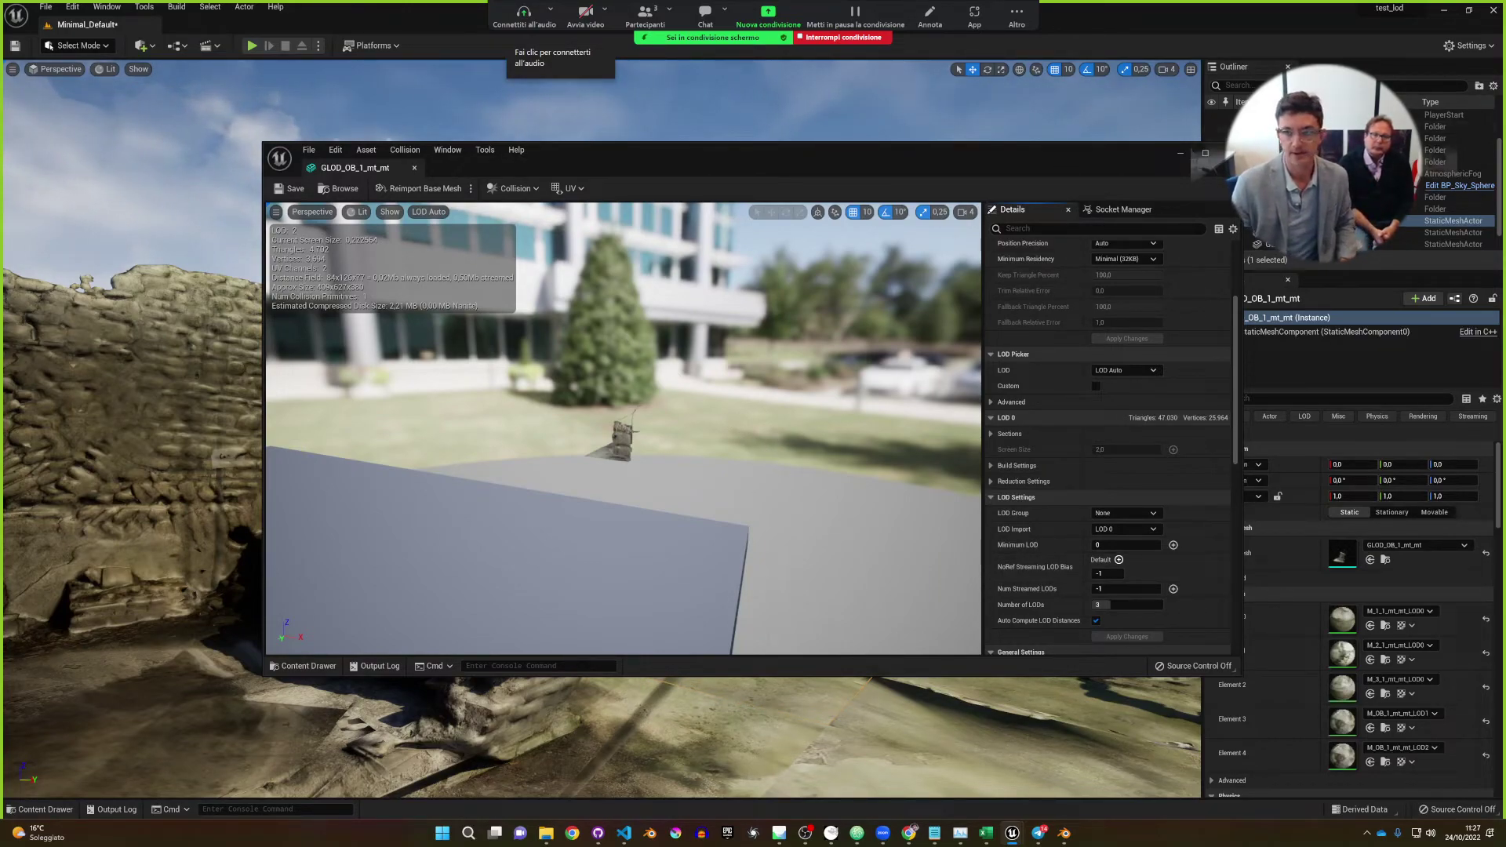
{"action": "left_click", "coordinate": [414, 167]}
{"action": "left_click", "coordinate": [644, 240]}
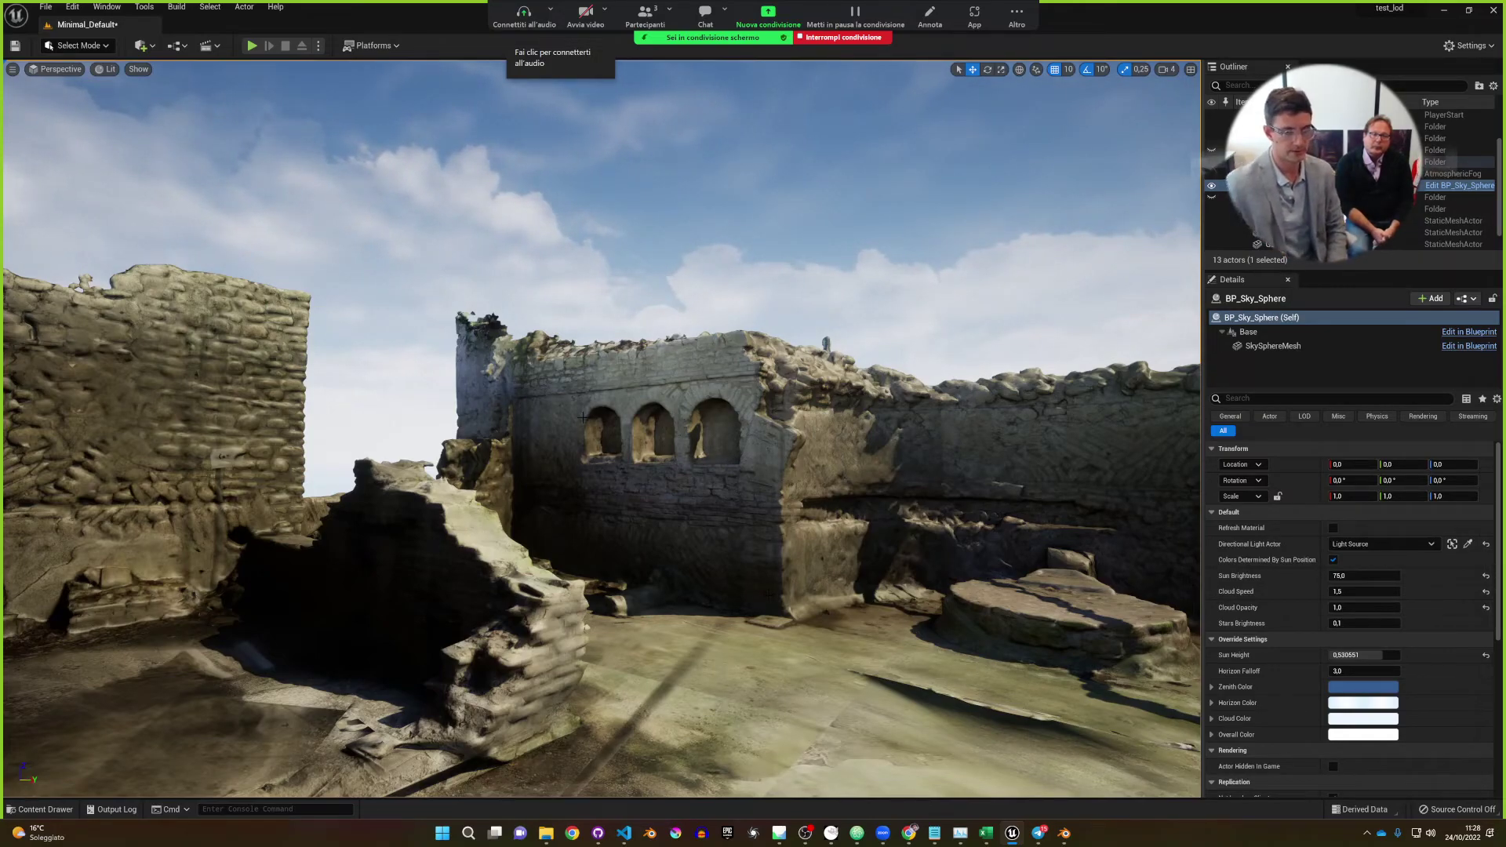
Look through the Show flags, then set the view mode to Level of Detail Coloration > Mesh LOD Coloration.
{"action": "right_click_drag", "start_coordinate": [709, 469], "coordinate": [705, 477]}
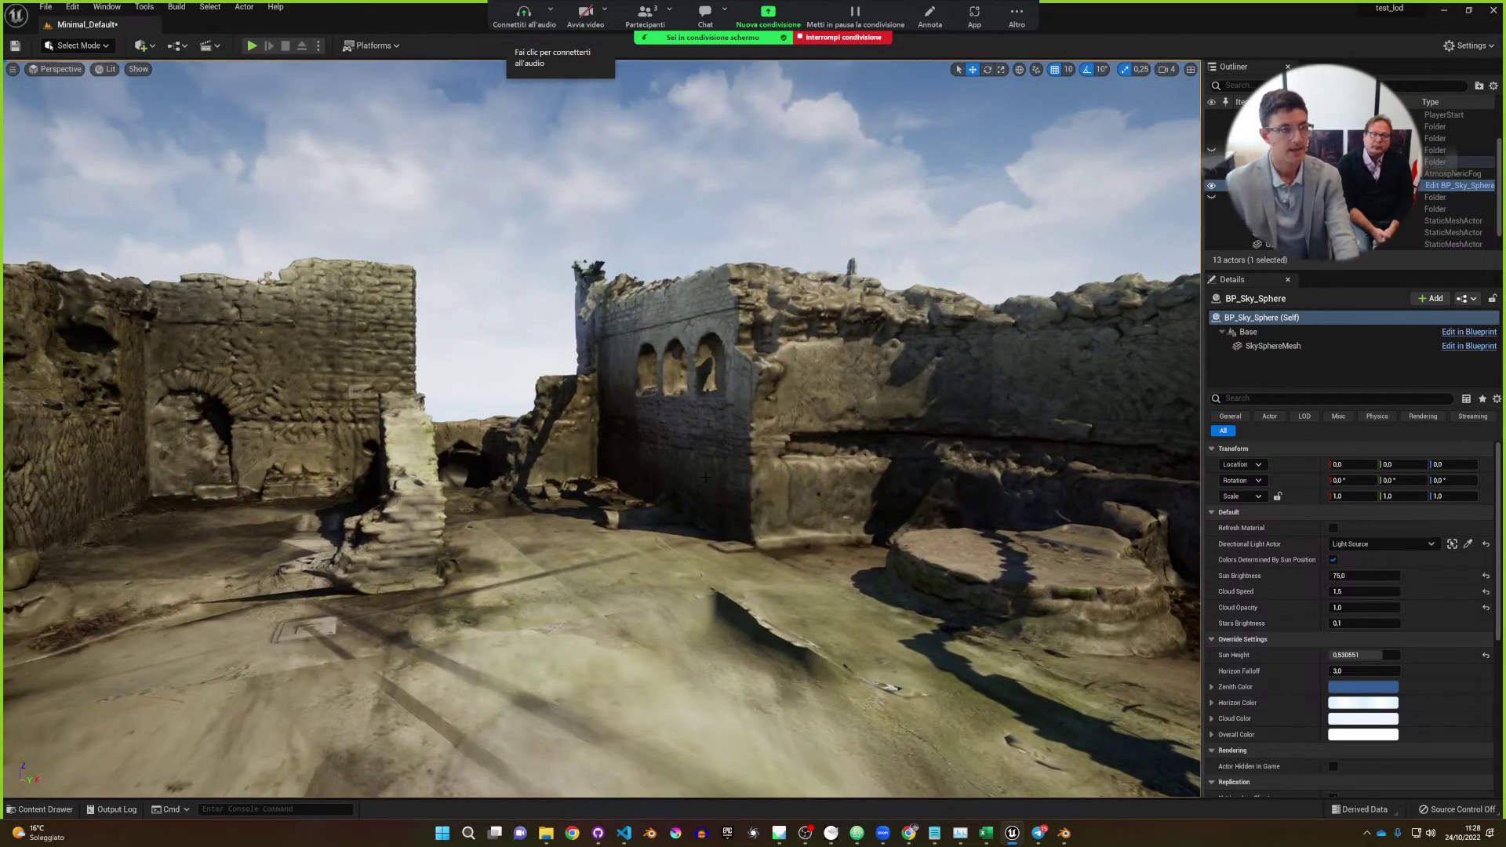
{"action": "left_click", "coordinate": [133, 70]}
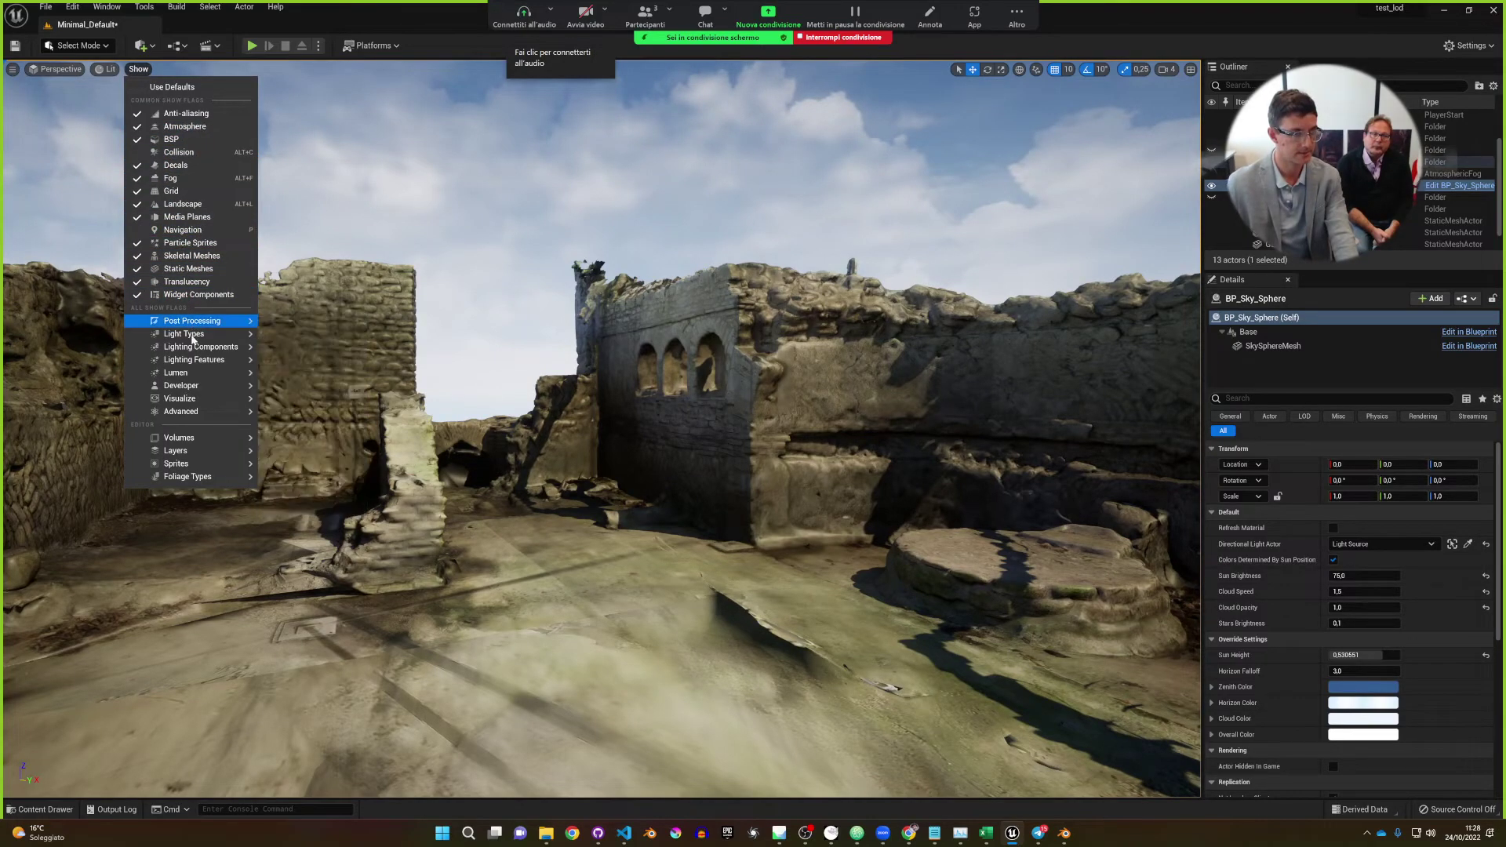
{"action": "mouse_move", "coordinate": [197, 387]}
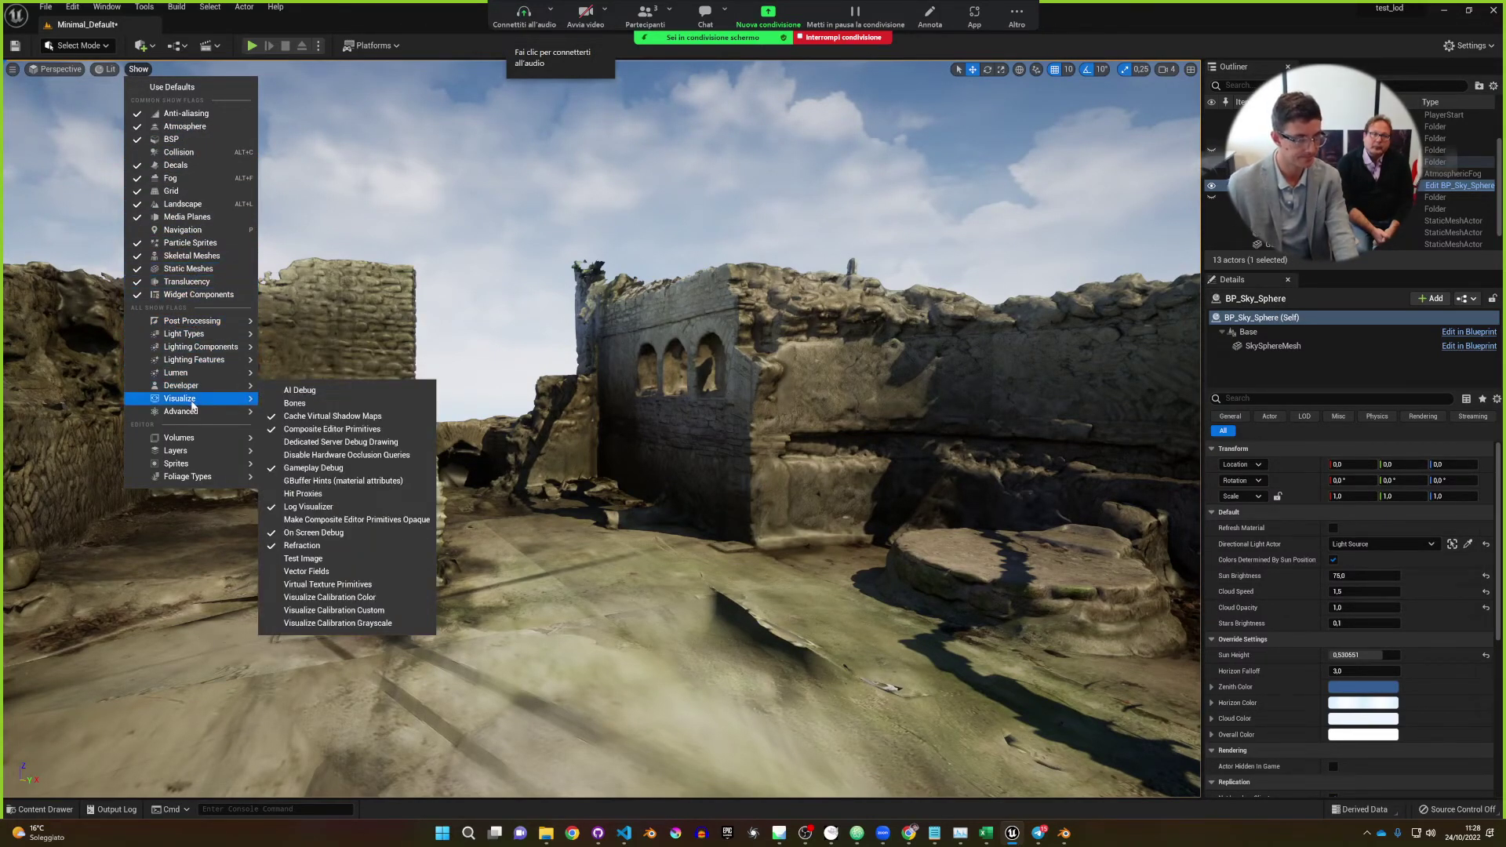
{"action": "mouse_move", "coordinate": [192, 444]}
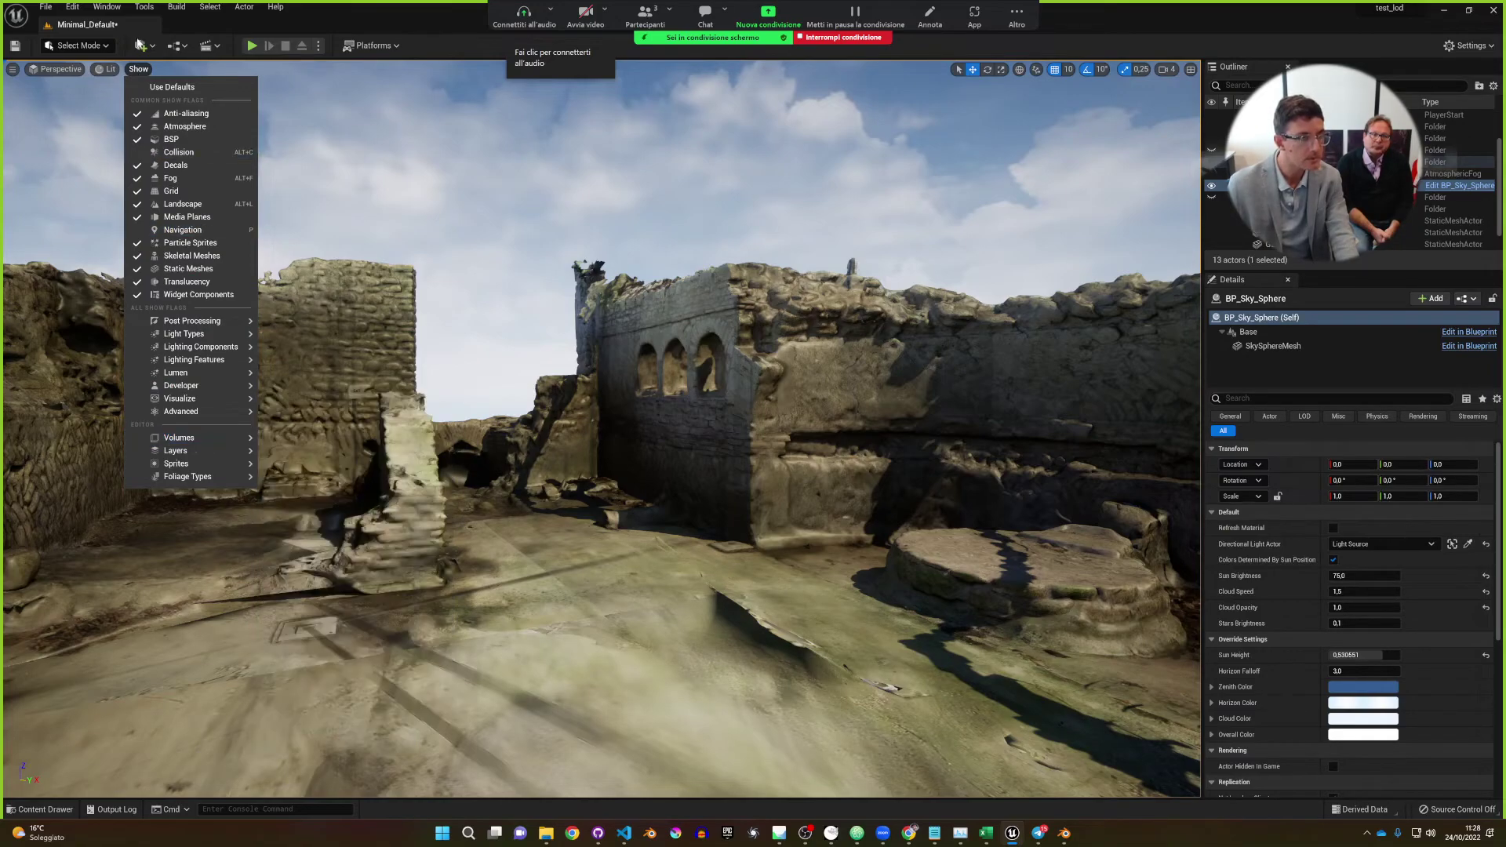
{"action": "left_click", "coordinate": [107, 69]}
{"action": "mouse_move", "coordinate": [137, 311]}
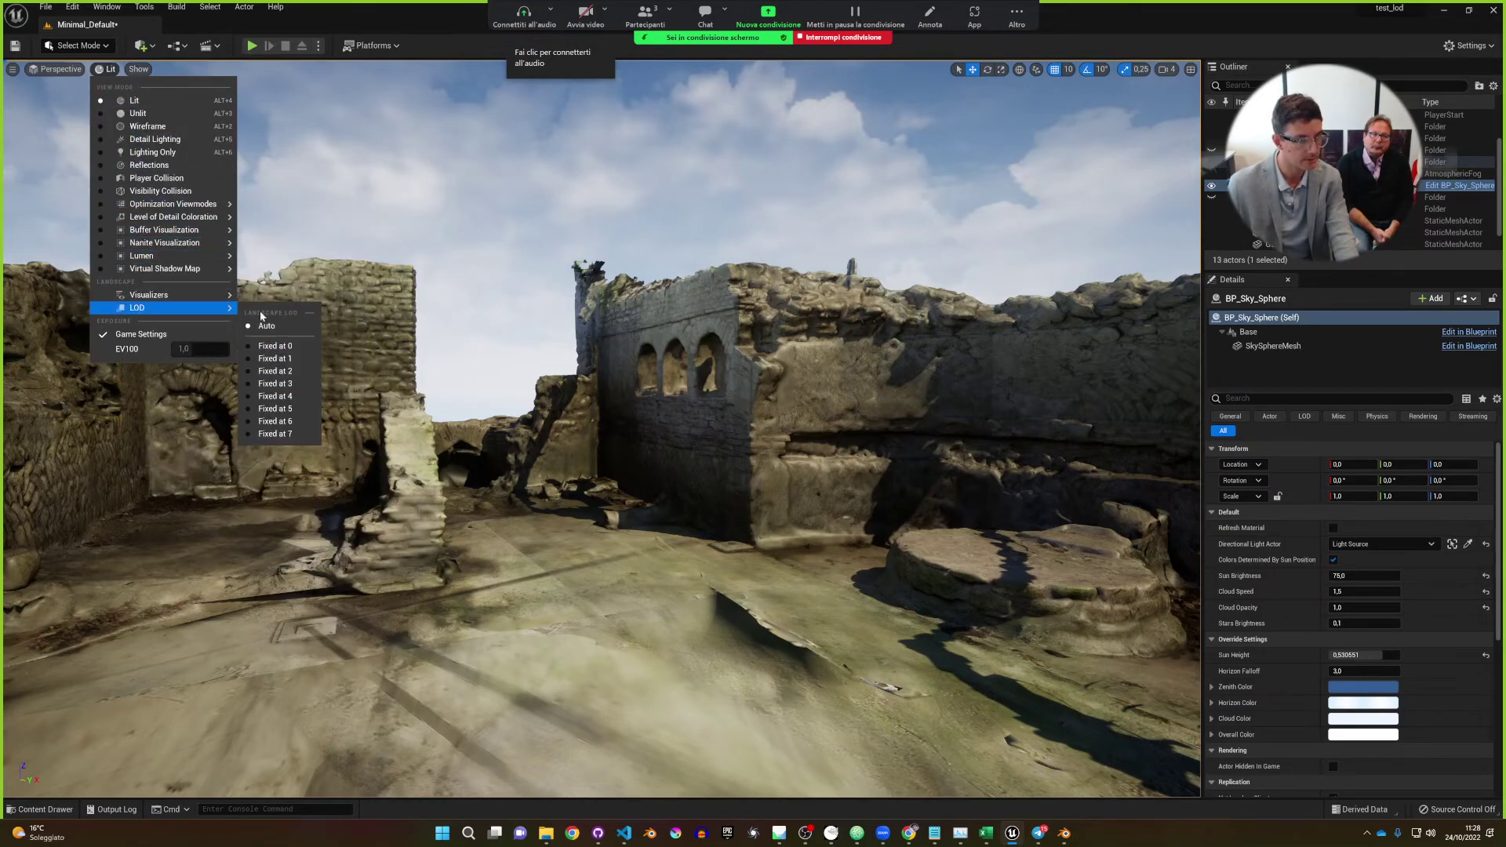
{"action": "mouse_move", "coordinate": [209, 302]}
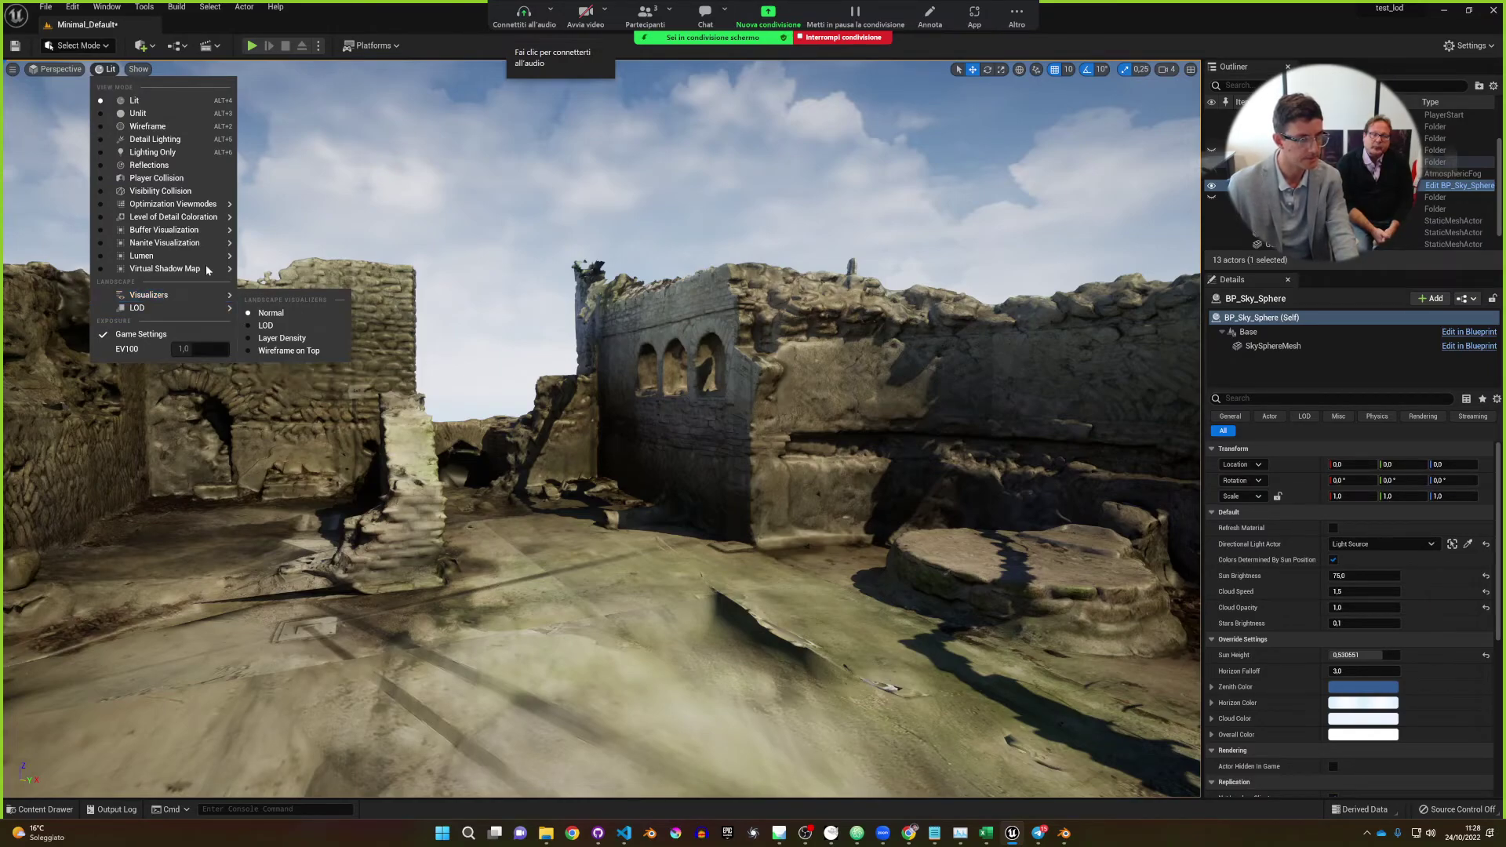
{"action": "mouse_move", "coordinate": [208, 216]}
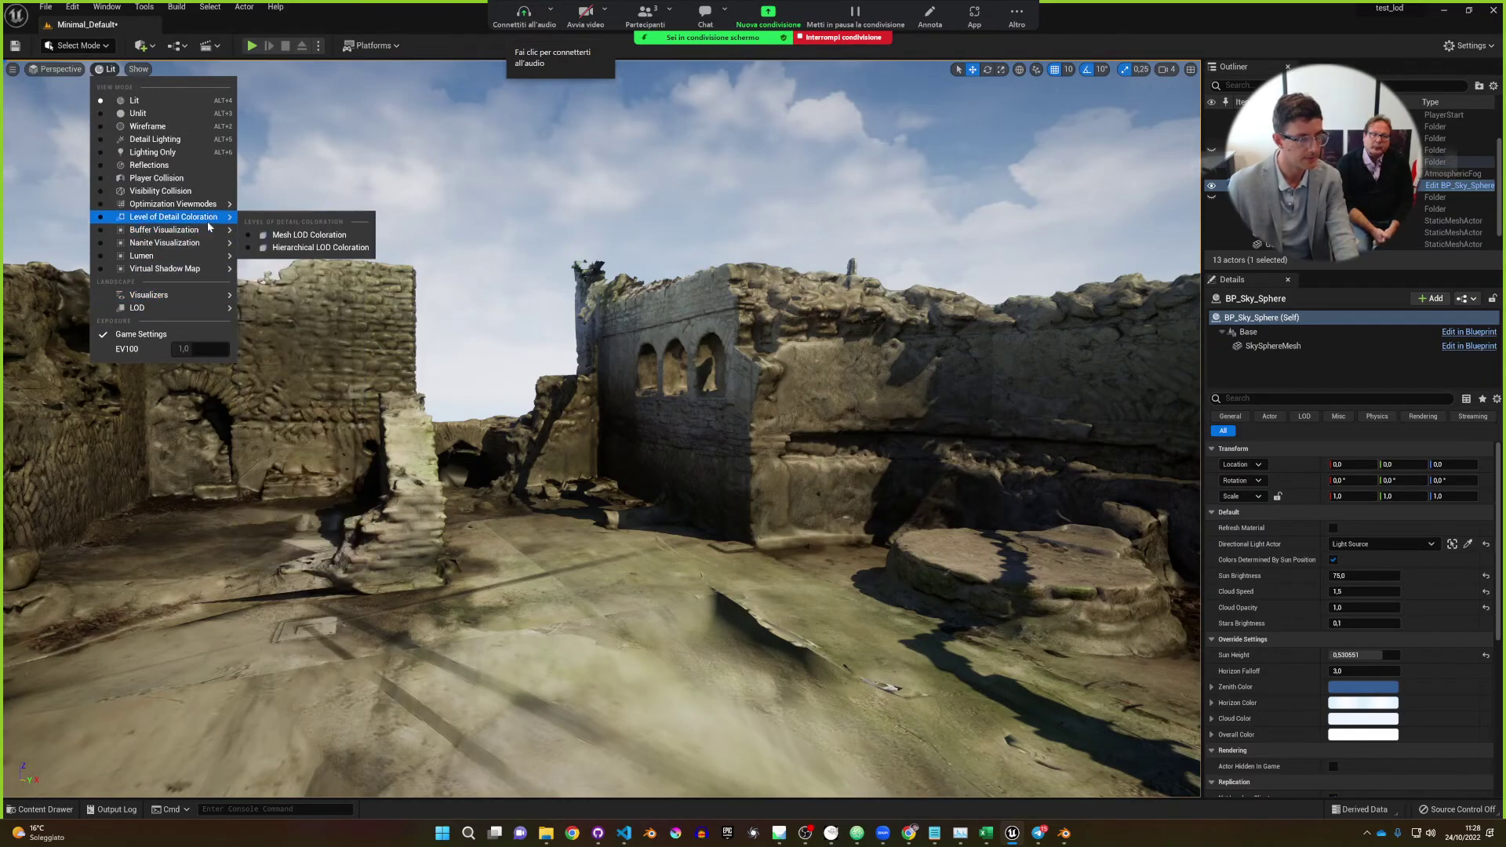
{"action": "left_click", "coordinate": [310, 235]}
Fly around the ruin to watch LOD colours change with distance, then restore Lit view mode.
{"action": "right_click_drag", "start_coordinate": [659, 410], "coordinate": [659, 409]}
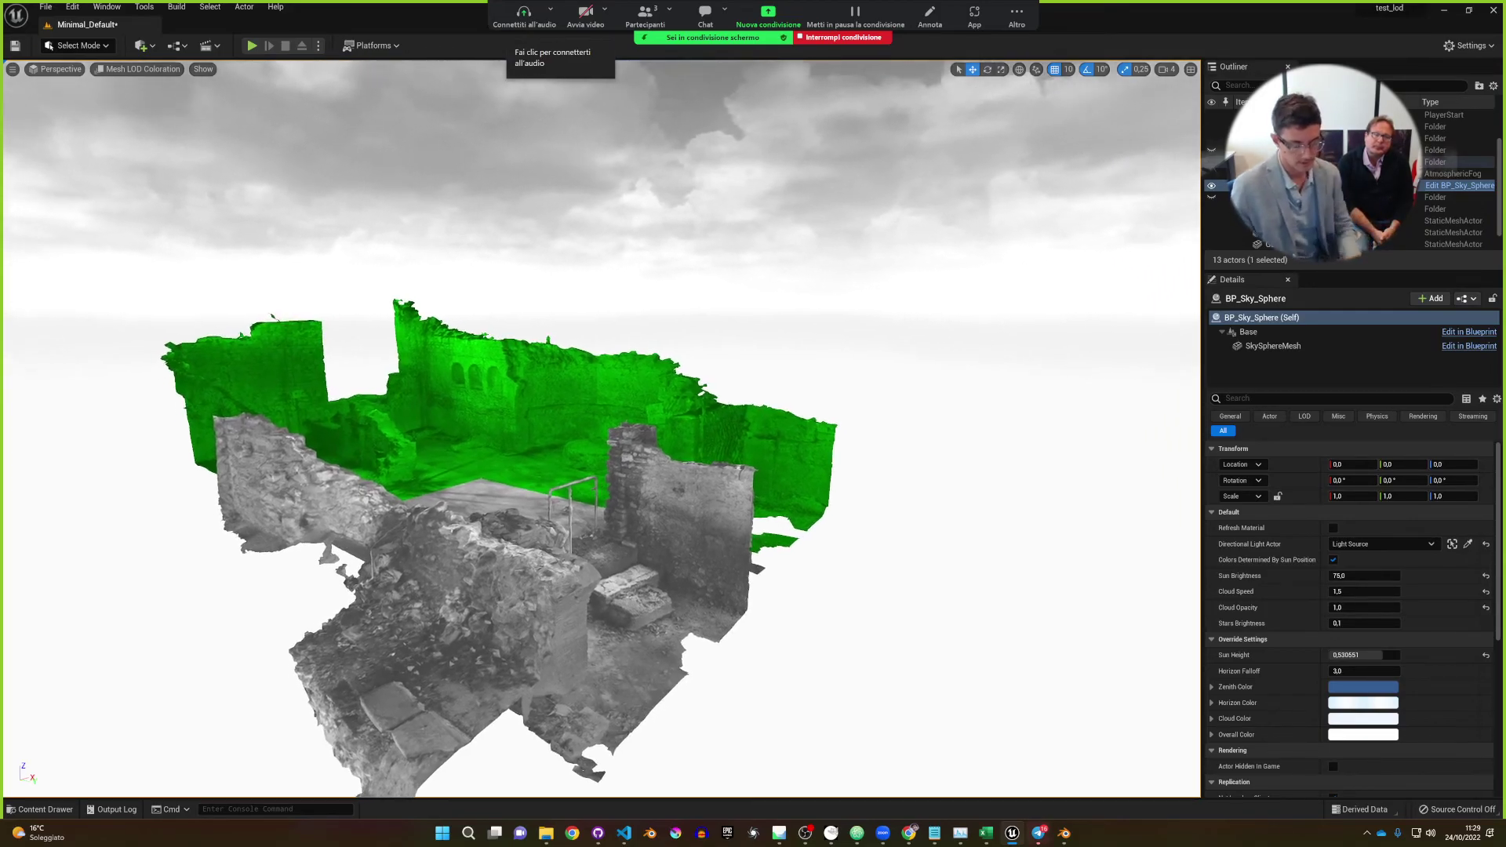
{"action": "right_click_drag", "start_coordinate": [601, 429], "coordinate": [706, 429]}
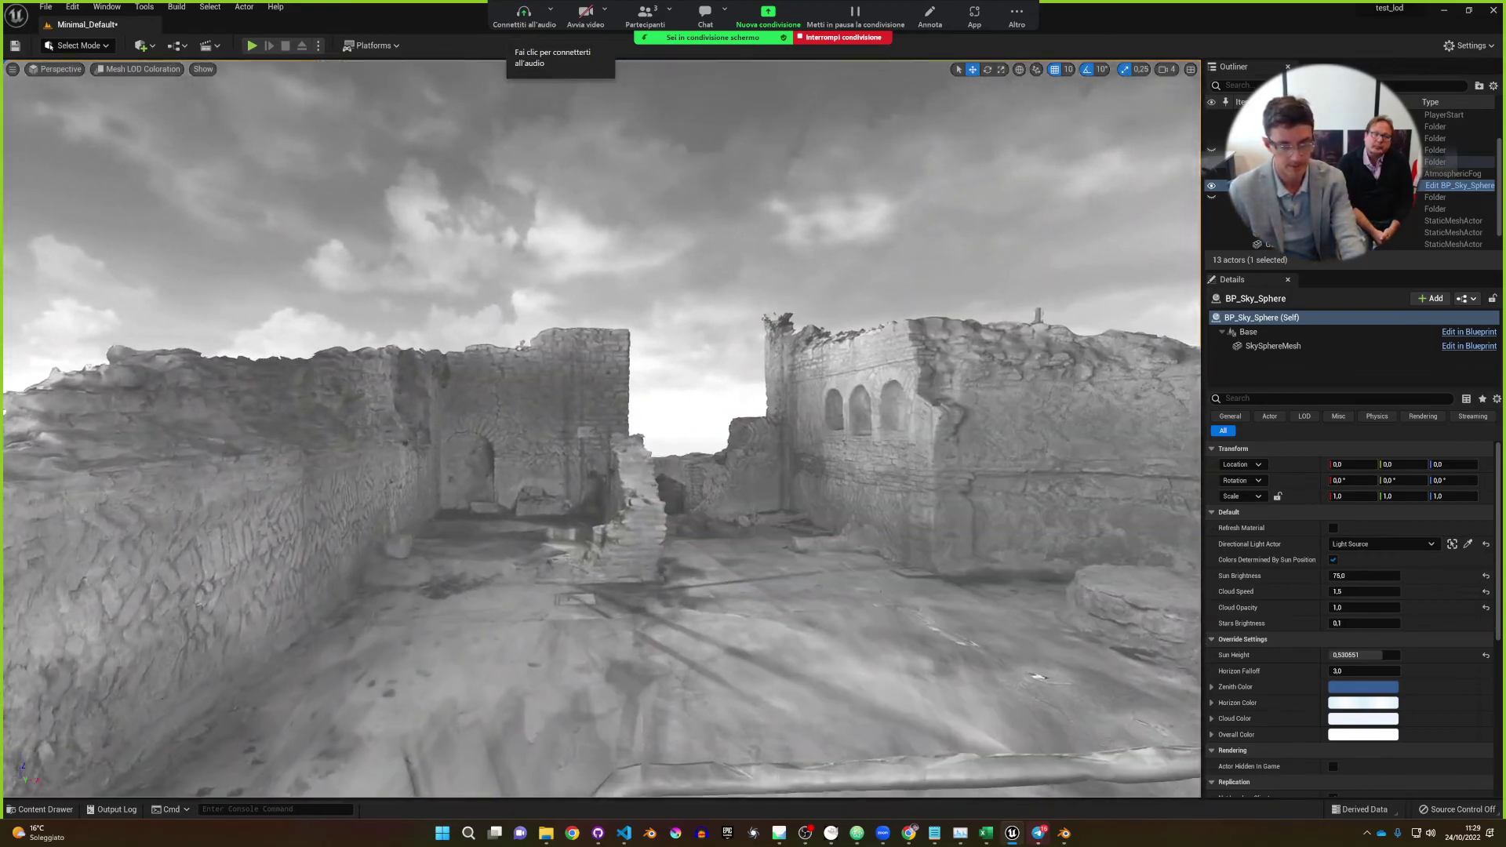
{"action": "right_click_drag", "start_coordinate": [601, 429], "coordinate": [455, 429]}
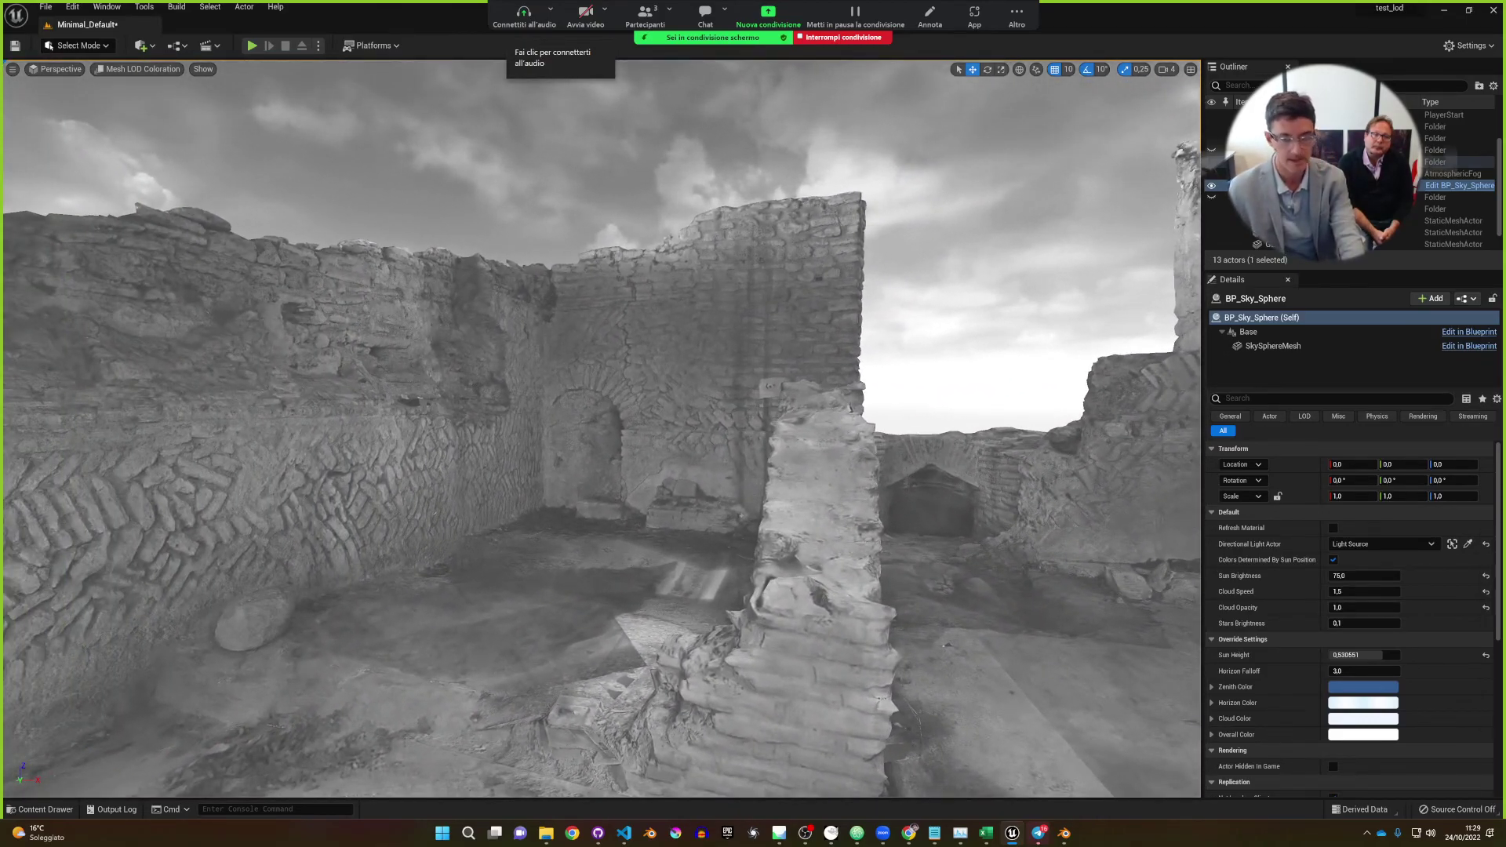
{"action": "right_click_drag", "start_coordinate": [601, 429], "coordinate": [620, 494]}
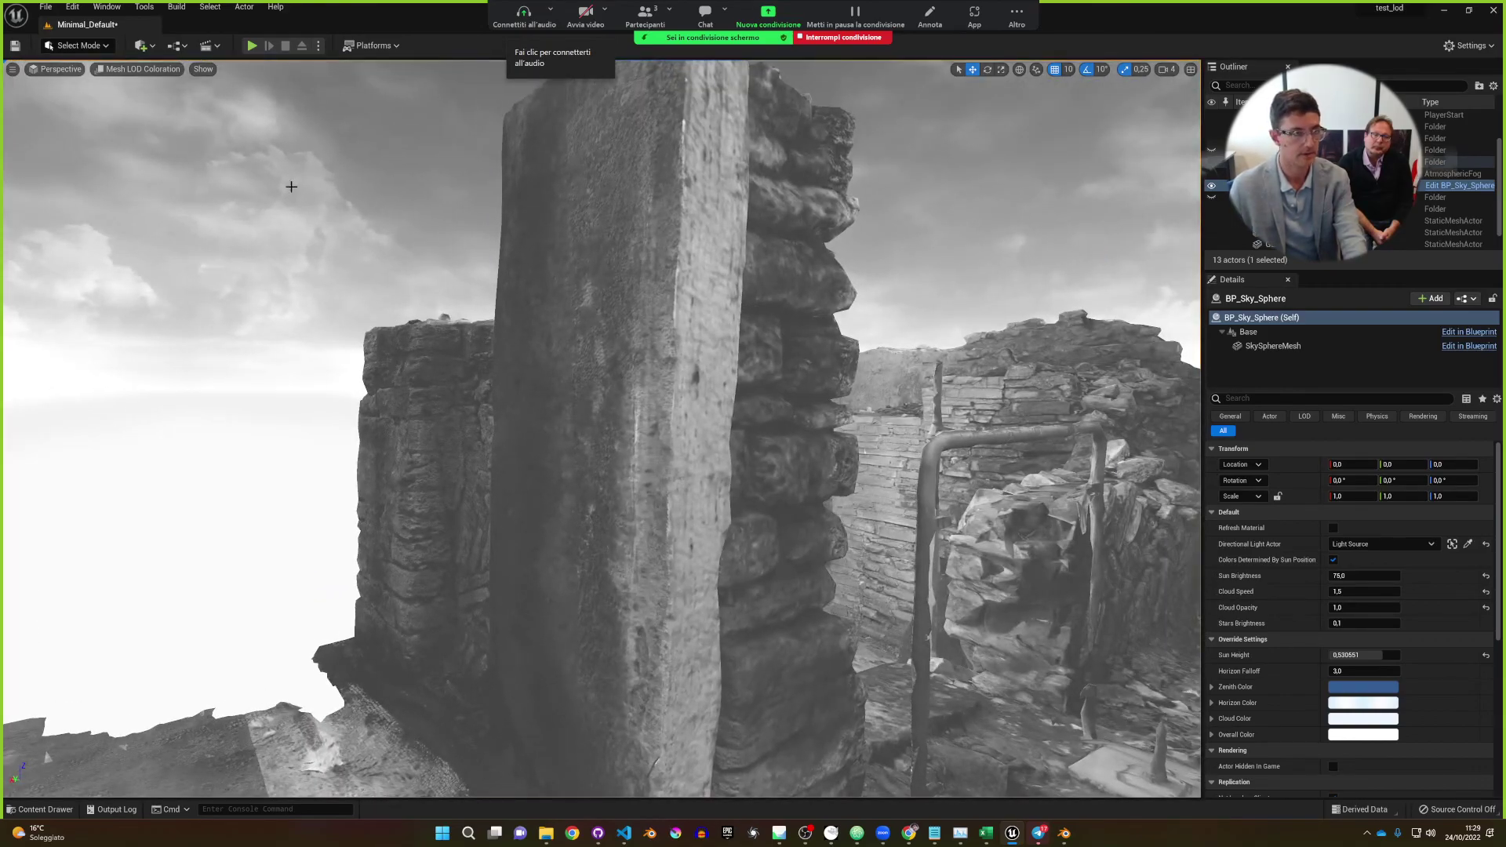
{"action": "left_click", "coordinate": [139, 70]}
{"action": "left_click", "coordinate": [200, 101]}
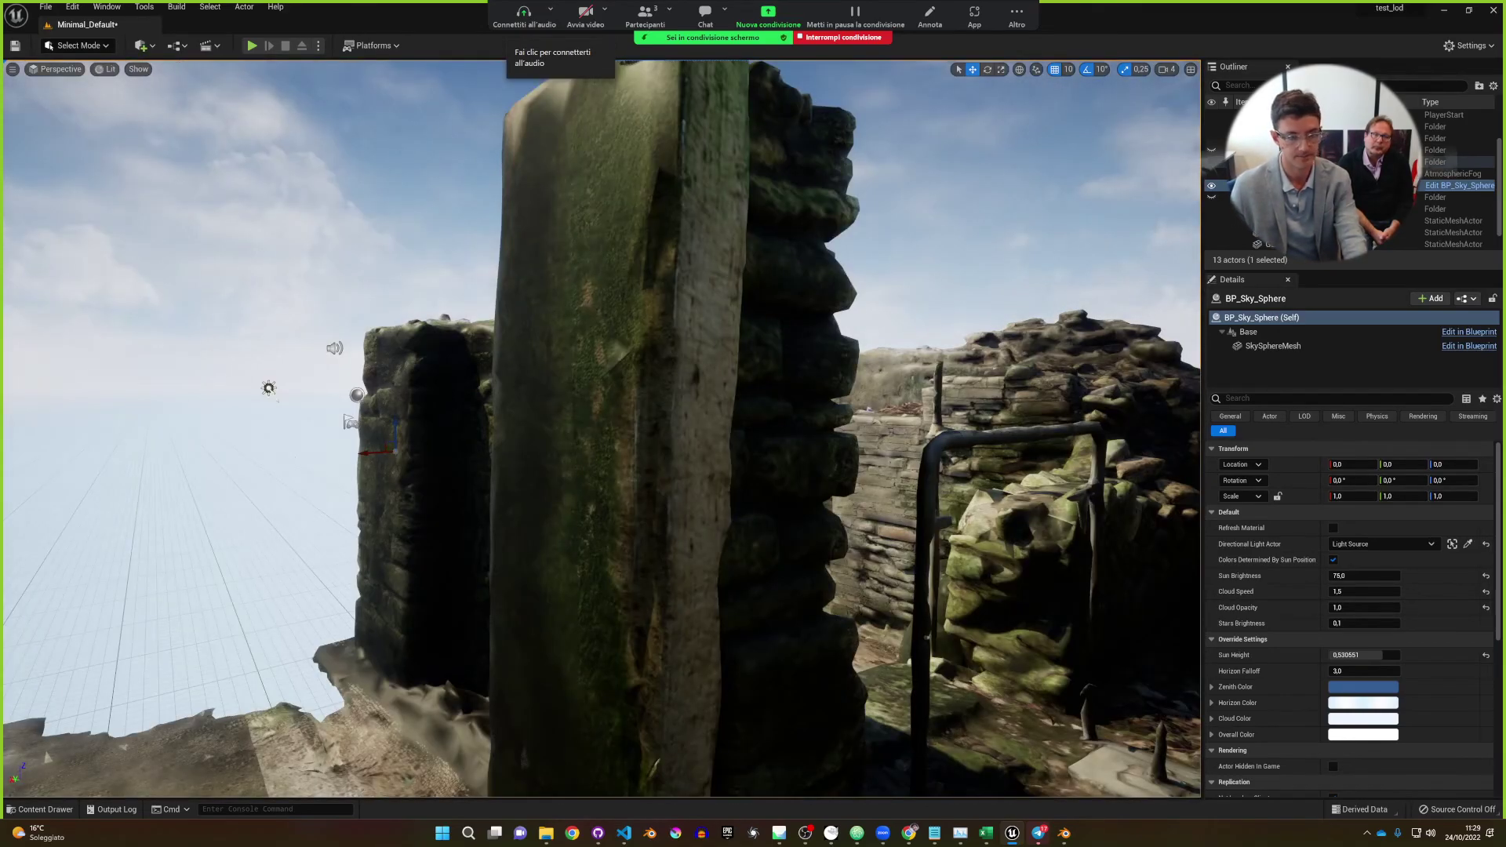
Save the current level with File > Save Current Level and close the Unreal Editor.
{"action": "right_click_drag", "start_coordinate": [597, 428], "coordinate": [745, 428]}
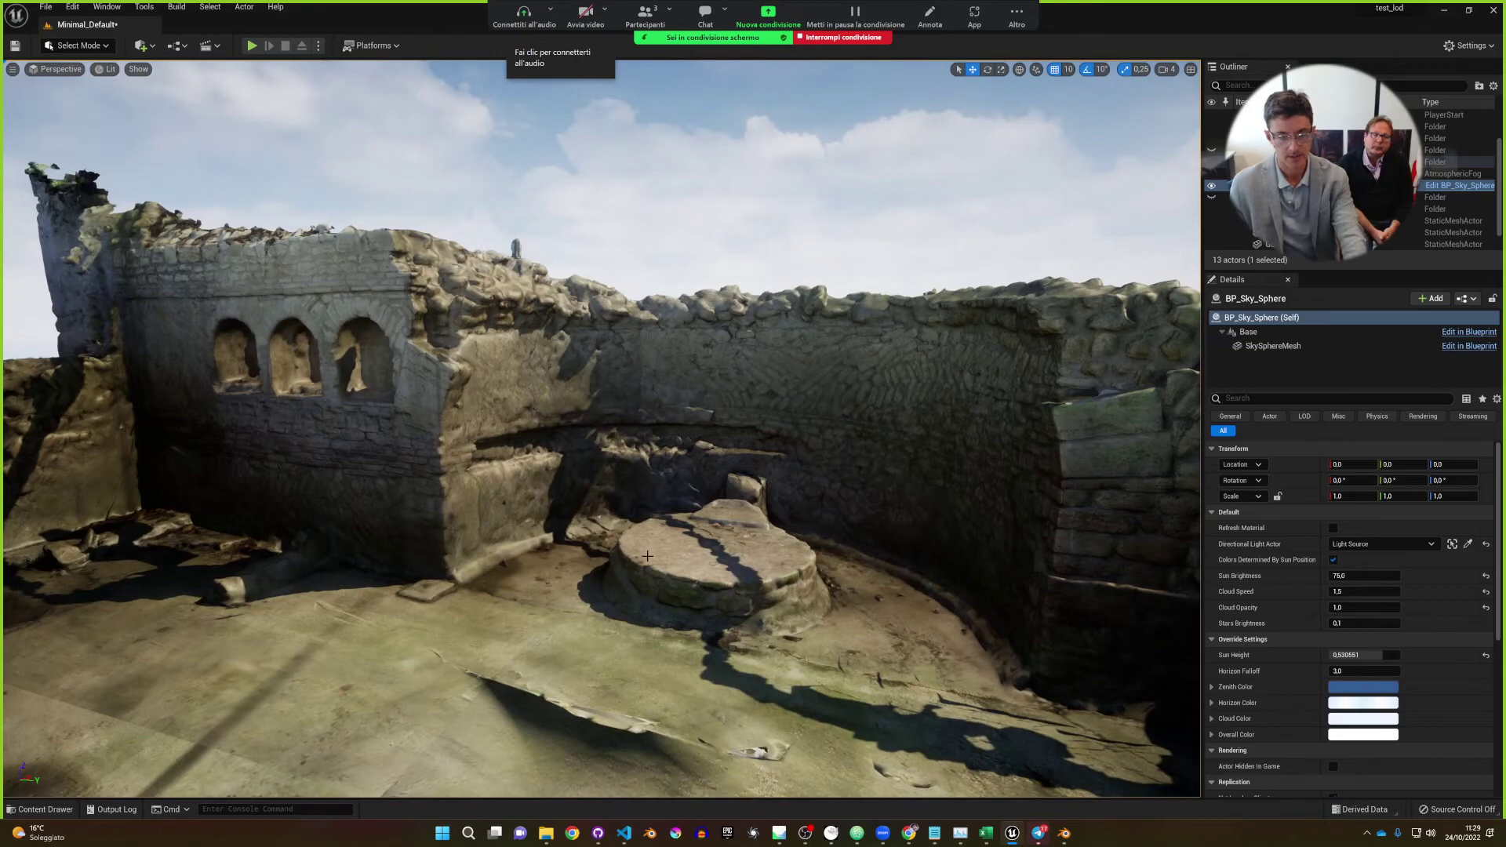
{"action": "left_click", "coordinate": [45, 11]}
{"action": "left_click", "coordinate": [94, 114]}
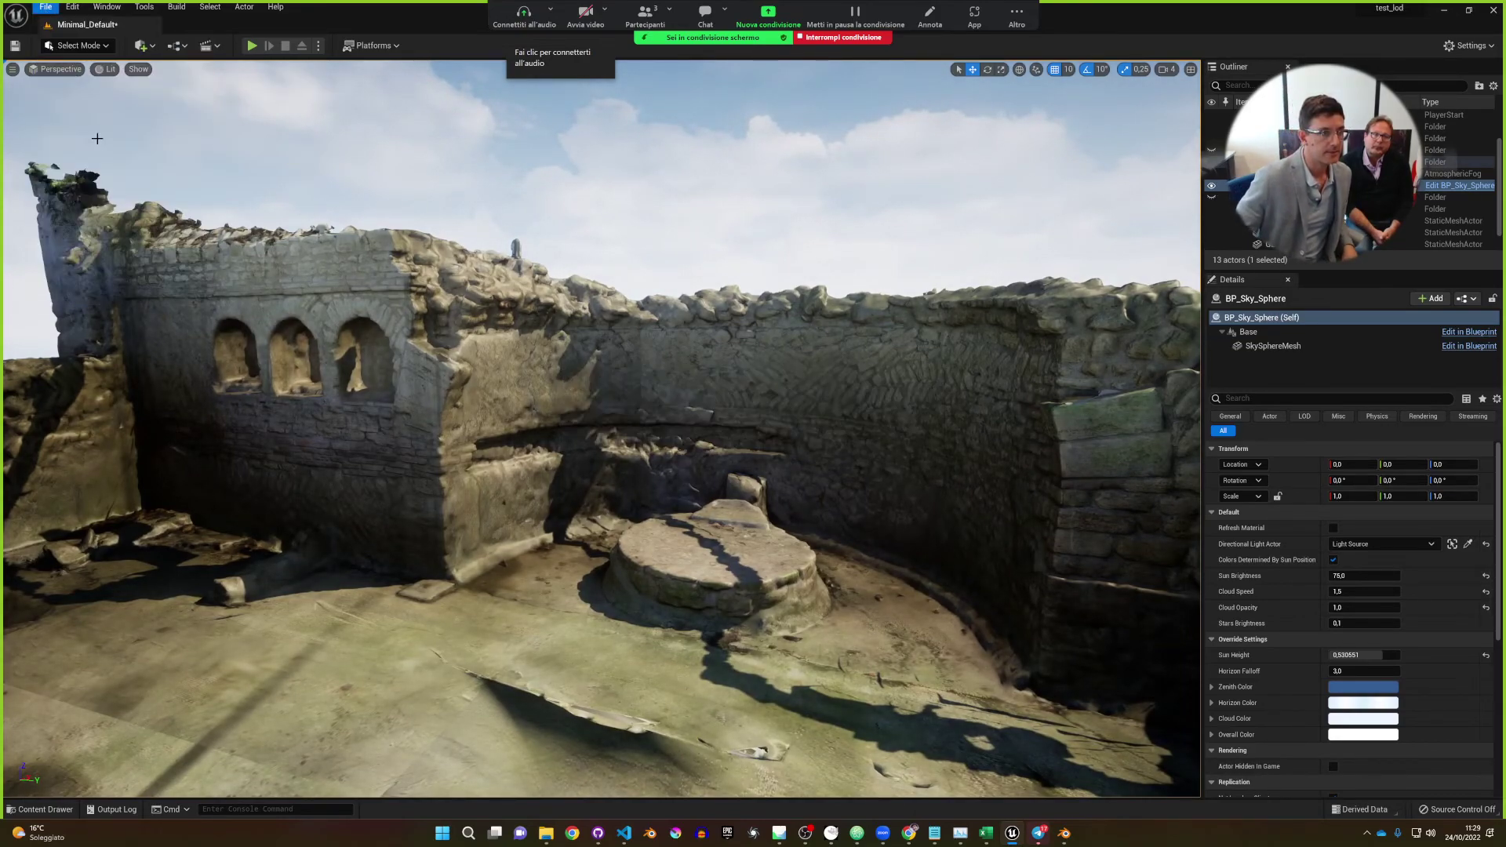
{"action": "left_click", "coordinate": [1494, 9]}
{"action": "middle_click_drag", "start_coordinate": [608, 417], "coordinate": [590, 417]}
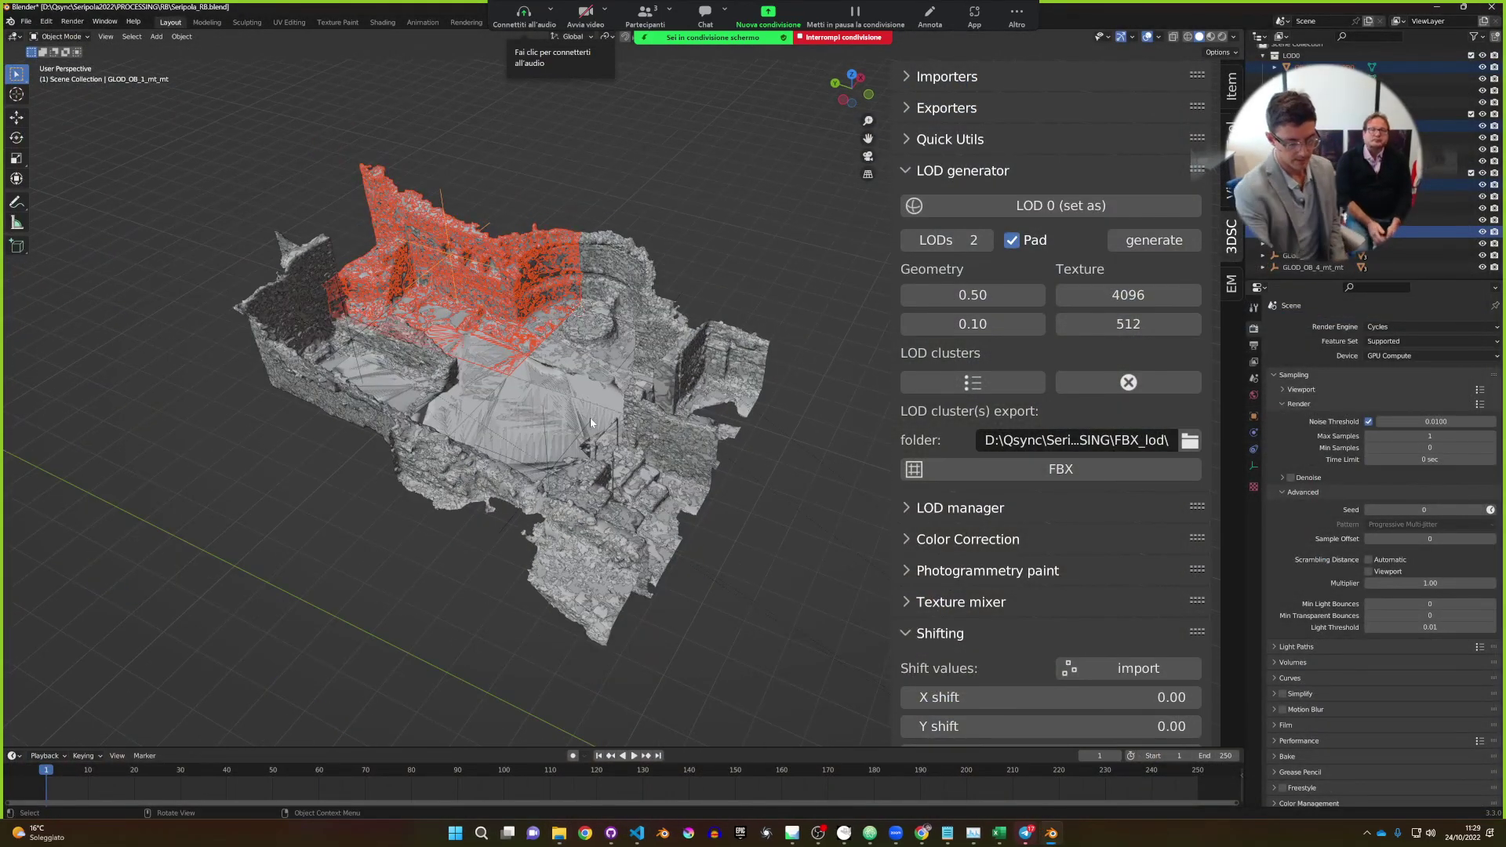
Select all the ruin objects and remove their LOD clusters in the LOD generator panel.
{"action": "key", "text": "a"}
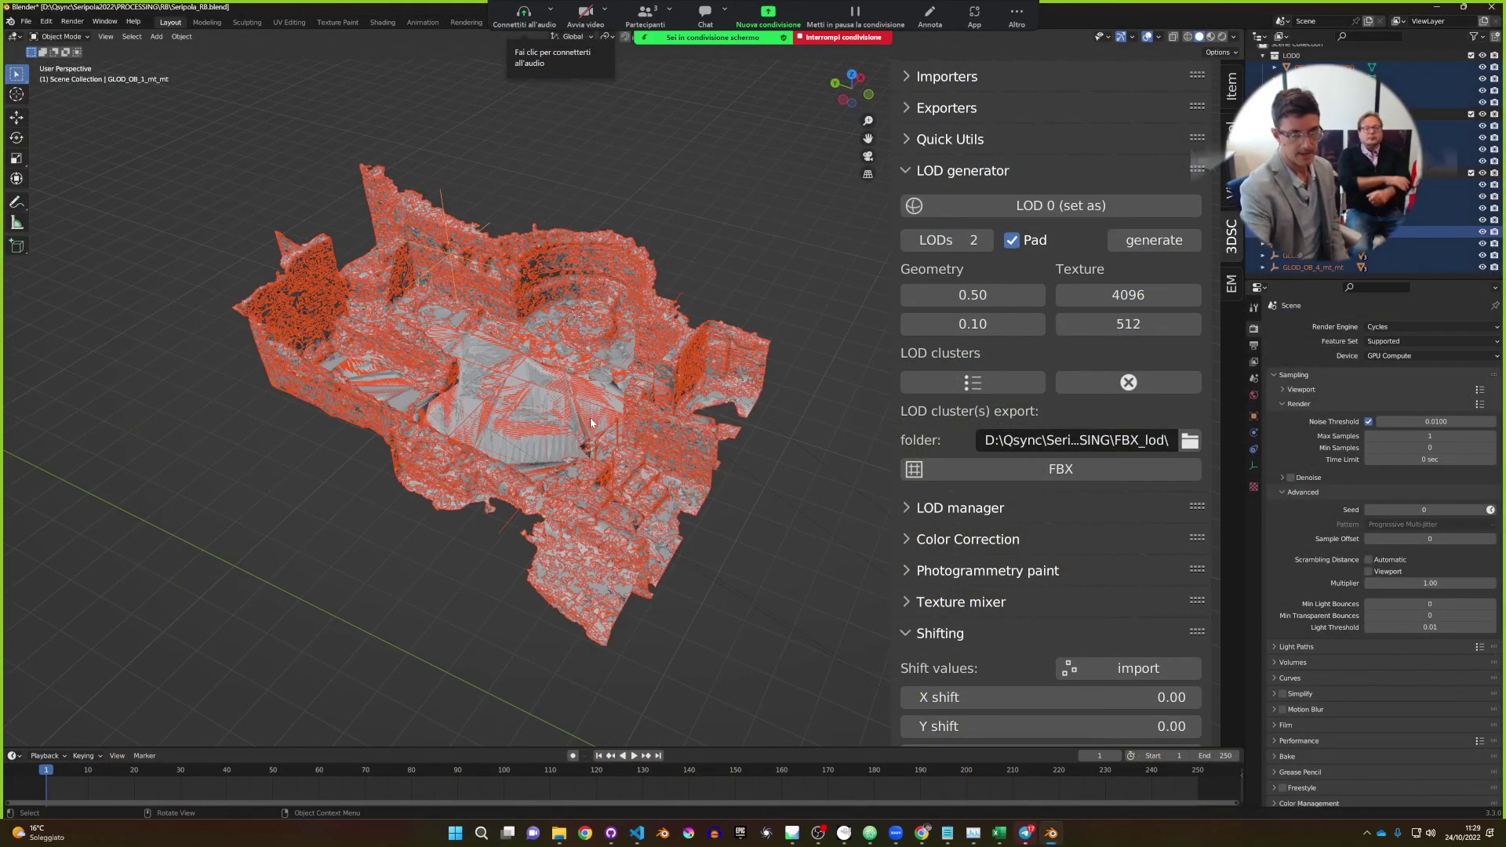
{"action": "left_click", "coordinate": [1118, 384]}
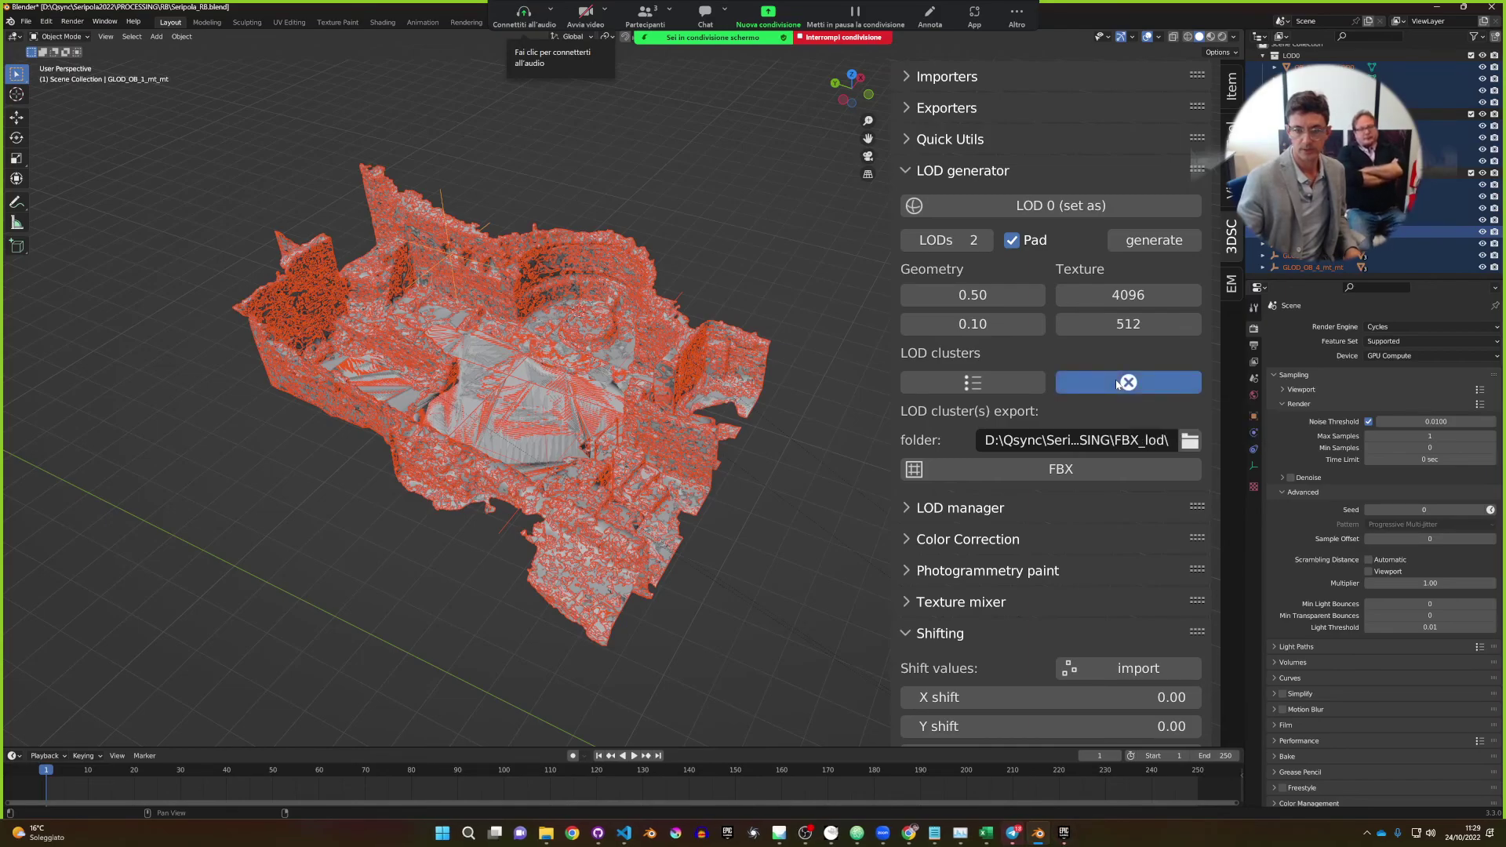
{"action": "middle_click_drag", "start_coordinate": [620, 416], "coordinate": [596, 414]}
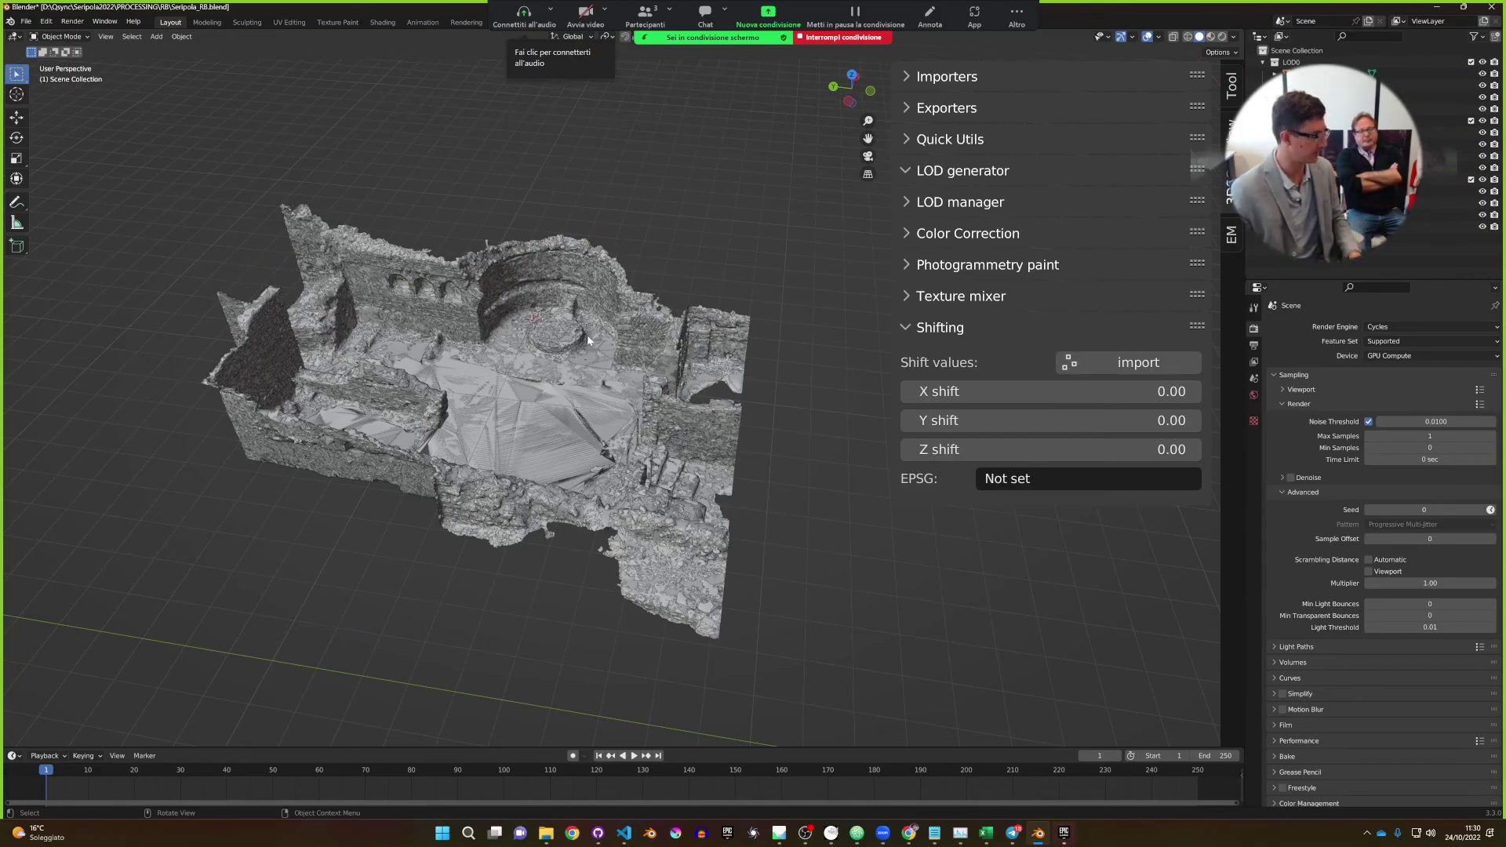
Orbit to a lower frontal view of the ruin and save Seripola_RB.blend.
{"action": "middle_click_drag", "start_coordinate": [591, 344], "coordinate": [557, 357]}
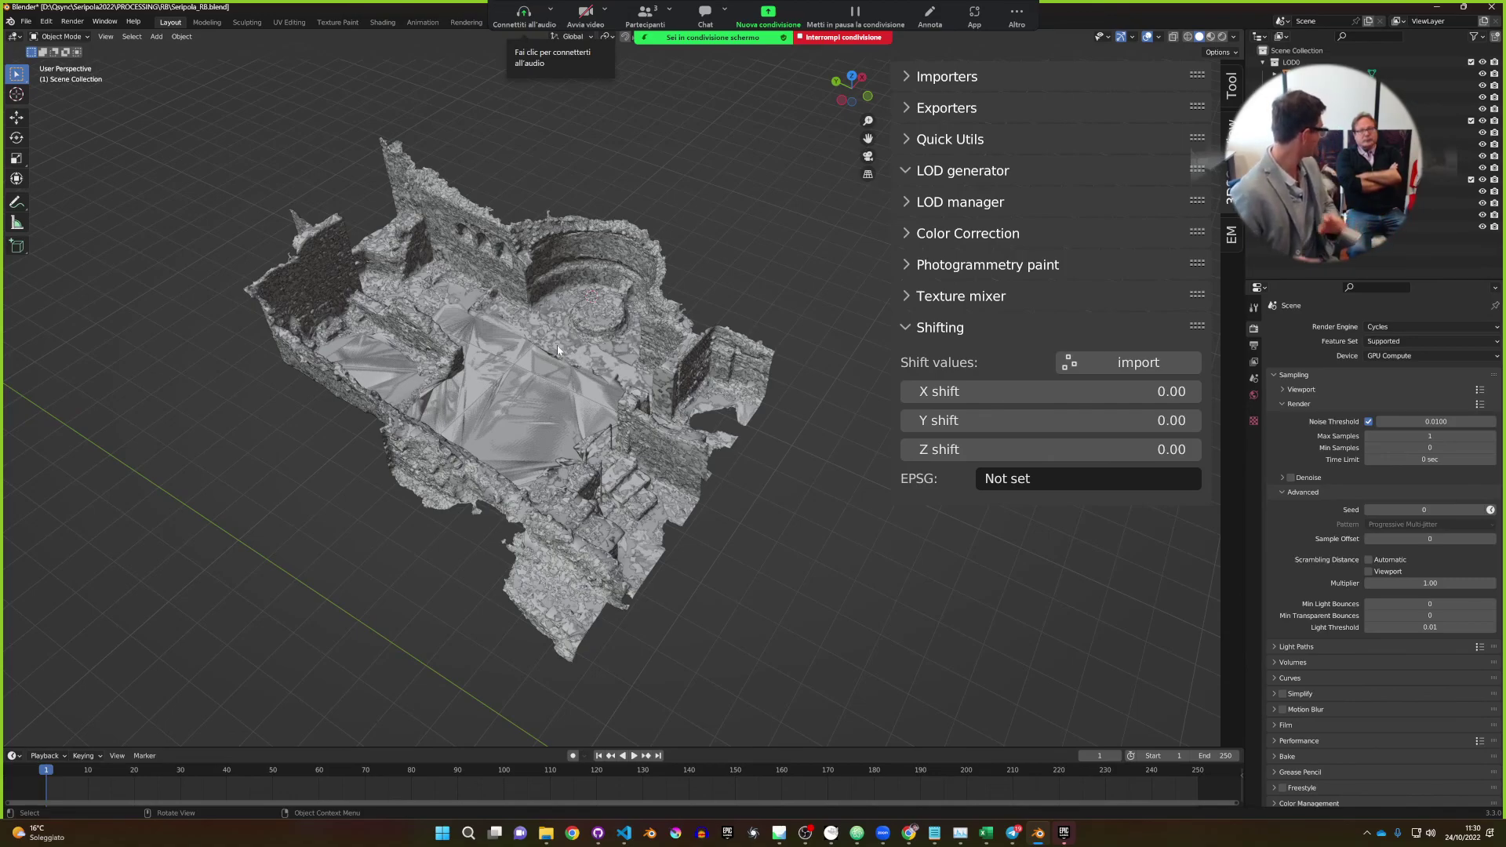
{"action": "middle_click_drag", "start_coordinate": [558, 349], "coordinate": [599, 417]}
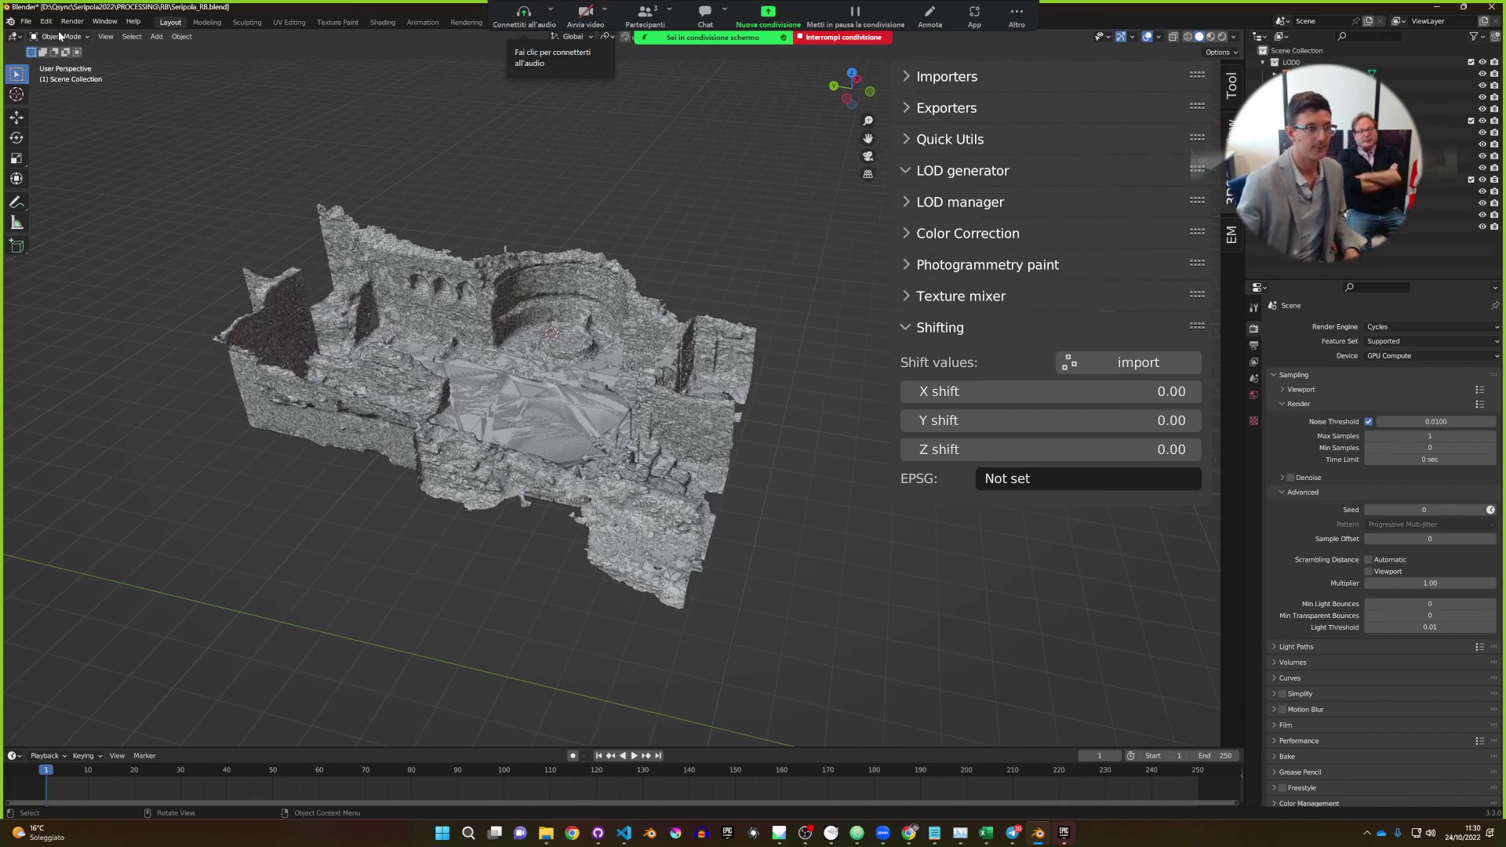
{"action": "left_click", "coordinate": [26, 22]}
{"action": "left_click", "coordinate": [51, 100]}
Hide the LOD0 collection, show a lower-detail LOD collection, and save the file again.
{"action": "middle_click_drag", "start_coordinate": [569, 359], "coordinate": [581, 364]}
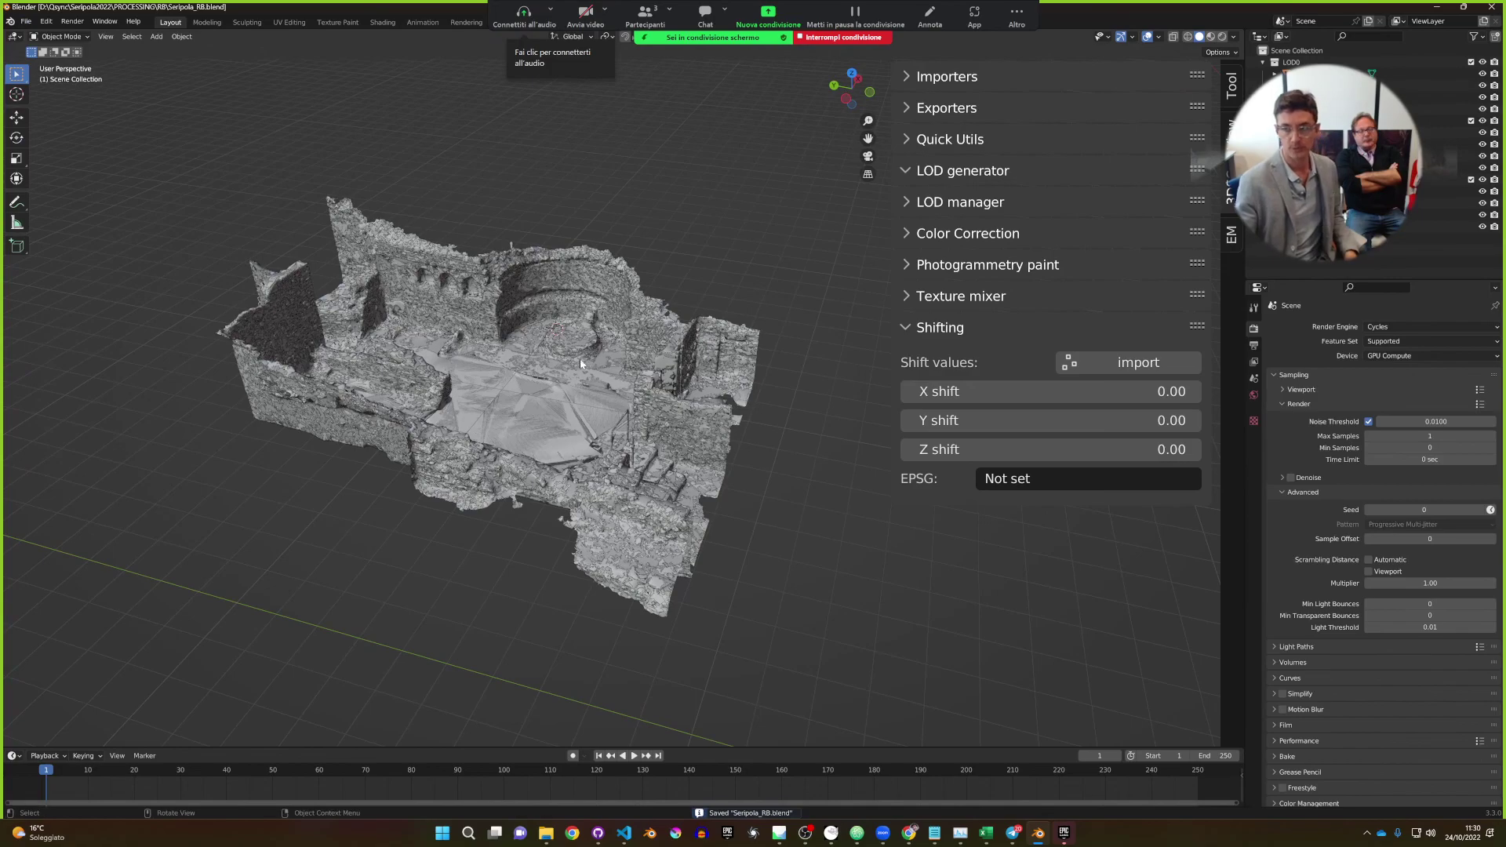
{"action": "left_click", "coordinate": [1471, 62]}
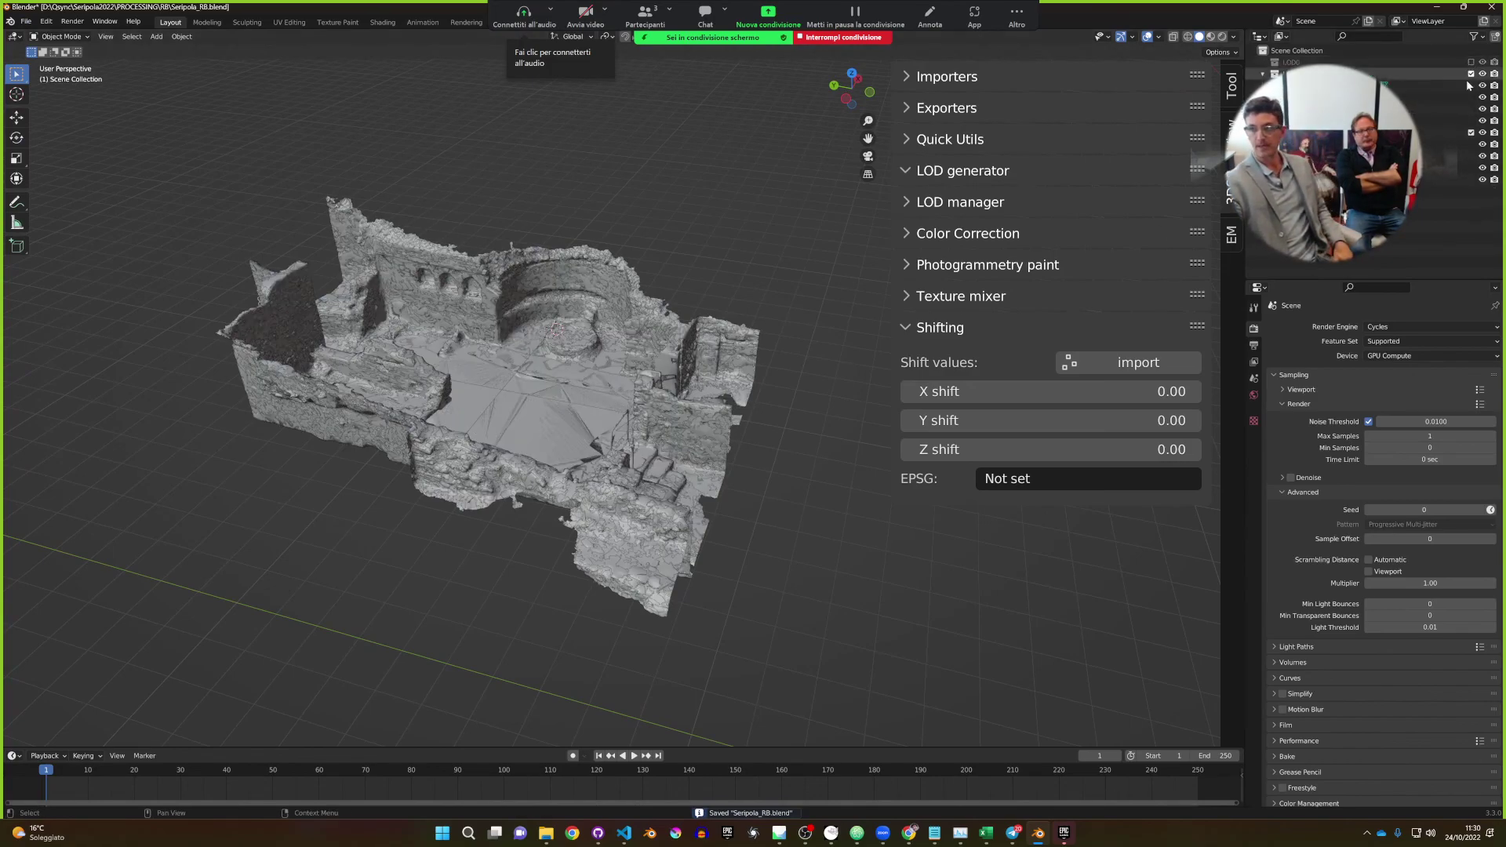
{"action": "left_click", "coordinate": [1471, 73]}
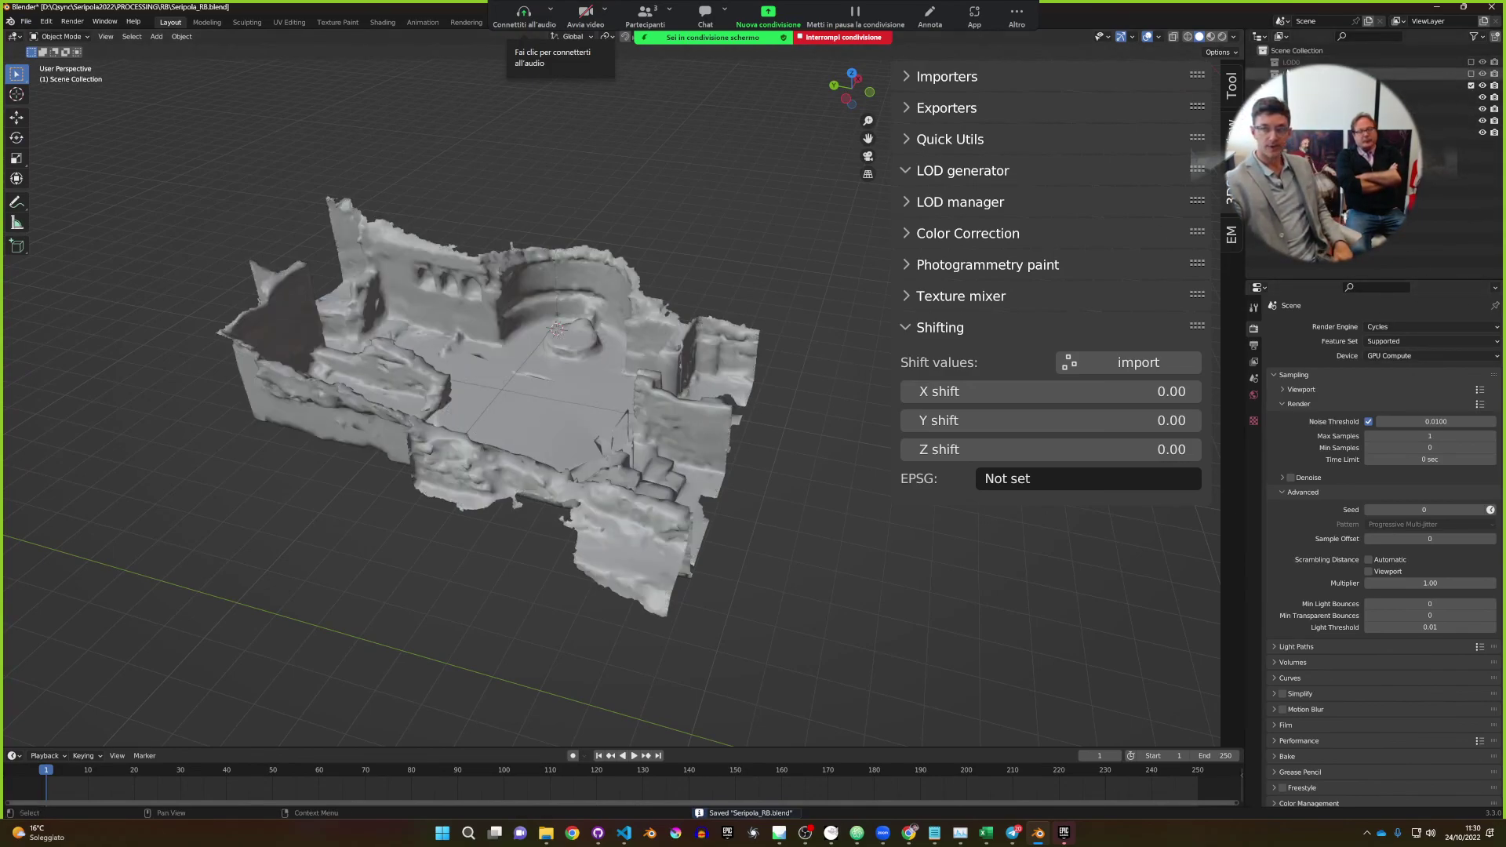
{"action": "left_click", "coordinate": [26, 22]}
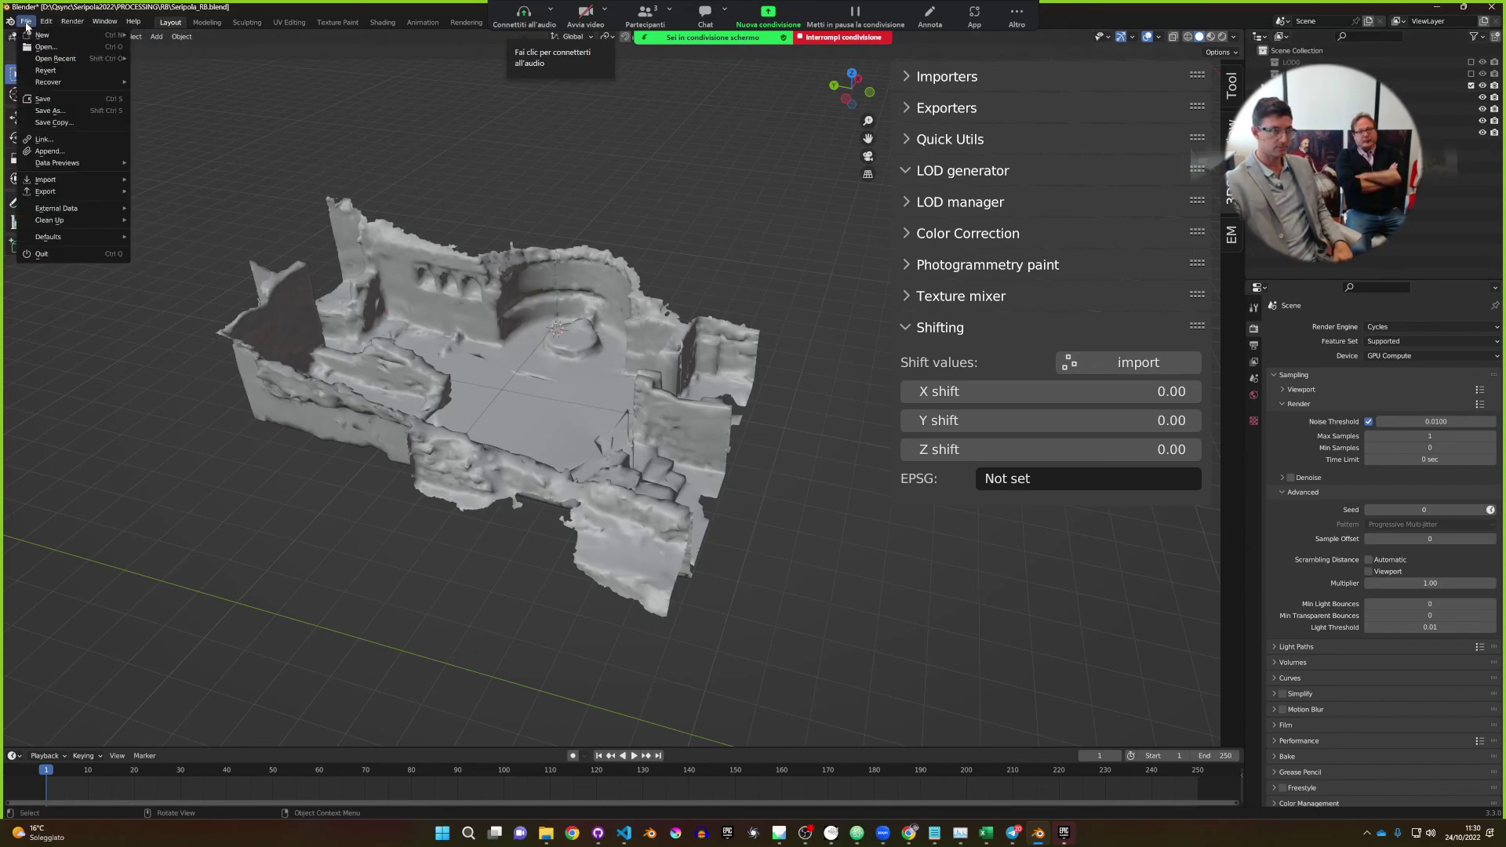
{"action": "left_click", "coordinate": [51, 100]}
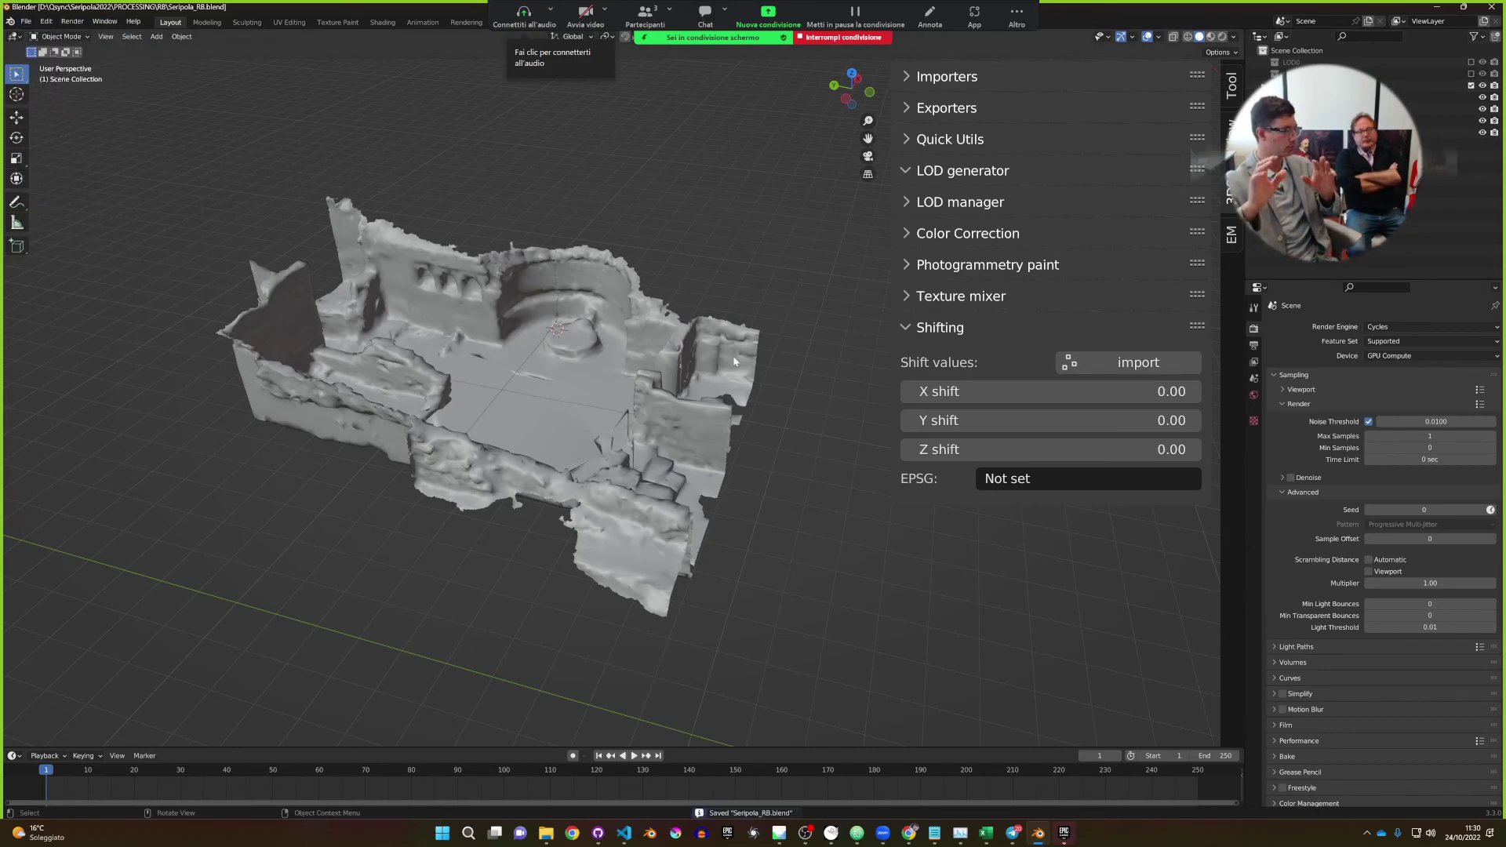